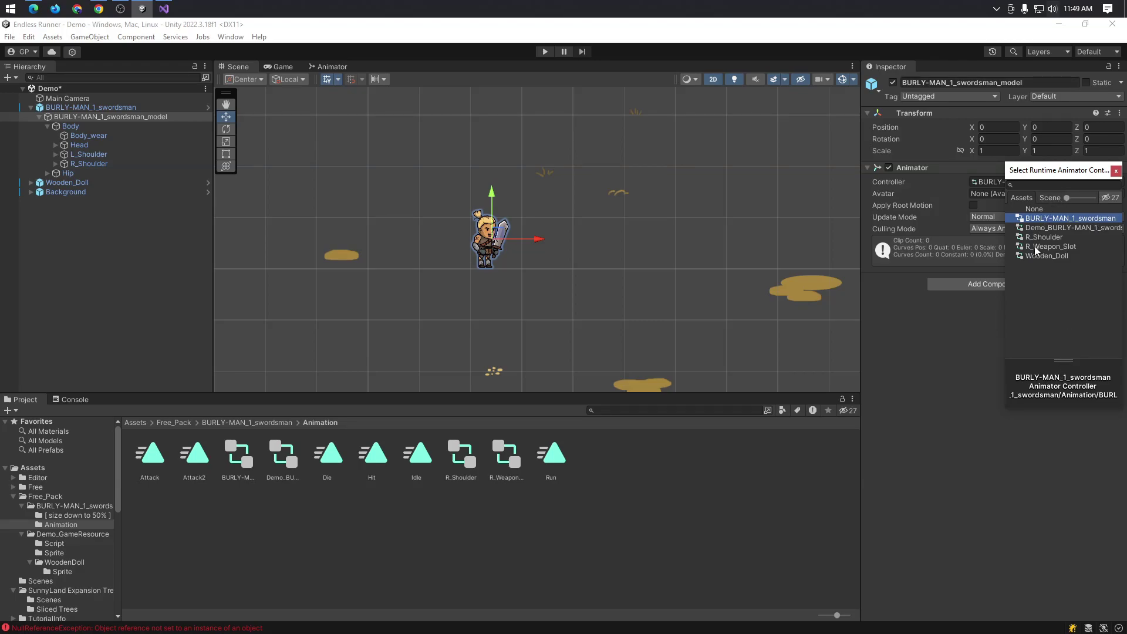
- Assign Demo_BURLY-MAN_1_swordsman as the swordsman's Animator controller, then bring up CharacterController_2D.cs in Visual Studio
{"action": "left_click", "coordinate": [1064, 229]}
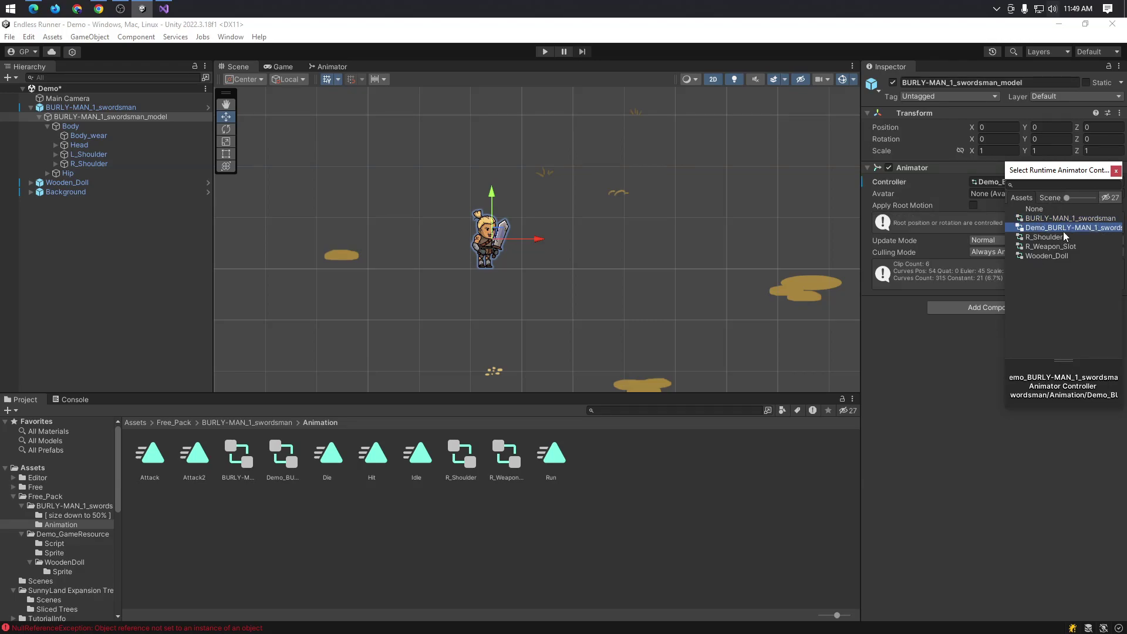
{"action": "left_click_drag", "start_coordinate": [1008, 234], "coordinate": [940, 234]}
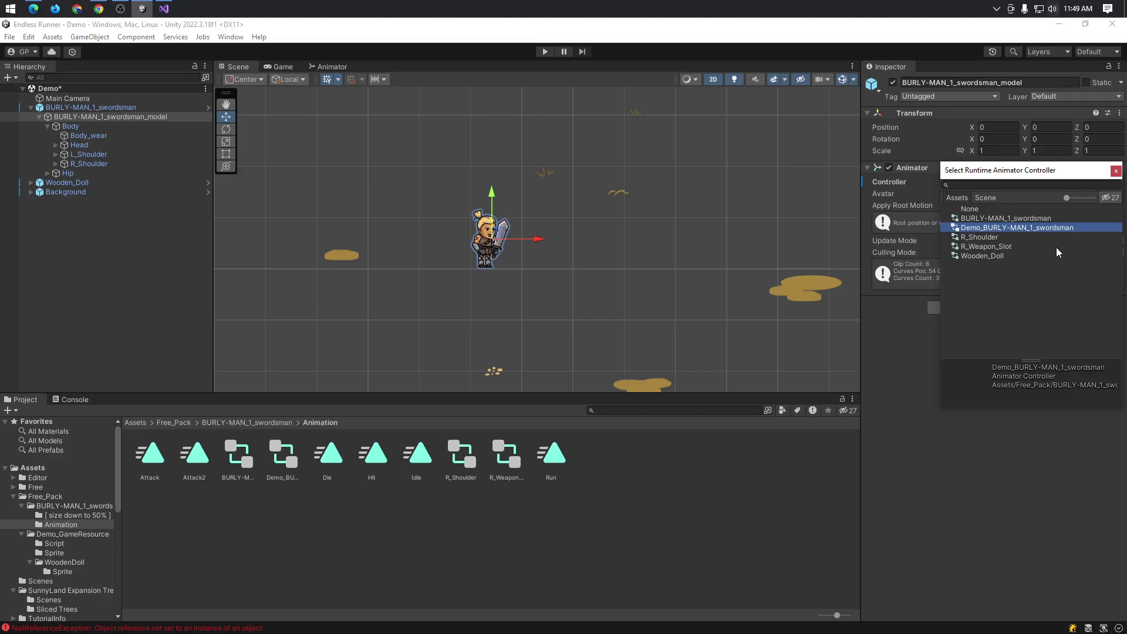
{"action": "key", "text": "alt+Tab"}
{"action": "scroll", "coordinate": [698, 258], "scroll_direction": "up", "scroll_amount": 2}
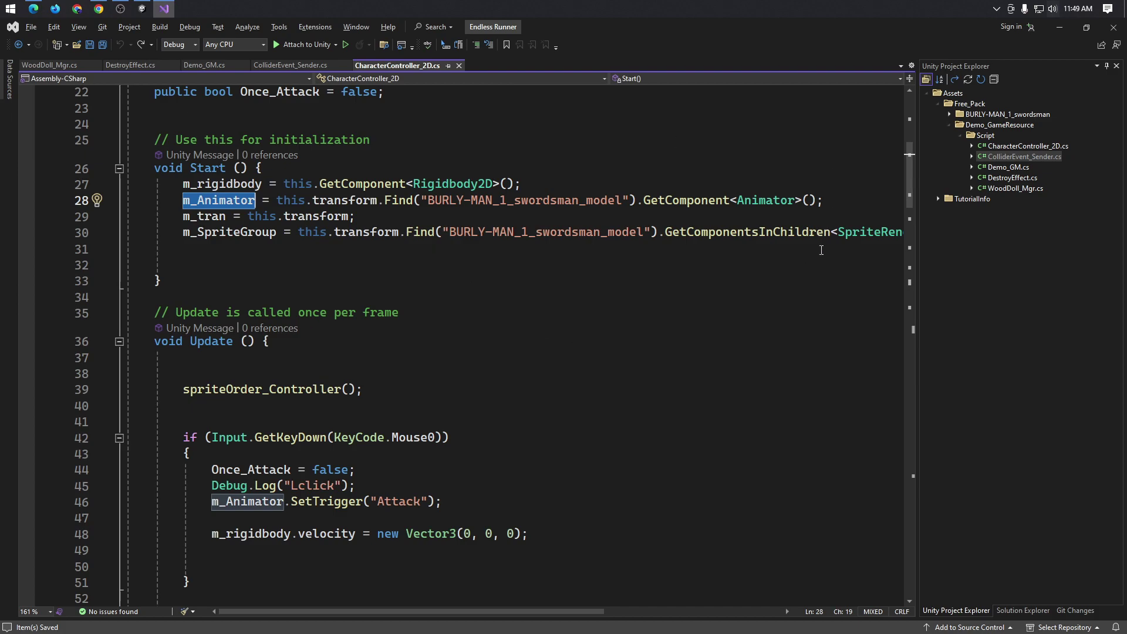
- Glance at Unity, then scroll CharacterController_2D.cs down to the Mouse1 attack code block
{"action": "key", "text": "alt+Tab"}
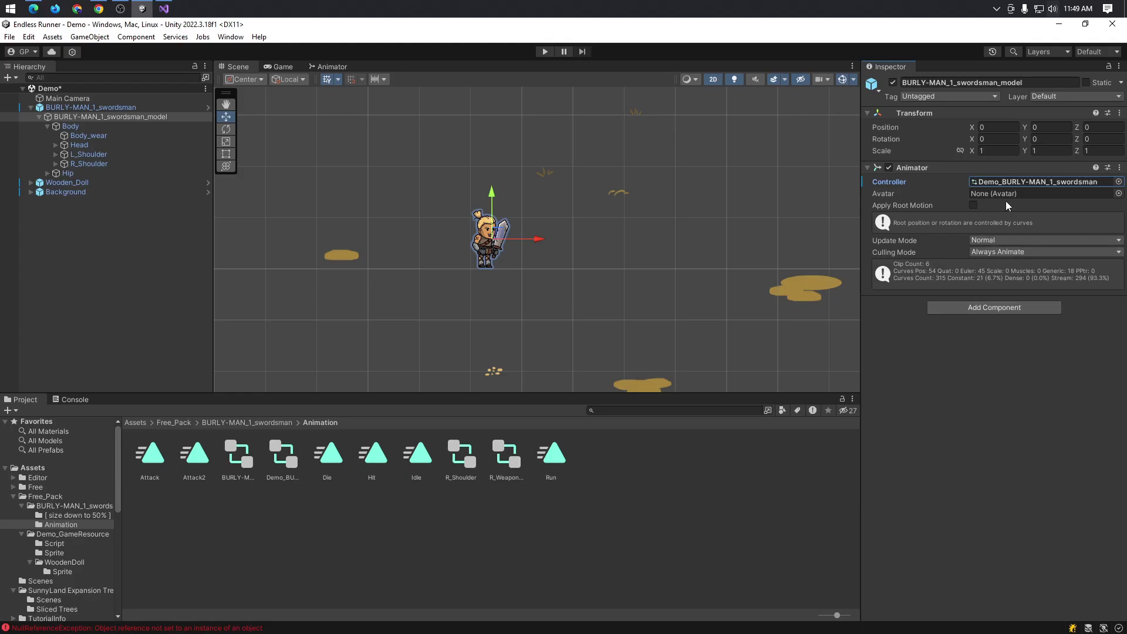
{"action": "key", "text": "alt+Tab"}
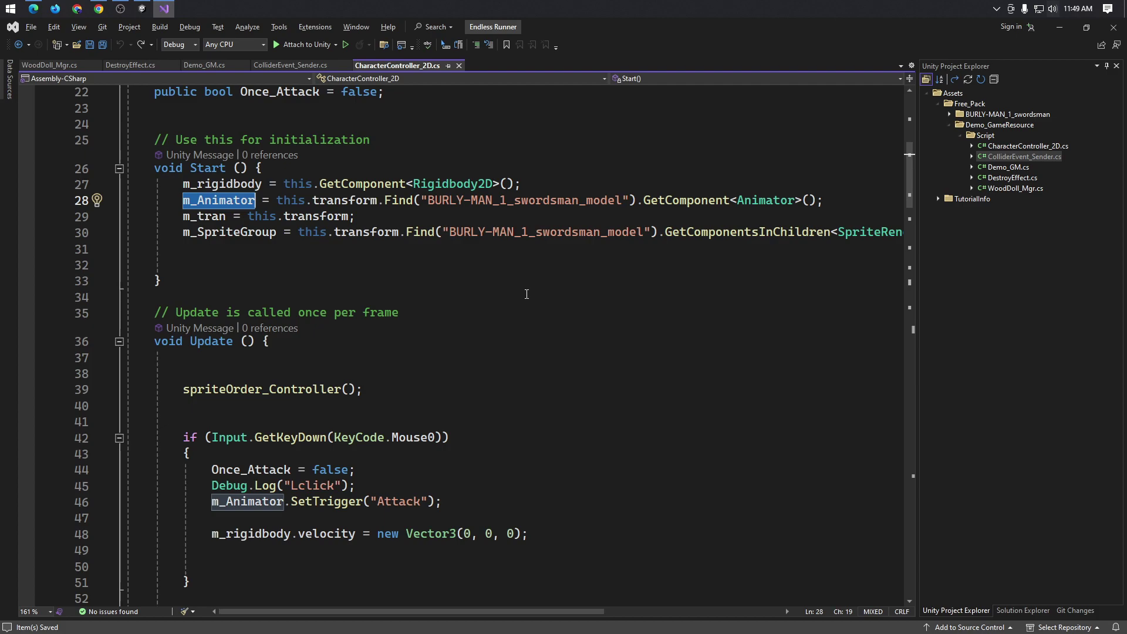
{"action": "scroll", "coordinate": [524, 390], "scroll_direction": "down", "scroll_amount": 2}
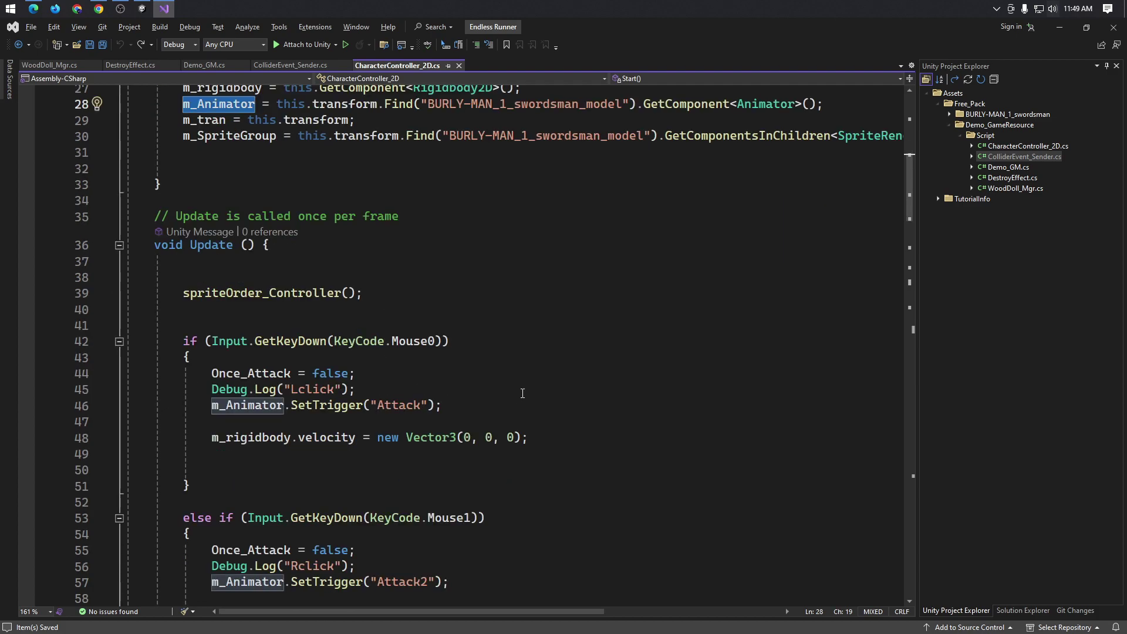
{"action": "scroll", "coordinate": [523, 391], "scroll_direction": "down", "scroll_amount": 4}
{"action": "scroll", "coordinate": [524, 390], "scroll_direction": "down", "scroll_amount": 3}
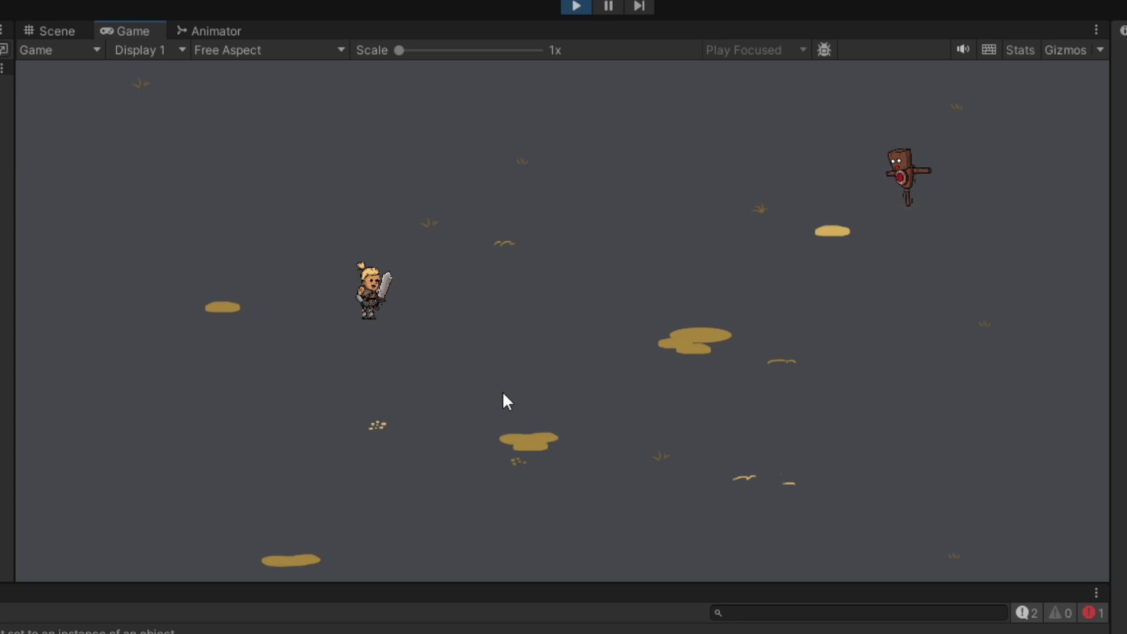
- Walk the swordsman around the scene and try out three sword attacks
{"action": "key", "text": "a"}
{"action": "key", "text": "d"}
{"action": "key", "text": "w"}
{"action": "left_click", "coordinate": [456, 365]}
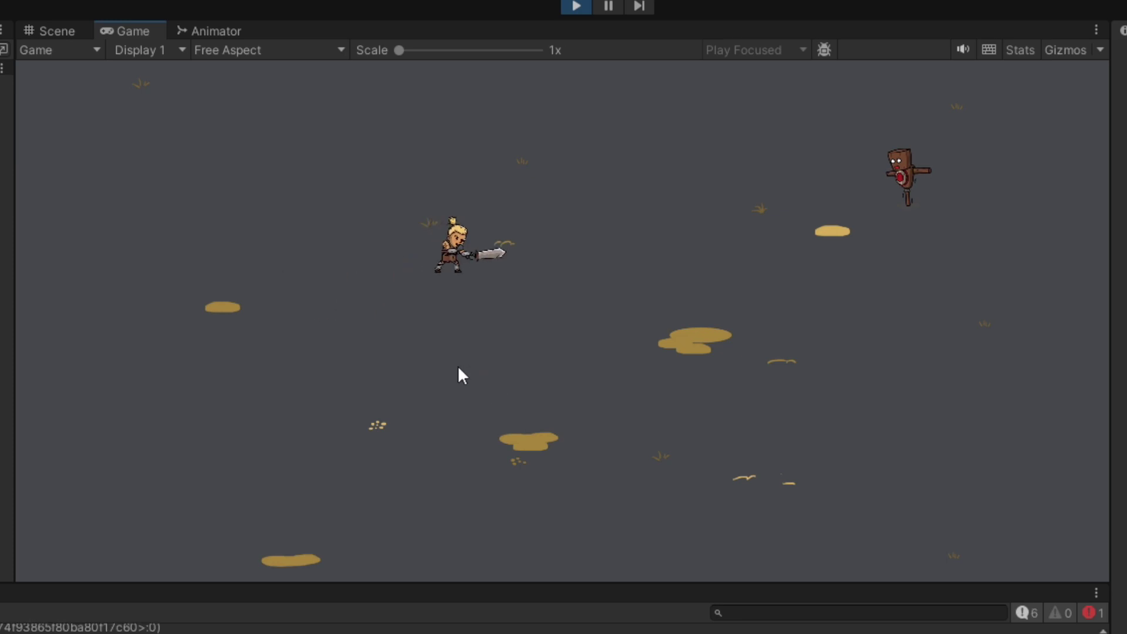
{"action": "left_click", "coordinate": [456, 365]}
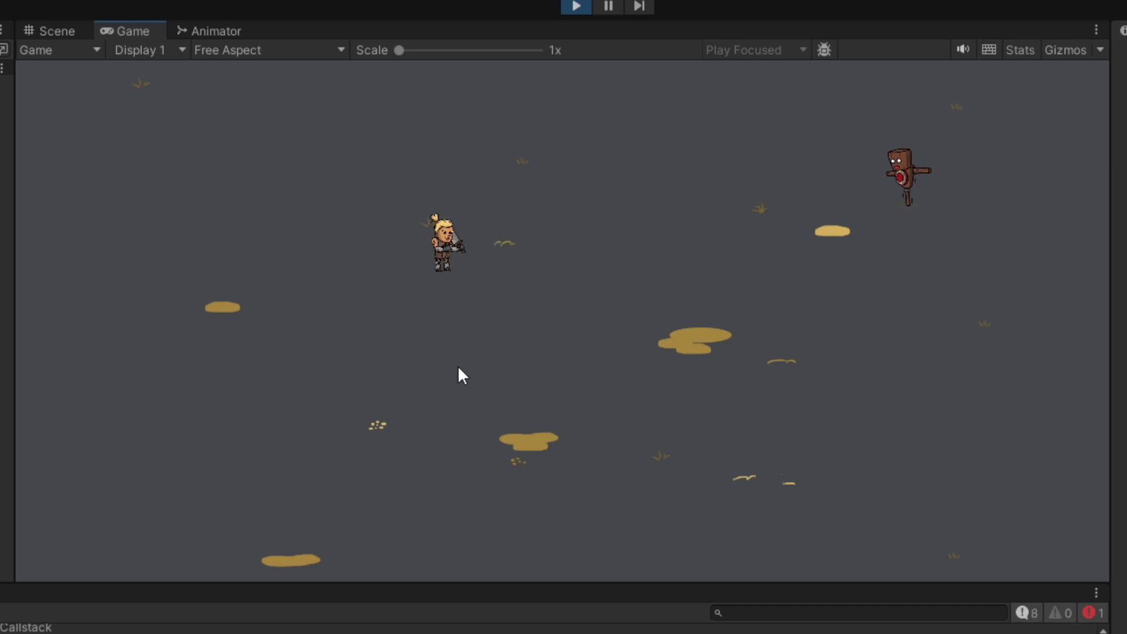
{"action": "left_click", "coordinate": [457, 365]}
- Walk the swordsman up to the scarecrow and strike it twice
{"action": "key", "text": "w"}
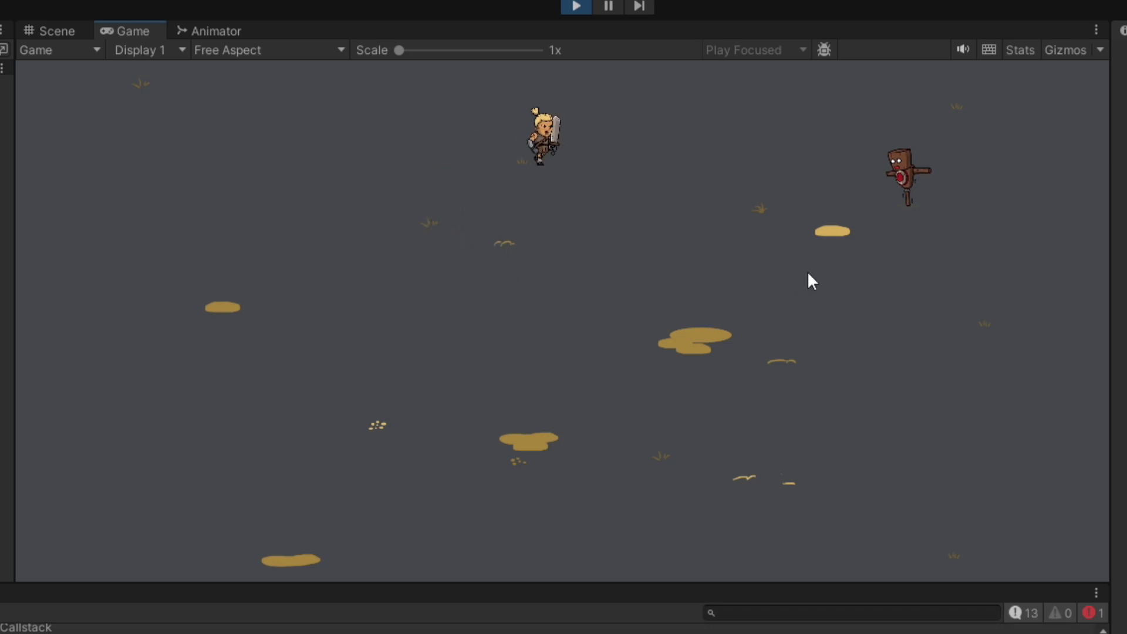
{"action": "key", "text": "d"}
{"action": "key", "text": "s"}
{"action": "key", "text": "w"}
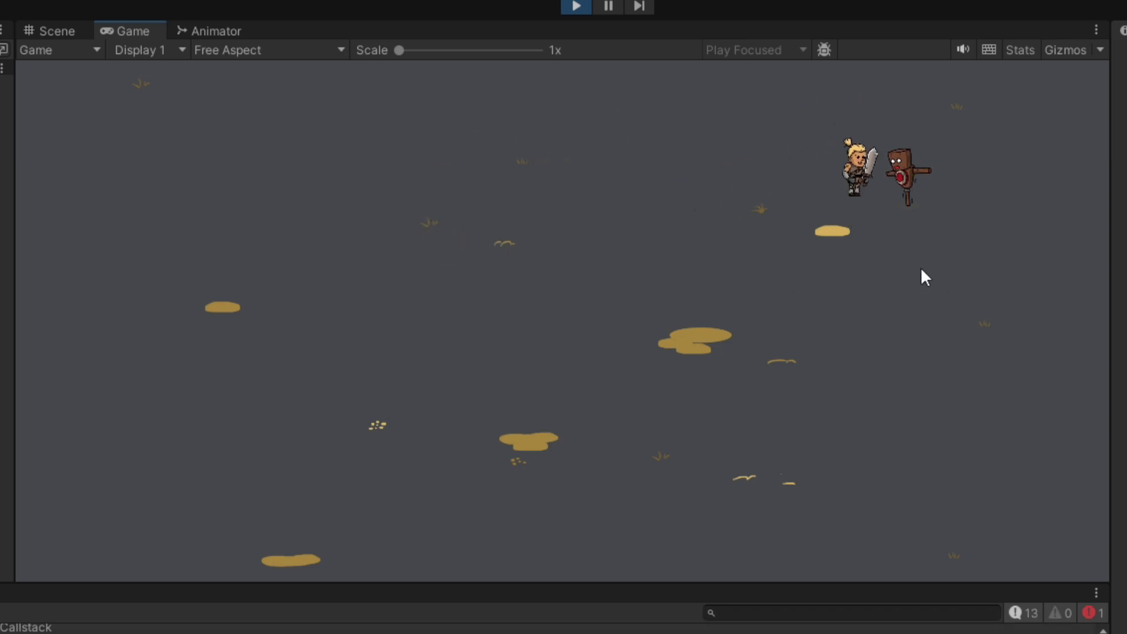
{"action": "key", "text": "d"}
{"action": "left_click", "coordinate": [922, 271]}
{"action": "left_click", "coordinate": [921, 271]}
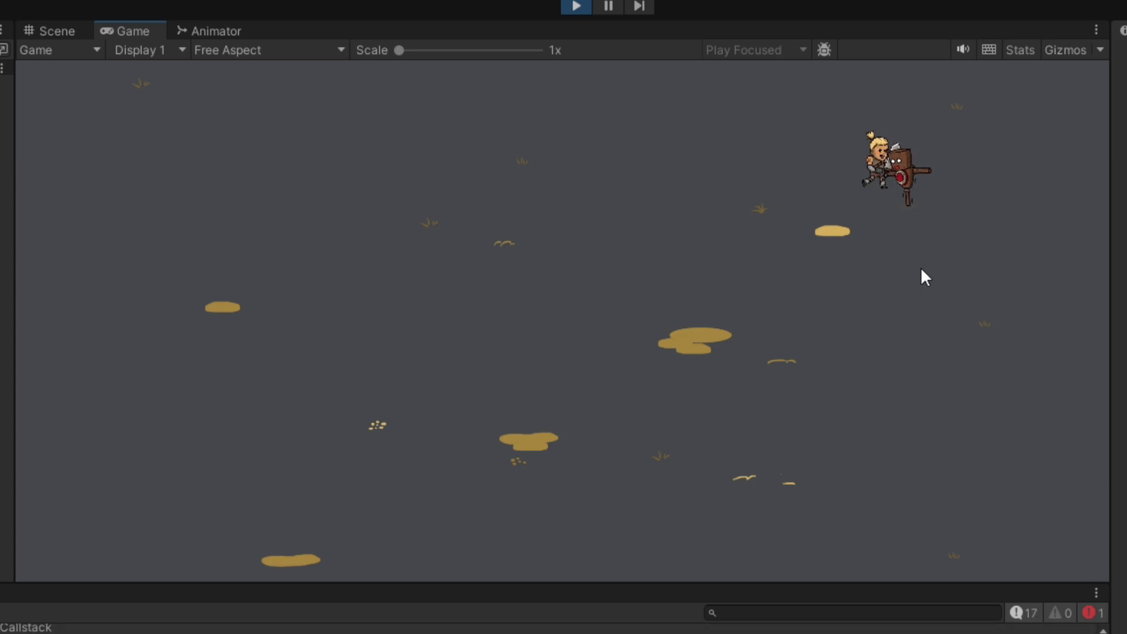
- Step down beside the scarecrow and keep hitting it with repeated sword swings
{"action": "key", "text": "s"}
{"action": "left_click", "coordinate": [921, 271]}
{"action": "left_click", "coordinate": [922, 271]}
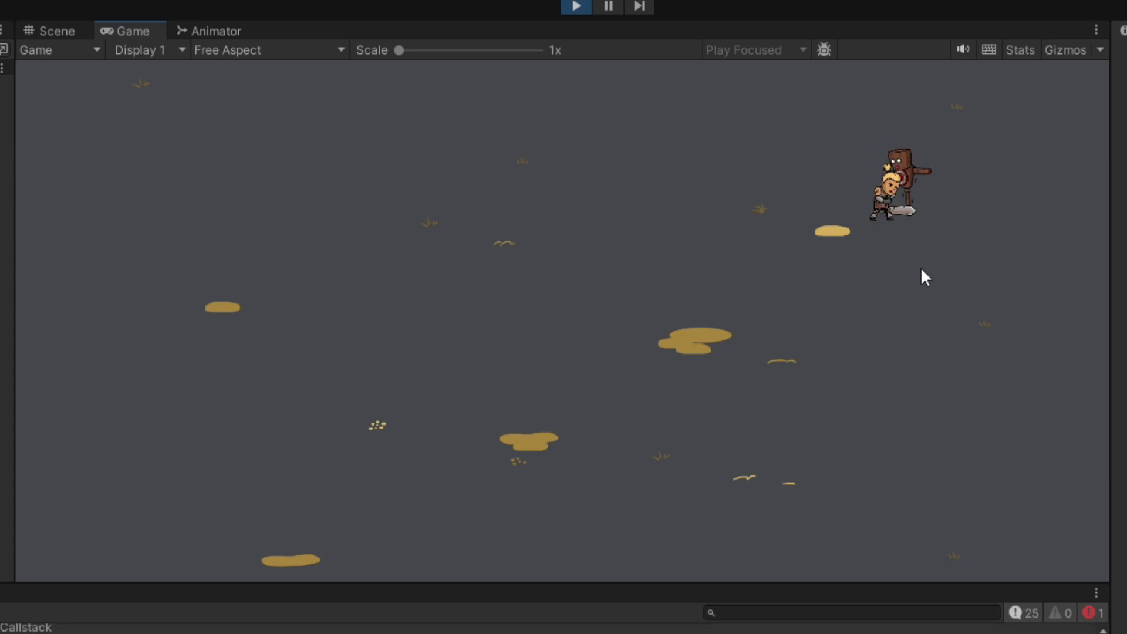
{"action": "left_click", "coordinate": [922, 270]}
{"action": "left_click", "coordinate": [921, 270]}
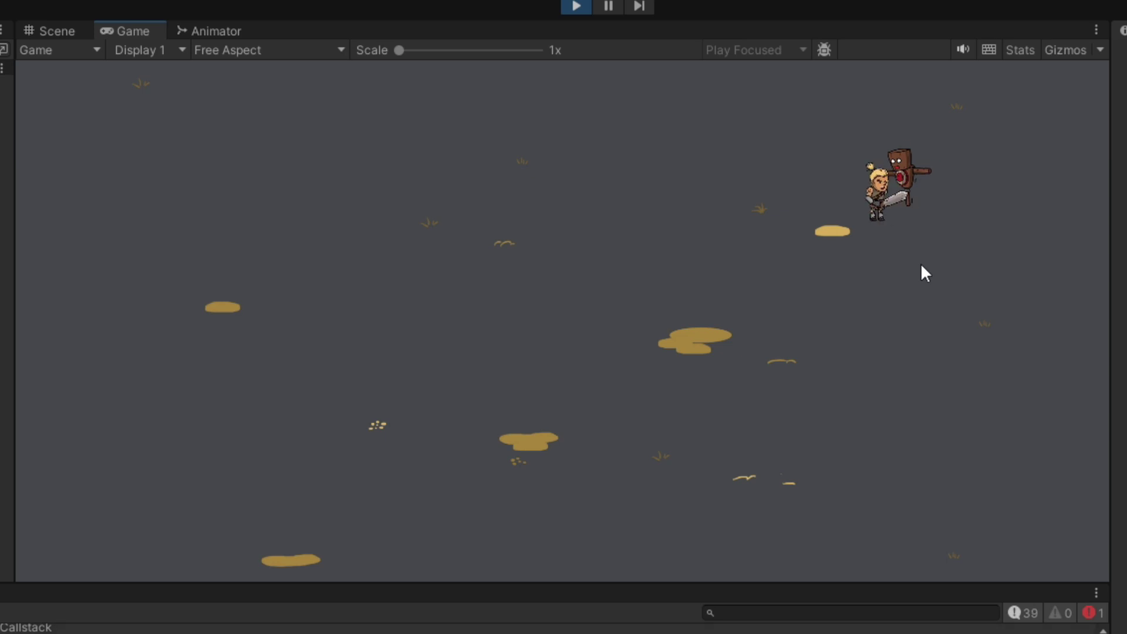
{"action": "left_click", "coordinate": [919, 263]}
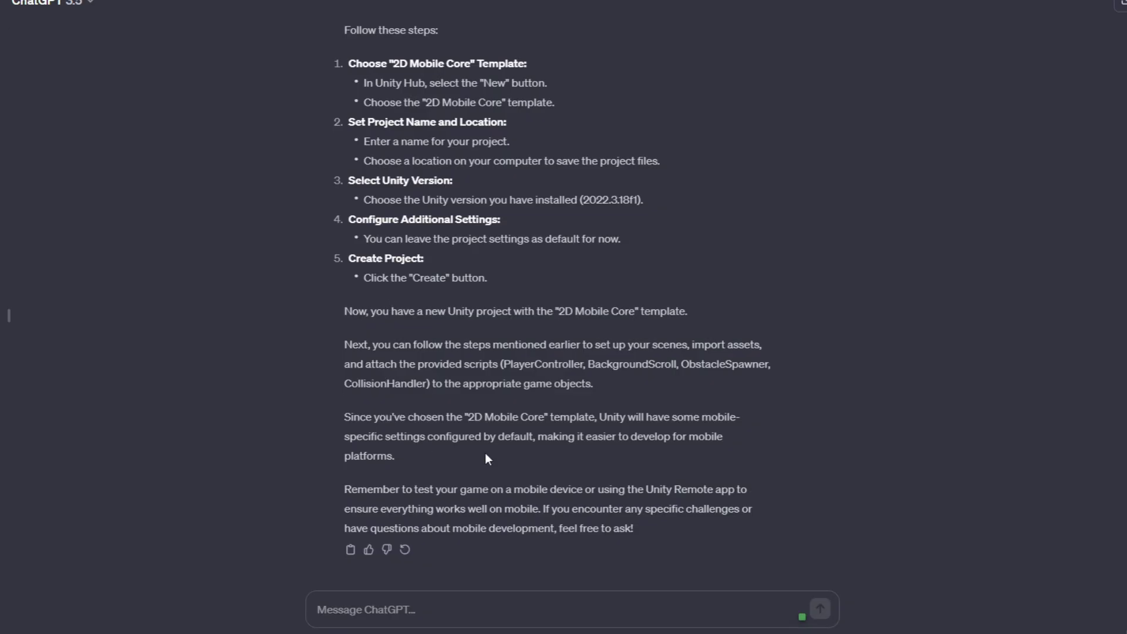
- Scroll up the ChatGPT conversation to the earlier list of Unity game ideas
{"action": "scroll", "coordinate": [485, 454], "scroll_direction": "up", "scroll_amount": 5}
{"action": "scroll", "coordinate": [485, 454], "scroll_direction": "down", "scroll_amount": 2}
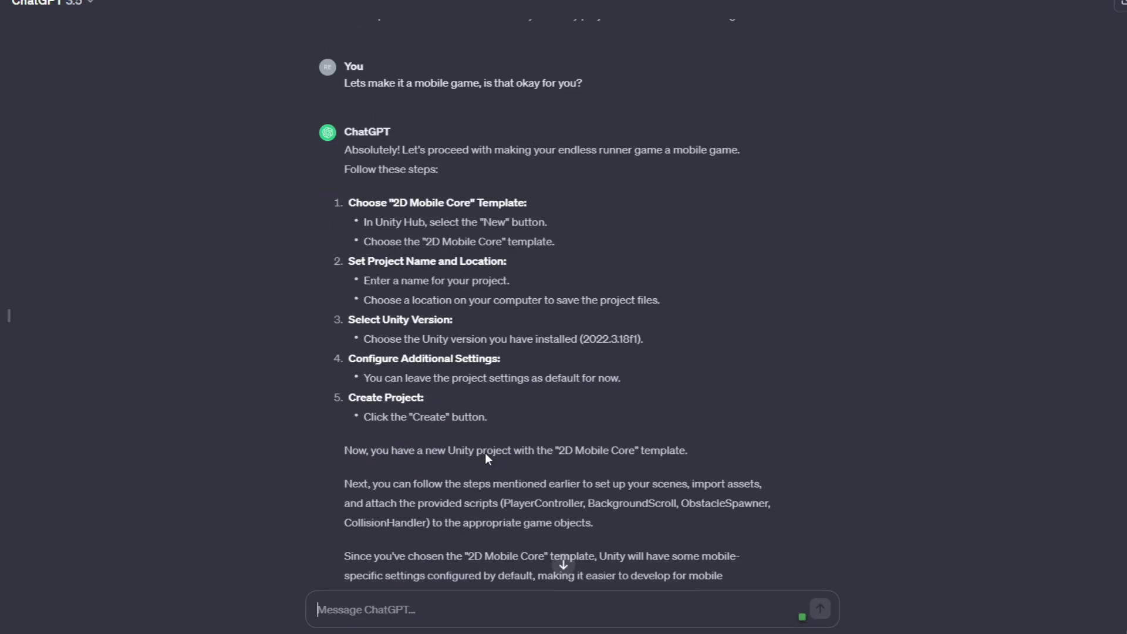
{"action": "scroll", "coordinate": [485, 454], "scroll_direction": "up", "scroll_amount": 8}
{"action": "scroll", "coordinate": [485, 456], "scroll_direction": "up", "scroll_amount": 8}
{"action": "scroll", "coordinate": [484, 455], "scroll_direction": "up", "scroll_amount": 5}
{"action": "scroll", "coordinate": [477, 464], "scroll_direction": "up", "scroll_amount": 5}
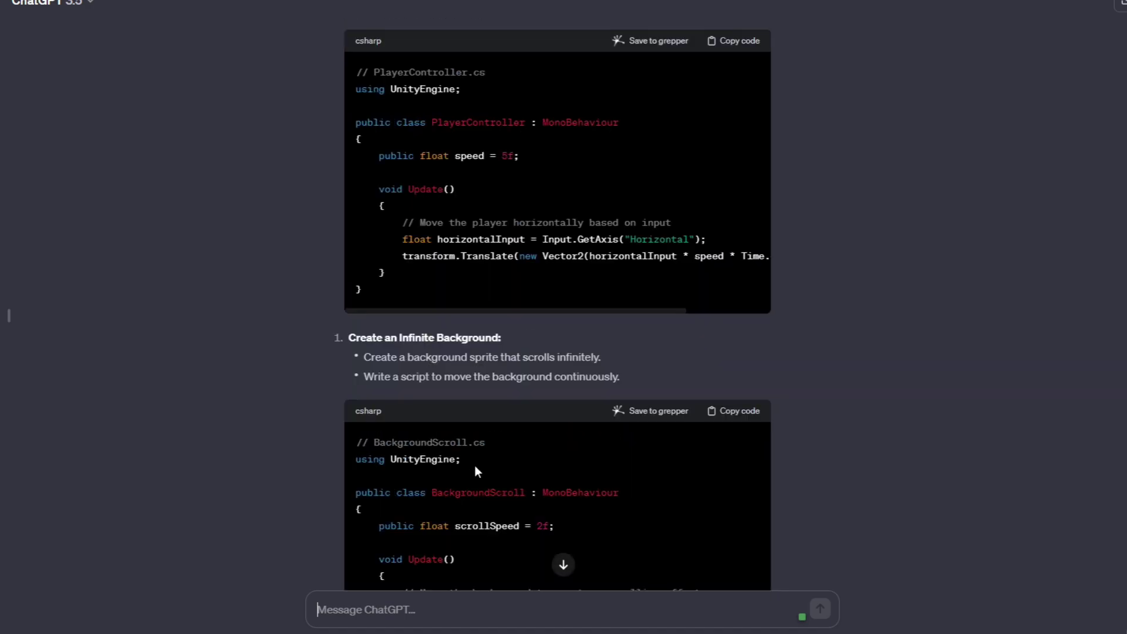
{"action": "scroll", "coordinate": [474, 466], "scroll_direction": "up", "scroll_amount": 5}
{"action": "scroll", "coordinate": [476, 467], "scroll_direction": "up", "scroll_amount": 2}
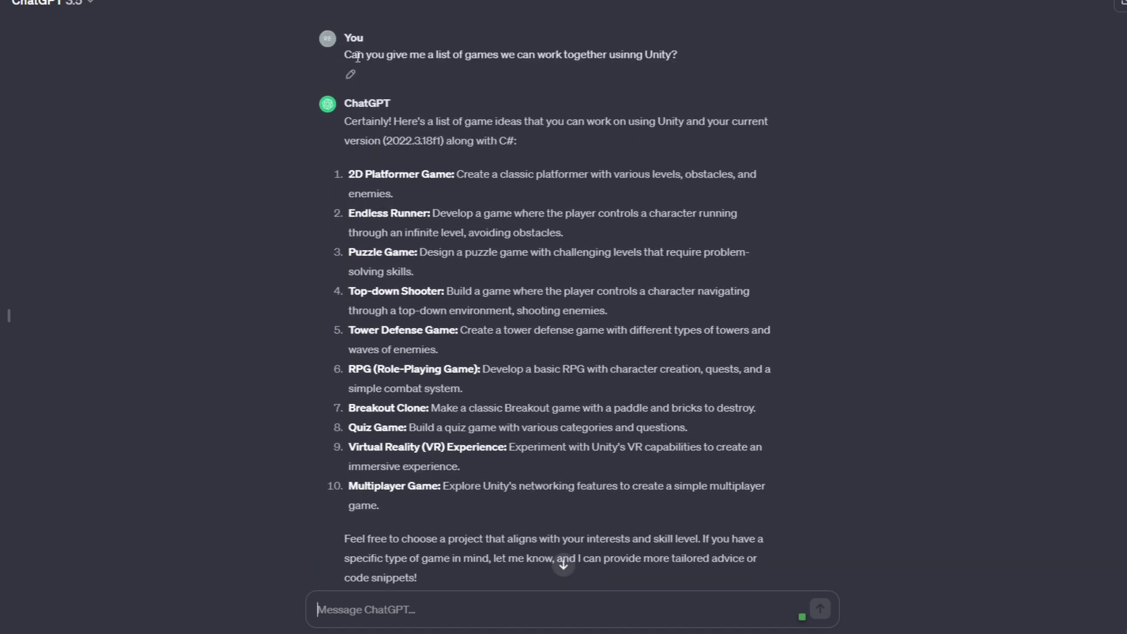
{"action": "scroll", "coordinate": [672, 161], "scroll_direction": "down", "scroll_amount": 3}
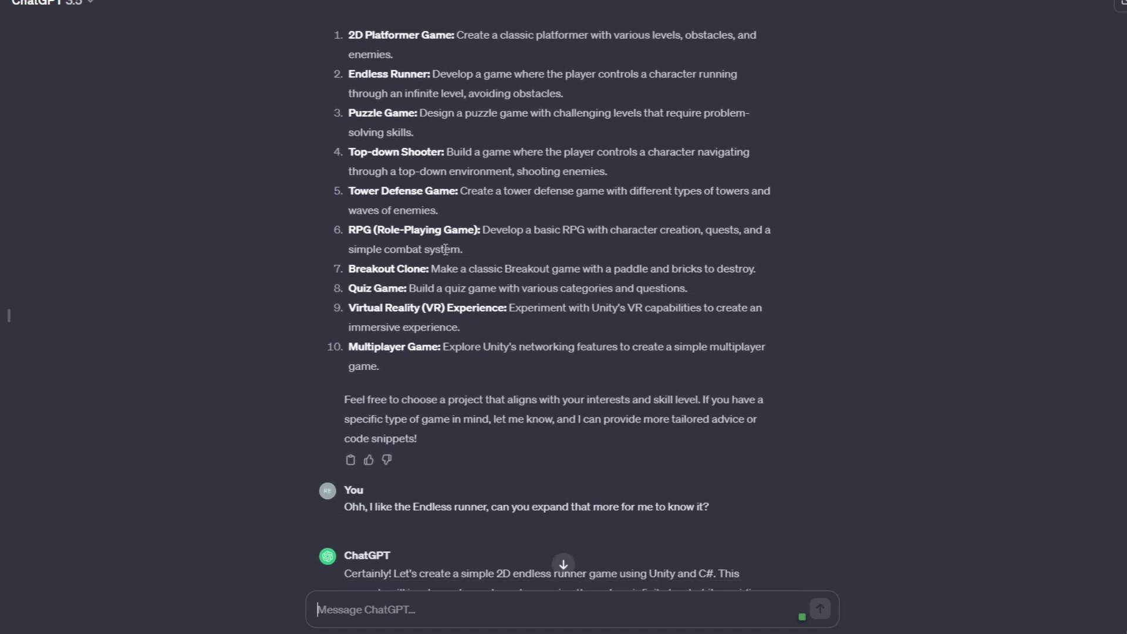
{"action": "scroll", "coordinate": [452, 209], "scroll_direction": "up", "scroll_amount": 2}
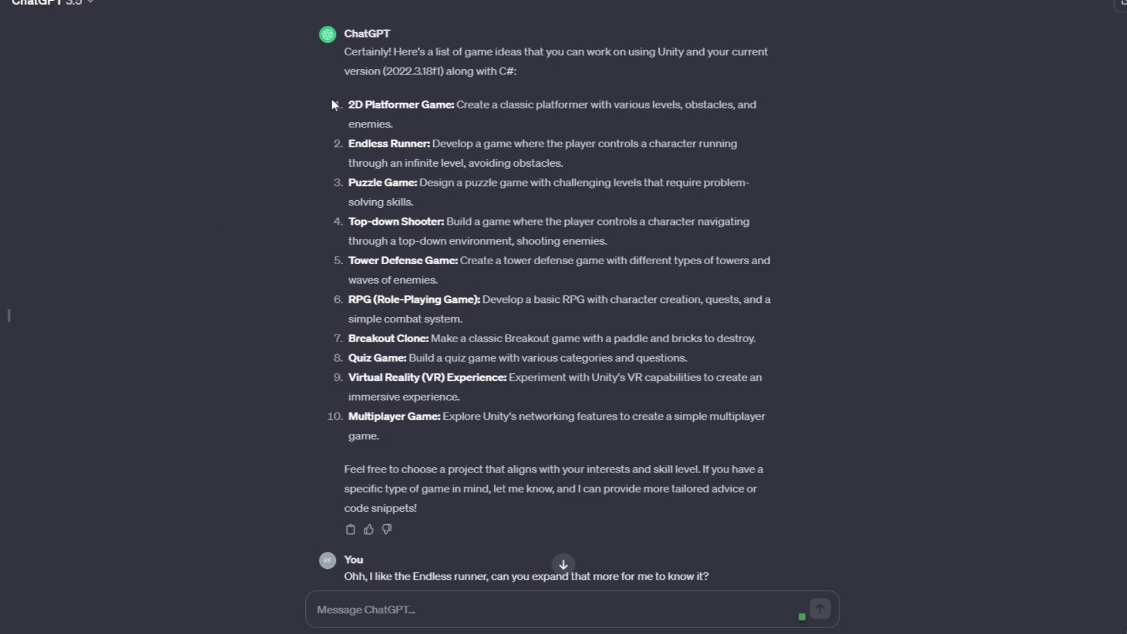
- Highlight the Endless Runner idea and its description in the game ideas list
{"action": "mouse_move", "coordinate": [342, 51]}
{"action": "left_mouse_down"}
{"action": "mouse_move", "coordinate": [421, 410]}
{"action": "mouse_move", "coordinate": [327, 214]}
{"action": "left_mouse_up"}
{"action": "left_click", "coordinate": [574, 448]}
{"action": "left_click", "coordinate": [336, 174]}
{"action": "left_click_drag", "start_coordinate": [332, 147], "coordinate": [344, 52]}
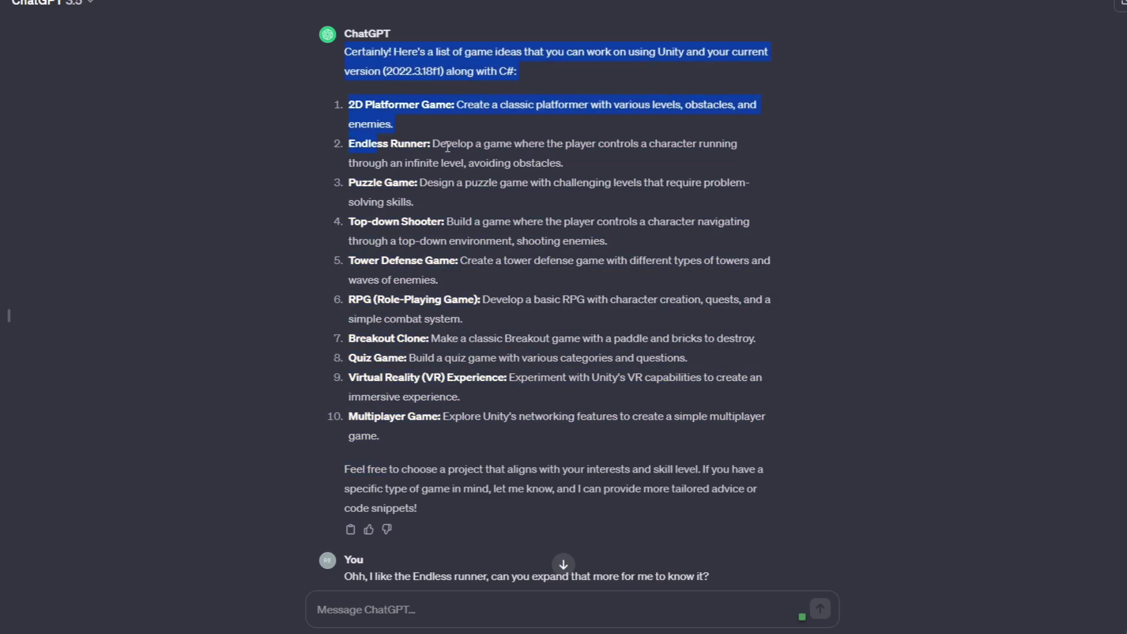
{"action": "left_click_drag", "start_coordinate": [572, 168], "coordinate": [338, 152]}
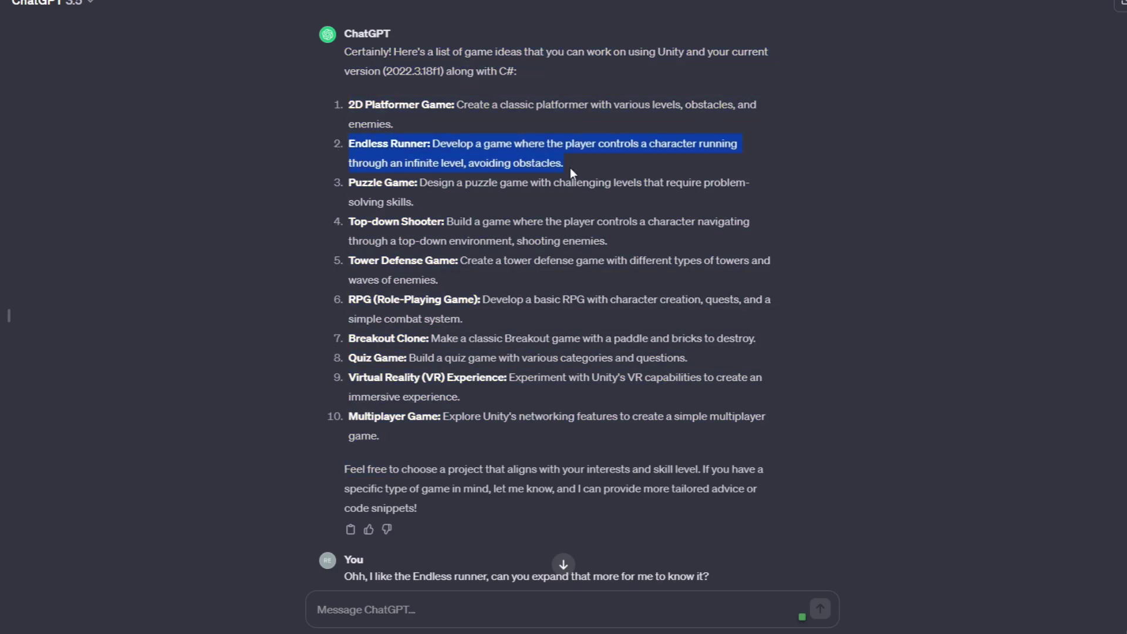
{"action": "left_click", "coordinate": [601, 158]}
- Scroll down to the detailed Endless Runner reply that opens with PlayerController.cs
{"action": "scroll", "coordinate": [526, 188], "scroll_direction": "down", "scroll_amount": 1}
{"action": "scroll", "coordinate": [523, 193], "scroll_direction": "up", "scroll_amount": 1}
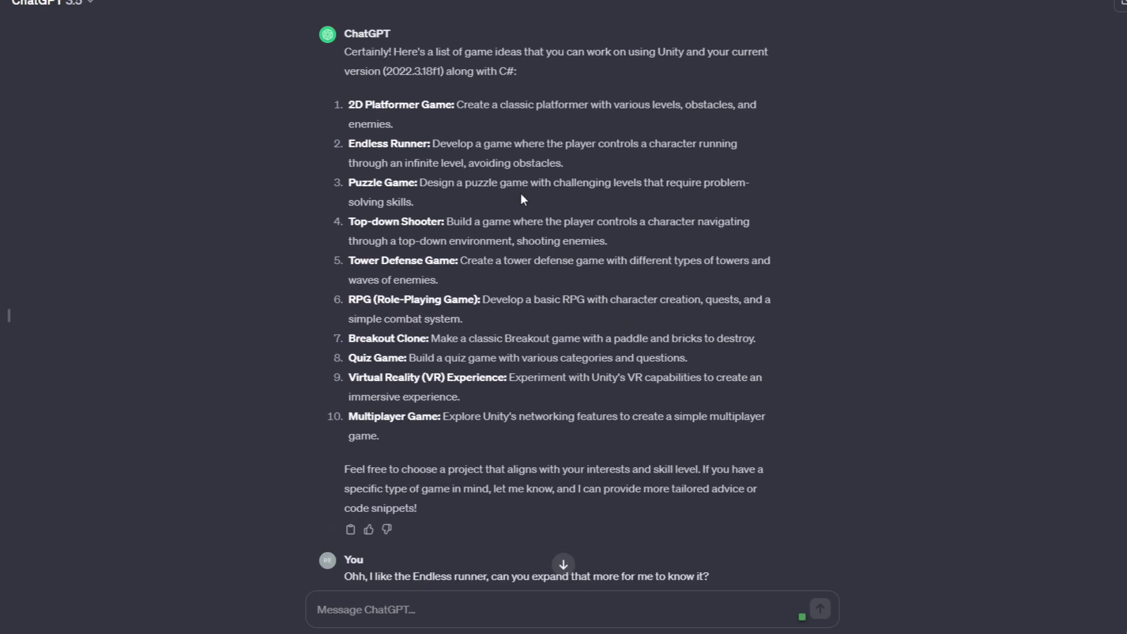
{"action": "scroll", "coordinate": [417, 298], "scroll_direction": "down", "scroll_amount": 6}
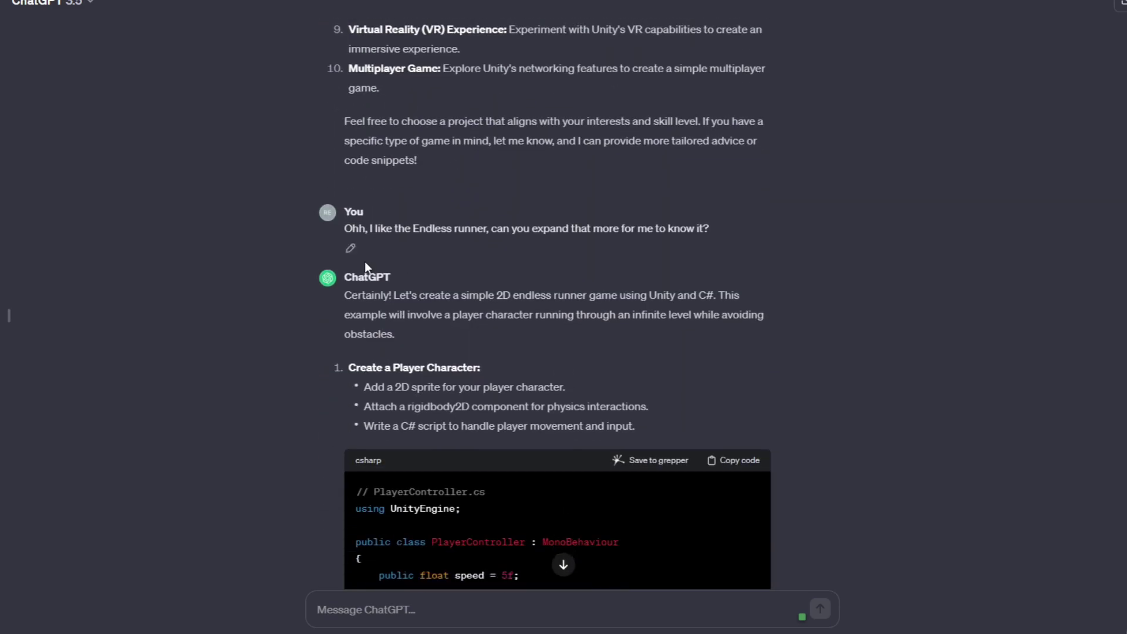
- Select and read the opening part of the endless runner reply
{"action": "scroll", "coordinate": [399, 267], "scroll_direction": "down", "scroll_amount": 4}
{"action": "scroll", "coordinate": [419, 271], "scroll_direction": "up", "scroll_amount": 3}
{"action": "scroll", "coordinate": [352, 235], "scroll_direction": "down", "scroll_amount": 1}
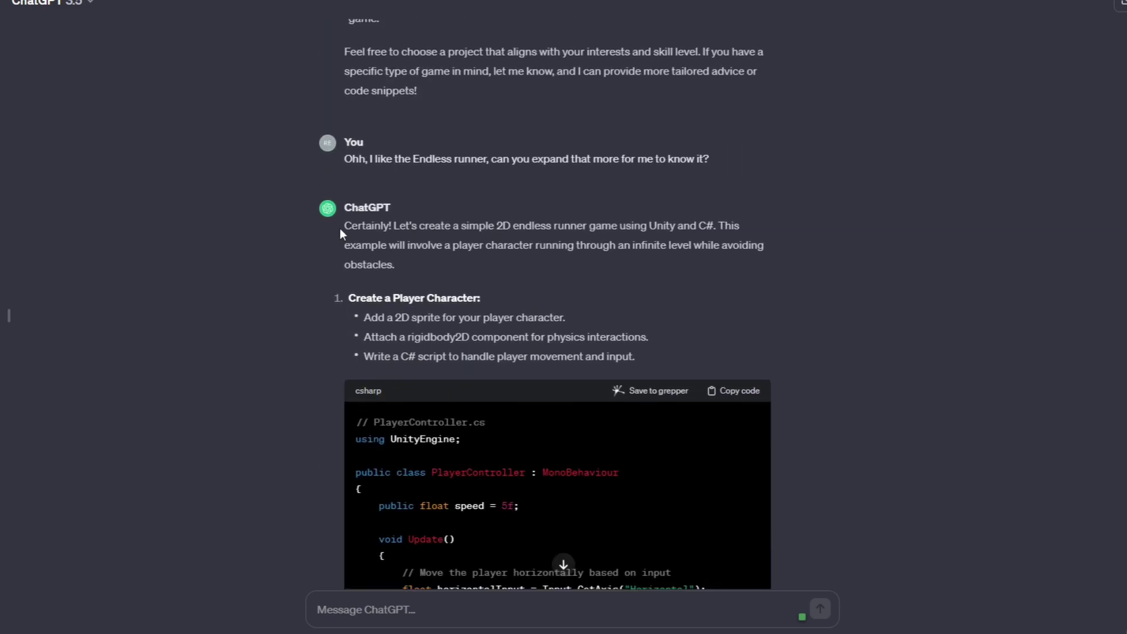
{"action": "left_click_drag", "start_coordinate": [340, 229], "coordinate": [513, 385]}
{"action": "left_click", "coordinate": [734, 334]}
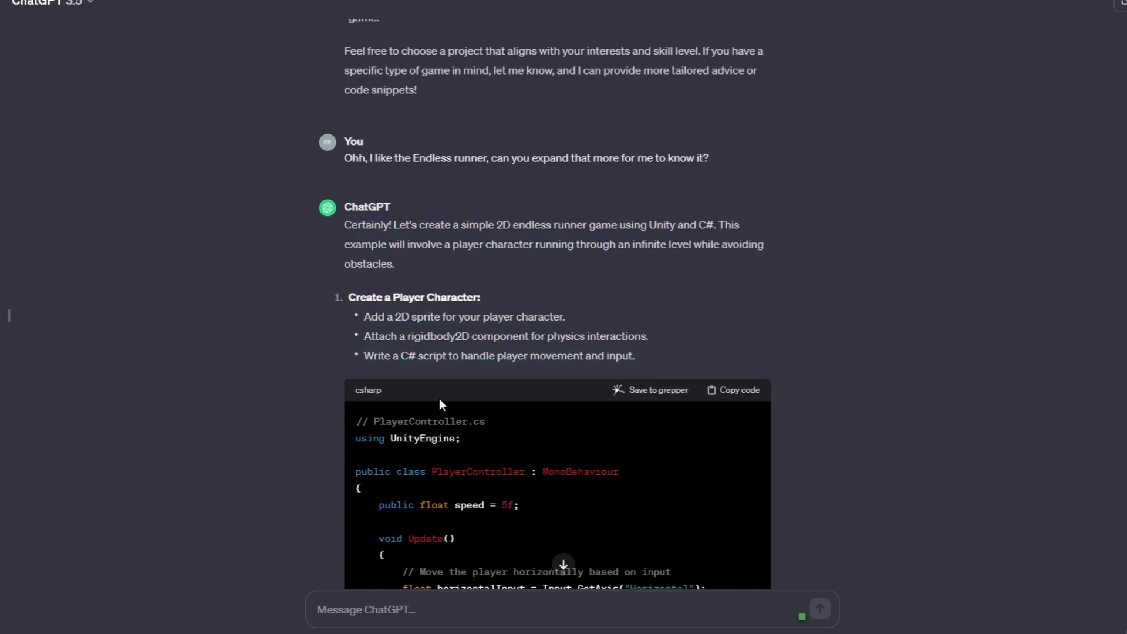
- Highlight and read the Update code in the player script
{"action": "scroll", "coordinate": [439, 398], "scroll_direction": "down", "scroll_amount": 1}
{"action": "scroll", "coordinate": [439, 397], "scroll_direction": "up", "scroll_amount": 1}
{"action": "scroll", "coordinate": [411, 405], "scroll_direction": "down", "scroll_amount": 3}
{"action": "left_click_drag", "start_coordinate": [362, 432], "coordinate": [379, 322]}
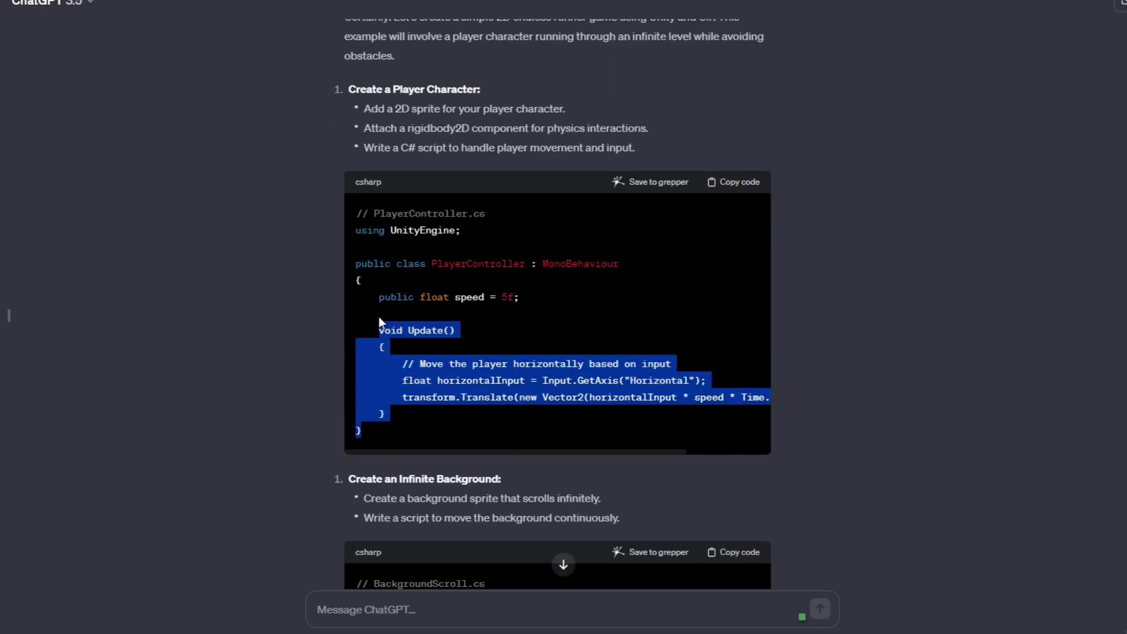
{"action": "left_click", "coordinate": [541, 300]}
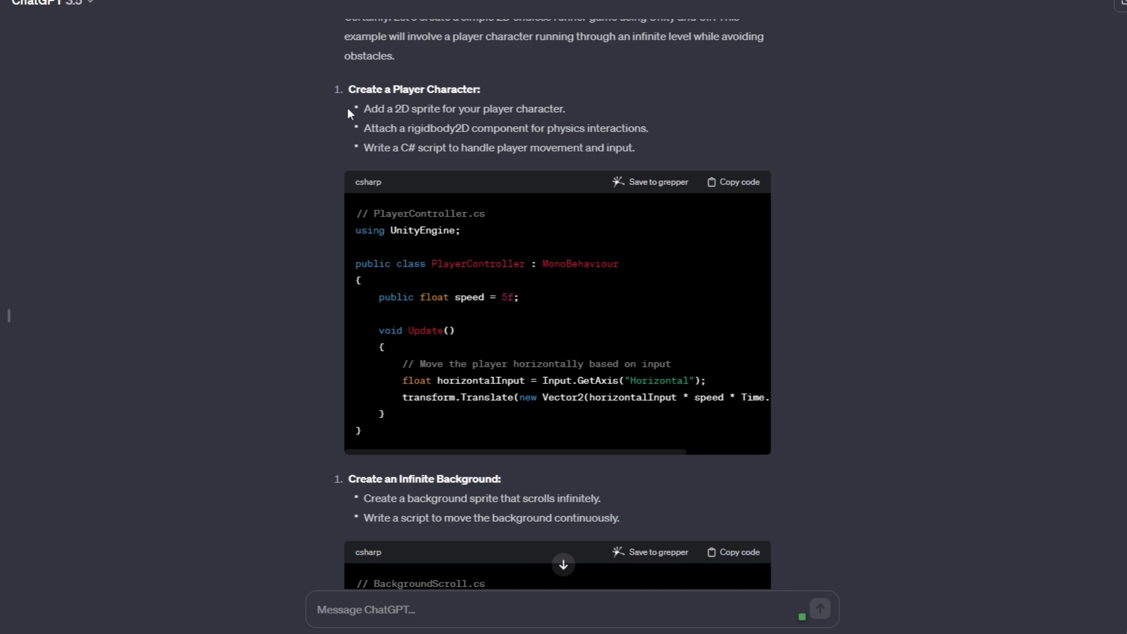
{"action": "scroll", "coordinate": [347, 108], "scroll_direction": "up", "scroll_amount": 2}
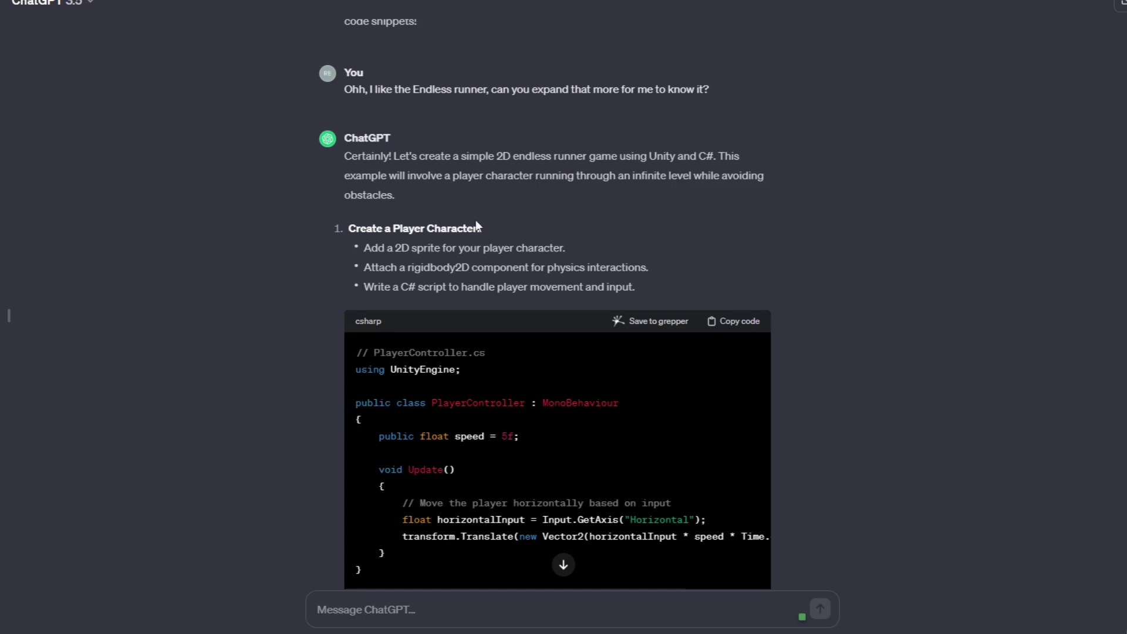
- Scroll through the remaining code down to the advice on creating a new Unity project
{"action": "scroll", "coordinate": [470, 226], "scroll_direction": "down", "scroll_amount": 2}
{"action": "scroll", "coordinate": [434, 241], "scroll_direction": "down", "scroll_amount": 5}
{"action": "scroll", "coordinate": [405, 252], "scroll_direction": "down", "scroll_amount": 5}
{"action": "scroll", "coordinate": [386, 263], "scroll_direction": "down", "scroll_amount": 6}
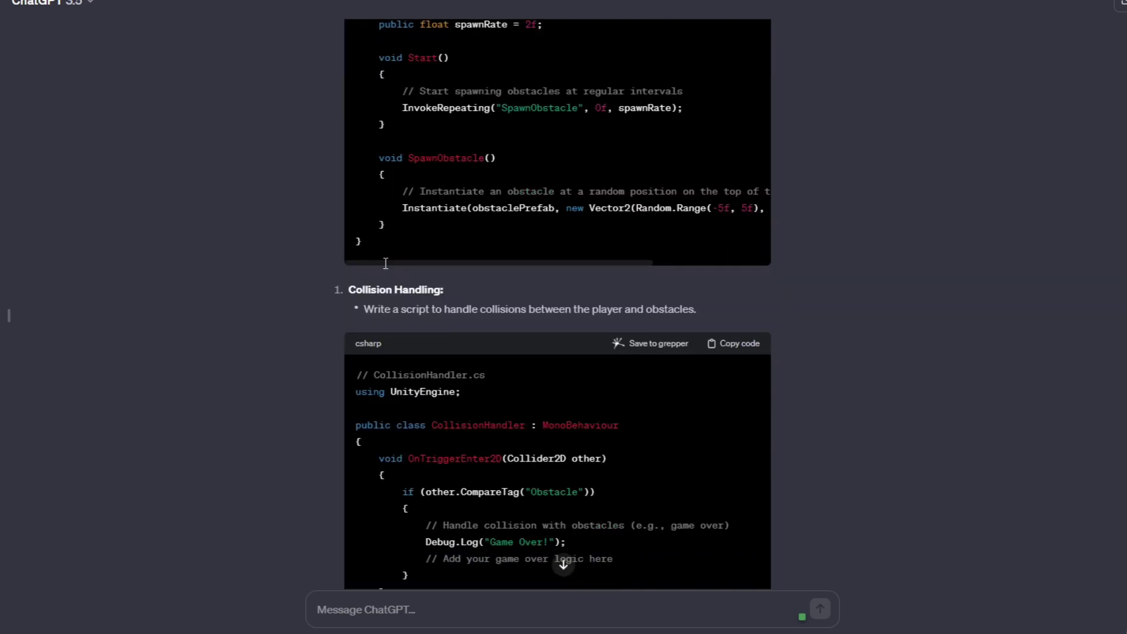
{"action": "scroll", "coordinate": [384, 269], "scroll_direction": "down", "scroll_amount": 1}
{"action": "scroll", "coordinate": [381, 274], "scroll_direction": "down", "scroll_amount": 5}
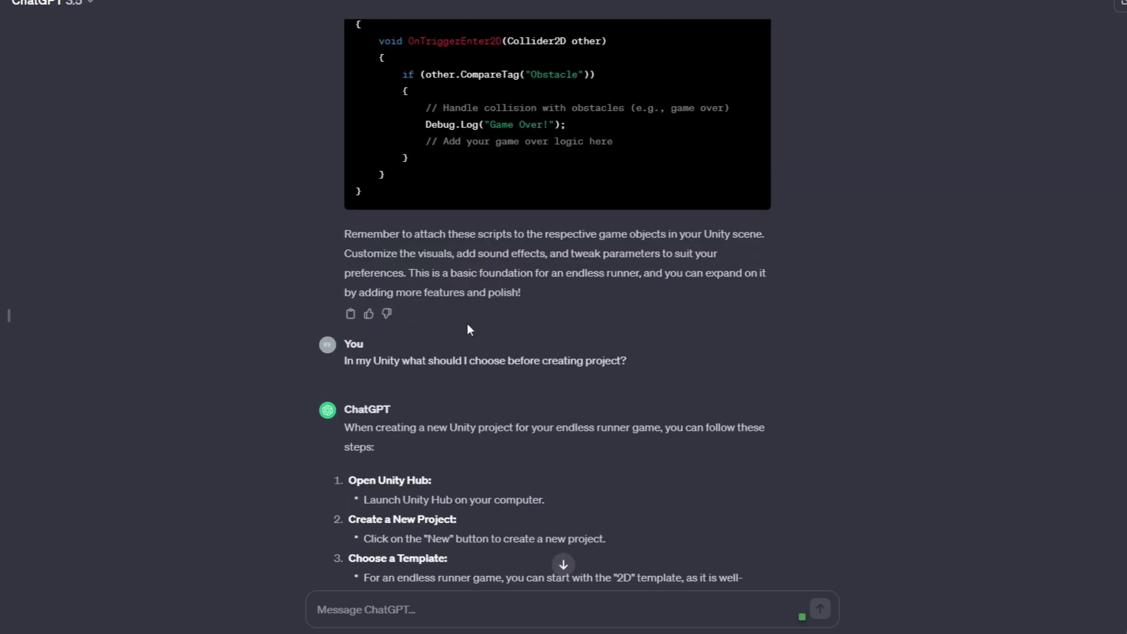
{"action": "scroll", "coordinate": [464, 326], "scroll_direction": "down", "scroll_amount": 1}
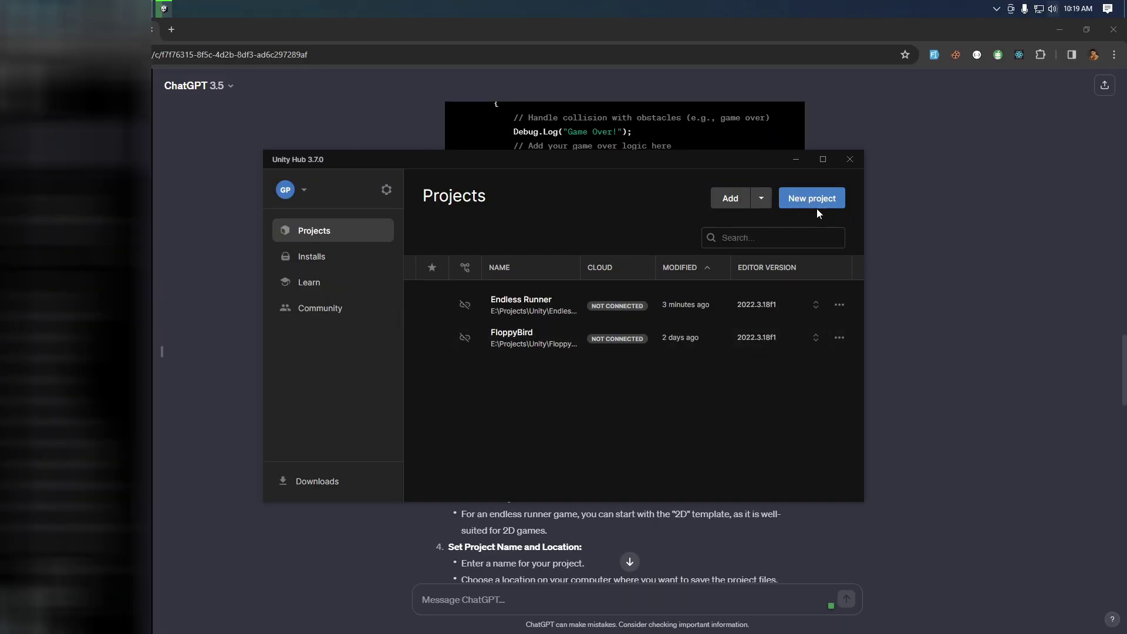
- Start a new project in Unity Hub and browse the template list
{"action": "left_click", "coordinate": [816, 203]}
{"action": "scroll", "coordinate": [529, 364], "scroll_direction": "down", "scroll_amount": 3}
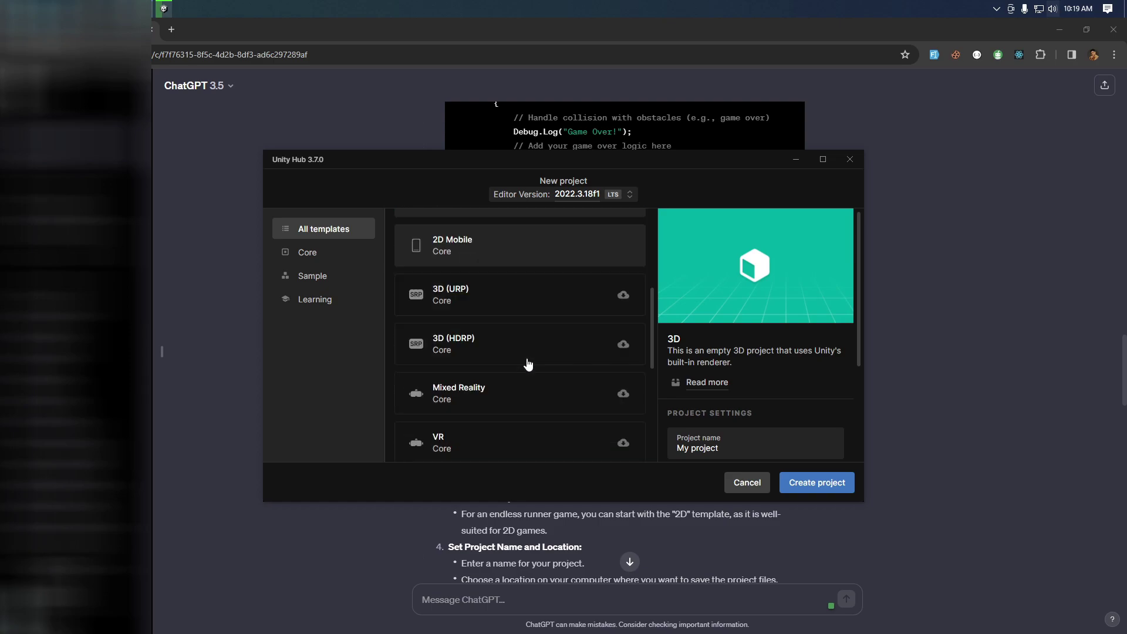
{"action": "scroll", "coordinate": [535, 370], "scroll_direction": "up", "scroll_amount": 5}
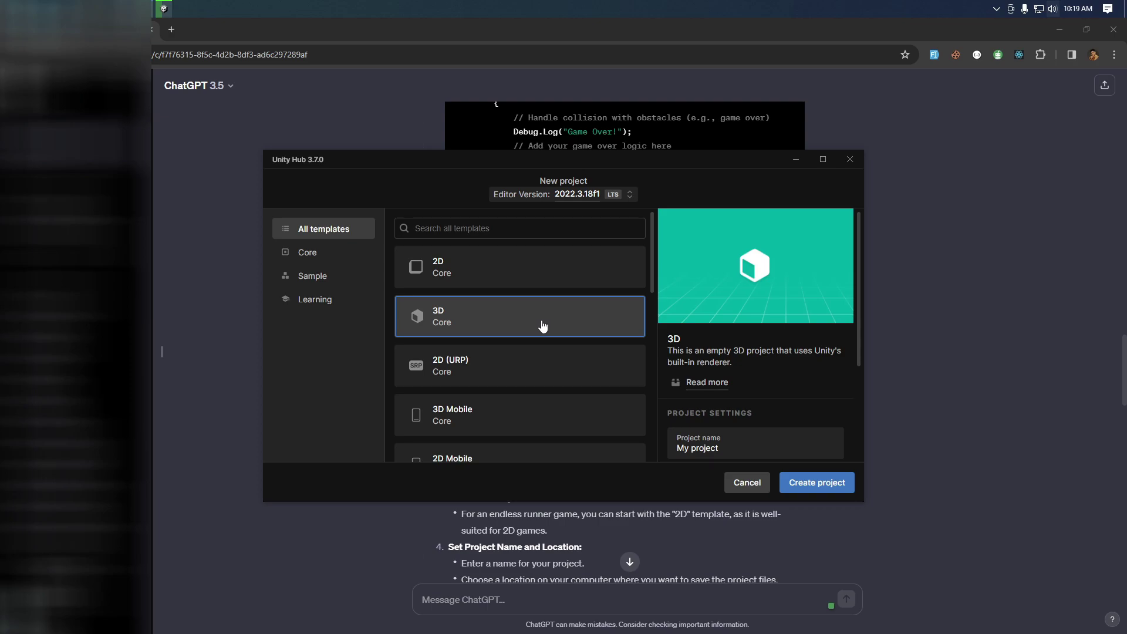
{"action": "scroll", "coordinate": [541, 323], "scroll_direction": "down", "scroll_amount": 1}
{"action": "scroll", "coordinate": [495, 315], "scroll_direction": "down", "scroll_amount": 1}
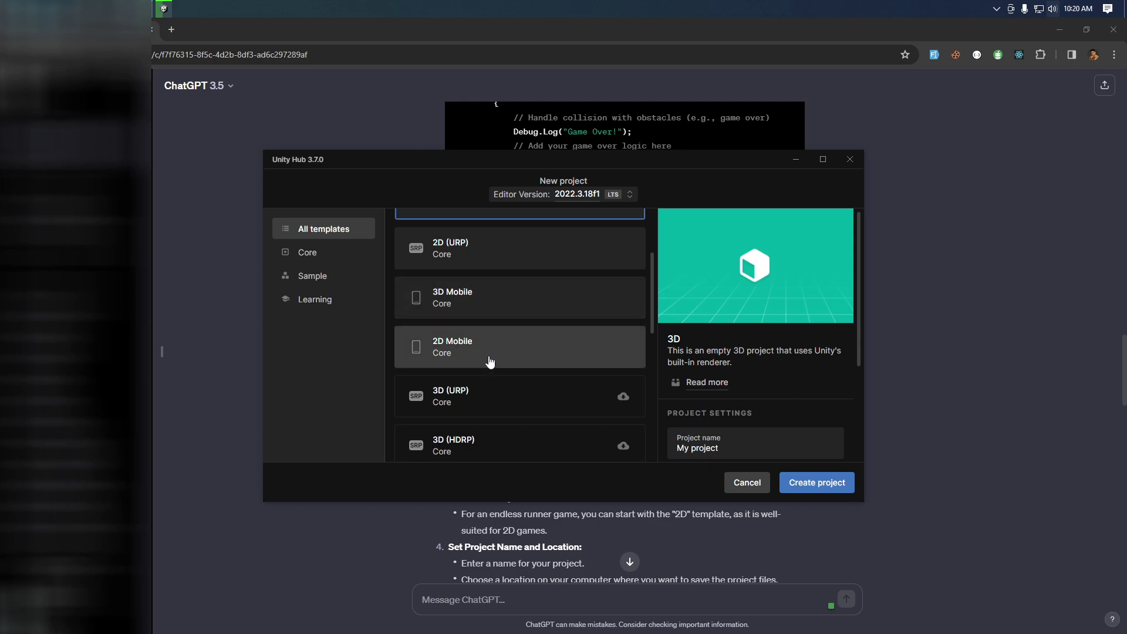
- Review the name 'My project', location E:\Projects\Unity, and keep the same Unity Cloud Organization
{"action": "left_click", "coordinate": [763, 440]}
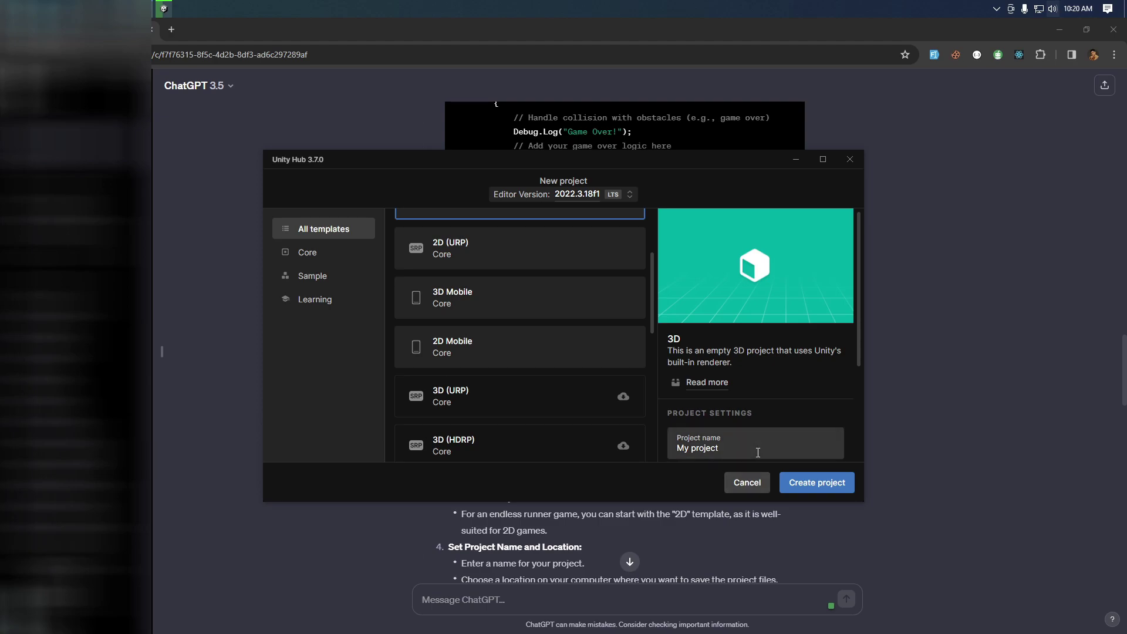
{"action": "scroll", "coordinate": [655, 368], "scroll_direction": "down", "scroll_amount": 1}
{"action": "scroll", "coordinate": [754, 409], "scroll_direction": "down", "scroll_amount": 4}
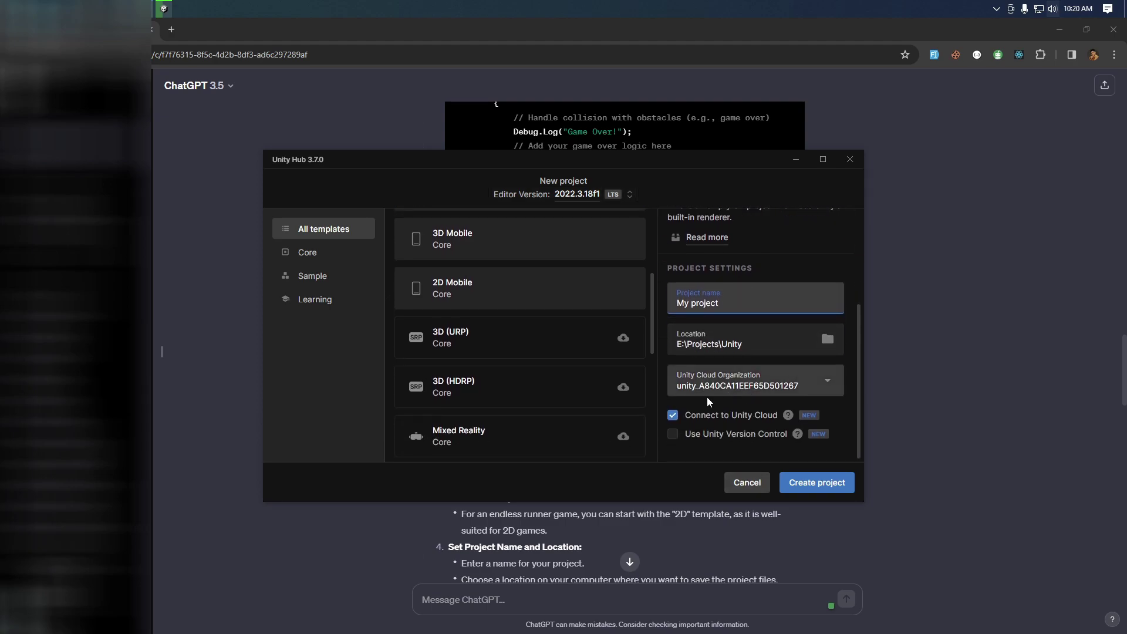
{"action": "left_click", "coordinate": [800, 388]}
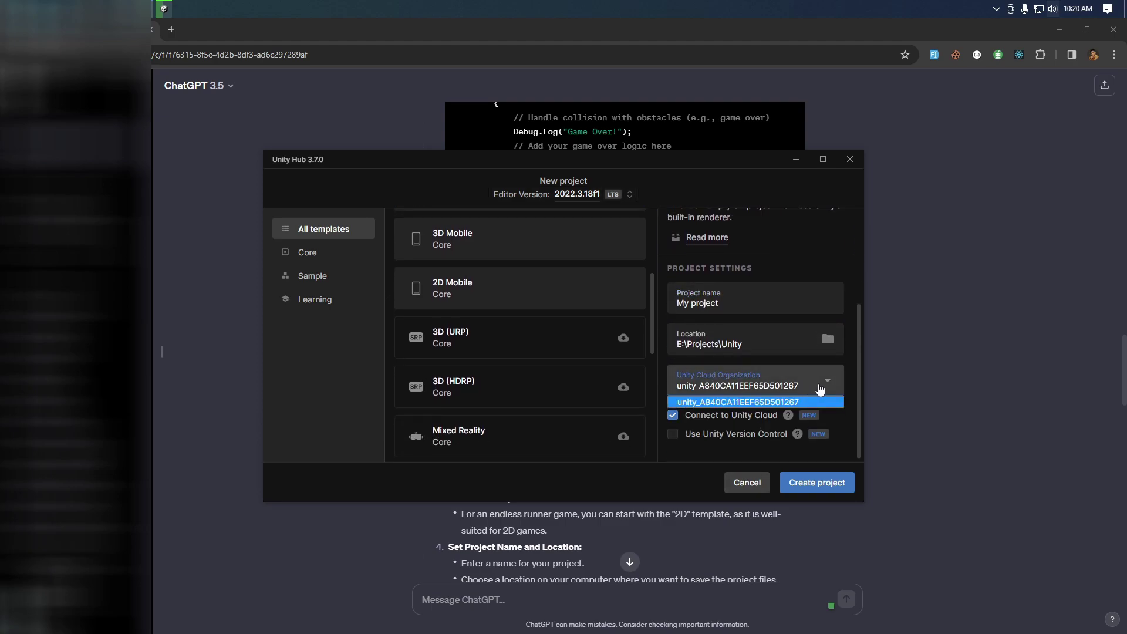
{"action": "left_click", "coordinate": [797, 388]}
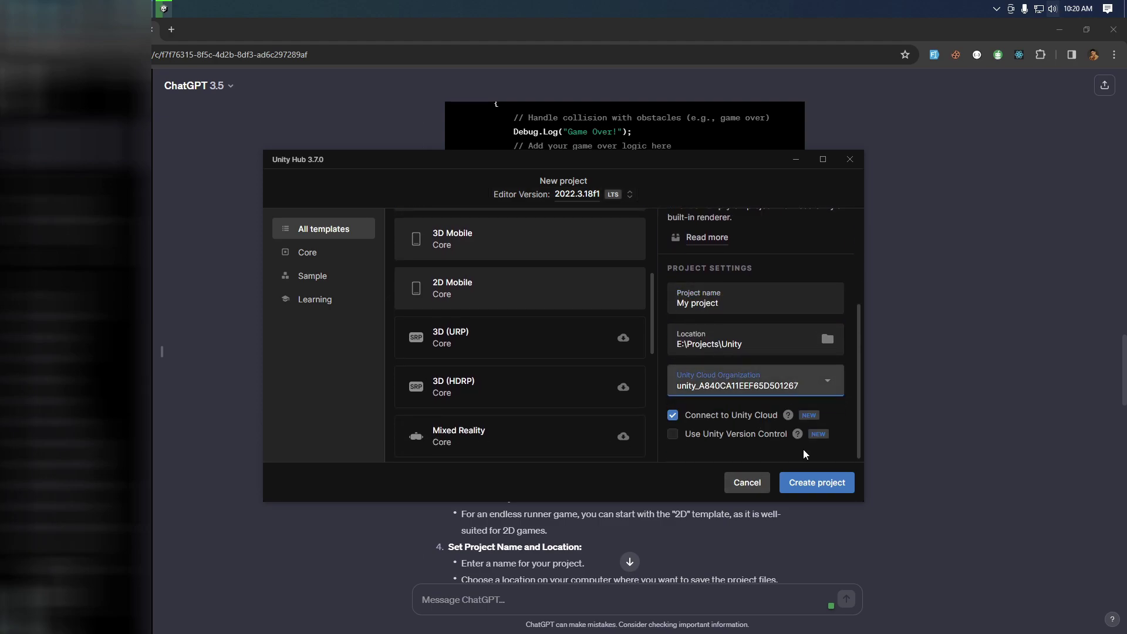
- Close the New project dialog and return to the ChatGPT conversation in Chrome
{"action": "left_click", "coordinate": [843, 164]}
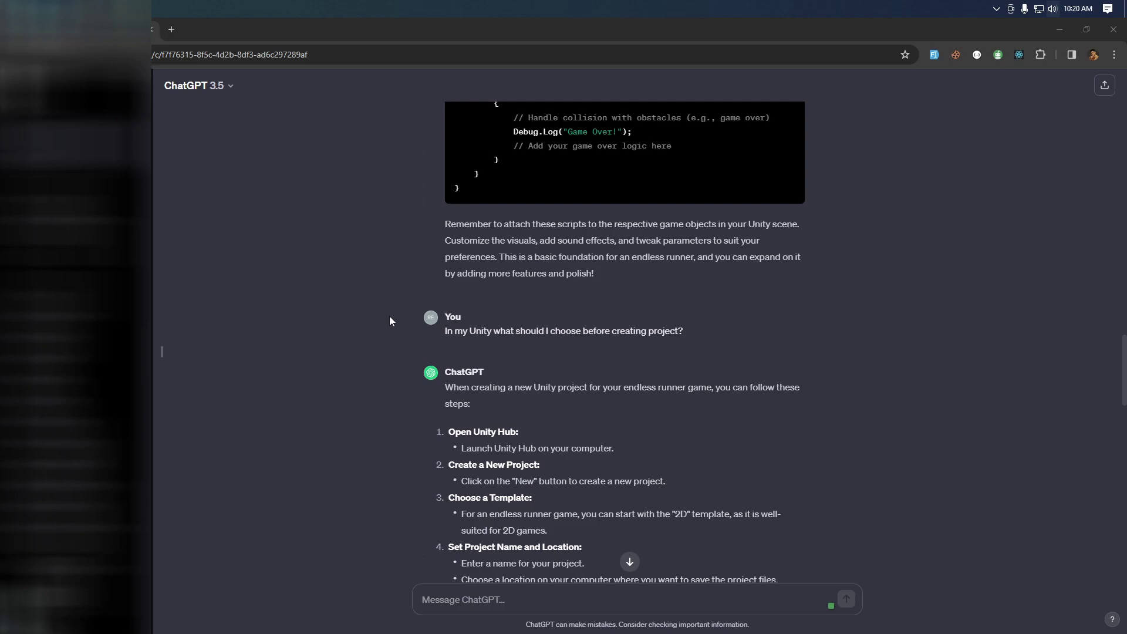
{"action": "scroll", "coordinate": [627, 476], "scroll_direction": "up", "scroll_amount": 1}
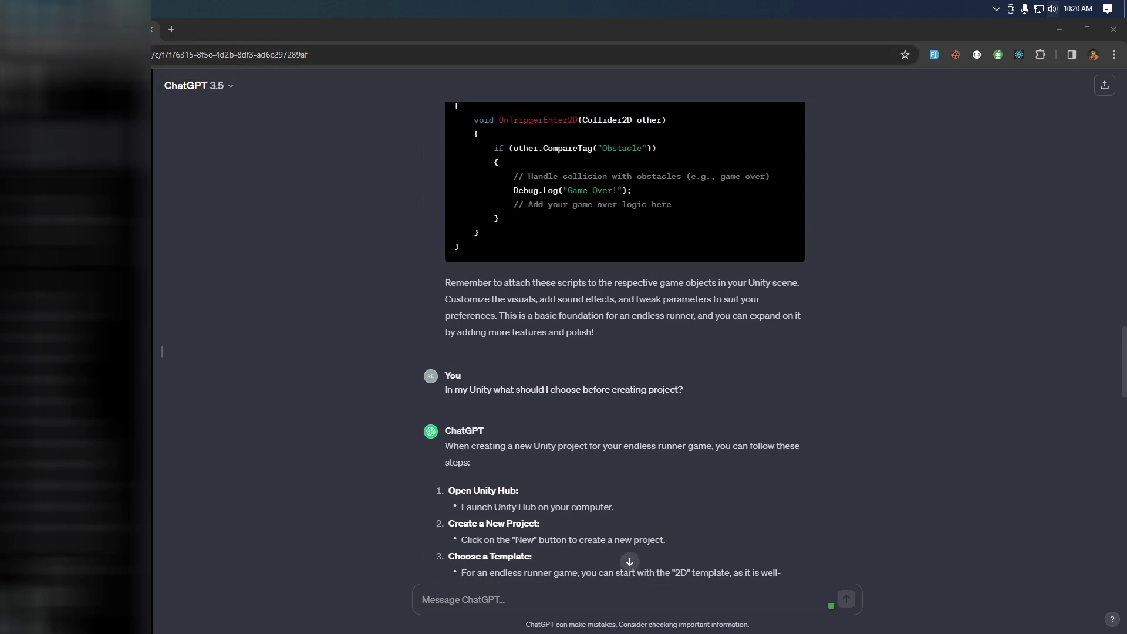
{"action": "key", "text": "alt+Tab"}
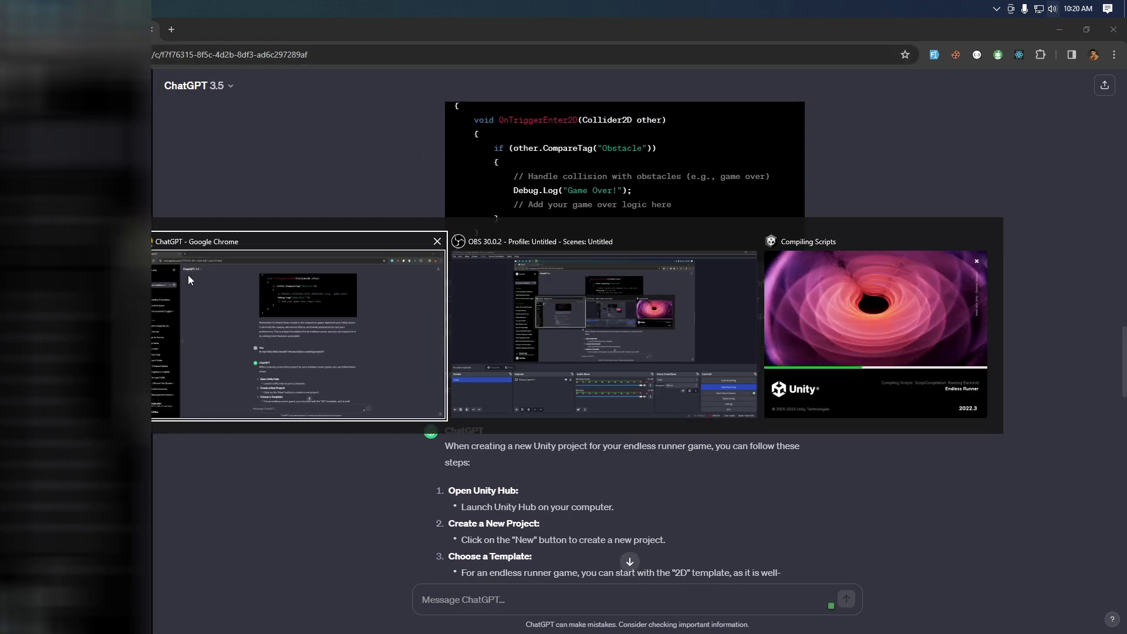
{"action": "left_click", "coordinate": [266, 322]}
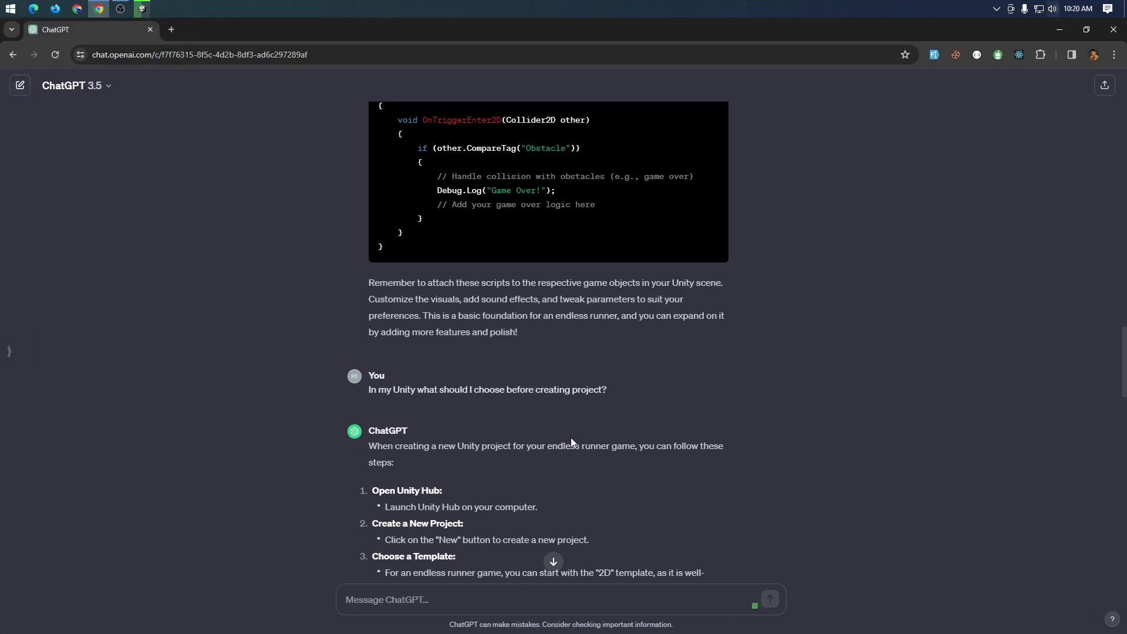
- Scroll to ChatGPT's step-by-step reply on using the 2D Mobile Core template
{"action": "scroll", "coordinate": [511, 334], "scroll_direction": "down", "scroll_amount": 10}
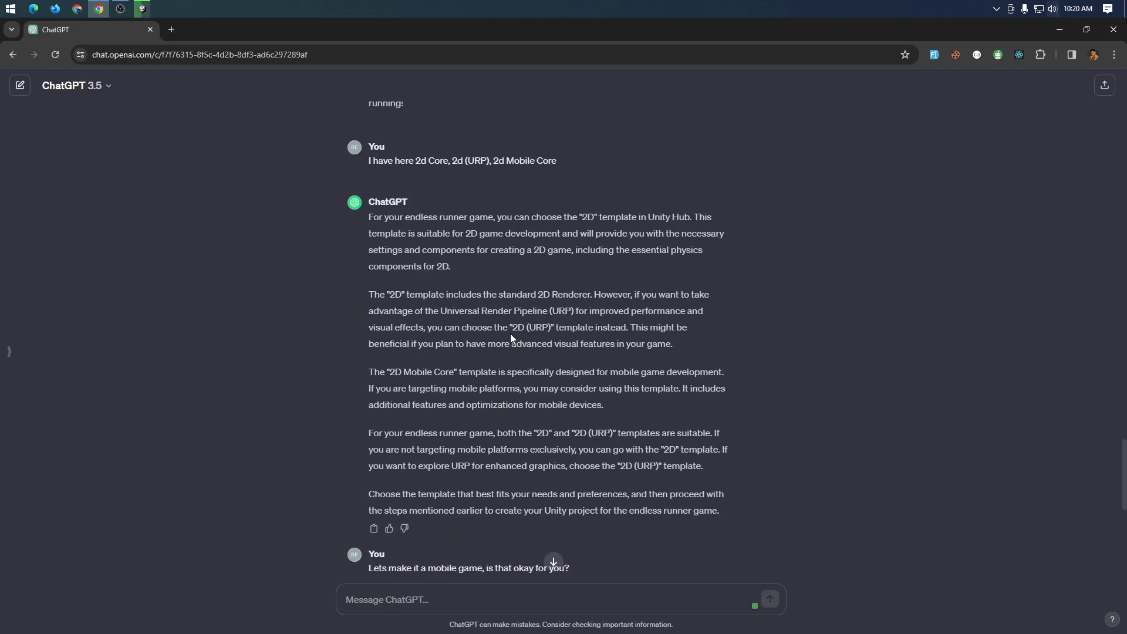
{"action": "scroll", "coordinate": [571, 403], "scroll_direction": "down", "scroll_amount": 7}
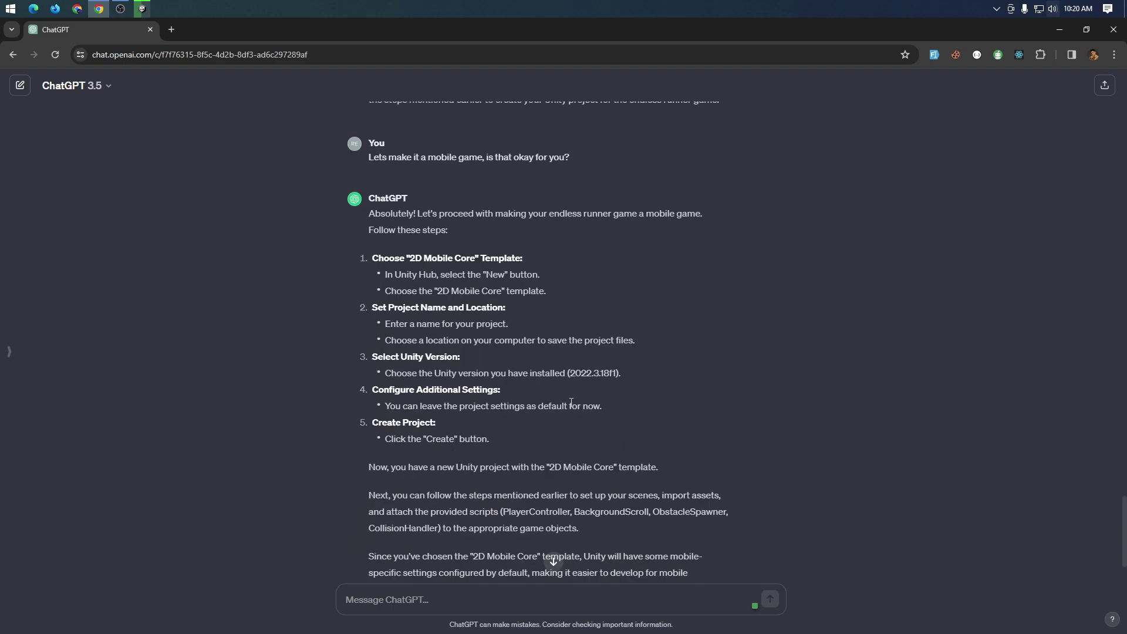
{"action": "scroll", "coordinate": [571, 402], "scroll_direction": "down", "scroll_amount": 2}
{"action": "scroll", "coordinate": [566, 403], "scroll_direction": "up", "scroll_amount": 1}
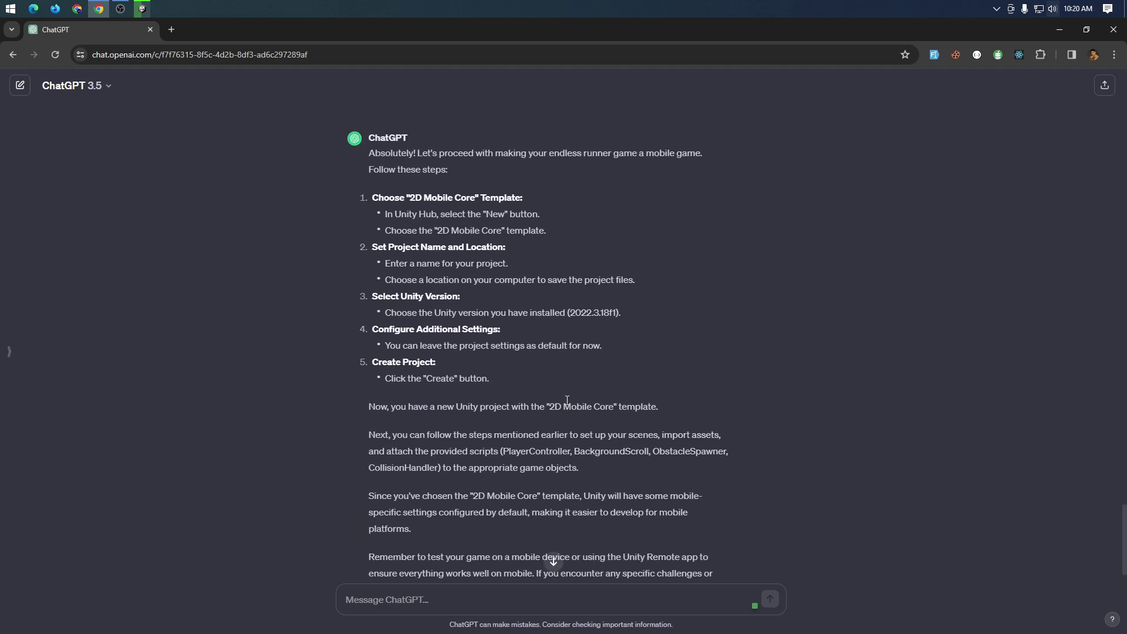
{"action": "scroll", "coordinate": [568, 400], "scroll_direction": "down", "scroll_amount": 1}
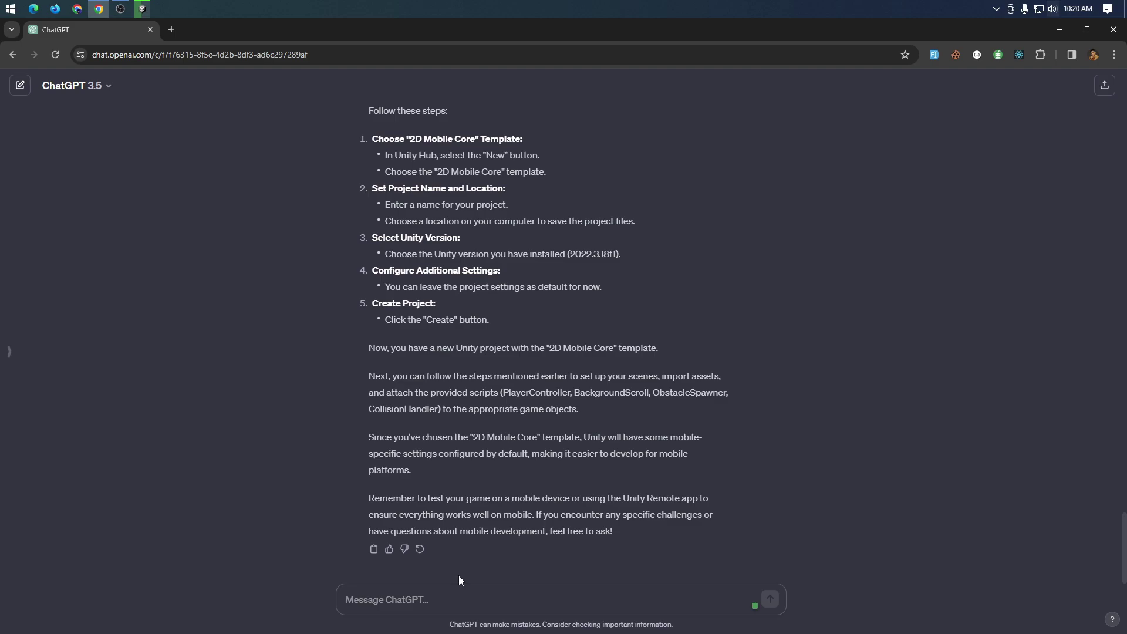
- Ask ChatGPT 'Should I design my game in unity first before diving in code? Or what?' and read the reply
{"action": "type", "text": "Sho"}
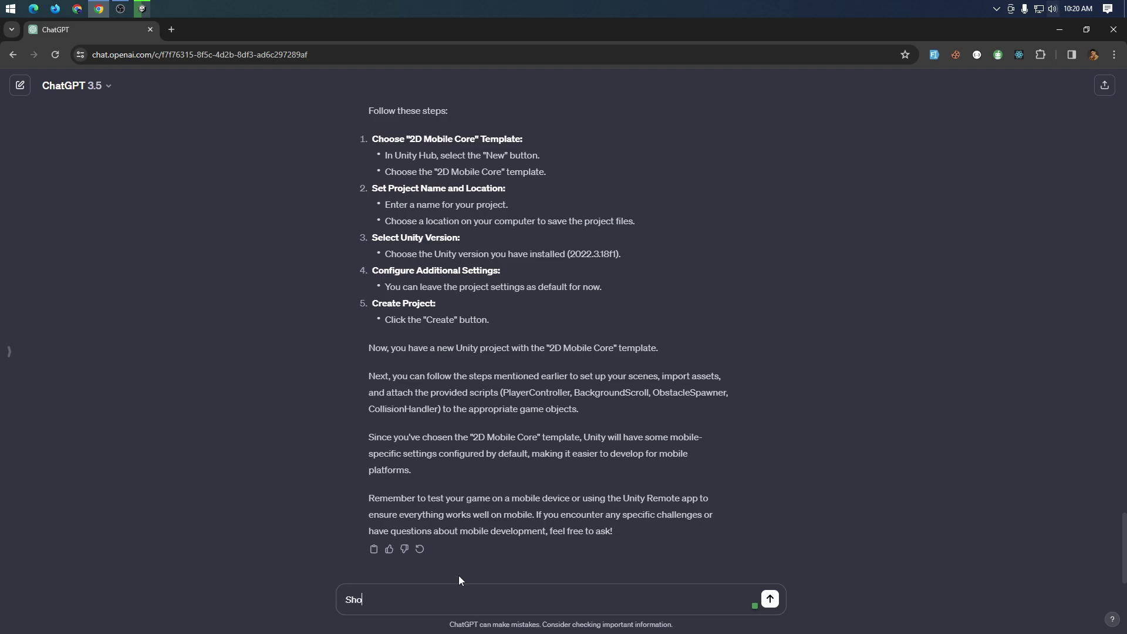
{"action": "type", "text": "uld I"}
{"action": "type", "text": " design my game"}
{"action": "type", "text": " in unity first before d"}
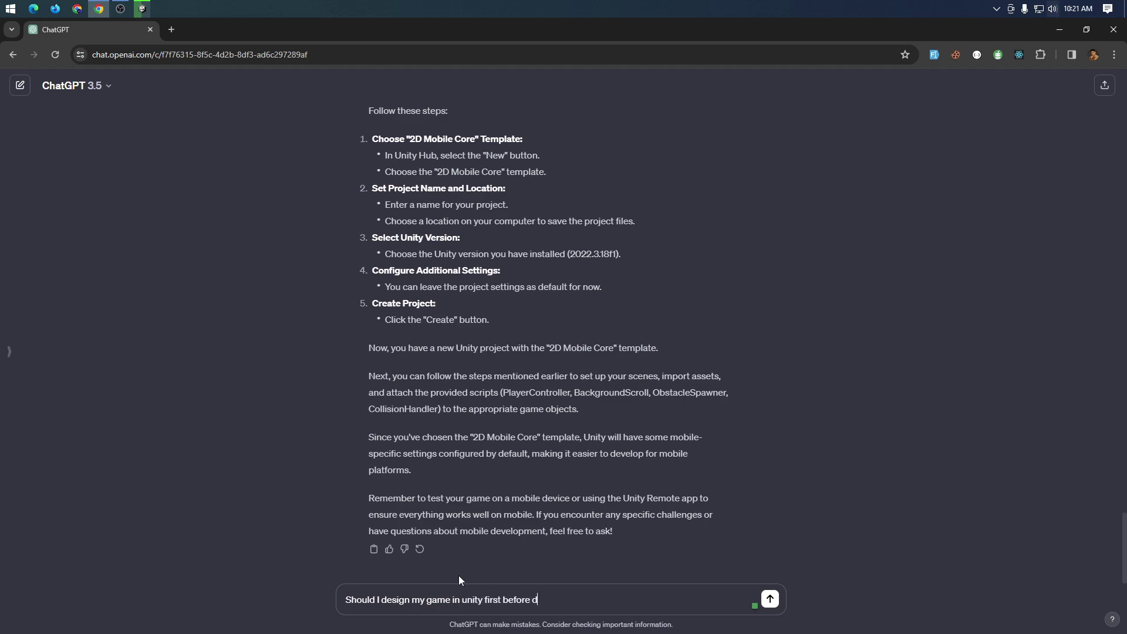
{"action": "type", "text": "iving in cod"}
{"action": "type", "text": "e? Or"}
{"action": "type", "text": " wh"}
{"action": "key", "text": "BackSpace"}
{"action": "key", "text": "BackSpace"}
{"action": "type", "text": "what?"}
{"action": "key", "text": "Return"}
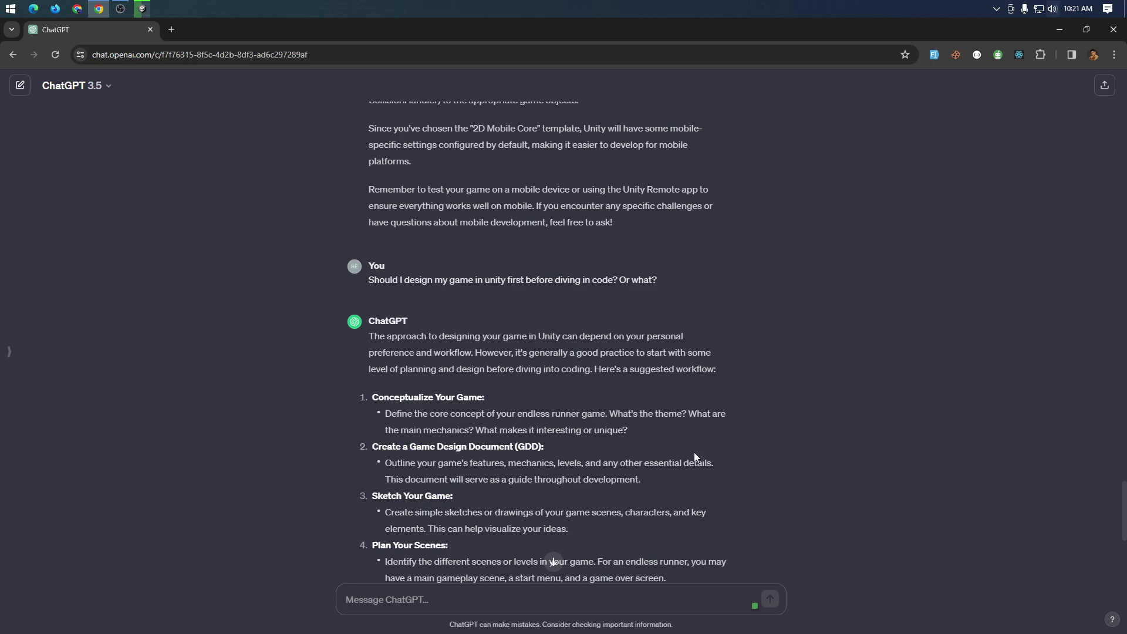
{"action": "scroll", "coordinate": [481, 380], "scroll_direction": "down", "scroll_amount": 1}
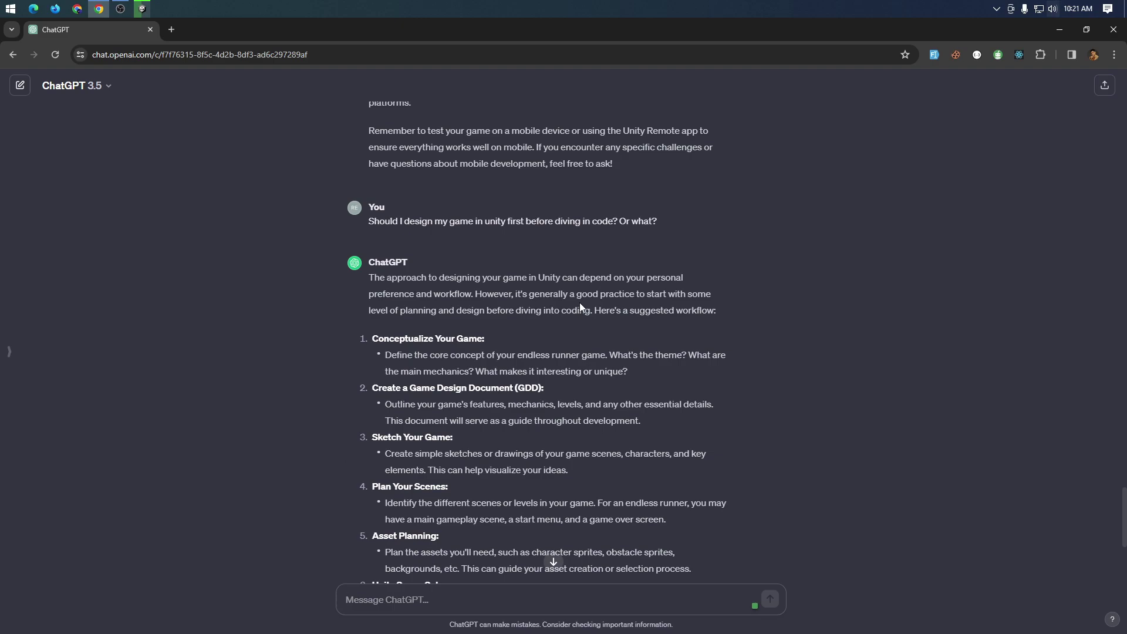
{"action": "key", "text": "alt+Tab"}
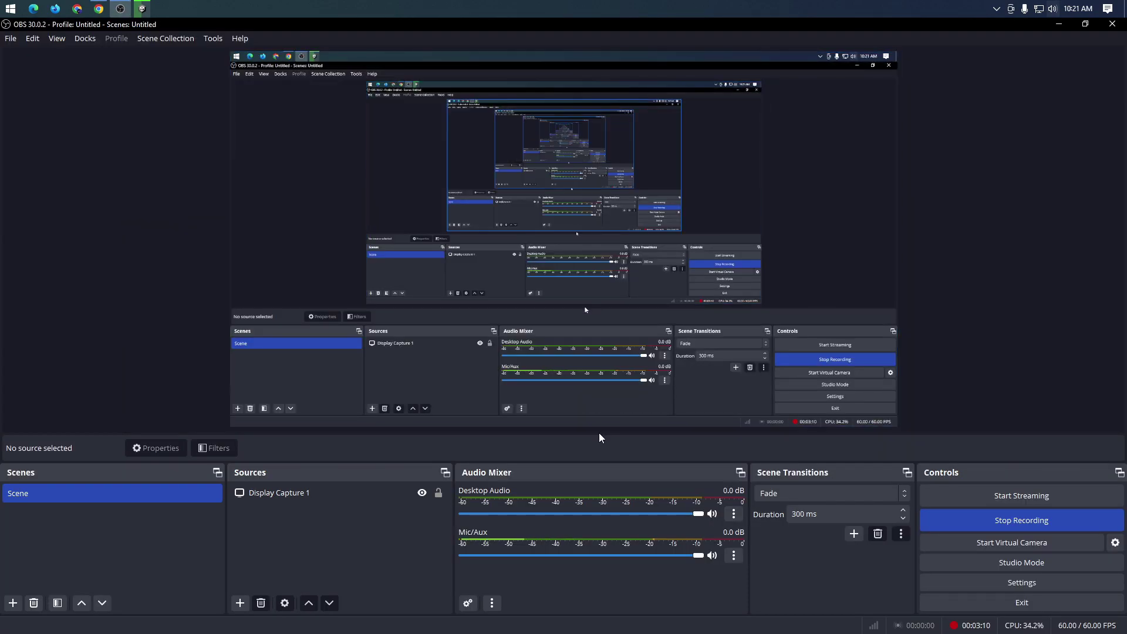
- Bring the ChatGPT Chrome window back in front of OBS Studio
{"action": "key", "text": "alt+Tab"}
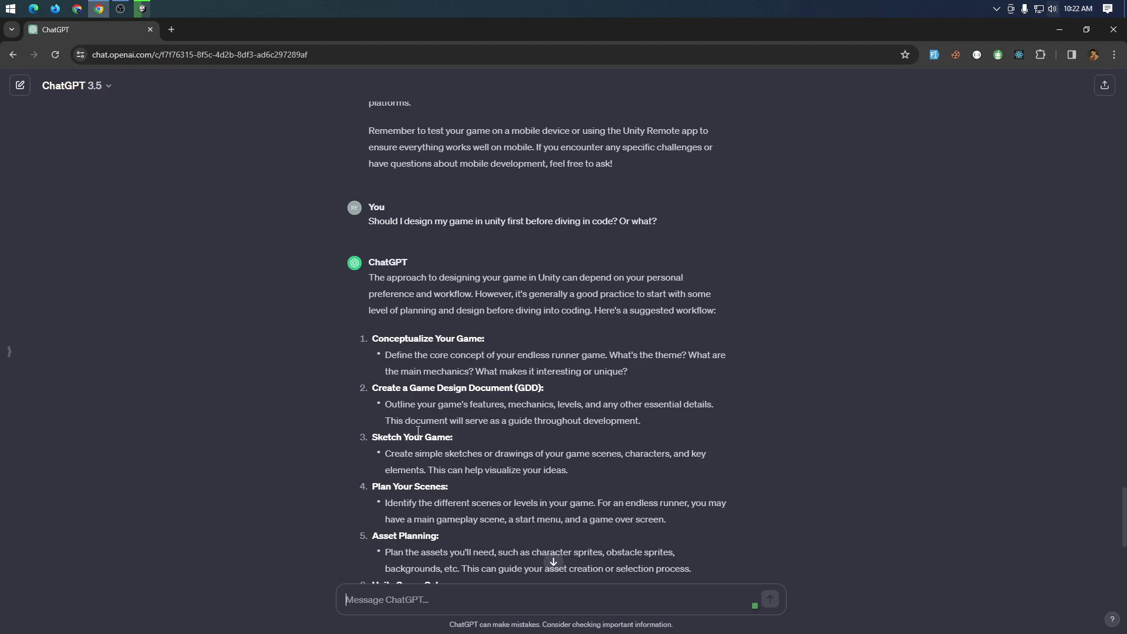
{"action": "key", "text": "alt+Tab"}
{"action": "left_click", "coordinate": [369, 367]}
{"action": "mouse_move", "coordinate": [141, 9]}
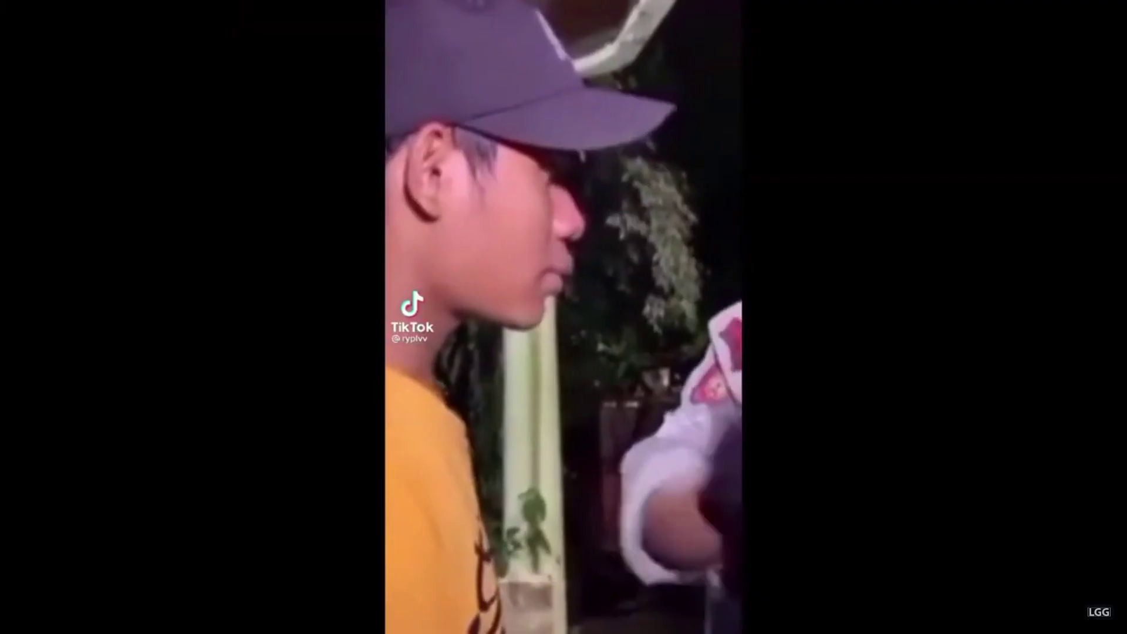
- Cycle through the open windows and settle on the ChatGPT page
{"action": "key", "text": "alt+Tab"}
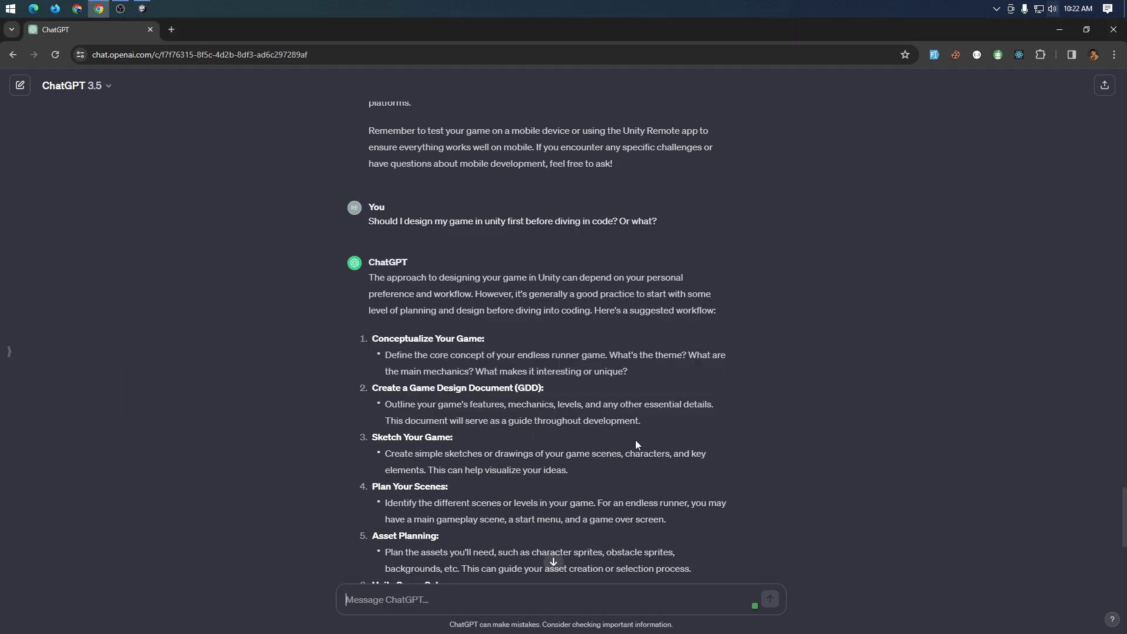
{"action": "key", "text": "alt+Tab"}
{"action": "key", "text": "Escape"}
{"action": "key", "text": "alt+Tab"}
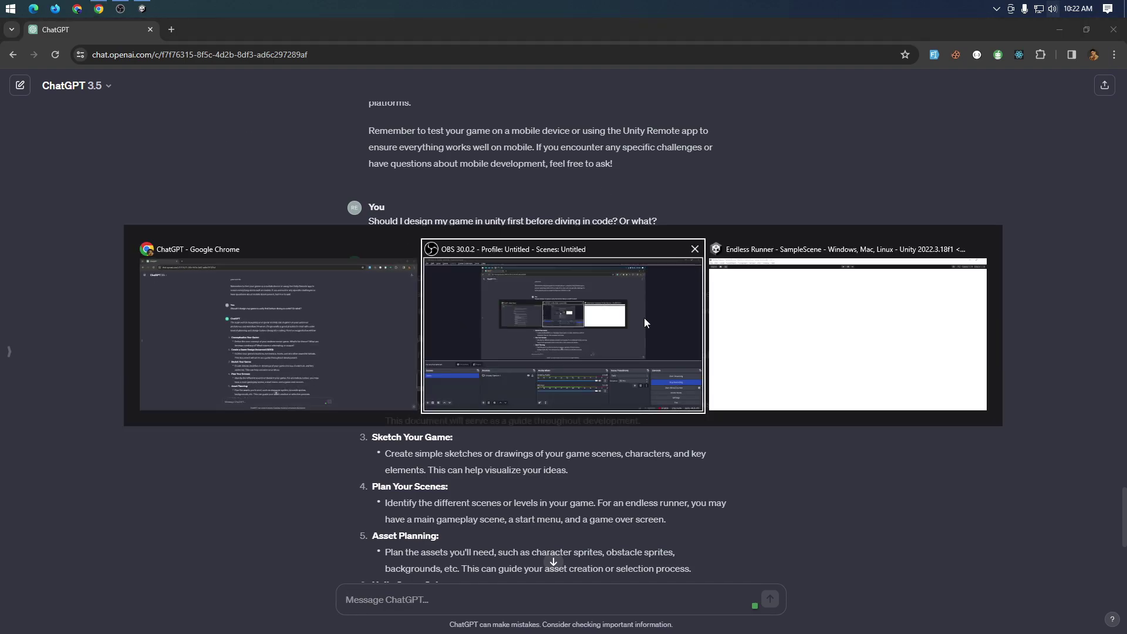
{"action": "key", "text": "alt+Tab"}
{"action": "key", "text": "alt+Tab"}
{"action": "key", "text": "alt+Tab"}
{"action": "key", "text": "alt+Tab"}
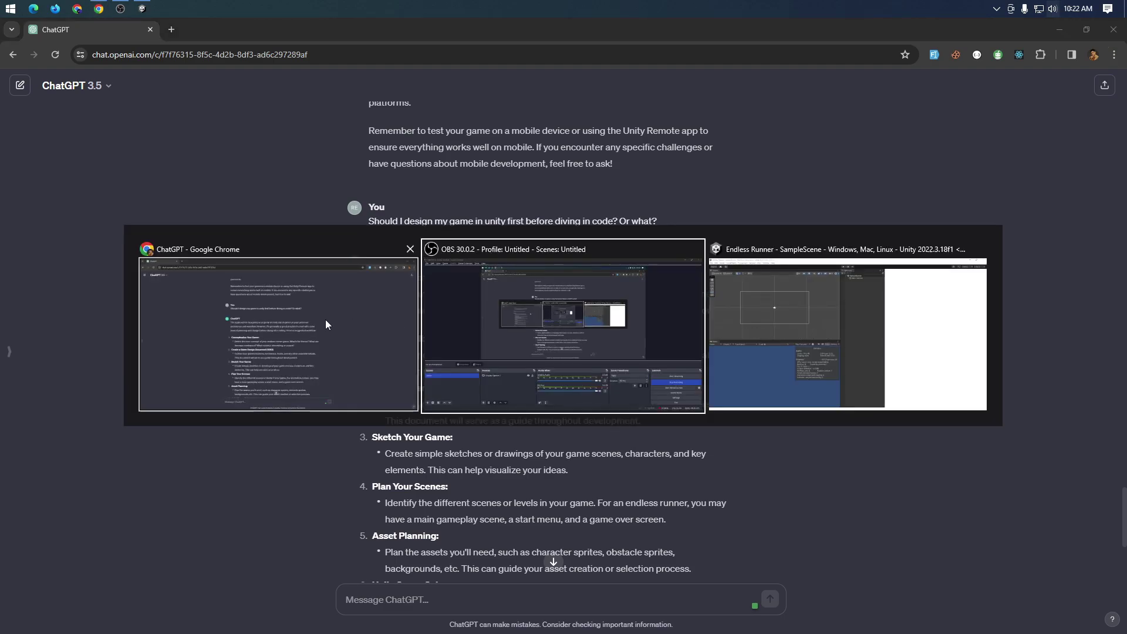
{"action": "key", "text": "alt+Tab"}
{"action": "left_click", "coordinate": [277, 340]}
{"action": "key", "text": "alt+Tab"}
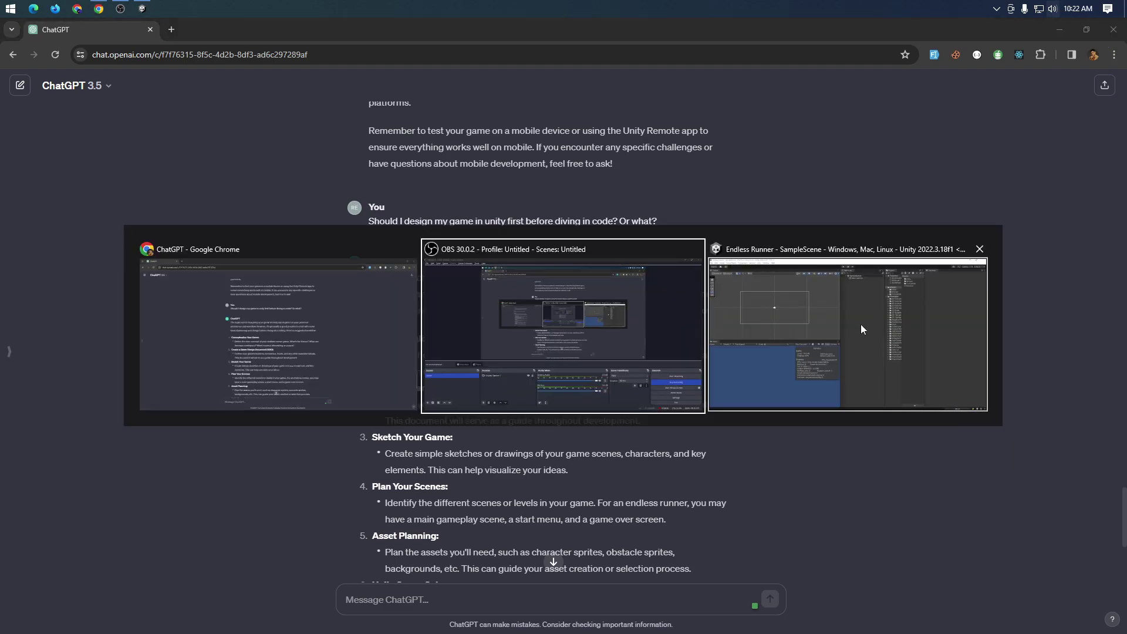
{"action": "key", "text": "Escape"}
{"action": "key", "text": "alt+Tab"}
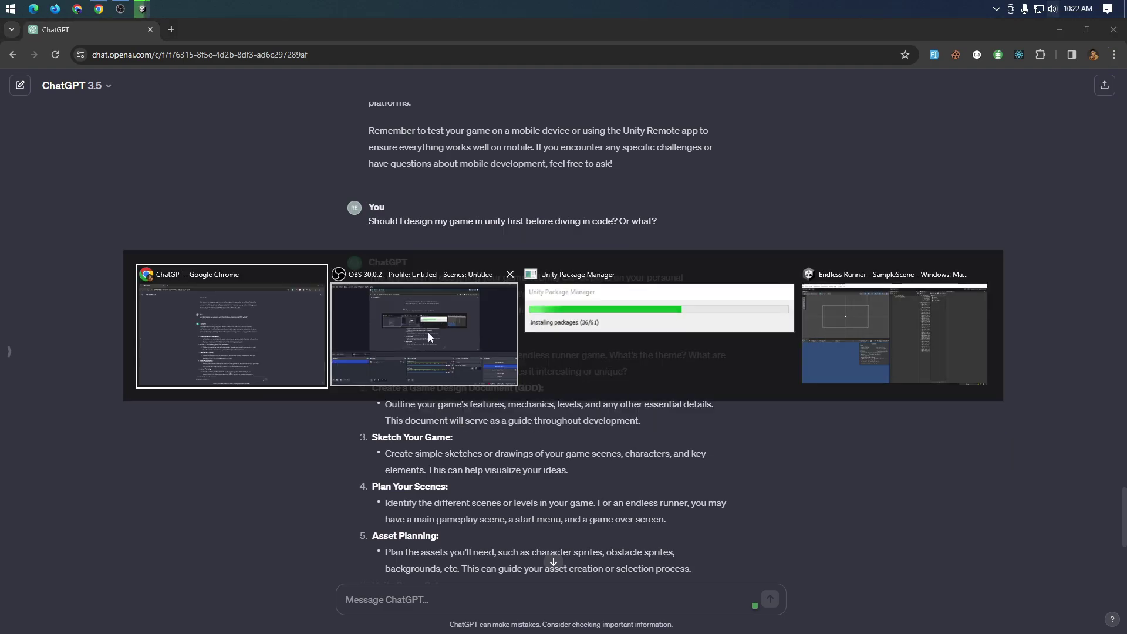
{"action": "left_click", "coordinate": [171, 30]}
{"action": "type", "text": "unity"}
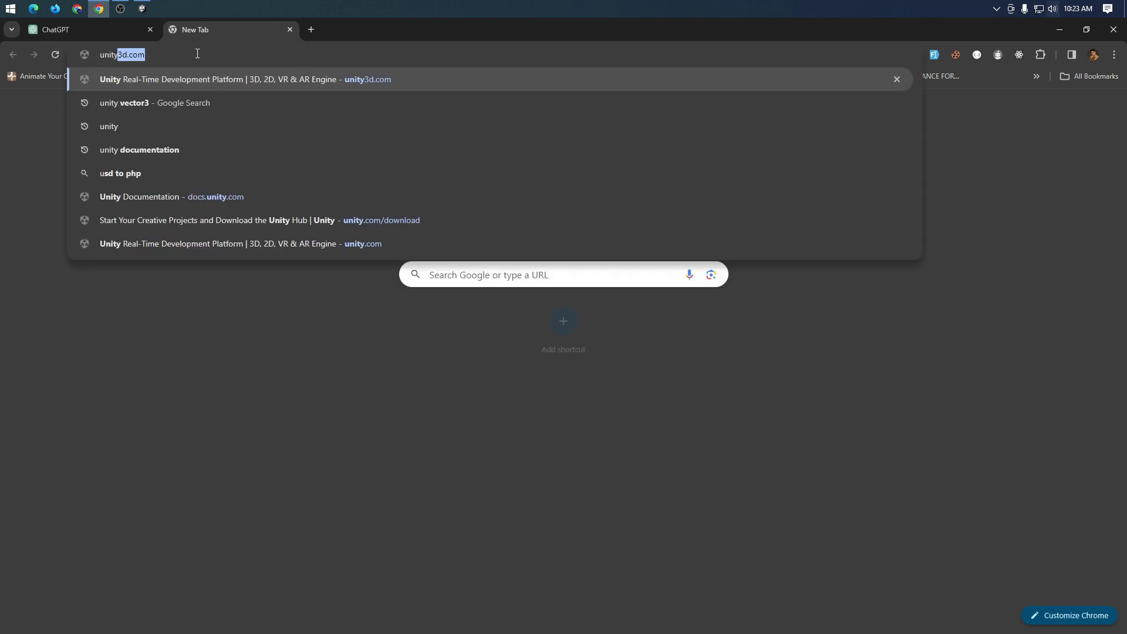
{"action": "key", "text": "Return"}
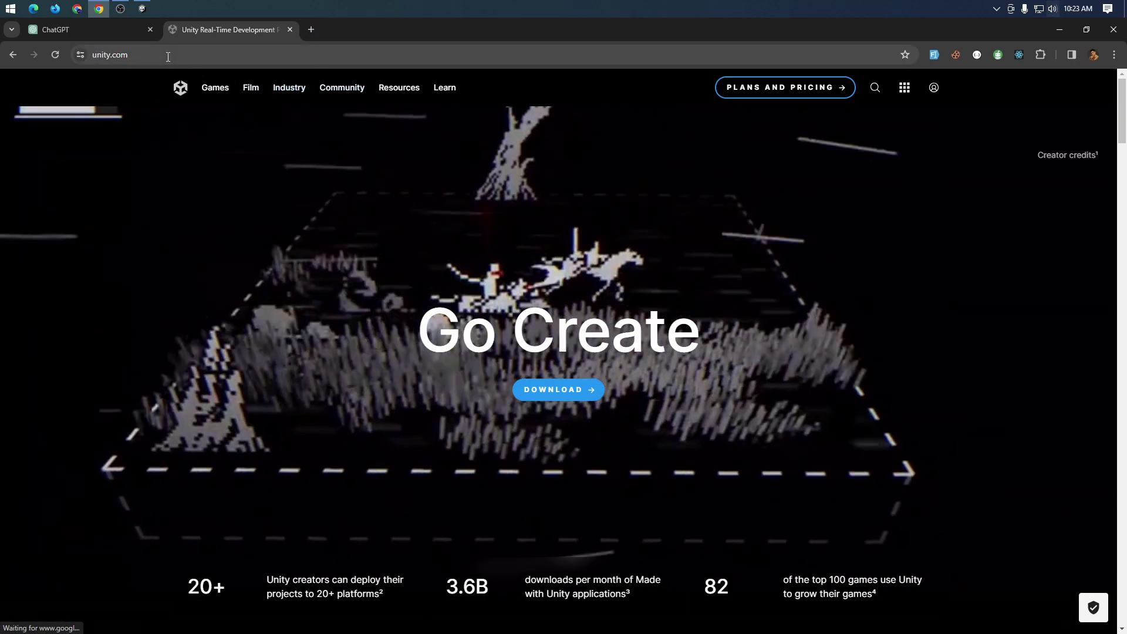
{"action": "key", "text": "ctrl+w"}
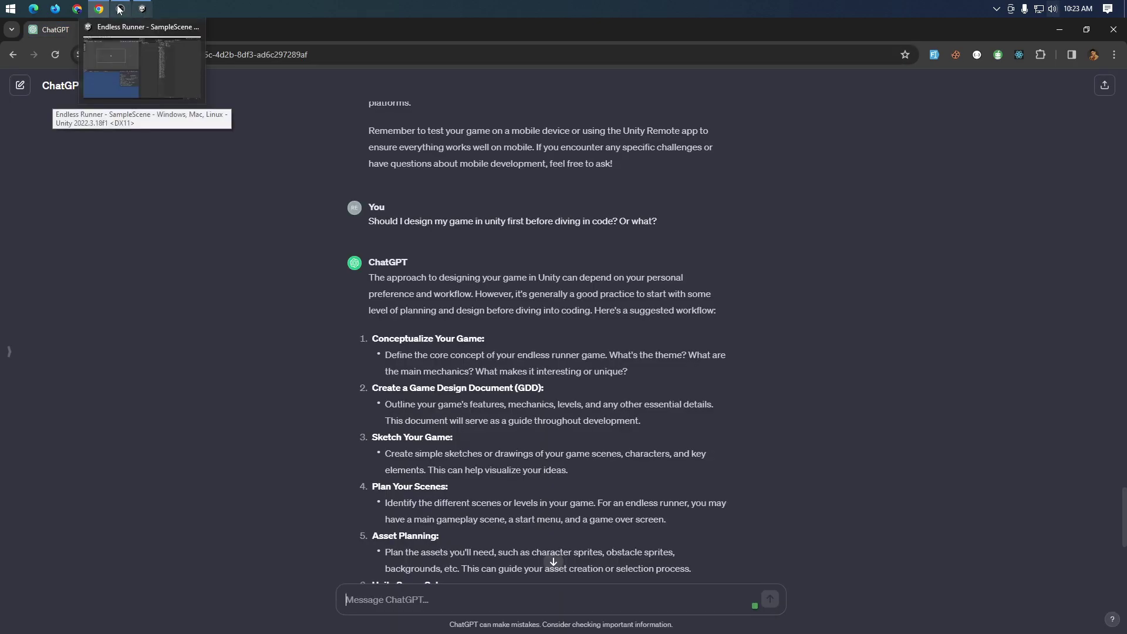
- Minimize the browser, Unity and OBS, launch Unity Hub, and cancel the new project setup
{"action": "left_click", "coordinate": [1054, 33]}
{"action": "left_click", "coordinate": [1059, 24]}
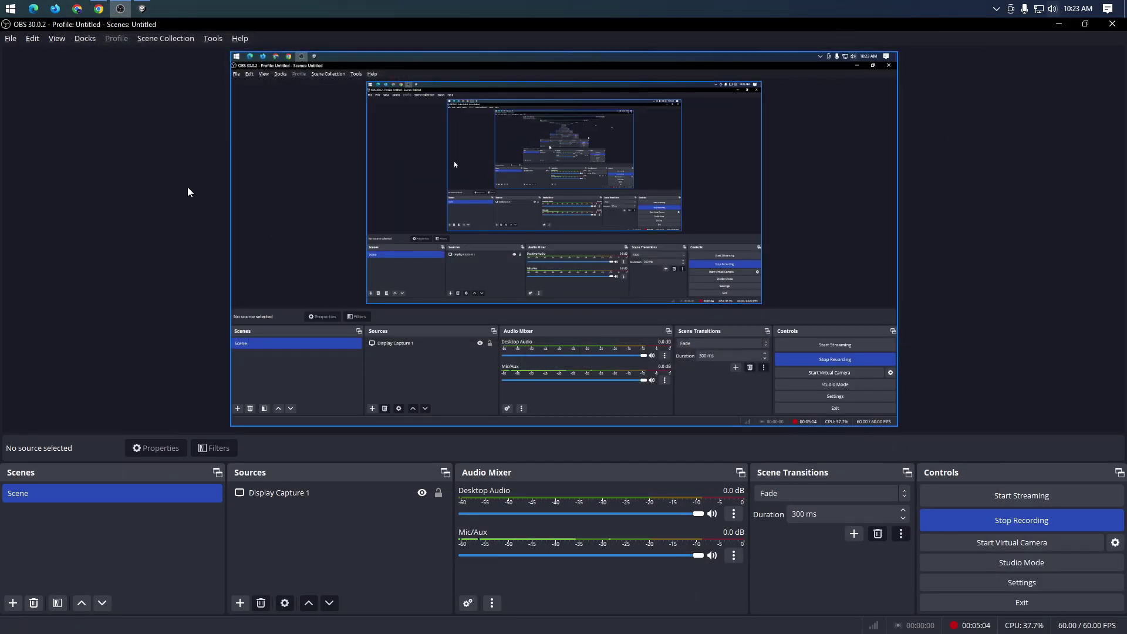
{"action": "left_click", "coordinate": [1058, 25]}
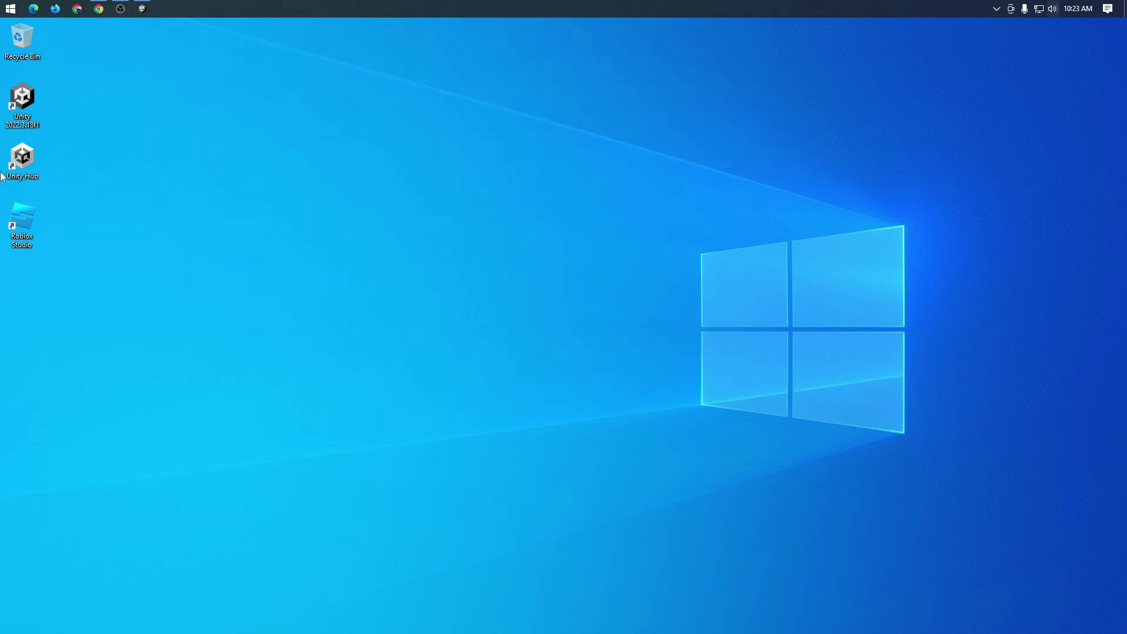
{"action": "double_click", "coordinate": [29, 161]}
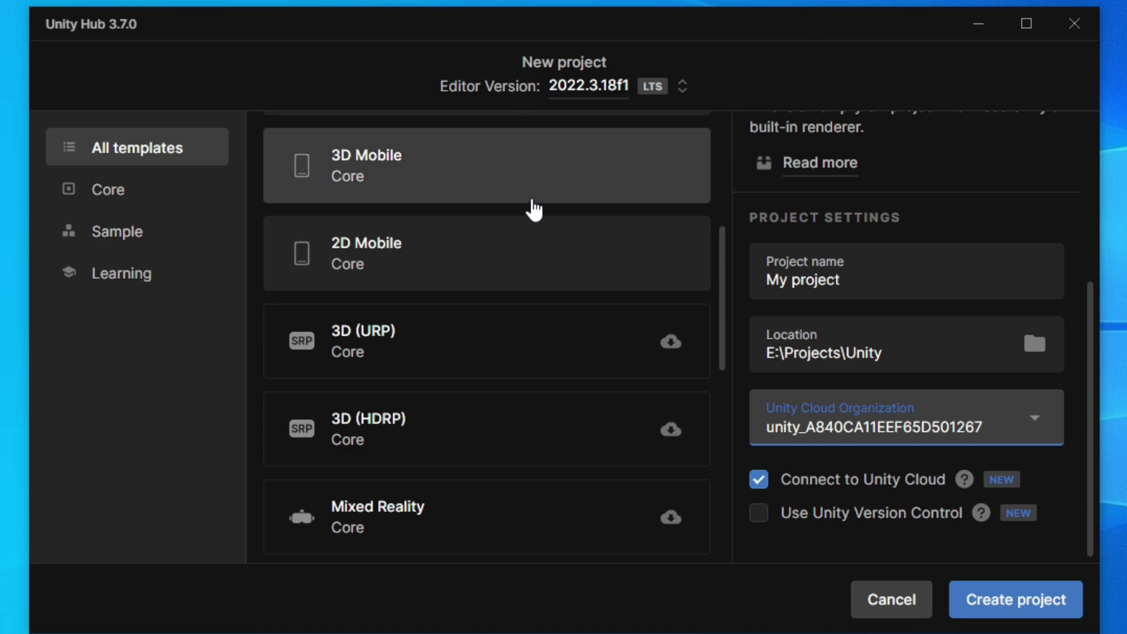
{"action": "scroll", "coordinate": [534, 209], "scroll_direction": "up", "scroll_amount": 5}
{"action": "left_click", "coordinate": [893, 599]}
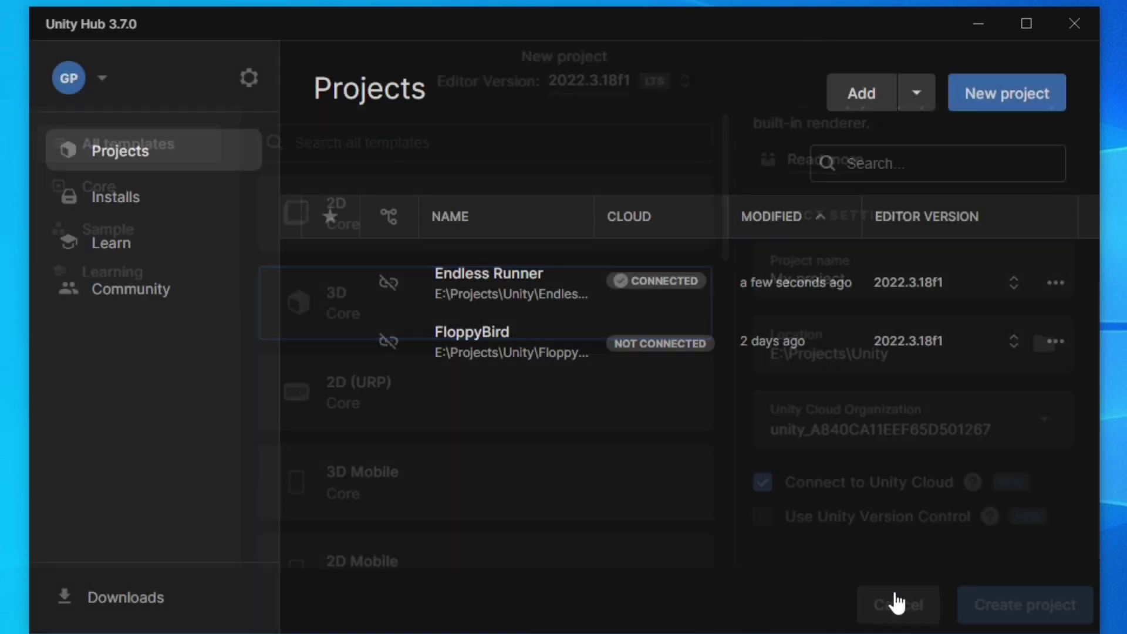
- Browse installable editor versions across the Official releases, Pre-release and Archive tabs
{"action": "left_click", "coordinate": [139, 219]}
{"action": "left_click", "coordinate": [1025, 107]}
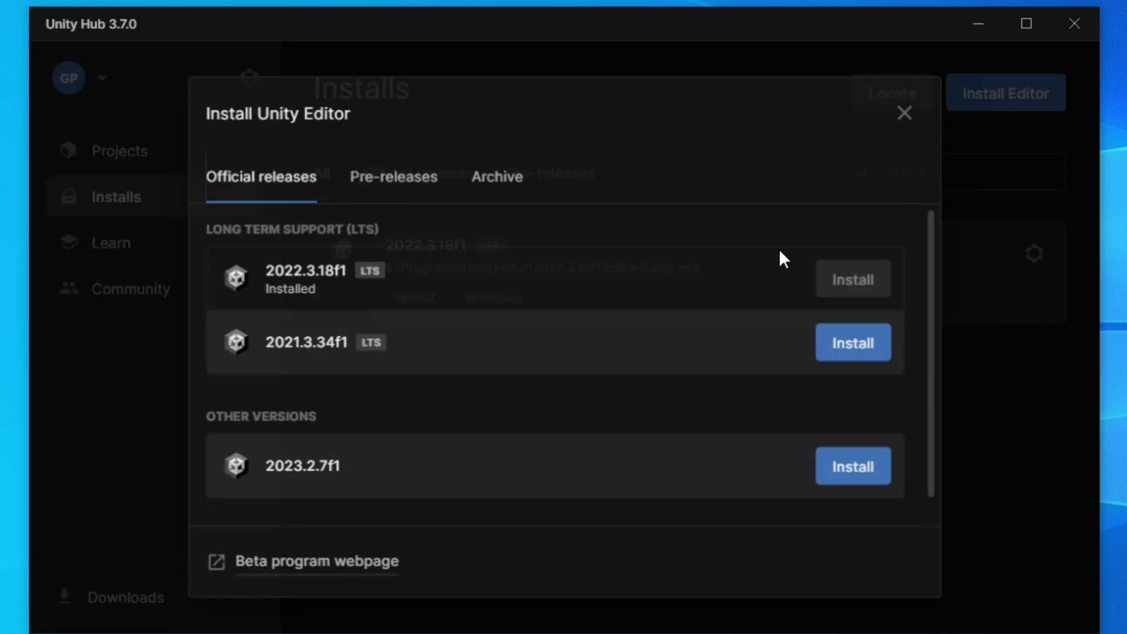
{"action": "scroll", "coordinate": [585, 423], "scroll_direction": "down", "scroll_amount": 1}
{"action": "scroll", "coordinate": [583, 411], "scroll_direction": "up", "scroll_amount": 1}
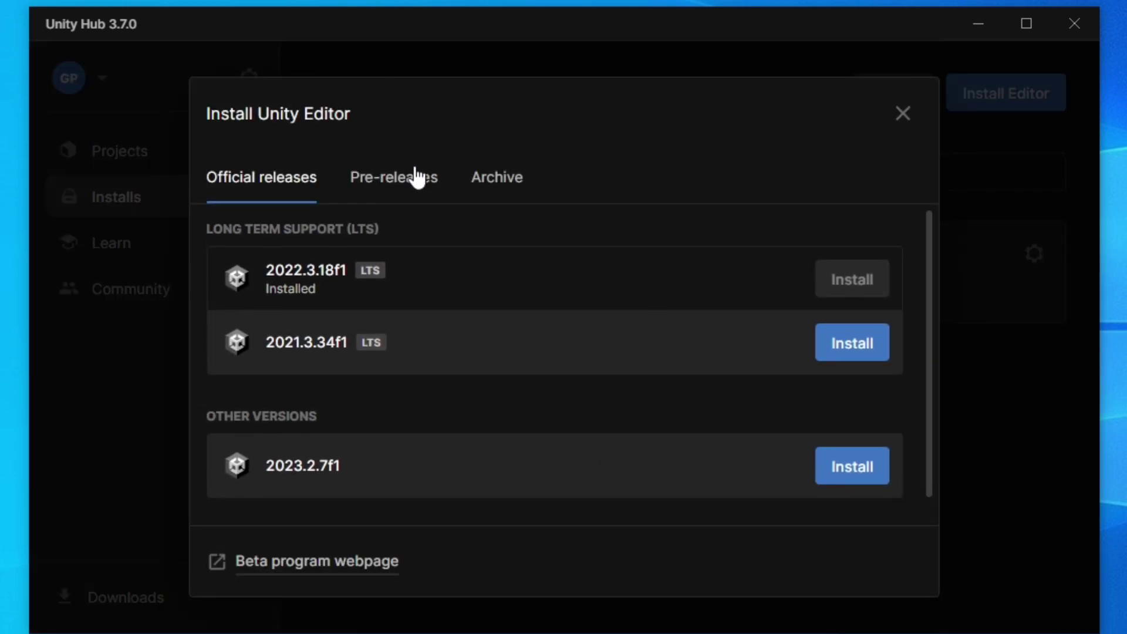
{"action": "left_click", "coordinate": [417, 176]}
{"action": "left_click", "coordinate": [497, 179]}
{"action": "left_click", "coordinate": [394, 177]}
{"action": "left_click", "coordinate": [289, 181]}
{"action": "scroll", "coordinate": [576, 435], "scroll_direction": "down", "scroll_amount": 1}
{"action": "scroll", "coordinate": [569, 430], "scroll_direction": "up", "scroll_amount": 1}
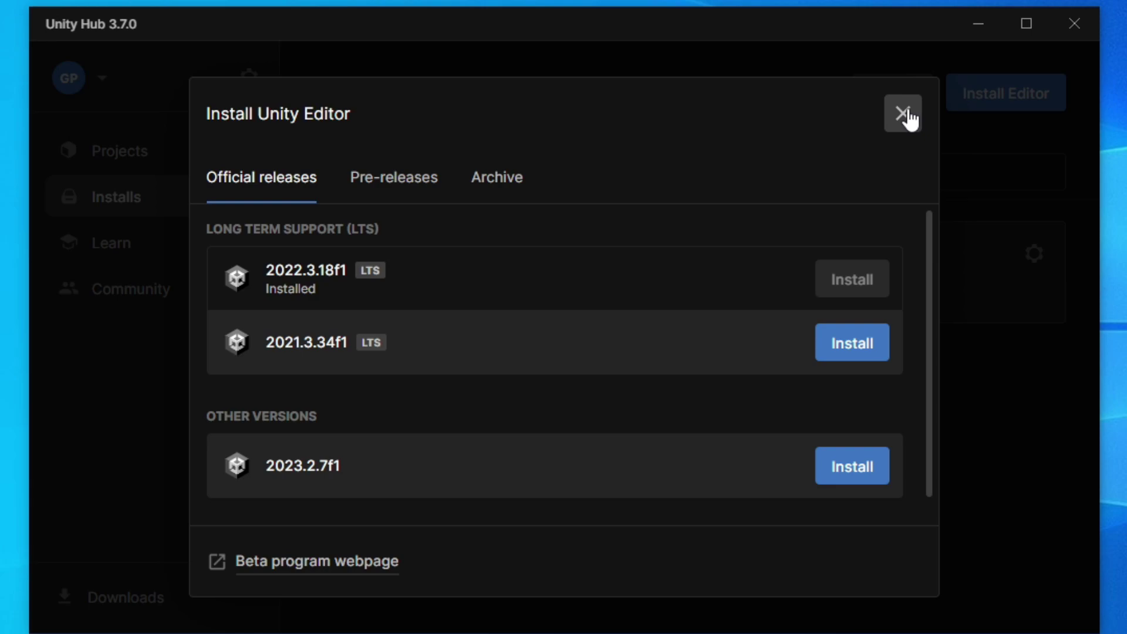
- Close the install dialog, return to the Projects list, and close Unity Hub
{"action": "left_click", "coordinate": [910, 121]}
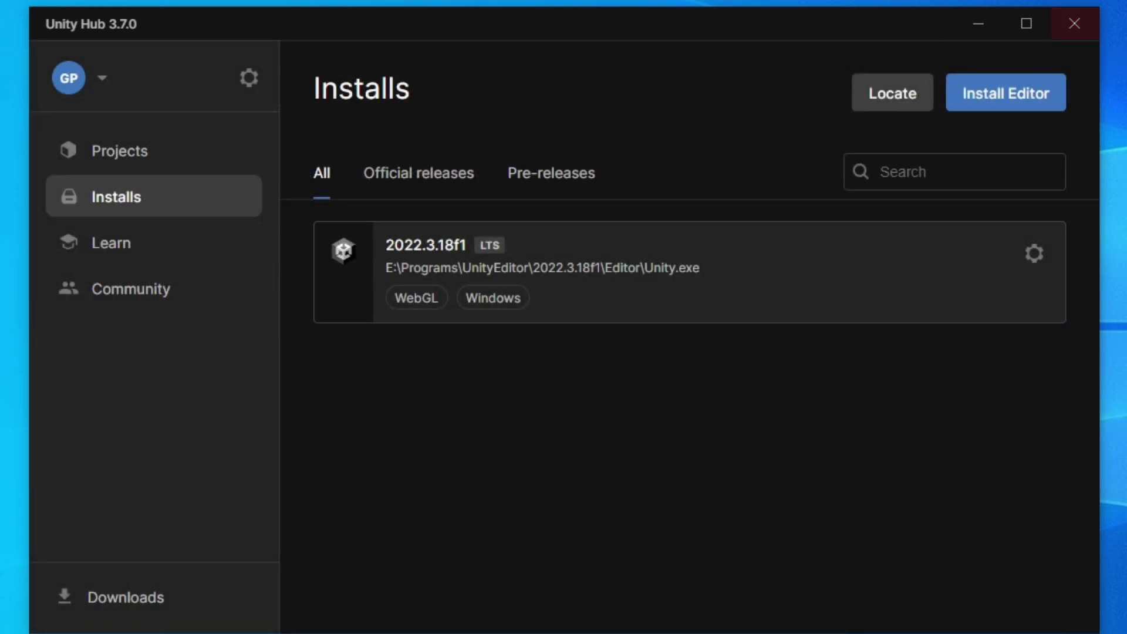
{"action": "left_click", "coordinate": [115, 160]}
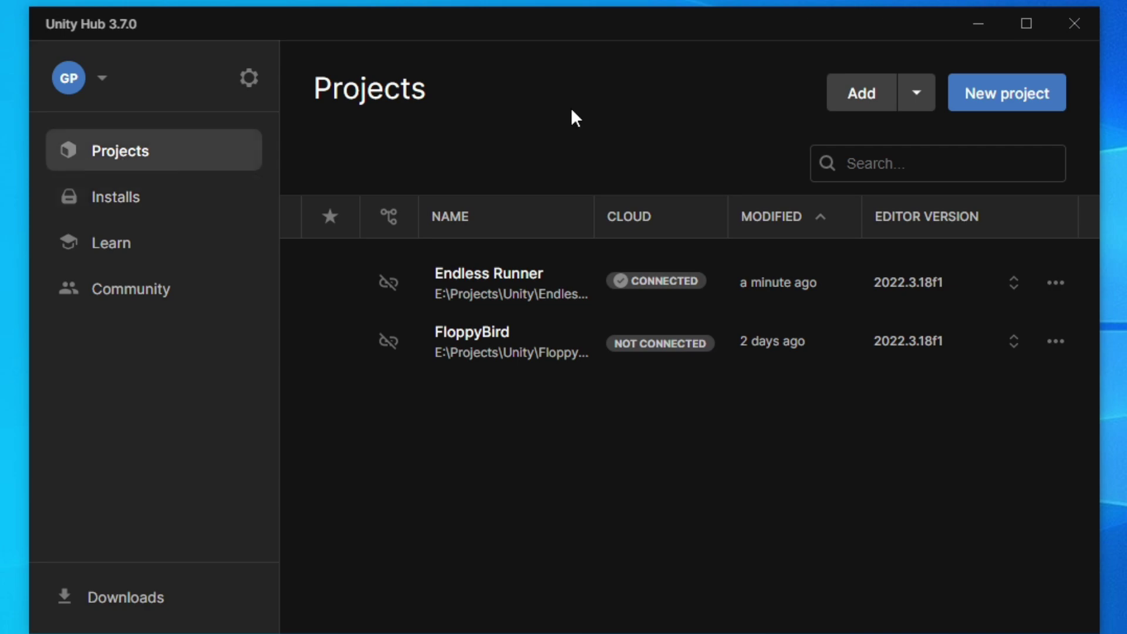
{"action": "left_click", "coordinate": [1084, 29]}
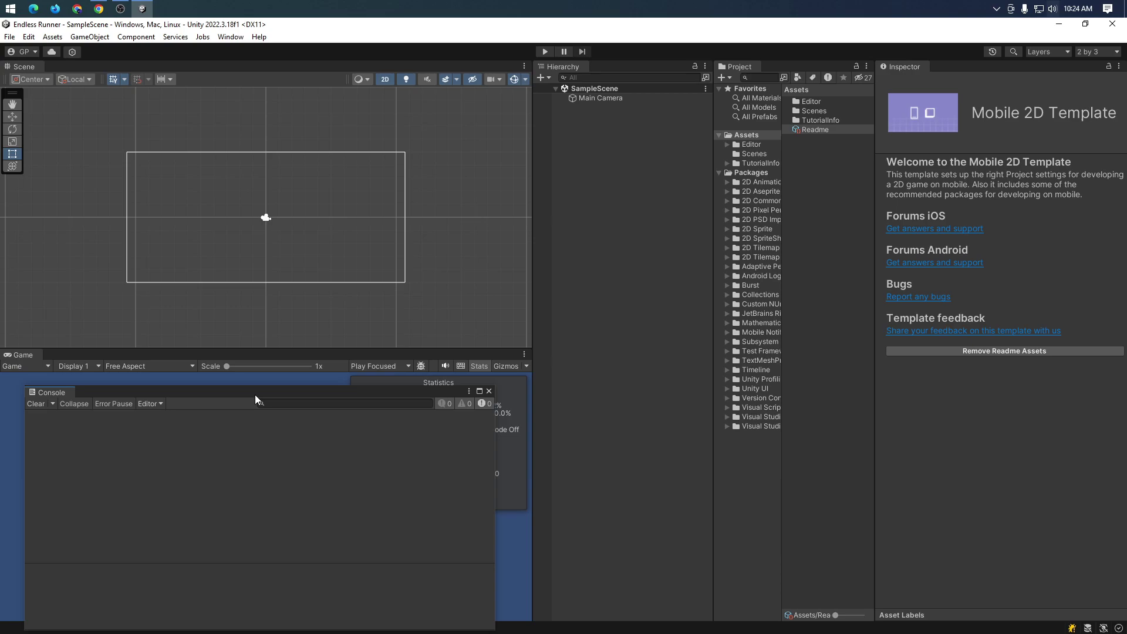
- Close the floating Console window and switch the Unity editor to the Default layout
{"action": "left_click", "coordinate": [490, 391]}
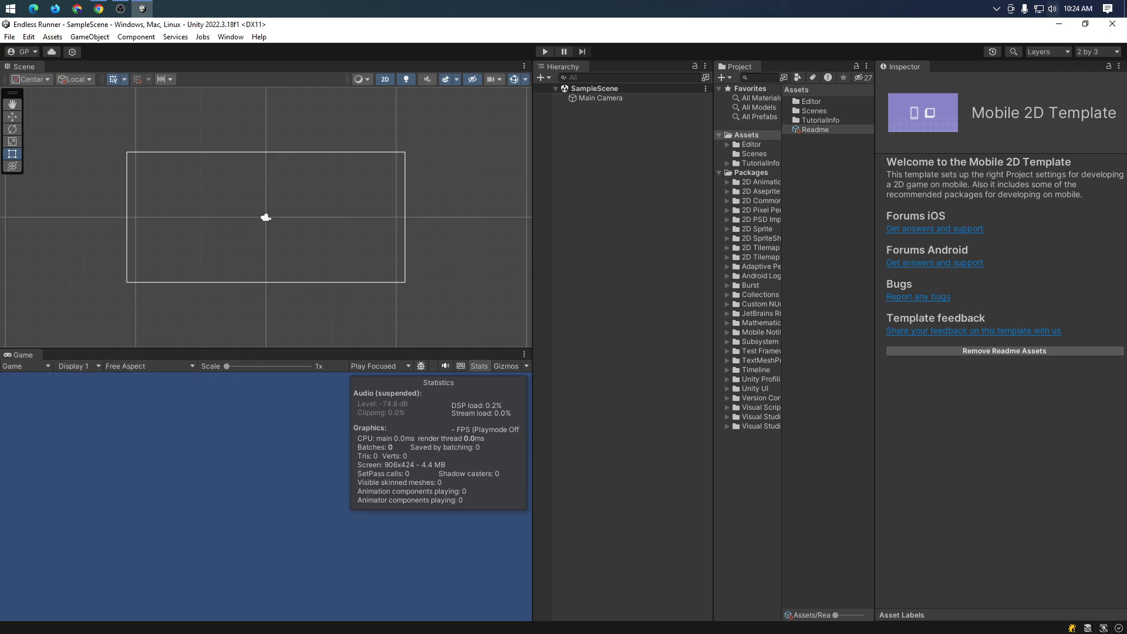
{"action": "left_click", "coordinate": [1093, 52]}
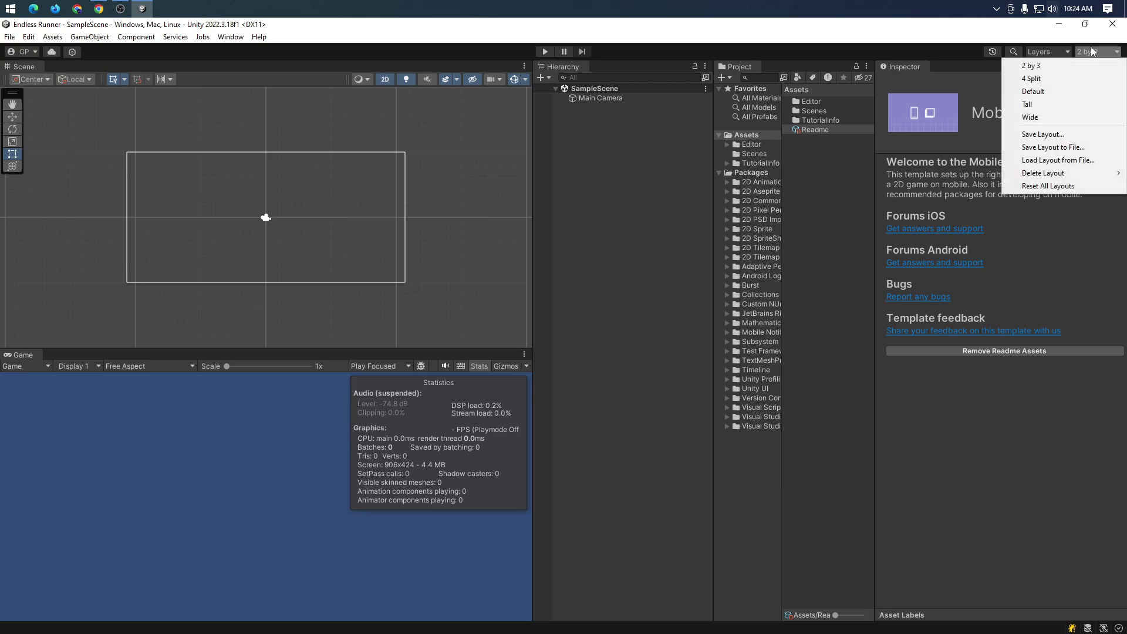
{"action": "left_click", "coordinate": [1051, 92]}
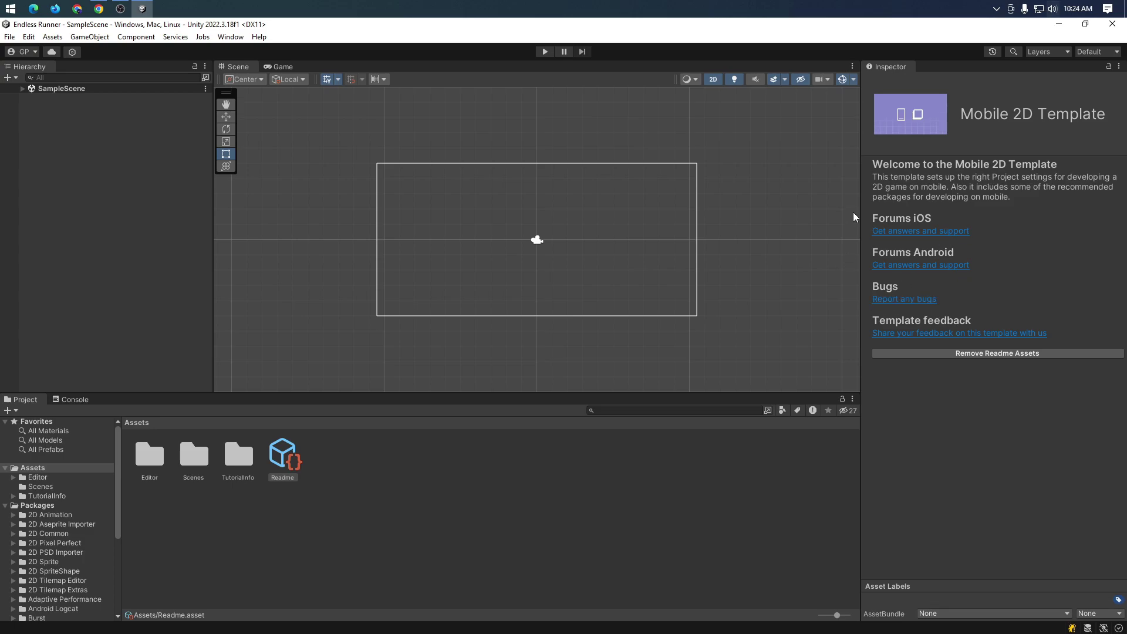
- Expand 2D Animation > Runtime > SpriteLib to inspect it, then collapse those folders again
{"action": "left_click", "coordinate": [13, 515]}
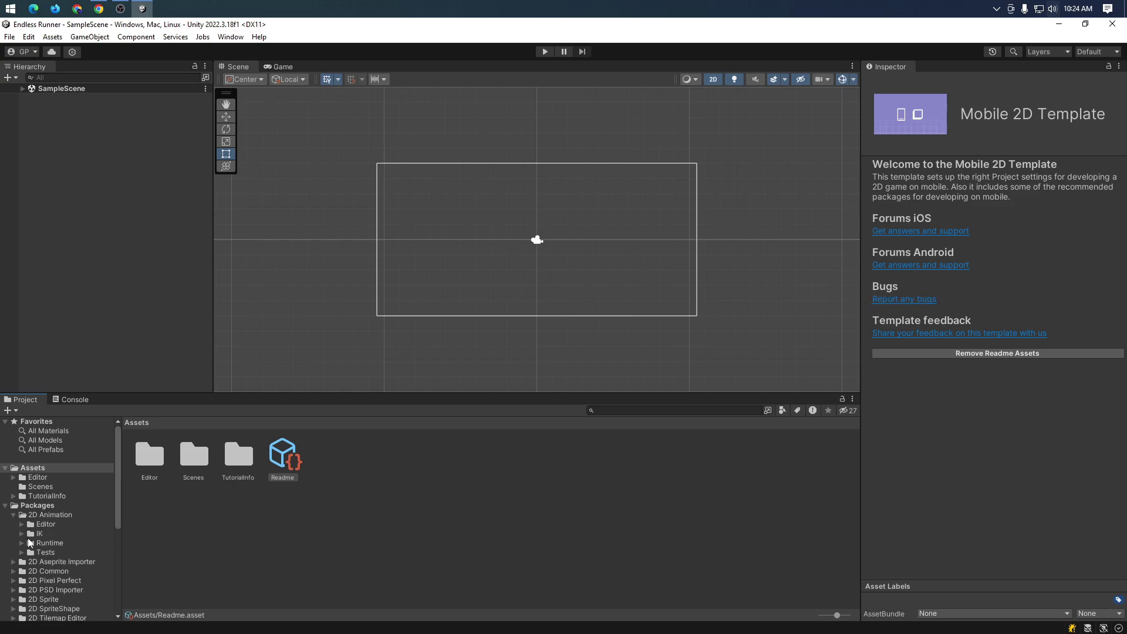
{"action": "left_click", "coordinate": [22, 543]}
{"action": "left_click", "coordinate": [60, 552]}
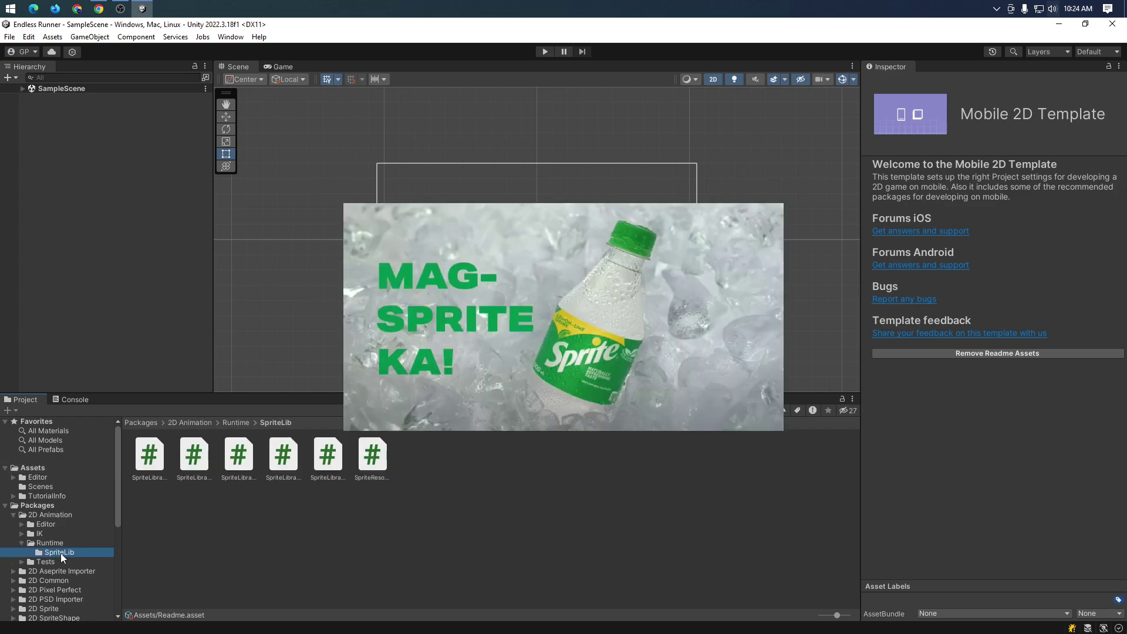
{"action": "left_click", "coordinate": [21, 543]}
{"action": "left_click", "coordinate": [13, 515]}
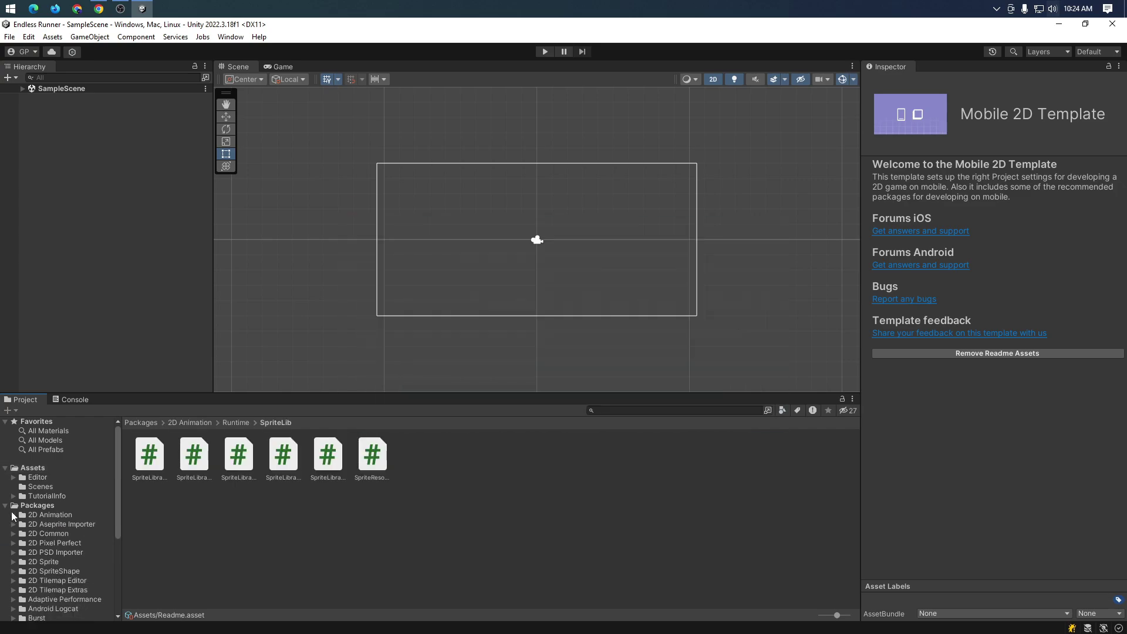
- Select the Packages folder and scroll through the full list of installed package folders
{"action": "left_click", "coordinate": [9, 509]}
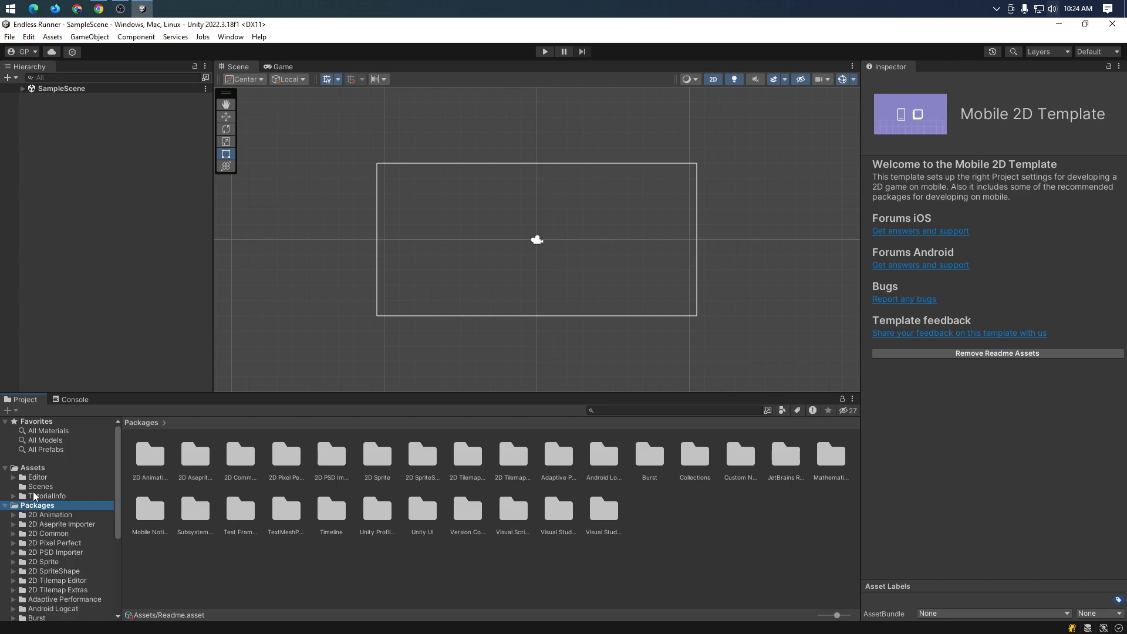
{"action": "scroll", "coordinate": [53, 526], "scroll_direction": "down", "scroll_amount": 3}
{"action": "scroll", "coordinate": [57, 530], "scroll_direction": "down", "scroll_amount": 2}
{"action": "scroll", "coordinate": [44, 579], "scroll_direction": "down", "scroll_amount": 1}
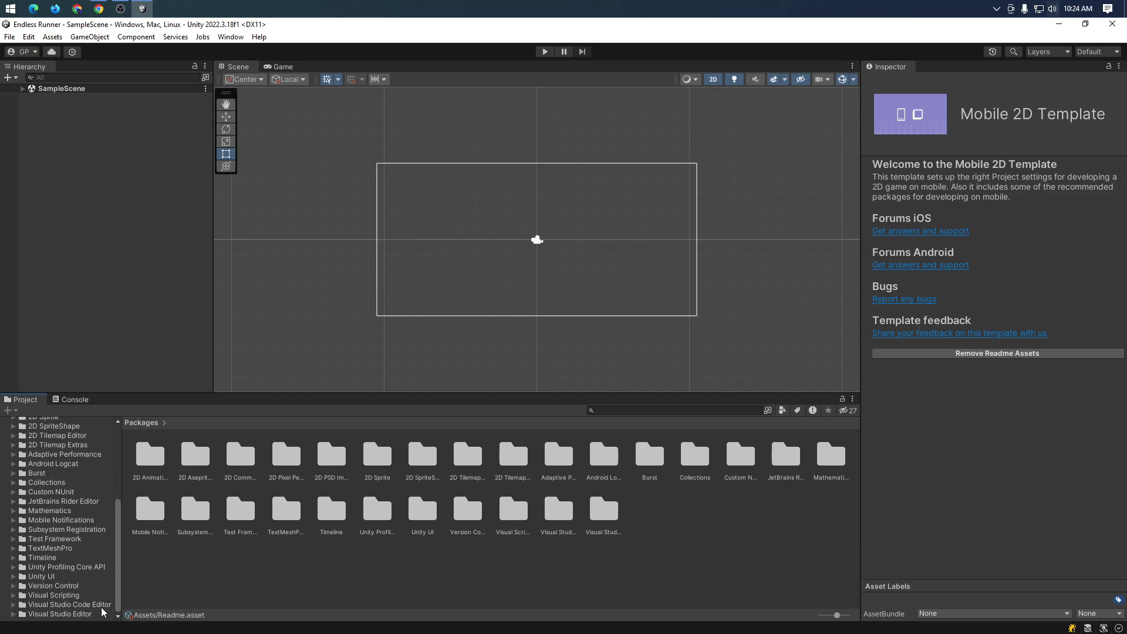
{"action": "scroll", "coordinate": [71, 608], "scroll_direction": "up", "scroll_amount": 4}
{"action": "scroll", "coordinate": [66, 606], "scroll_direction": "up", "scroll_amount": 2}
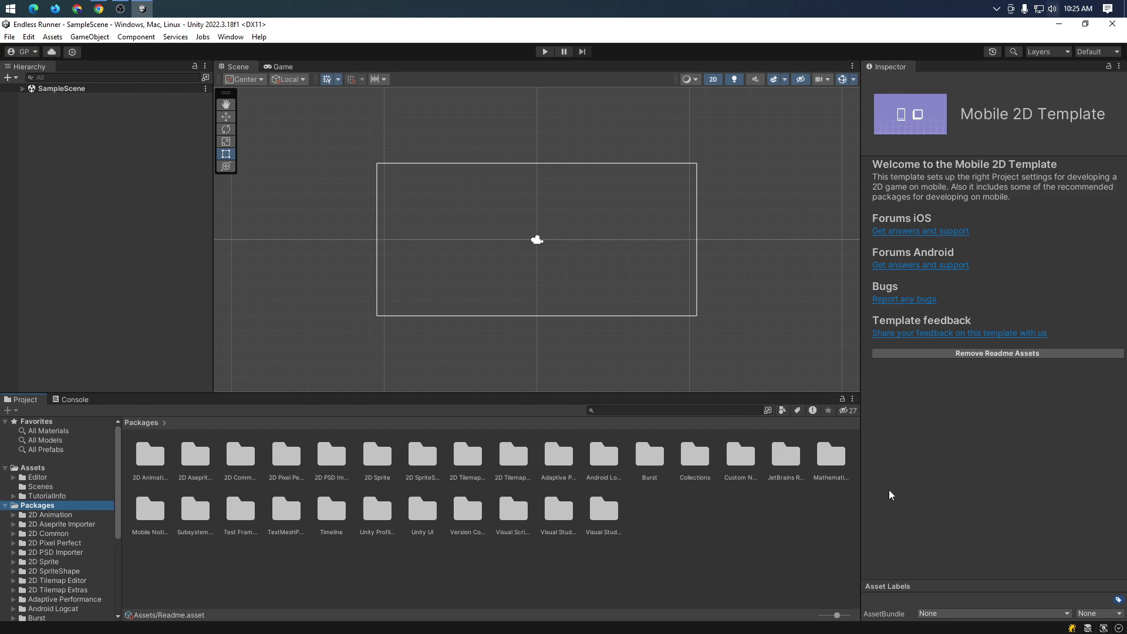
- Bring the ChatGPT conversation to the front and review its earlier reply
{"action": "key", "text": "alt+Tab"}
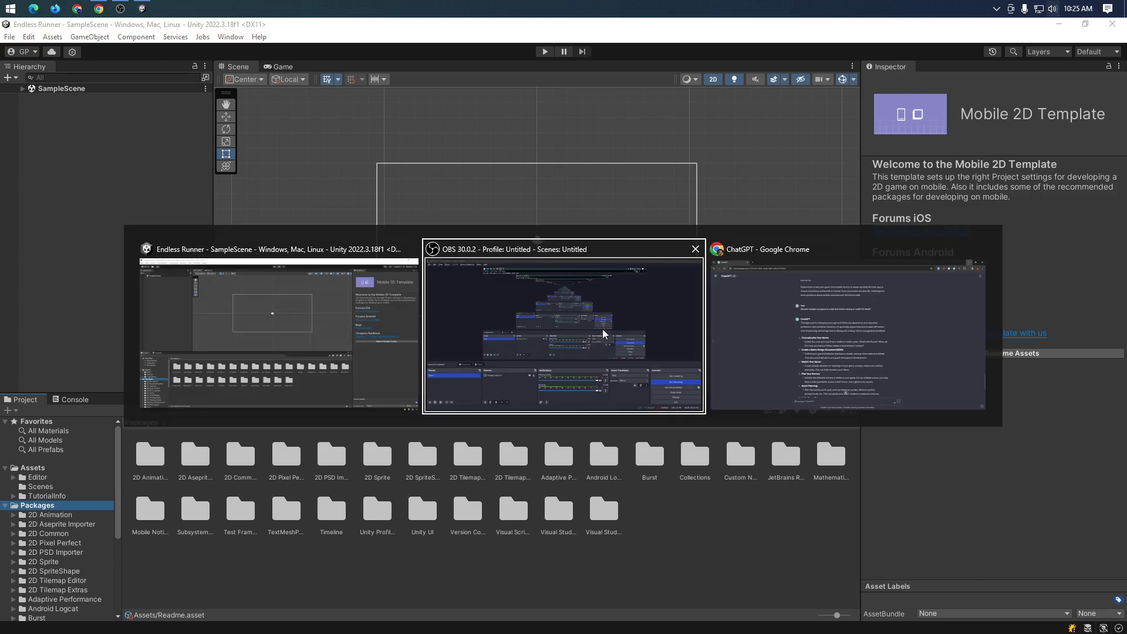
{"action": "left_click", "coordinate": [813, 337]}
{"action": "scroll", "coordinate": [706, 294], "scroll_direction": "up", "scroll_amount": 10}
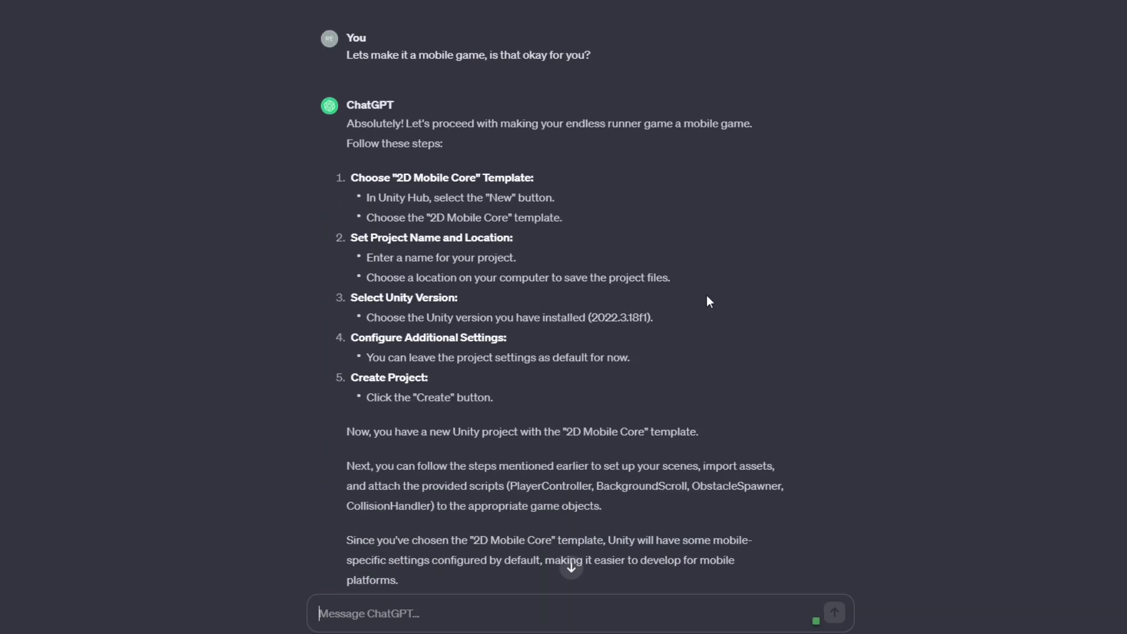
{"action": "scroll", "coordinate": [640, 364], "scroll_direction": "up", "scroll_amount": 1}
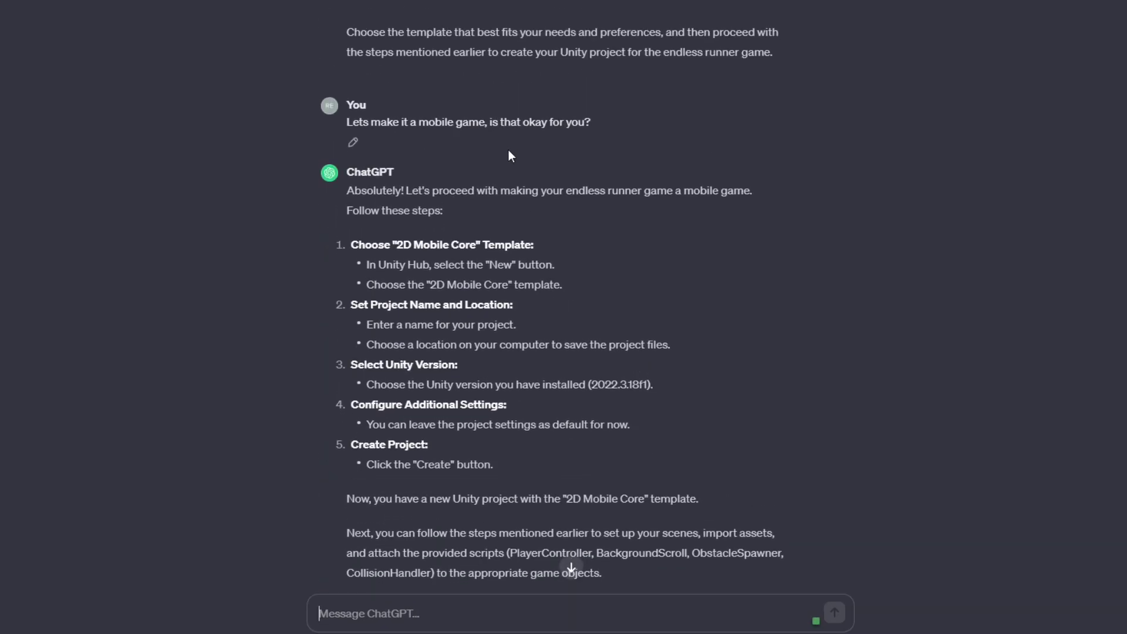
{"action": "scroll", "coordinate": [508, 150], "scroll_direction": "down", "scroll_amount": 1}
{"action": "scroll", "coordinate": [491, 167], "scroll_direction": "down", "scroll_amount": 1}
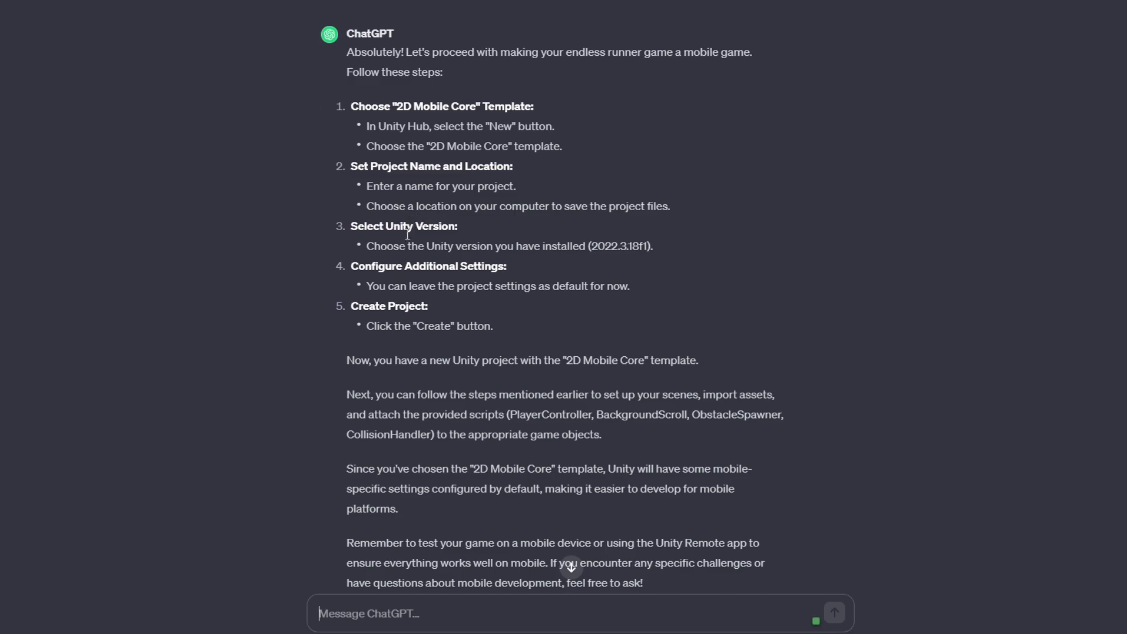
{"action": "scroll", "coordinate": [432, 256], "scroll_direction": "down", "scroll_amount": 3}
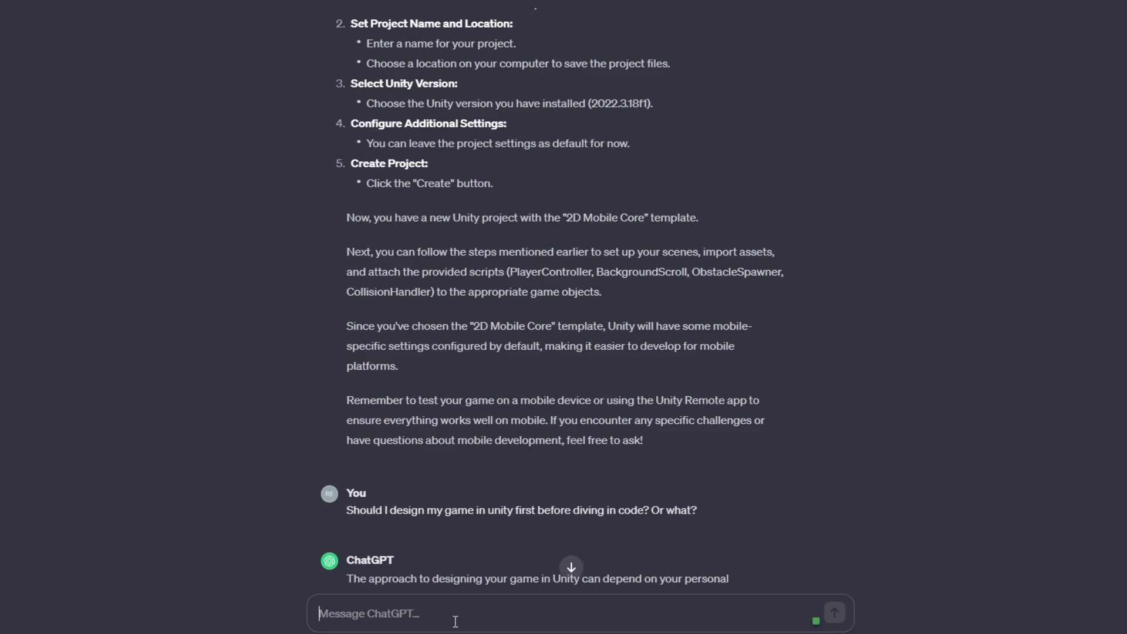
- Ask ChatGPT what to do next with the created project and whether Unity has free designs
{"action": "type", "text": "Okay,"}
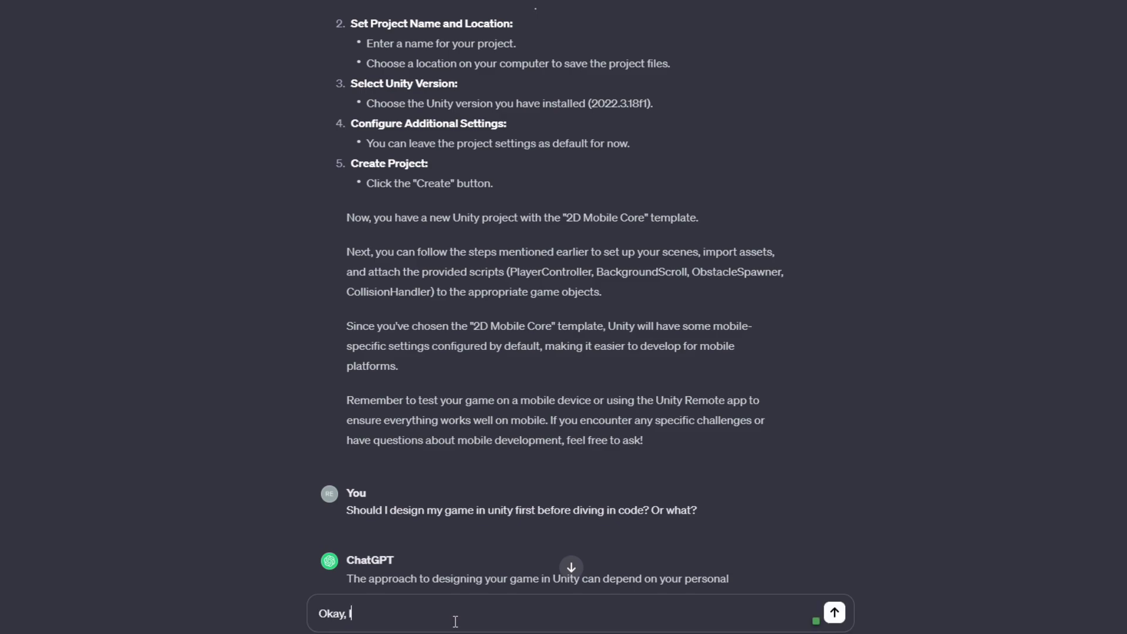
{"action": "type", "text": " I have create"}
{"action": "type", "text": "d my project and ca"}
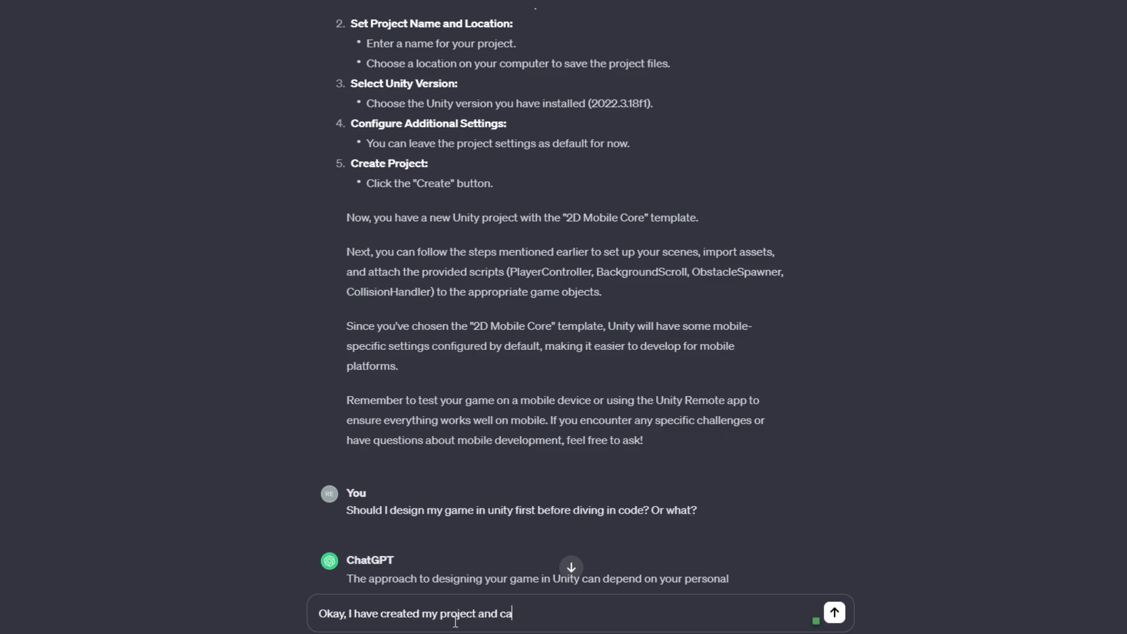
{"action": "type", "text": "n you"}
{"action": "type", "text": " show me what"}
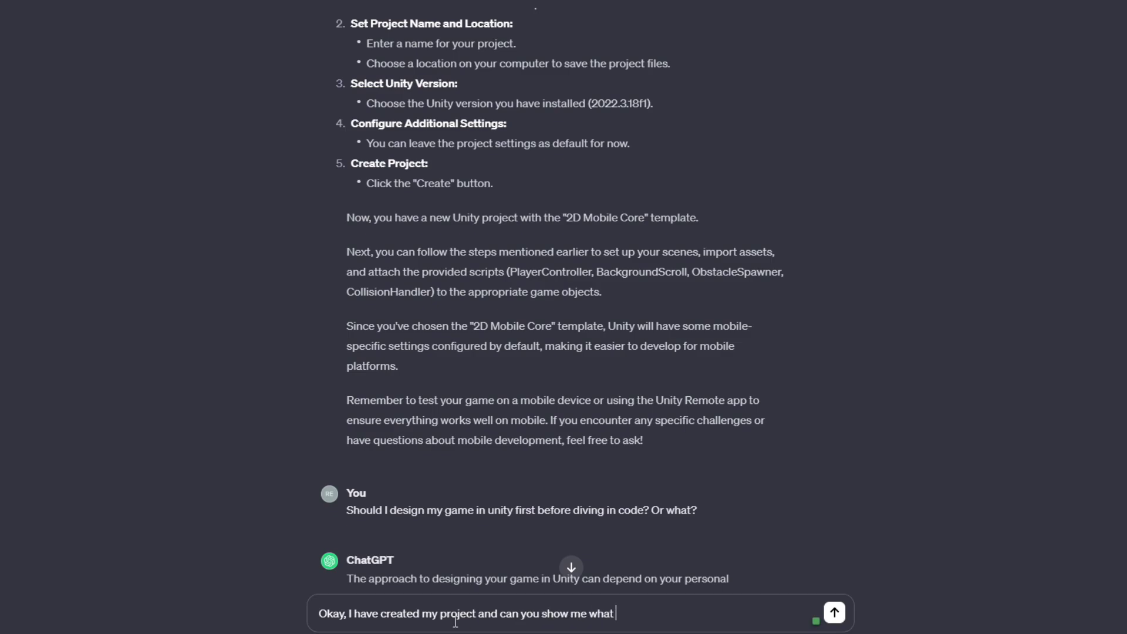
{"action": "type", "text": " to do?"}
{"action": "type", "text": " Does unity"}
{"action": "type", "text": " have a free"}
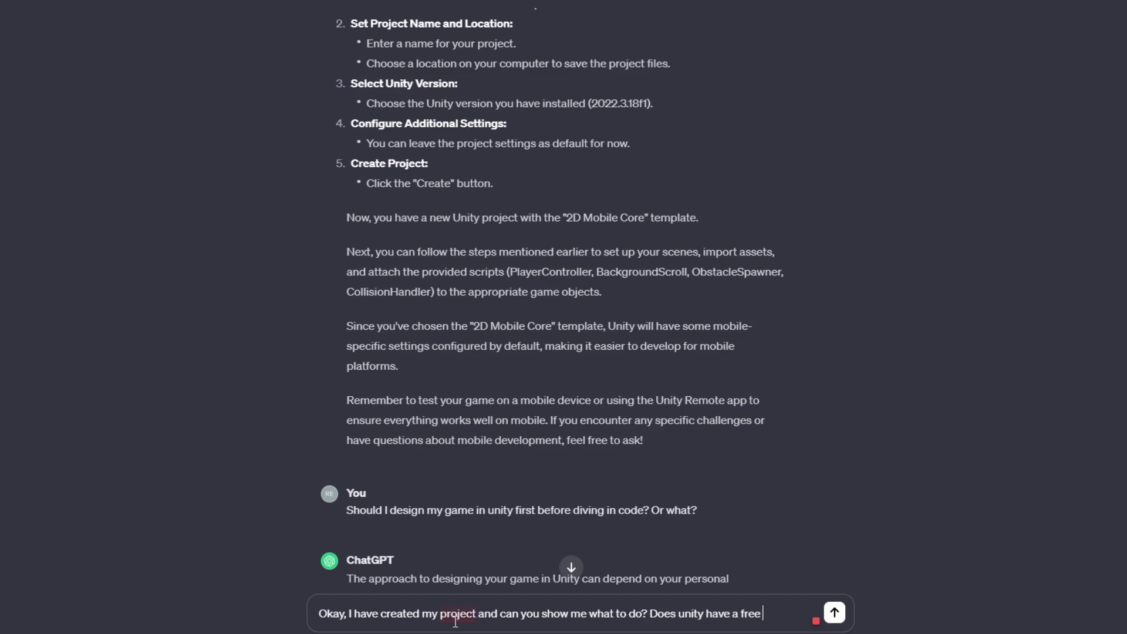
{"action": "type", "text": " designs?"}
{"action": "mouse_move", "coordinate": [459, 615]}
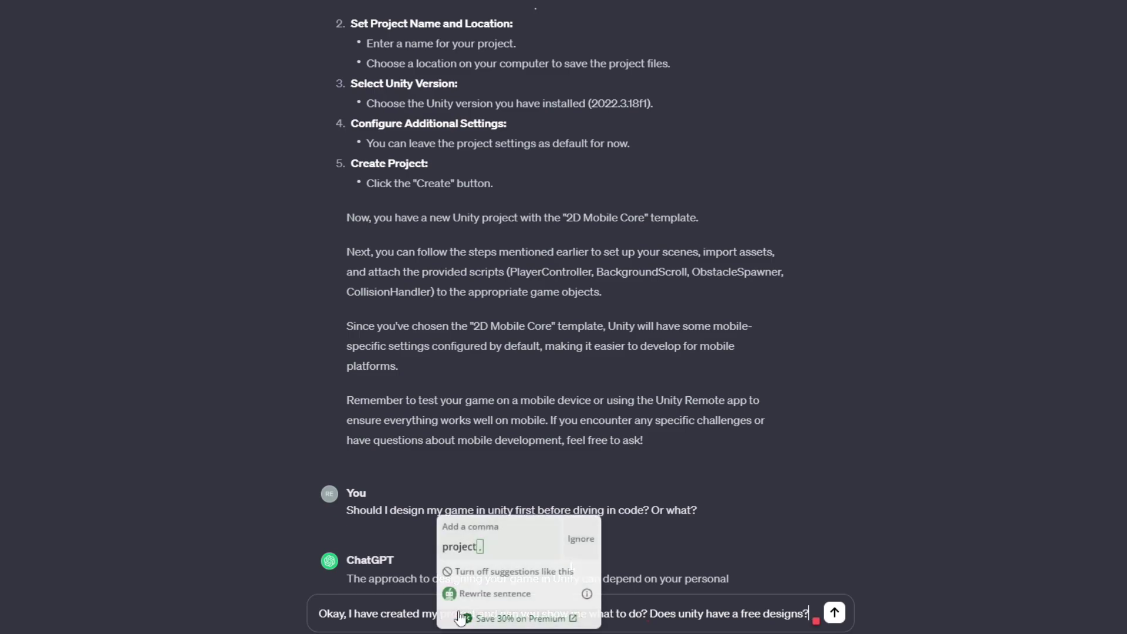
{"action": "left_click", "coordinate": [463, 546]}
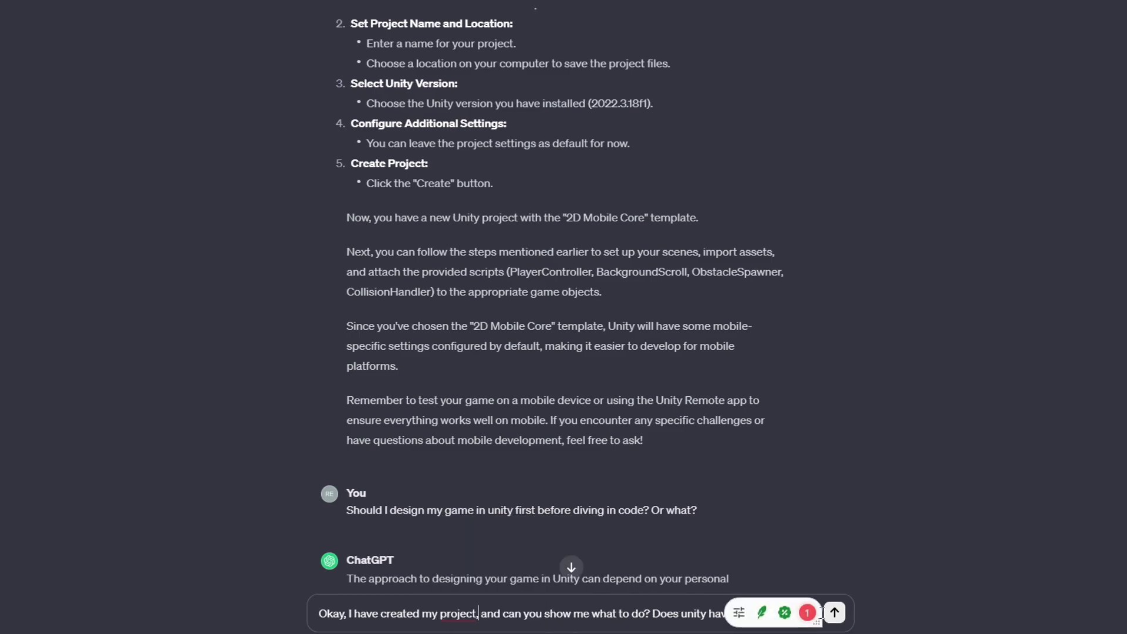
{"action": "left_click", "coordinate": [835, 612]}
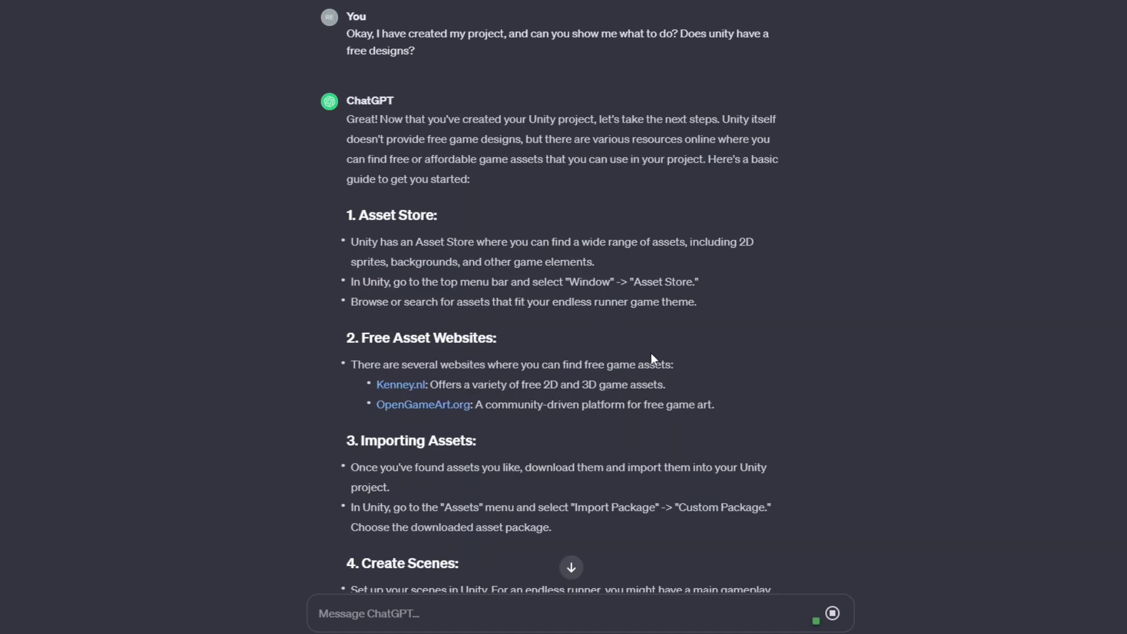
- In Unity, toggle the Scene view's 2D mode, preview the Game view, then return to Scene
{"action": "key", "text": "alt+Tab"}
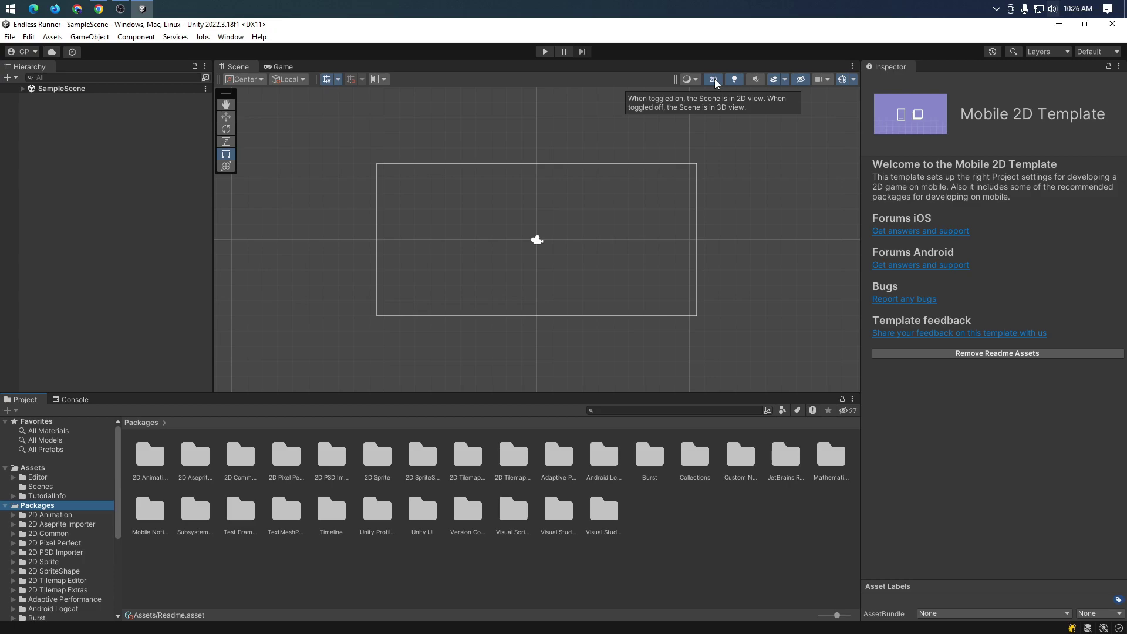
{"action": "left_click", "coordinate": [714, 80]}
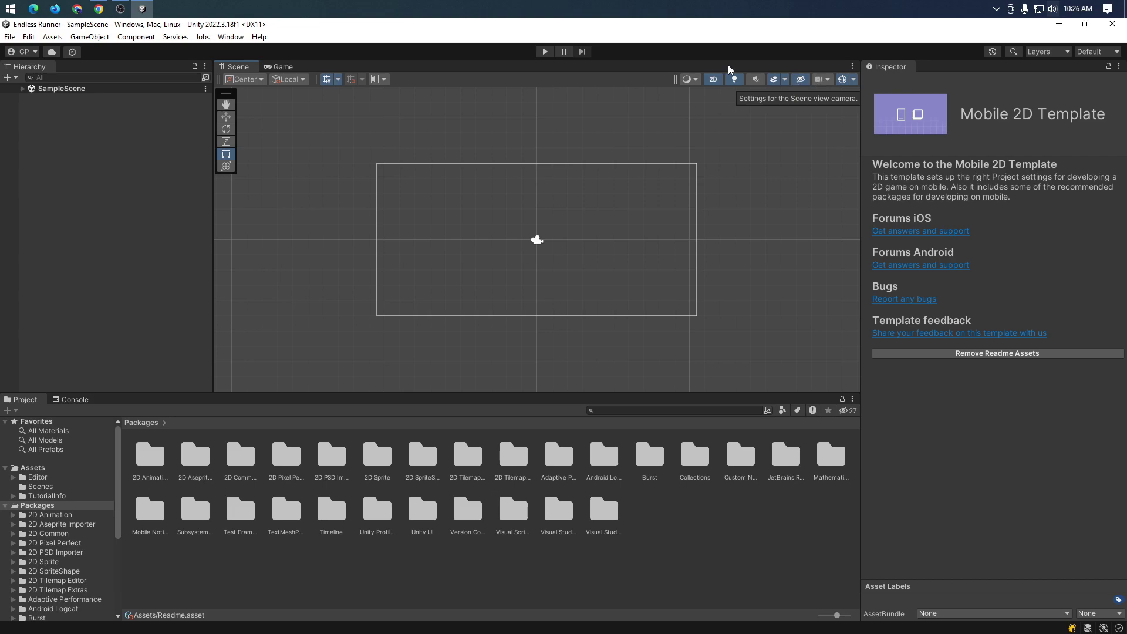
{"action": "left_click", "coordinate": [277, 68]}
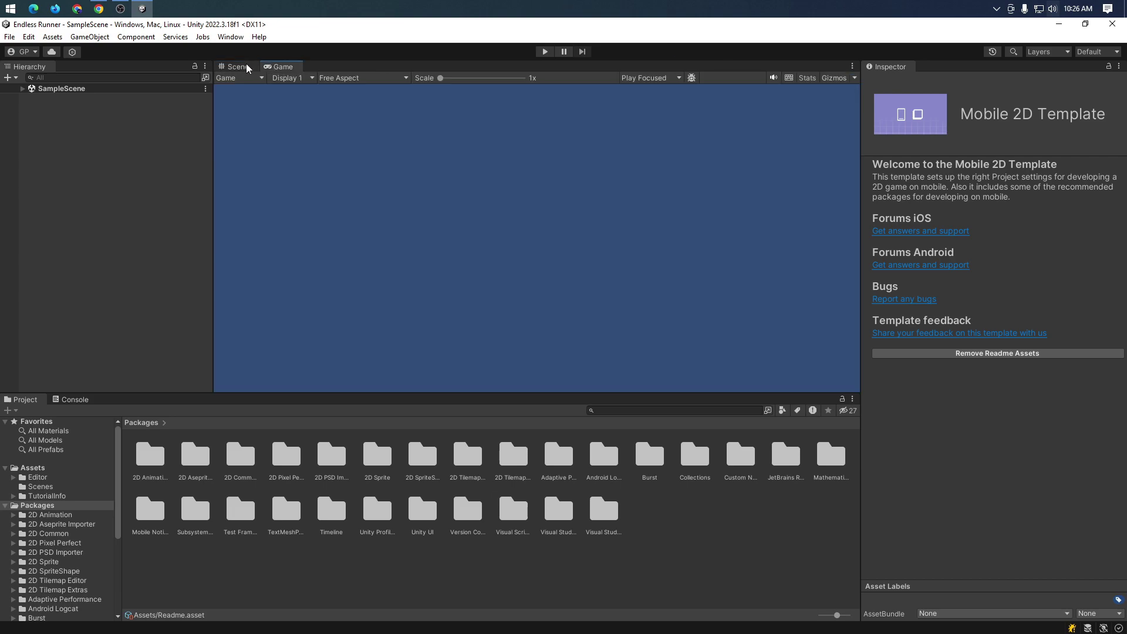
{"action": "left_click", "coordinate": [247, 69]}
{"action": "key", "text": "alt+Tab"}
{"action": "key", "text": "alt+Tab"}
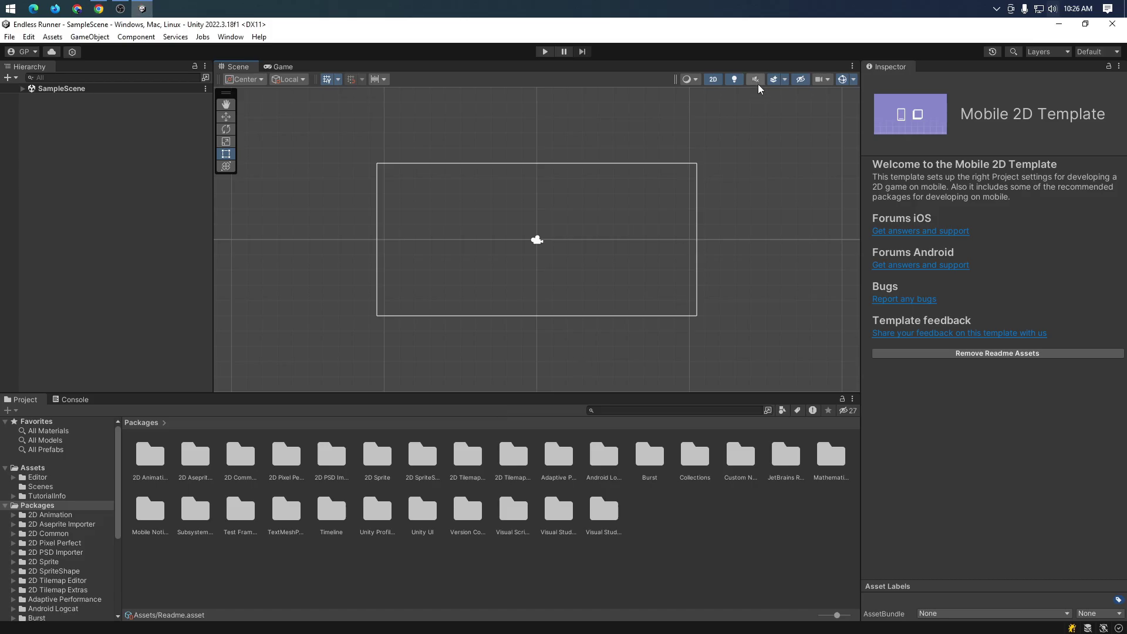
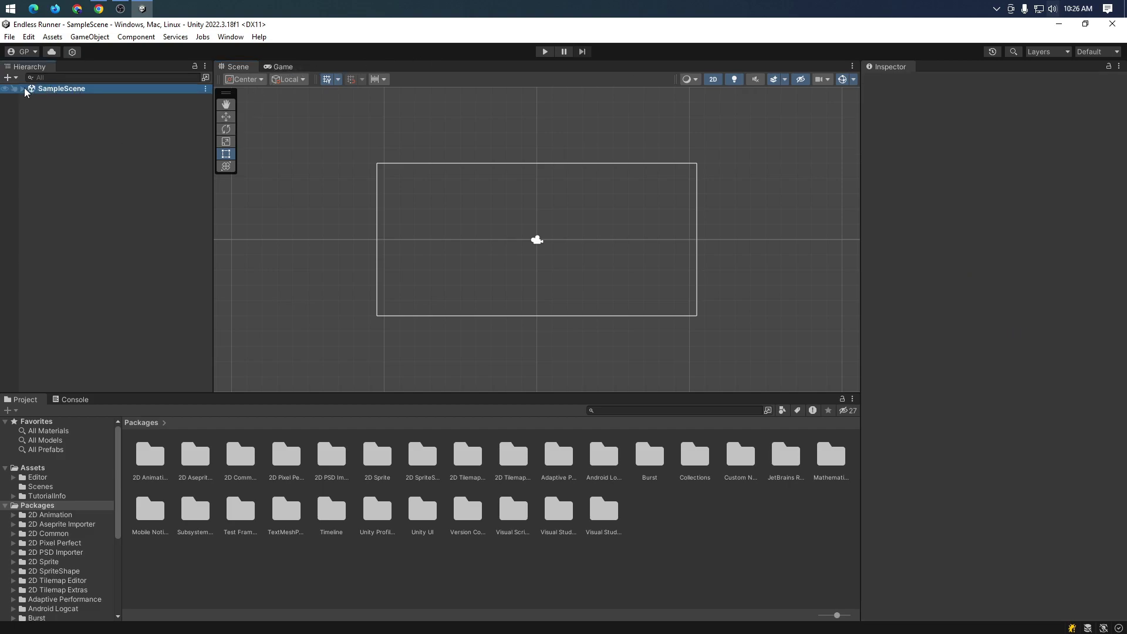
- Expand SampleScene, select the Main Camera, and open the Scene view effects dropdown
{"action": "left_click", "coordinate": [23, 89]}
{"action": "left_click", "coordinate": [60, 99]}
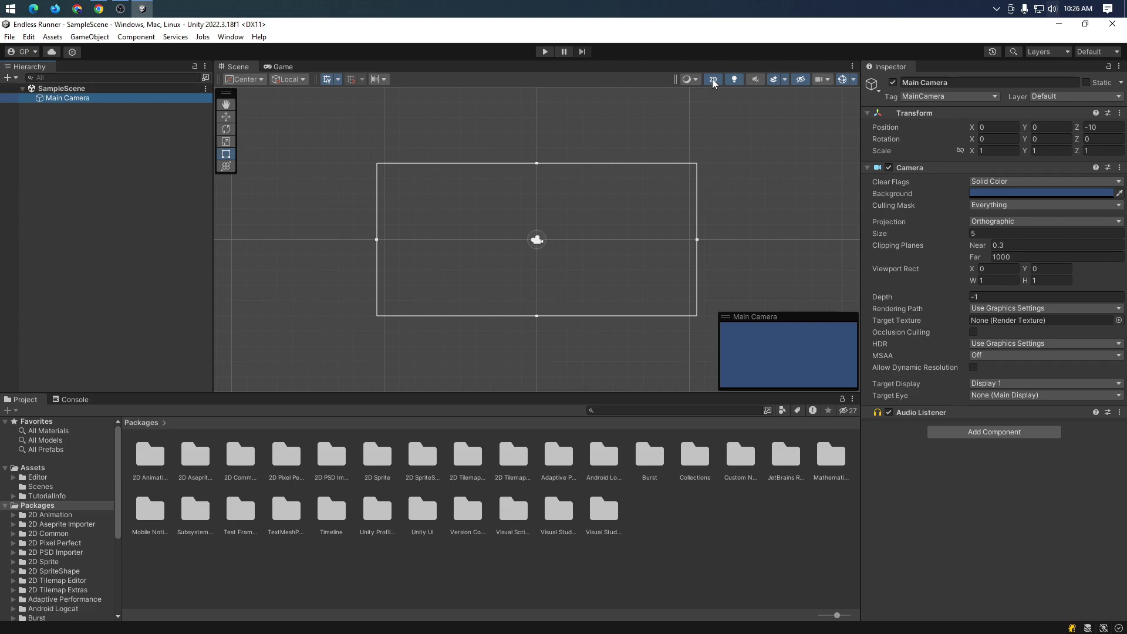
{"action": "left_click", "coordinate": [786, 81]}
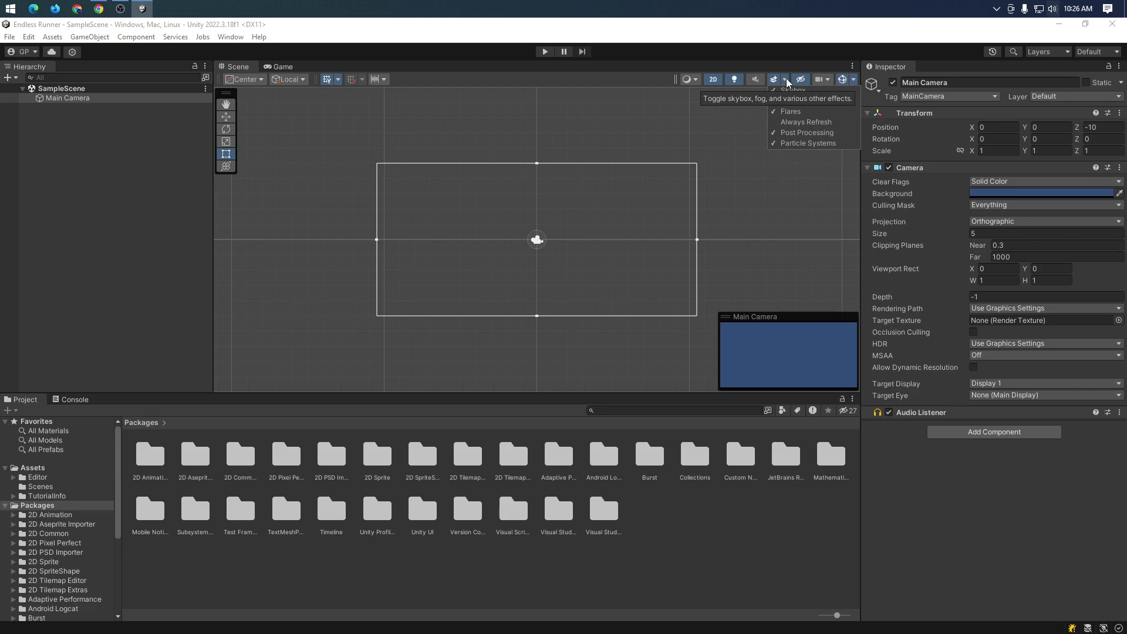
- Switch between ChatGPT's asset-sourcing advice and Unity's Window menu, ending back in Unity
{"action": "key", "text": "alt+Tab"}
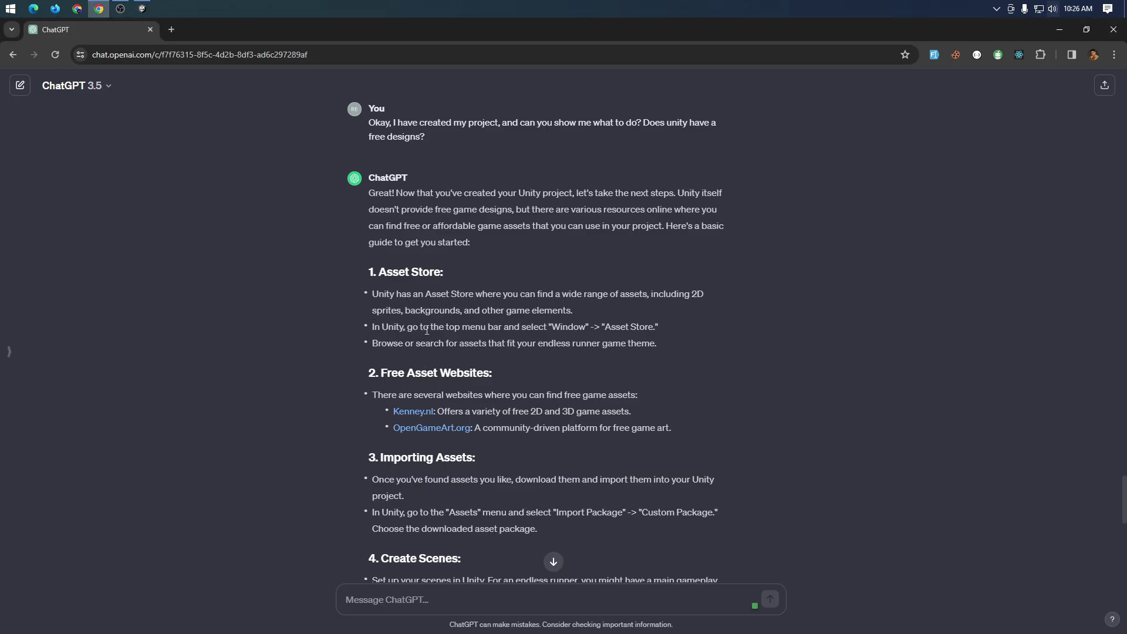
{"action": "key", "text": "alt+Tab"}
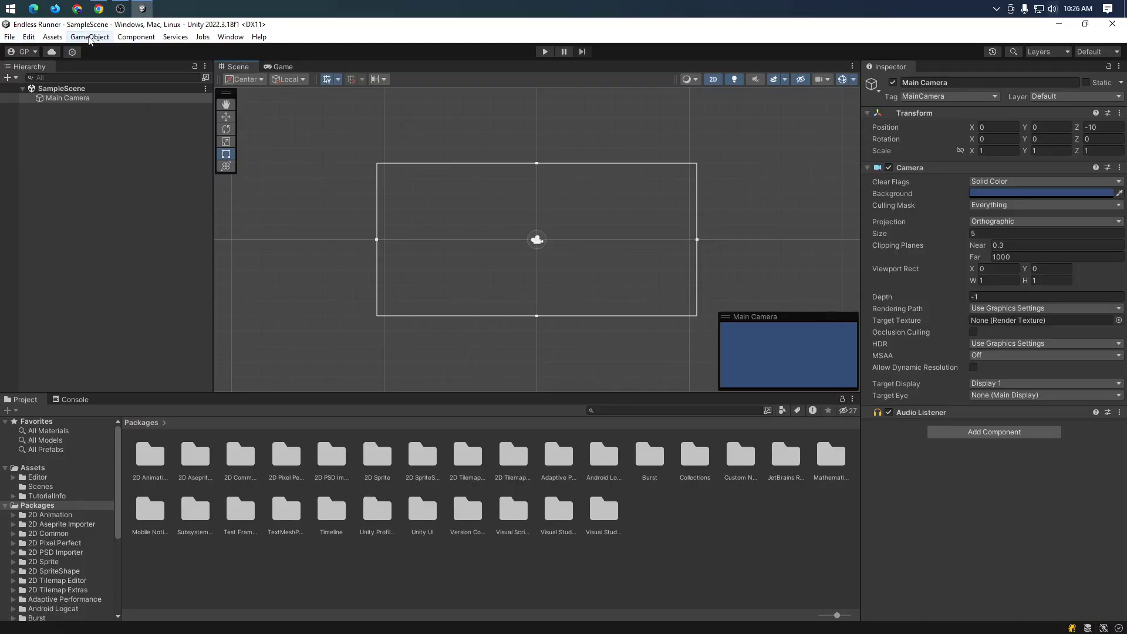
{"action": "left_click", "coordinate": [230, 38]}
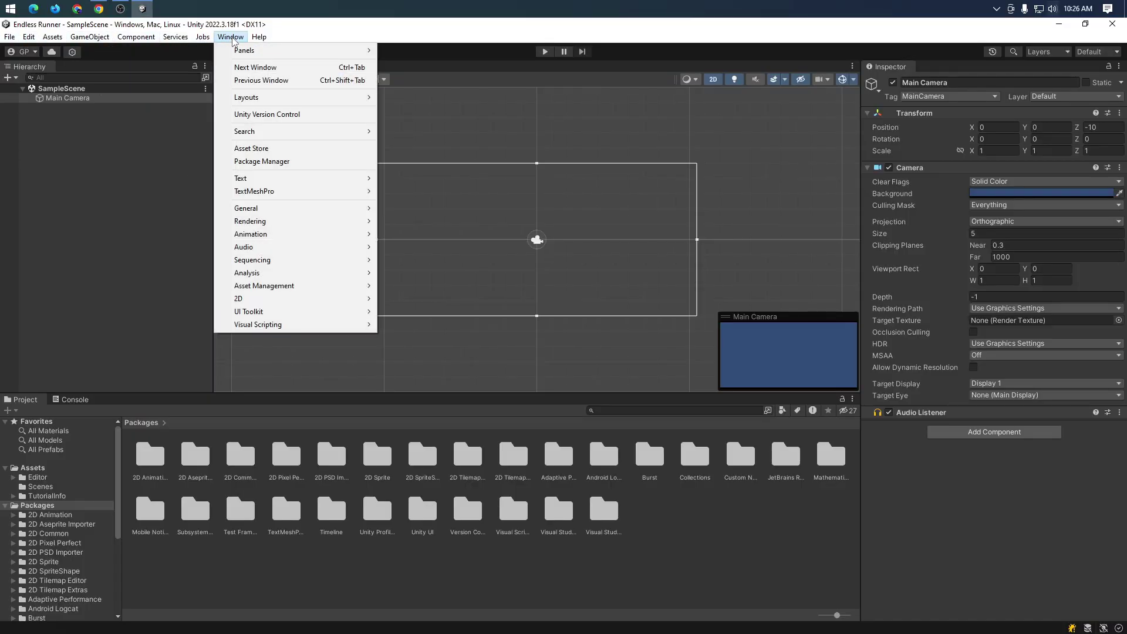
{"action": "key", "text": "alt+Tab"}
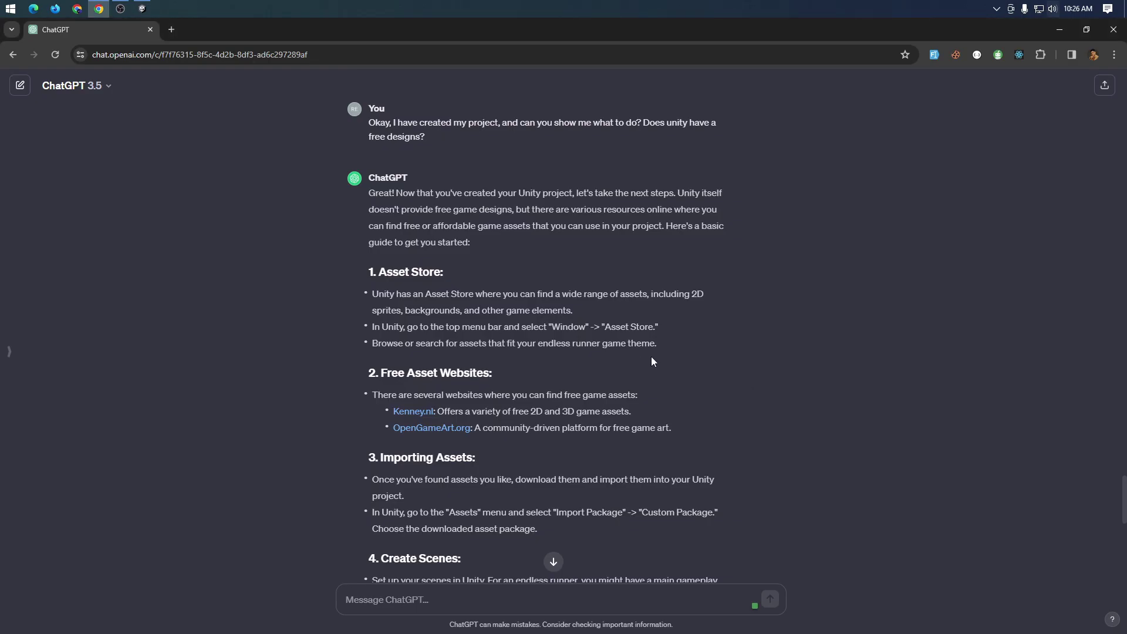
{"action": "key", "text": "alt+Tab"}
- Look through the Window menu entries, such as Layouts, for the Asset Store
{"action": "left_click", "coordinate": [229, 25]}
{"action": "mouse_move", "coordinate": [401, 13]}
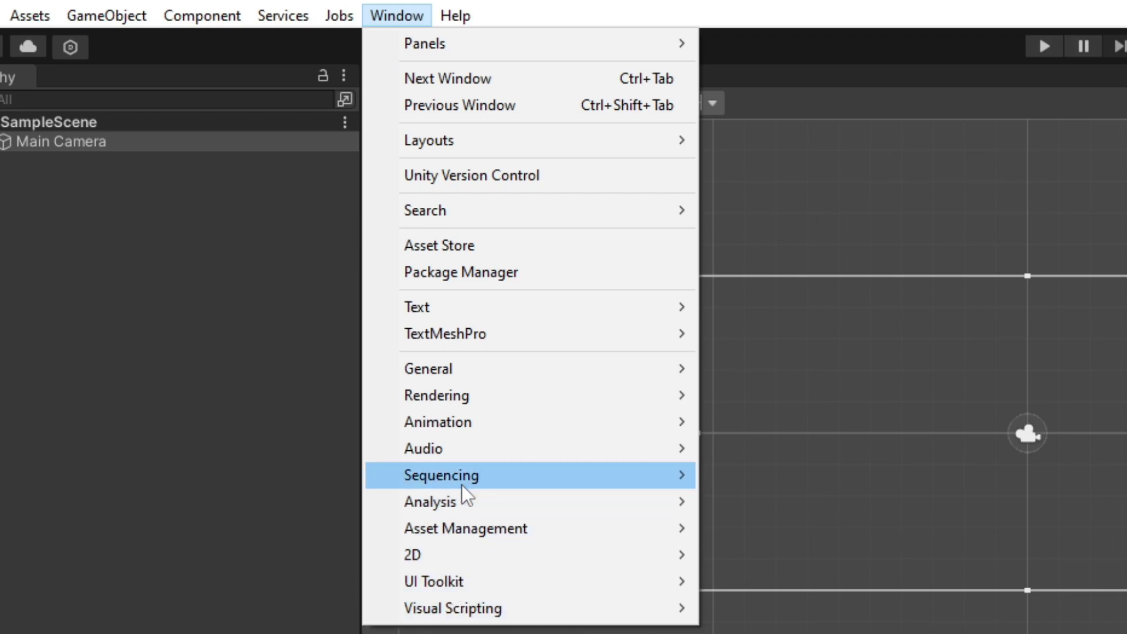
{"action": "mouse_move", "coordinate": [484, 35]}
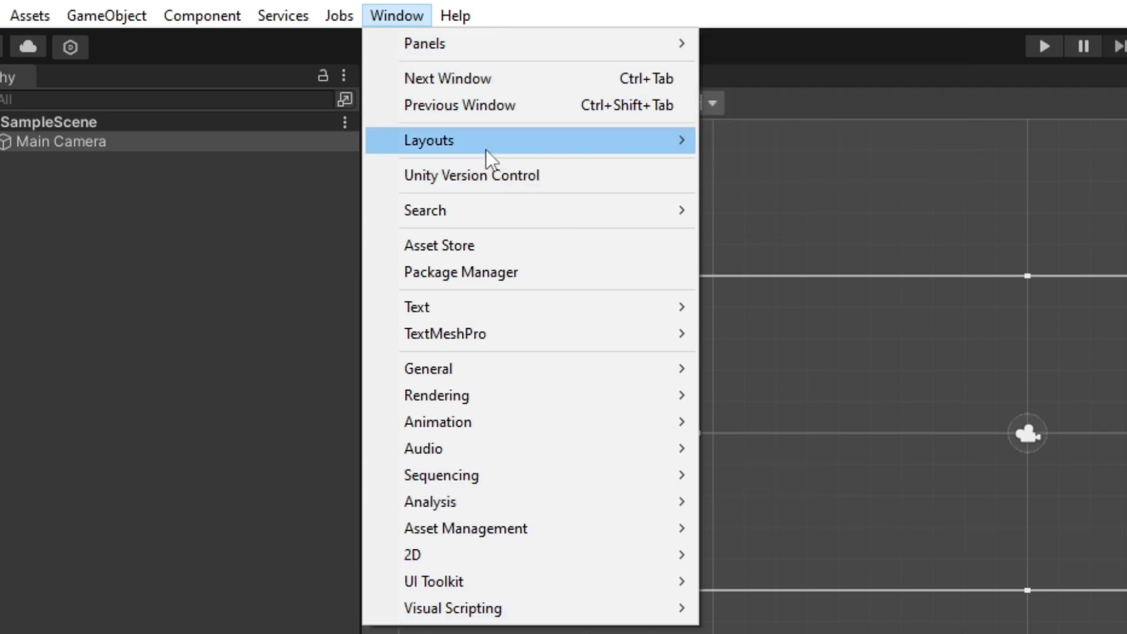
{"action": "mouse_move", "coordinate": [485, 150]}
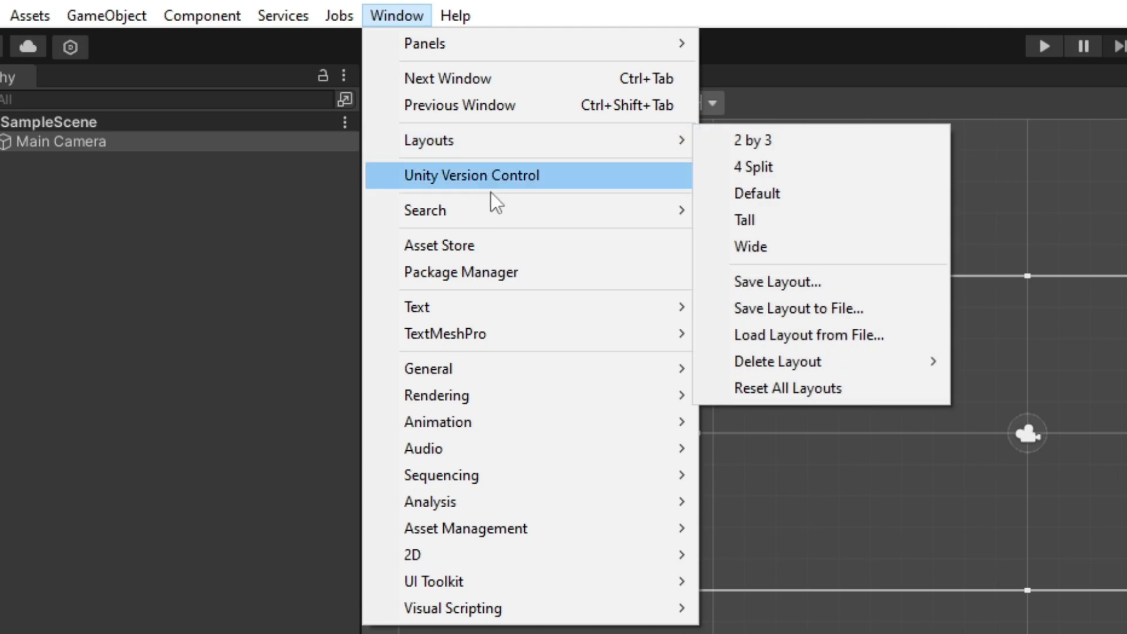
- Open Window > Asset Store and tick 'Always open in browser from menu'
{"action": "left_click", "coordinate": [470, 245]}
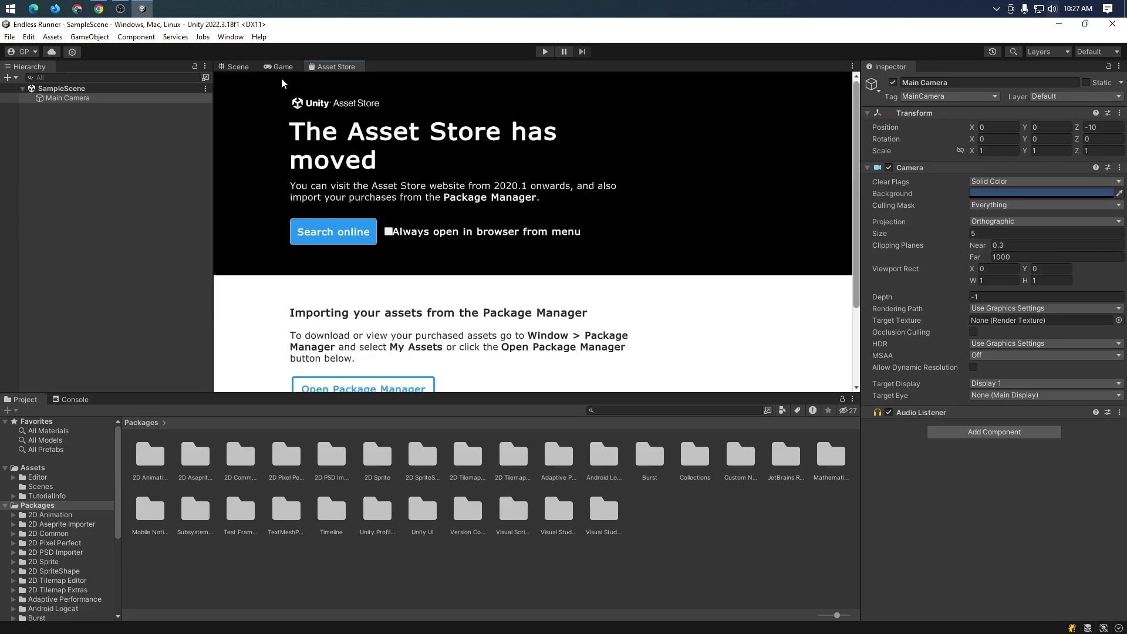
{"action": "scroll", "coordinate": [275, 139], "scroll_direction": "down", "scroll_amount": 3}
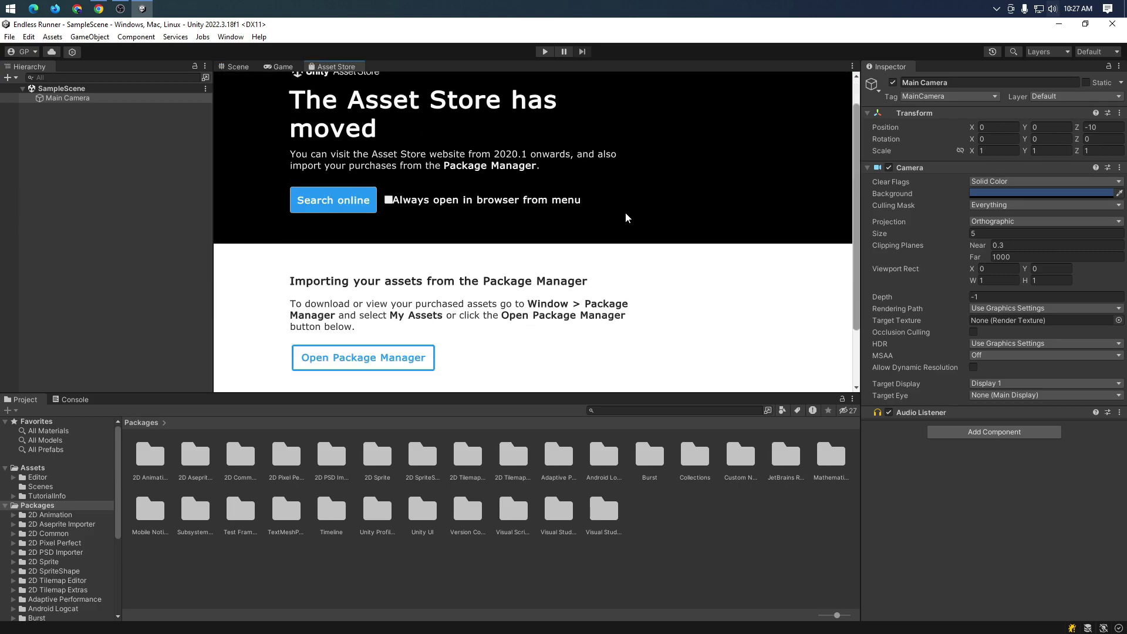
{"action": "scroll", "coordinate": [274, 138], "scroll_direction": "up", "scroll_amount": 3}
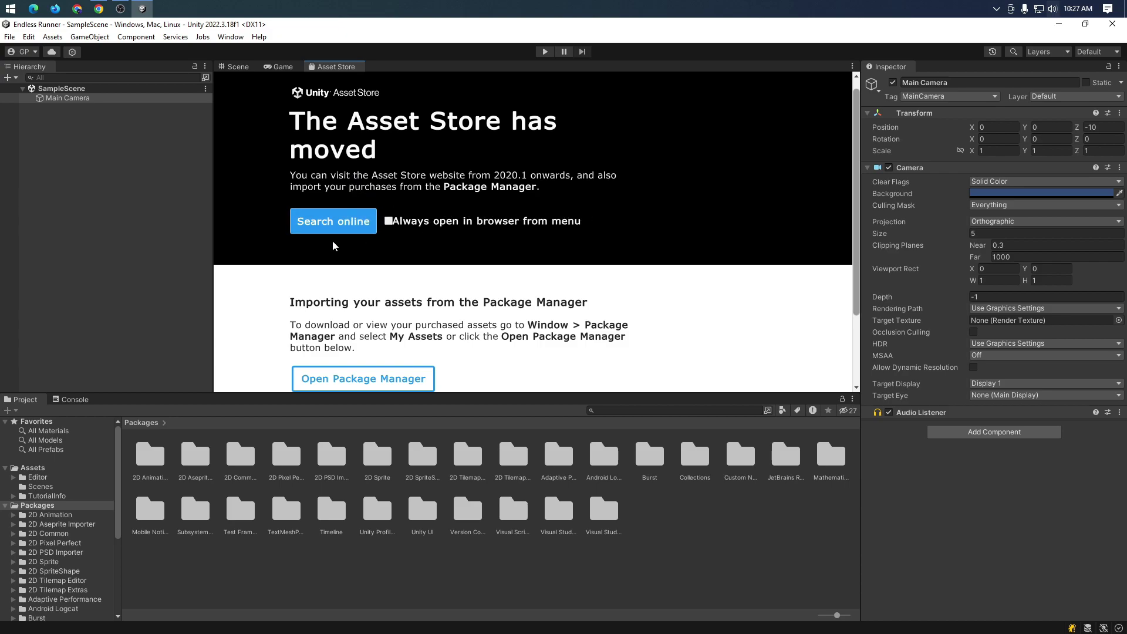
{"action": "left_click", "coordinate": [389, 221]}
- Open the Package Manager from the notice and drag its window up and left
{"action": "scroll", "coordinate": [536, 246], "scroll_direction": "down", "scroll_amount": 1}
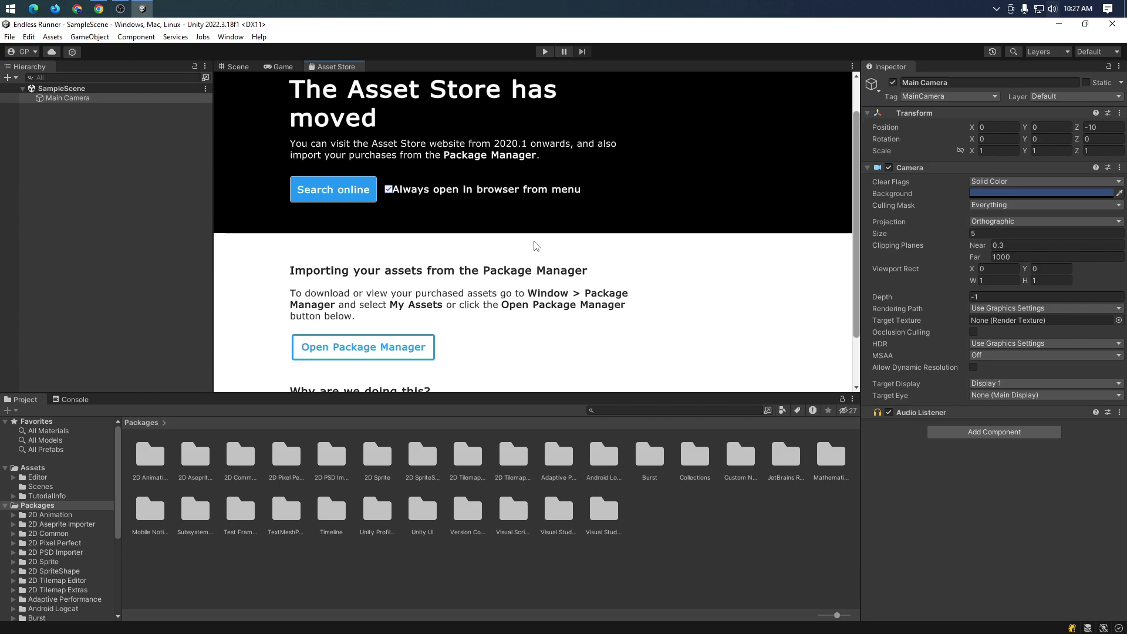
{"action": "scroll", "coordinate": [509, 256], "scroll_direction": "down", "scroll_amount": 1}
{"action": "scroll", "coordinate": [496, 259], "scroll_direction": "down", "scroll_amount": 1}
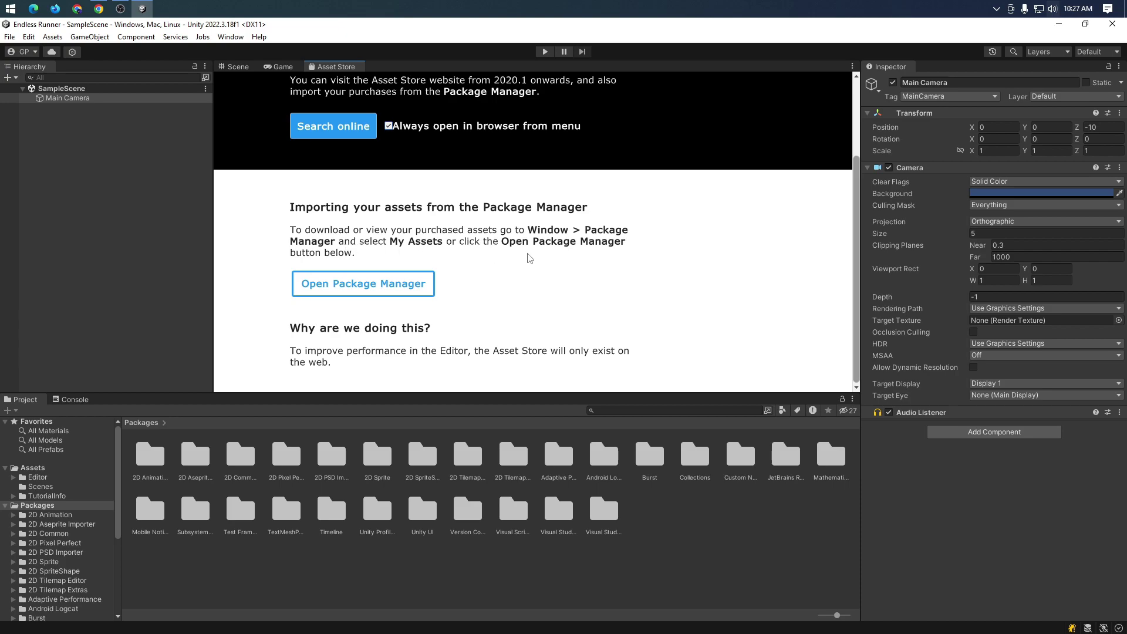
{"action": "left_click", "coordinate": [369, 292]}
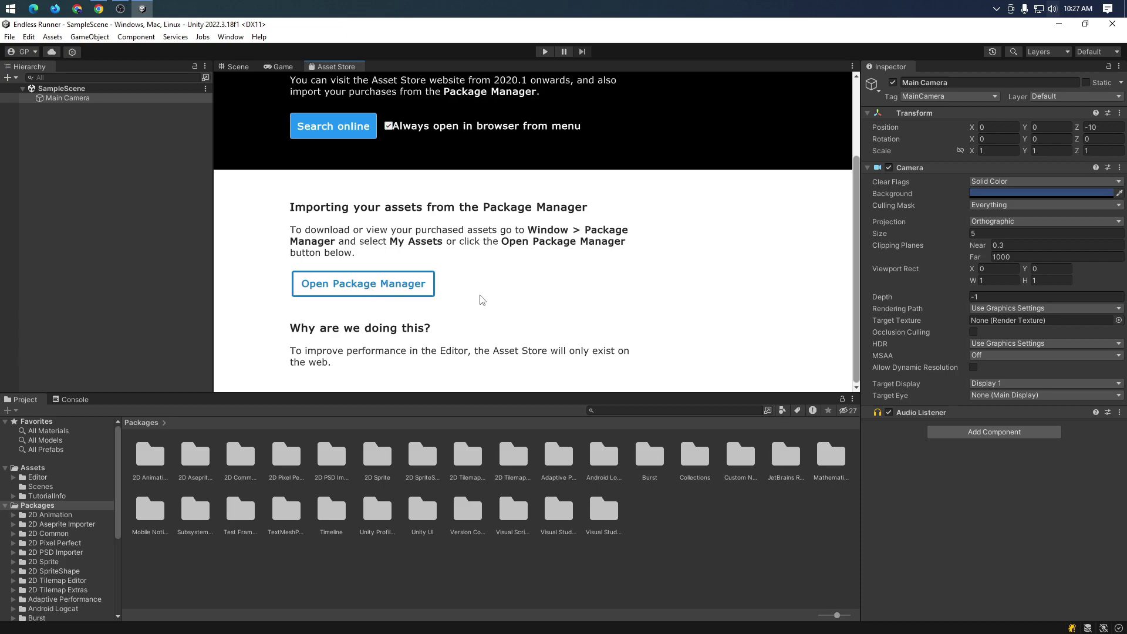
{"action": "mouse_move", "coordinate": [792, 305]}
{"action": "left_mouse_down"}
{"action": "mouse_move", "coordinate": [643, 263]}
{"action": "mouse_move", "coordinate": [338, 276]}
{"action": "left_mouse_up"}
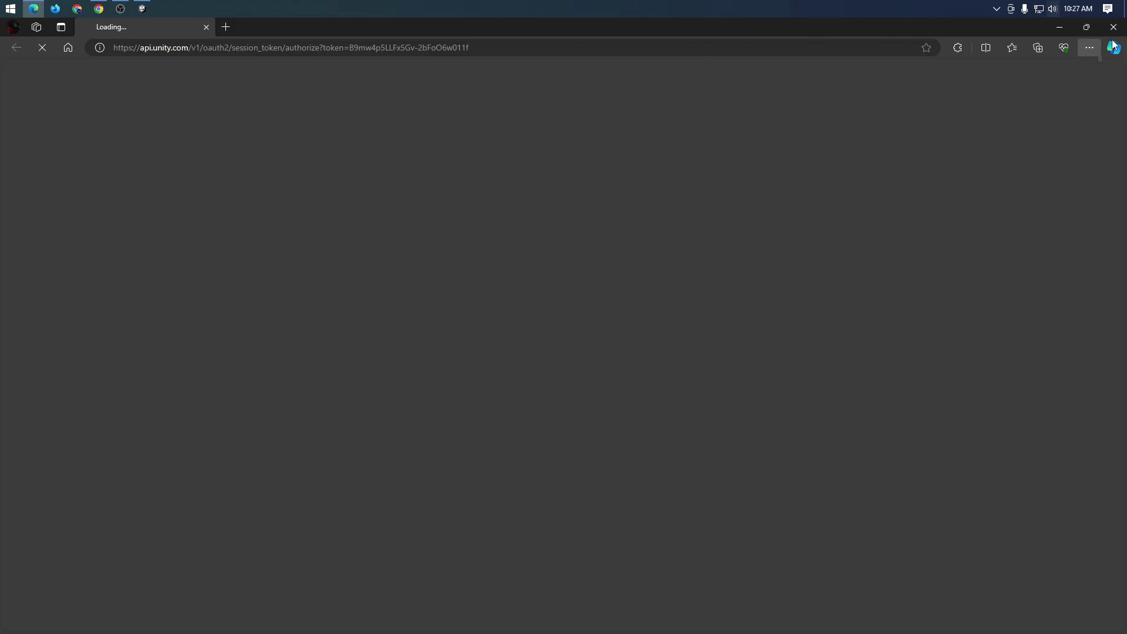
- Dismiss the Edge data-import notice and open the store's 2D asset category
{"action": "left_click", "coordinate": [1115, 49]}
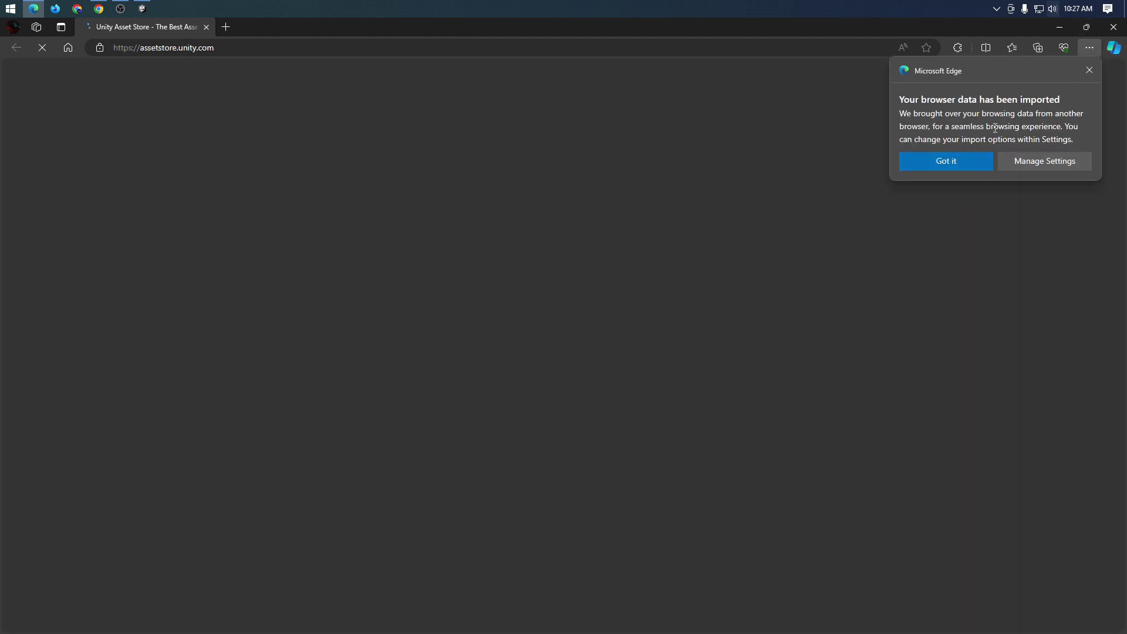
{"action": "left_click", "coordinate": [946, 166]}
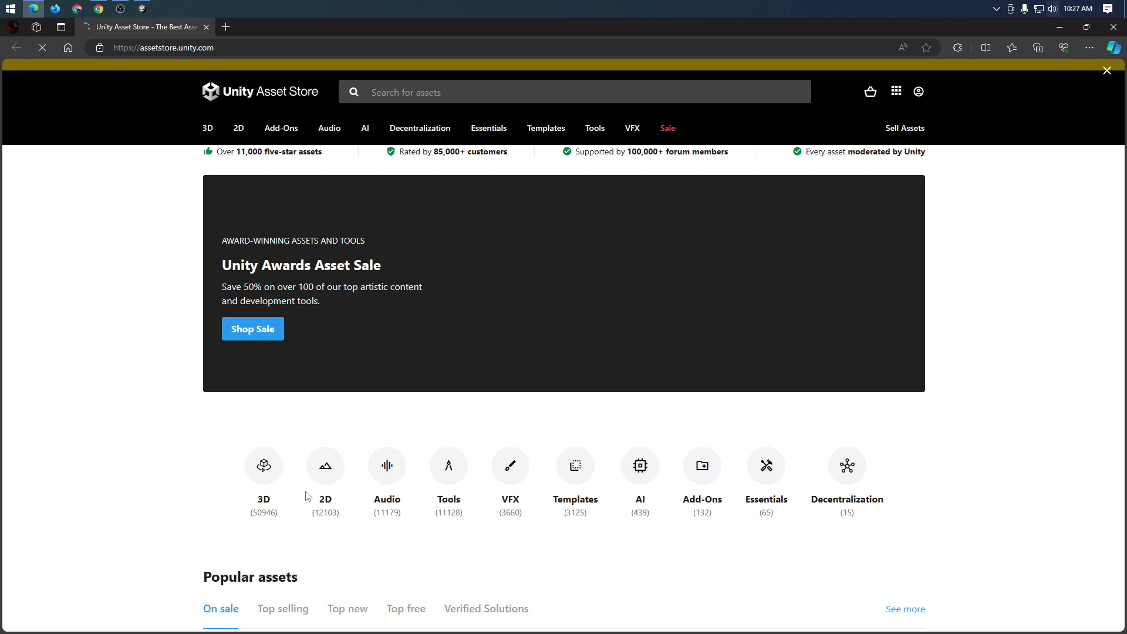
{"action": "scroll", "coordinate": [307, 497], "scroll_direction": "down", "scroll_amount": 4}
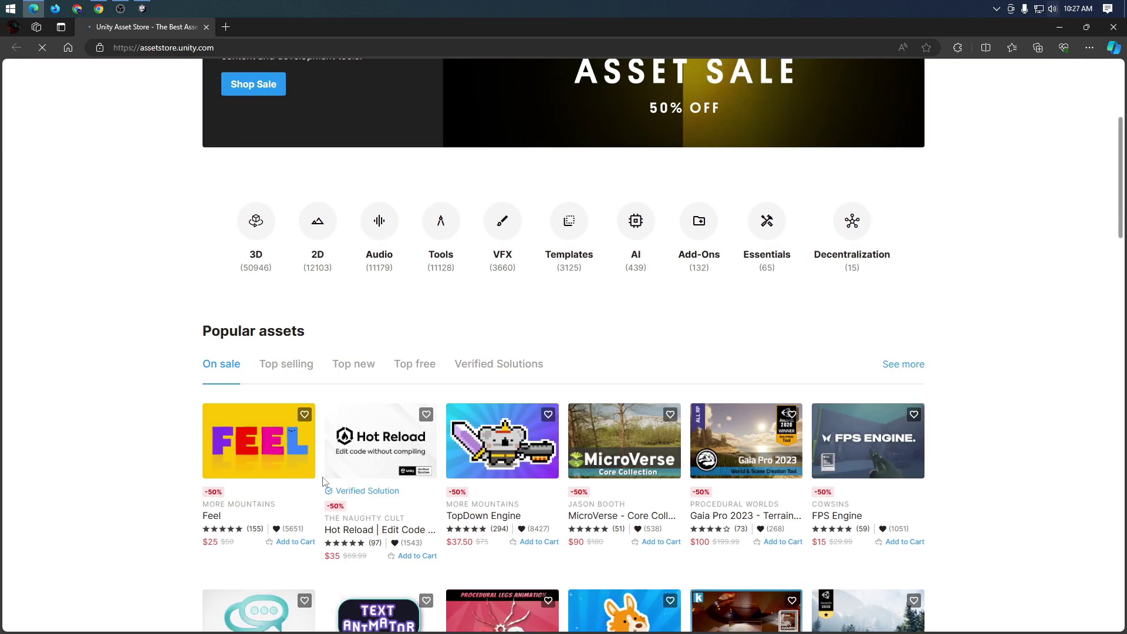
{"action": "left_click", "coordinate": [317, 229]}
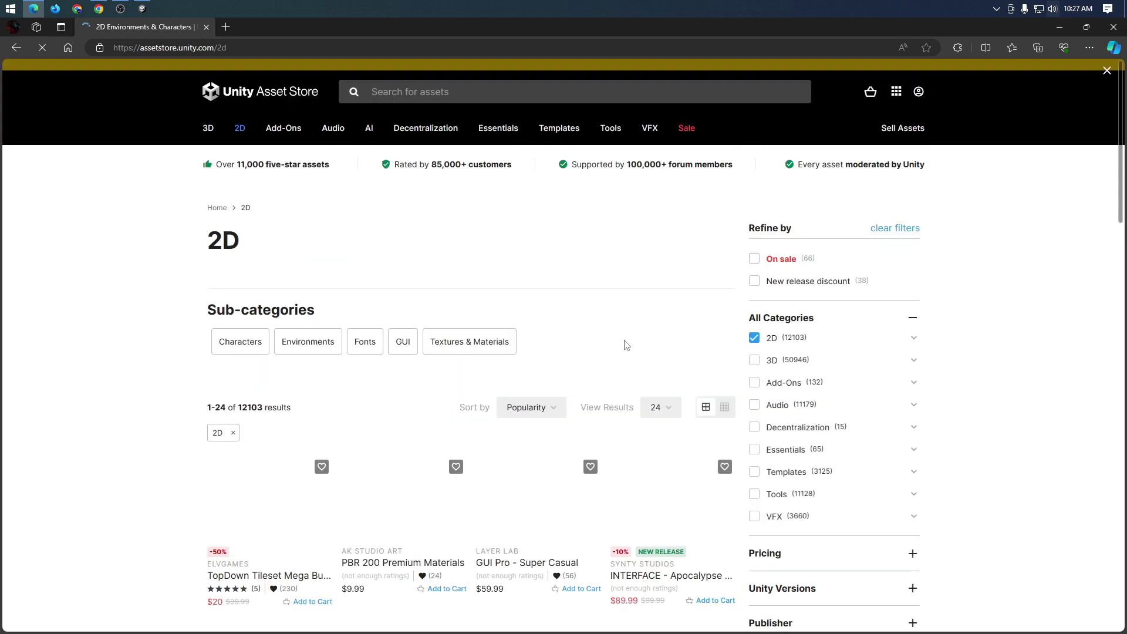
{"action": "scroll", "coordinate": [627, 345], "scroll_direction": "down", "scroll_amount": 3}
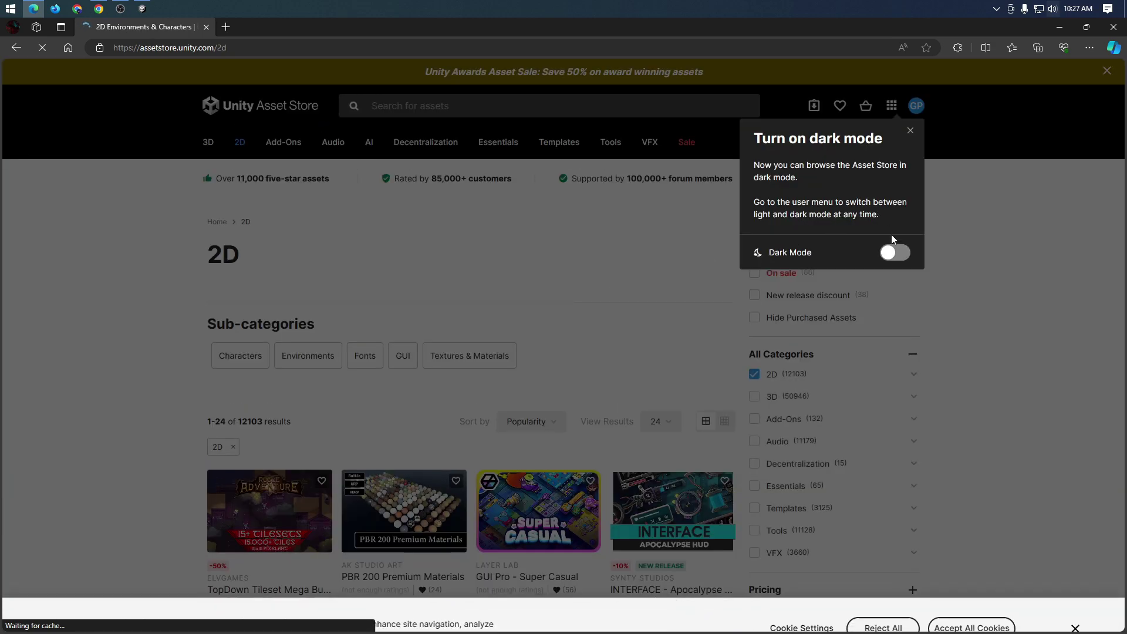
- Turn on the store's Dark Mode, accept cookies, and close the announcement popup
{"action": "left_click", "coordinate": [893, 253]}
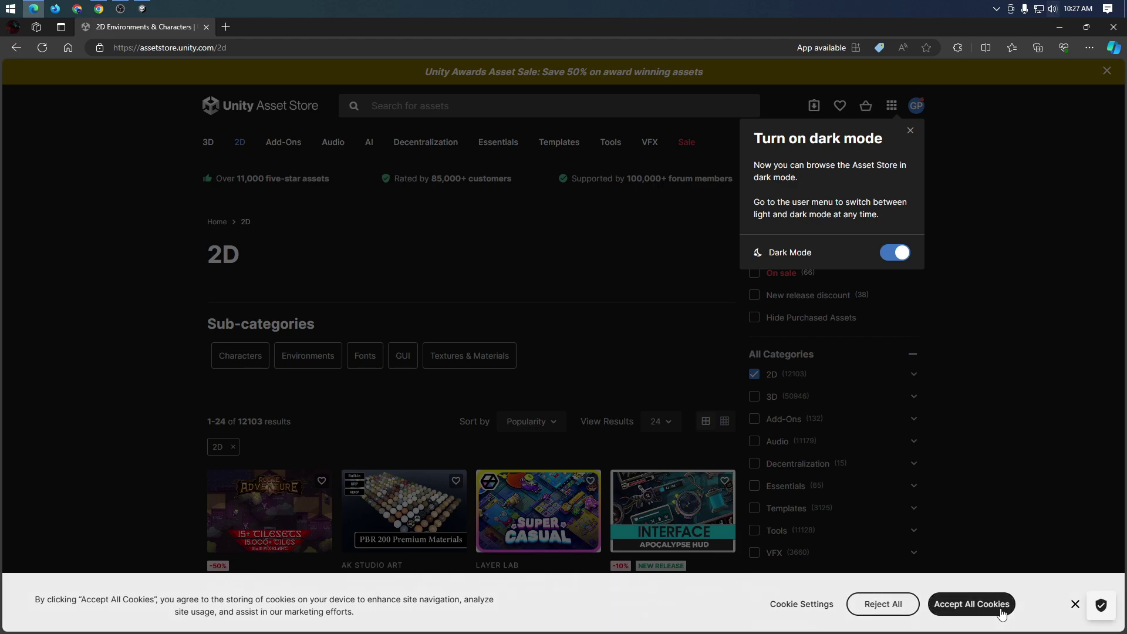
{"action": "left_click", "coordinate": [972, 604]}
{"action": "left_click", "coordinate": [910, 130]}
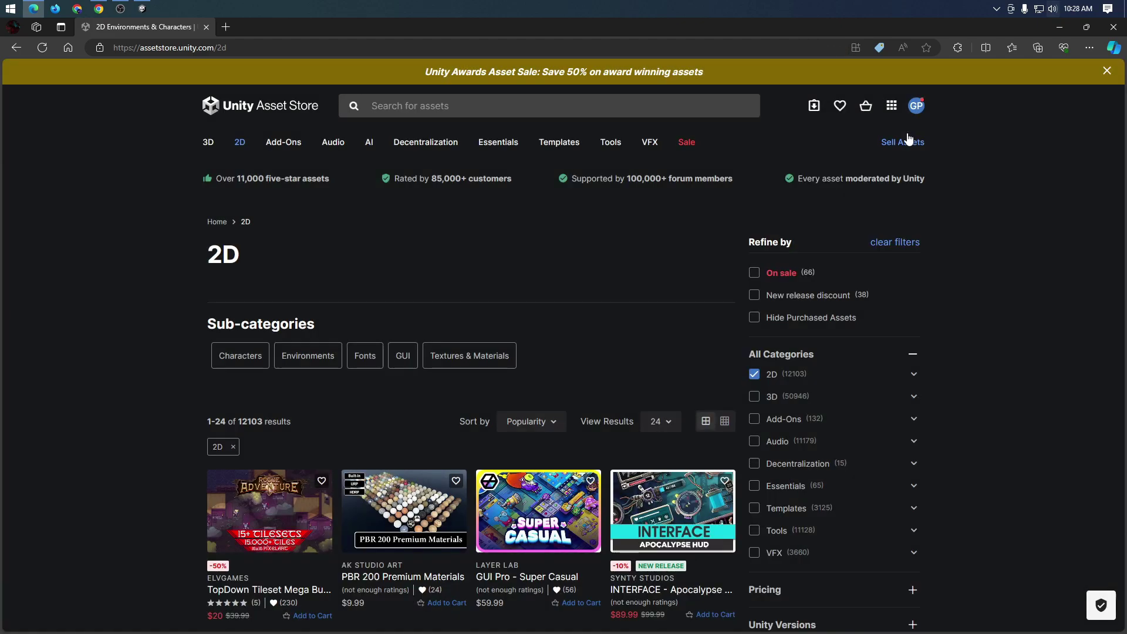
{"action": "scroll", "coordinate": [690, 400], "scroll_direction": "down", "scroll_amount": 3}
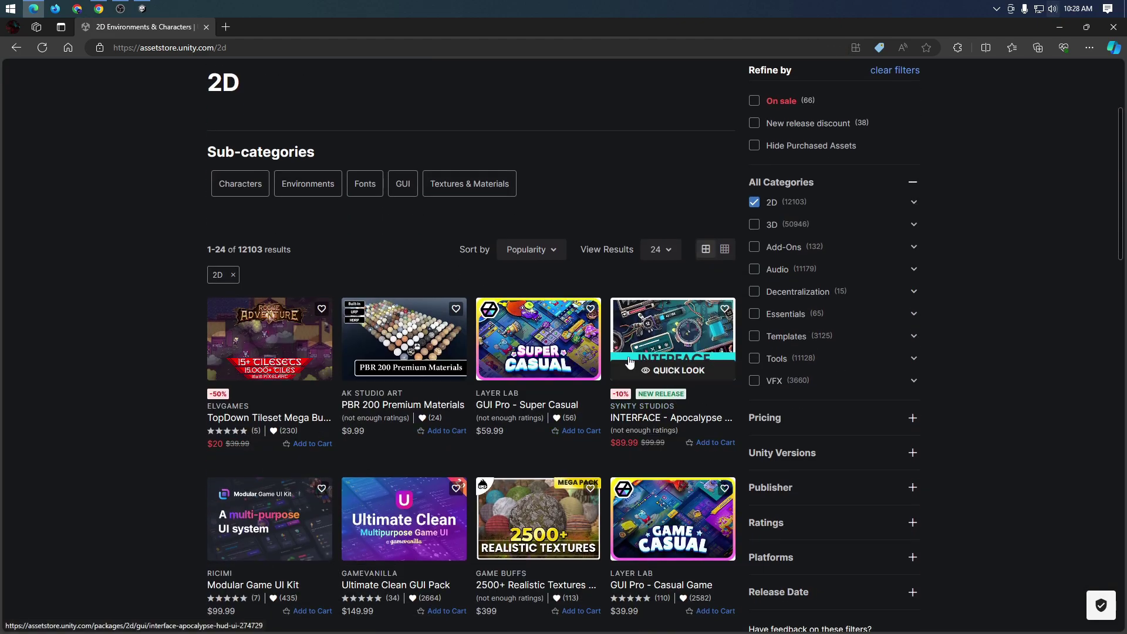
- Sort the 2D assets by Price (Low to High) and skim the free packs
{"action": "left_click", "coordinate": [546, 250]}
{"action": "scroll", "coordinate": [554, 352], "scroll_direction": "down", "scroll_amount": 2}
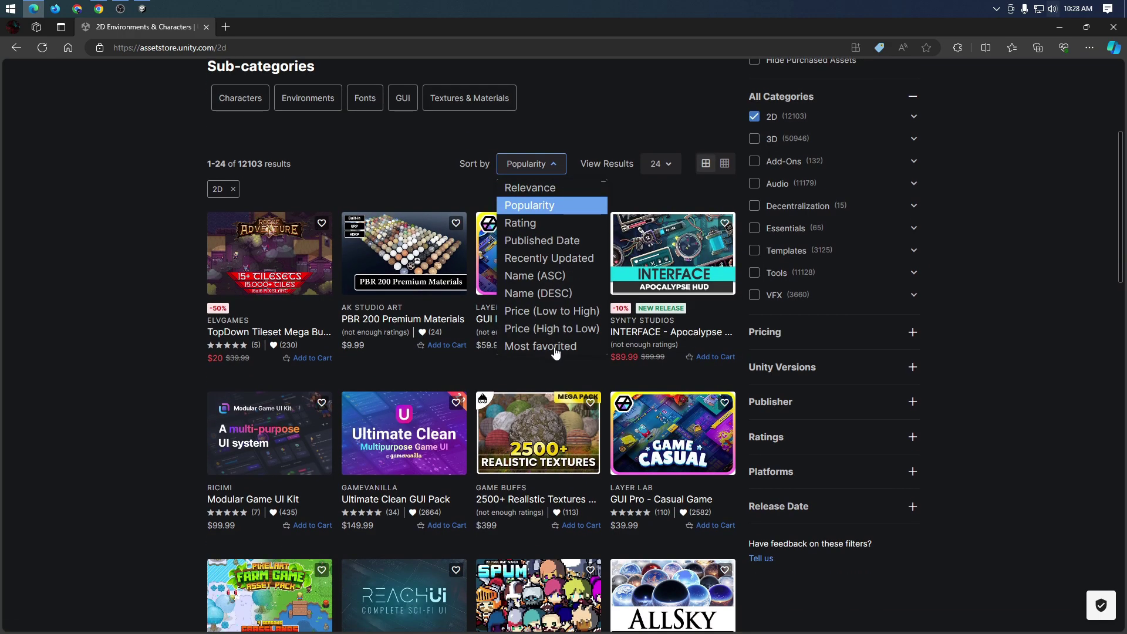
{"action": "left_click", "coordinate": [560, 311]}
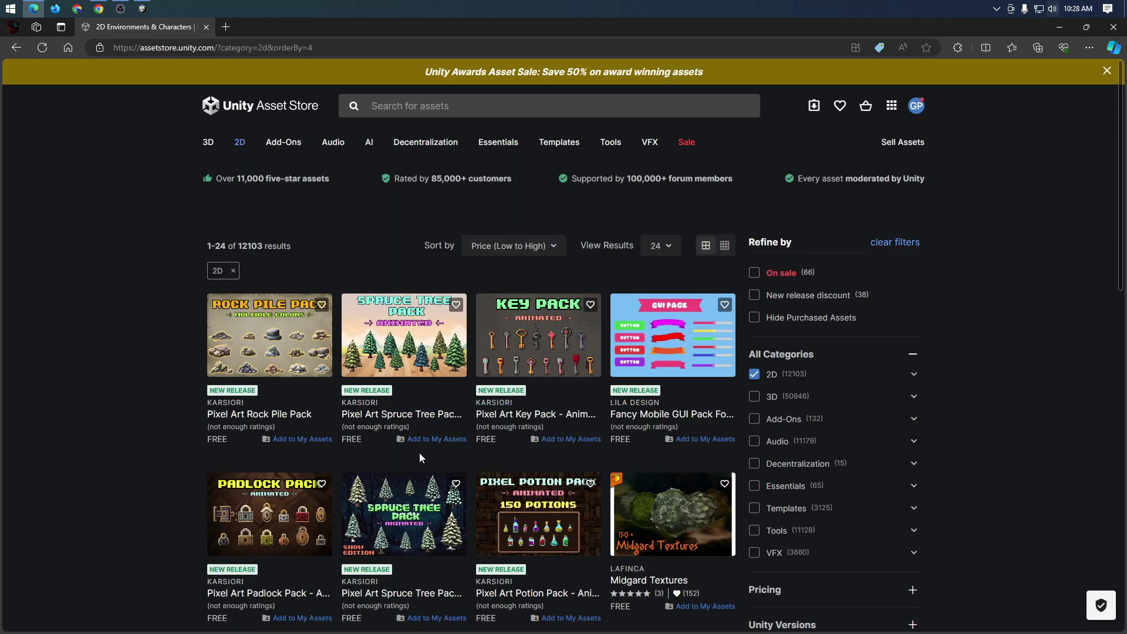
{"action": "scroll", "coordinate": [466, 443], "scroll_direction": "down", "scroll_amount": 2}
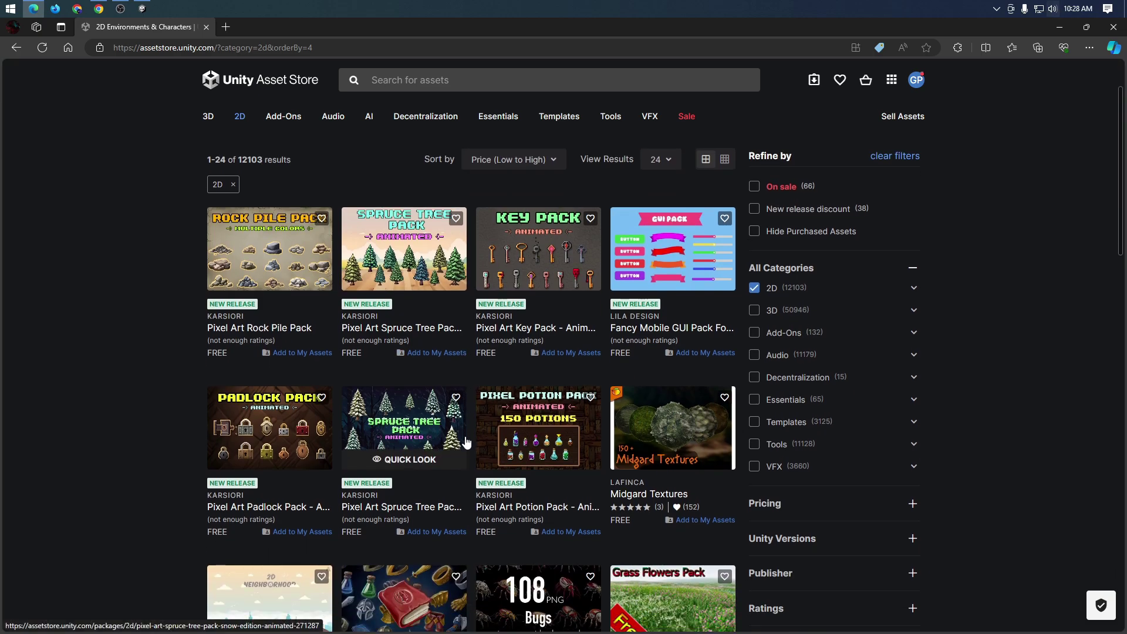
{"action": "scroll", "coordinate": [473, 437], "scroll_direction": "down", "scroll_amount": 4}
{"action": "scroll", "coordinate": [499, 426], "scroll_direction": "up", "scroll_amount": 5}
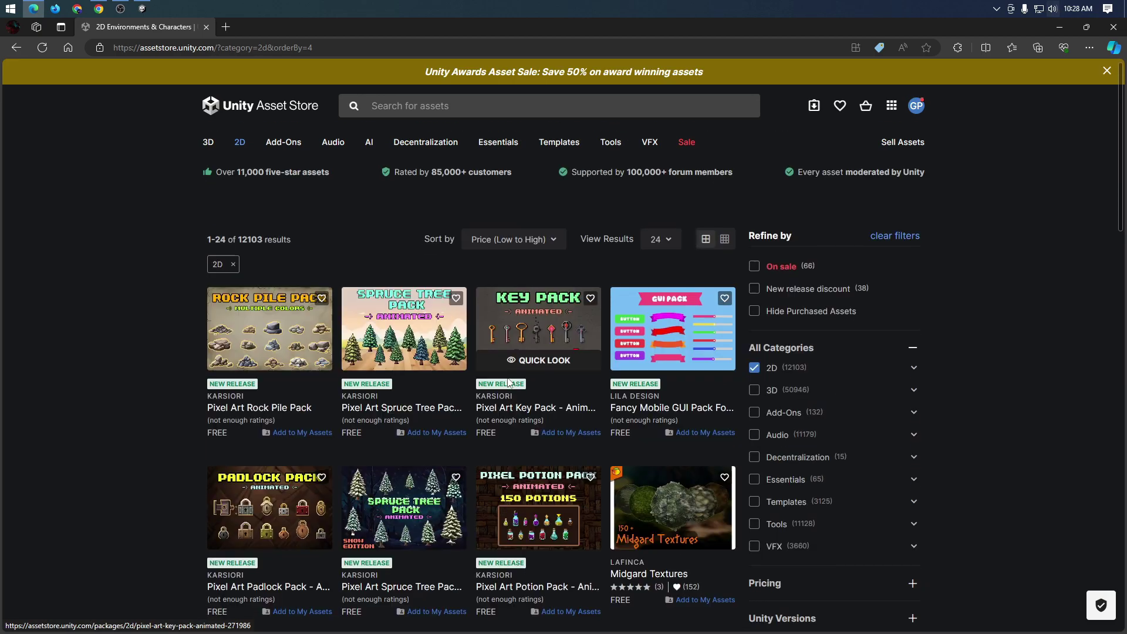
{"action": "scroll", "coordinate": [509, 383], "scroll_direction": "down", "scroll_amount": 2}
{"action": "scroll", "coordinate": [447, 135], "scroll_direction": "up", "scroll_amount": 3}
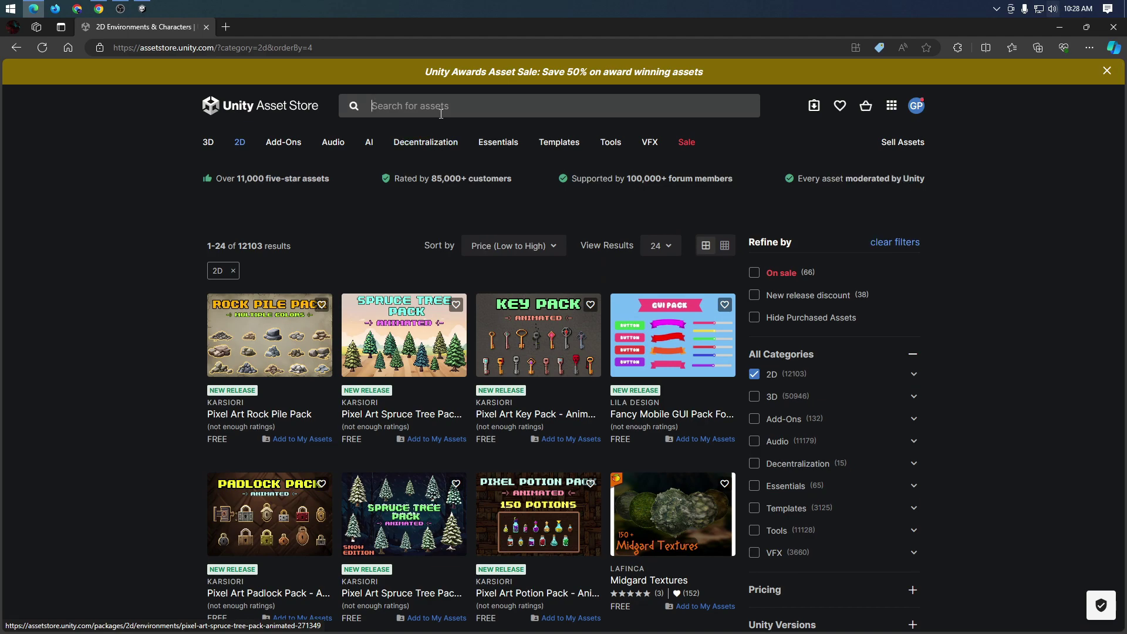
- Search the store for 'obstacles' and scroll the 148 results to the pagination and back
{"action": "left_click", "coordinate": [441, 106]}
{"action": "type", "text": "obsta"}
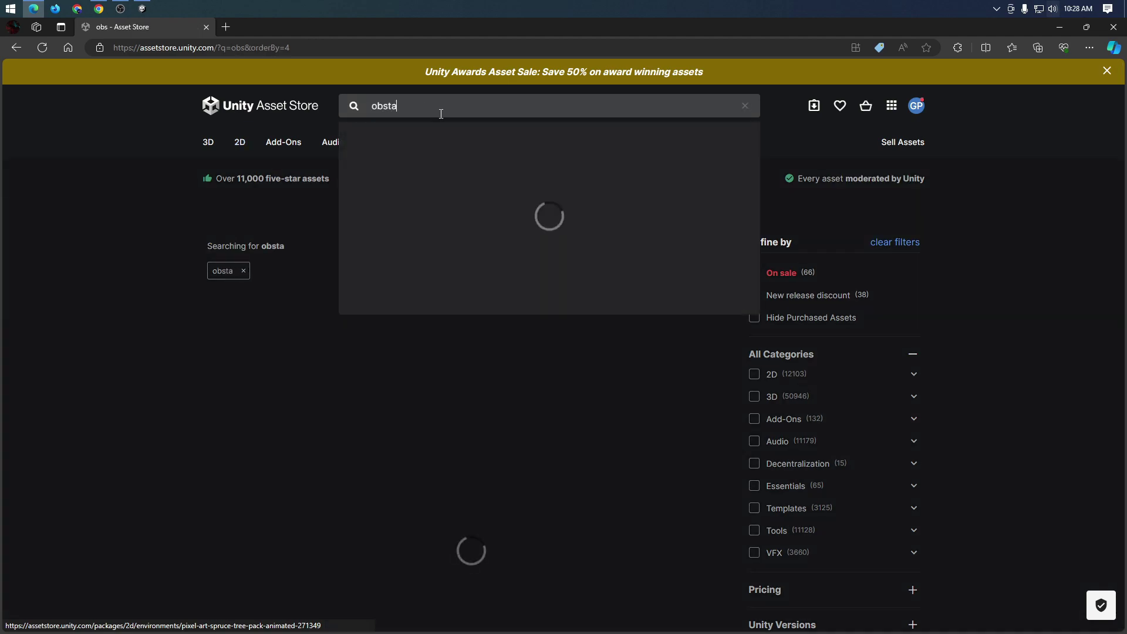
{"action": "type", "text": "cles"}
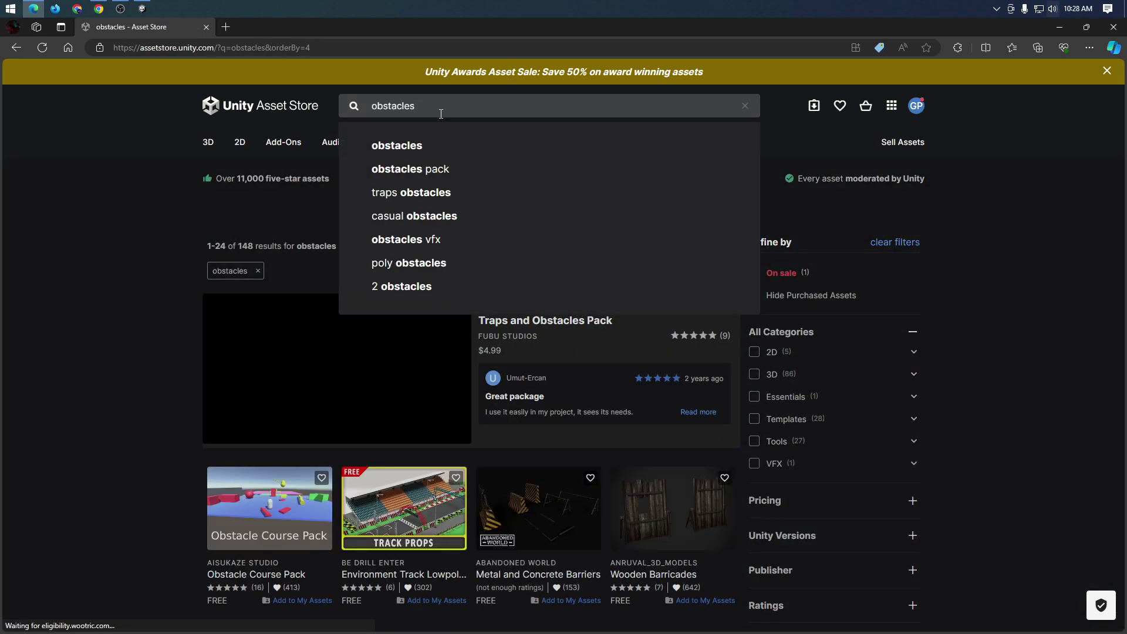
{"action": "key", "text": "Escape"}
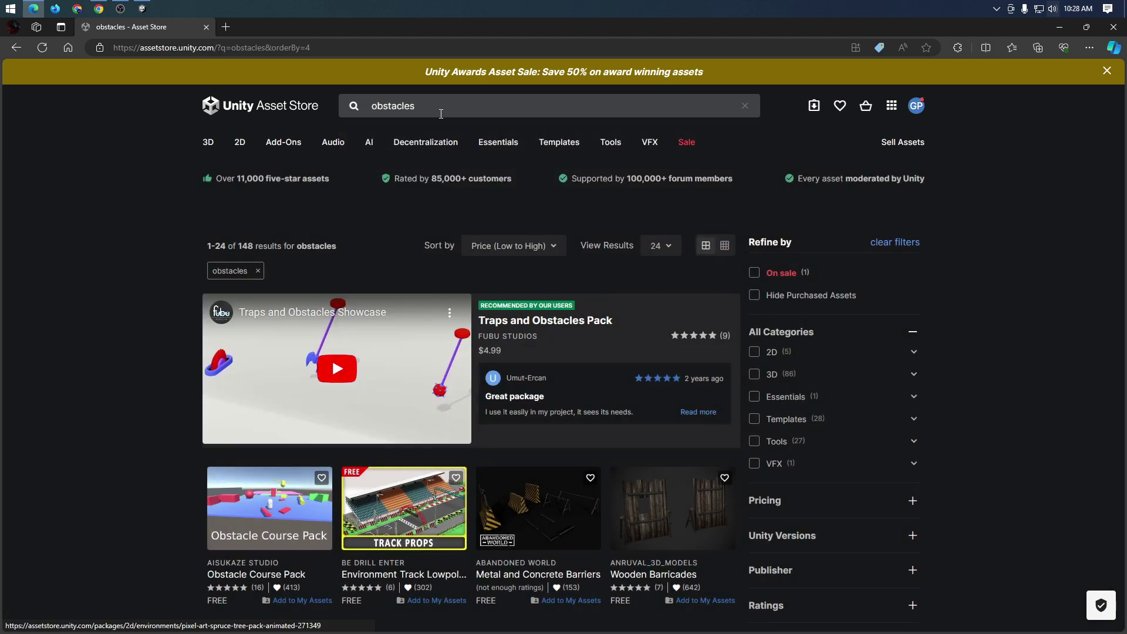
{"action": "scroll", "coordinate": [263, 549], "scroll_direction": "down", "scroll_amount": 1}
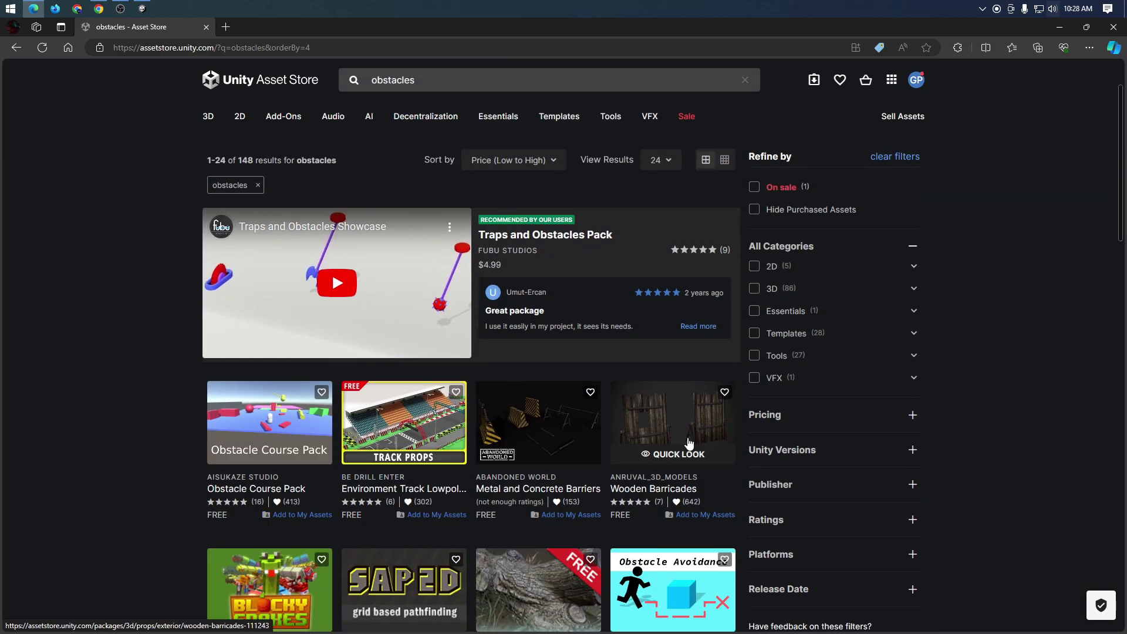
{"action": "scroll", "coordinate": [509, 446], "scroll_direction": "down", "scroll_amount": 2}
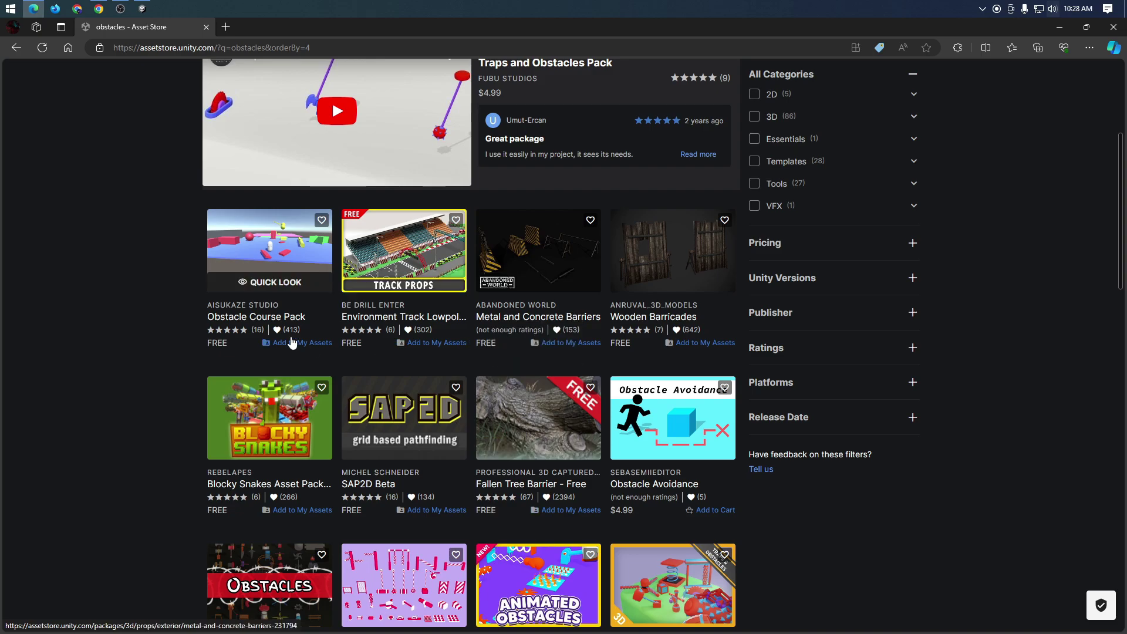
{"action": "scroll", "coordinate": [663, 411], "scroll_direction": "down", "scroll_amount": 2}
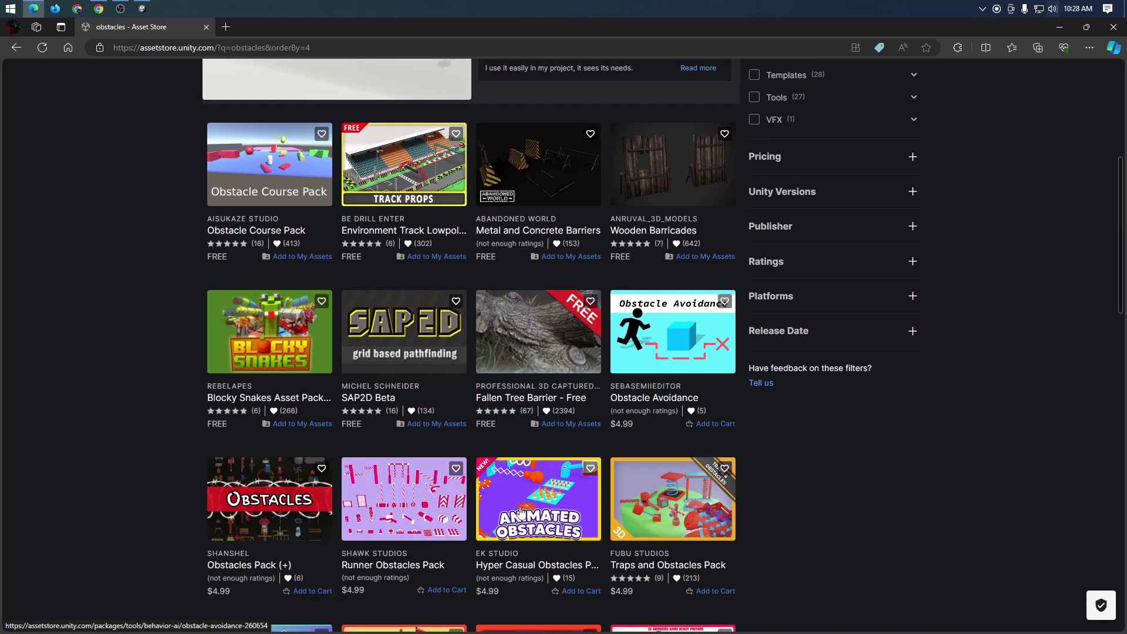
{"action": "scroll", "coordinate": [656, 587], "scroll_direction": "down", "scroll_amount": 5}
{"action": "scroll", "coordinate": [656, 506], "scroll_direction": "down", "scroll_amount": 1}
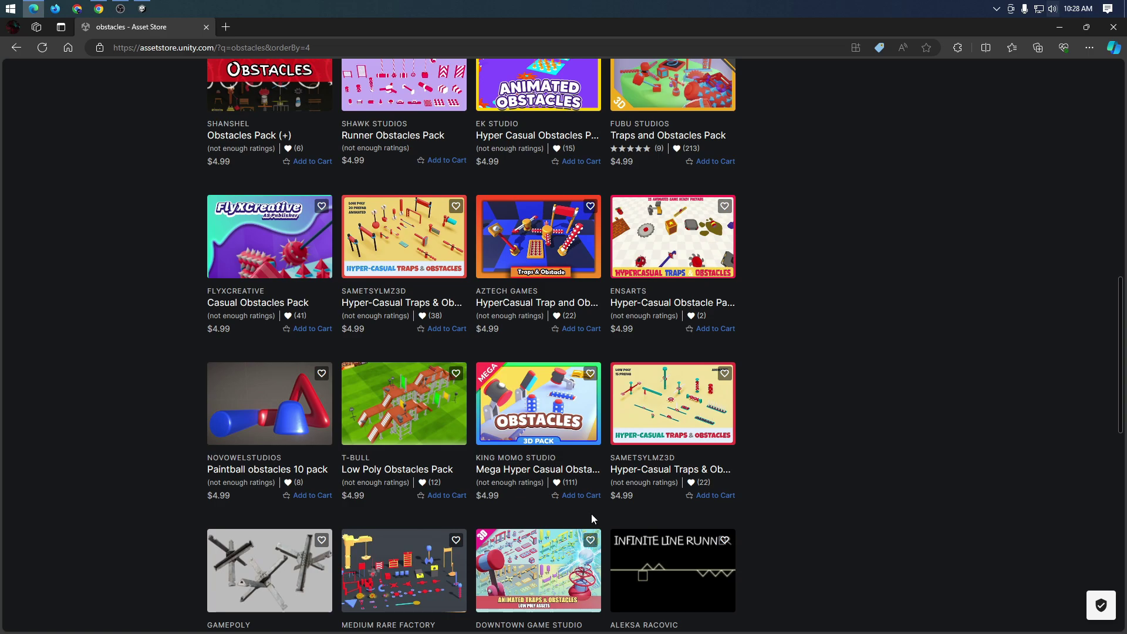
{"action": "scroll", "coordinate": [591, 515], "scroll_direction": "down", "scroll_amount": 5}
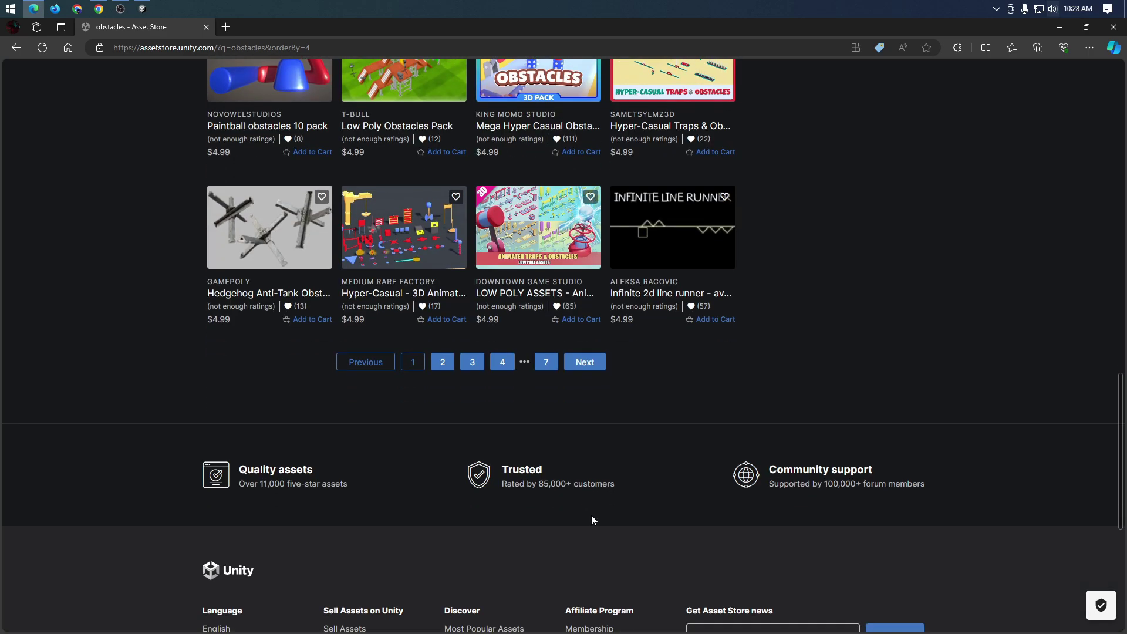
{"action": "scroll", "coordinate": [591, 516], "scroll_direction": "up", "scroll_amount": 15}
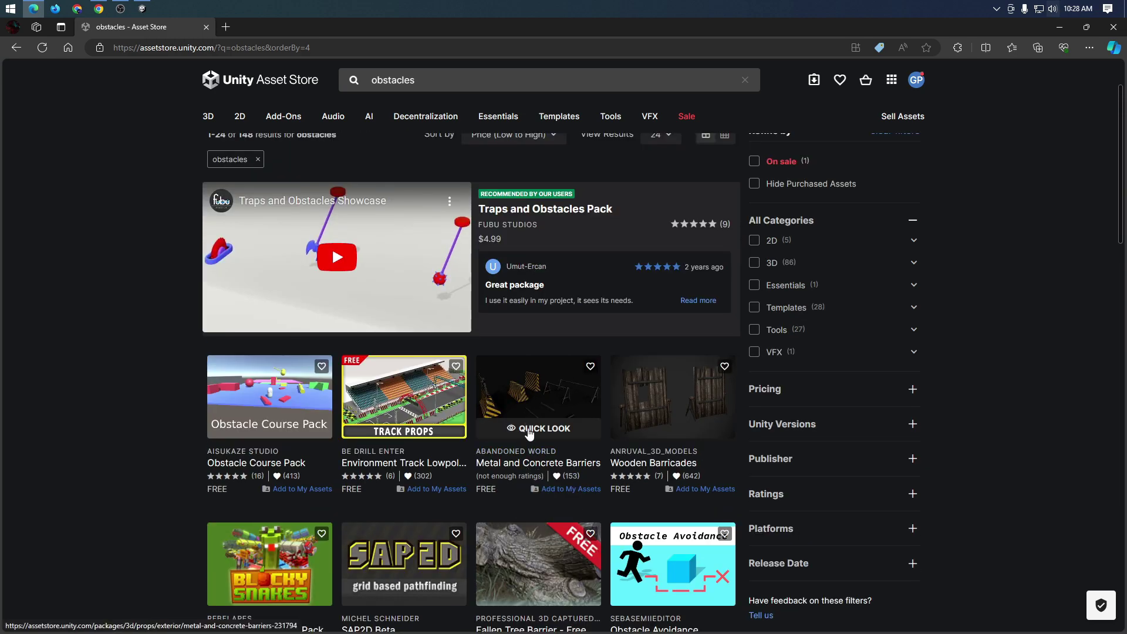
{"action": "left_click", "coordinate": [540, 428]}
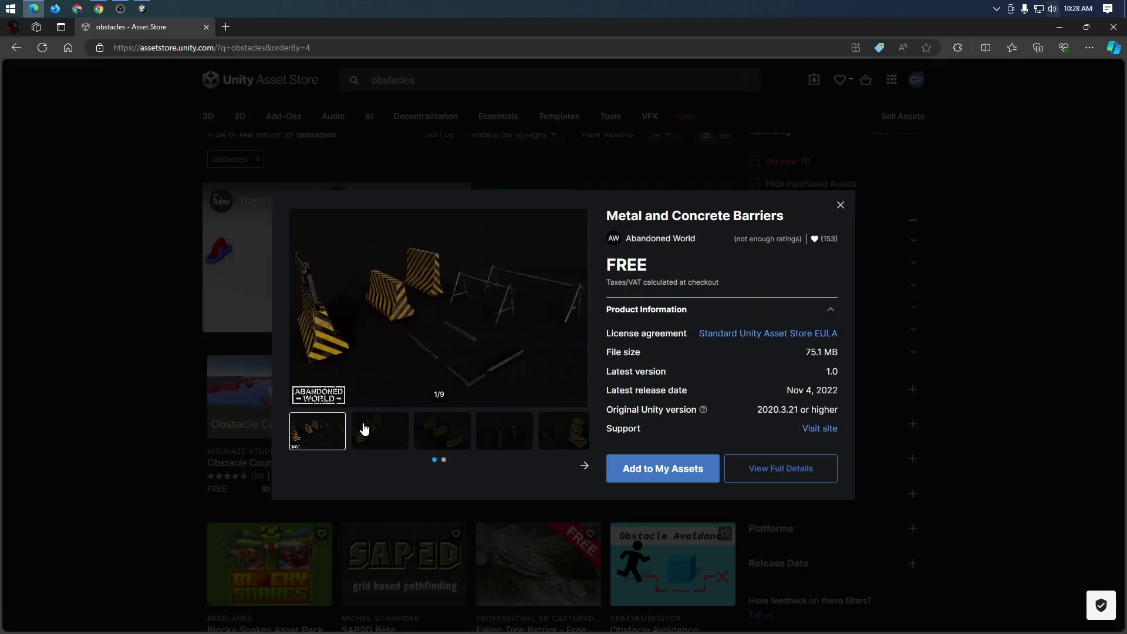
{"action": "left_click", "coordinate": [366, 429]}
{"action": "left_click", "coordinate": [439, 438]}
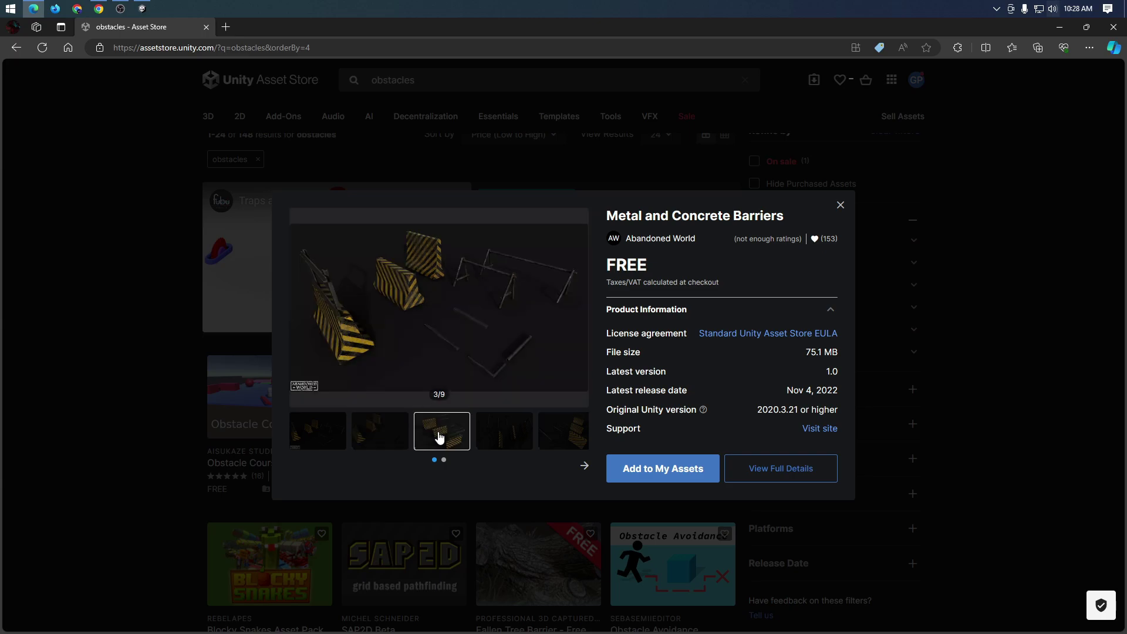
{"action": "left_click", "coordinate": [501, 434]}
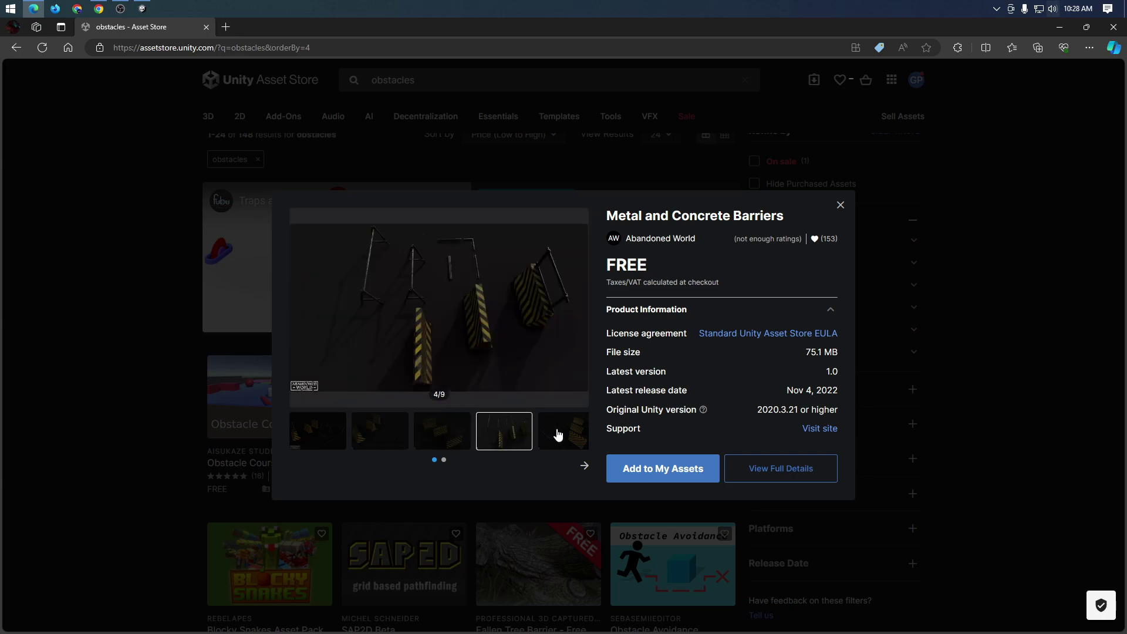
{"action": "left_click", "coordinate": [457, 437]}
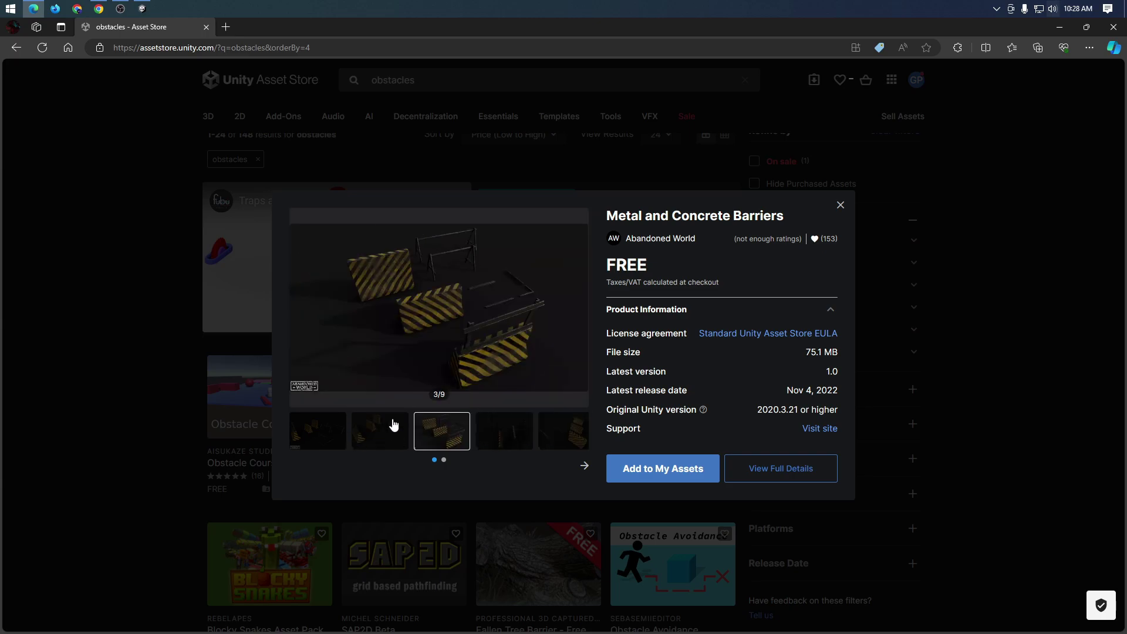
{"action": "left_click", "coordinate": [841, 209]}
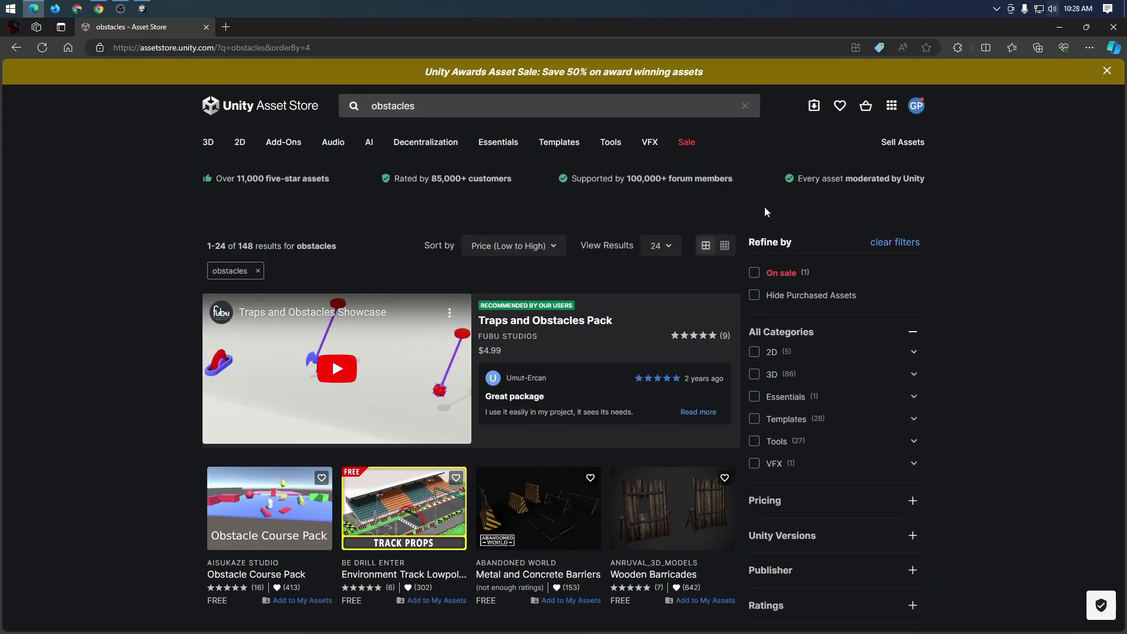
- Filter the obstacles results to 2D, then replace the query with 'boxes'
{"action": "left_click", "coordinate": [755, 352]}
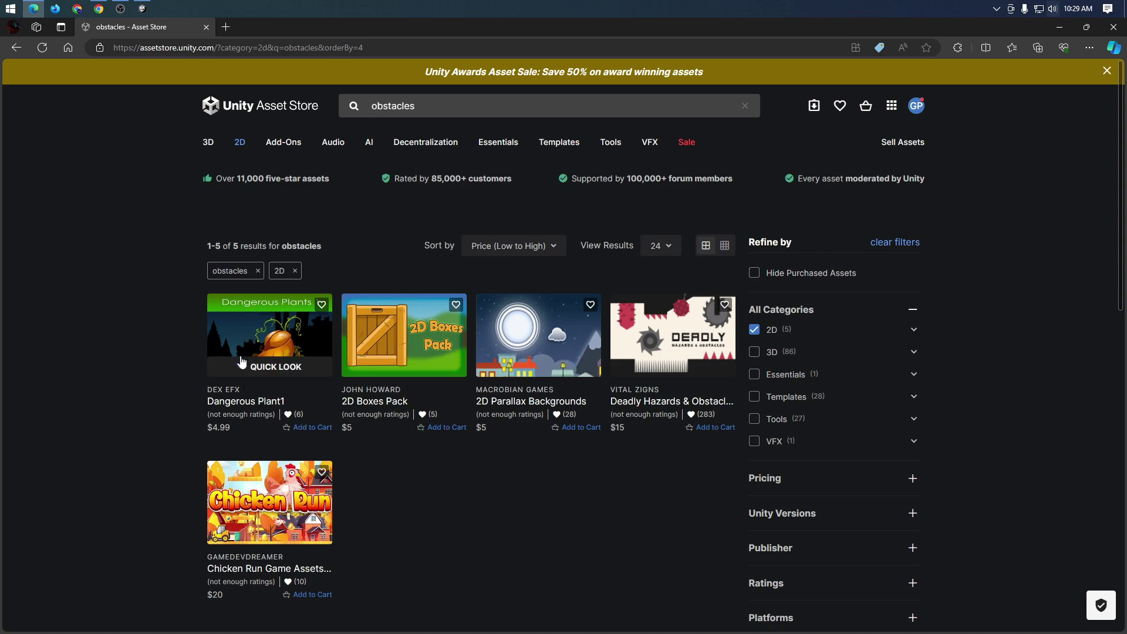
{"action": "left_click", "coordinate": [342, 107]}
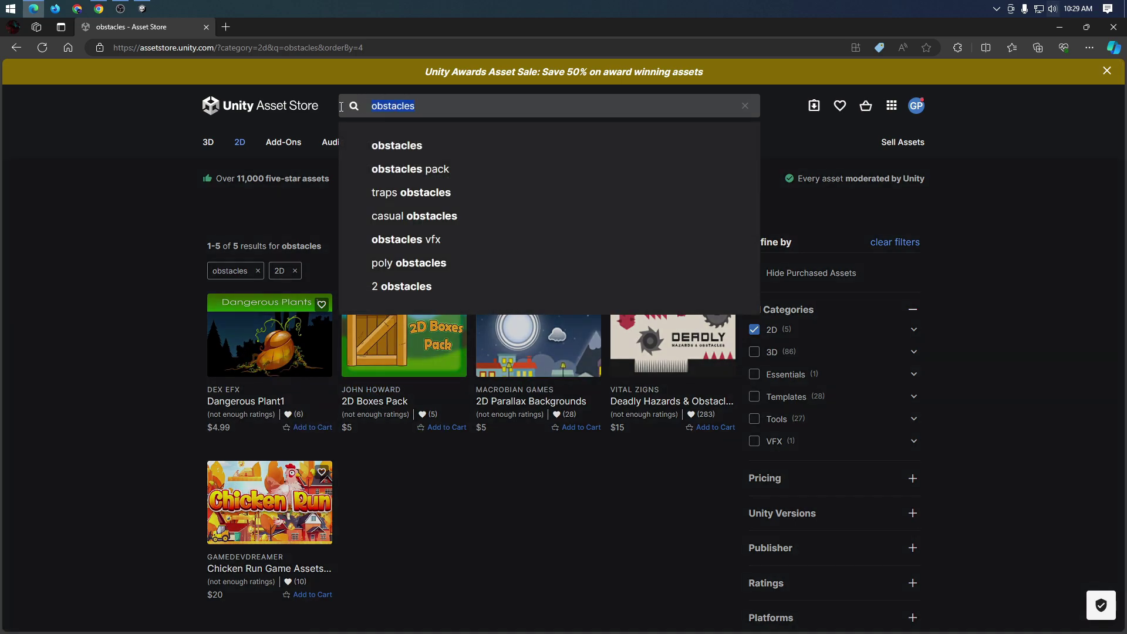
{"action": "type", "text": "box"}
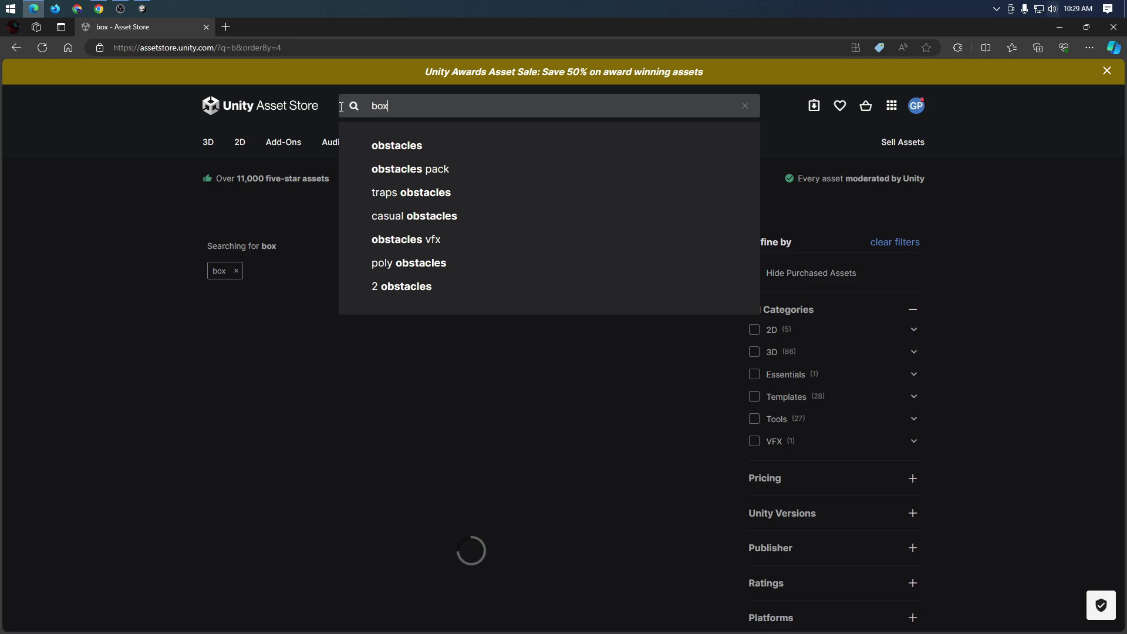
{"action": "type", "text": "es"}
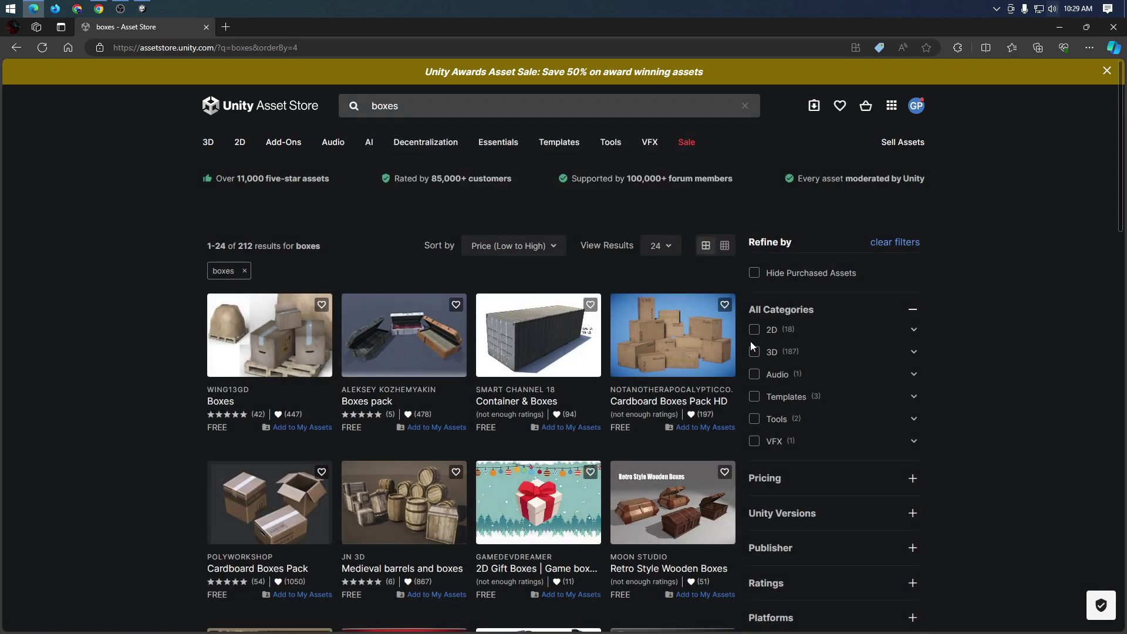
- Tick the 2D filter for 'boxes' and scroll through the 18 results, led by 2D Gift Boxes
{"action": "left_click", "coordinate": [755, 329]}
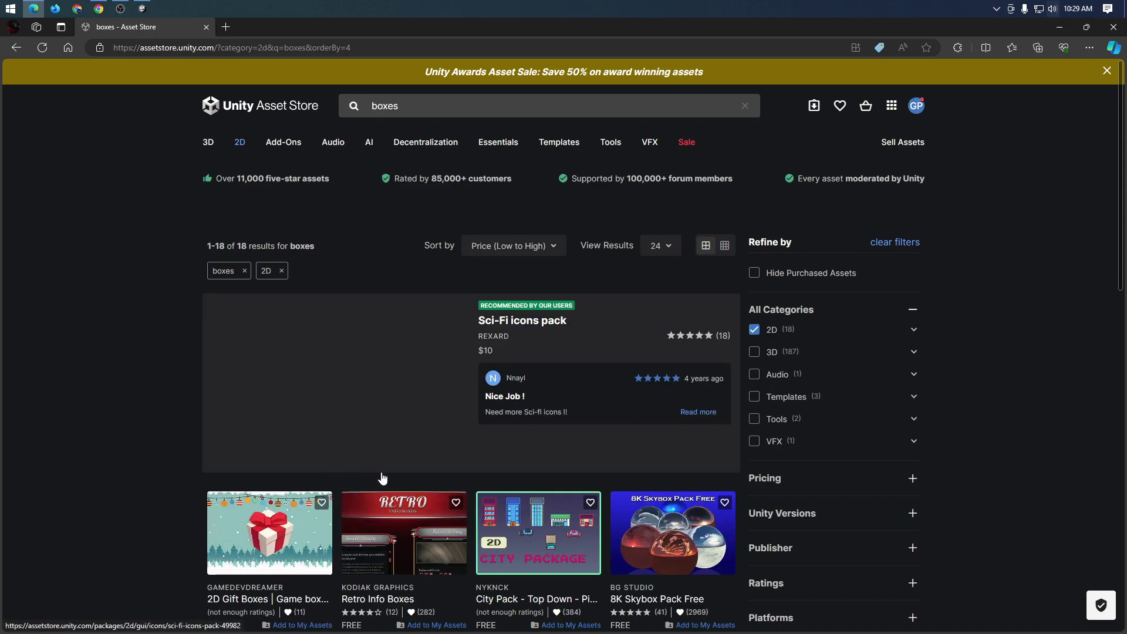
{"action": "scroll", "coordinate": [379, 468], "scroll_direction": "down", "scroll_amount": 3}
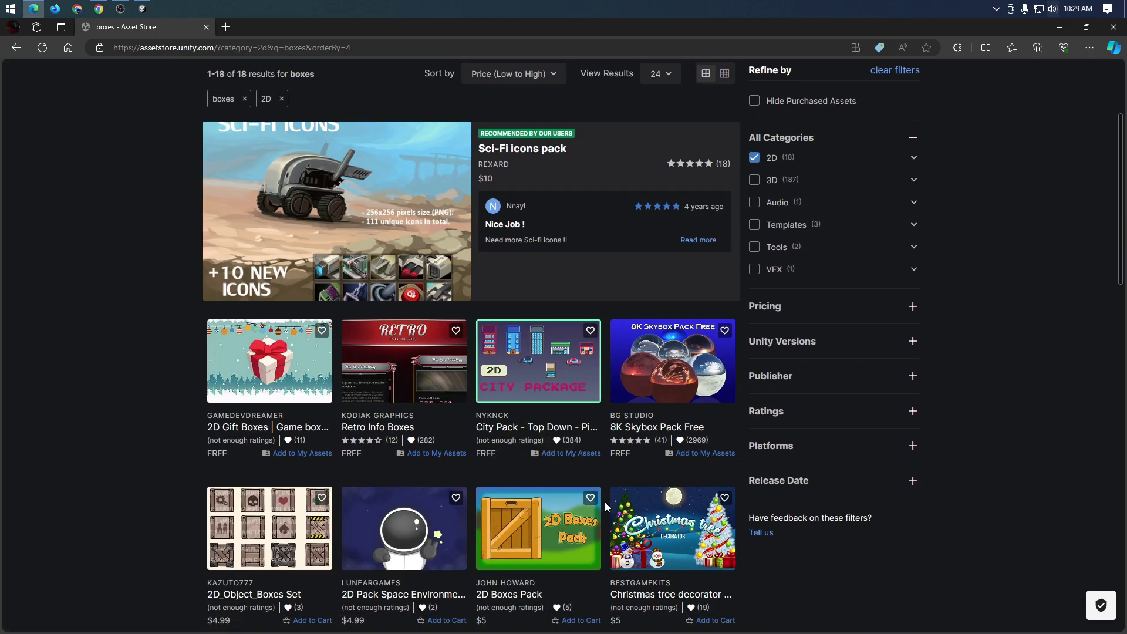
{"action": "scroll", "coordinate": [646, 499], "scroll_direction": "down", "scroll_amount": 3}
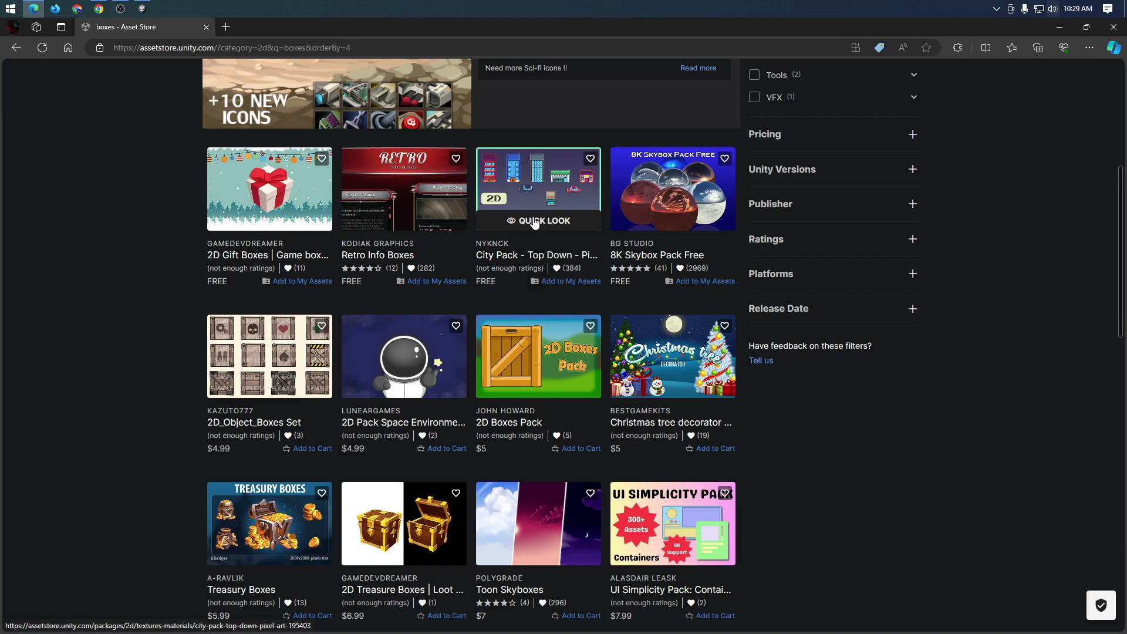
{"action": "scroll", "coordinate": [394, 202], "scroll_direction": "up", "scroll_amount": 5}
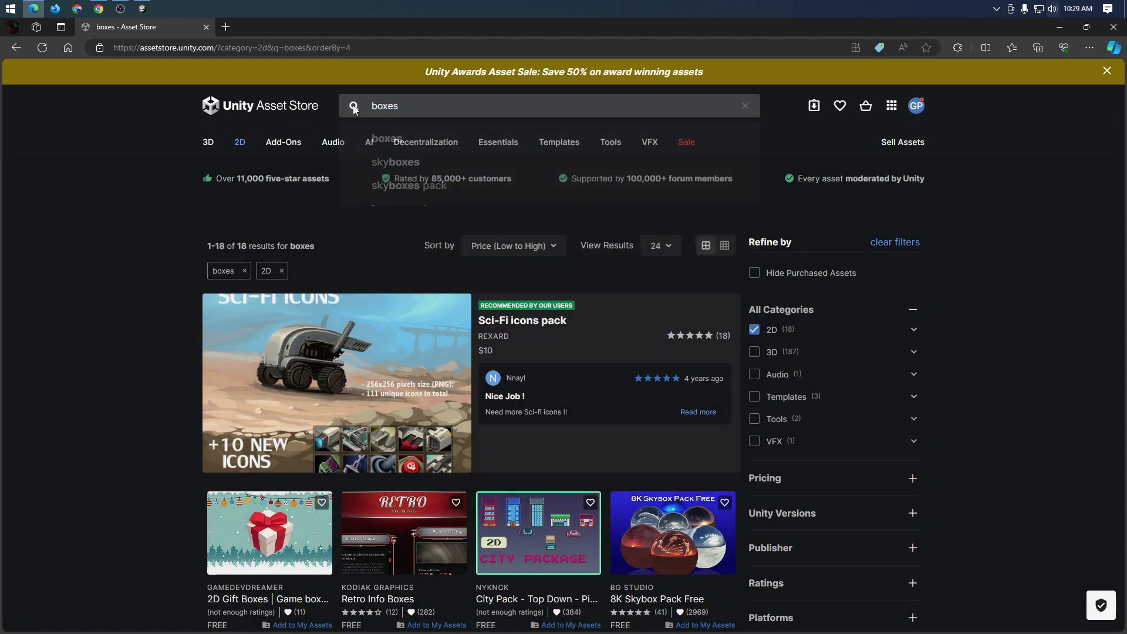
{"action": "double_click", "coordinate": [388, 102]}
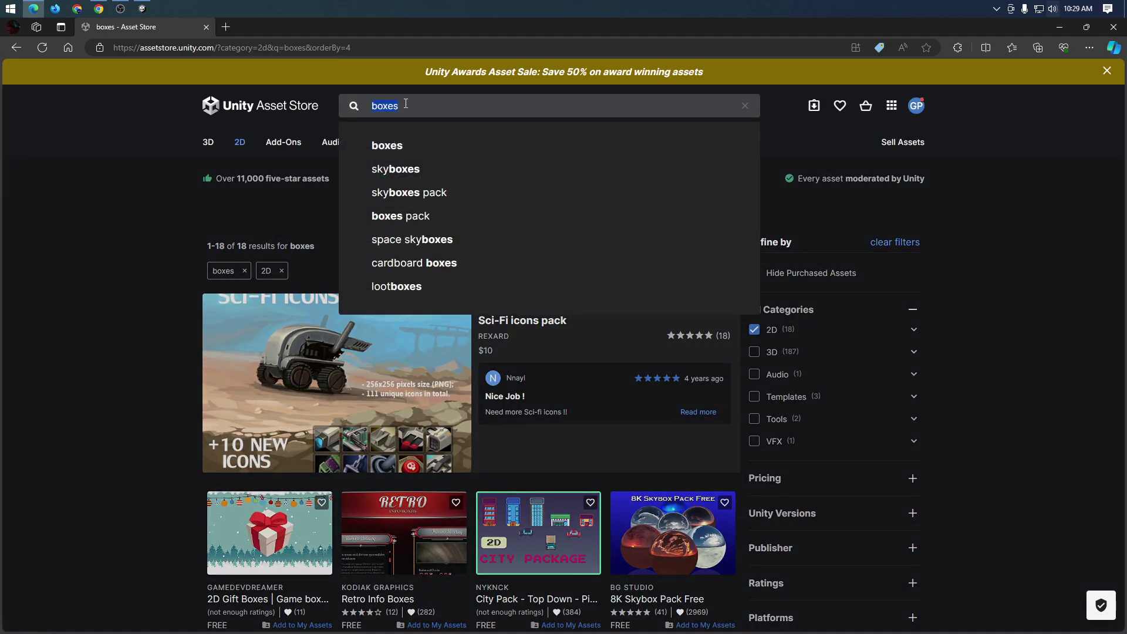
{"action": "type", "text": "trains"}
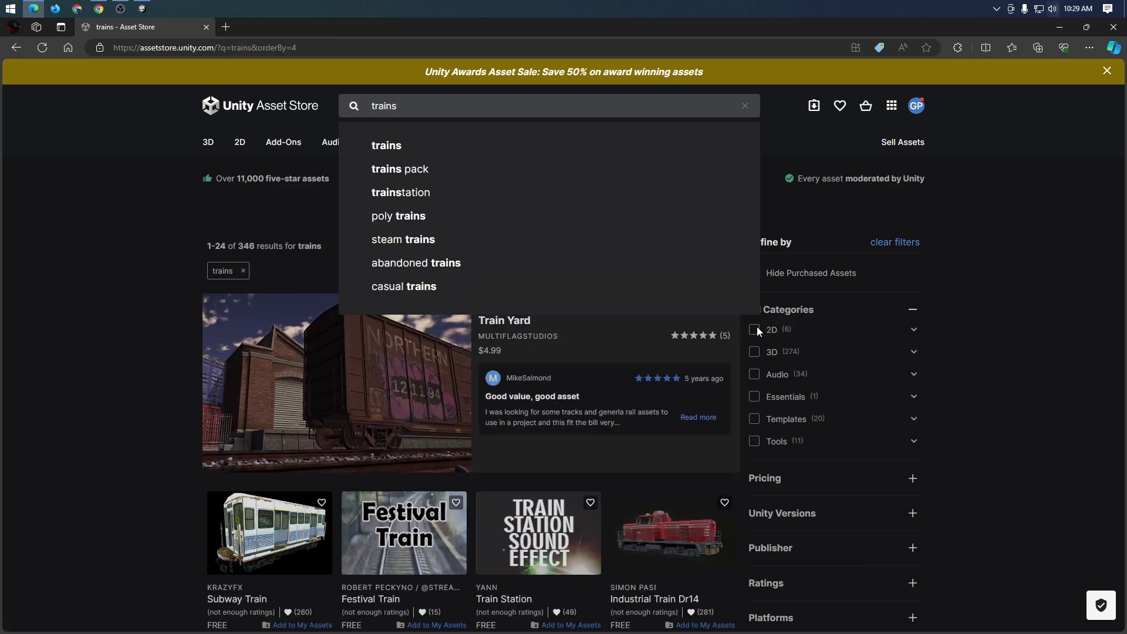
{"action": "left_click", "coordinate": [757, 328]}
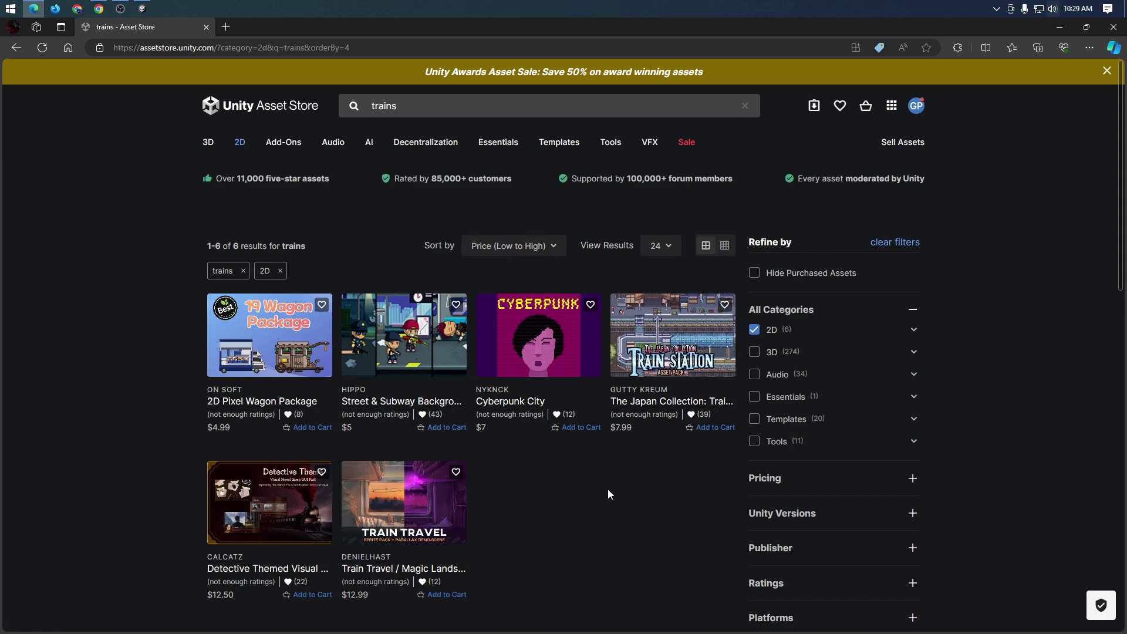
{"action": "left_click", "coordinate": [448, 110]}
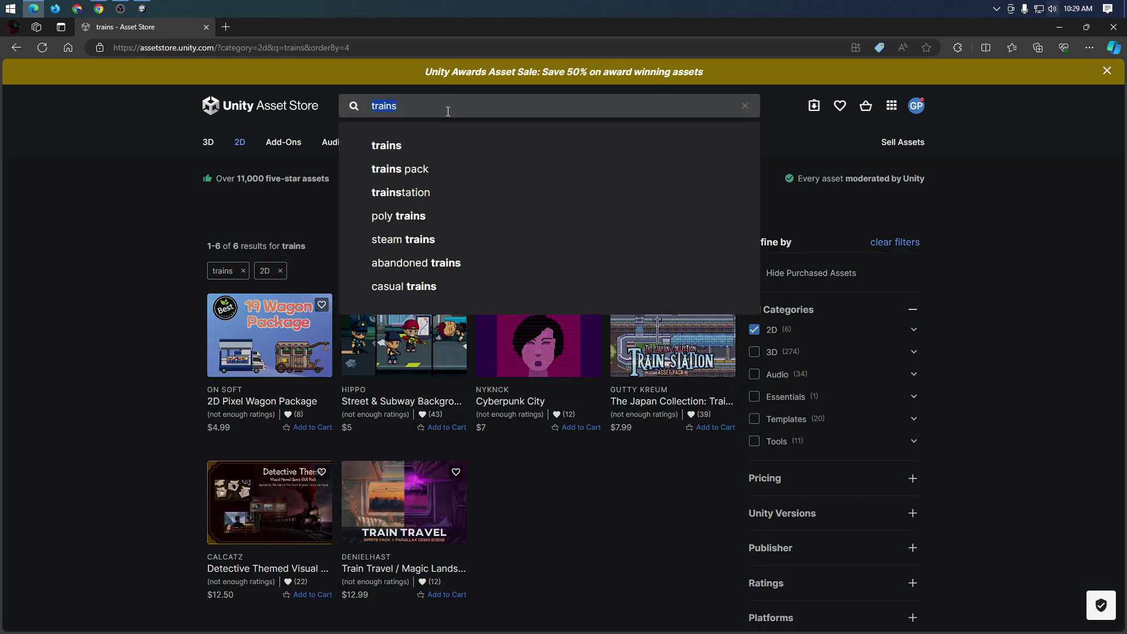
{"action": "type", "text": "boxes"}
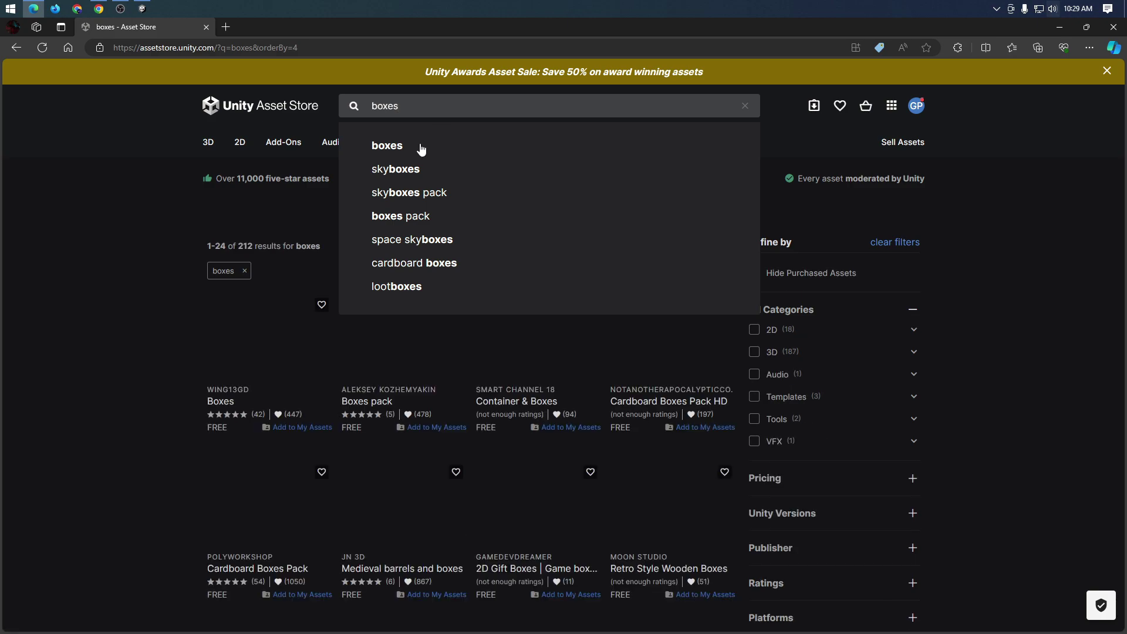
{"action": "left_click", "coordinate": [422, 147]}
{"action": "left_click", "coordinate": [754, 329]}
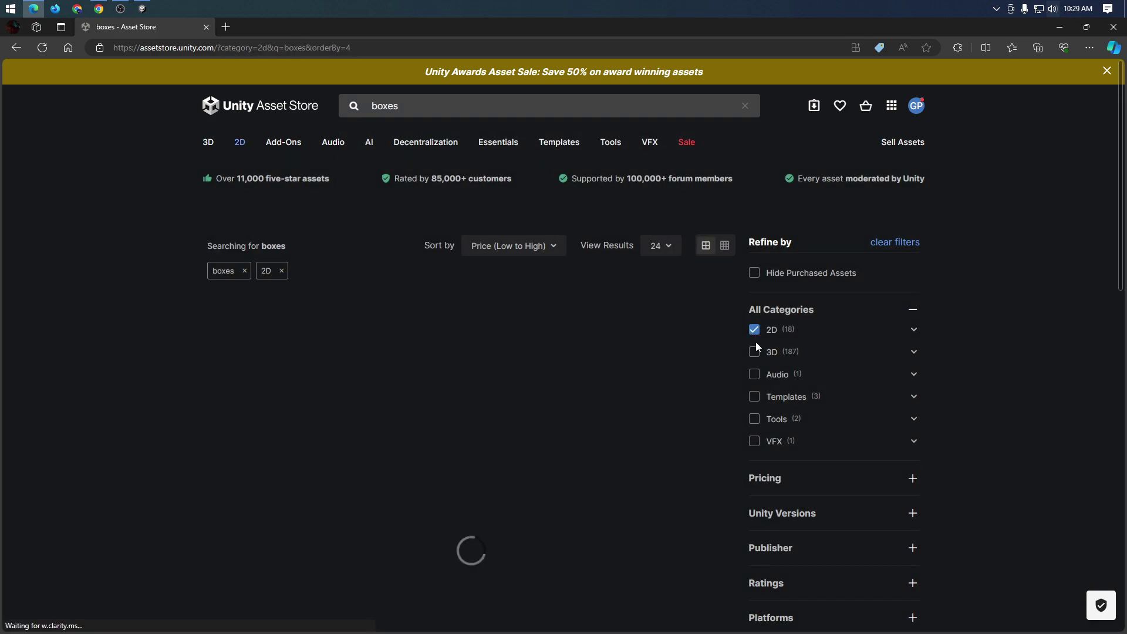
{"action": "left_click", "coordinate": [754, 273]}
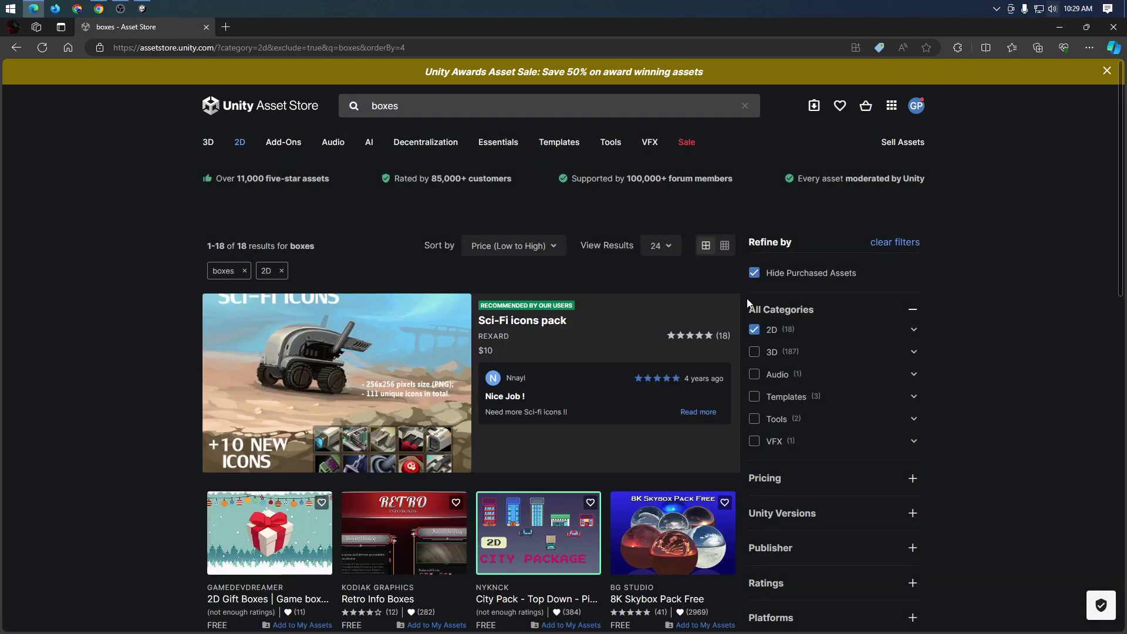
{"action": "scroll", "coordinate": [558, 399], "scroll_direction": "down", "scroll_amount": 3}
{"action": "scroll", "coordinate": [558, 403], "scroll_direction": "down", "scroll_amount": 4}
{"action": "scroll", "coordinate": [574, 407], "scroll_direction": "up", "scroll_amount": 6}
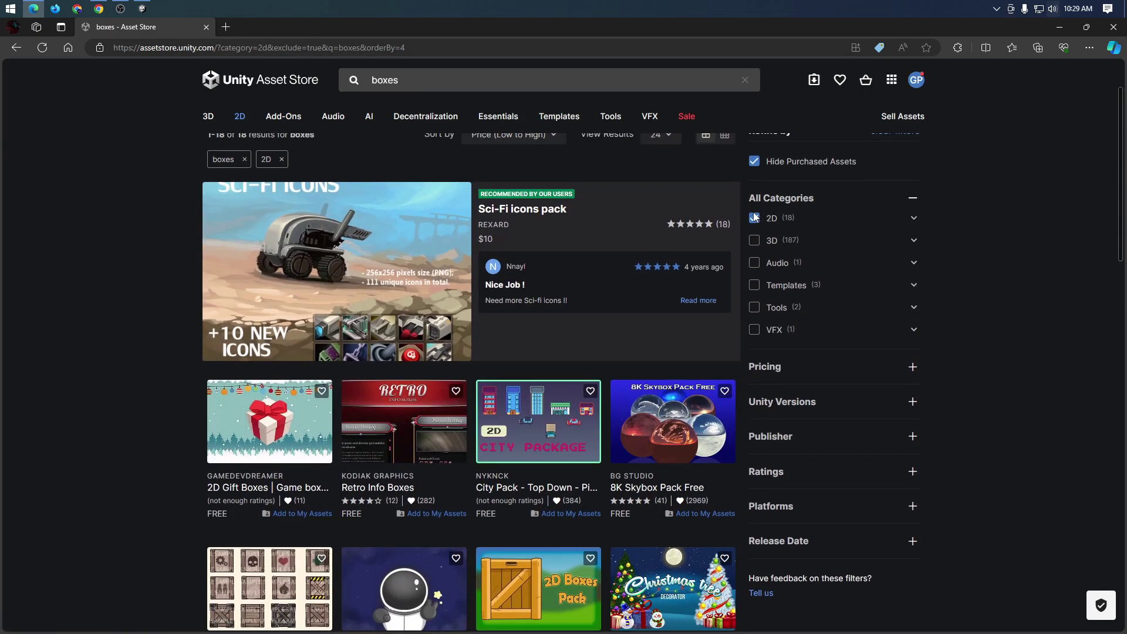
{"action": "left_click", "coordinate": [754, 160]}
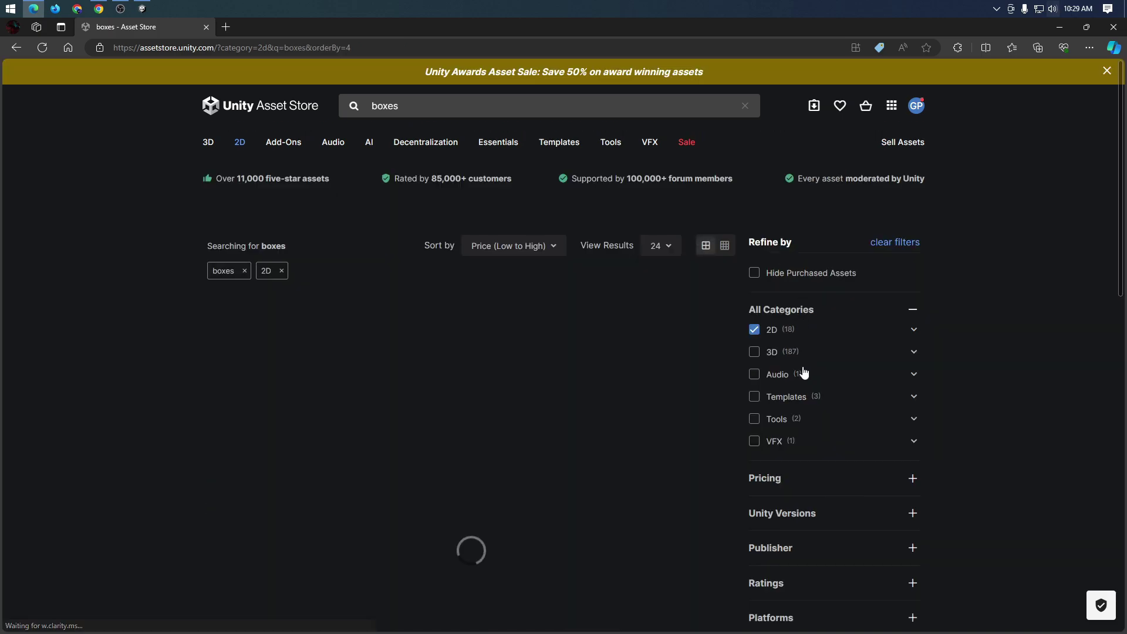
{"action": "scroll", "coordinate": [675, 450], "scroll_direction": "down", "scroll_amount": 1}
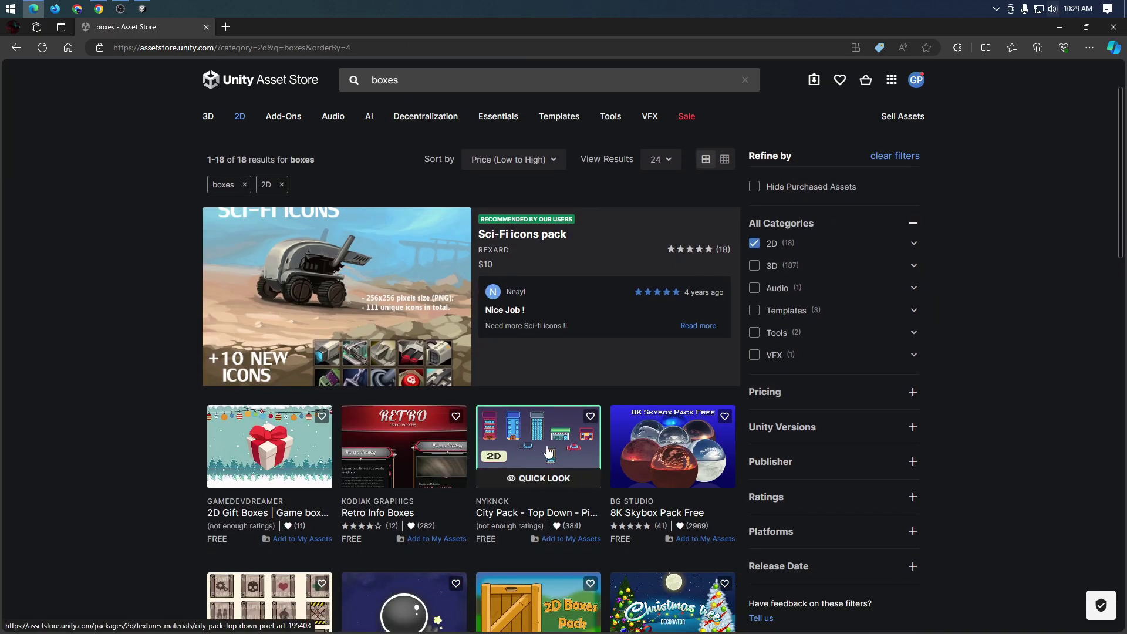
{"action": "left_click", "coordinate": [549, 480]}
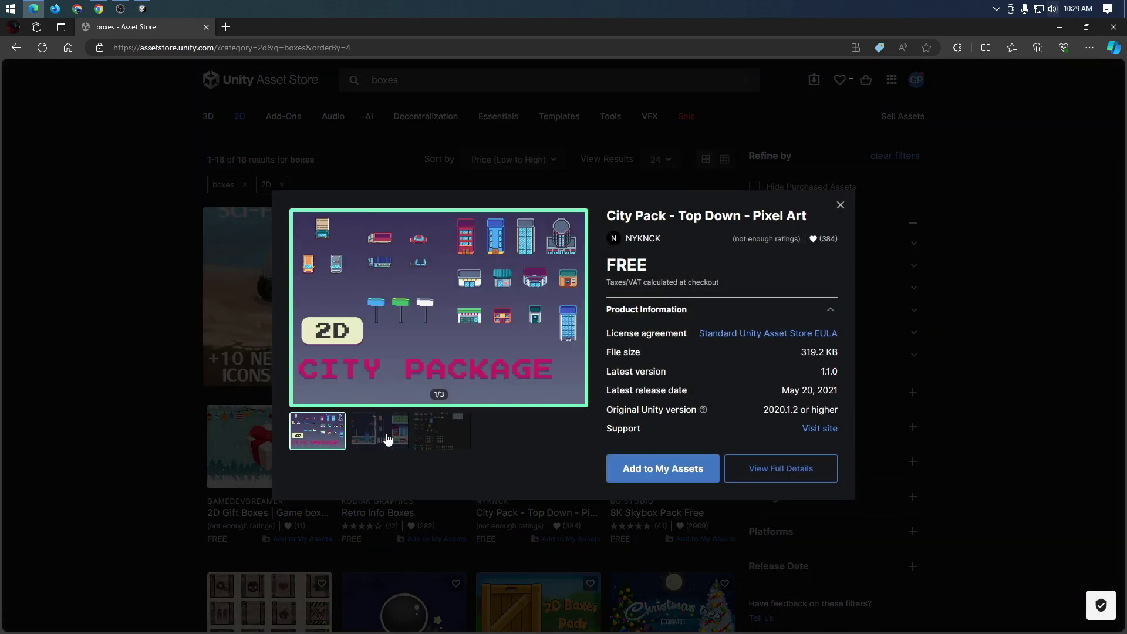
{"action": "left_click", "coordinate": [387, 441]}
{"action": "left_click", "coordinate": [440, 441]}
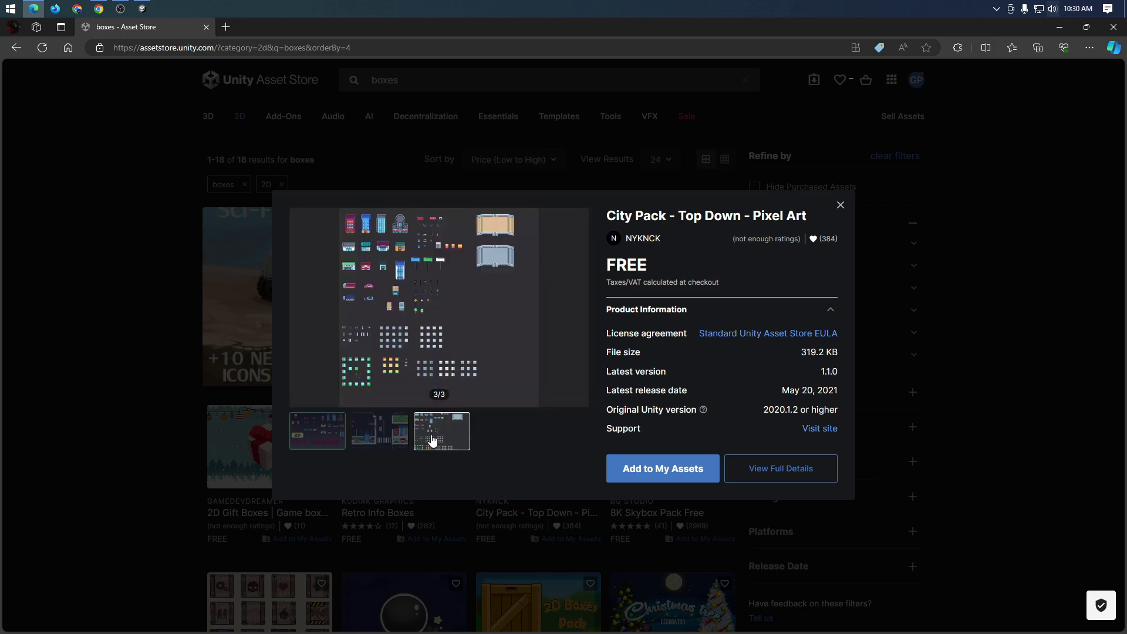
{"action": "left_click", "coordinate": [392, 442]}
{"action": "left_click", "coordinate": [330, 442]}
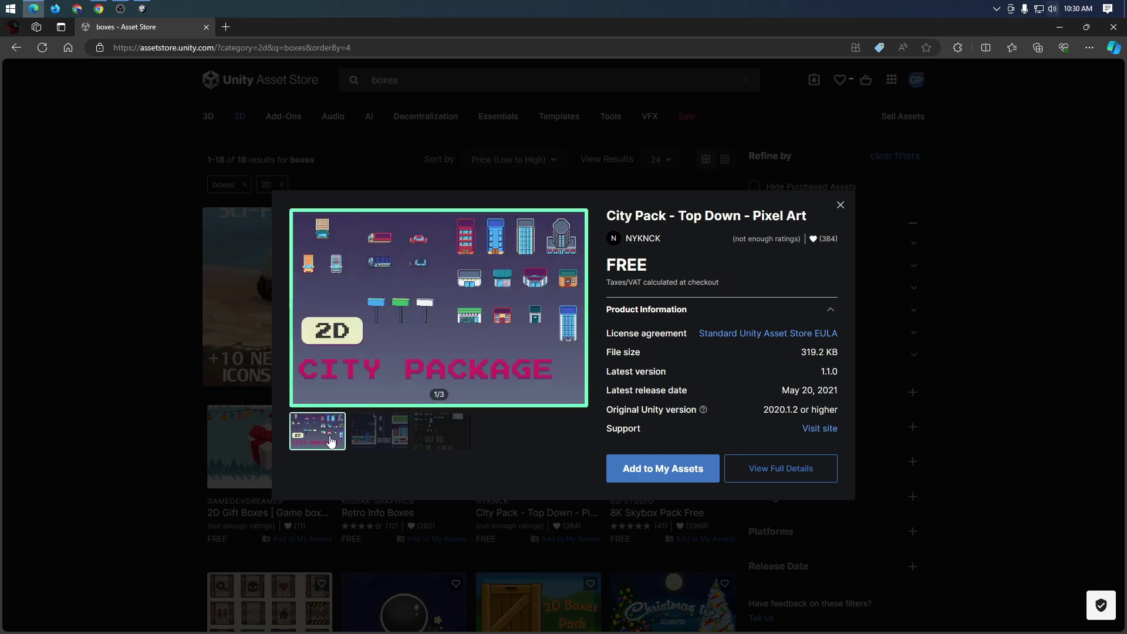
{"action": "left_click", "coordinate": [840, 205]}
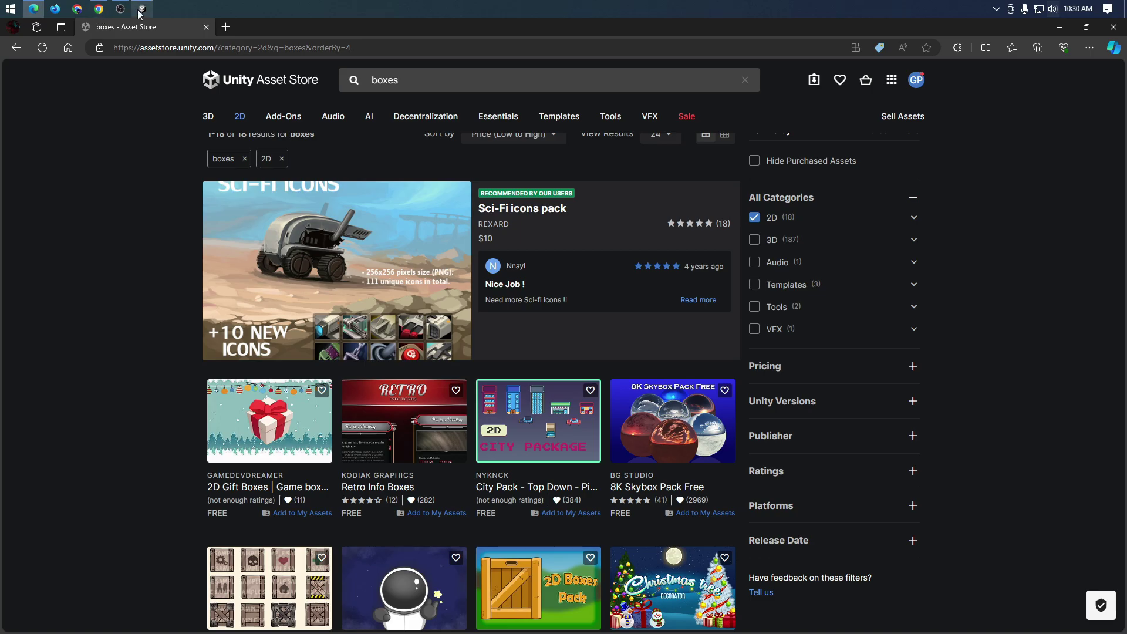
- Ask ChatGPT 'Is this like subwaysurfer game that we are making?'
{"action": "left_click", "coordinate": [99, 9]}
{"action": "scroll", "coordinate": [566, 498], "scroll_direction": "down", "scroll_amount": 7}
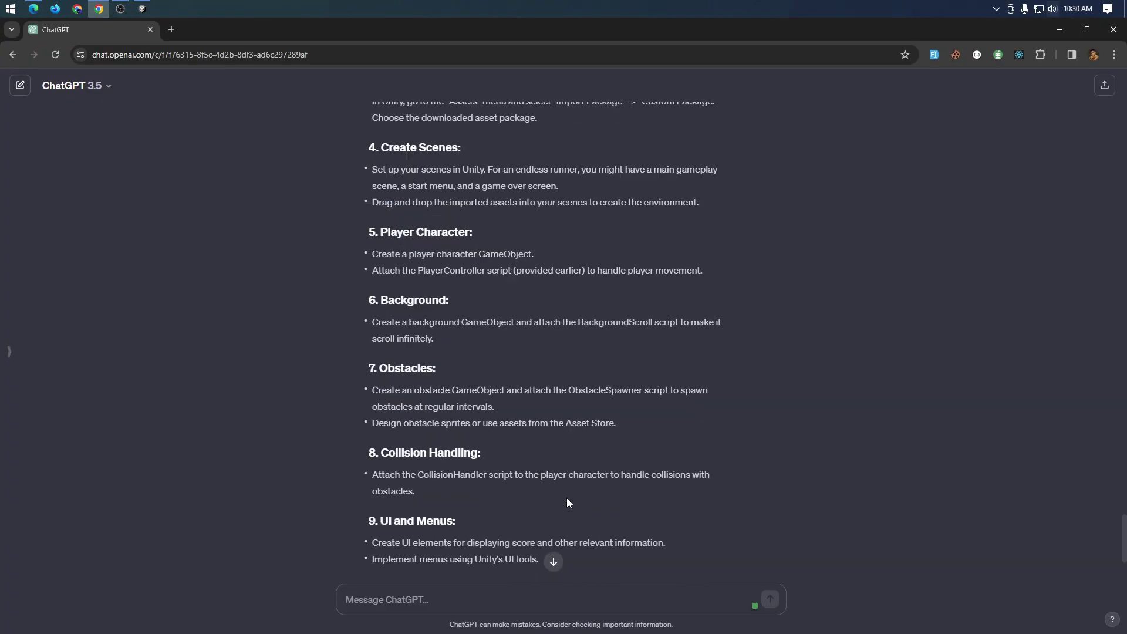
{"action": "scroll", "coordinate": [567, 499], "scroll_direction": "down", "scroll_amount": 4}
{"action": "type", "text": "I"}
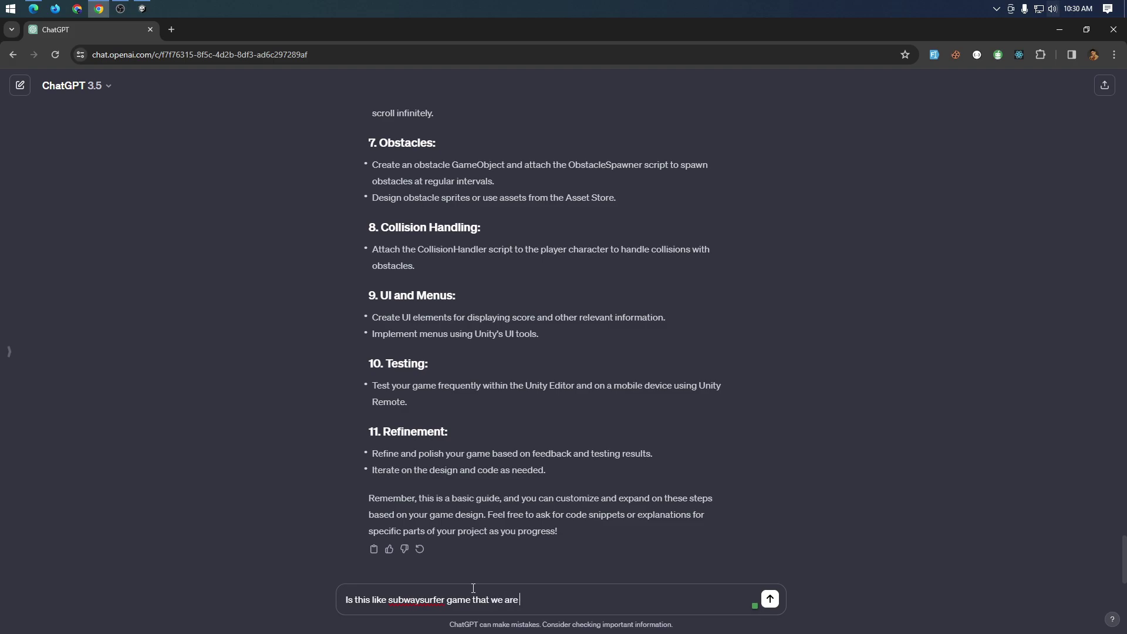
{"action": "type", "text": "making?"}
{"action": "key", "text": "Return"}
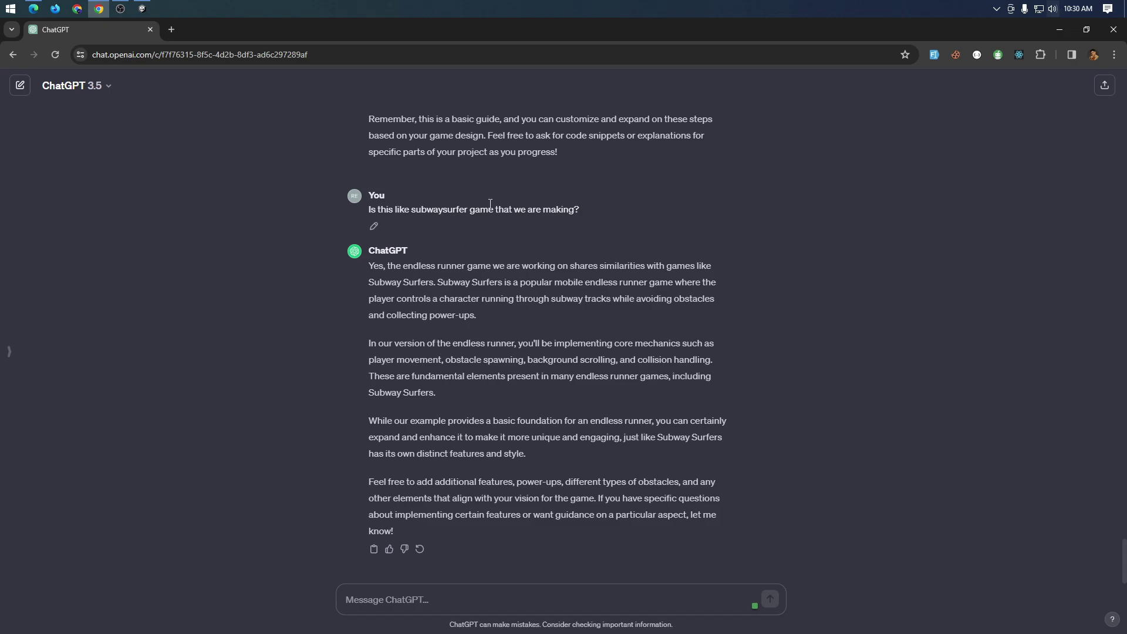
{"action": "left_click", "coordinate": [34, 9]}
{"action": "scroll", "coordinate": [419, 412], "scroll_direction": "down", "scroll_amount": 1}
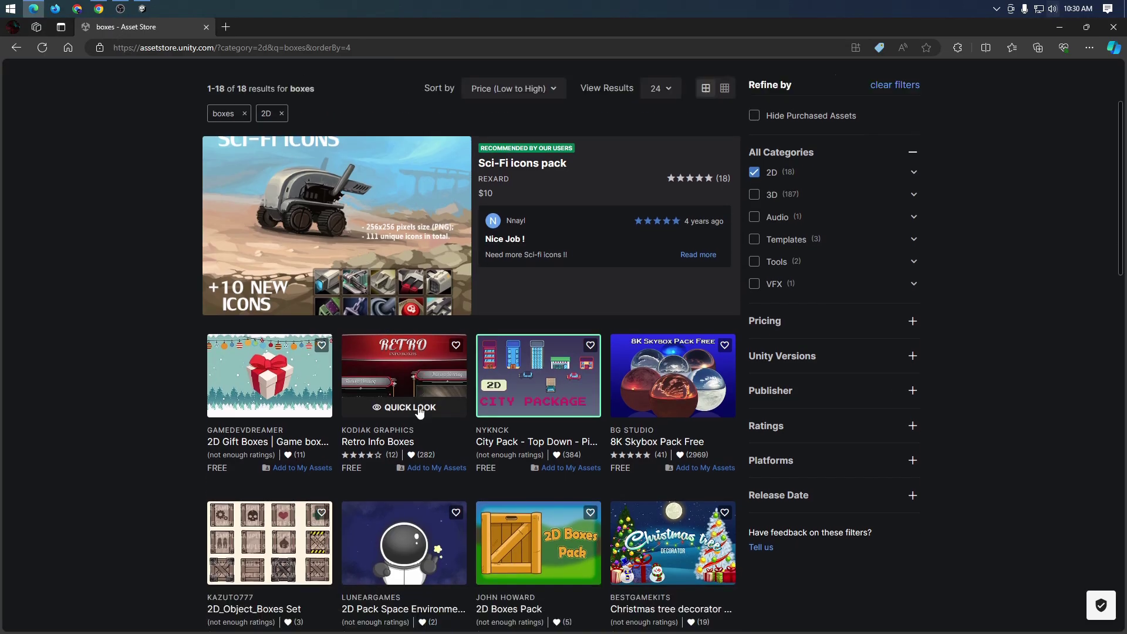
{"action": "scroll", "coordinate": [419, 413], "scroll_direction": "down", "scroll_amount": 3}
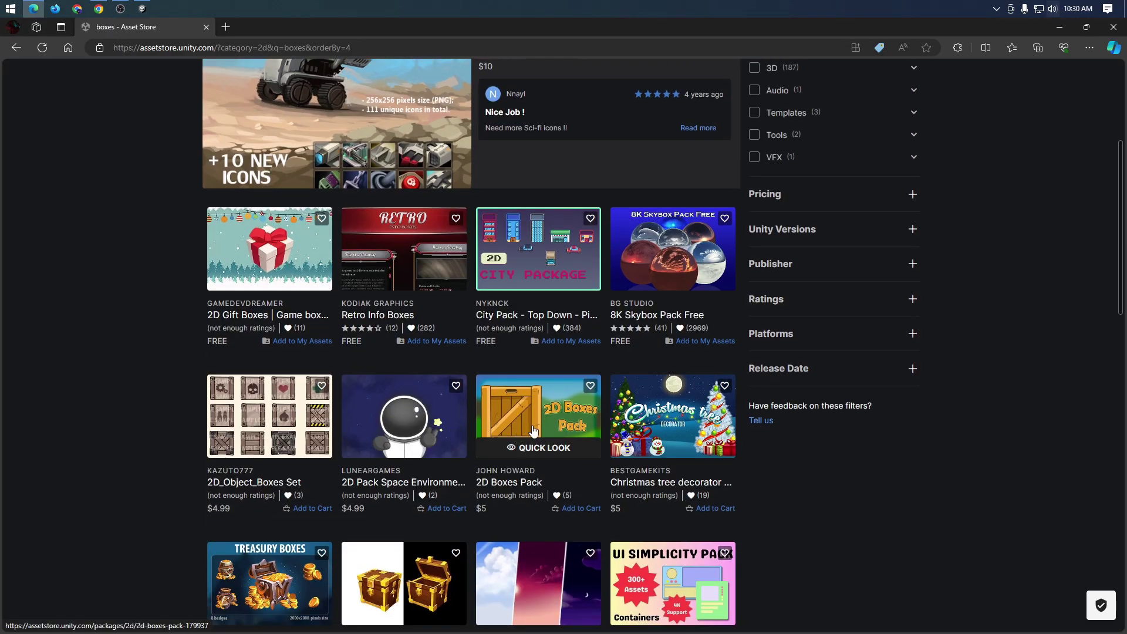
{"action": "scroll", "coordinate": [533, 432], "scroll_direction": "down", "scroll_amount": 2}
{"action": "scroll", "coordinate": [552, 528], "scroll_direction": "down", "scroll_amount": 6}
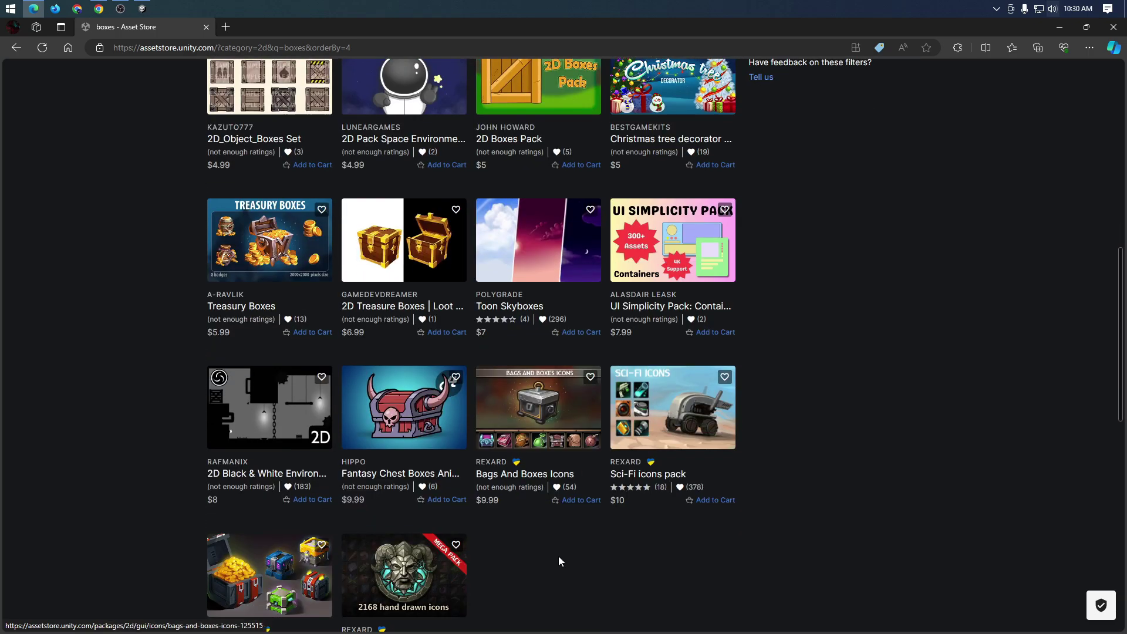
{"action": "scroll", "coordinate": [627, 559], "scroll_direction": "down", "scroll_amount": 2}
{"action": "scroll", "coordinate": [610, 541], "scroll_direction": "up", "scroll_amount": 5}
{"action": "scroll", "coordinate": [586, 522], "scroll_direction": "up", "scroll_amount": 10}
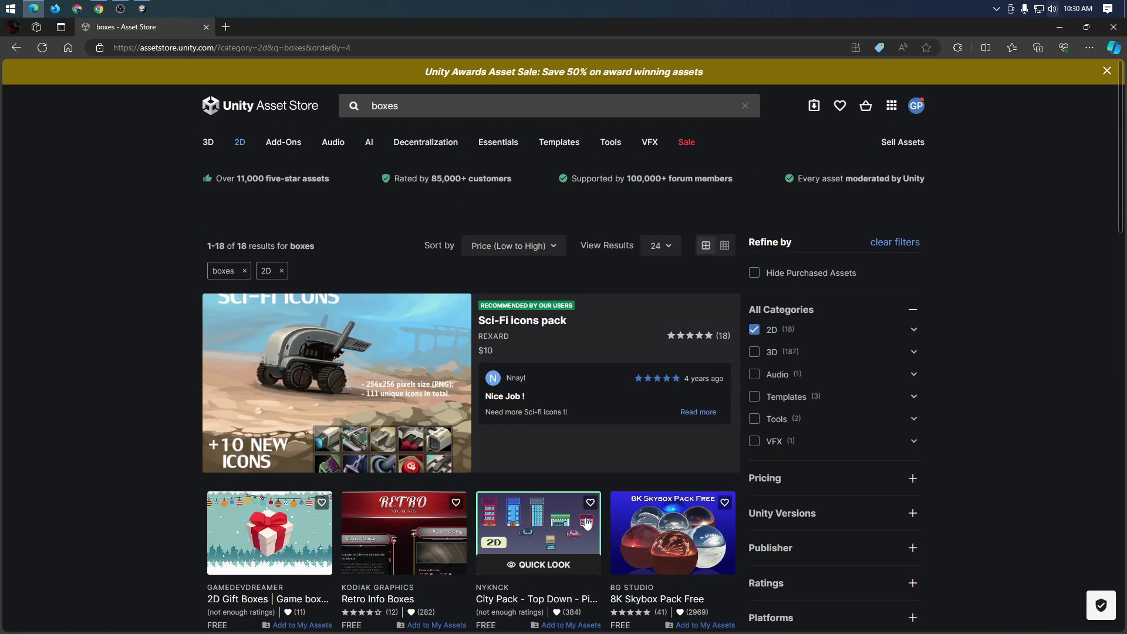
{"action": "scroll", "coordinate": [445, 392], "scroll_direction": "down", "scroll_amount": 4}
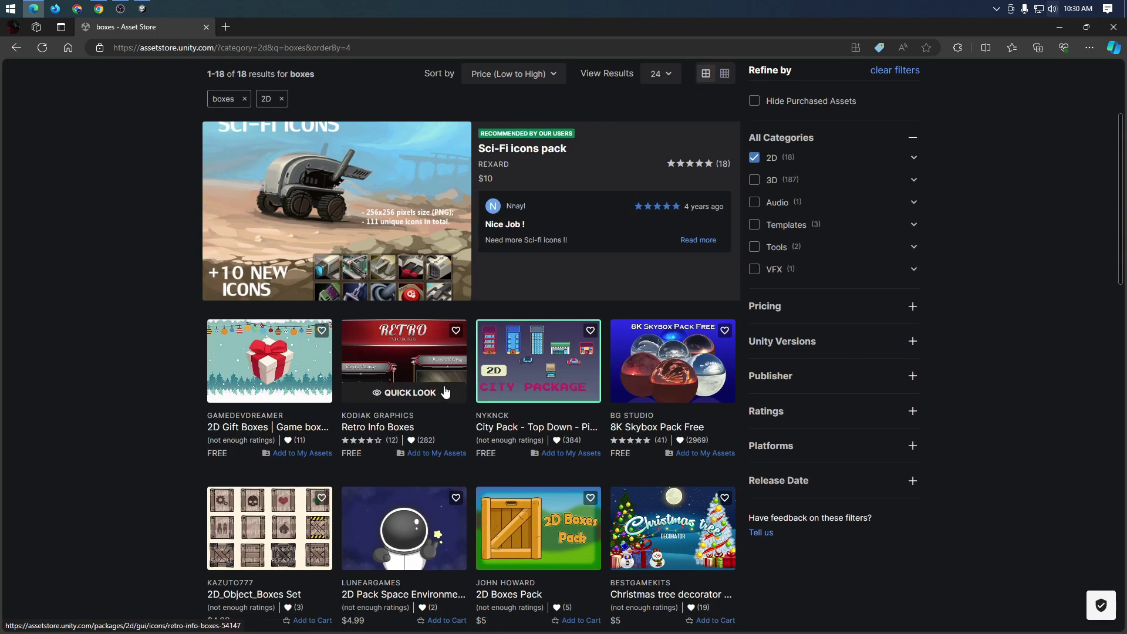
{"action": "left_click", "coordinate": [295, 372]}
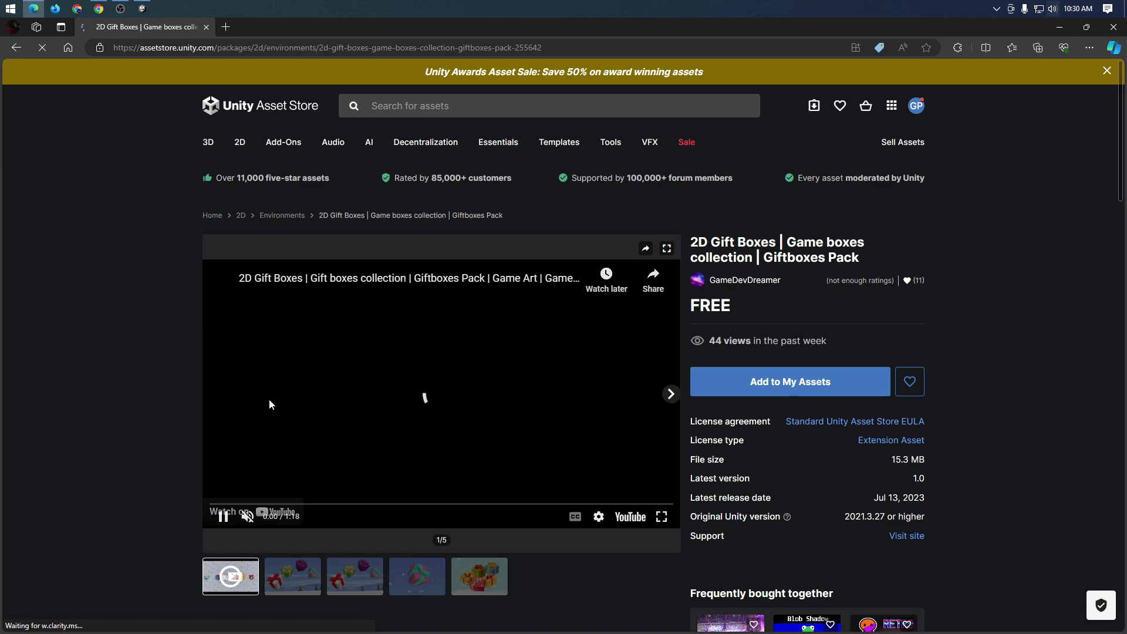
{"action": "left_click", "coordinate": [304, 580]}
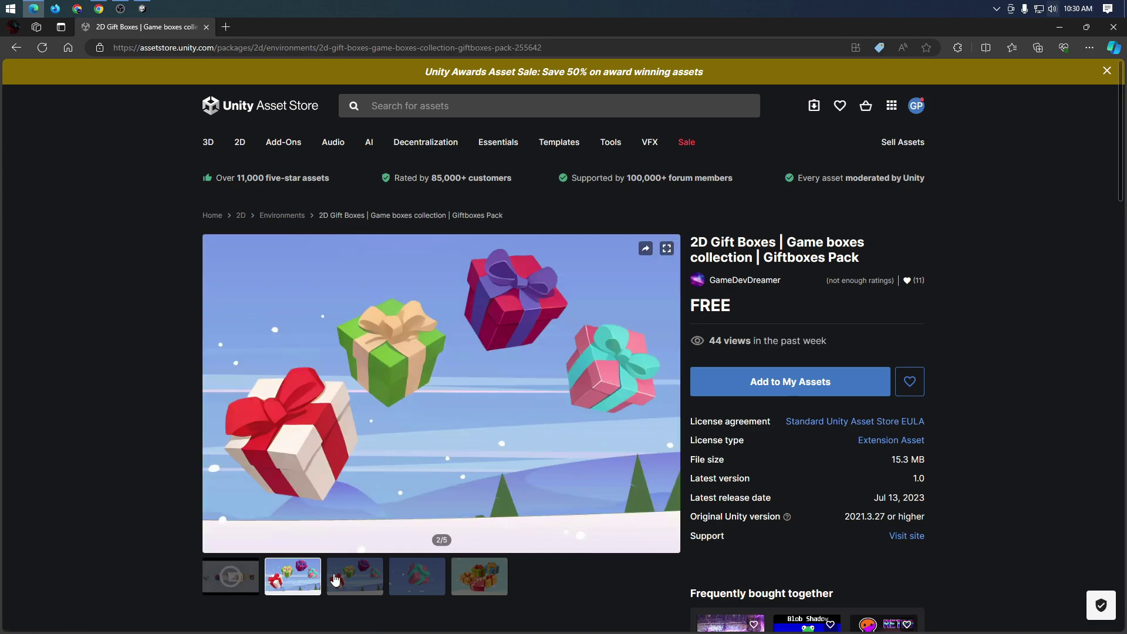
{"action": "left_click", "coordinate": [378, 582]}
{"action": "left_click", "coordinate": [320, 583]}
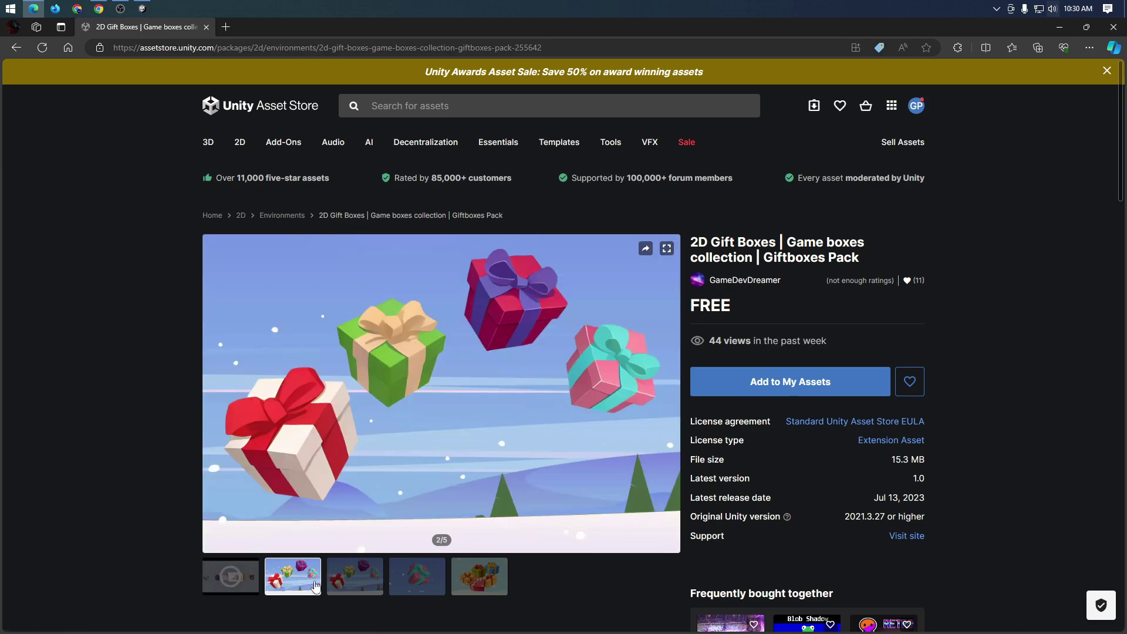
{"action": "left_click", "coordinate": [17, 49]}
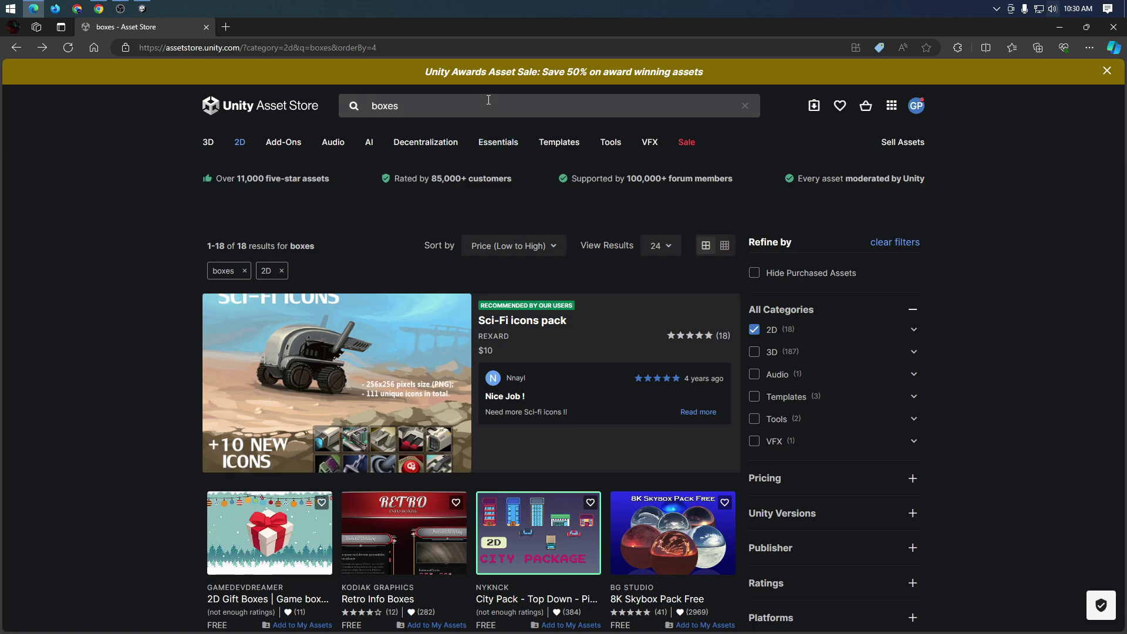
{"action": "left_click", "coordinate": [488, 101]}
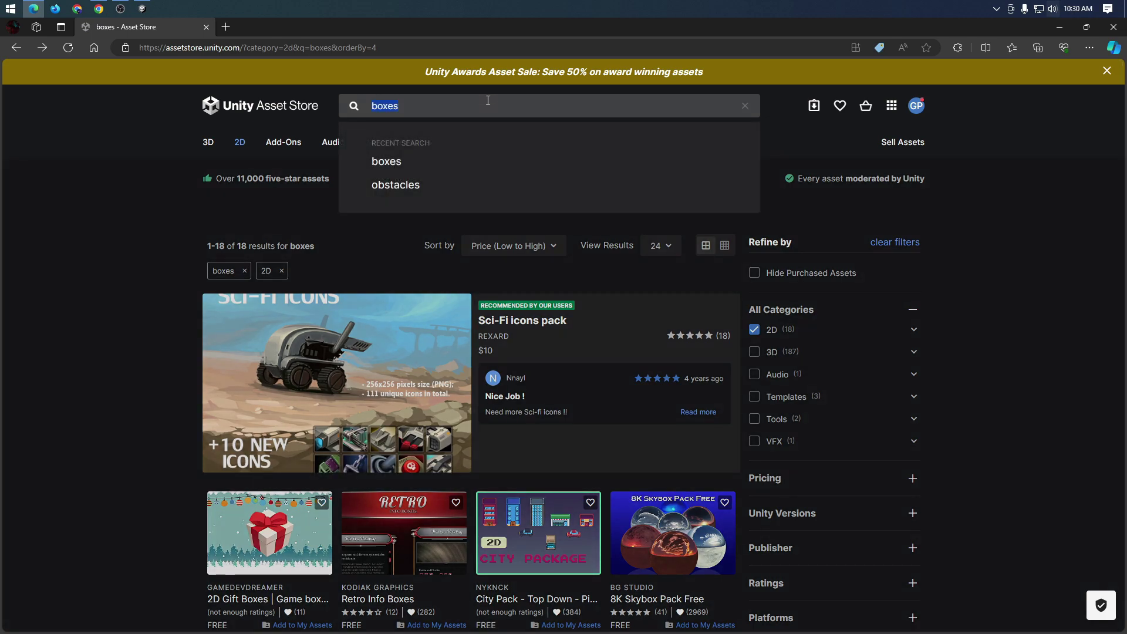
- Search the store for 'barriers' instead of 'woods' and filter the results to 2D
{"action": "type", "text": "woods"}
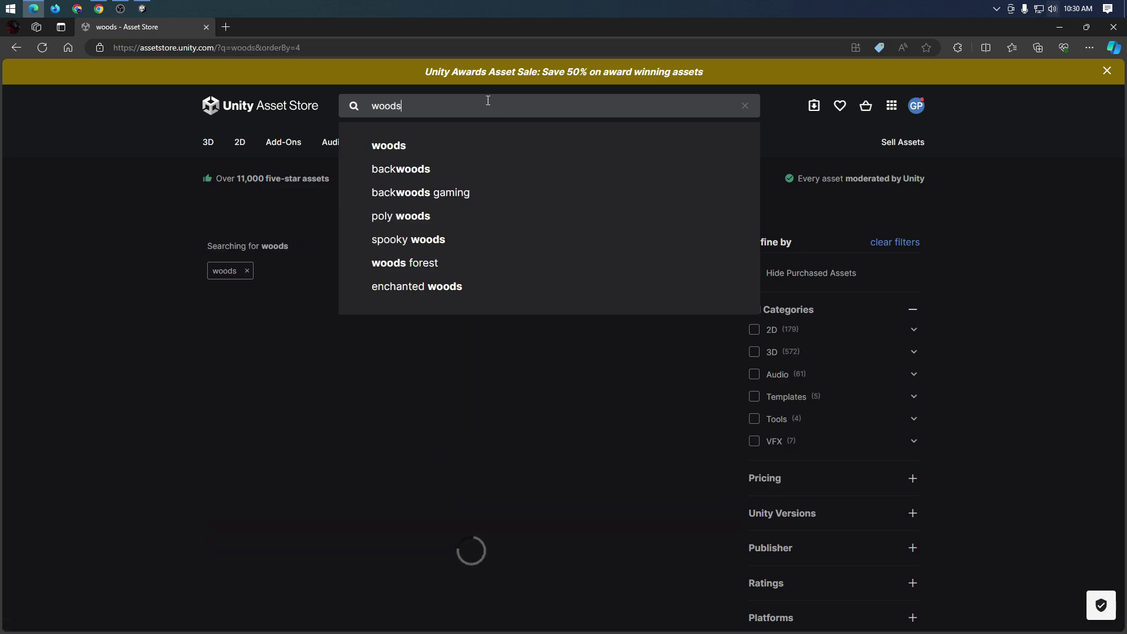
{"action": "key", "text": "ctrl+a"}
{"action": "type", "text": "barries"}
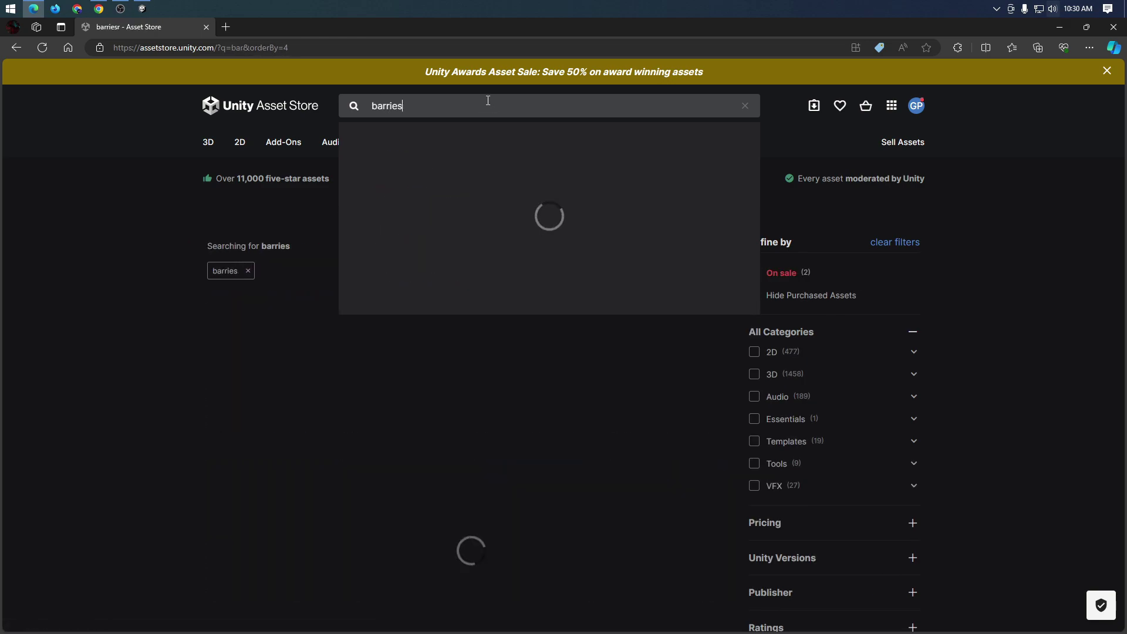
{"action": "key", "text": "BackSpace"}
{"action": "type", "text": "rs"}
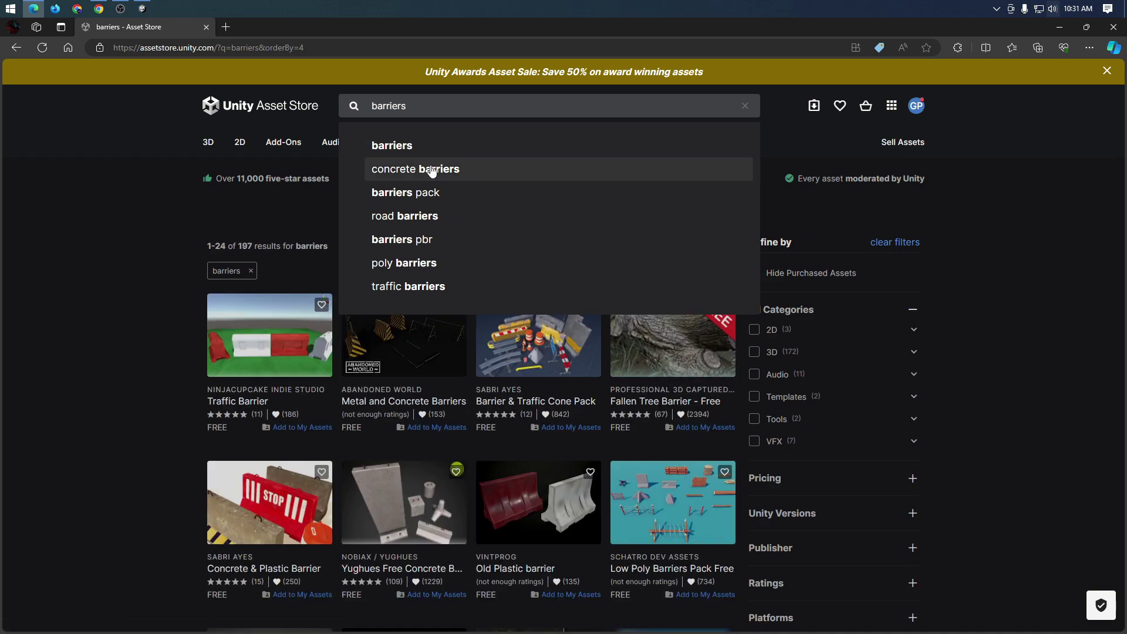
{"action": "left_click", "coordinate": [431, 157]}
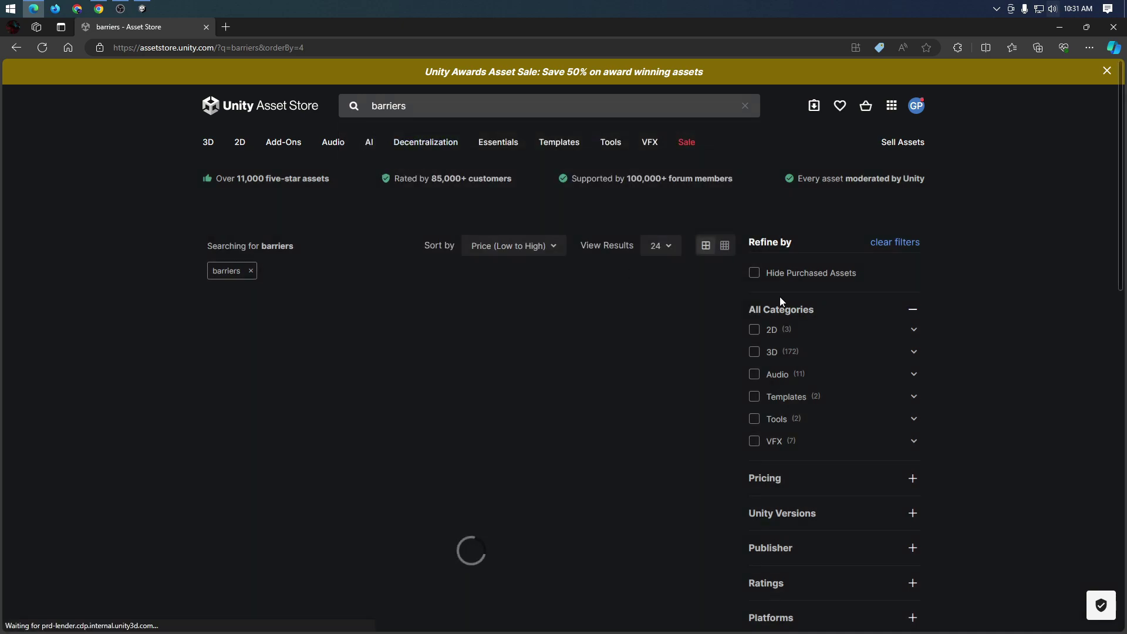
{"action": "left_click", "coordinate": [755, 330]}
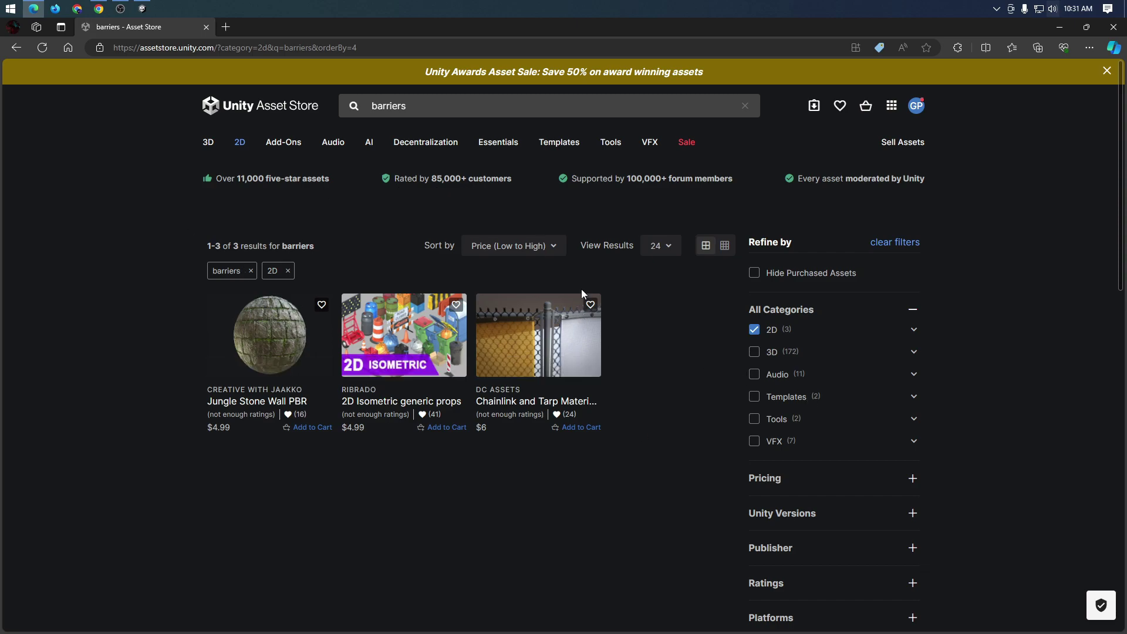
- Check the Sort by options unchanged, then replace the query with 'woods'
{"action": "left_click", "coordinate": [541, 251]}
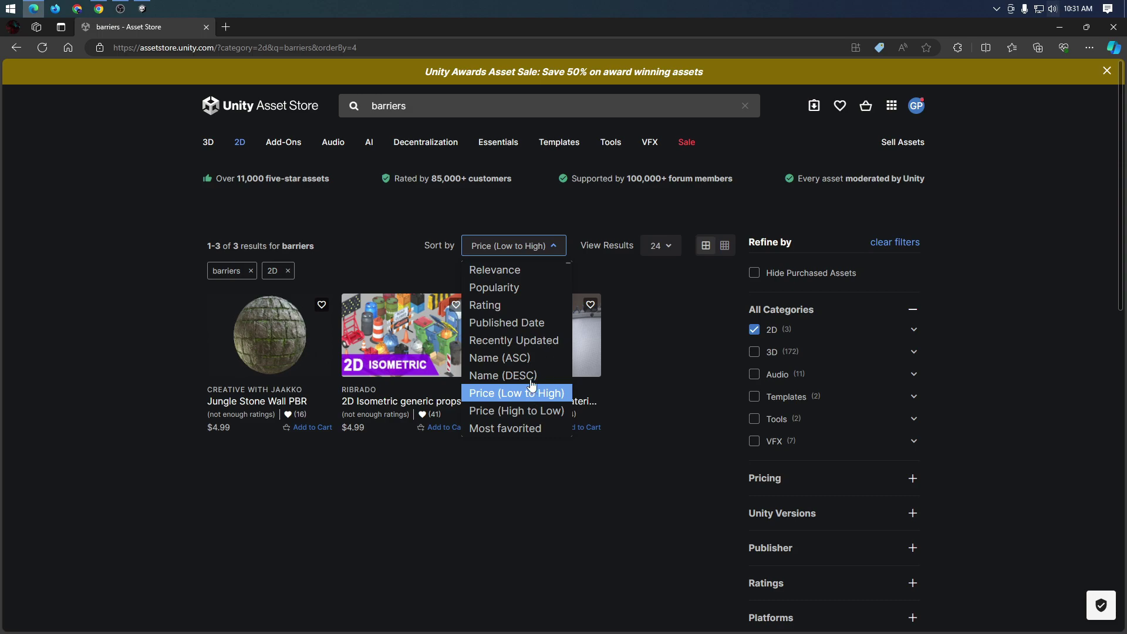
{"action": "left_click", "coordinate": [521, 244]}
{"action": "left_click", "coordinate": [522, 245]}
{"action": "left_click", "coordinate": [468, 108]}
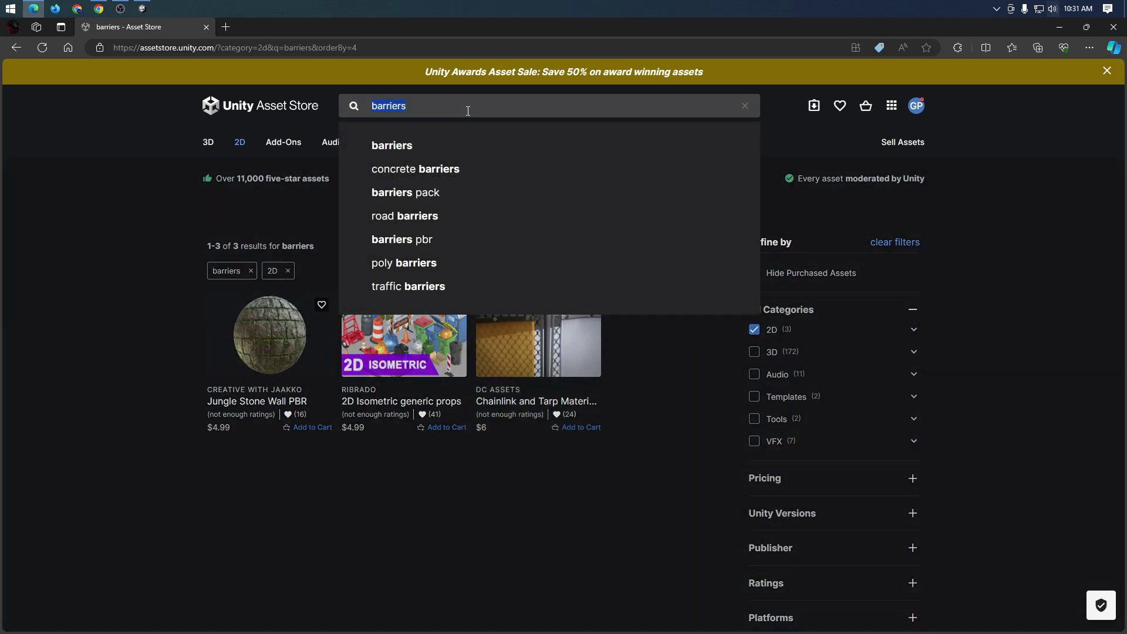
{"action": "type", "text": "woods"}
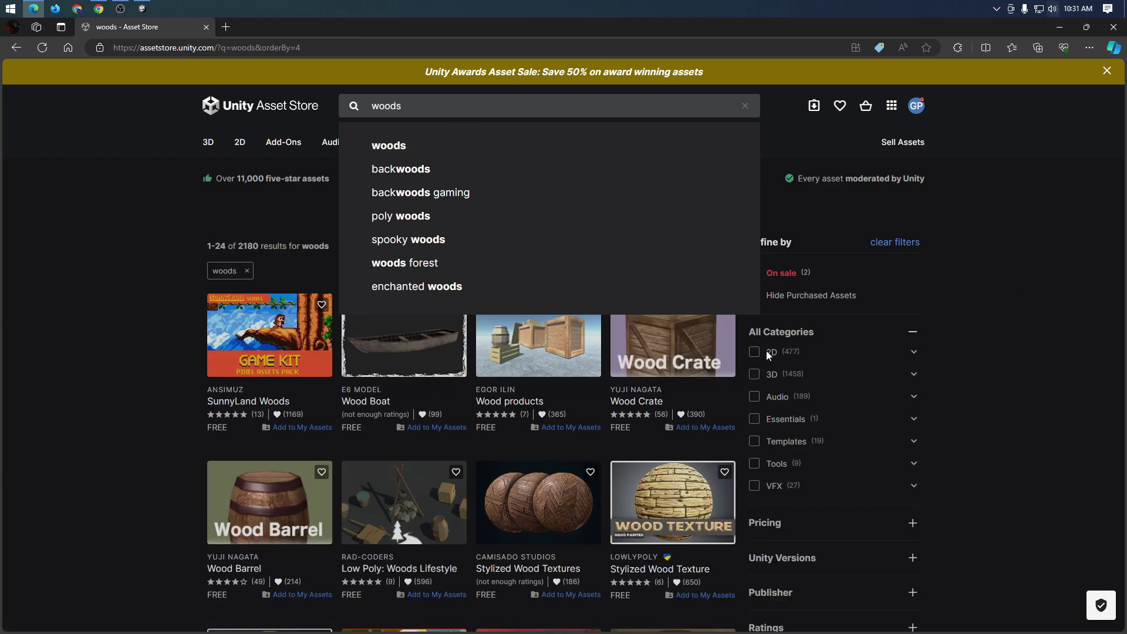
- Filter the woods results to 2D and scroll through the 477 assets
{"action": "left_click", "coordinate": [753, 353]}
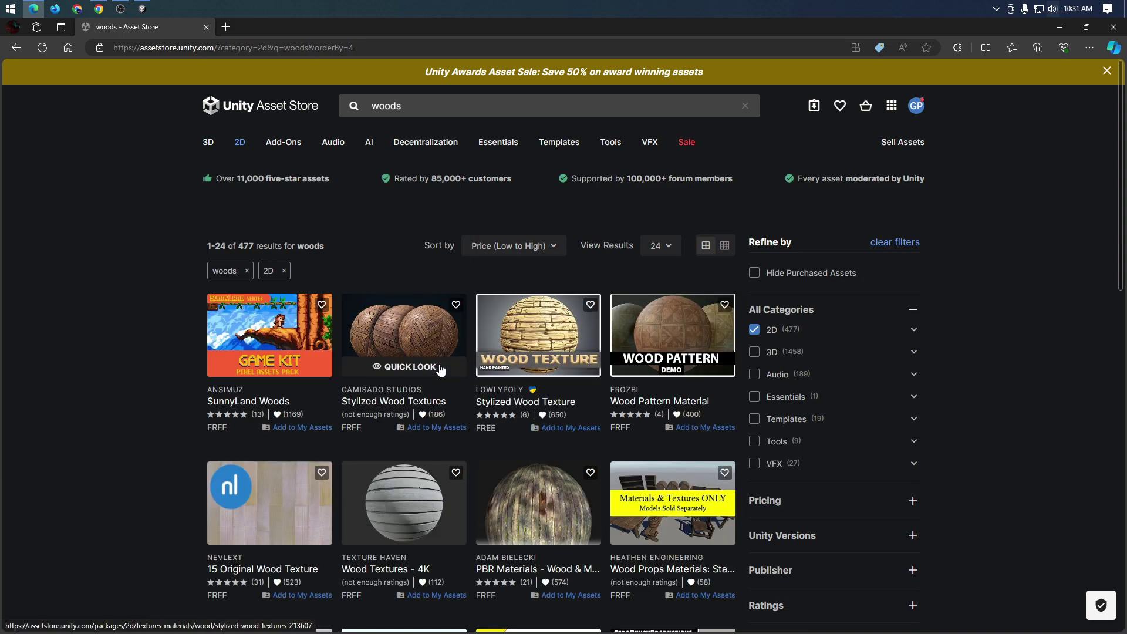
{"action": "scroll", "coordinate": [440, 369], "scroll_direction": "down", "scroll_amount": 2}
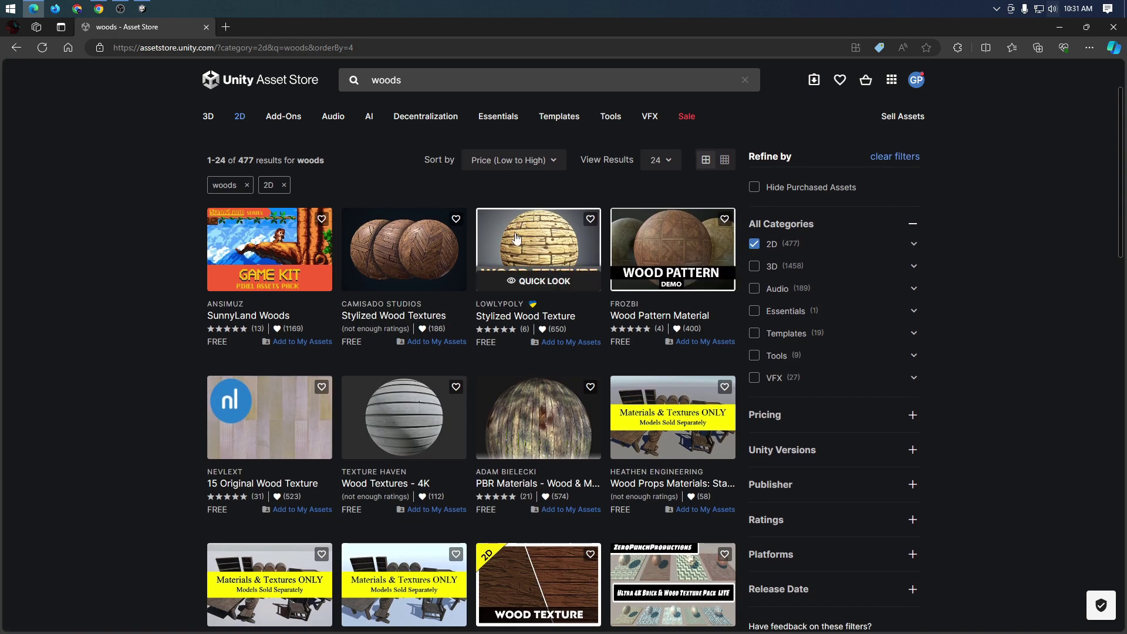
{"action": "scroll", "coordinate": [609, 381], "scroll_direction": "down", "scroll_amount": 3}
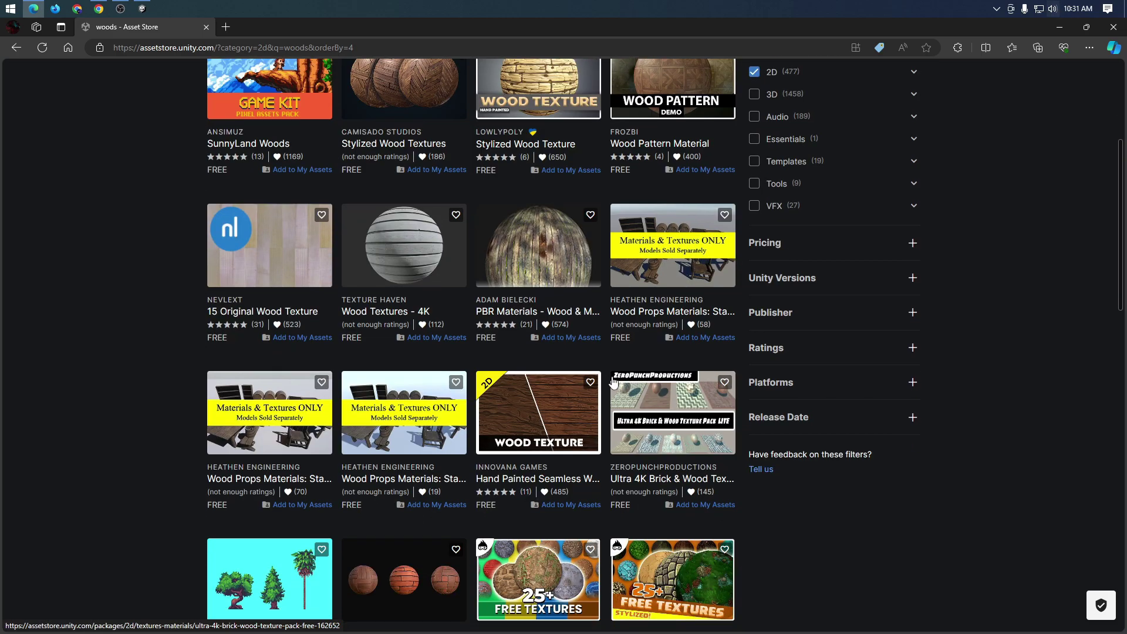
{"action": "scroll", "coordinate": [620, 417], "scroll_direction": "down", "scroll_amount": 2}
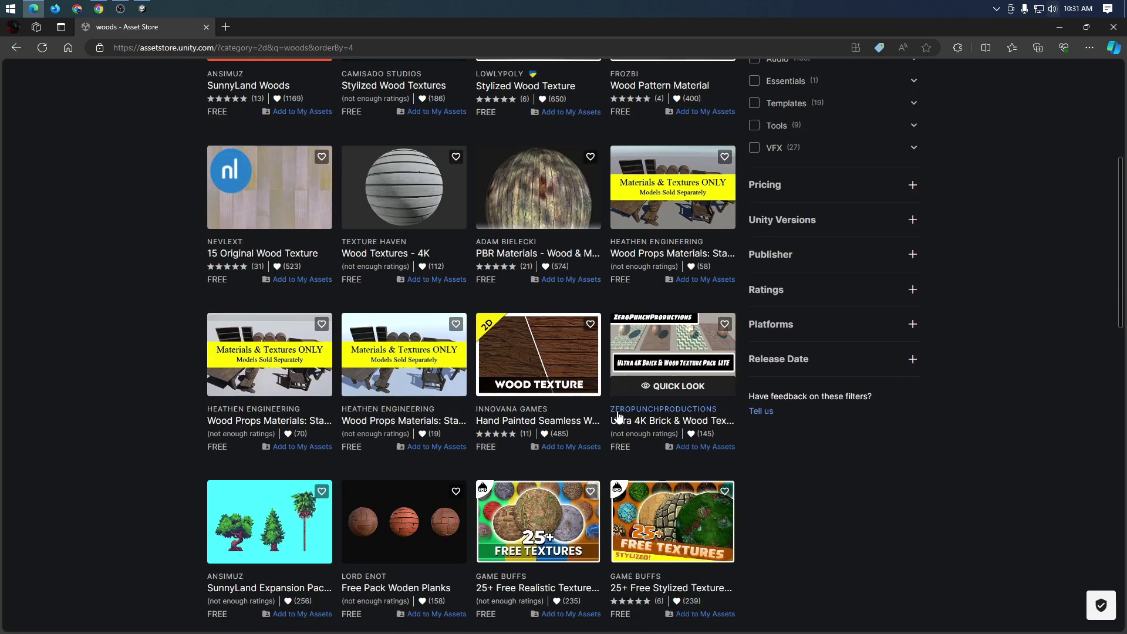
{"action": "scroll", "coordinate": [617, 416], "scroll_direction": "down", "scroll_amount": 9}
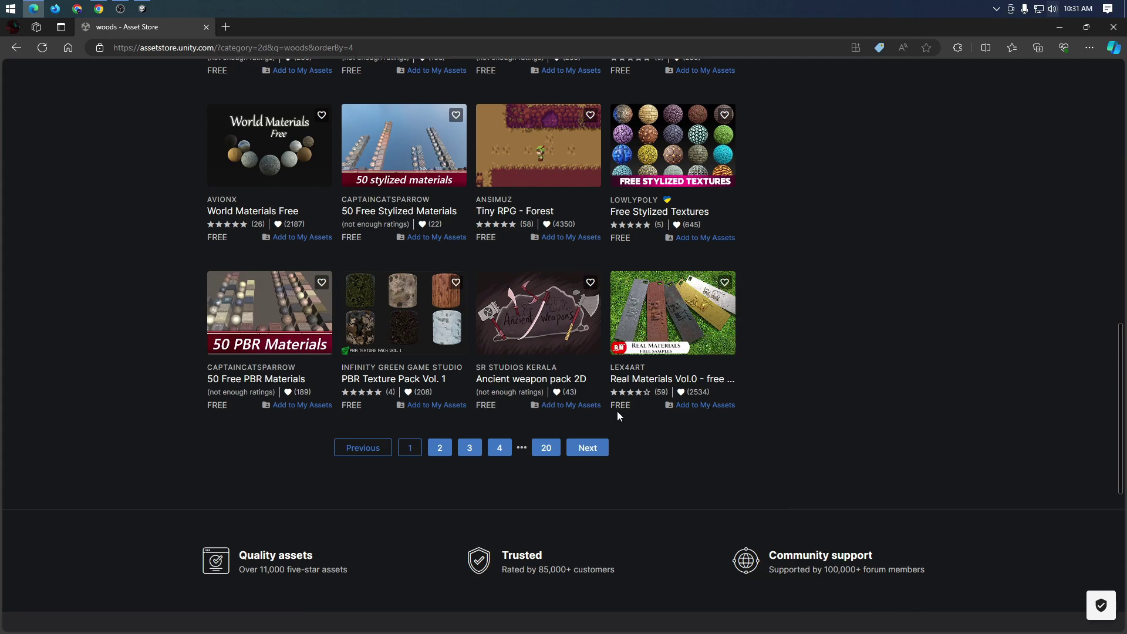
{"action": "scroll", "coordinate": [618, 411], "scroll_direction": "up", "scroll_amount": 15}
- Clear the 'woods' query from the search box
{"action": "left_click", "coordinate": [425, 87]}
{"action": "key", "text": "ctrl+a"}
{"action": "key", "text": "BackSpace"}
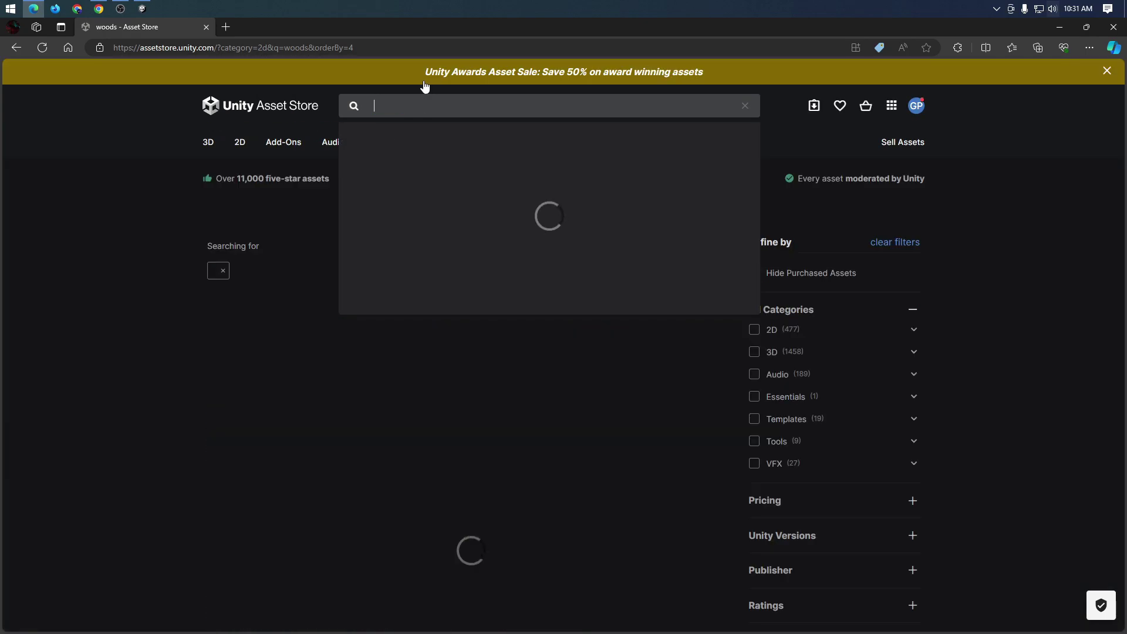
- Search the store for 'walls' and filter the results to 2D assets
{"action": "type", "text": "g"}
{"action": "key", "text": "BackSpace"}
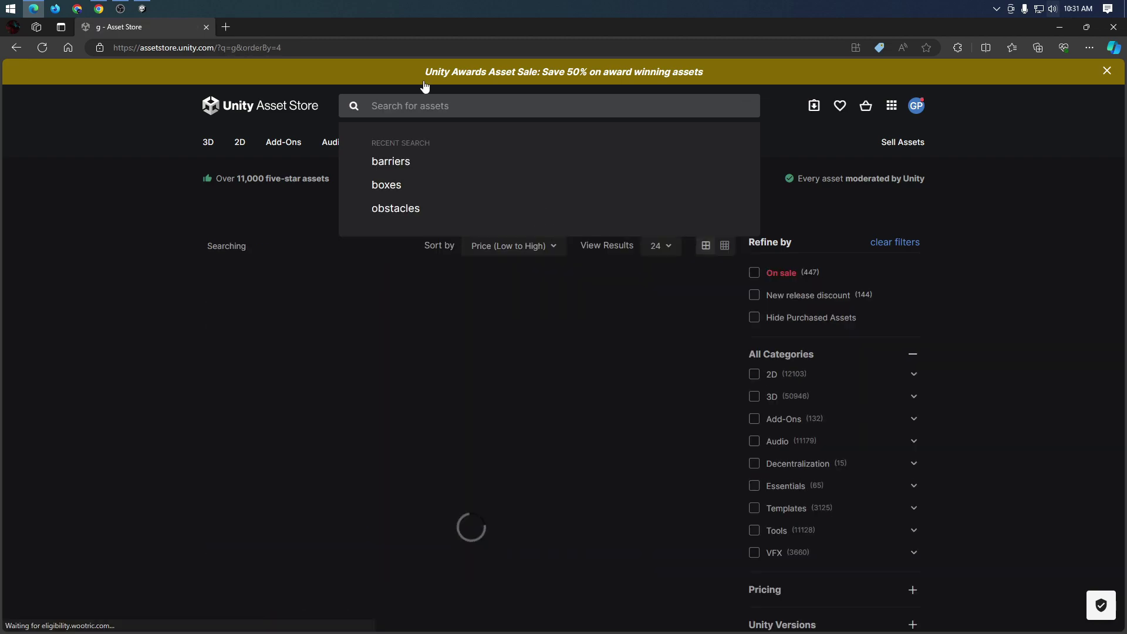
{"action": "type", "text": "walls"}
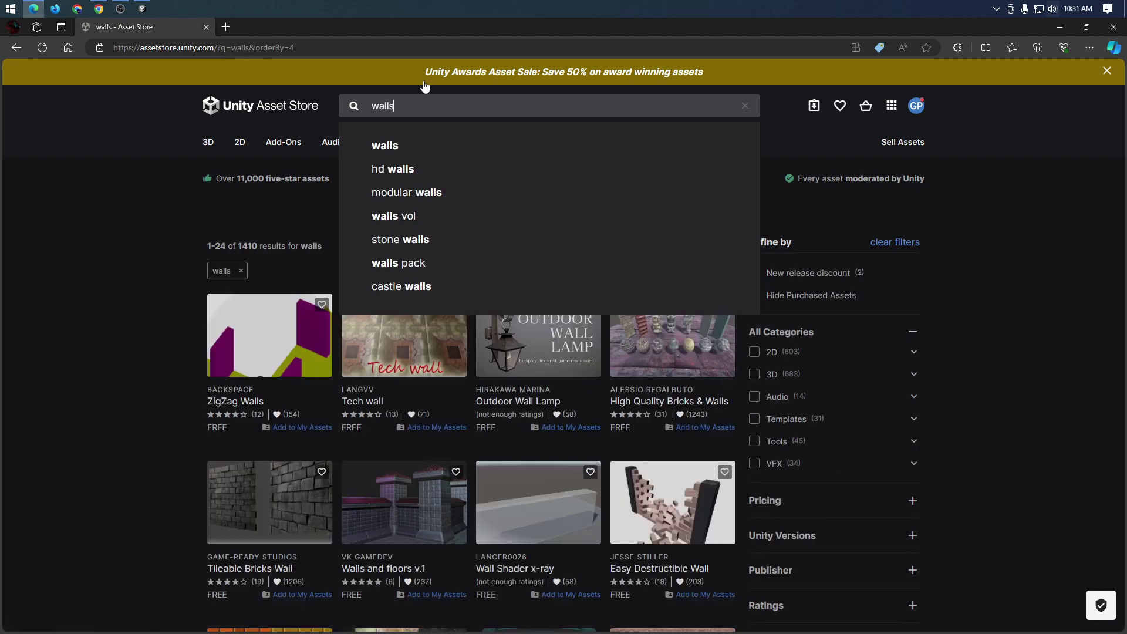
{"action": "left_click", "coordinate": [758, 353]}
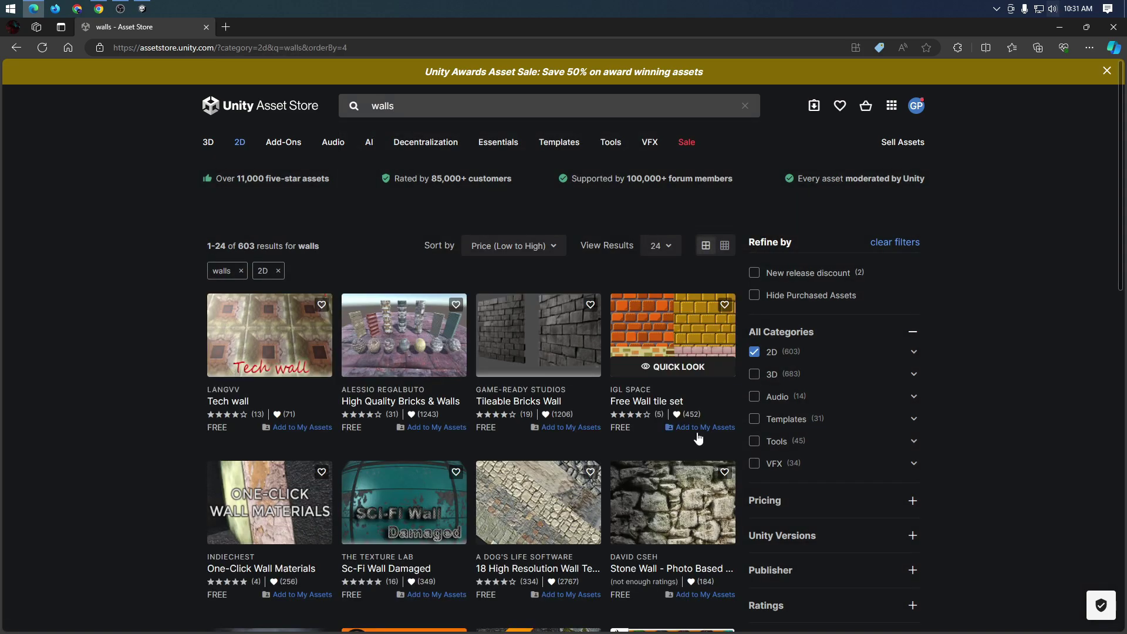
{"action": "scroll", "coordinate": [694, 434], "scroll_direction": "down", "scroll_amount": 2}
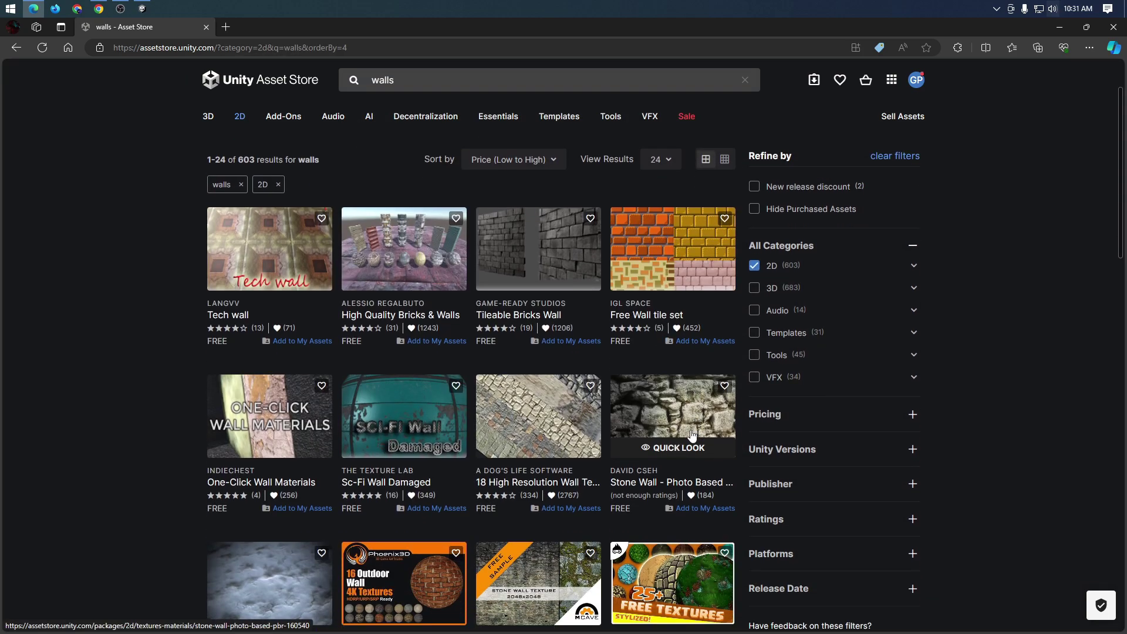
{"action": "scroll", "coordinate": [691, 434], "scroll_direction": "down", "scroll_amount": 2}
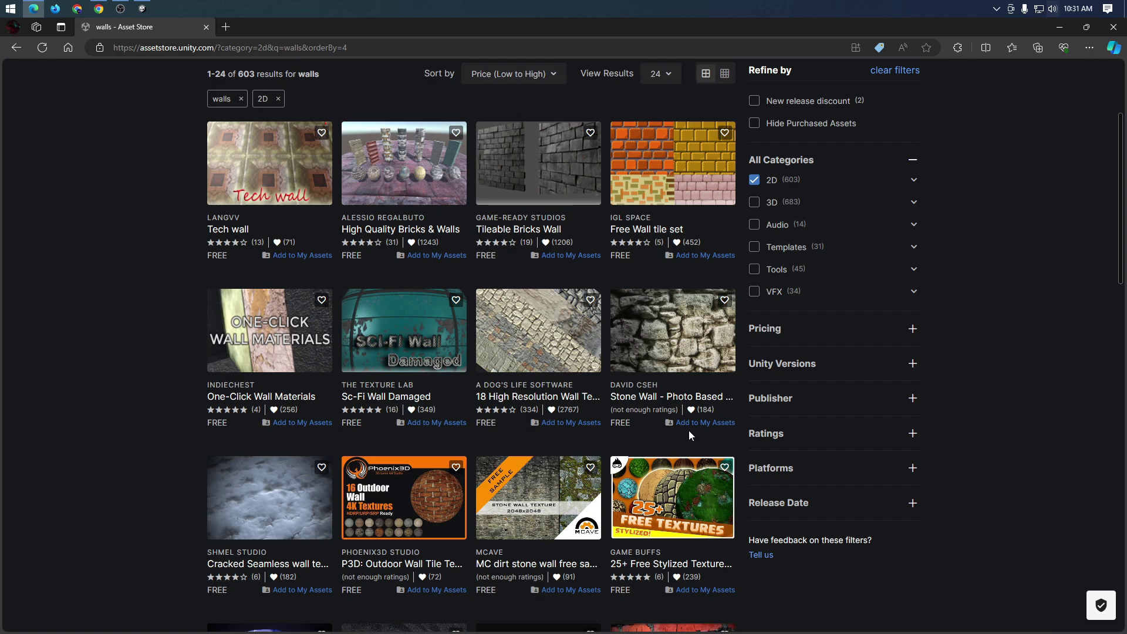
{"action": "scroll", "coordinate": [689, 435], "scroll_direction": "down", "scroll_amount": 2}
{"action": "scroll", "coordinate": [715, 447], "scroll_direction": "down", "scroll_amount": 4}
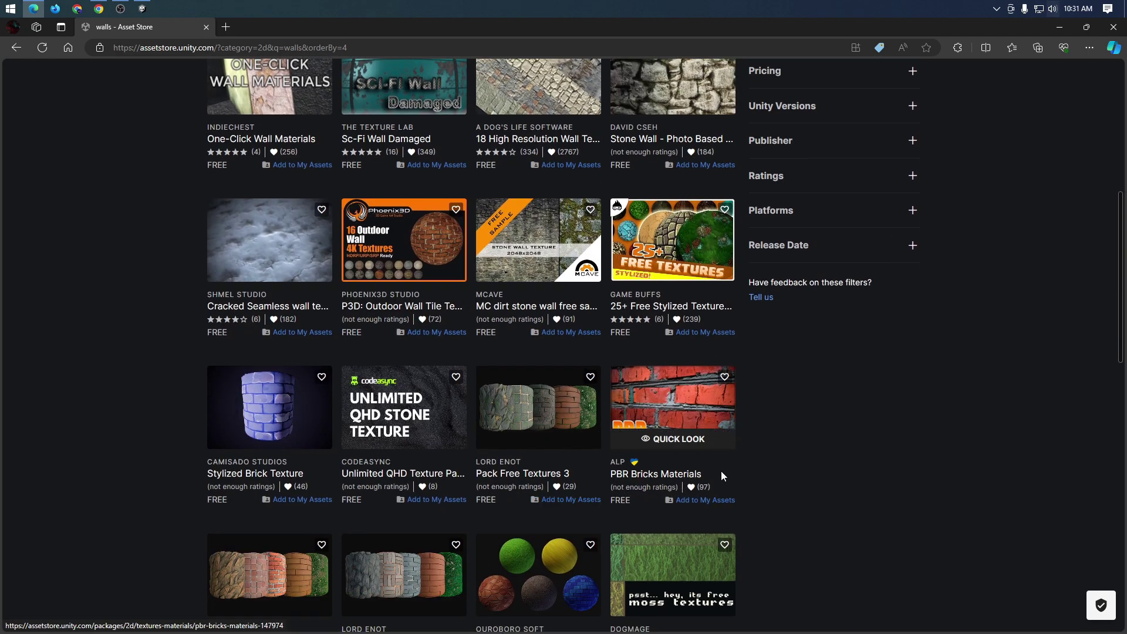
{"action": "scroll", "coordinate": [721, 470], "scroll_direction": "down", "scroll_amount": 4}
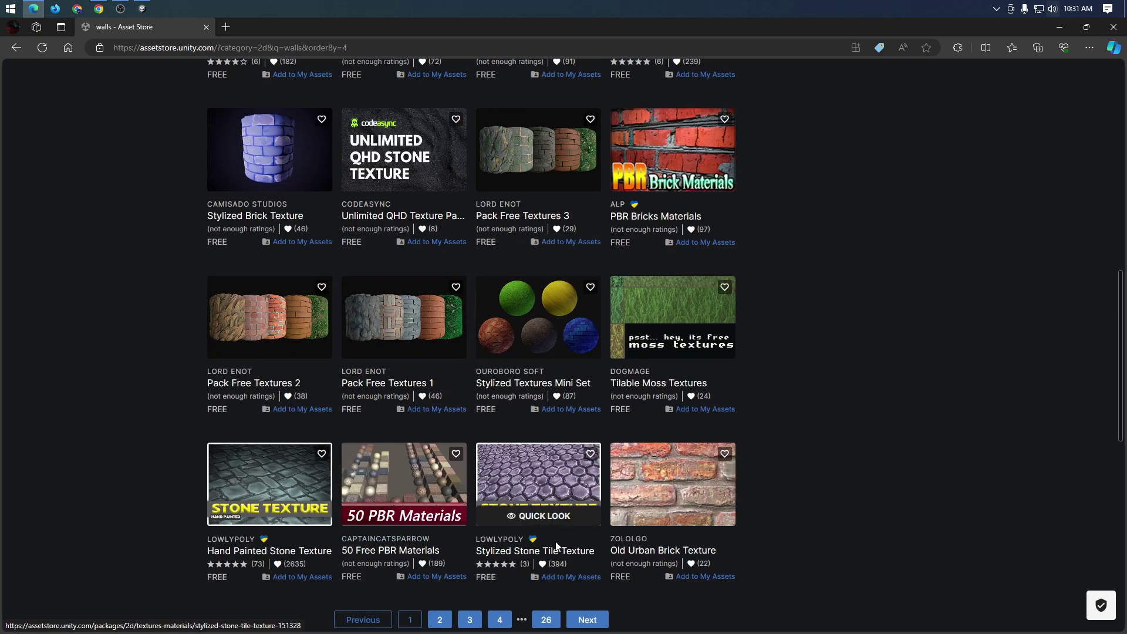
{"action": "scroll", "coordinate": [565, 543], "scroll_direction": "down", "scroll_amount": 8}
{"action": "scroll", "coordinate": [565, 543], "scroll_direction": "up", "scroll_amount": 18}
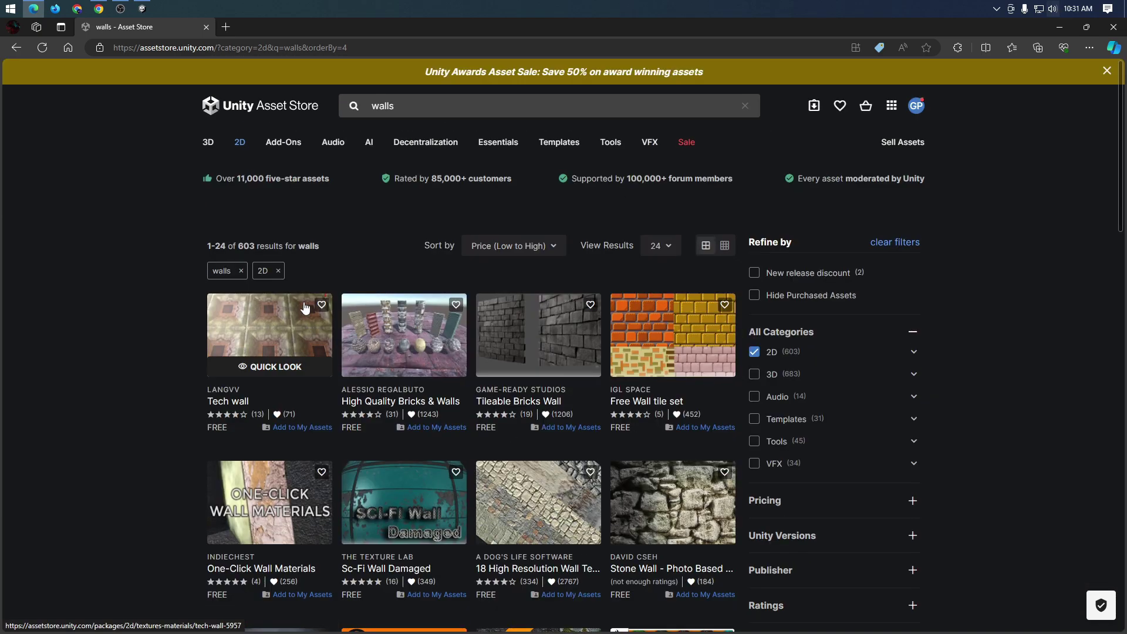
- Preview the Tech wall pack's images in Quick Look, then close the preview
{"action": "left_click", "coordinate": [279, 366]}
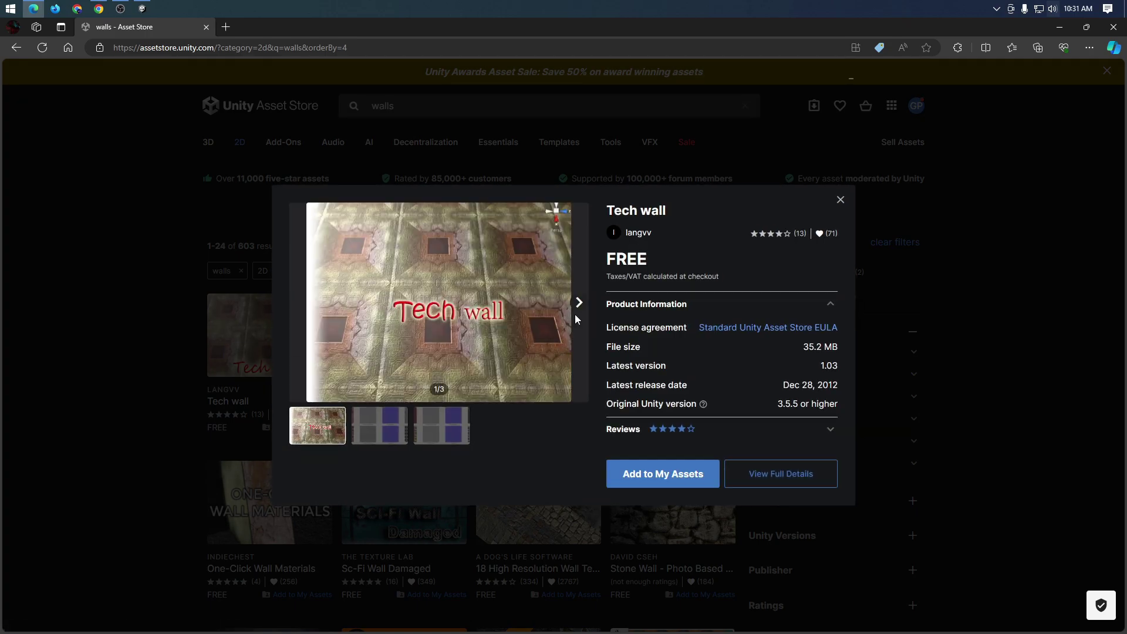
{"action": "left_click", "coordinate": [580, 302]}
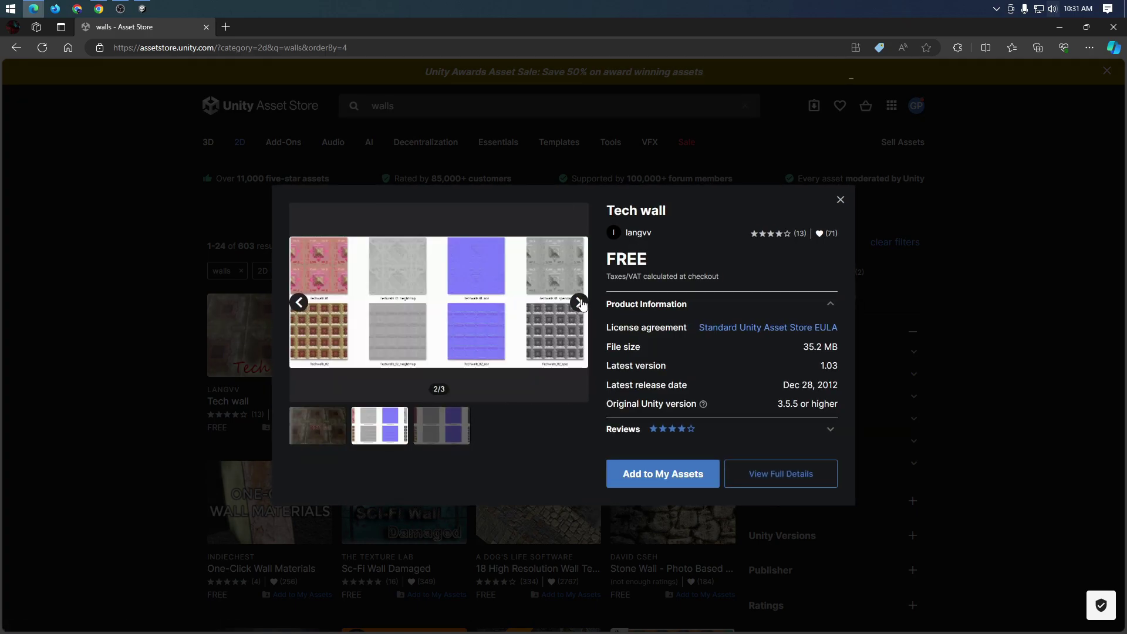
{"action": "left_click", "coordinate": [841, 200]}
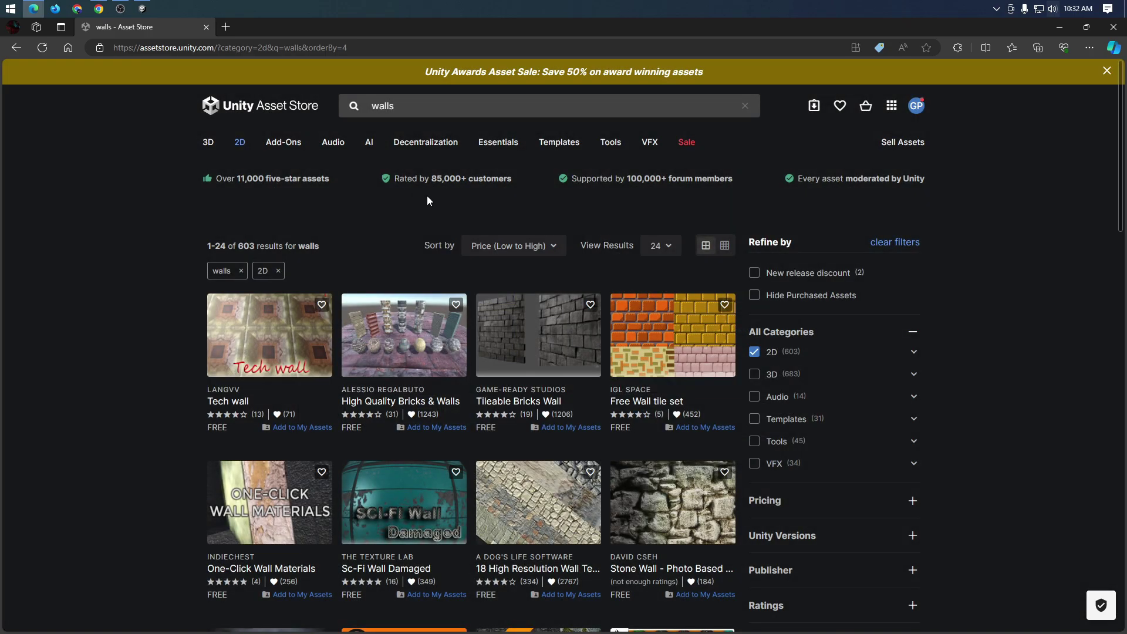
{"action": "left_click", "coordinate": [450, 105]}
- Replace the search with 'trees' and filter the results to 2D assets
{"action": "key", "text": "ctrl+a"}
{"action": "type", "text": "tree"}
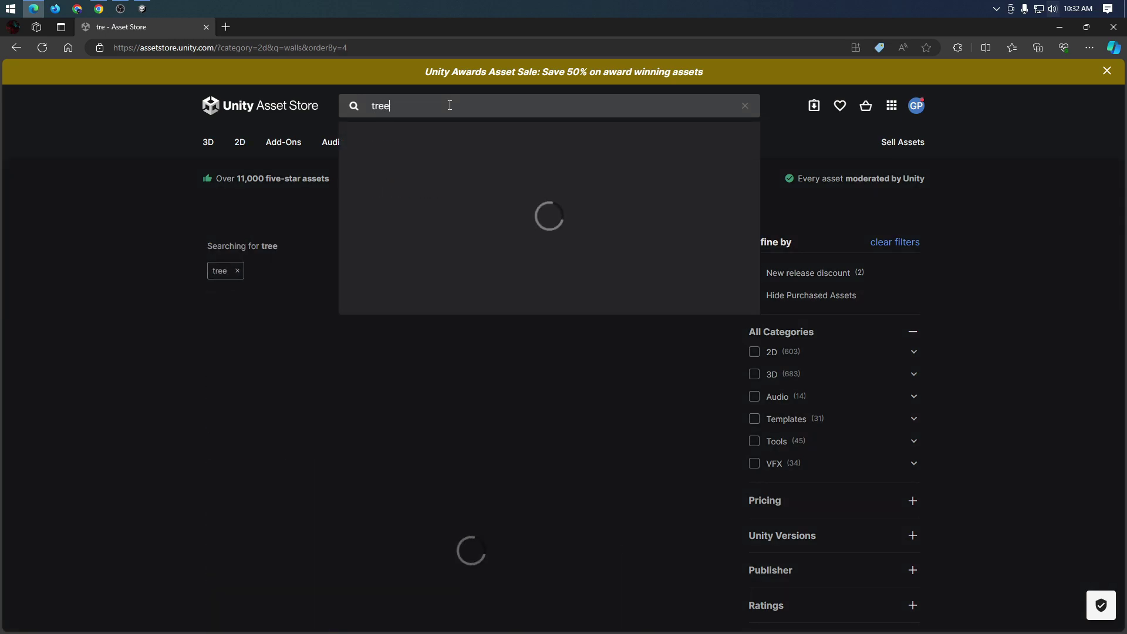
{"action": "type", "text": "s"}
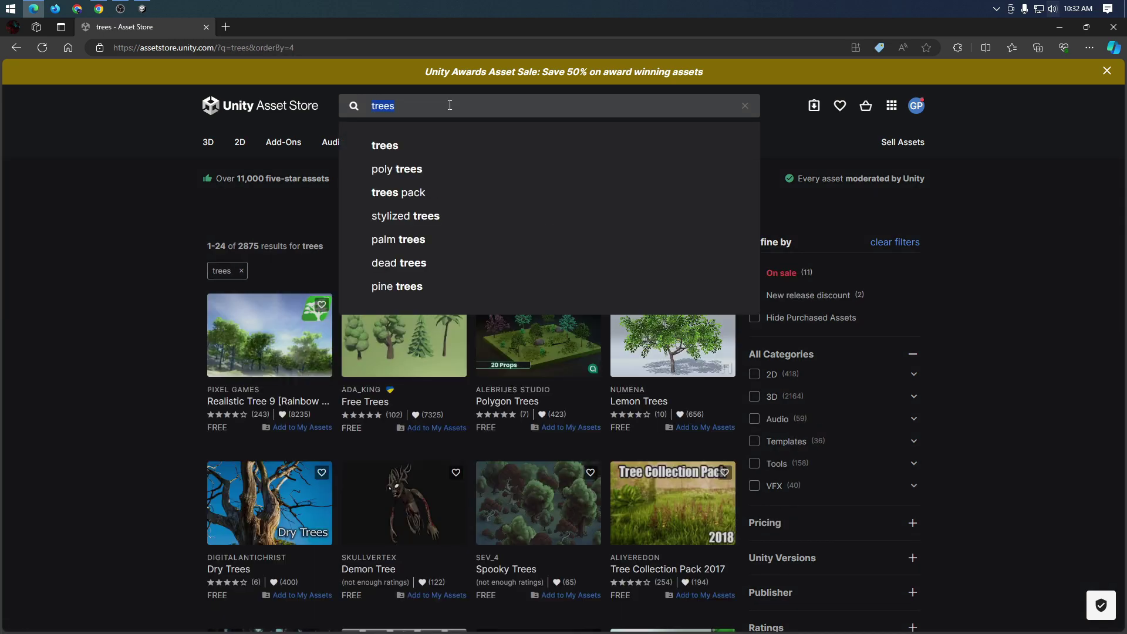
{"action": "left_click", "coordinate": [755, 374]}
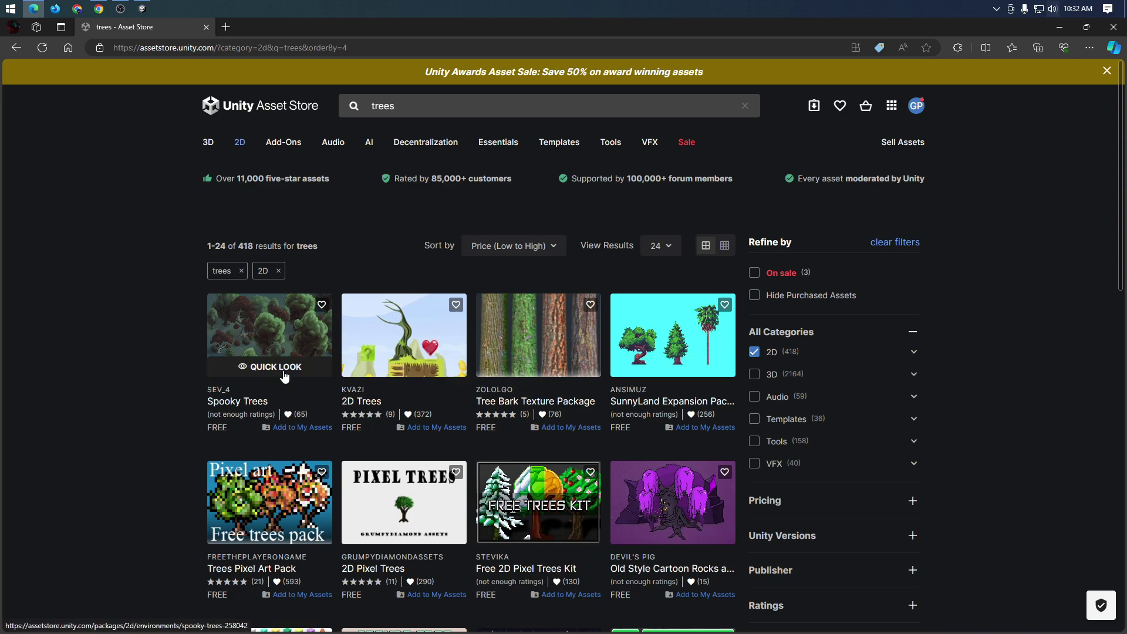
- Page through the Spooky Trees pack's three preview images in Quick Look
{"action": "left_click", "coordinate": [286, 369]}
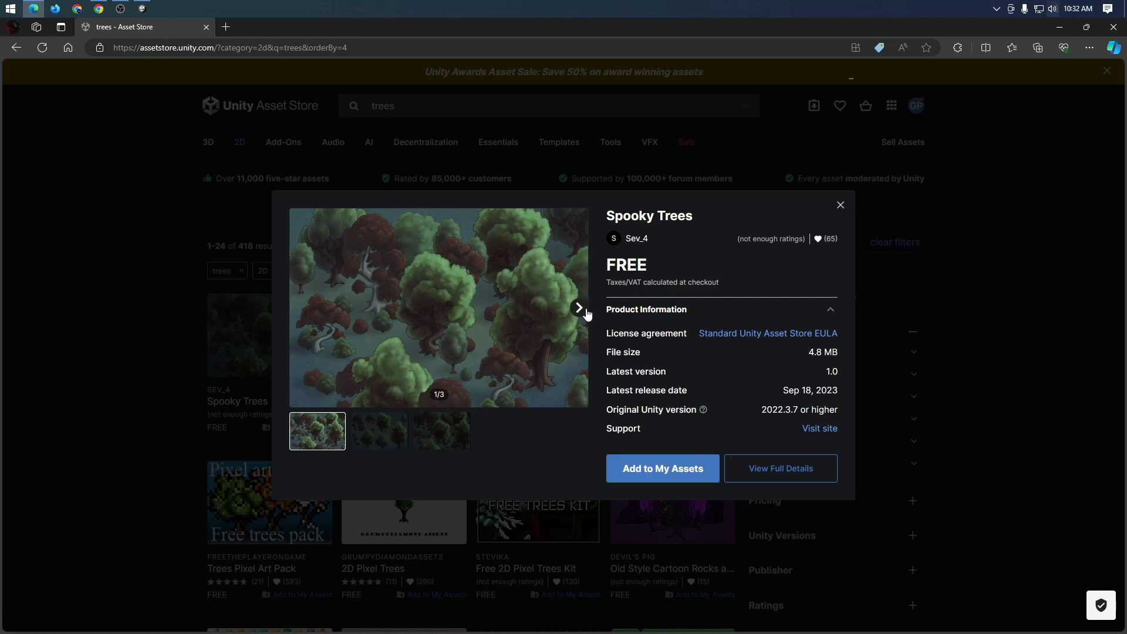
{"action": "left_click", "coordinate": [580, 310]}
{"action": "left_click", "coordinate": [581, 311]}
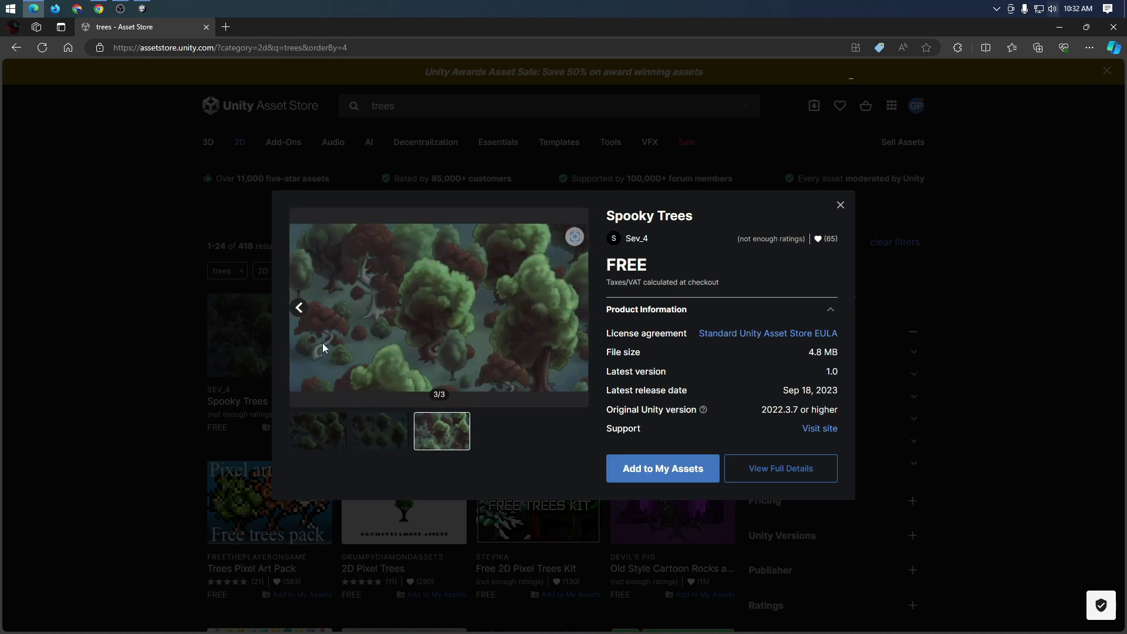
{"action": "left_click", "coordinate": [841, 207]}
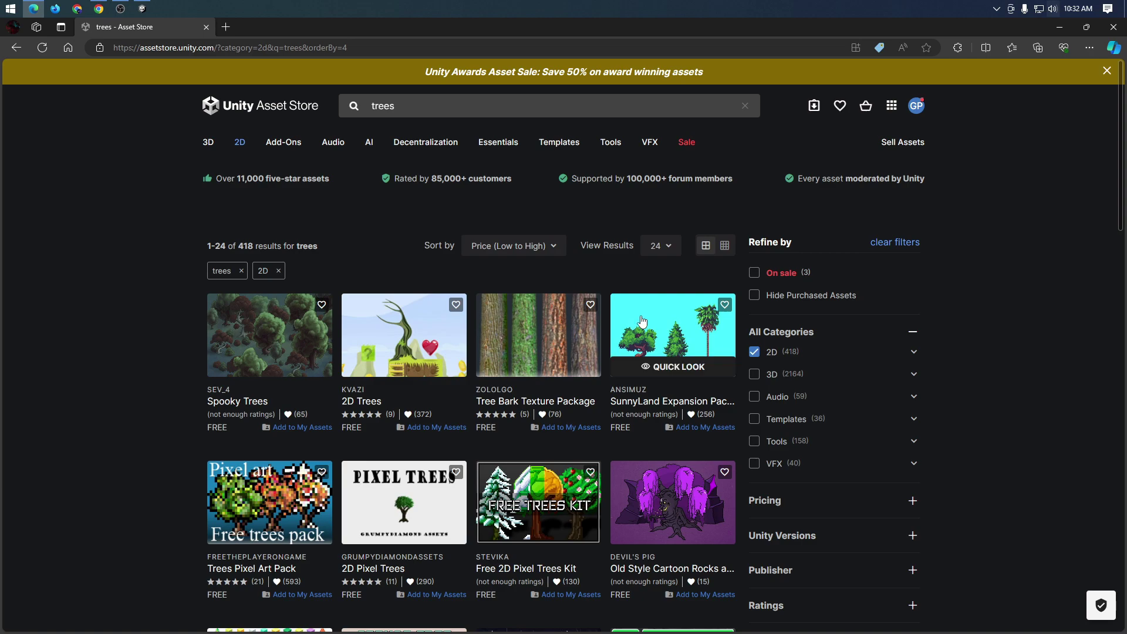
- Claim SunnyLand Expansion Pack Trees, accepting the terms, and view the My Assets page
{"action": "left_click", "coordinate": [670, 341]}
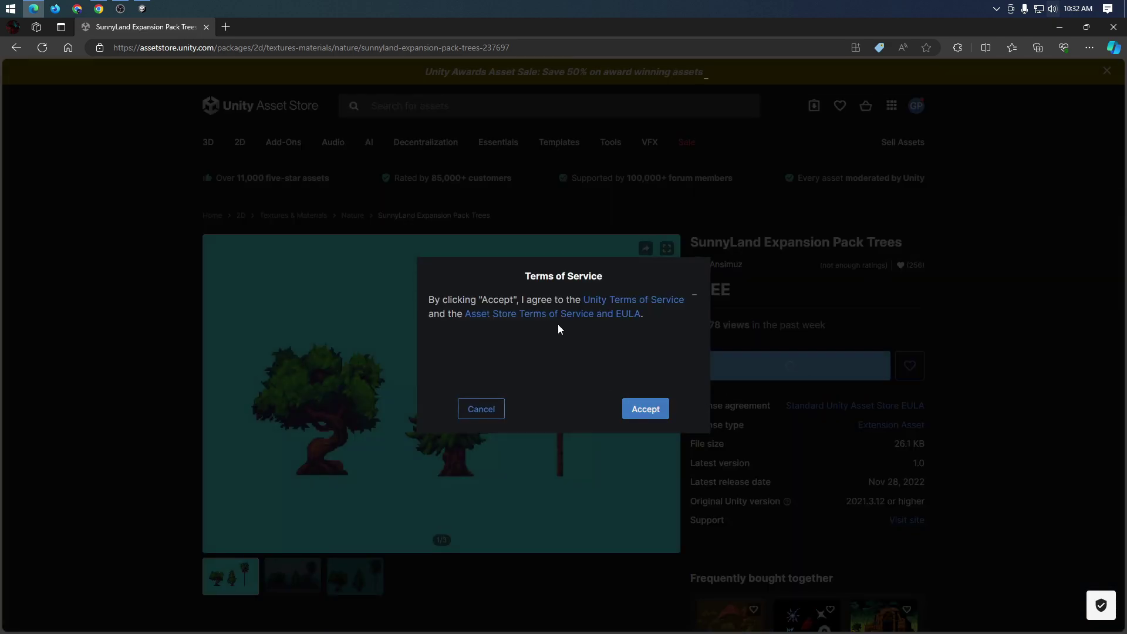
{"action": "left_click", "coordinate": [637, 414]}
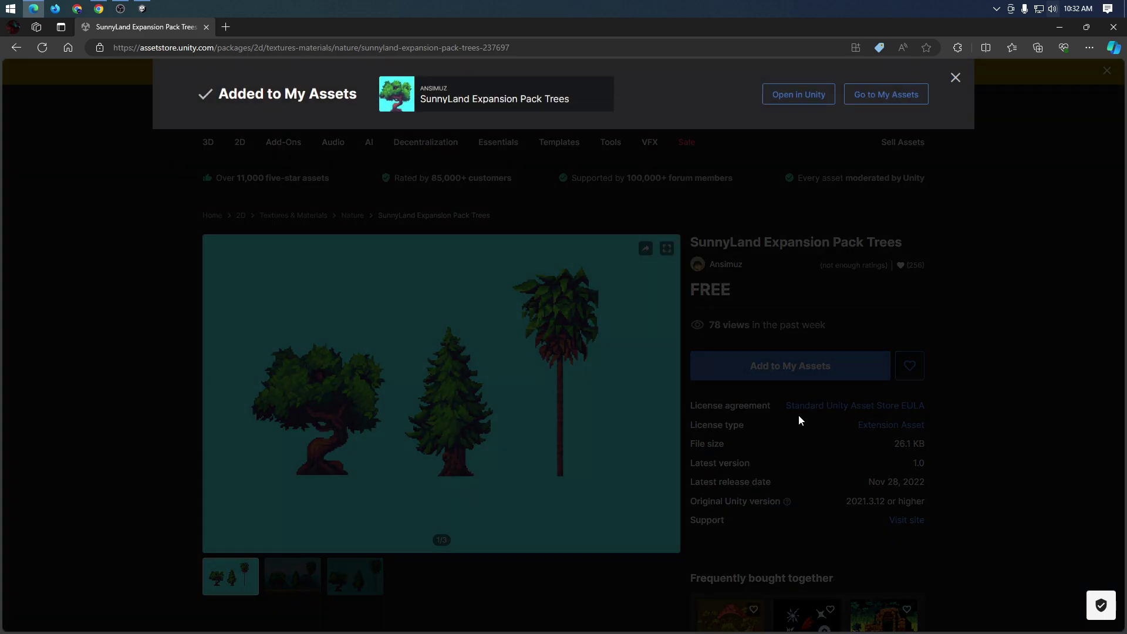
{"action": "left_click", "coordinate": [887, 95]}
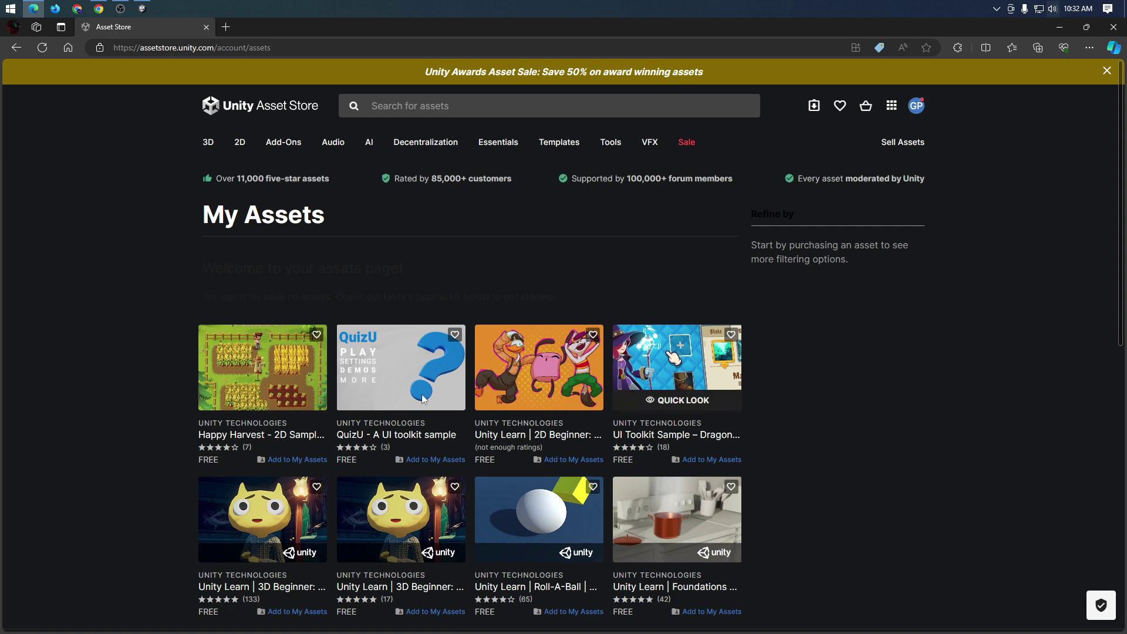
{"action": "scroll", "coordinate": [486, 420], "scroll_direction": "down", "scroll_amount": 3}
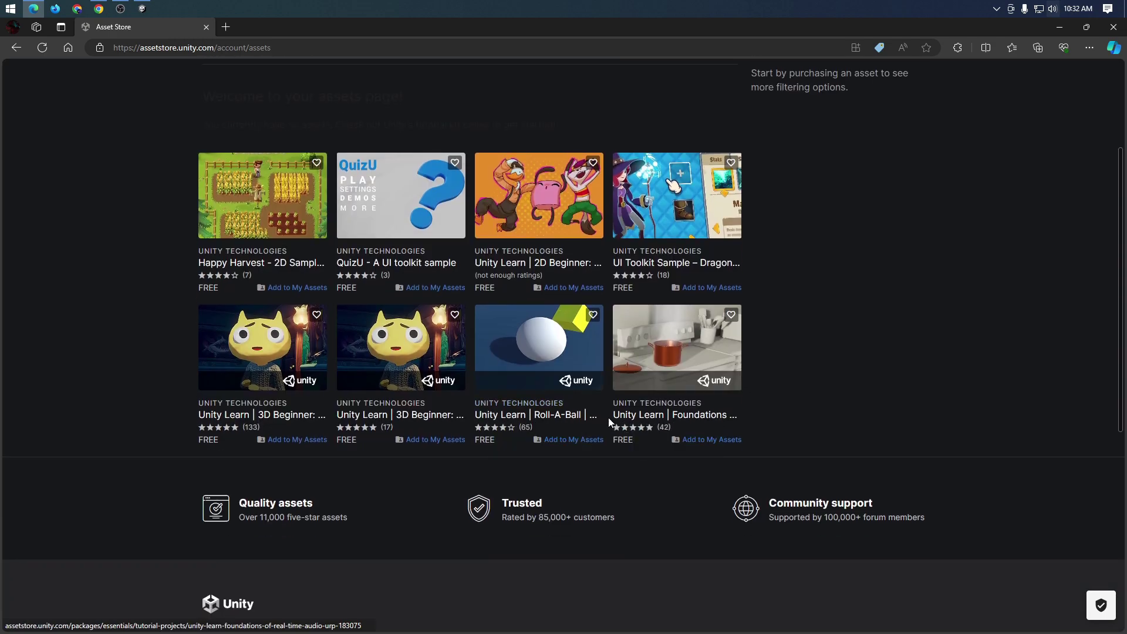
{"action": "scroll", "coordinate": [608, 417], "scroll_direction": "up", "scroll_amount": 3}
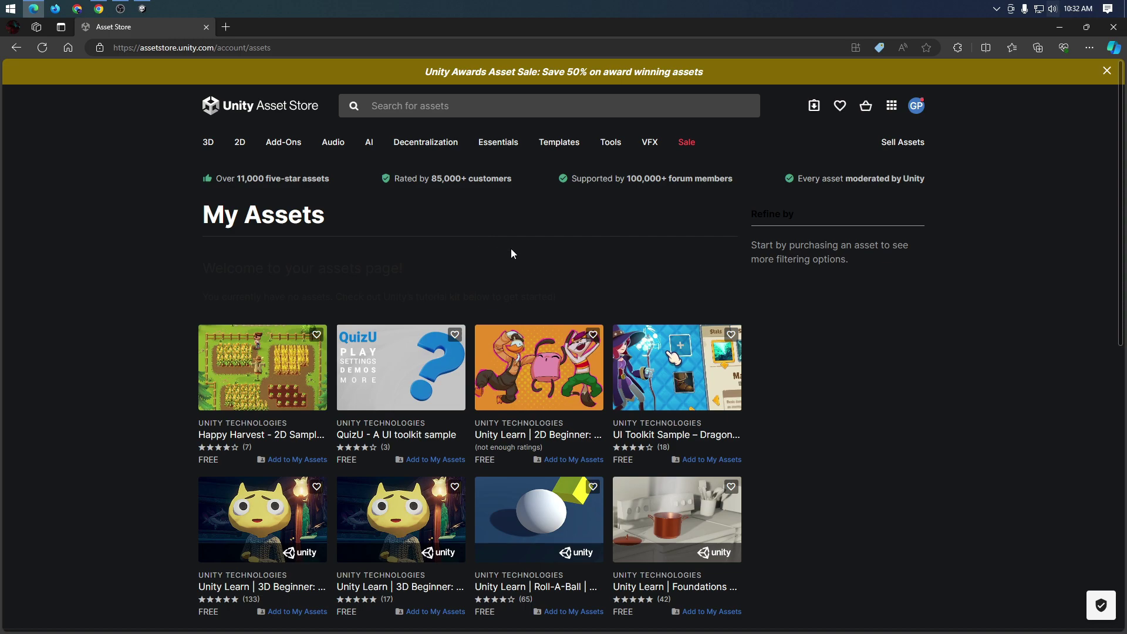
{"action": "key", "text": "alt+Tab"}
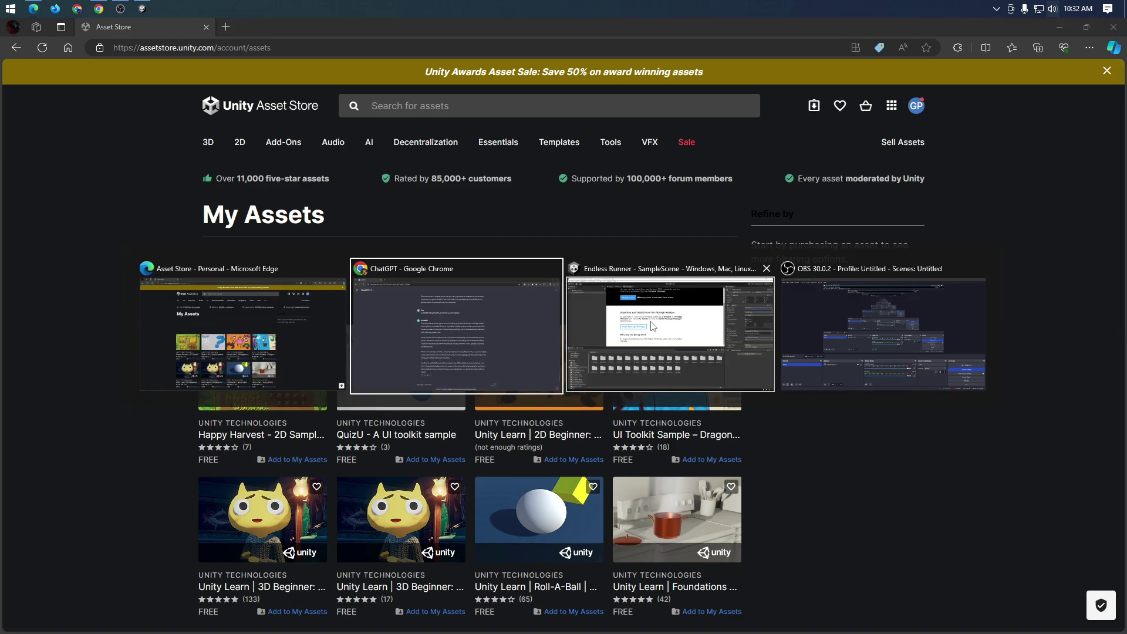
- Close the Package Manager and dock the Asset Store panel right of the Scene view
{"action": "left_click", "coordinate": [676, 314]}
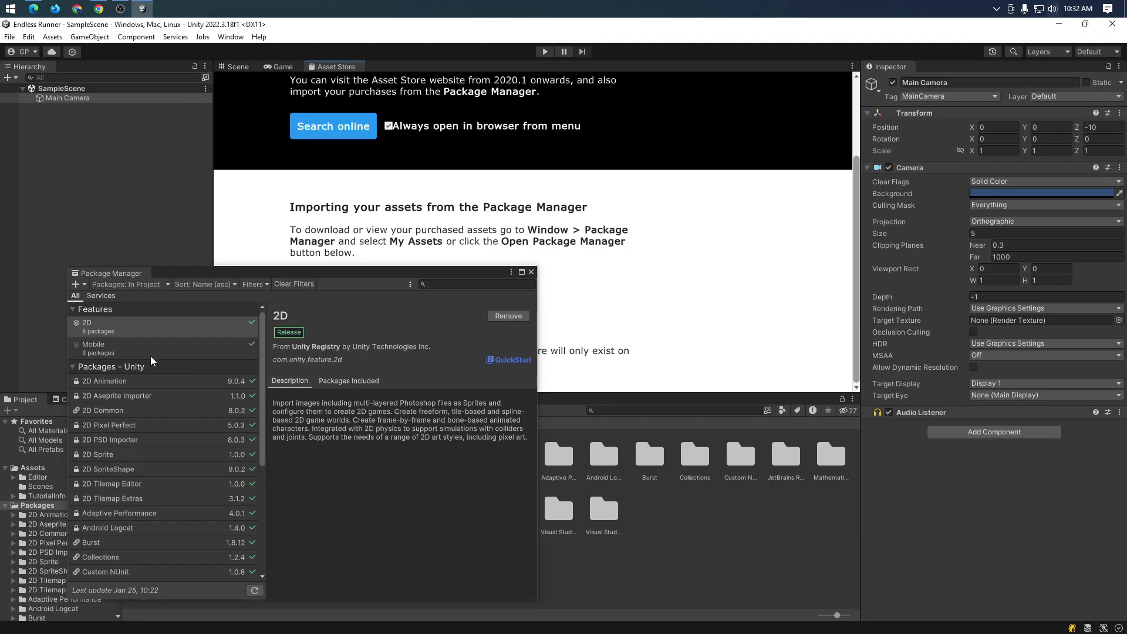
{"action": "left_click", "coordinate": [249, 330]}
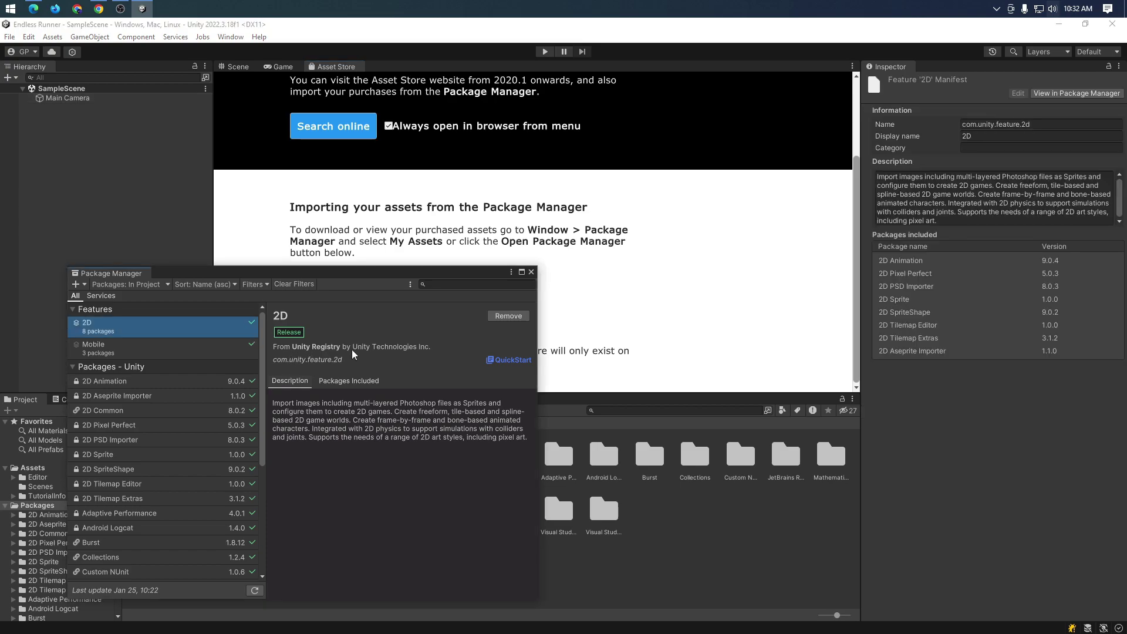
{"action": "left_click", "coordinate": [531, 272]}
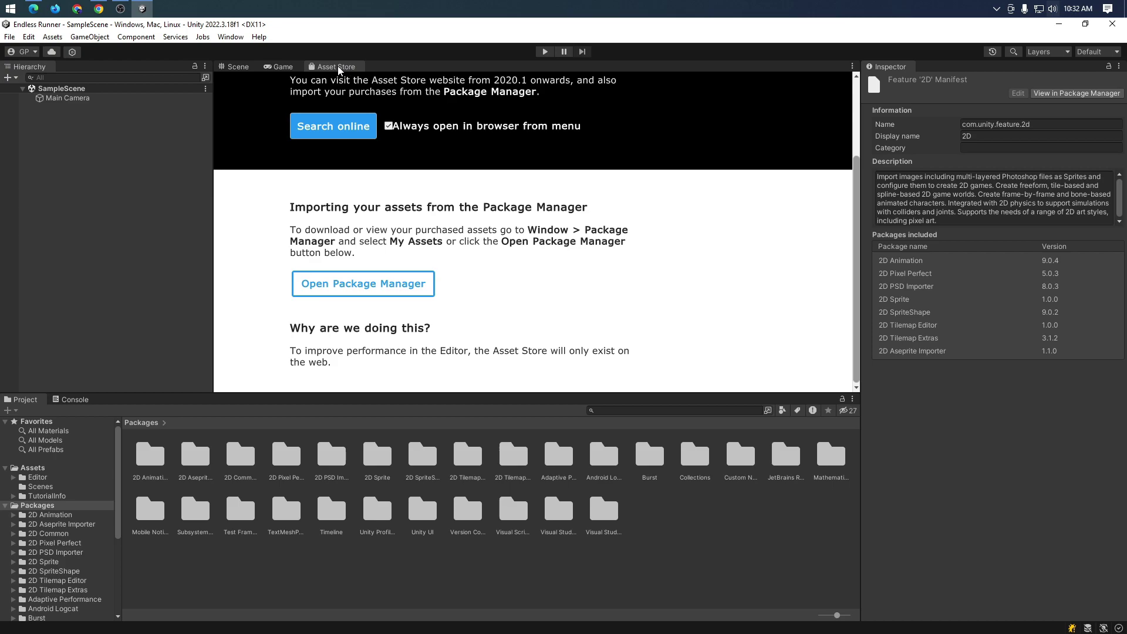
{"action": "left_click_drag", "start_coordinate": [338, 66], "coordinate": [818, 143]}
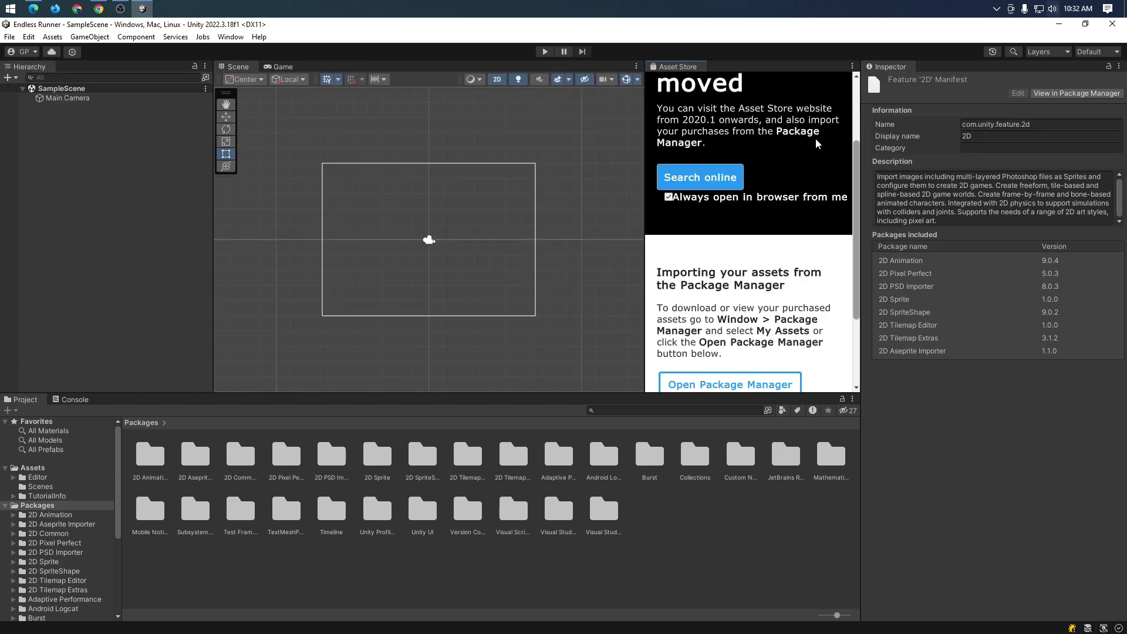
- Reopen the Package Manager and select the 2D feature's details
{"action": "scroll", "coordinate": [759, 230], "scroll_direction": "down", "scroll_amount": 1}
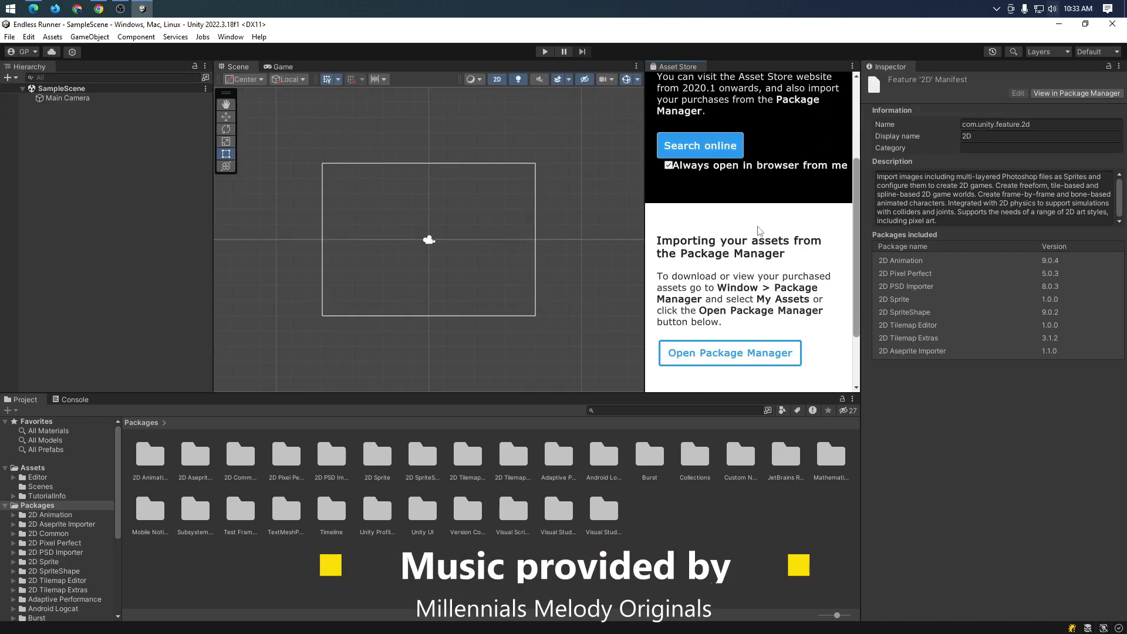
{"action": "scroll", "coordinate": [758, 230], "scroll_direction": "down", "scroll_amount": 3}
{"action": "left_click", "coordinate": [730, 272]}
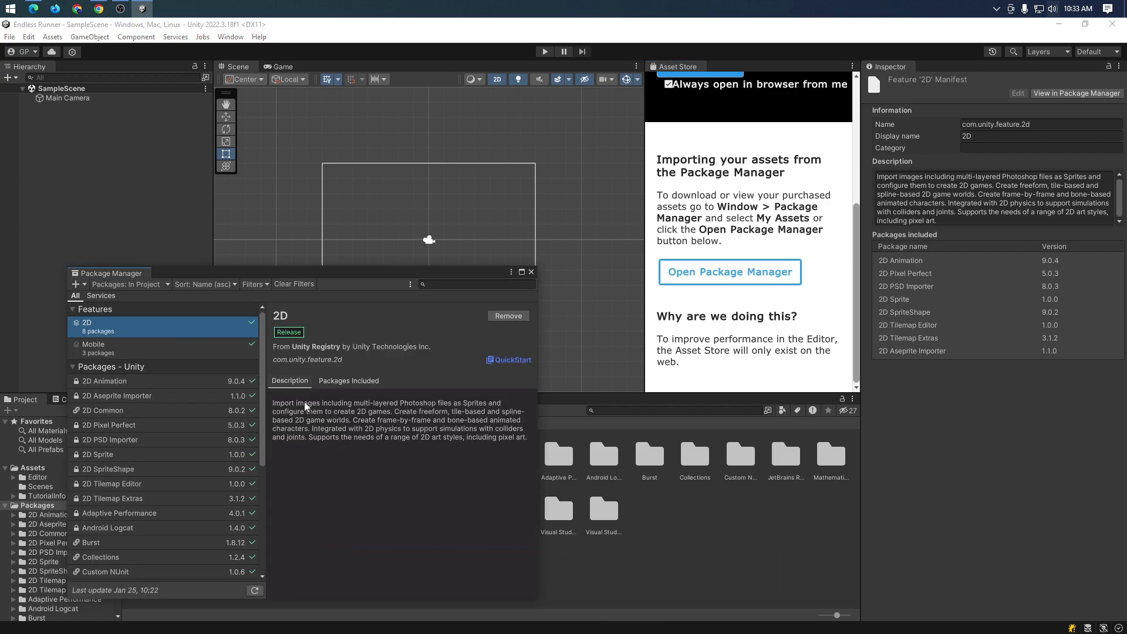
{"action": "left_click", "coordinate": [120, 347]}
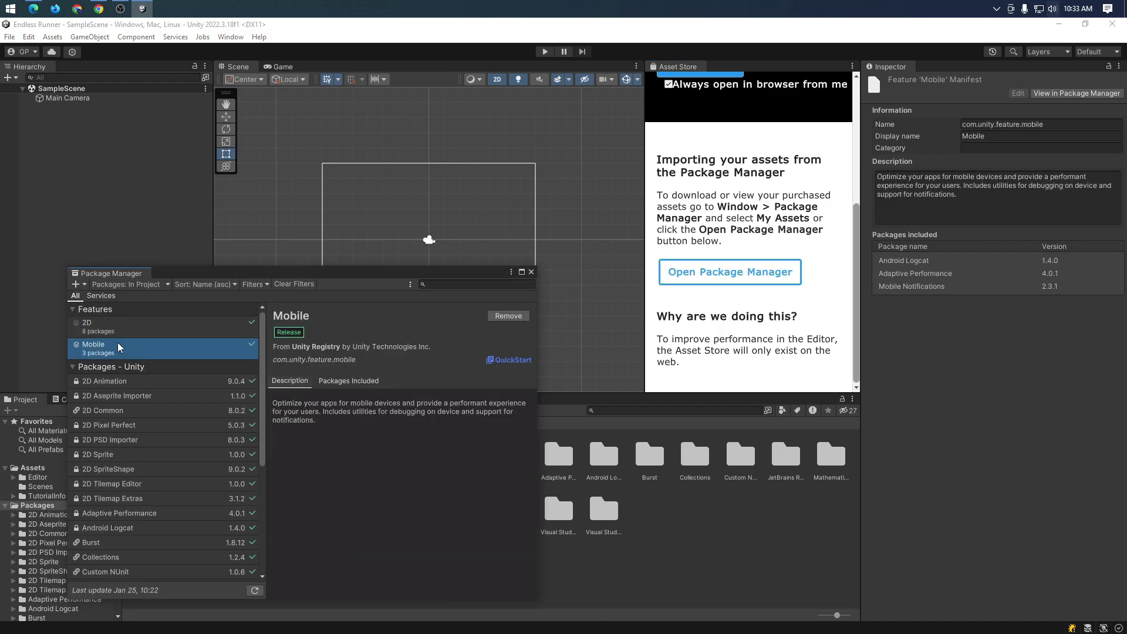
{"action": "left_click", "coordinate": [133, 332]}
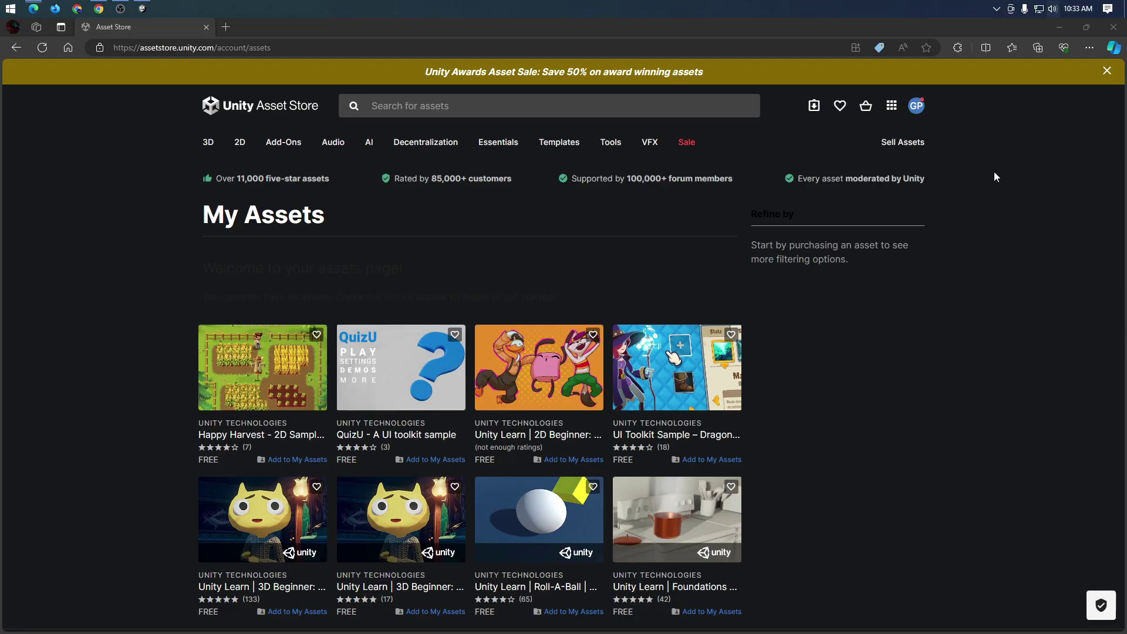
{"action": "scroll", "coordinate": [392, 341], "scroll_direction": "down", "scroll_amount": 5}
{"action": "scroll", "coordinate": [628, 348], "scroll_direction": "up", "scroll_amount": 6}
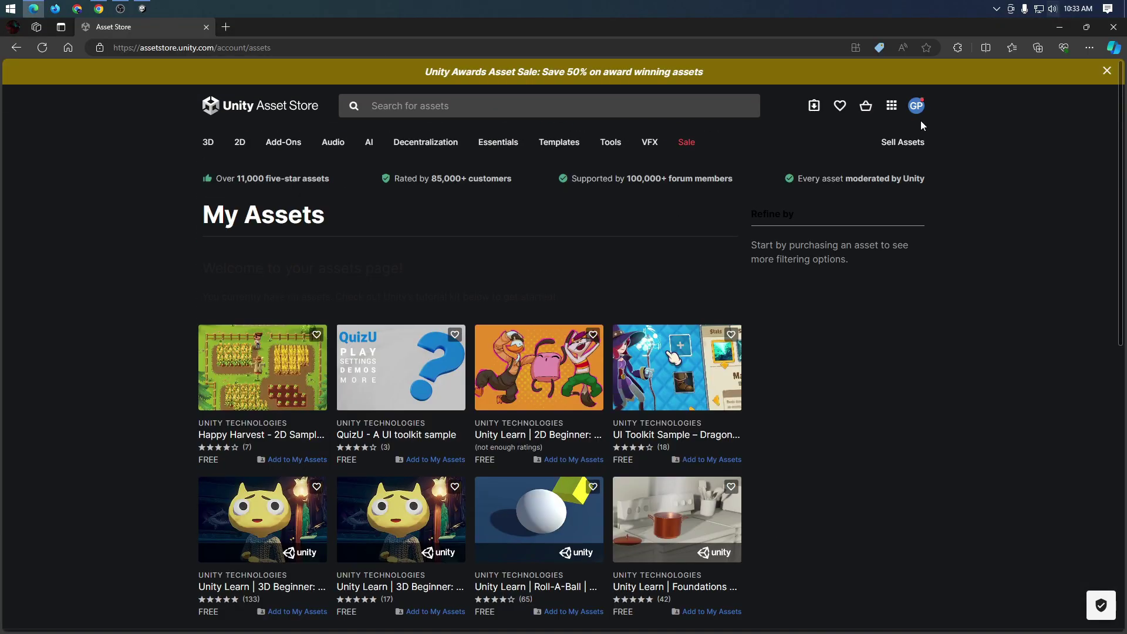
{"action": "left_click", "coordinate": [918, 107]}
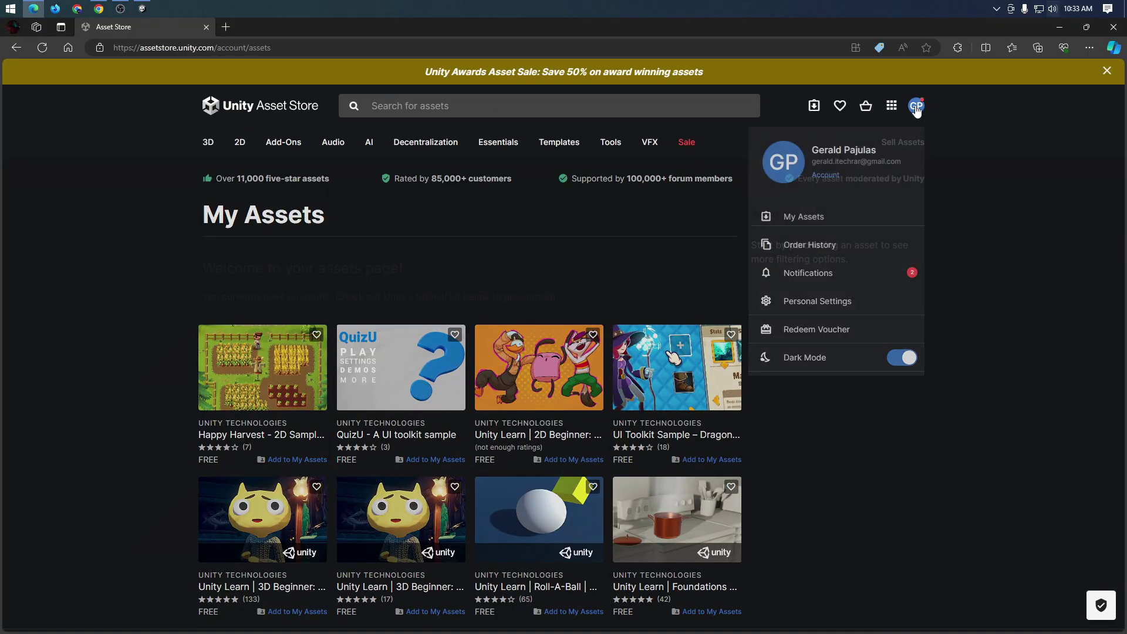
{"action": "left_click", "coordinate": [846, 273]}
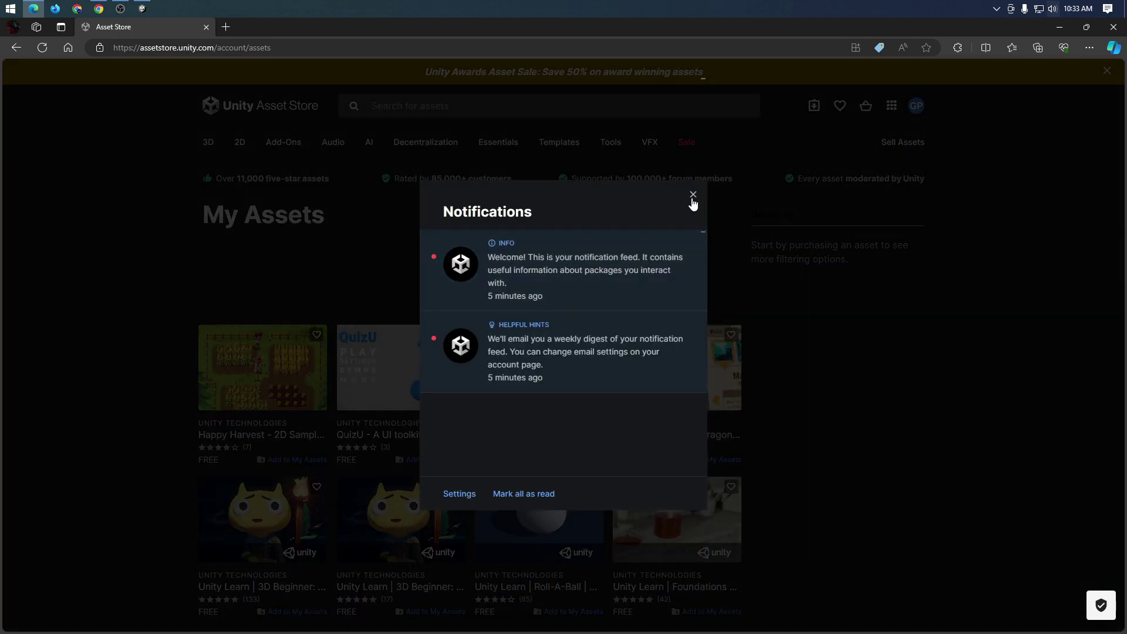
{"action": "left_click", "coordinate": [693, 195]}
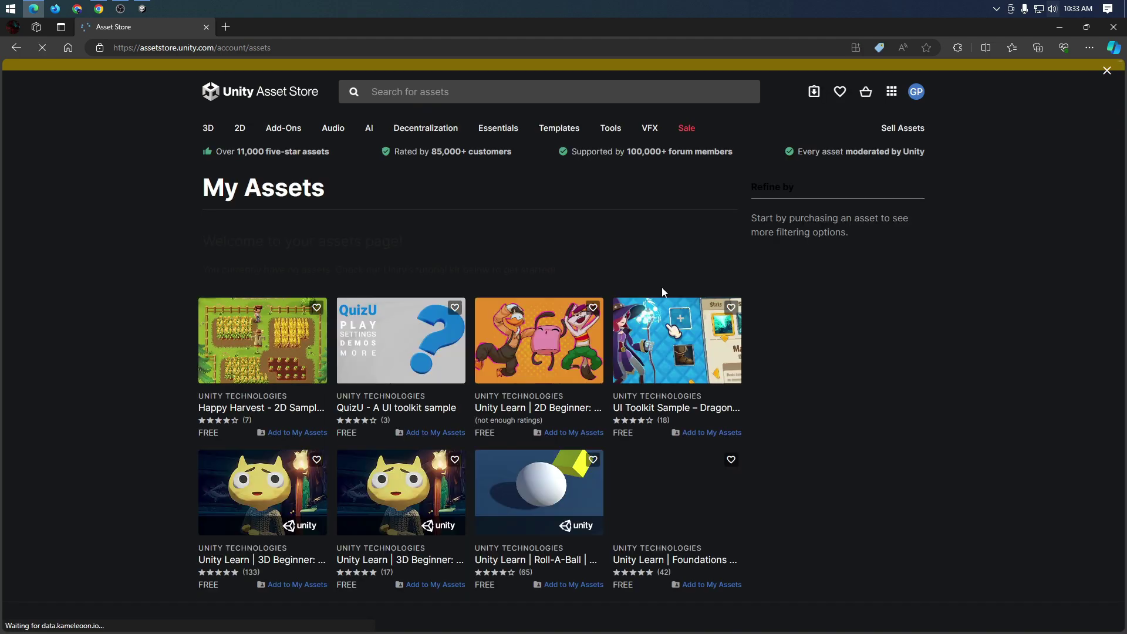
{"action": "scroll", "coordinate": [545, 421], "scroll_direction": "down", "scroll_amount": 1}
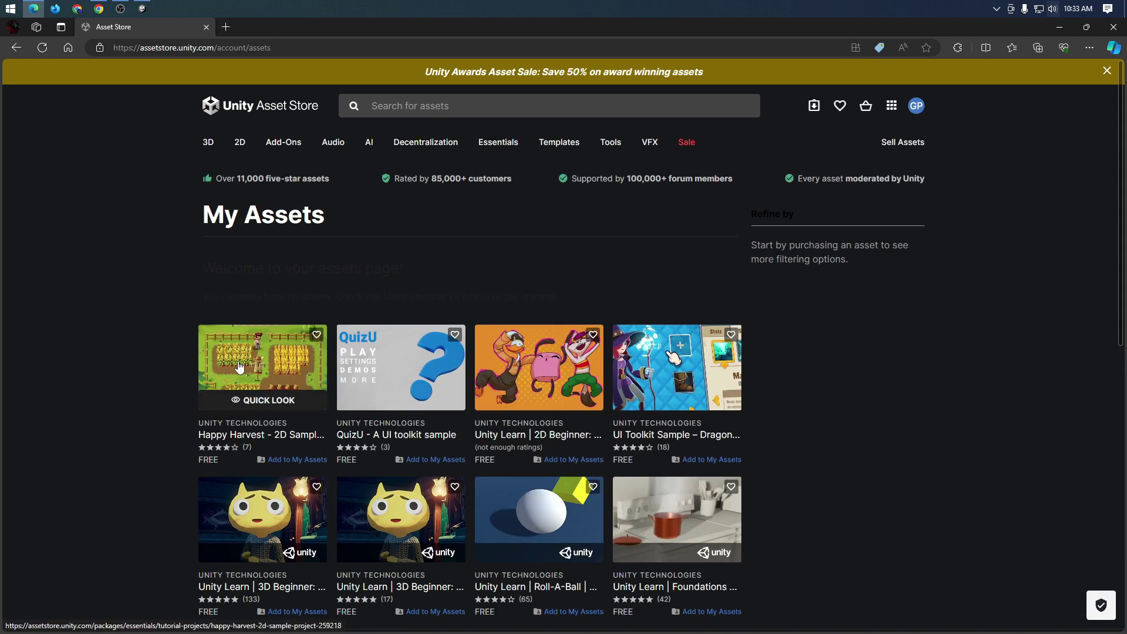
{"action": "scroll", "coordinate": [784, 411], "scroll_direction": "down", "scroll_amount": 5}
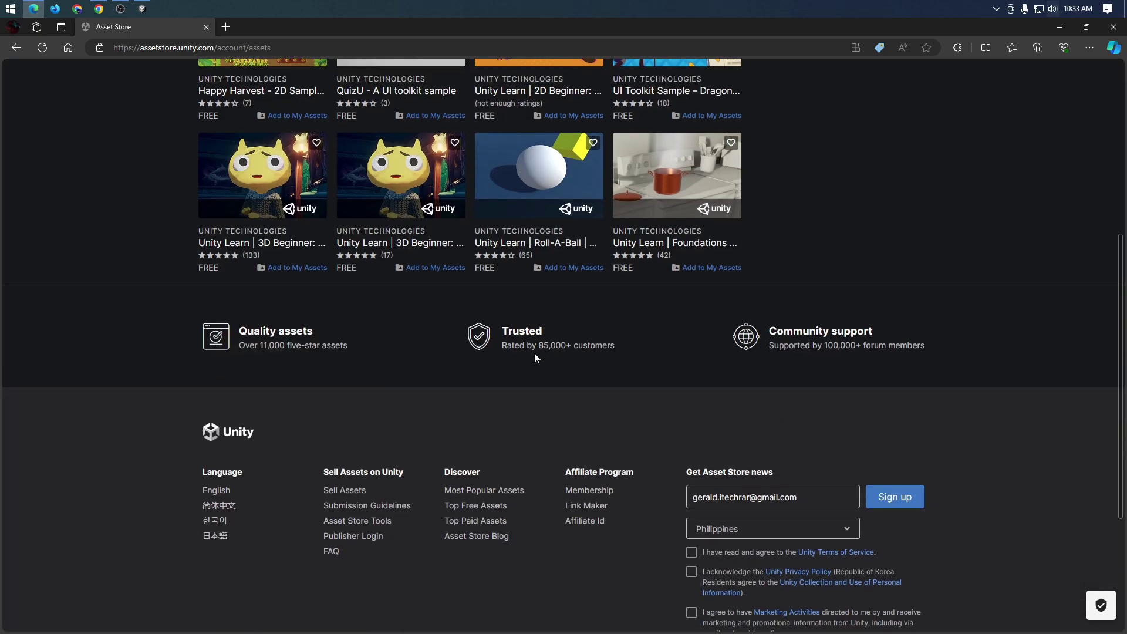
{"action": "scroll", "coordinate": [535, 353], "scroll_direction": "up", "scroll_amount": 2}
{"action": "scroll", "coordinate": [952, 396], "scroll_direction": "up", "scroll_amount": 4}
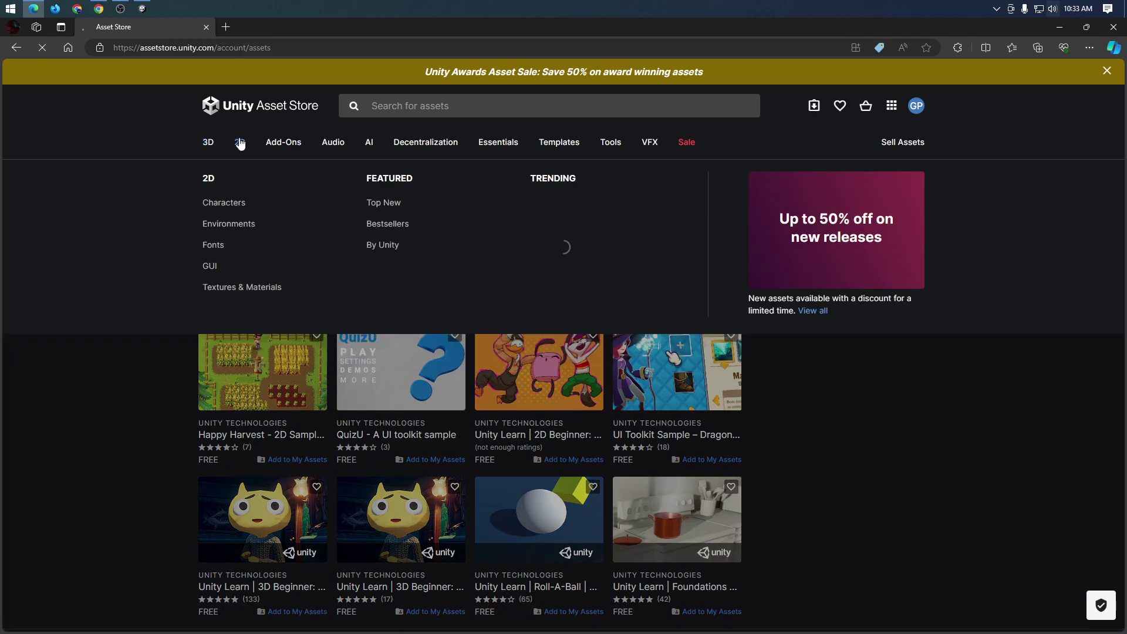
- Browse the store's 2D Characters category and scan the results
{"action": "left_click", "coordinate": [239, 142]}
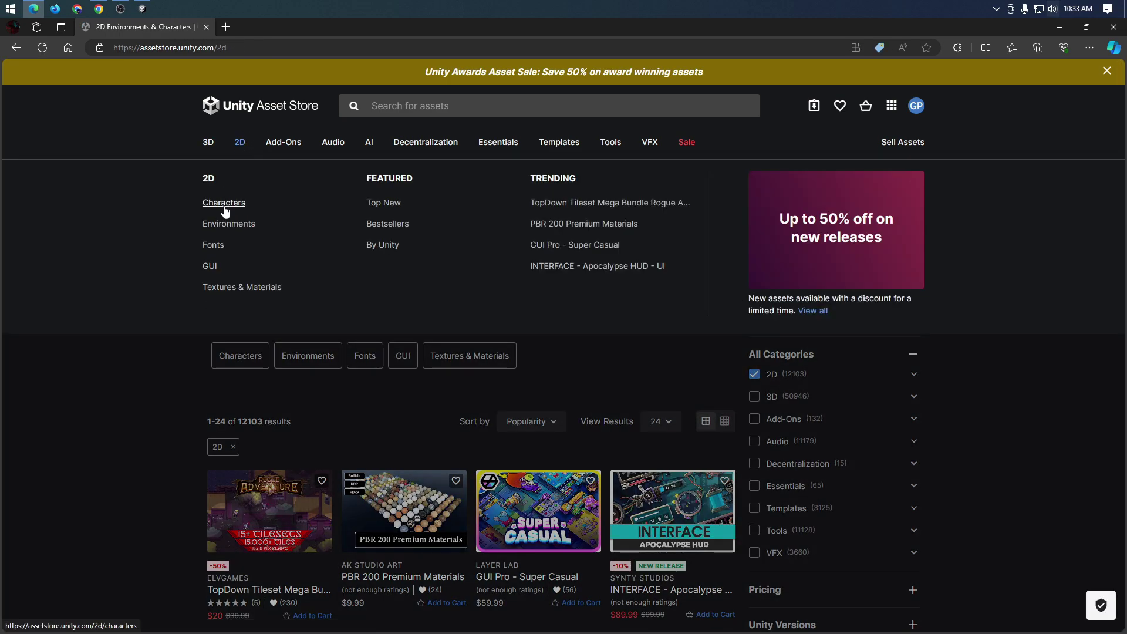
{"action": "left_click", "coordinate": [224, 204]}
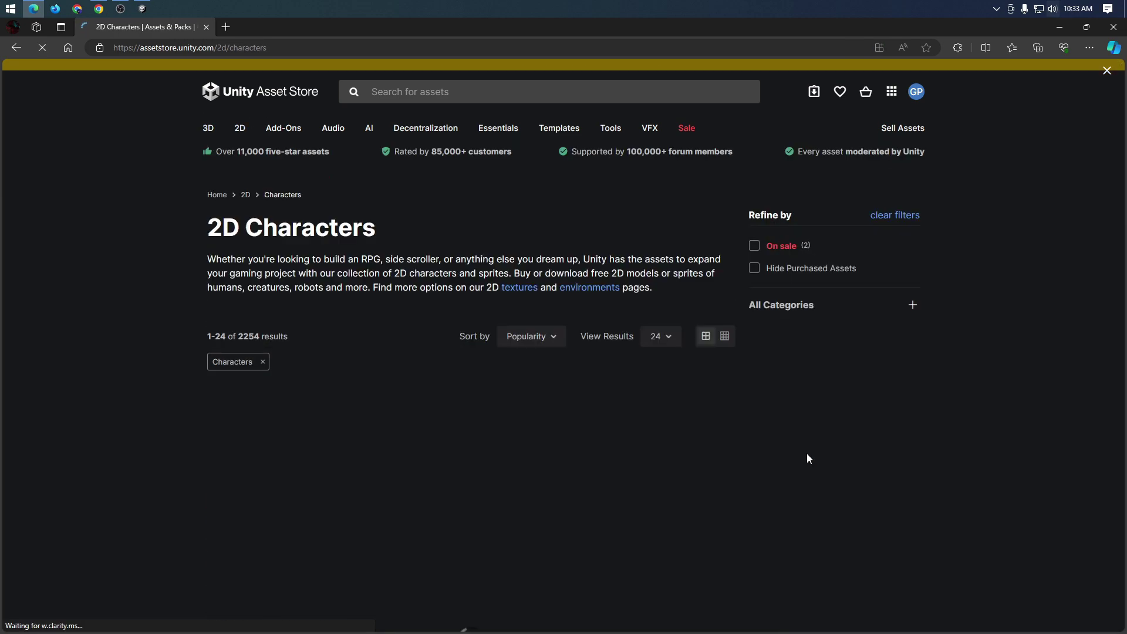
{"action": "scroll", "coordinate": [704, 467], "scroll_direction": "down", "scroll_amount": 3}
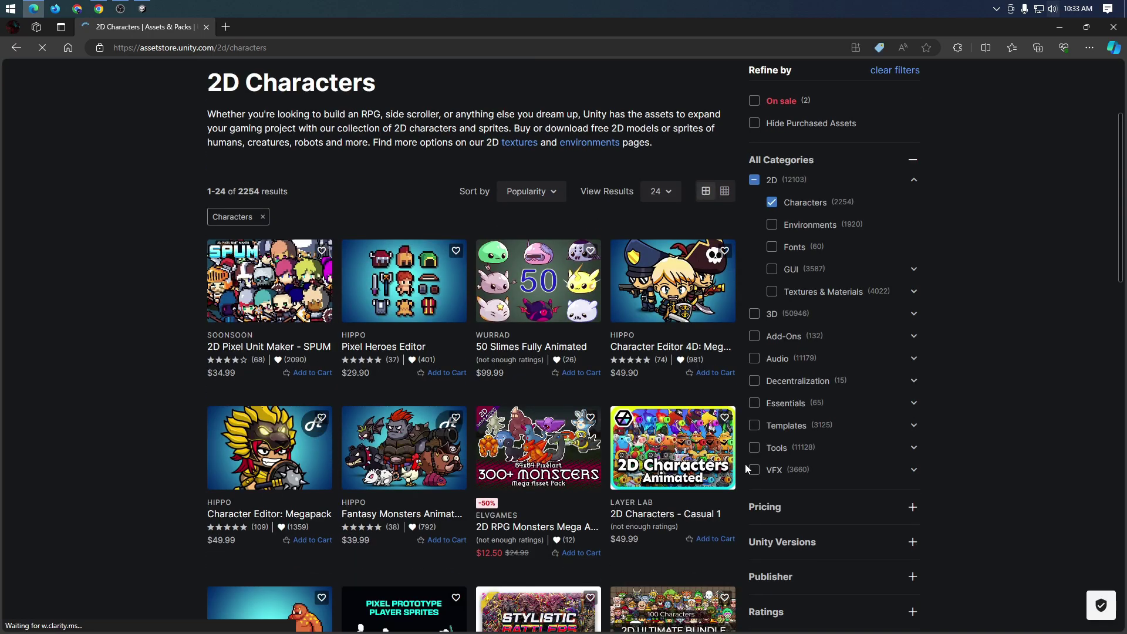
{"action": "scroll", "coordinate": [742, 470], "scroll_direction": "down", "scroll_amount": 3}
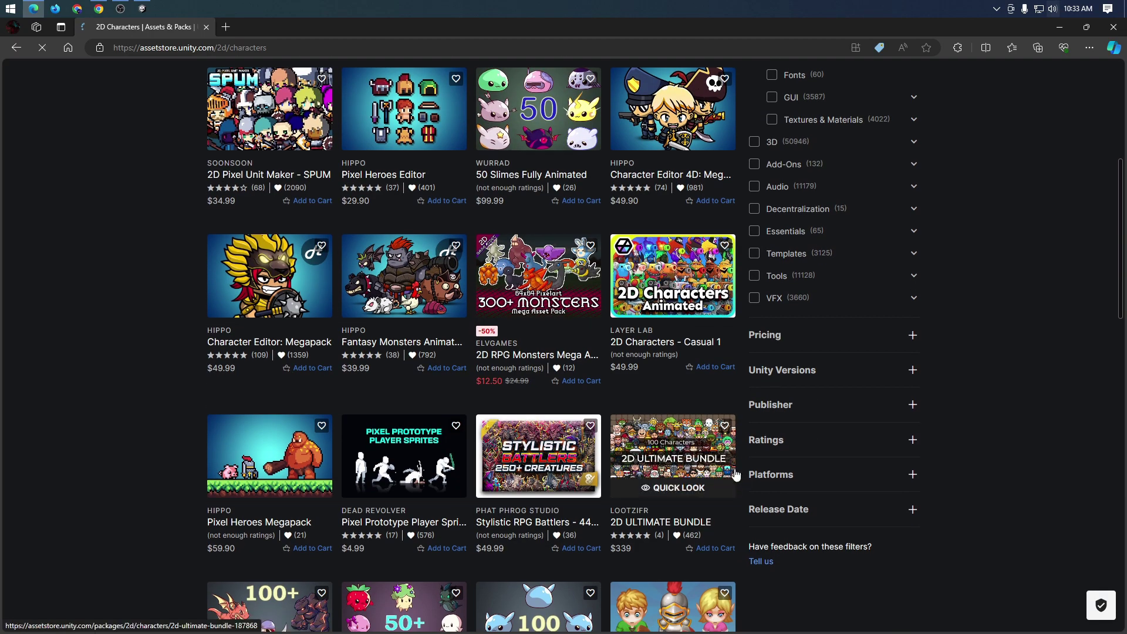
{"action": "scroll", "coordinate": [735, 473], "scroll_direction": "down", "scroll_amount": 4}
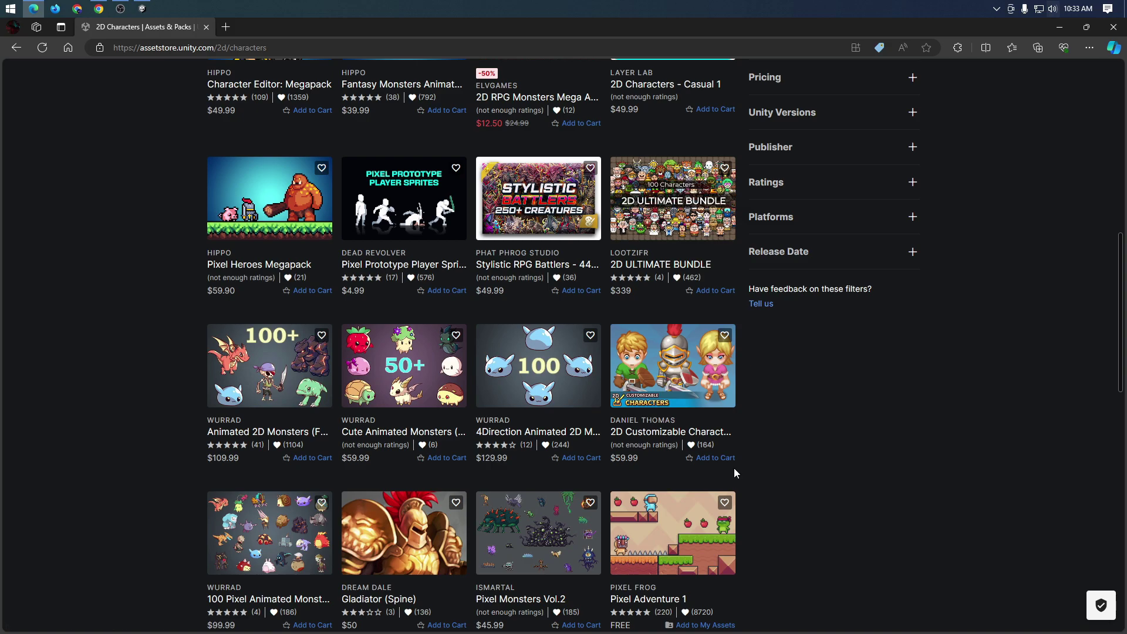
{"action": "scroll", "coordinate": [972, 472], "scroll_direction": "down", "scroll_amount": 3}
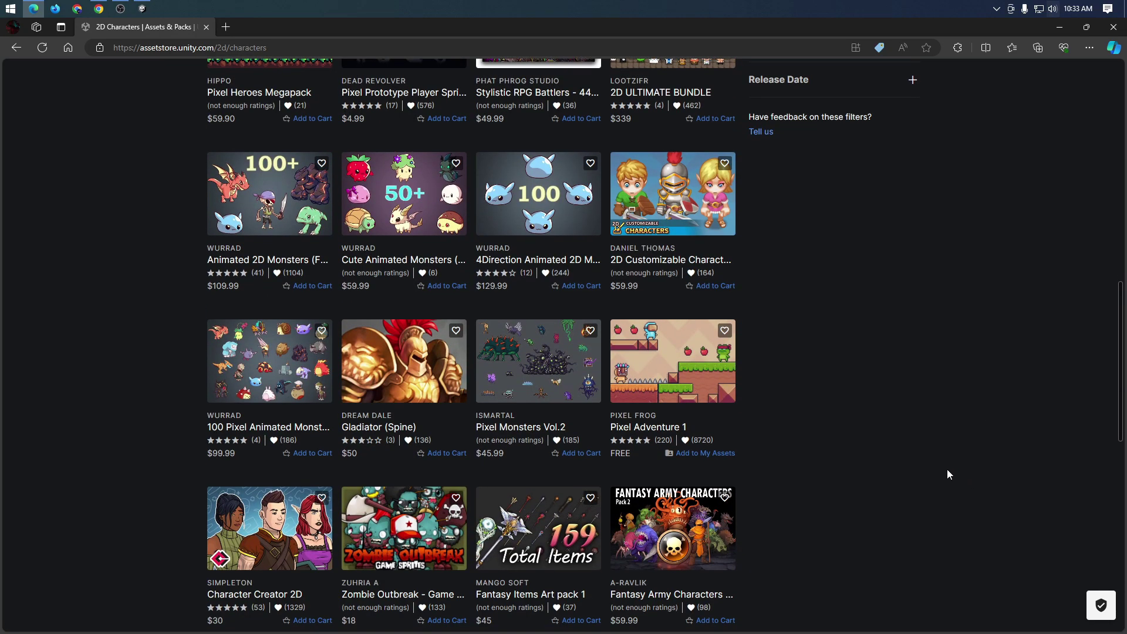
{"action": "scroll", "coordinate": [947, 473], "scroll_direction": "up", "scroll_amount": 1}
{"action": "scroll", "coordinate": [951, 480], "scroll_direction": "up", "scroll_amount": 4}
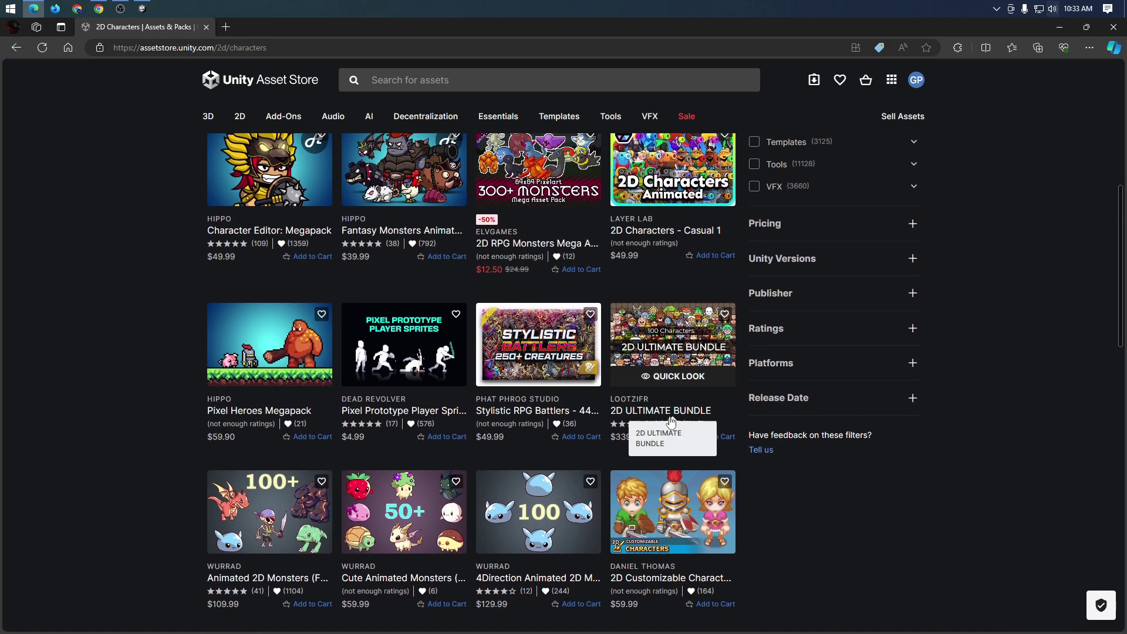
{"action": "scroll", "coordinate": [755, 462], "scroll_direction": "down", "scroll_amount": 1}
{"action": "scroll", "coordinate": [753, 450], "scroll_direction": "up", "scroll_amount": 5}
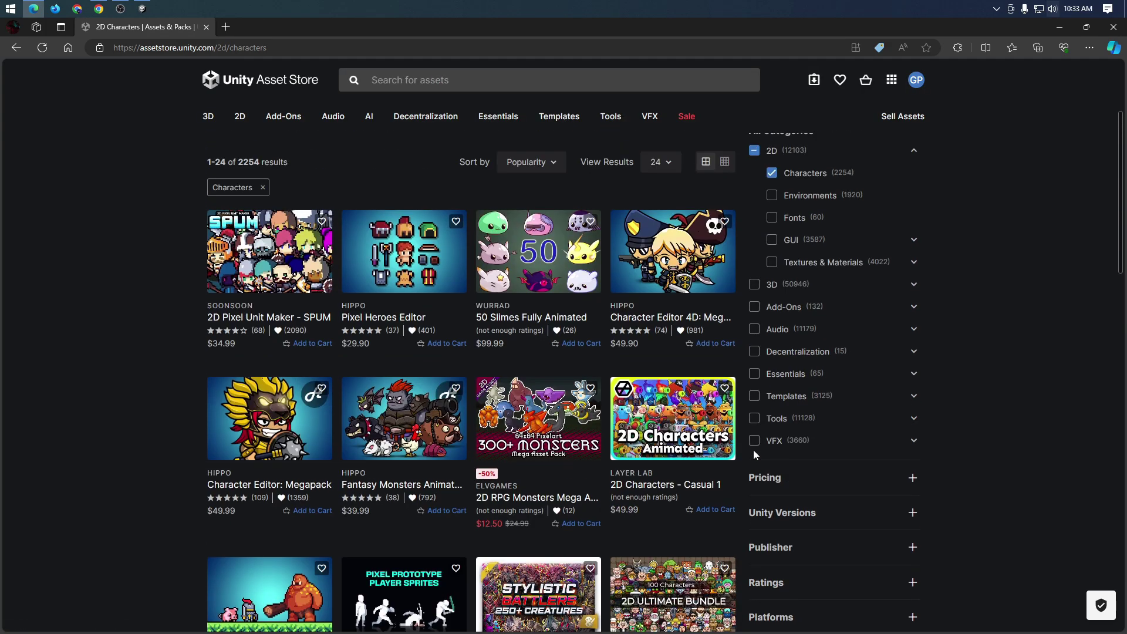
{"action": "scroll", "coordinate": [776, 199], "scroll_direction": "up", "scroll_amount": 4}
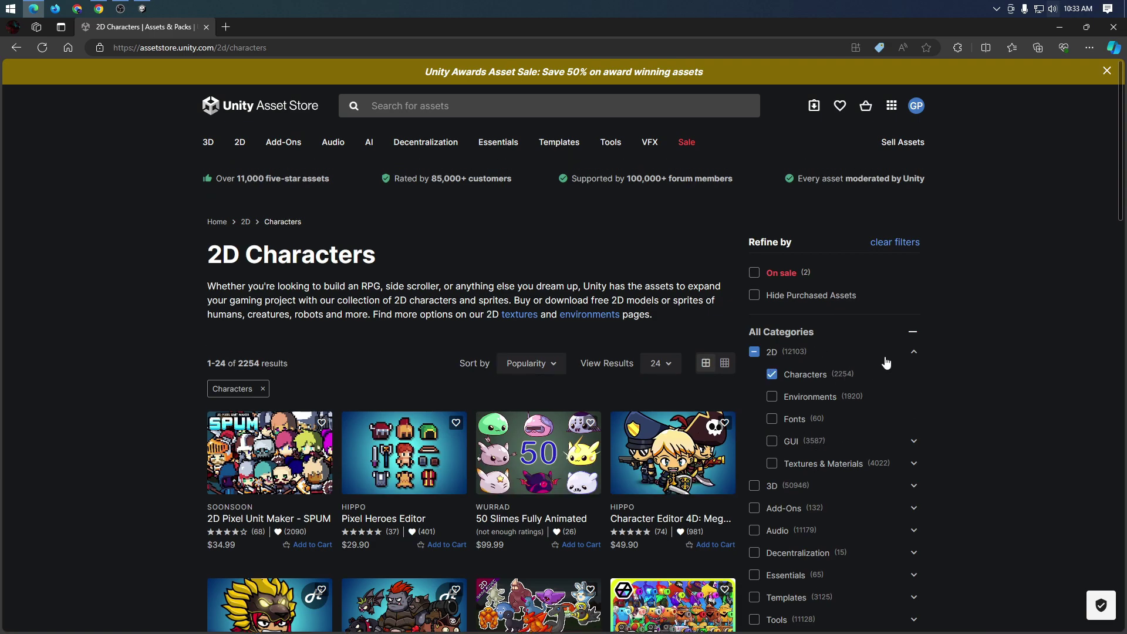
- Sort the 2D Characters results by Price (Low to High)
{"action": "left_click", "coordinate": [552, 369]}
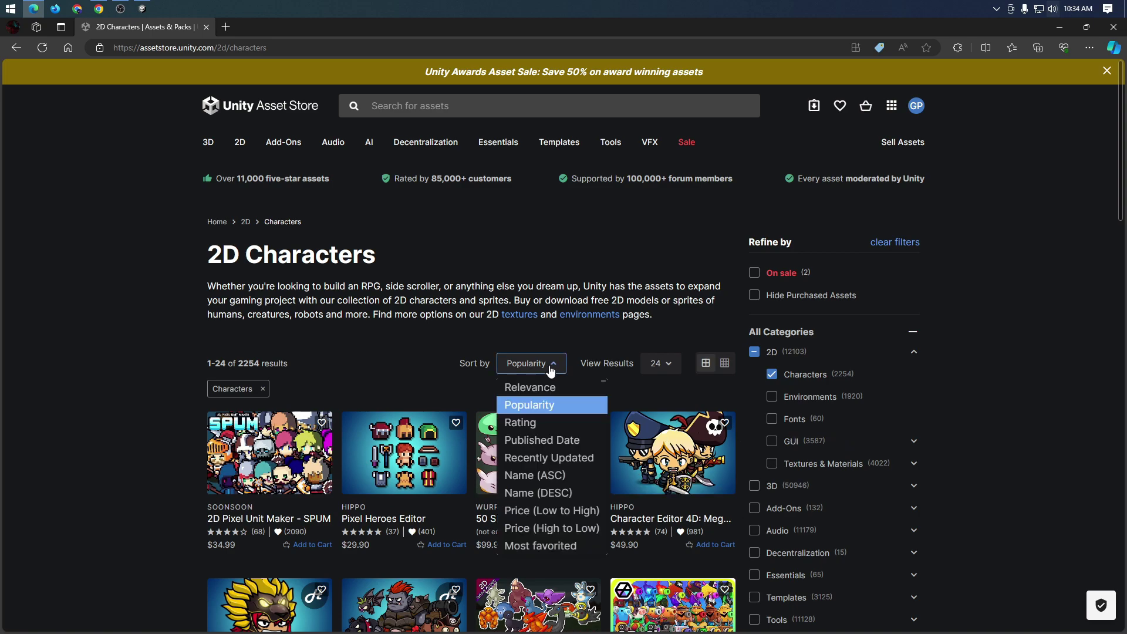
{"action": "left_click", "coordinate": [555, 512]}
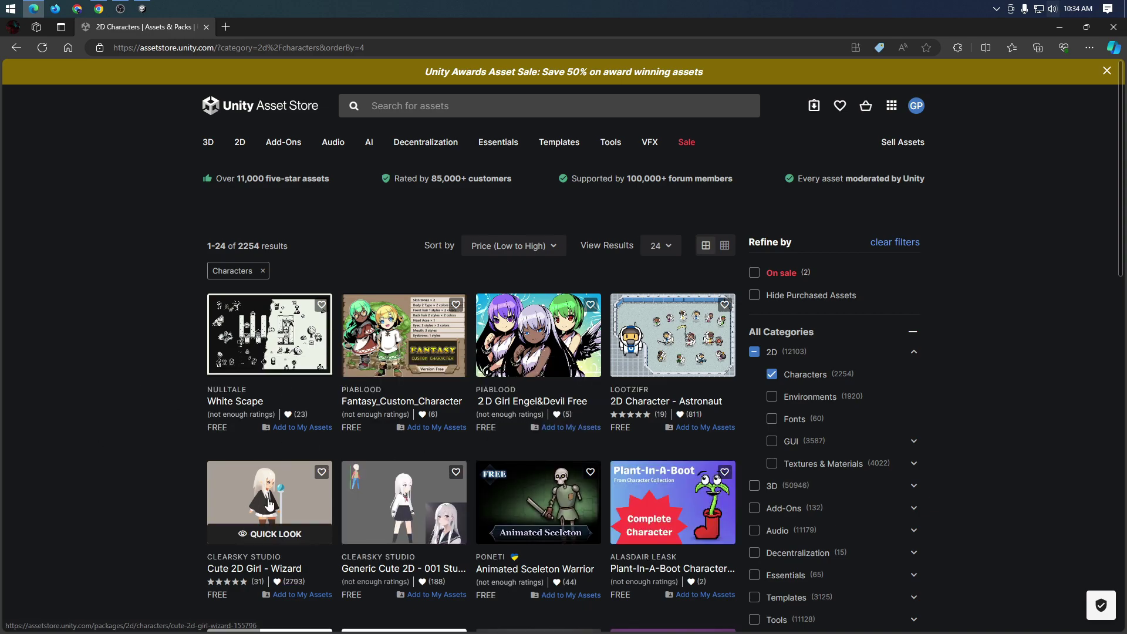
{"action": "scroll", "coordinate": [269, 504], "scroll_direction": "down", "scroll_amount": 2}
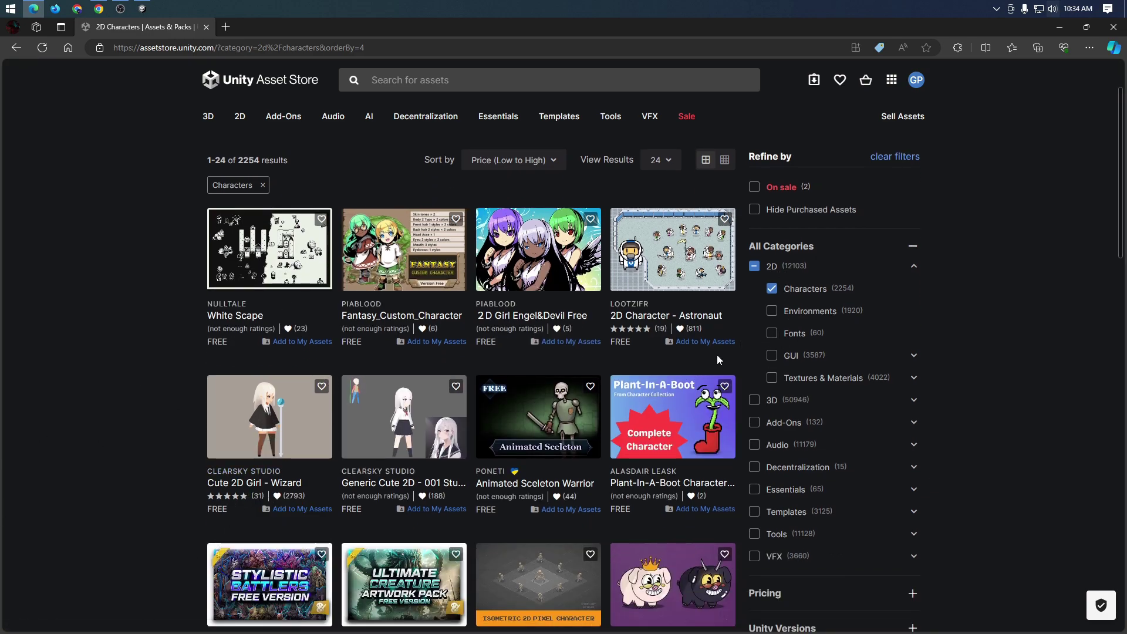
{"action": "scroll", "coordinate": [610, 448], "scroll_direction": "down", "scroll_amount": 1}
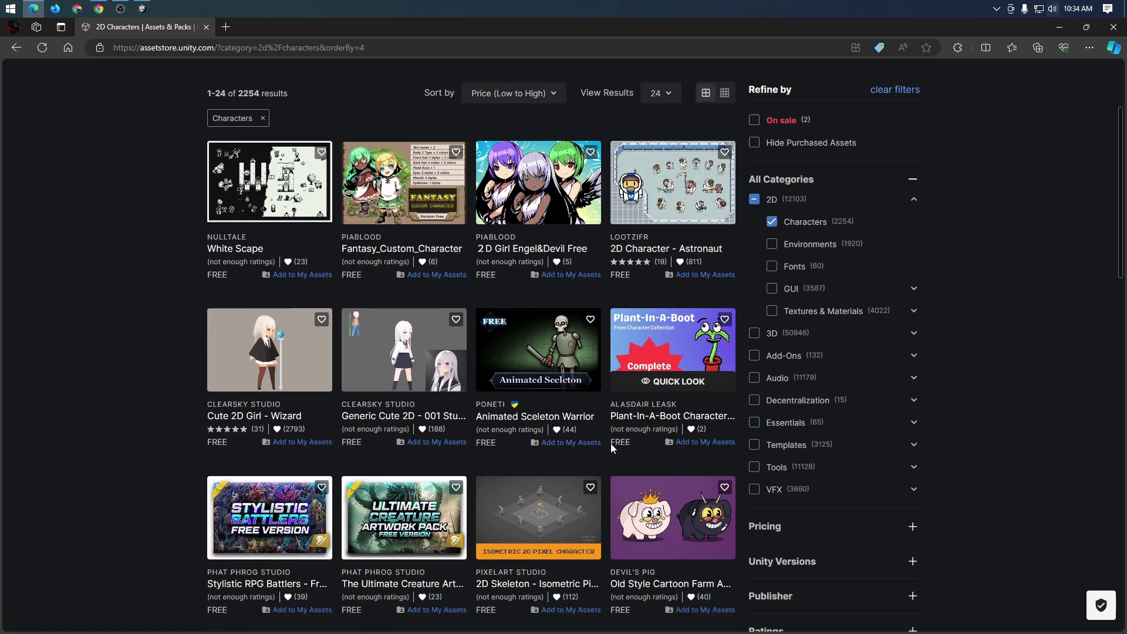
- Quick Look the Generic Cute 2D - 001 Student 1 and Animated Sceleton Warrior packs
{"action": "left_click", "coordinate": [431, 364]}
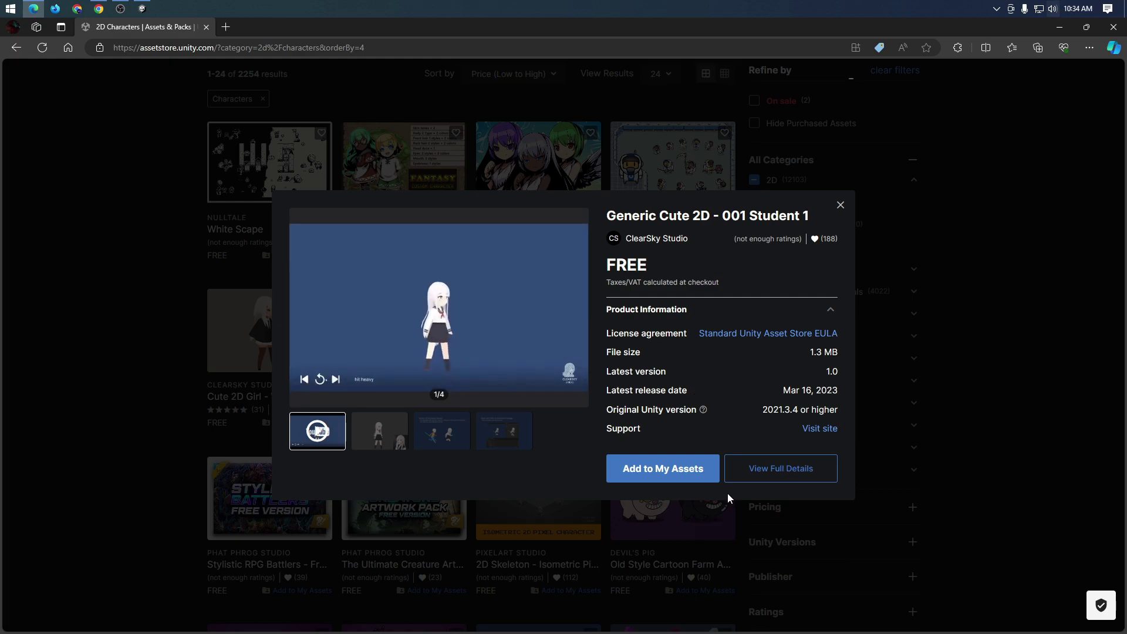
{"action": "left_click", "coordinate": [840, 205]}
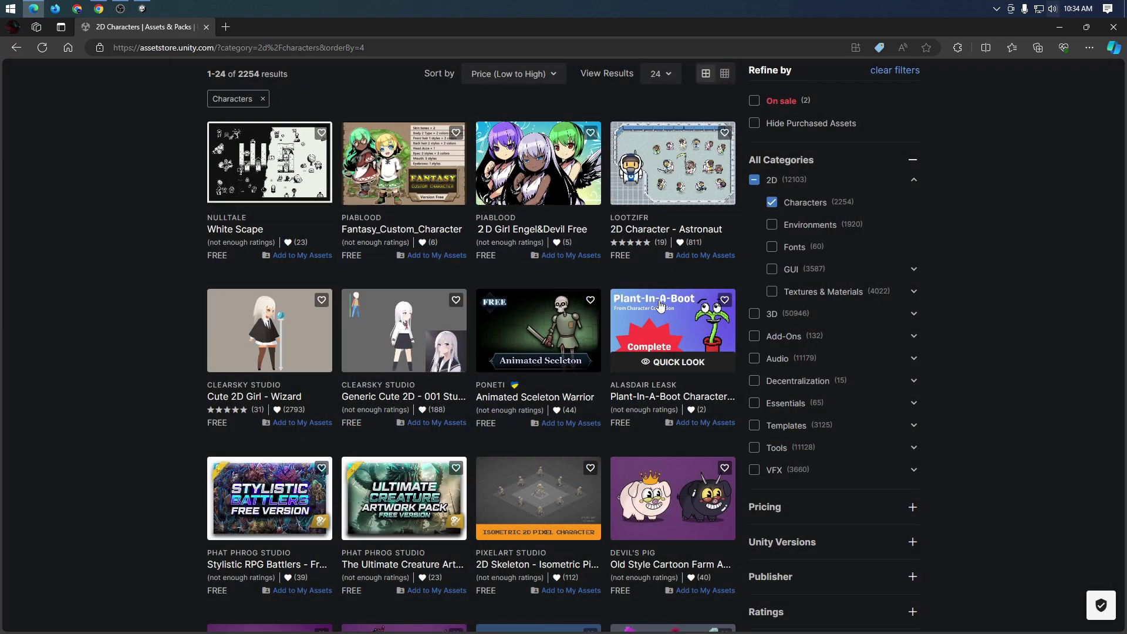
{"action": "left_click", "coordinate": [549, 372]}
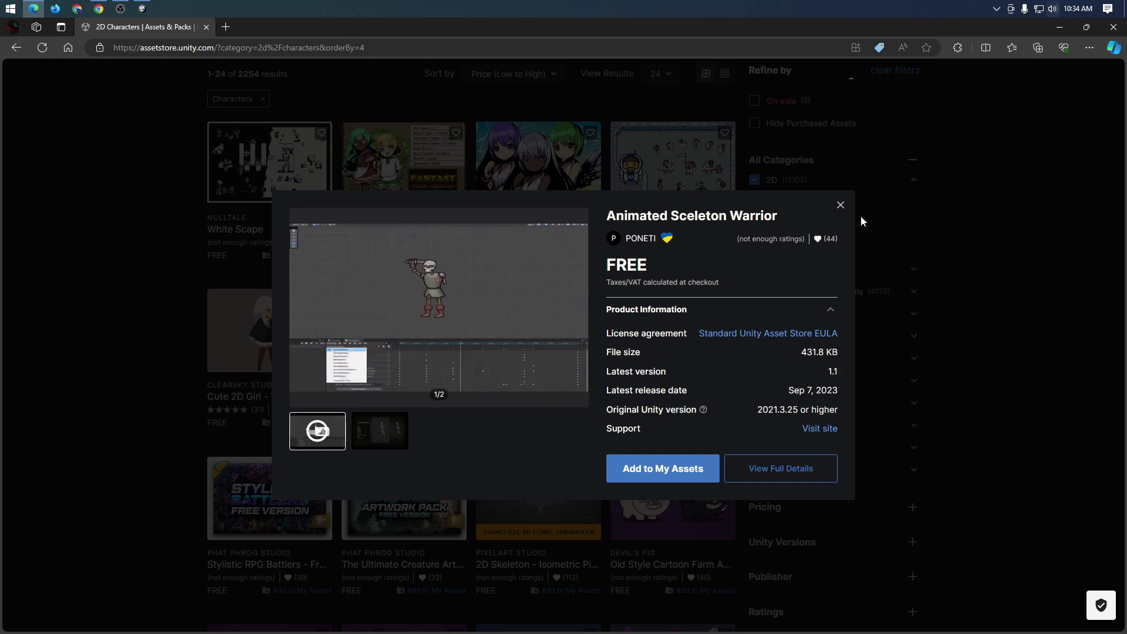
{"action": "left_click", "coordinate": [841, 207]}
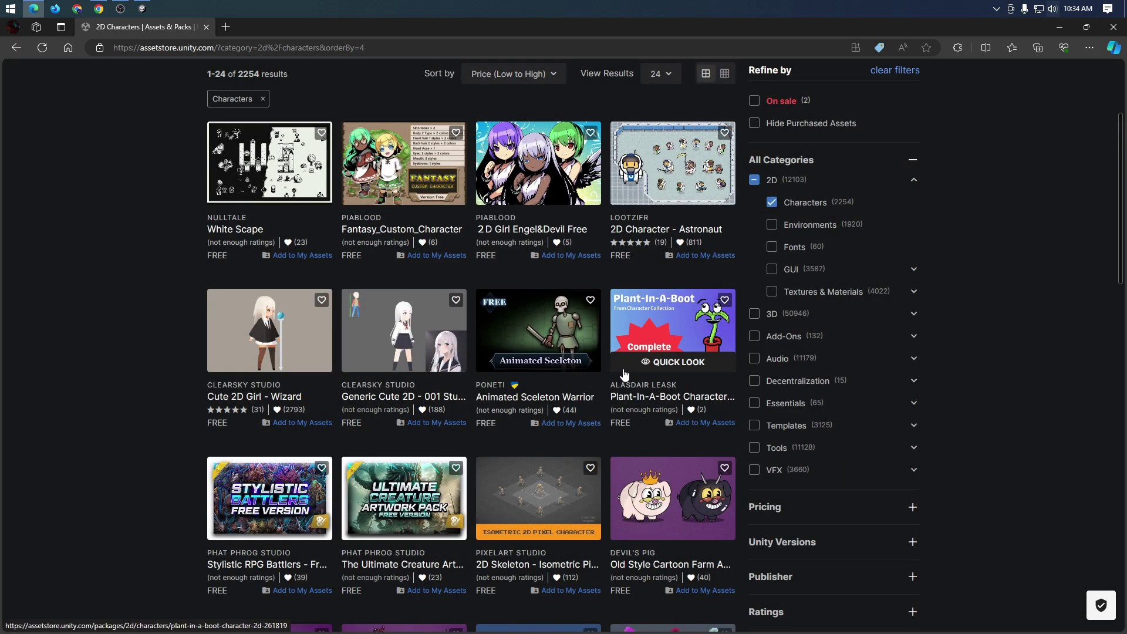
{"action": "scroll", "coordinate": [603, 372], "scroll_direction": "up", "scroll_amount": 2}
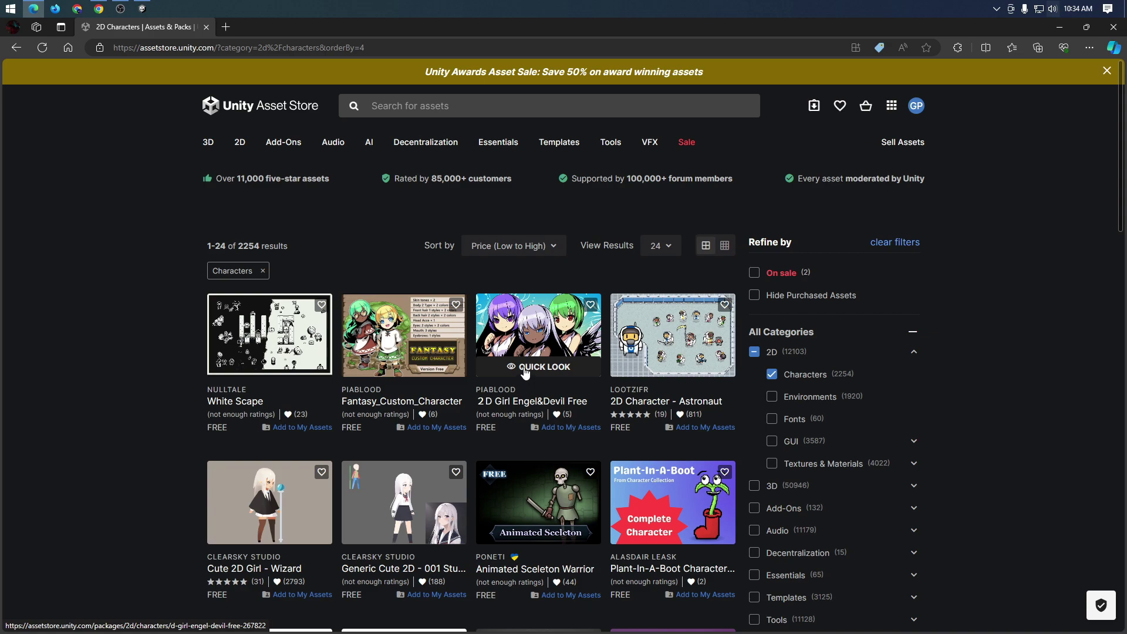
- Preview 2 D Girl Engel&Devil Free, add it to My Assets, and accept the terms
{"action": "left_click", "coordinate": [525, 370]}
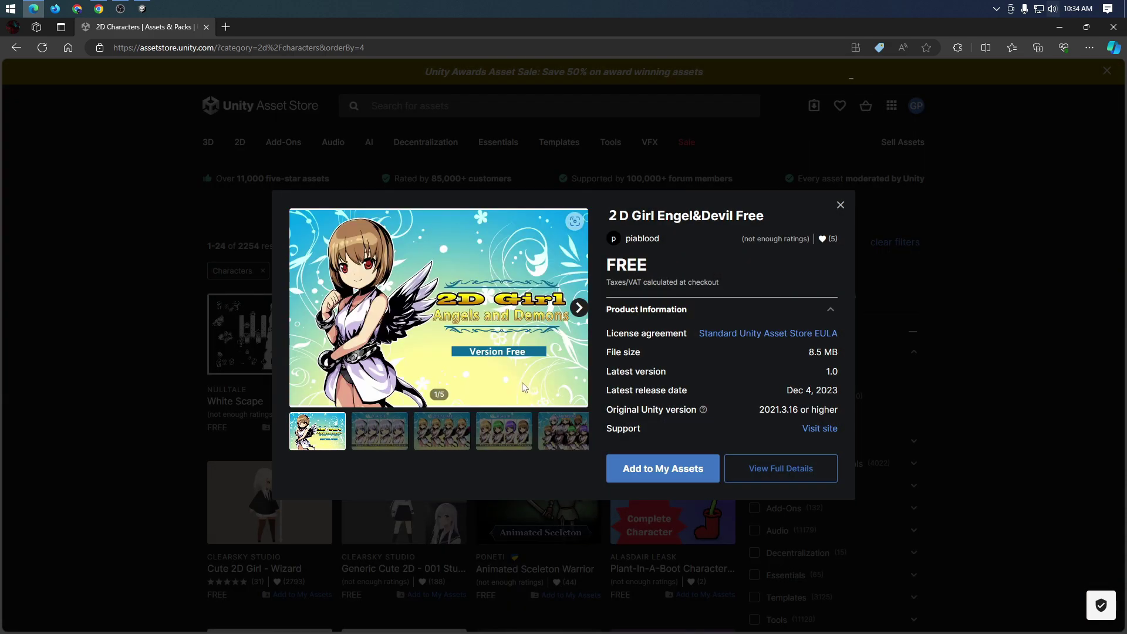
{"action": "left_click", "coordinate": [579, 314]}
{"action": "left_click", "coordinate": [579, 315]}
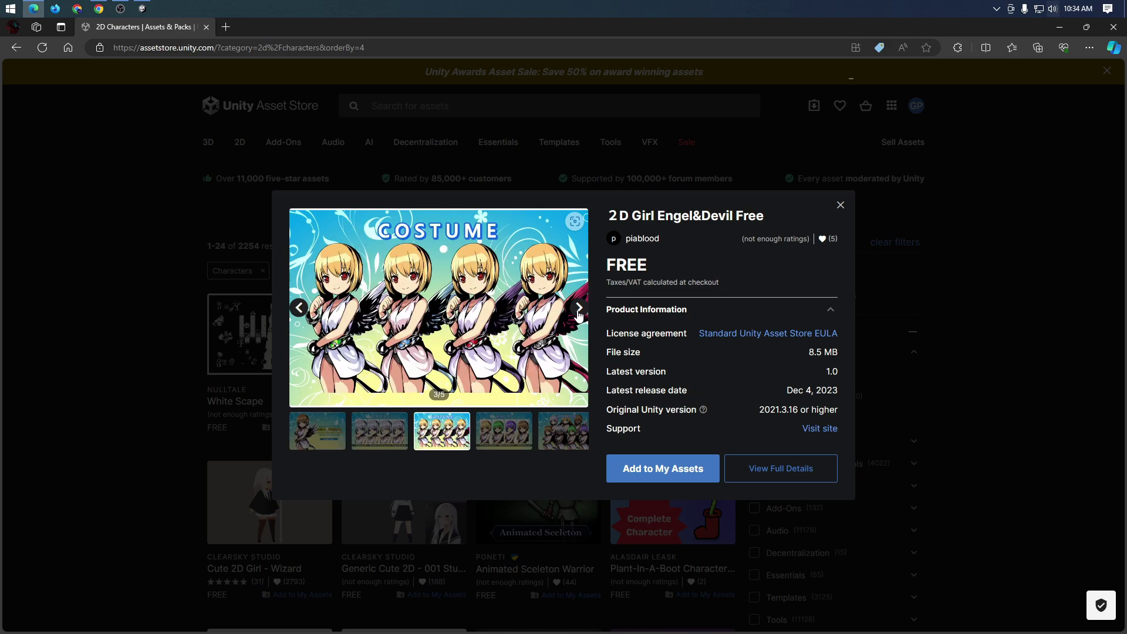
{"action": "left_click", "coordinate": [579, 314]}
{"action": "left_click", "coordinate": [699, 468]}
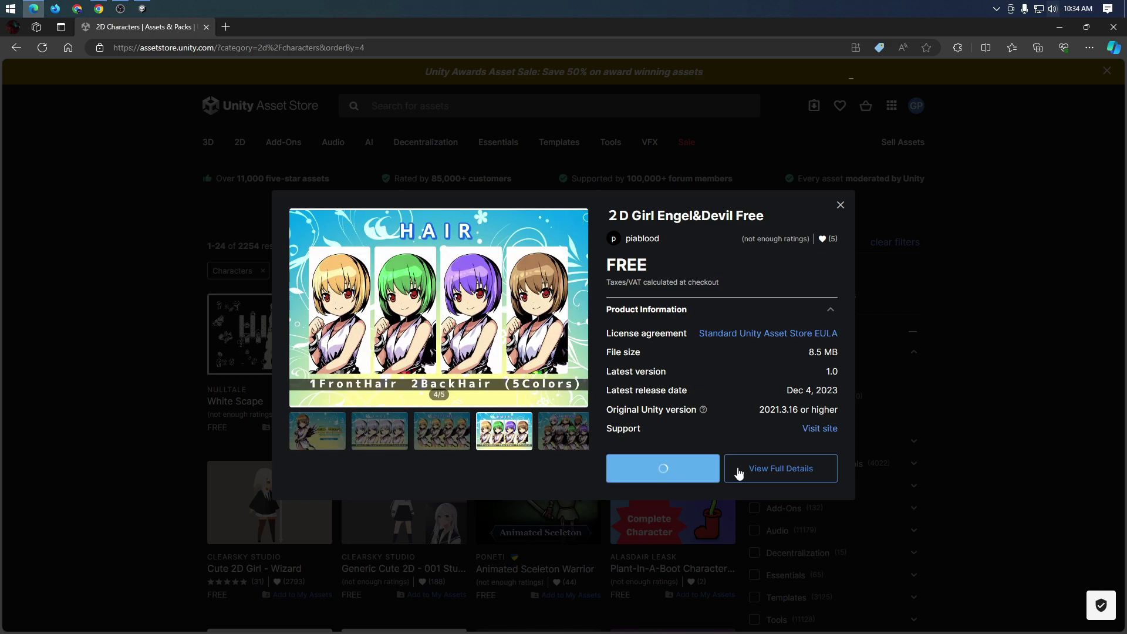
{"action": "left_click", "coordinate": [635, 404]}
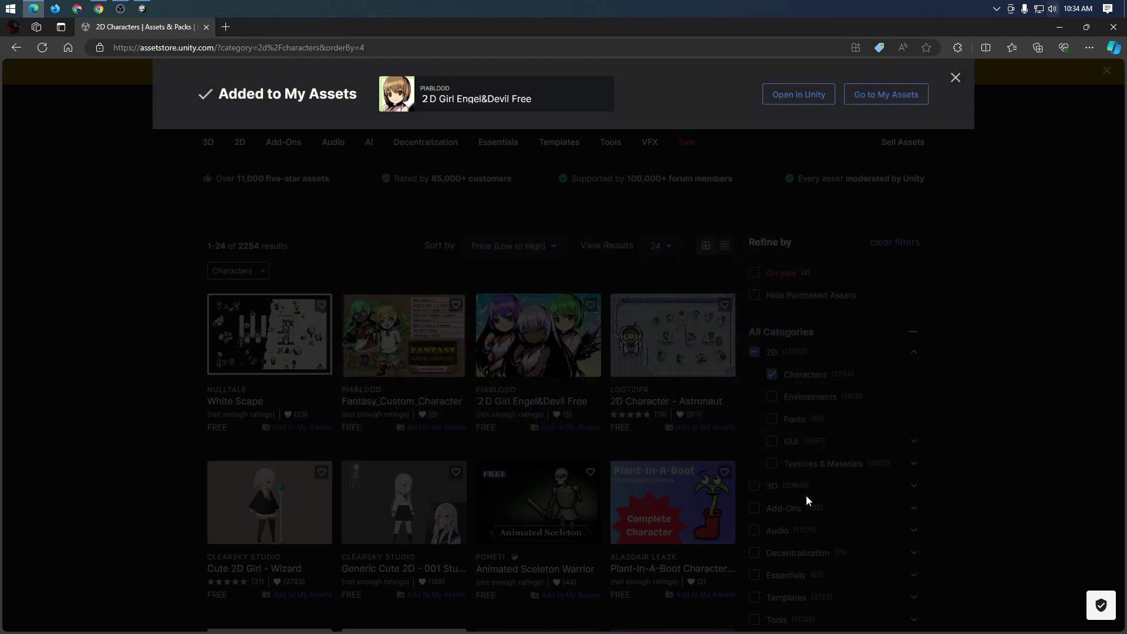
- Send the claimed pack to the Unity Editor and close the embedded Asset Store tab
{"action": "left_click", "coordinate": [809, 98]}
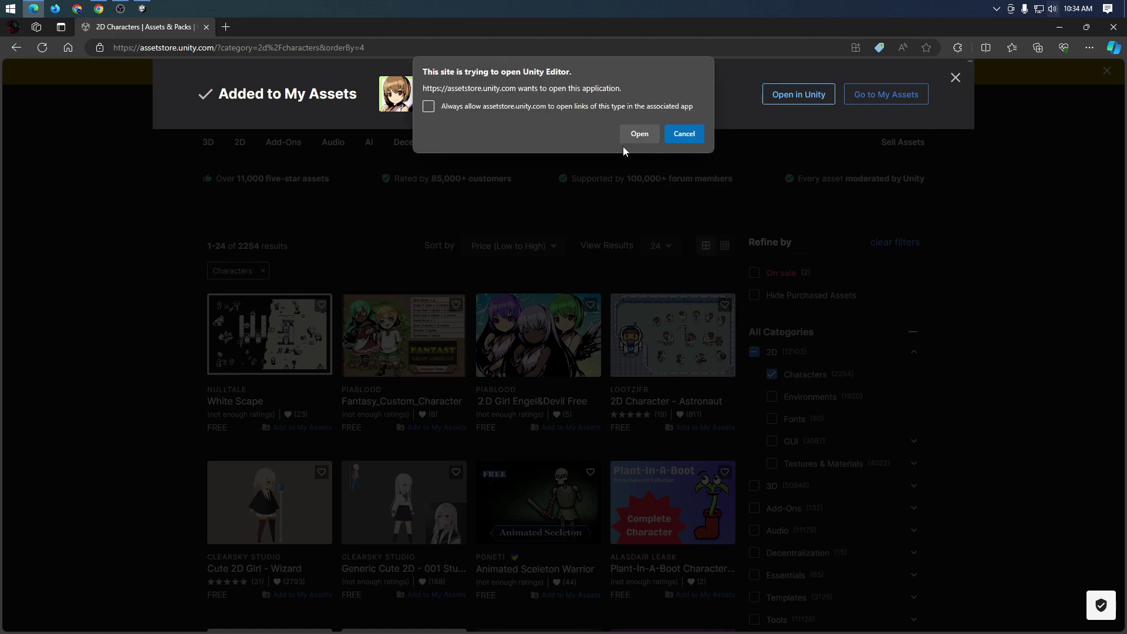
{"action": "left_click", "coordinate": [646, 137]}
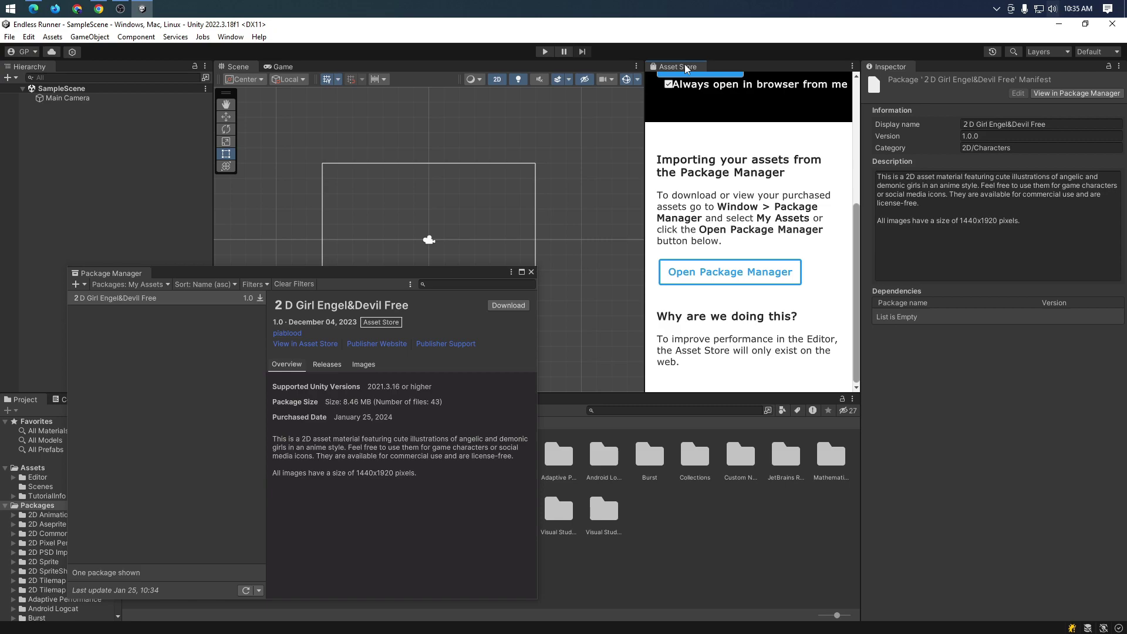
{"action": "left_click", "coordinate": [852, 68]}
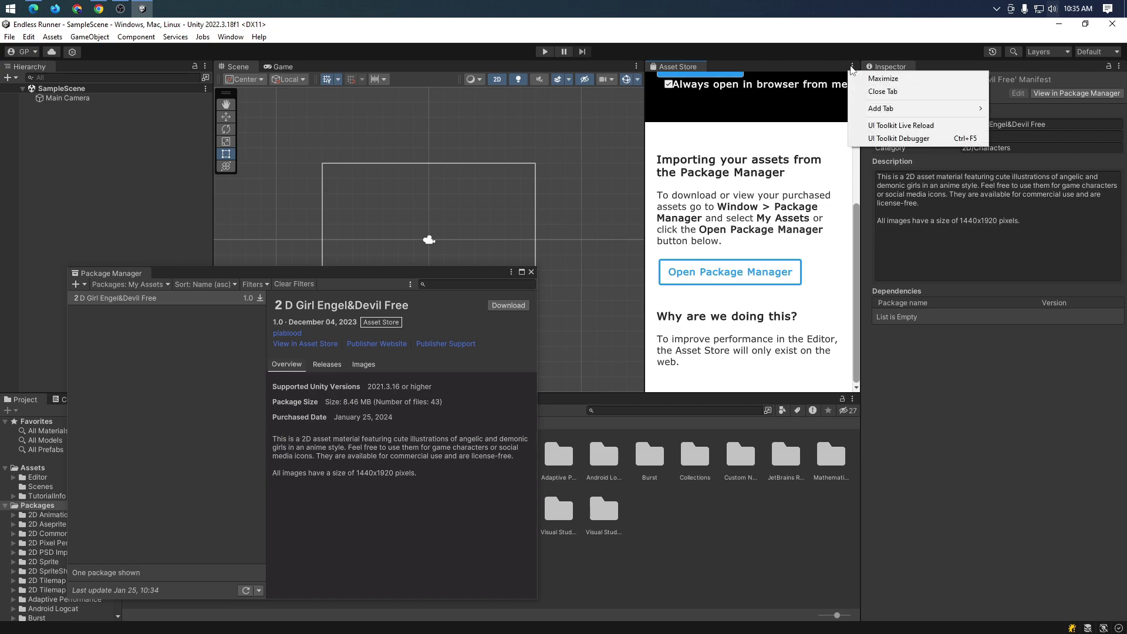
{"action": "left_click", "coordinate": [887, 91]}
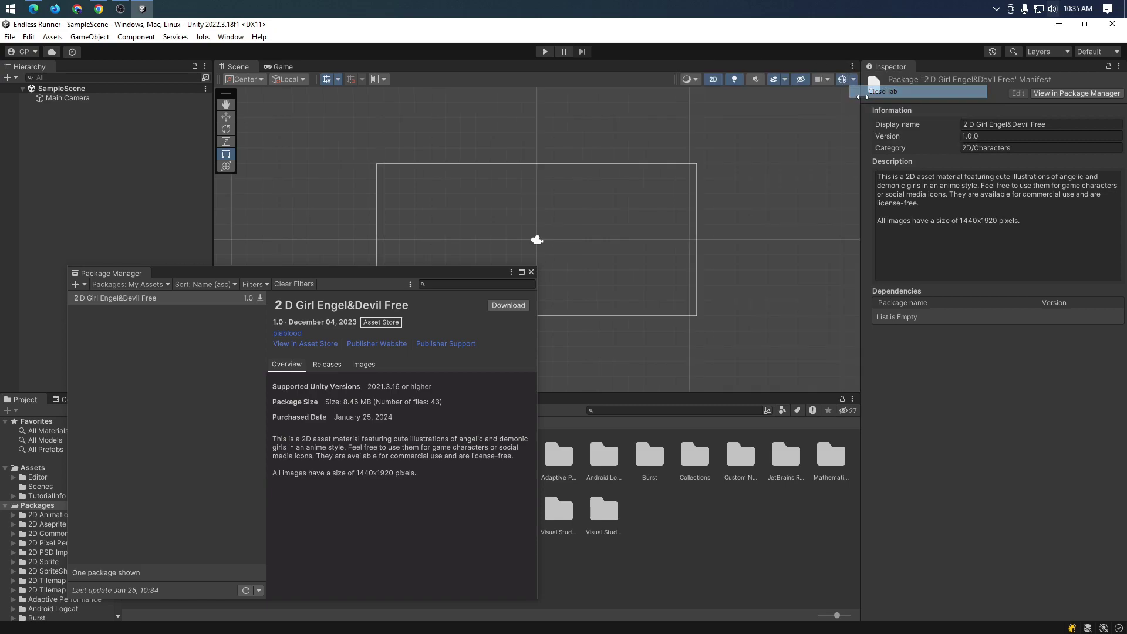
- Select 2D Girl Engel&Devil Free in Package Manager and move the window into view
{"action": "left_click", "coordinate": [141, 303]}
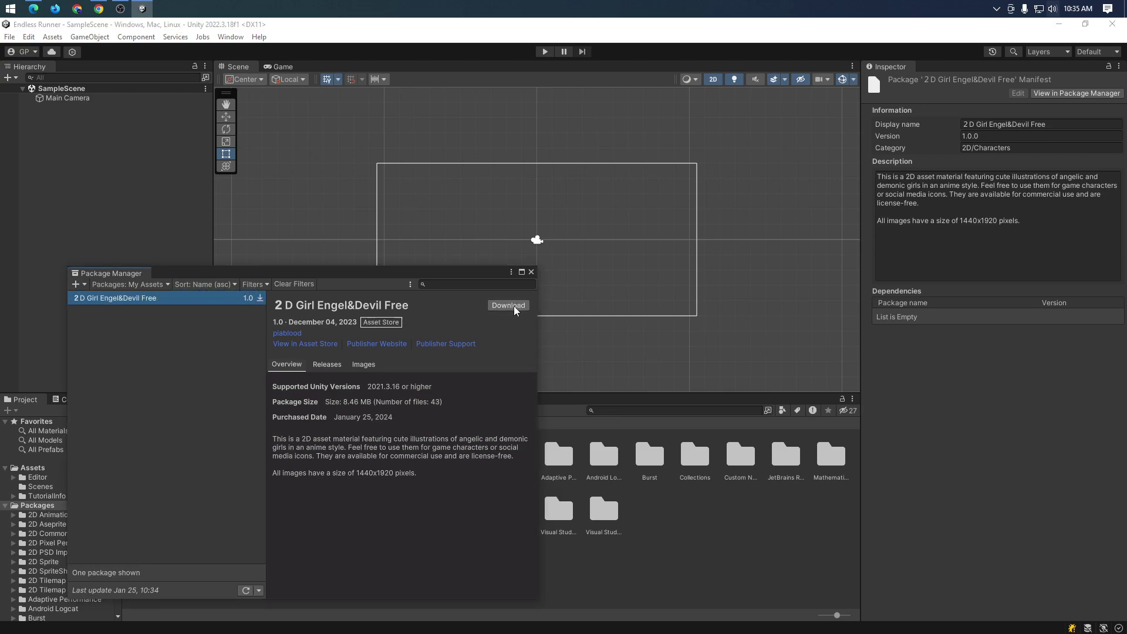
{"action": "left_click_drag", "start_coordinate": [363, 274], "coordinate": [452, 232]}
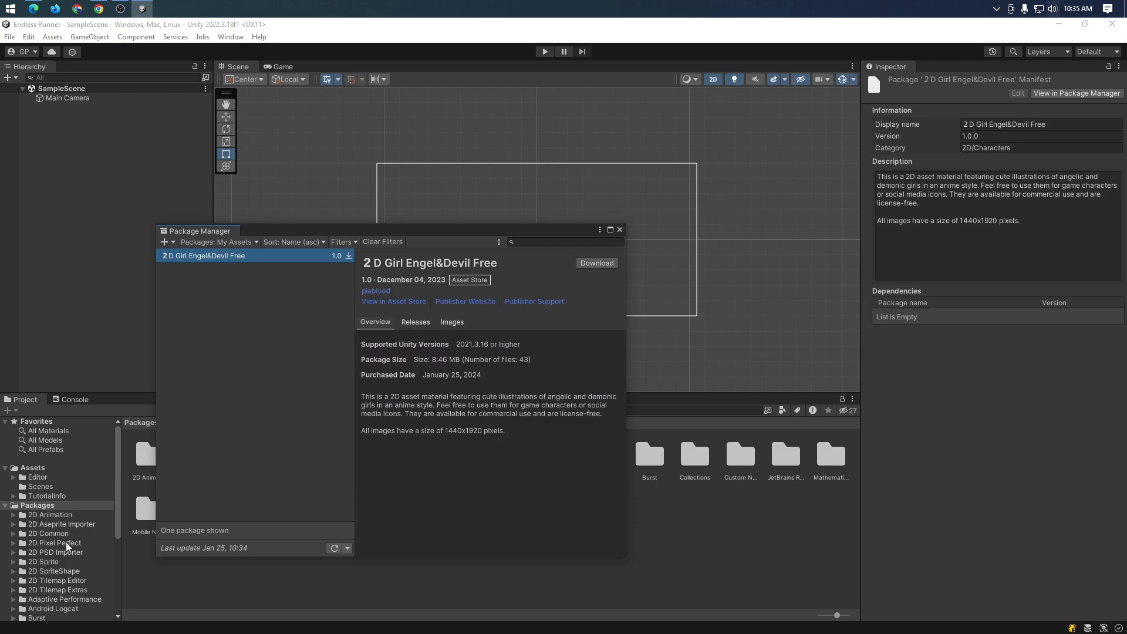
{"action": "scroll", "coordinate": [65, 541], "scroll_direction": "down", "scroll_amount": 3}
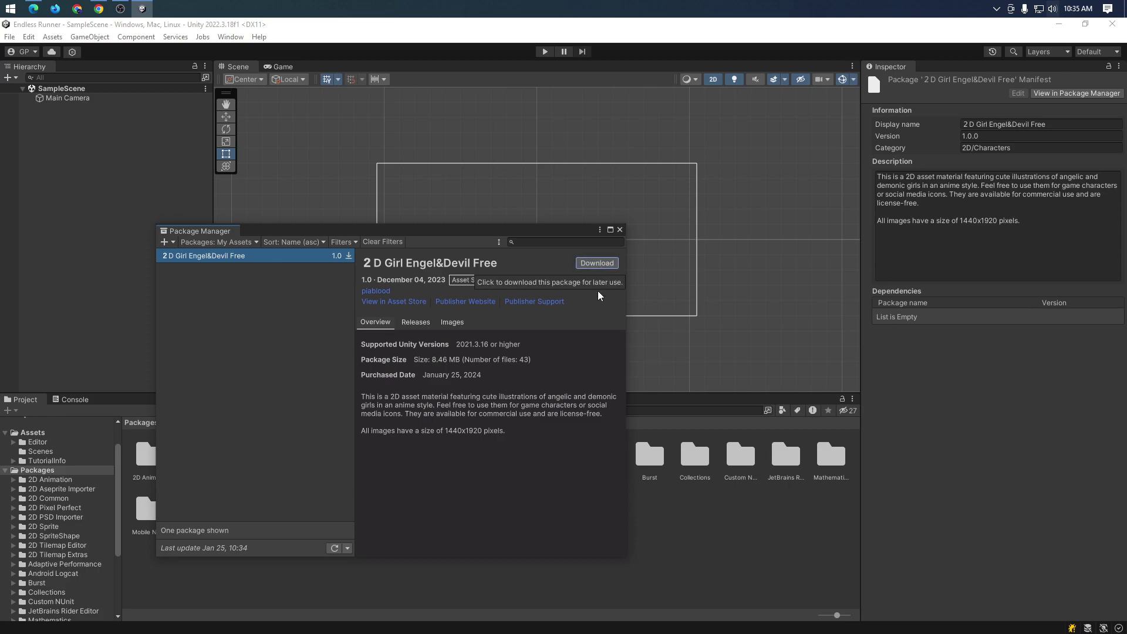
- Download the 2D Girl Engel&Devil Free package and open its import file list
{"action": "left_click", "coordinate": [600, 263]}
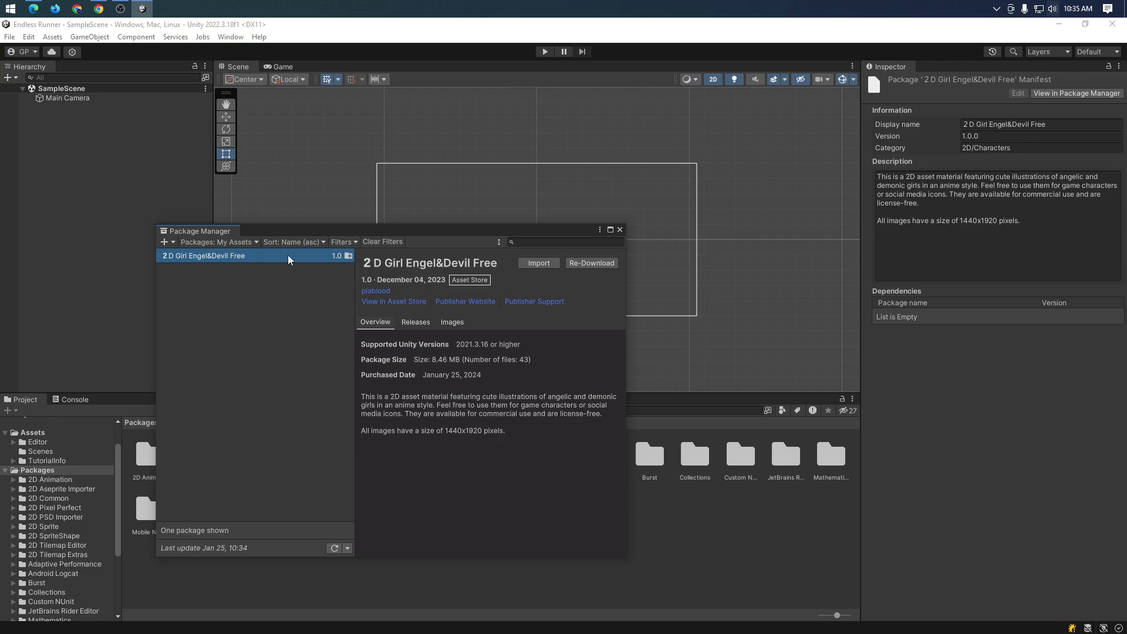
{"action": "left_click", "coordinate": [522, 265]}
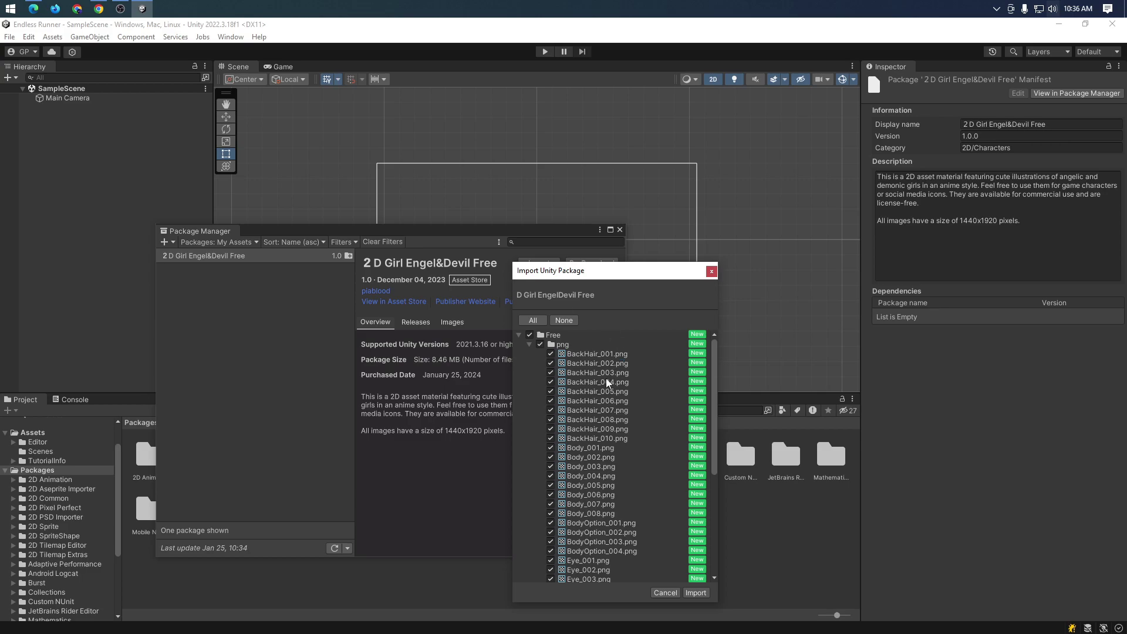
{"action": "scroll", "coordinate": [611, 379], "scroll_direction": "down", "scroll_amount": 5}
{"action": "scroll", "coordinate": [610, 379], "scroll_direction": "down", "scroll_amount": 5}
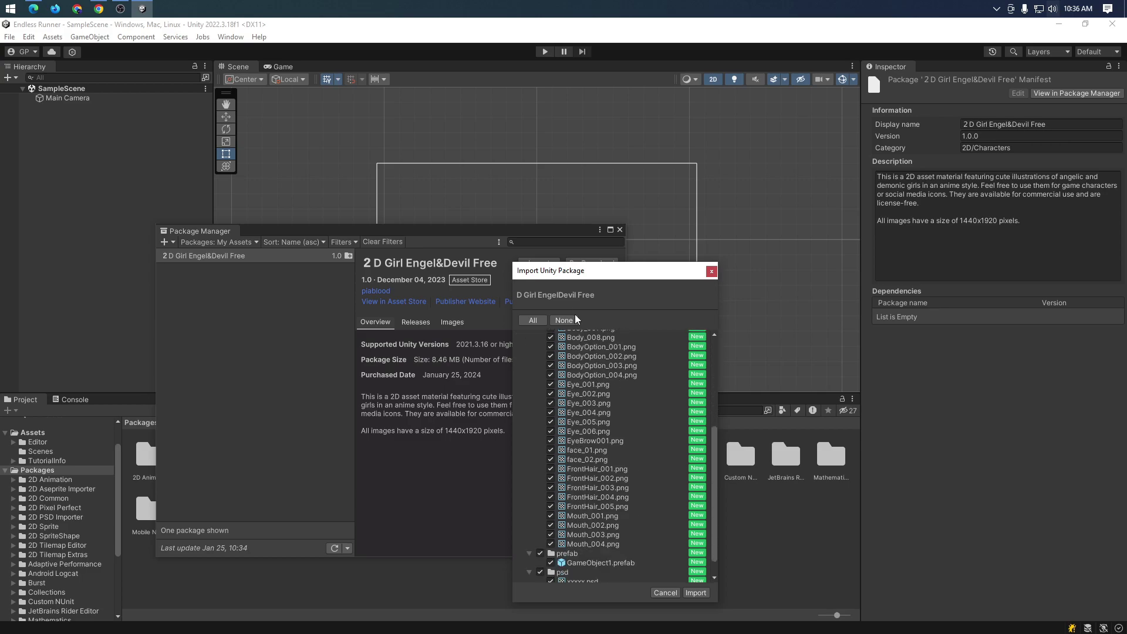
{"action": "scroll", "coordinate": [561, 470], "scroll_direction": "down", "scroll_amount": 2}
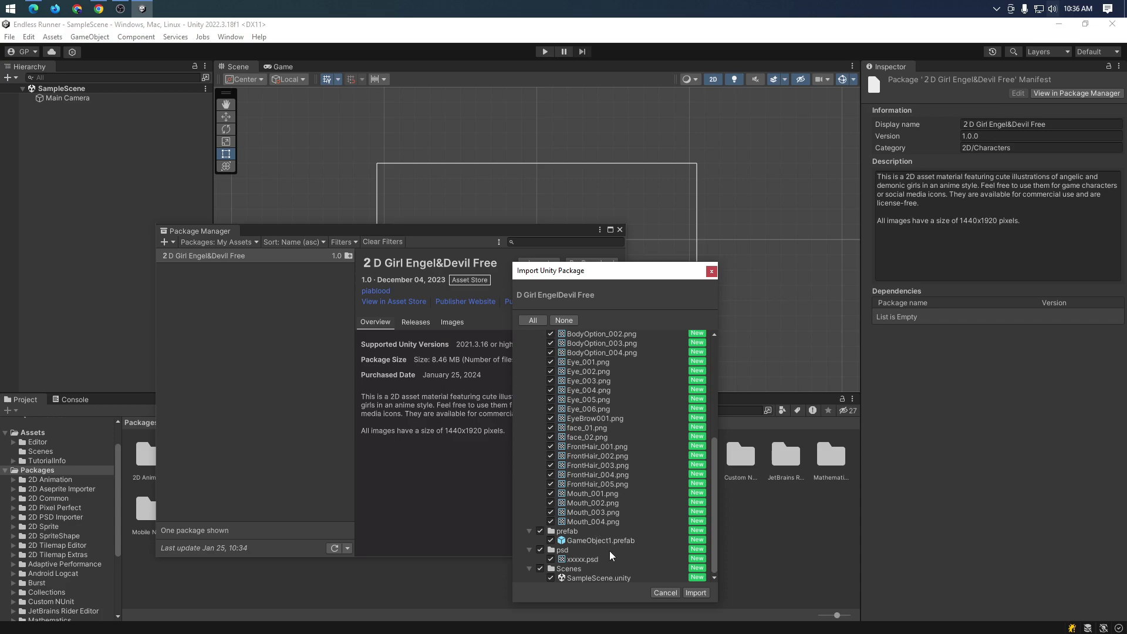
{"action": "scroll", "coordinate": [612, 551], "scroll_direction": "up", "scroll_amount": 10}
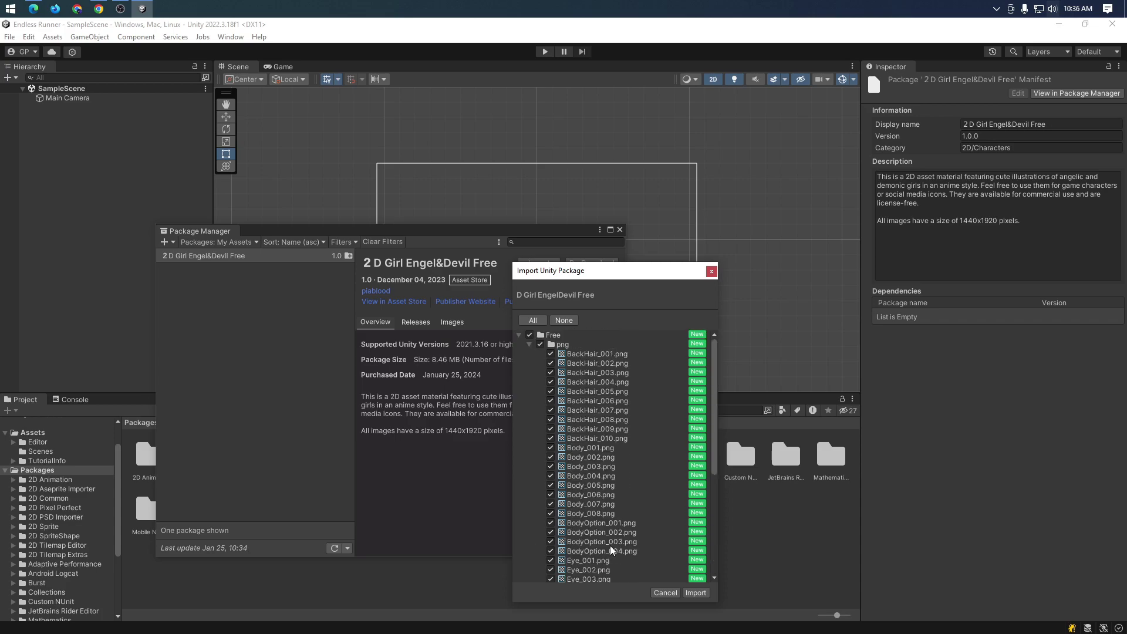
- Import all of the package's files, adding the Free folder under Assets
{"action": "left_click", "coordinate": [703, 595]}
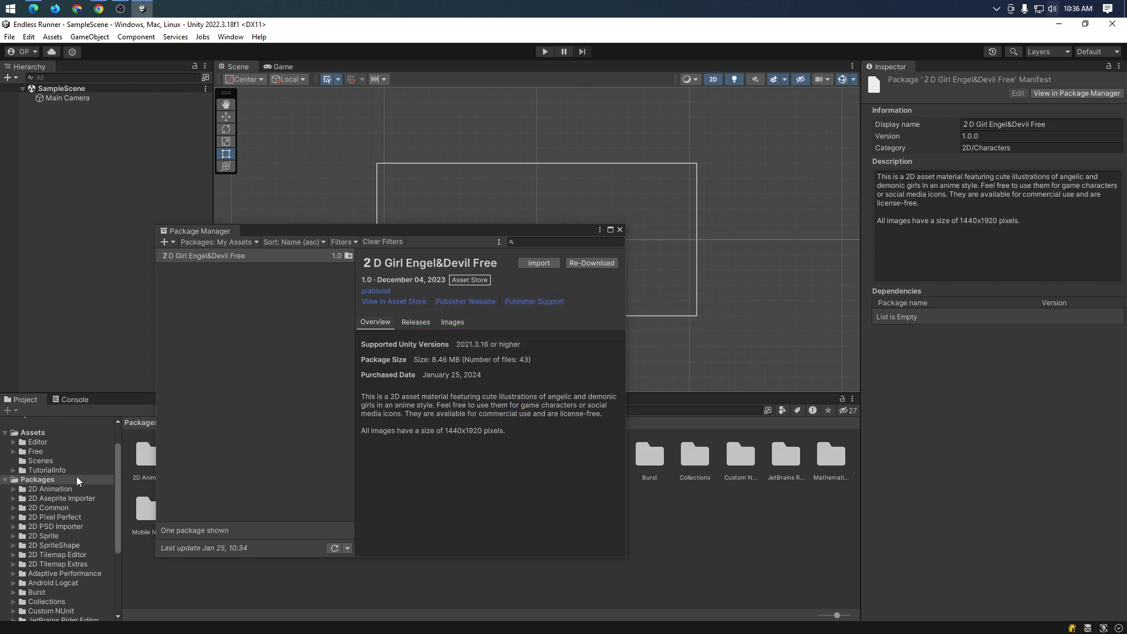
{"action": "scroll", "coordinate": [86, 555], "scroll_direction": "down", "scroll_amount": 3}
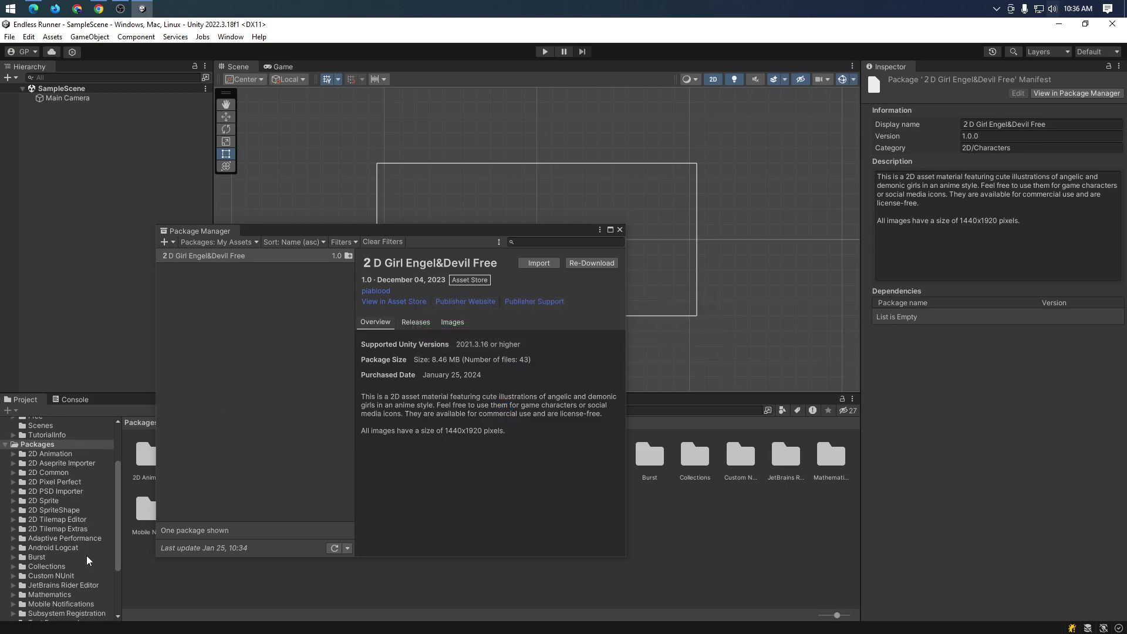
{"action": "scroll", "coordinate": [86, 555], "scroll_direction": "down", "scroll_amount": 3}
{"action": "scroll", "coordinate": [87, 555], "scroll_direction": "down", "scroll_amount": 3}
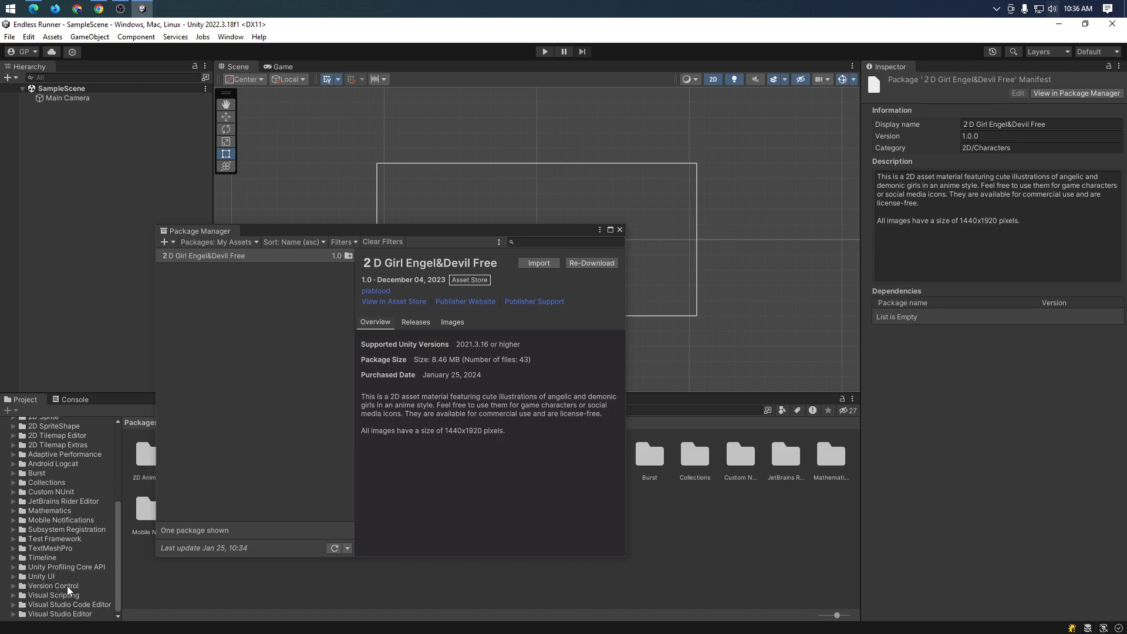
{"action": "scroll", "coordinate": [61, 562], "scroll_direction": "up", "scroll_amount": 3}
{"action": "scroll", "coordinate": [62, 562], "scroll_direction": "up", "scroll_amount": 4}
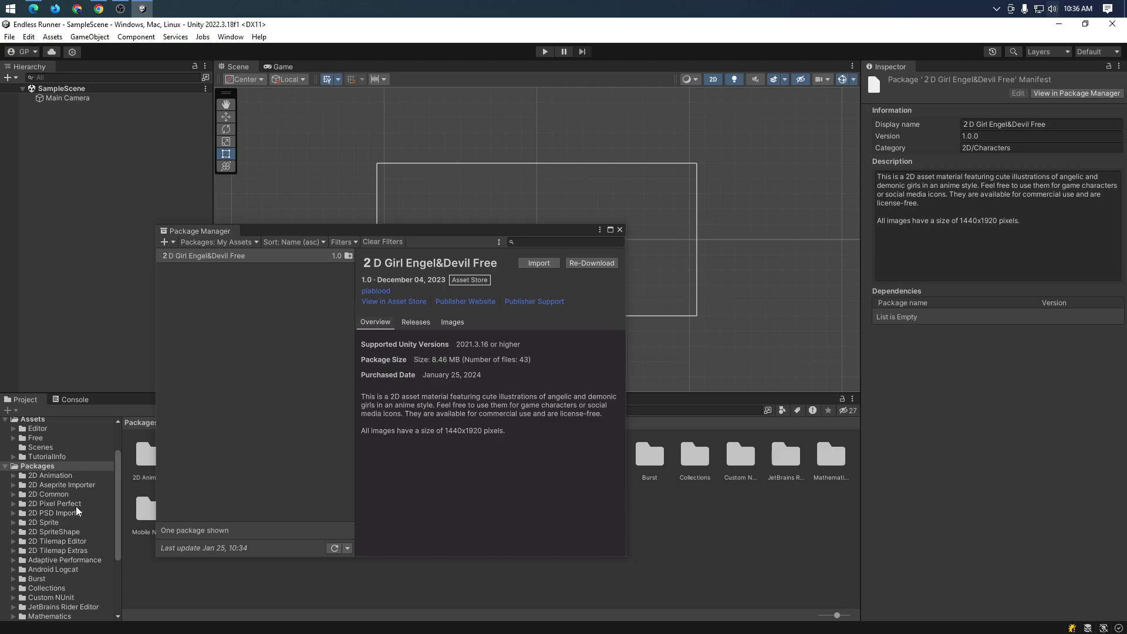
- Retry the import, dismiss the 'Nothing to import' message, and close Package Manager
{"action": "left_click", "coordinate": [538, 263]}
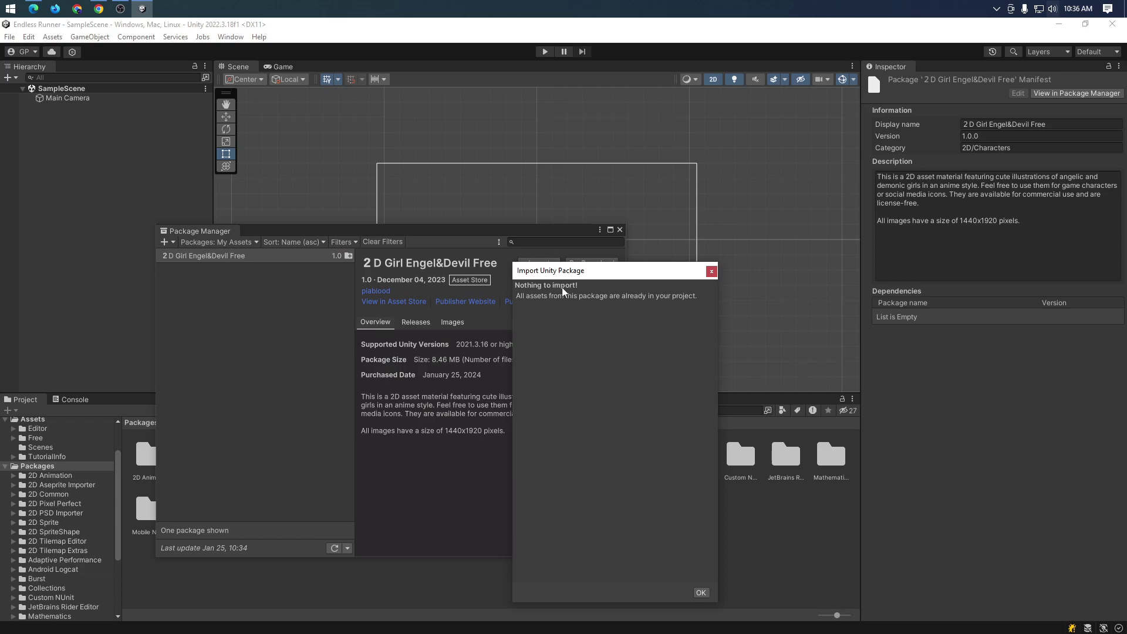
{"action": "left_click", "coordinate": [711, 272]}
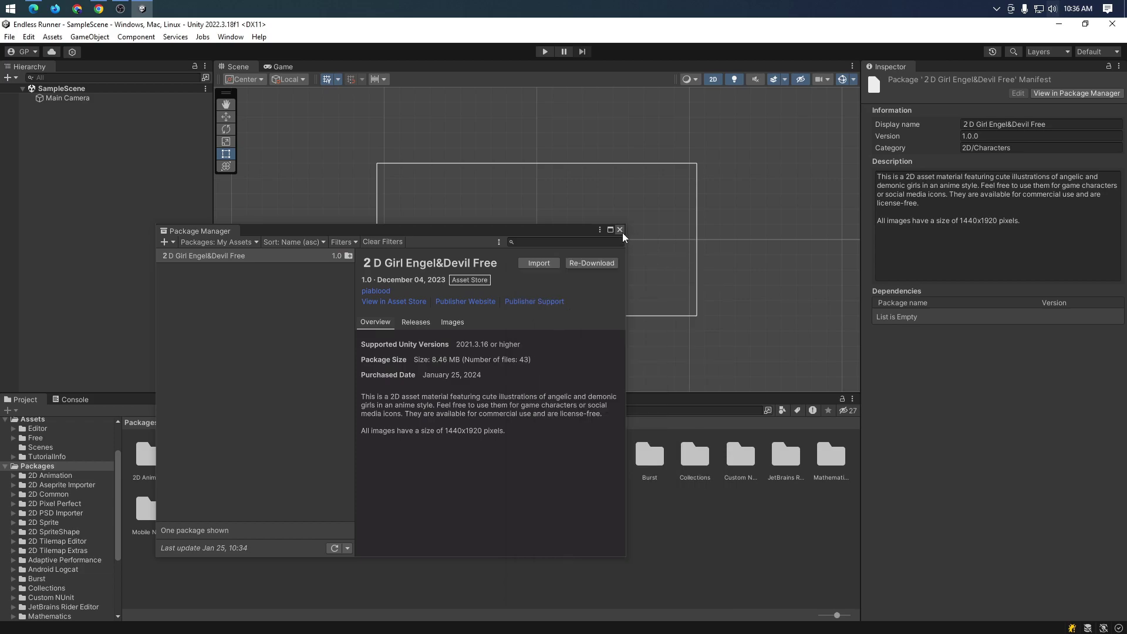
{"action": "left_click", "coordinate": [262, 259]}
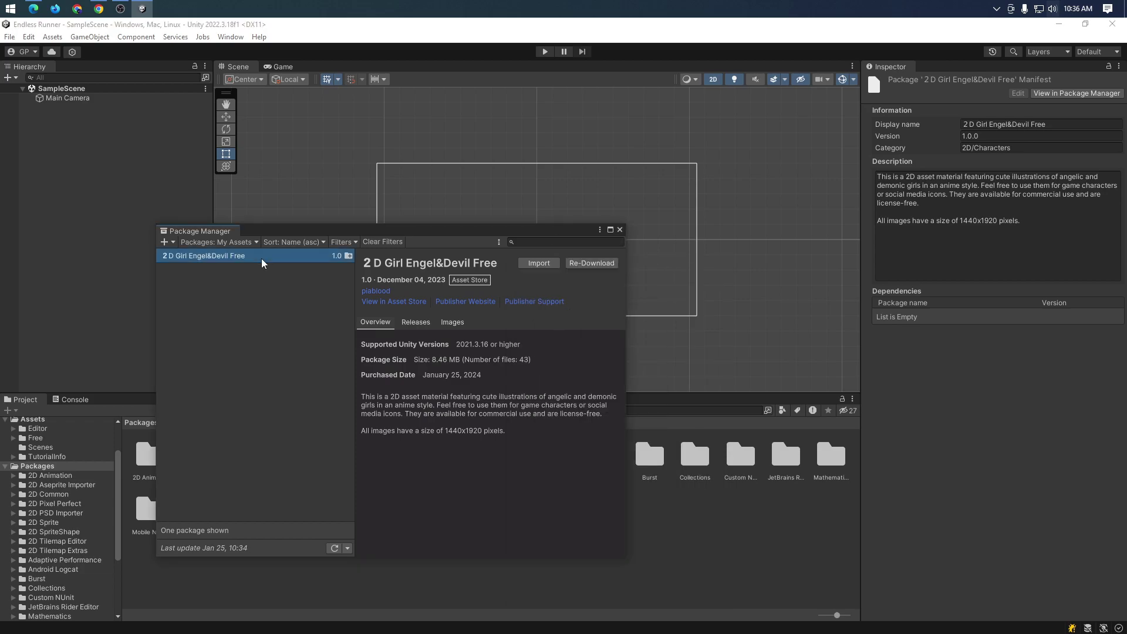
{"action": "left_click", "coordinate": [619, 231]}
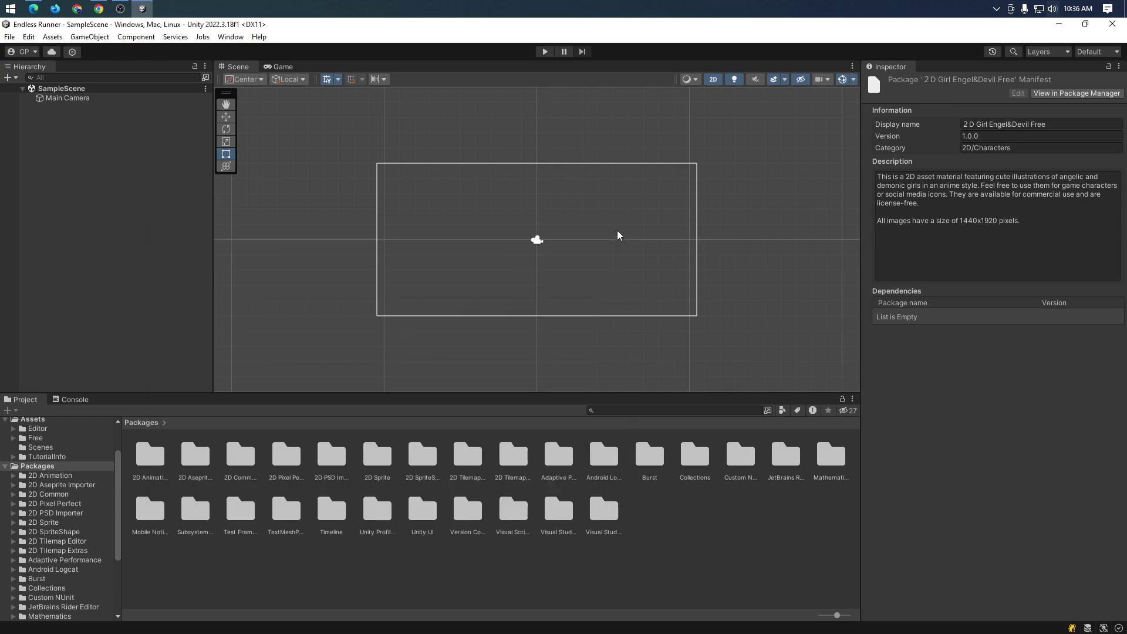
- Look inside the 2D Aseprite Importer package folder, then return to Packages
{"action": "left_click", "coordinate": [202, 463]}
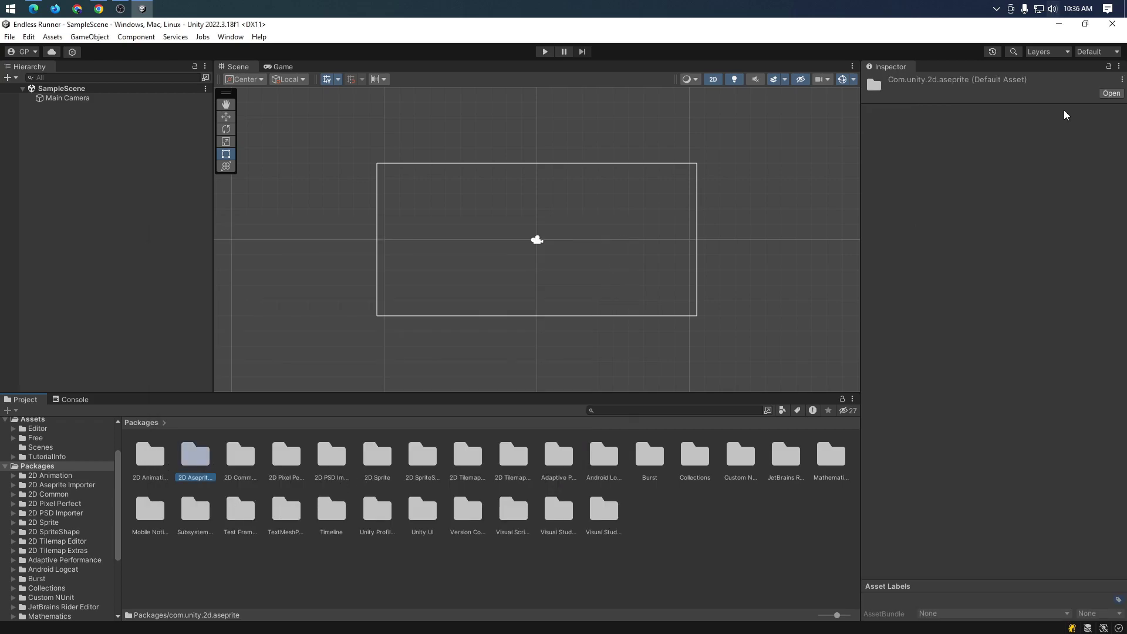
{"action": "left_click", "coordinate": [1109, 95]}
{"action": "left_click", "coordinate": [1109, 98]}
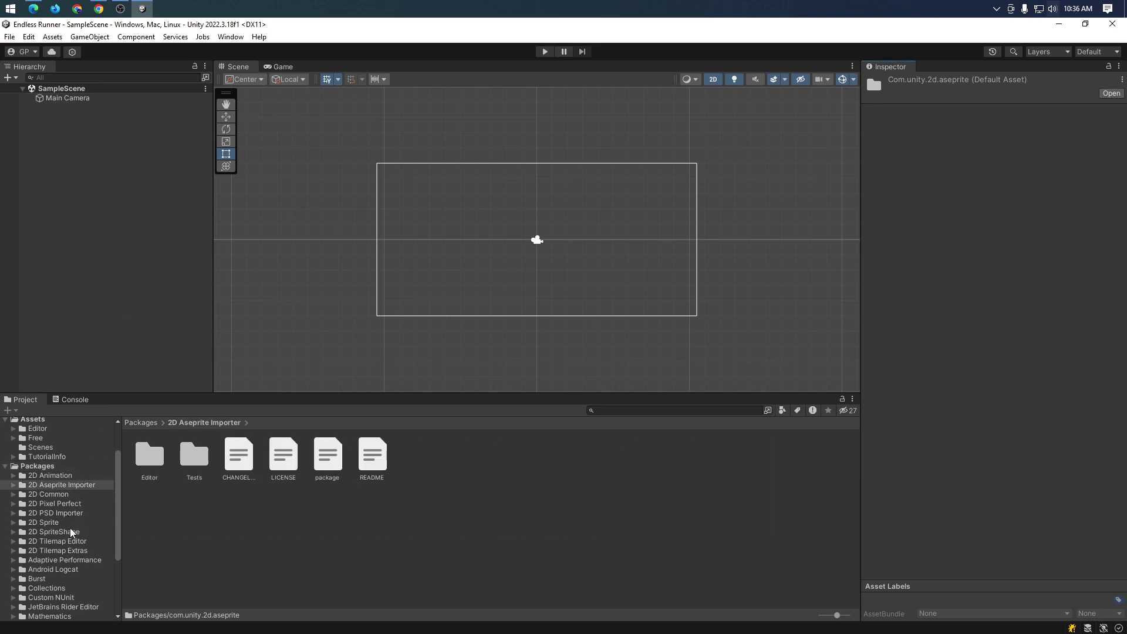
{"action": "scroll", "coordinate": [69, 528], "scroll_direction": "down", "scroll_amount": 3}
{"action": "scroll", "coordinate": [72, 530], "scroll_direction": "up", "scroll_amount": 5}
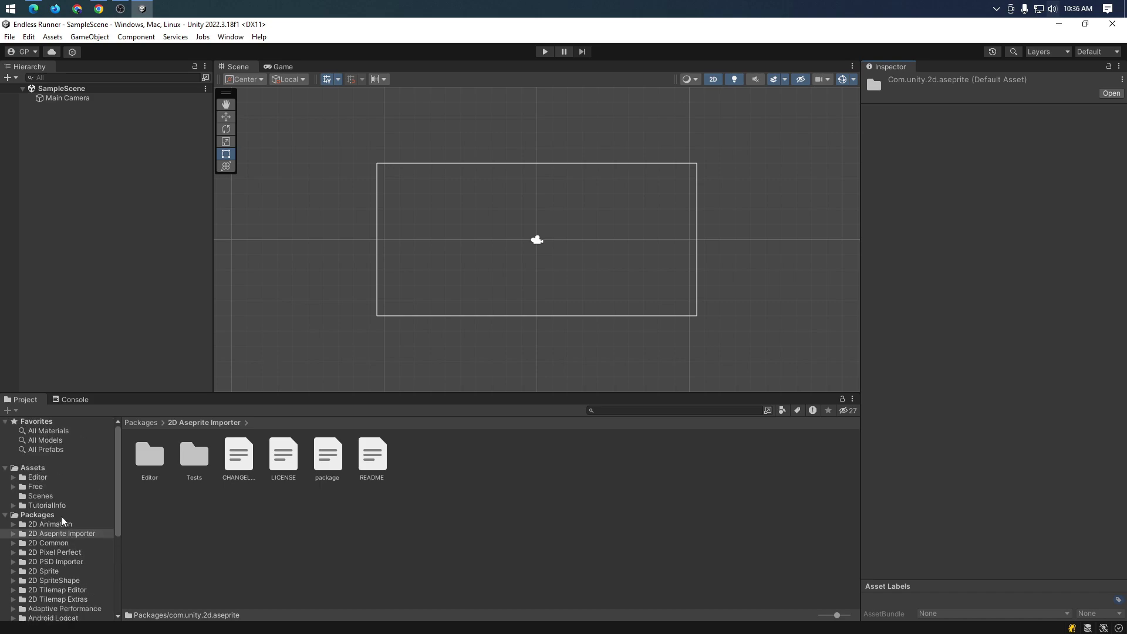
{"action": "left_click", "coordinate": [61, 516]}
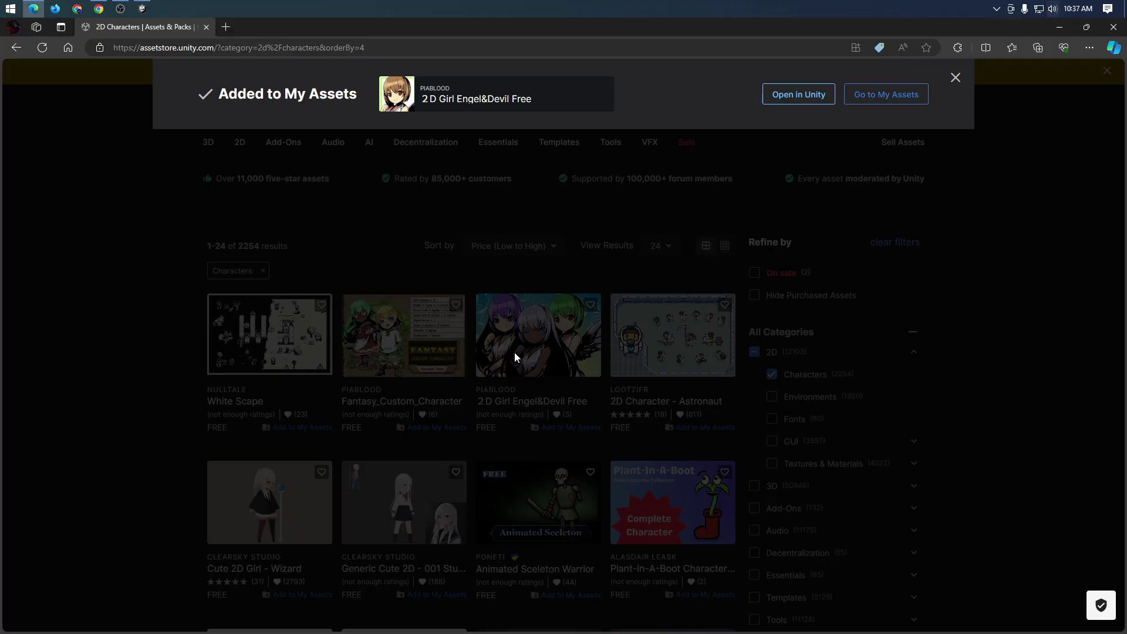
- Dismiss the banner and quick view, then navigate back to the SunnyLand Expansion Pack Trees page
{"action": "left_click", "coordinate": [956, 79]}
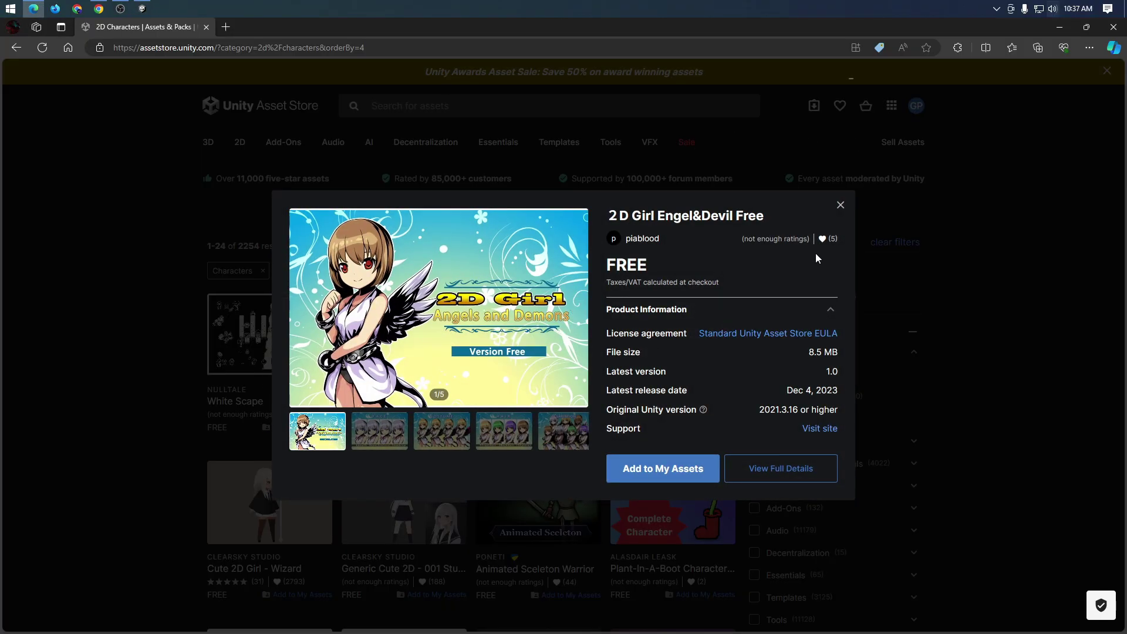
{"action": "left_click", "coordinate": [841, 206]}
{"action": "mouse_move", "coordinate": [907, 144]}
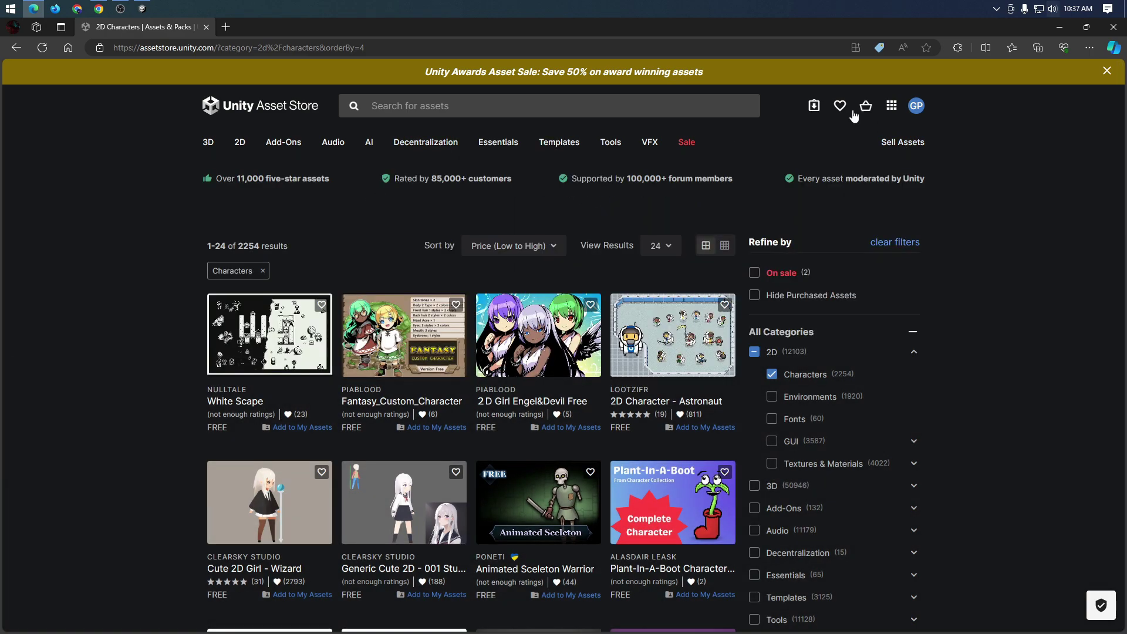
{"action": "left_click", "coordinate": [18, 51]}
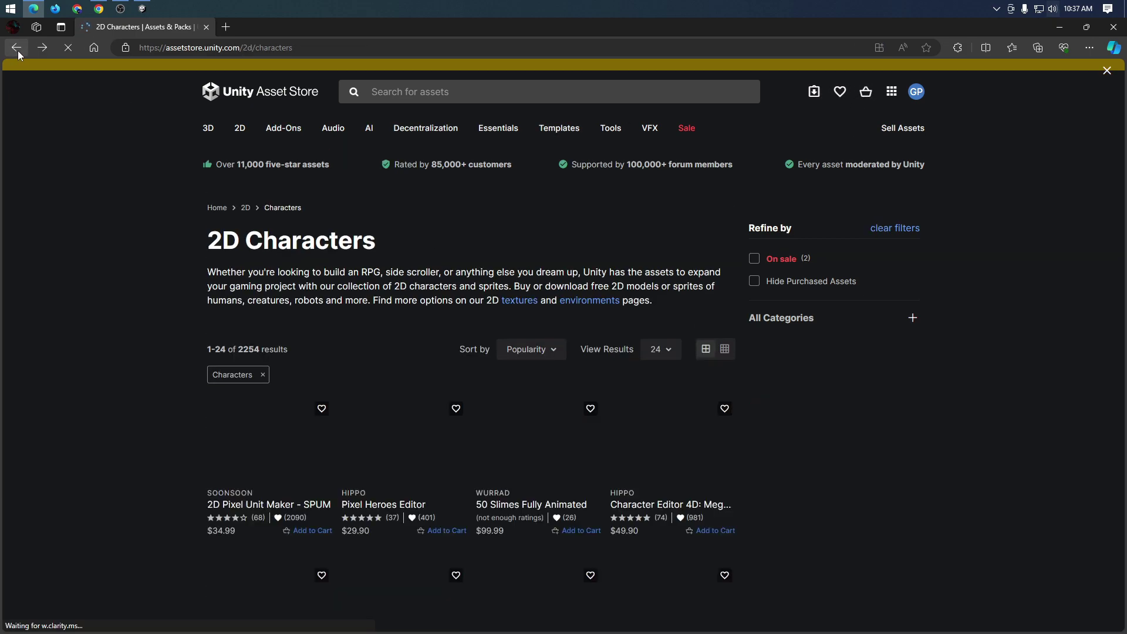
{"action": "left_click", "coordinate": [18, 54]}
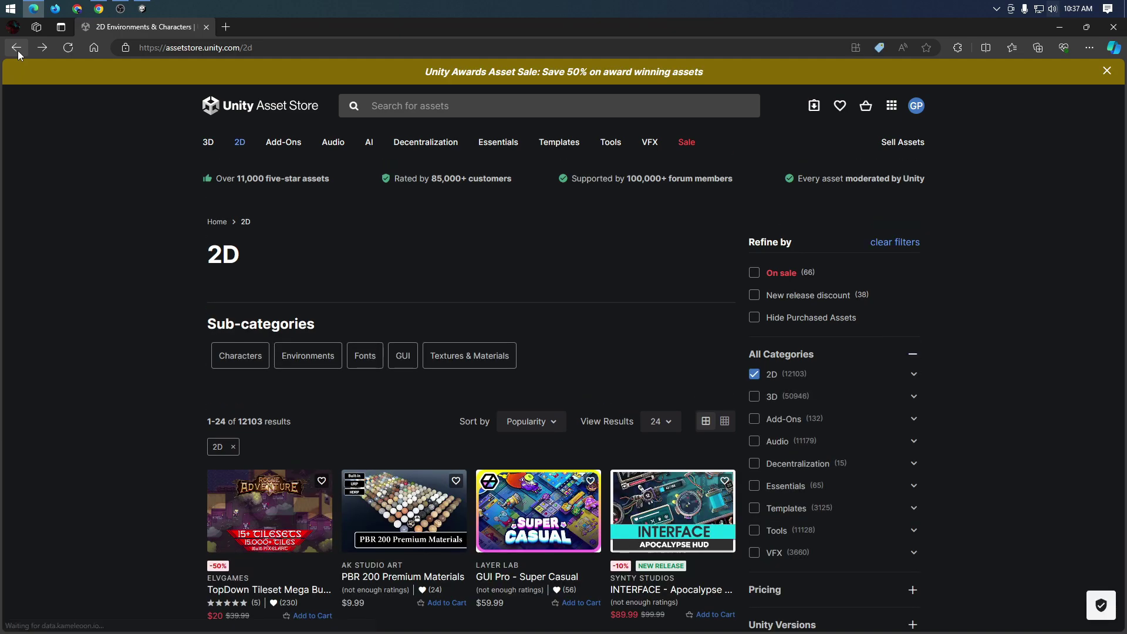
{"action": "left_click", "coordinate": [18, 55]}
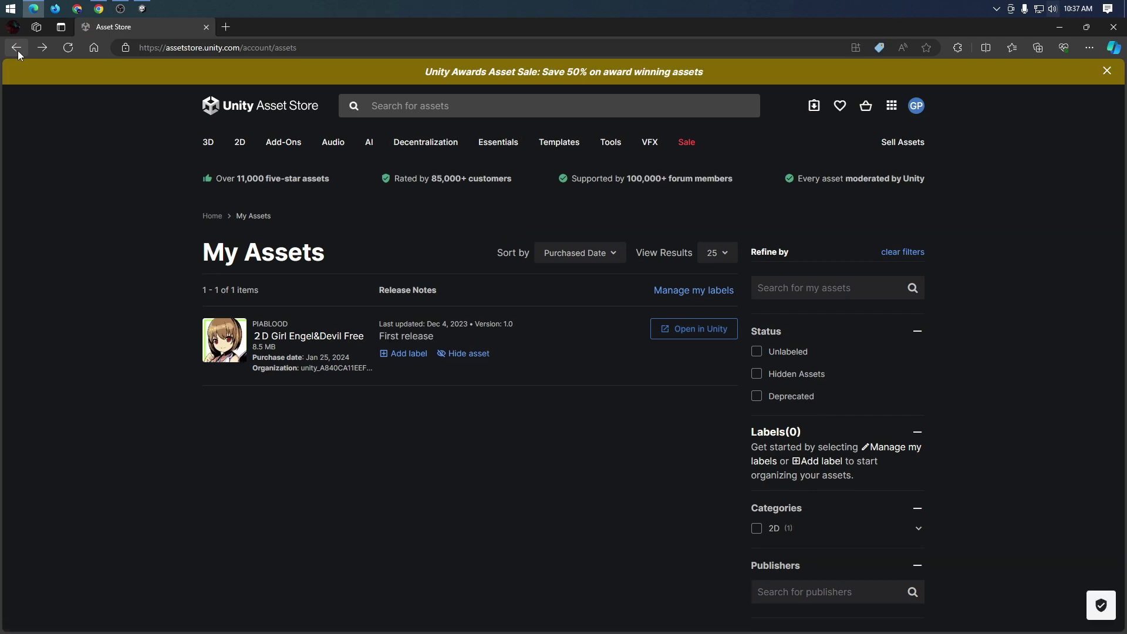
{"action": "left_click", "coordinate": [18, 53]}
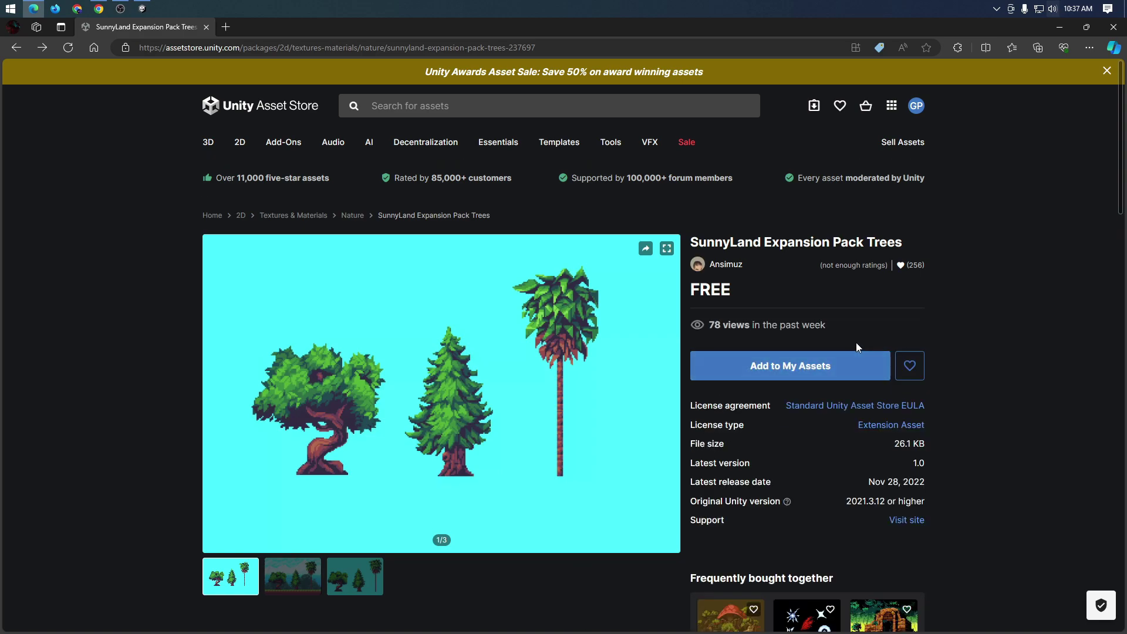
- Add SunnyLand Expansion Pack Trees to My Assets, accept the terms, and open it in Unity
{"action": "left_click", "coordinate": [826, 368]}
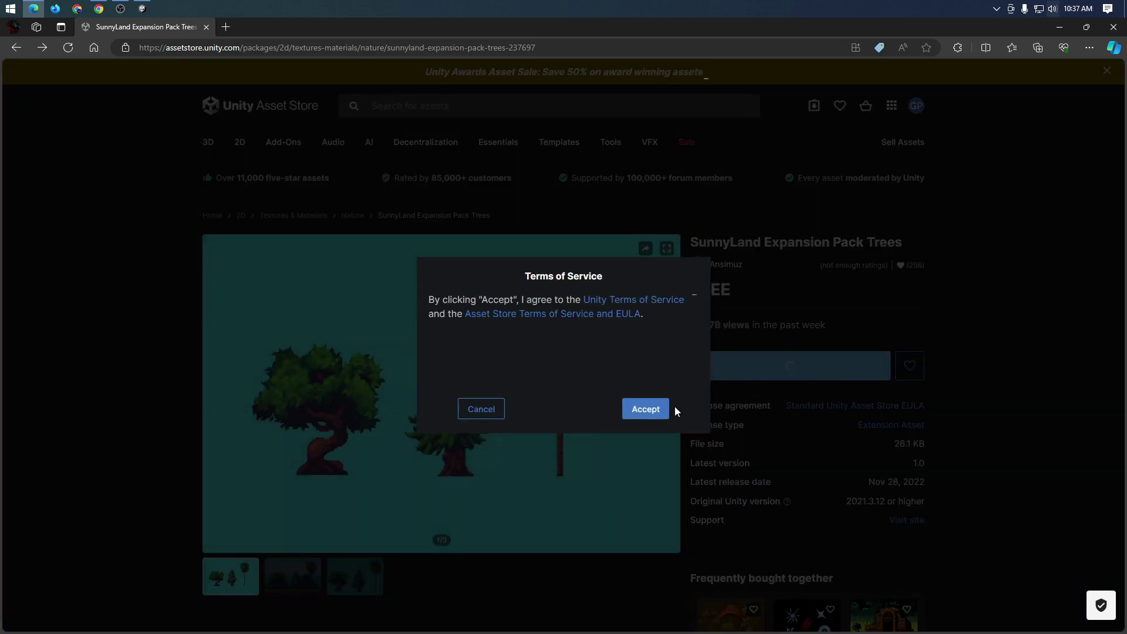
{"action": "left_click", "coordinate": [664, 408]}
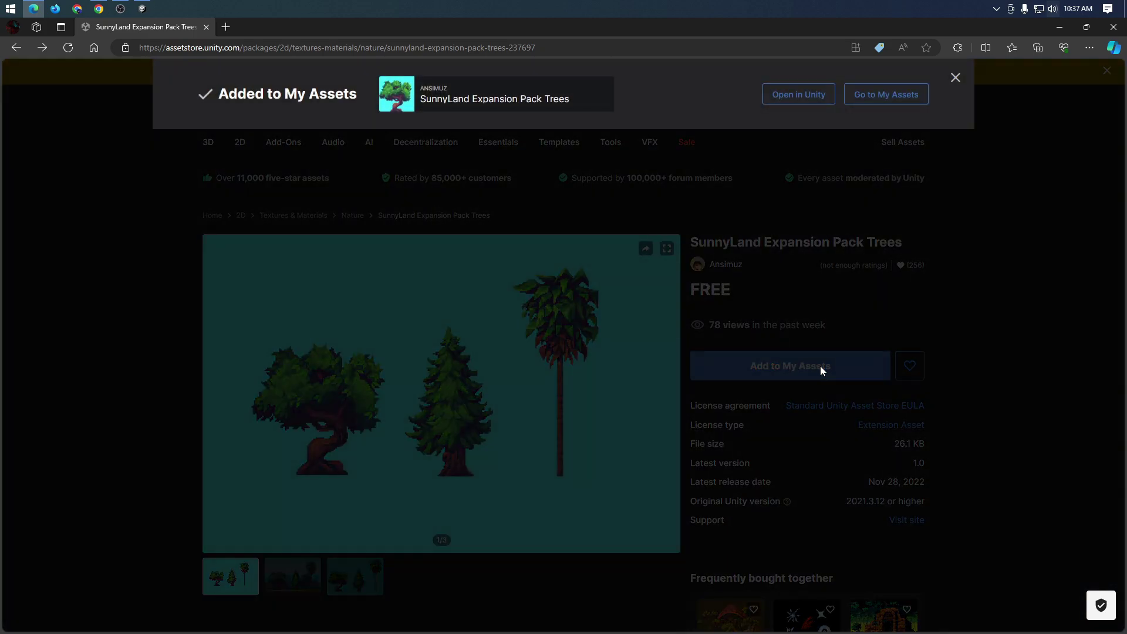
{"action": "left_click", "coordinate": [800, 96]}
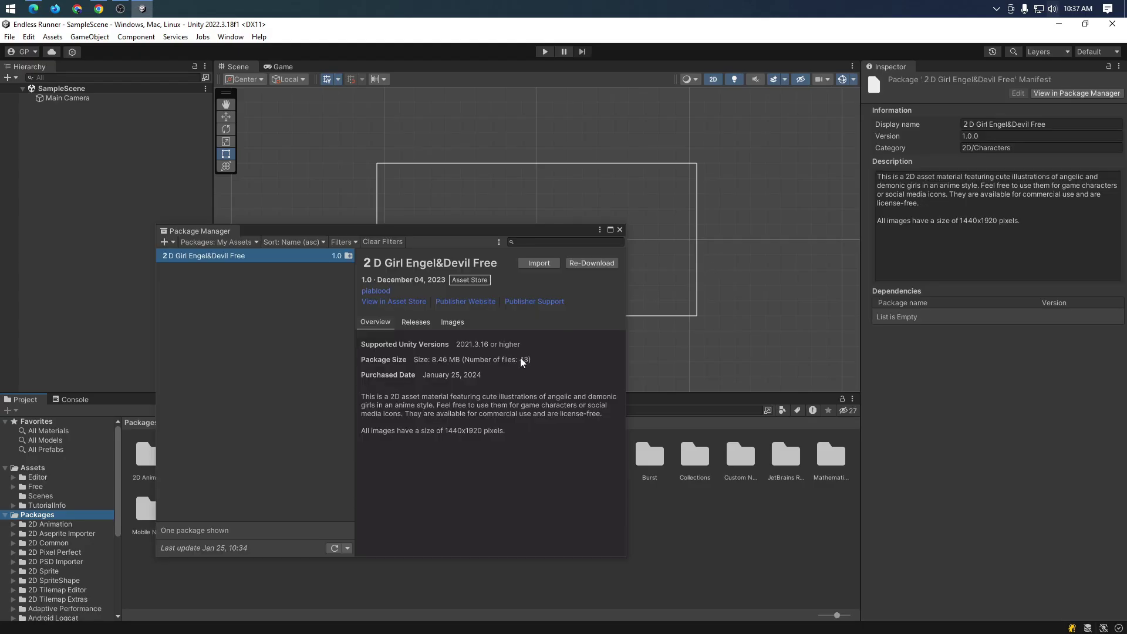
- Import all files of the SunnyLand Expansion Pack Trees package, then close the Package Manager
{"action": "left_click", "coordinate": [599, 264]}
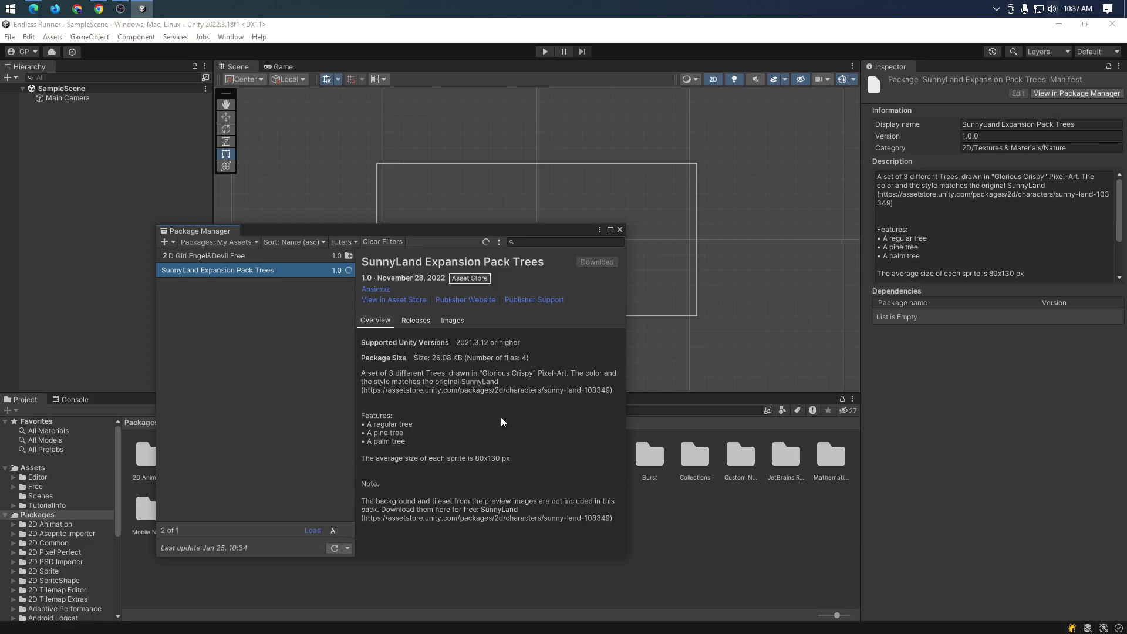
{"action": "left_click", "coordinate": [539, 263]}
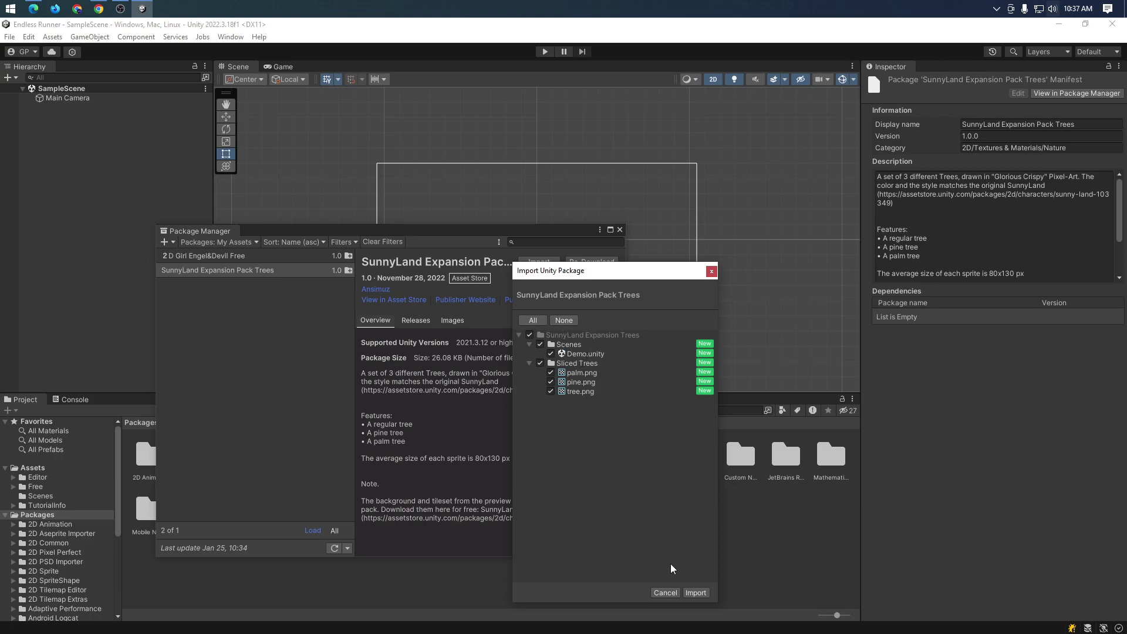
{"action": "left_click", "coordinate": [697, 593]}
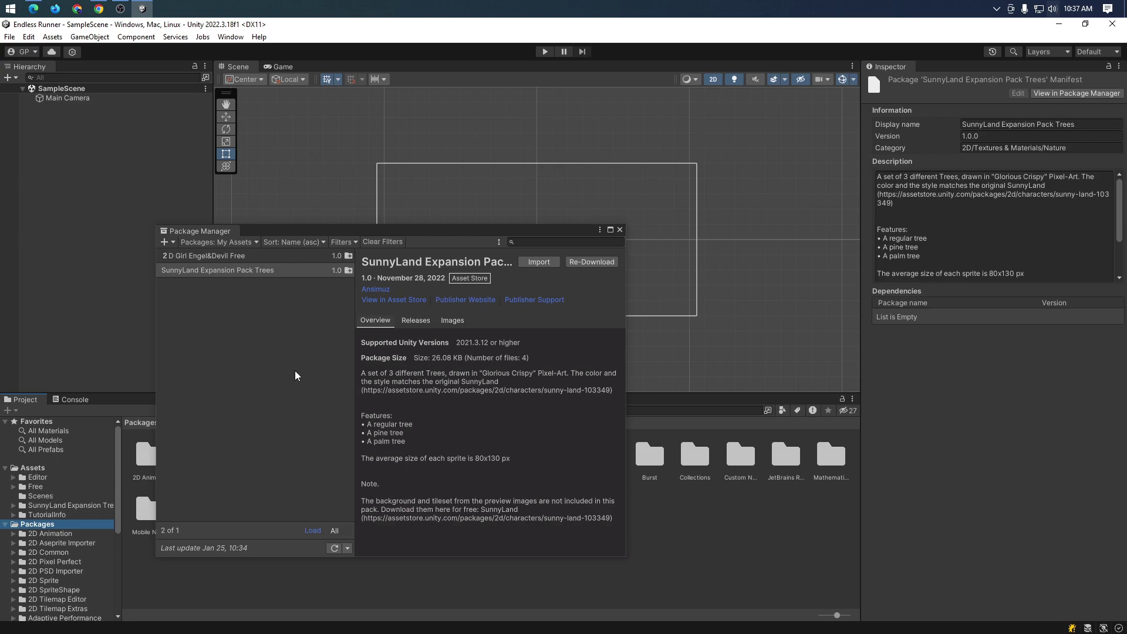
{"action": "left_click", "coordinate": [621, 231]}
- Browse the Assets folder tree and select the Scenes folder
{"action": "left_click", "coordinate": [59, 506]}
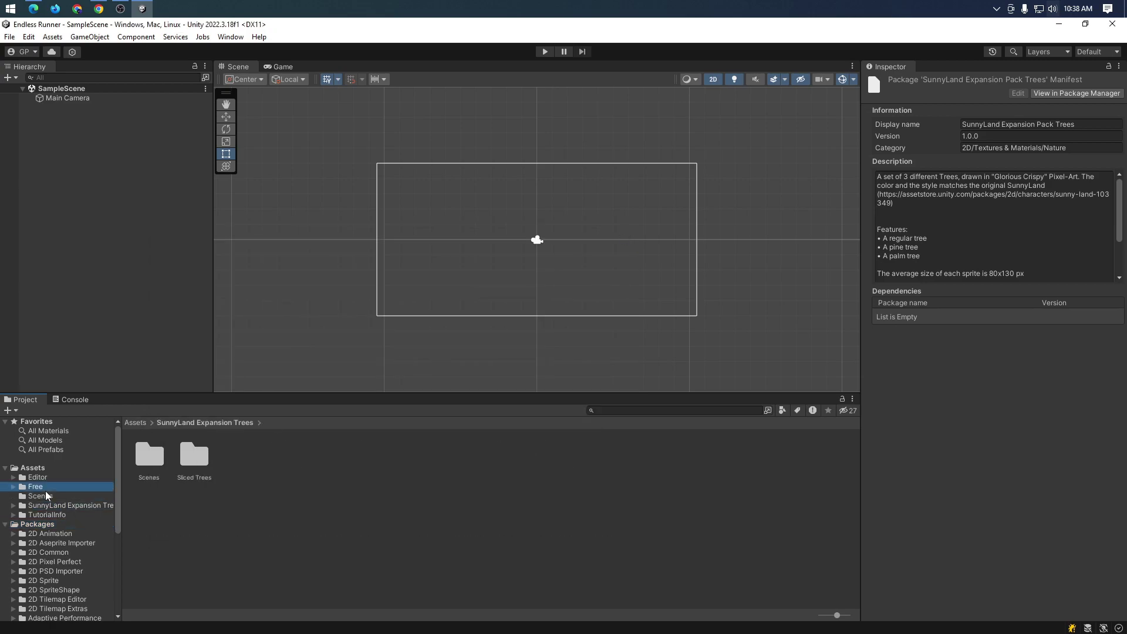
{"action": "left_click", "coordinate": [37, 476]}
{"action": "left_click", "coordinate": [36, 467]}
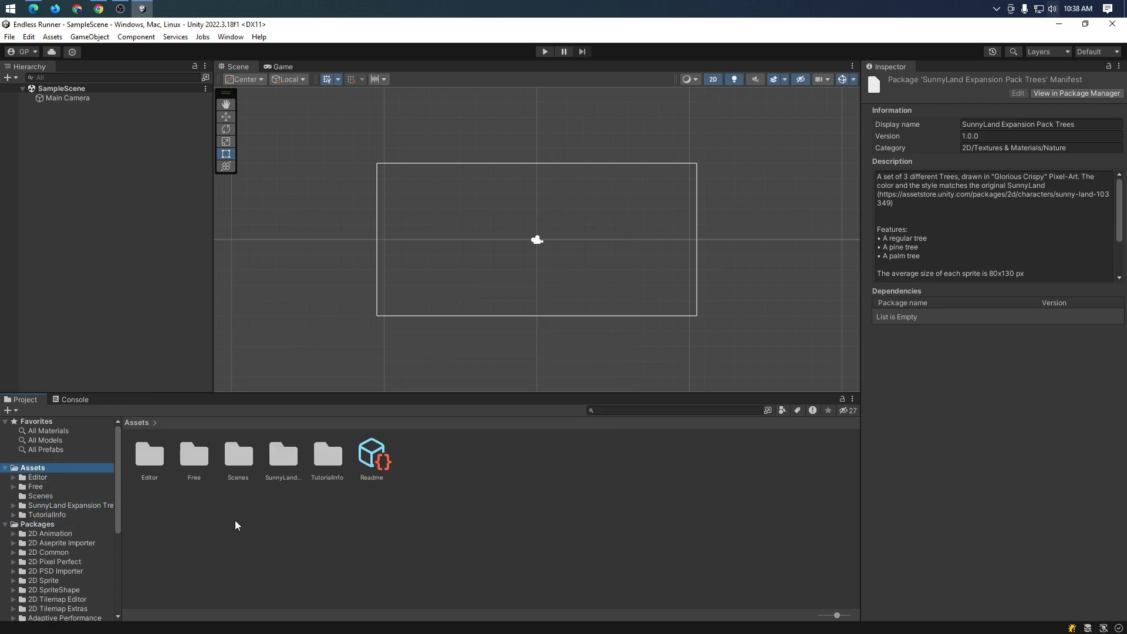
{"action": "left_click", "coordinate": [354, 539]}
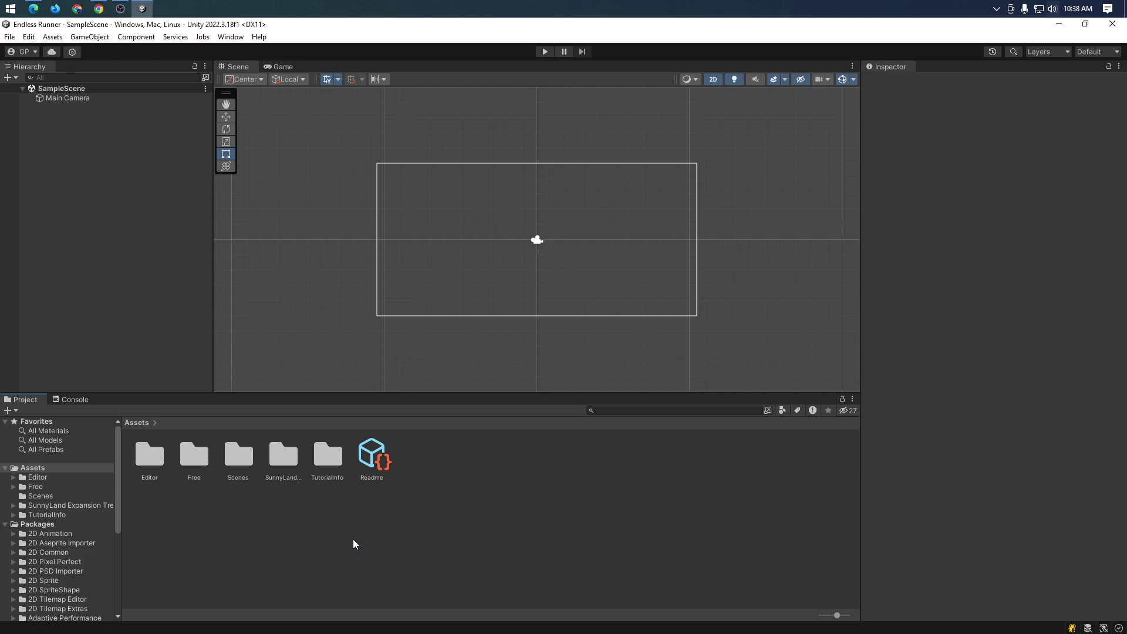
{"action": "left_click", "coordinate": [251, 460]}
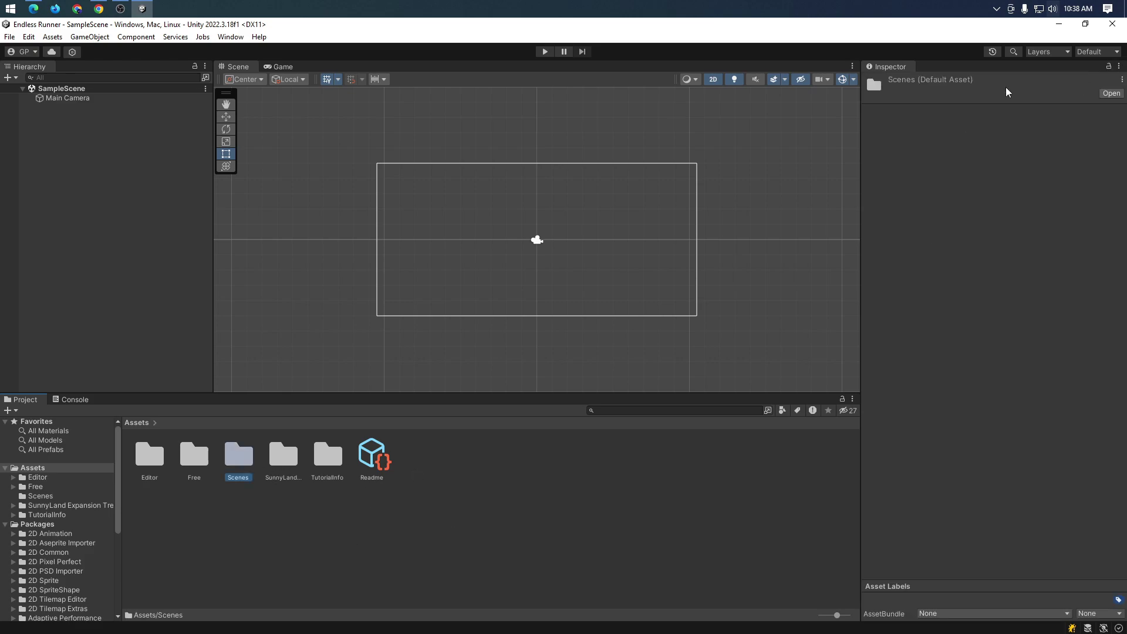
- Switch the editor to the 2 by 3 layout and open the Free folder
{"action": "left_click", "coordinate": [1097, 51]}
{"action": "left_click", "coordinate": [1035, 69]}
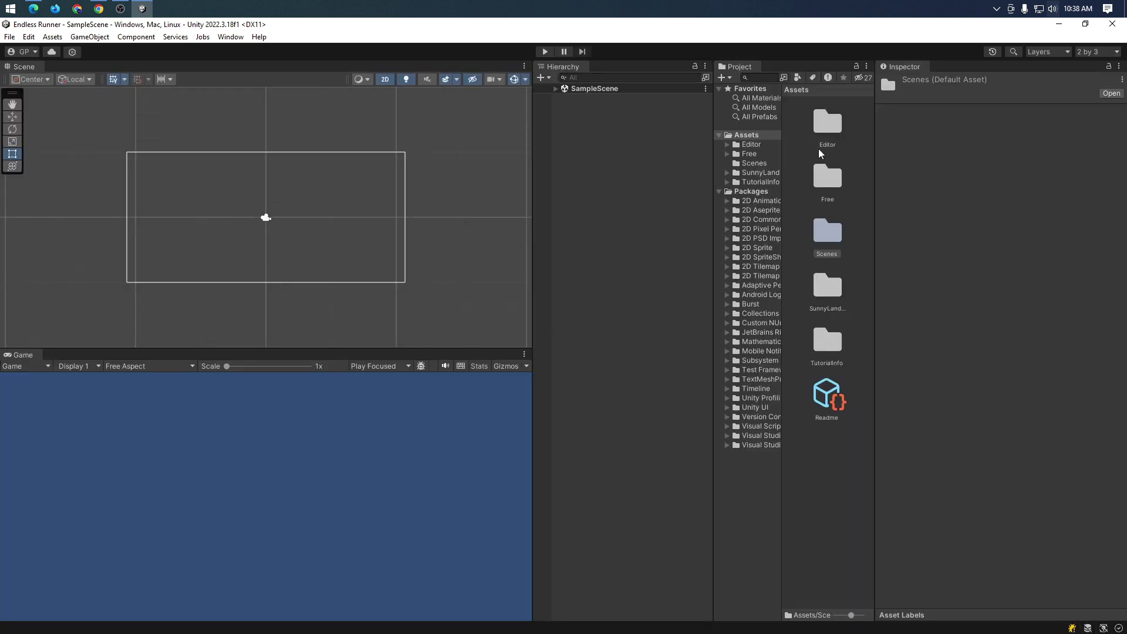
{"action": "left_click", "coordinate": [822, 145]}
{"action": "double_click", "coordinate": [830, 176]}
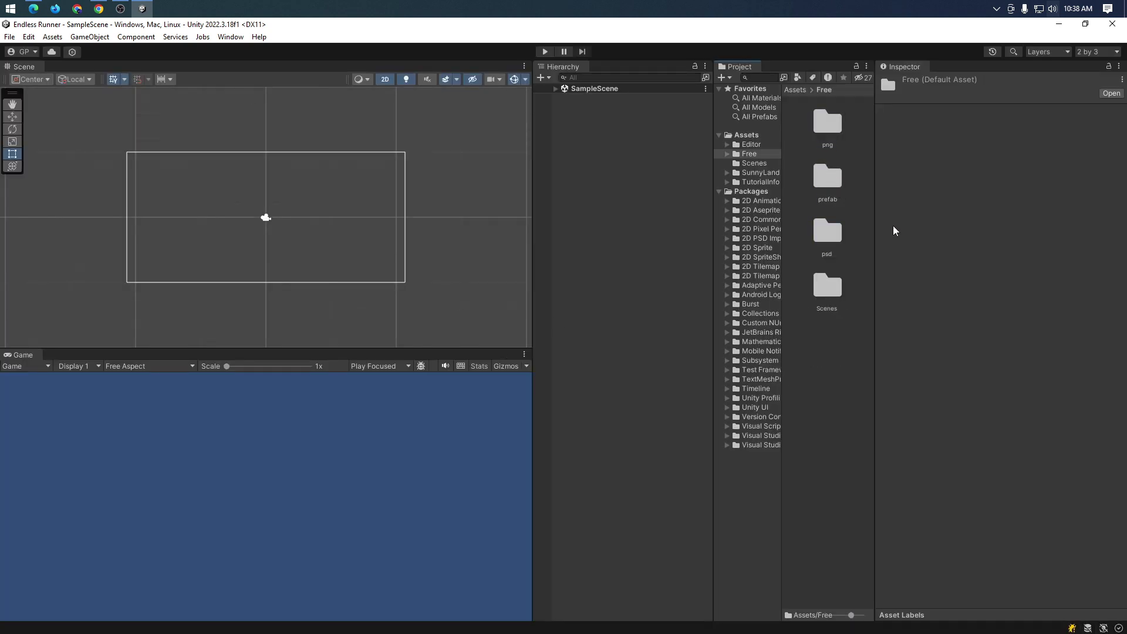
- In the png folder, try dragging the Body_007 sprite into the scene, then cancel
{"action": "double_click", "coordinate": [830, 140]}
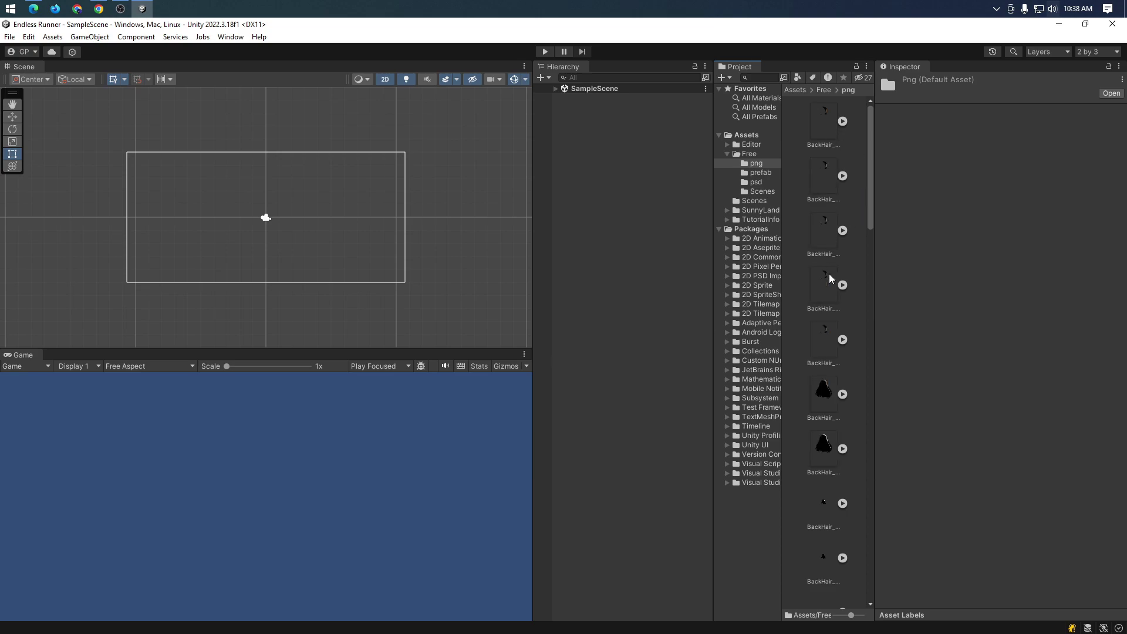
{"action": "scroll", "coordinate": [828, 306], "scroll_direction": "down", "scroll_amount": 10}
{"action": "scroll", "coordinate": [824, 387], "scroll_direction": "down", "scroll_amount": 3}
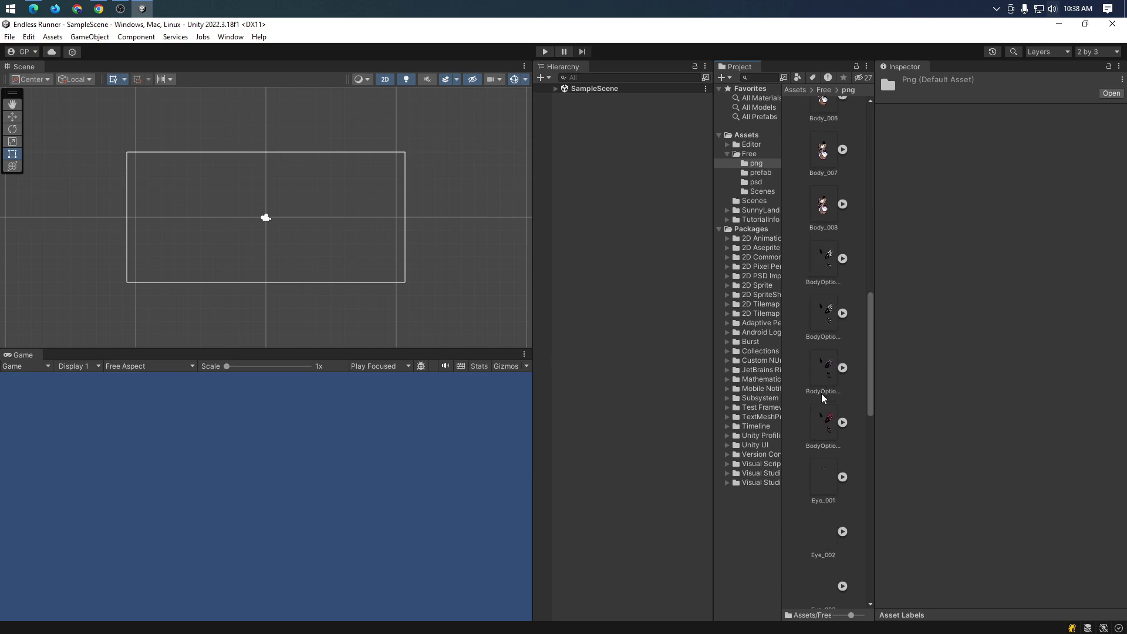
{"action": "scroll", "coordinate": [822, 398], "scroll_direction": "up", "scroll_amount": 3}
{"action": "left_click", "coordinate": [842, 219]}
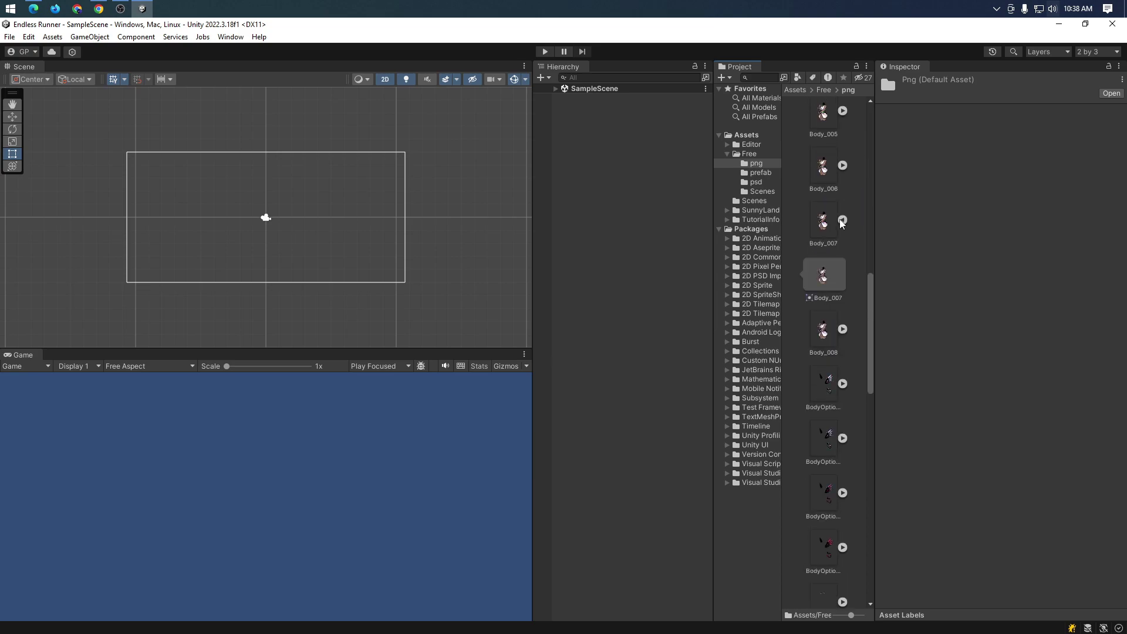
{"action": "left_click", "coordinate": [825, 274]}
{"action": "left_click_drag", "start_coordinate": [826, 269], "coordinate": [292, 199]}
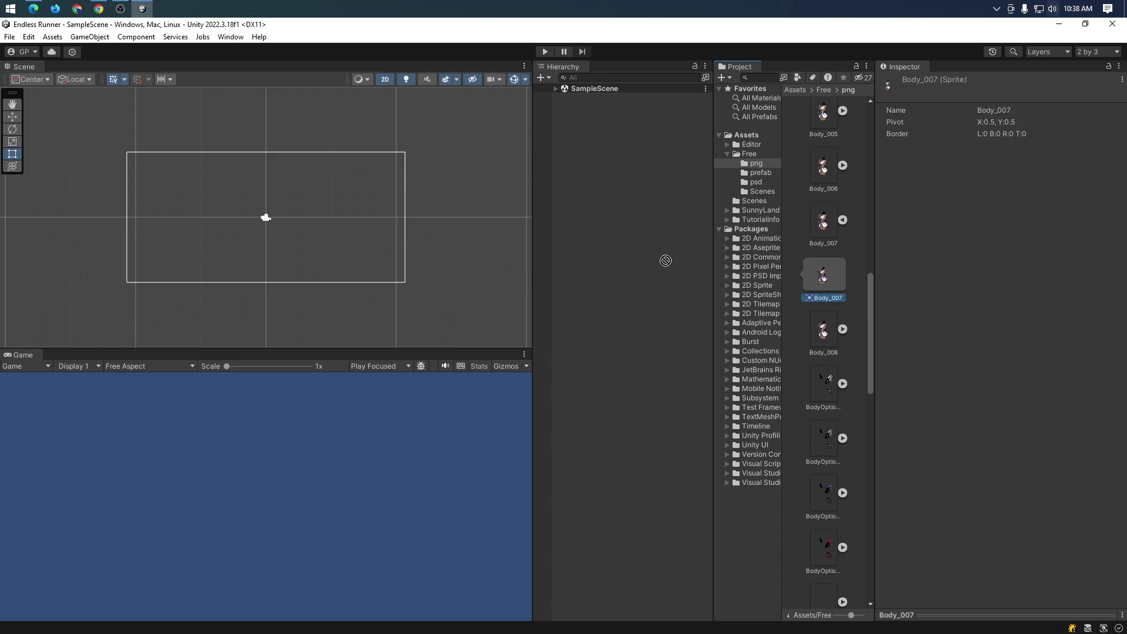
{"action": "key", "text": "Escape"}
- Open the prefab and psd folders and try placing the psd character into the scene
{"action": "left_click", "coordinate": [757, 175]}
{"action": "left_click", "coordinate": [757, 182]}
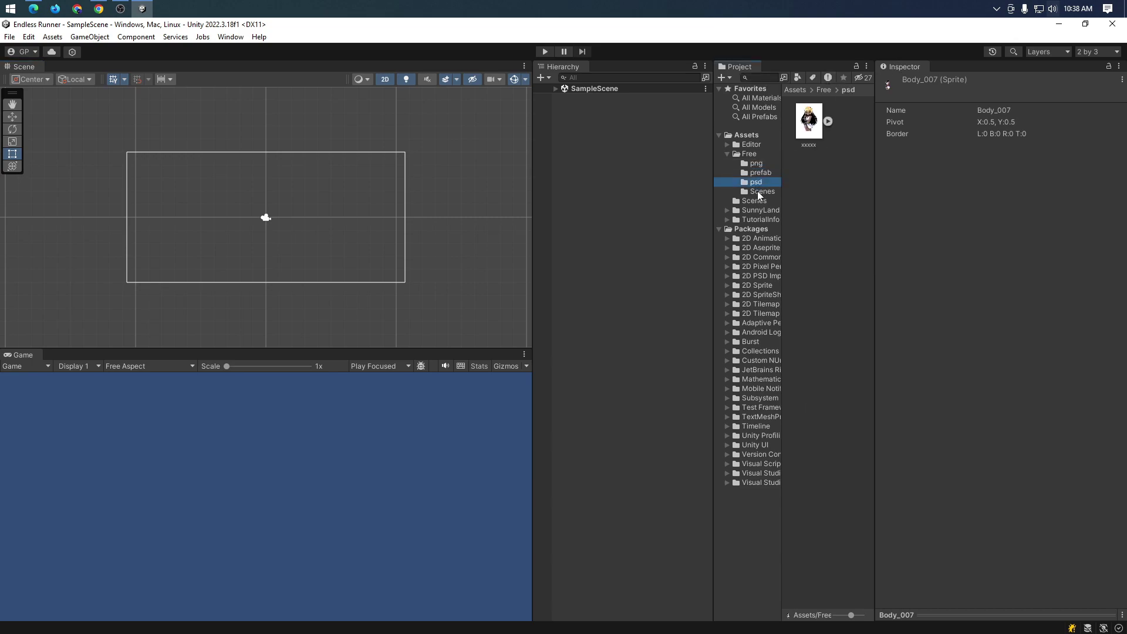
{"action": "left_click", "coordinate": [809, 124]}
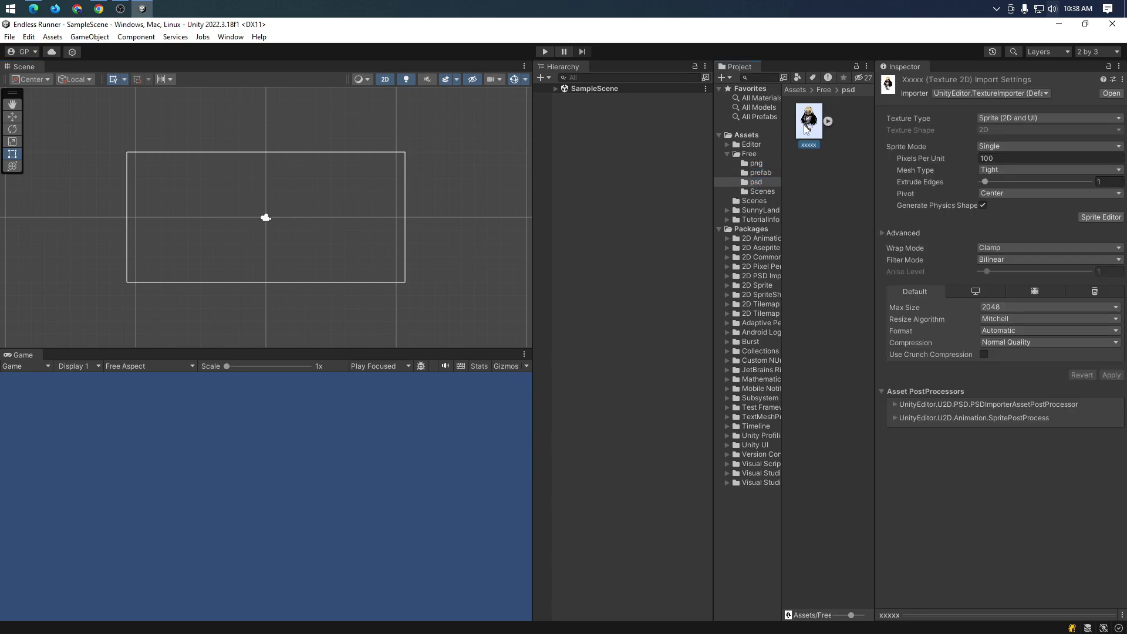
{"action": "left_click_drag", "start_coordinate": [809, 120], "coordinate": [312, 203]}
- Navigate into the SunnyLand Expansion Scenes folder and select the Demo scene
{"action": "left_click", "coordinate": [761, 192]}
{"action": "left_click", "coordinate": [758, 200]}
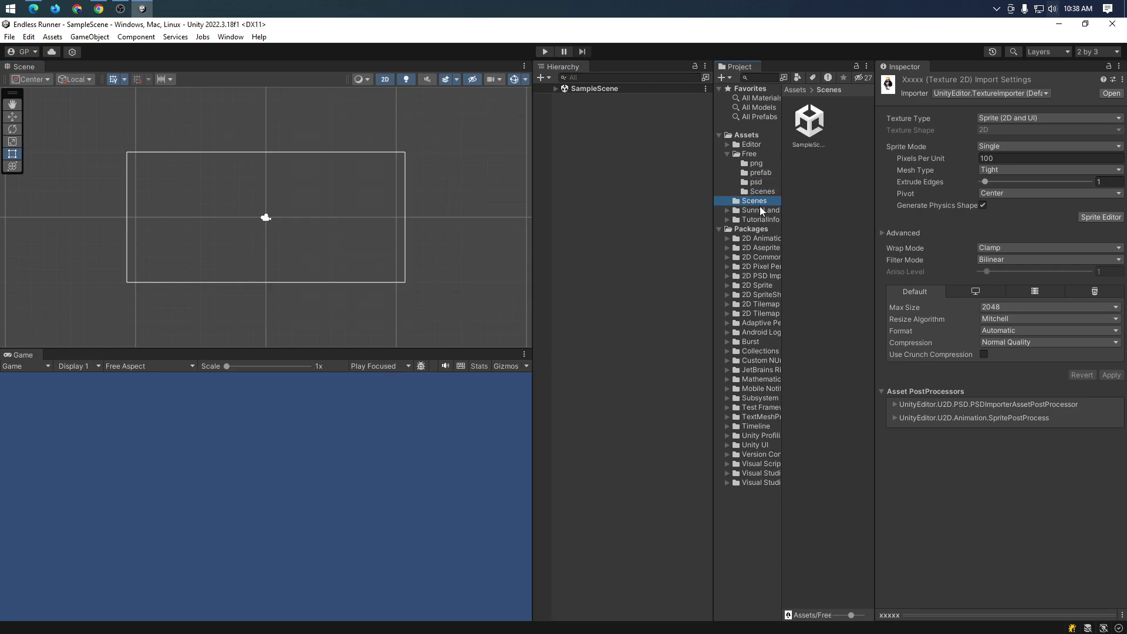
{"action": "left_click", "coordinate": [760, 210]}
{"action": "left_click", "coordinate": [840, 128]}
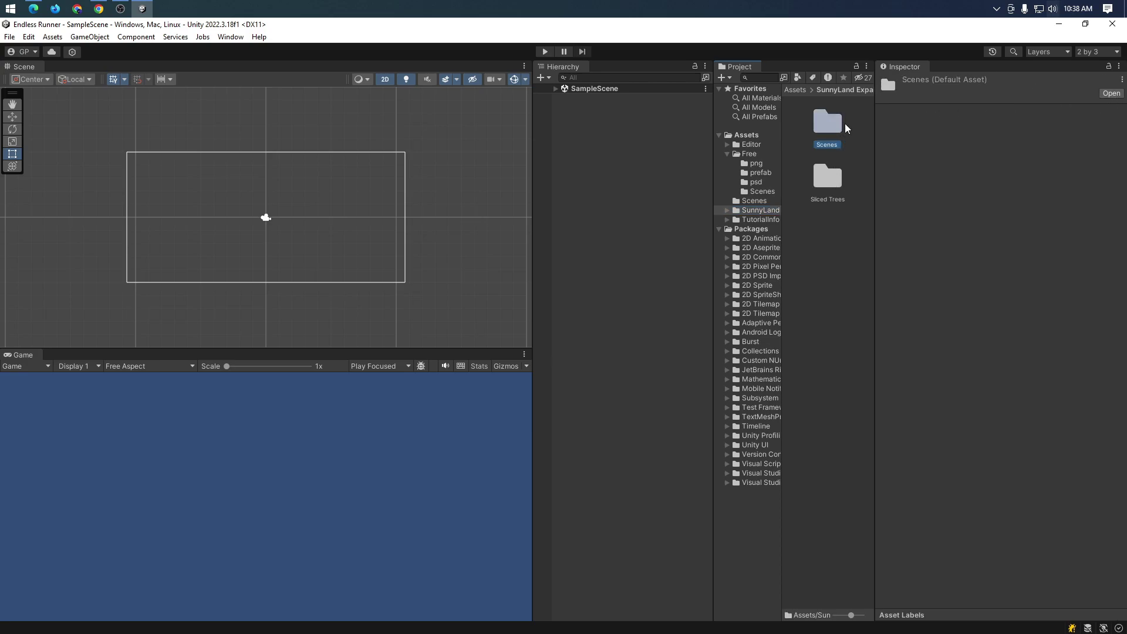
{"action": "double_click", "coordinate": [837, 126]}
{"action": "left_click", "coordinate": [803, 127]}
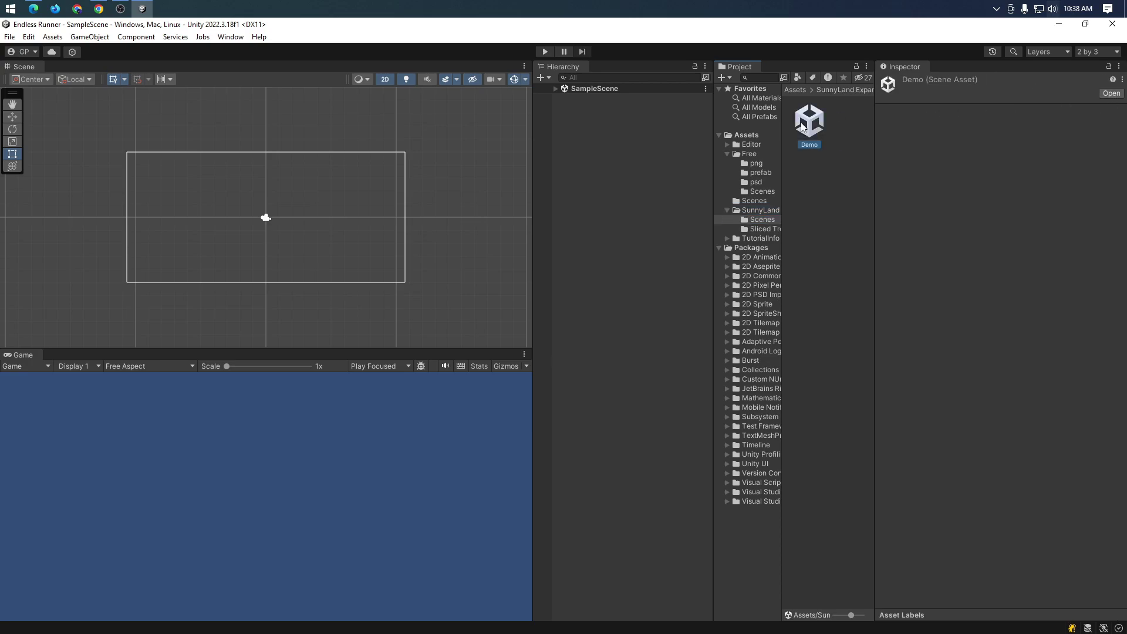
- Open the Demo scene and delete its palm, pine and tree objects
{"action": "double_click", "coordinate": [815, 123]}
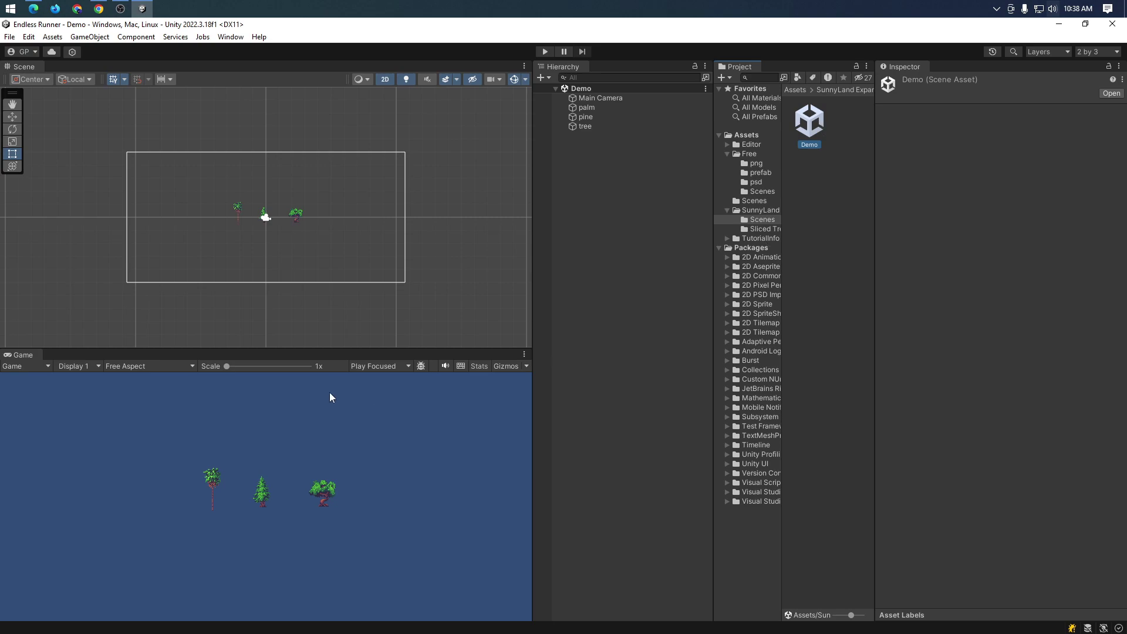
{"action": "left_click", "coordinate": [601, 107]}
{"action": "left_click", "coordinate": [597, 125], "text": "shift"}
{"action": "key", "text": "Delete"}
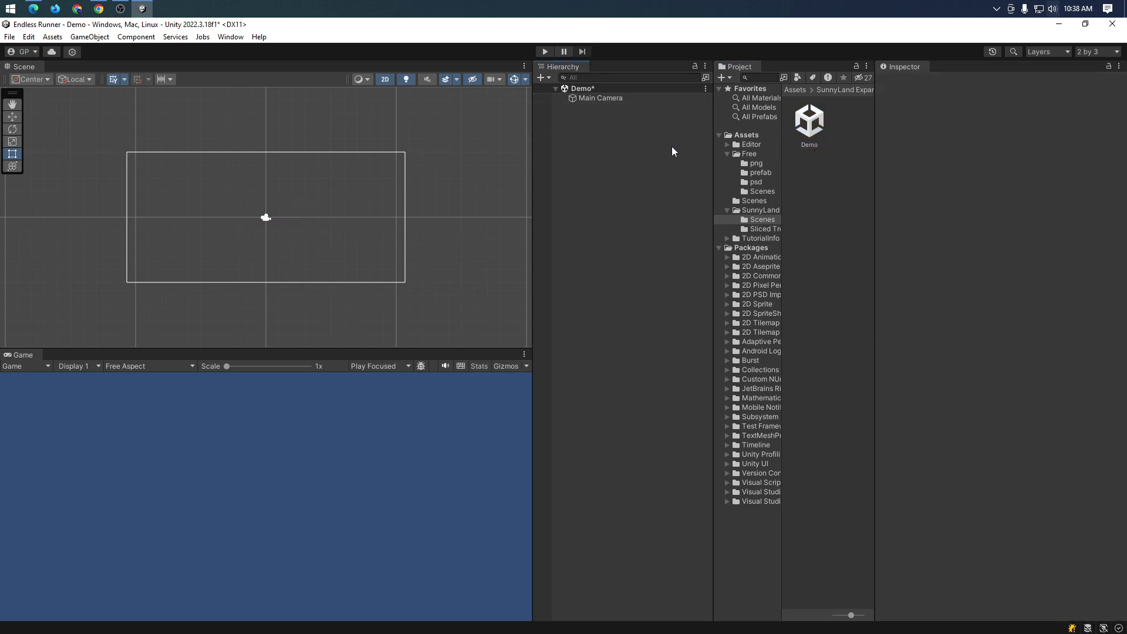
- Inspect the palm sprite's import settings in the Sliced Trees folder
{"action": "left_click", "coordinate": [757, 229]}
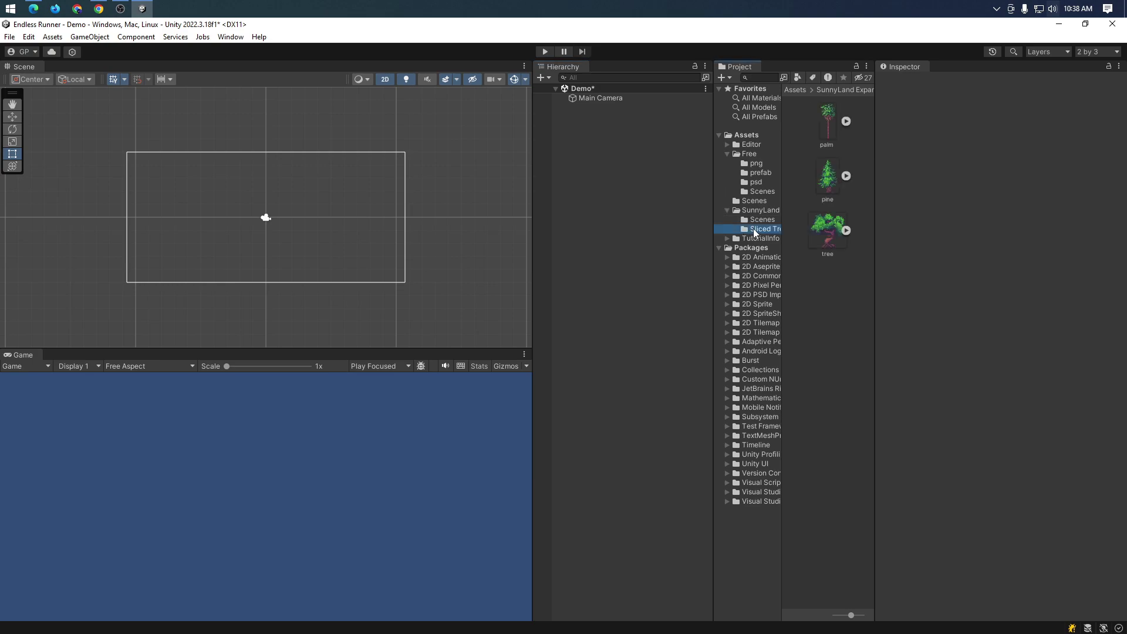
{"action": "left_click", "coordinate": [833, 118]}
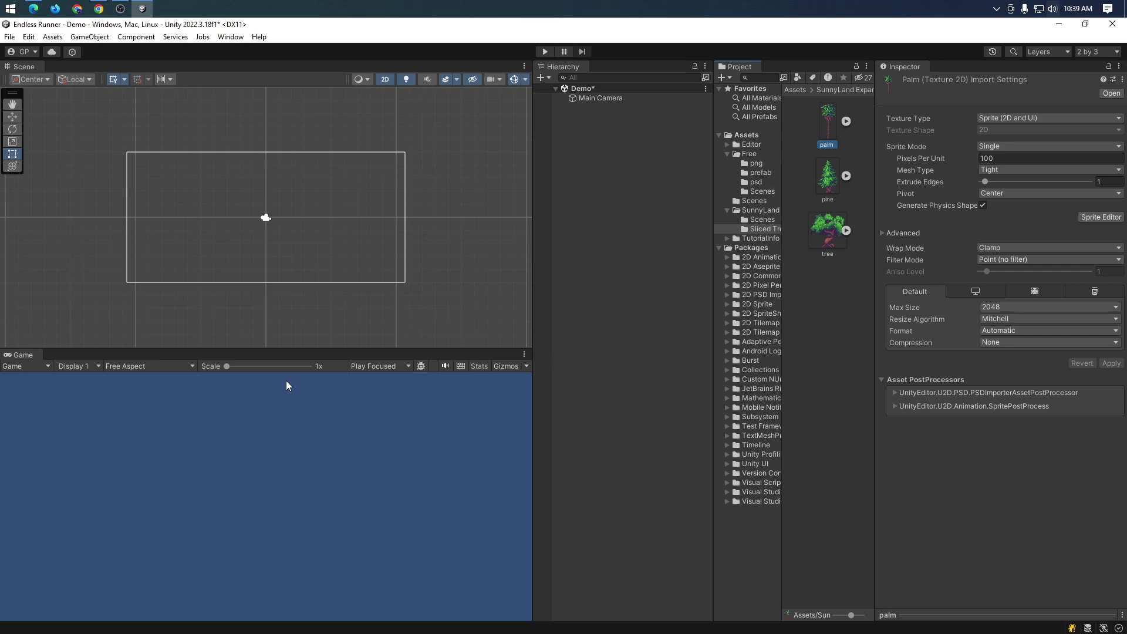
{"action": "key", "text": "alt+Tab"}
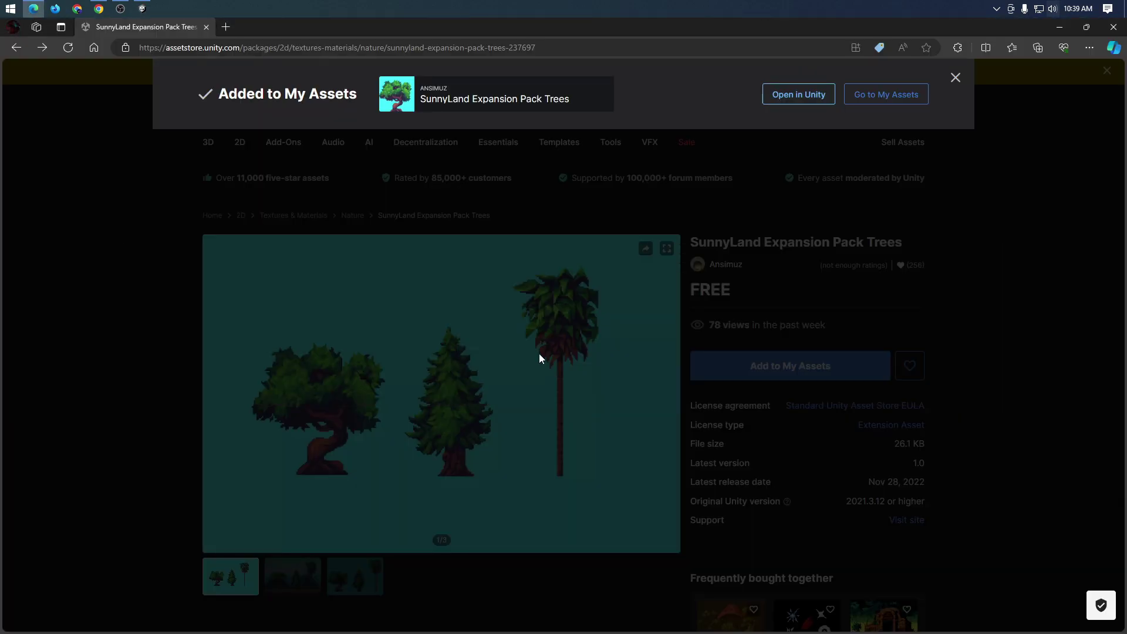
- Bring the Chrome window with the ChatGPT conversation to the front
{"action": "key", "text": "alt+Tab"}
{"action": "left_click", "coordinate": [717, 351]}
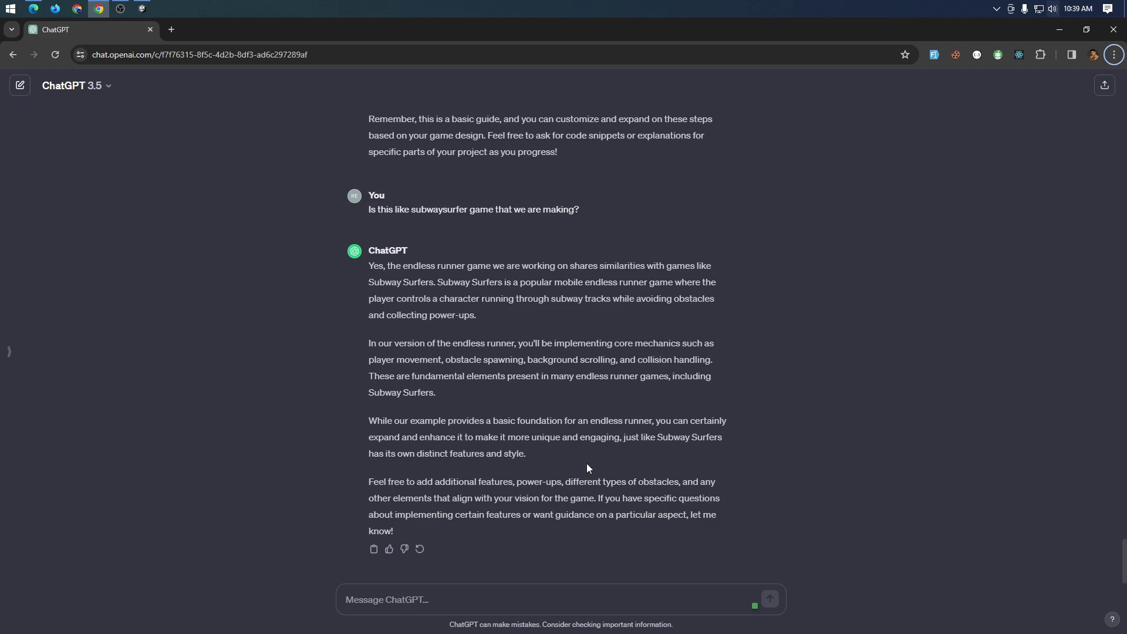
- Ask ChatGPT what to do with the character and trees downloaded in Unity
{"action": "left_click", "coordinate": [547, 592]}
{"action": "type", "text": "I ha"}
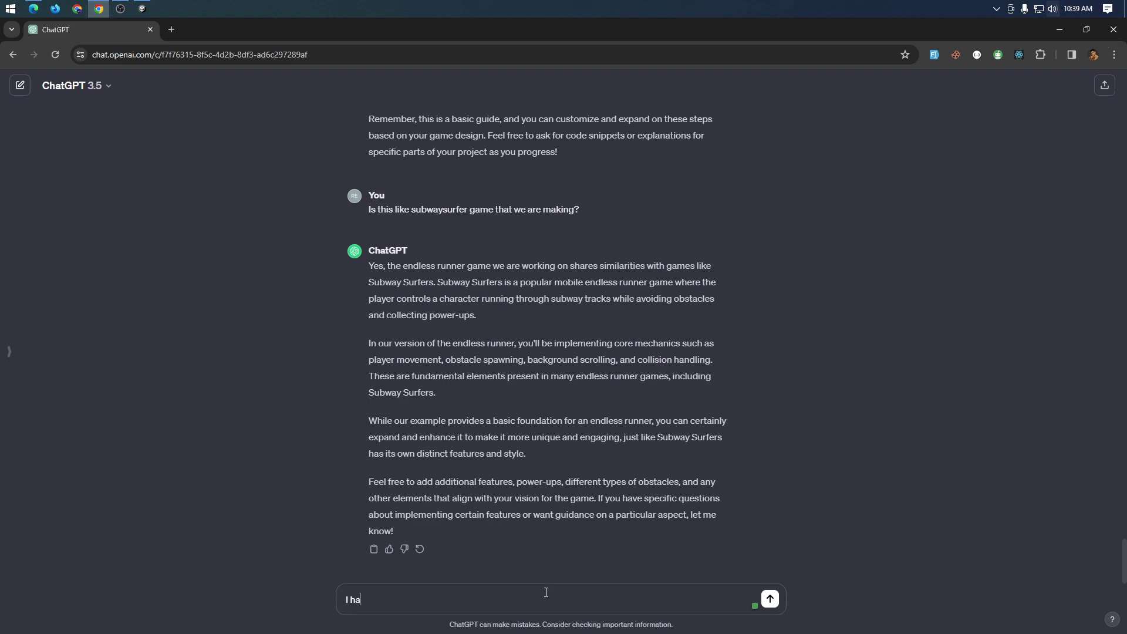
{"action": "type", "text": "ve a"}
{"action": "type", "text": " cha"}
{"action": "type", "text": "racter"}
{"action": "type", "text": " down"}
{"action": "type", "text": "loaded"}
{"action": "type", "text": " in un"}
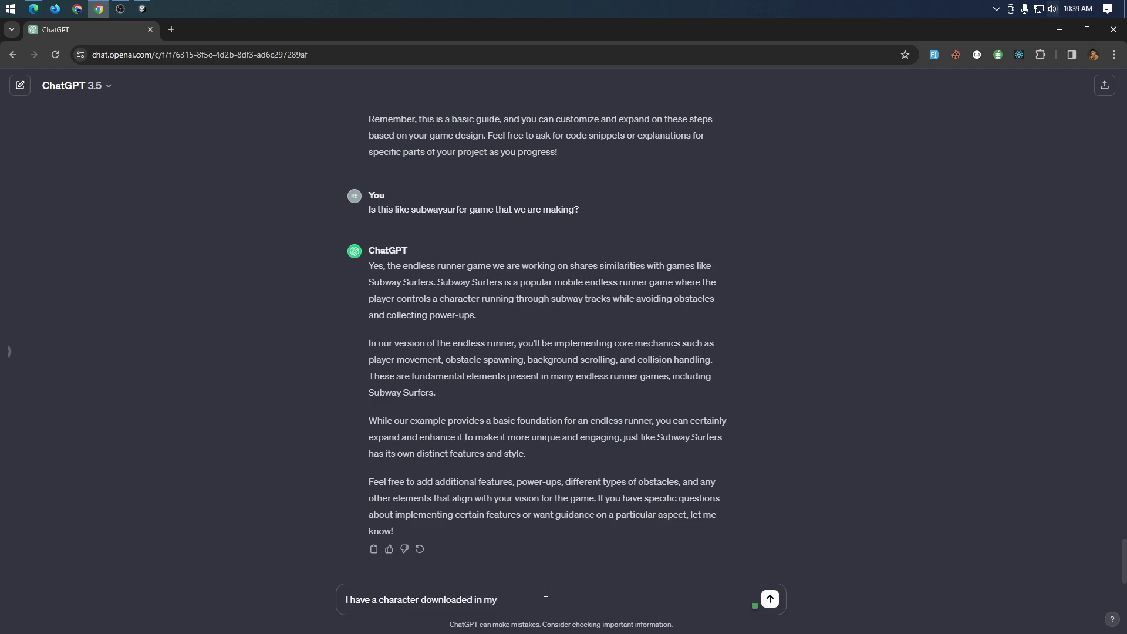
{"action": "key", "text": "BackSpace"}
{"action": "key", "text": "BackSpace"}
{"action": "key", "text": "BackSpace"}
{"action": "key", "text": "BackSpace"}
{"action": "key", "text": "BackSpace"}
{"action": "type", "text": "and trees"}
{"action": "type", "text": ". W"}
{"action": "key", "text": "BackSpace"}
{"action": "key", "text": "BackSpace"}
{"action": "type", "text": "What"}
{"action": "type", "text": " should I do"}
{"action": "type", "text": " with it"}
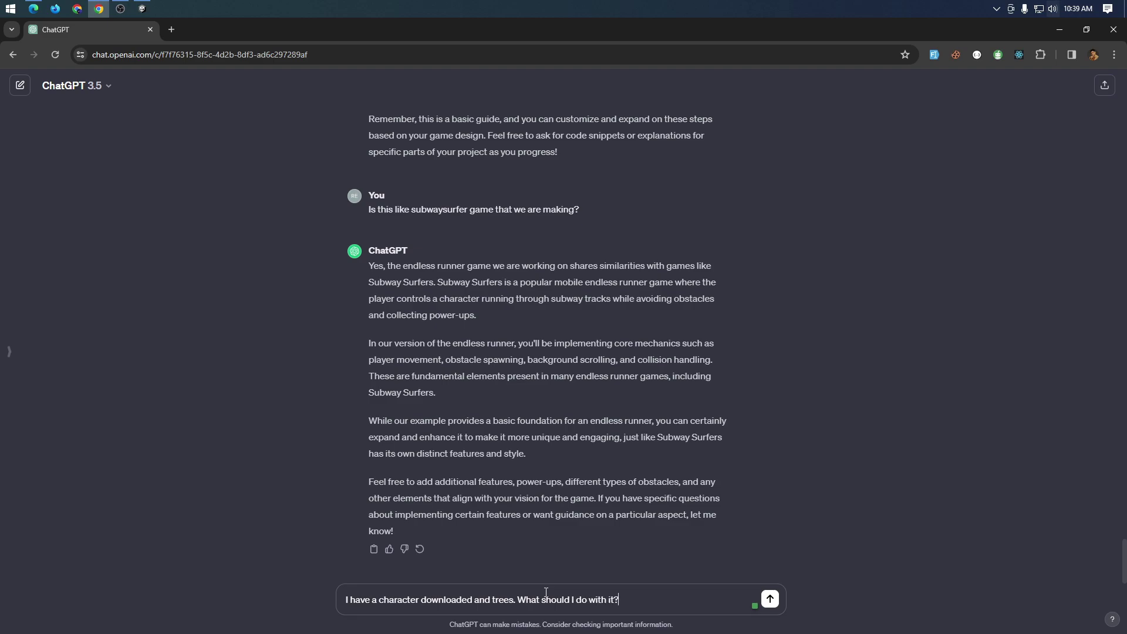
{"action": "type", "text": "?"}
{"action": "key", "text": "Return"}
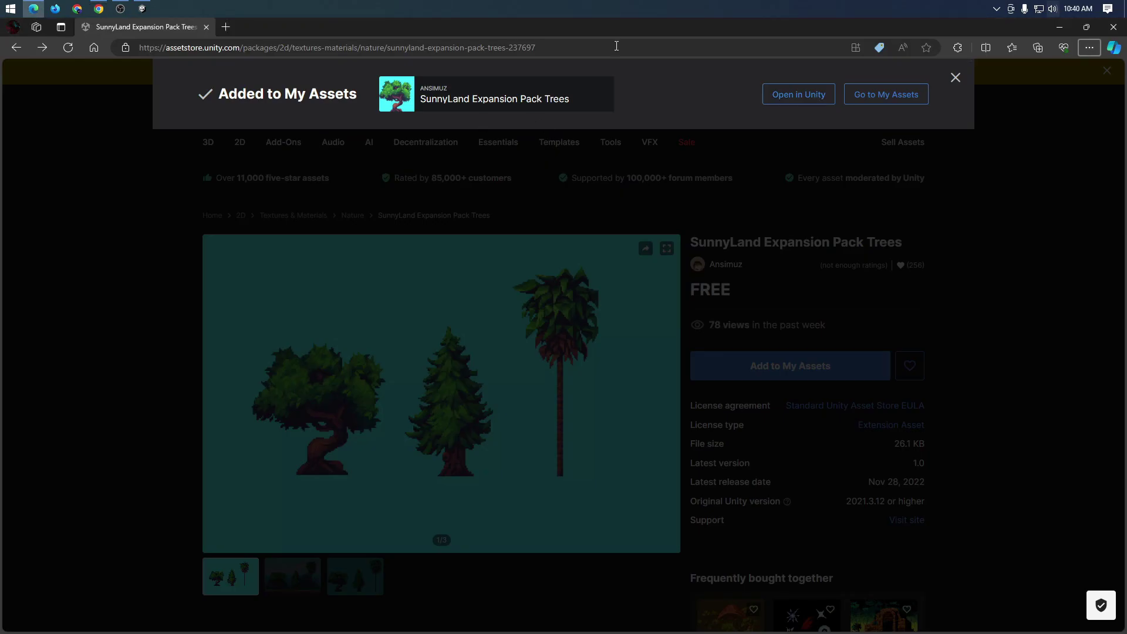
{"action": "key", "text": "alt+Tab"}
{"action": "key", "text": "alt+Tab"}
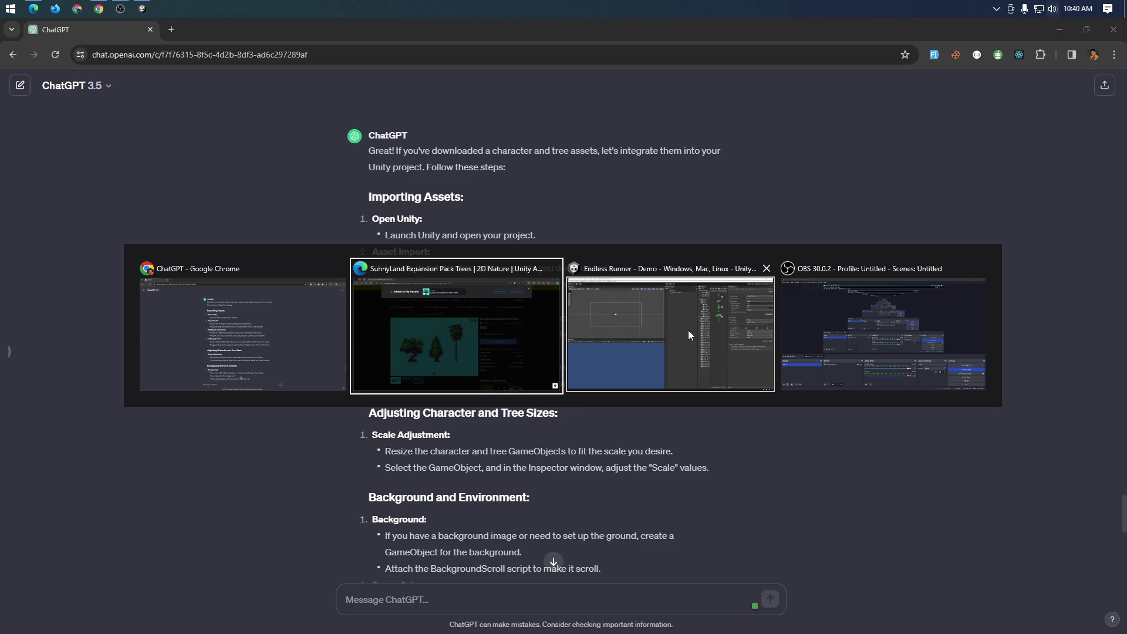
{"action": "left_click", "coordinate": [687, 332]}
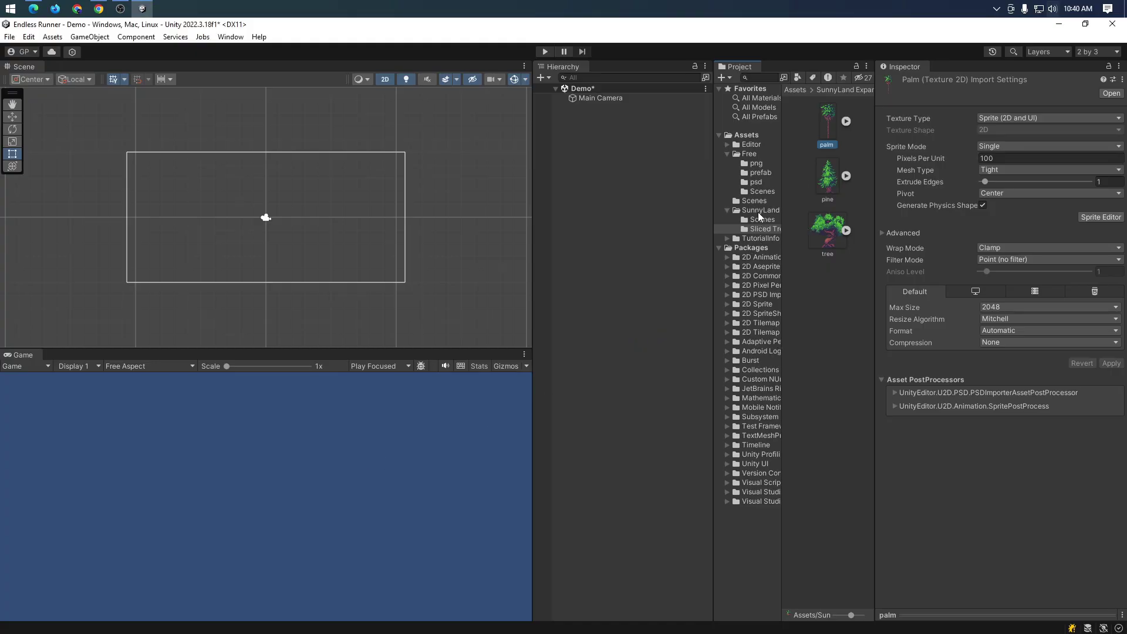
{"action": "left_click", "coordinate": [746, 134]}
{"action": "left_click", "coordinate": [728, 154]}
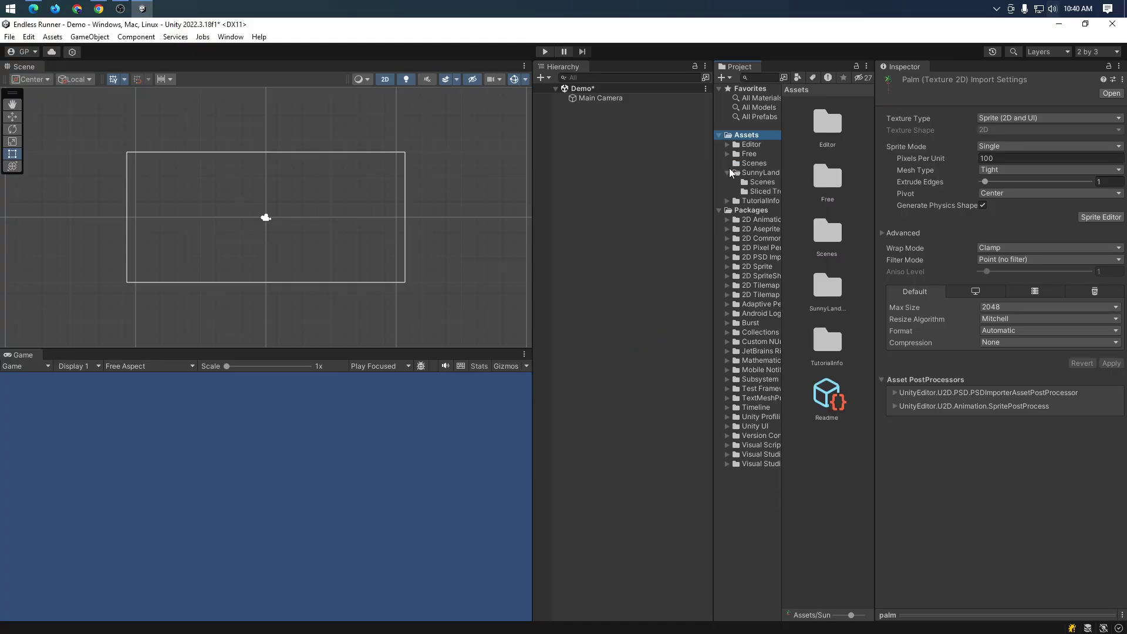
{"action": "left_click", "coordinate": [727, 175]}
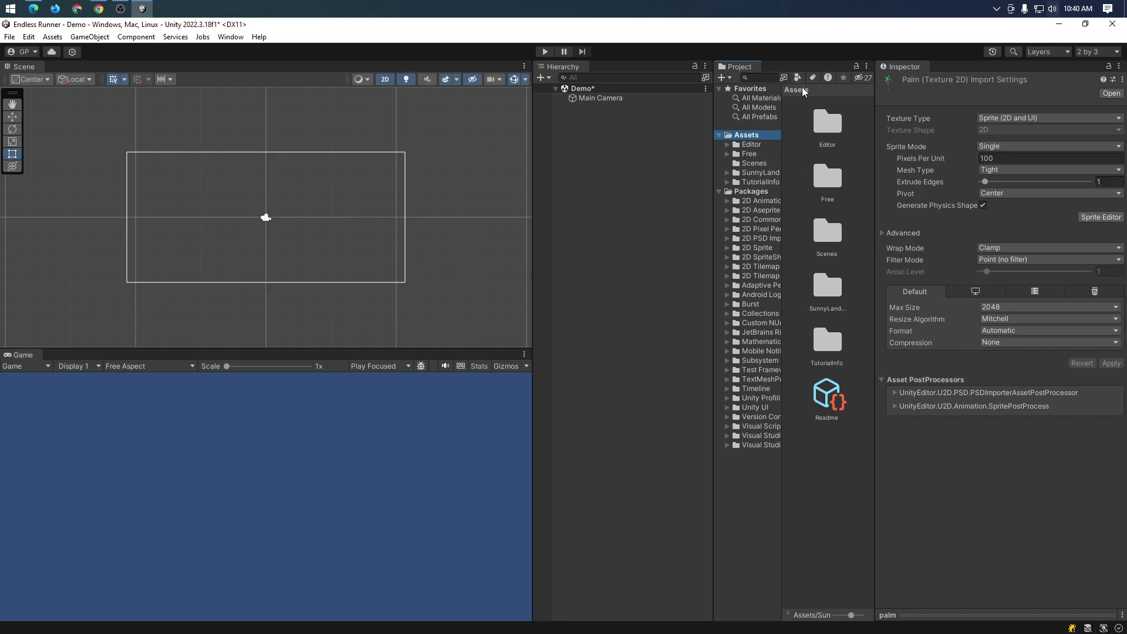
{"action": "left_click_drag", "start_coordinate": [856, 612], "coordinate": [828, 614]}
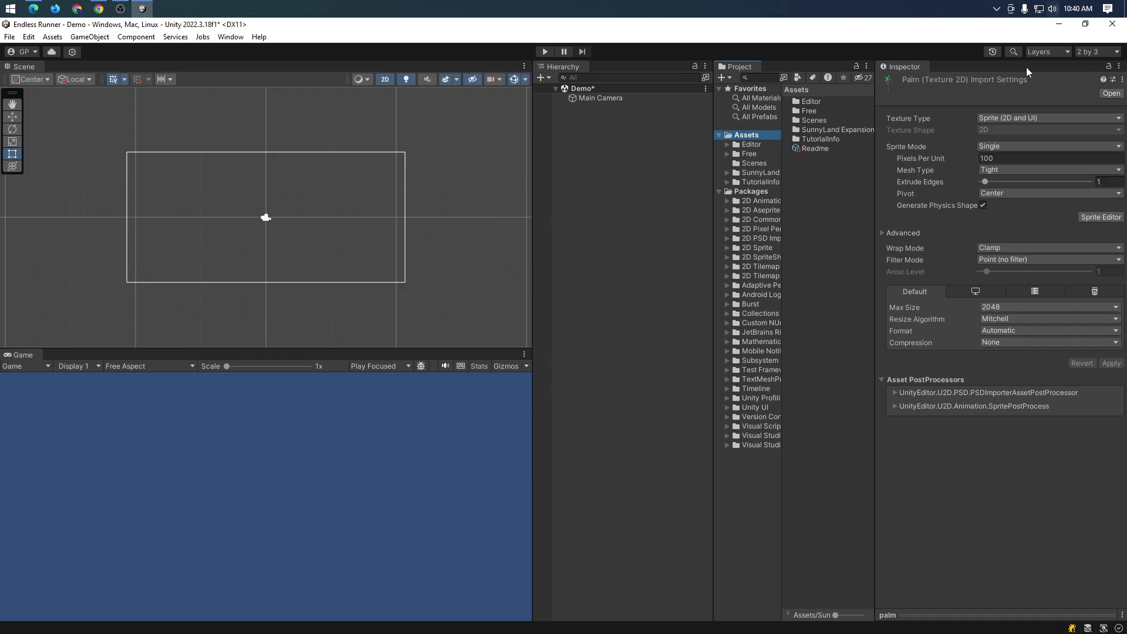
{"action": "left_click", "coordinate": [1109, 68]}
{"action": "key", "text": "alt+Tab"}
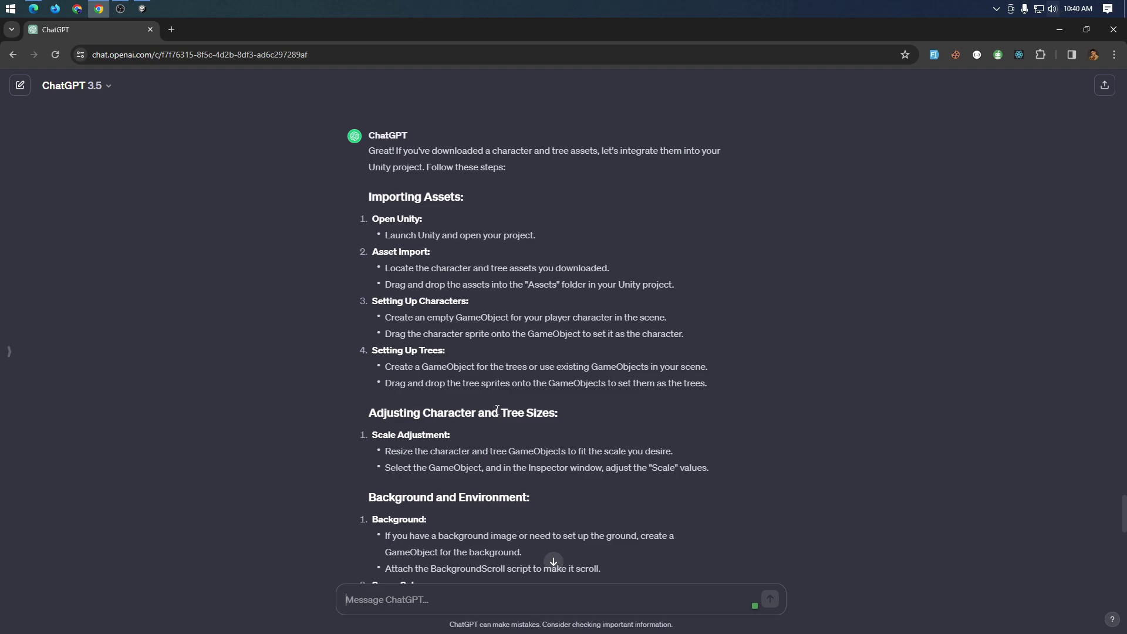
{"action": "key", "text": "alt+Tab"}
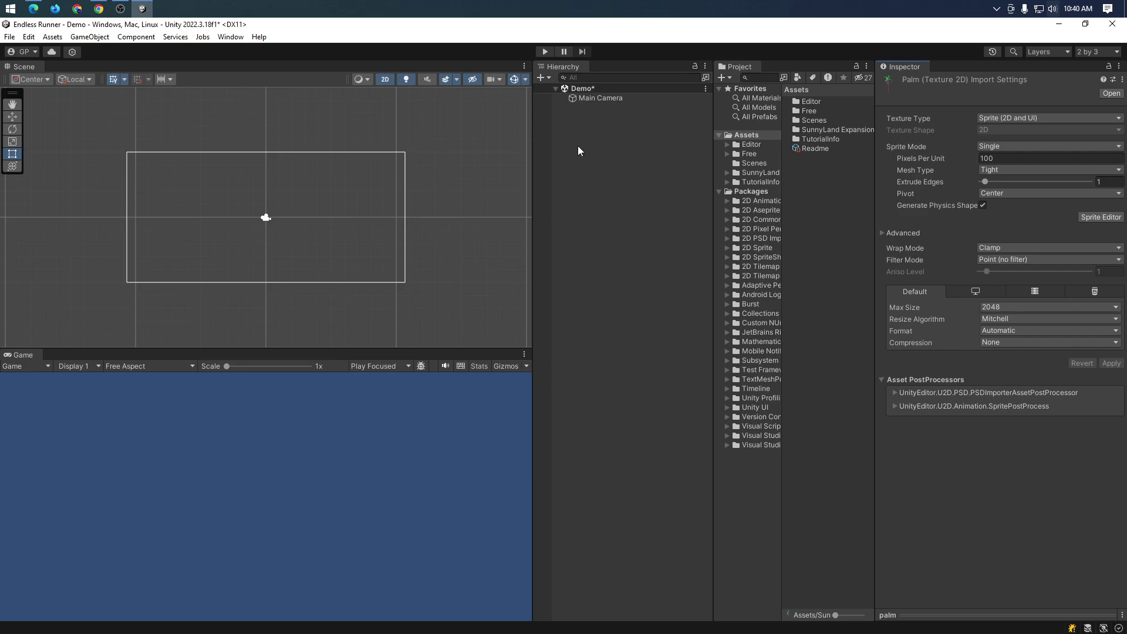
- Create an empty GameObject named Character in the Hierarchy, checking it against ChatGPT's steps
{"action": "left_click", "coordinate": [588, 99]}
{"action": "right_click", "coordinate": [590, 121]}
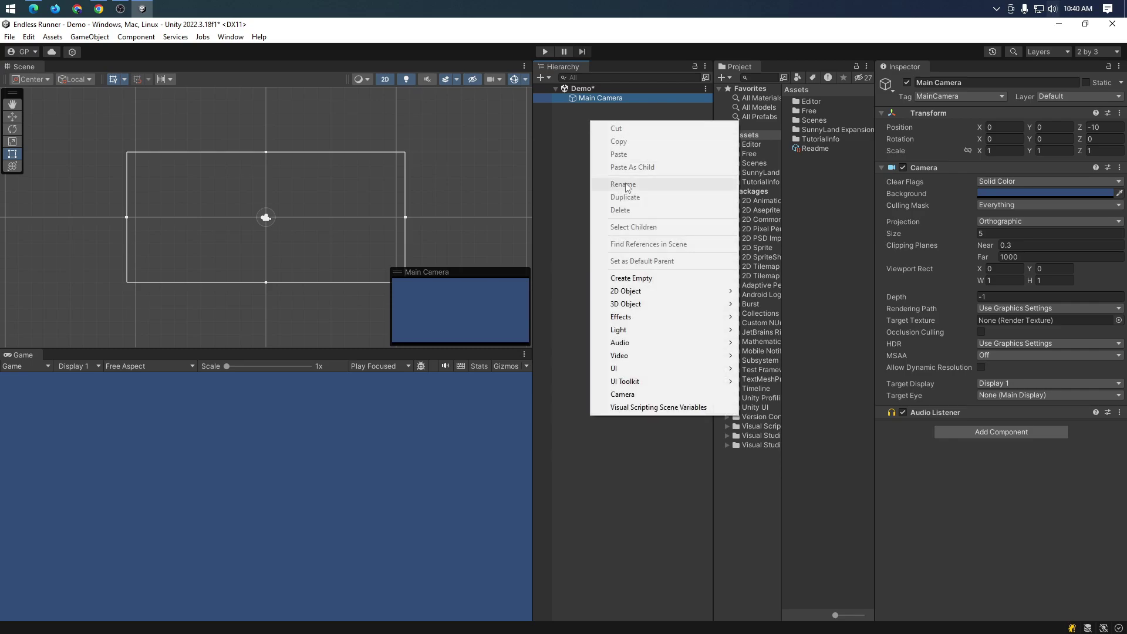
{"action": "left_click", "coordinate": [635, 278]}
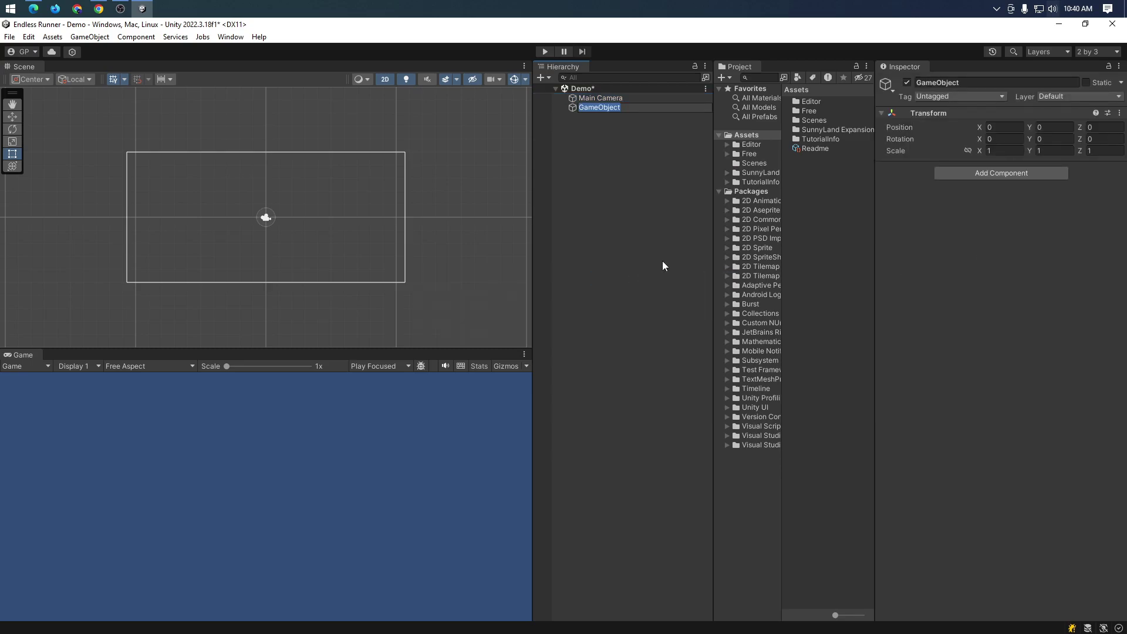
{"action": "type", "text": "Chara"}
{"action": "type", "text": "cter"}
{"action": "key", "text": "Return"}
{"action": "key", "text": "alt+Tab"}
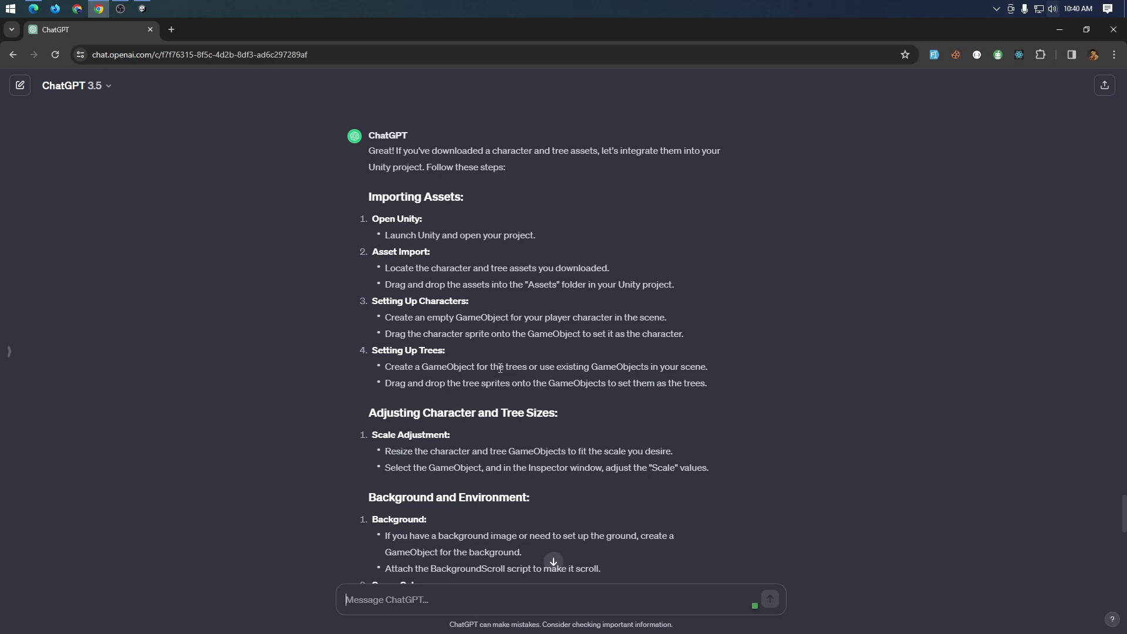
{"action": "key", "text": "alt+Tab"}
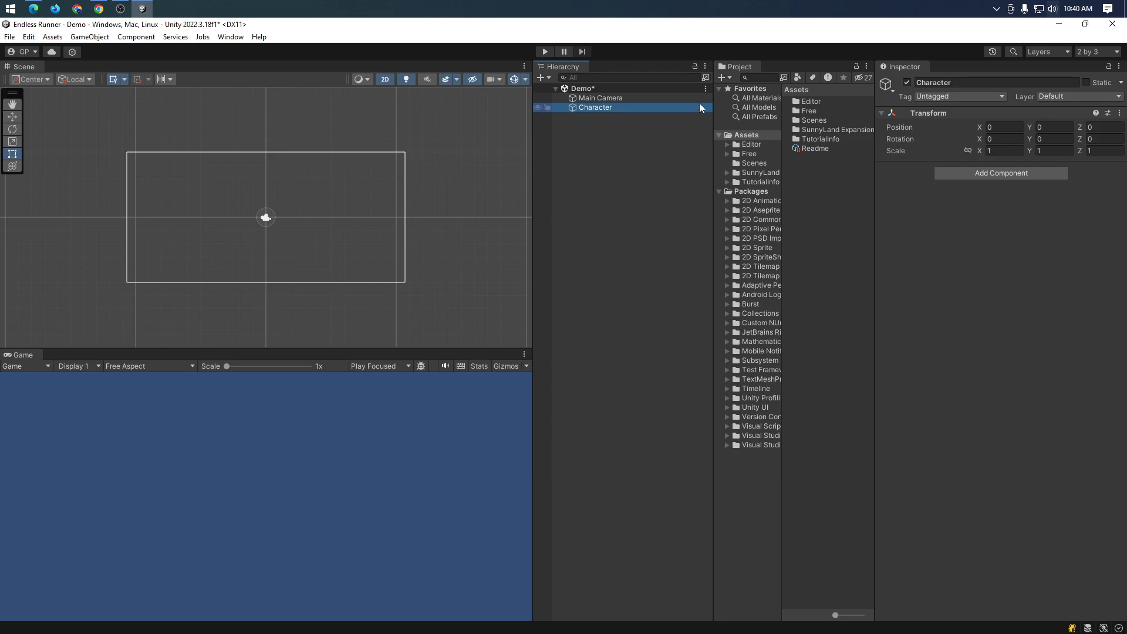
{"action": "key", "text": "alt+Tab"}
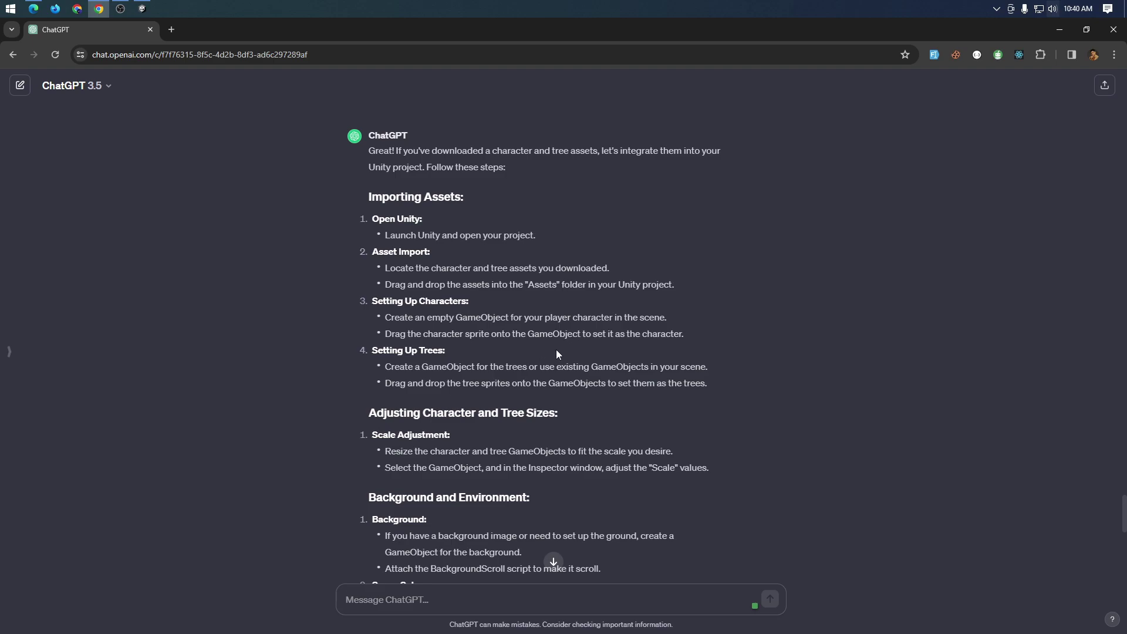
{"action": "key", "text": "alt+Tab"}
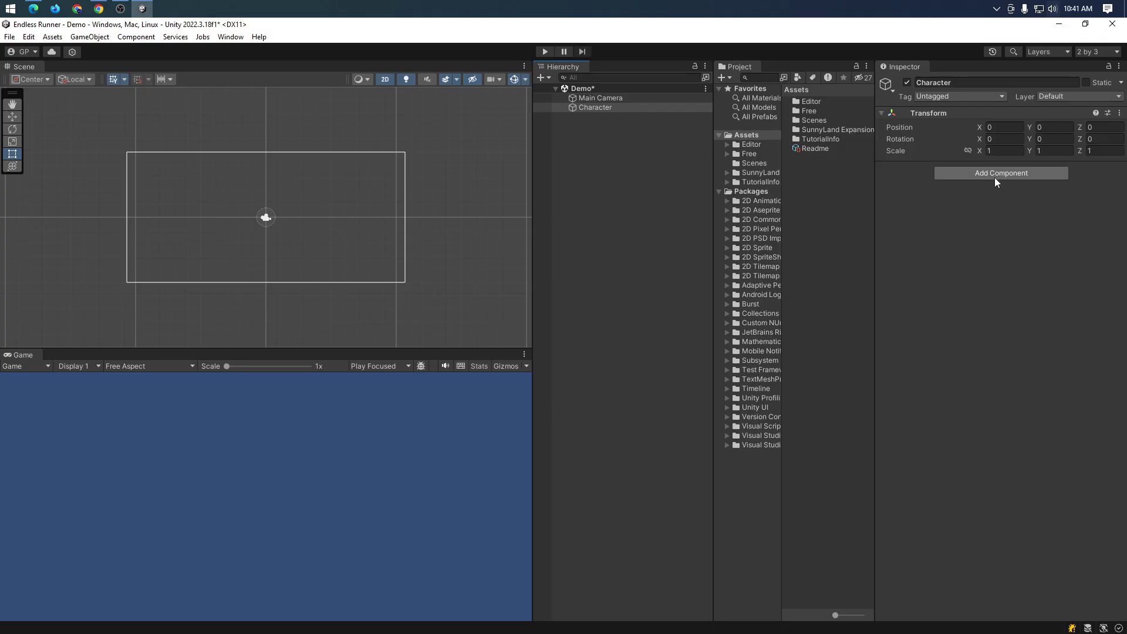
- Search Character's Add Component list for 'Sprite' and start asking ChatGPT which to choose
{"action": "left_click", "coordinate": [994, 176]}
{"action": "key", "text": "BackSpace"}
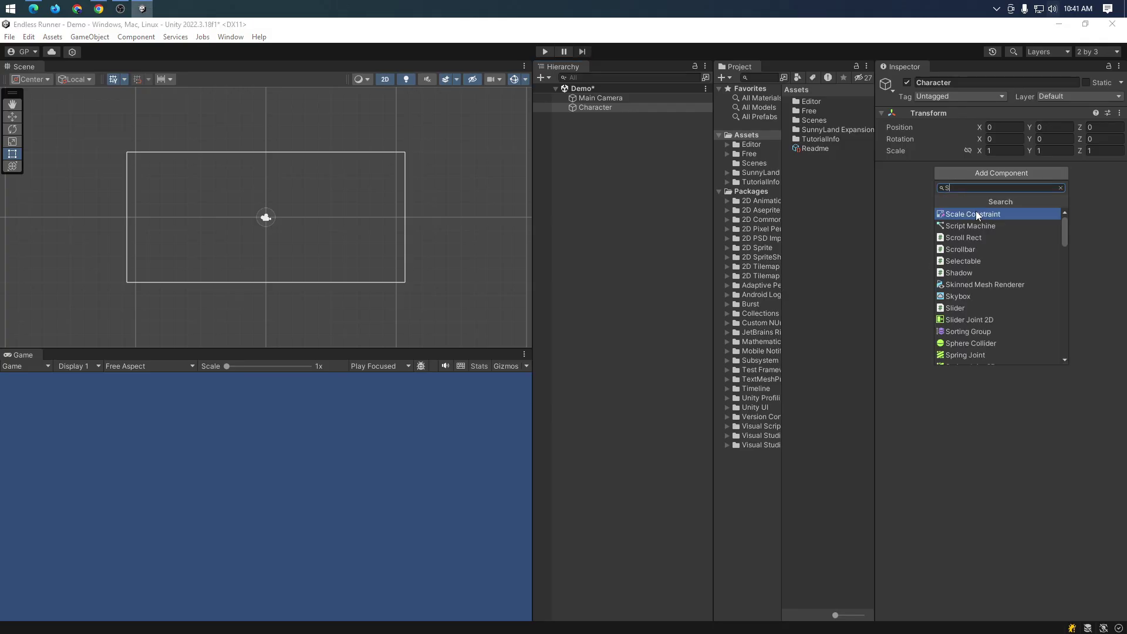
{"action": "type", "text": "Spri"}
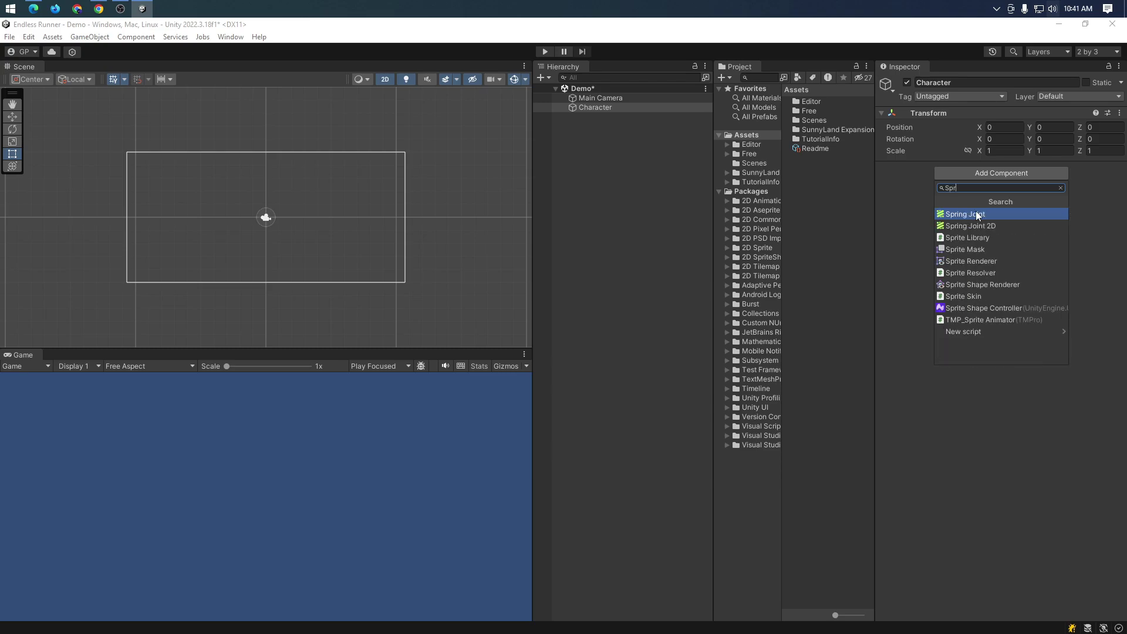
{"action": "type", "text": "te"}
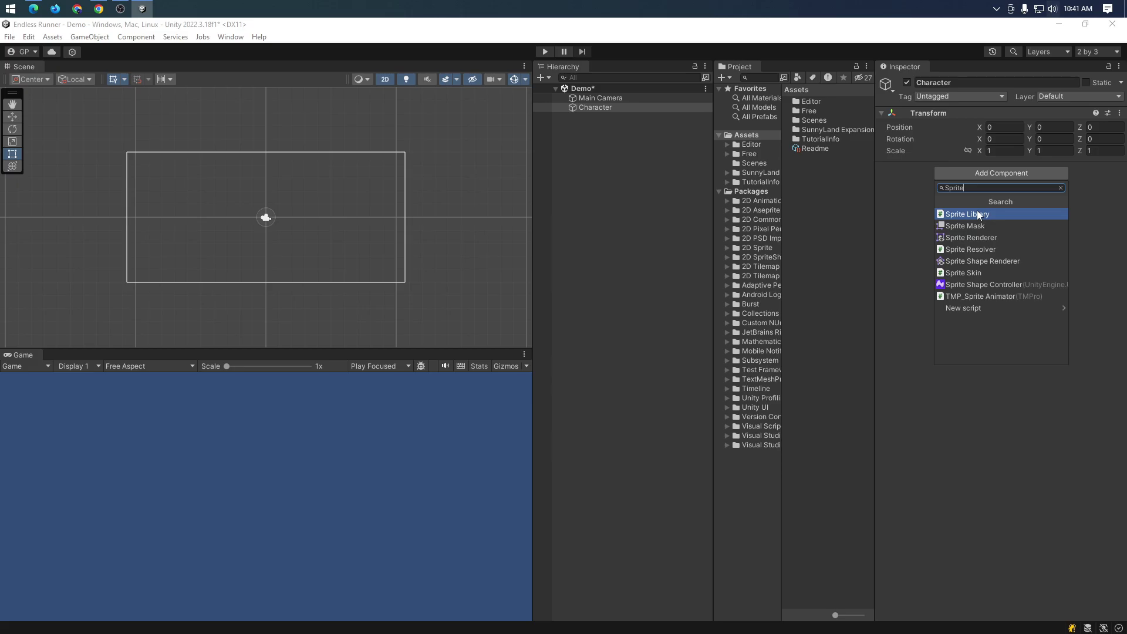
{"action": "key", "text": "alt+Tab"}
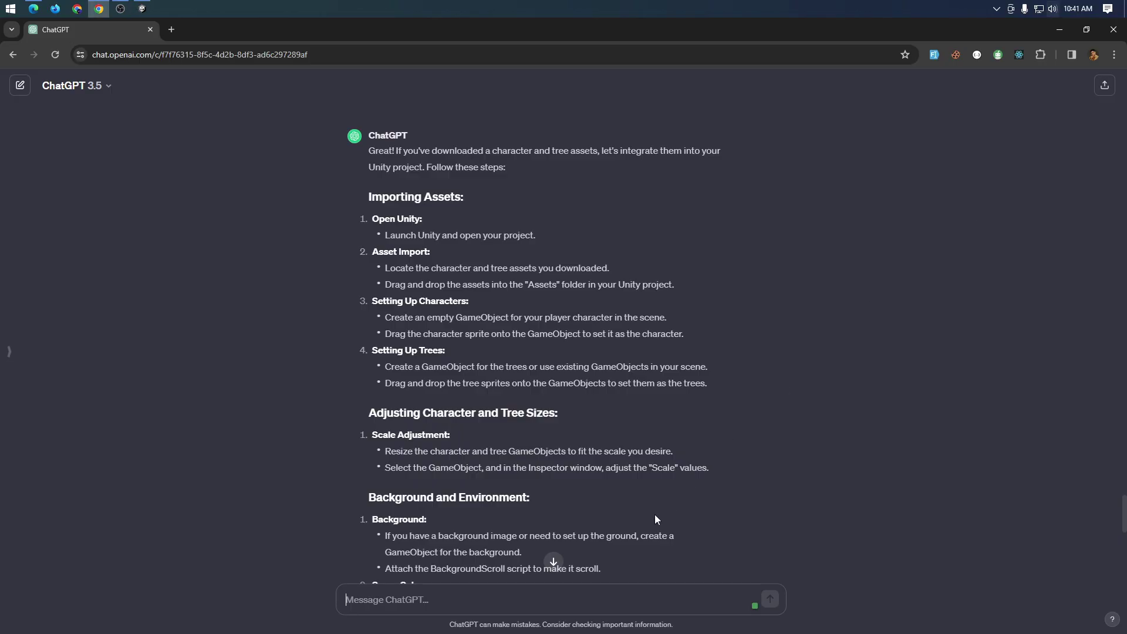
{"action": "type", "text": "There is a"}
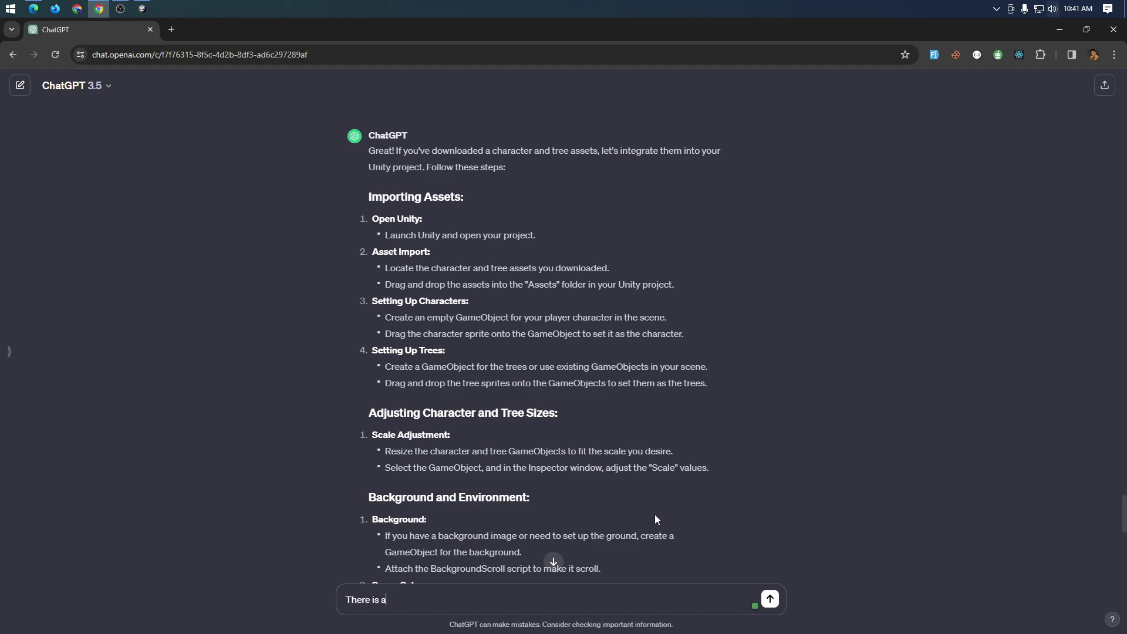
{"action": "type", "text": " lot of spr"}
{"action": "type", "text": "ite to "}
{"action": "type", "text": "chose in a"}
{"action": "type", "text": "dding compone"}
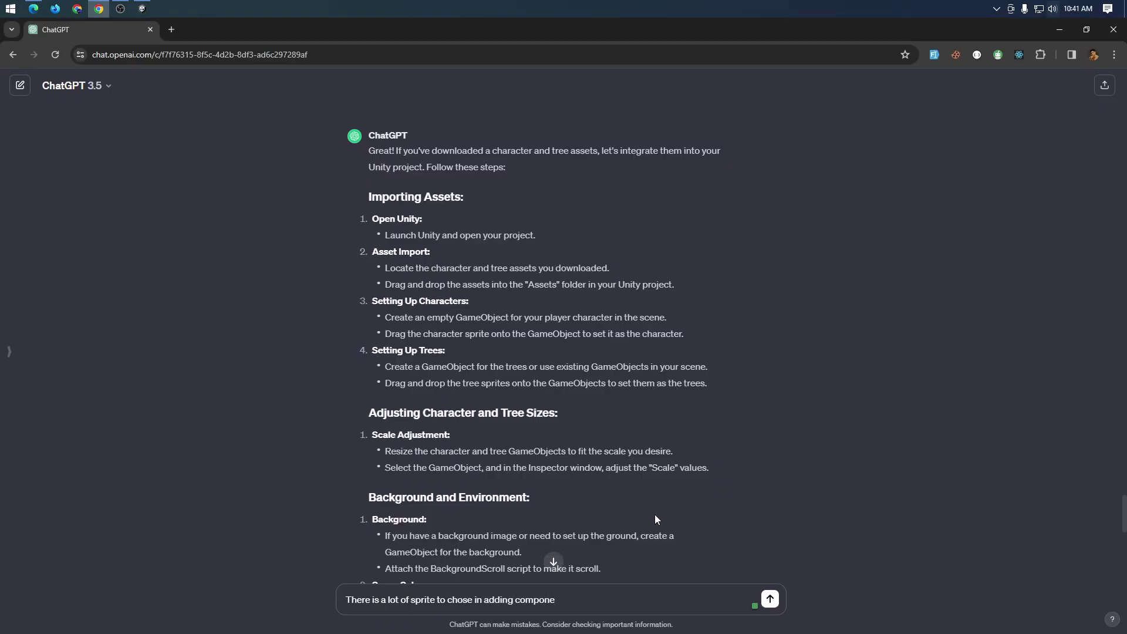
{"action": "type", "text": "nt in"}
- Send ChatGPT the question of which sprite component to add to the GameObject
{"action": "key", "text": "alt+Tab"}
{"action": "key", "text": "alt+Tab"}
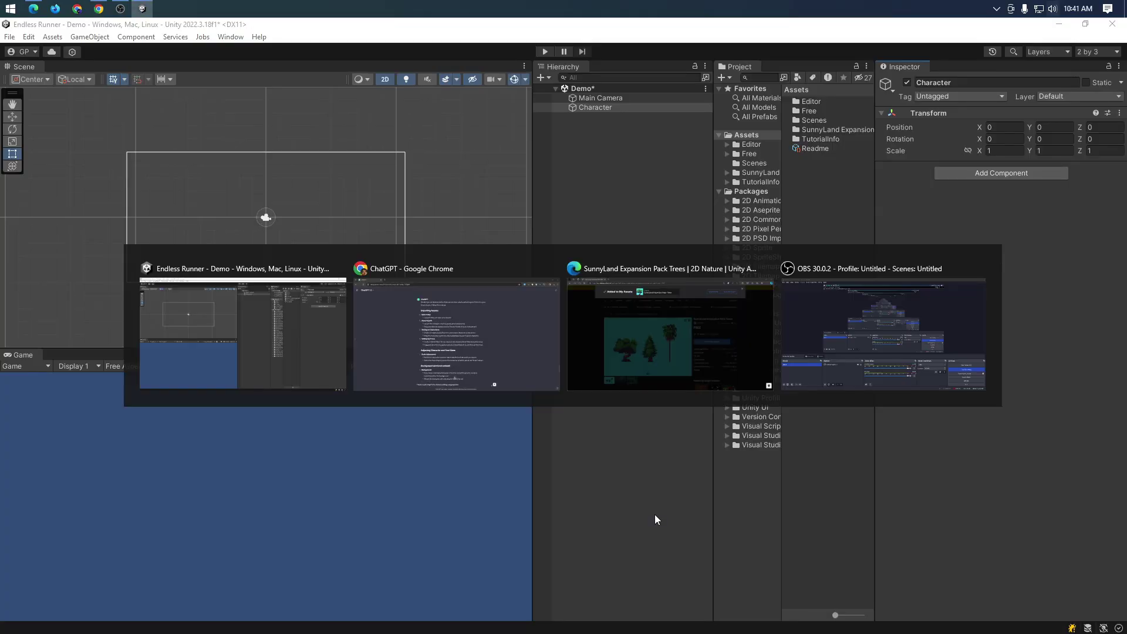
{"action": "type", "text": "my Game"}
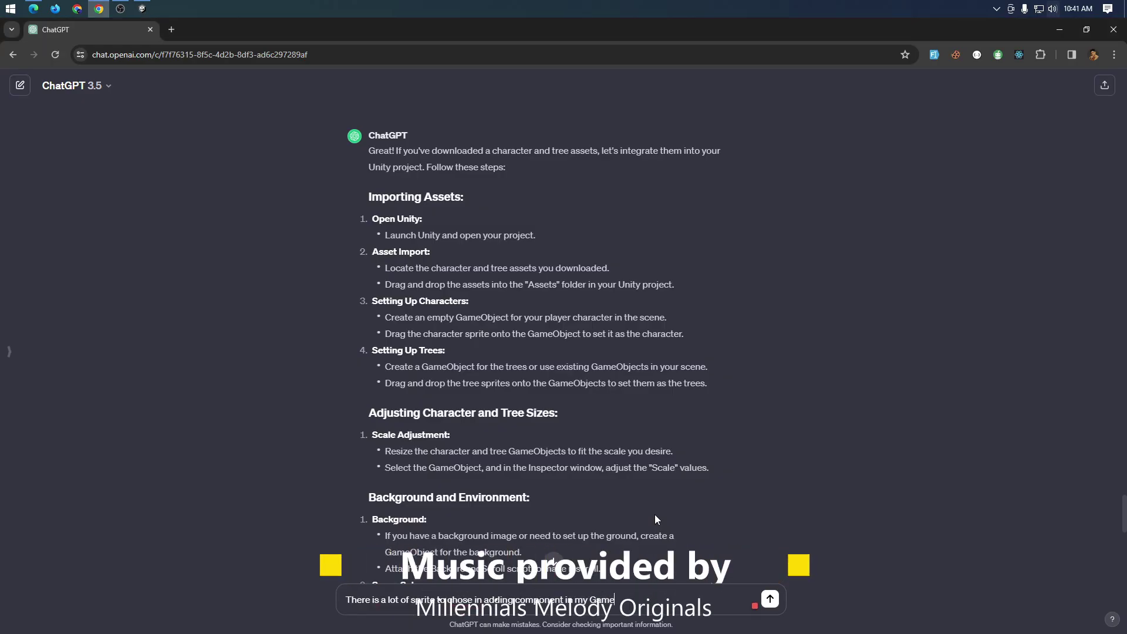
{"action": "type", "text": "Object wh"}
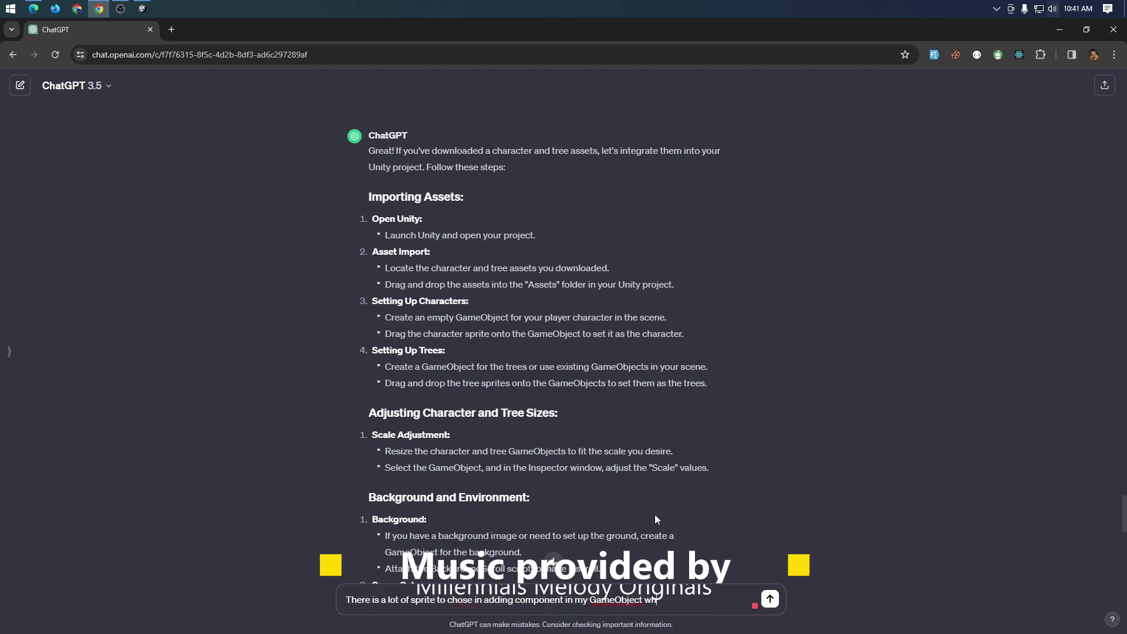
{"action": "type", "text": "at should I choos"}
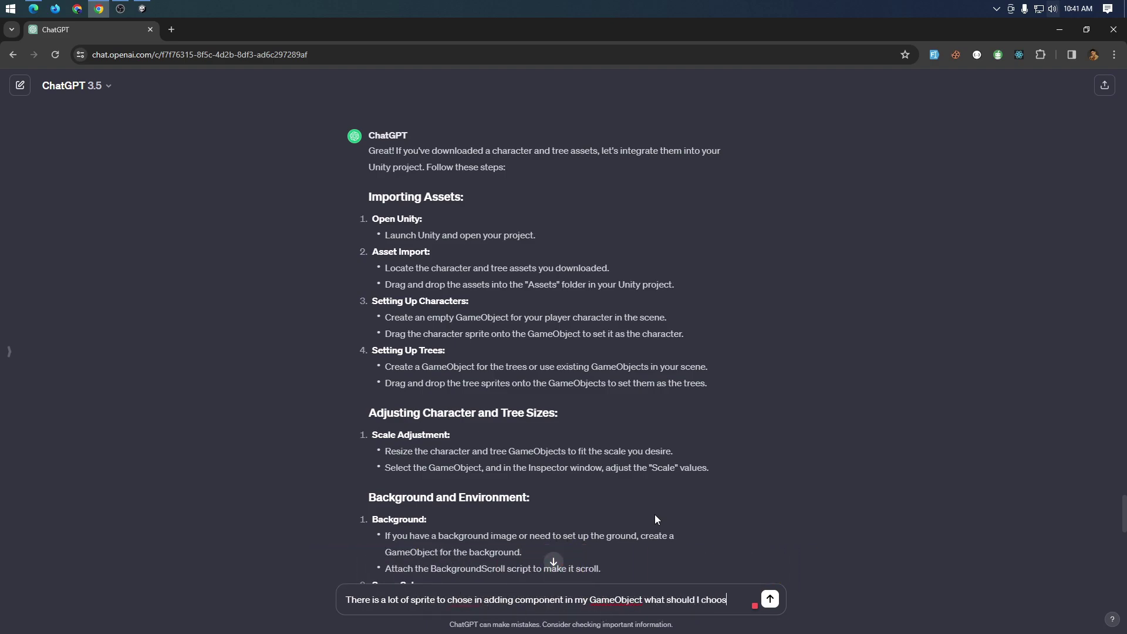
{"action": "type", "text": "e?"}
{"action": "key", "text": "Return"}
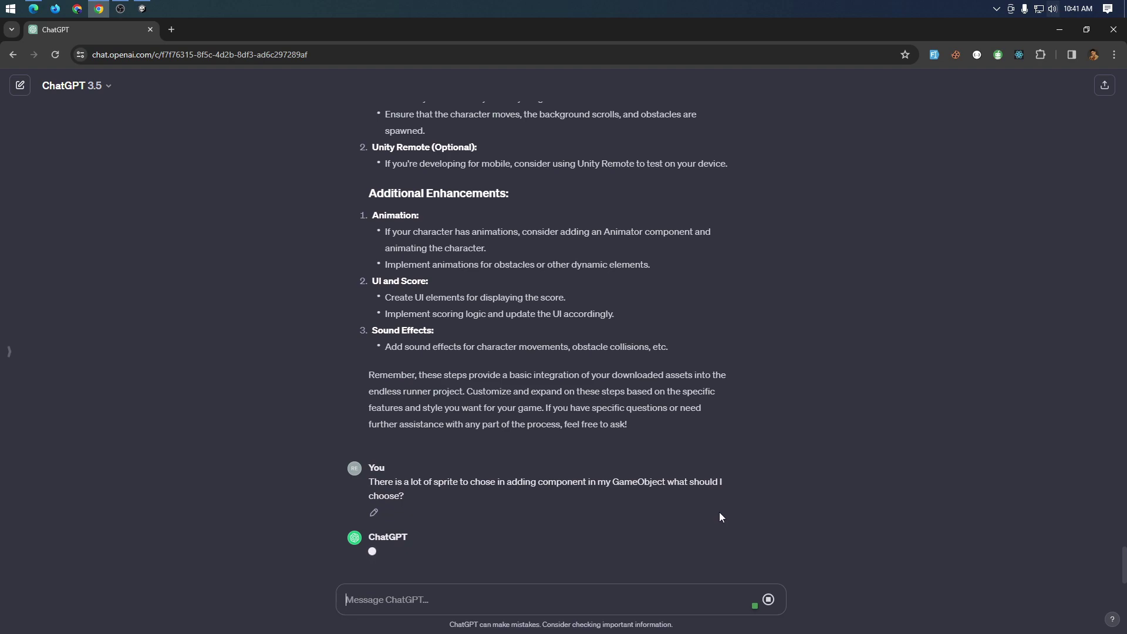
- Read ChatGPT's Sprite Renderer recommendation while reopening Character's component search in Unity
{"action": "key", "text": "alt+Tab"}
{"action": "left_click", "coordinate": [1000, 172]}
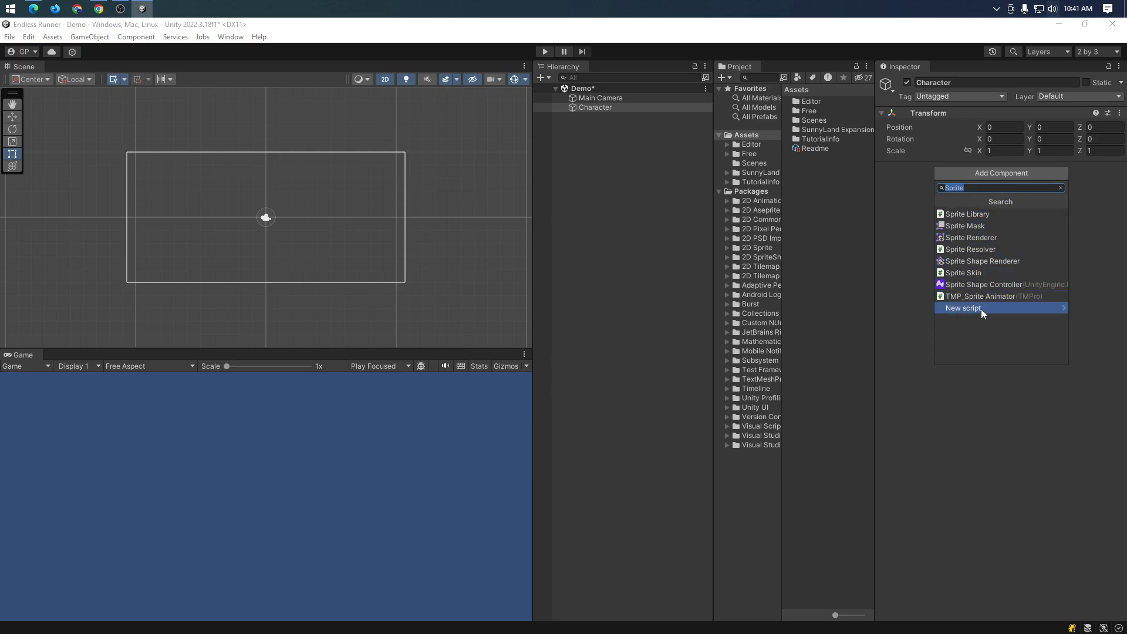
{"action": "key", "text": "alt+Tab"}
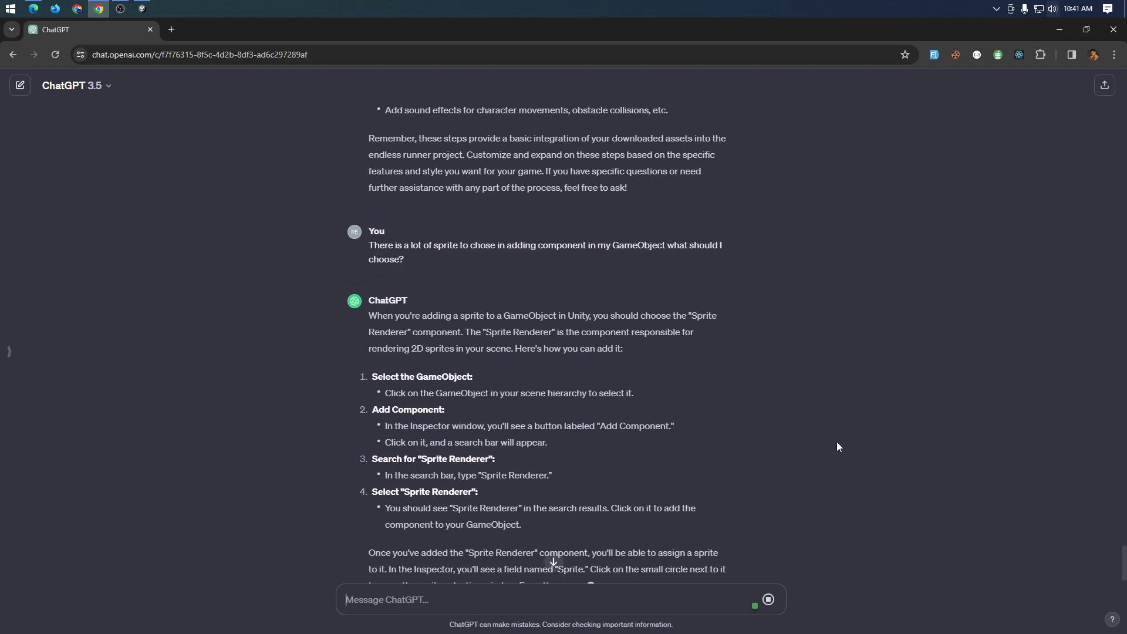
{"action": "scroll", "coordinate": [837, 447], "scroll_direction": "up", "scroll_amount": 1}
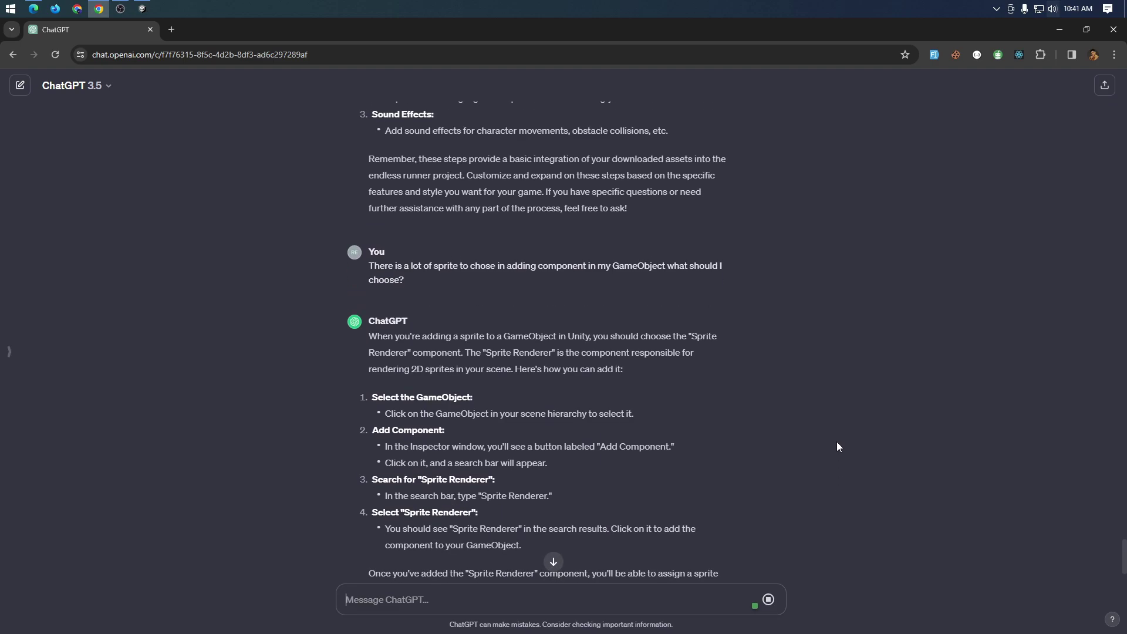
{"action": "key", "text": "alt+Tab"}
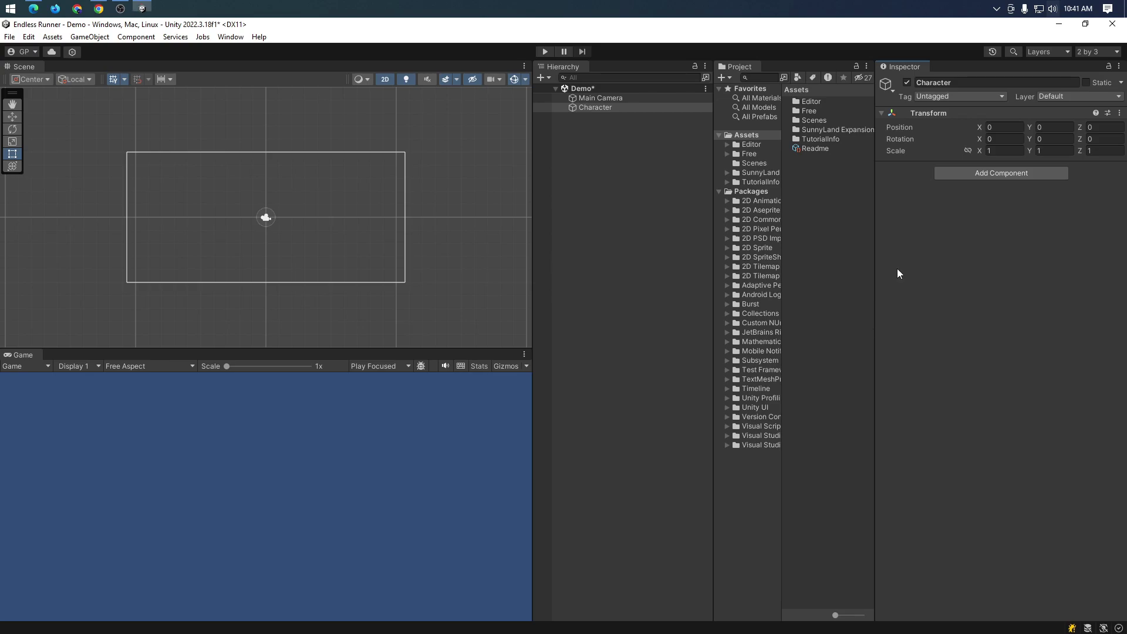
{"action": "left_click", "coordinate": [1007, 174]}
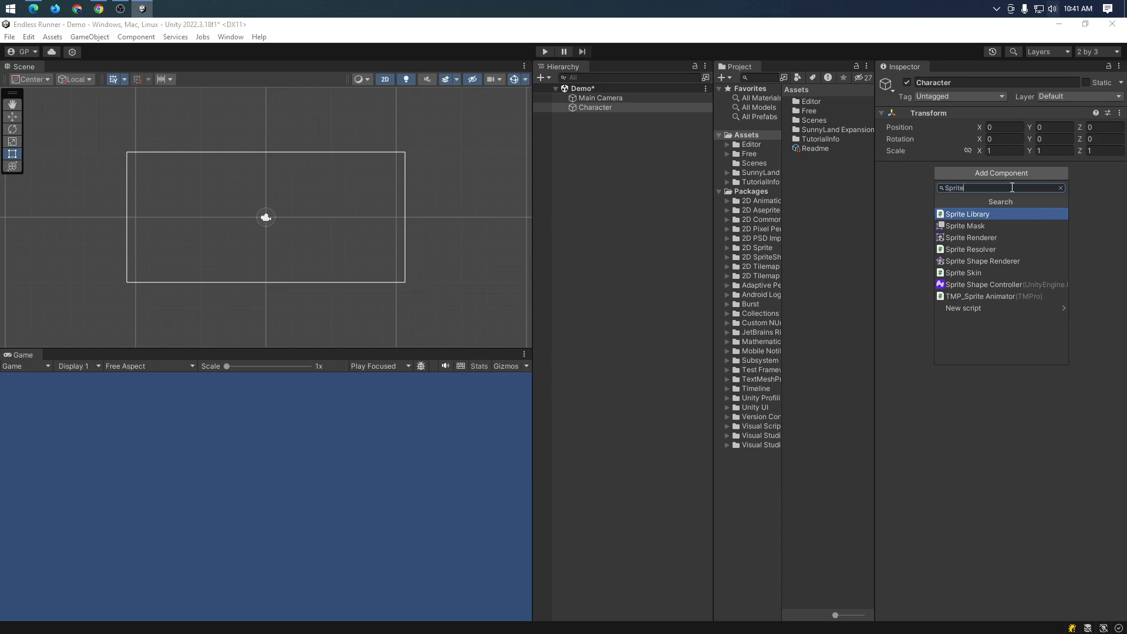
{"action": "key", "text": "alt+Tab"}
{"action": "scroll", "coordinate": [571, 374], "scroll_direction": "down", "scroll_amount": 1}
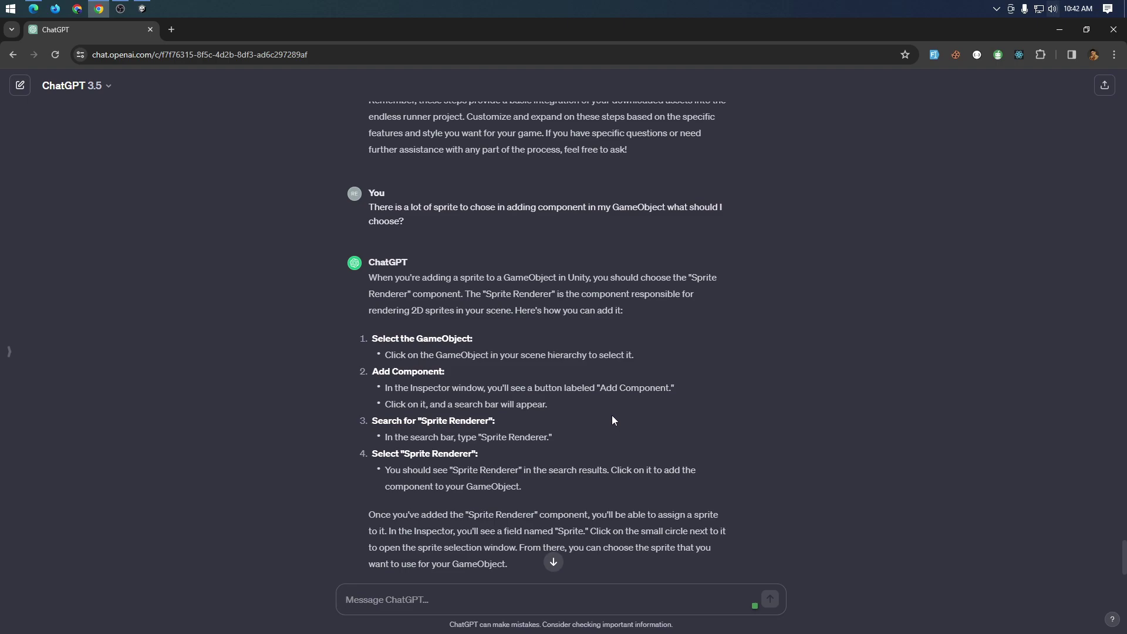
{"action": "key", "text": "alt+Tab"}
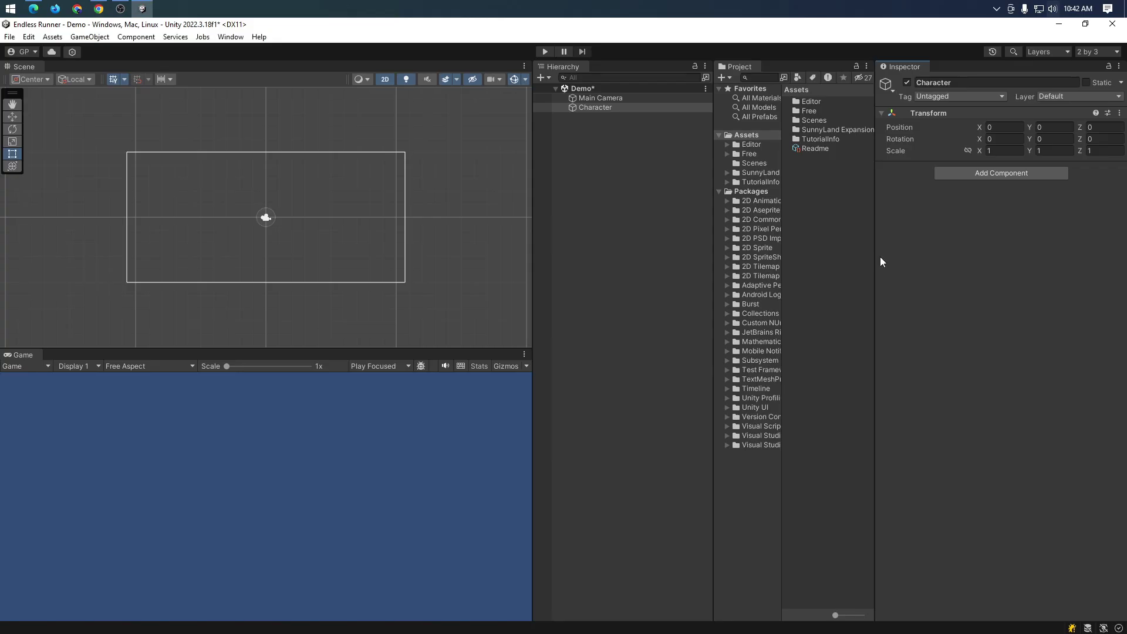
- Add a Sprite Renderer component to Character by searching 'Sprite Re'
{"action": "left_click", "coordinate": [1006, 172]}
{"action": "type", "text": "S"}
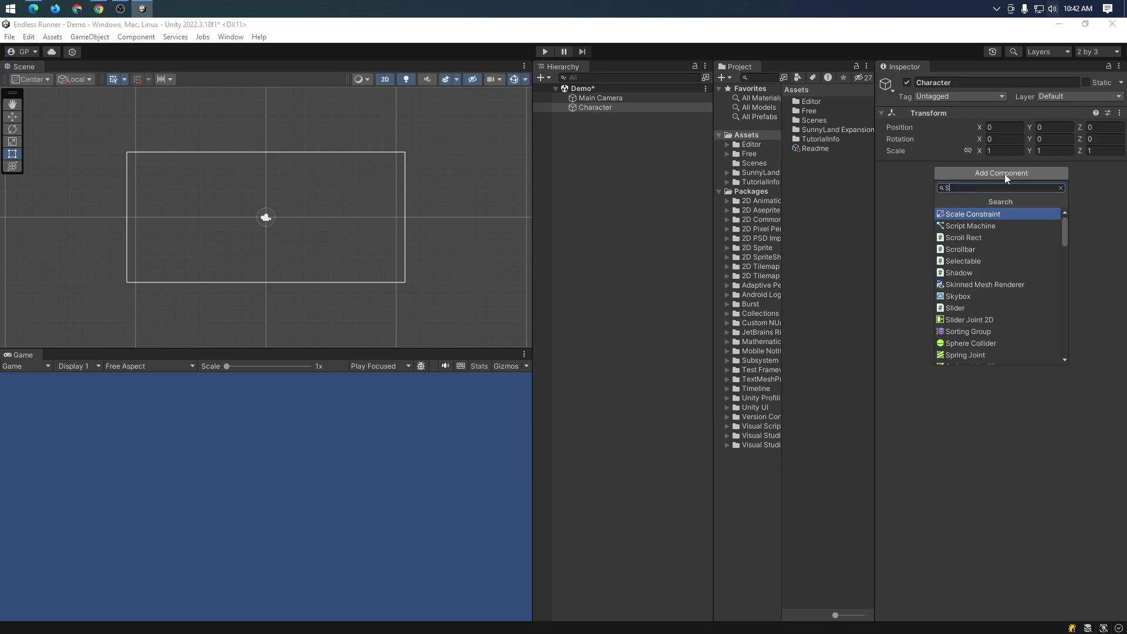
{"action": "type", "text": "prite R"}
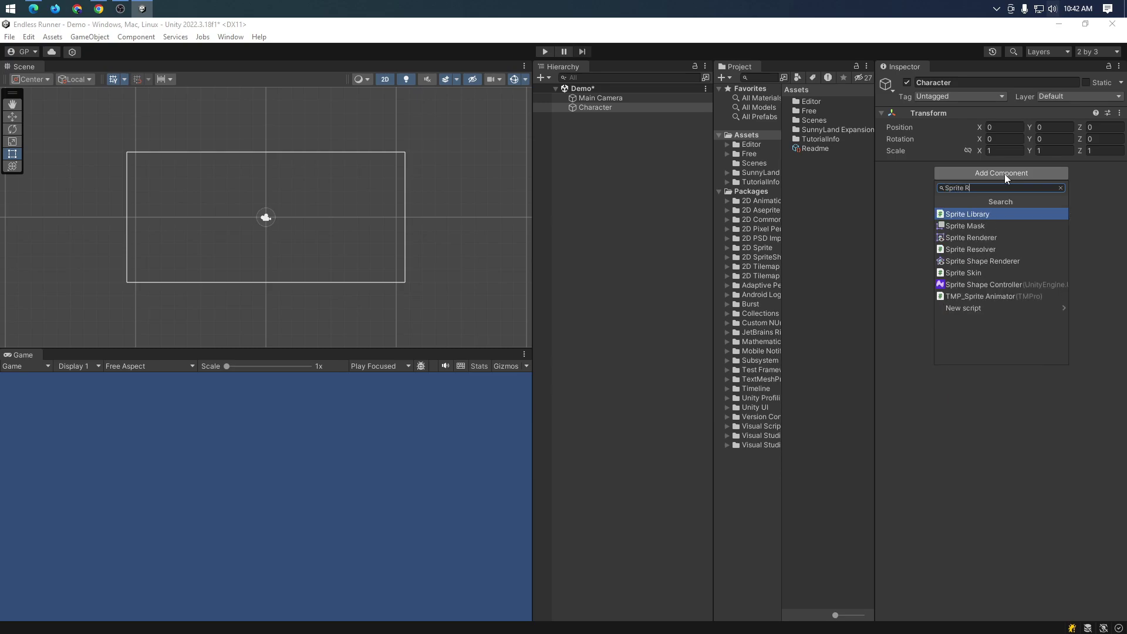
{"action": "type", "text": "e"}
{"action": "key", "text": "Return"}
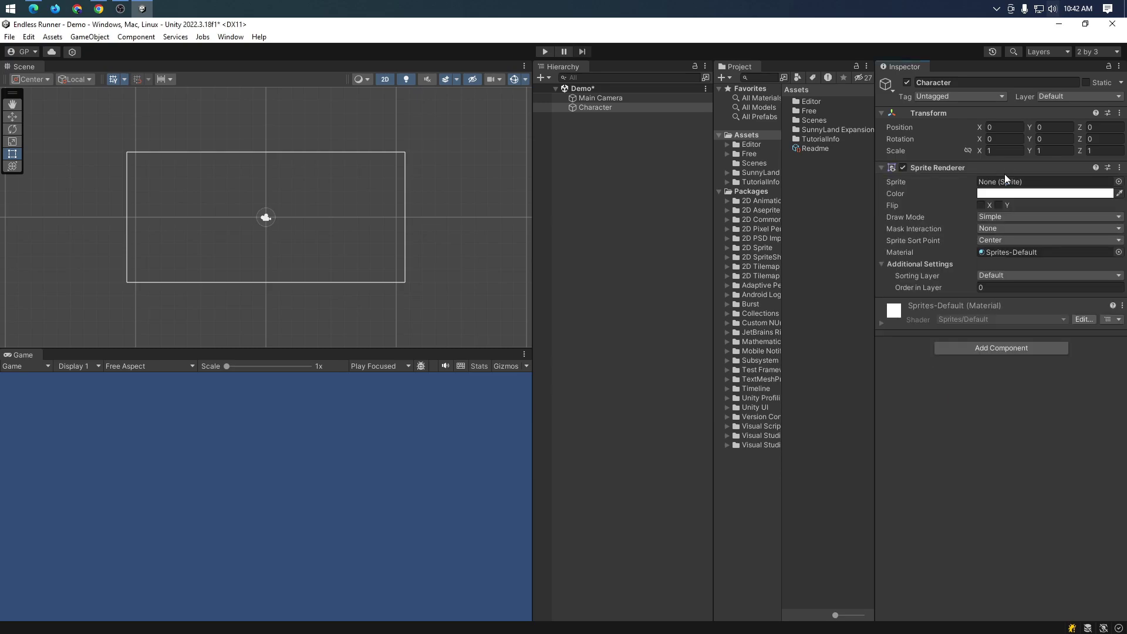
- Scroll through ChatGPT's answer and compare it with the Unity editor
{"action": "key", "text": "alt+Tab"}
{"action": "scroll", "coordinate": [546, 408], "scroll_direction": "down", "scroll_amount": 1}
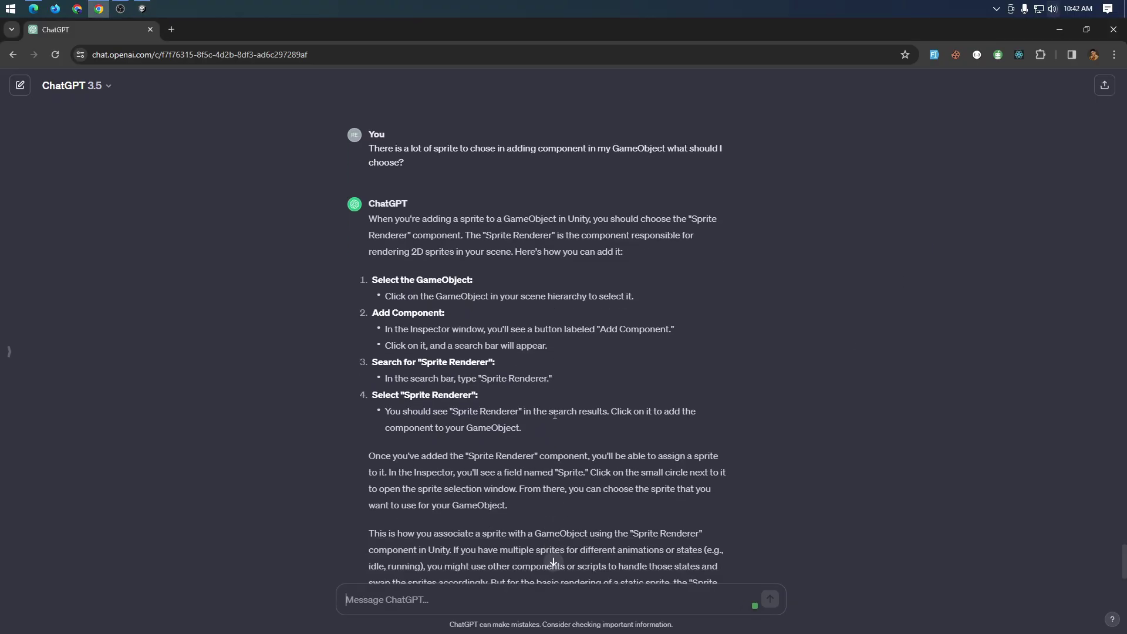
{"action": "scroll", "coordinate": [667, 440], "scroll_direction": "down", "scroll_amount": 1}
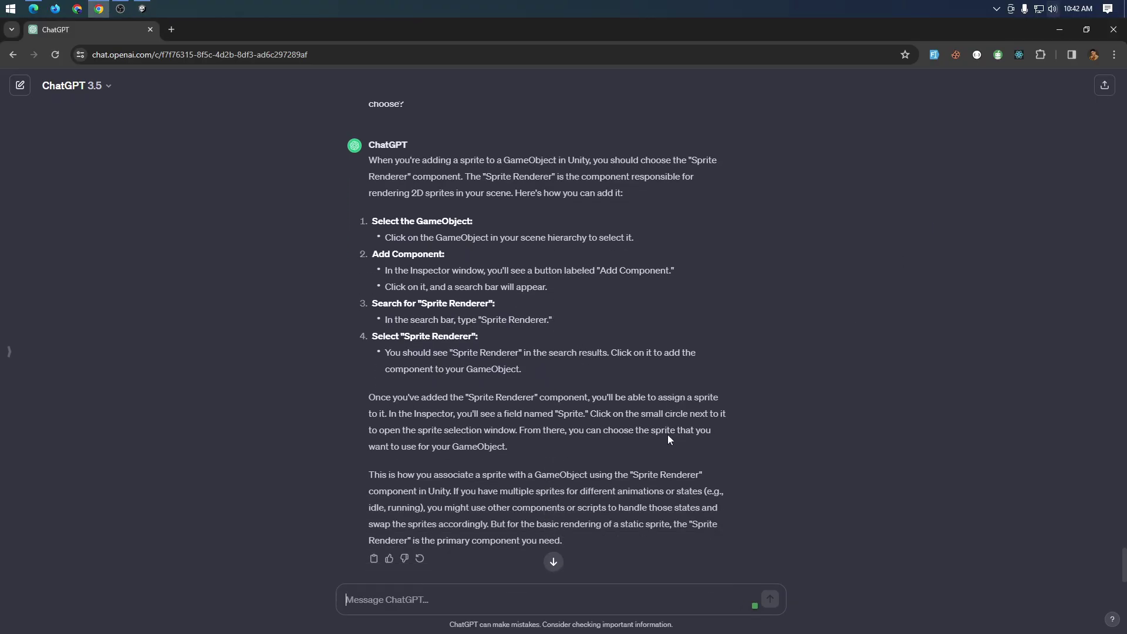
{"action": "scroll", "coordinate": [674, 403], "scroll_direction": "down", "scroll_amount": 1}
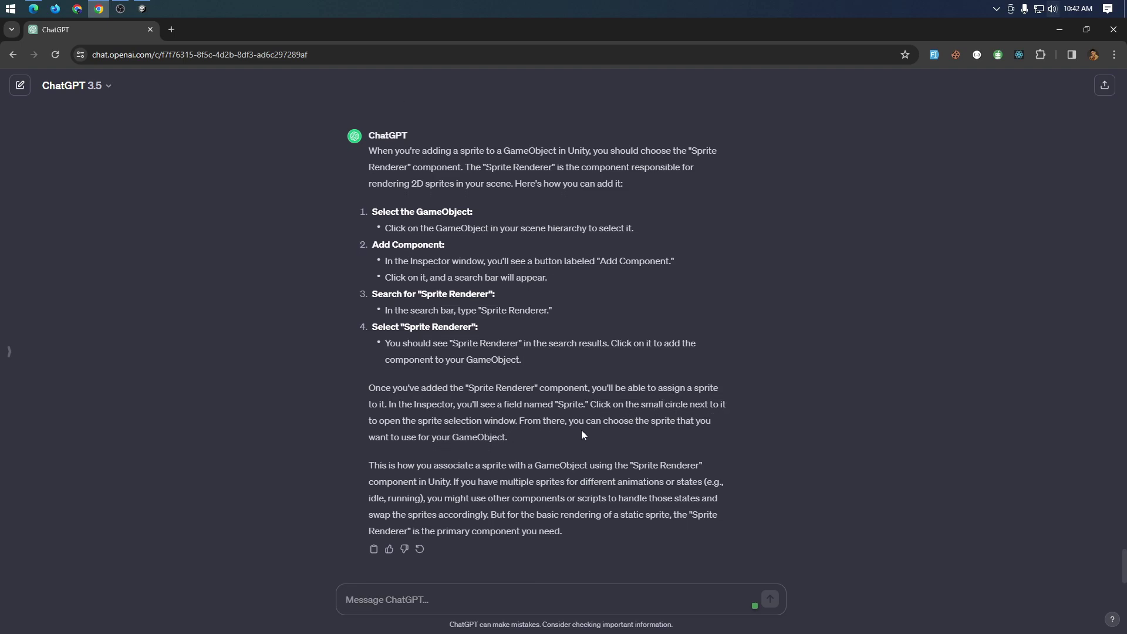
{"action": "key", "text": "alt+Tab"}
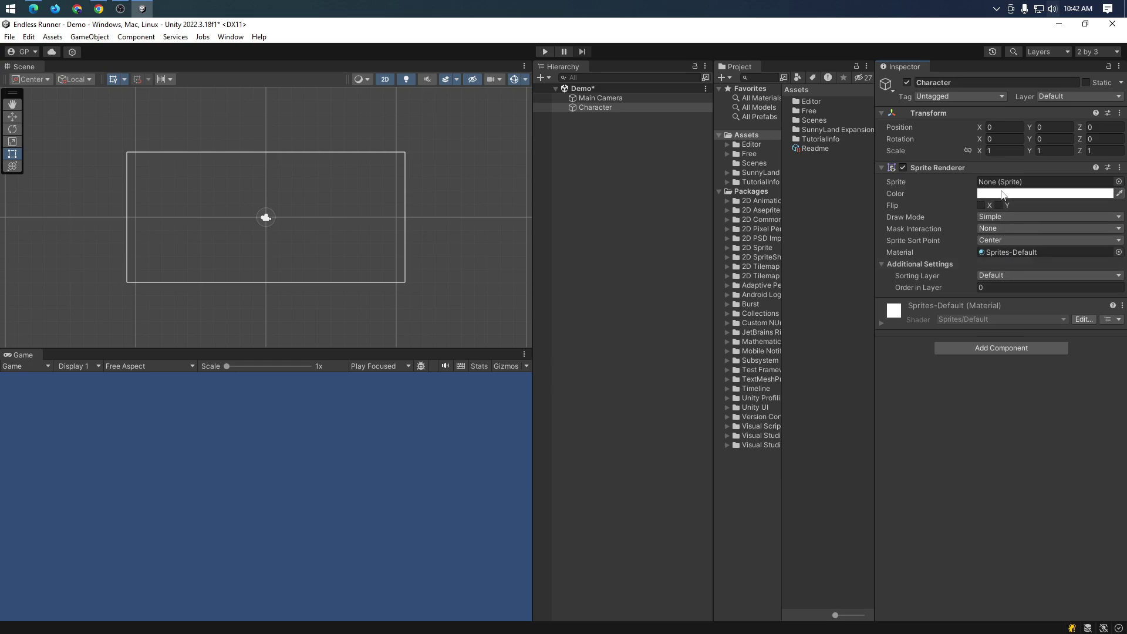
{"action": "key", "text": "alt+Tab"}
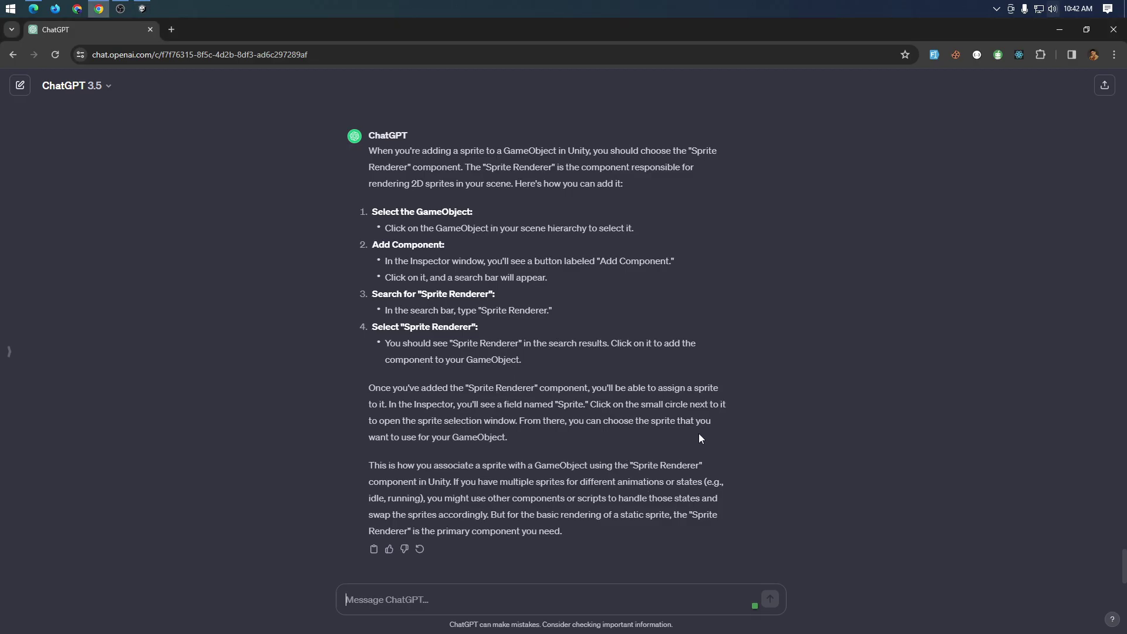
{"action": "key", "text": "alt+Tab"}
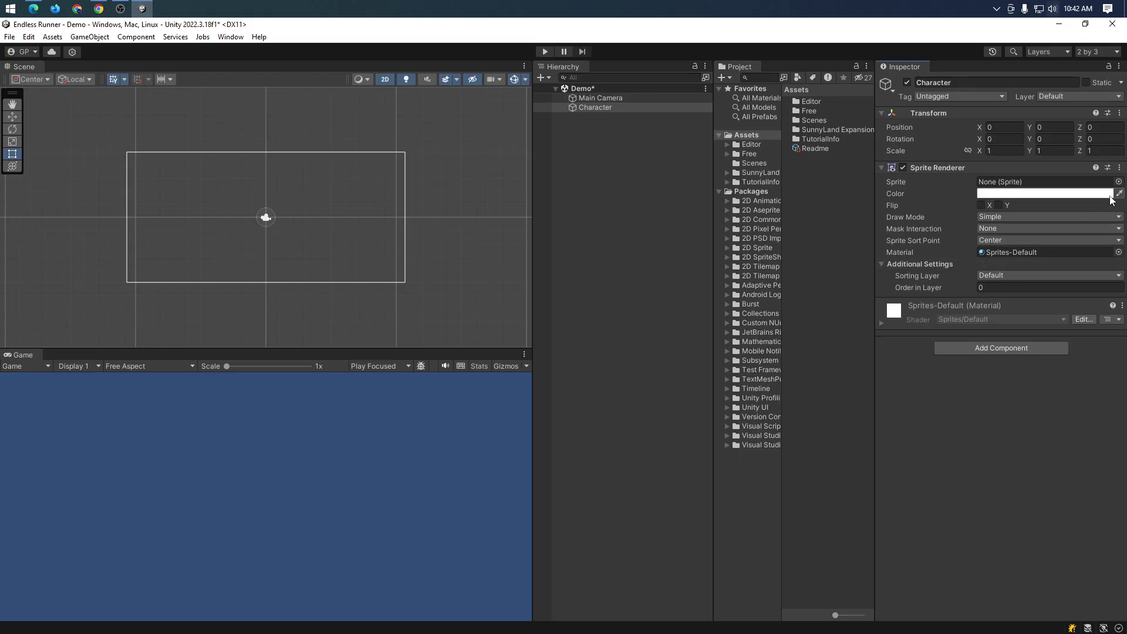
{"action": "left_click", "coordinate": [1119, 182]}
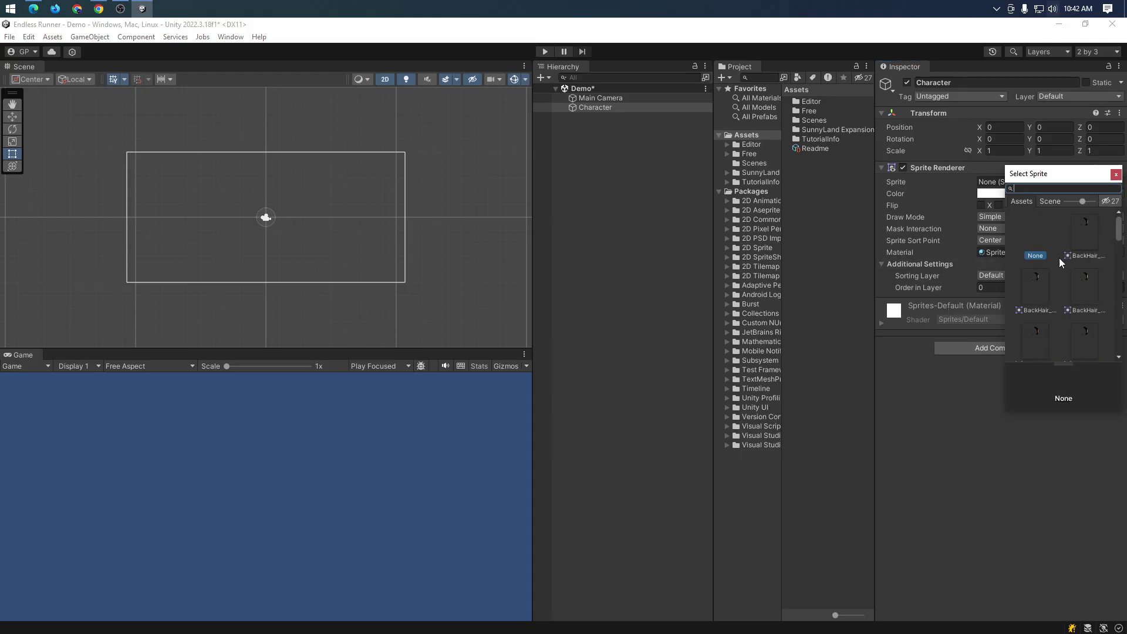
{"action": "scroll", "coordinate": [1075, 315], "scroll_direction": "down", "scroll_amount": 2}
{"action": "scroll", "coordinate": [1087, 322], "scroll_direction": "down", "scroll_amount": 2}
{"action": "scroll", "coordinate": [1086, 326], "scroll_direction": "down", "scroll_amount": 1}
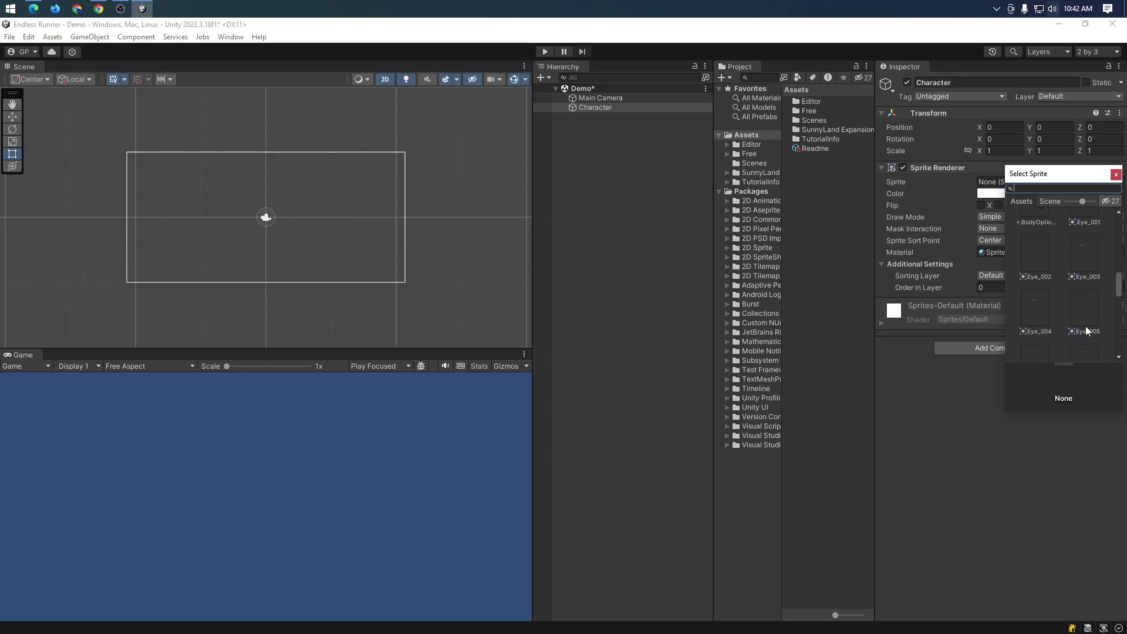
{"action": "scroll", "coordinate": [1087, 326], "scroll_direction": "down", "scroll_amount": 2}
{"action": "scroll", "coordinate": [1086, 326], "scroll_direction": "up", "scroll_amount": 2}
{"action": "scroll", "coordinate": [1086, 326], "scroll_direction": "up", "scroll_amount": 1}
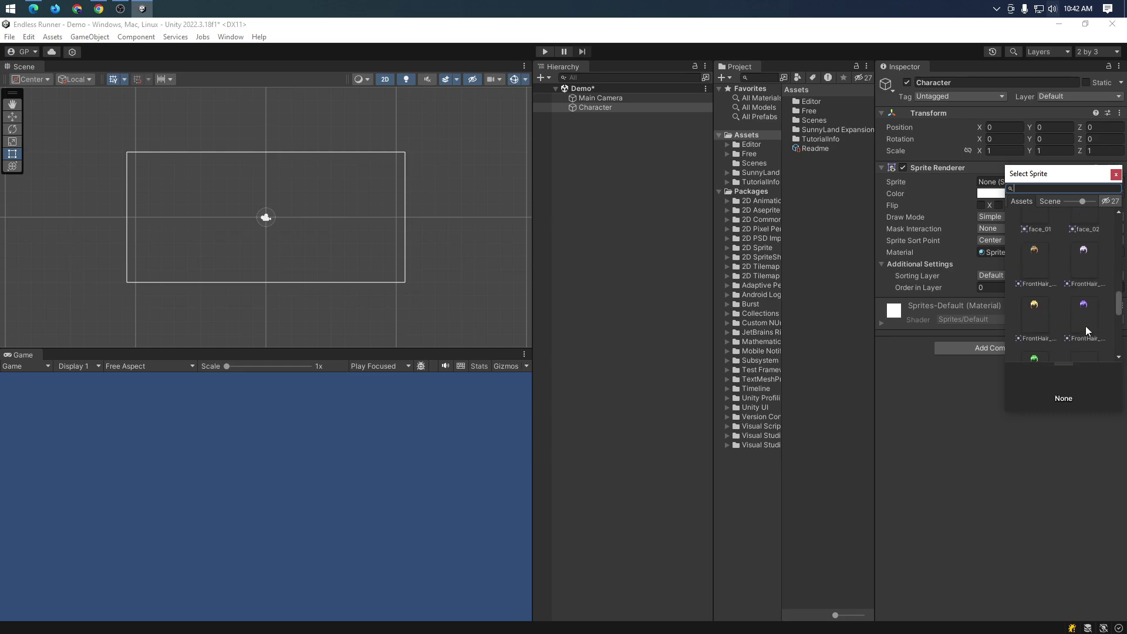
{"action": "scroll", "coordinate": [1087, 329], "scroll_direction": "down", "scroll_amount": 2}
{"action": "scroll", "coordinate": [1087, 330], "scroll_direction": "down", "scroll_amount": 2}
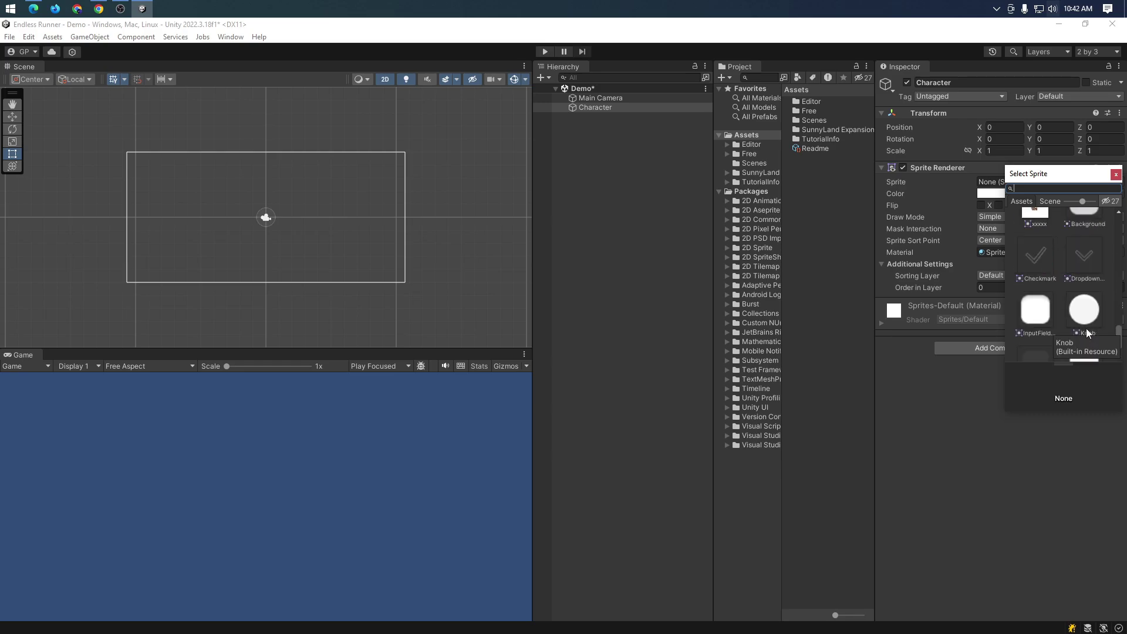
{"action": "scroll", "coordinate": [1086, 329], "scroll_direction": "down", "scroll_amount": 1}
{"action": "scroll", "coordinate": [1087, 330], "scroll_direction": "down", "scroll_amount": 2}
{"action": "scroll", "coordinate": [1087, 330], "scroll_direction": "up", "scroll_amount": 2}
{"action": "scroll", "coordinate": [1086, 331], "scroll_direction": "down", "scroll_amount": 2}
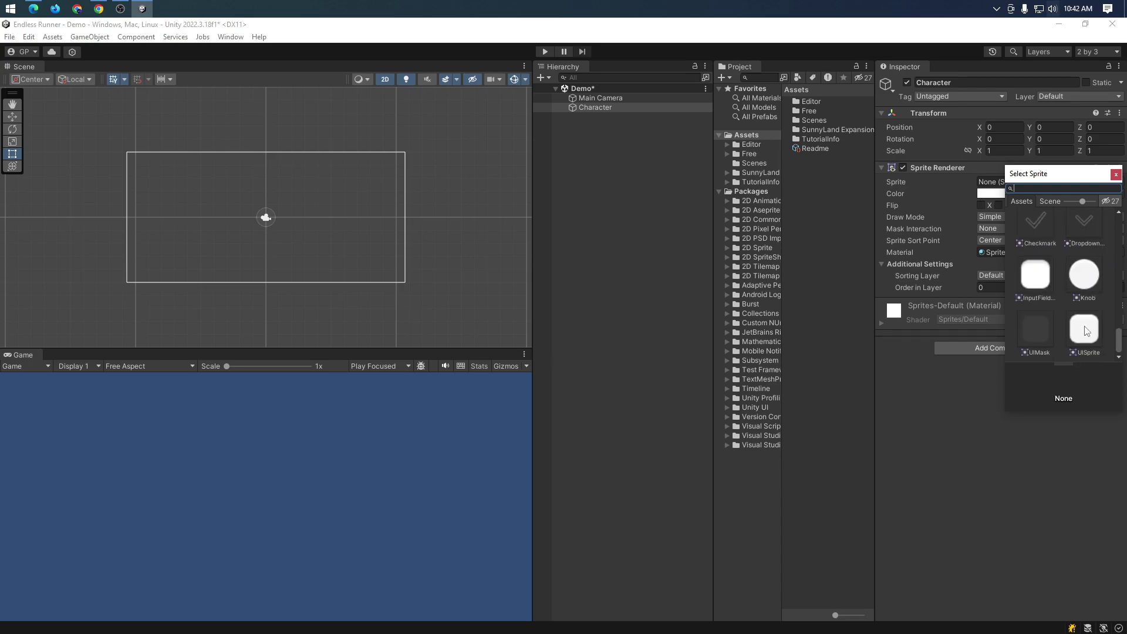
{"action": "scroll", "coordinate": [1086, 330], "scroll_direction": "up", "scroll_amount": 2}
{"action": "scroll", "coordinate": [1086, 319], "scroll_direction": "up", "scroll_amount": 2}
{"action": "scroll", "coordinate": [1086, 320], "scroll_direction": "up", "scroll_amount": 2}
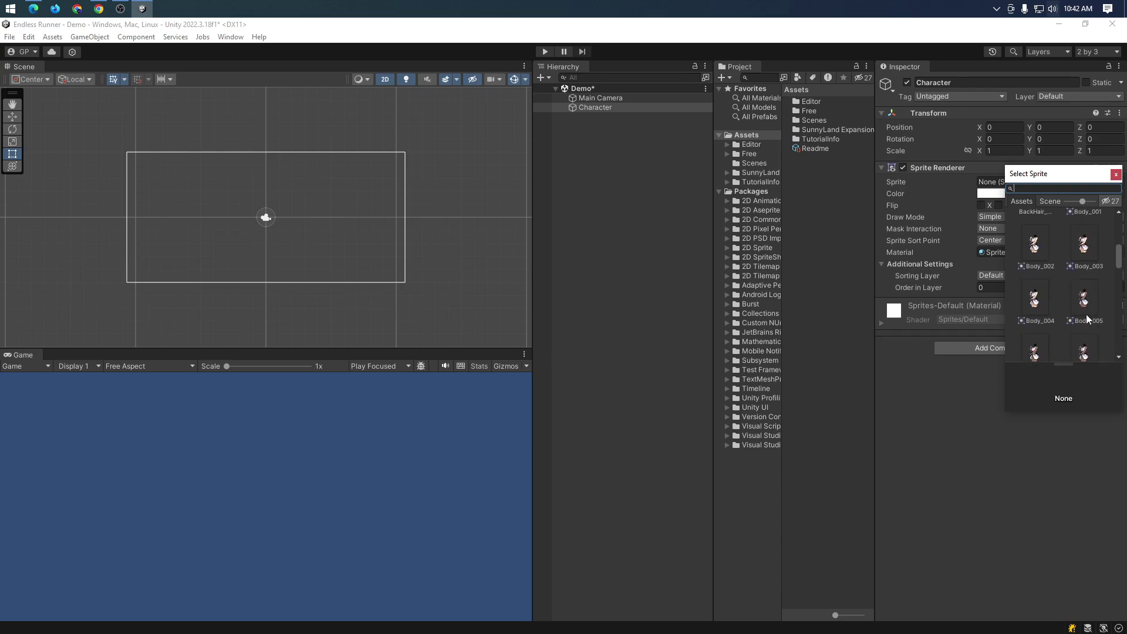
{"action": "scroll", "coordinate": [1087, 320], "scroll_direction": "up", "scroll_amount": 2}
{"action": "scroll", "coordinate": [1086, 315], "scroll_direction": "up", "scroll_amount": 3}
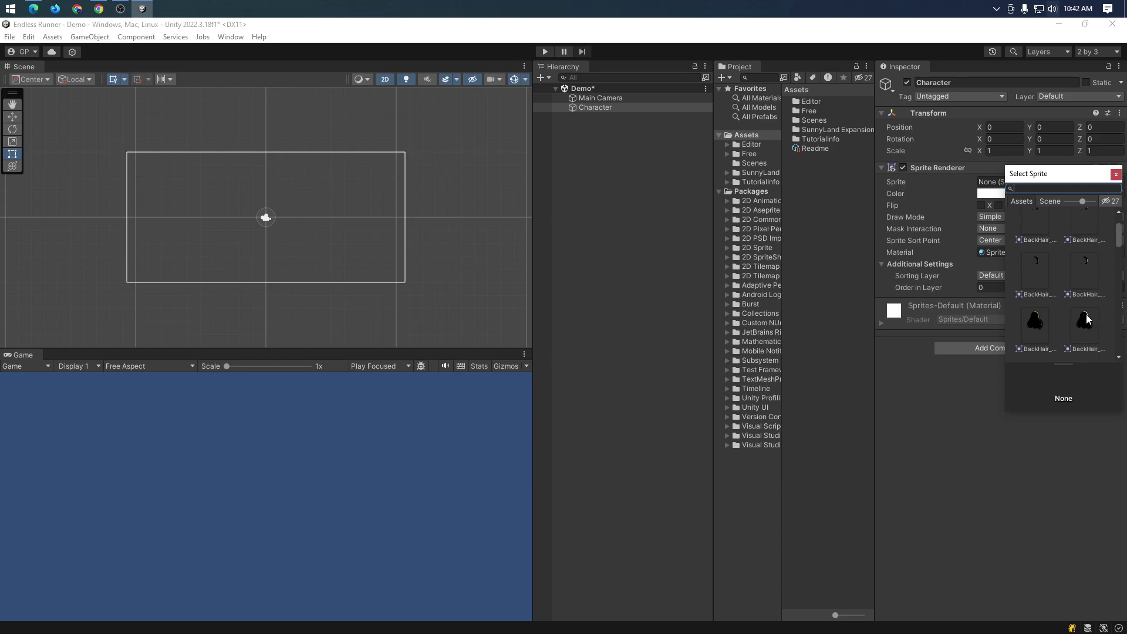
{"action": "left_click", "coordinate": [1116, 175]}
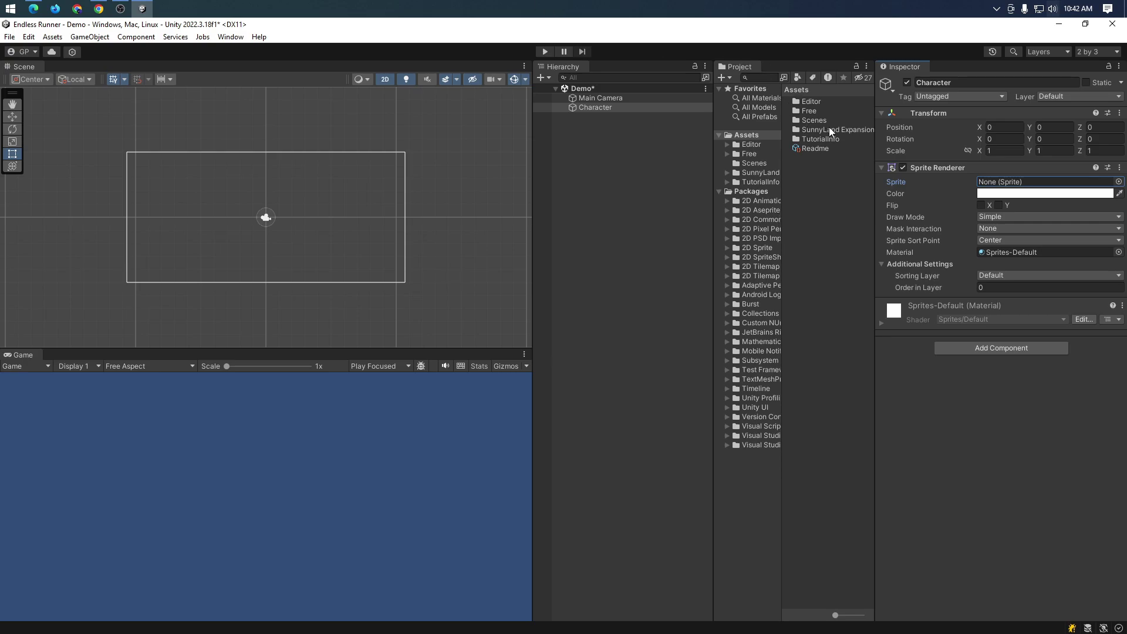
- Open the Free folder's png subfolder, then go back and collapse Free in the project tree
{"action": "left_click", "coordinate": [818, 113]}
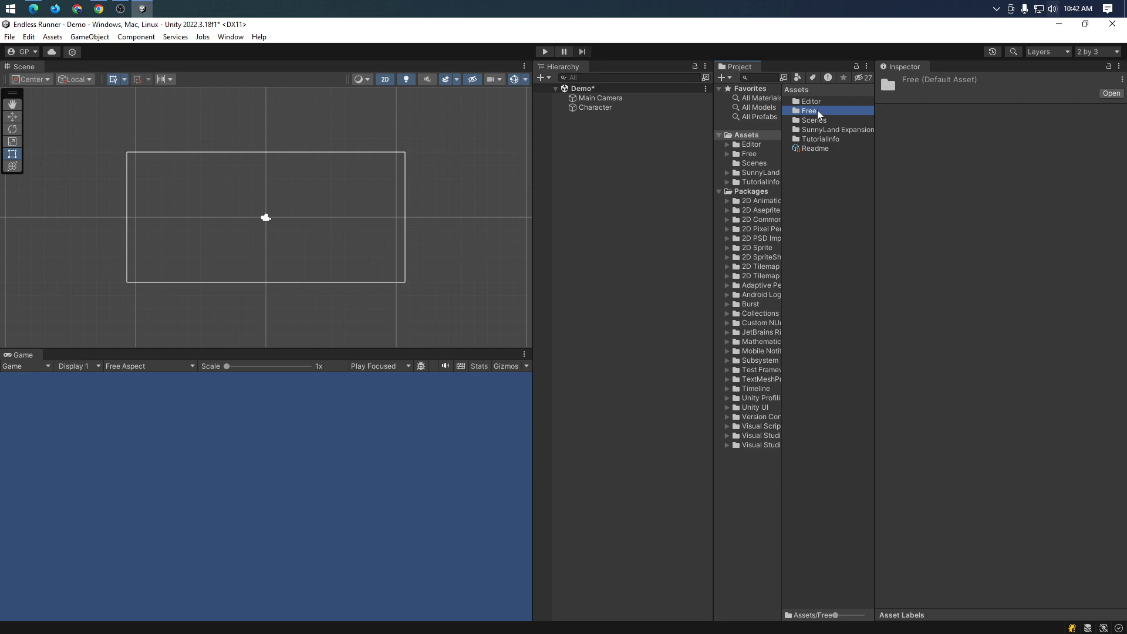
{"action": "double_click", "coordinate": [818, 112]}
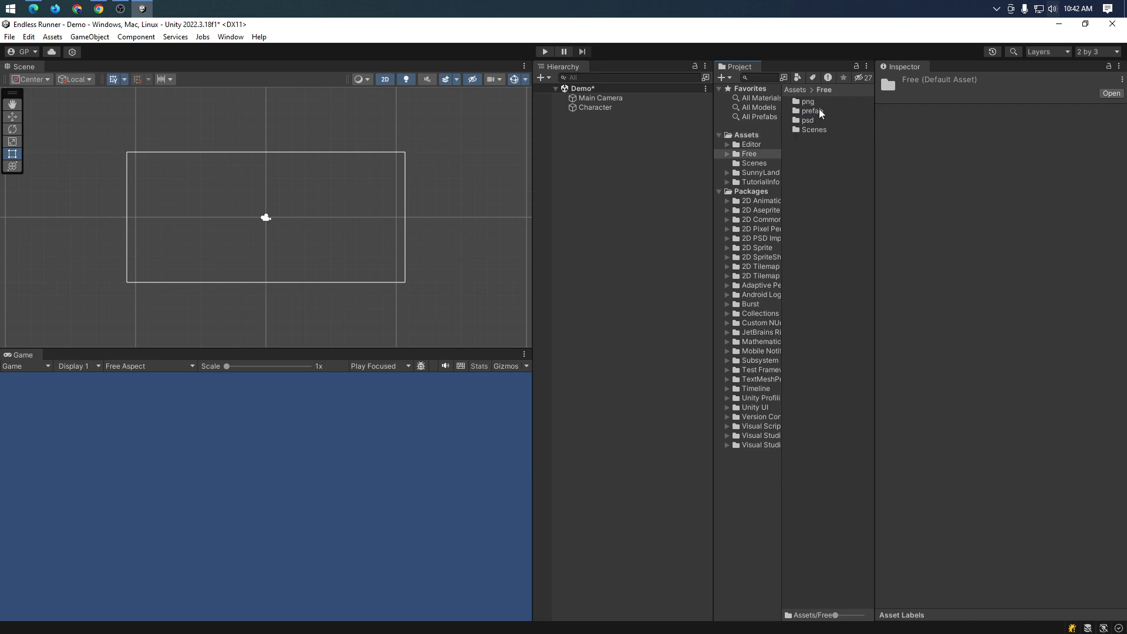
{"action": "double_click", "coordinate": [810, 101]}
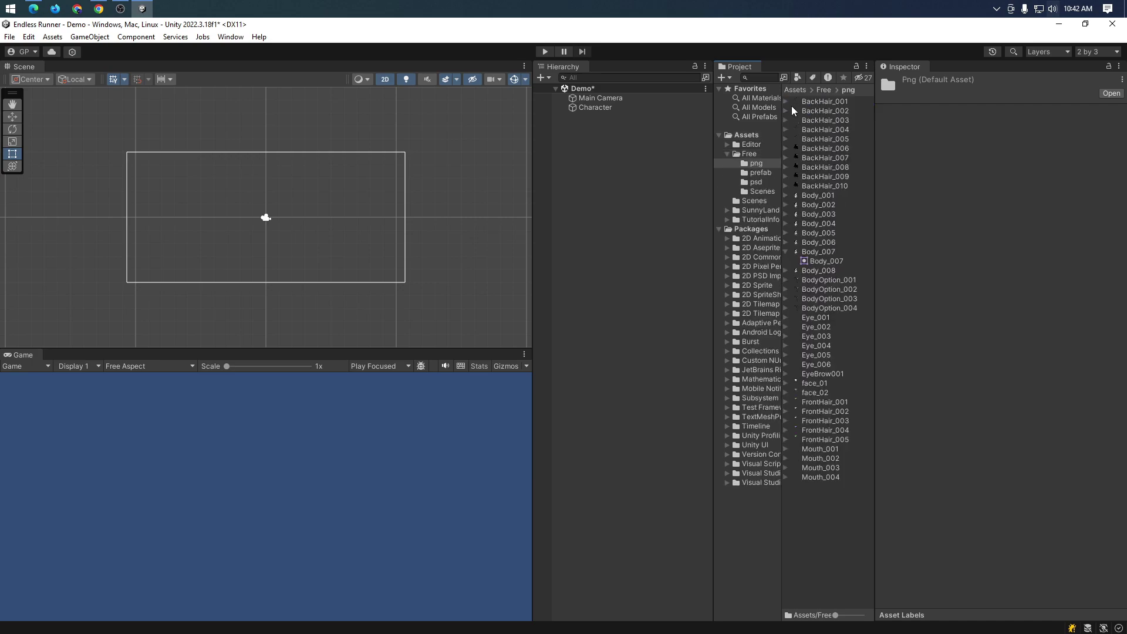
{"action": "left_click", "coordinate": [824, 90]}
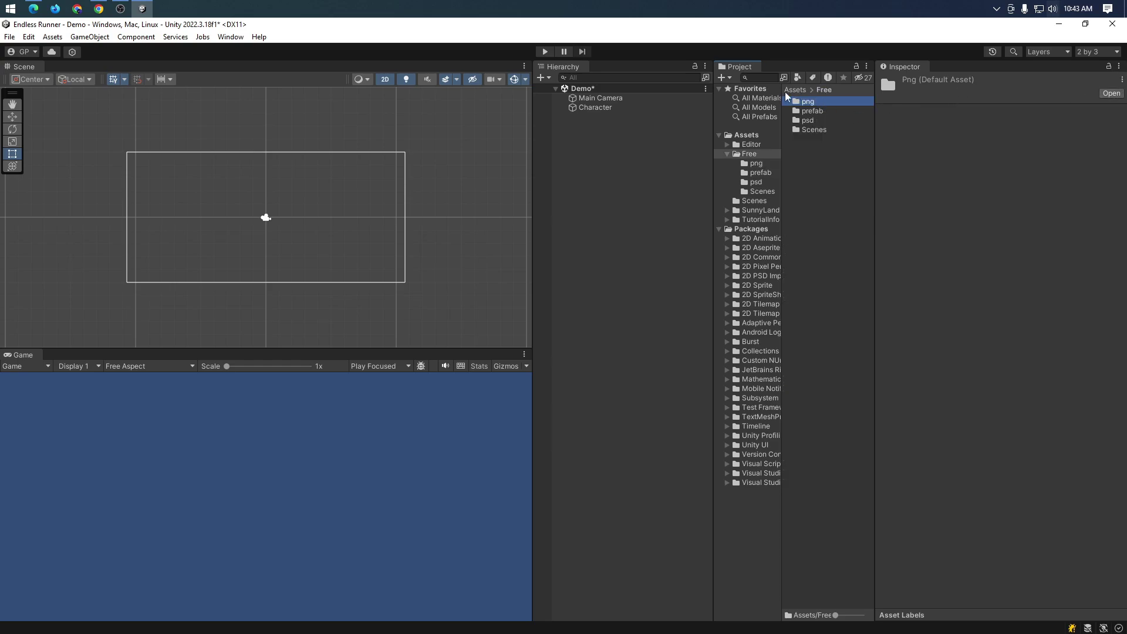
{"action": "left_click", "coordinate": [729, 154]}
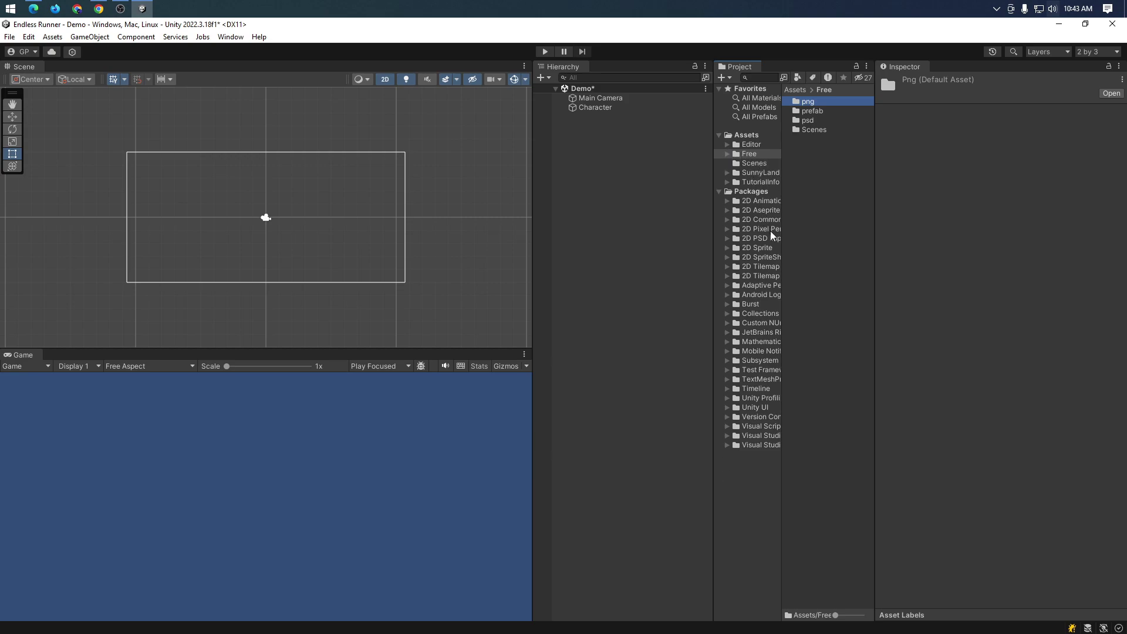
- Select Character, try dragging a Free folder asset onto its Sprite, and expand Free
{"action": "left_click", "coordinate": [609, 108]}
{"action": "mouse_move", "coordinate": [761, 162]}
{"action": "left_mouse_down"}
{"action": "mouse_move", "coordinate": [1007, 185]}
{"action": "mouse_move", "coordinate": [739, 156]}
{"action": "left_mouse_up"}
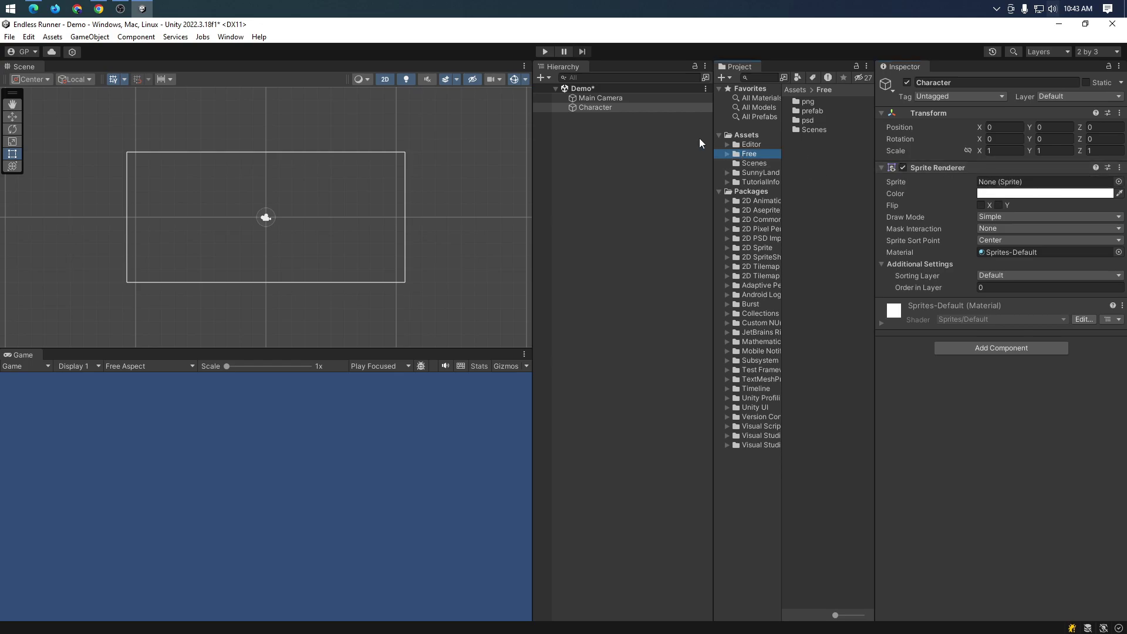
{"action": "left_click", "coordinate": [728, 155]}
{"action": "left_click_drag", "start_coordinate": [749, 169], "coordinate": [732, 155]}
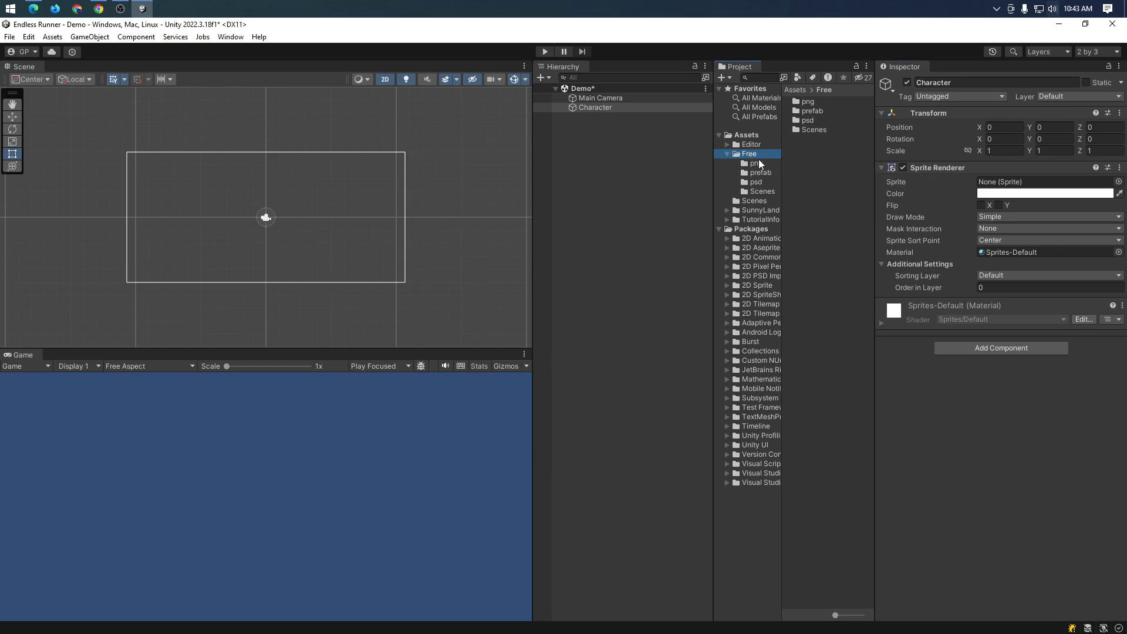
{"action": "key", "text": "alt+Tab"}
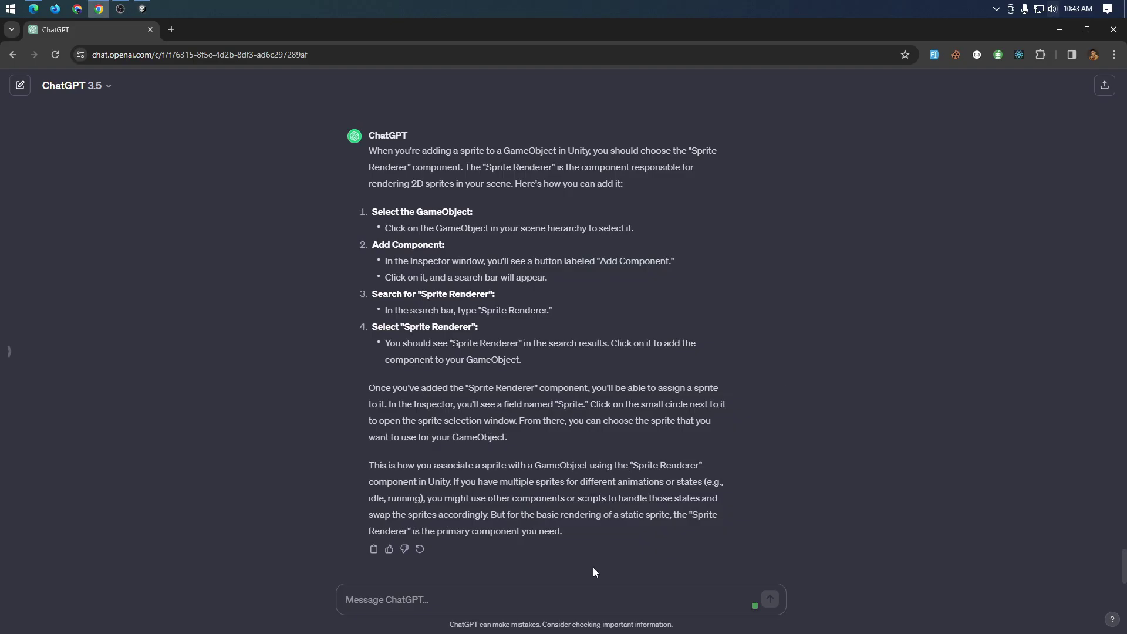
- Type the follow-up "the character image that I downloaded is" into the ChatGPT message box
{"action": "type", "text": "the charac"}
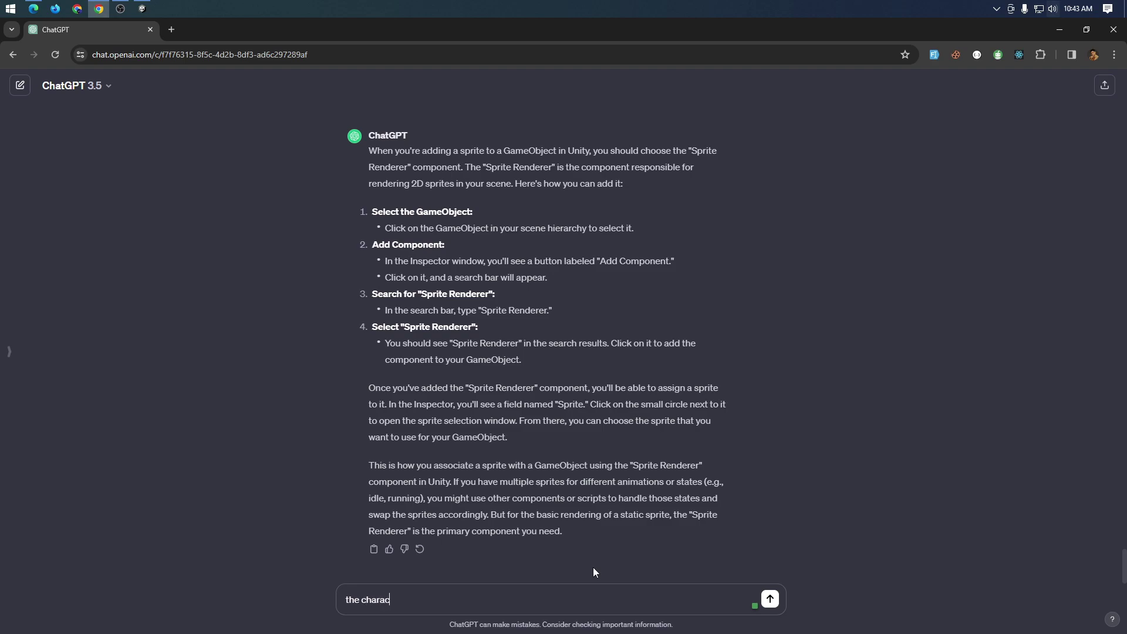
{"action": "type", "text": "ter image that I"}
{"action": "type", "text": " downloaded "}
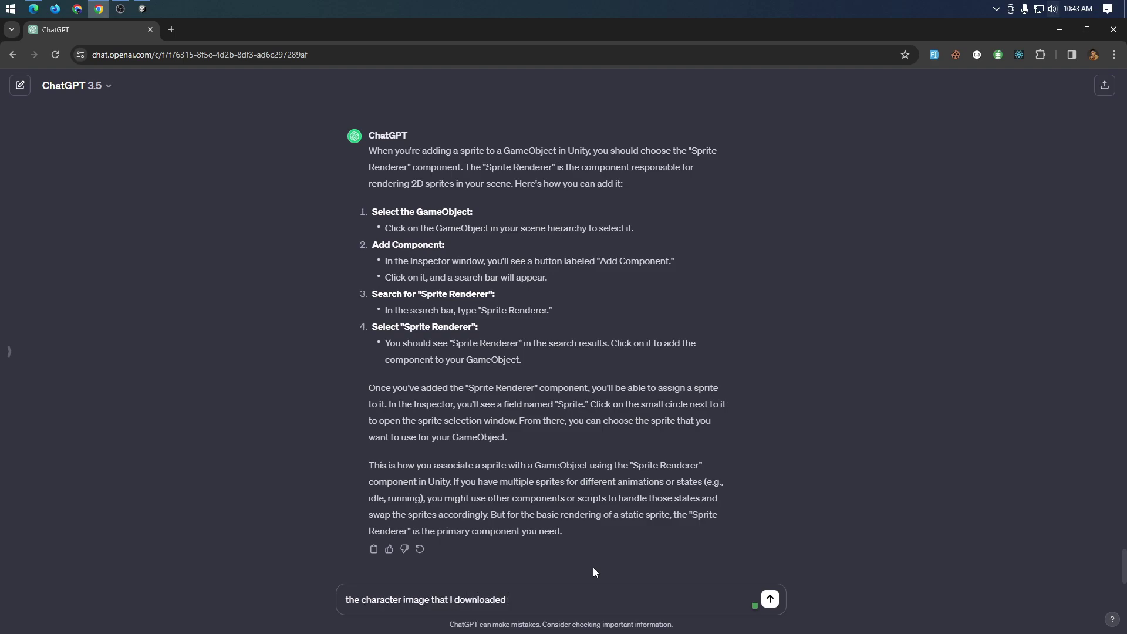
{"action": "type", "text": "is"}
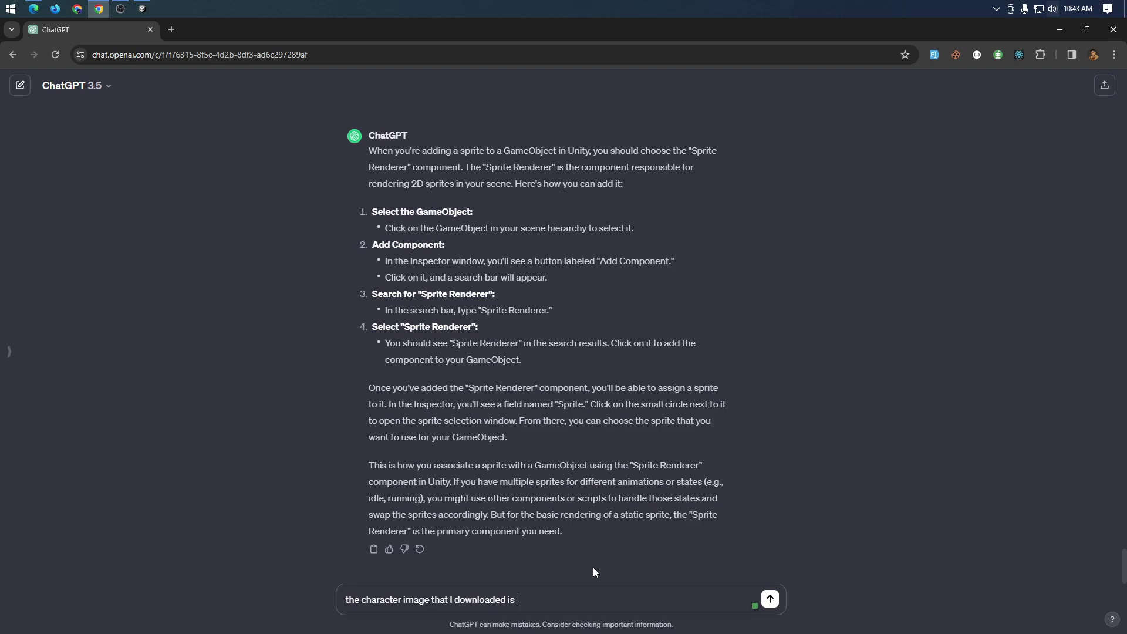
- Ask ChatGPT how to build a character from separate body and hair parts, then read the reply
{"action": "type", "text": "no"}
{"action": "type", "text": "t a whole"}
{"action": "type", "text": " image. I need to make"}
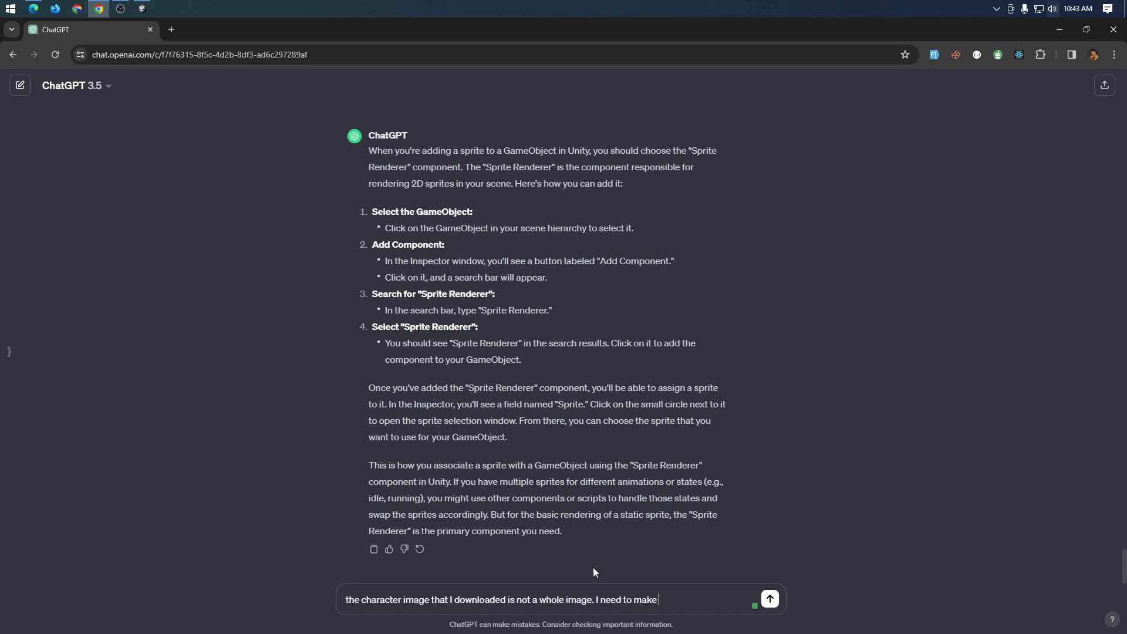
{"action": "type", "text": " it"}
{"action": "type", "text": " like"}
{"action": "type", "text": " body"}
{"action": "type", "text": " plus hair"}
{"action": "type", "text": " somethin"}
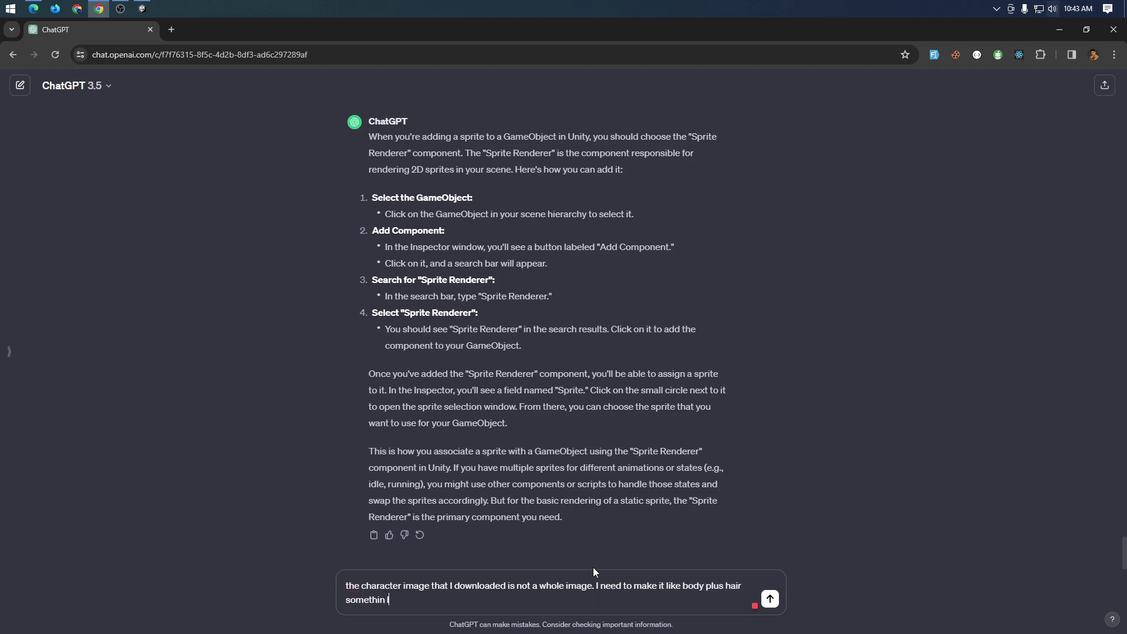
{"action": "type", "text": "g like that"}
{"action": "key", "text": "Return"}
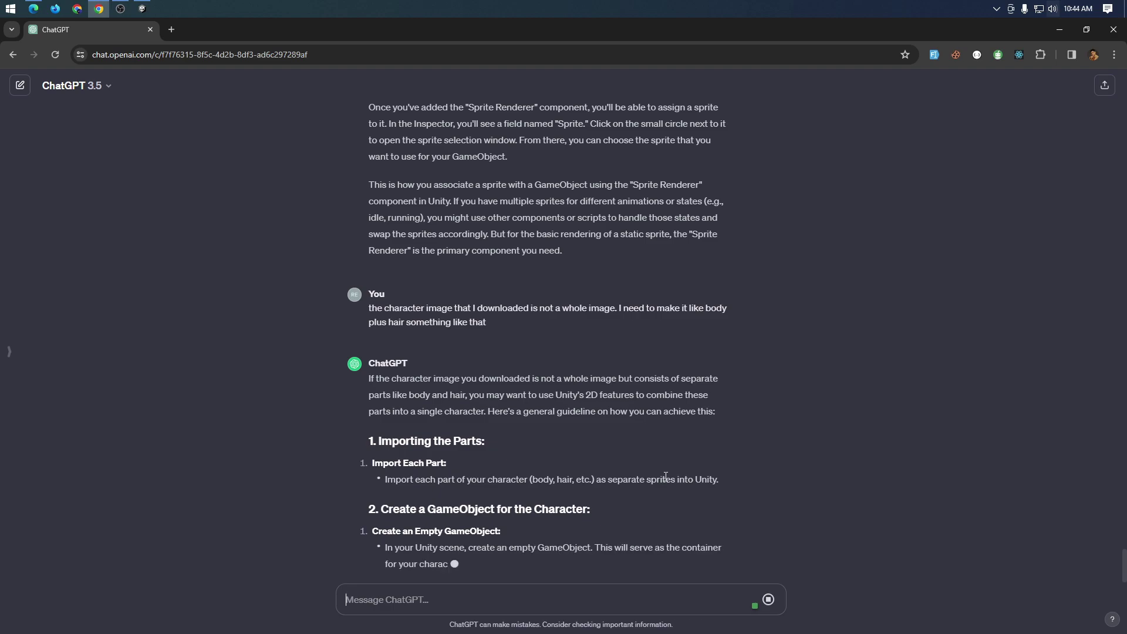
{"action": "scroll", "coordinate": [708, 483], "scroll_direction": "up", "scroll_amount": 1}
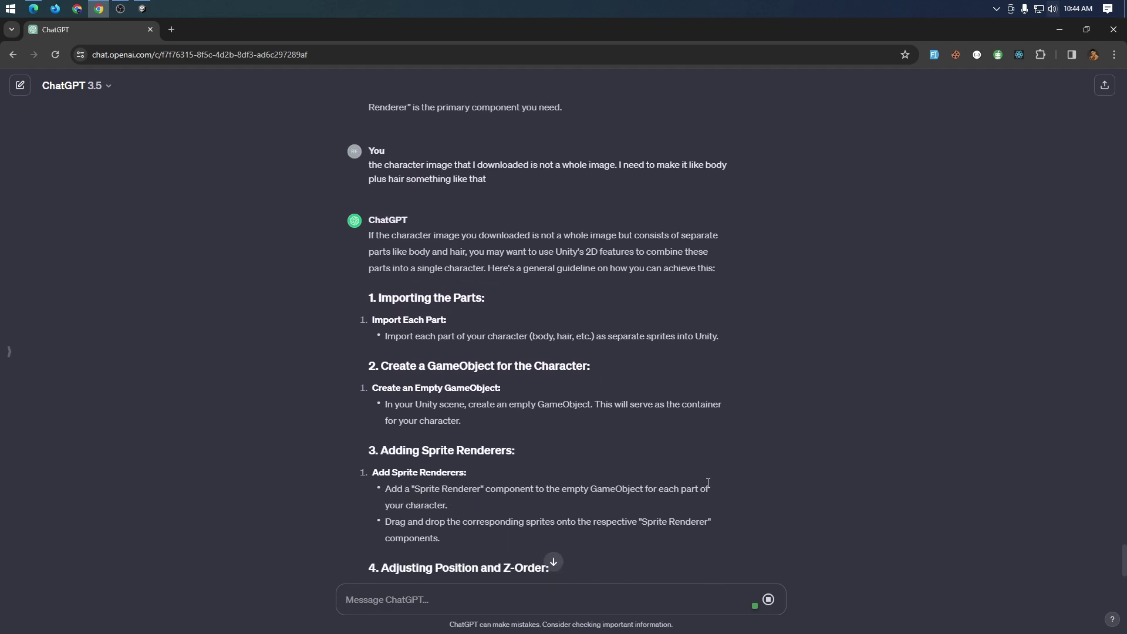
{"action": "scroll", "coordinate": [612, 451], "scroll_direction": "down", "scroll_amount": 2}
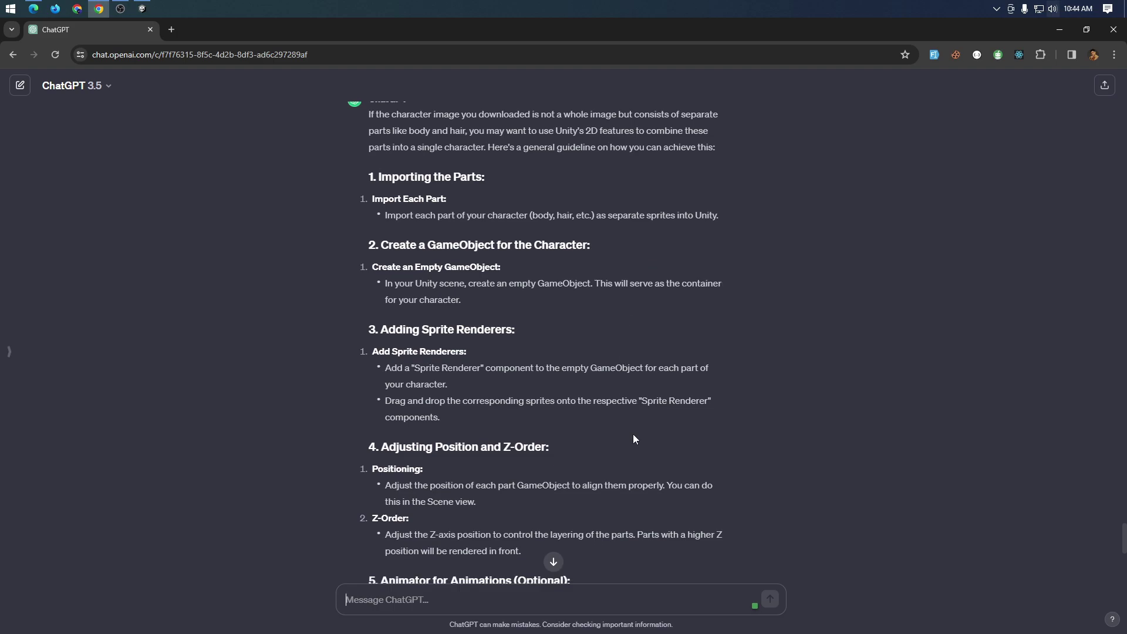
{"action": "scroll", "coordinate": [633, 438], "scroll_direction": "down", "scroll_amount": 1}
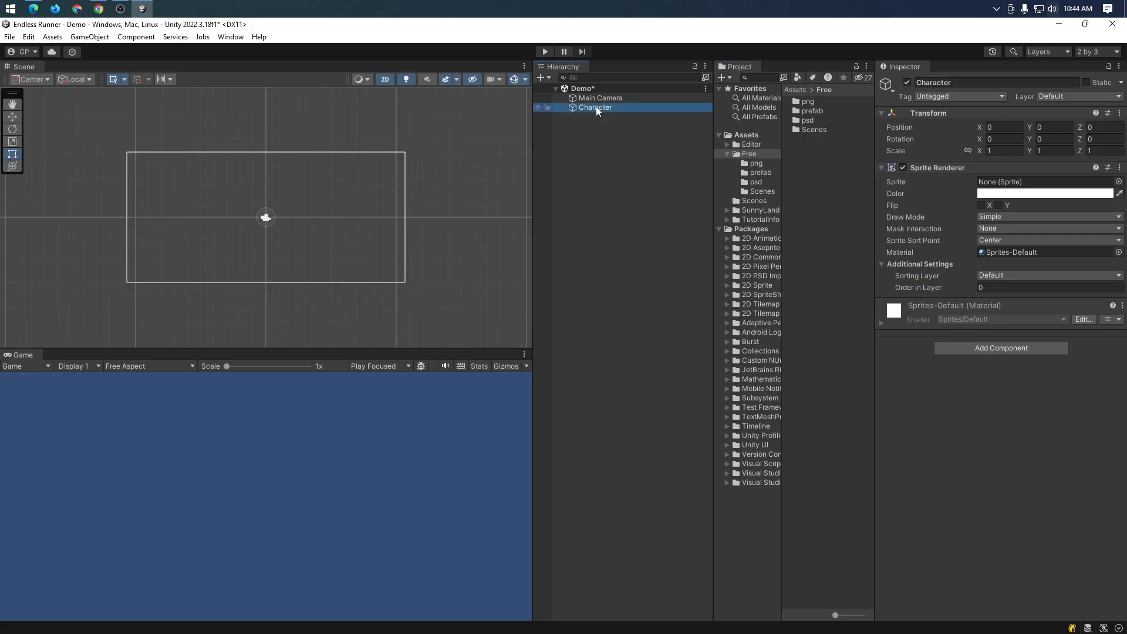
- Add an empty child named Character Head under Character
{"action": "right_click", "coordinate": [597, 107]}
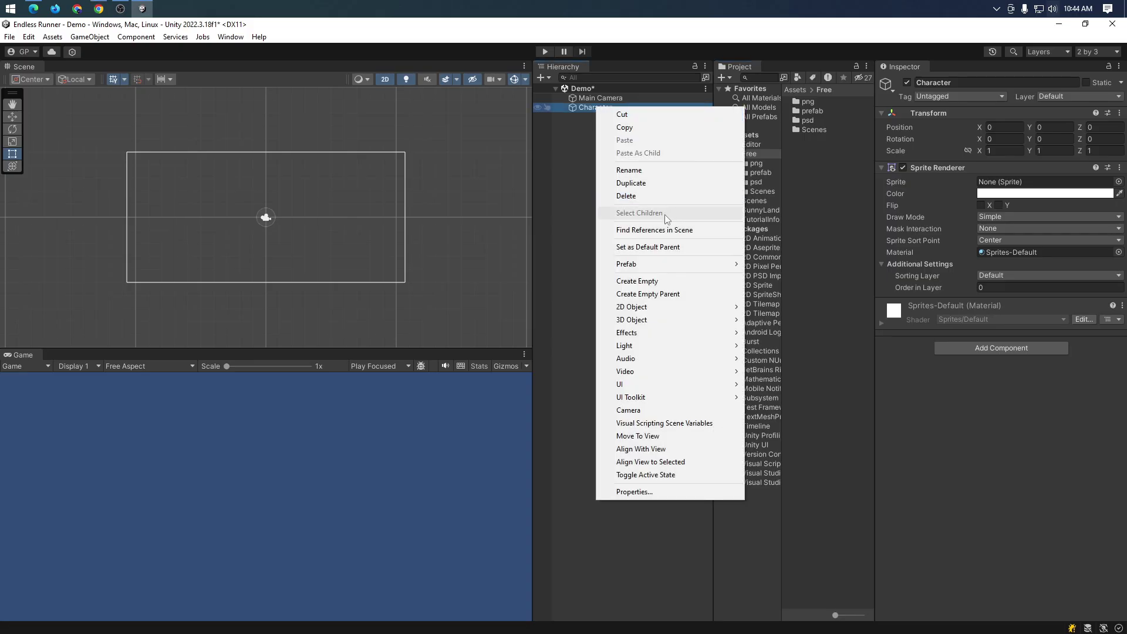
{"action": "left_click", "coordinate": [650, 284]}
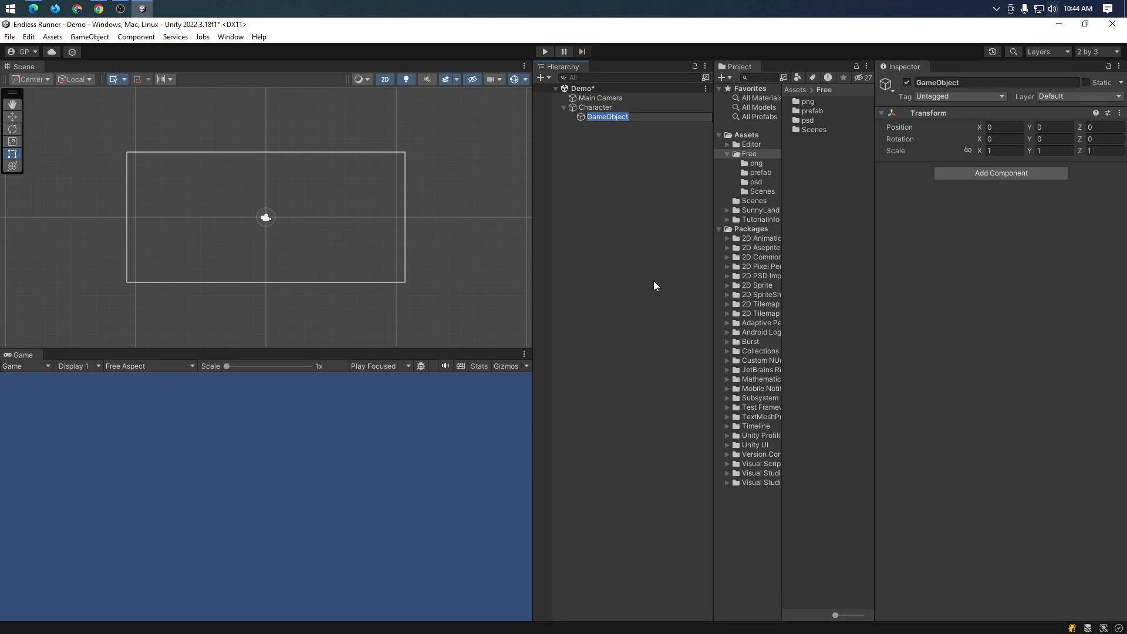
{"action": "type", "text": "Head"}
{"action": "key", "text": "BackSpace"}
{"action": "key", "text": "BackSpace"}
{"action": "key", "text": "BackSpace"}
{"action": "type", "text": "C"}
{"action": "type", "text": "haracter Head"}
{"action": "key", "text": "Return"}
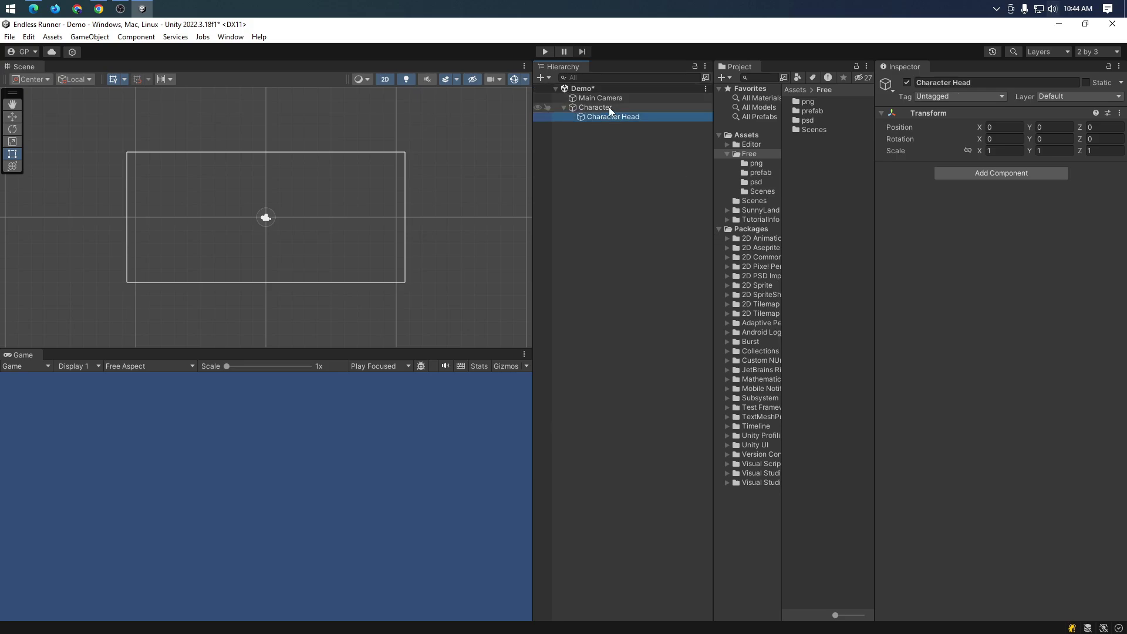
- Add a second empty child under Character named Character Body
{"action": "right_click", "coordinate": [609, 107]}
{"action": "left_click", "coordinate": [651, 278]}
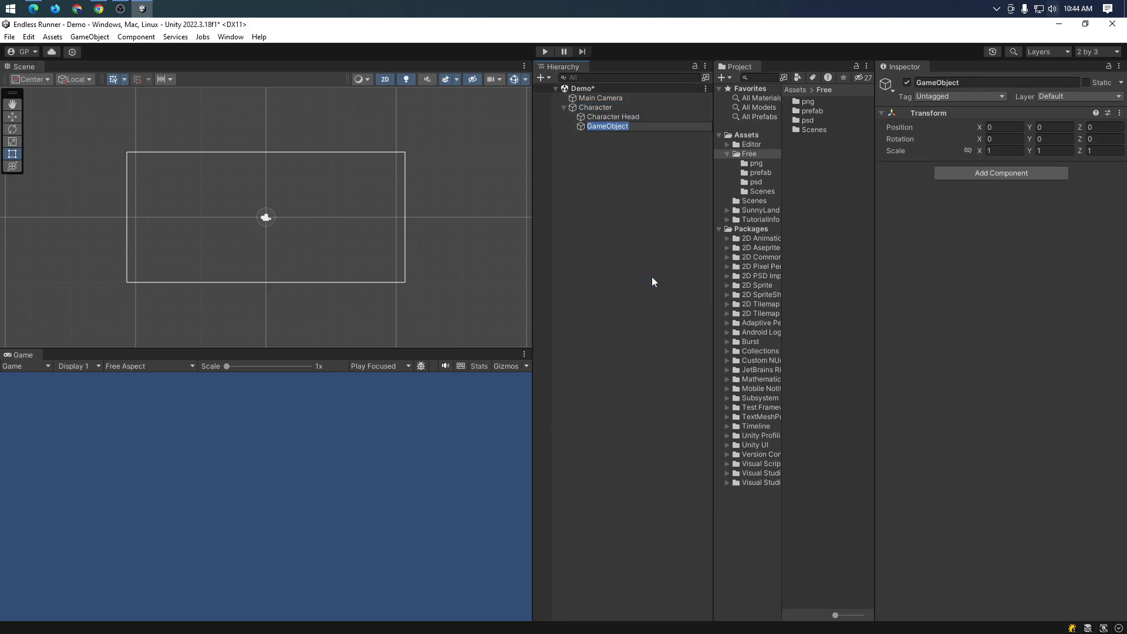
{"action": "type", "text": "Head"}
{"action": "key", "text": "BackSpace"}
{"action": "key", "text": "BackSpace"}
{"action": "key", "text": "BackSpace"}
{"action": "key", "text": "BackSpace"}
{"action": "type", "text": "Character "}
{"action": "type", "text": "Body"}
{"action": "key", "text": "Return"}
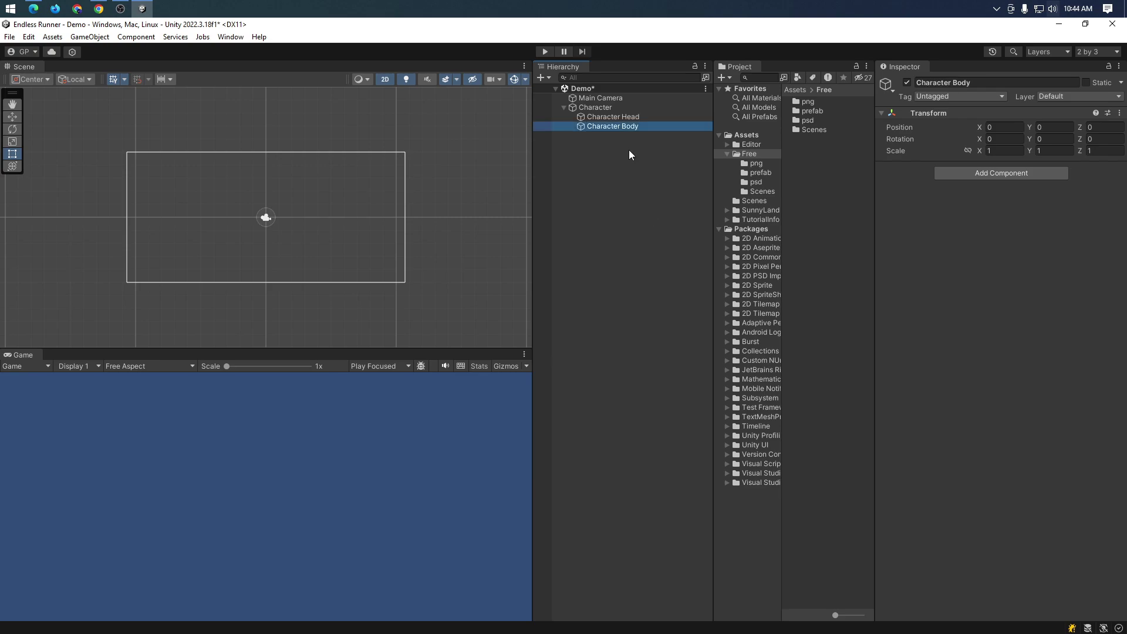
- Add a third empty child under Character named Charater Foot
{"action": "right_click", "coordinate": [605, 110]}
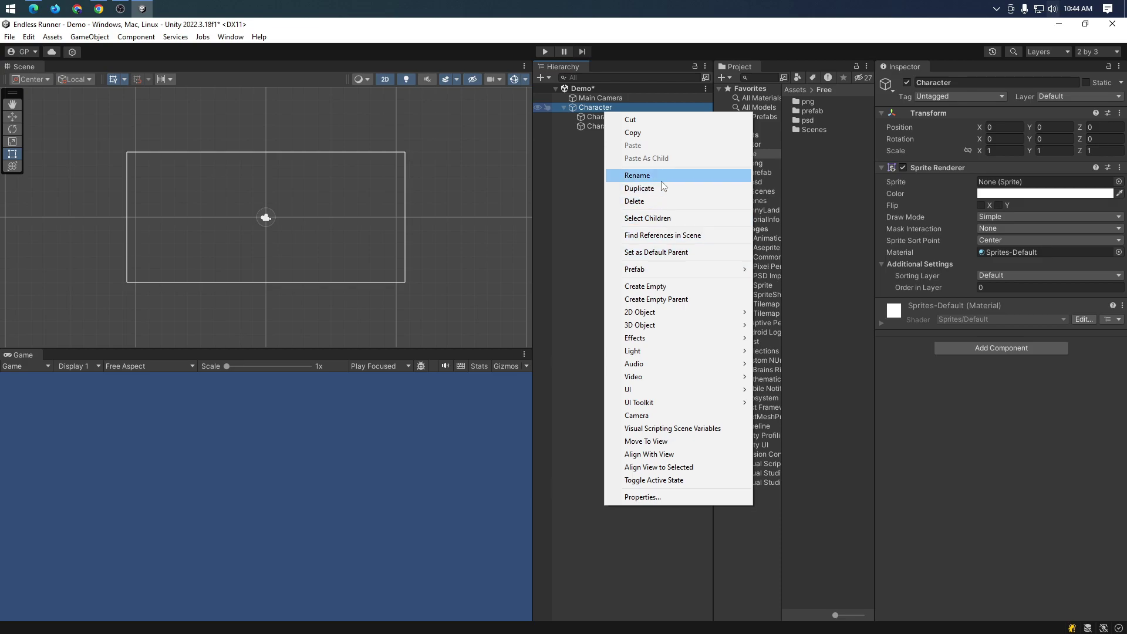
{"action": "left_click", "coordinate": [671, 290]}
{"action": "type", "text": "Charav"}
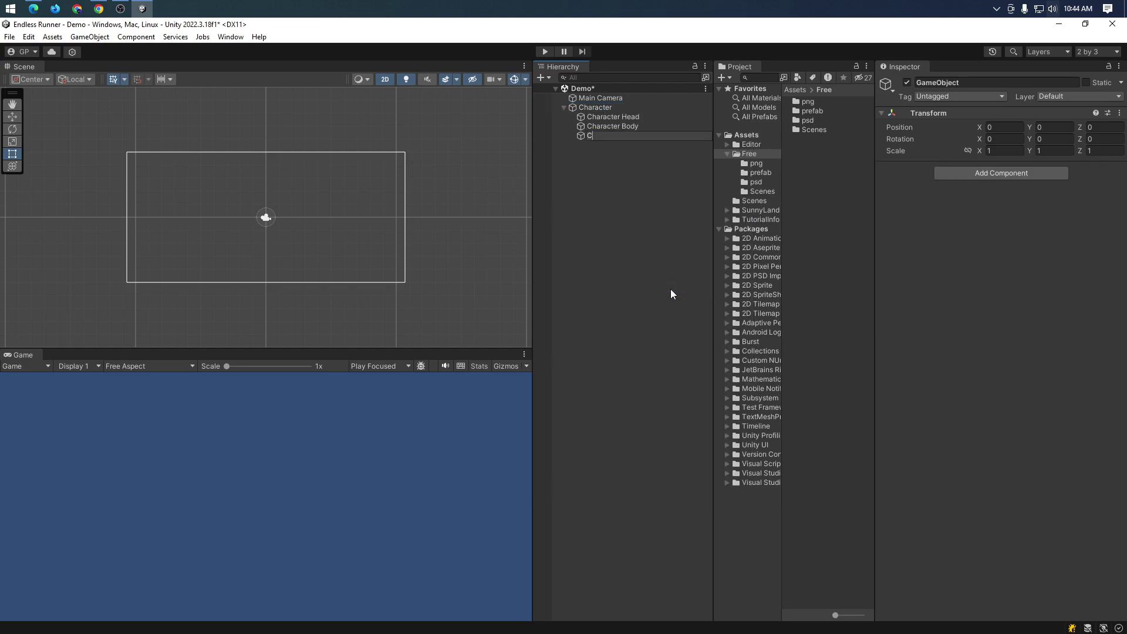
{"action": "key", "text": "BackSpace"}
{"action": "type", "text": "ter Foot"}
{"action": "key", "text": "Return"}
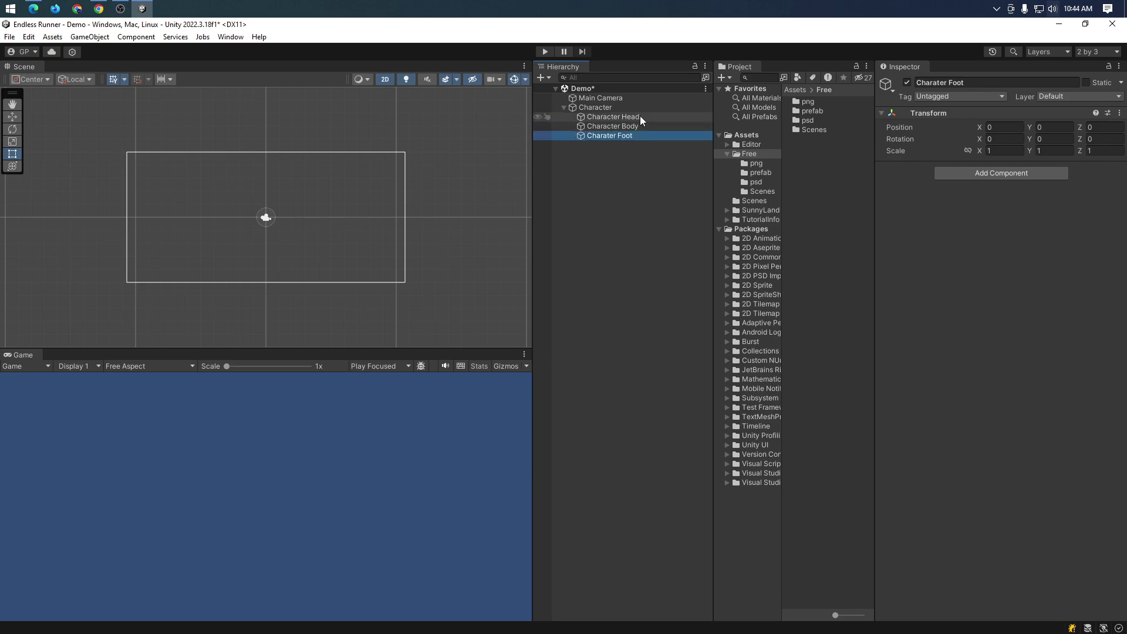
- Add a Sprite Renderer component to Character Head
{"action": "left_click", "coordinate": [640, 115]}
{"action": "left_click", "coordinate": [988, 170]}
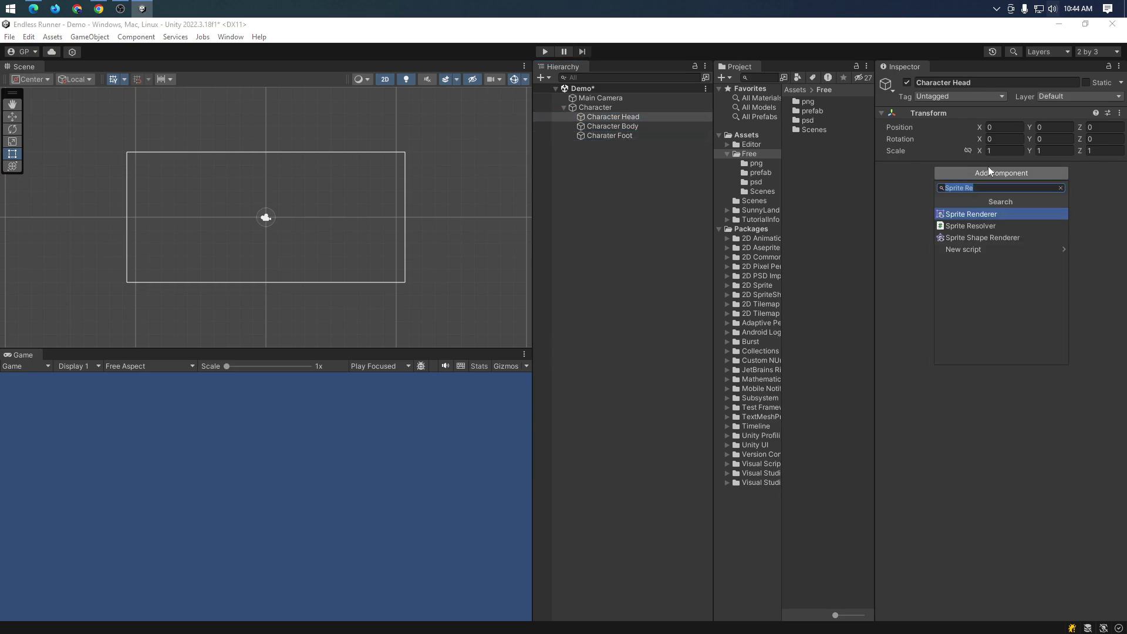
{"action": "left_click", "coordinate": [999, 215]}
{"action": "left_click", "coordinate": [998, 216]}
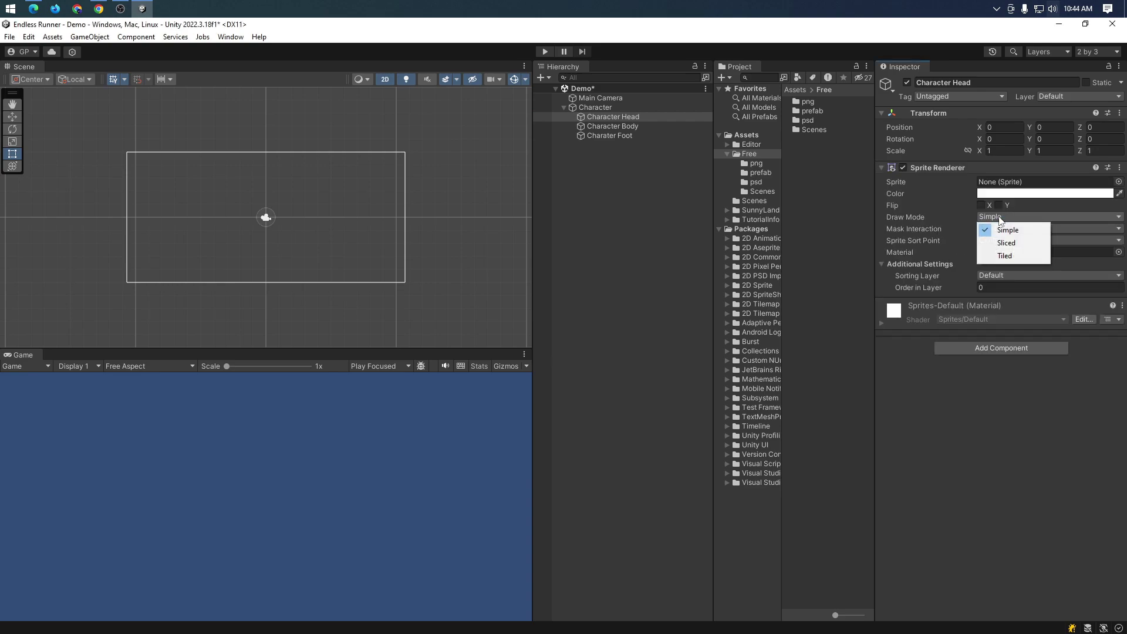
{"action": "left_click", "coordinate": [1010, 194]}
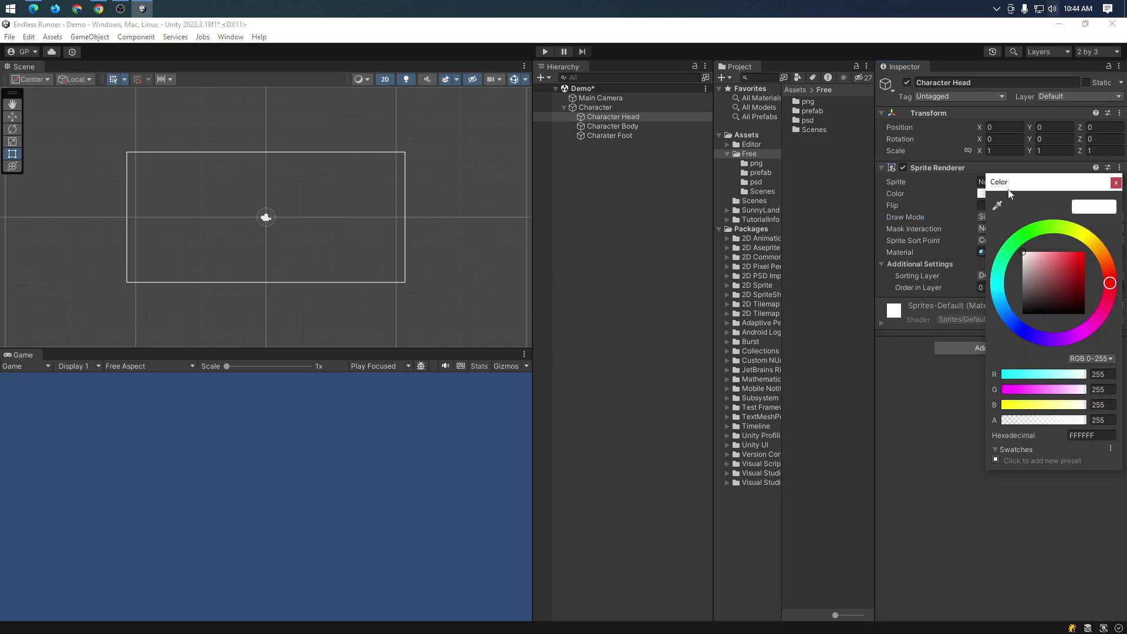
{"action": "left_click", "coordinate": [950, 188]}
- Browse and search the sprite chooser for Character Head, then close it without assigning a sprite
{"action": "left_click", "coordinate": [1118, 182]}
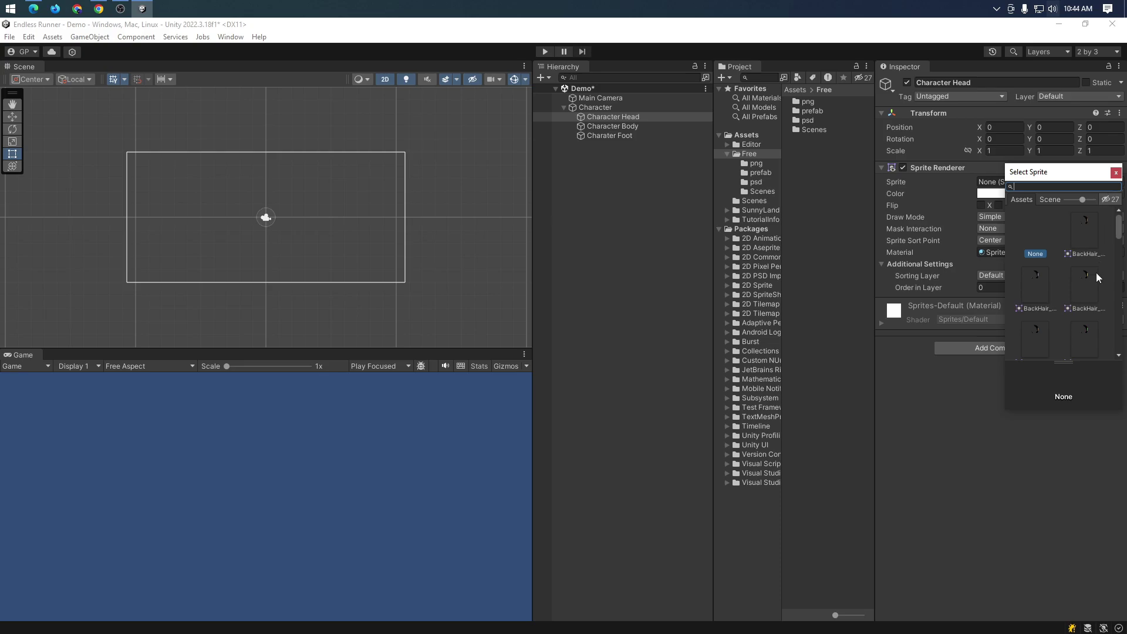
{"action": "scroll", "coordinate": [1097, 272], "scroll_direction": "down", "scroll_amount": 2}
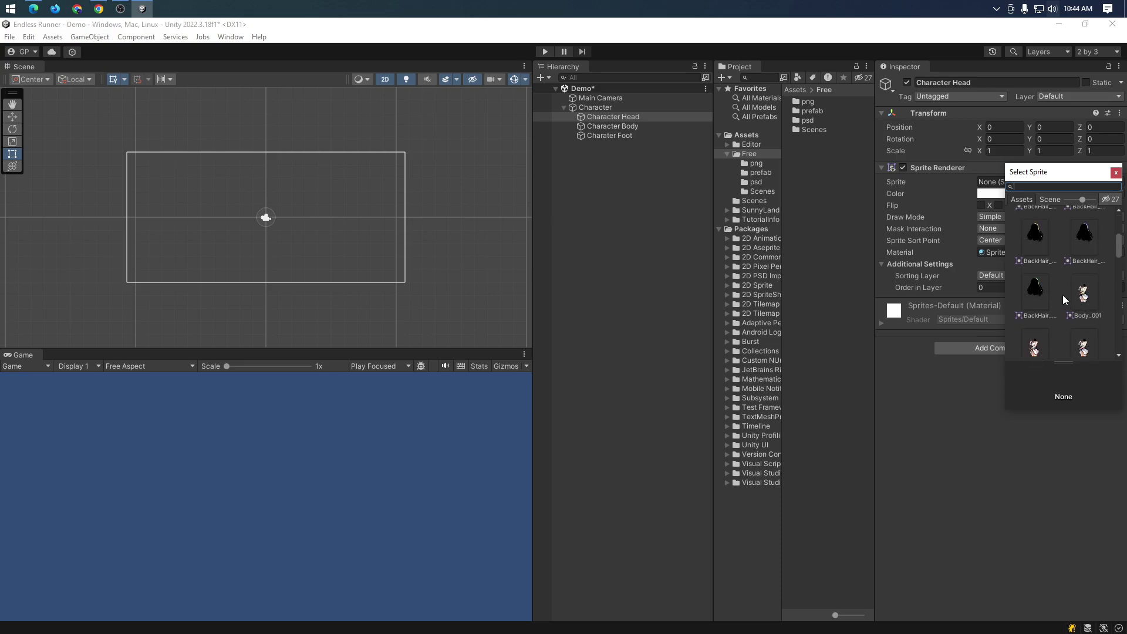
{"action": "scroll", "coordinate": [1063, 295], "scroll_direction": "down", "scroll_amount": 2}
{"action": "scroll", "coordinate": [1066, 305], "scroll_direction": "down", "scroll_amount": 1}
{"action": "scroll", "coordinate": [1062, 302], "scroll_direction": "down", "scroll_amount": 1}
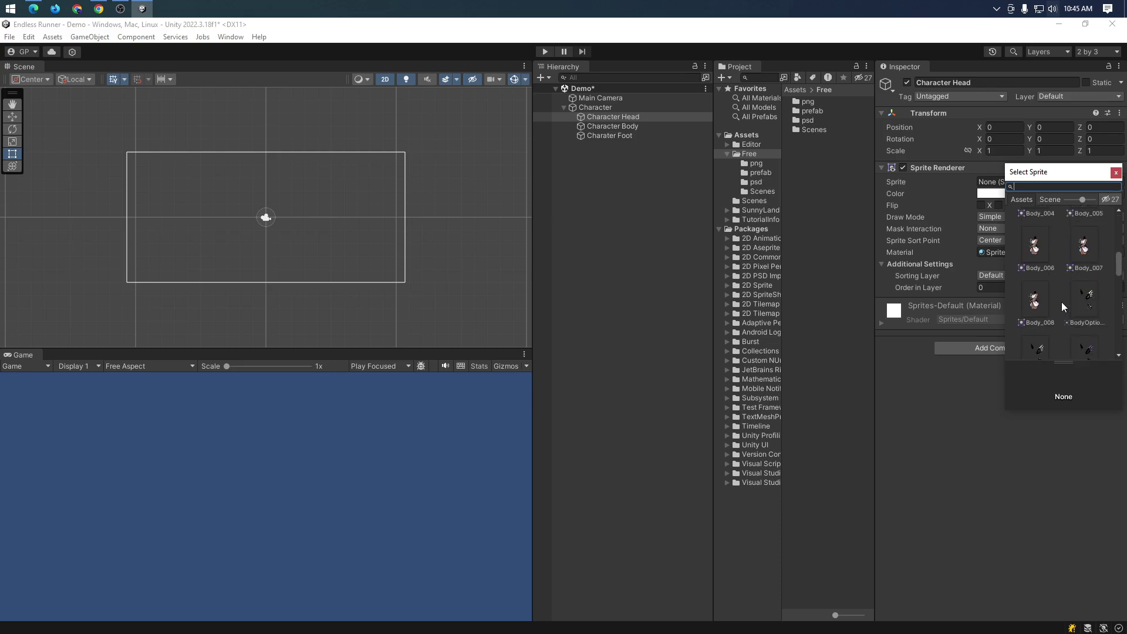
{"action": "scroll", "coordinate": [1062, 302], "scroll_direction": "down", "scroll_amount": 1}
{"action": "scroll", "coordinate": [1062, 302], "scroll_direction": "down", "scroll_amount": 1}
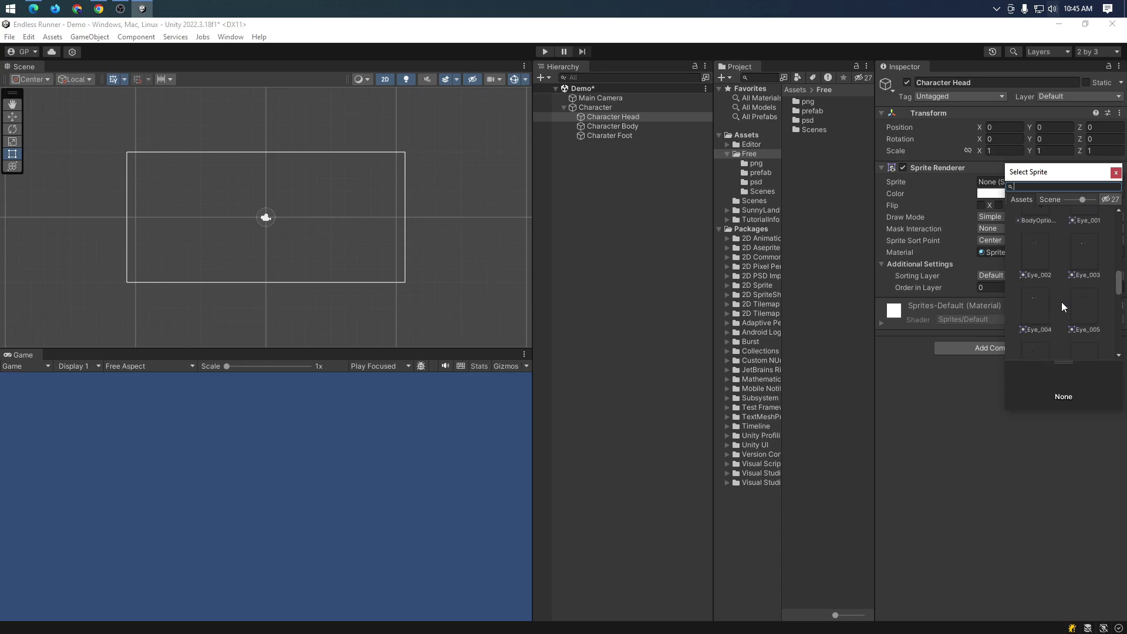
{"action": "scroll", "coordinate": [1062, 302], "scroll_direction": "down", "scroll_amount": 1}
{"action": "scroll", "coordinate": [1062, 302], "scroll_direction": "down", "scroll_amount": 1}
{"action": "scroll", "coordinate": [1061, 302], "scroll_direction": "down", "scroll_amount": 1}
{"action": "scroll", "coordinate": [1062, 302], "scroll_direction": "down", "scroll_amount": 1}
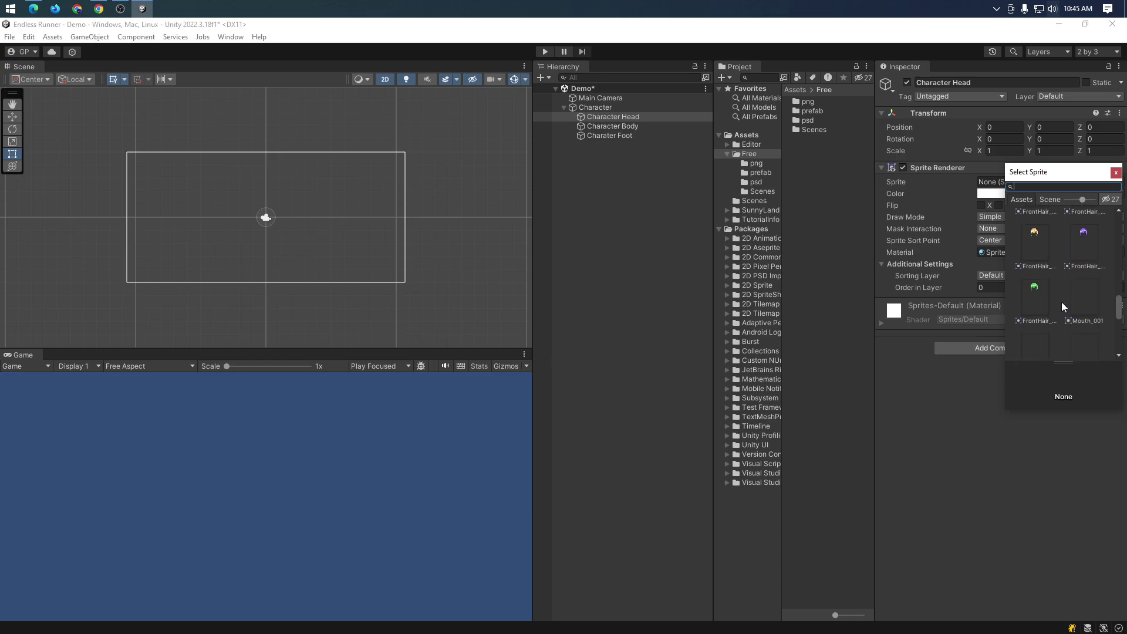
{"action": "scroll", "coordinate": [1061, 302], "scroll_direction": "down", "scroll_amount": 2}
{"action": "scroll", "coordinate": [1061, 302], "scroll_direction": "down", "scroll_amount": 1}
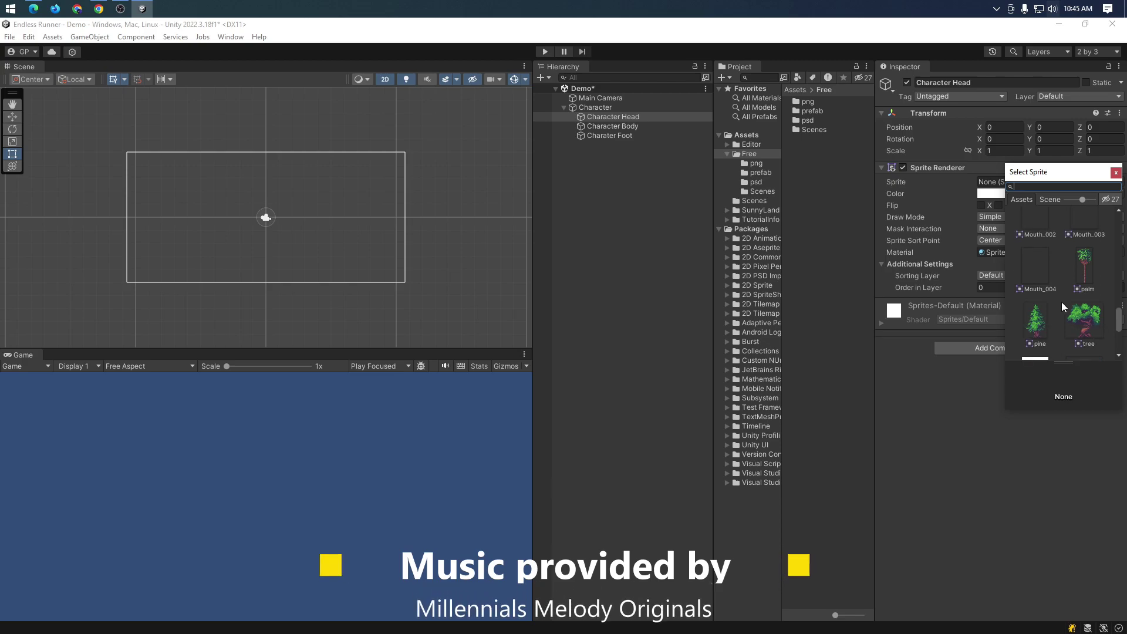
{"action": "scroll", "coordinate": [1066, 301], "scroll_direction": "down", "scroll_amount": 2}
{"action": "scroll", "coordinate": [1063, 292], "scroll_direction": "down", "scroll_amount": 2}
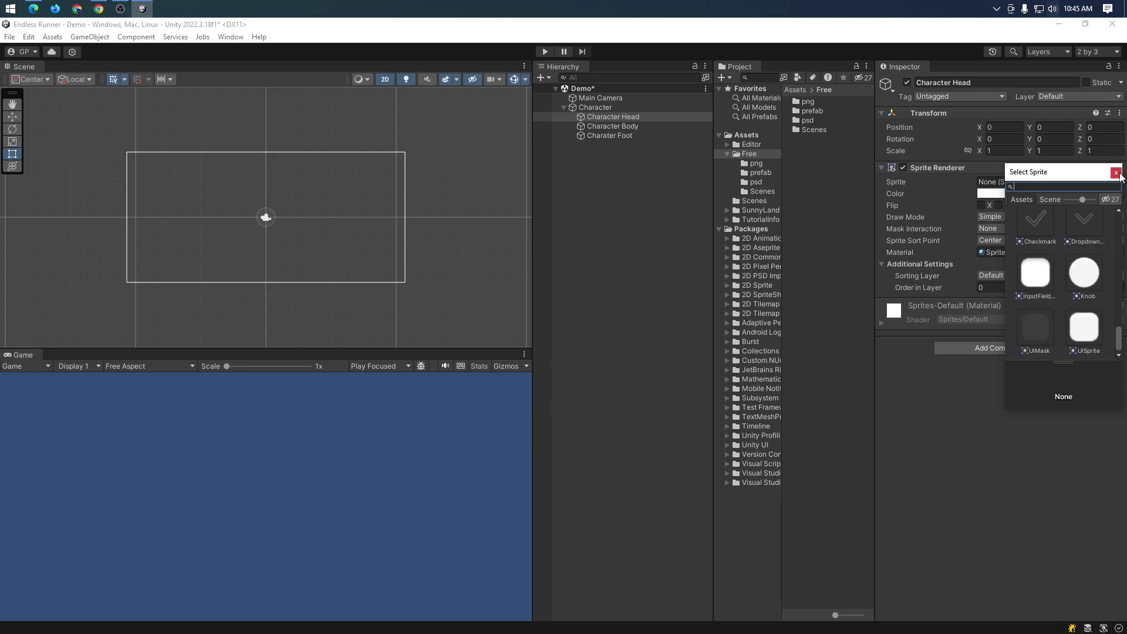
{"action": "type", "text": "fe"}
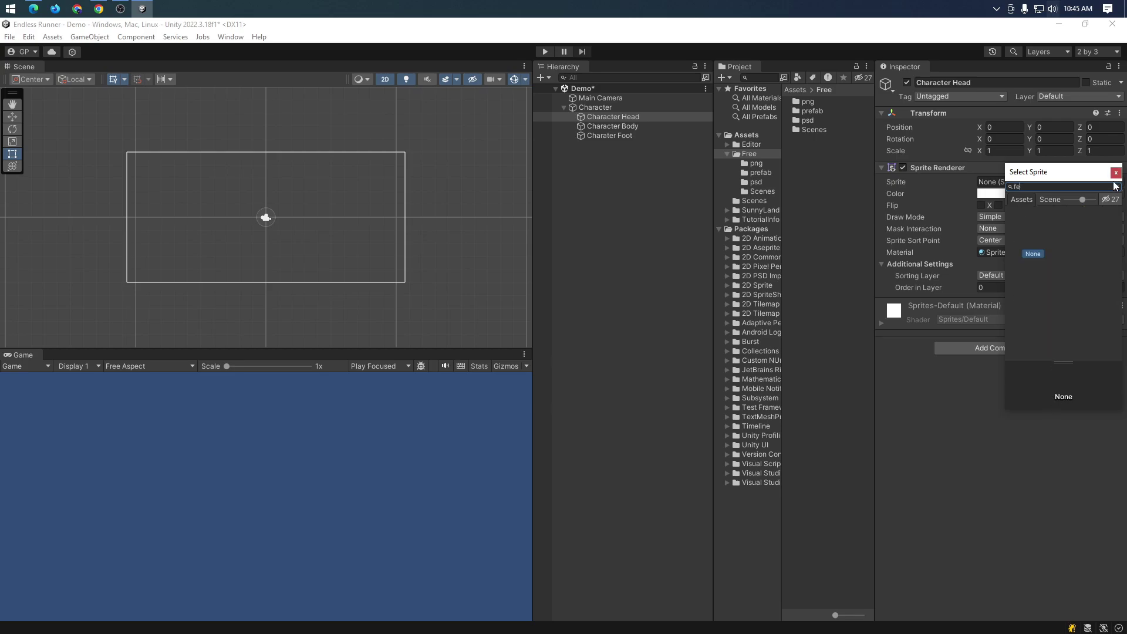
{"action": "key", "text": "ctrl+a"}
{"action": "left_click", "coordinate": [1117, 187]}
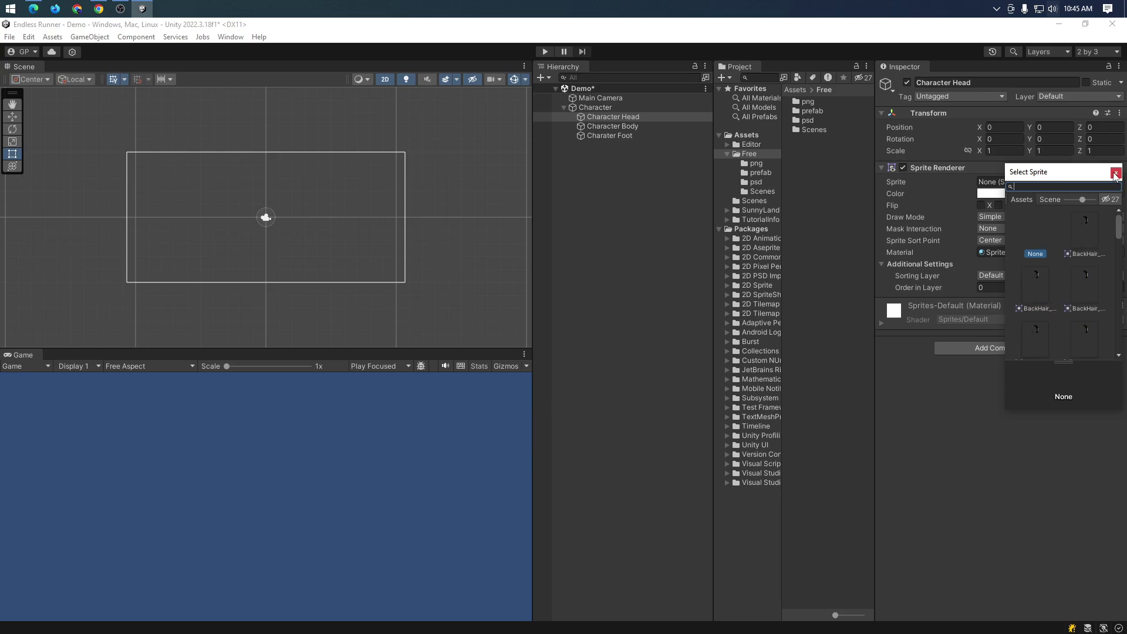
{"action": "left_click", "coordinate": [1116, 174]}
{"action": "left_click", "coordinate": [635, 127]}
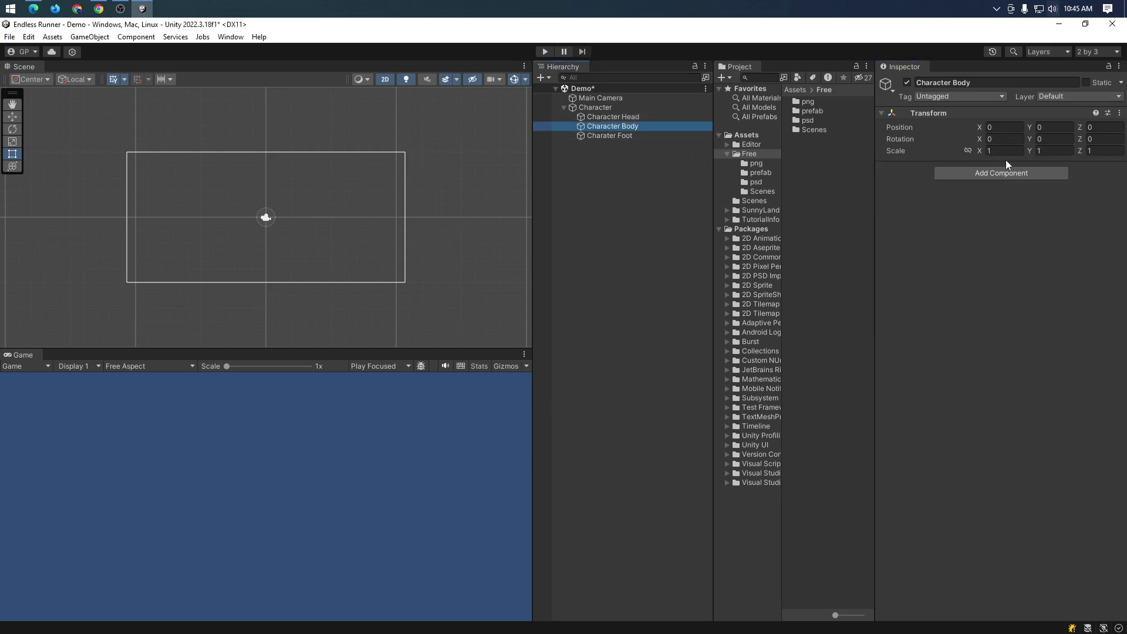
- Add a Sprite Renderer component to Character Body
{"action": "left_click", "coordinate": [1015, 174]}
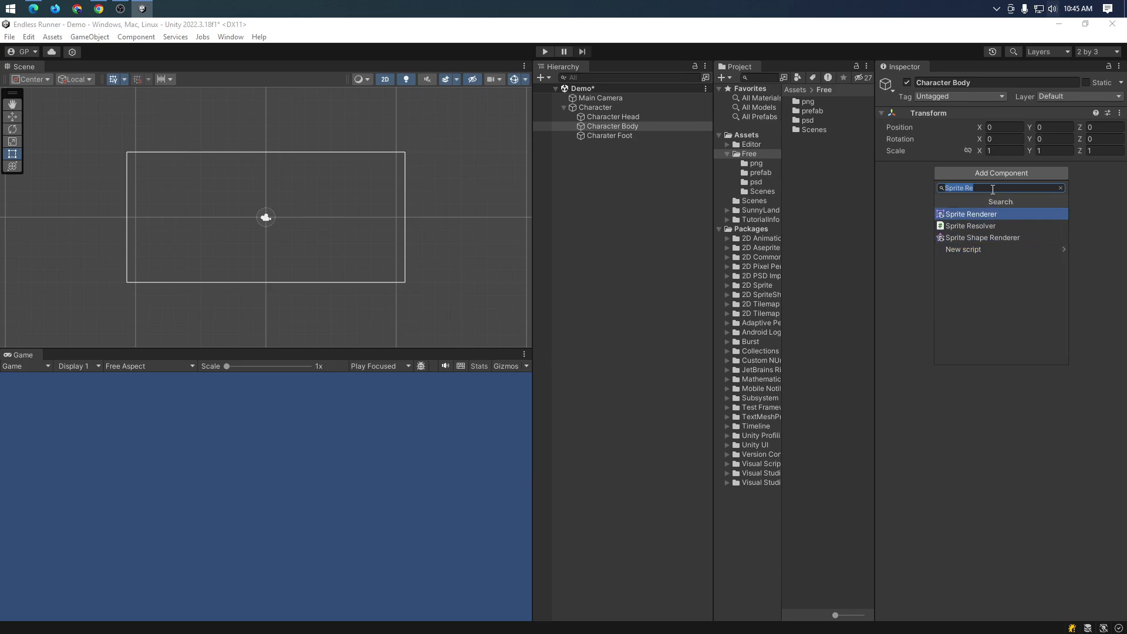
{"action": "left_click", "coordinate": [996, 215]}
{"action": "left_click", "coordinate": [996, 216]}
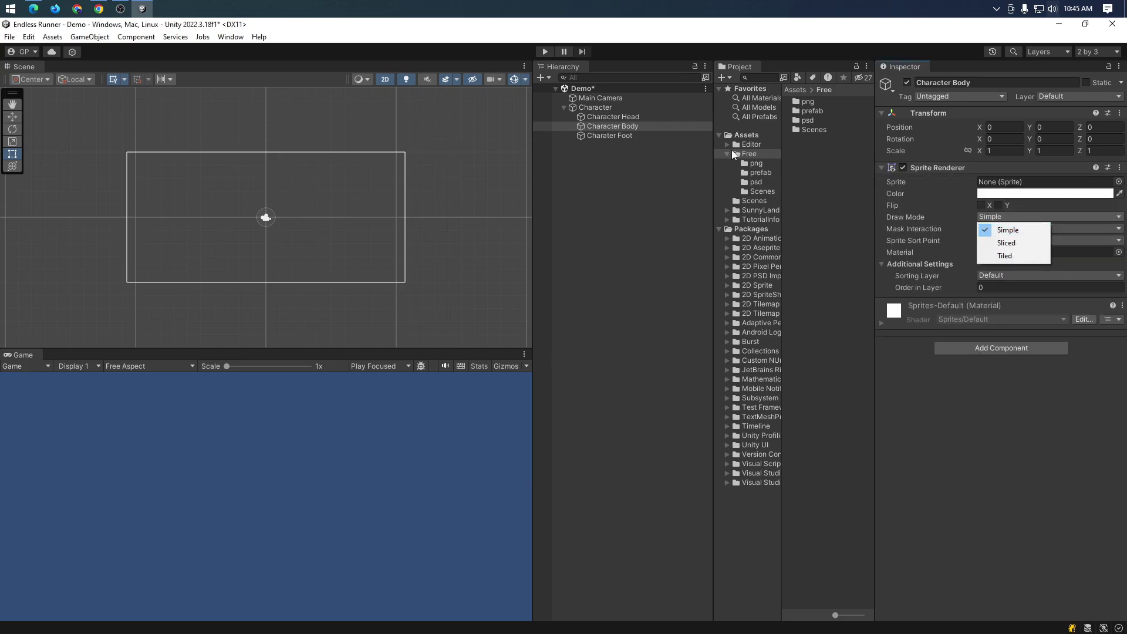
- Look through the Free pack's folders and open the GameObject1 prefab from Assets/Free/prefab in Prefab Mode
{"action": "left_click", "coordinate": [772, 164]}
{"action": "left_click", "coordinate": [763, 173]}
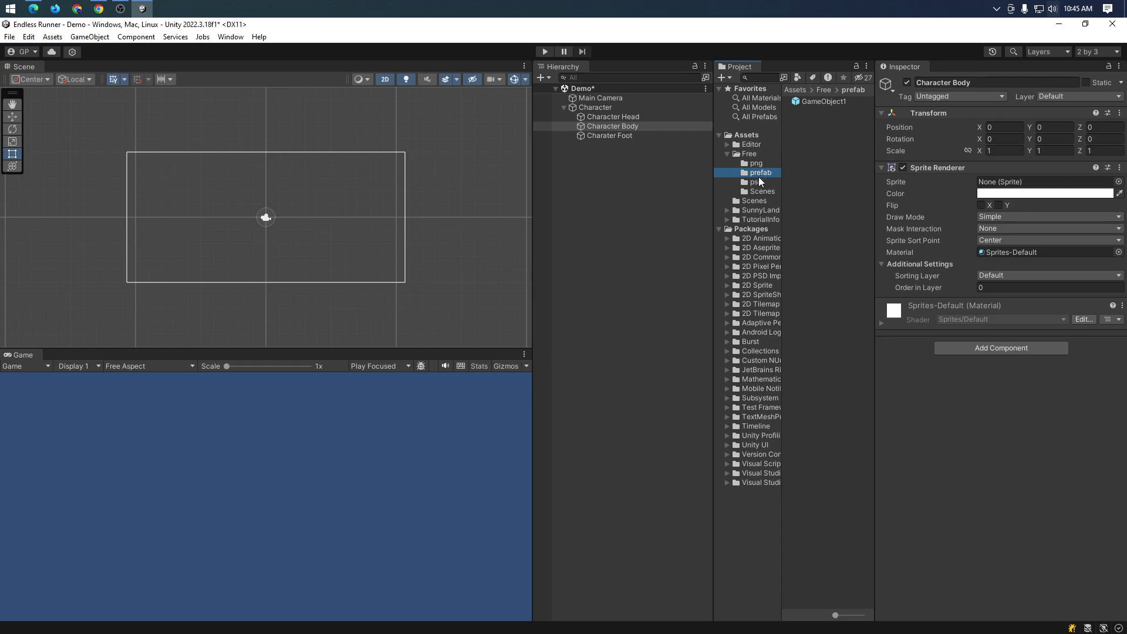
{"action": "left_click", "coordinate": [759, 179]}
{"action": "left_click", "coordinate": [760, 192]}
{"action": "left_click", "coordinate": [761, 173]}
{"action": "left_click", "coordinate": [812, 103]}
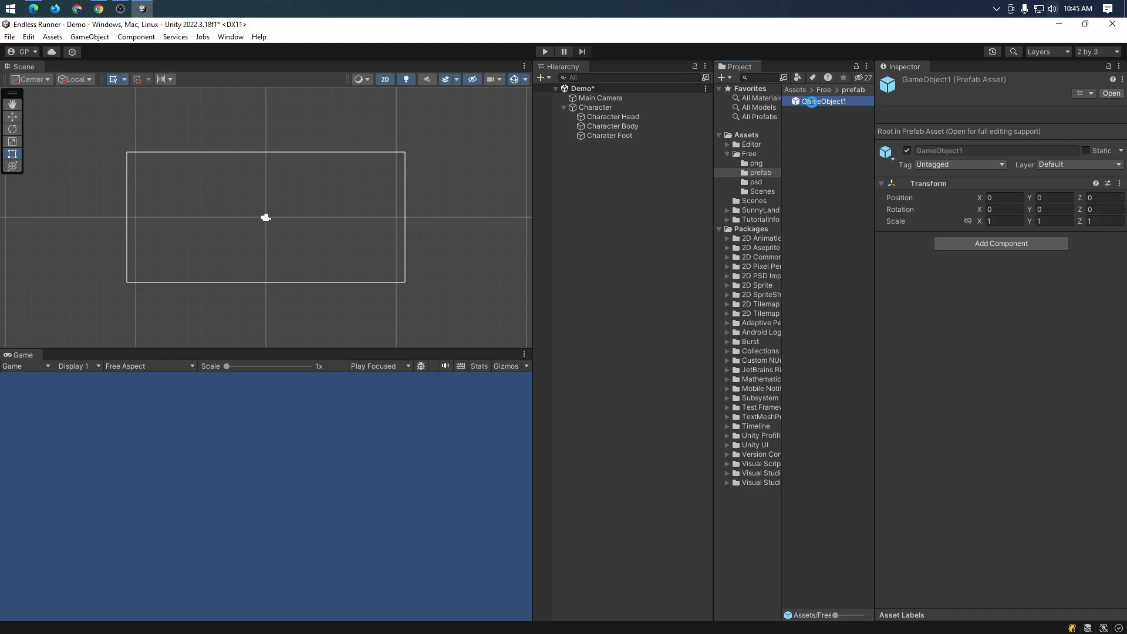
{"action": "double_click", "coordinate": [812, 102]}
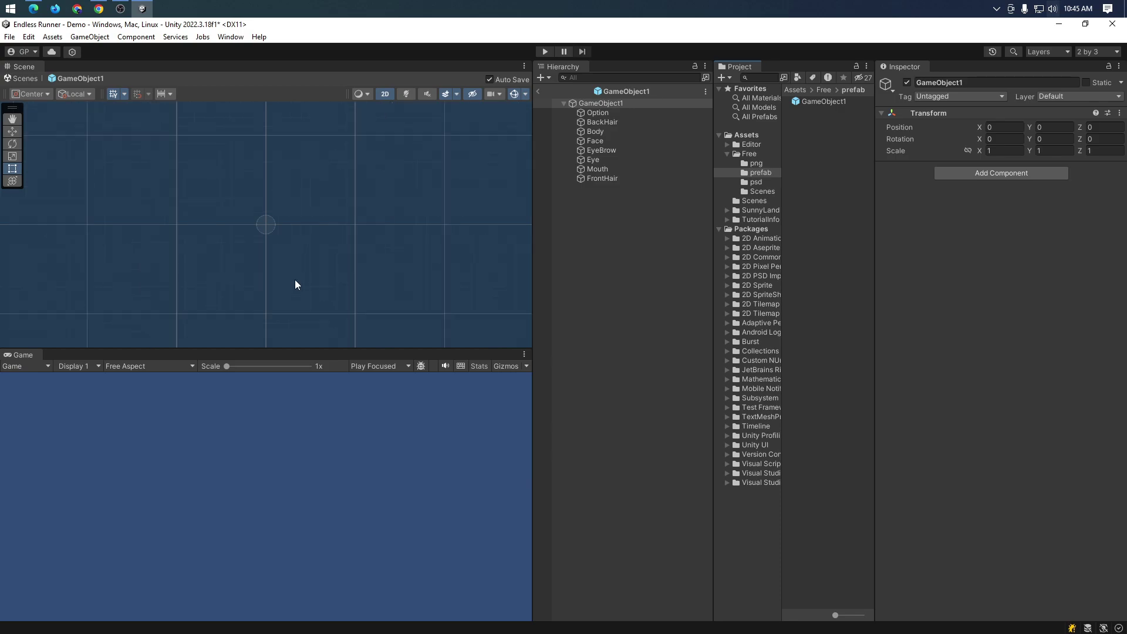
- Inspect the prefab's Option, BackHair, Body, EyeBrow and FrontHair parts and their layer orders
{"action": "scroll", "coordinate": [295, 280], "scroll_direction": "down", "scroll_amount": 3}
{"action": "scroll", "coordinate": [301, 311], "scroll_direction": "up", "scroll_amount": 3}
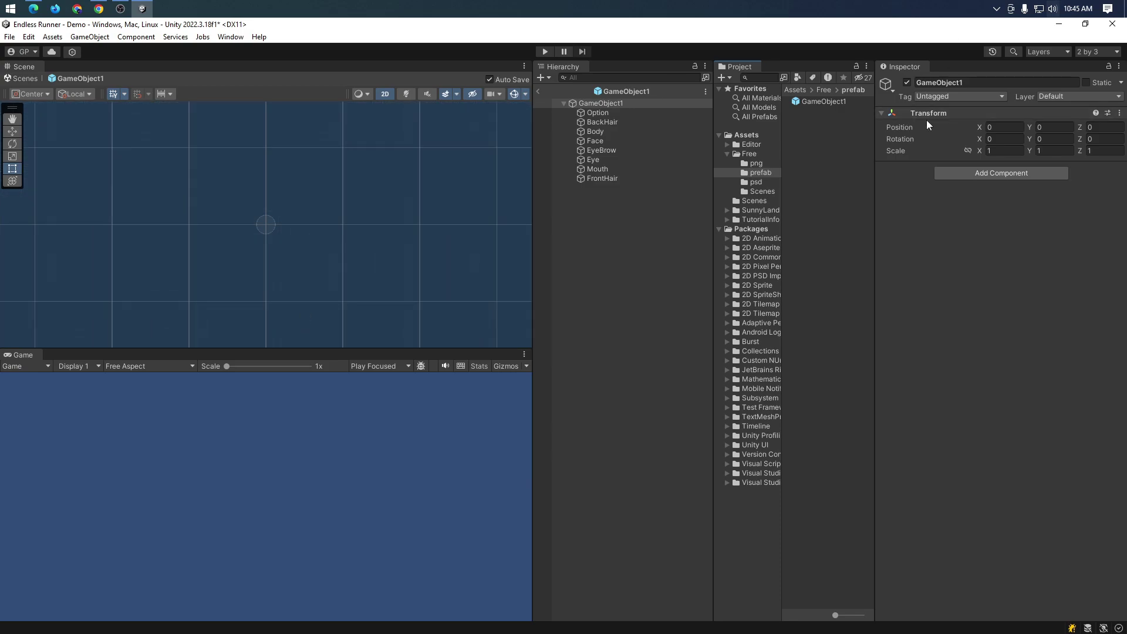
{"action": "left_click", "coordinate": [836, 103]}
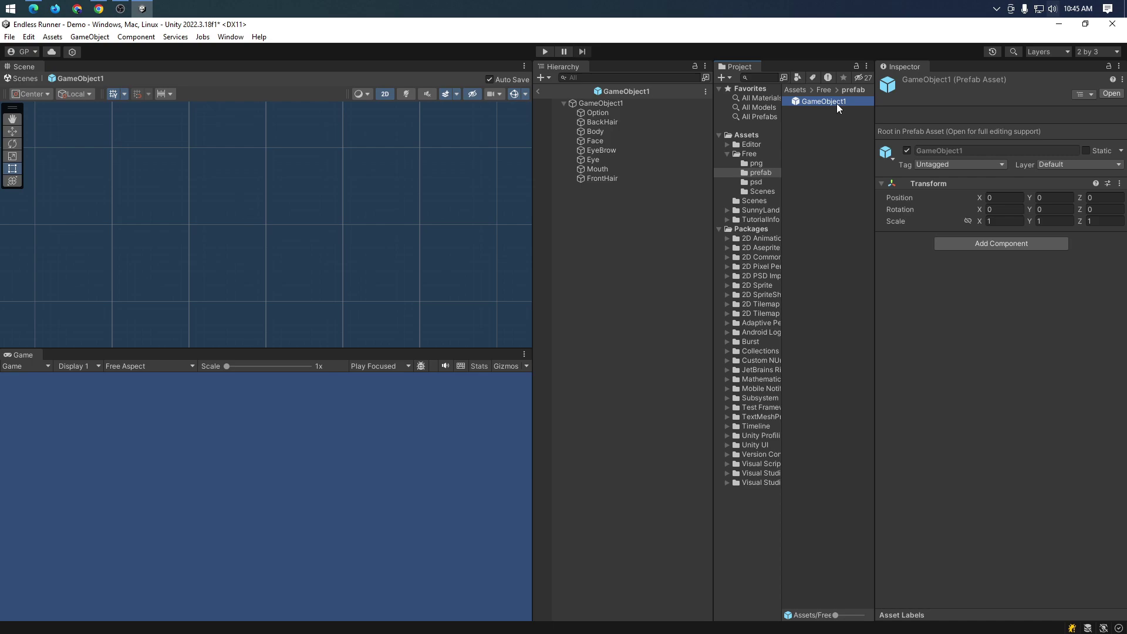
{"action": "left_click", "coordinate": [591, 110]}
{"action": "left_click", "coordinate": [592, 122]}
{"action": "left_click", "coordinate": [614, 132]}
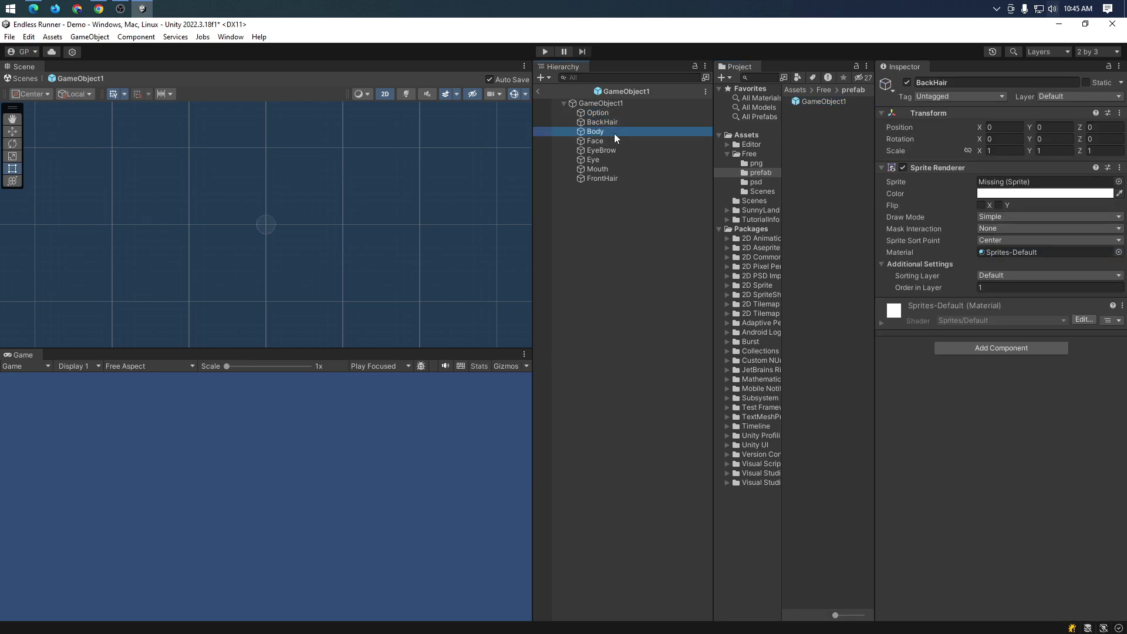
{"action": "left_click", "coordinate": [611, 150]}
{"action": "left_click", "coordinate": [604, 179]}
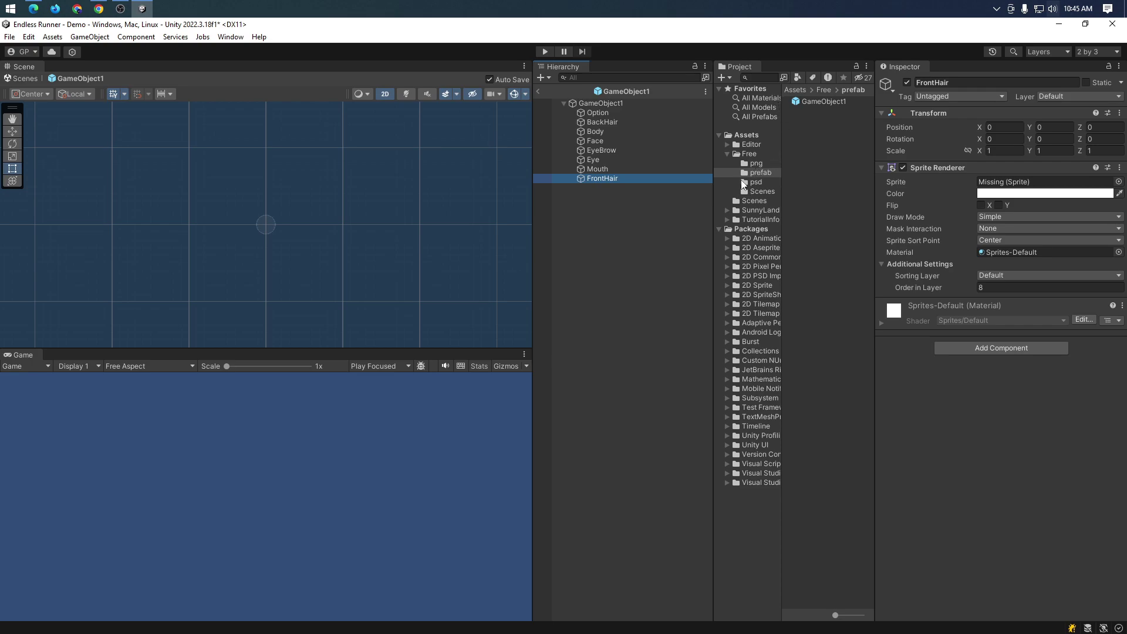
- Draft a ChatGPT message saying the store pack's prefab folder contains GameObject1, checking Unity meanwhile
{"action": "key", "text": "alt+Tab"}
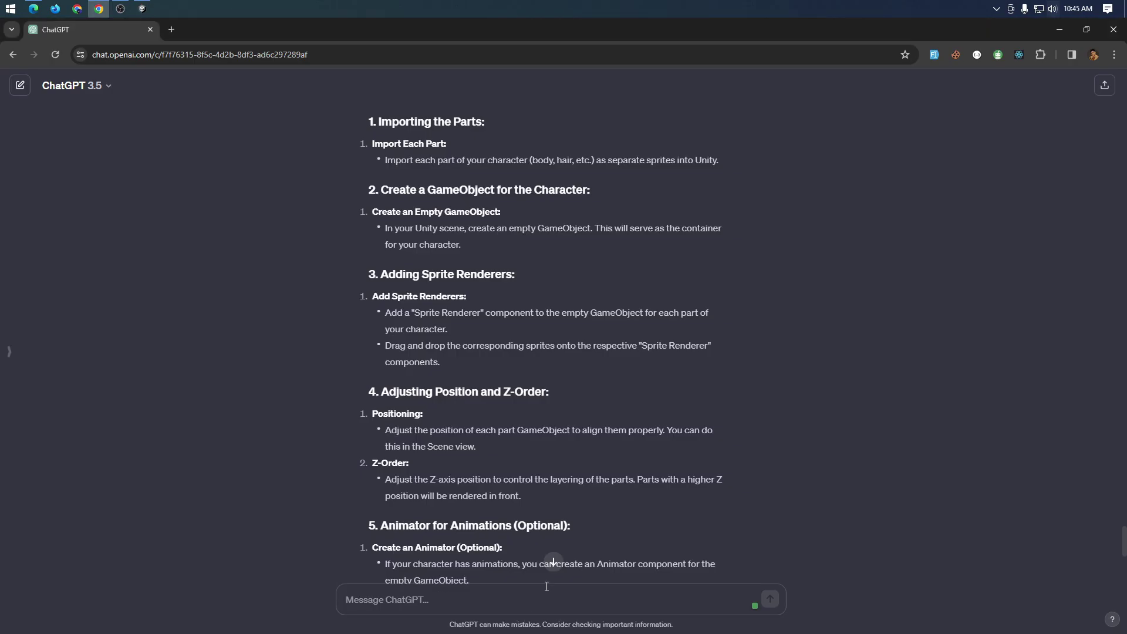
{"action": "type", "text": "In"}
{"action": "key", "text": "BackSpace"}
{"action": "type", "text": "I"}
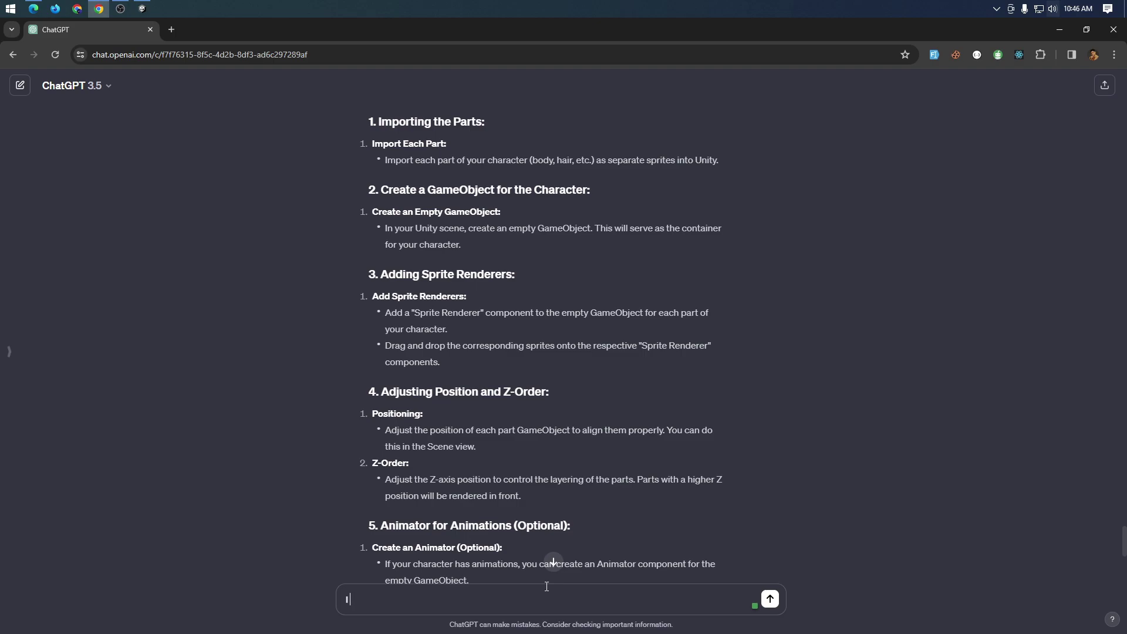
{"action": "type", "text": " found out t"}
{"action": "type", "text": "hat t"}
{"action": "key", "text": "BackSpace"}
{"action": "key", "text": "BackSpace"}
{"action": "type", "text": "the"}
{"action": "type", "text": "re is thi"}
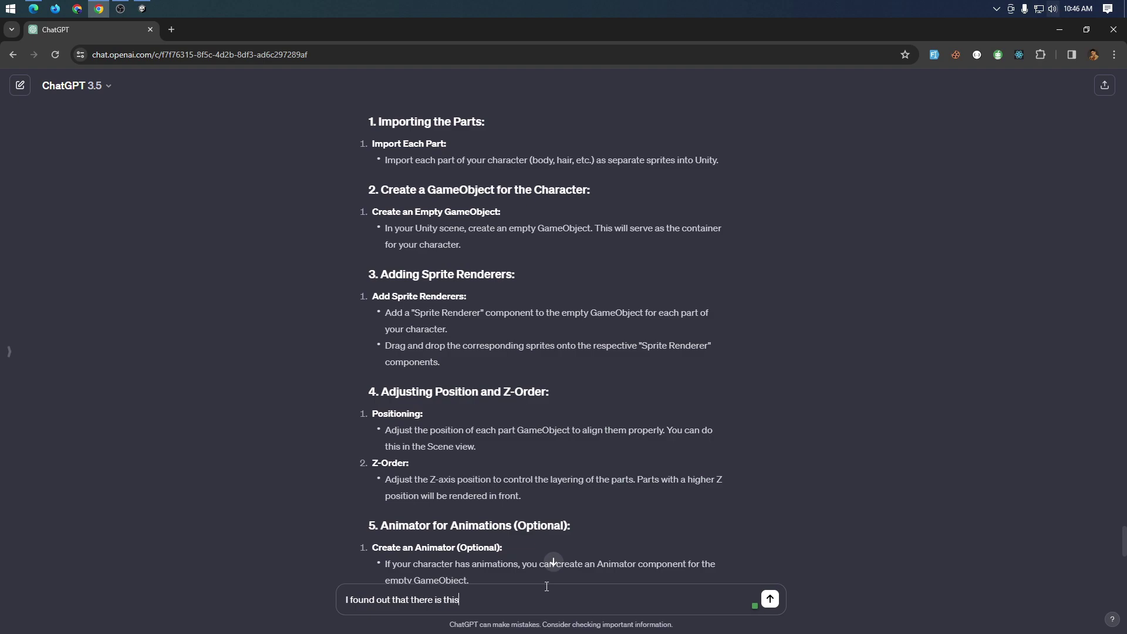
{"action": "type", "text": "s"}
{"action": "key", "text": "alt+Tab"}
{"action": "key", "text": "alt+Tab"}
{"action": "type", "text": "prefab"}
{"action": "type", "text": " folder"}
{"action": "key", "text": "alt+Tab"}
{"action": "key", "text": "alt+Tab"}
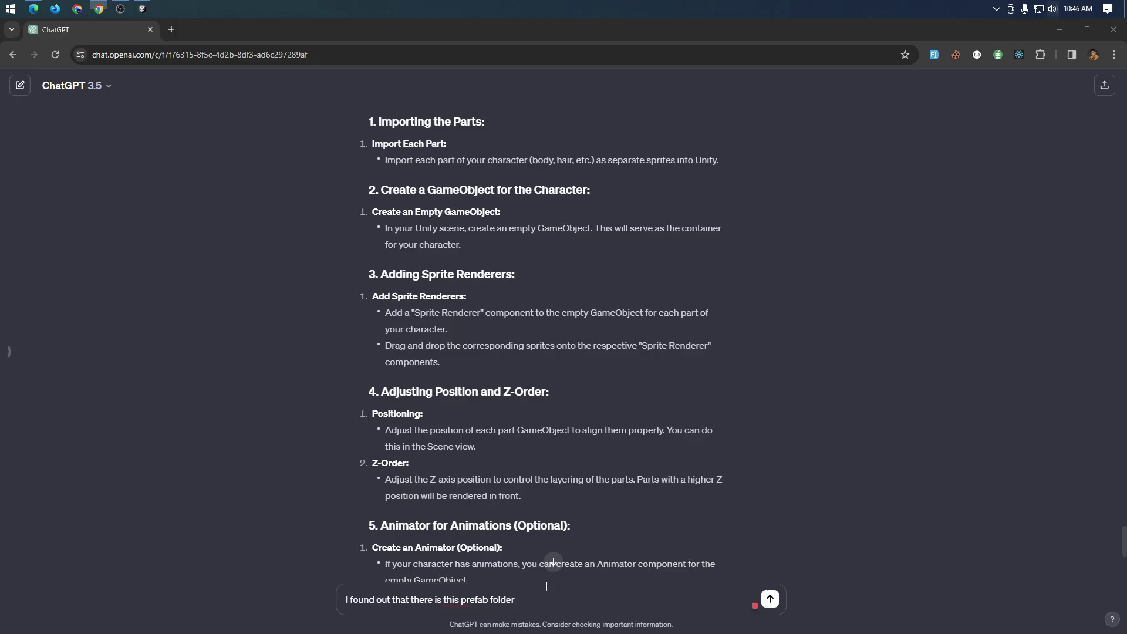
{"action": "type", "text": " contain"}
{"action": "key", "text": "alt+Tab"}
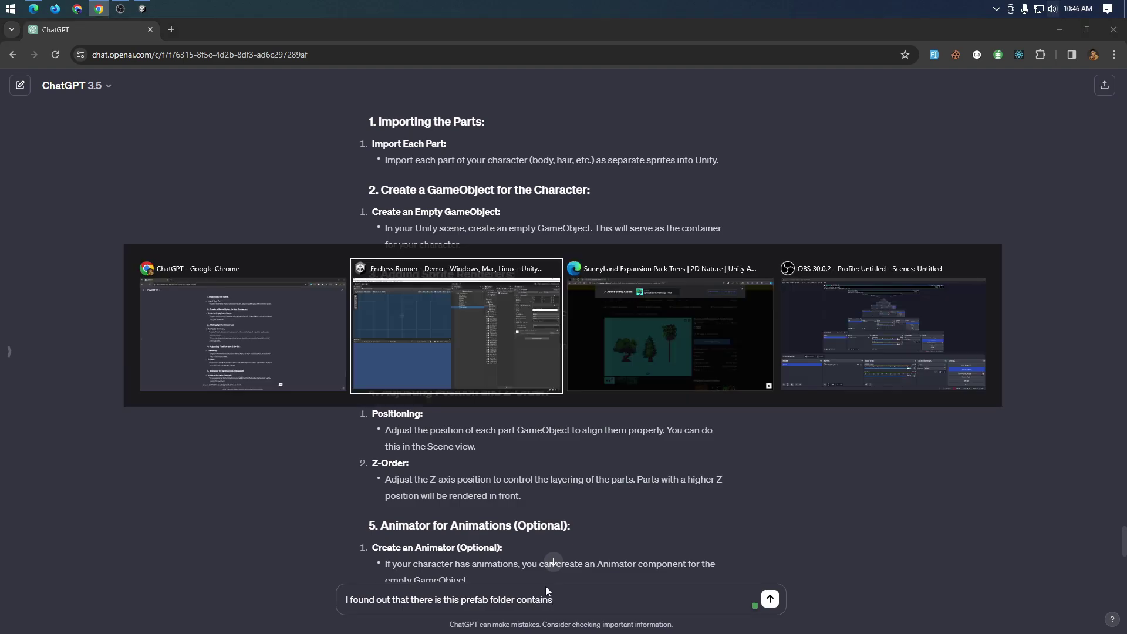
{"action": "key", "text": "alt+Tab"}
{"action": "key", "text": "alt+Tab"}
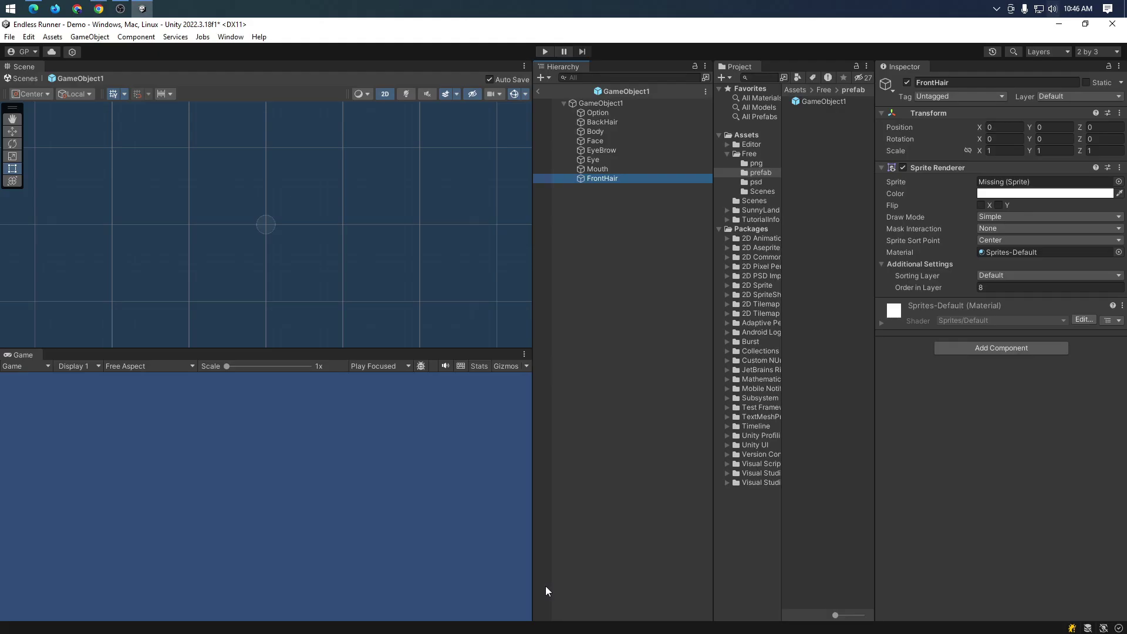
{"action": "key", "text": "alt+Tab"}
{"action": "type", "text": "GameObj"}
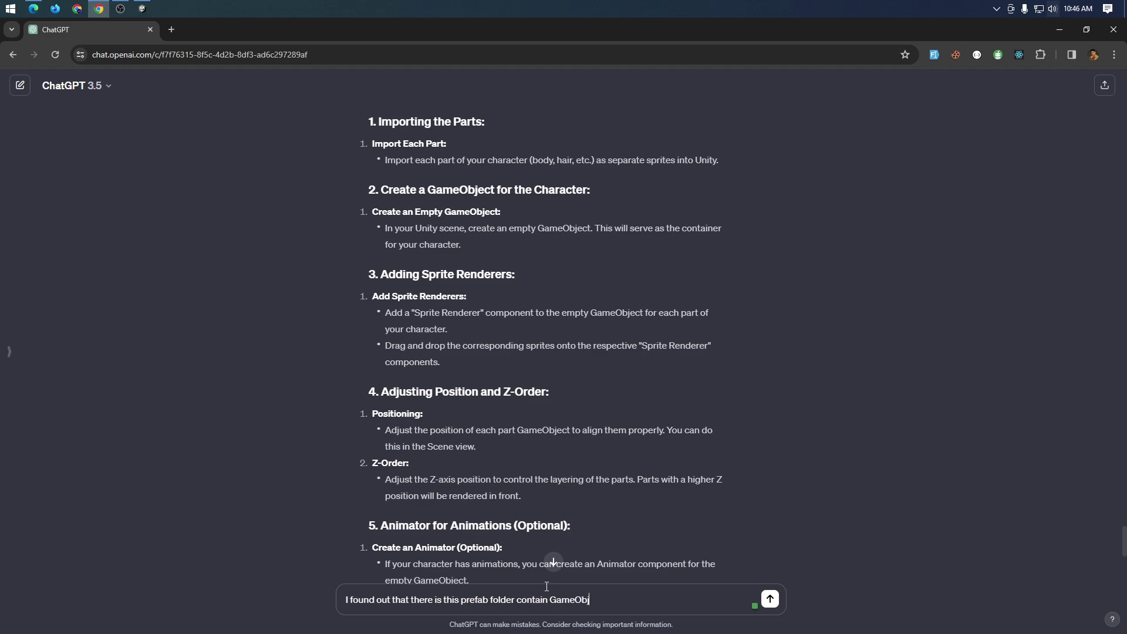
{"action": "type", "text": "ect1  fro"}
{"action": "type", "text": "m the store a"}
{"action": "type", "text": "ssets"}
{"action": "type", "text": "and when"}
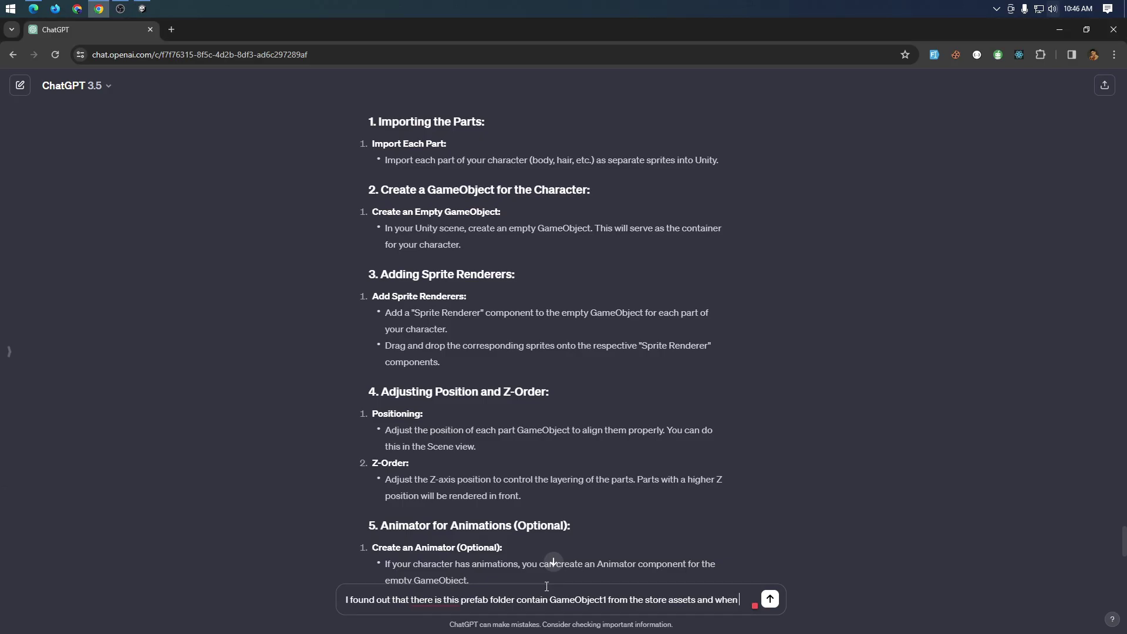
{"action": "type", "text": " I click it"}
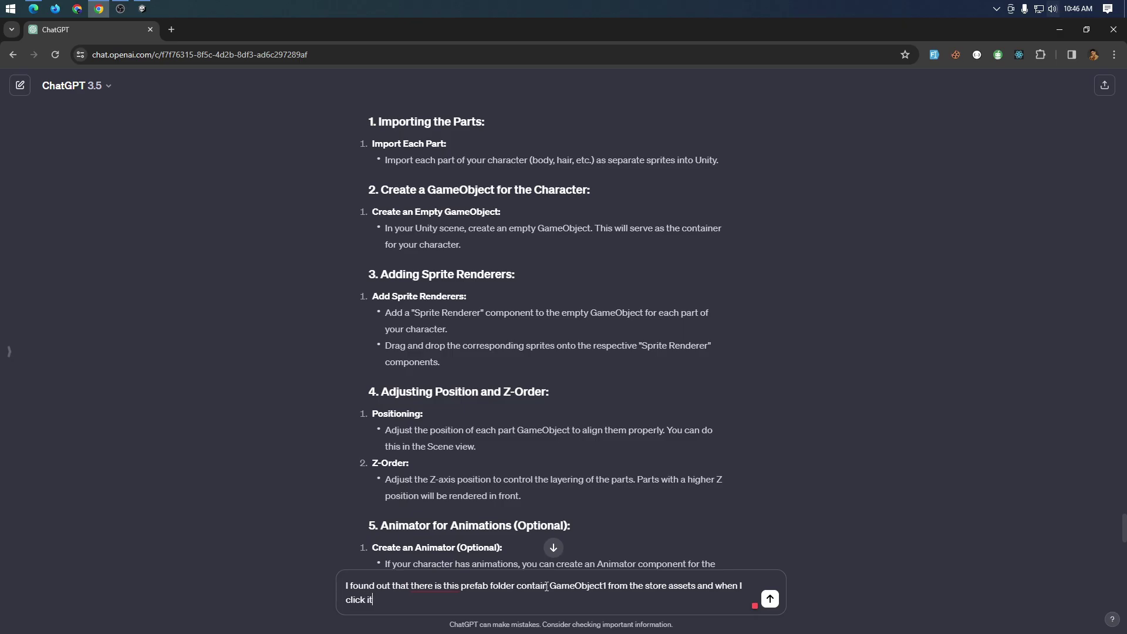
{"action": "key", "text": "alt+Tab"}
{"action": "key", "text": "alt+Tab"}
{"action": "type", "text": "it shows"}
{"action": "key", "text": "alt+Tab"}
{"action": "key", "text": "alt+Tab"}
- Finish the question that GameObject1 shows a lot of options, send it, and read the reply
{"action": "key", "text": "F11"}
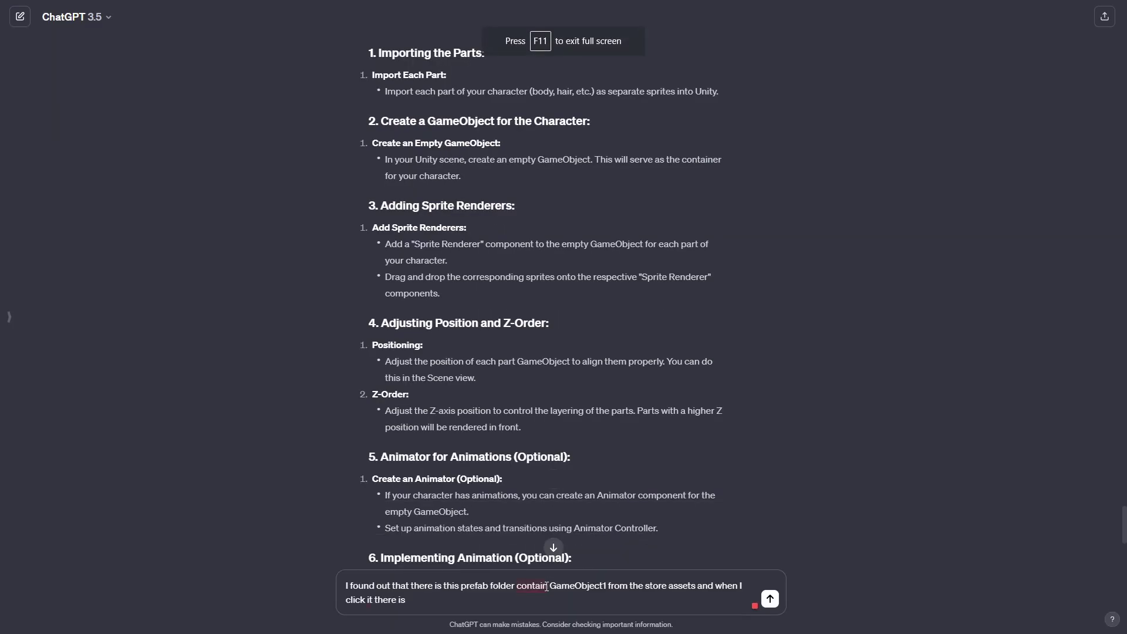
{"action": "type", "text": " a l"}
{"action": "type", "text": "ot of options"}
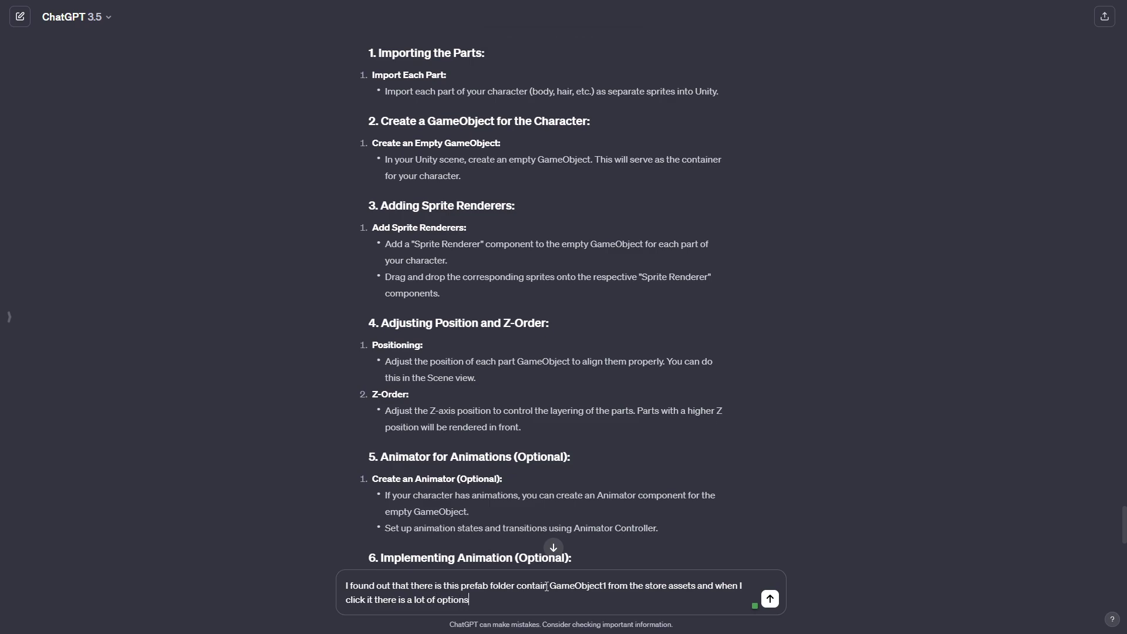
{"action": "key", "text": "ctrl+a"}
{"action": "key", "text": "BackSpace"}
{"action": "key", "text": "alt+Tab"}
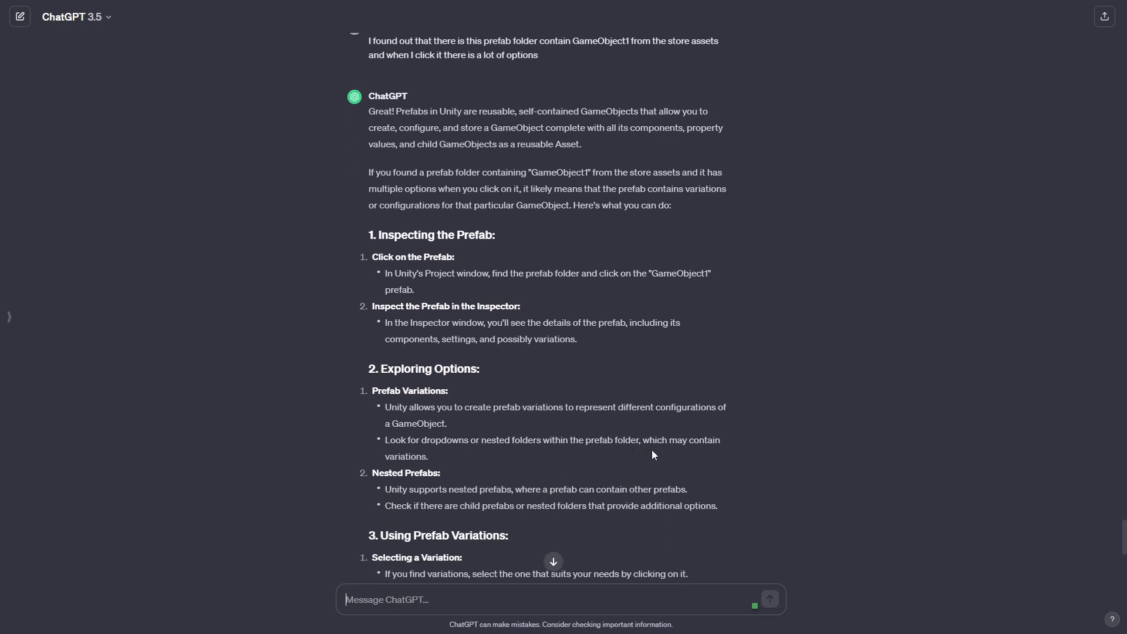
{"action": "scroll", "coordinate": [665, 452], "scroll_direction": "down", "scroll_amount": 1}
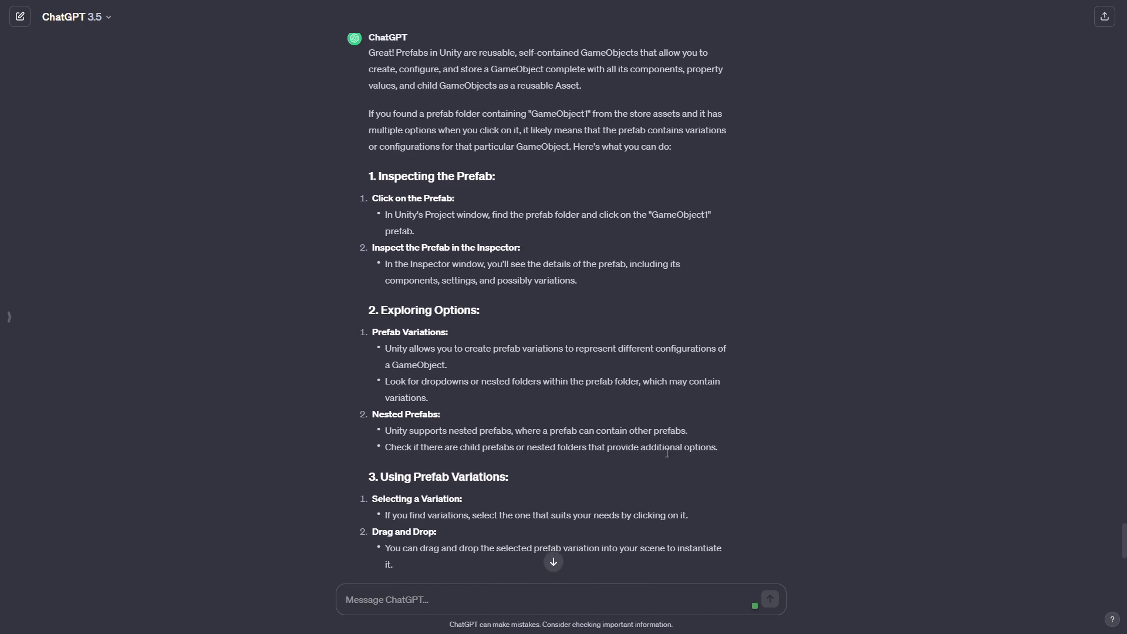
{"action": "scroll", "coordinate": [721, 404], "scroll_direction": "down", "scroll_amount": 2}
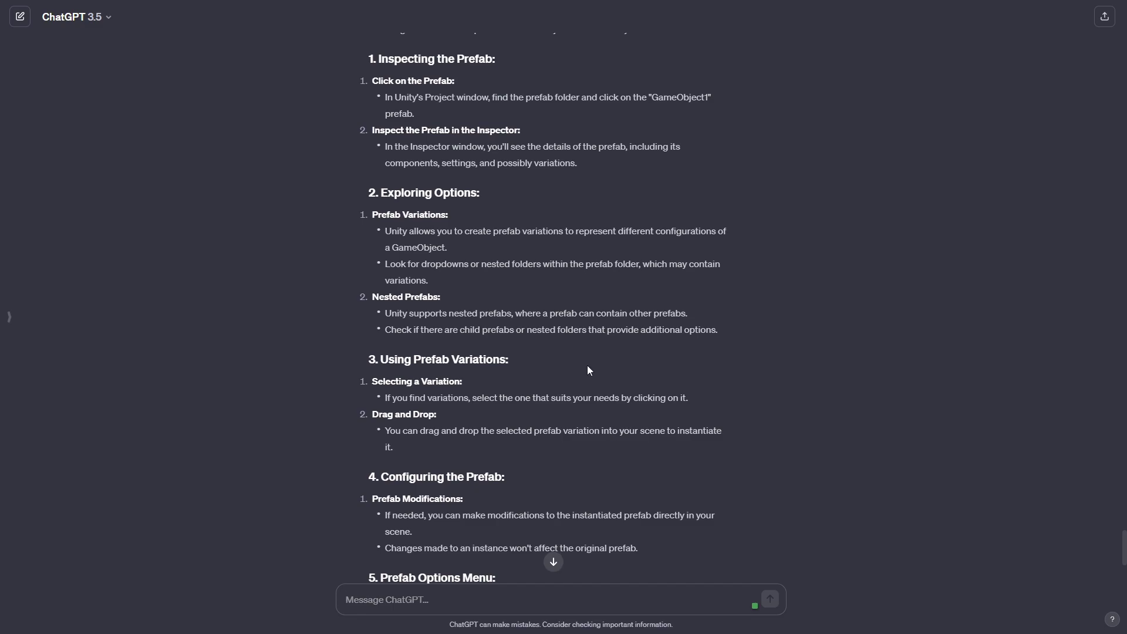
{"action": "key", "text": "alt+Tab"}
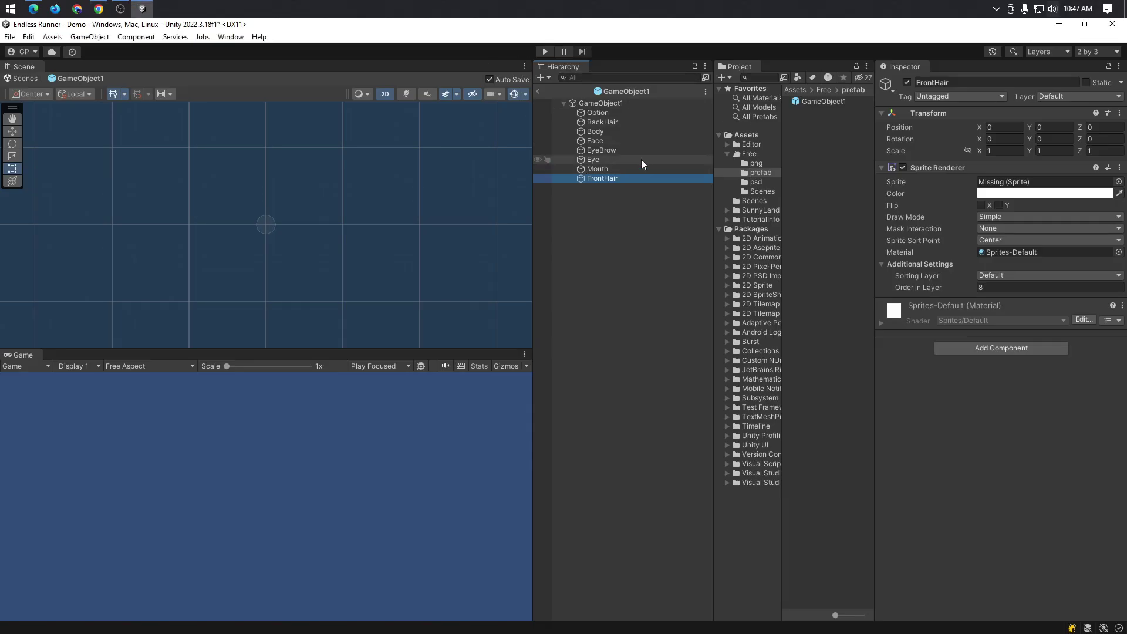
- Check the prefab's Option, BackHair and Body parts, then bring up BackHair's sprite picker
{"action": "left_click", "coordinate": [605, 112]}
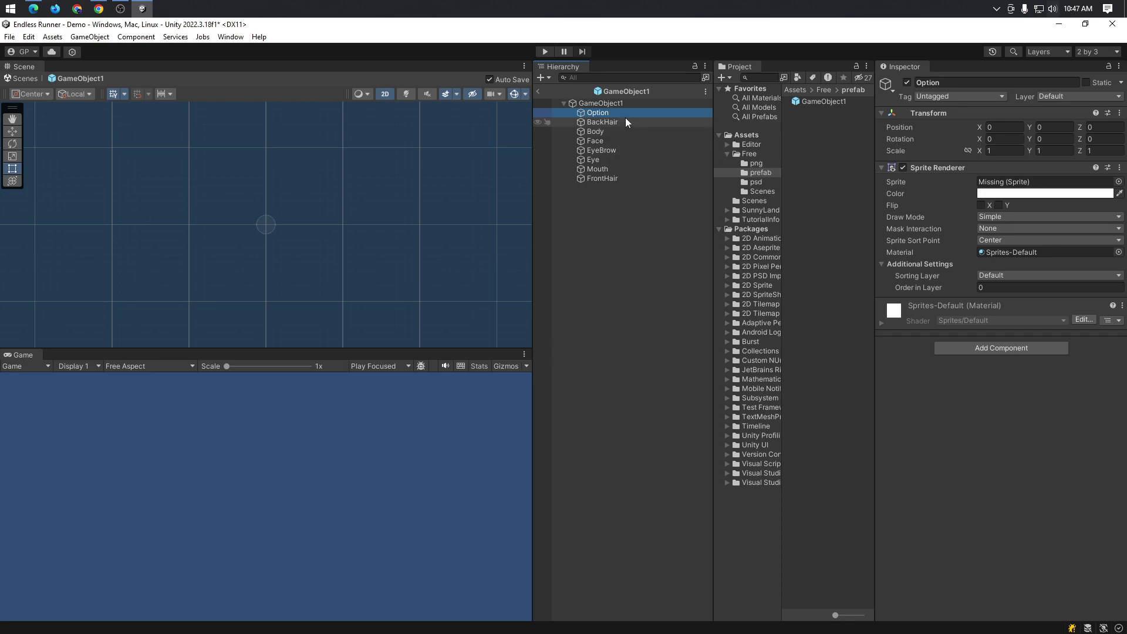
{"action": "left_click", "coordinate": [844, 101]}
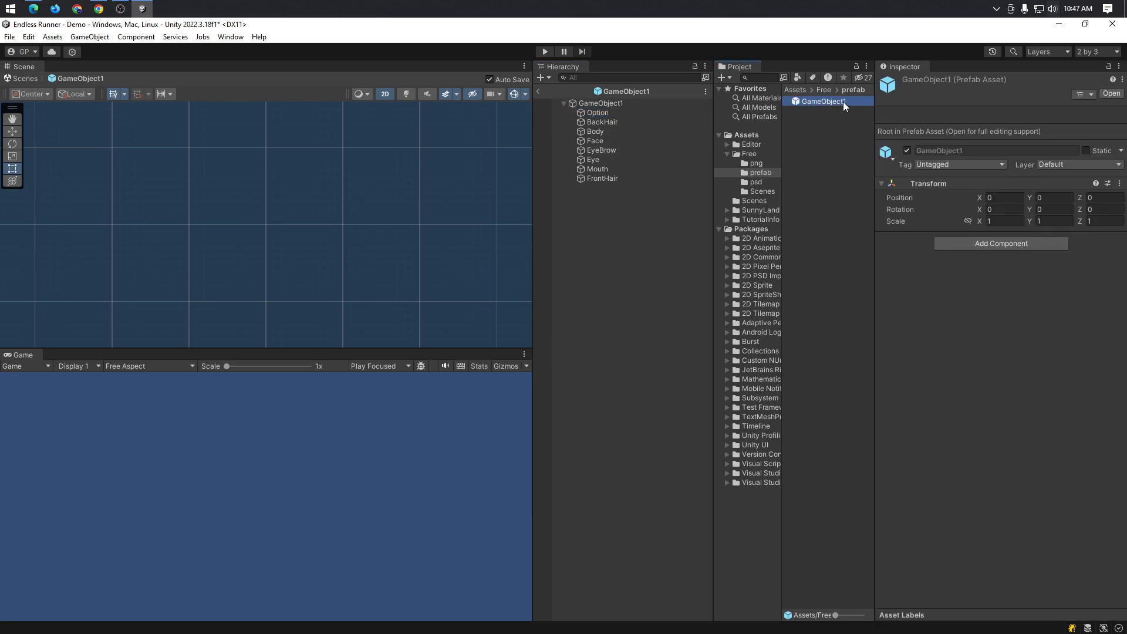
{"action": "left_click", "coordinate": [621, 112]}
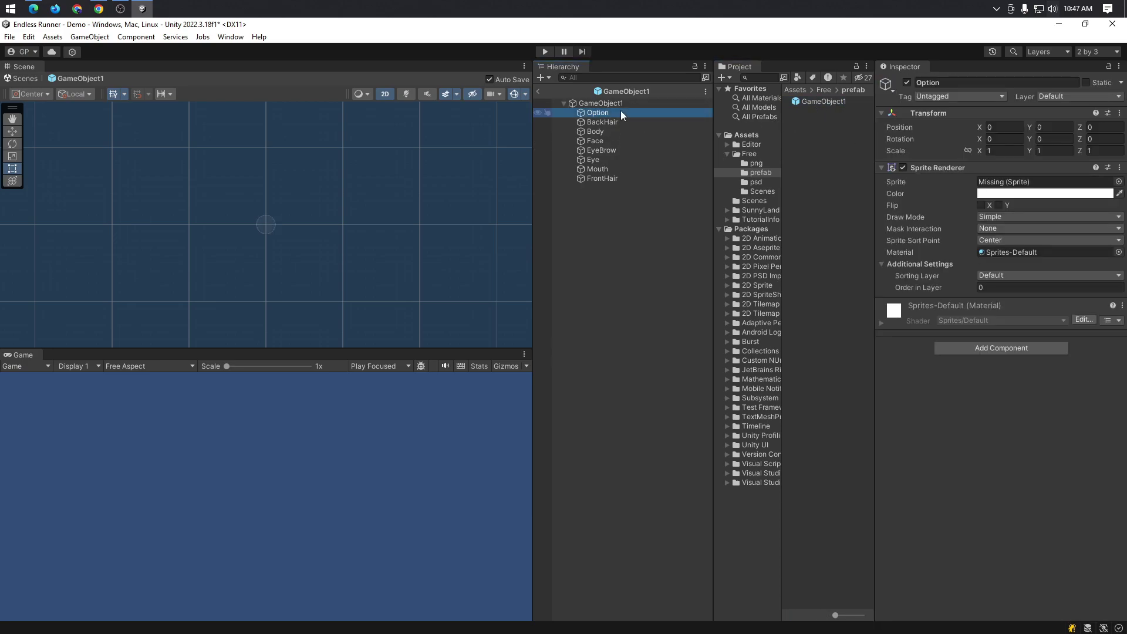
{"action": "left_click", "coordinate": [615, 121]}
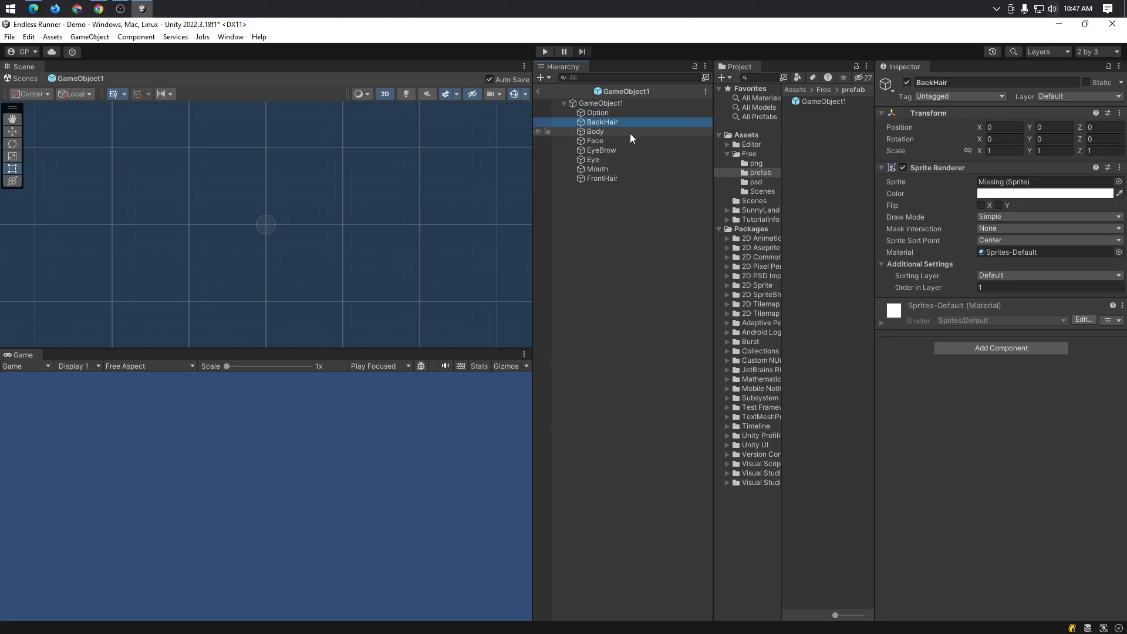
{"action": "left_click", "coordinate": [631, 131]}
{"action": "left_click", "coordinate": [611, 117]}
{"action": "left_click", "coordinate": [610, 121]}
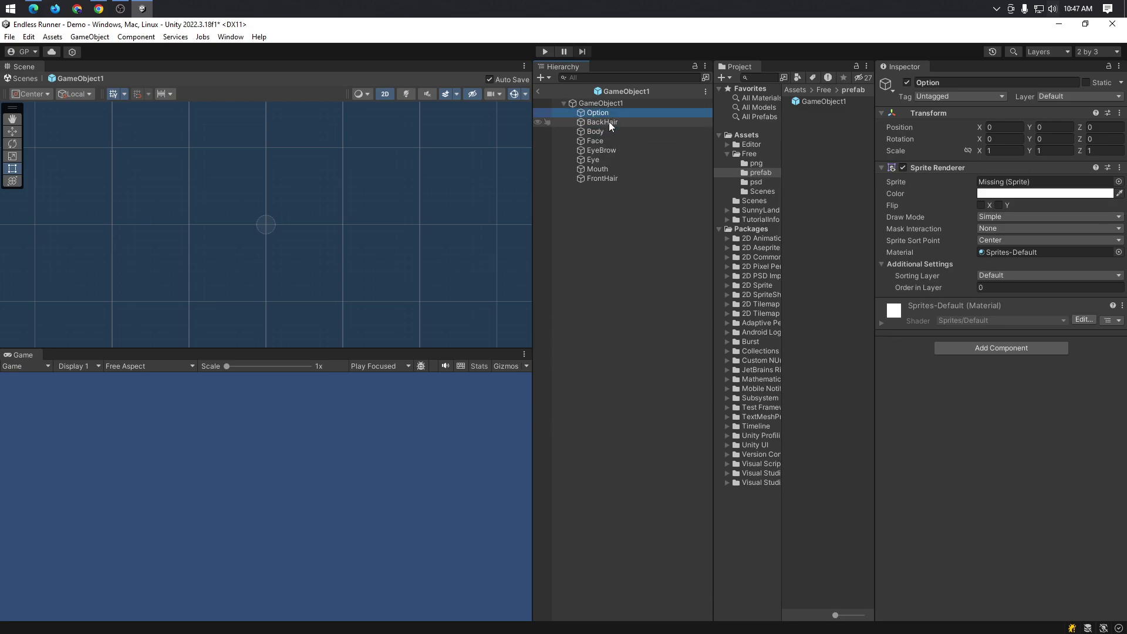
{"action": "left_click", "coordinate": [1118, 182]}
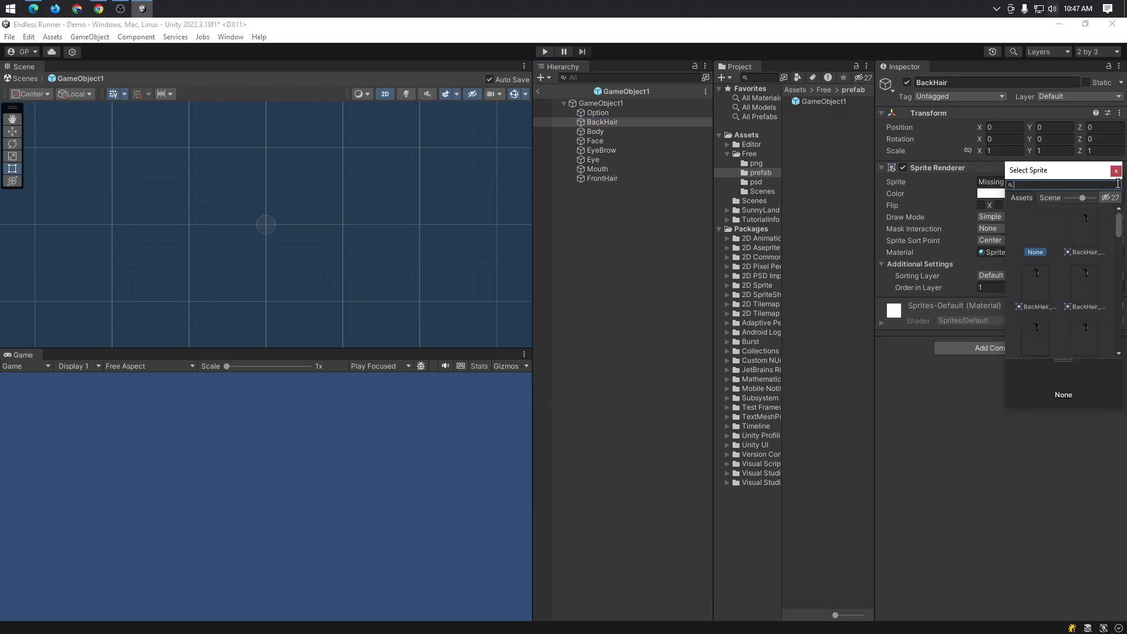
- Assign the BackHair_005 sprite to the BackHair part and frame it in the Scene view
{"action": "scroll", "coordinate": [1084, 250], "scroll_direction": "down", "scroll_amount": 1}
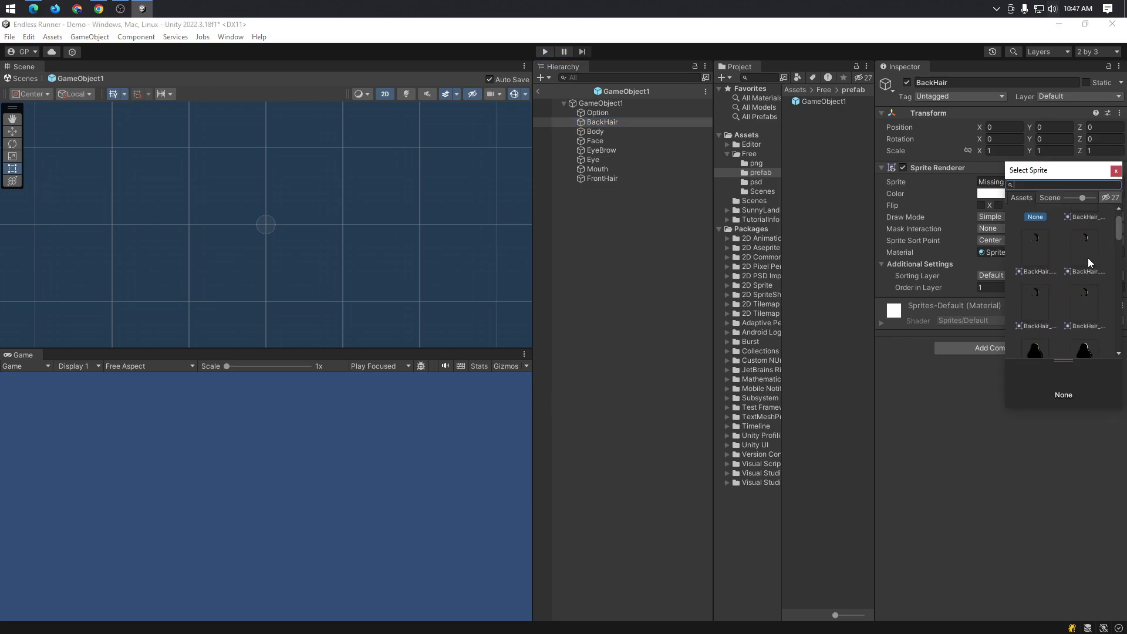
{"action": "left_click", "coordinate": [1087, 306]}
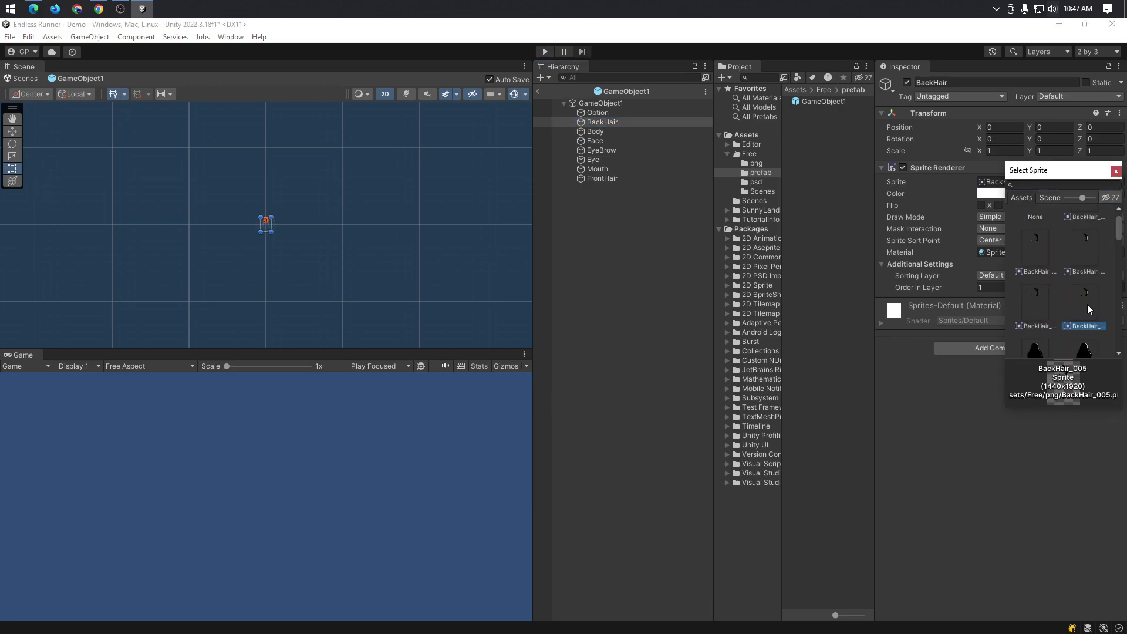
{"action": "double_click", "coordinate": [1087, 305]}
{"action": "scroll", "coordinate": [179, 223], "scroll_direction": "up", "scroll_amount": 3}
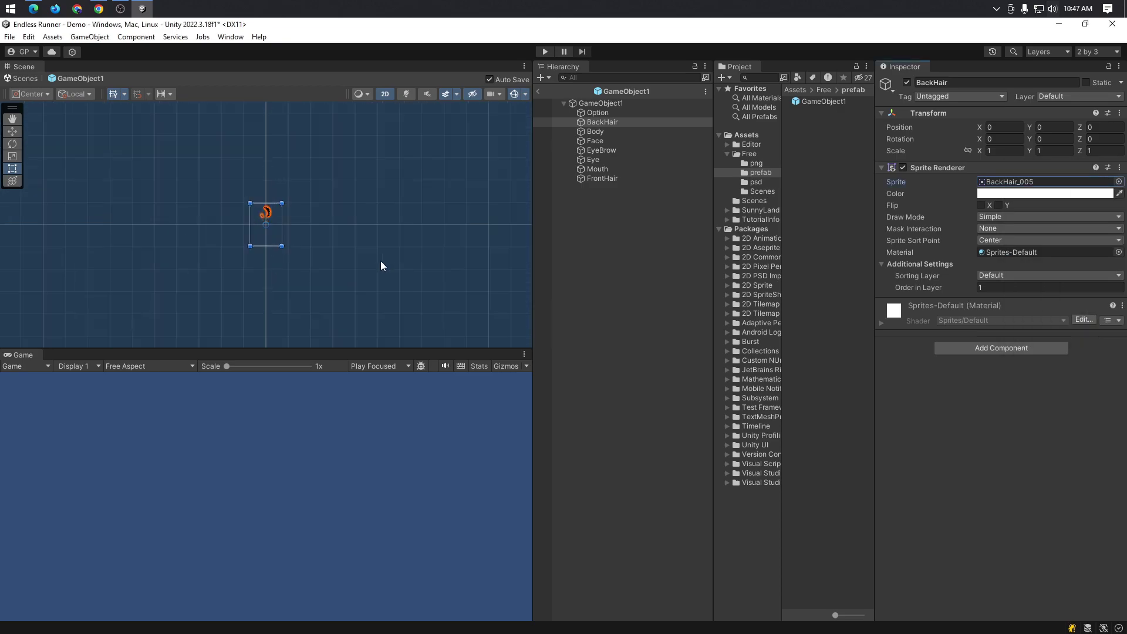
{"action": "key", "text": "f"}
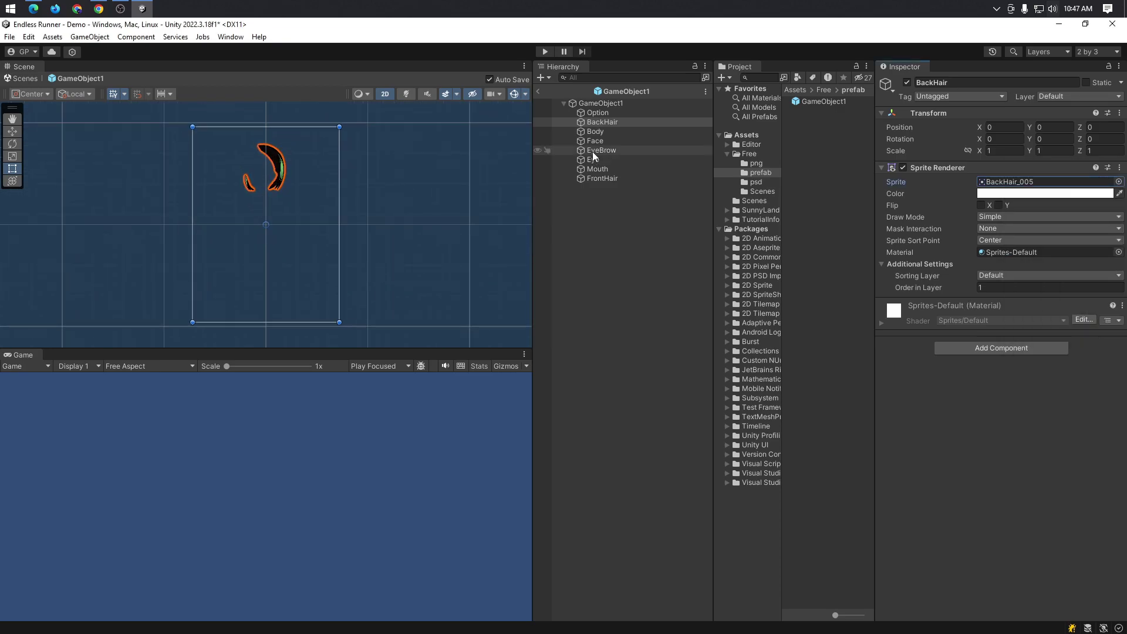
- Give the Body part the Body_001 sprite
{"action": "left_click", "coordinate": [596, 132]}
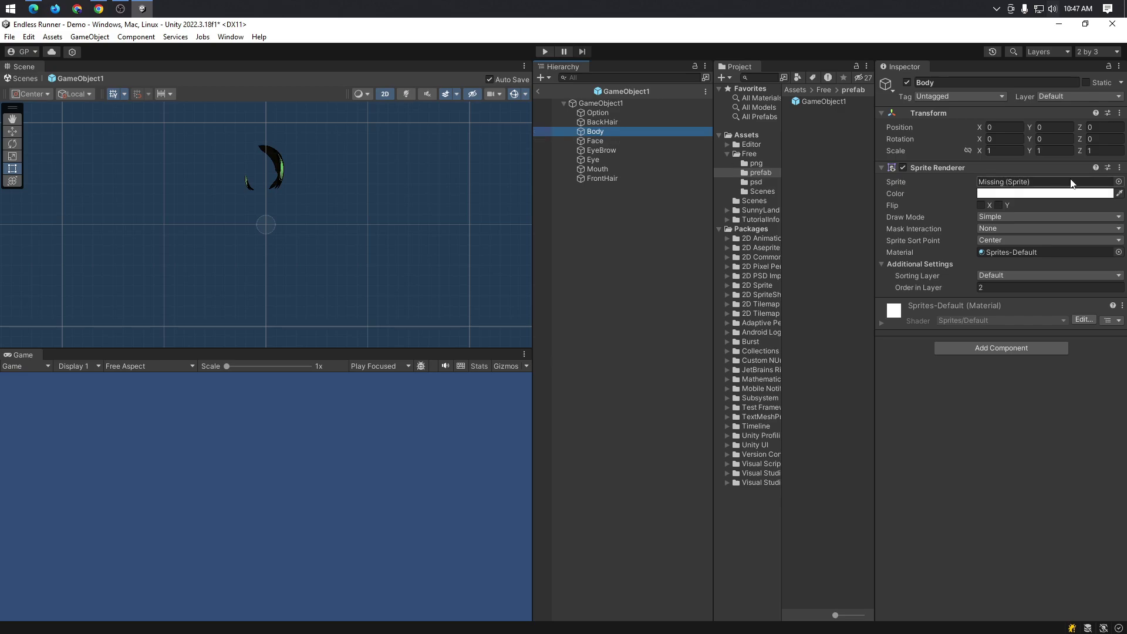
{"action": "left_click", "coordinate": [1119, 182]}
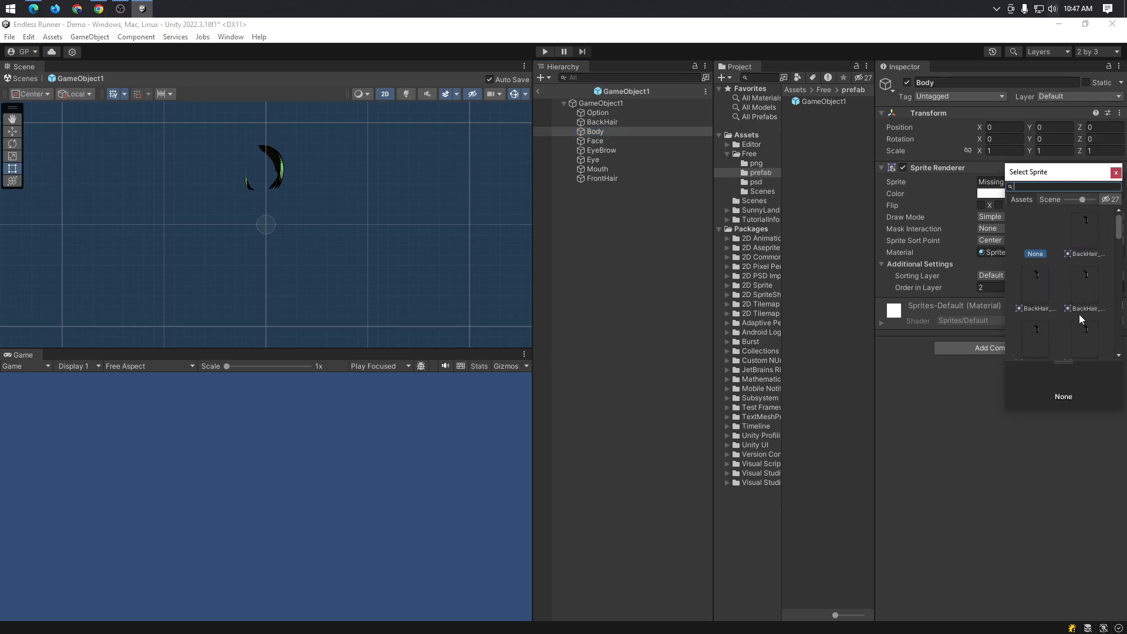
{"action": "scroll", "coordinate": [1088, 329], "scroll_direction": "down", "scroll_amount": 2}
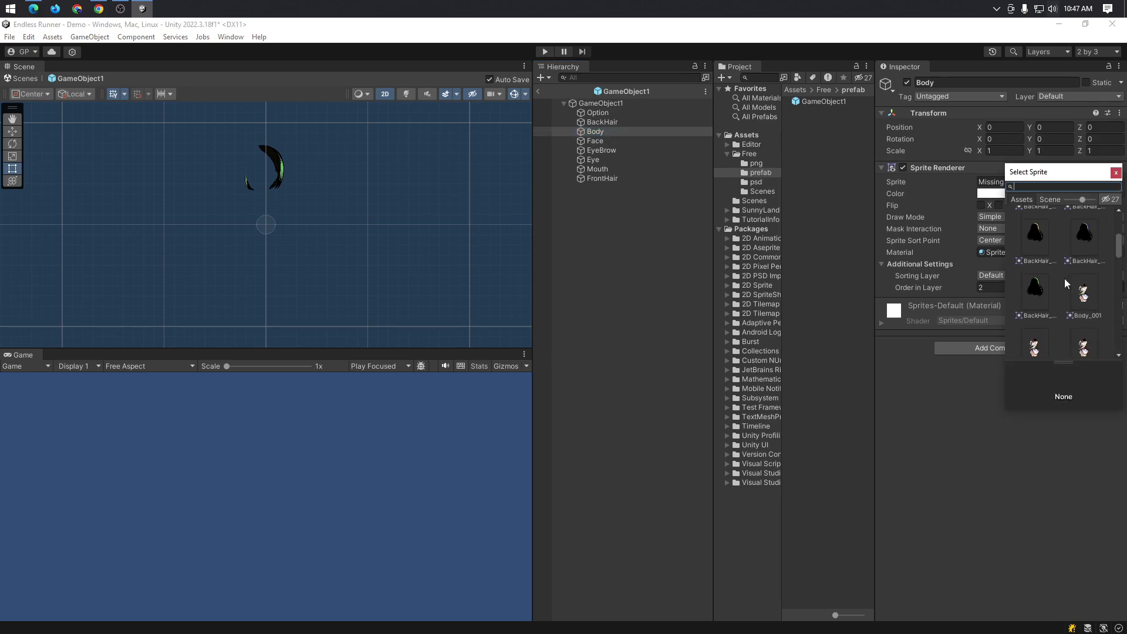
{"action": "scroll", "coordinate": [1083, 300], "scroll_direction": "up", "scroll_amount": 2}
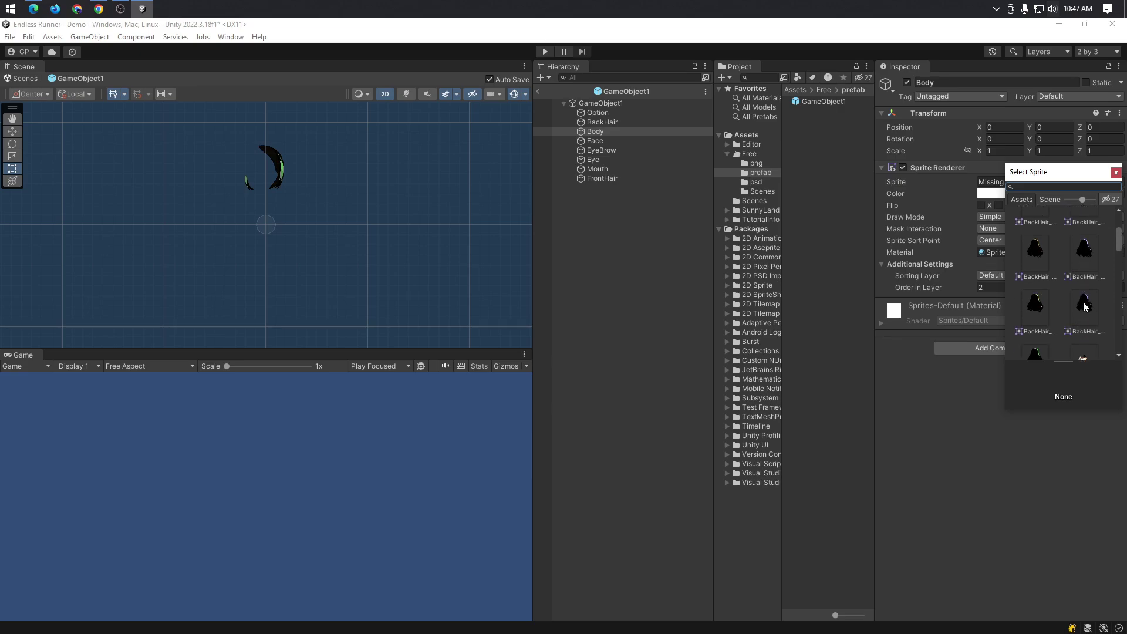
{"action": "scroll", "coordinate": [1087, 302], "scroll_direction": "down", "scroll_amount": 2}
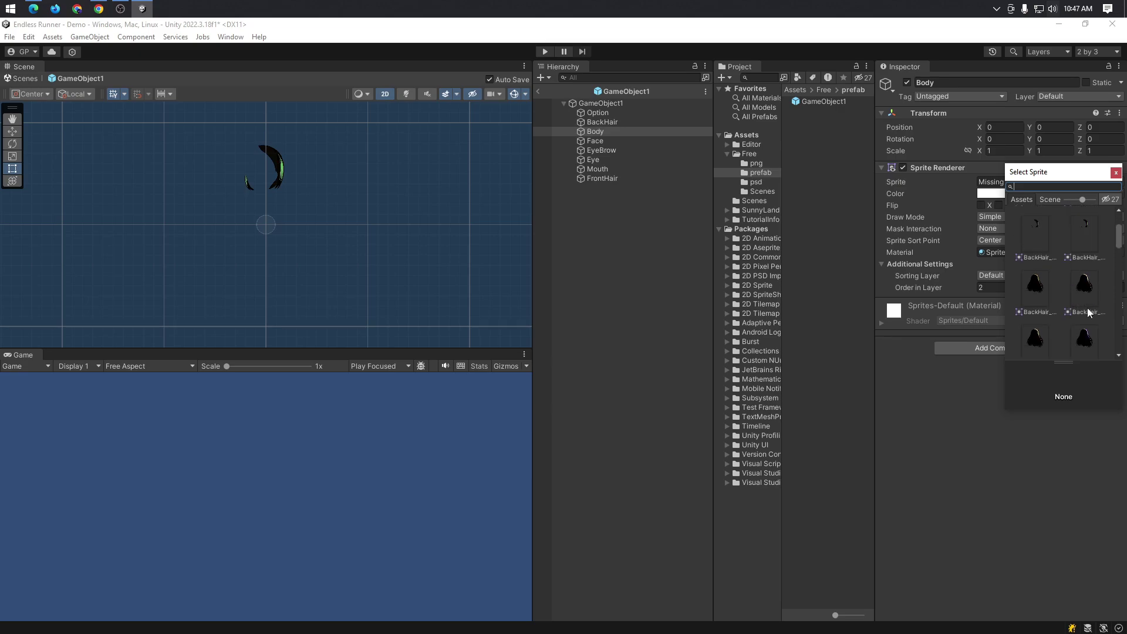
{"action": "scroll", "coordinate": [1087, 309], "scroll_direction": "down", "scroll_amount": 1}
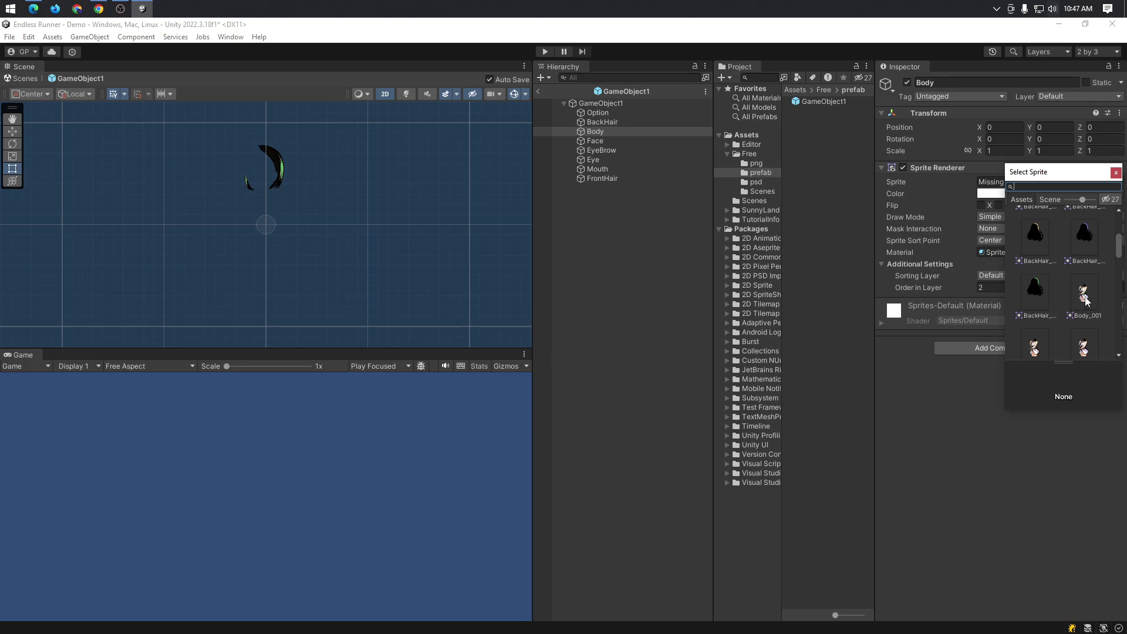
{"action": "left_click", "coordinate": [1085, 294]}
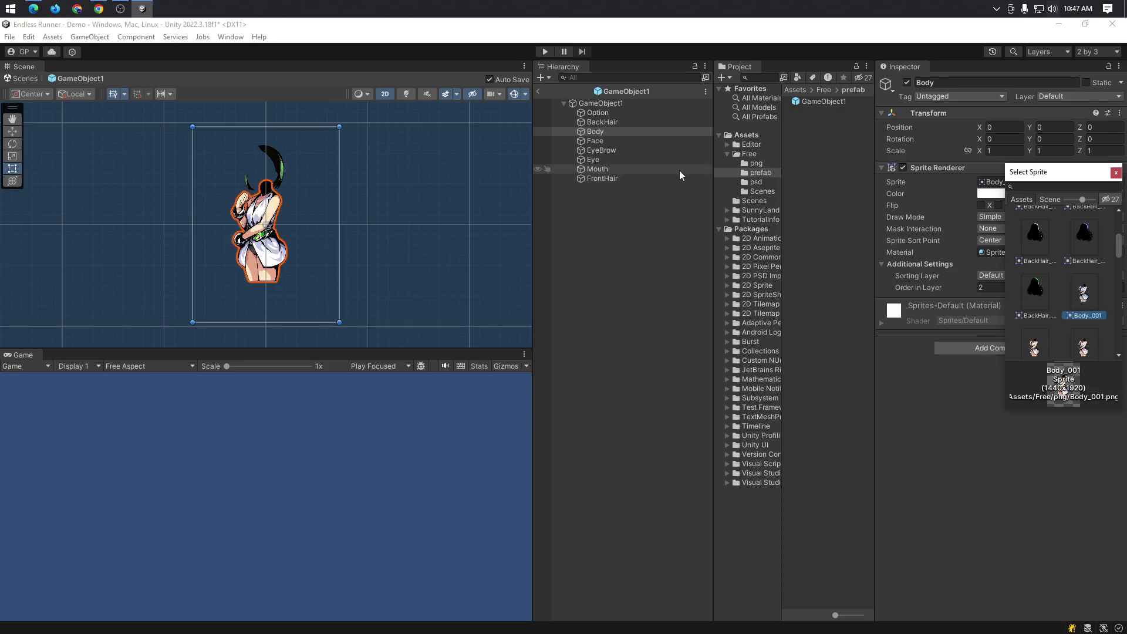
{"action": "left_click", "coordinate": [608, 142]}
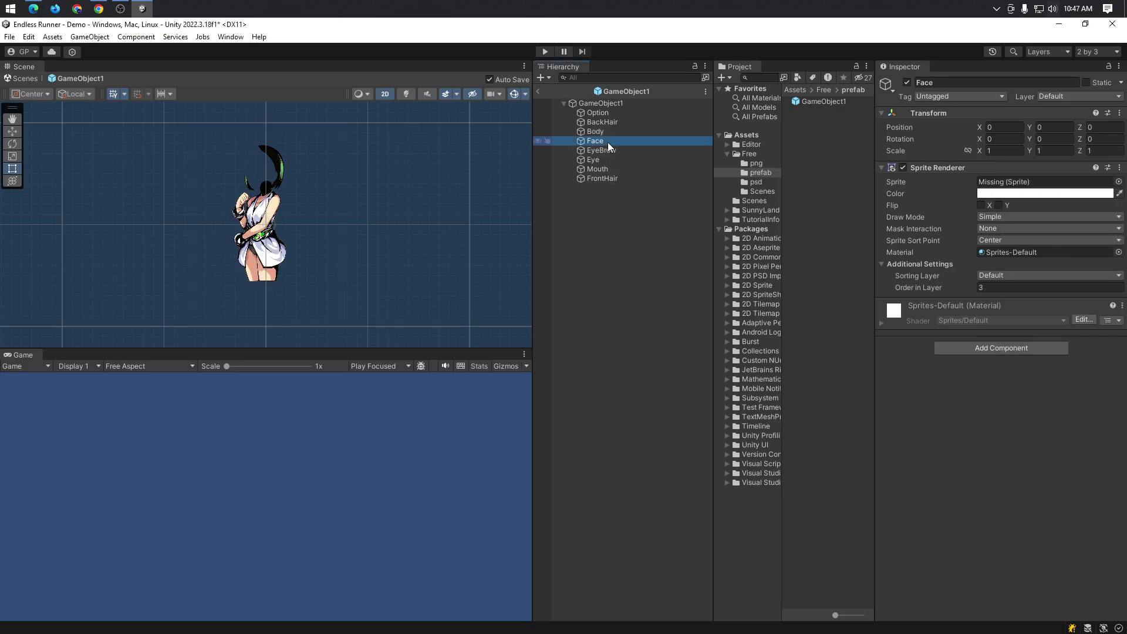
- Assign the face_02 sprite to the Face part
{"action": "left_click", "coordinate": [1119, 182]}
{"action": "scroll", "coordinate": [1091, 304], "scroll_direction": "down", "scroll_amount": 3}
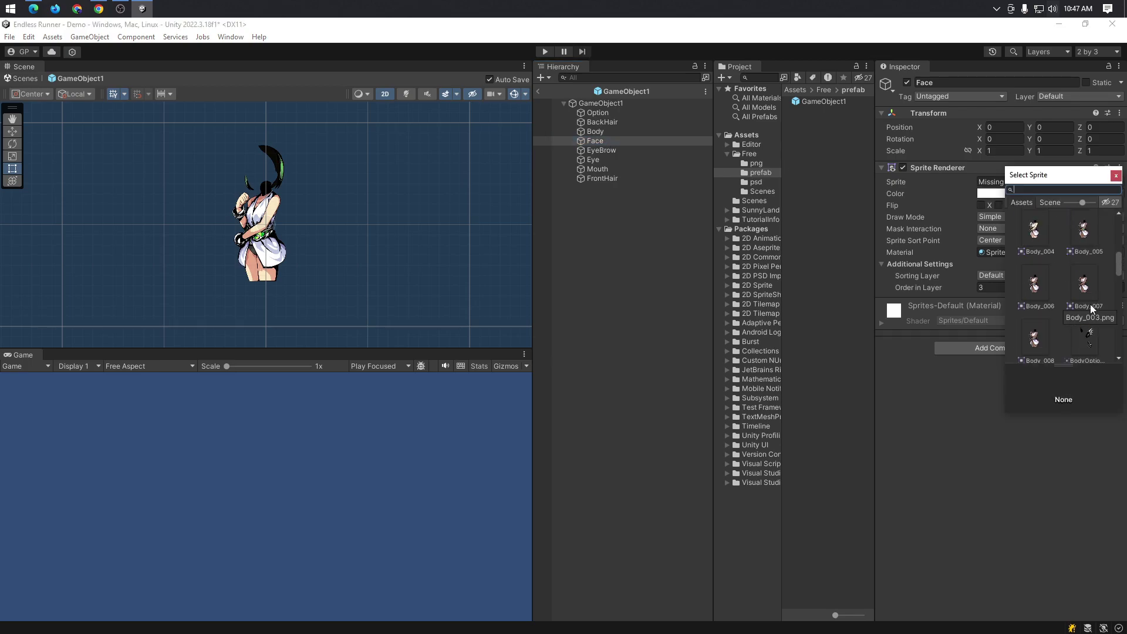
{"action": "scroll", "coordinate": [1090, 304], "scroll_direction": "down", "scroll_amount": 3}
{"action": "scroll", "coordinate": [1092, 326], "scroll_direction": "down", "scroll_amount": 2}
{"action": "scroll", "coordinate": [1104, 326], "scroll_direction": "down", "scroll_amount": 2}
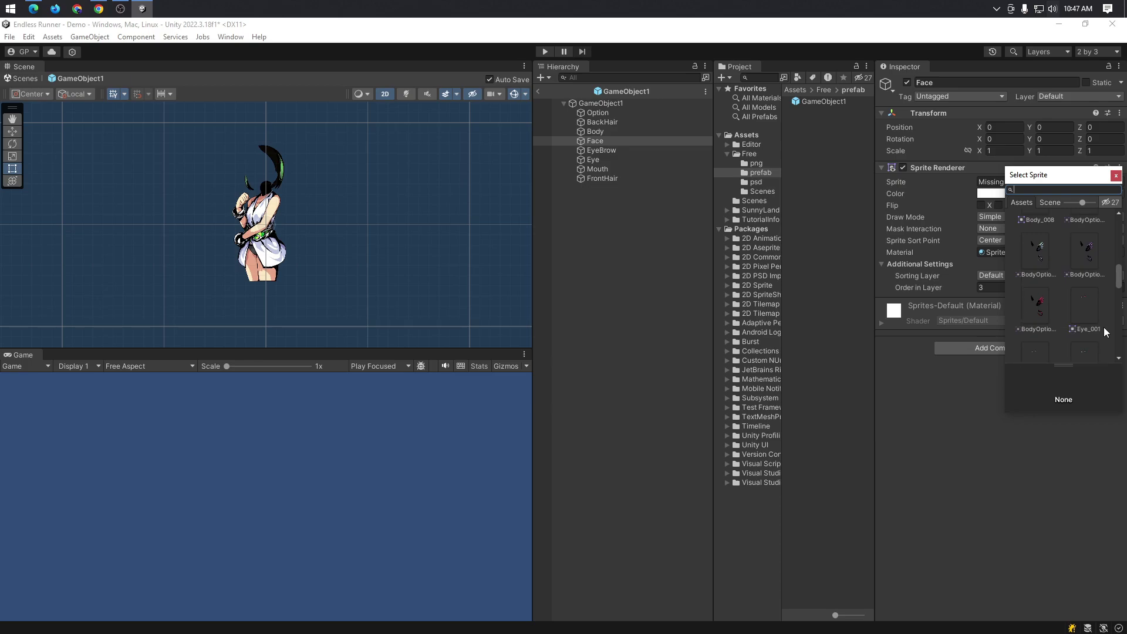
{"action": "scroll", "coordinate": [1104, 327], "scroll_direction": "down", "scroll_amount": 2}
{"action": "scroll", "coordinate": [1105, 327], "scroll_direction": "down", "scroll_amount": 2}
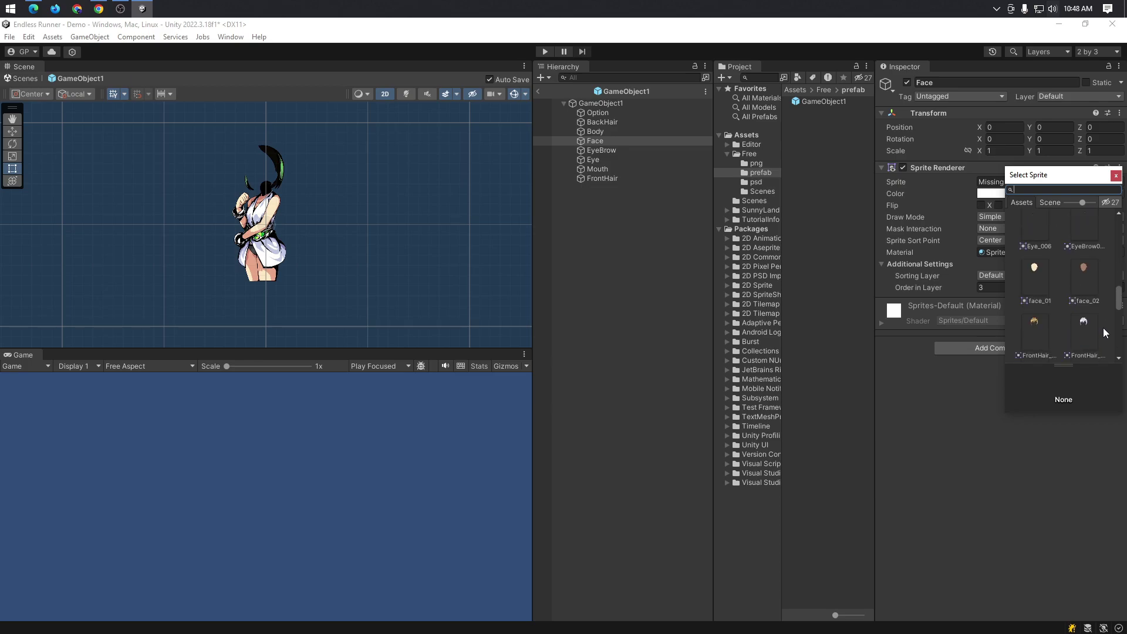
{"action": "scroll", "coordinate": [1077, 281], "scroll_direction": "up", "scroll_amount": 2}
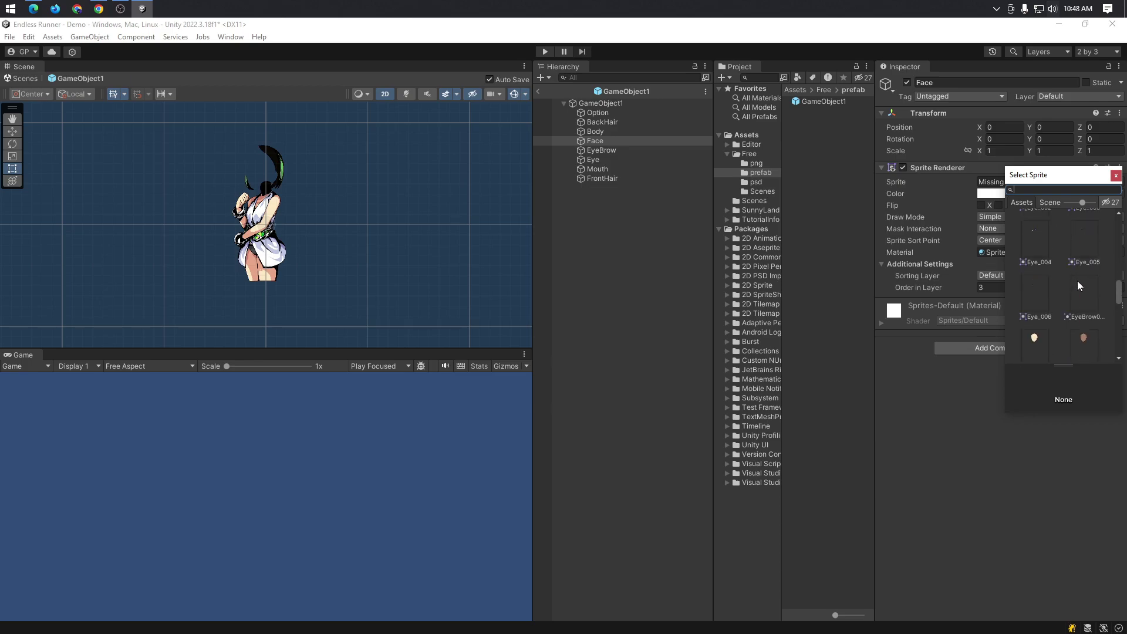
{"action": "scroll", "coordinate": [1087, 340], "scroll_direction": "down", "scroll_amount": 1}
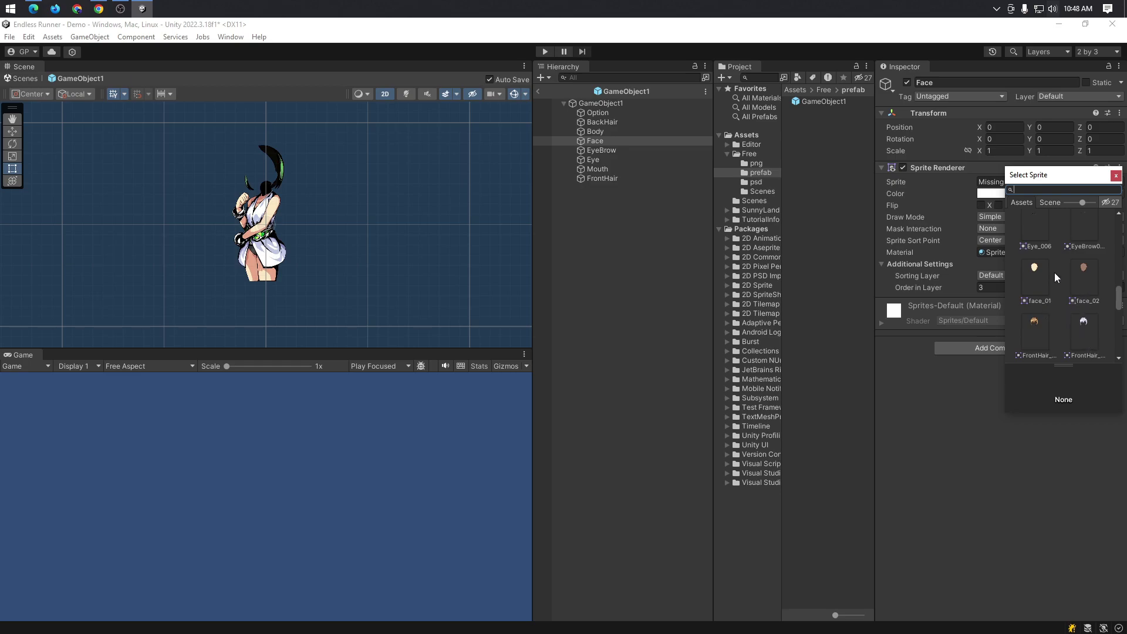
{"action": "left_click", "coordinate": [1084, 280]}
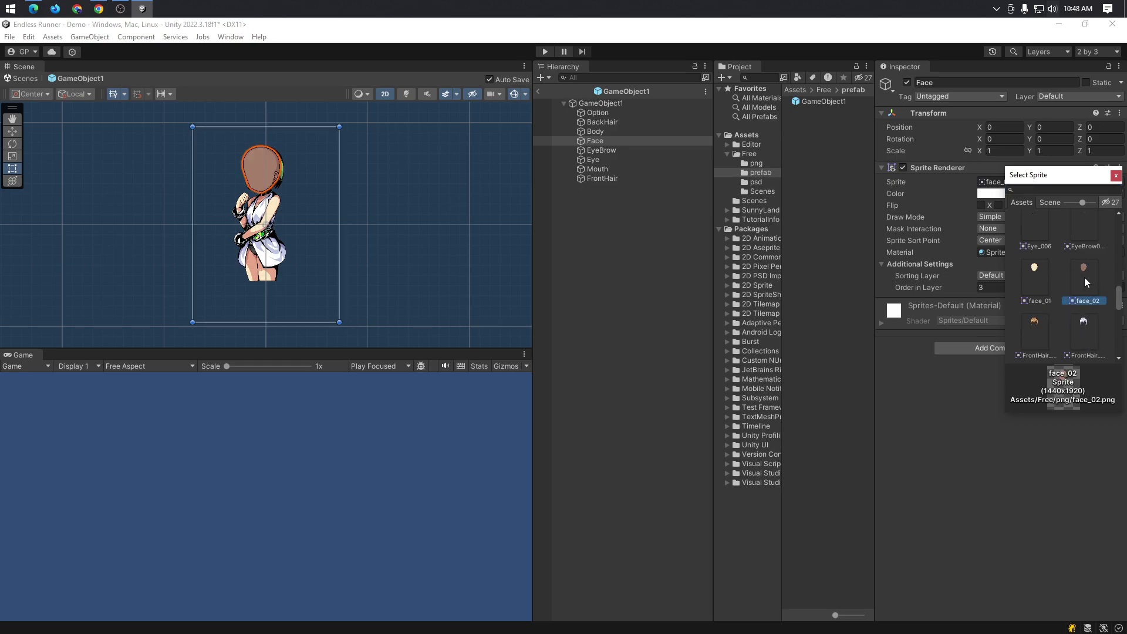
- Search 'eye' in EyeBrow's sprite picker, try several eye sprites, and settle on EyeBrow001
{"action": "scroll", "coordinate": [1083, 280], "scroll_direction": "down", "scroll_amount": 1}
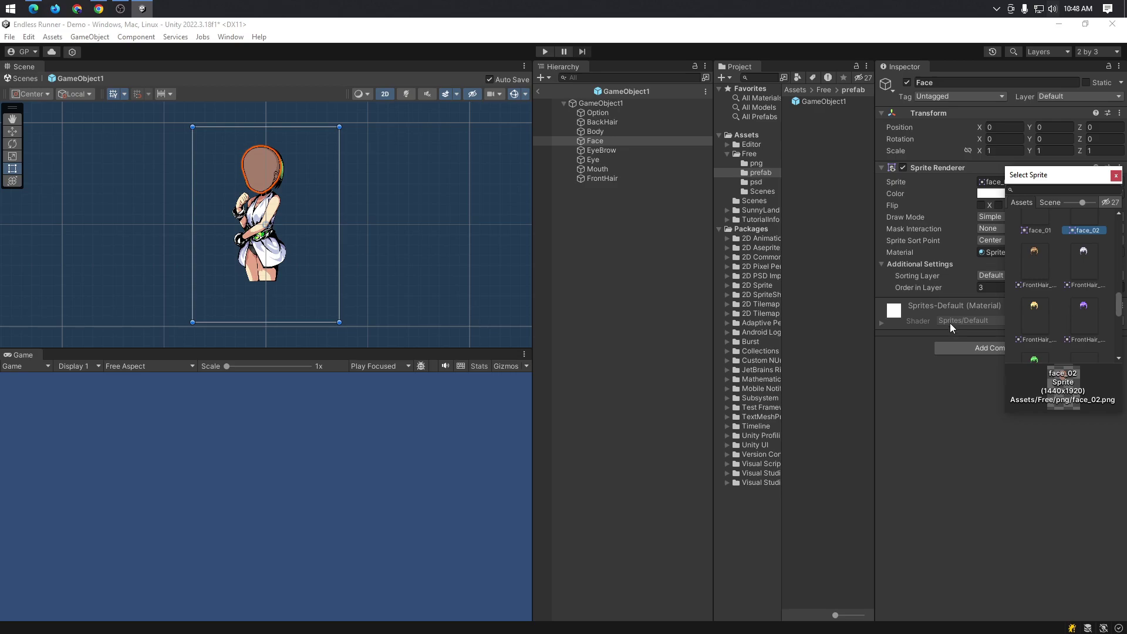
{"action": "left_click", "coordinate": [628, 150]}
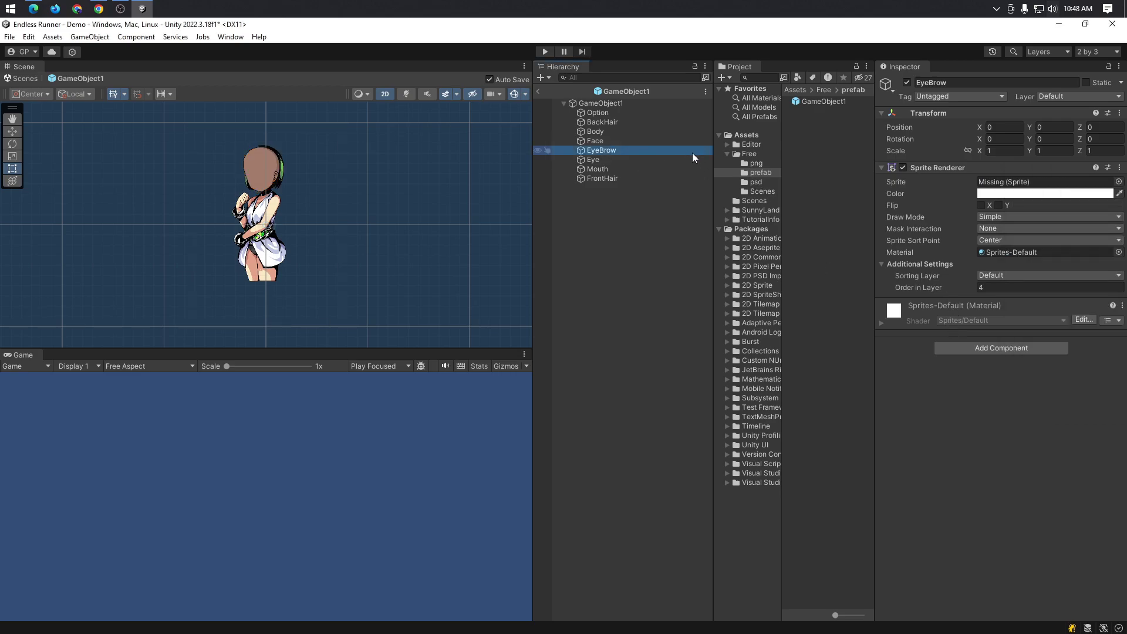
{"action": "left_click", "coordinate": [1119, 182]}
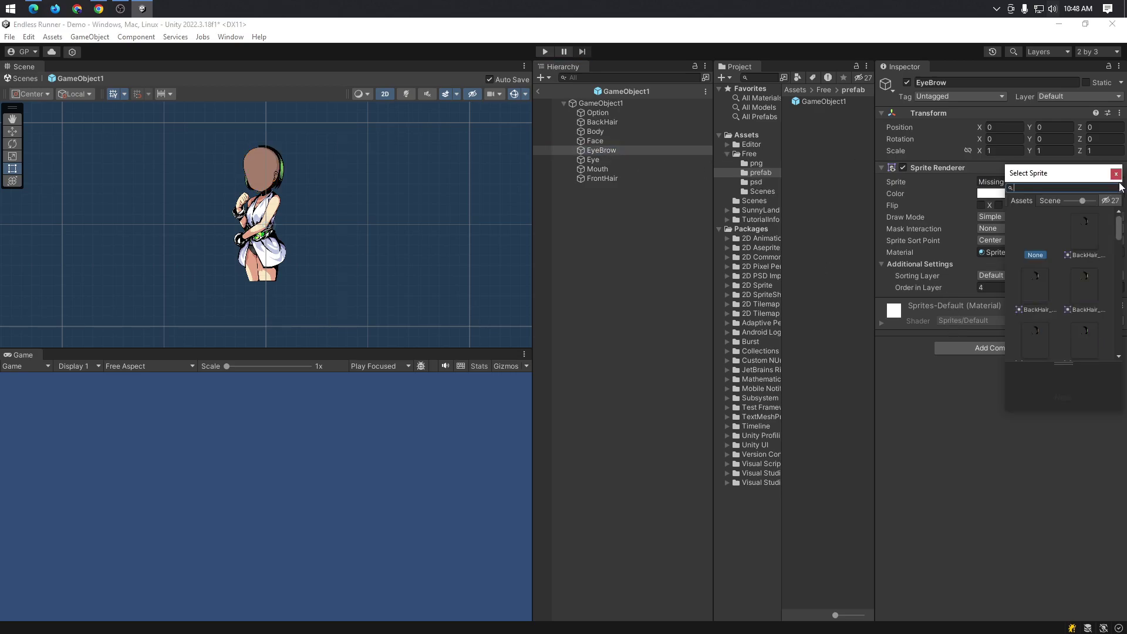
{"action": "scroll", "coordinate": [1107, 320], "scroll_direction": "down", "scroll_amount": 2}
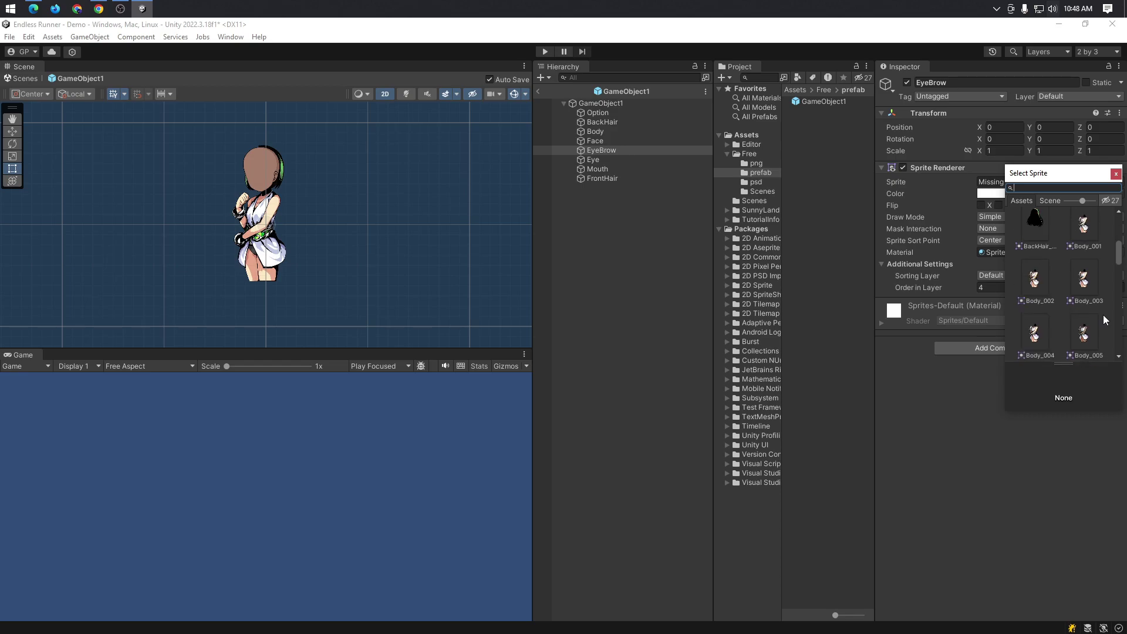
{"action": "type", "text": "eye"}
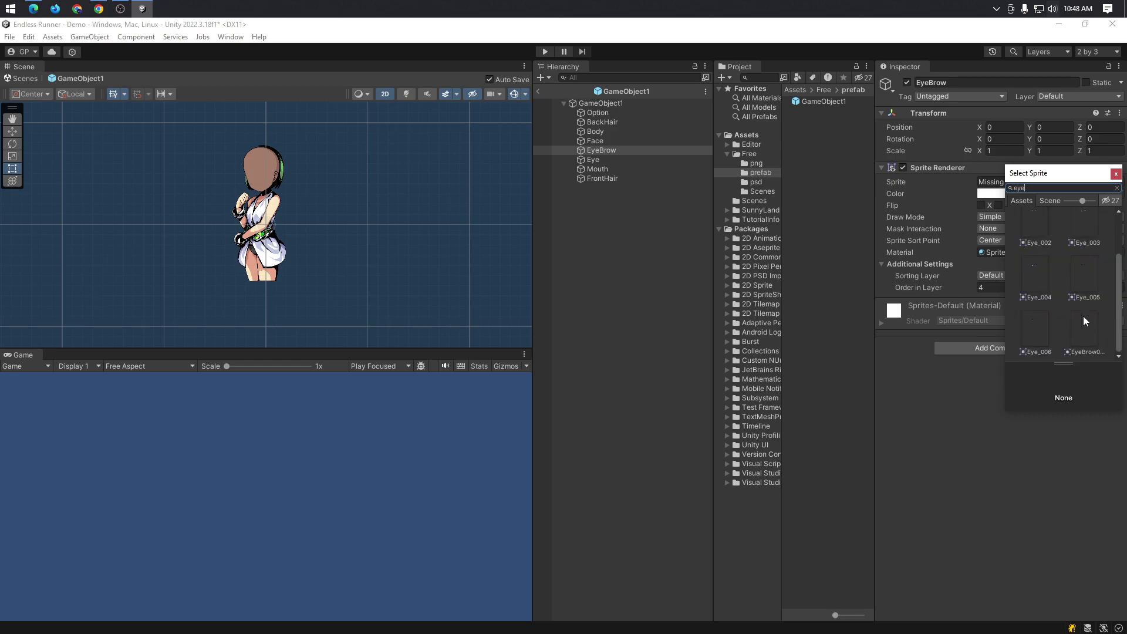
{"action": "scroll", "coordinate": [1080, 316], "scroll_direction": "down", "scroll_amount": 1}
{"action": "scroll", "coordinate": [1050, 266], "scroll_direction": "up", "scroll_amount": 2}
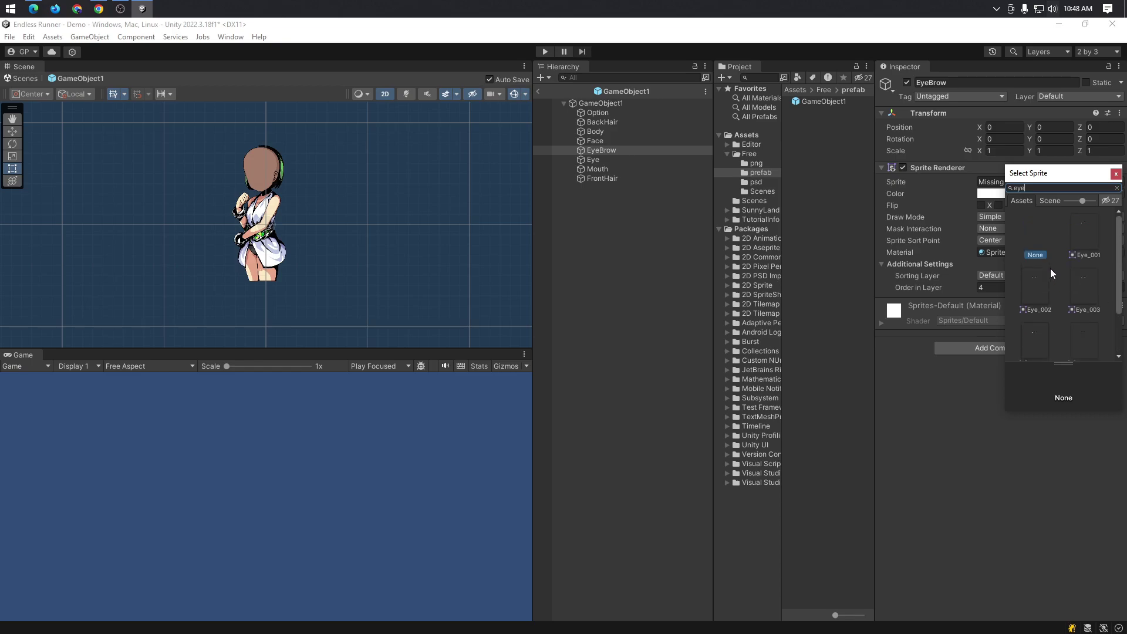
{"action": "left_click", "coordinate": [1088, 241]}
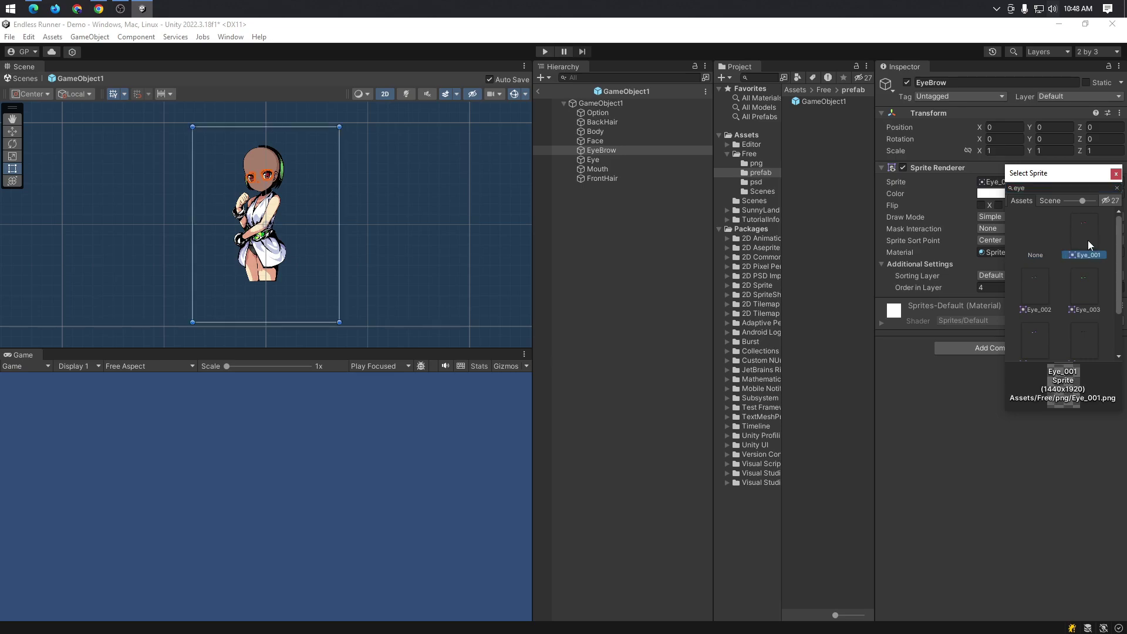
{"action": "left_click", "coordinate": [1086, 286]}
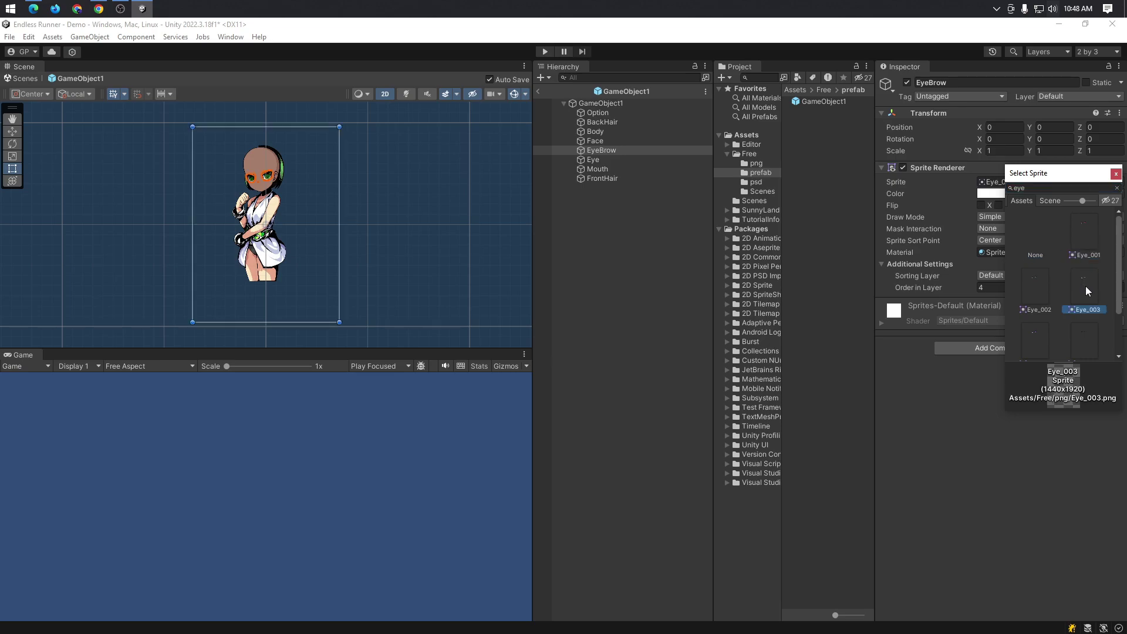
{"action": "left_click", "coordinate": [1034, 335]}
{"action": "left_click", "coordinate": [1075, 326]}
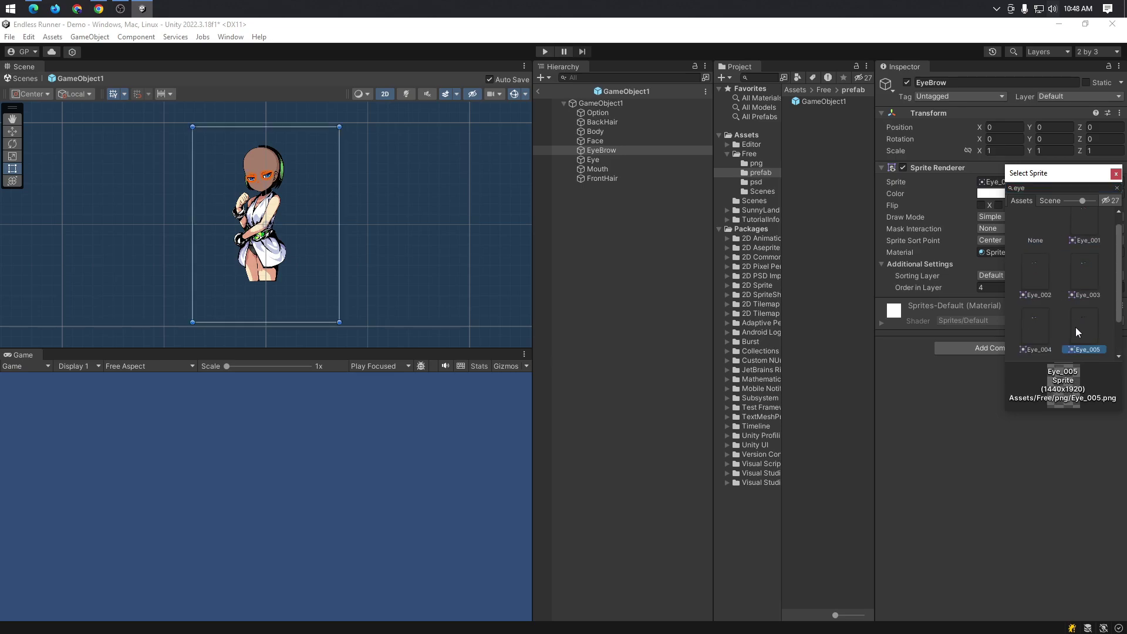
{"action": "scroll", "coordinate": [1076, 326], "scroll_direction": "down", "scroll_amount": 1}
{"action": "left_click", "coordinate": [1036, 330]}
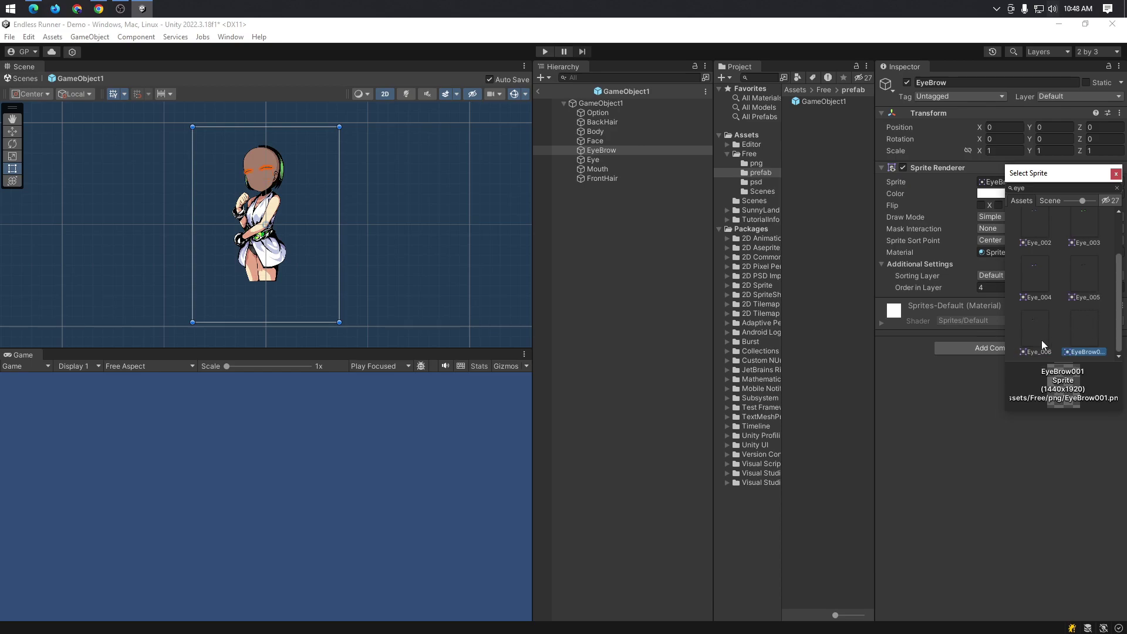
- Search 'ey', preview Eye_001 through Eye_005 on the Eye part, and keep Eye_003
{"action": "left_click", "coordinate": [629, 160]}
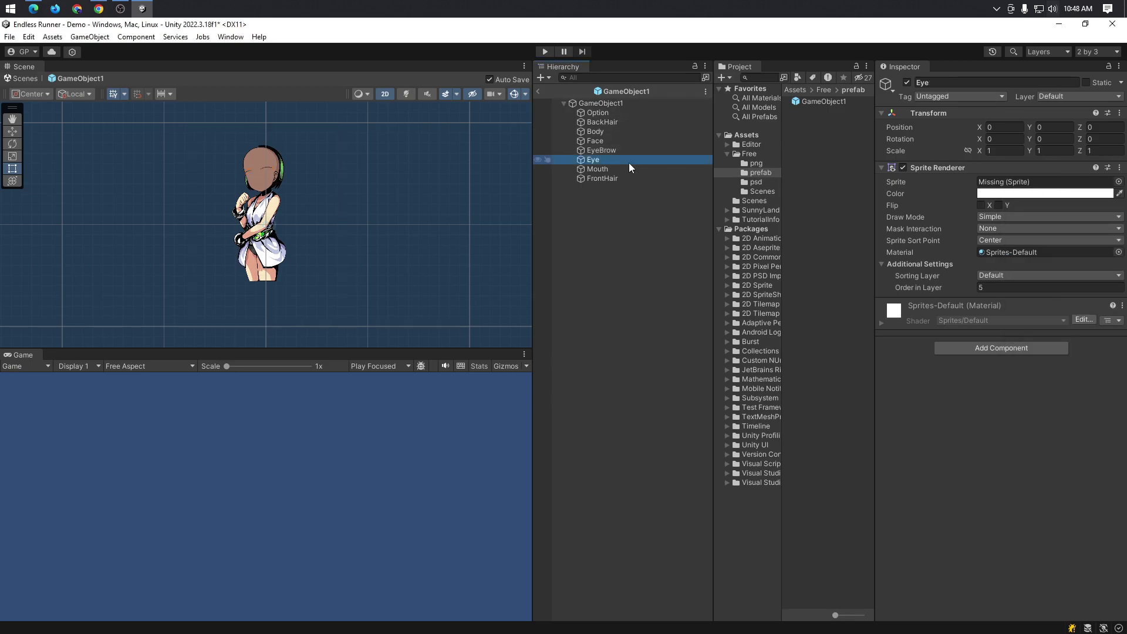
{"action": "left_click", "coordinate": [1119, 181]}
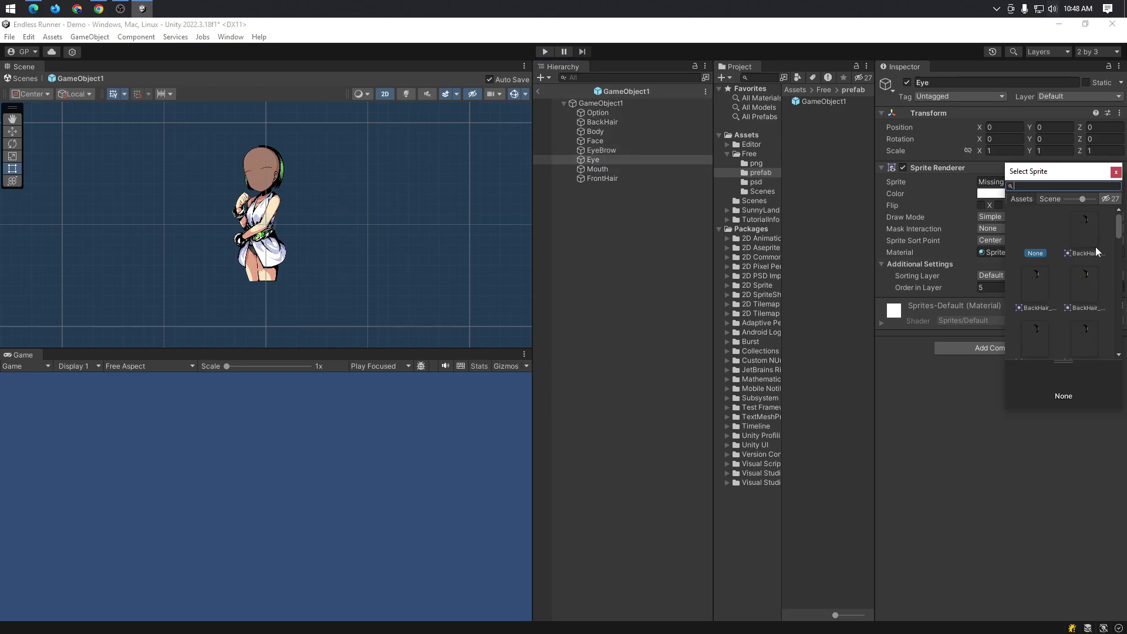
{"action": "left_click", "coordinate": [1085, 235]}
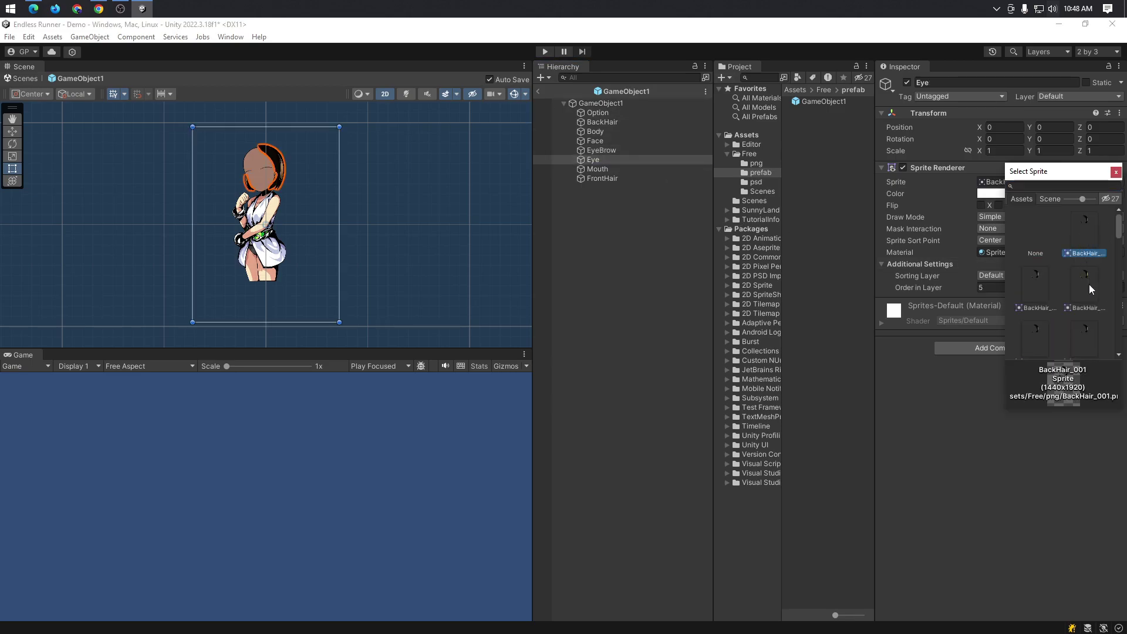
{"action": "left_click", "coordinate": [1076, 186]}
{"action": "type", "text": "eye"}
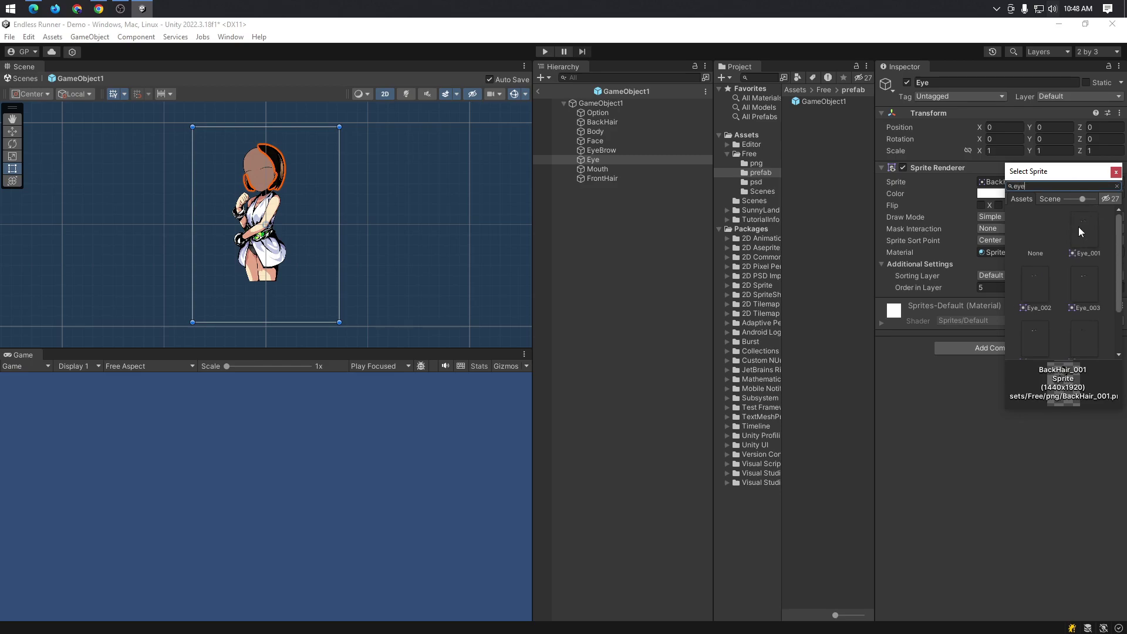
{"action": "left_click", "coordinate": [1079, 226]}
{"action": "left_click", "coordinate": [1081, 281]}
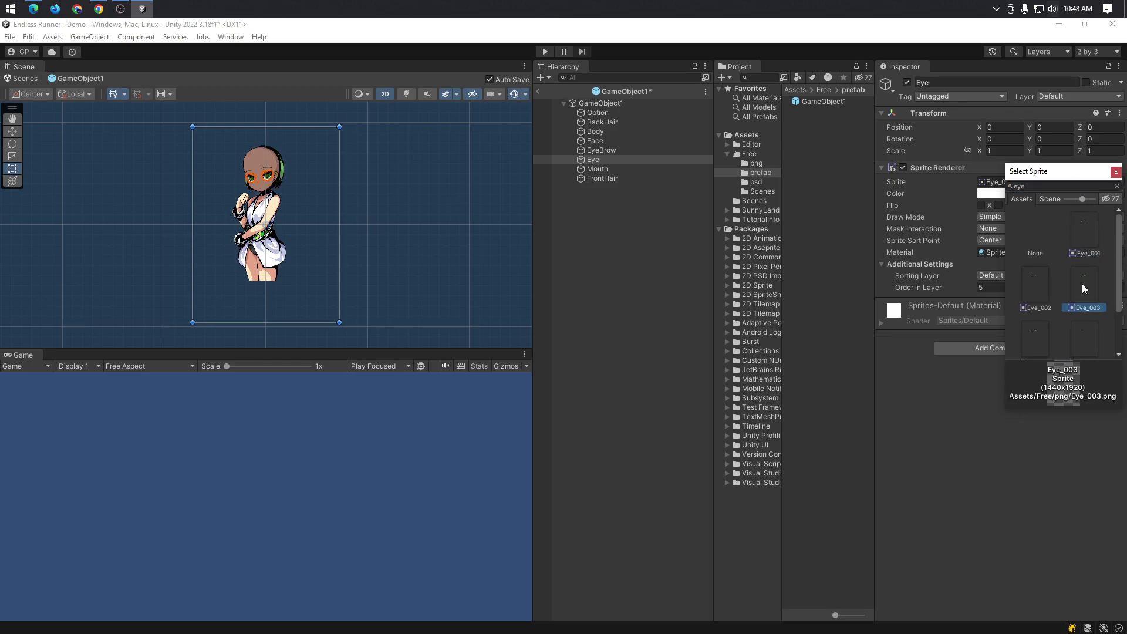
{"action": "left_click", "coordinate": [1048, 296]}
{"action": "left_click", "coordinate": [1035, 337]}
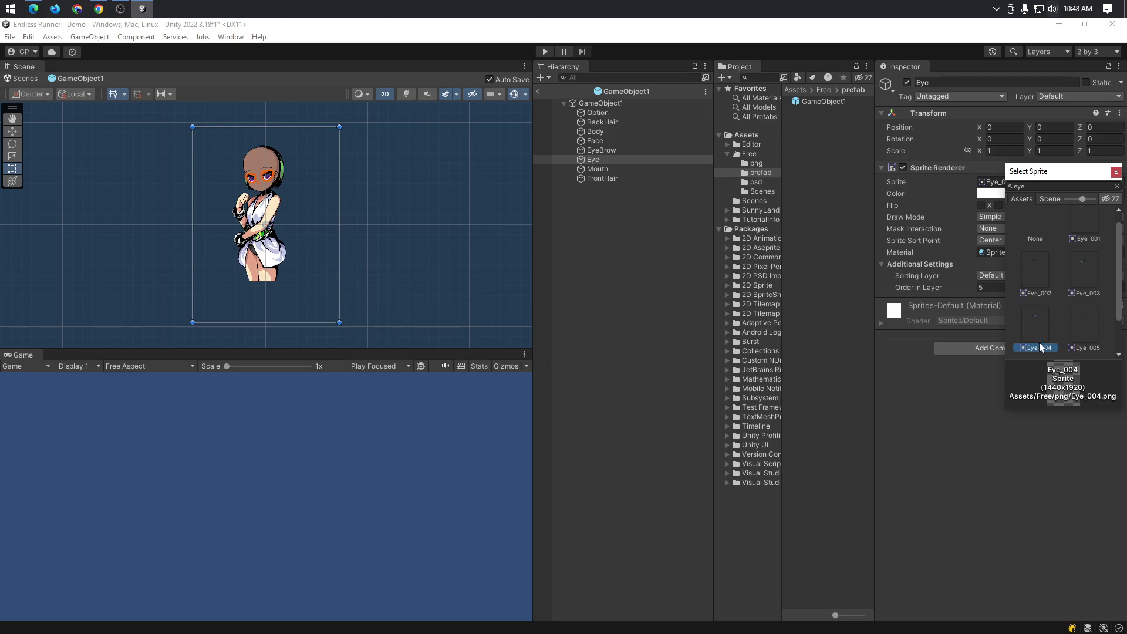
{"action": "left_click", "coordinate": [1089, 325]}
{"action": "left_click", "coordinate": [1081, 264]}
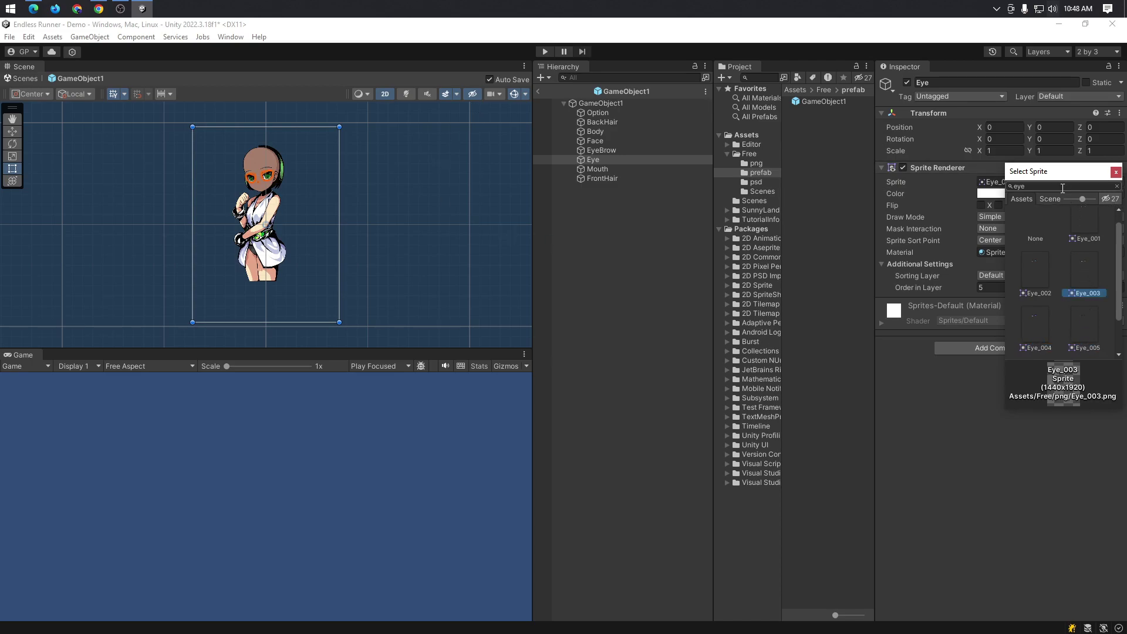
- Select the Mouth part, try a grey tint, and bring up its sprite choices
{"action": "left_click", "coordinate": [615, 170]}
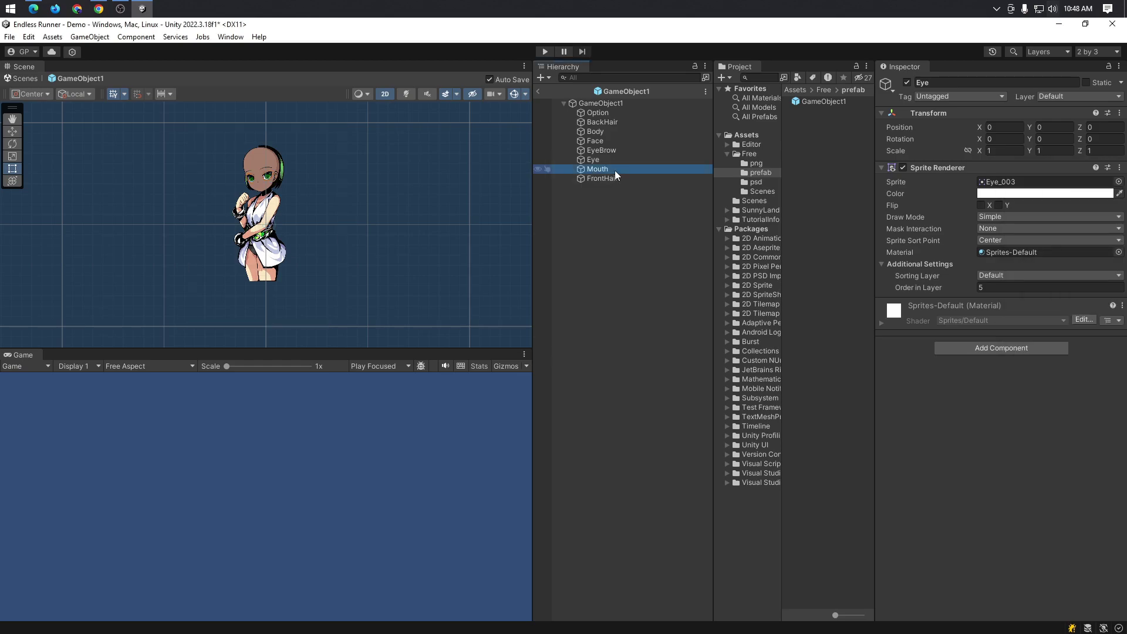
{"action": "left_click", "coordinate": [1120, 194]}
{"action": "left_click", "coordinate": [1041, 191]}
{"action": "left_click", "coordinate": [1040, 191]}
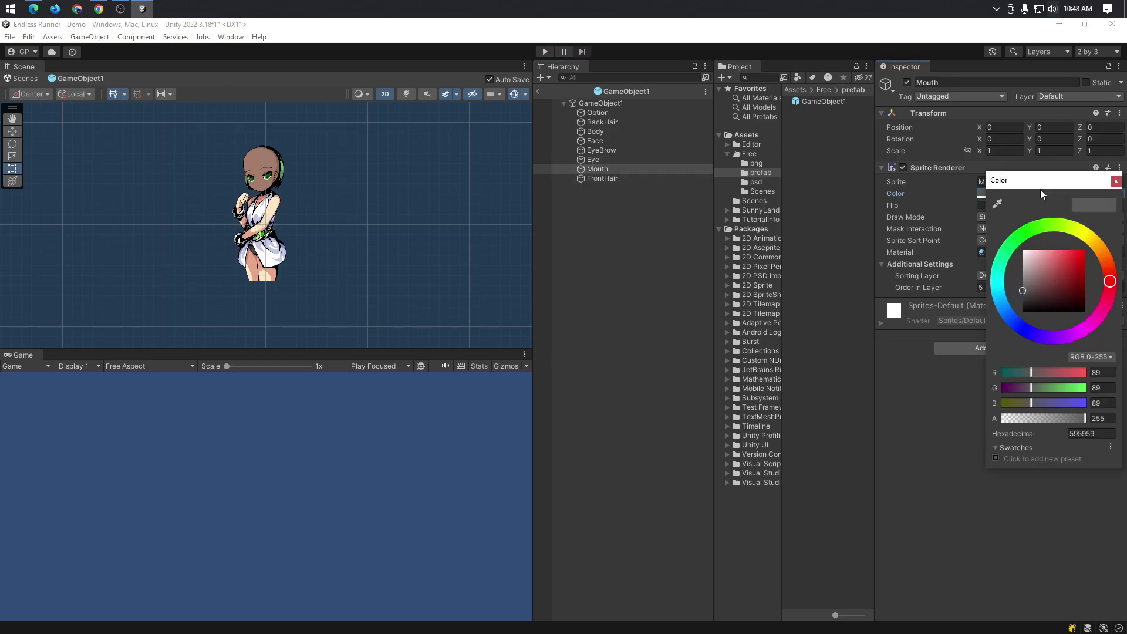
{"action": "left_click", "coordinate": [1116, 181]}
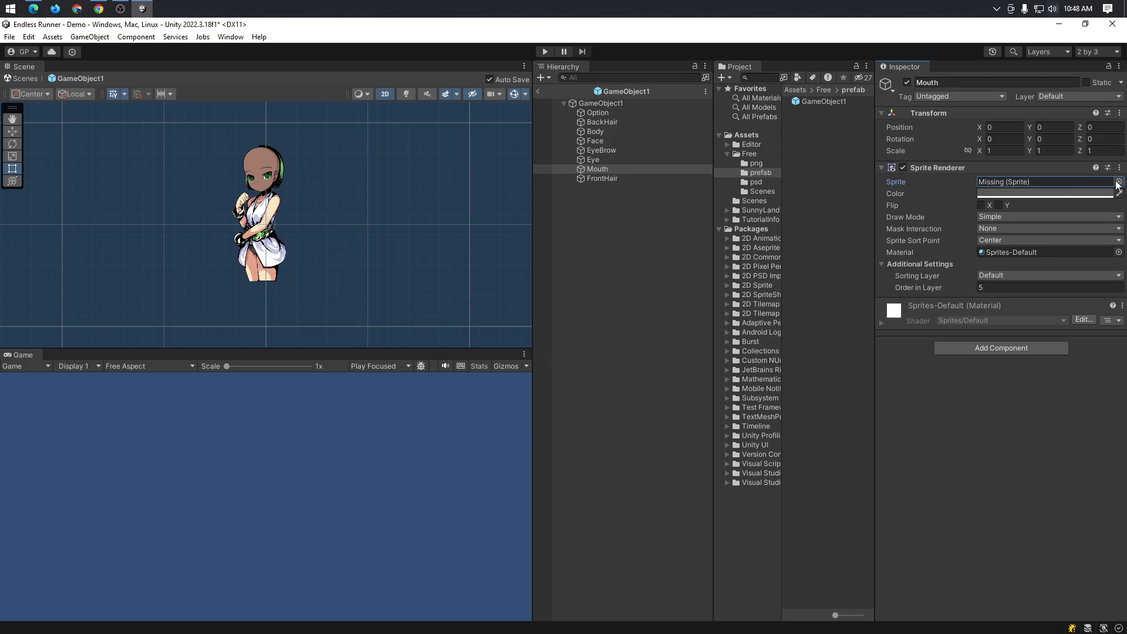
{"action": "left_click", "coordinate": [1117, 182]}
- Search 'Mouth' and preview Mouth_001 through Mouth_004, panning to see the face
{"action": "type", "text": "M"}
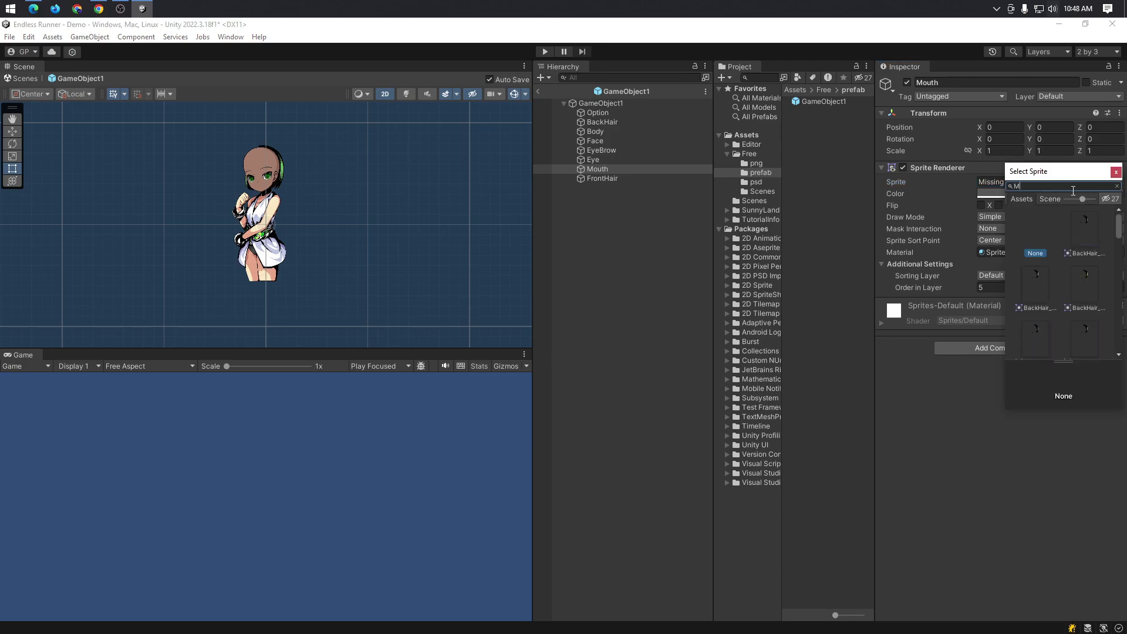
{"action": "type", "text": "outh"}
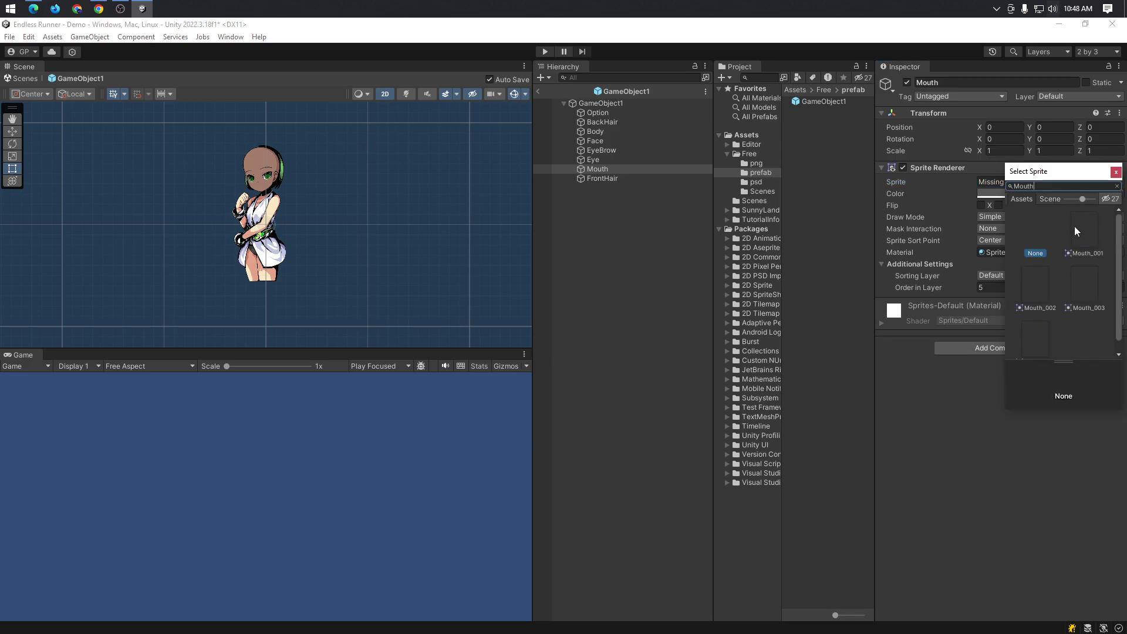
{"action": "left_click", "coordinate": [1080, 227]}
{"action": "left_click", "coordinate": [1039, 296]}
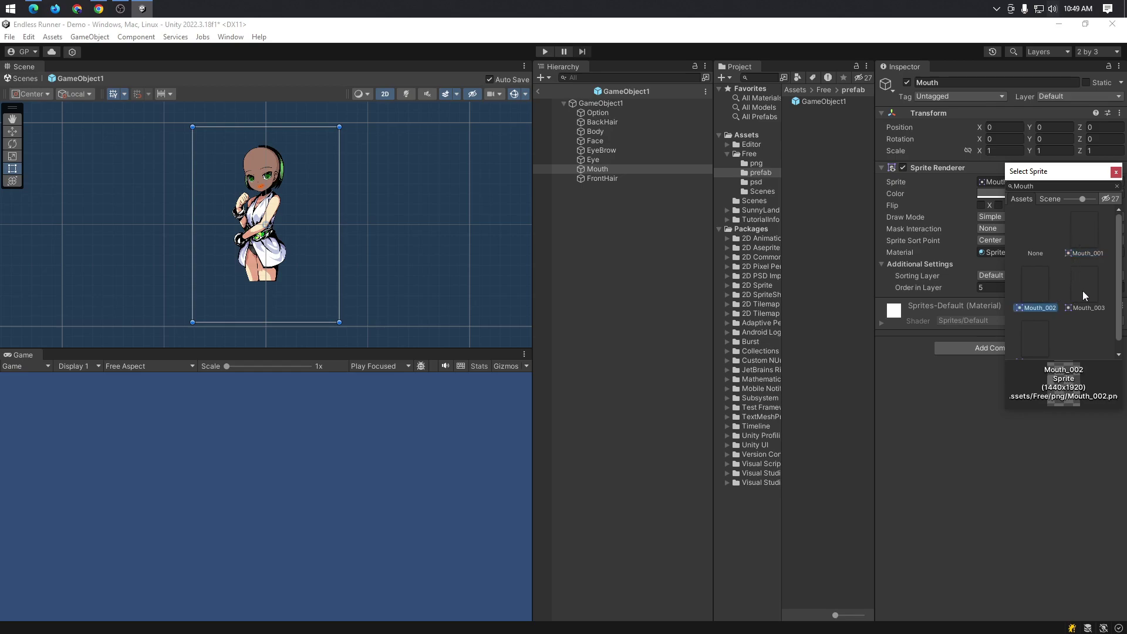
{"action": "left_click", "coordinate": [1096, 297]}
{"action": "left_click", "coordinate": [1038, 342]}
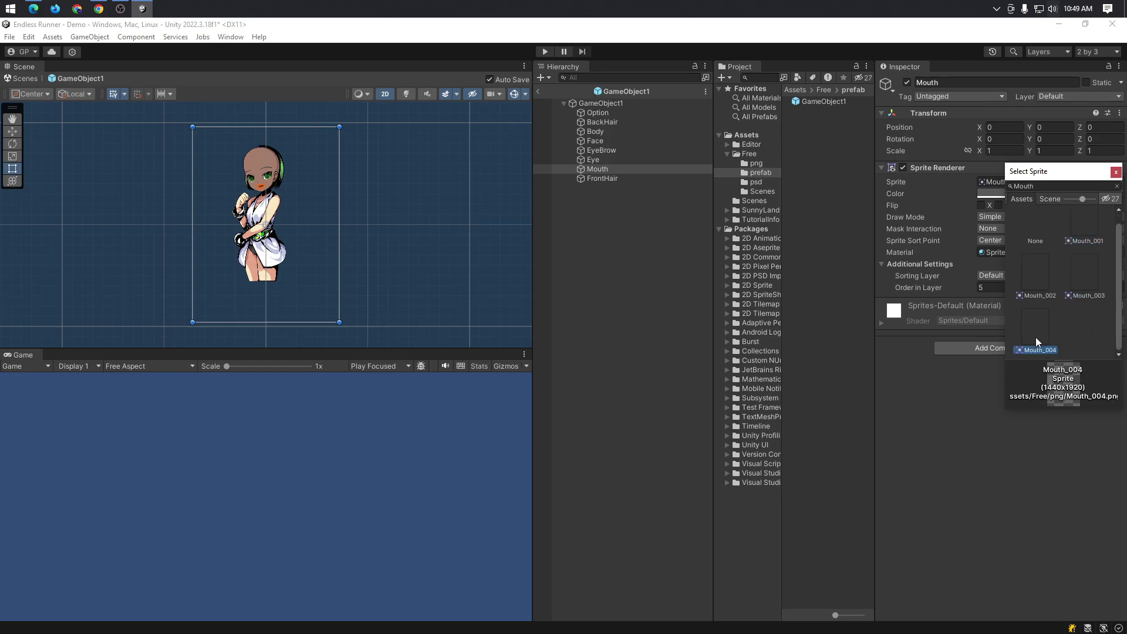
{"action": "scroll", "coordinate": [265, 178], "scroll_direction": "up", "scroll_amount": 5}
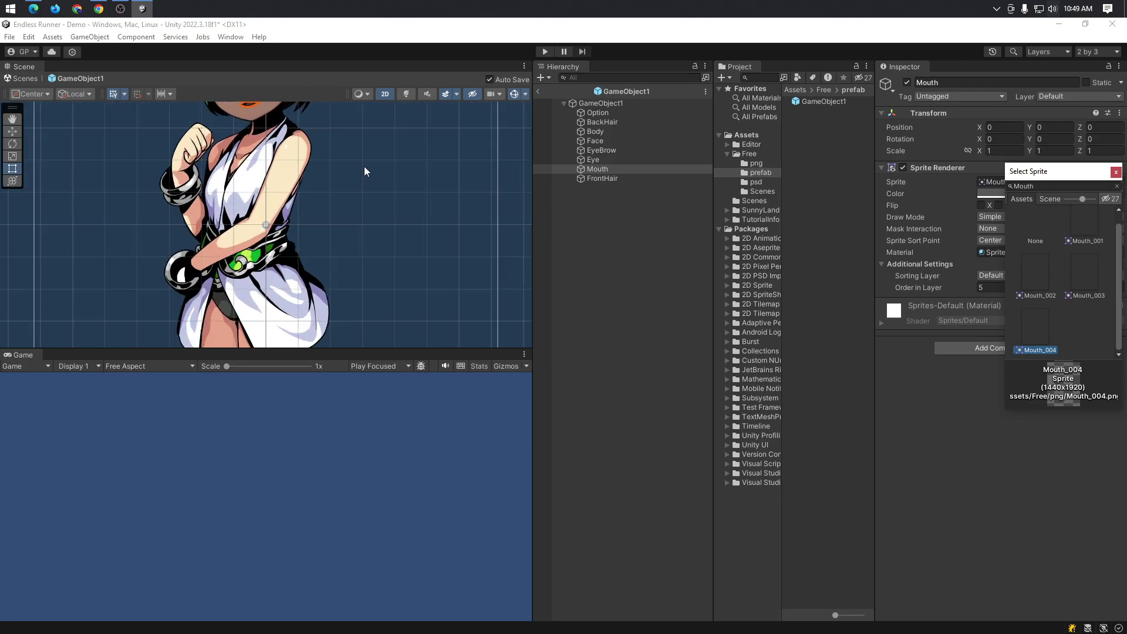
{"action": "middle_click_drag", "start_coordinate": [364, 166], "coordinate": [360, 292]}
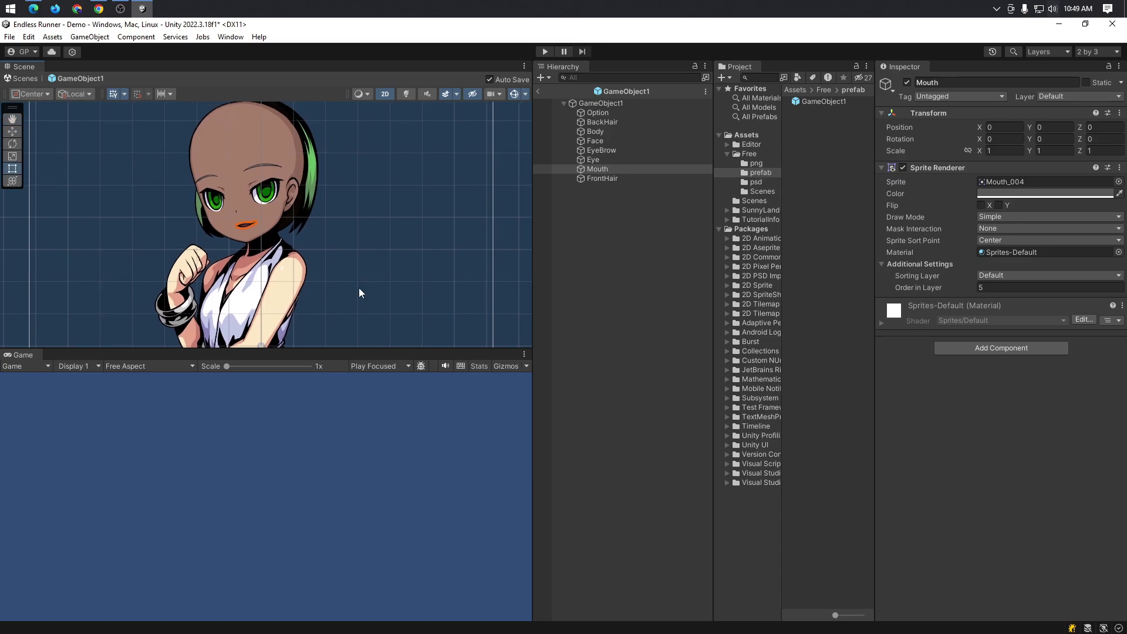
- Search 'mouth' again, compare Mouth_001 and Mouth_003, and settle on smiling Mouth_001
{"action": "left_click", "coordinate": [1119, 182]}
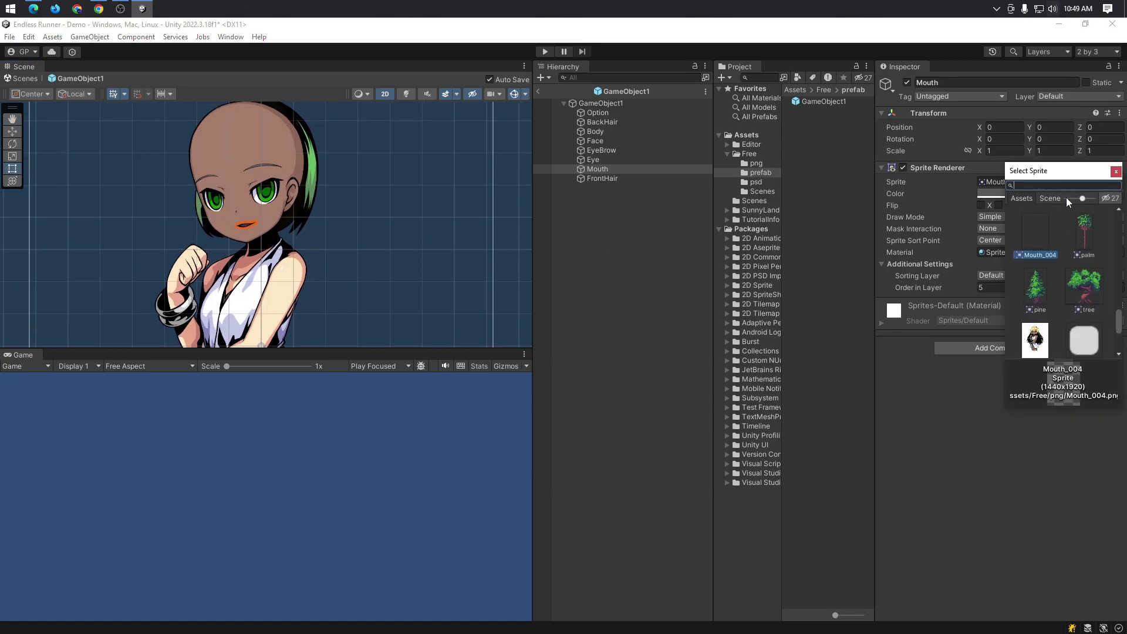
{"action": "type", "text": "mouth"}
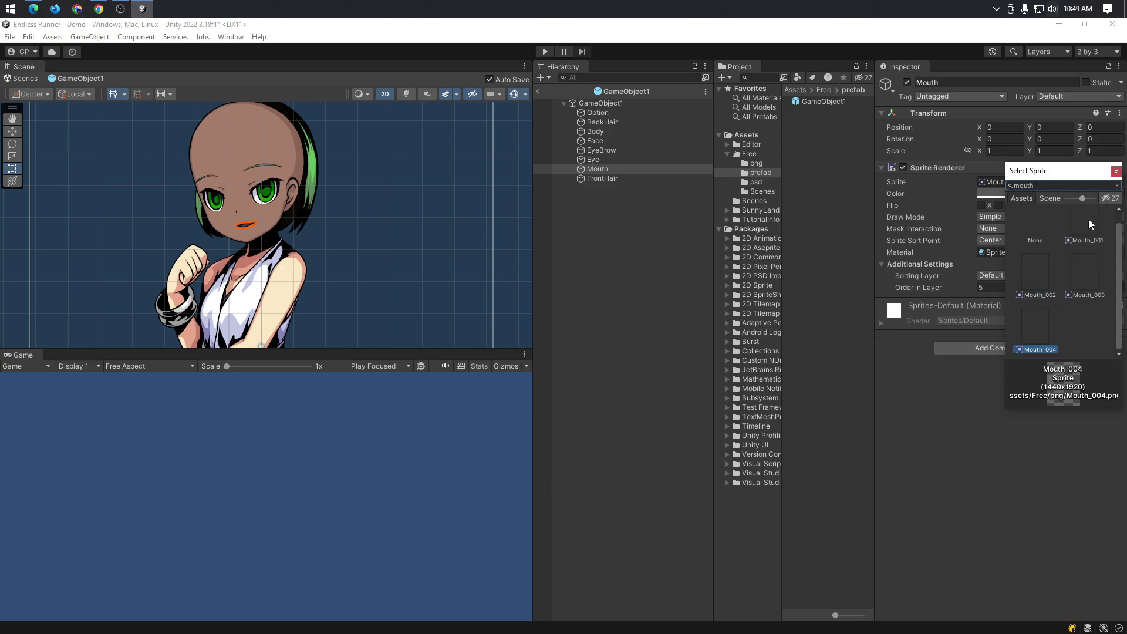
{"action": "left_click", "coordinate": [1089, 220]}
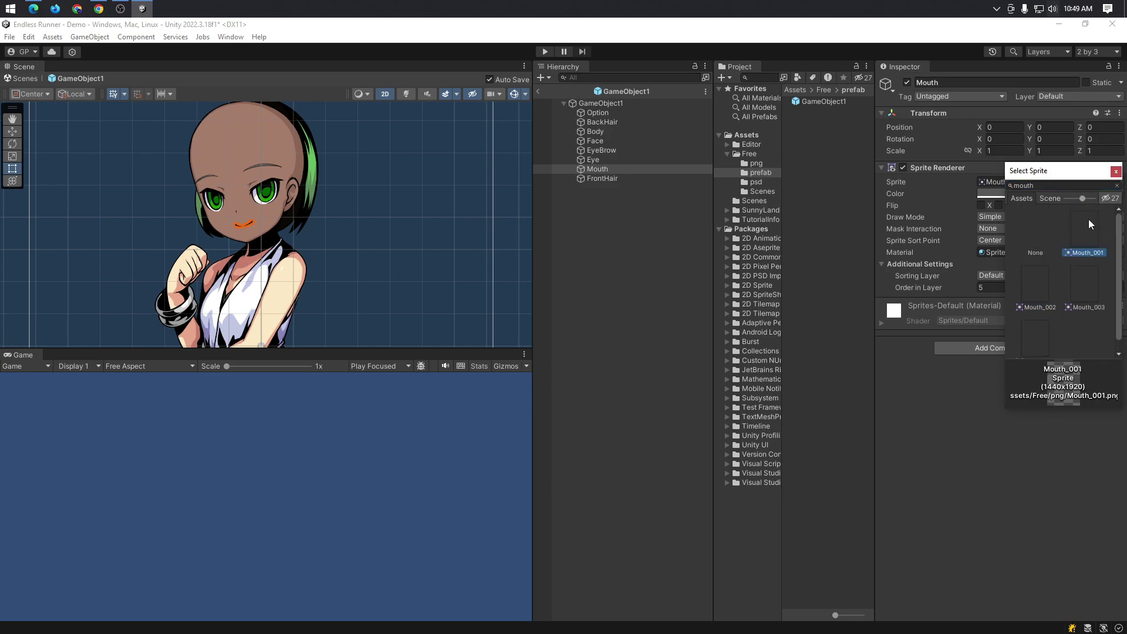
{"action": "left_click", "coordinate": [1087, 287]}
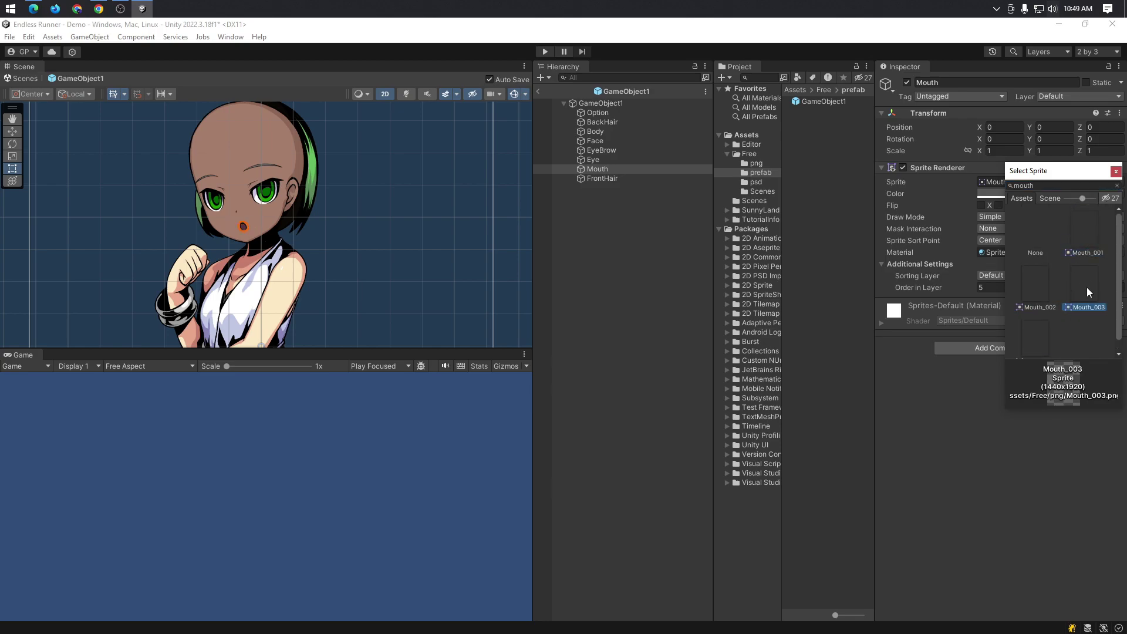
{"action": "left_click", "coordinate": [1084, 235]}
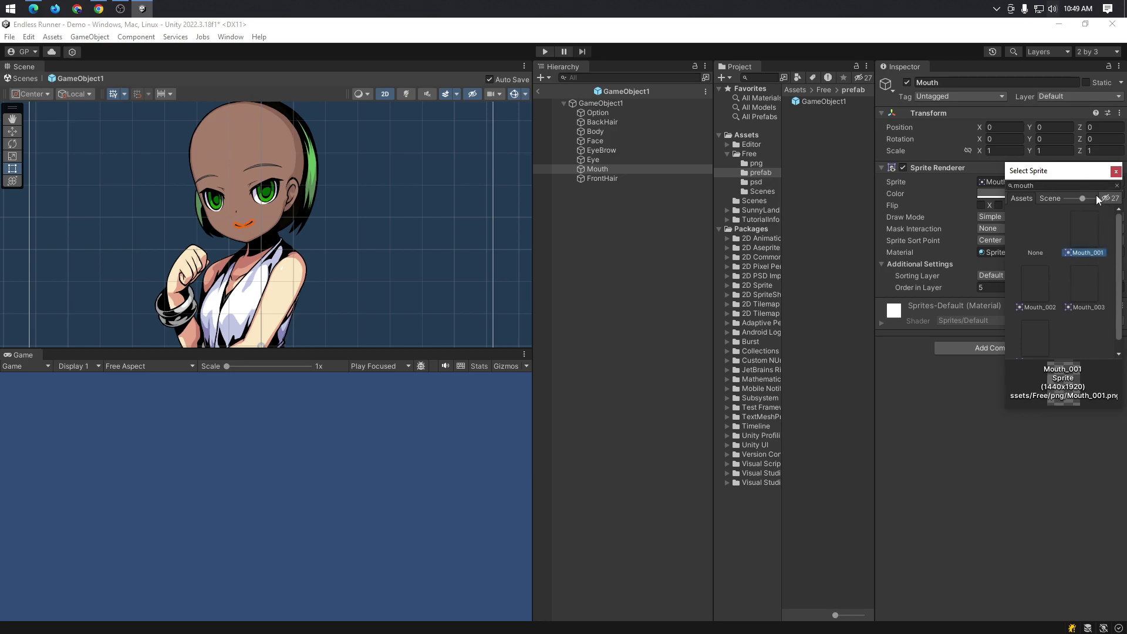
{"action": "left_click_drag", "start_coordinate": [1084, 197], "coordinate": [1076, 199]}
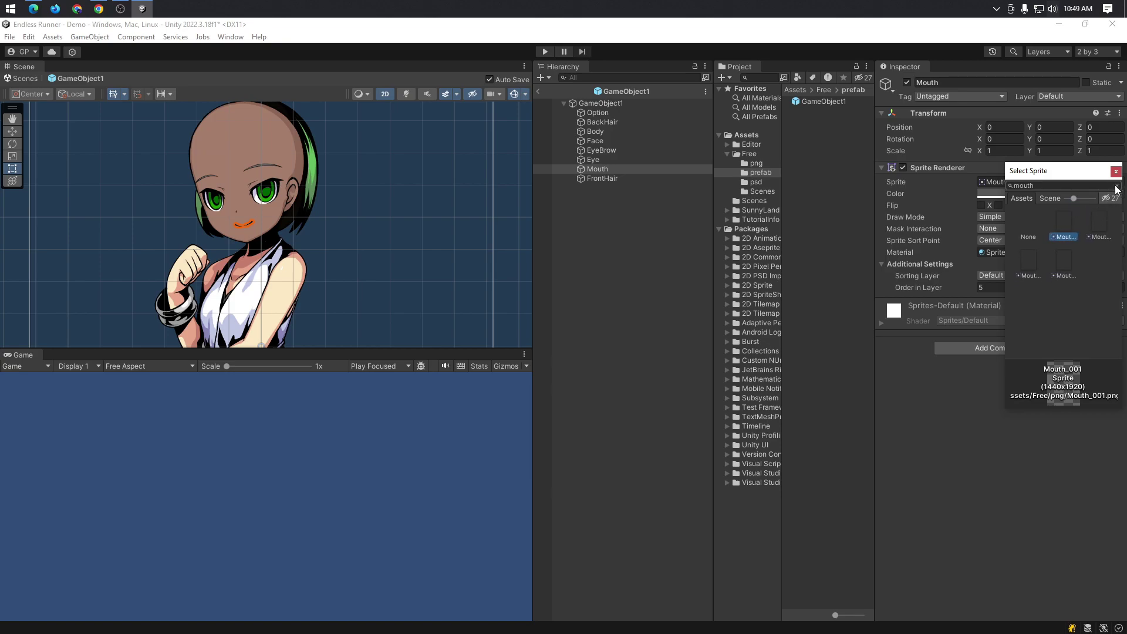
{"action": "left_click", "coordinate": [604, 180]}
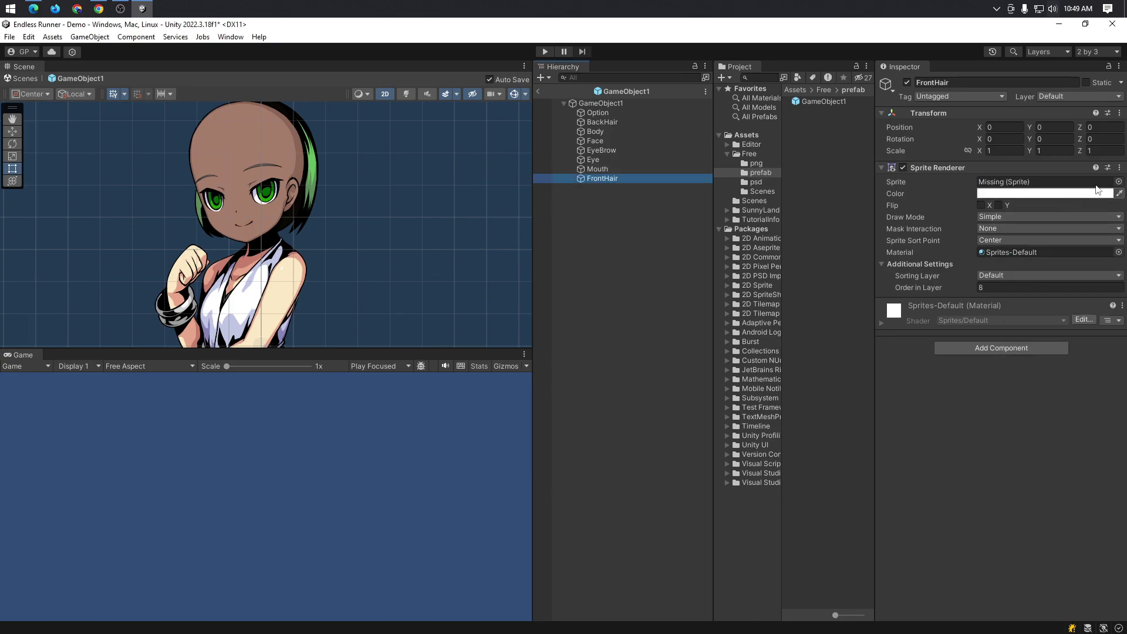
- Search 'front', compare FrontHair_001, _003 and _005, and keep green FrontHair_005
{"action": "left_click", "coordinate": [1118, 182]}
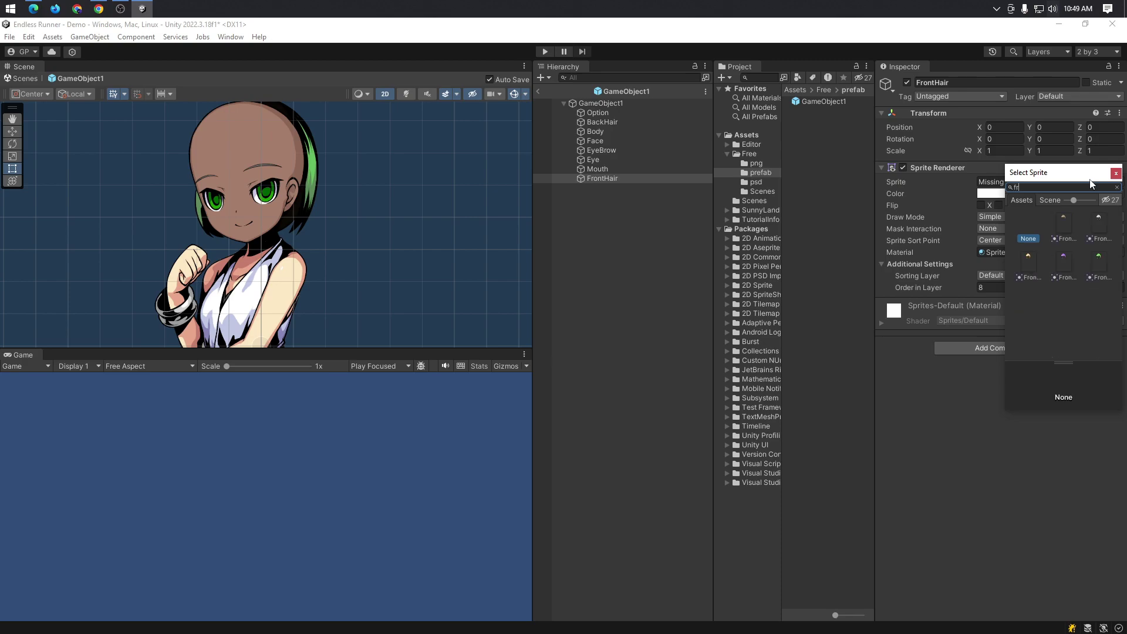
{"action": "type", "text": "front"}
{"action": "left_click", "coordinate": [1099, 275]}
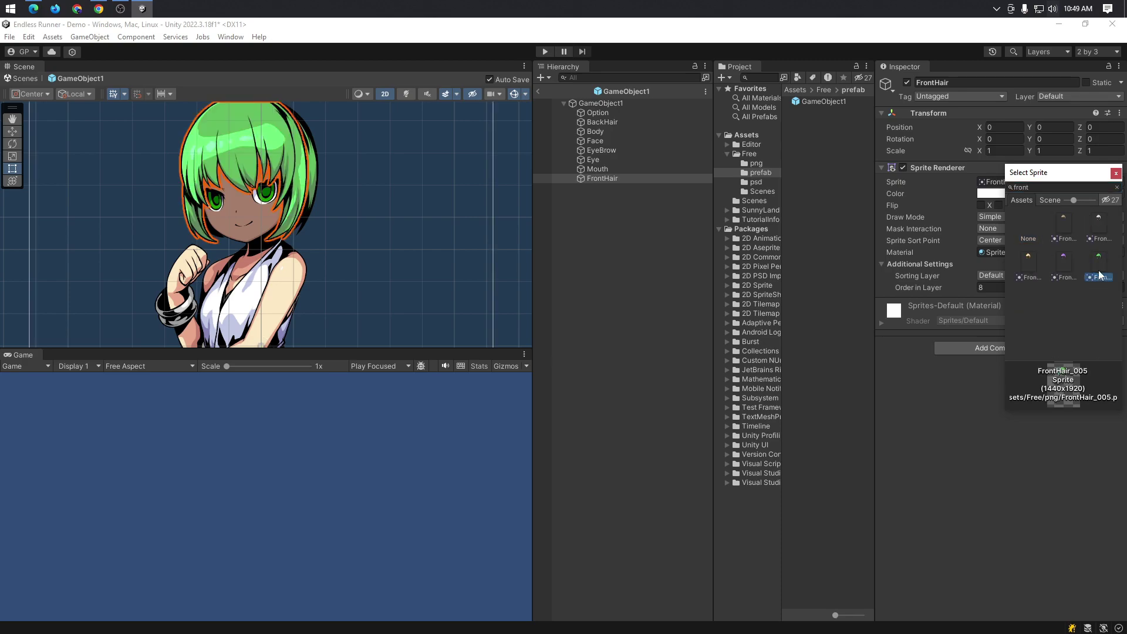
{"action": "left_click", "coordinate": [1057, 238]}
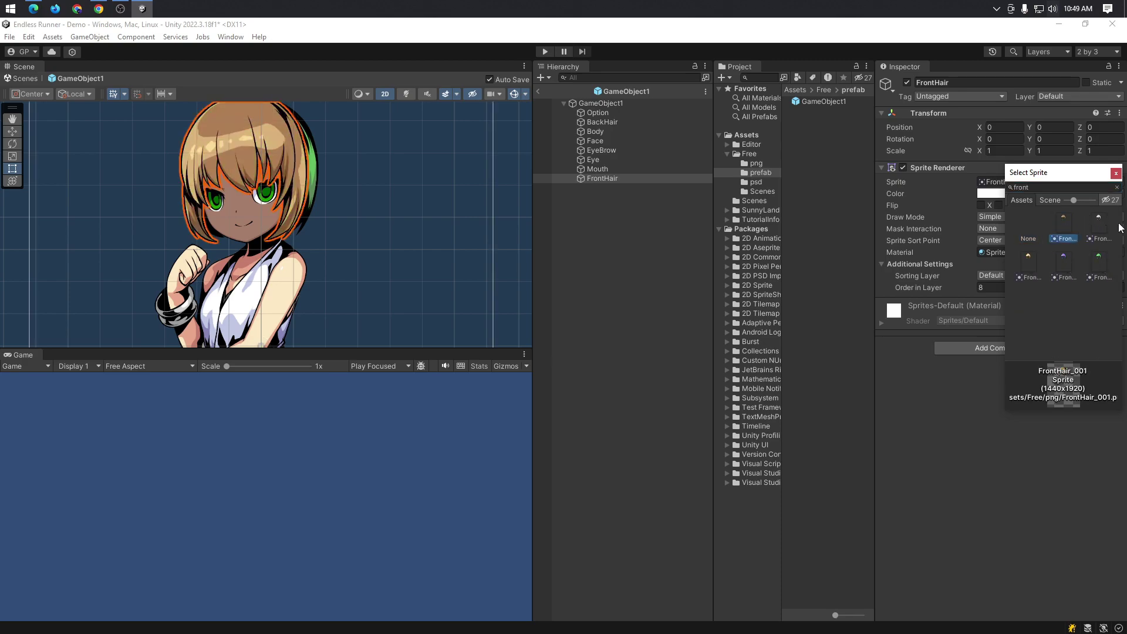
{"action": "left_click", "coordinate": [1064, 262]}
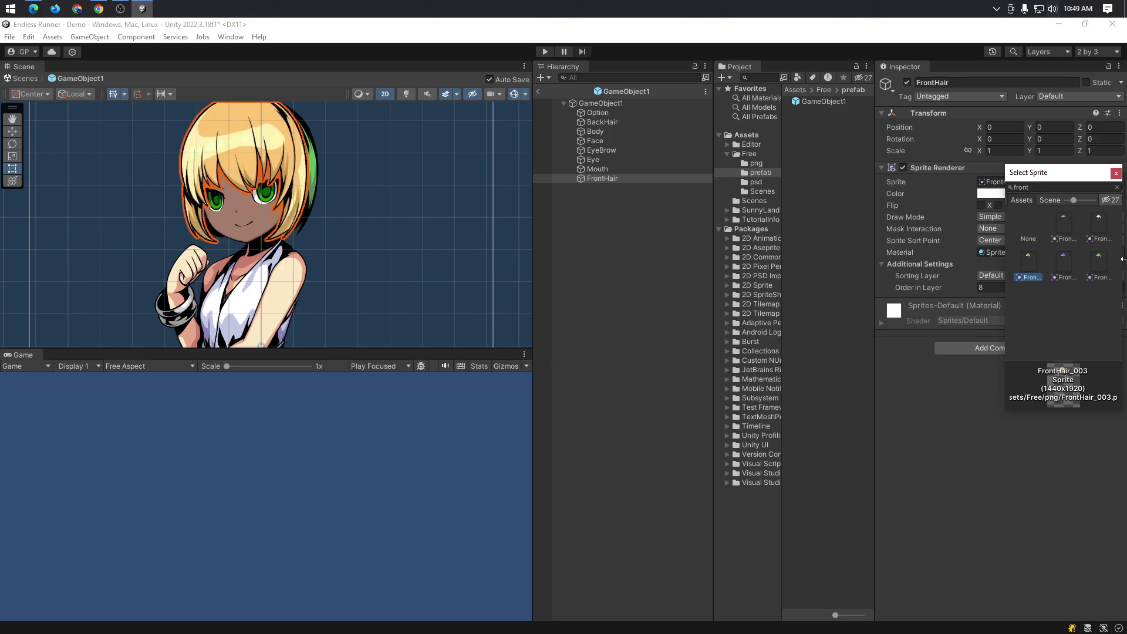
{"action": "left_click", "coordinate": [1098, 258]}
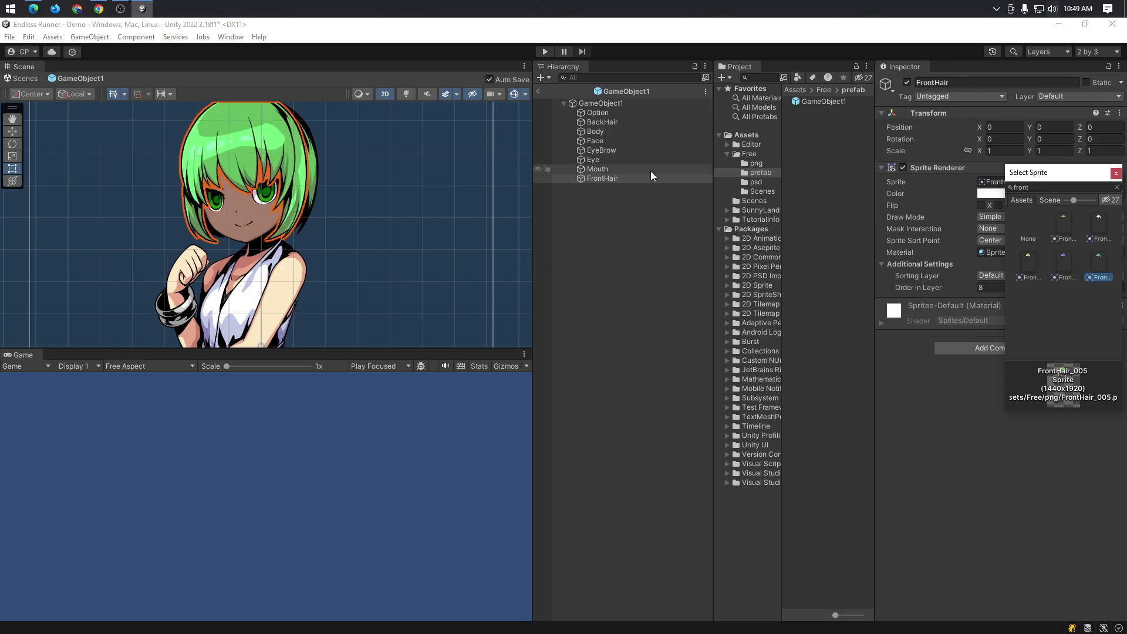
- Check the sprites on Body, BackHair, Face, EyeBrow, Eye and FrontHair parts
{"action": "scroll", "coordinate": [368, 237], "scroll_direction": "down", "scroll_amount": 2}
{"action": "scroll", "coordinate": [386, 237], "scroll_direction": "down", "scroll_amount": 2}
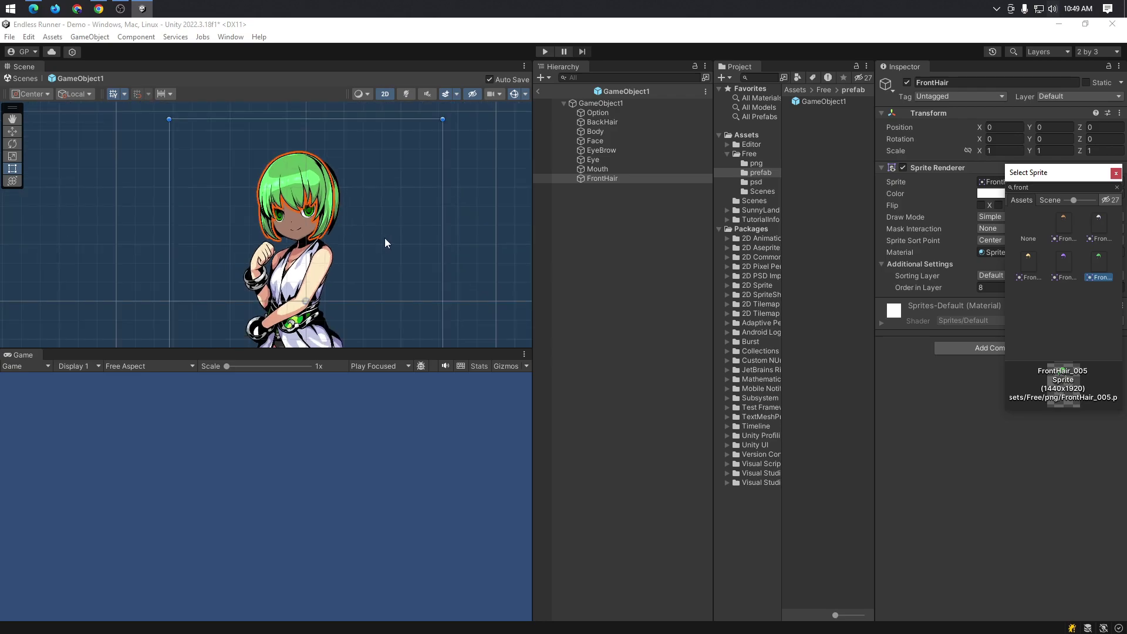
{"action": "scroll", "coordinate": [400, 255], "scroll_direction": "down", "scroll_amount": 2}
{"action": "scroll", "coordinate": [400, 256], "scroll_direction": "up", "scroll_amount": 2}
{"action": "scroll", "coordinate": [390, 236], "scroll_direction": "up", "scroll_amount": 2}
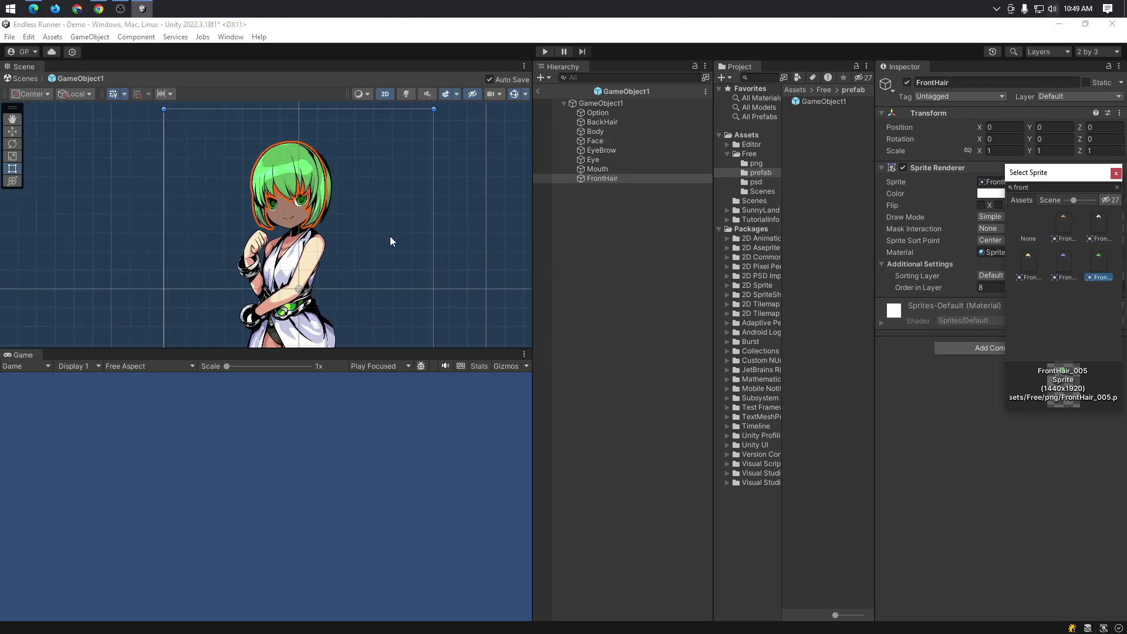
{"action": "left_click", "coordinate": [627, 130]}
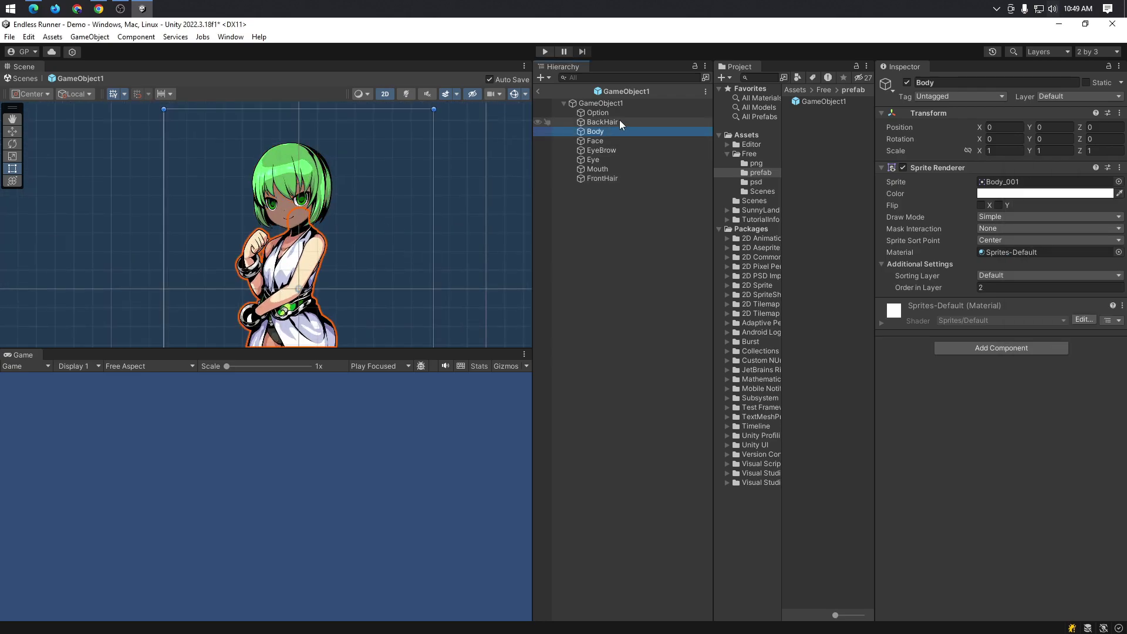
{"action": "left_click", "coordinate": [620, 121]}
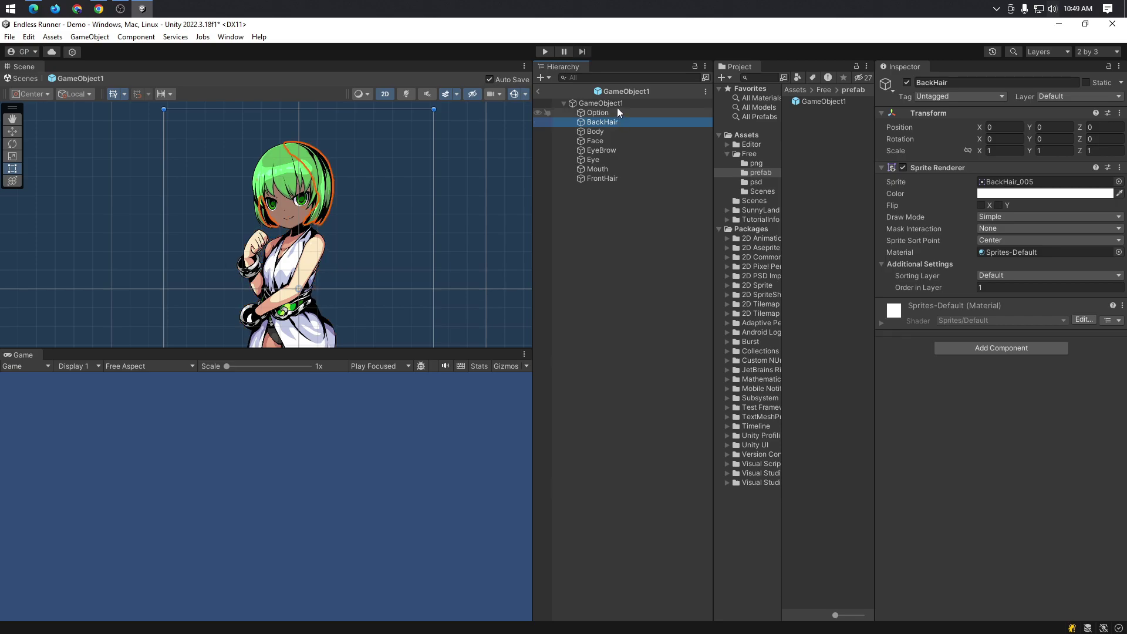
{"action": "left_click", "coordinate": [611, 133]}
{"action": "left_click", "coordinate": [612, 140]}
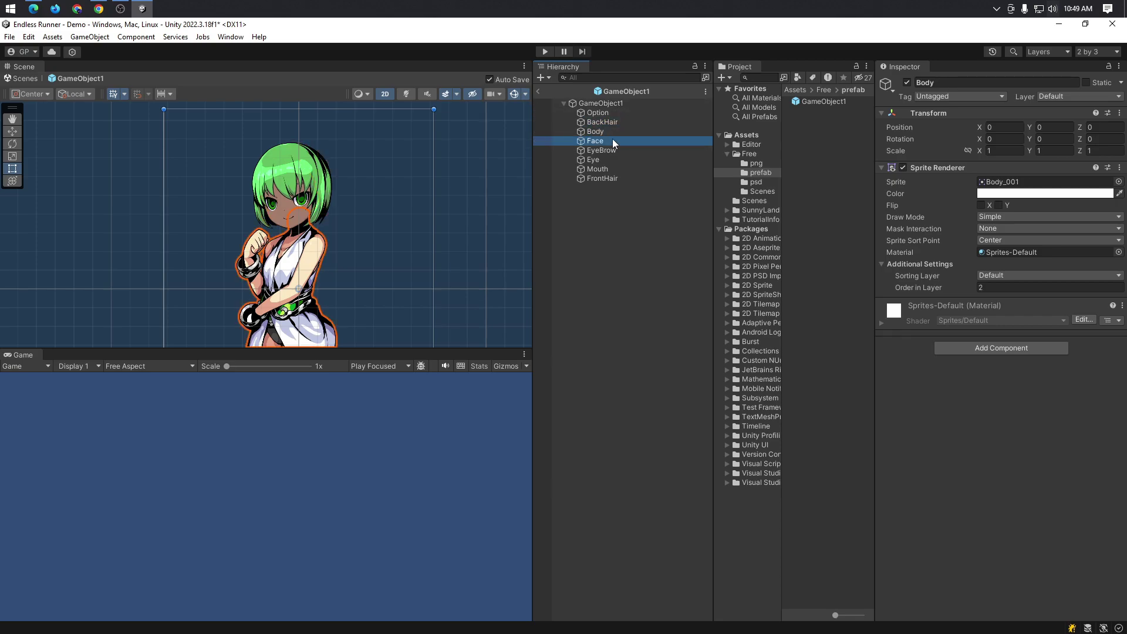
{"action": "left_click", "coordinate": [615, 150]}
{"action": "left_click", "coordinate": [615, 160]}
{"action": "left_click", "coordinate": [615, 178]}
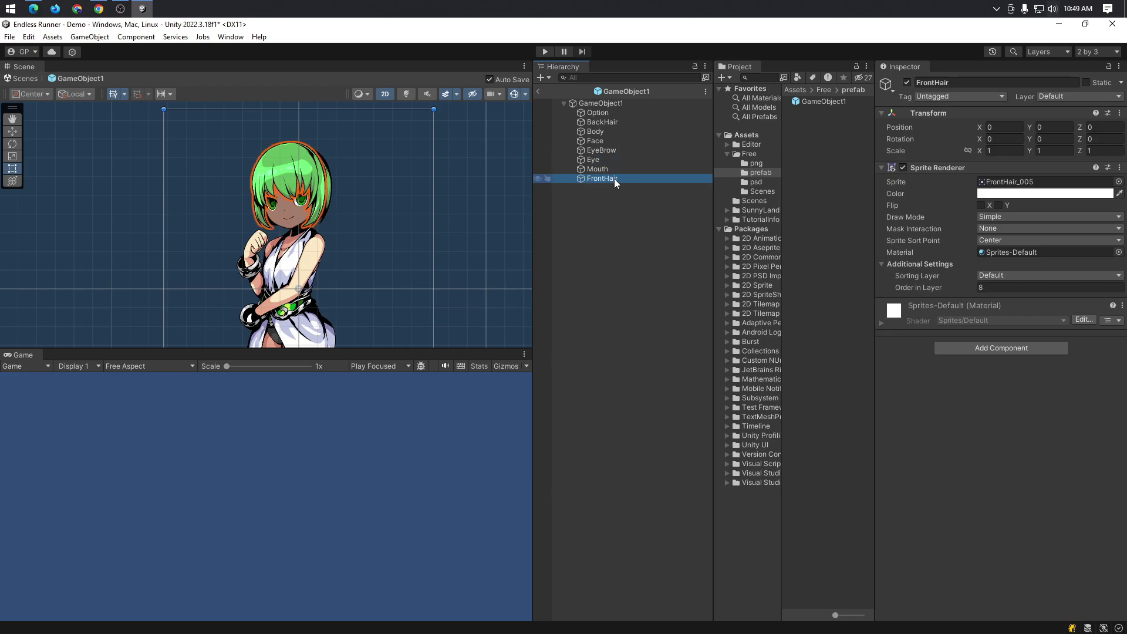
{"action": "left_click", "coordinate": [610, 114]}
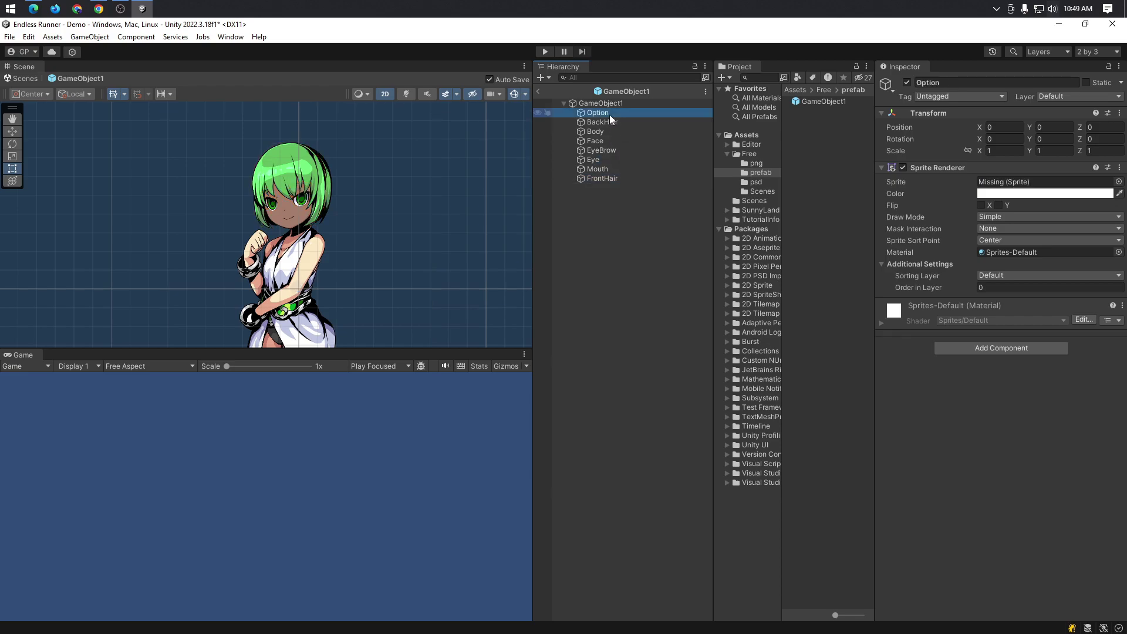
- Search 'option', compare BodyOption_001 to _004, and keep BodyOption_001 on the Option part
{"action": "left_click", "coordinate": [1119, 181]}
{"action": "scroll", "coordinate": [495, 246], "scroll_direction": "down", "scroll_amount": 1}
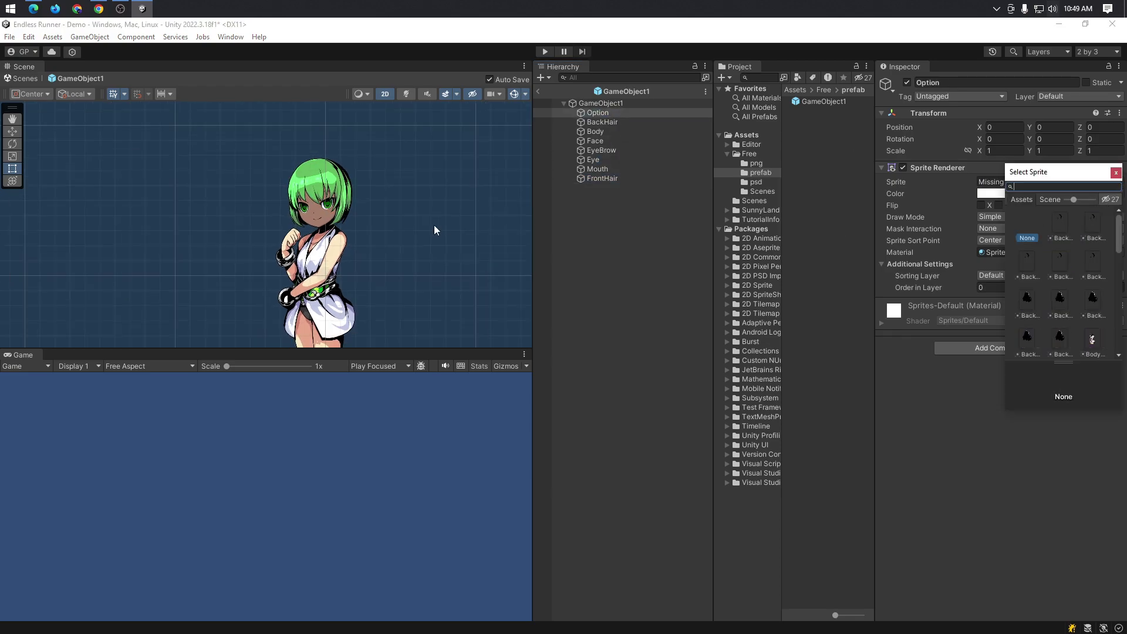
{"action": "scroll", "coordinate": [434, 224], "scroll_direction": "down", "scroll_amount": 1}
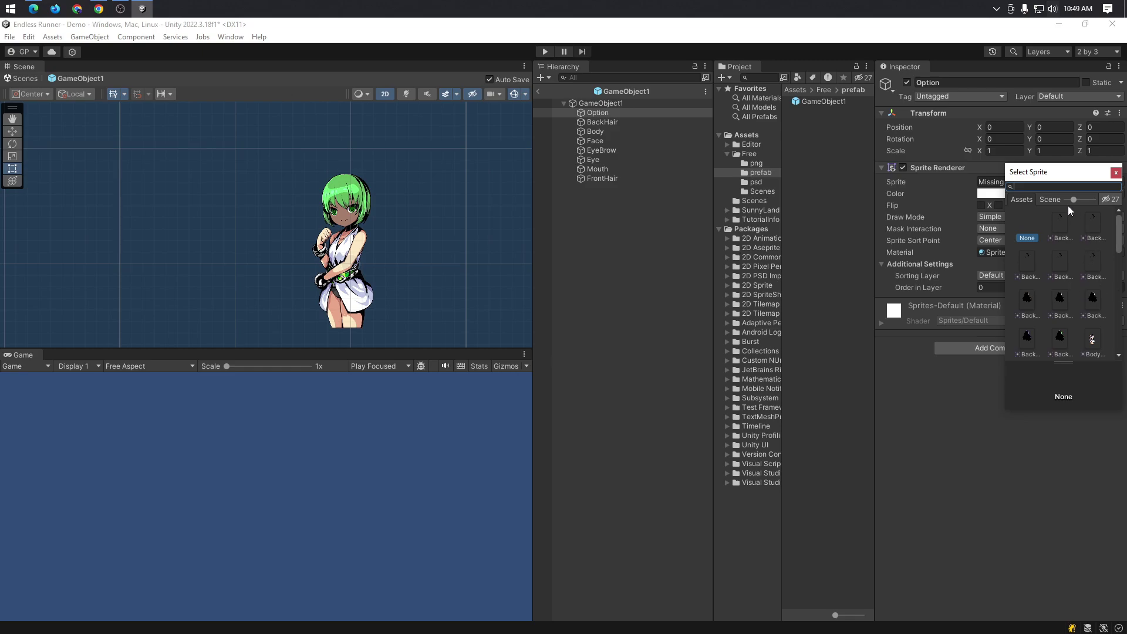
{"action": "type", "text": "opt"}
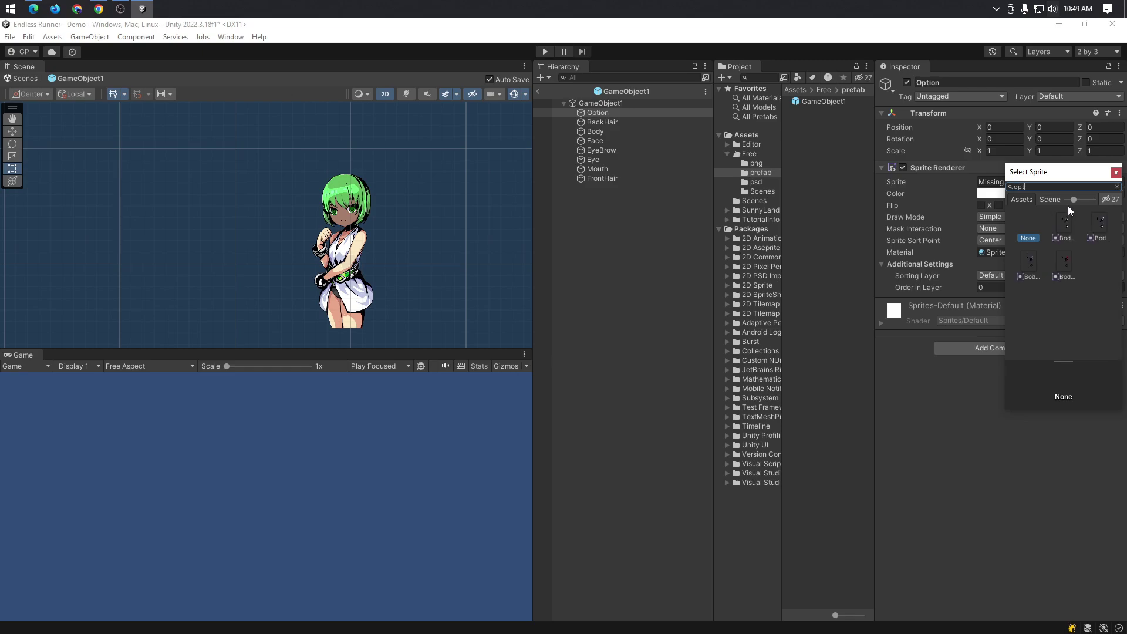
{"action": "type", "text": "ion"}
{"action": "left_click", "coordinate": [1062, 259]}
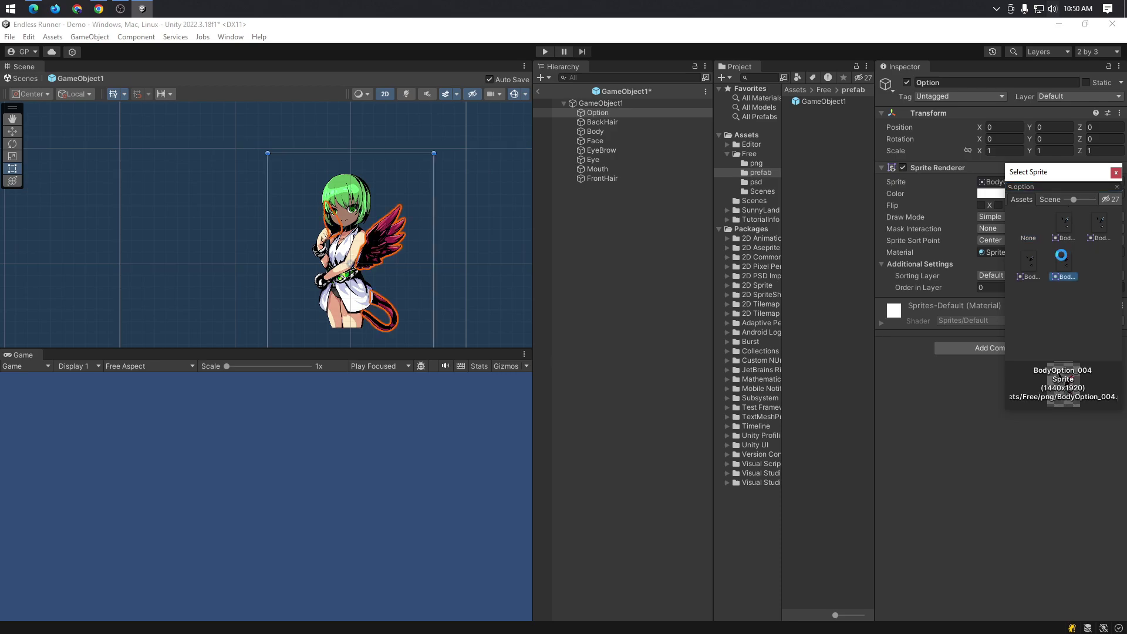
{"action": "left_click", "coordinate": [1029, 260]}
{"action": "left_click", "coordinate": [1099, 222]}
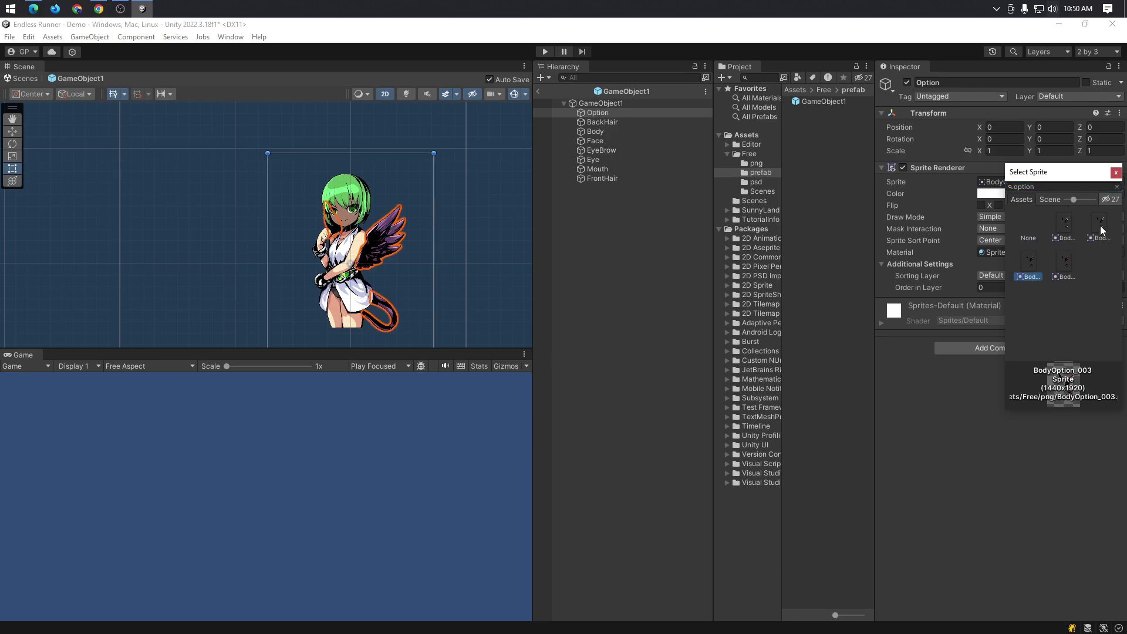
{"action": "left_click", "coordinate": [1061, 222]}
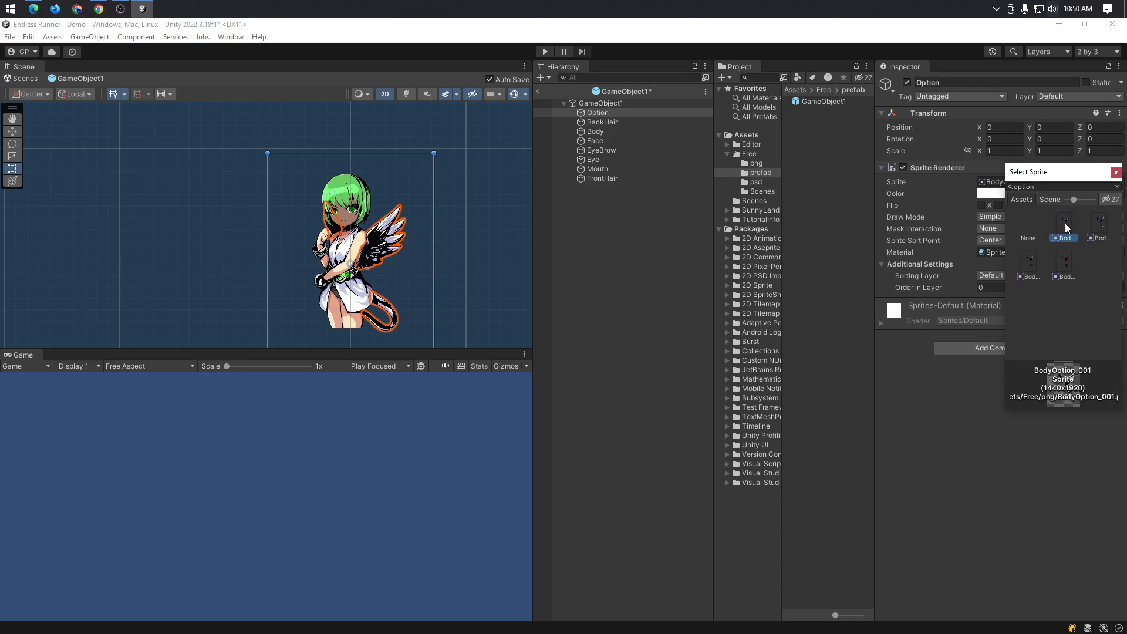
{"action": "left_click", "coordinate": [1063, 261]}
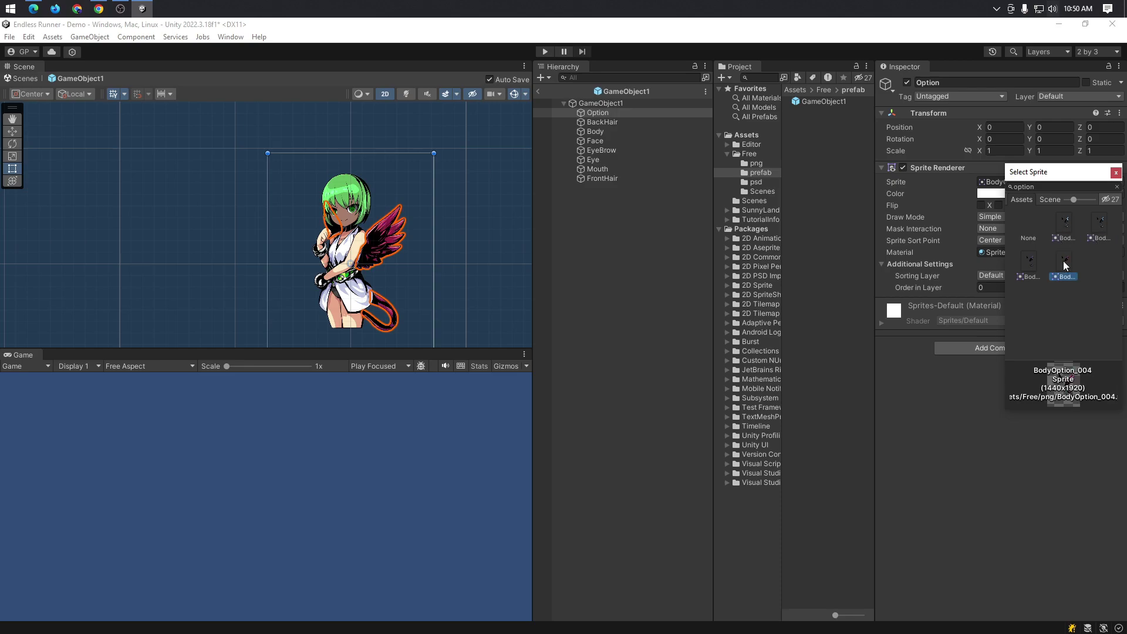
{"action": "left_click", "coordinate": [1029, 262]}
{"action": "left_click", "coordinate": [1065, 227]}
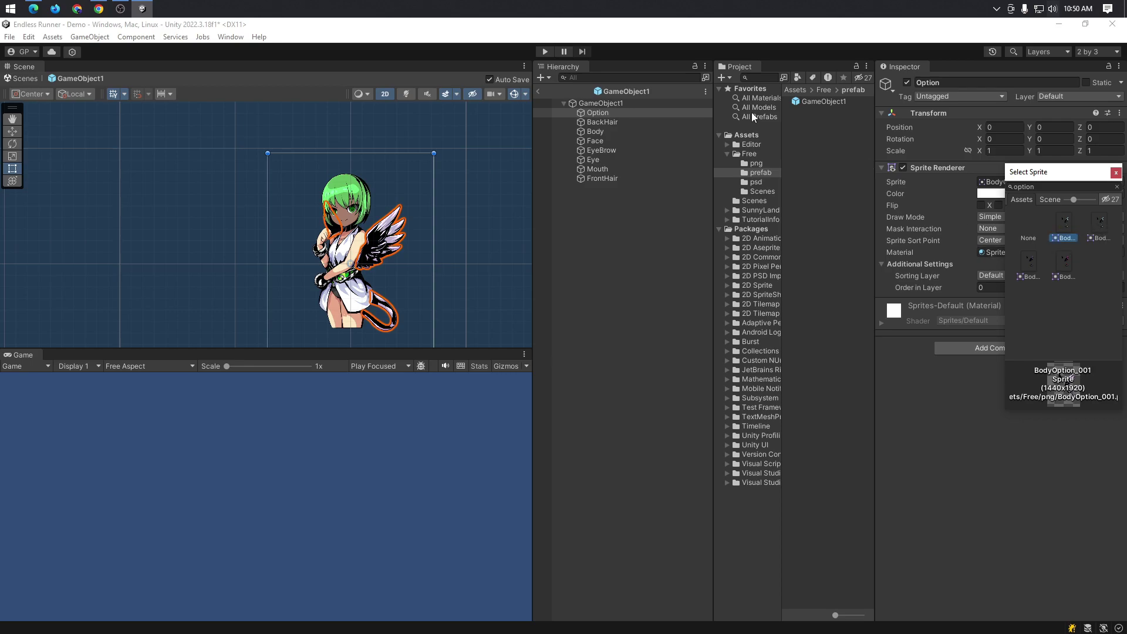
{"action": "left_click", "coordinate": [1116, 173]}
{"action": "left_click", "coordinate": [488, 242]}
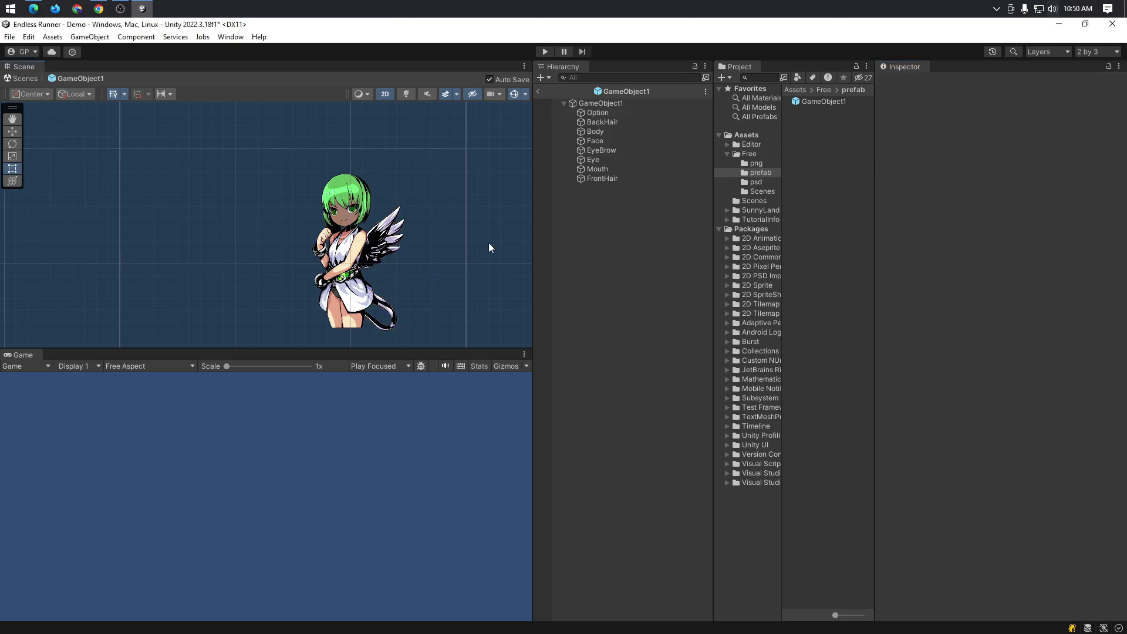
{"action": "scroll", "coordinate": [488, 242], "scroll_direction": "down", "scroll_amount": 2}
{"action": "scroll", "coordinate": [425, 249], "scroll_direction": "down", "scroll_amount": 3}
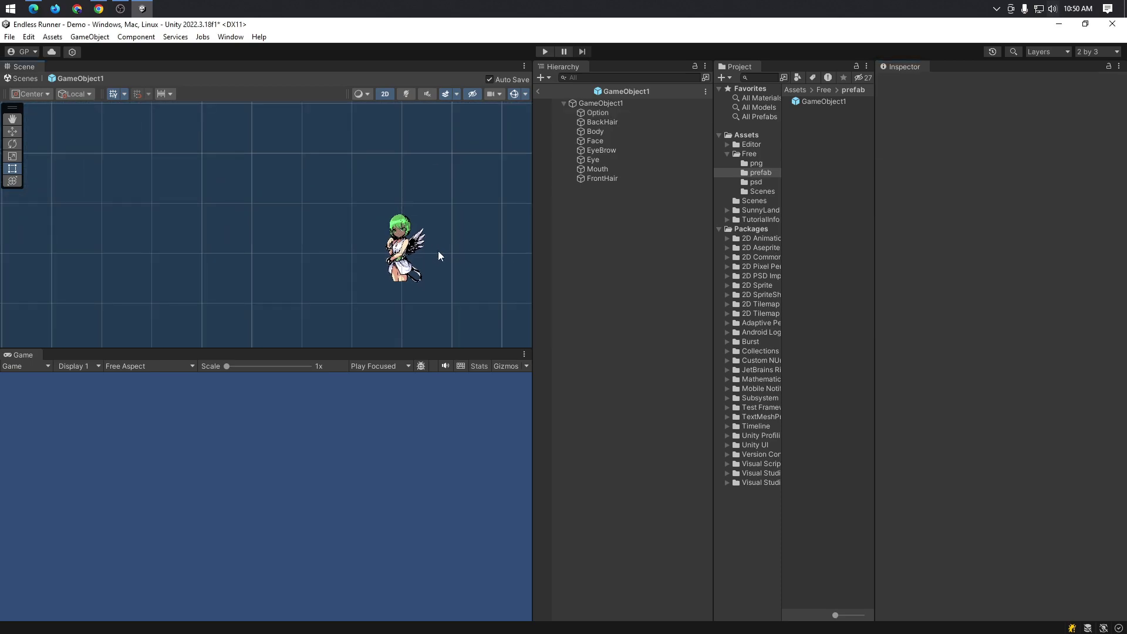
{"action": "scroll", "coordinate": [440, 251], "scroll_direction": "up", "scroll_amount": 1}
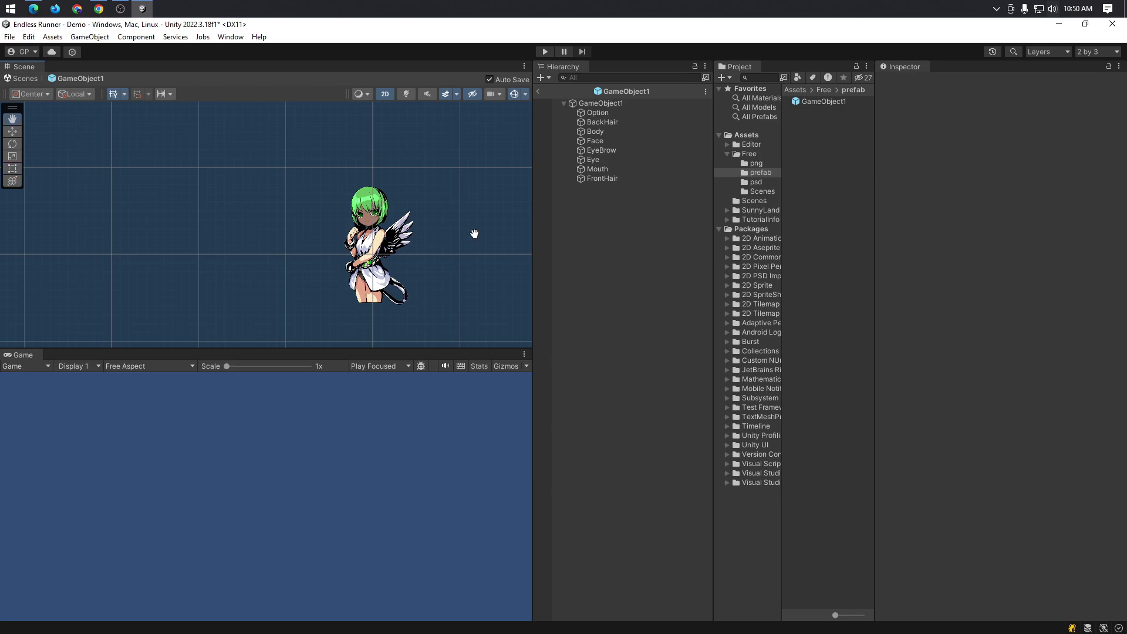
{"action": "middle_click_drag", "start_coordinate": [473, 233], "coordinate": [398, 241]}
{"action": "scroll", "coordinate": [398, 246], "scroll_direction": "up", "scroll_amount": 2}
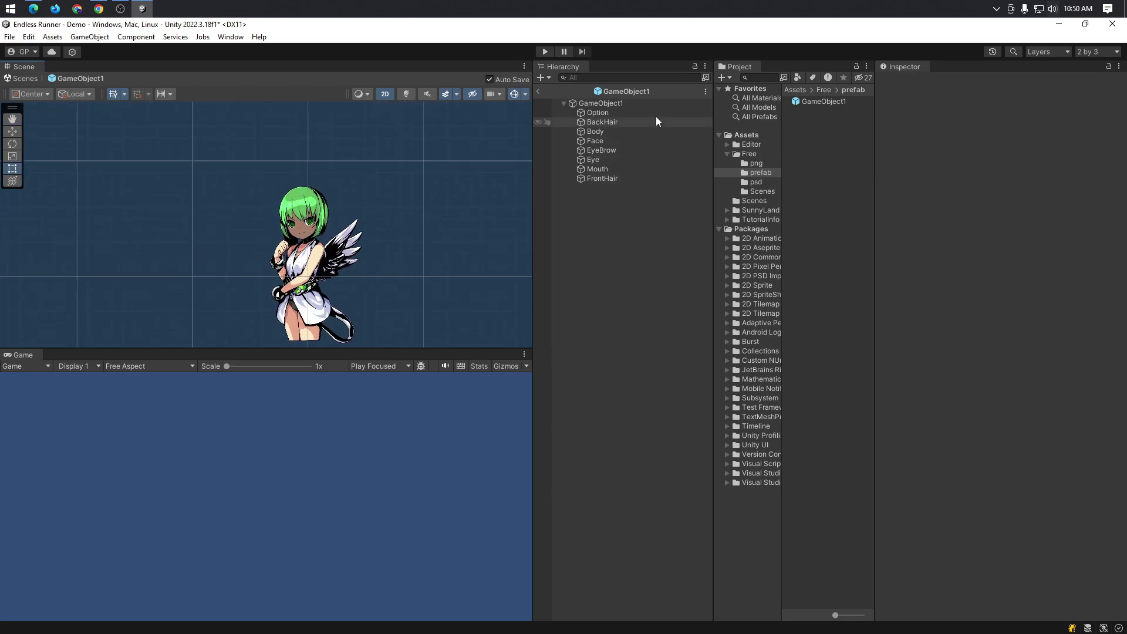
{"action": "left_click", "coordinate": [619, 104]}
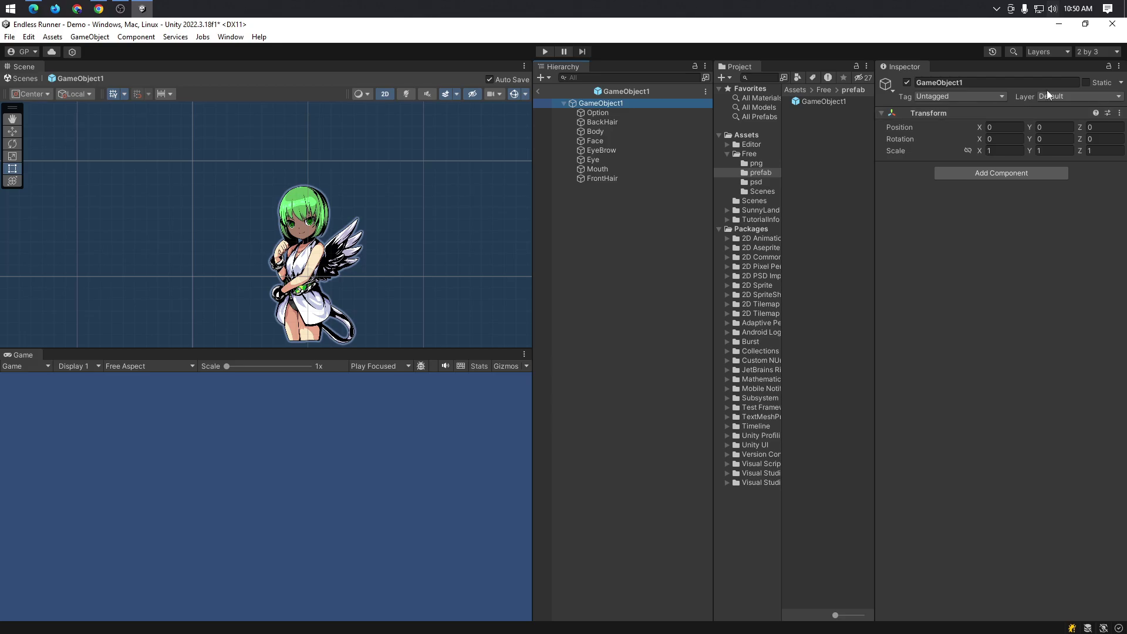
{"action": "key", "text": "alt+Tab"}
{"action": "scroll", "coordinate": [481, 530], "scroll_direction": "down", "scroll_amount": 5}
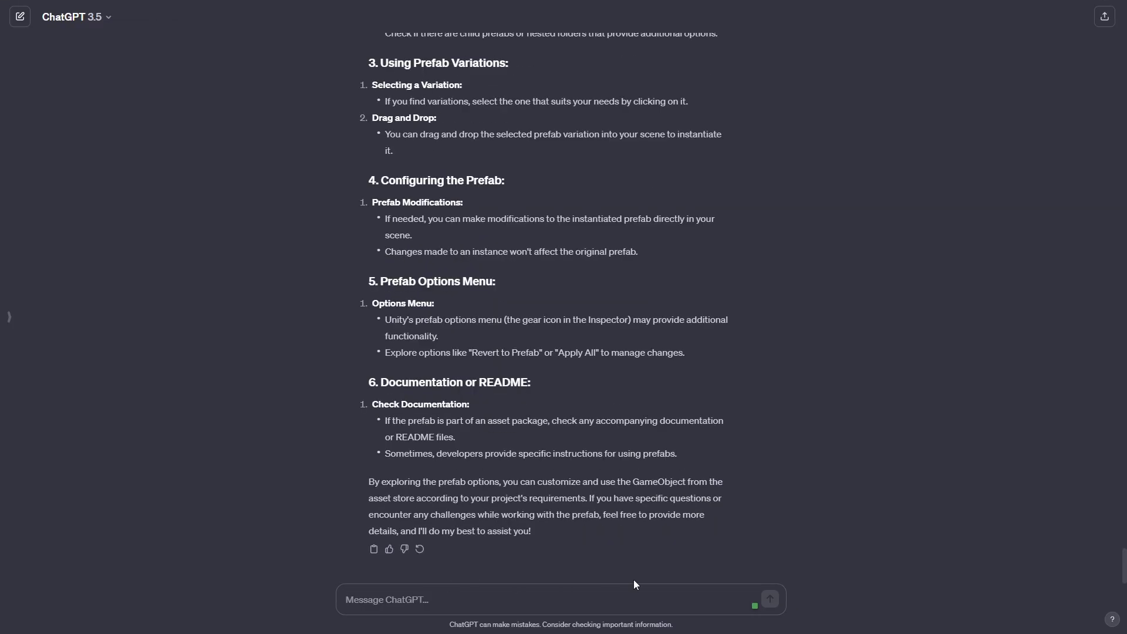
{"action": "scroll", "coordinate": [764, 446], "scroll_direction": "up", "scroll_amount": 1}
{"action": "key", "text": "alt+Tab"}
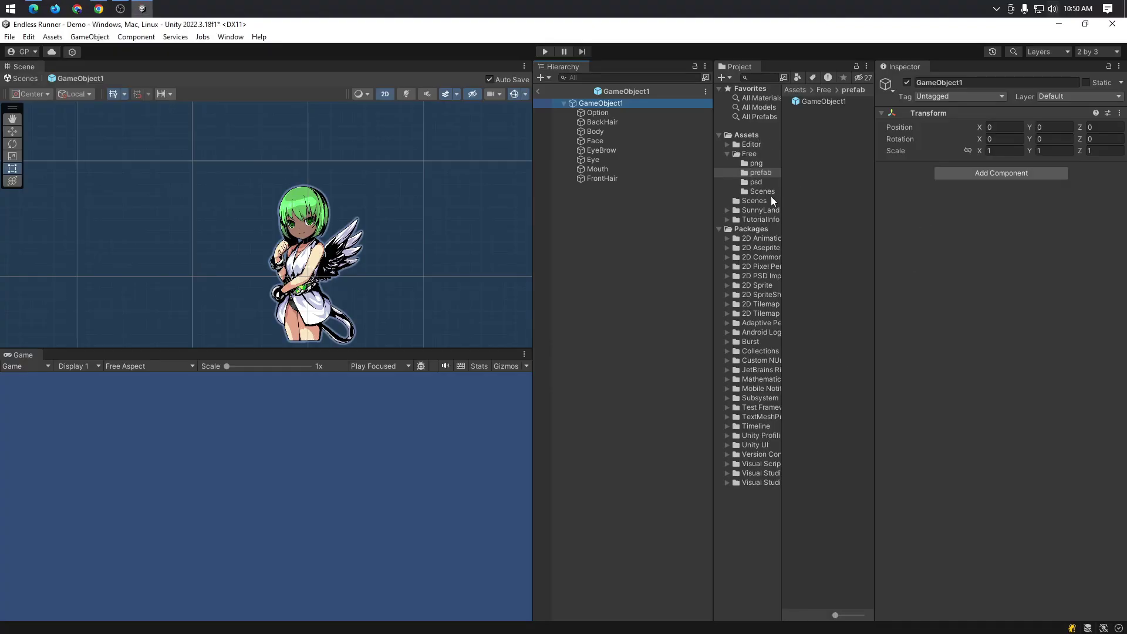
- Exit prefab editing and delete the old Character object from the Demo scene
{"action": "left_click", "coordinate": [777, 217]}
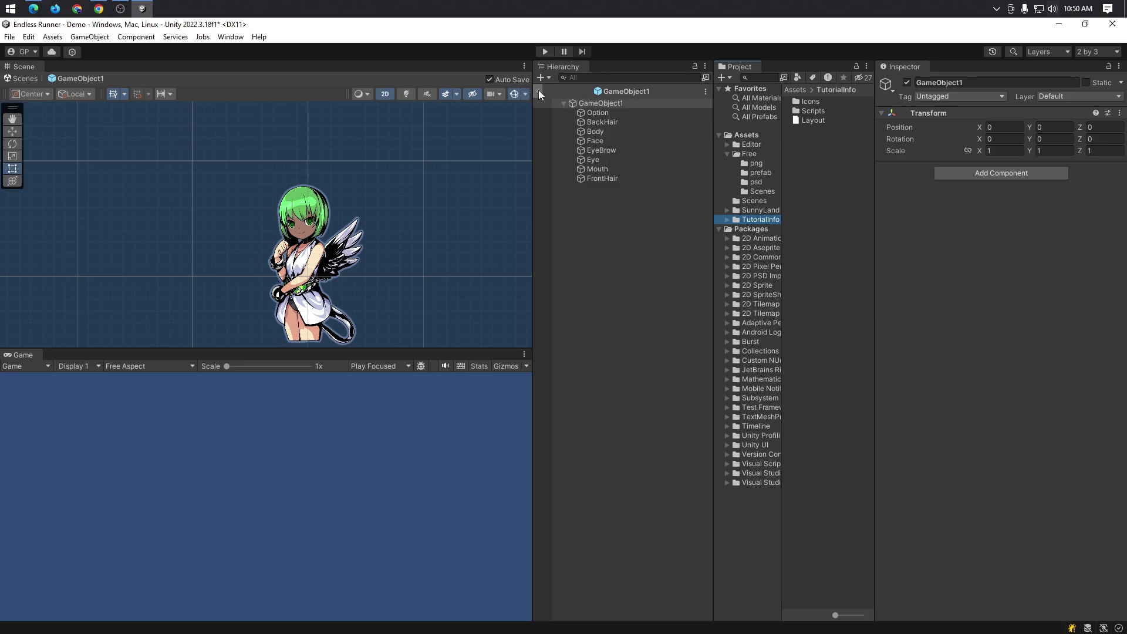
{"action": "left_click", "coordinate": [638, 103]}
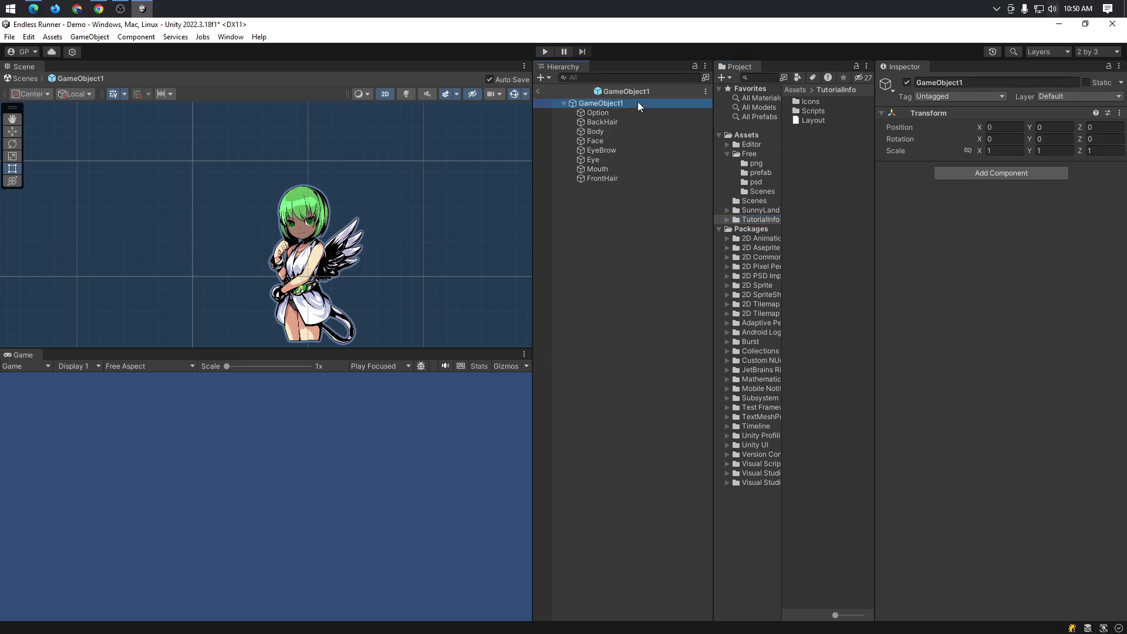
{"action": "left_click", "coordinate": [564, 104]}
{"action": "left_click", "coordinate": [540, 90]}
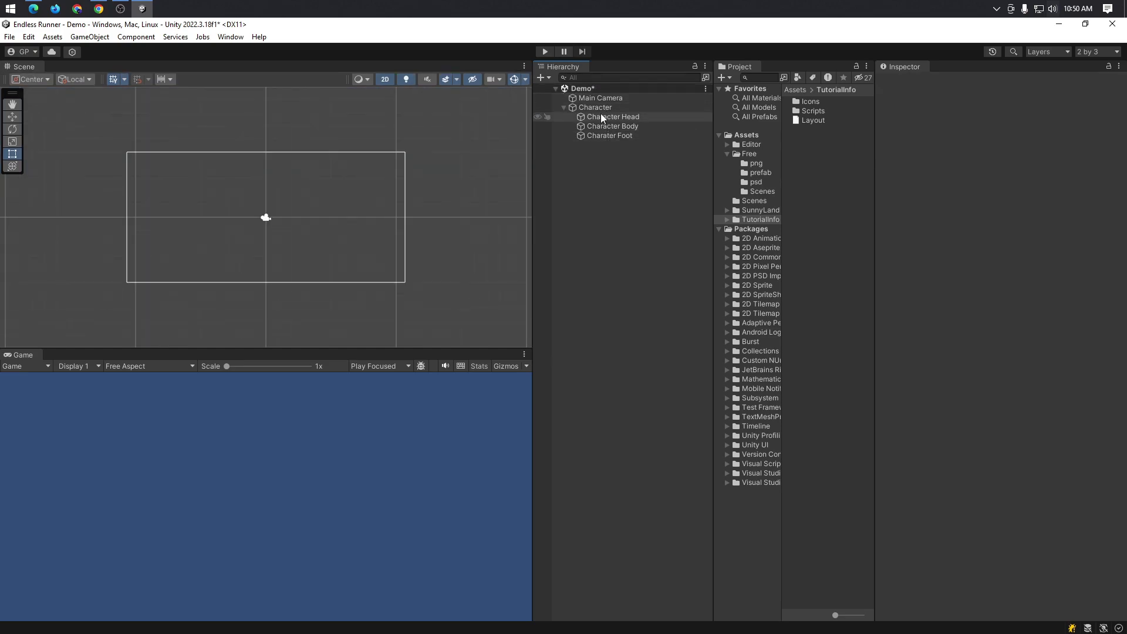
{"action": "left_click", "coordinate": [565, 108]}
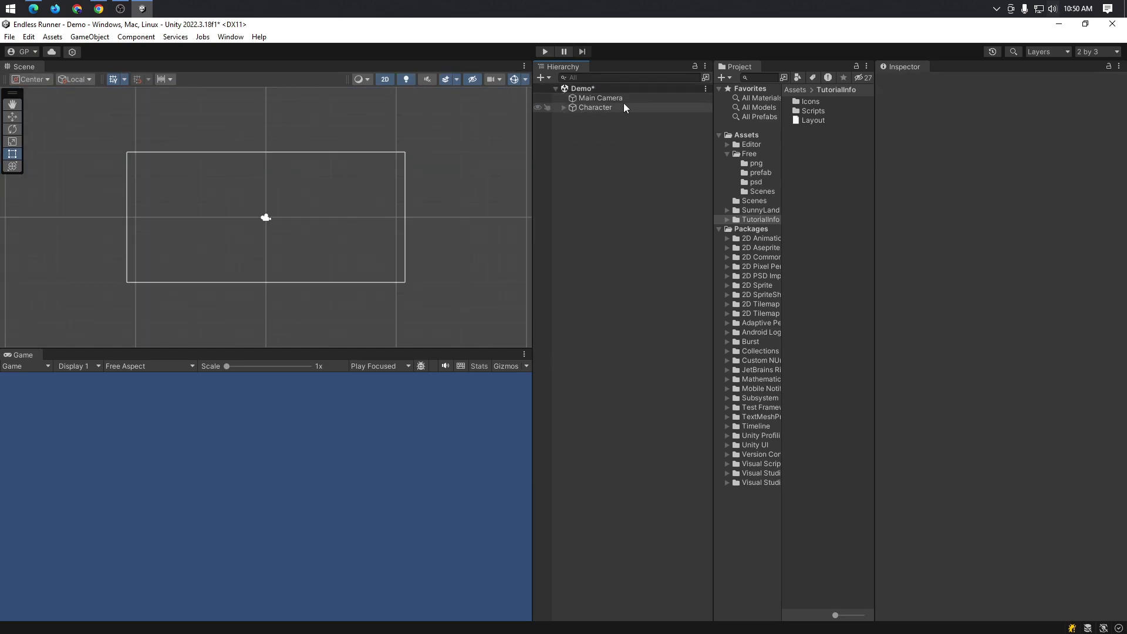
{"action": "left_click", "coordinate": [623, 104]}
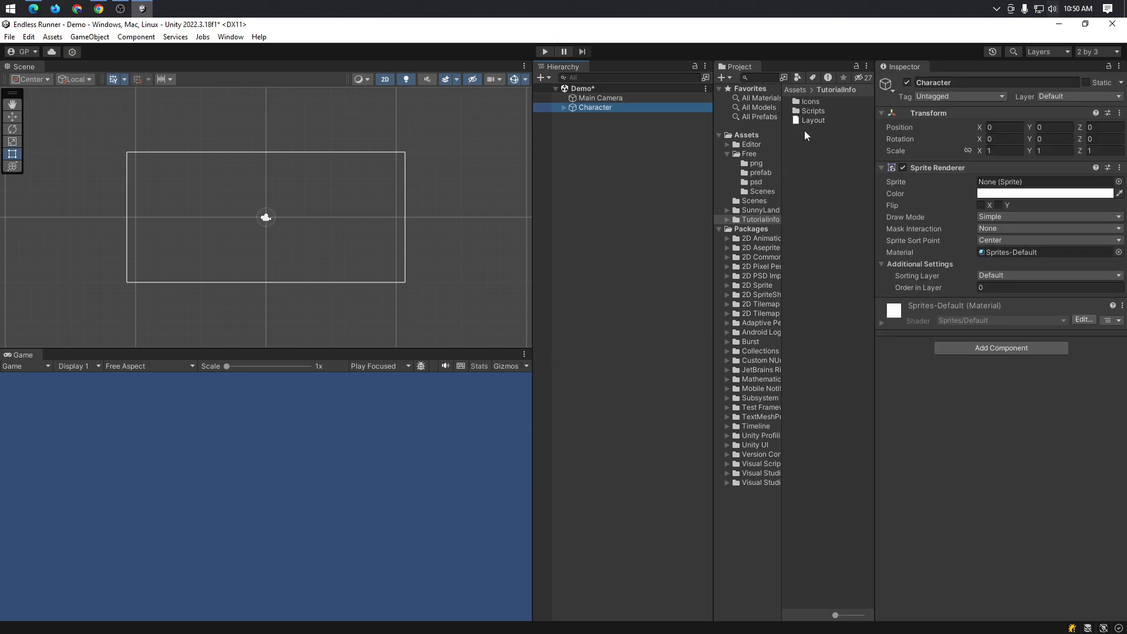
{"action": "left_click", "coordinate": [623, 97]}
{"action": "left_click", "coordinate": [620, 110]}
{"action": "key", "text": "Delete"}
- Drag the GameObject1 prefab from the Free/psd/prefab folder into the Demo scene
{"action": "left_click", "coordinate": [762, 191]}
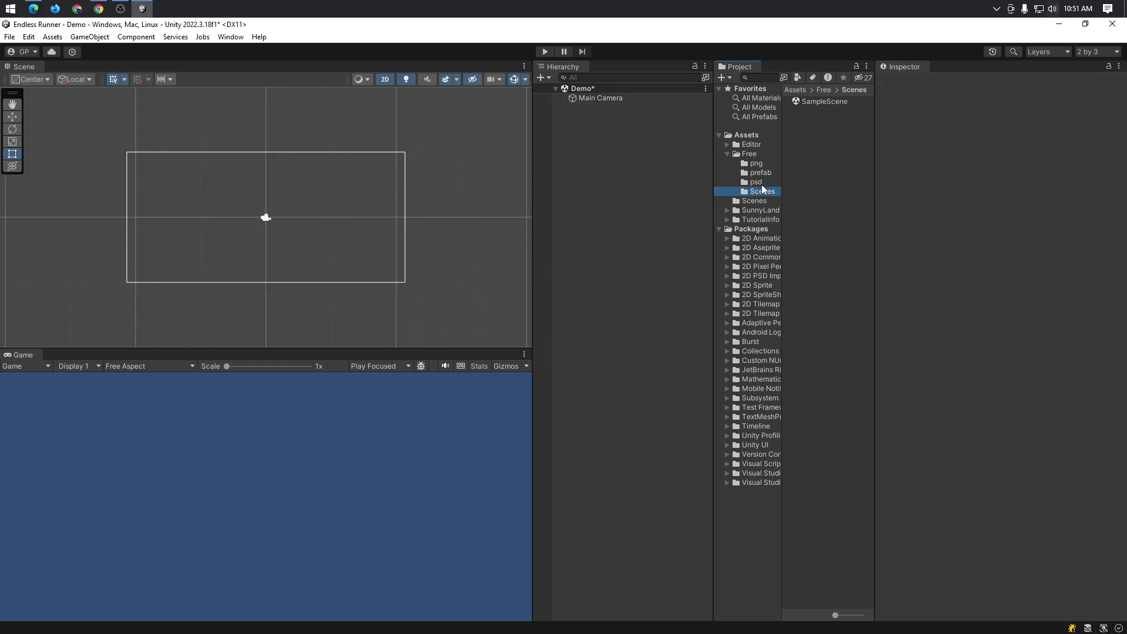
{"action": "left_click", "coordinate": [762, 183]}
{"action": "left_click", "coordinate": [761, 173]}
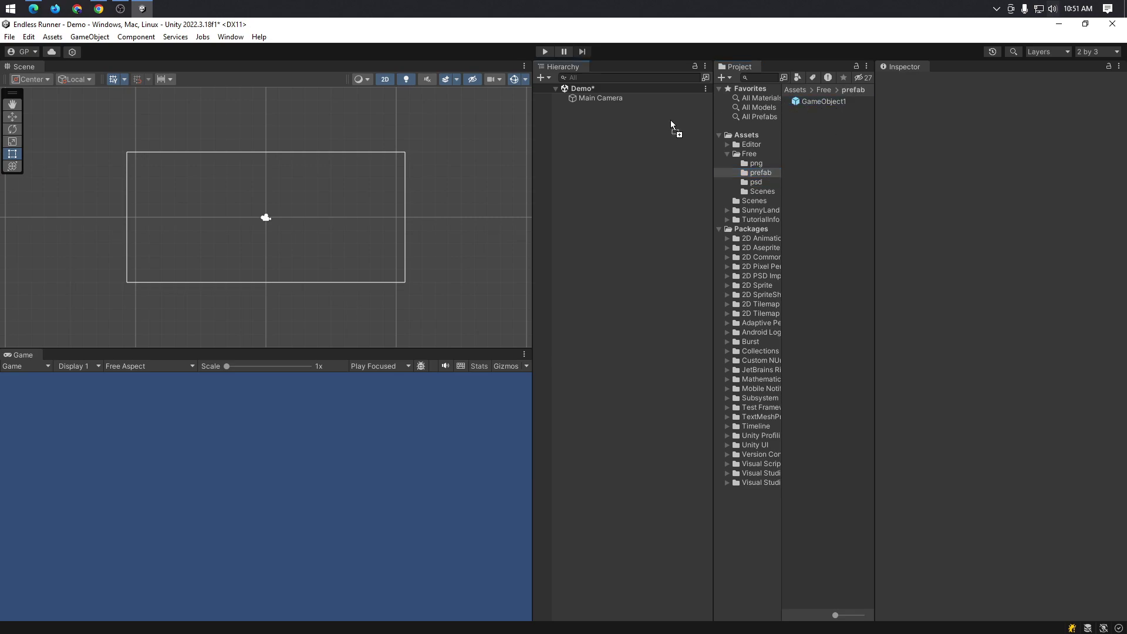
{"action": "left_click_drag", "start_coordinate": [824, 101], "coordinate": [611, 120]}
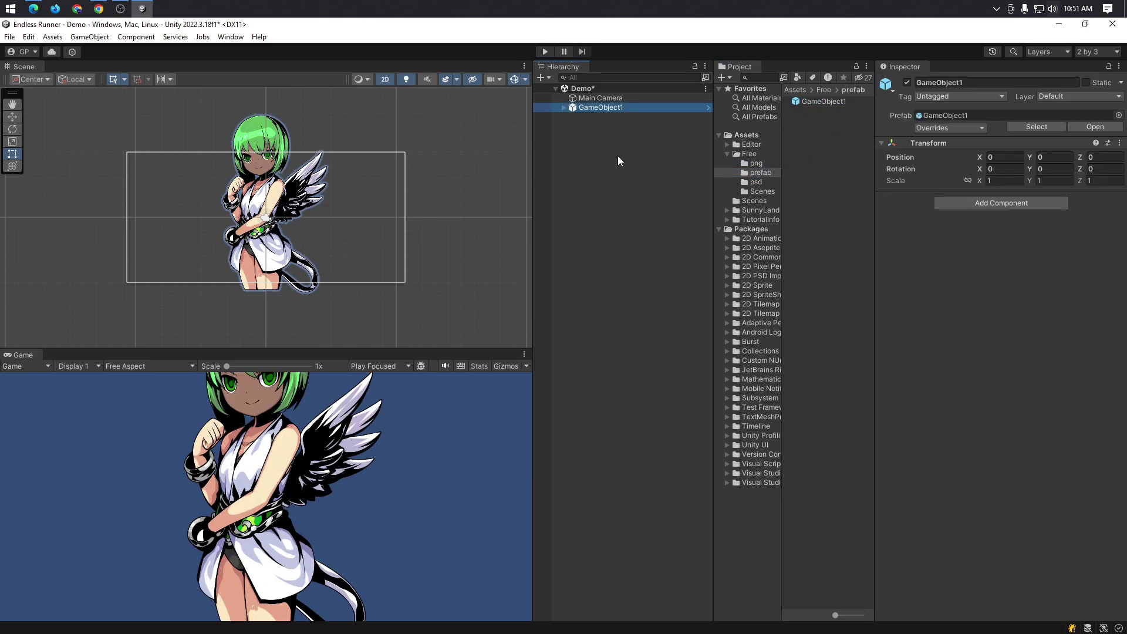
{"action": "left_click", "coordinate": [564, 107]}
- Rename the GameObject1 instance to 'Chacter'
{"action": "left_click", "coordinate": [564, 107]}
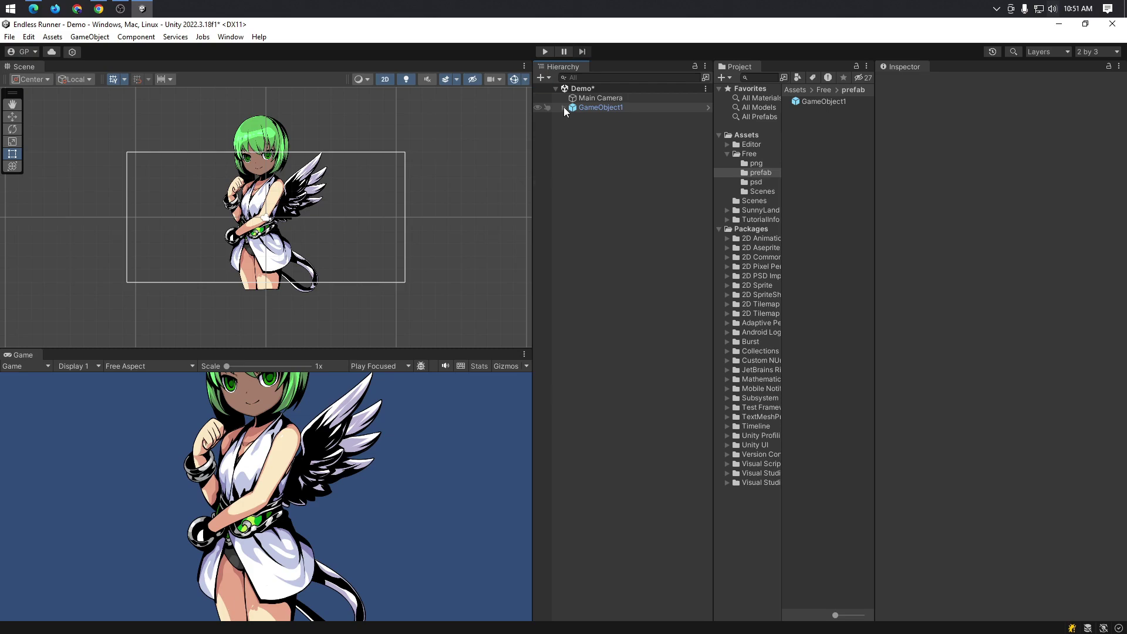
{"action": "scroll", "coordinate": [391, 285], "scroll_direction": "down", "scroll_amount": 4}
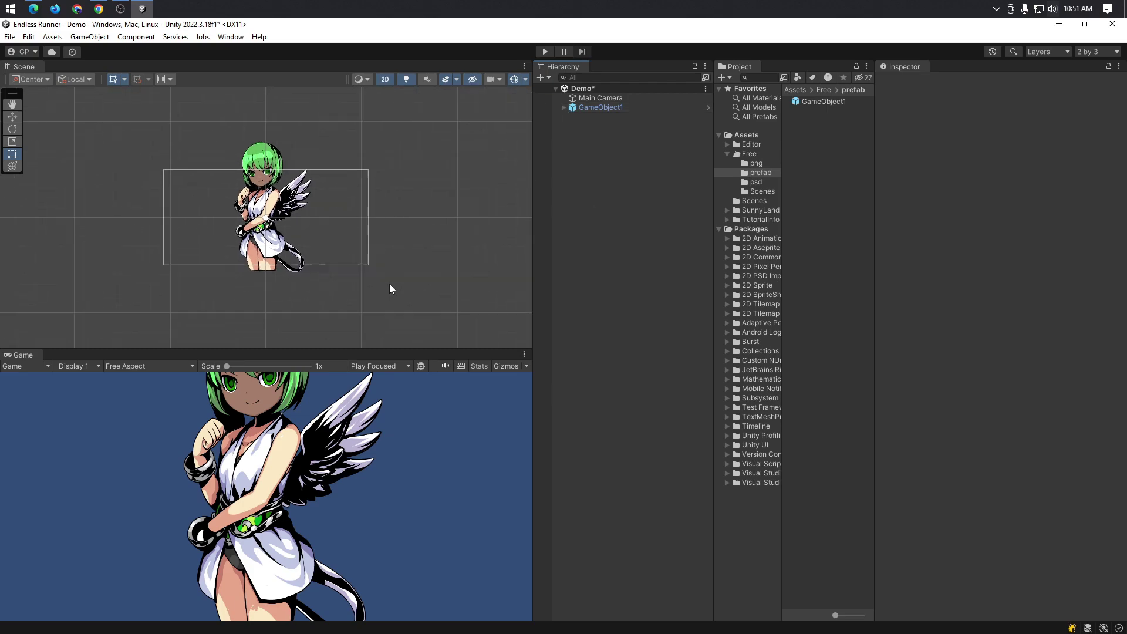
{"action": "right_click", "coordinate": [622, 108]}
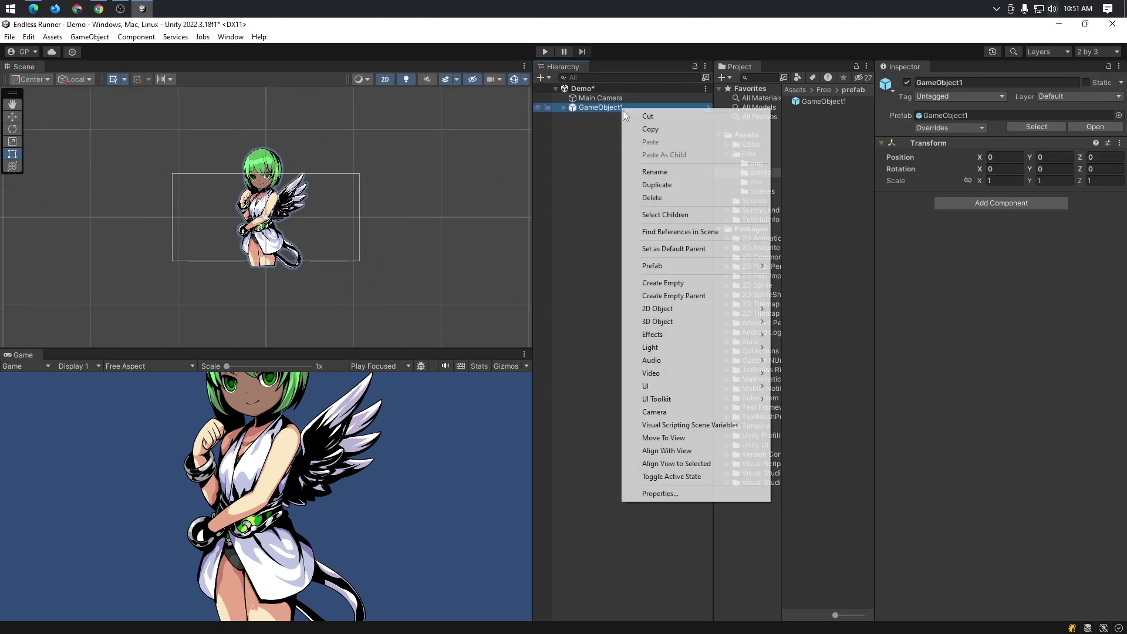
{"action": "left_click", "coordinate": [664, 171]}
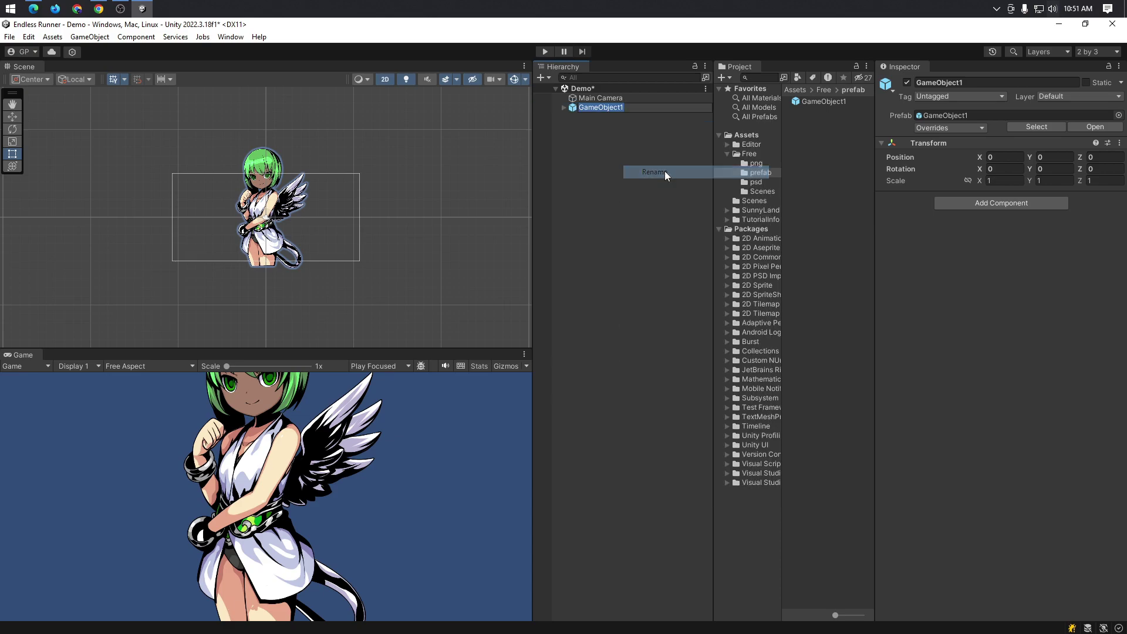
{"action": "type", "text": "Cha"}
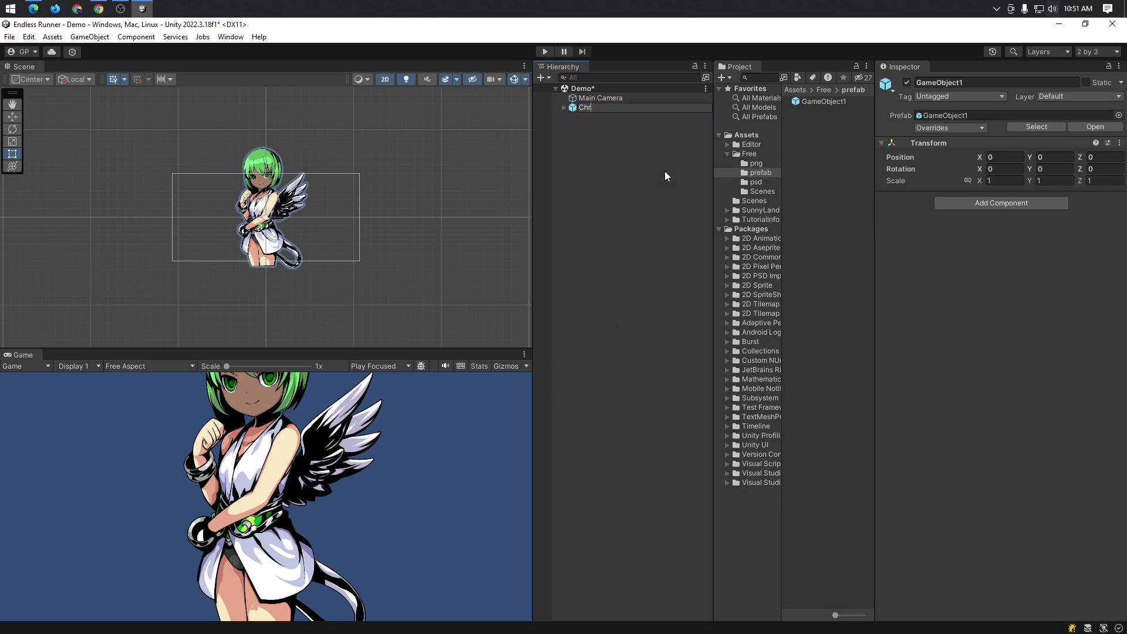
{"action": "type", "text": "cter"}
{"action": "key", "text": "Return"}
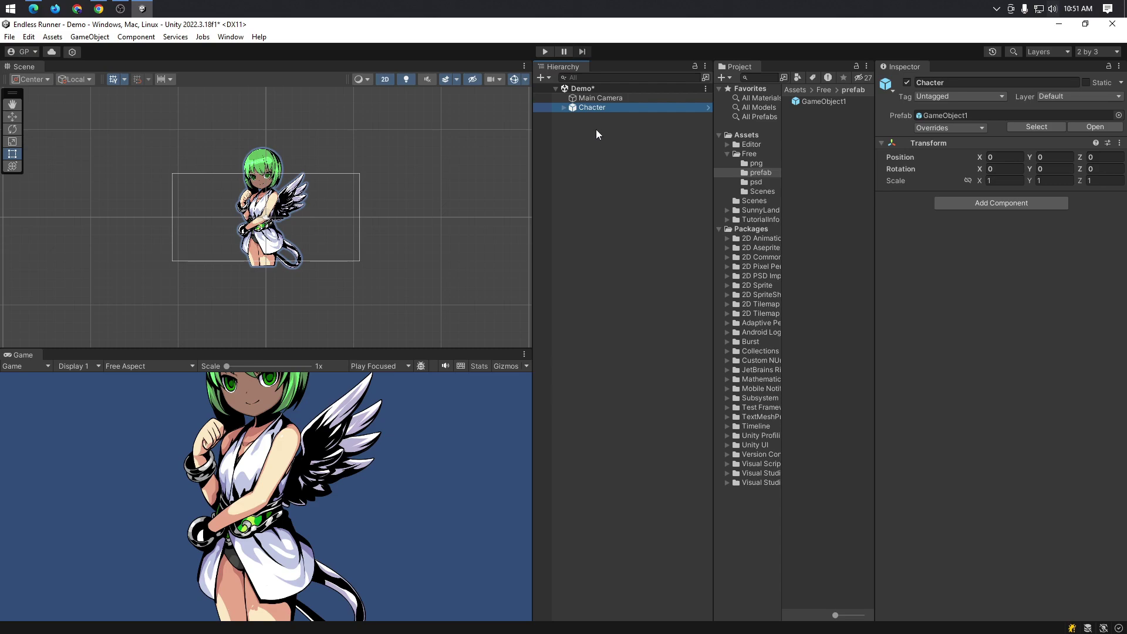
{"action": "left_click", "coordinate": [596, 129]}
{"action": "left_click", "coordinate": [580, 111]}
- Change Chacter's label icon from grey to blue, then open the GameObject1 prefab in Prefab Mode
{"action": "left_click", "coordinate": [888, 88]}
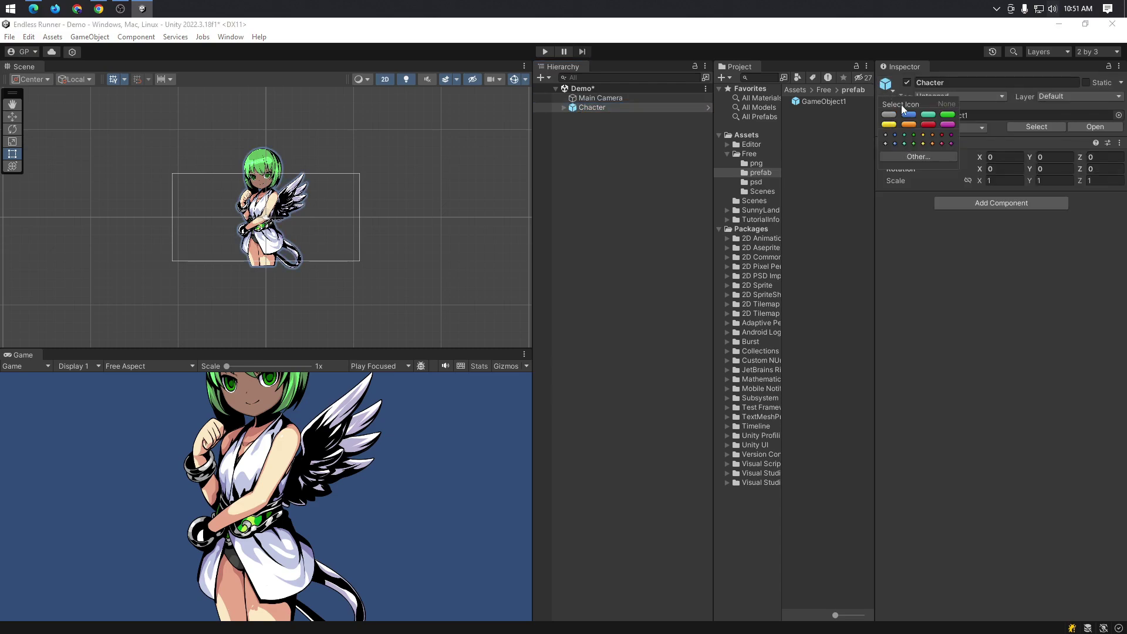
{"action": "left_click", "coordinate": [889, 114]}
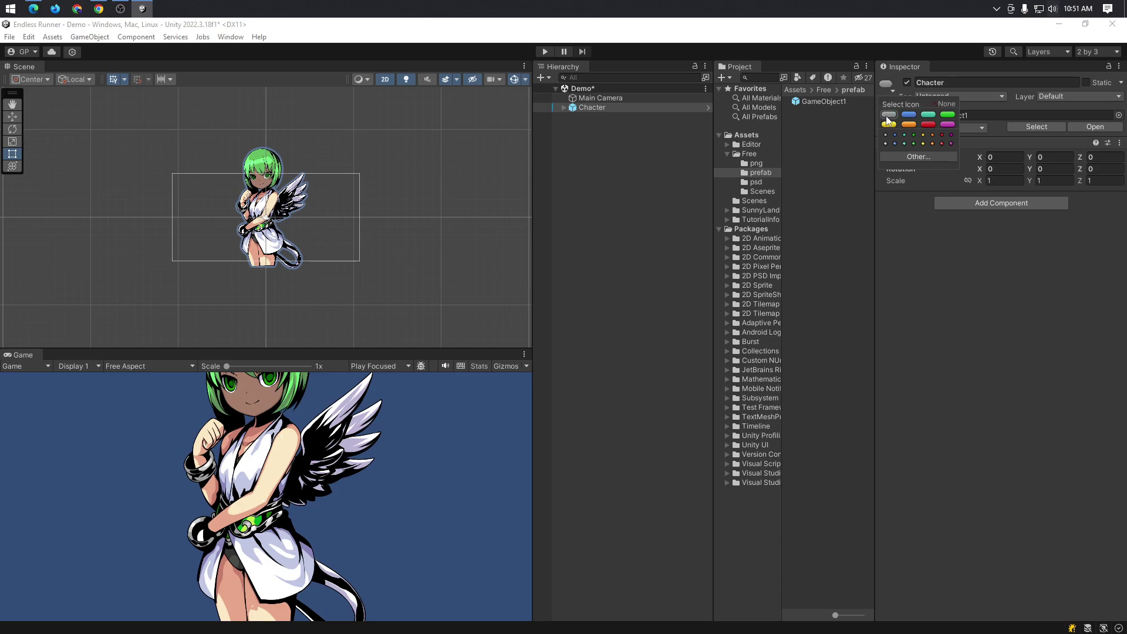
{"action": "left_click", "coordinate": [678, 176]}
{"action": "left_click", "coordinate": [560, 107]}
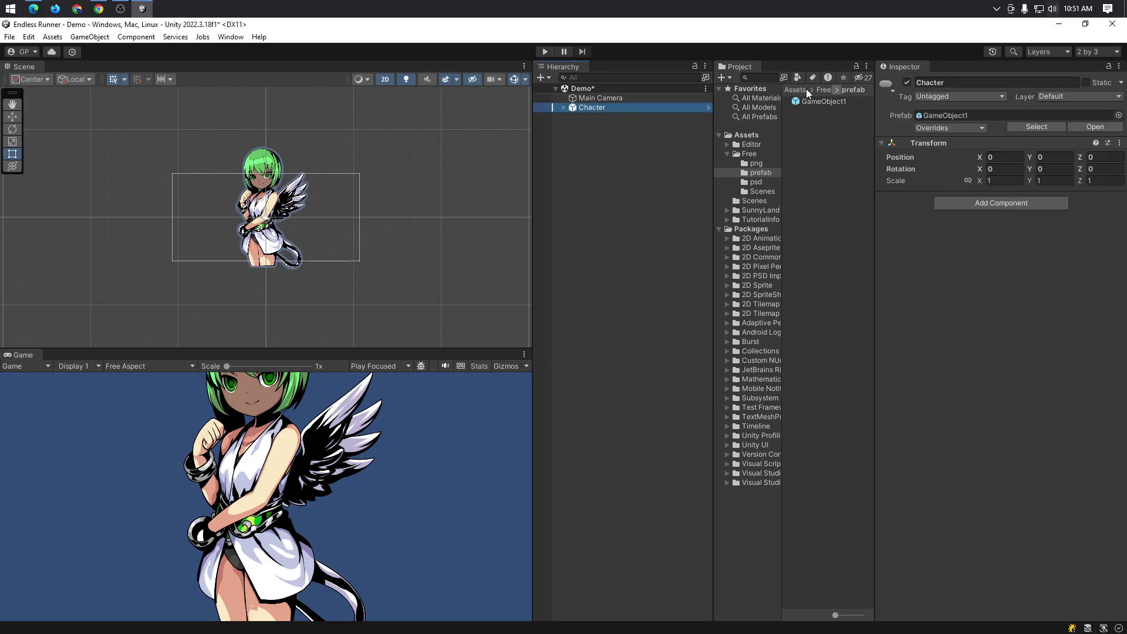
{"action": "left_click", "coordinate": [886, 86]}
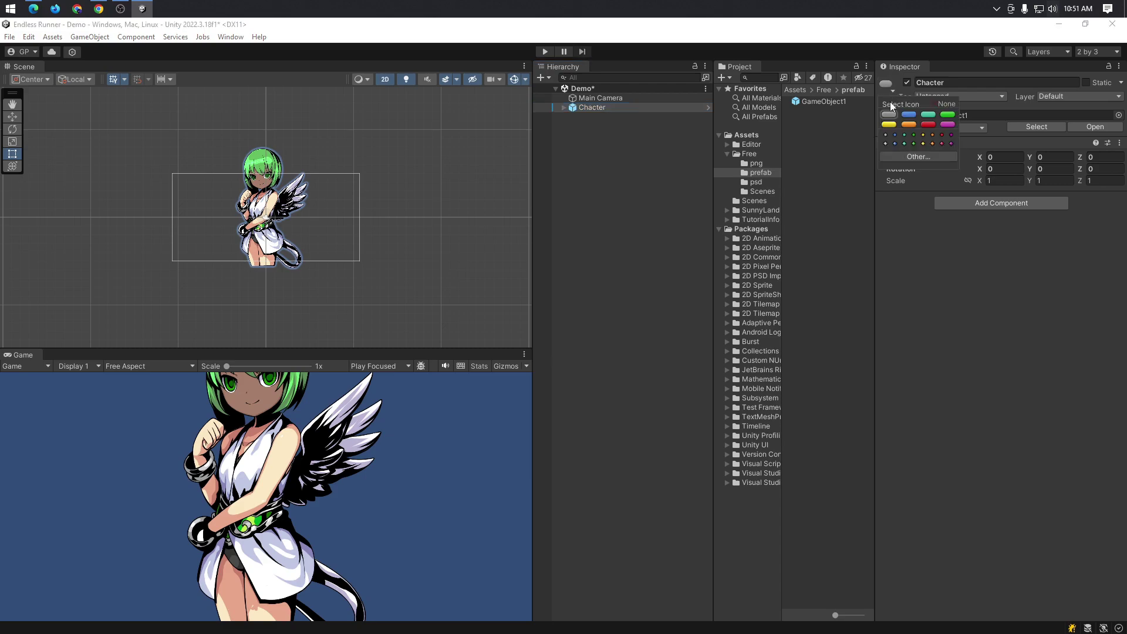
{"action": "left_click", "coordinate": [909, 114]}
{"action": "left_click", "coordinate": [917, 220]}
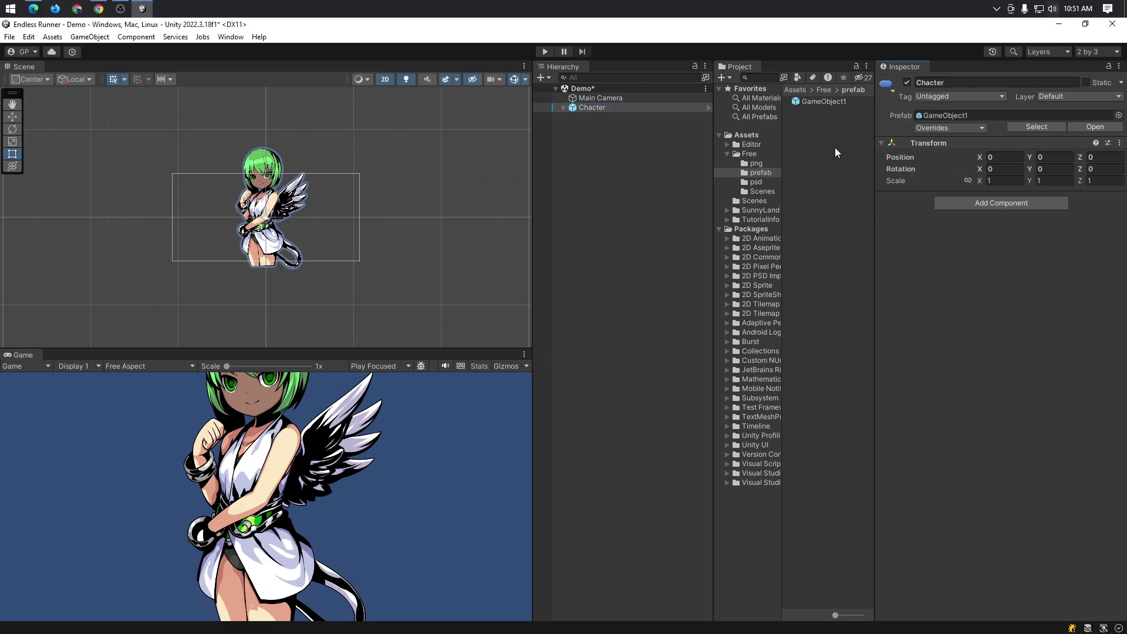
{"action": "left_click", "coordinate": [1053, 118]}
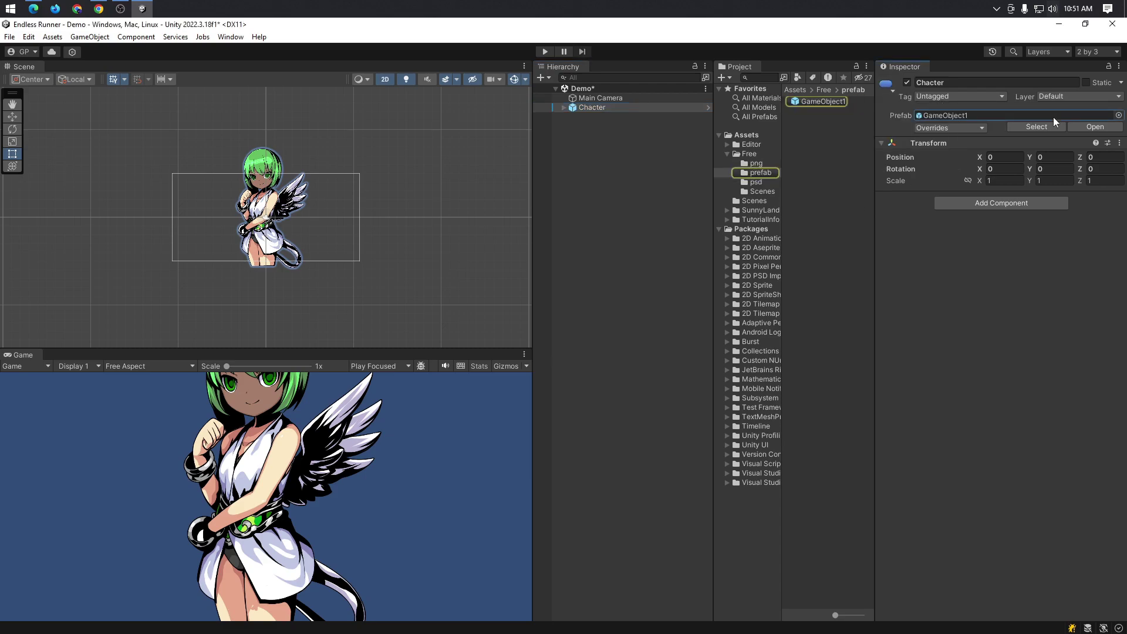
{"action": "left_click", "coordinate": [1053, 117]}
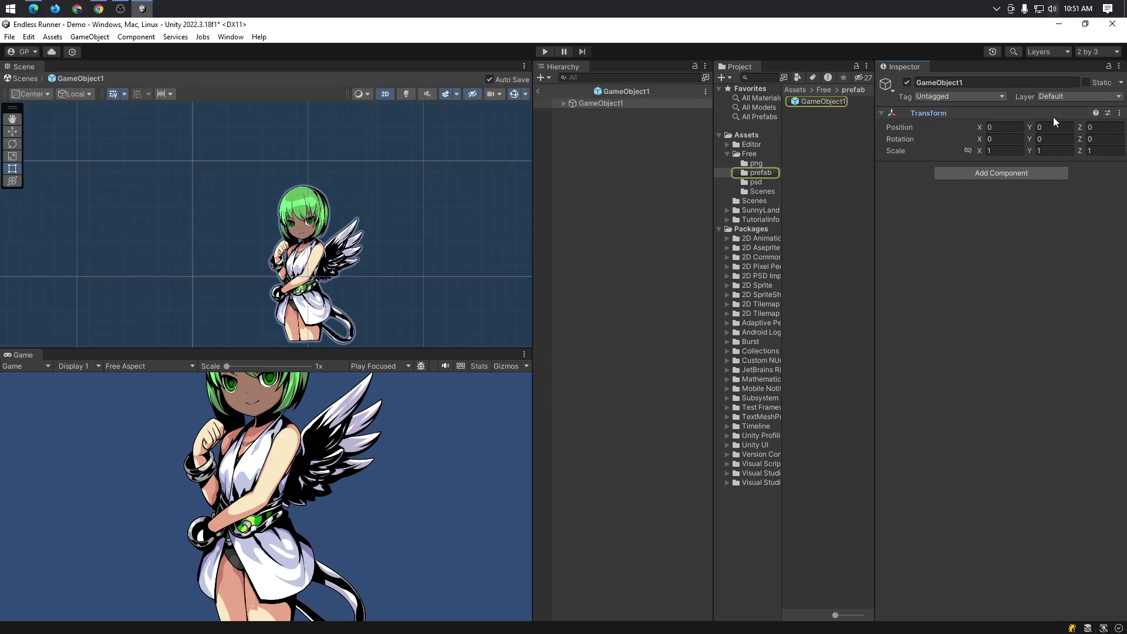
- Show the prefab's Transform, exit back to the Demo scene, and reselect Chacter with the Scale tool
{"action": "left_click", "coordinate": [882, 114]}
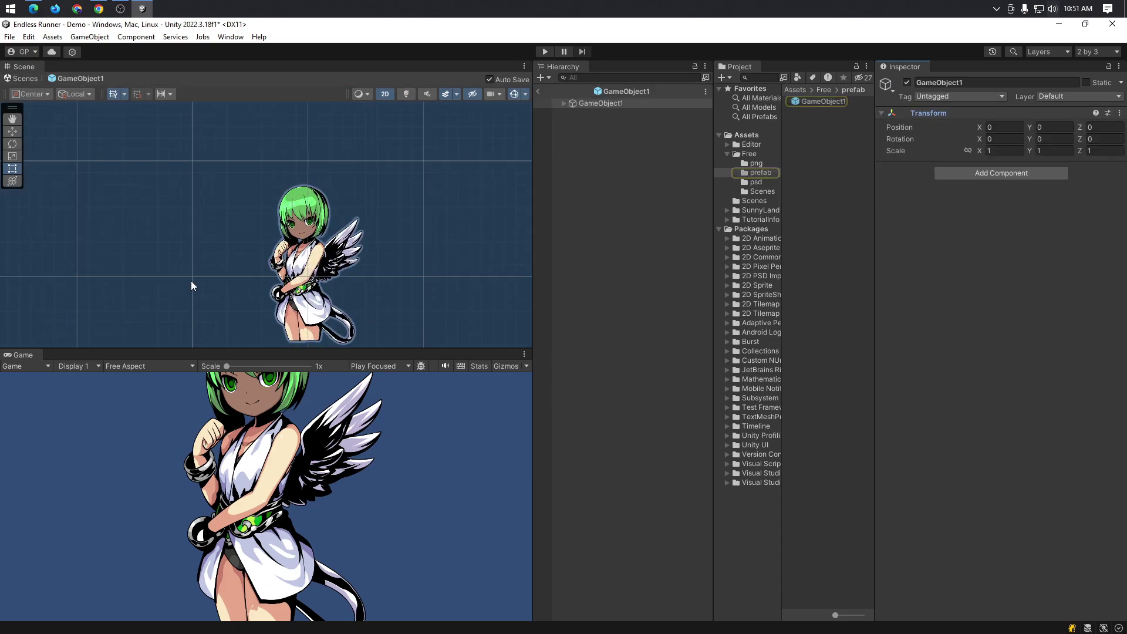
{"action": "left_click", "coordinate": [351, 254]}
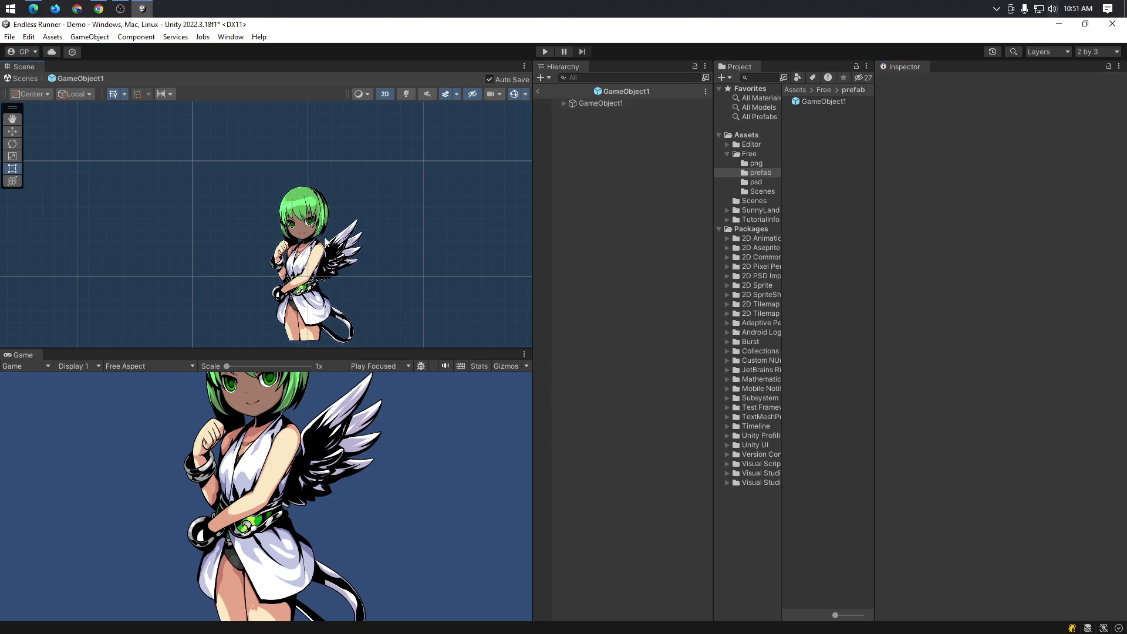
{"action": "left_click", "coordinate": [538, 91]}
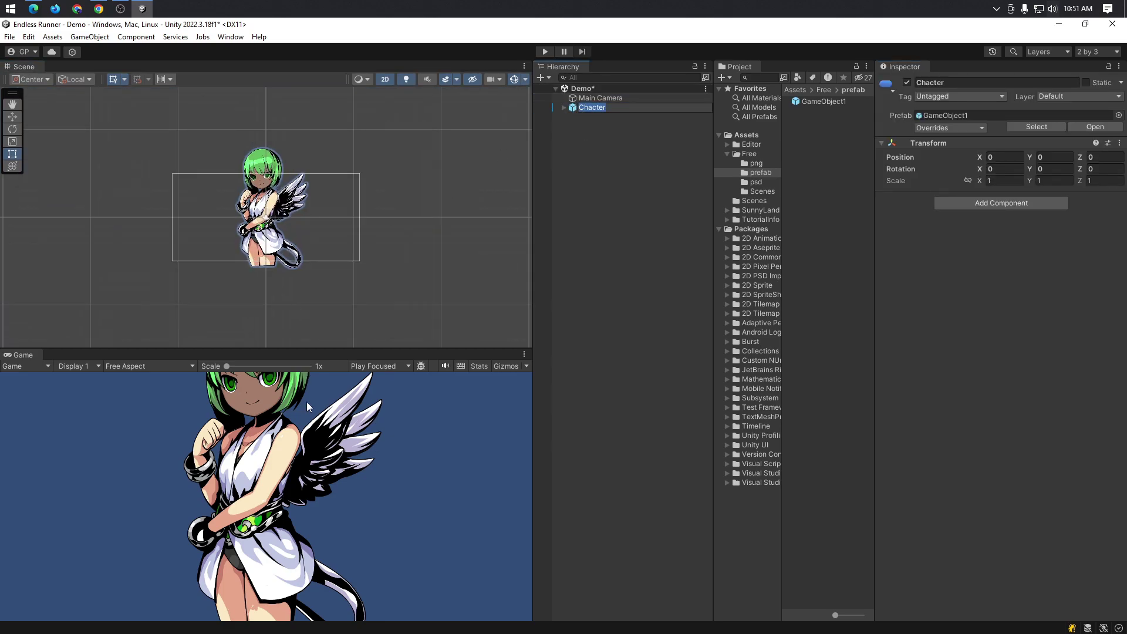
{"action": "left_click", "coordinate": [616, 170]}
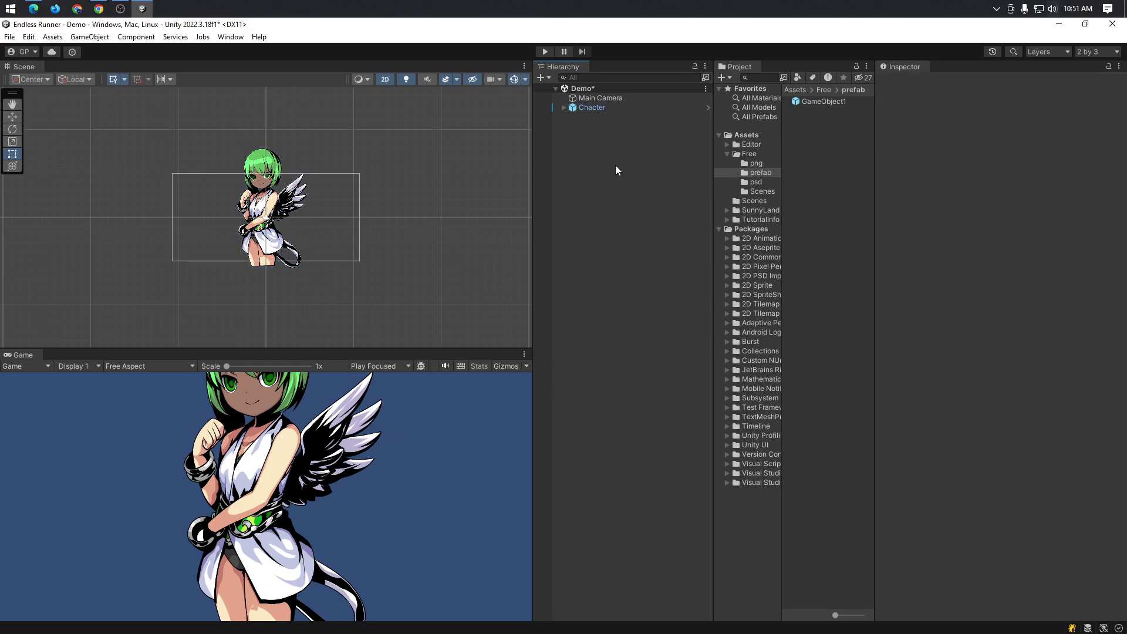
{"action": "left_click", "coordinate": [622, 106]}
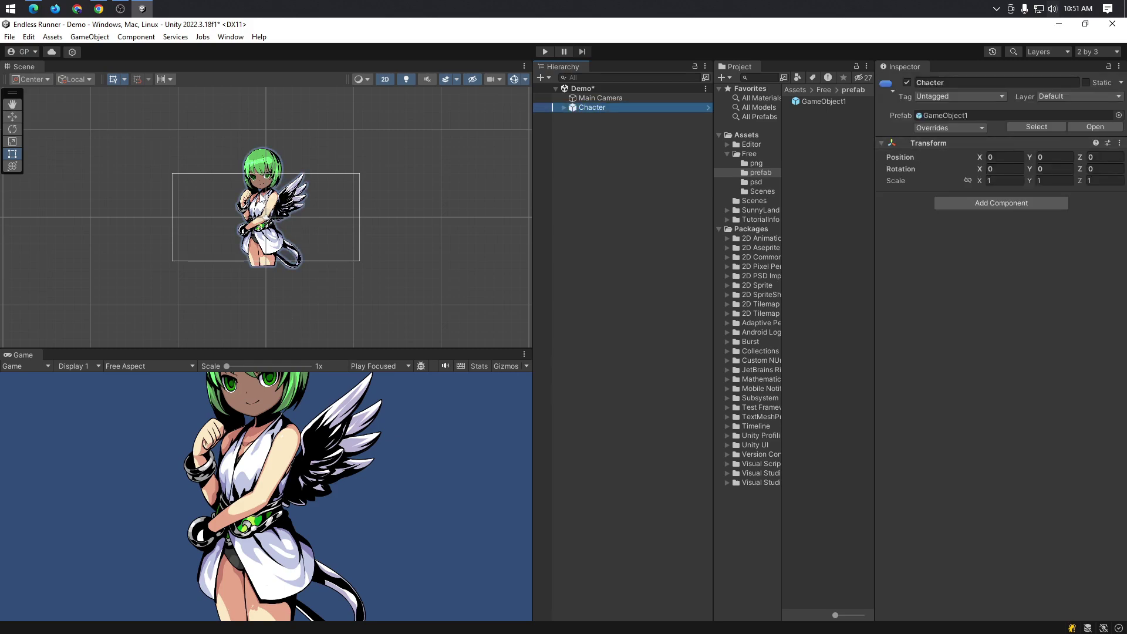
{"action": "left_click", "coordinate": [12, 142]}
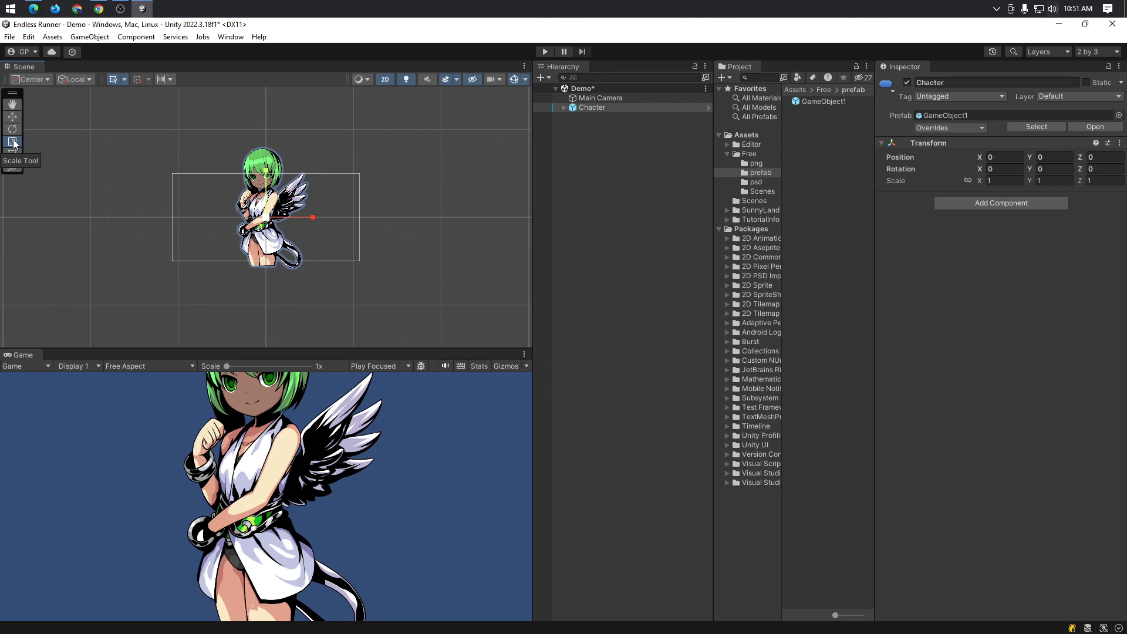
- Test the Scale and Rect tools on Chacter and its Body sprite, undoing the squash
{"action": "left_click_drag", "start_coordinate": [266, 170], "coordinate": [270, 180]}
{"action": "key", "text": "ctrl+z"}
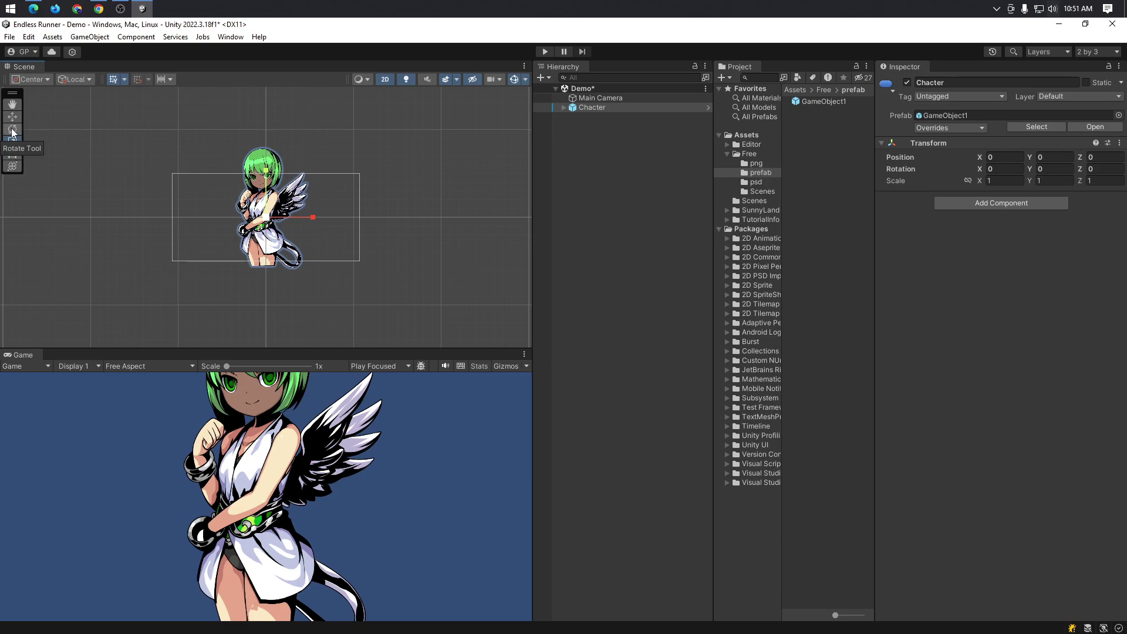
{"action": "left_click", "coordinate": [13, 154]}
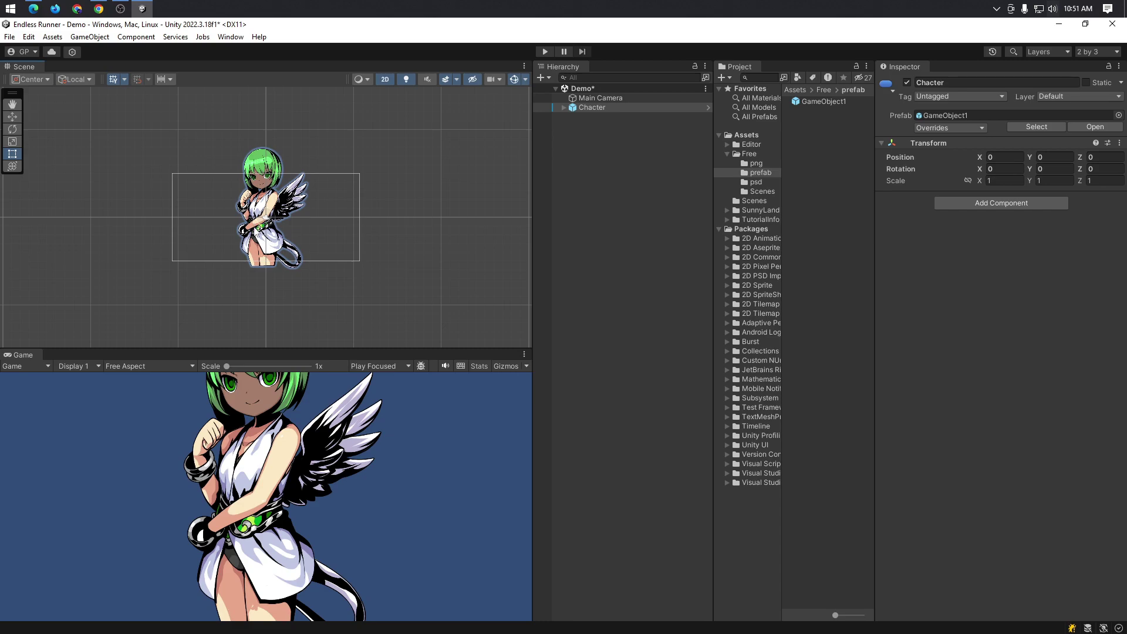
{"action": "scroll", "coordinate": [282, 226], "scroll_direction": "up", "scroll_amount": 3}
{"action": "scroll", "coordinate": [282, 226], "scroll_direction": "down", "scroll_amount": 5}
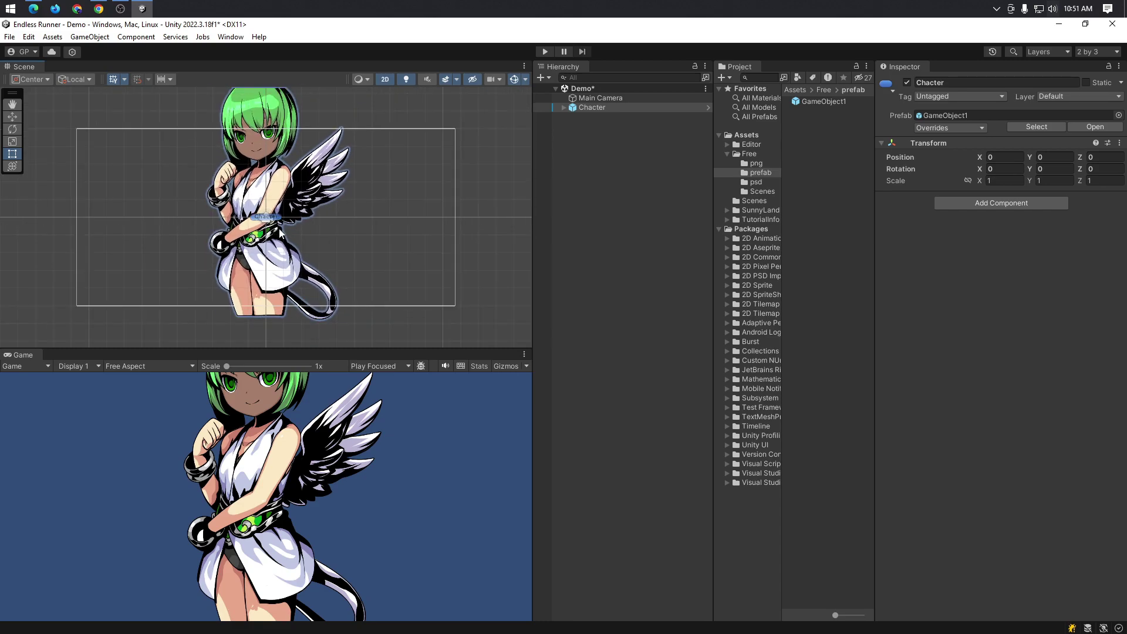
{"action": "left_click", "coordinate": [267, 213]}
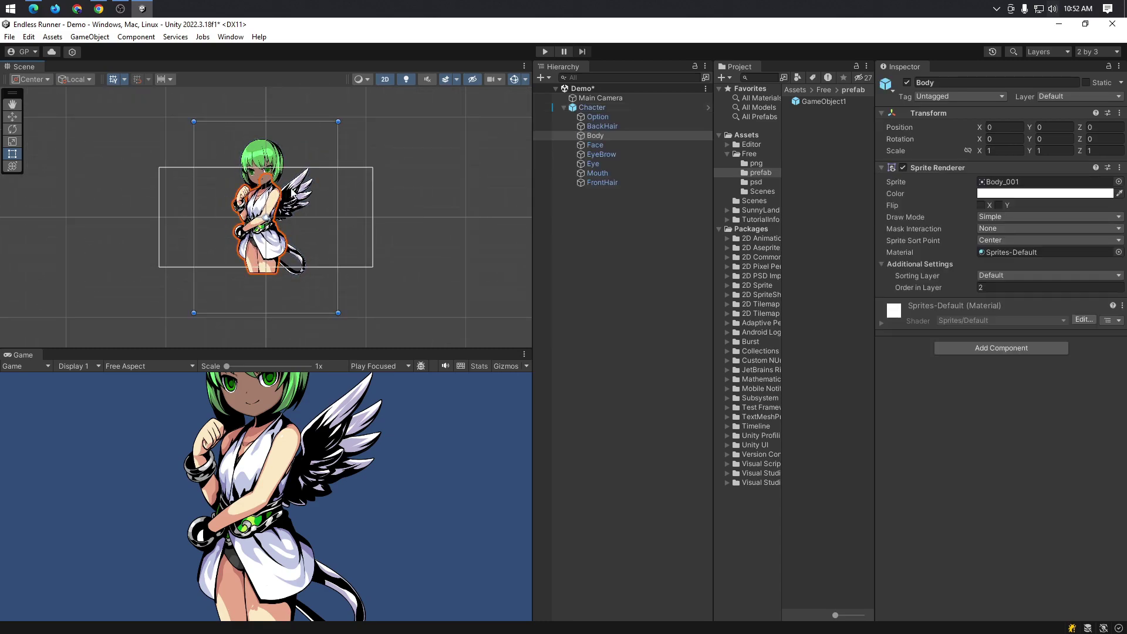
{"action": "left_click_drag", "start_coordinate": [339, 122], "coordinate": [337, 128]}
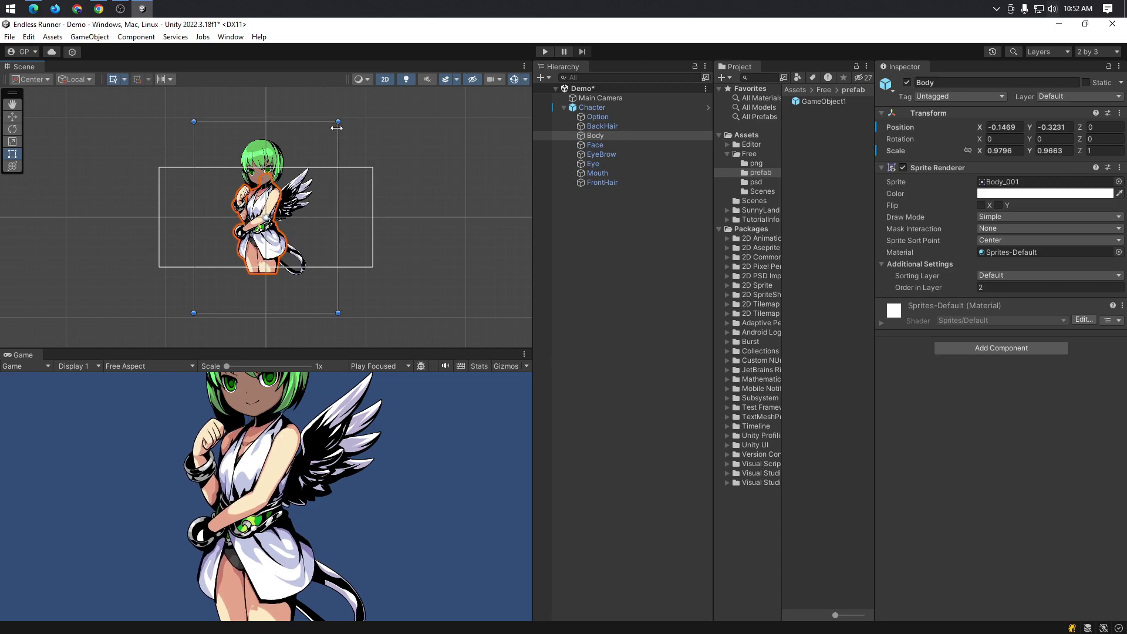
{"action": "key", "text": "Left"}
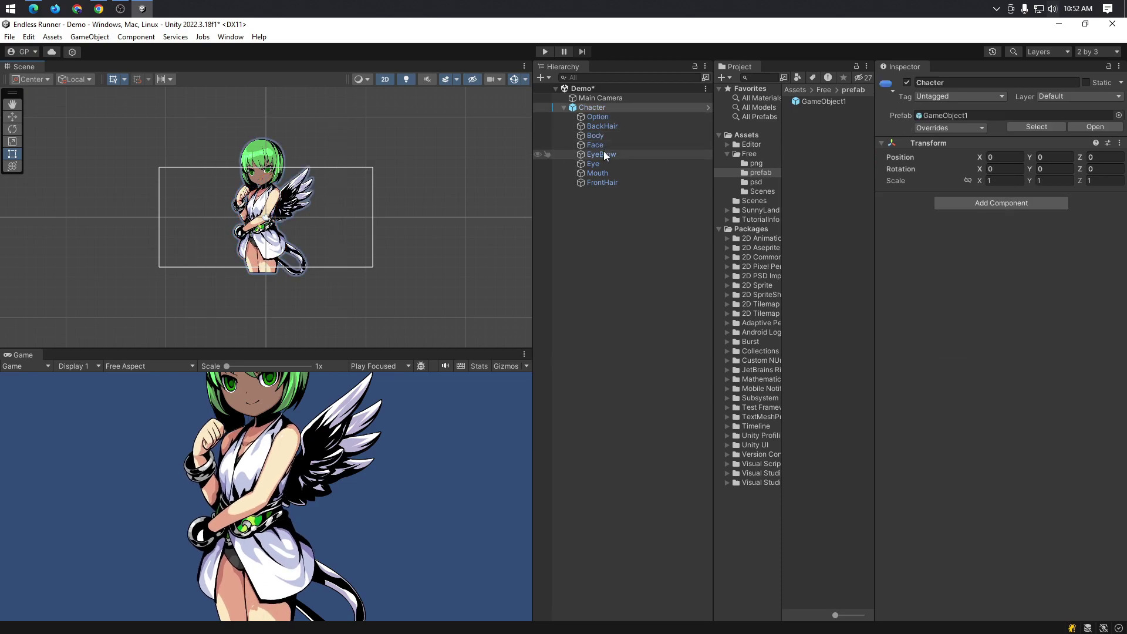
{"action": "left_click", "coordinate": [563, 107]}
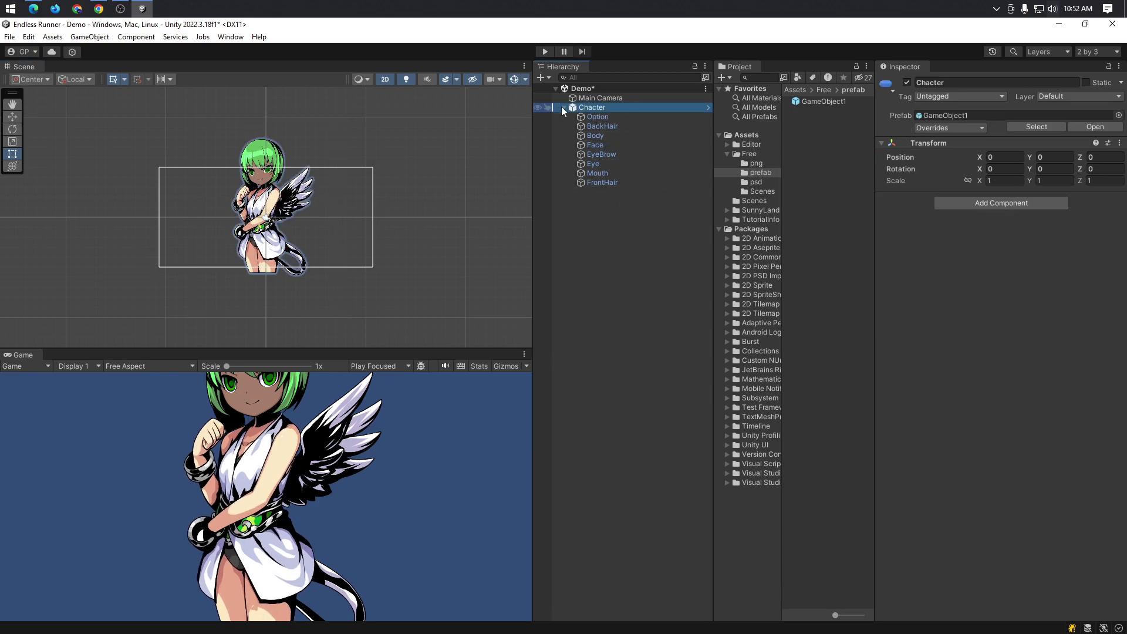
{"action": "left_click", "coordinate": [625, 107]}
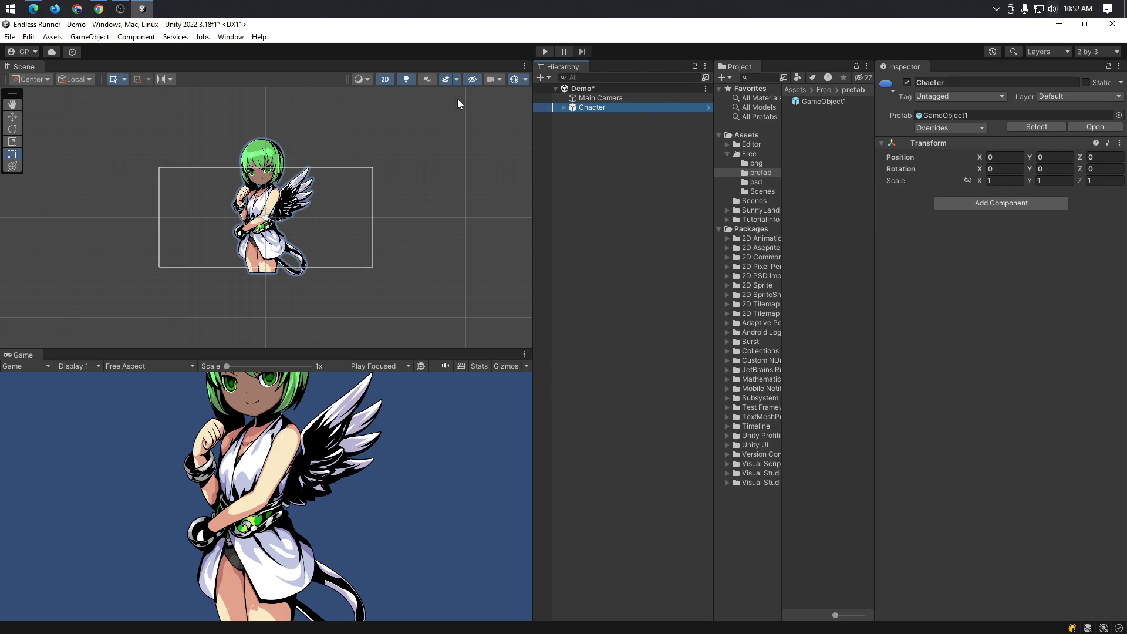
- Try moving, squashing, tilting and turning Chacter with the Transform tool, undoing back to the origin
{"action": "left_click", "coordinate": [12, 167]}
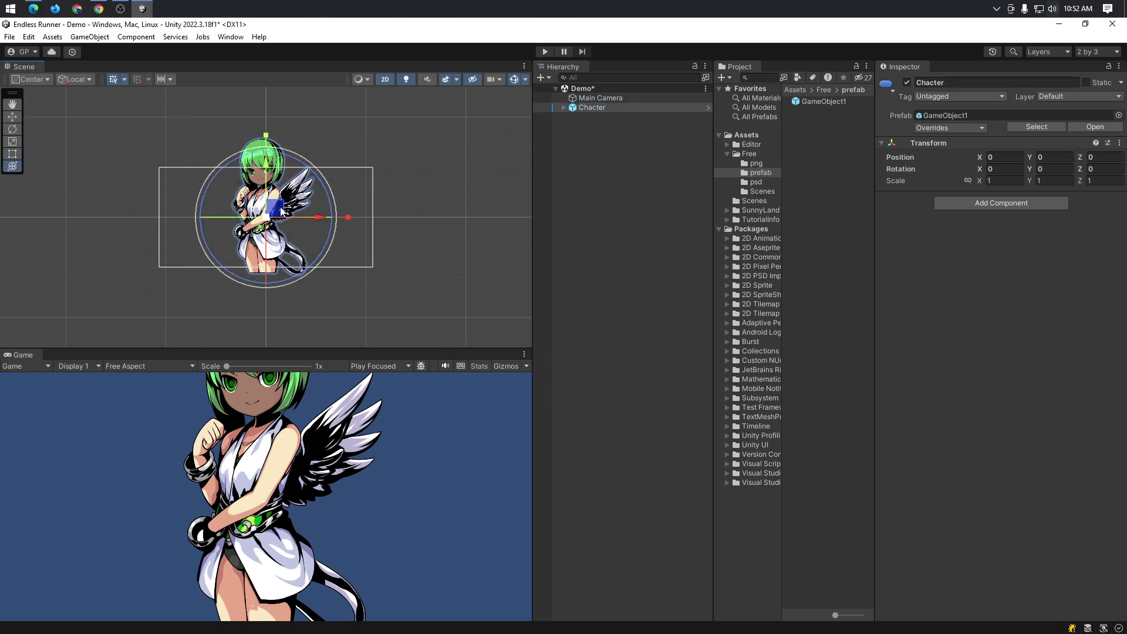
{"action": "left_click_drag", "start_coordinate": [282, 210], "coordinate": [288, 243]}
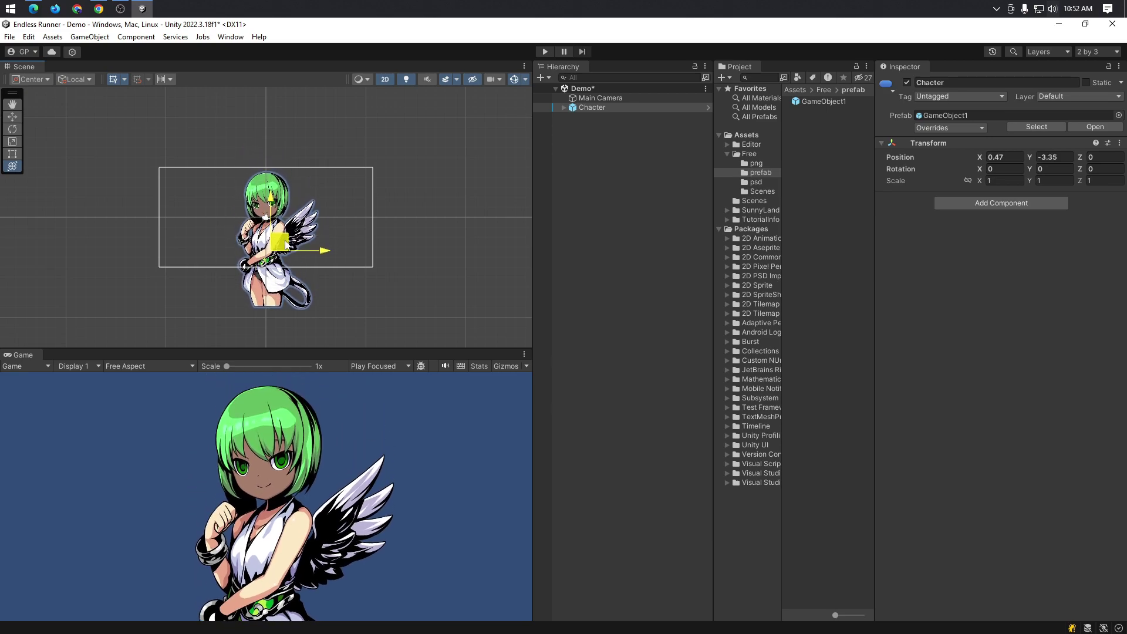
{"action": "left_click_drag", "start_coordinate": [275, 204], "coordinate": [273, 189]}
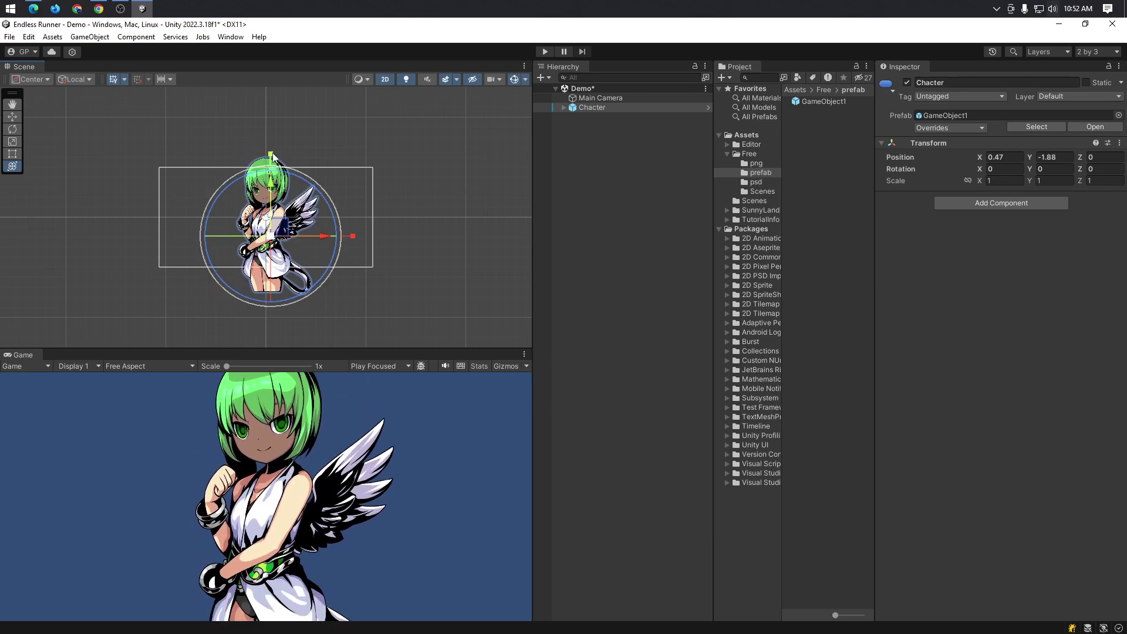
{"action": "left_click_drag", "start_coordinate": [271, 154], "coordinate": [271, 160]}
{"action": "key", "text": "ctrl+z"}
{"action": "mouse_move", "coordinate": [340, 220]}
{"action": "left_mouse_down"}
{"action": "mouse_move", "coordinate": [315, 228]}
{"action": "mouse_move", "coordinate": [332, 262]}
{"action": "left_mouse_up"}
{"action": "left_click_drag", "start_coordinate": [295, 237], "coordinate": [290, 240]}
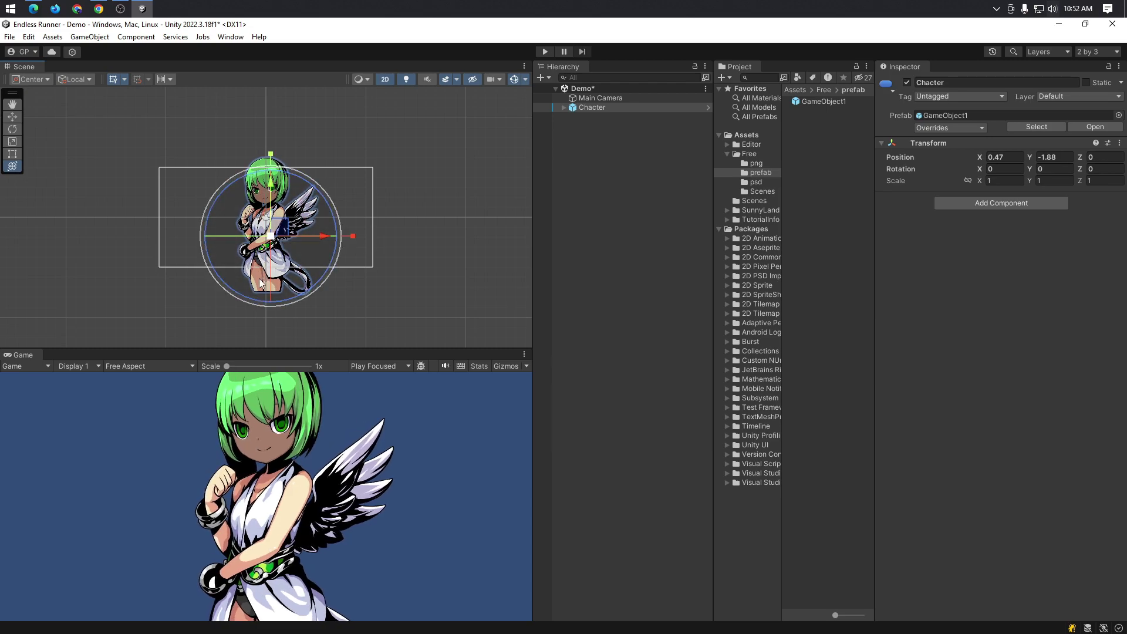
{"action": "key", "text": "ctrl+z"}
{"action": "key", "text": "ctrl+z"}
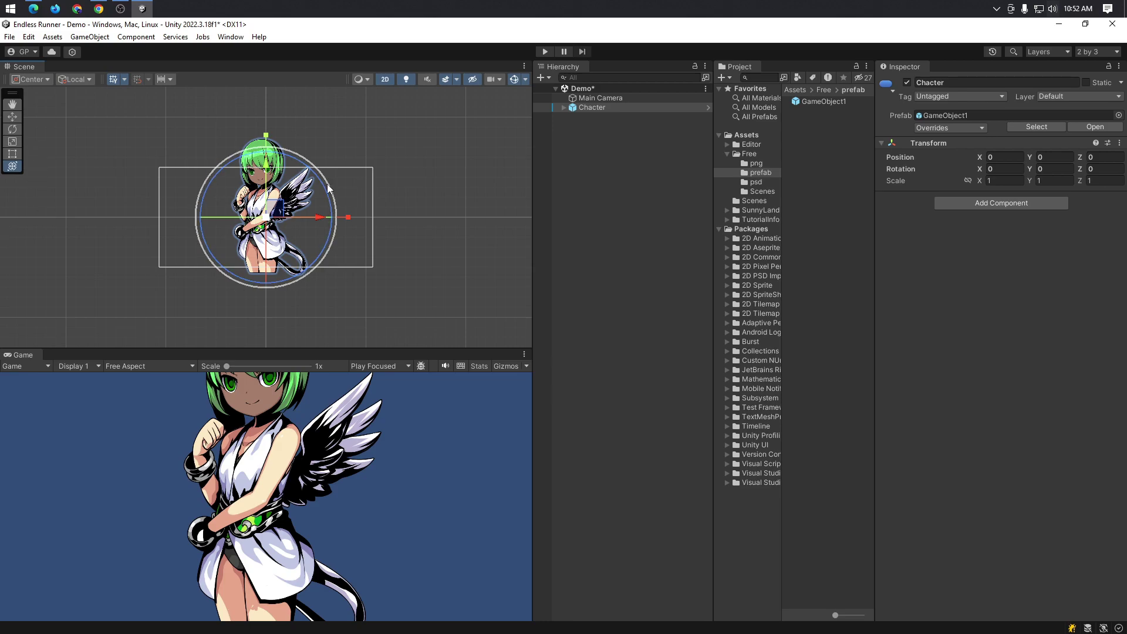
- Drag Chacter down with the Move tool to position Y -3.82
{"action": "left_click", "coordinate": [13, 117]}
{"action": "left_click_drag", "start_coordinate": [272, 212], "coordinate": [273, 251]}
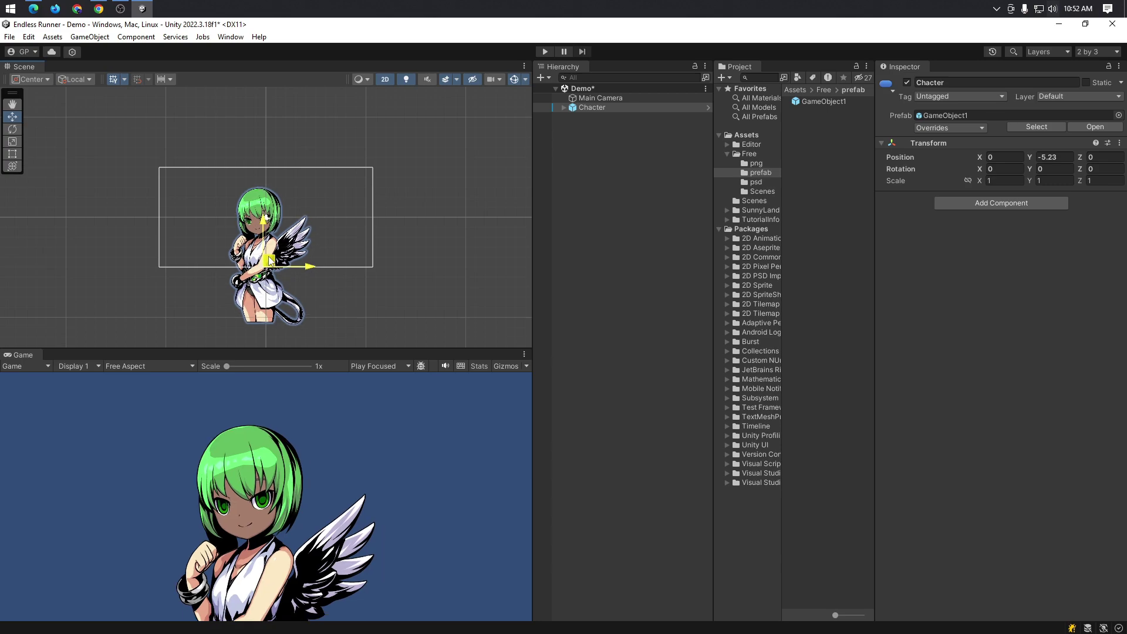
{"action": "left_click", "coordinate": [19, 142]}
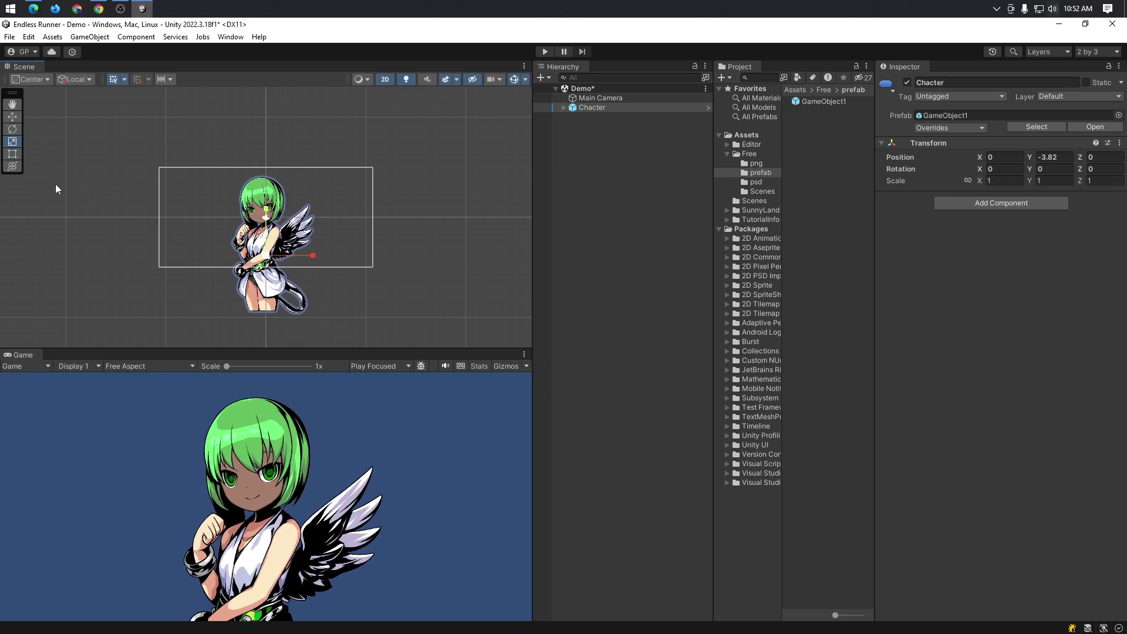
{"action": "left_click", "coordinate": [13, 154]}
{"action": "scroll", "coordinate": [282, 211], "scroll_direction": "down", "scroll_amount": 1}
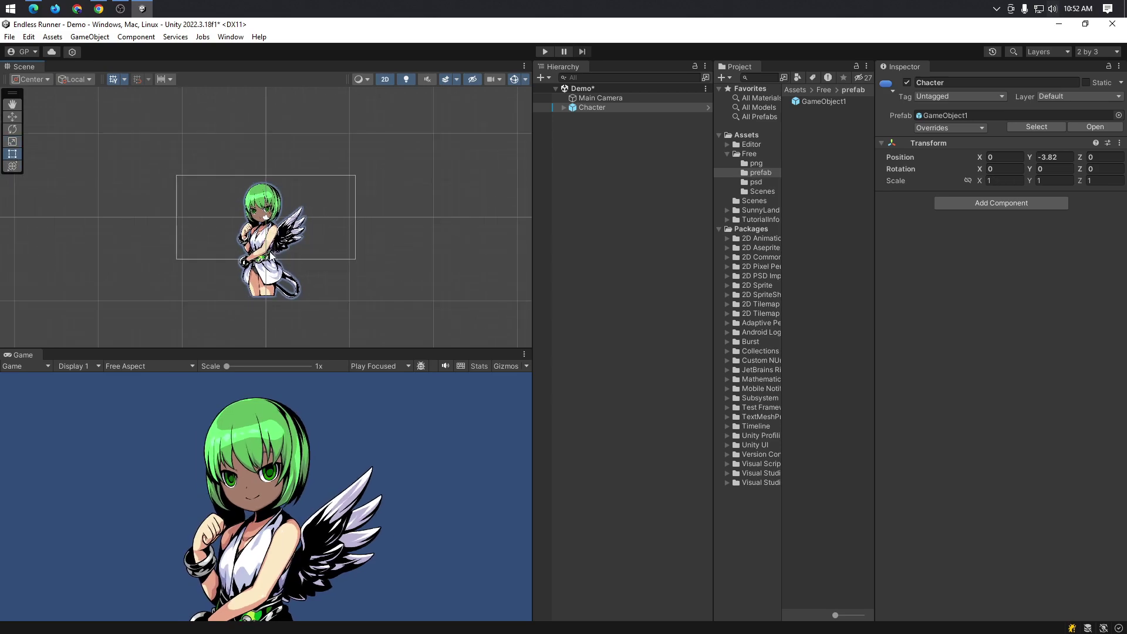
{"action": "scroll", "coordinate": [282, 212], "scroll_direction": "up", "scroll_amount": 2}
{"action": "scroll", "coordinate": [282, 212], "scroll_direction": "up", "scroll_amount": 2}
- Reselect Chacter, then switch to the Edge window showing the Unity Asset Store
{"action": "left_click", "coordinate": [275, 251]}
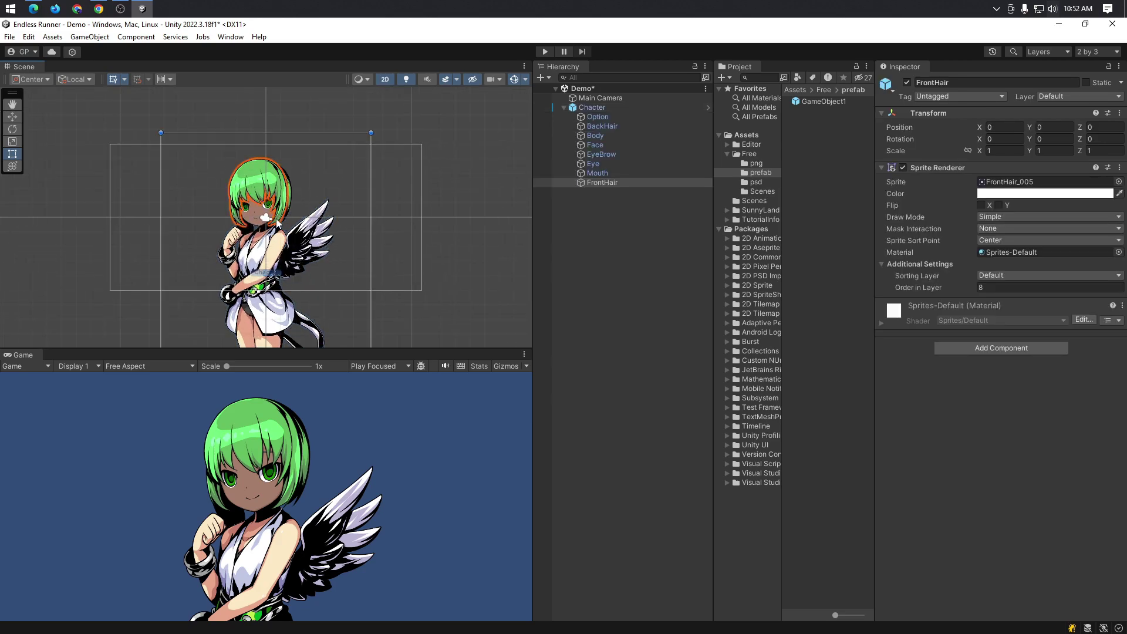
{"action": "left_click", "coordinate": [275, 251]}
{"action": "left_click", "coordinate": [322, 162]}
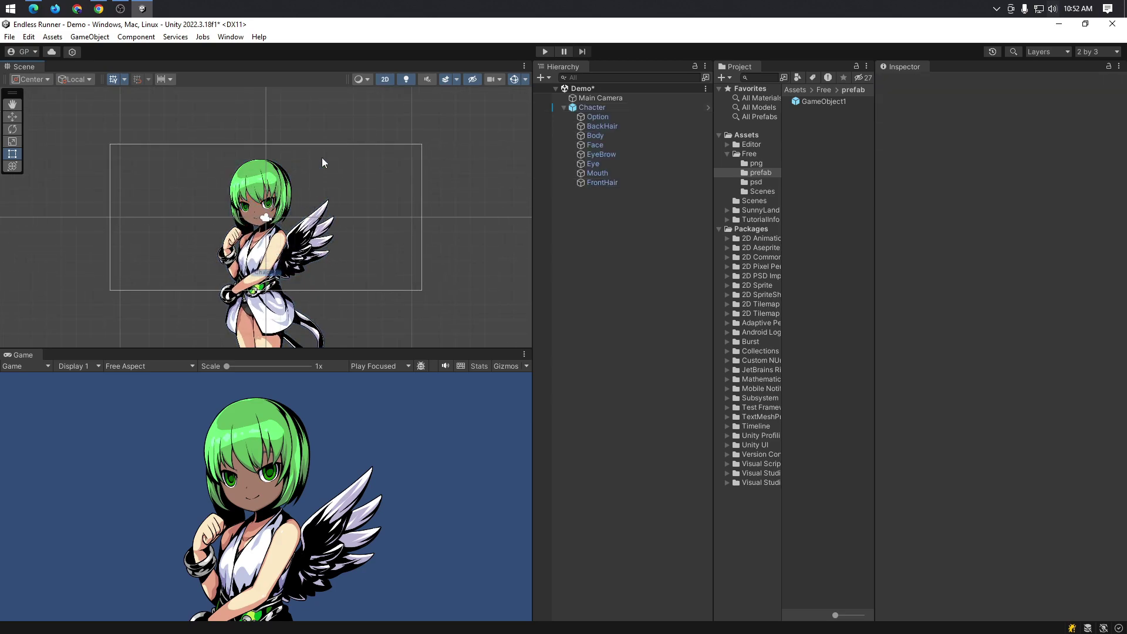
{"action": "left_click", "coordinate": [604, 107]}
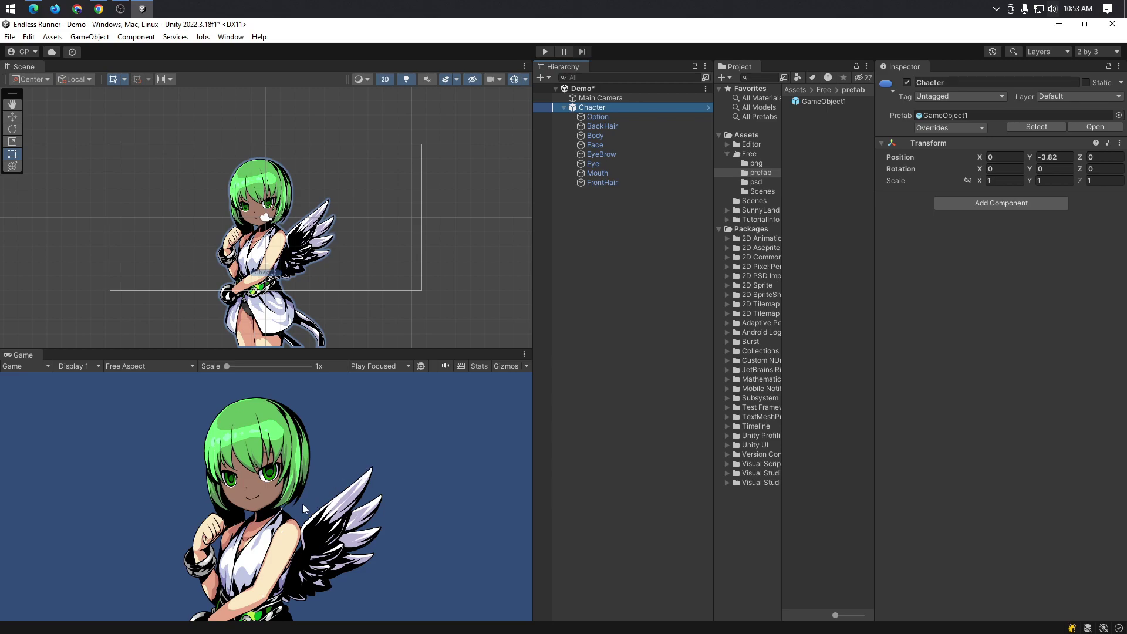
{"action": "scroll", "coordinate": [299, 219], "scroll_direction": "down", "scroll_amount": 3}
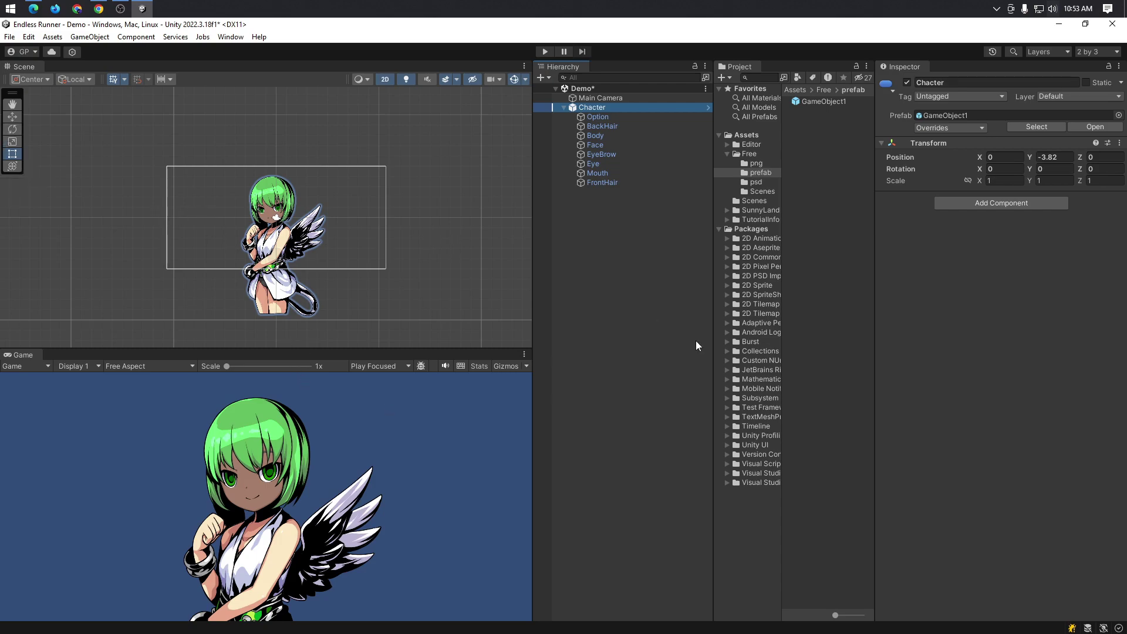
{"action": "key", "text": "alt+Tab"}
{"action": "left_click", "coordinate": [670, 332]}
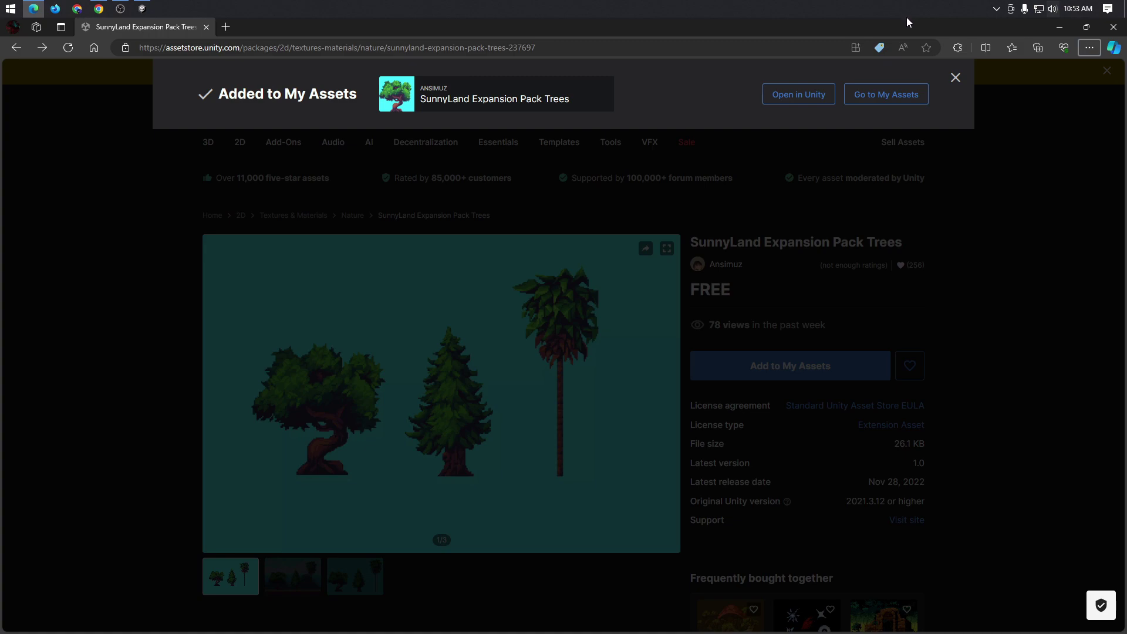
- Dismiss the Added to My Assets banner and search 'running' limited to 2D assets
{"action": "left_click", "coordinate": [956, 77]}
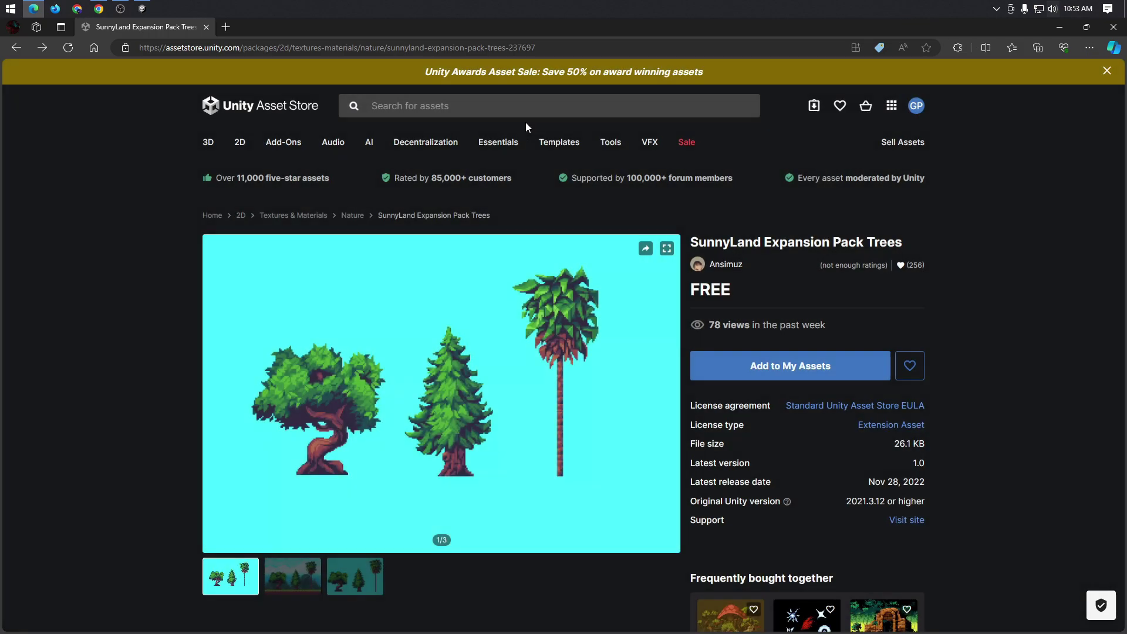
{"action": "left_click", "coordinate": [516, 99]}
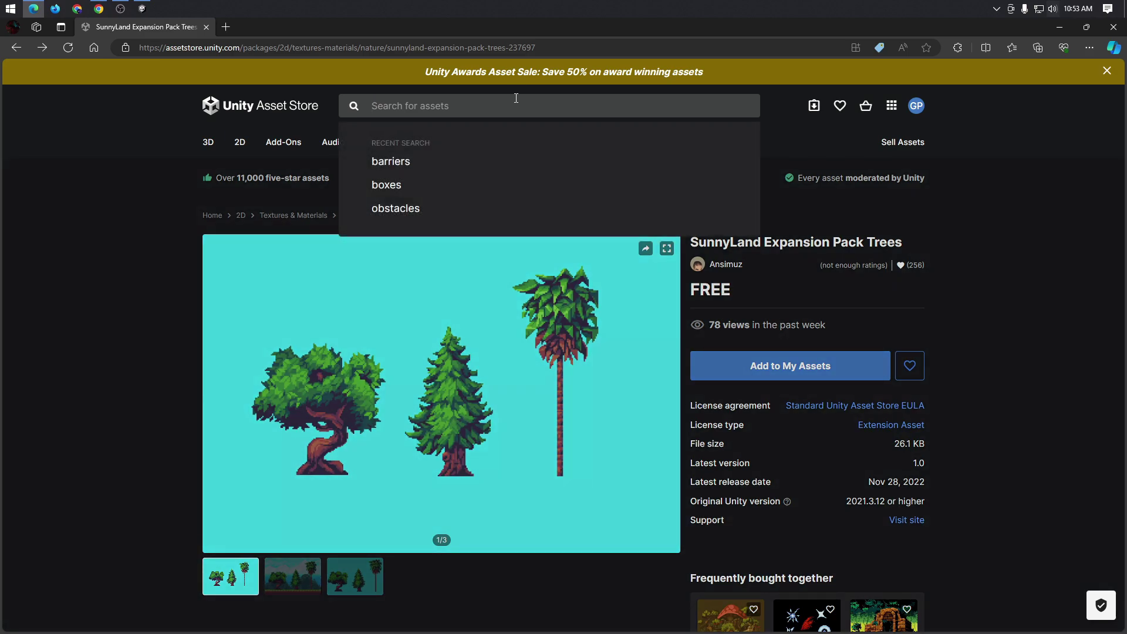
{"action": "type", "text": "running"}
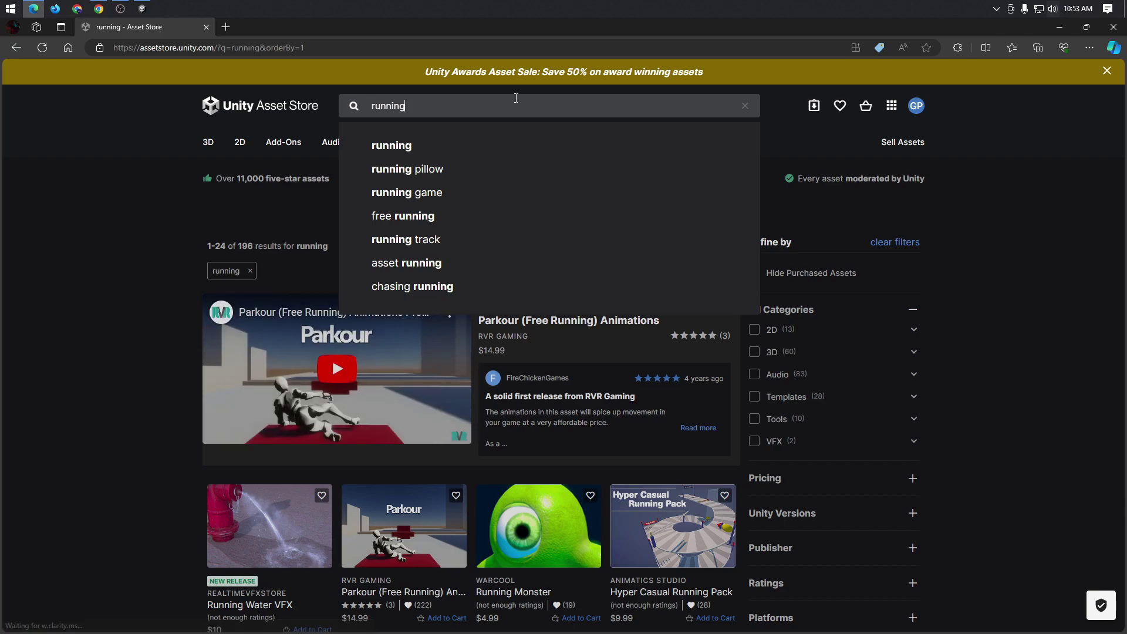
{"action": "left_click", "coordinate": [469, 193]}
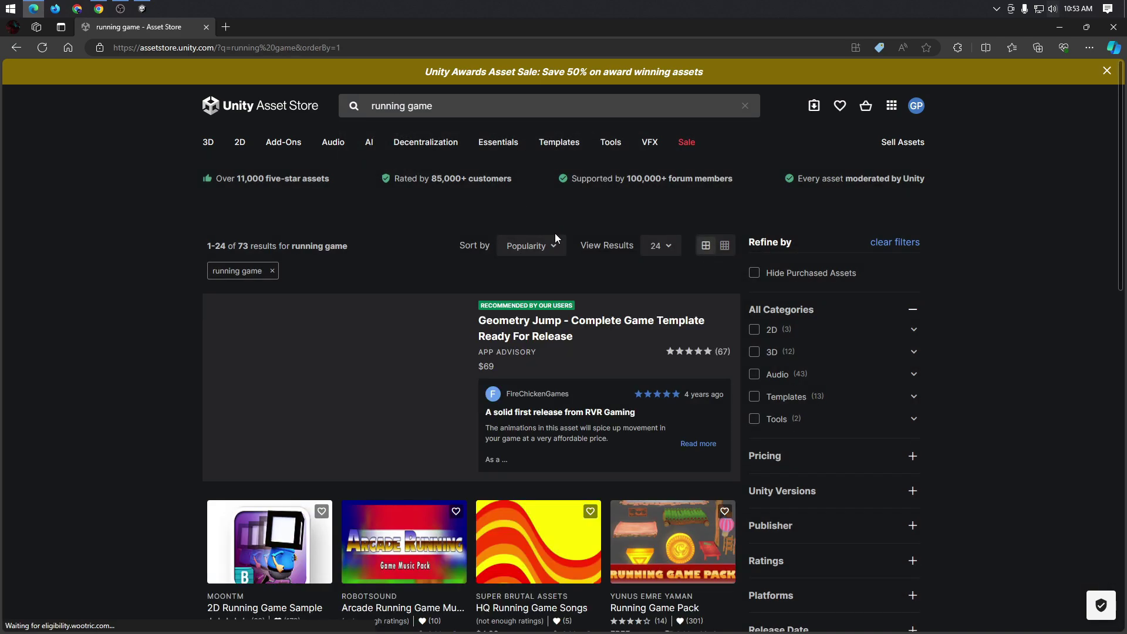
{"action": "left_click", "coordinate": [754, 329]}
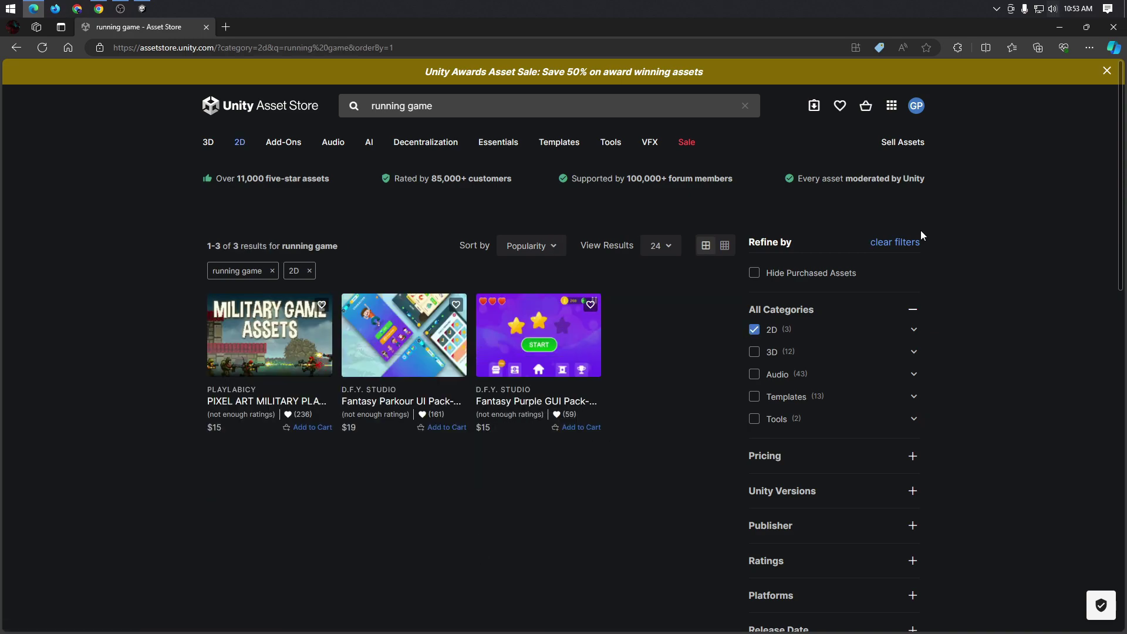
{"action": "left_click", "coordinate": [447, 105]}
{"action": "key", "text": "BackSpace"}
{"action": "key", "text": "BackSpace"}
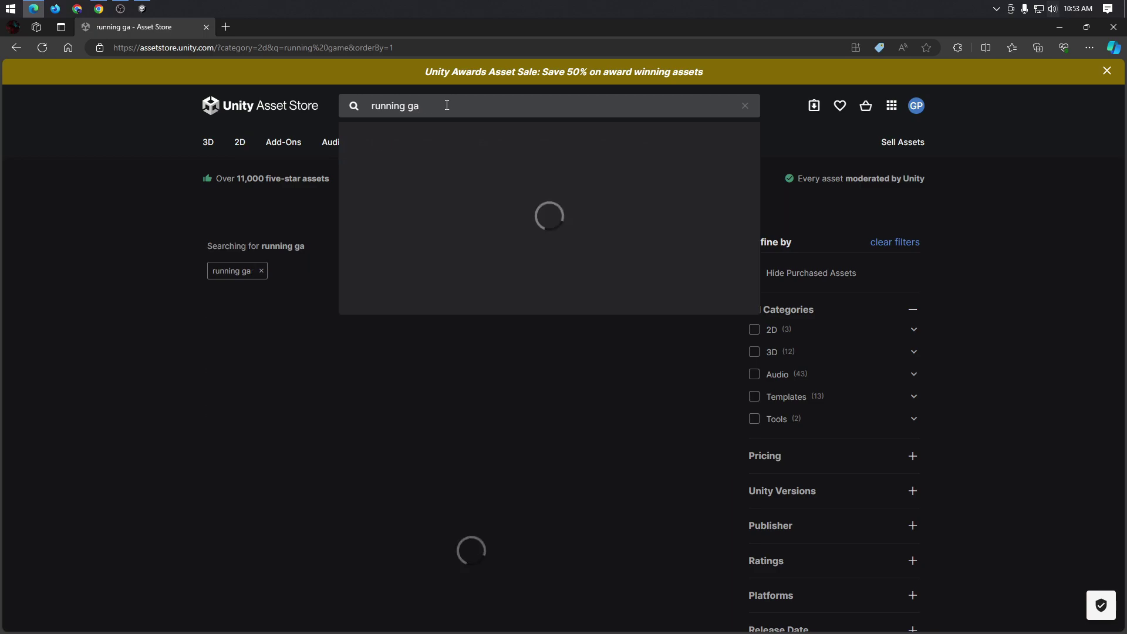
{"action": "key", "text": "BackSpace"}
{"action": "key", "text": "BackSpace"}
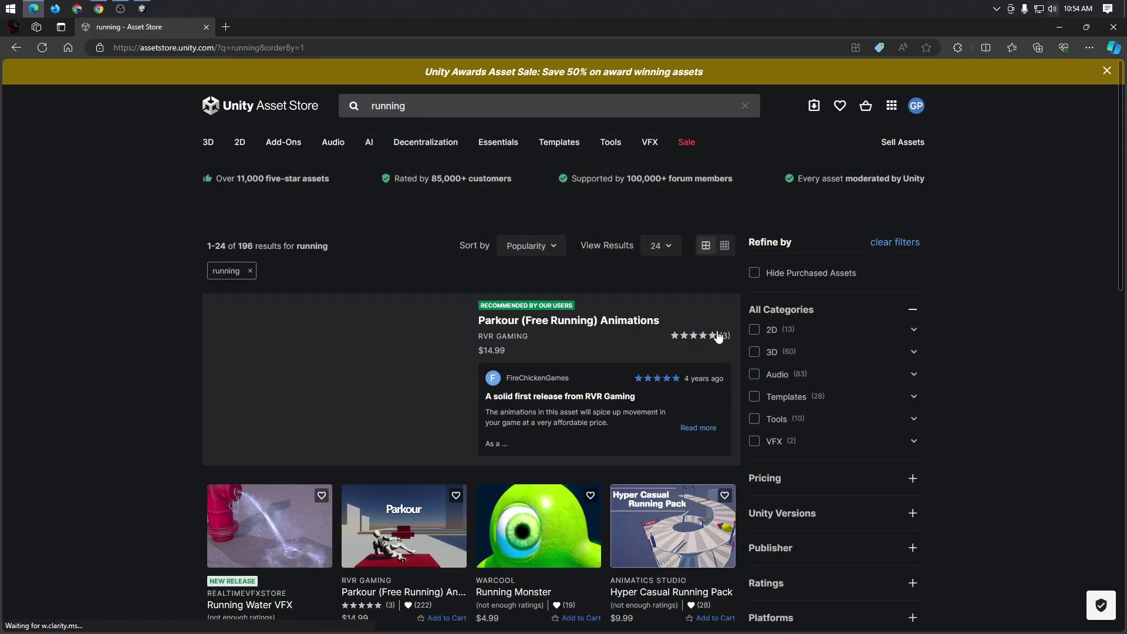
{"action": "left_click", "coordinate": [755, 330]}
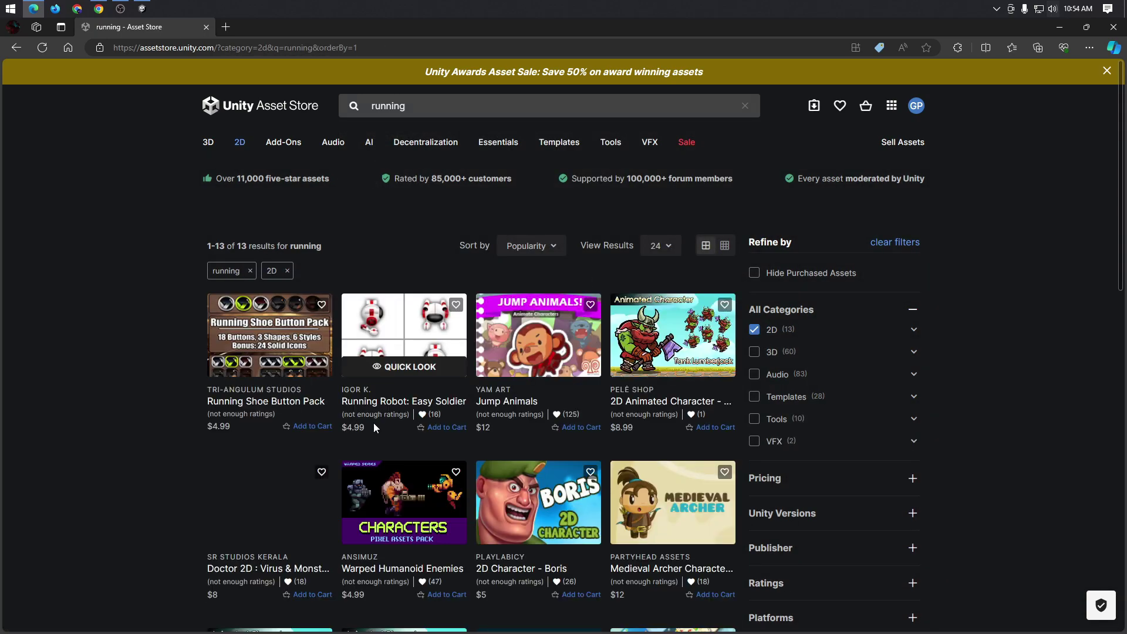
- Sort the 13 2D 'running' results by Price (Low to High)
{"action": "scroll", "coordinate": [131, 393], "scroll_direction": "down", "scroll_amount": 4}
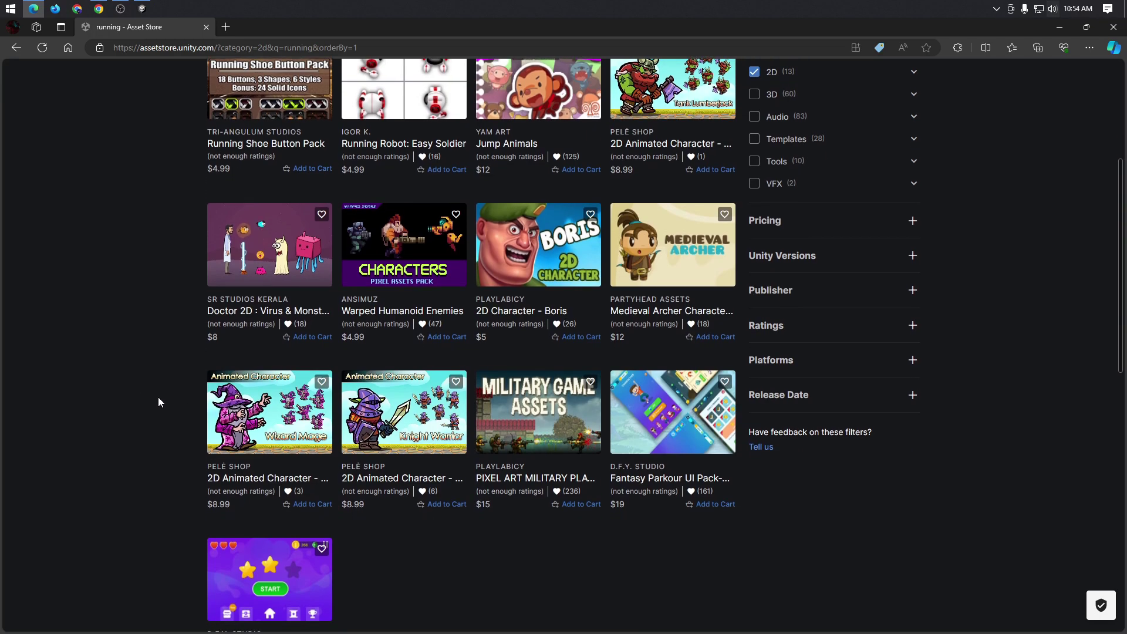
{"action": "scroll", "coordinate": [157, 397], "scroll_direction": "down", "scroll_amount": 5}
{"action": "scroll", "coordinate": [156, 411], "scroll_direction": "up", "scroll_amount": 7}
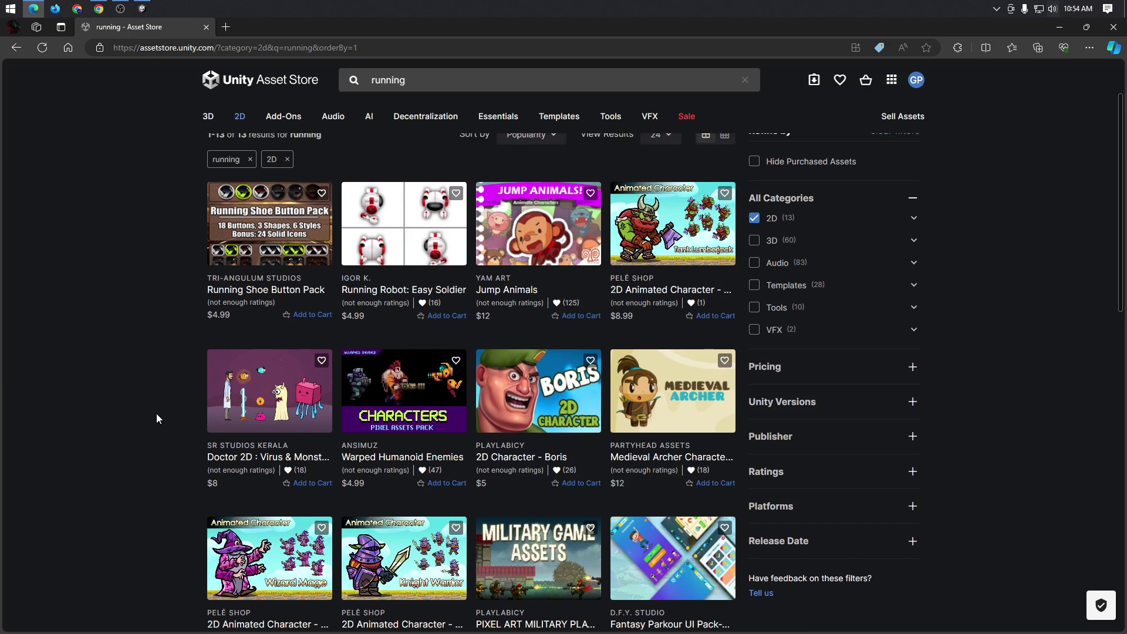
{"action": "scroll", "coordinate": [163, 413], "scroll_direction": "up", "scroll_amount": 2}
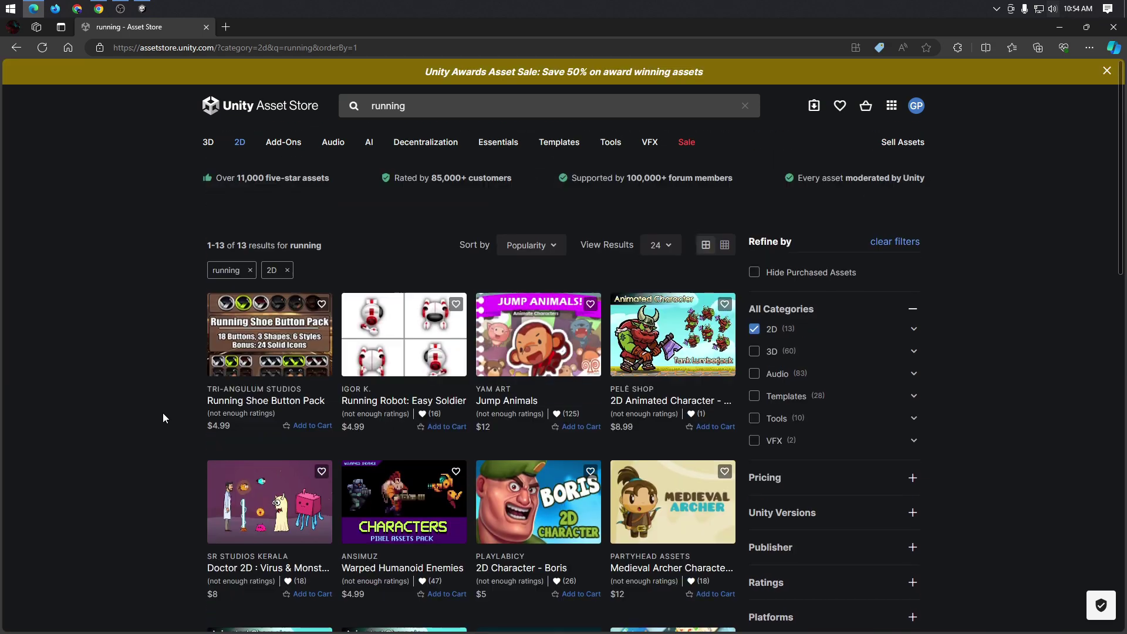
{"action": "left_click", "coordinate": [525, 246]}
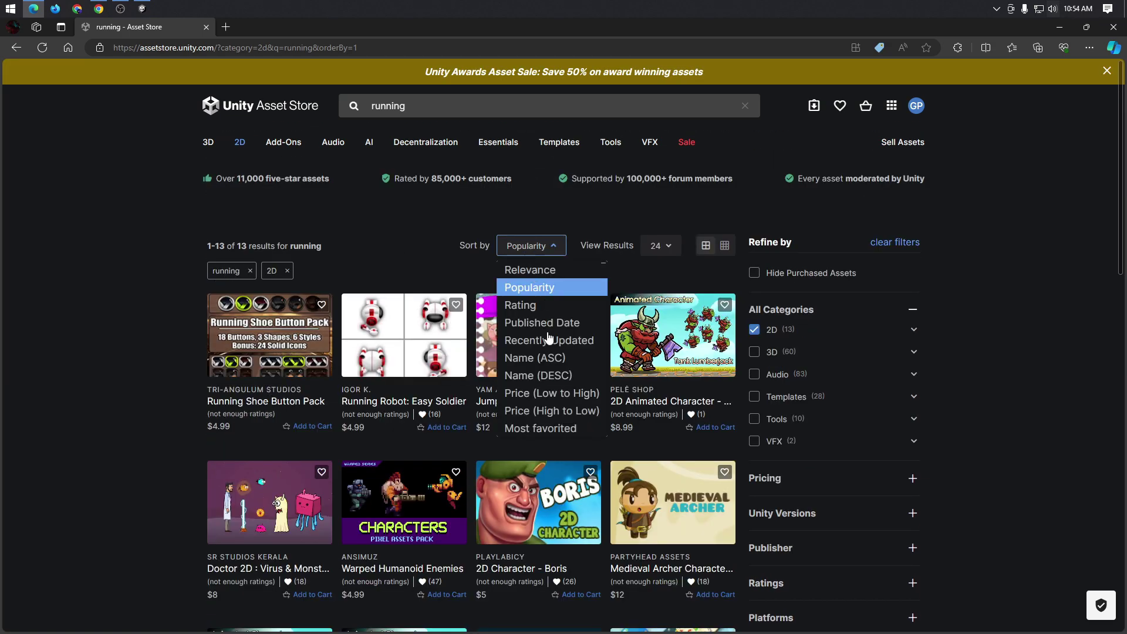
{"action": "left_click", "coordinate": [564, 393]}
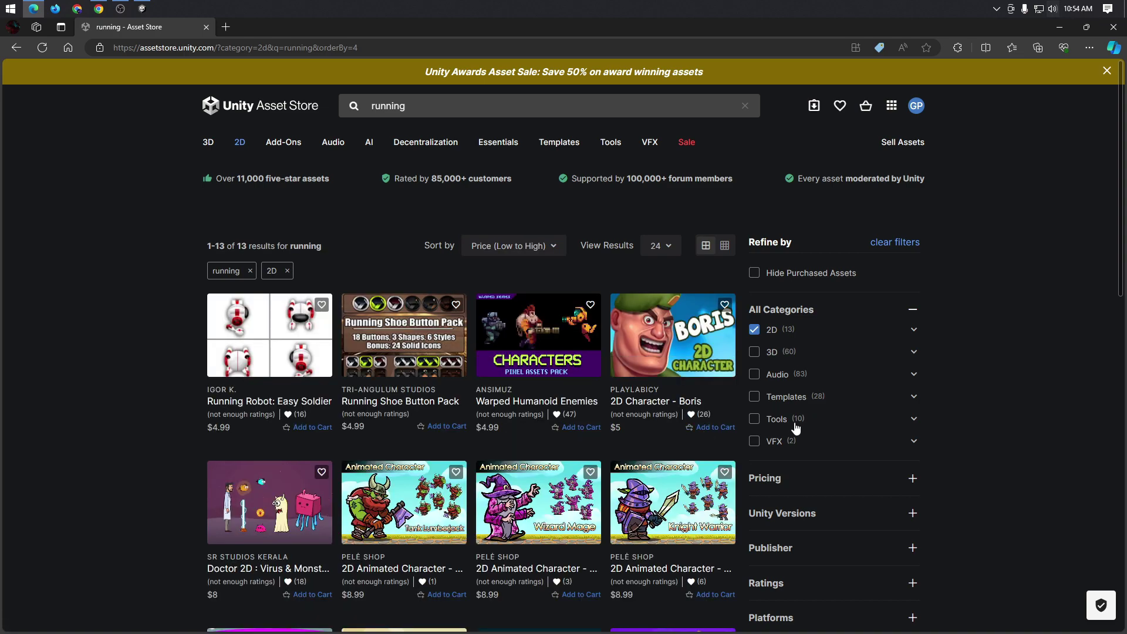
{"action": "mouse_move", "coordinate": [498, 142]}
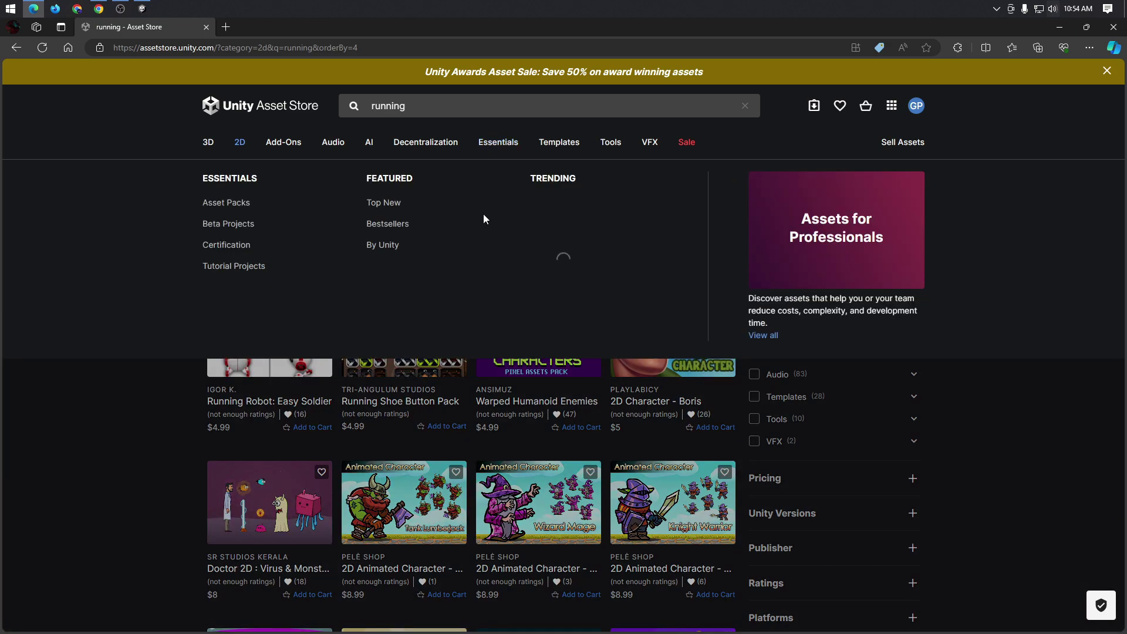
{"action": "left_click", "coordinate": [469, 107]}
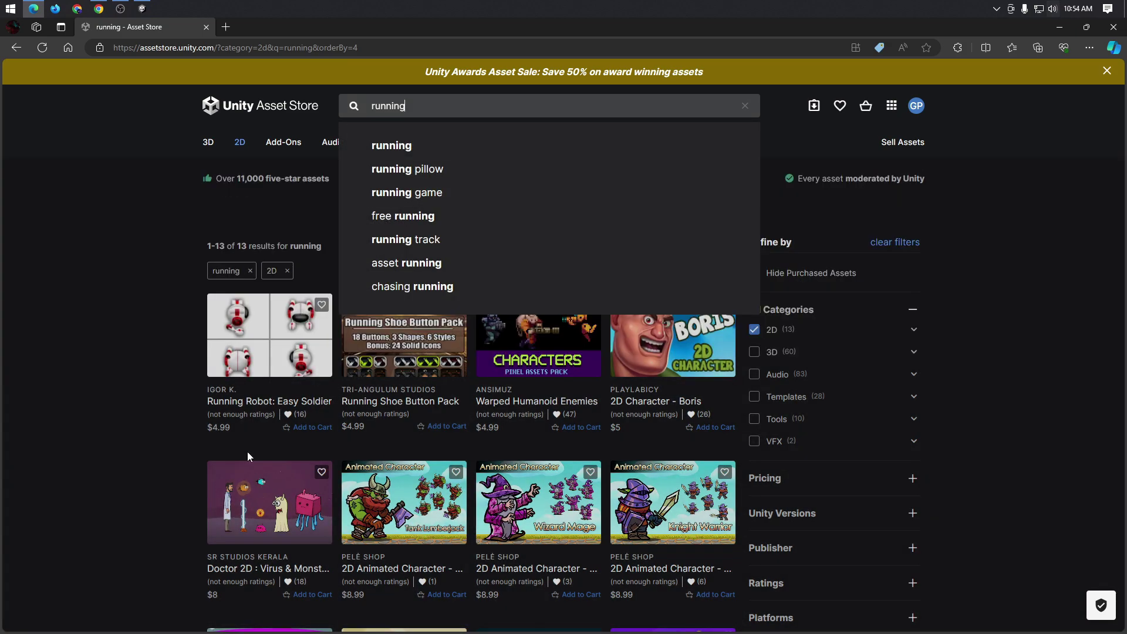
{"action": "left_click", "coordinate": [169, 471]}
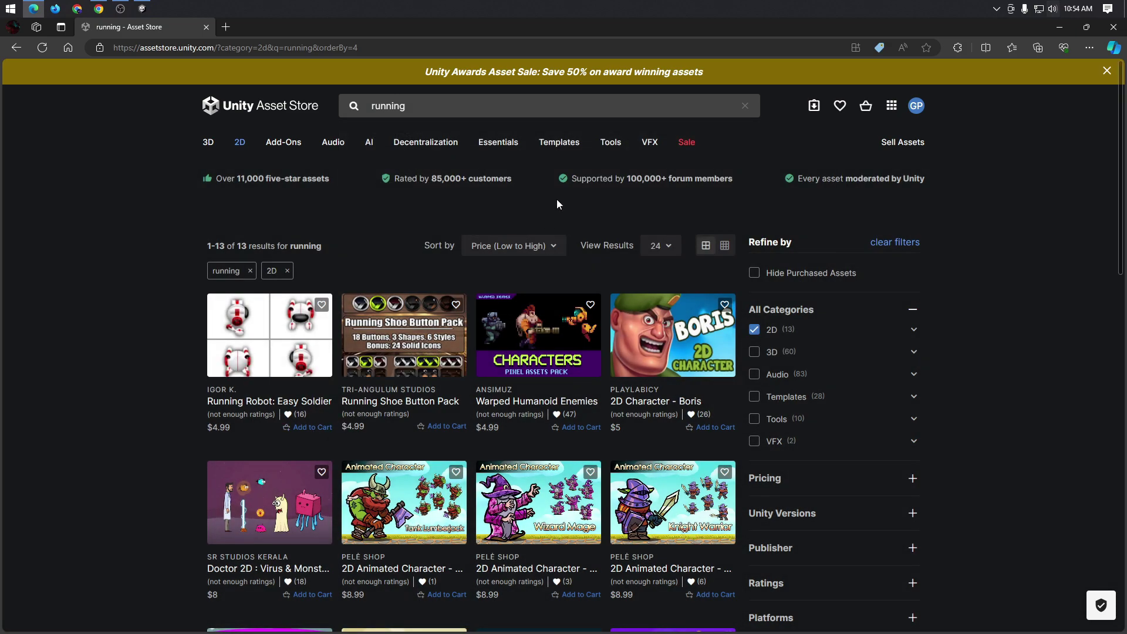
- Search 'characters' filtered to 2D and look at the Fantasy 2D Character: Free page
{"action": "double_click", "coordinate": [443, 103]}
{"action": "type", "text": "c"}
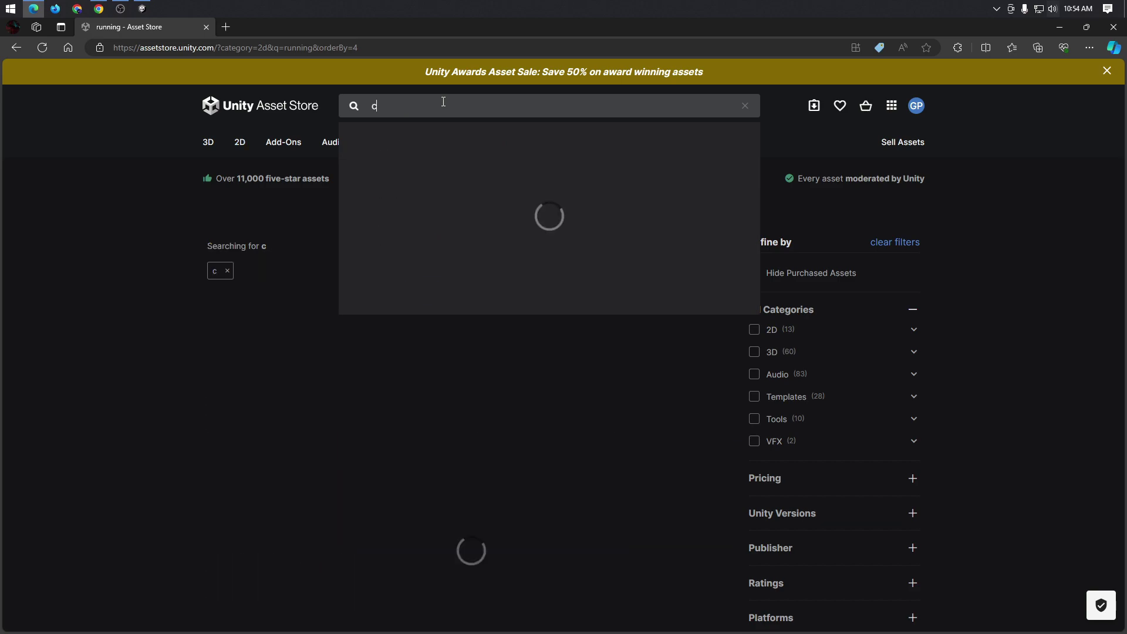
{"action": "type", "text": "haracters"}
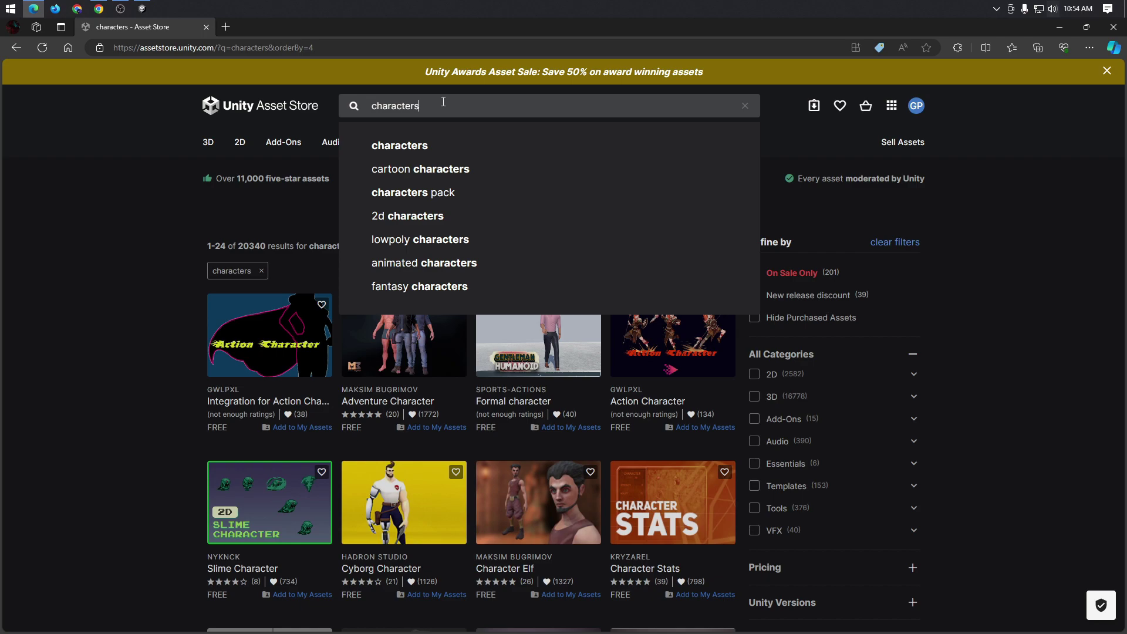
{"action": "left_click", "coordinate": [756, 376]}
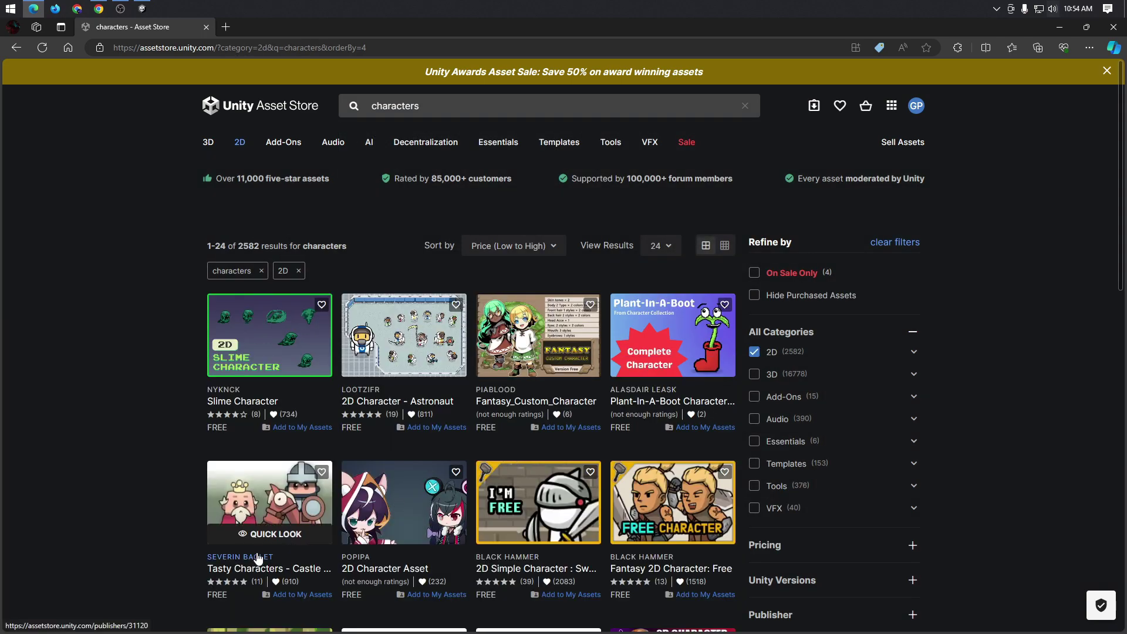
{"action": "scroll", "coordinate": [258, 555], "scroll_direction": "down", "scroll_amount": 5}
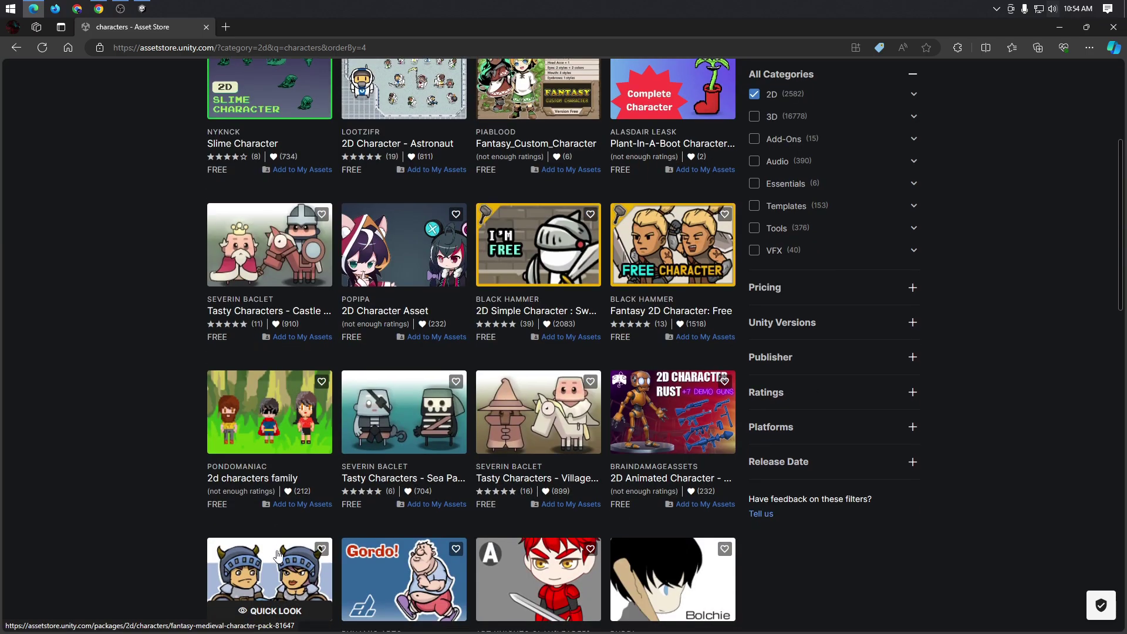
{"action": "scroll", "coordinate": [278, 556], "scroll_direction": "down", "scroll_amount": 3}
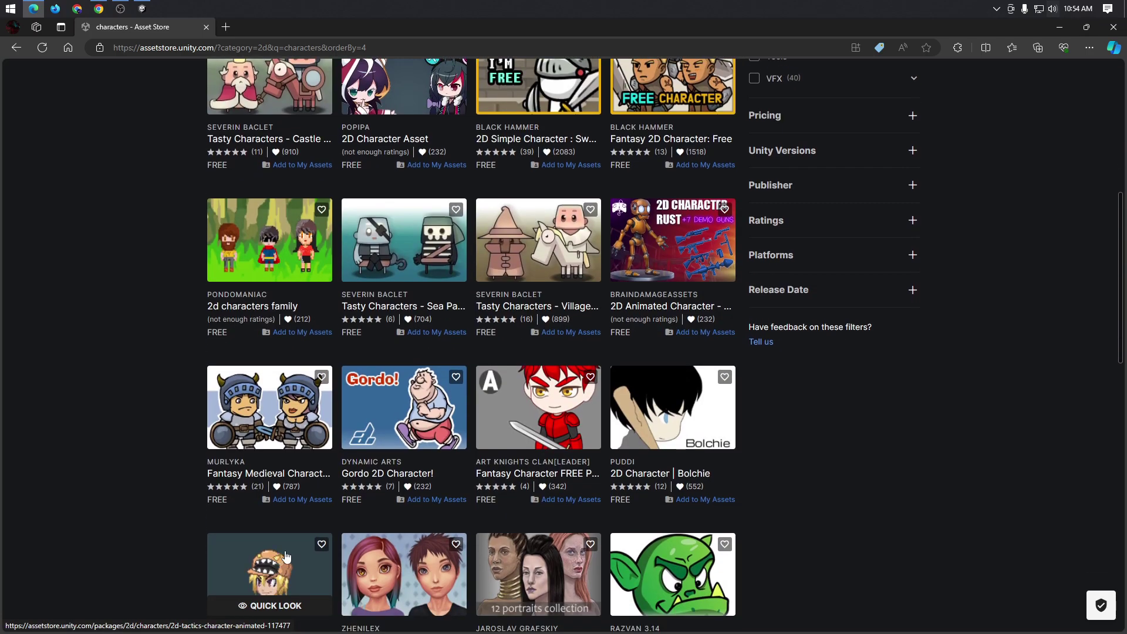
{"action": "scroll", "coordinate": [361, 546], "scroll_direction": "down", "scroll_amount": 7}
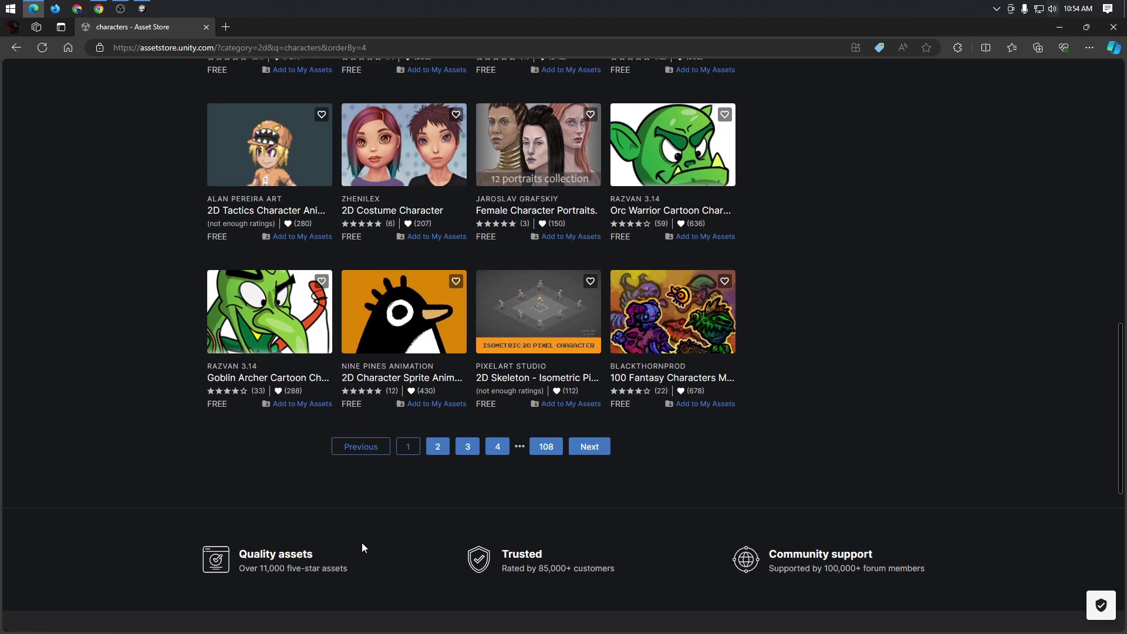
{"action": "scroll", "coordinate": [362, 543], "scroll_direction": "up", "scroll_amount": 15}
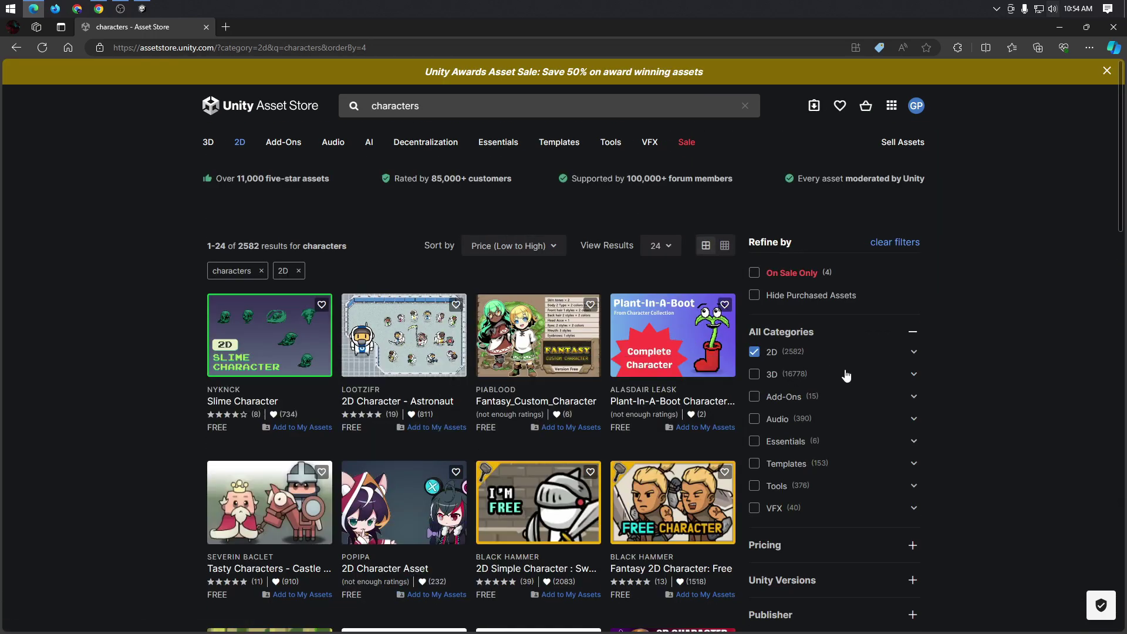
{"action": "scroll", "coordinate": [845, 376], "scroll_direction": "down", "scroll_amount": 4}
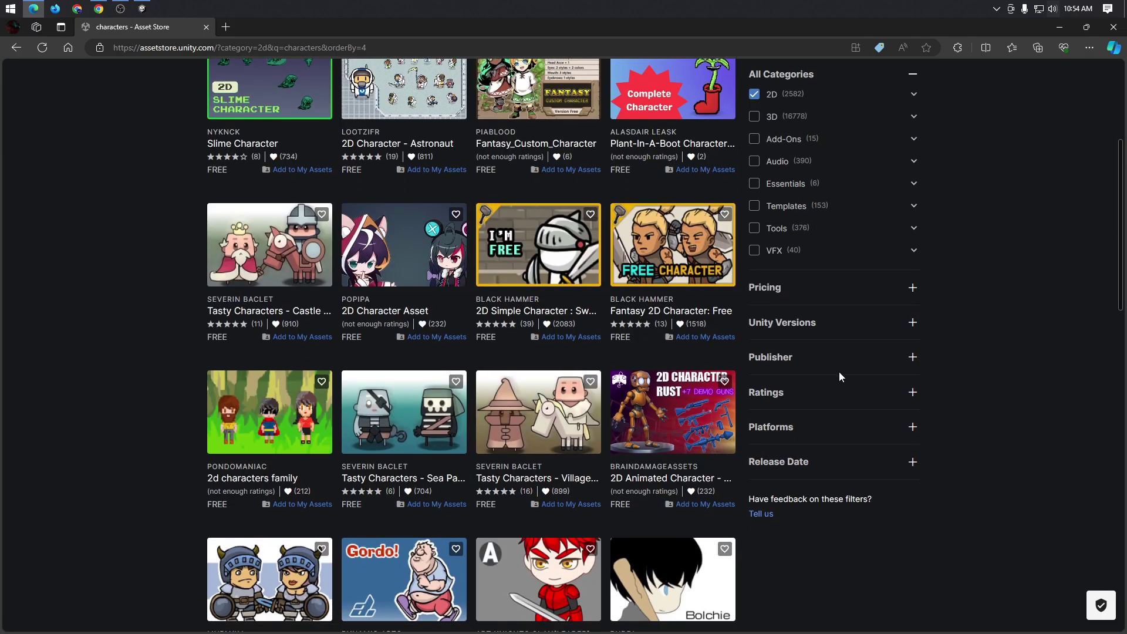
{"action": "left_click", "coordinate": [668, 253]}
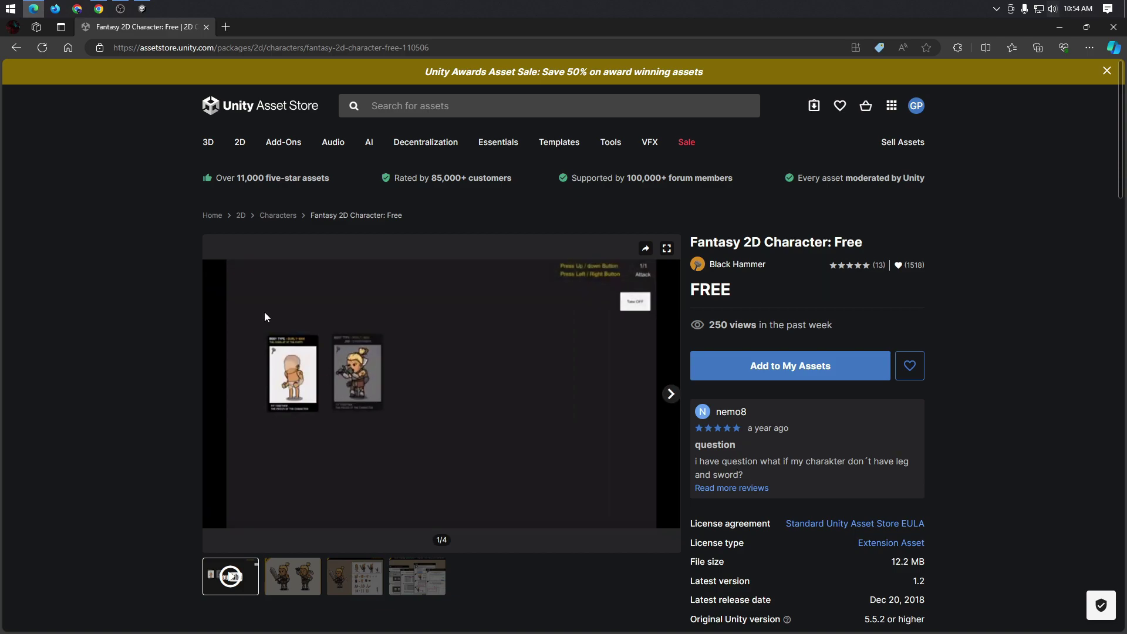
{"action": "left_click", "coordinate": [7, 49]}
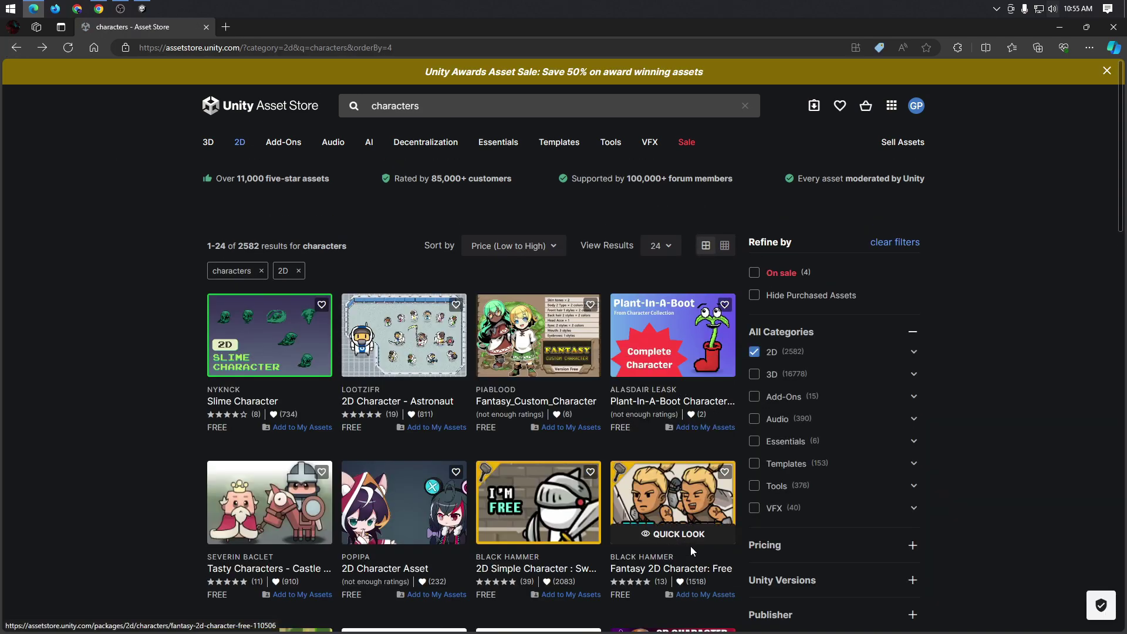
- Add Fantasy 2D Character: Free to My Assets, accepting the terms, and send it to Unity
{"action": "scroll", "coordinate": [692, 551], "scroll_direction": "down", "scroll_amount": 2}
{"action": "left_click", "coordinate": [684, 457]}
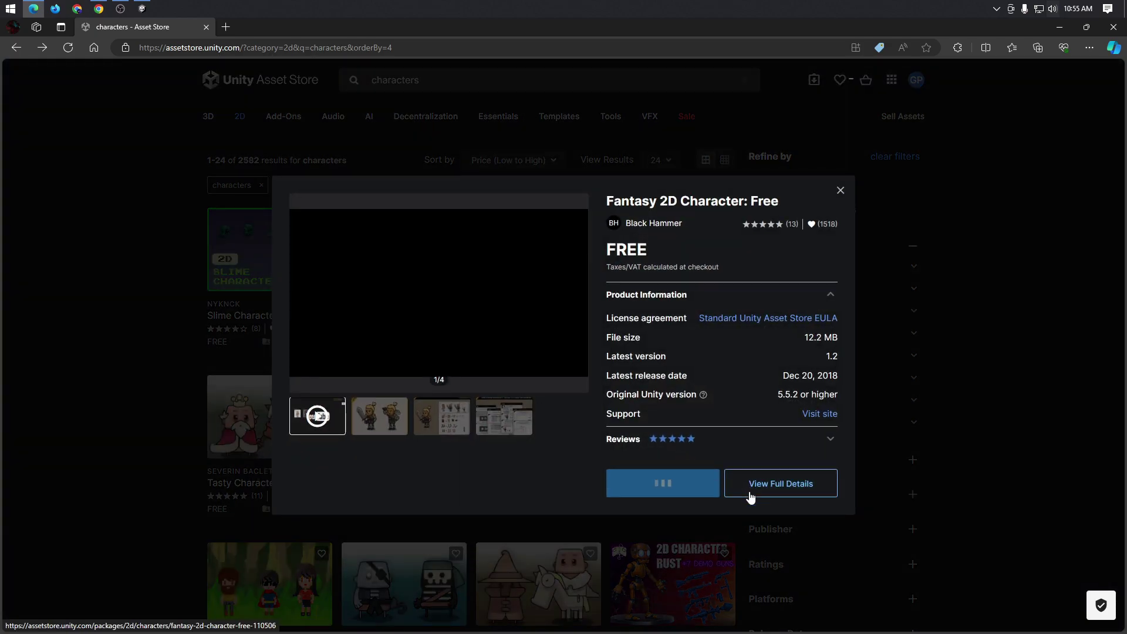
{"action": "left_click", "coordinate": [666, 485]}
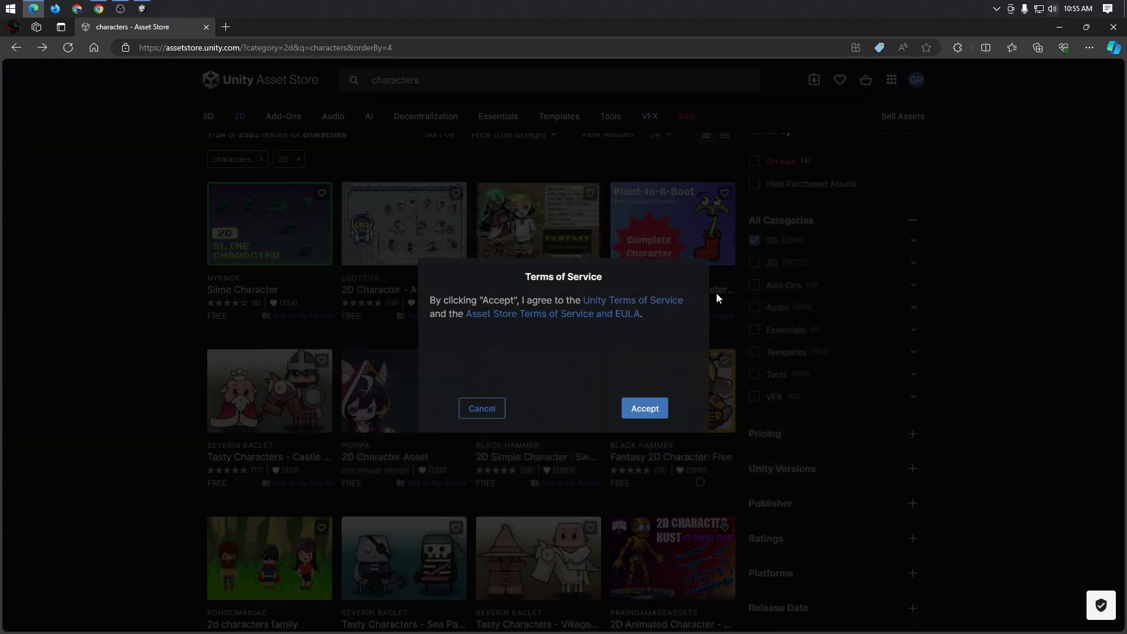
{"action": "left_click", "coordinate": [635, 413]}
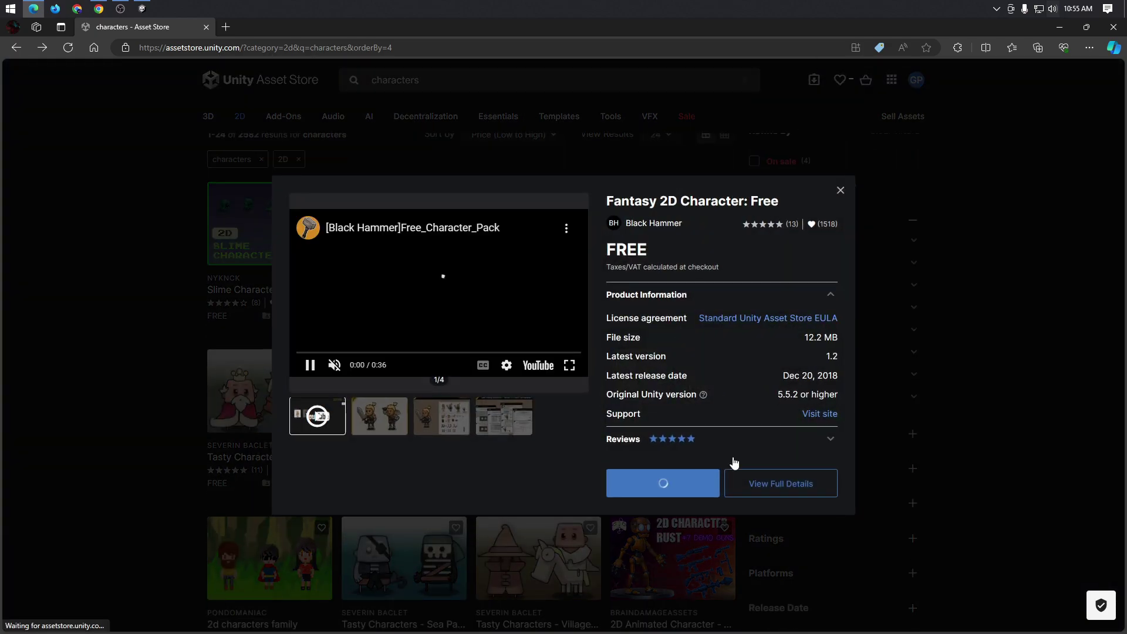
{"action": "left_click", "coordinate": [640, 516]}
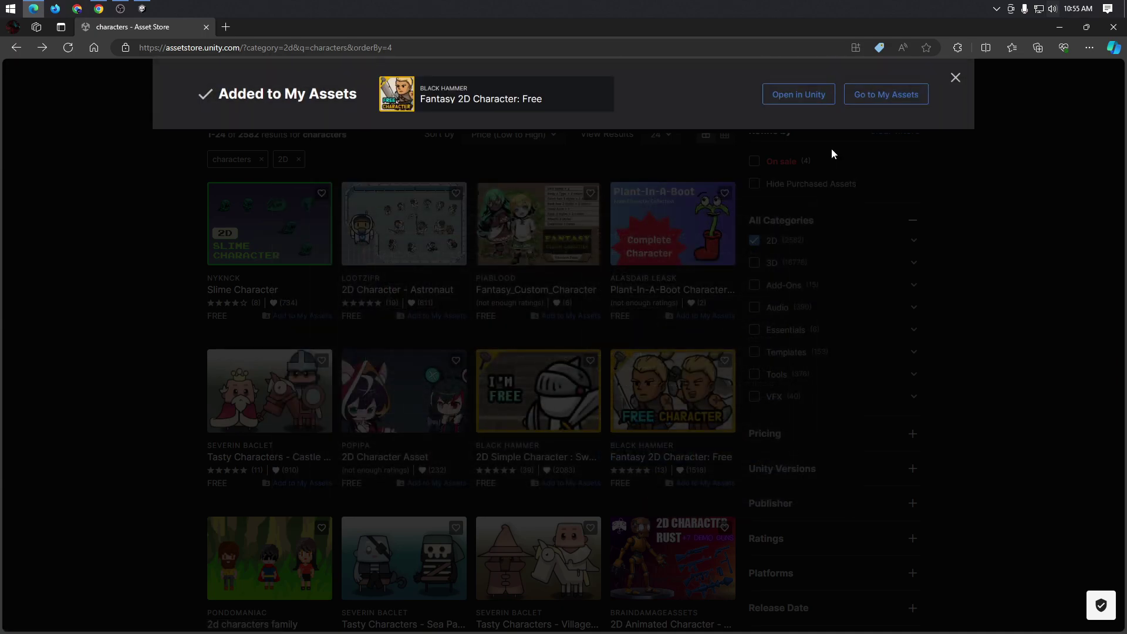
{"action": "left_click", "coordinate": [813, 96]}
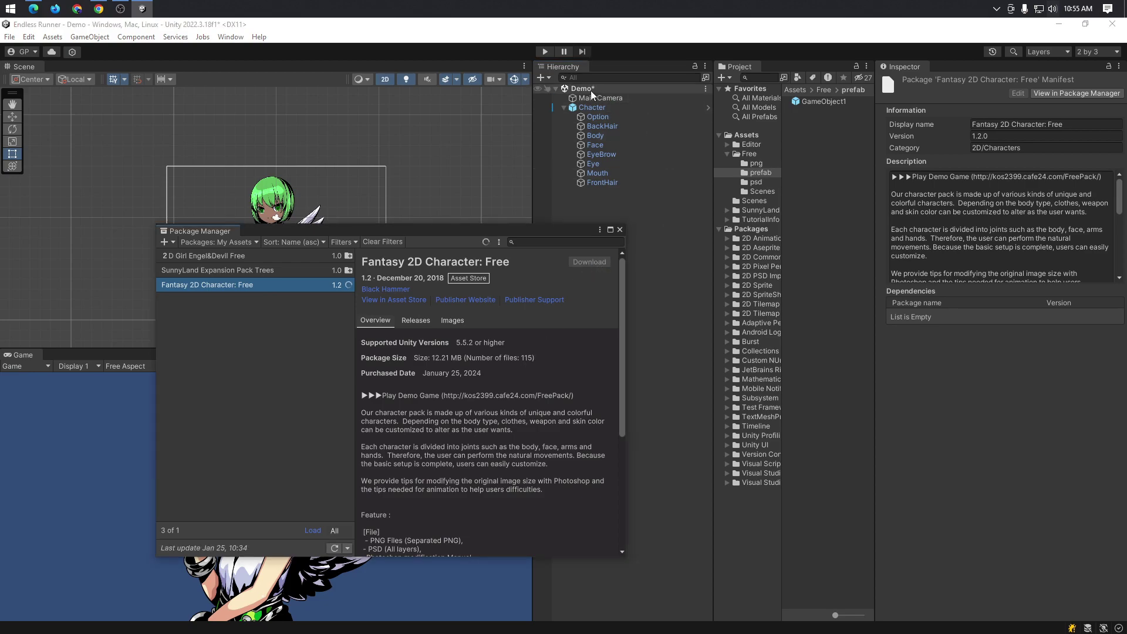
- Delete the Chacter object from the scene and browse the SunnyLand folders
{"action": "left_click", "coordinate": [626, 108]}
{"action": "key", "text": "Delete"}
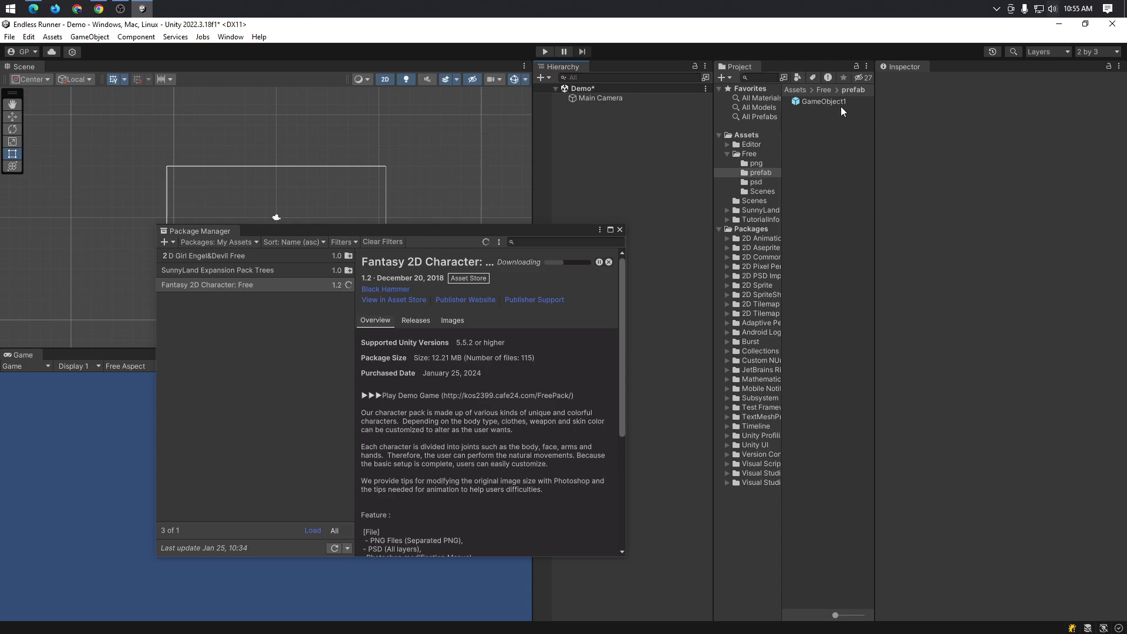
{"action": "left_click", "coordinate": [728, 154]}
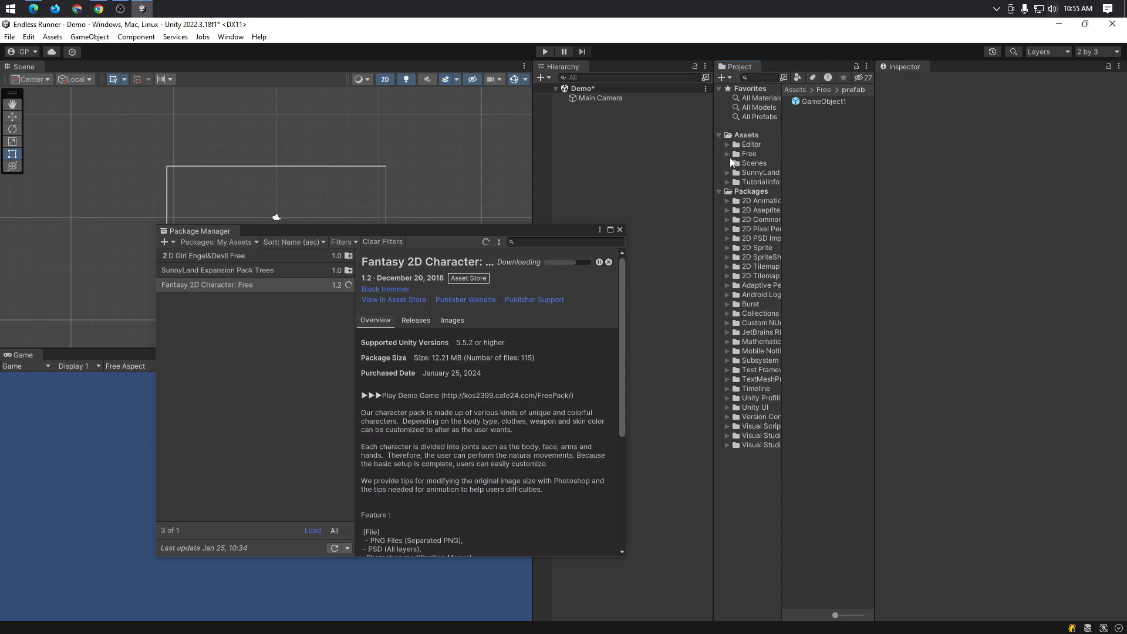
{"action": "left_click", "coordinate": [745, 173]}
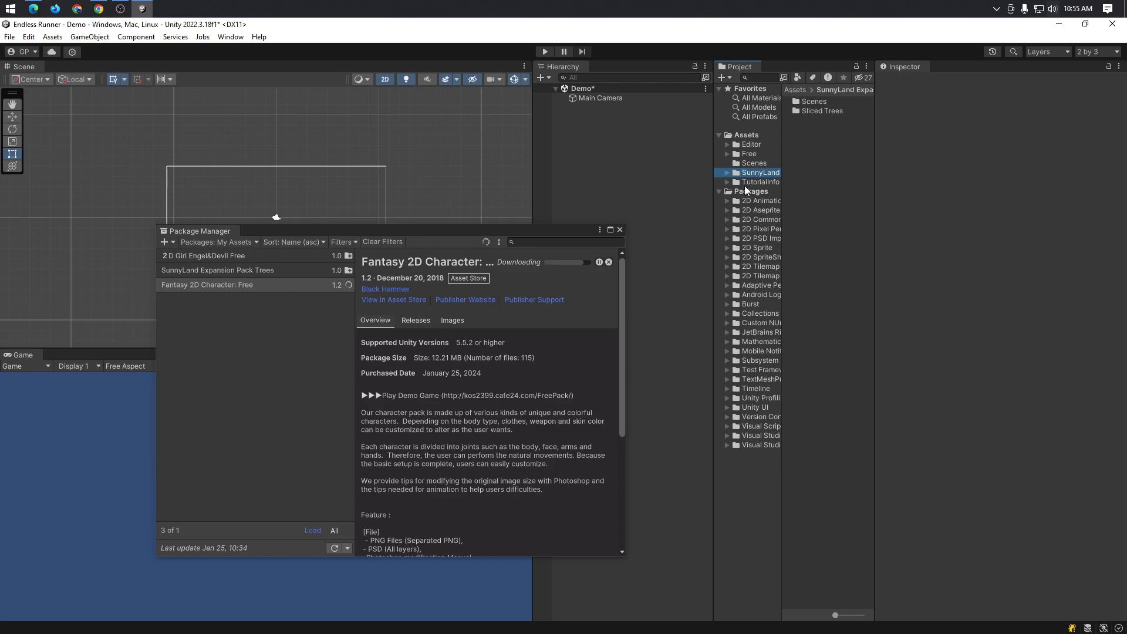
{"action": "left_click", "coordinate": [727, 172]}
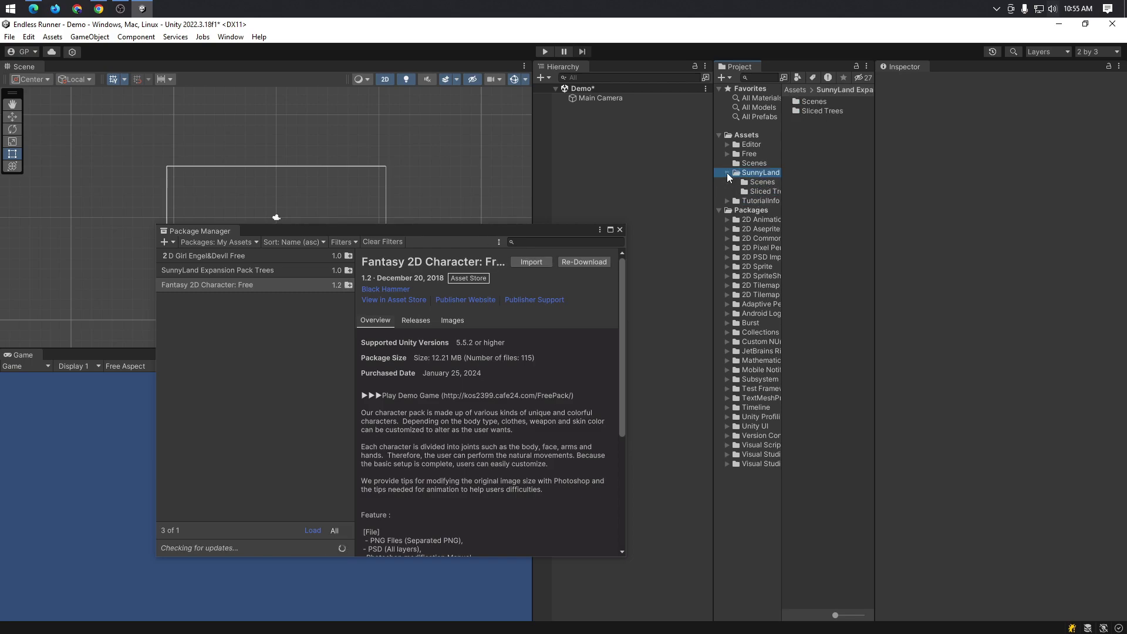
{"action": "left_click", "coordinate": [758, 183]}
{"action": "left_click", "coordinate": [761, 192]}
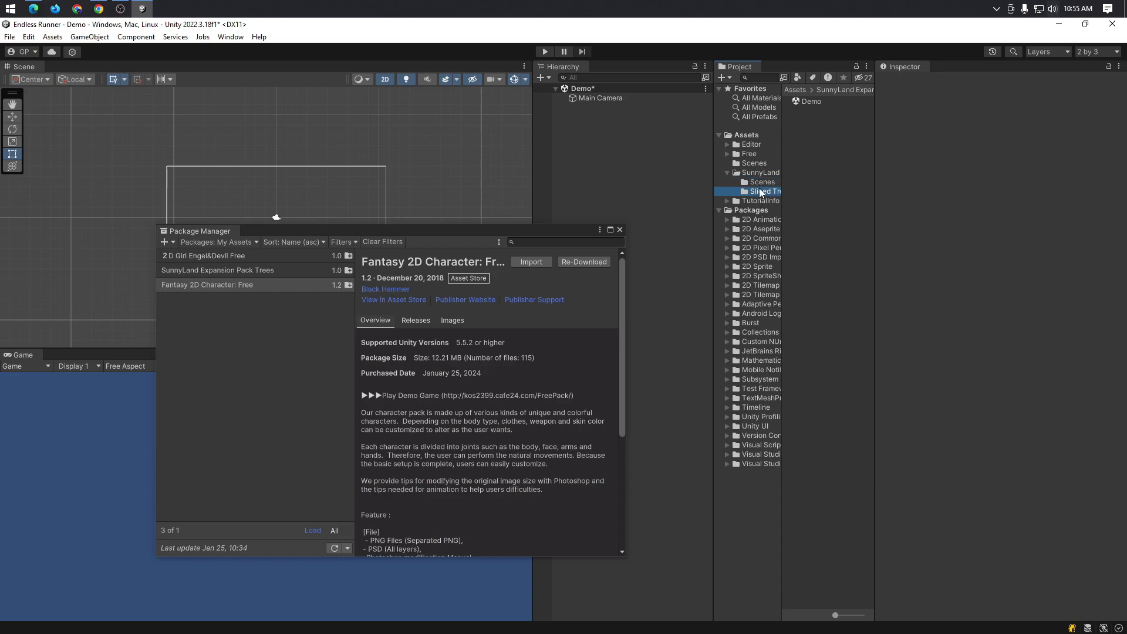
- Expand the Editor, com.unity, TutorialInfo and 2D Animation folders in the Project tree
{"action": "left_click", "coordinate": [727, 172]}
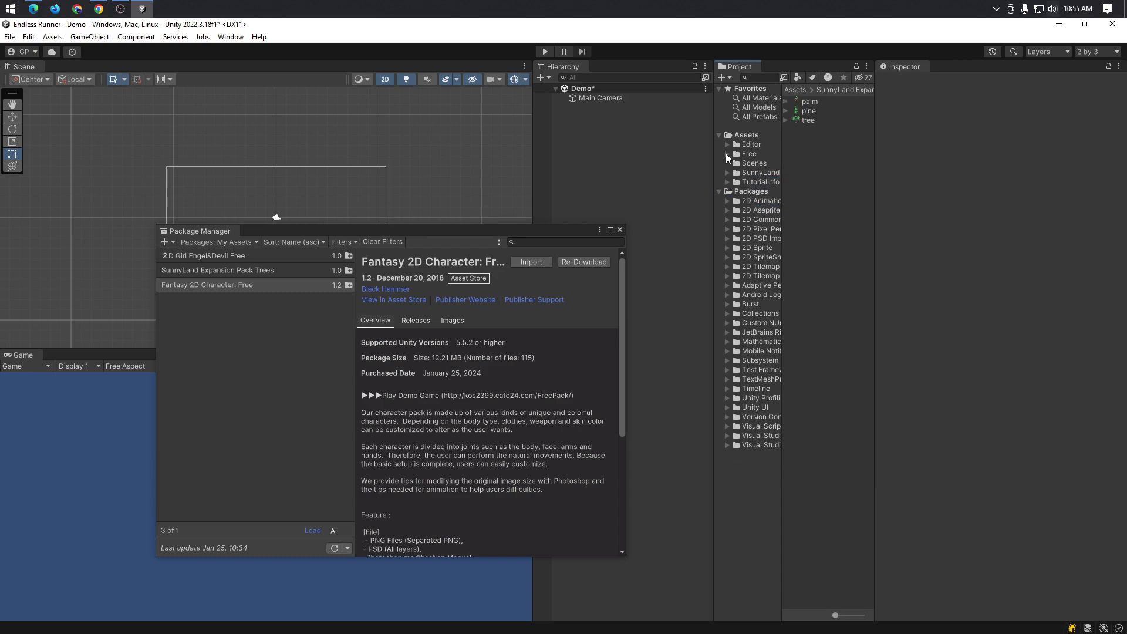
{"action": "left_click", "coordinate": [728, 144]}
{"action": "left_click", "coordinate": [735, 155]}
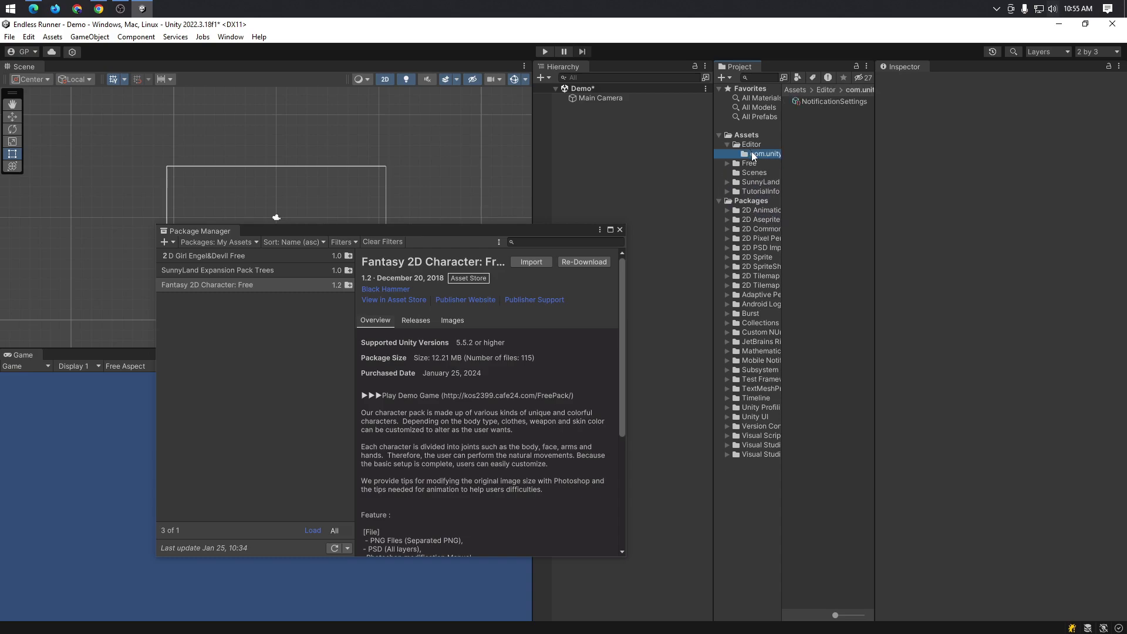
{"action": "left_click", "coordinate": [727, 144]}
{"action": "left_click", "coordinate": [748, 183]}
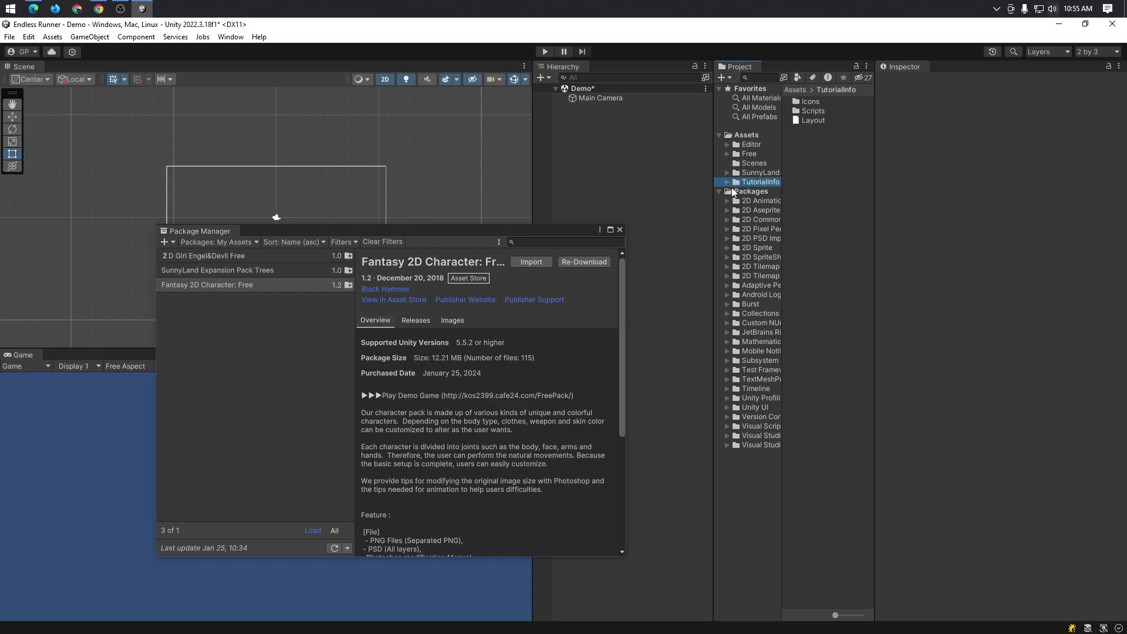
{"action": "left_click", "coordinate": [726, 201]}
{"action": "left_click", "coordinate": [749, 212]}
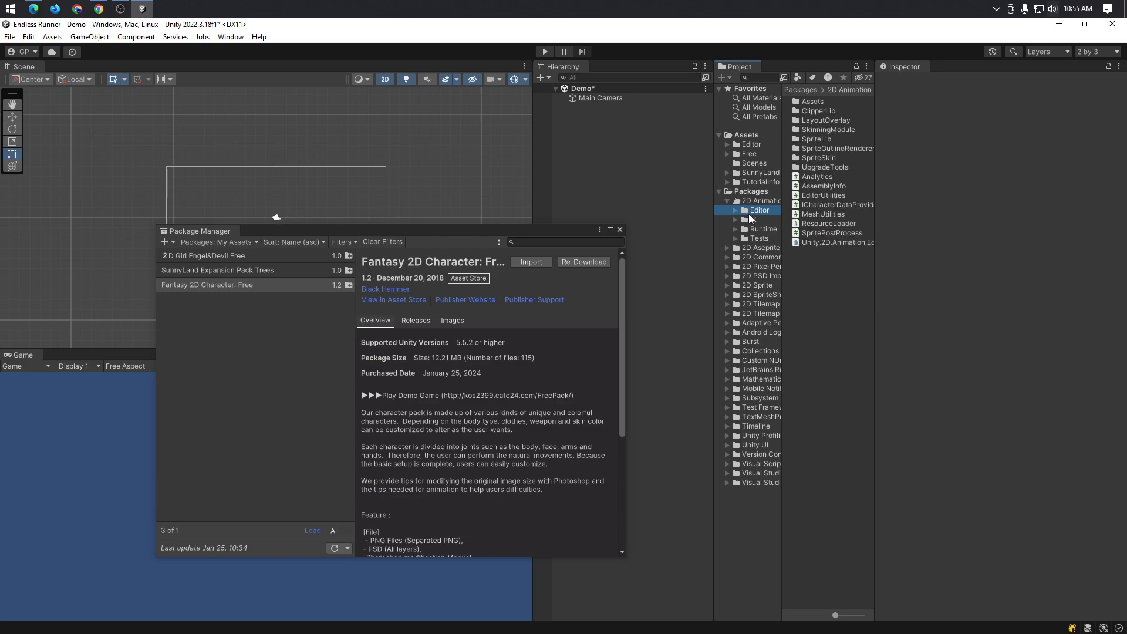
- Inspect 2D Animation files such as SpritePostProcess and ISkeletonView, then collapse the folders
{"action": "left_click", "coordinate": [838, 242]}
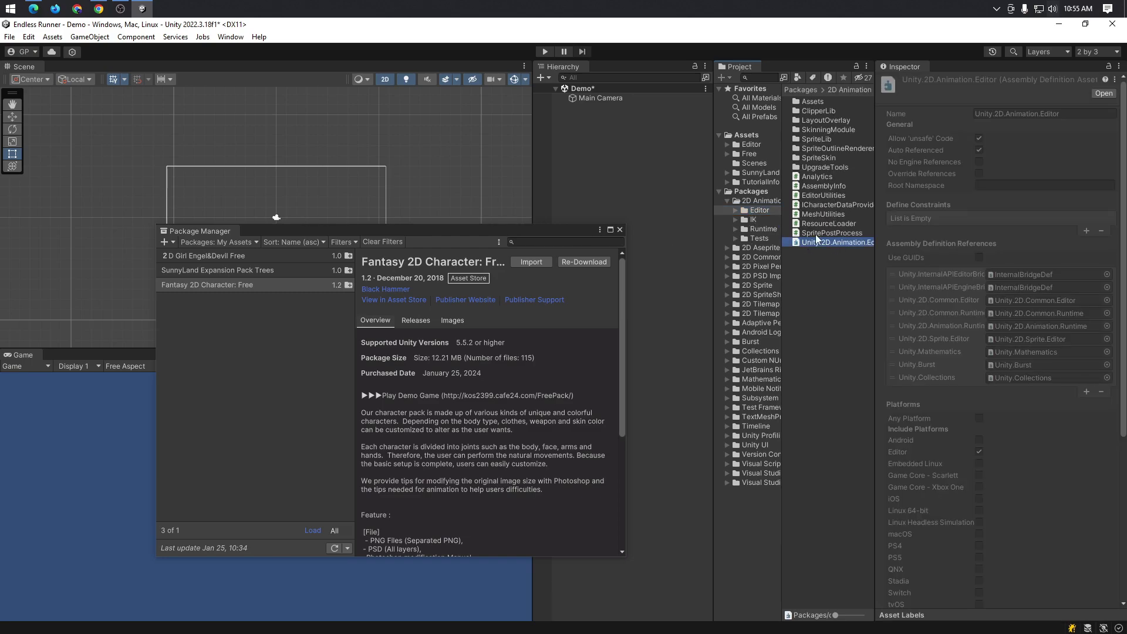
{"action": "left_click", "coordinate": [825, 234]}
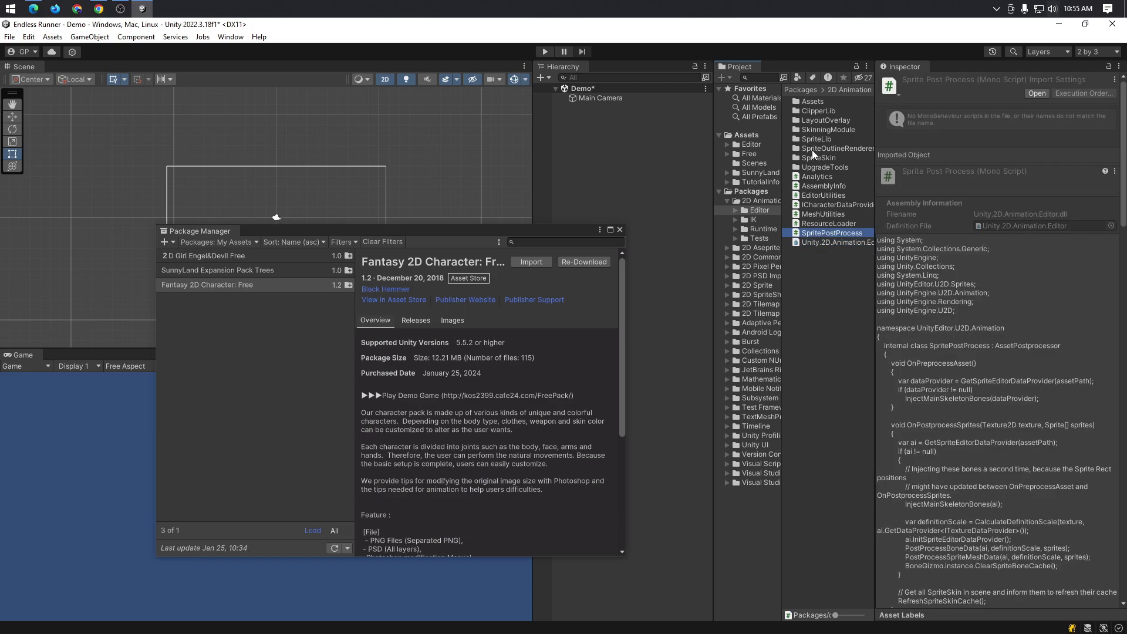
{"action": "left_click", "coordinate": [817, 130]}
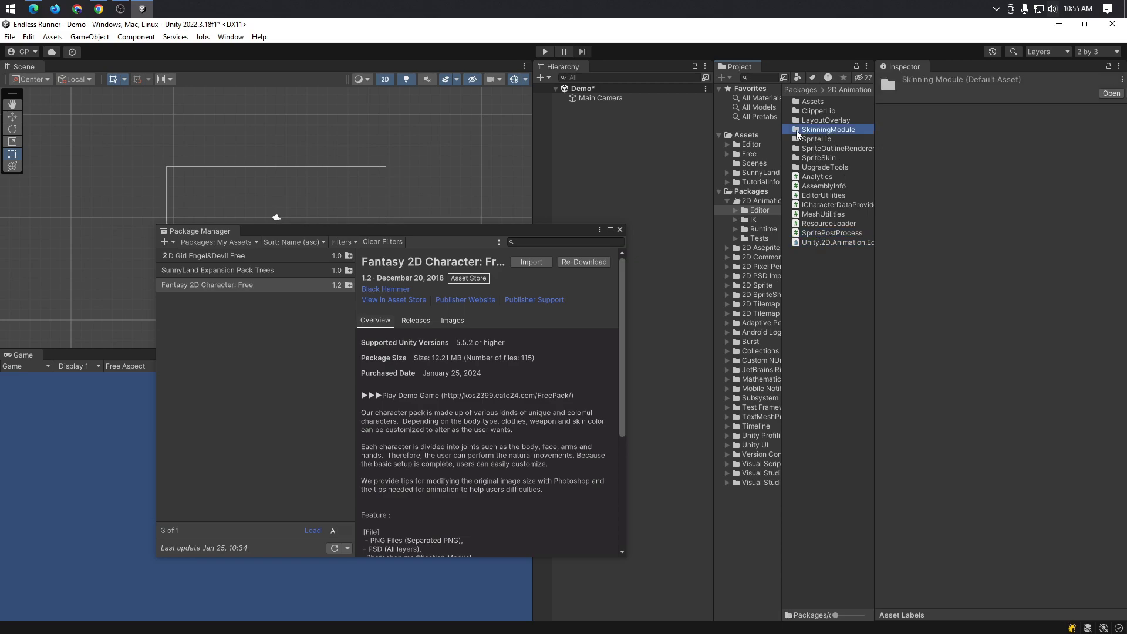
{"action": "double_click", "coordinate": [810, 130]}
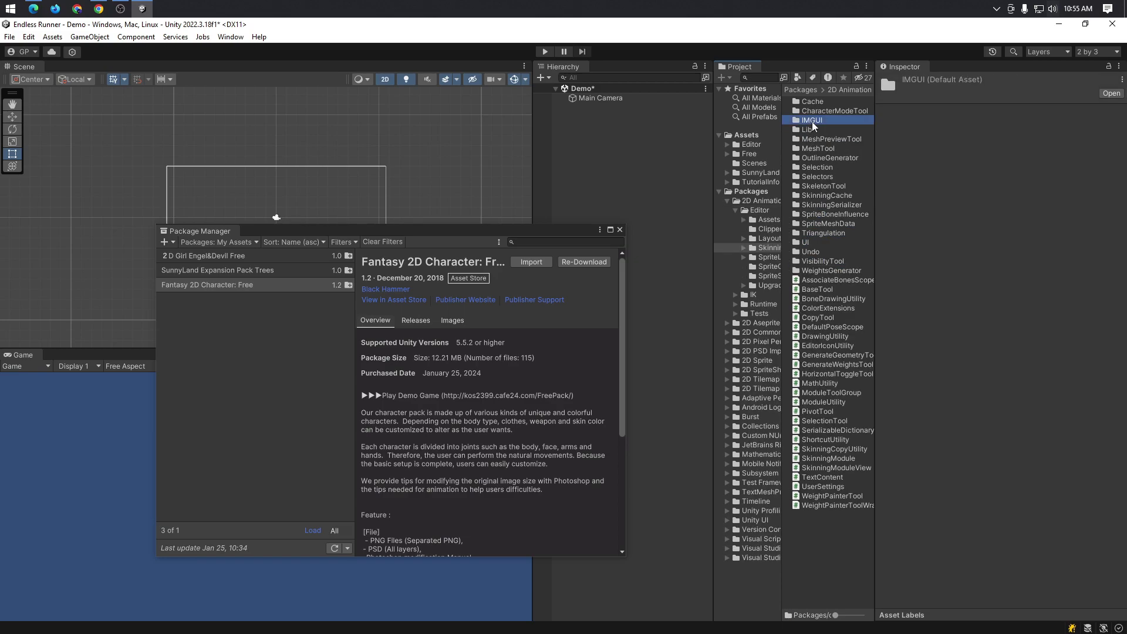
{"action": "double_click", "coordinate": [813, 121]}
{"action": "left_click", "coordinate": [820, 121]}
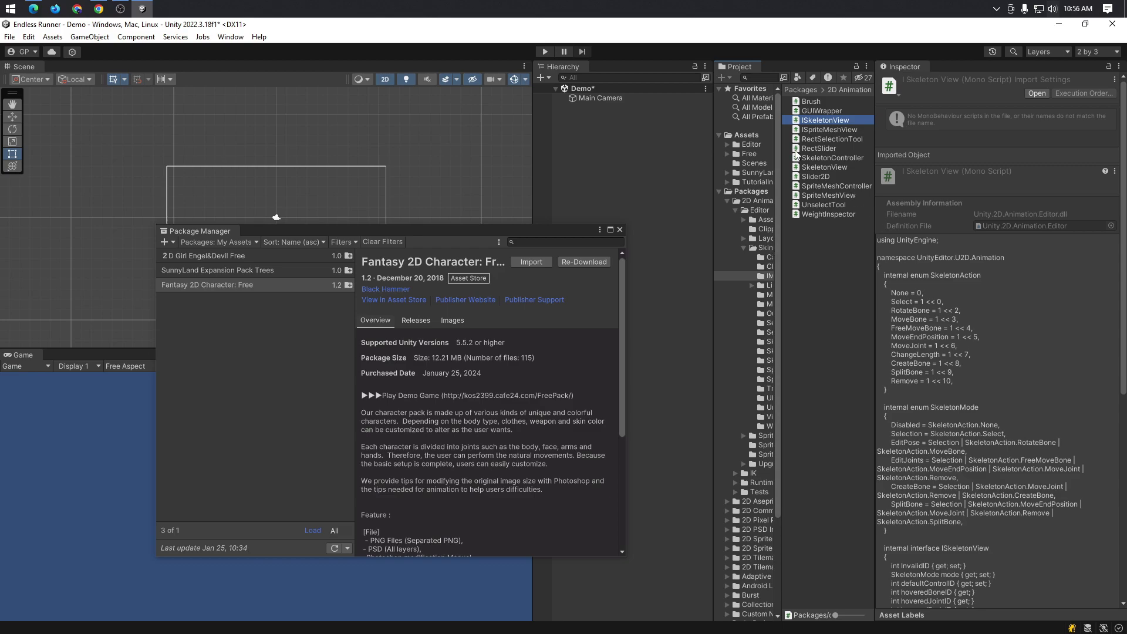
{"action": "left_click", "coordinate": [745, 248]}
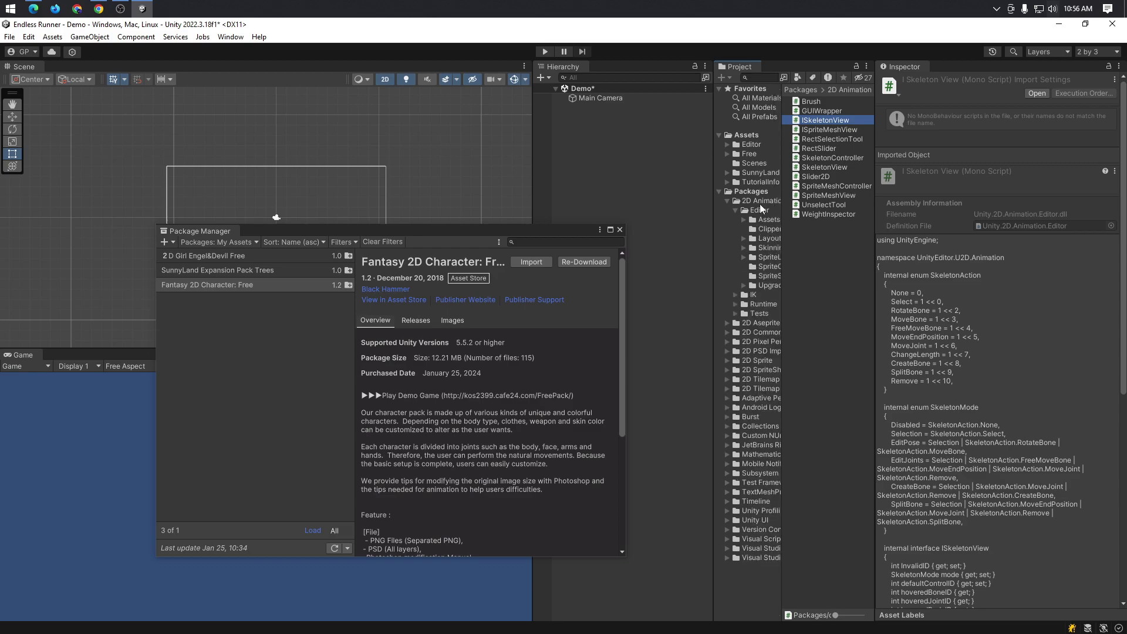
{"action": "left_click", "coordinate": [736, 209]}
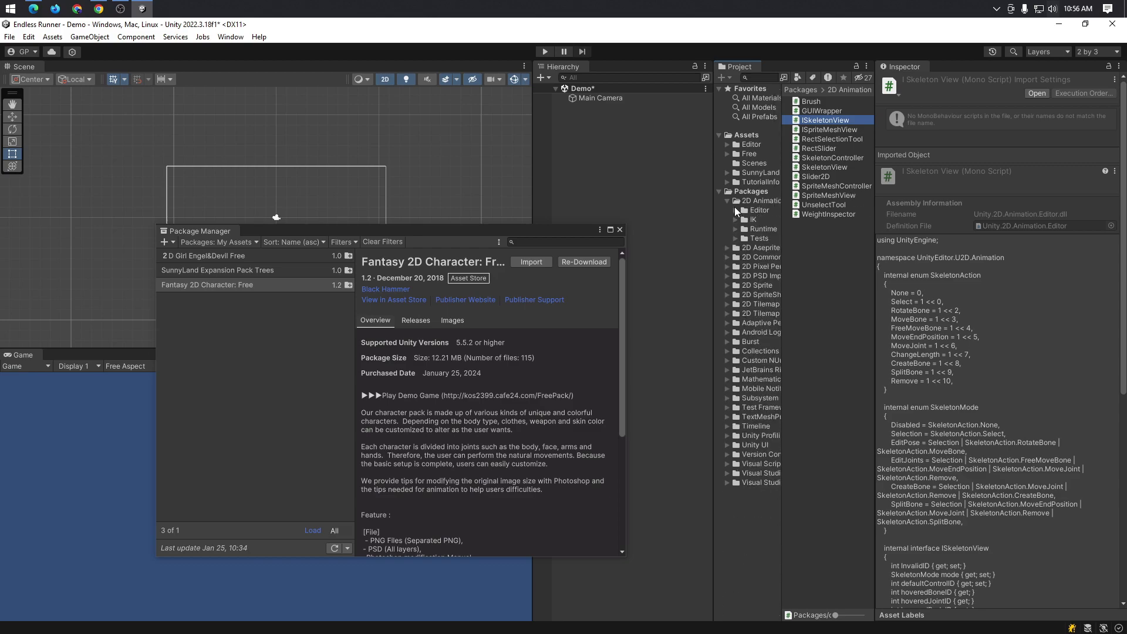
{"action": "left_click", "coordinate": [726, 201]}
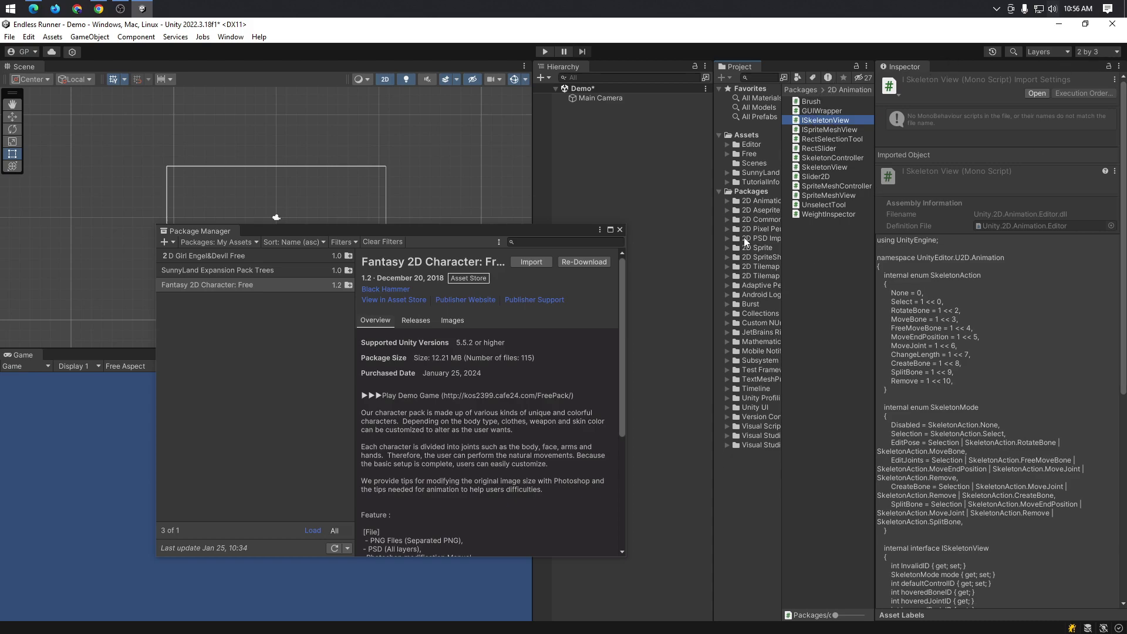
- Import all files of the Fantasy 2D Character Free package from Package Manager
{"action": "left_click", "coordinate": [537, 261]}
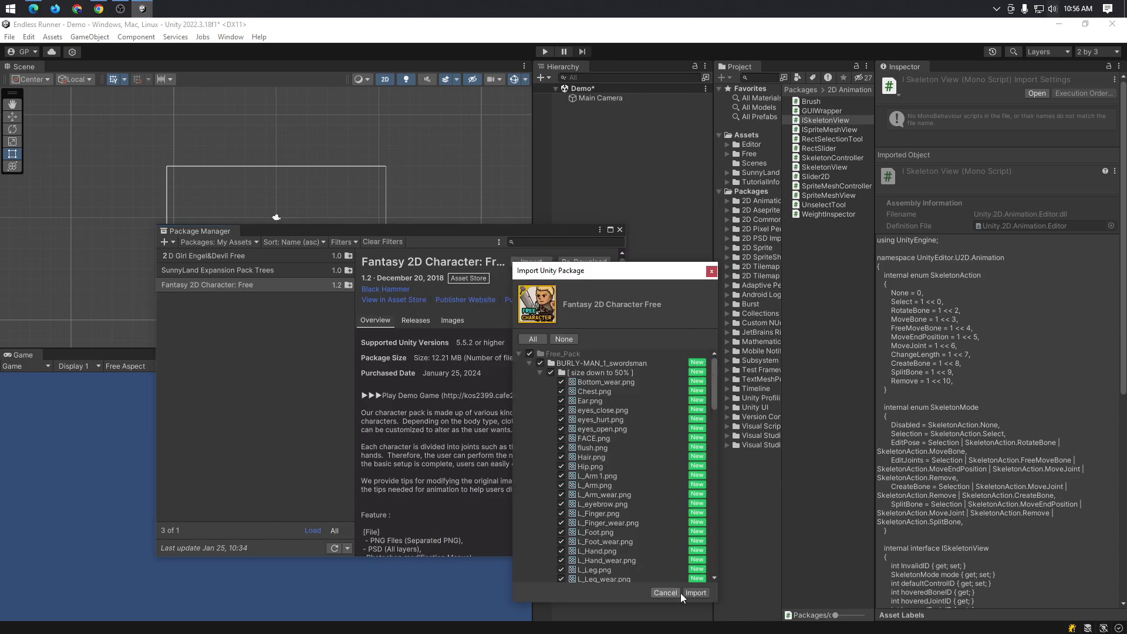
{"action": "left_click", "coordinate": [701, 596]}
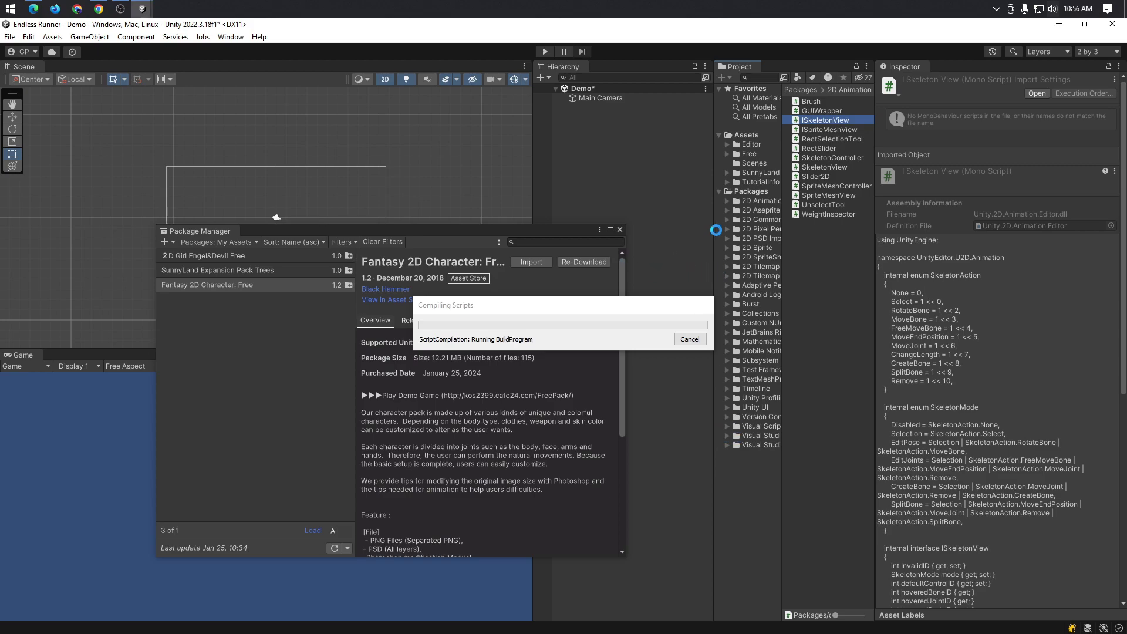
{"action": "key", "text": "alt+Tab"}
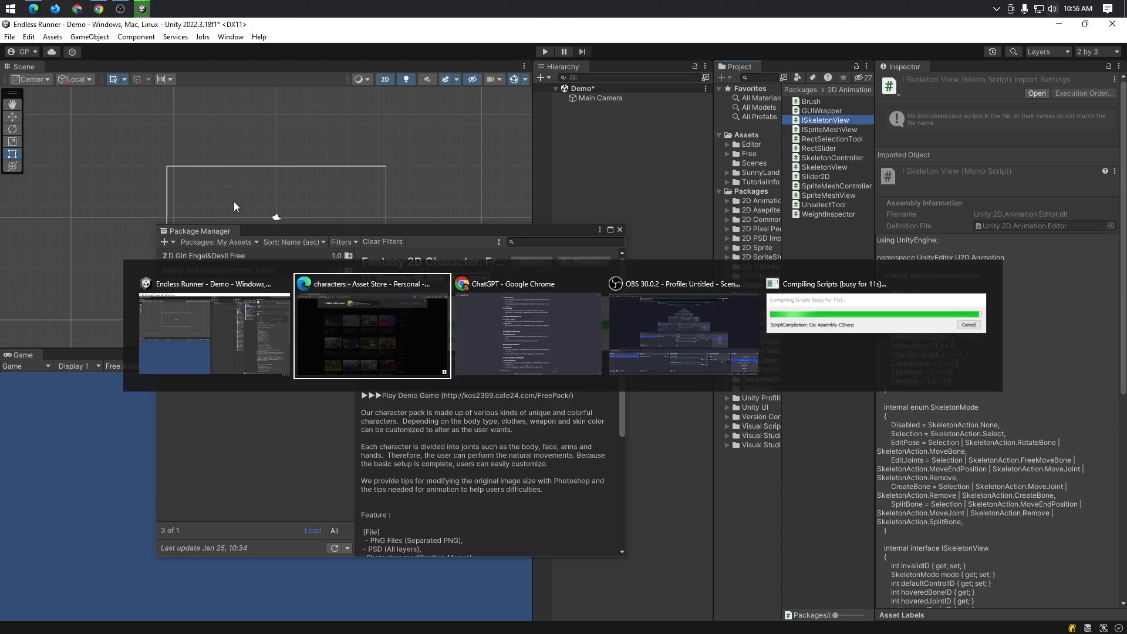
- Start a ChatGPT message reading 'Unity got this folder named', then return to Unity's compile progress
{"action": "left_click", "coordinate": [595, 367]}
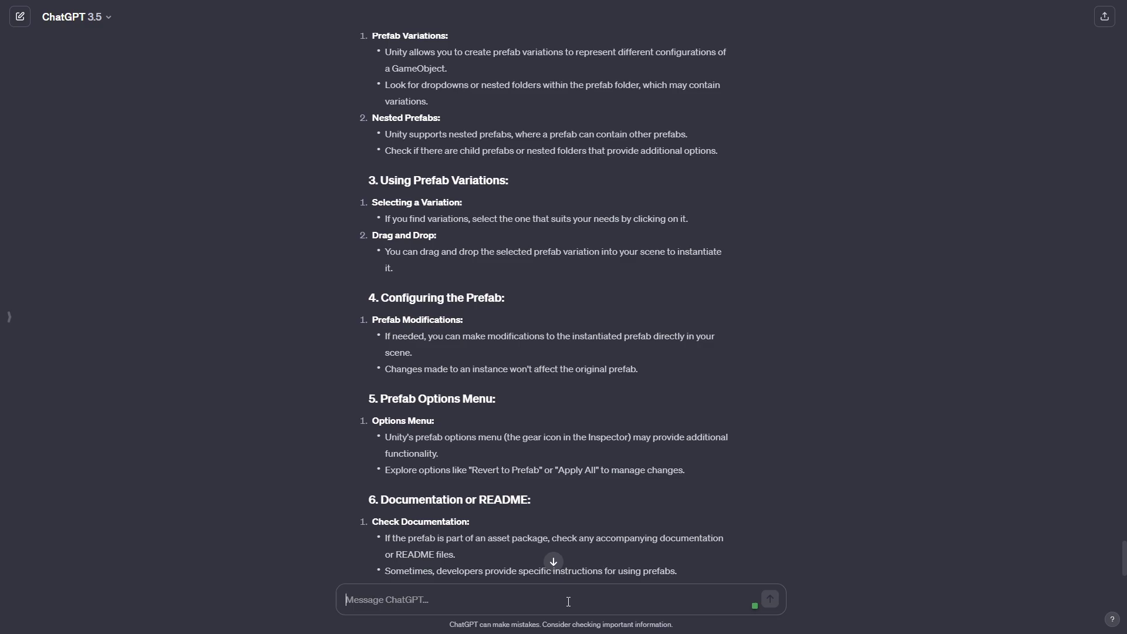
{"action": "type", "text": "Unity got t"}
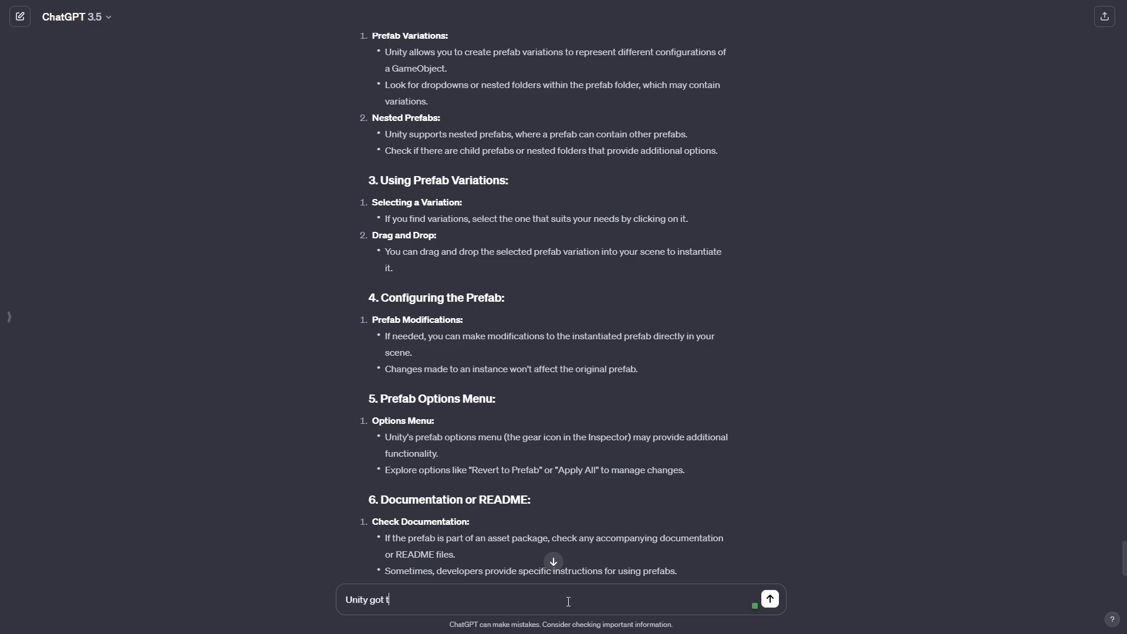
{"action": "type", "text": "his folder n"}
{"action": "type", "text": "amed"}
{"action": "key", "text": "alt+Tab"}
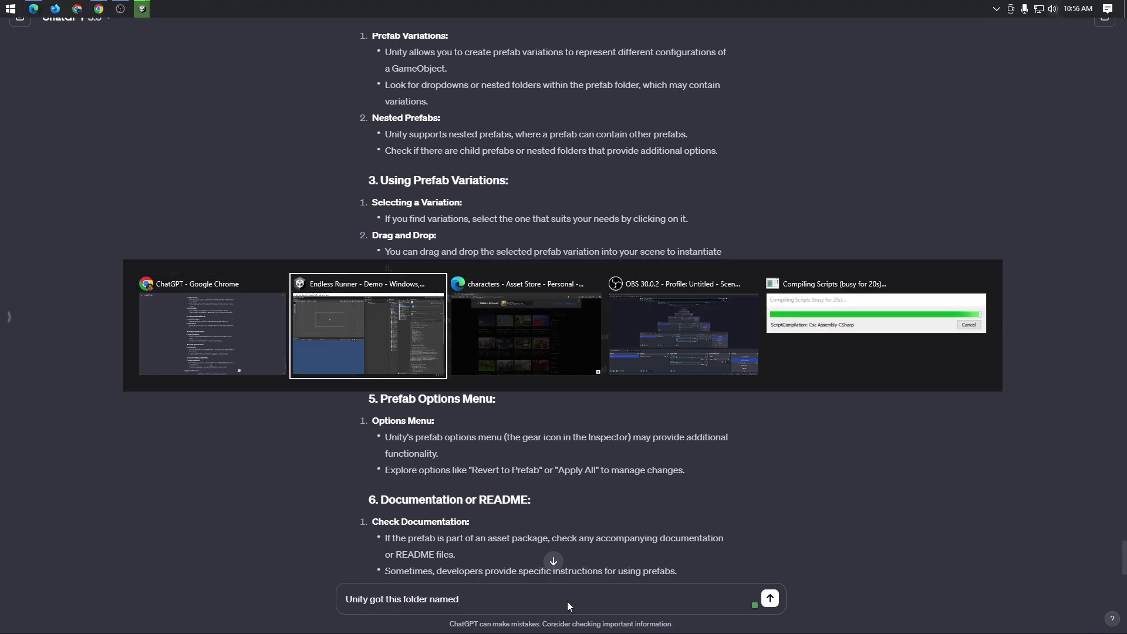
{"action": "key", "text": "alt+Tab"}
{"action": "key", "text": "alt+Tab"}
{"action": "key", "text": "alt+Tab"}
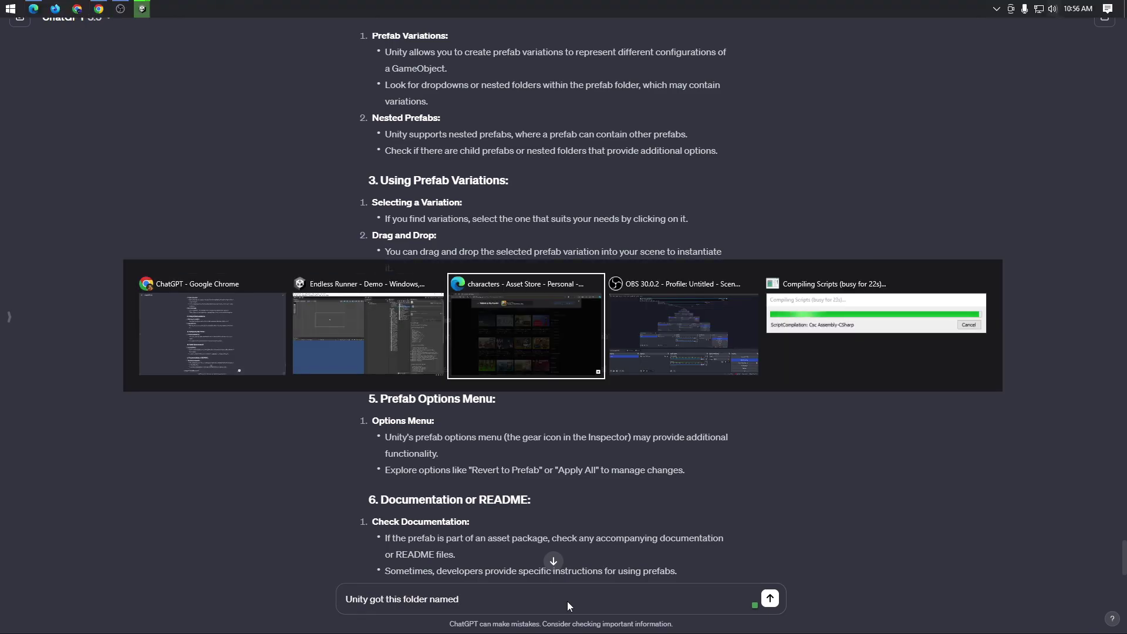
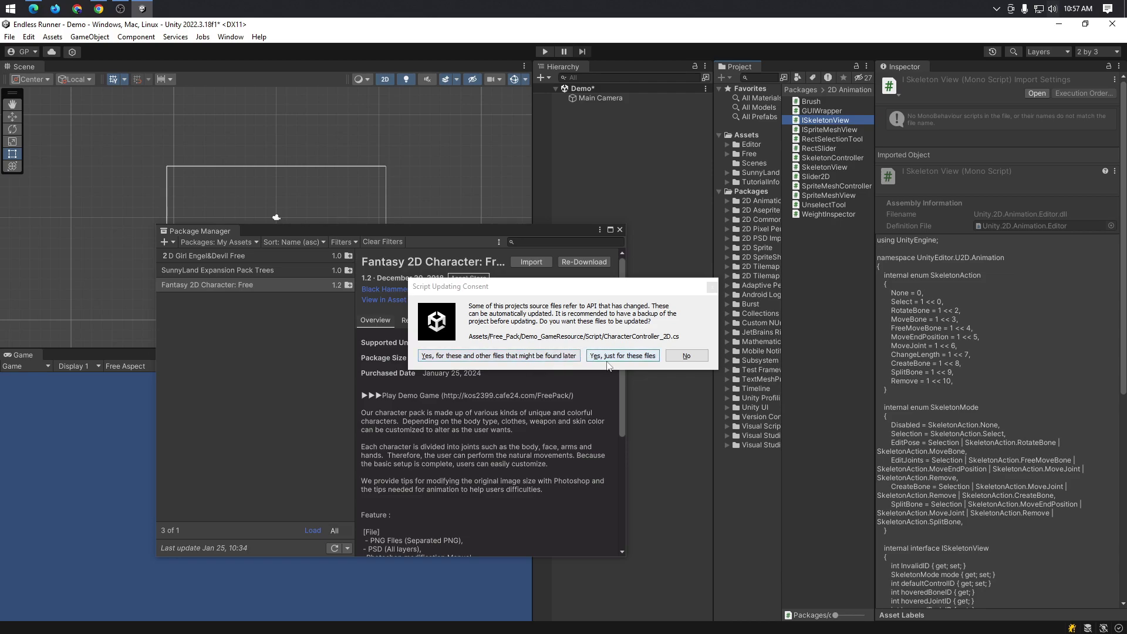
- Let Unity update the imported package's scripts to the current API, then switch to the ChatGPT window
{"action": "left_click", "coordinate": [534, 356]}
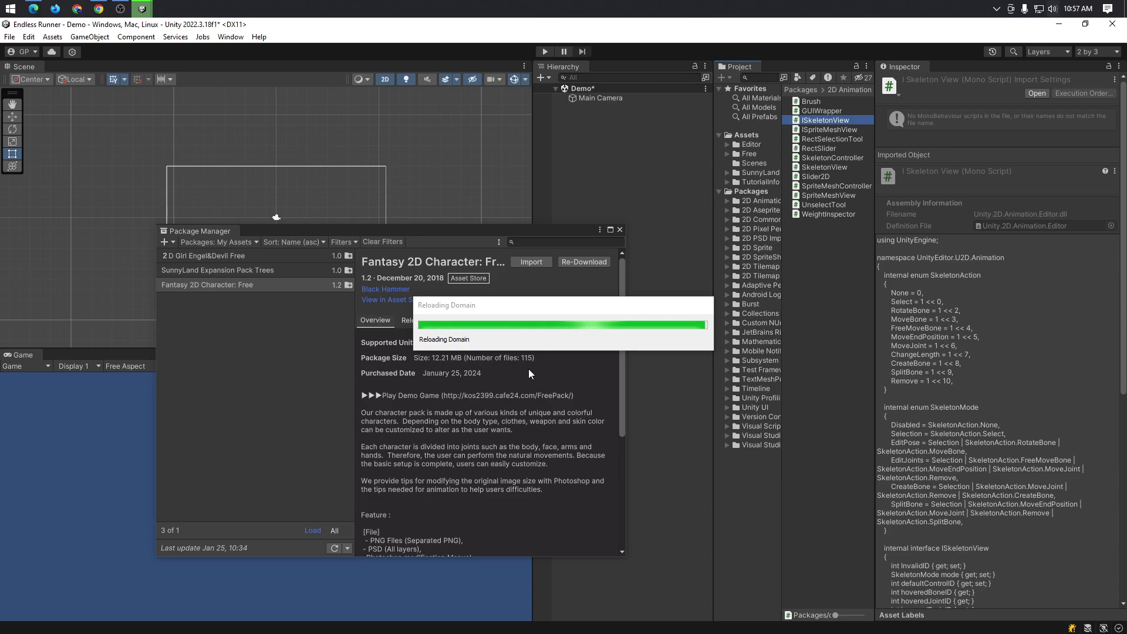
{"action": "left_click", "coordinate": [99, 9]}
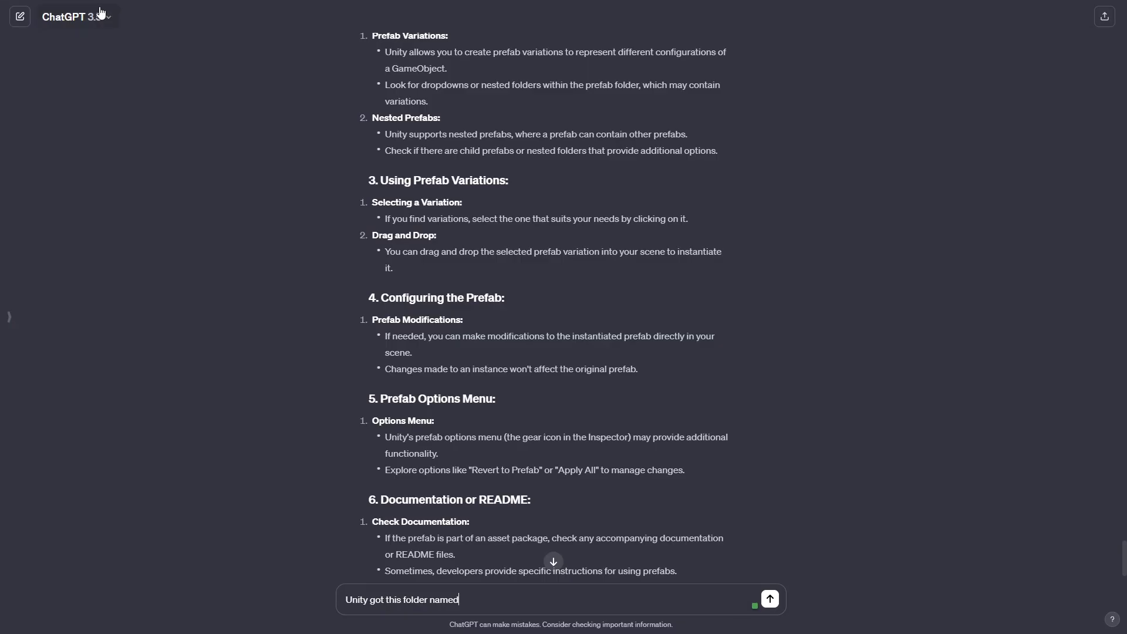
- Close the Added to My Assets notice and the product quick look on the Asset Store page
{"action": "left_click", "coordinate": [33, 8]}
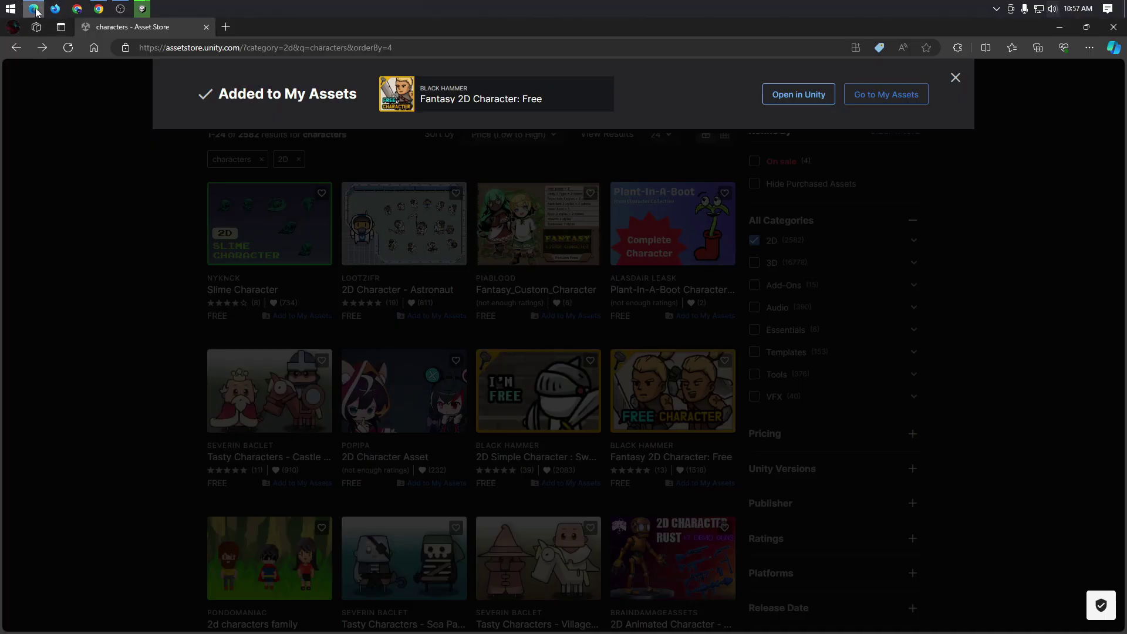
{"action": "left_click", "coordinate": [955, 80]}
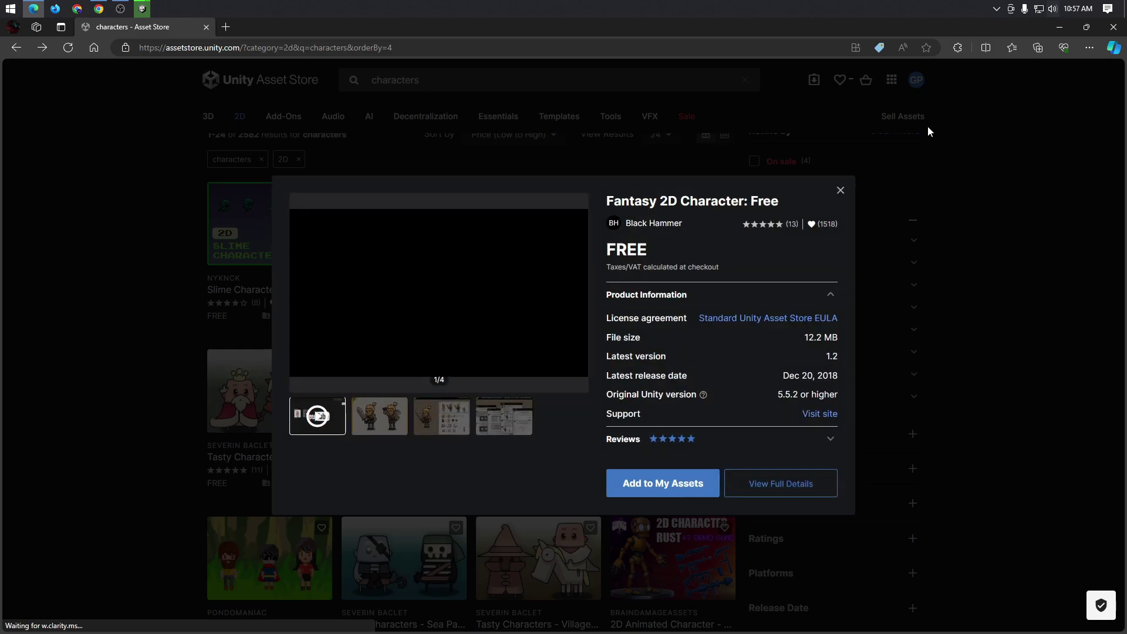
{"action": "left_click", "coordinate": [841, 193]}
- Search the Asset Store for 'dinosaur' limited to 2D assets and browse the results
{"action": "left_click", "coordinate": [543, 78]}
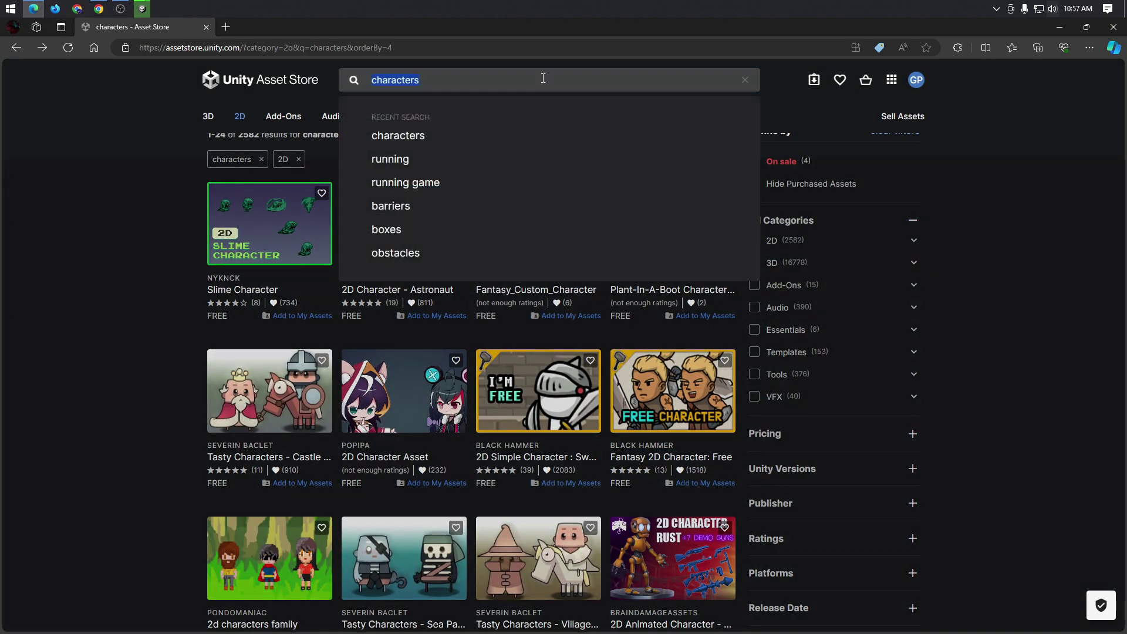
{"action": "type", "text": "din"}
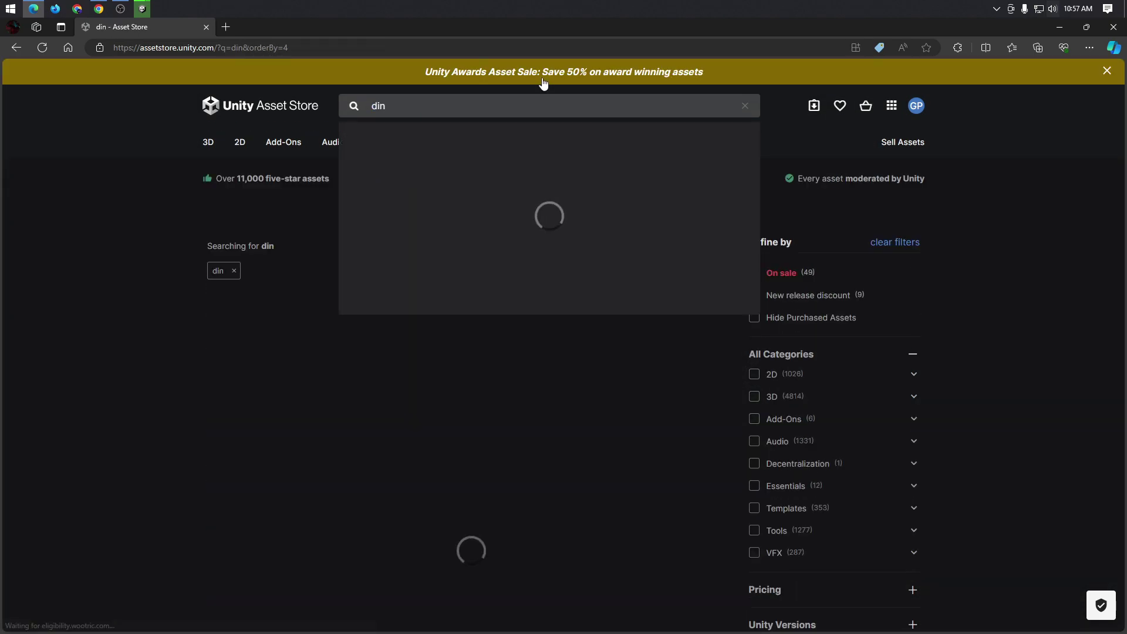
{"action": "key", "text": "Down"}
{"action": "key", "text": "Return"}
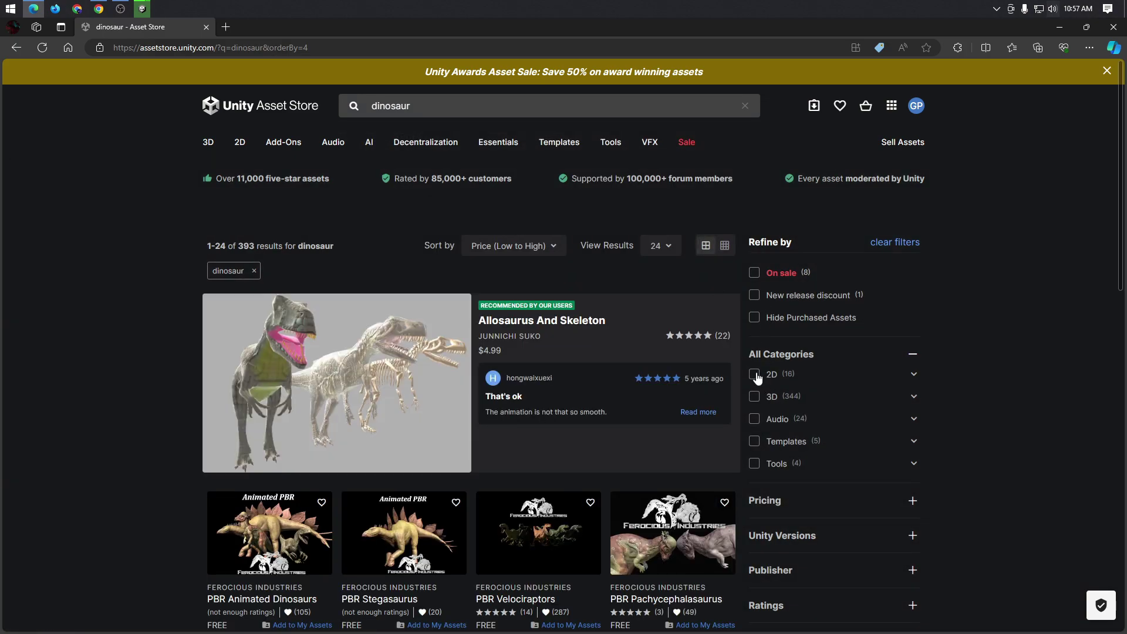
{"action": "left_click", "coordinate": [755, 375]}
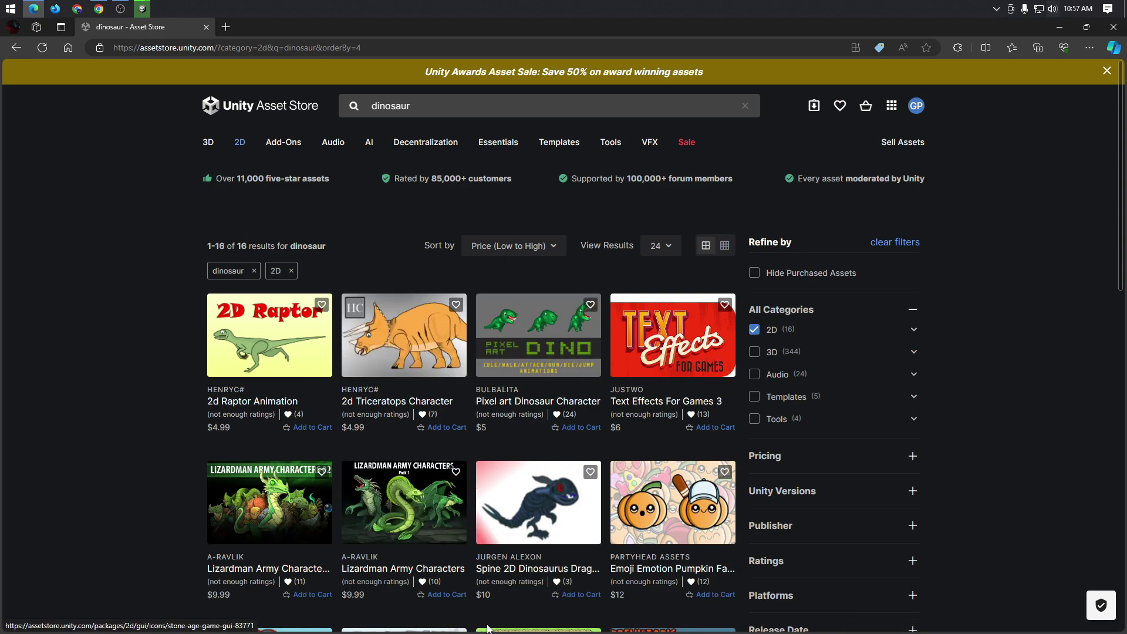
{"action": "scroll", "coordinate": [520, 465], "scroll_direction": "down", "scroll_amount": 3}
{"action": "scroll", "coordinate": [520, 465], "scroll_direction": "down", "scroll_amount": 4}
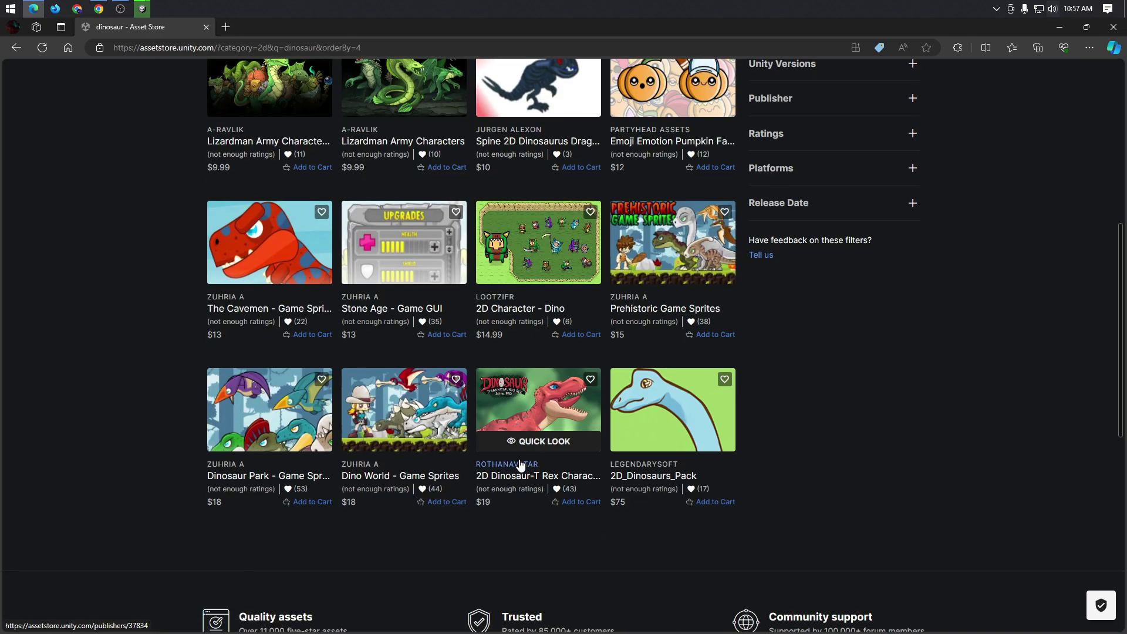
{"action": "scroll", "coordinate": [954, 383], "scroll_direction": "up", "scroll_amount": 7}
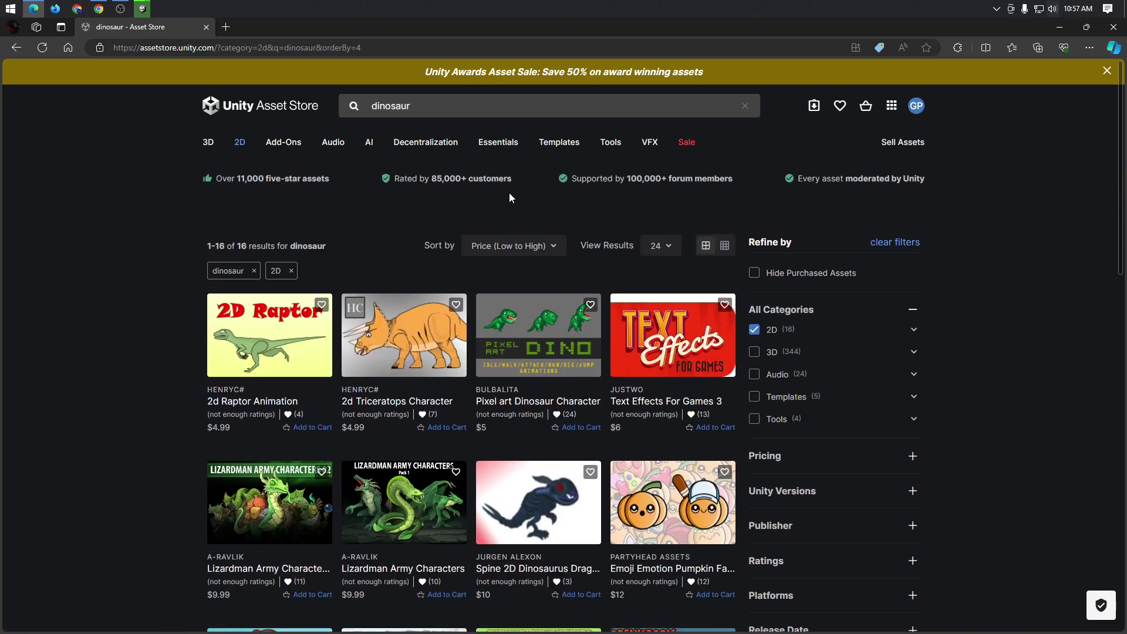
- Drop the dinosaur term and browse all 12103 2D assets sorted by price, low to high
{"action": "left_click", "coordinate": [254, 271]}
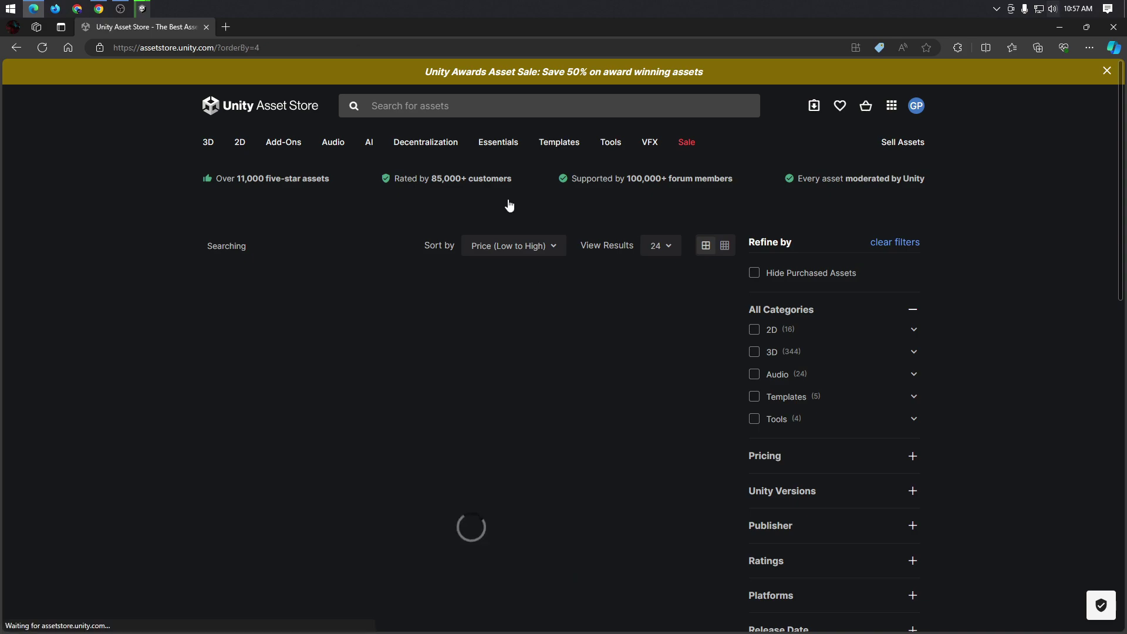
{"action": "left_click", "coordinate": [755, 374]}
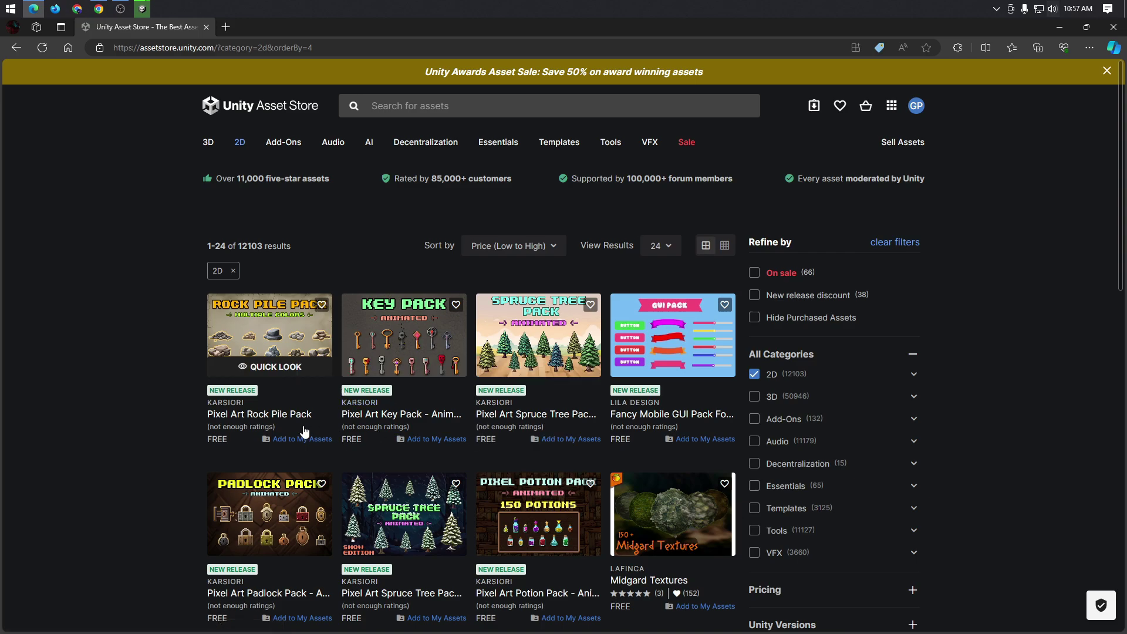
{"action": "scroll", "coordinate": [236, 441], "scroll_direction": "down", "scroll_amount": 2}
{"action": "scroll", "coordinate": [622, 446], "scroll_direction": "down", "scroll_amount": 5}
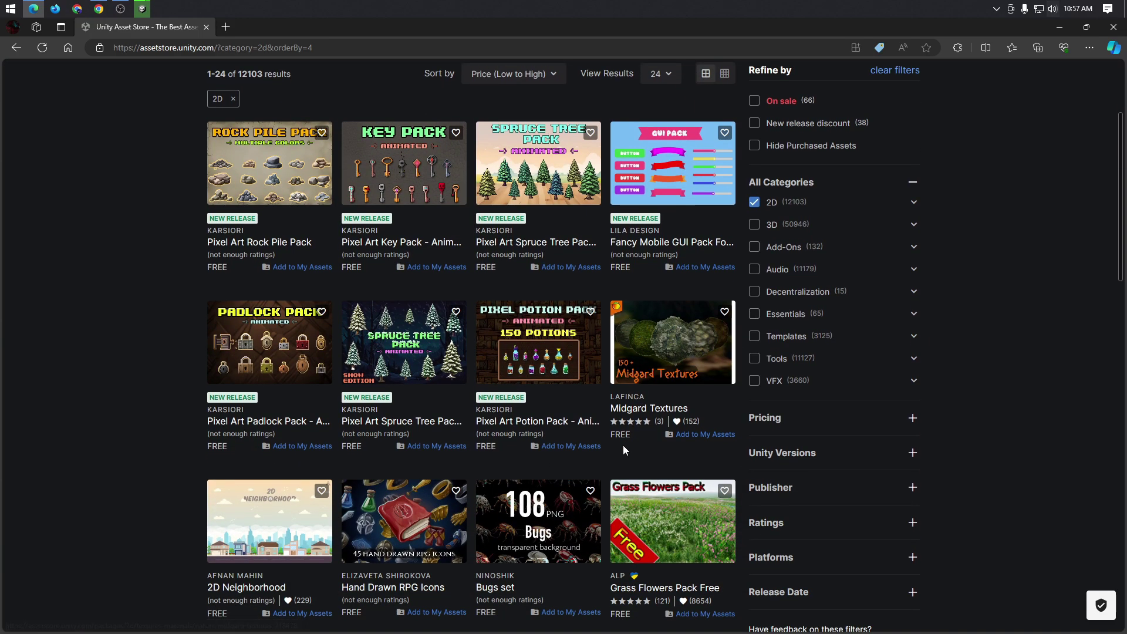
{"action": "scroll", "coordinate": [623, 451], "scroll_direction": "down", "scroll_amount": 2}
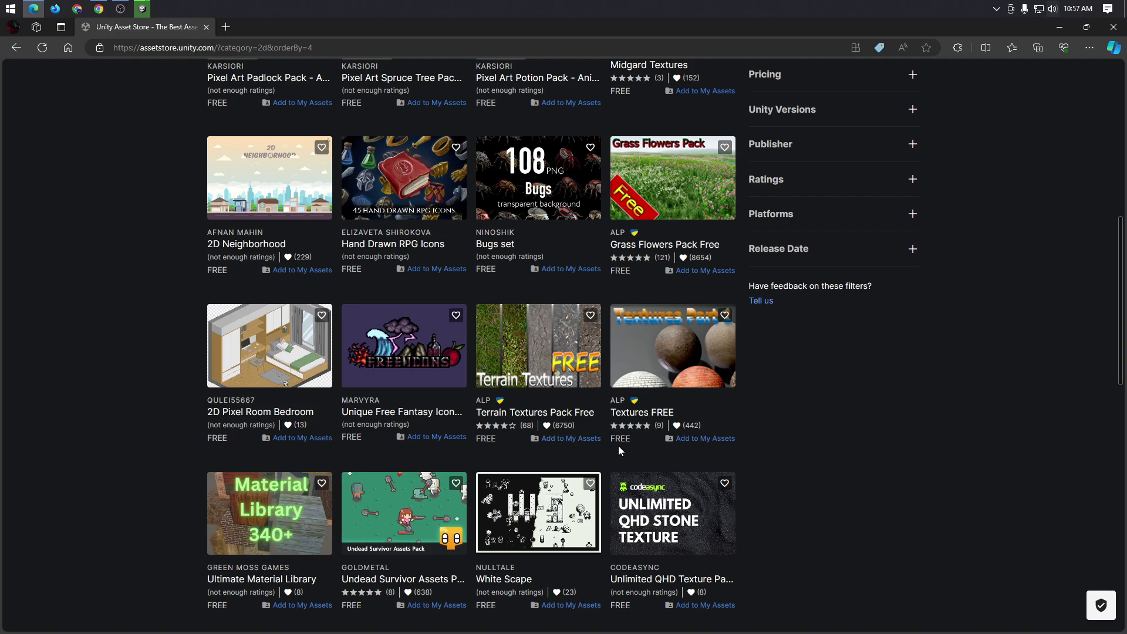
{"action": "scroll", "coordinate": [619, 445], "scroll_direction": "up", "scroll_amount": 9}
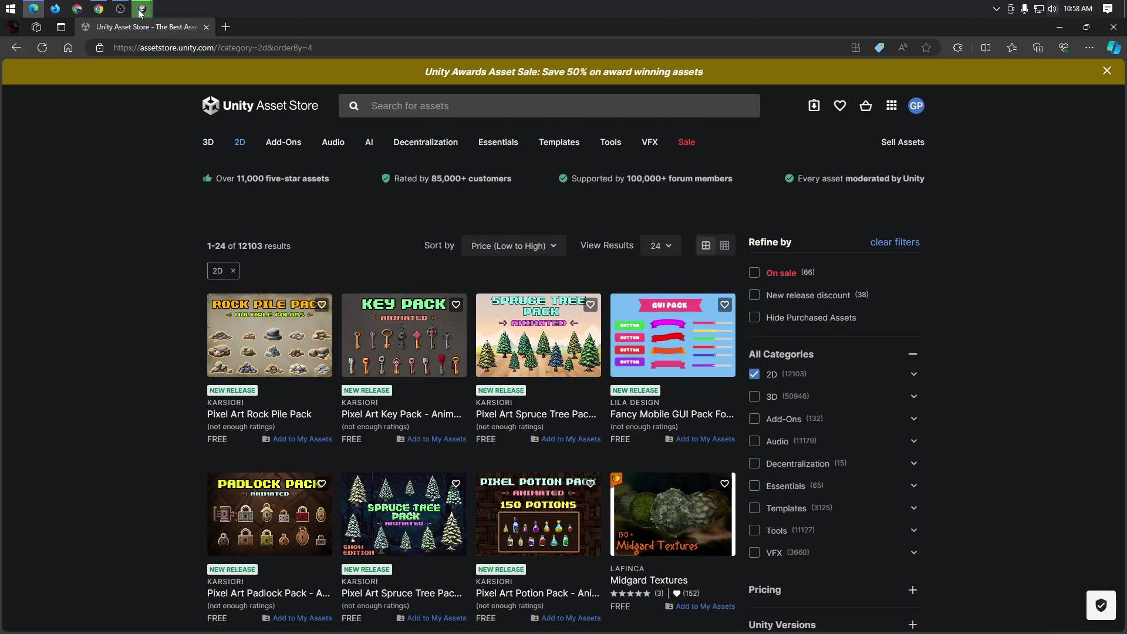
- Check the import progress and move from the ChatGPT window back to the Unity Editor
{"action": "mouse_move", "coordinate": [141, 12]}
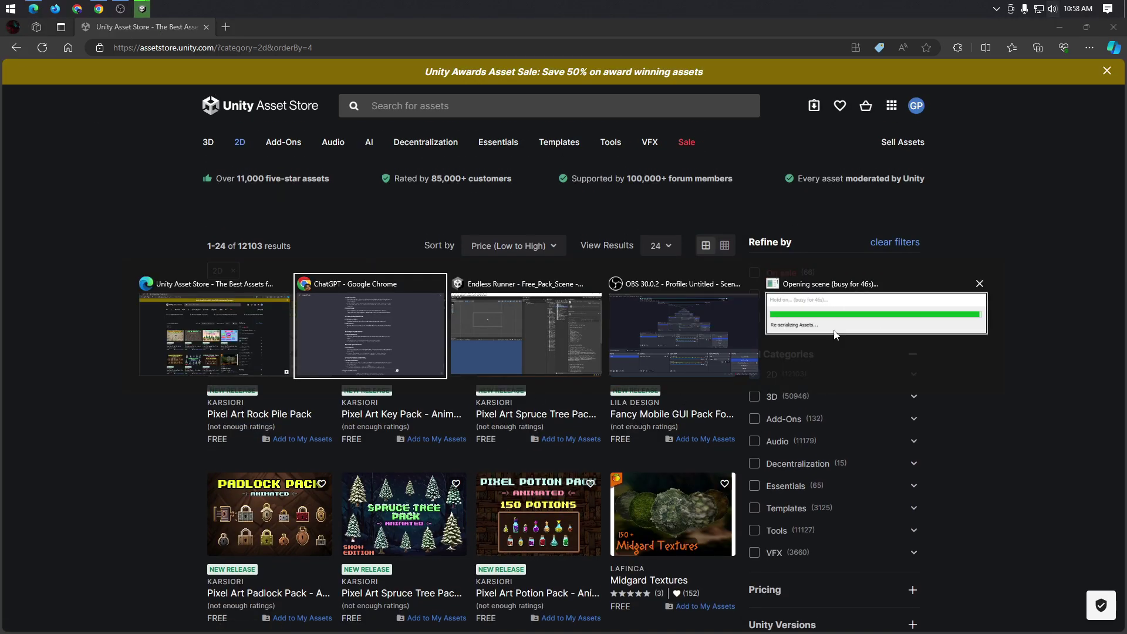
{"action": "left_click", "coordinate": [785, 340]}
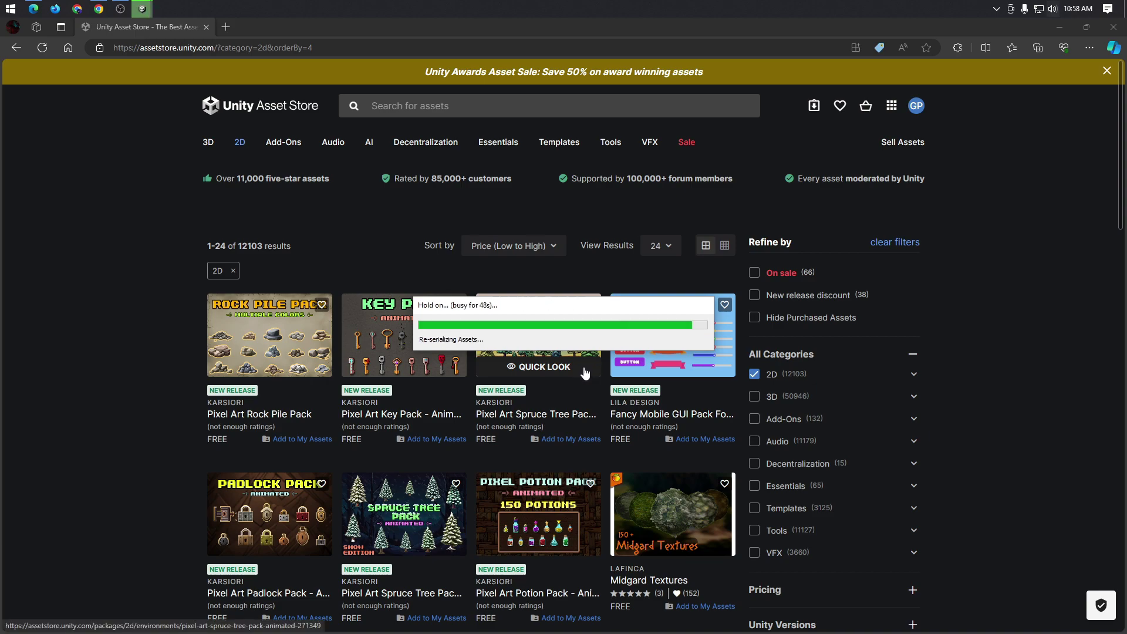
{"action": "key", "text": "alt+Tab"}
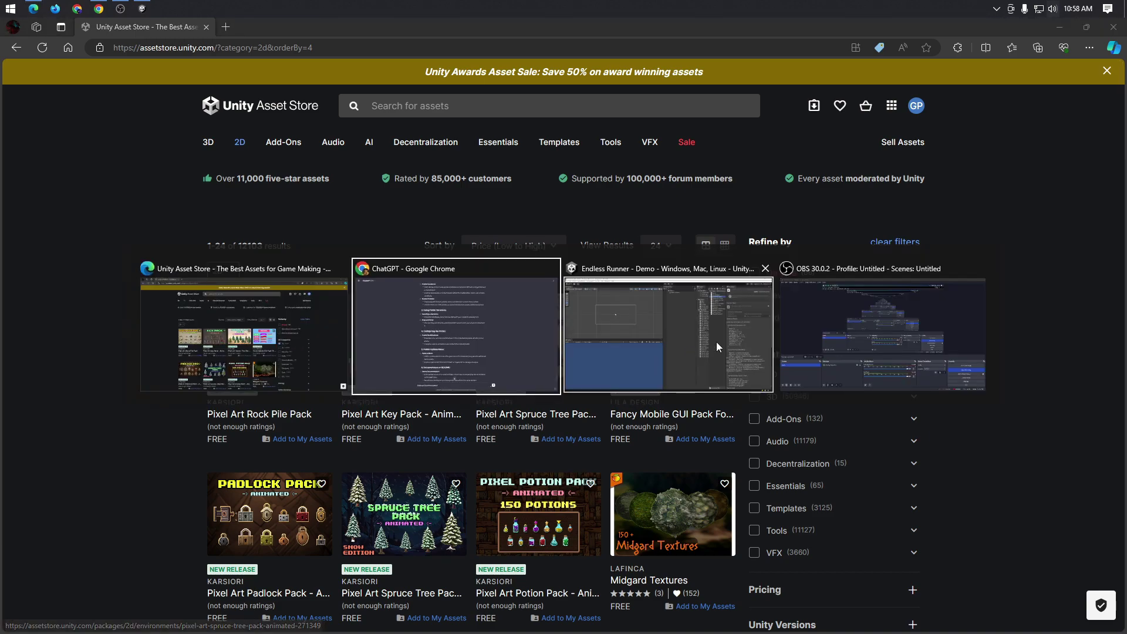
{"action": "key", "text": "alt+Tab"}
{"action": "left_click", "coordinate": [697, 333]}
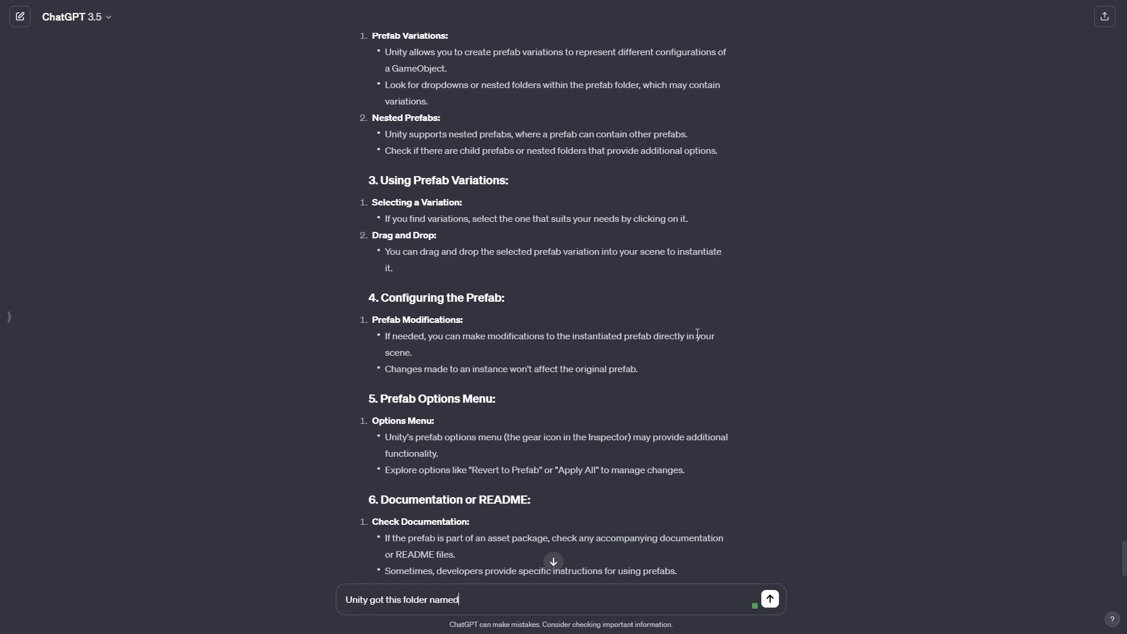
{"action": "key", "text": "alt+Tab"}
{"action": "left_click", "coordinate": [492, 339]}
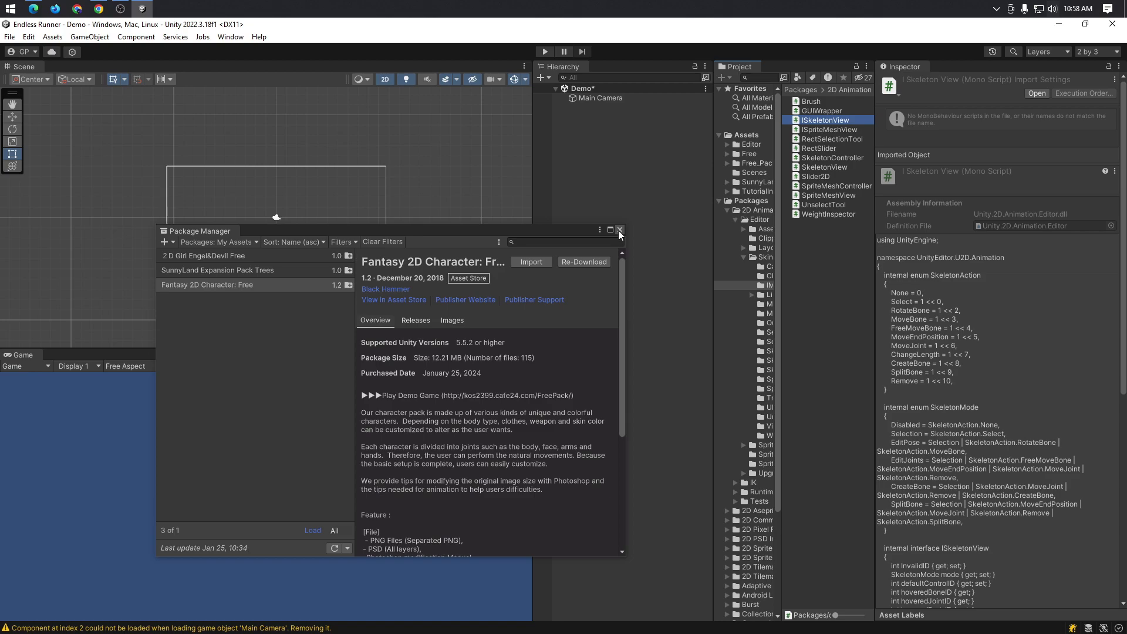
- Close the Package Manager and switch the editor to the Default layout
{"action": "left_click", "coordinate": [621, 230]}
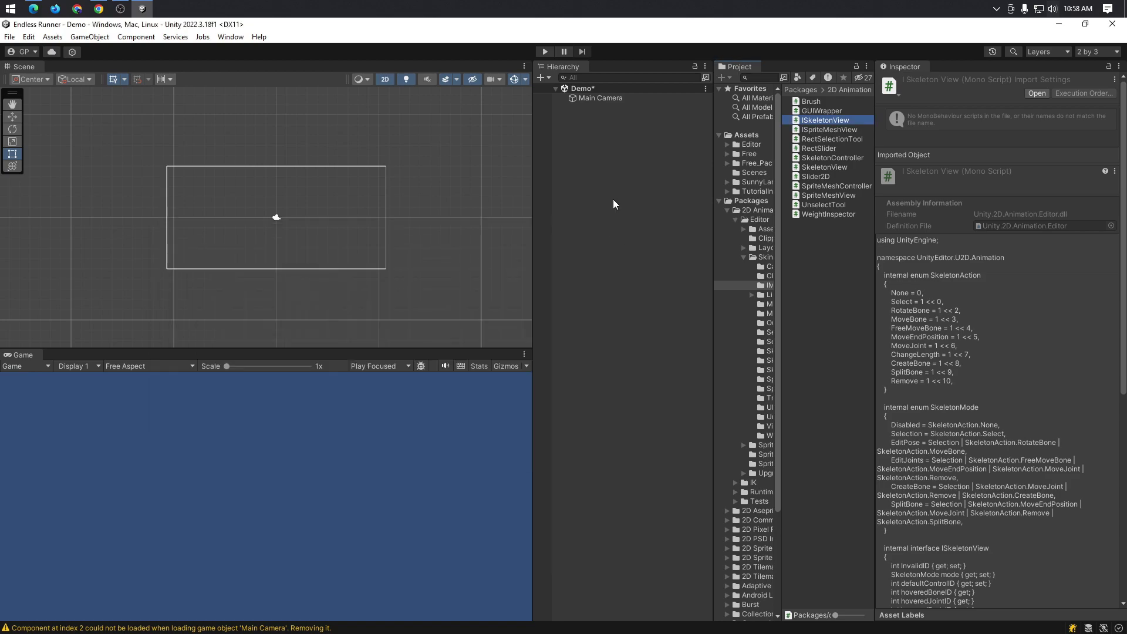
{"action": "left_click", "coordinate": [599, 98]}
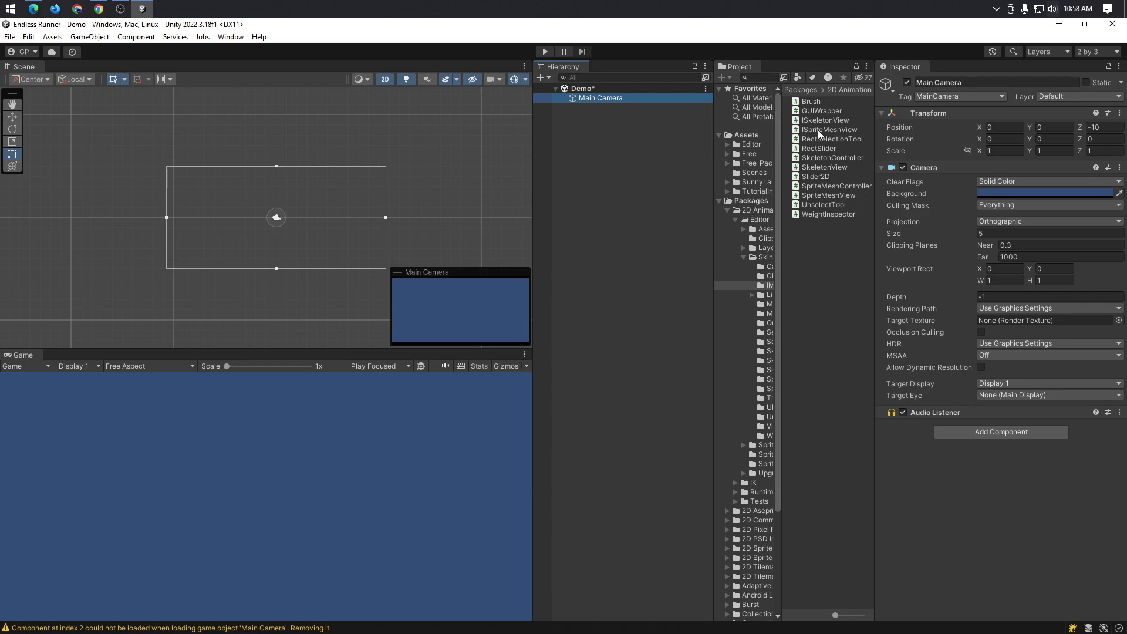
{"action": "left_click", "coordinate": [1098, 52]}
{"action": "left_click", "coordinate": [1079, 91]}
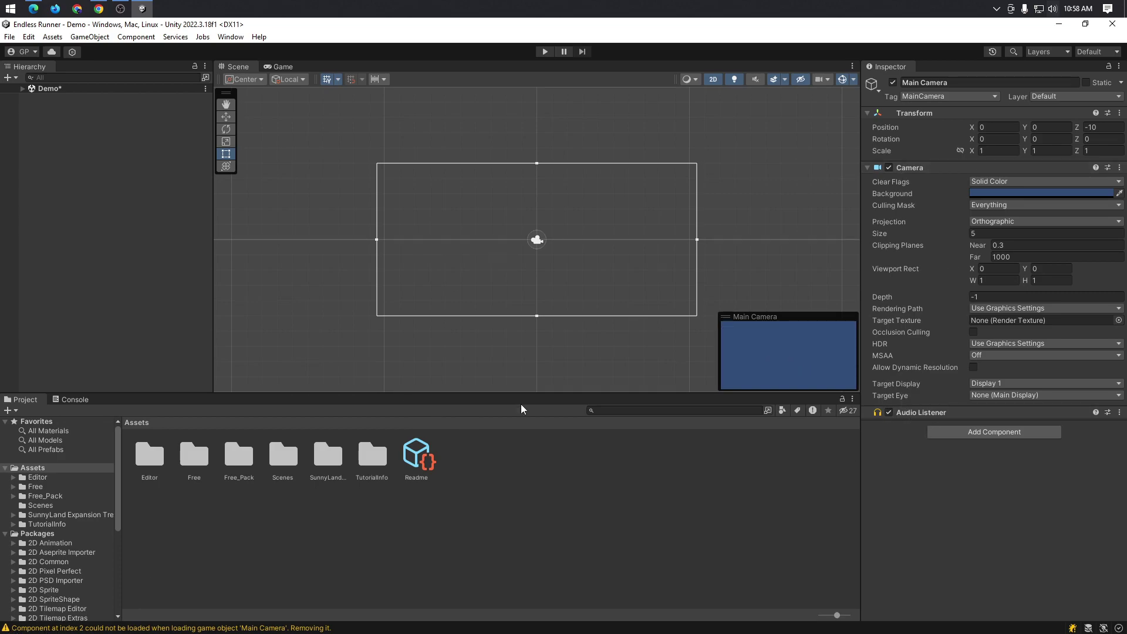
- Glance at the Game view, then select Main Camera in the expanded Demo scene
{"action": "left_click", "coordinate": [274, 66]}
{"action": "left_click", "coordinate": [251, 66]}
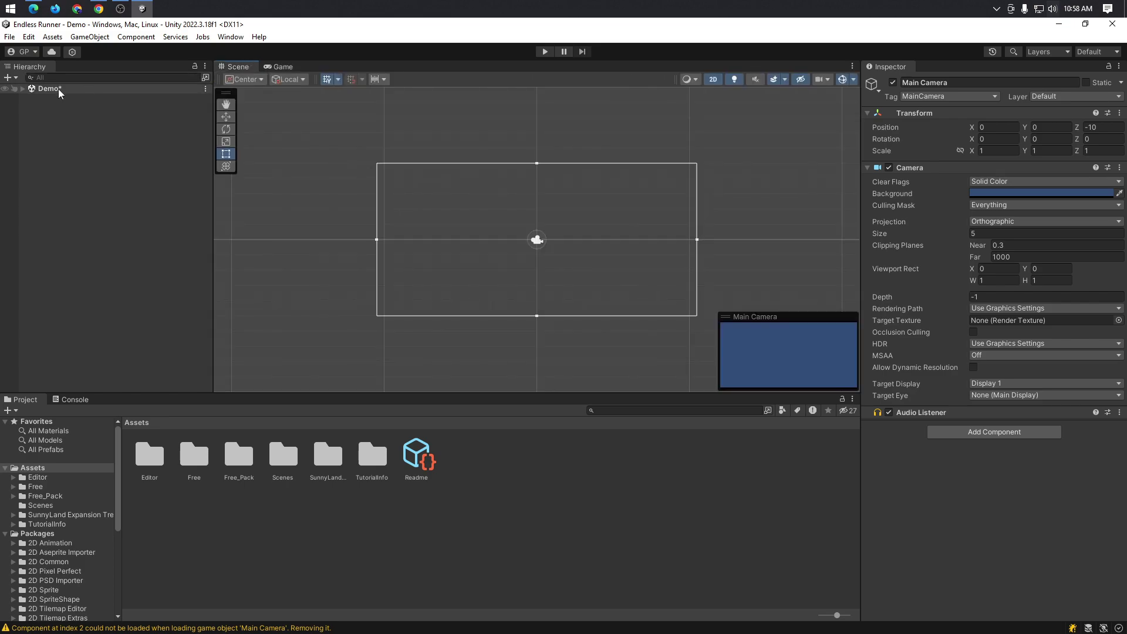
{"action": "left_click", "coordinate": [24, 88]}
{"action": "left_click", "coordinate": [57, 97]}
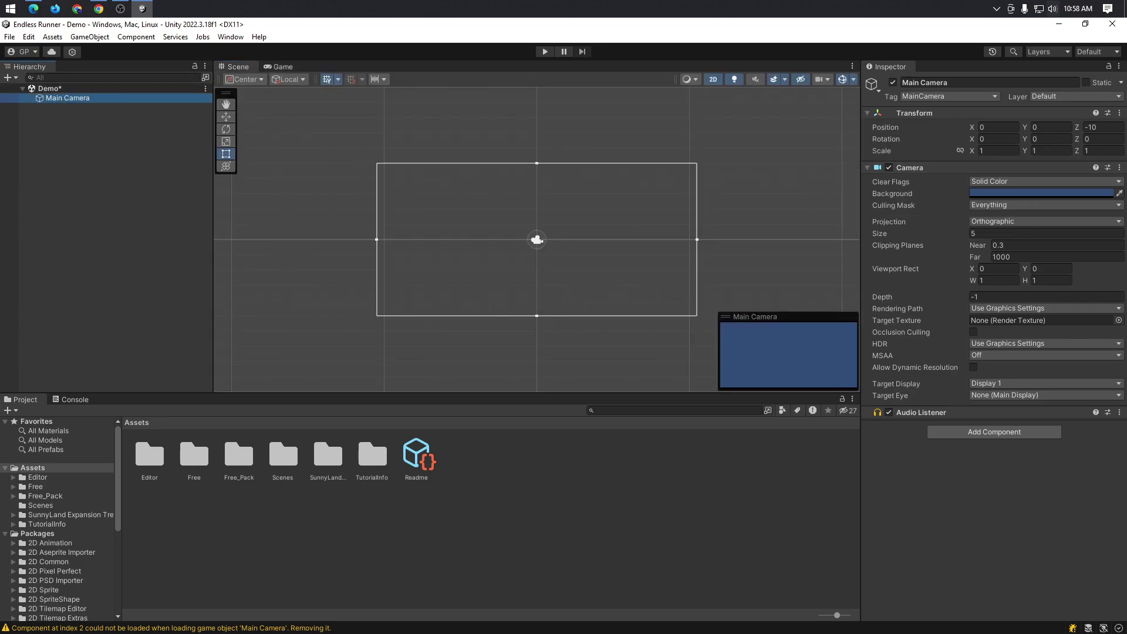
- Browse Free_Pack's Demo_GameResource and Sprite folders, then inspect the BURLY-MAN_1_swordsman texture
{"action": "double_click", "coordinate": [229, 468]}
{"action": "double_click", "coordinate": [182, 453]}
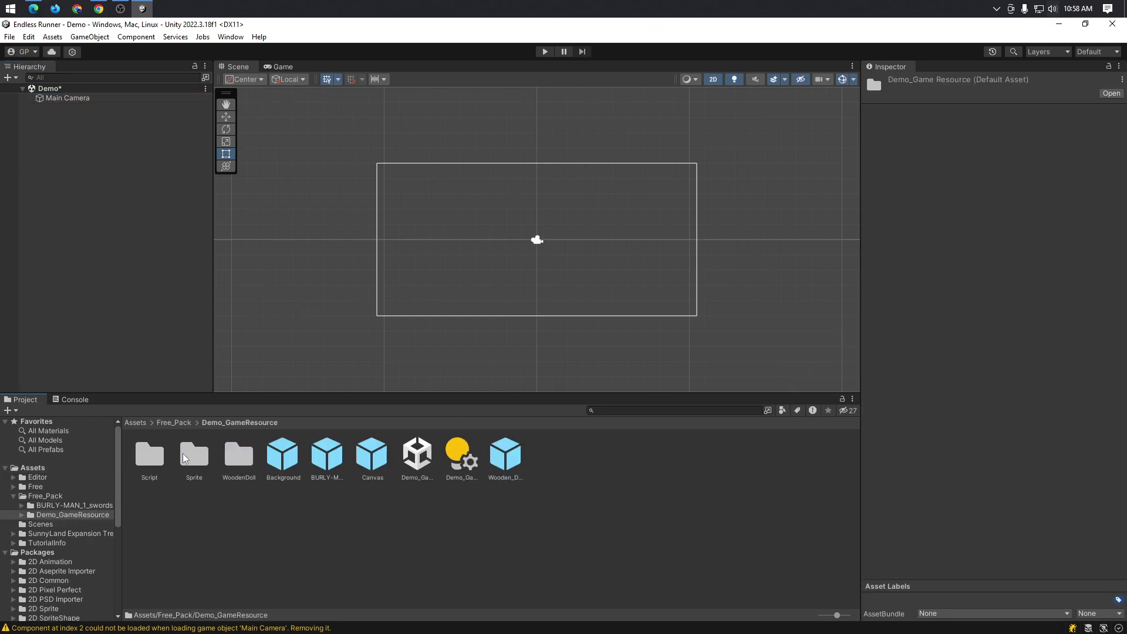
{"action": "left_click", "coordinate": [289, 466]}
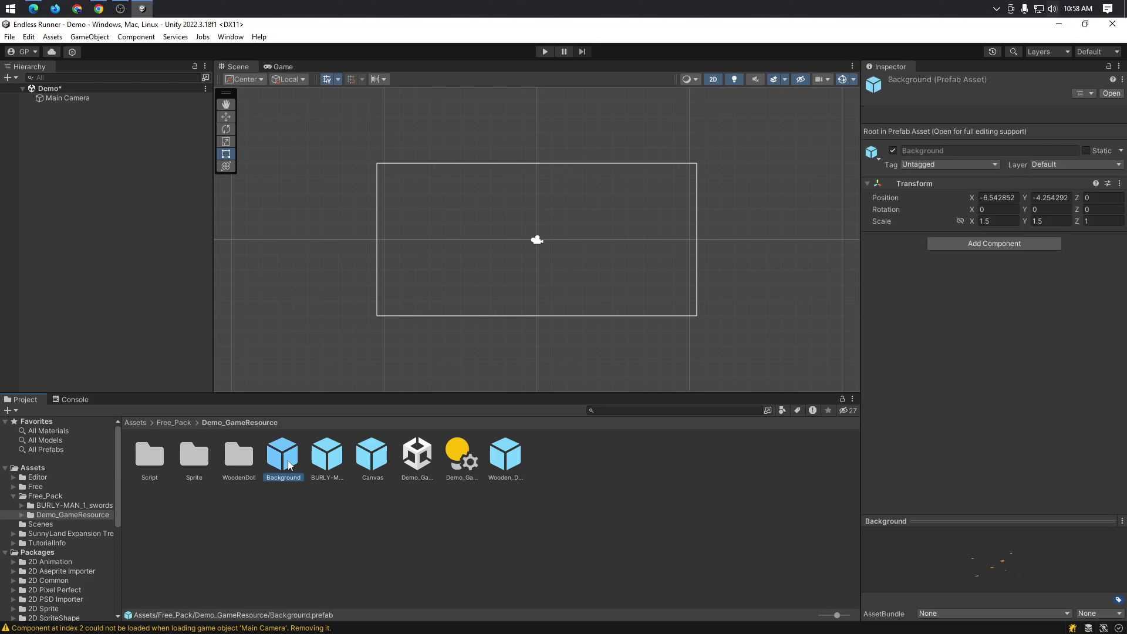
{"action": "double_click", "coordinate": [194, 455]}
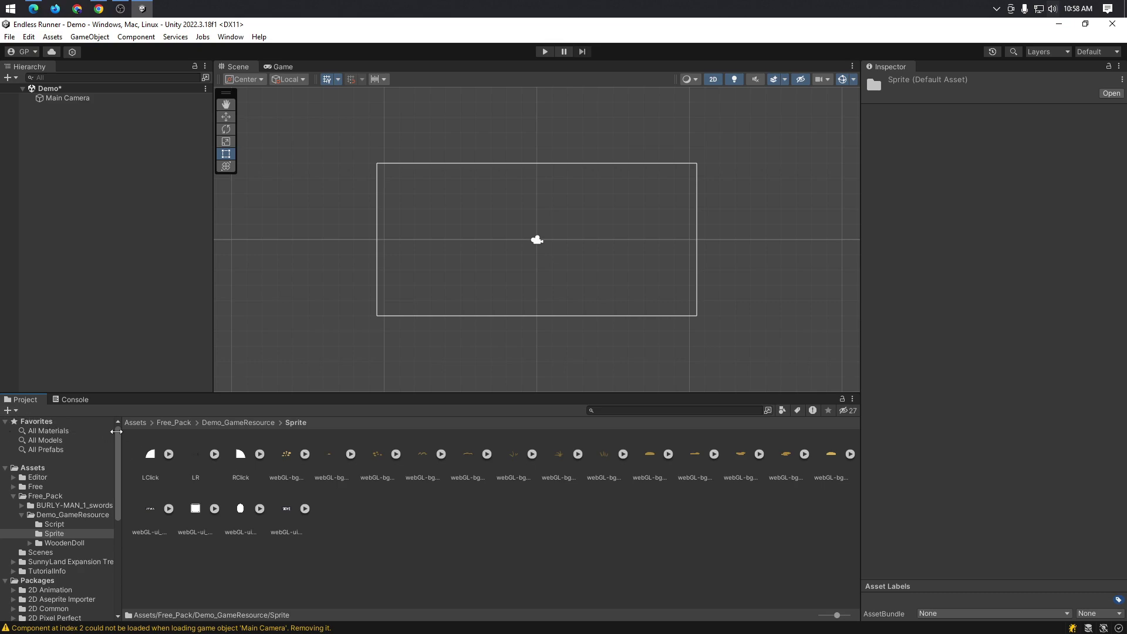
{"action": "left_click", "coordinate": [67, 514]}
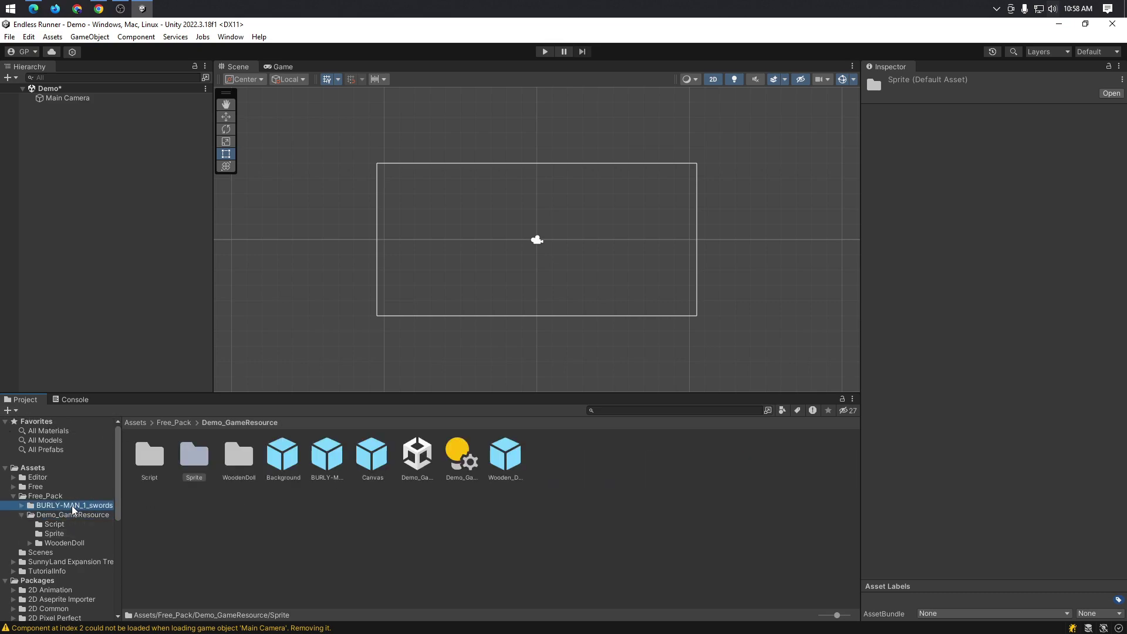
{"action": "left_click", "coordinate": [71, 505]}
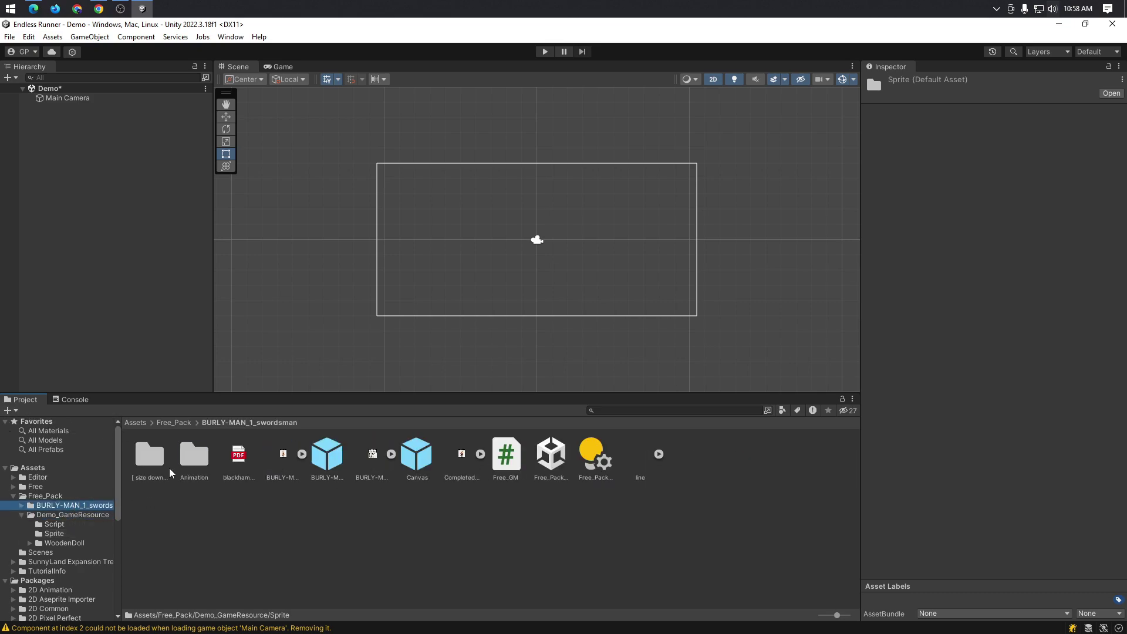
{"action": "left_click", "coordinate": [285, 453]}
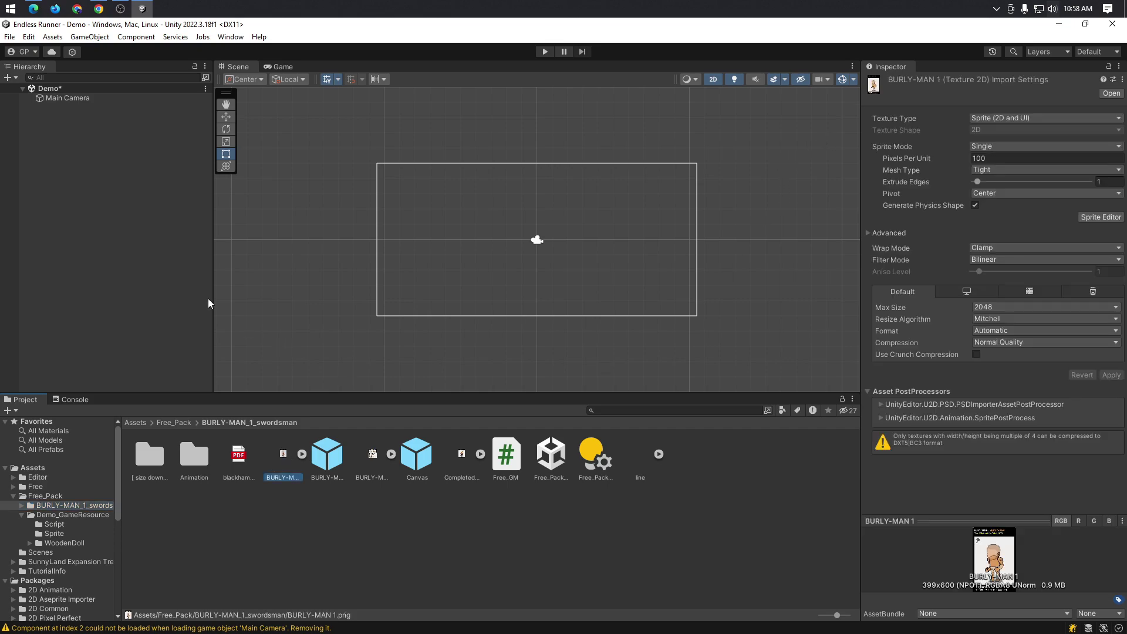
- Try dragging the BURLY-MAN 1 swordsman sprite images into the scene
{"action": "left_click", "coordinate": [303, 456]}
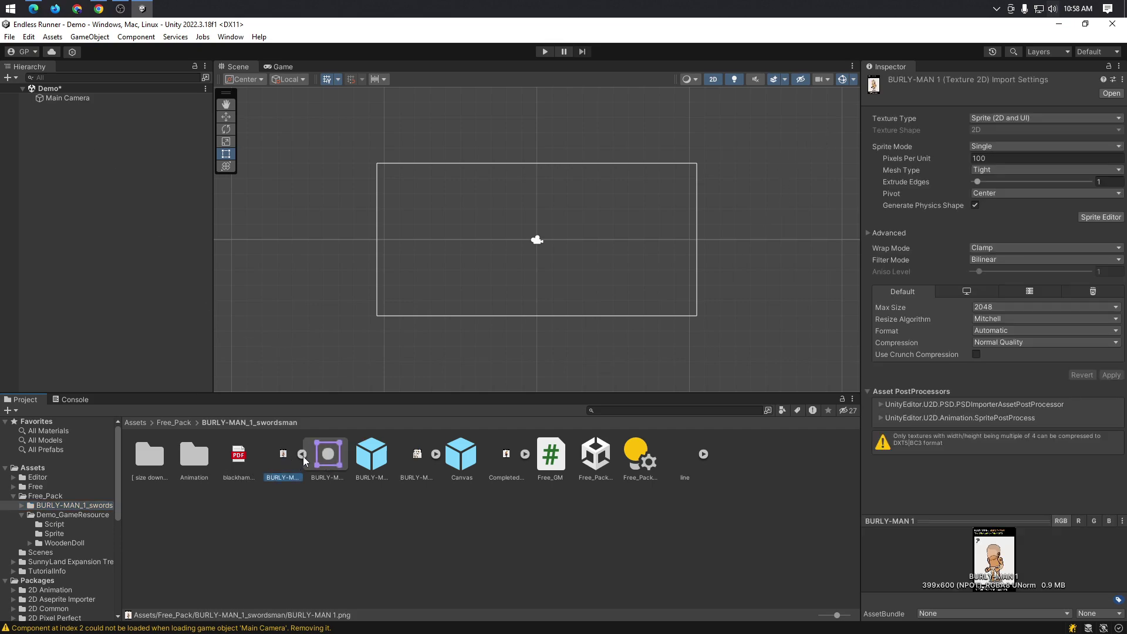
{"action": "left_click", "coordinate": [302, 456]}
{"action": "left_click_drag", "start_coordinate": [275, 455], "coordinate": [524, 239]}
{"action": "left_click", "coordinate": [468, 435]}
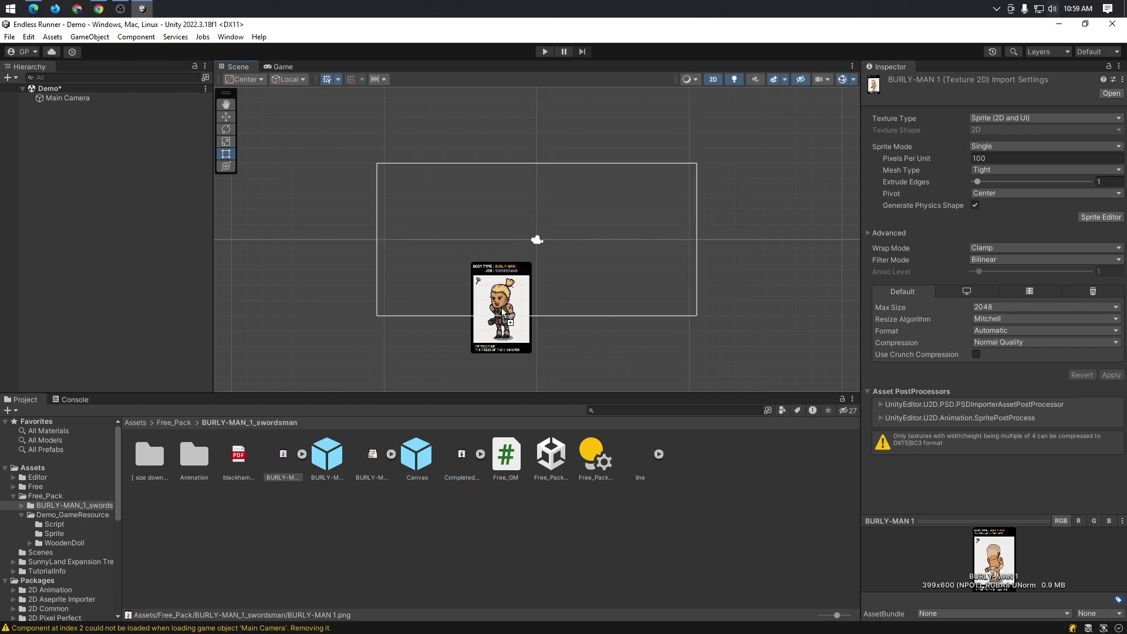
{"action": "left_click_drag", "start_coordinate": [468, 435], "coordinate": [503, 327]}
- Inspect the Free_GM script and look through the Animation, Script, Sprite and WoodenDoll folders
{"action": "left_click", "coordinate": [508, 463]}
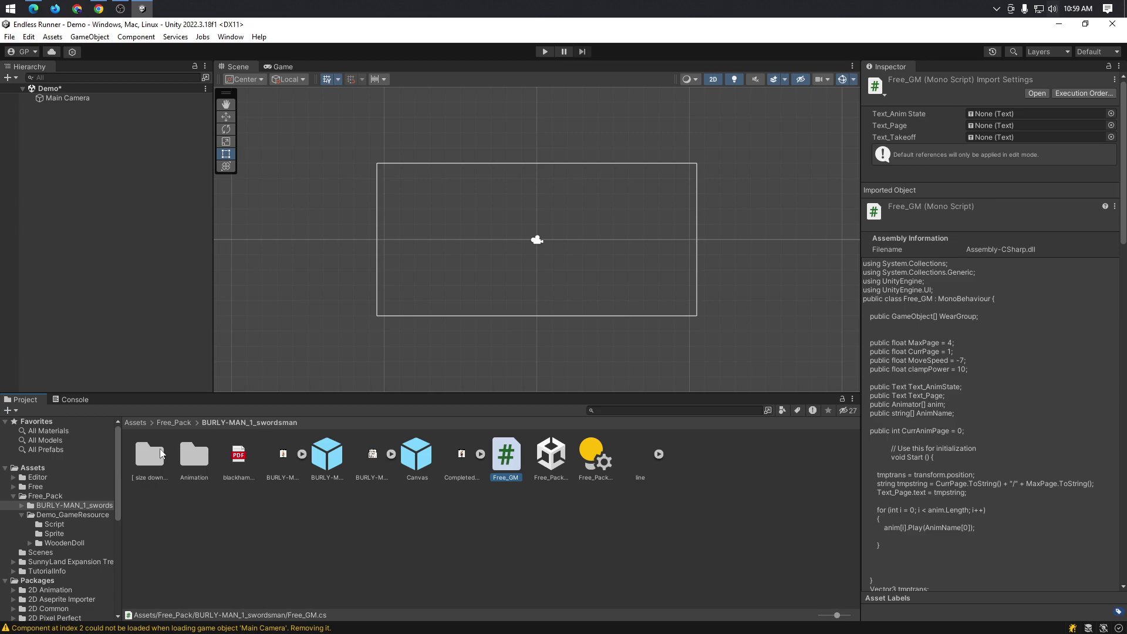
{"action": "left_click", "coordinate": [194, 455]}
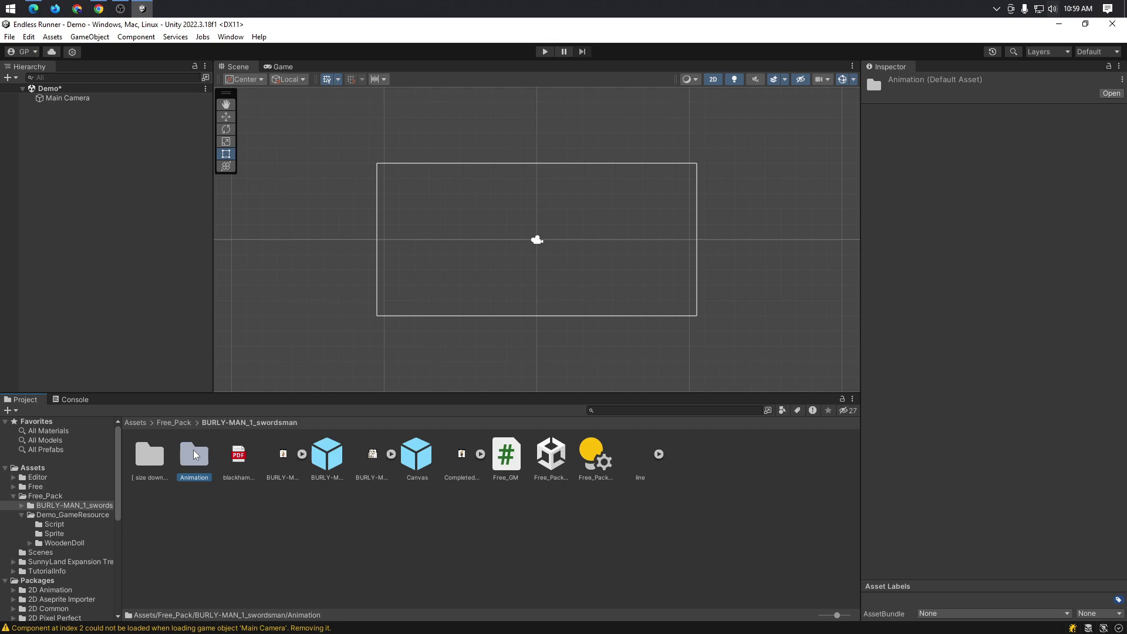
{"action": "double_click", "coordinate": [199, 446]}
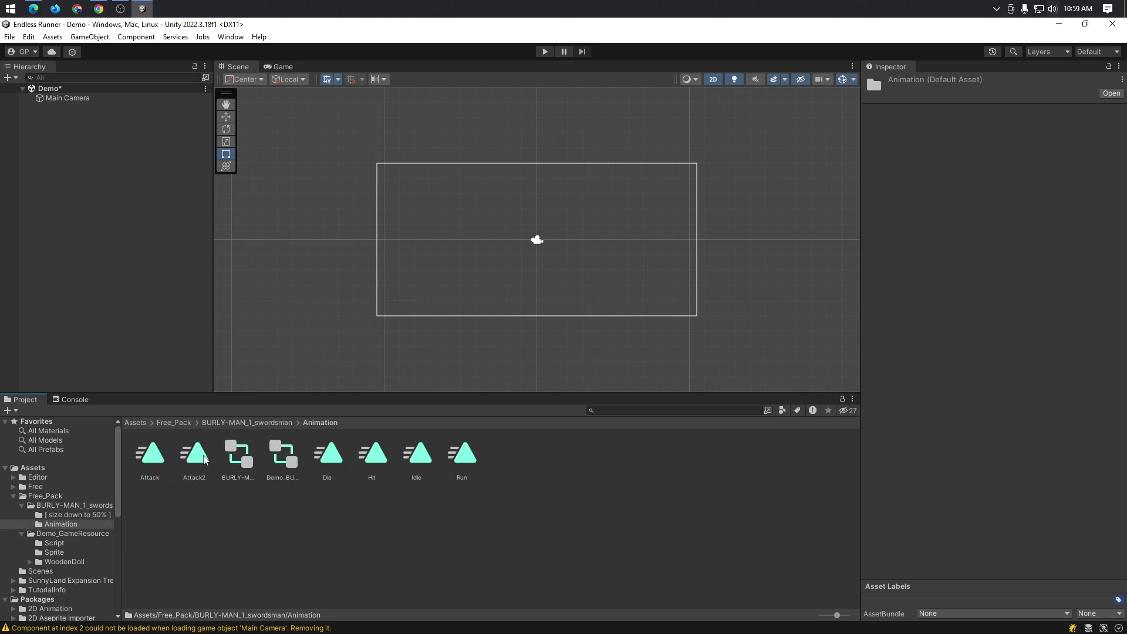
{"action": "left_click", "coordinate": [51, 515]}
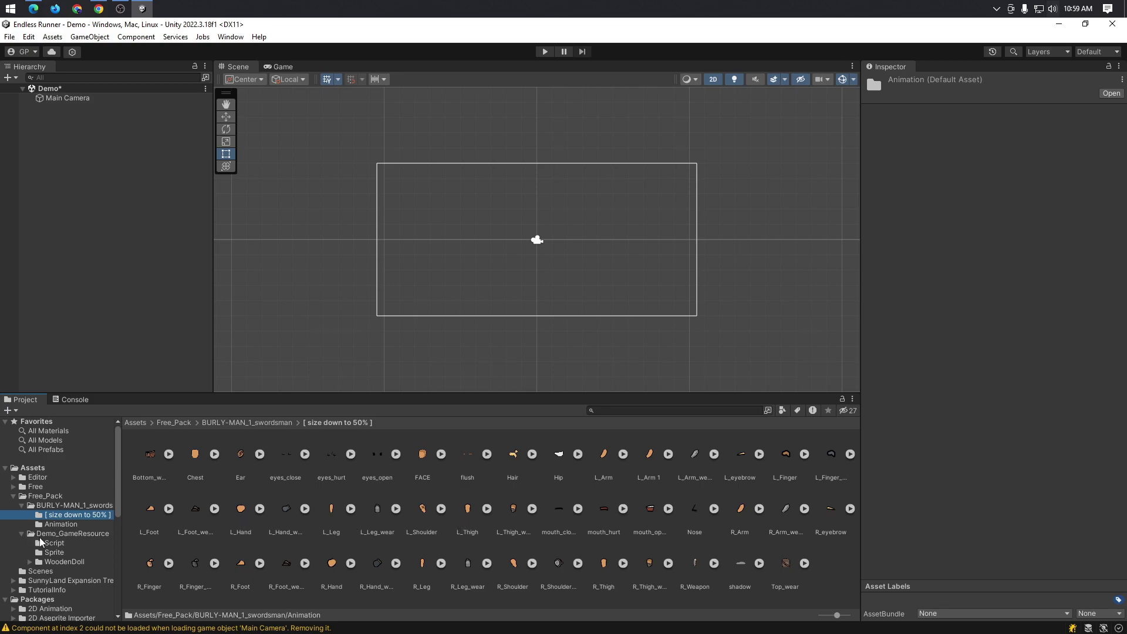
{"action": "left_click", "coordinate": [51, 543]}
{"action": "left_click", "coordinate": [57, 554]}
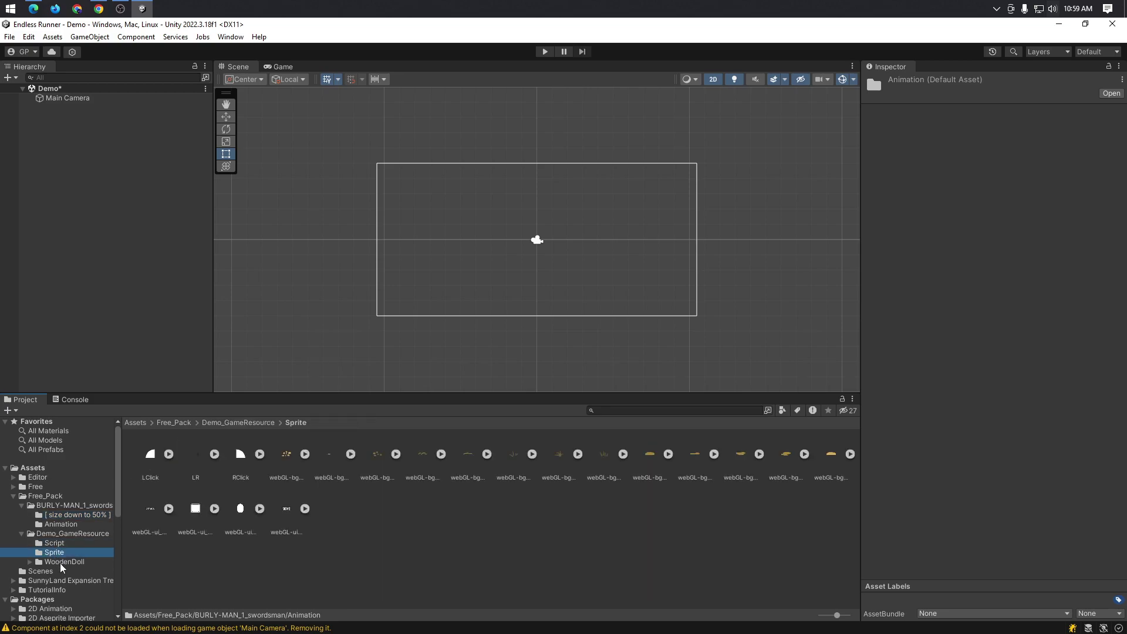
{"action": "left_click", "coordinate": [61, 563]}
{"action": "left_click", "coordinate": [55, 535]}
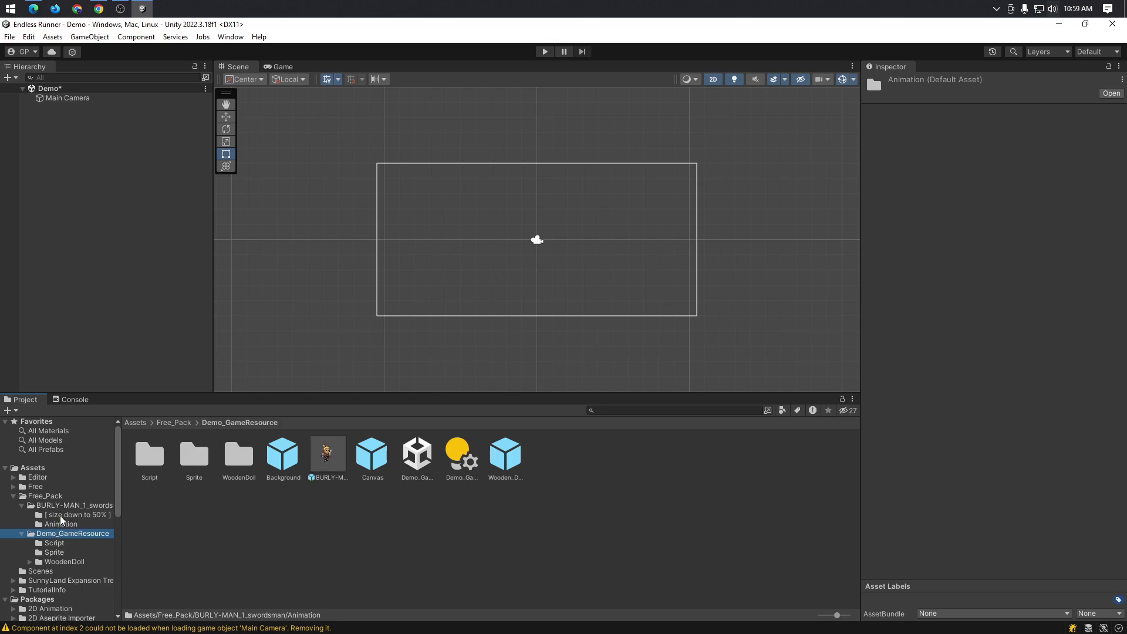
- Try placing the Wooden_Doll and BURLY-MAN_1_swordsman prefabs into the scene
{"action": "left_click", "coordinate": [503, 455]}
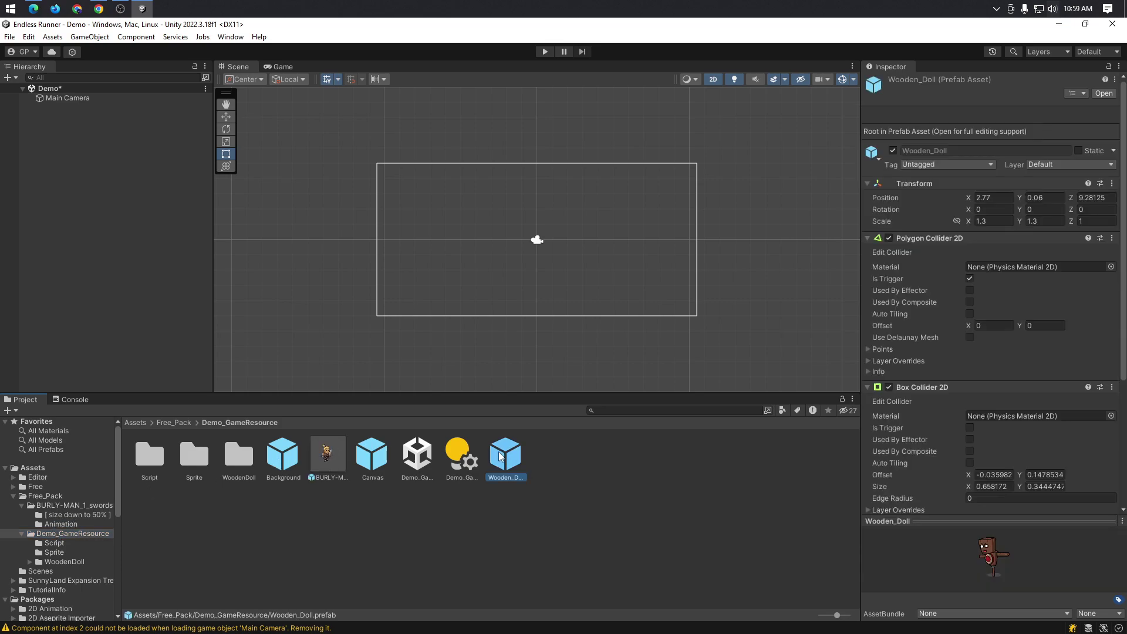
{"action": "left_click_drag", "start_coordinate": [501, 456], "coordinate": [506, 452]}
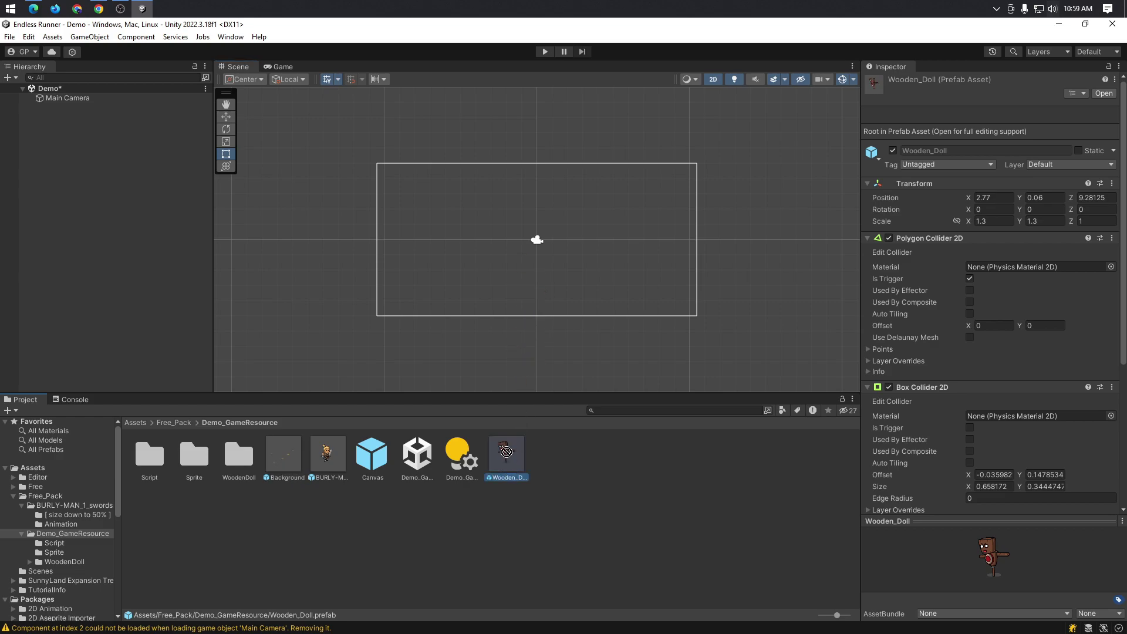
{"action": "left_click", "coordinate": [327, 454]}
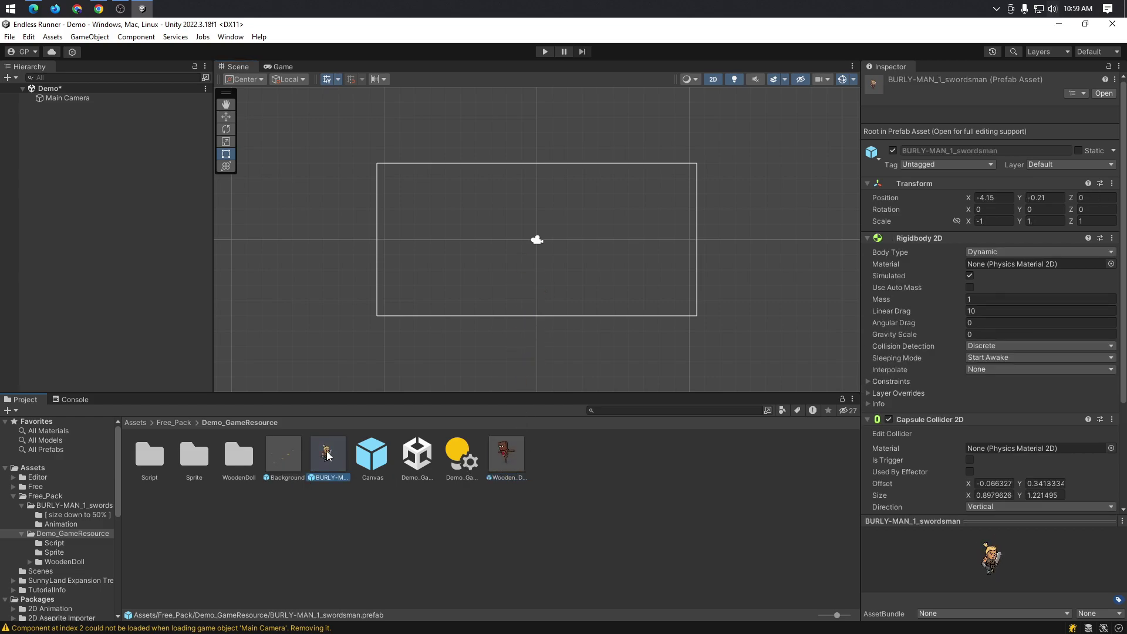
{"action": "left_click_drag", "start_coordinate": [327, 453], "coordinate": [286, 446]}
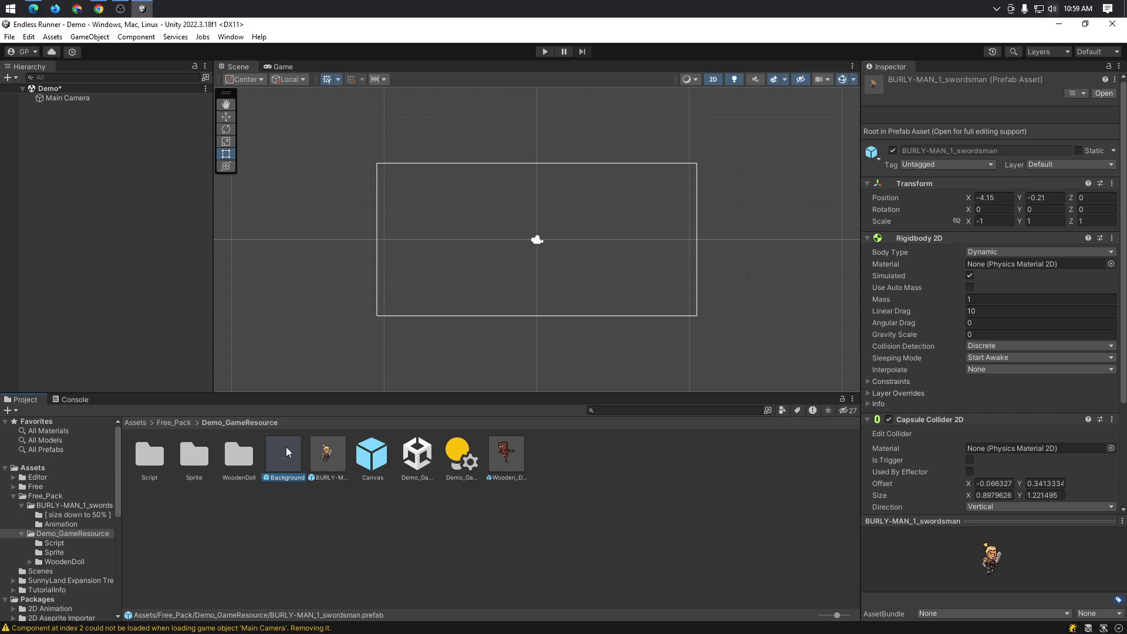
{"action": "left_click_drag", "start_coordinate": [287, 446], "coordinate": [277, 459]}
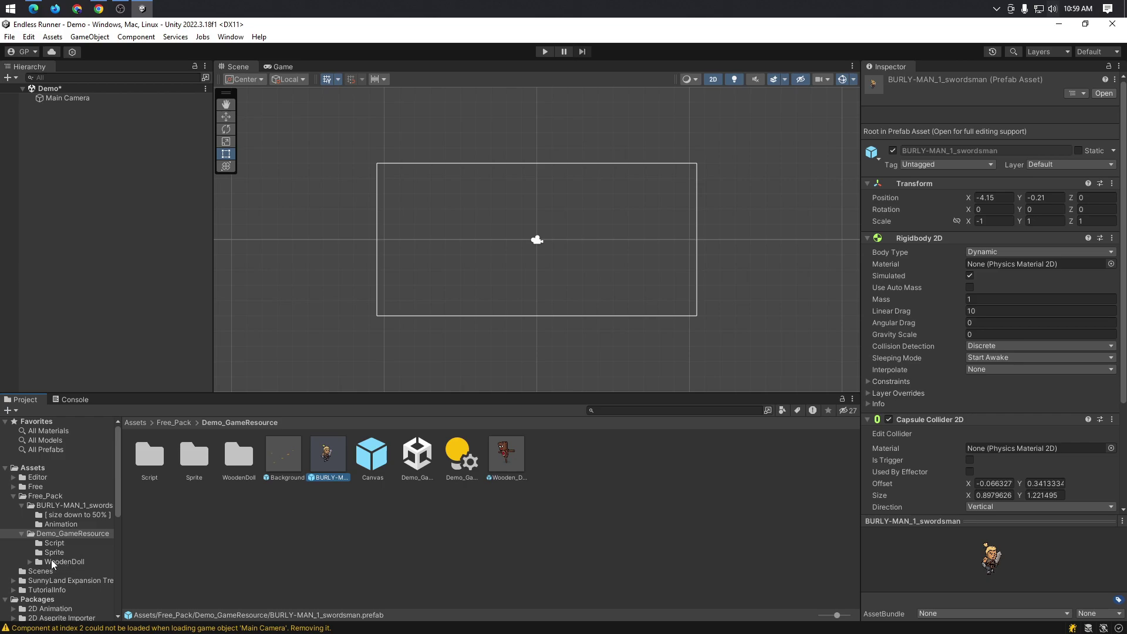
- Collapse the Free_Pack tree, open Scenes, select SampleScene and view Main Camera's settings
{"action": "left_click", "coordinate": [37, 506]}
{"action": "key", "text": "Left"}
{"action": "left_click", "coordinate": [22, 515]}
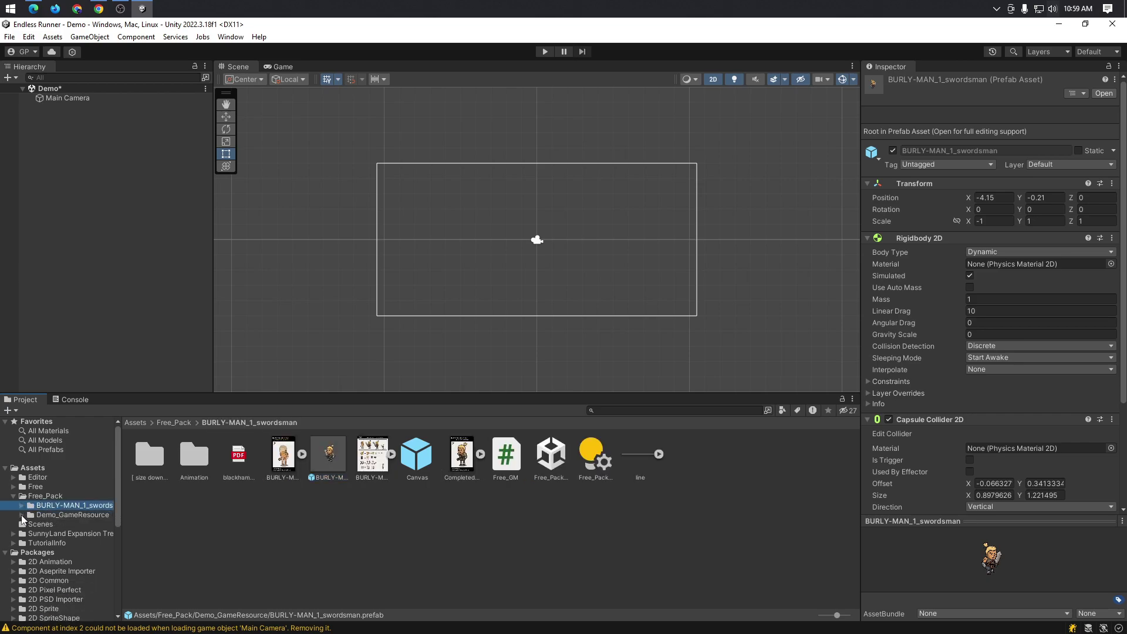
{"action": "key", "text": "Left"}
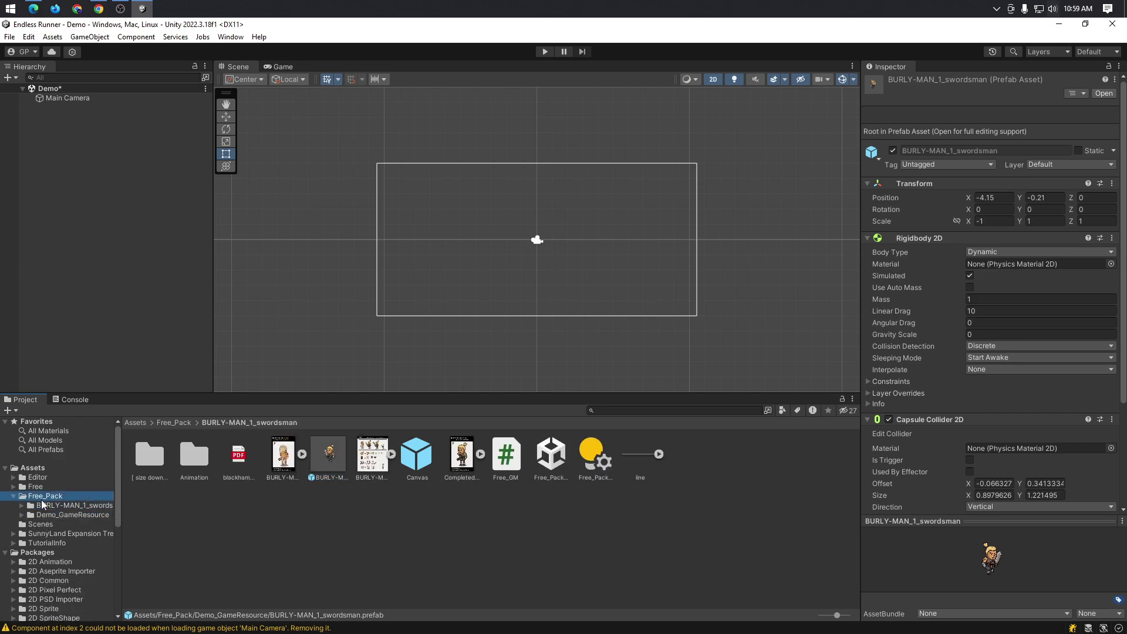
{"action": "left_click", "coordinate": [13, 497]}
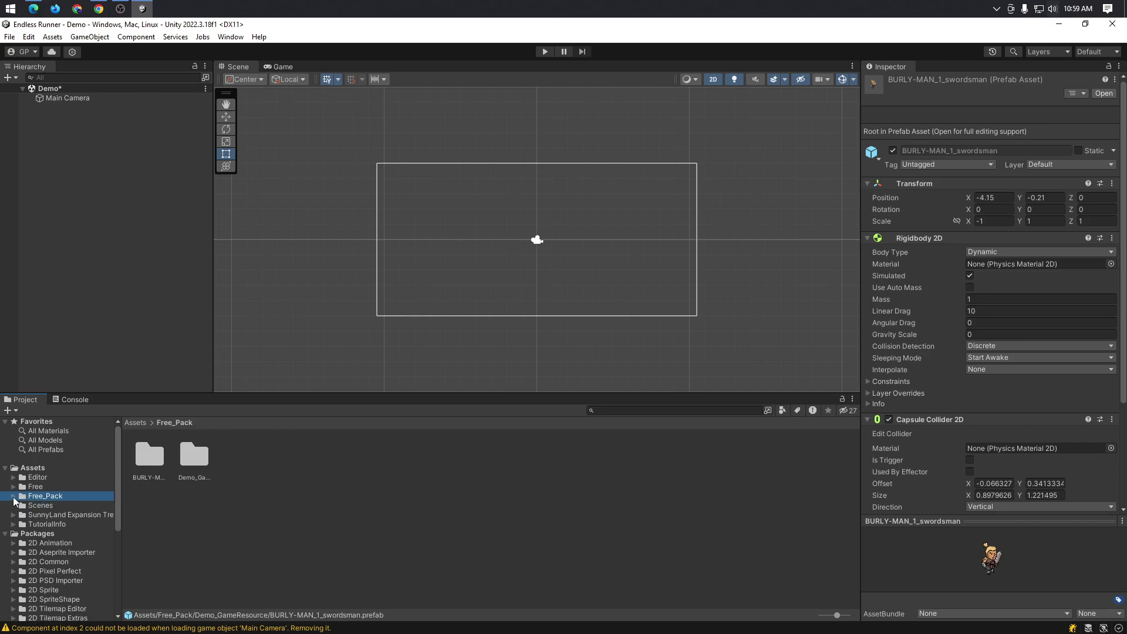
{"action": "left_click", "coordinate": [31, 506]}
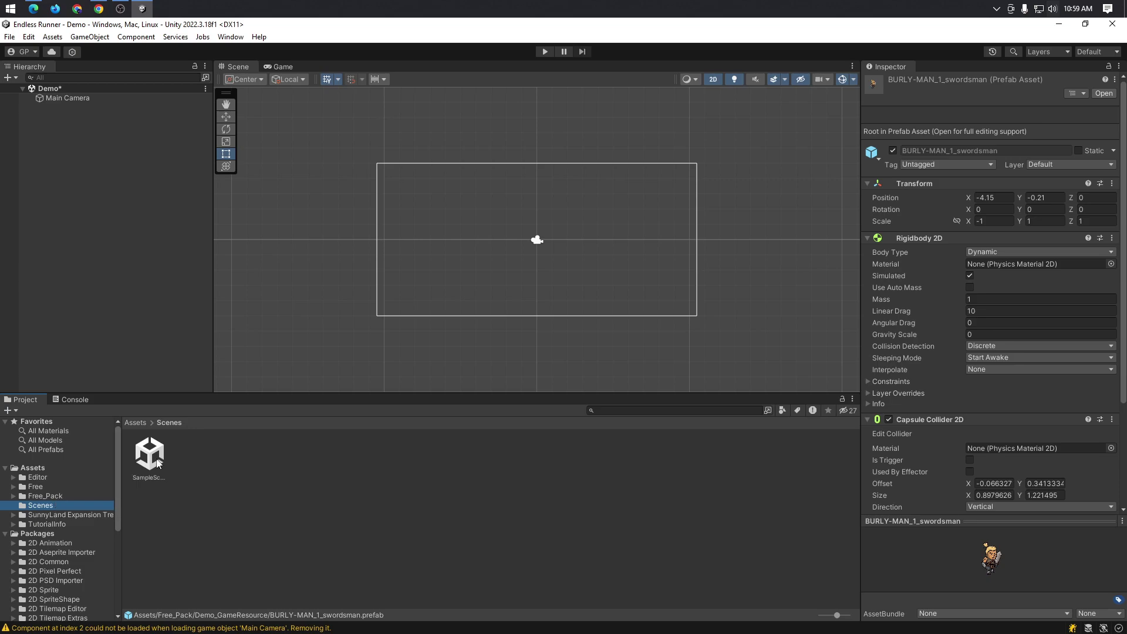
{"action": "left_click", "coordinate": [159, 464]}
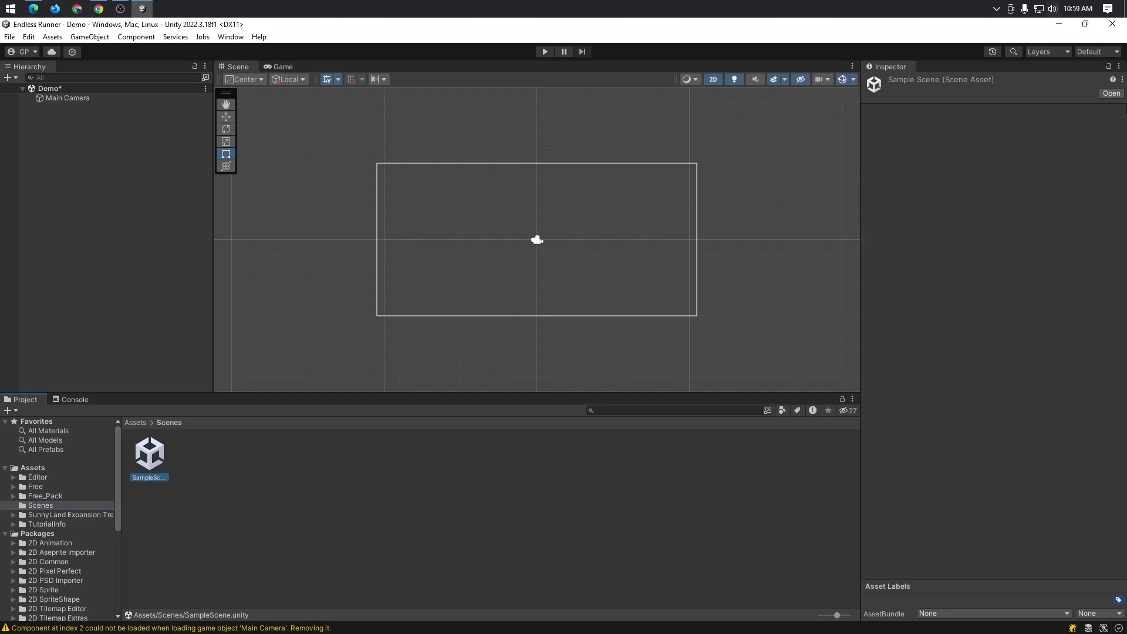
{"action": "left_click", "coordinate": [114, 99]}
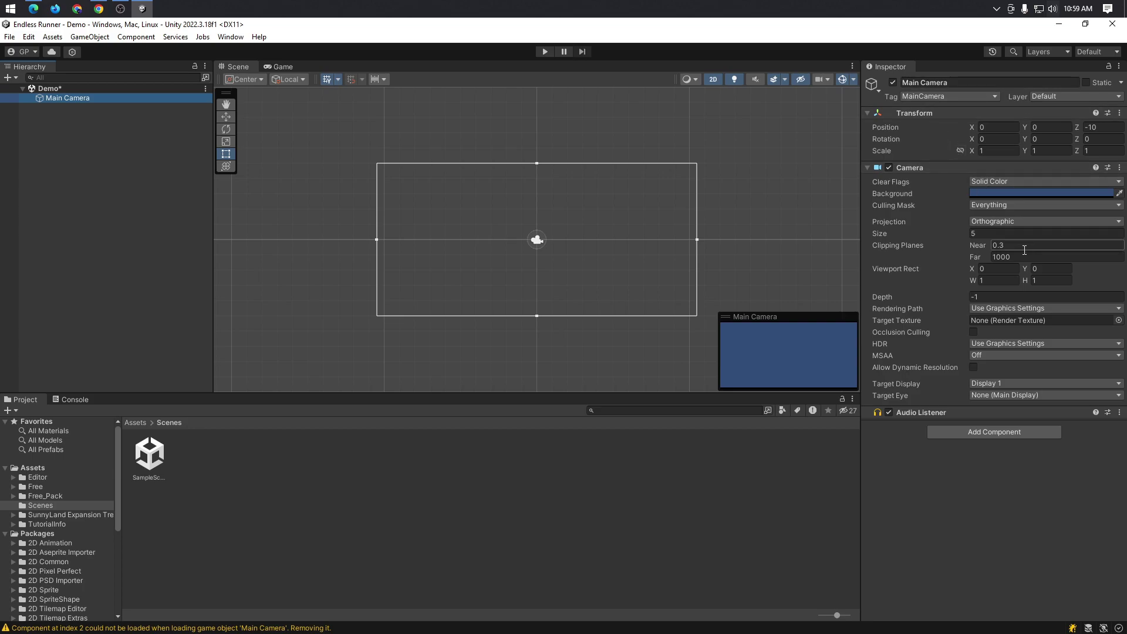
- Edit the camera viewport height, then set the Game view to Full HD (1920x1080)
{"action": "left_click", "coordinate": [1037, 282]}
{"action": "key", "text": "Return"}
{"action": "left_click", "coordinate": [280, 67]}
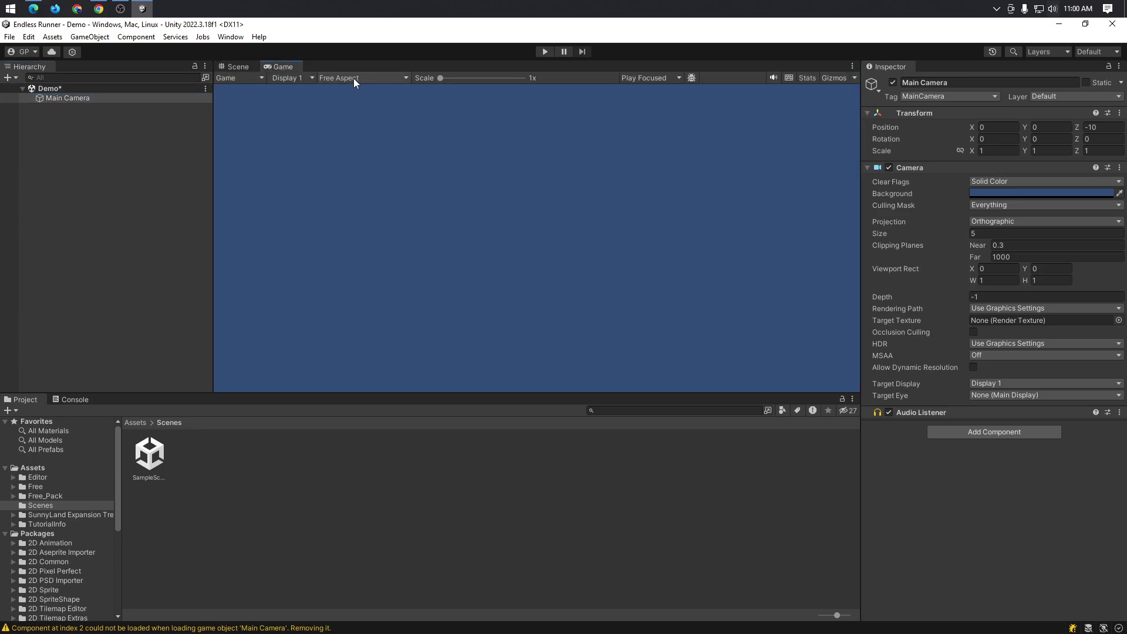
{"action": "left_click", "coordinate": [302, 77]}
{"action": "left_click", "coordinate": [375, 78]}
{"action": "left_click", "coordinate": [376, 79]}
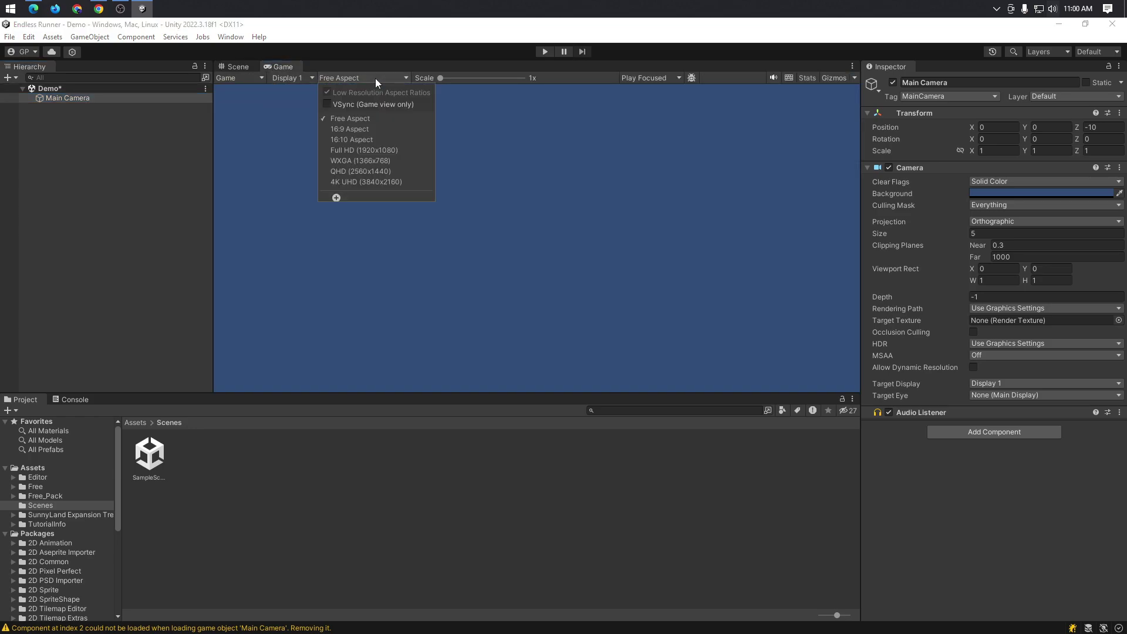
{"action": "left_click", "coordinate": [366, 129]}
{"action": "left_click", "coordinate": [338, 77]}
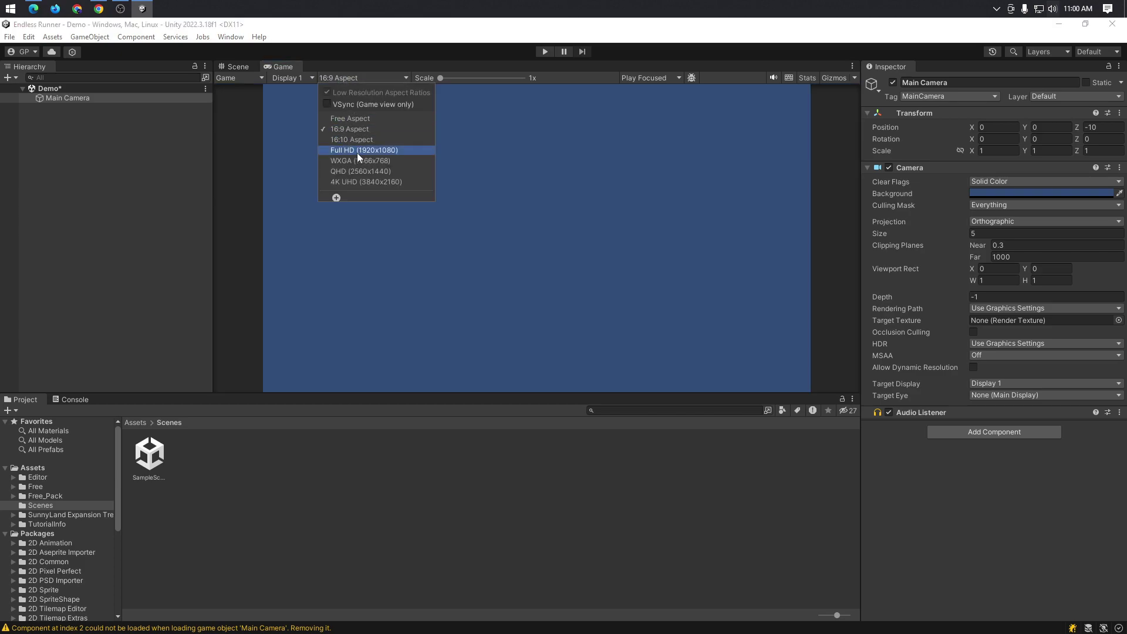
{"action": "left_click", "coordinate": [357, 151]}
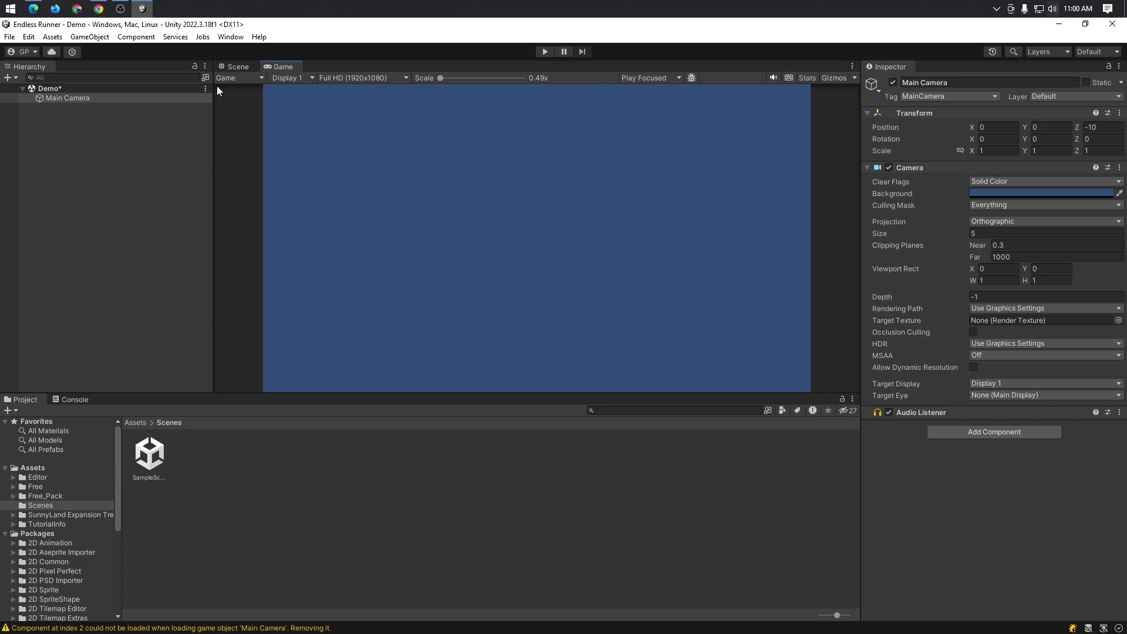
- Look over the Play Focused and Game view menus, then go back to the Scene view
{"action": "left_click", "coordinate": [651, 78]}
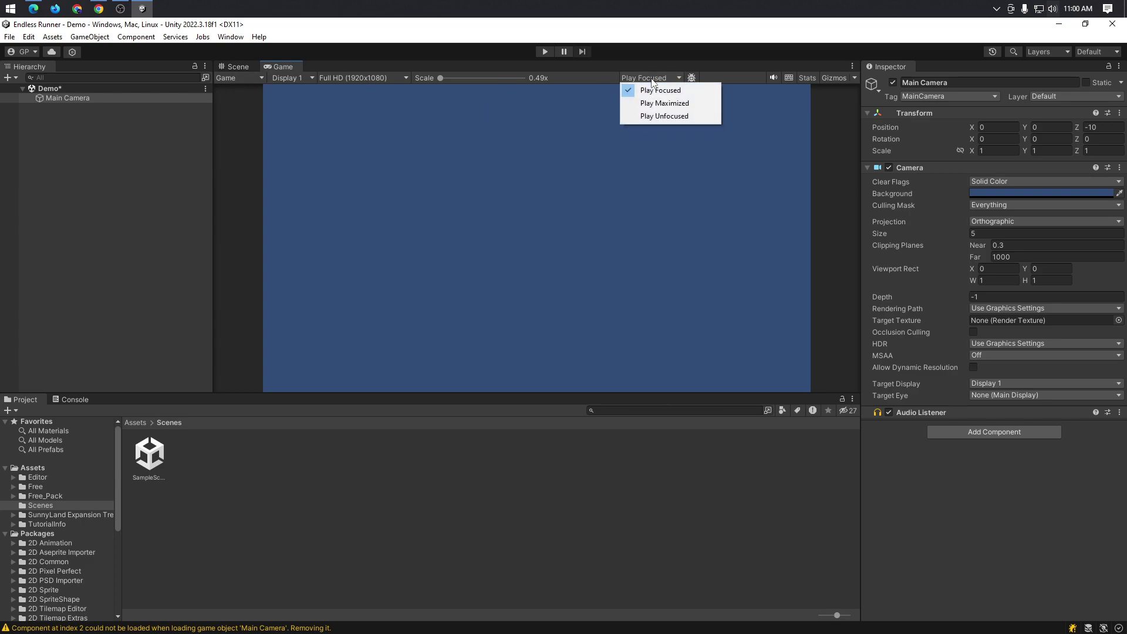
{"action": "left_click", "coordinate": [280, 65]}
{"action": "left_click", "coordinate": [240, 80]}
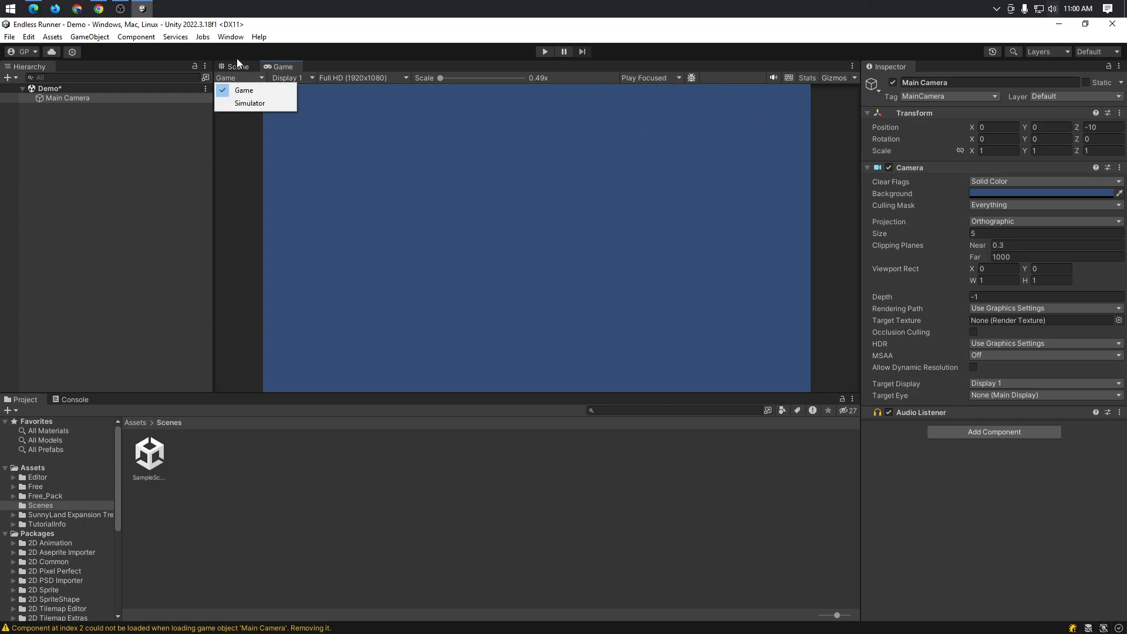
{"action": "left_click", "coordinate": [545, 174]}
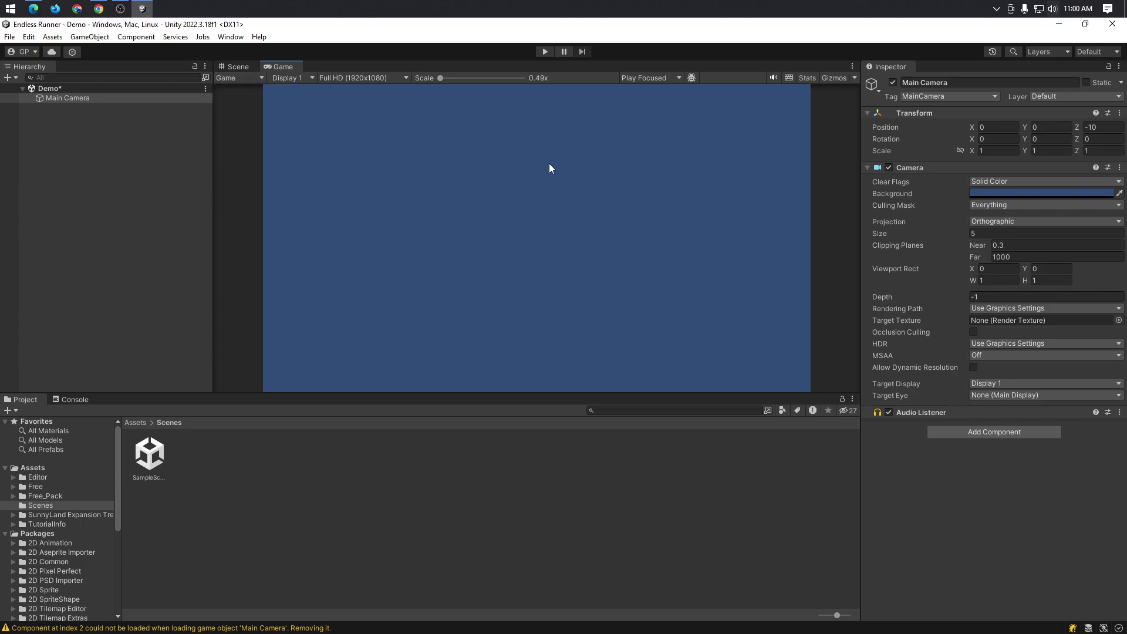
{"action": "left_click", "coordinate": [232, 66]}
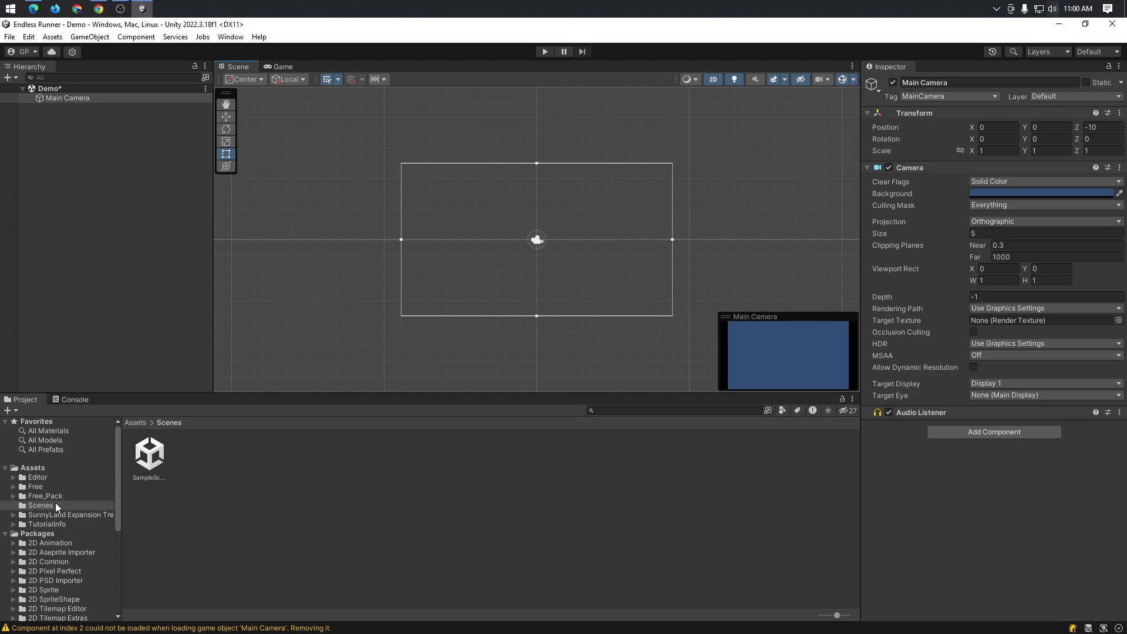
- Browse Free_Pack's BURLY-MAN_1_swordsman folder and its Animation and [ size down to 50% ] subfolders
{"action": "left_click", "coordinate": [37, 496]}
{"action": "left_click", "coordinate": [13, 496]}
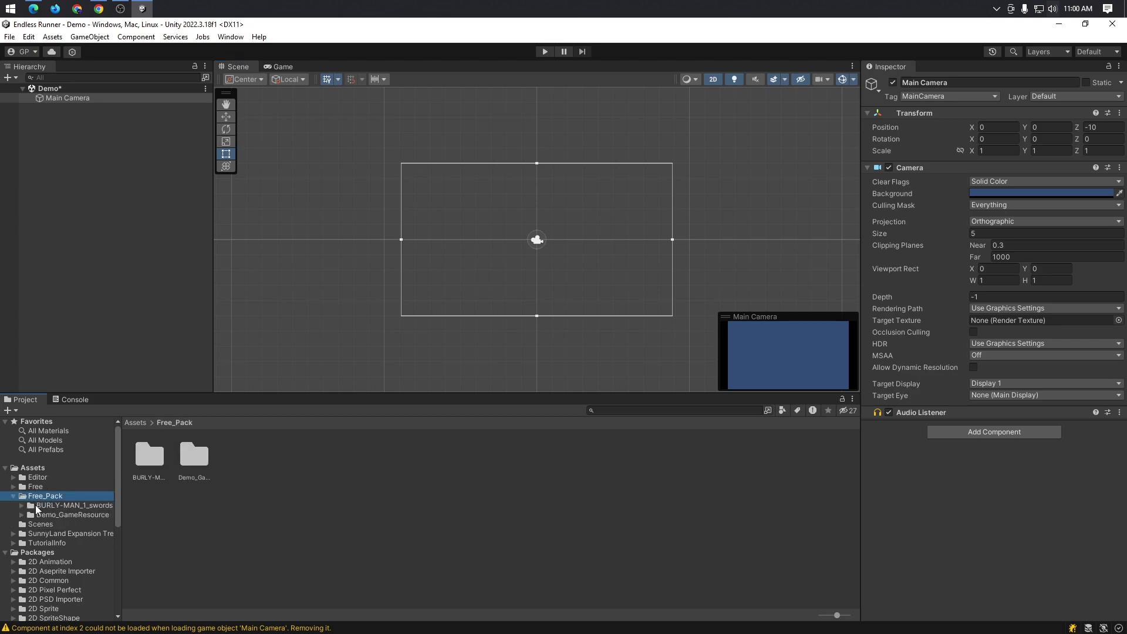
{"action": "left_click", "coordinate": [36, 506]}
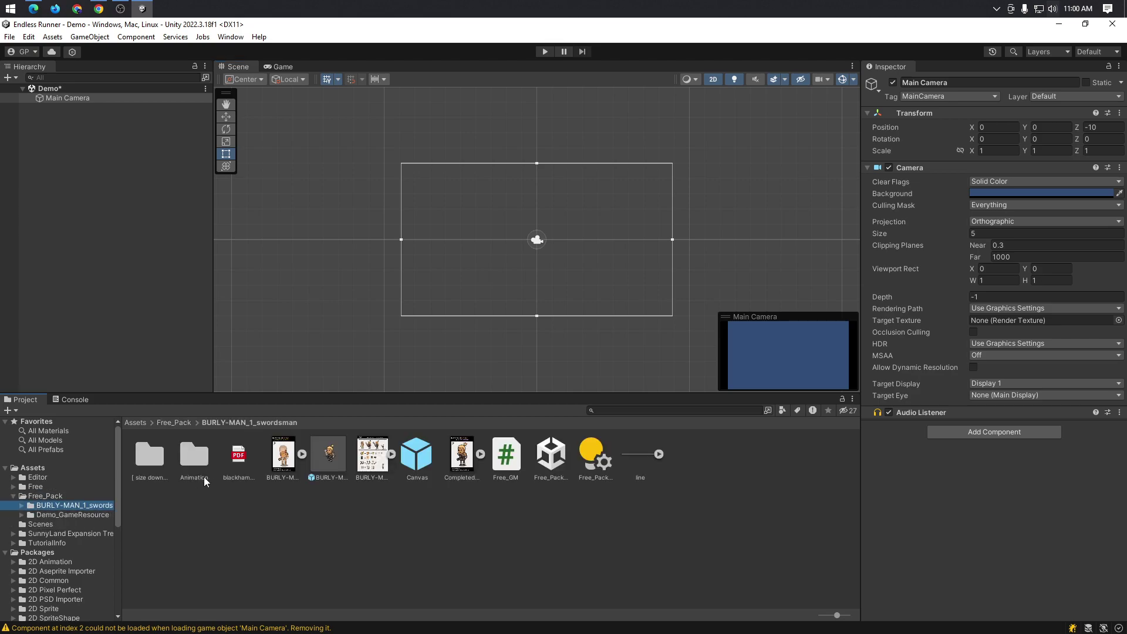
{"action": "left_click", "coordinate": [200, 462]}
{"action": "left_click", "coordinate": [167, 463]}
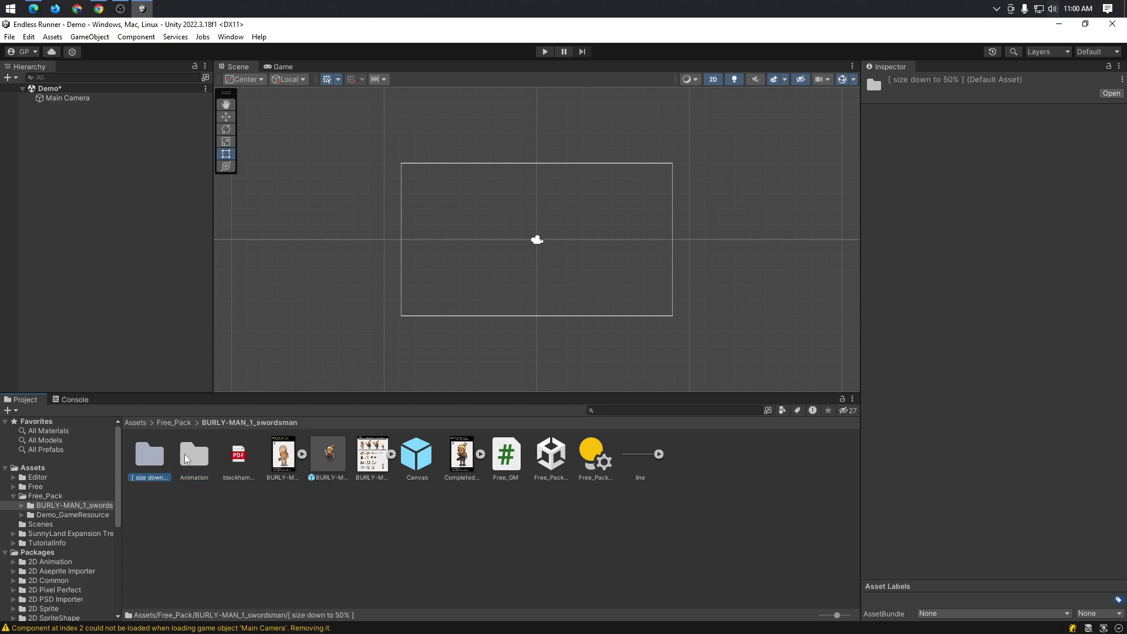
{"action": "left_click", "coordinate": [184, 453]}
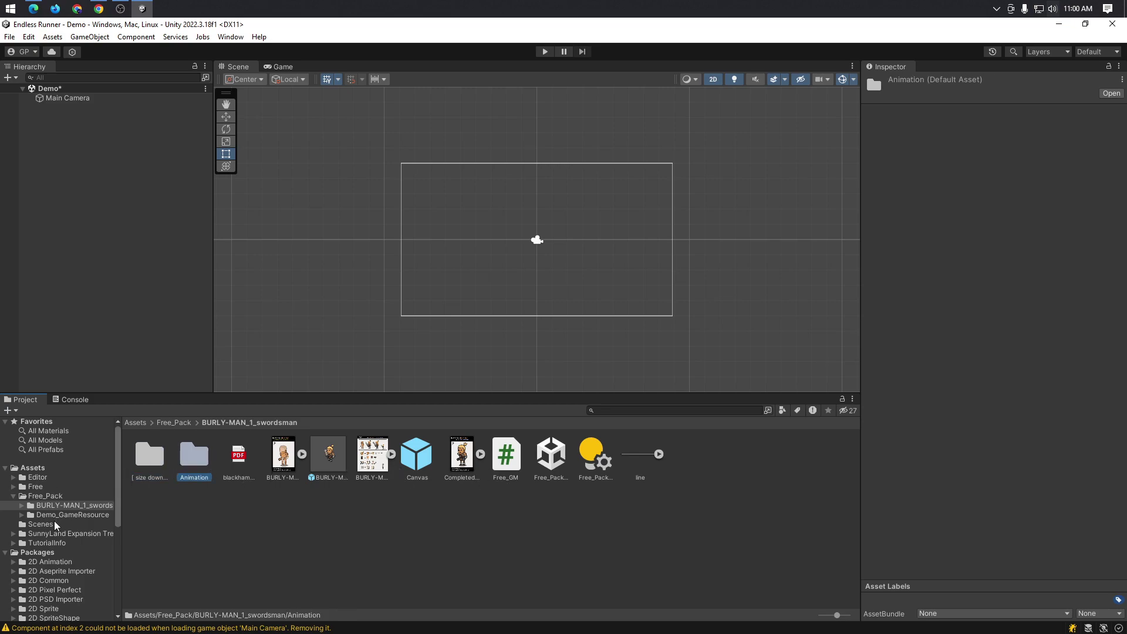
- Inspect the Background prefab in Demo_GameResource, drag it over the scene, then cancel placement
{"action": "left_click", "coordinate": [72, 515]}
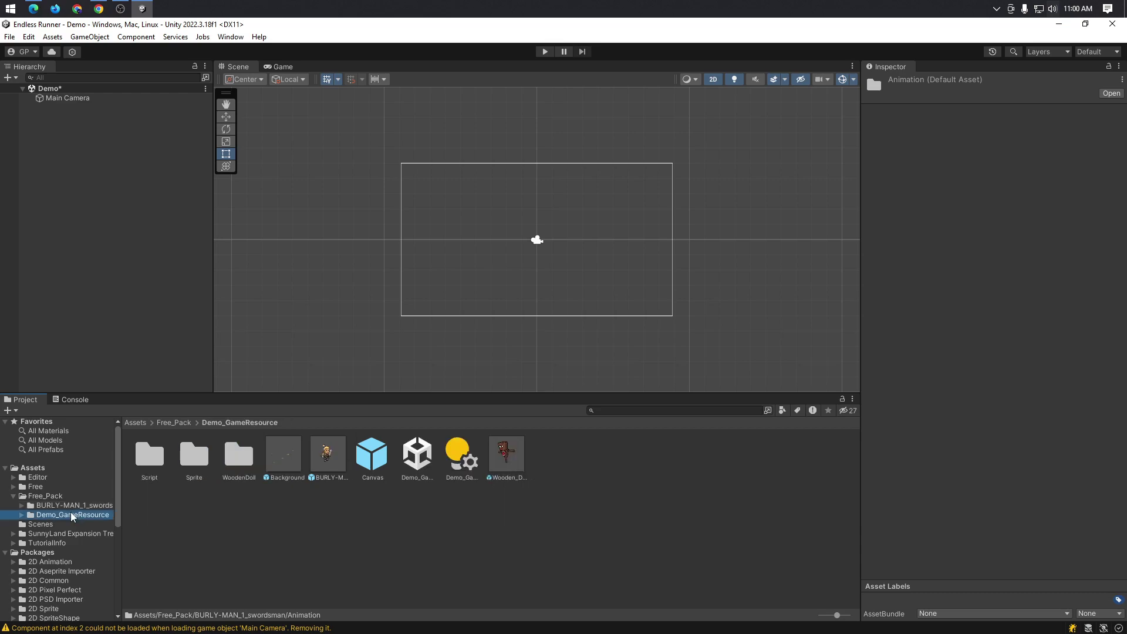
{"action": "left_click", "coordinate": [282, 466]}
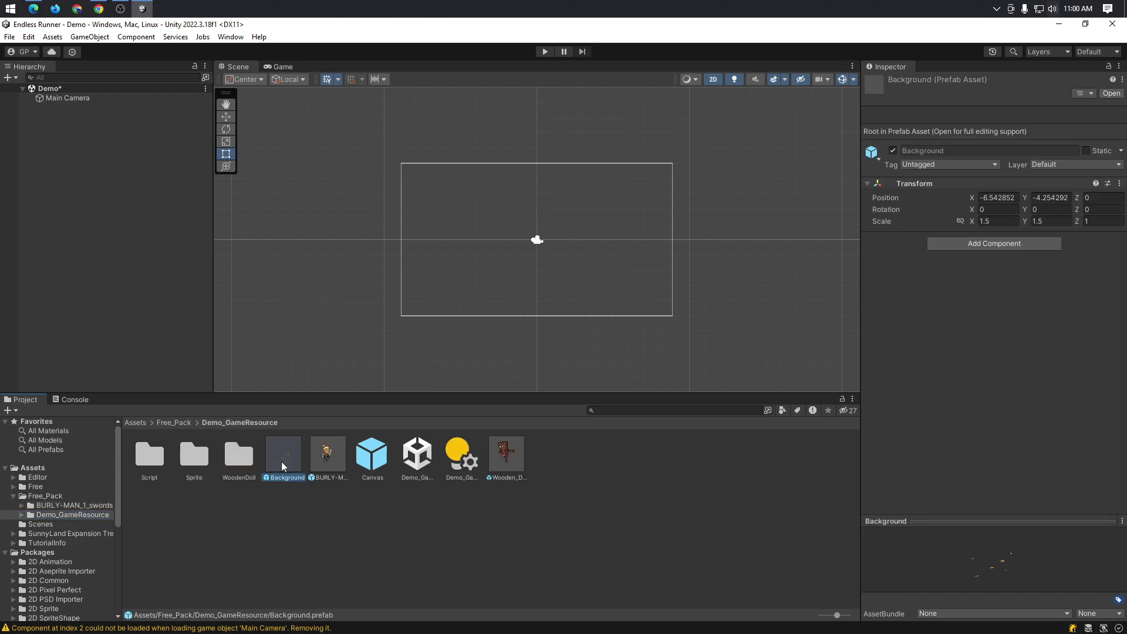
{"action": "left_click_drag", "start_coordinate": [282, 466], "coordinate": [442, 285]}
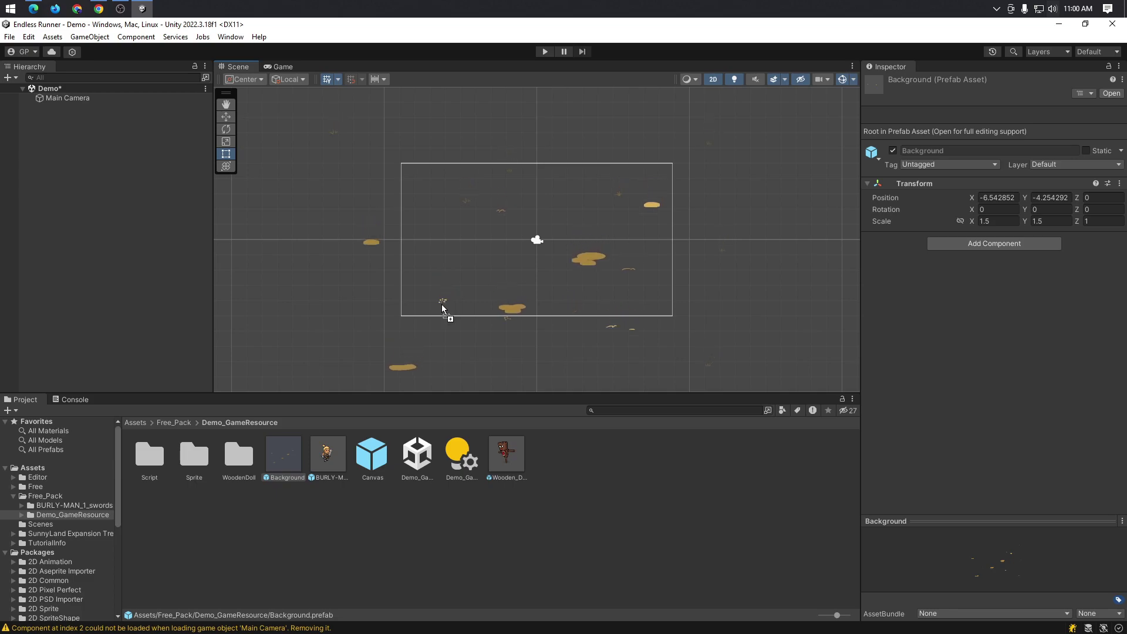
{"action": "mouse_move", "coordinate": [441, 284]}
{"action": "left_mouse_down"}
{"action": "mouse_move", "coordinate": [536, 416]}
{"action": "mouse_move", "coordinate": [500, 262]}
{"action": "left_mouse_up"}
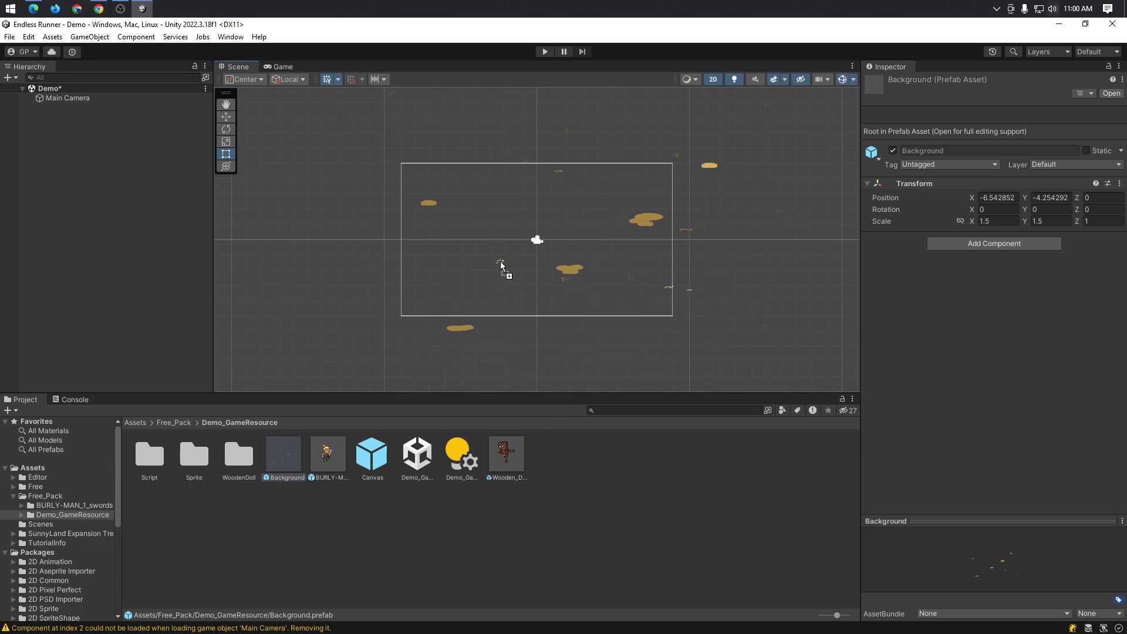
{"action": "key", "text": "Escape"}
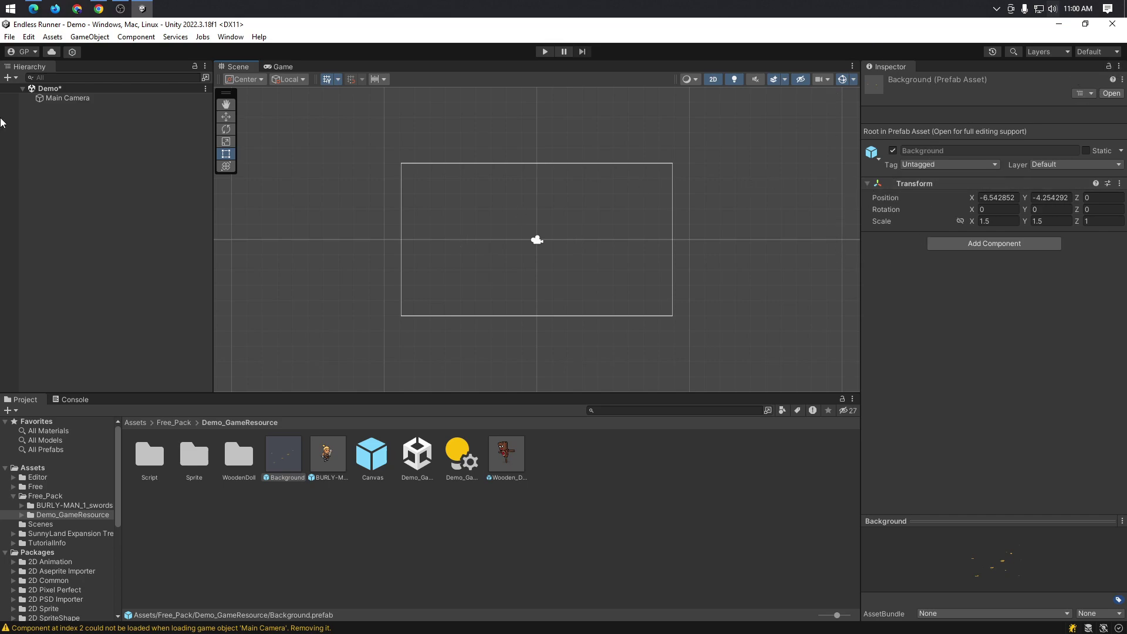
- Create an empty object in the Demo scene named Background
{"action": "left_click", "coordinate": [83, 98]}
{"action": "right_click", "coordinate": [94, 164]}
{"action": "left_click", "coordinate": [146, 325]}
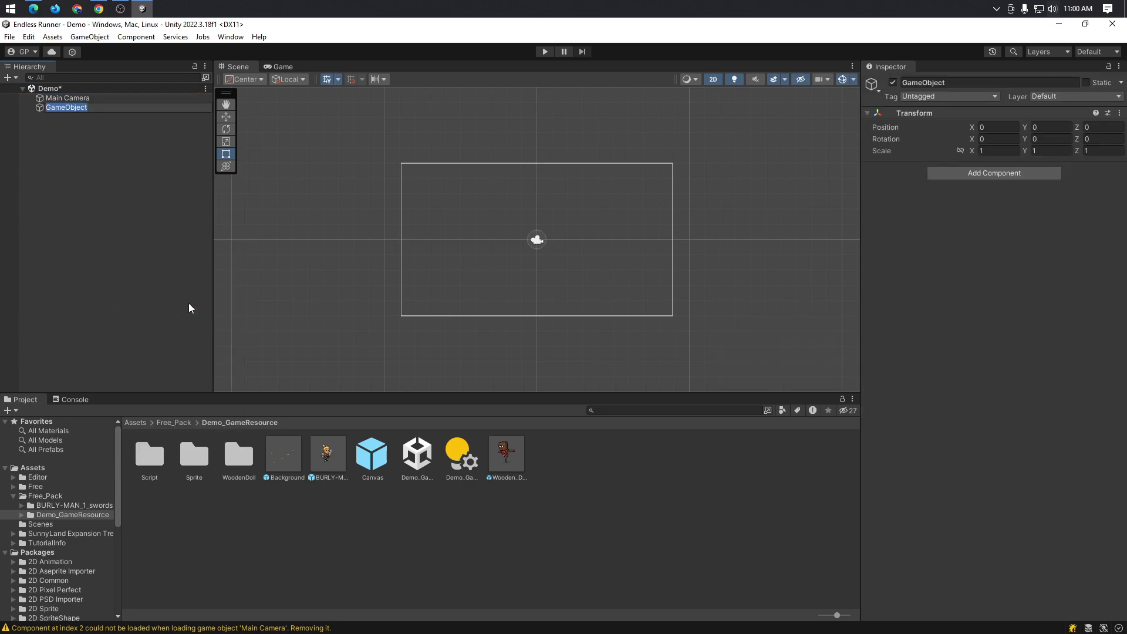
{"action": "type", "text": "Back"}
{"action": "type", "text": "ground"}
{"action": "key", "text": "Return"}
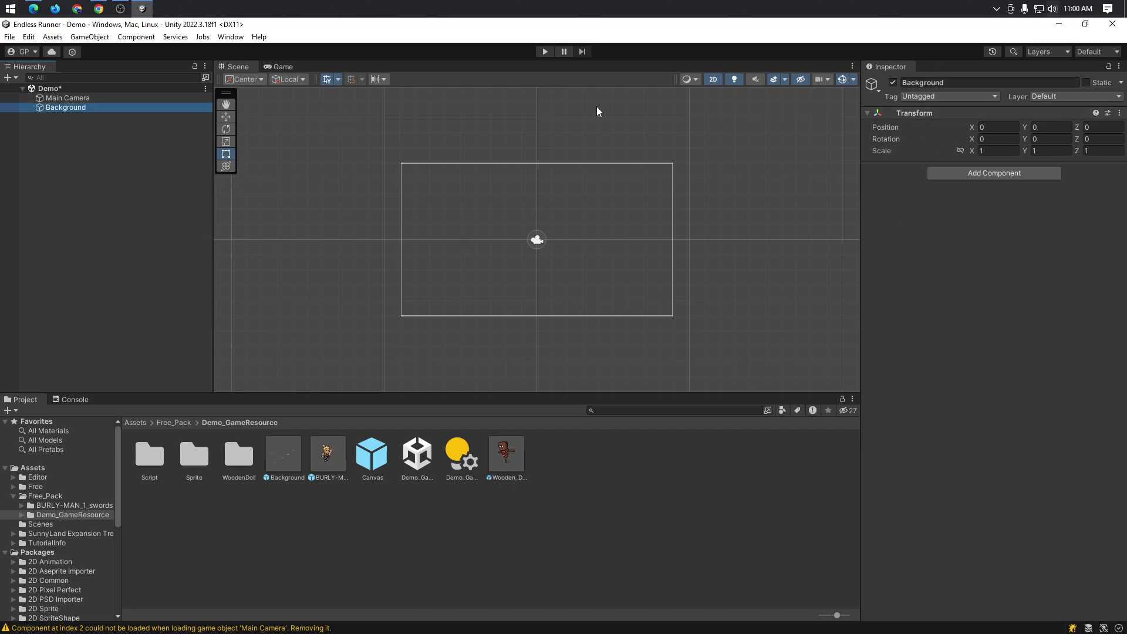
- Add a Sprite Renderer to Background and try assigning the background sprite, without success
{"action": "left_click", "coordinate": [1009, 172]}
{"action": "left_click", "coordinate": [974, 214]}
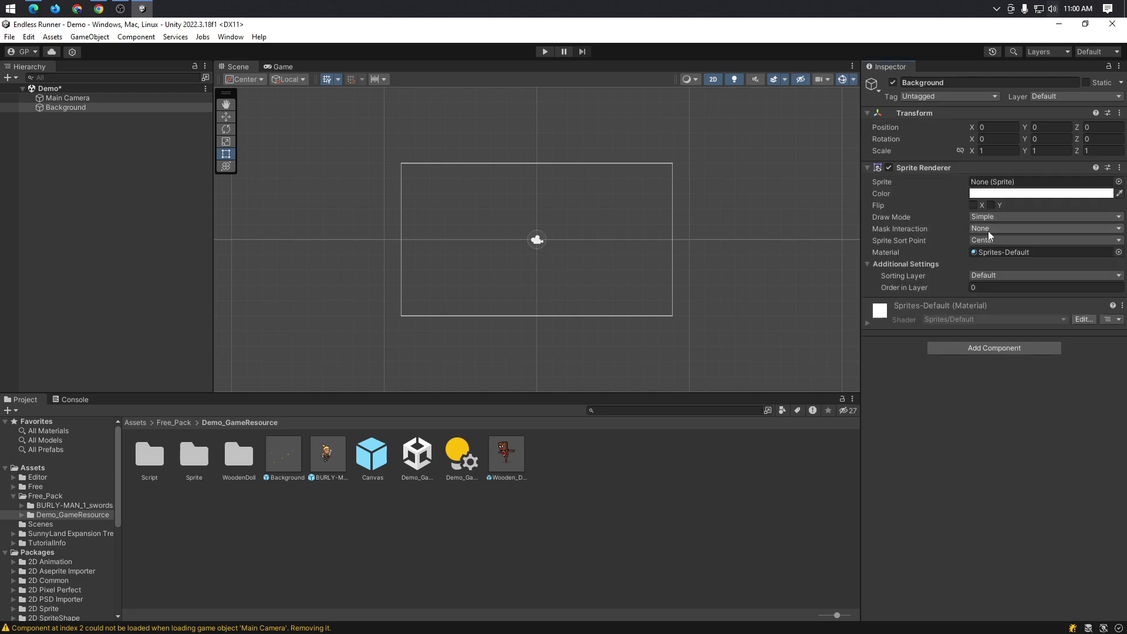
{"action": "left_click_drag", "start_coordinate": [293, 465], "coordinate": [1027, 181]}
{"action": "left_click", "coordinate": [1120, 181]}
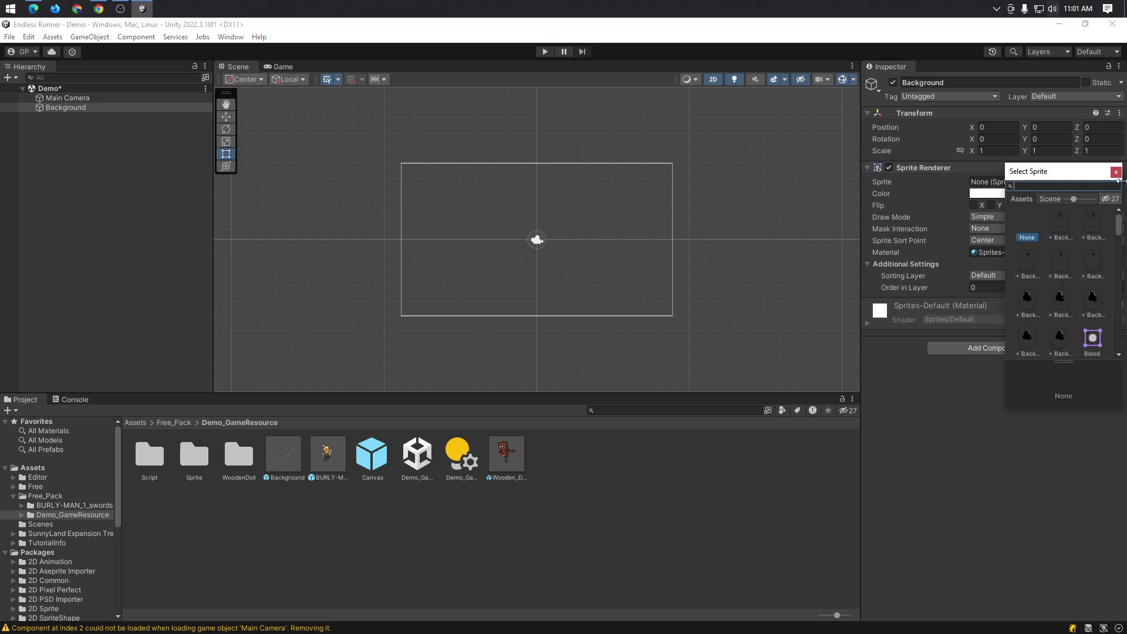
{"action": "type", "text": "bac"}
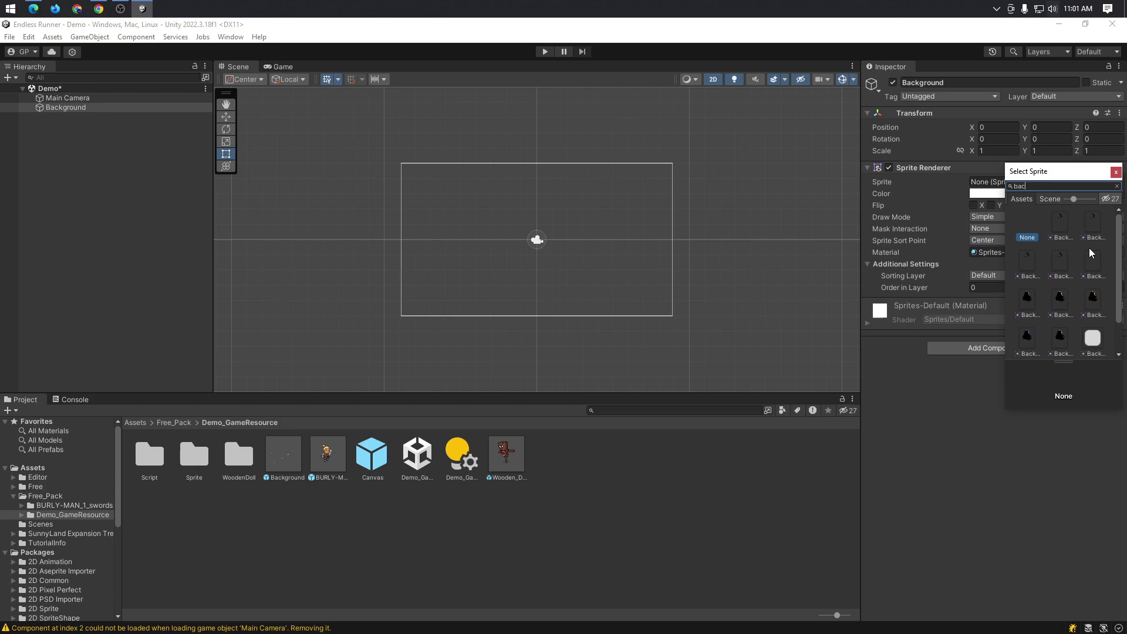
{"action": "type", "text": "kground"}
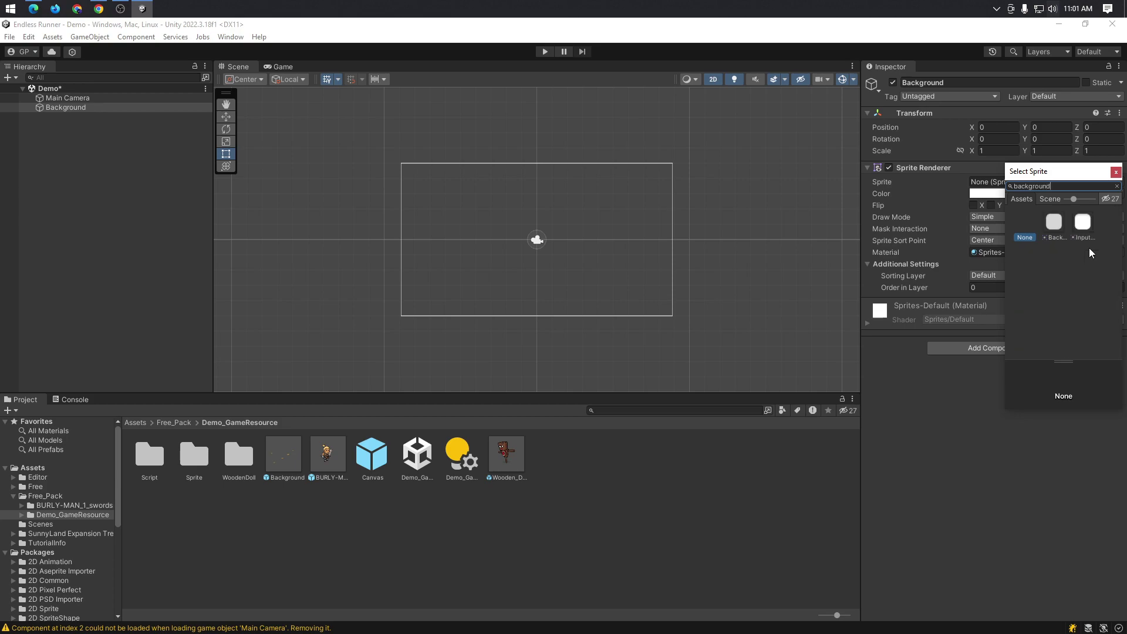
{"action": "key", "text": "ctrl+a"}
{"action": "key", "text": "BackSpace"}
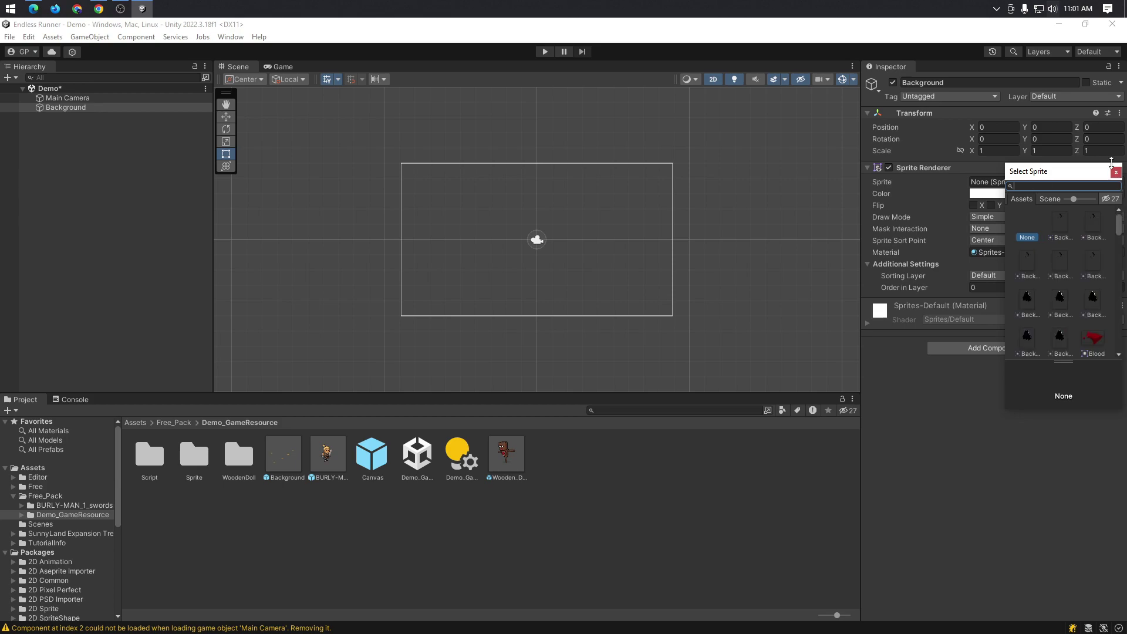
{"action": "left_click", "coordinate": [1116, 172]}
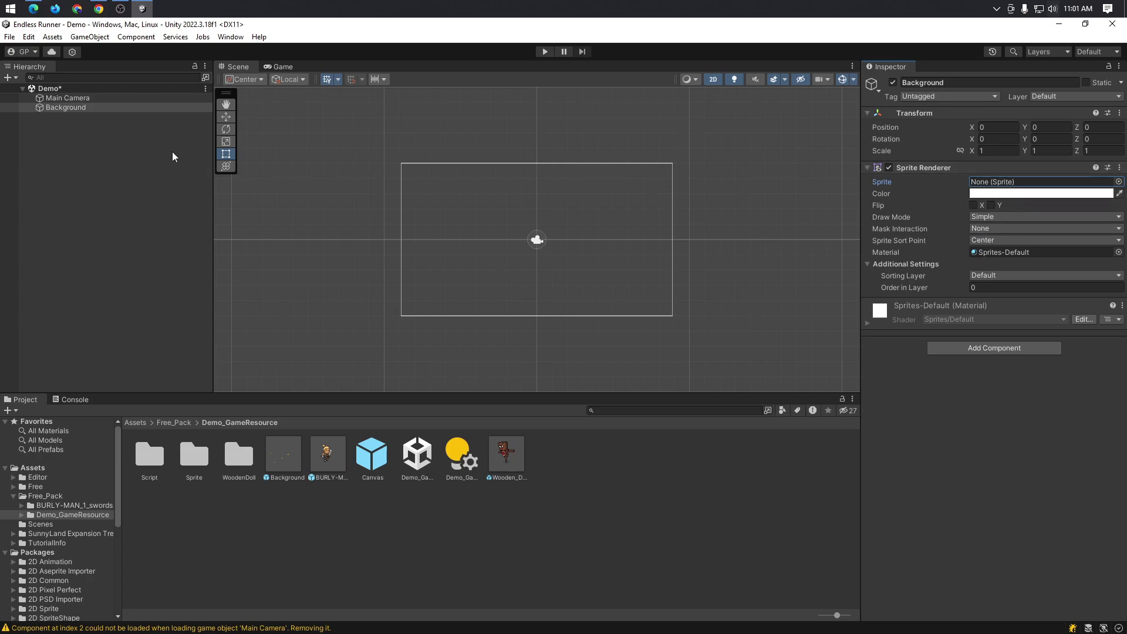
- Retry assigning the Background asset, then remove the Sprite Renderer component
{"action": "left_click", "coordinate": [118, 106]}
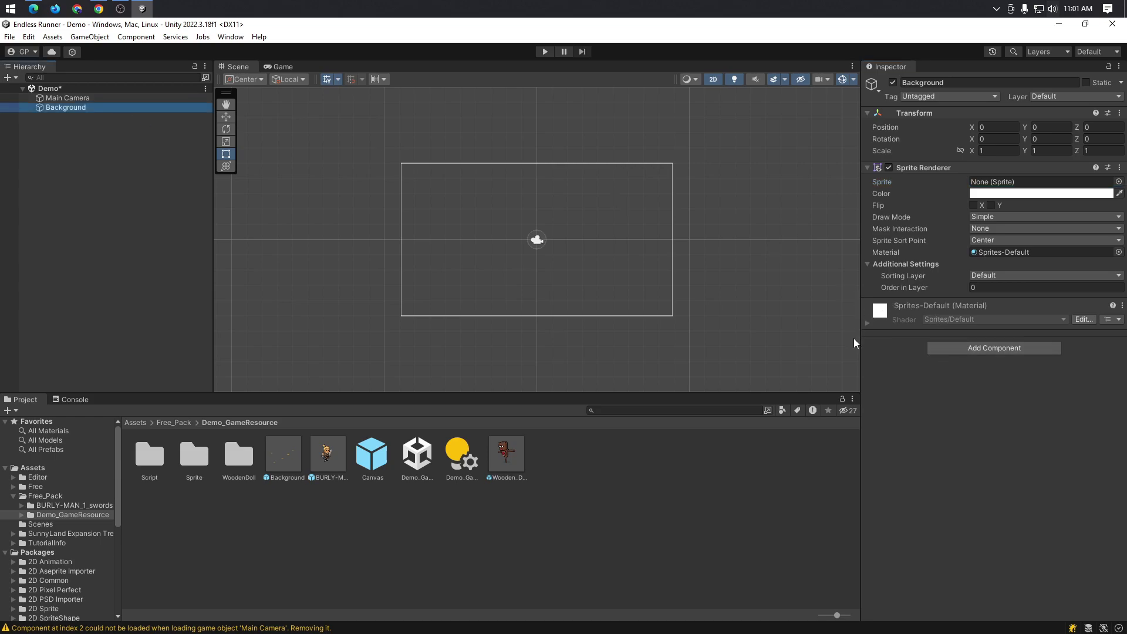
{"action": "mouse_move", "coordinate": [285, 456]}
{"action": "left_mouse_down"}
{"action": "mouse_move", "coordinate": [1032, 181]}
{"action": "mouse_move", "coordinate": [995, 400]}
{"action": "mouse_move", "coordinate": [980, 416]}
{"action": "mouse_move", "coordinate": [984, 520]}
{"action": "left_mouse_up"}
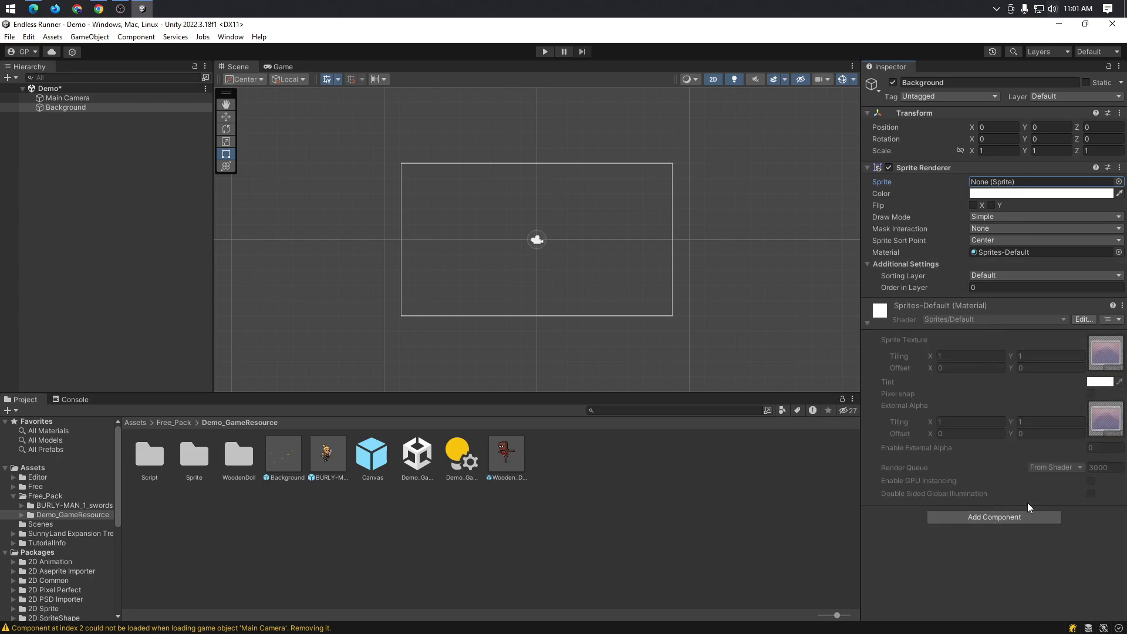
{"action": "left_click", "coordinate": [1119, 167]}
{"action": "left_click", "coordinate": [1112, 186]}
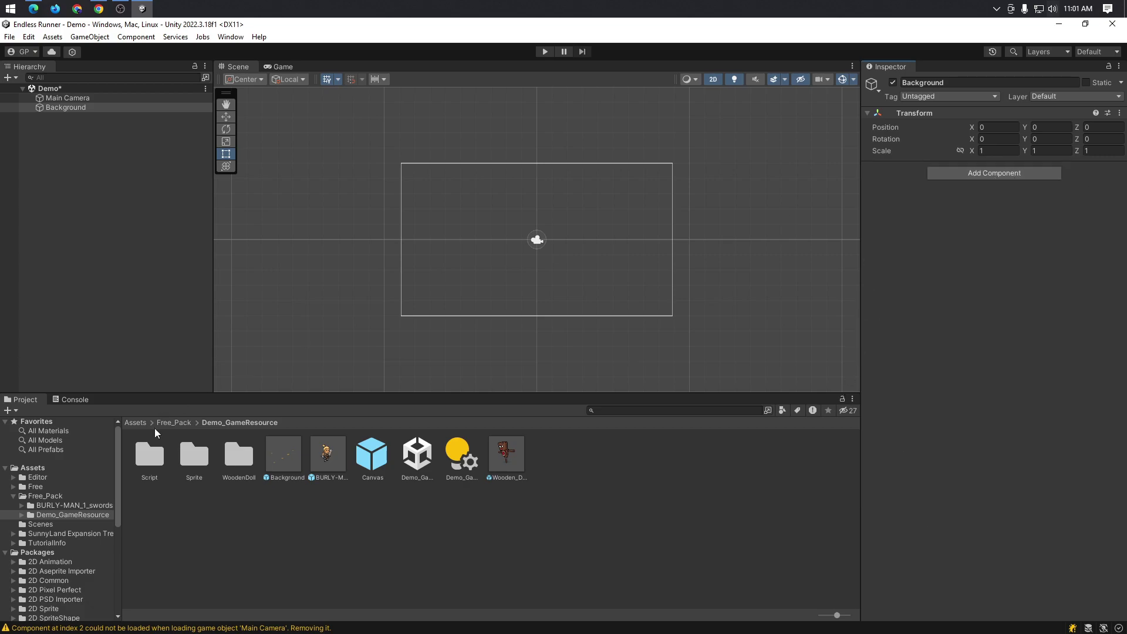
- Drag the Background prefab into the scene as Background (1) and expand its webGL-bg children
{"action": "left_click_drag", "start_coordinate": [278, 453], "coordinate": [992, 184]}
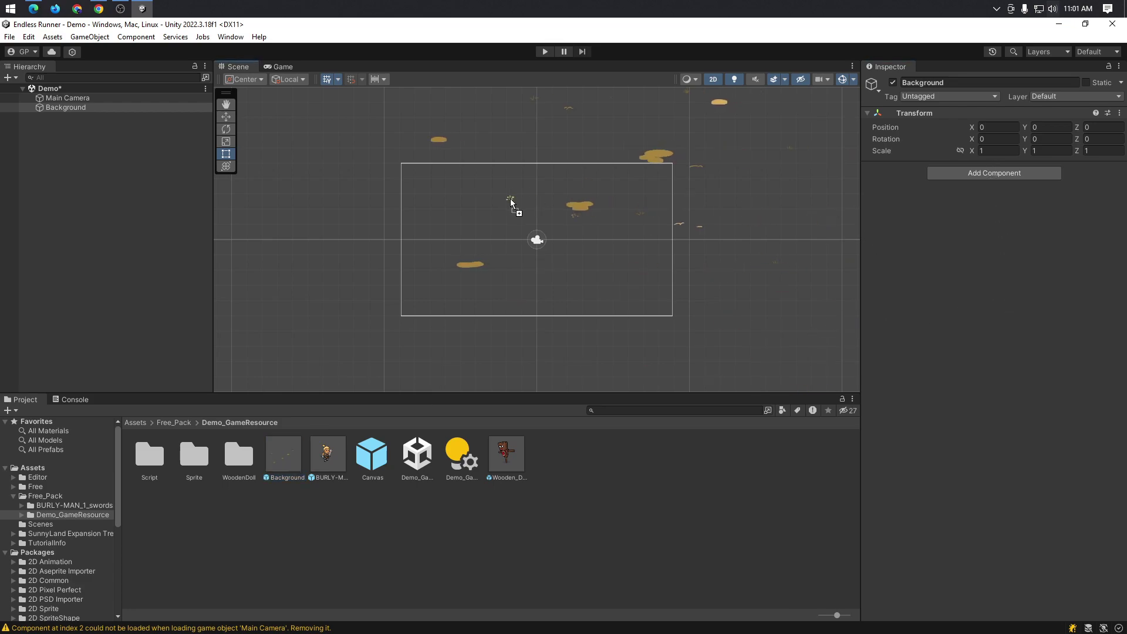
{"action": "left_click_drag", "start_coordinate": [992, 184], "coordinate": [455, 277]}
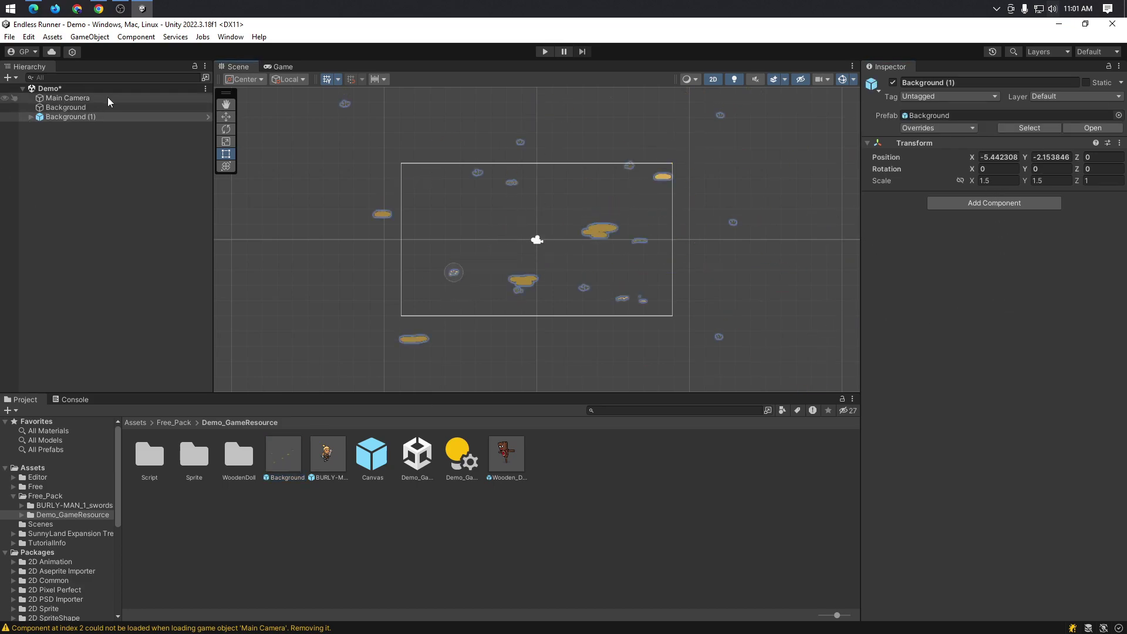
{"action": "left_click", "coordinate": [32, 117]}
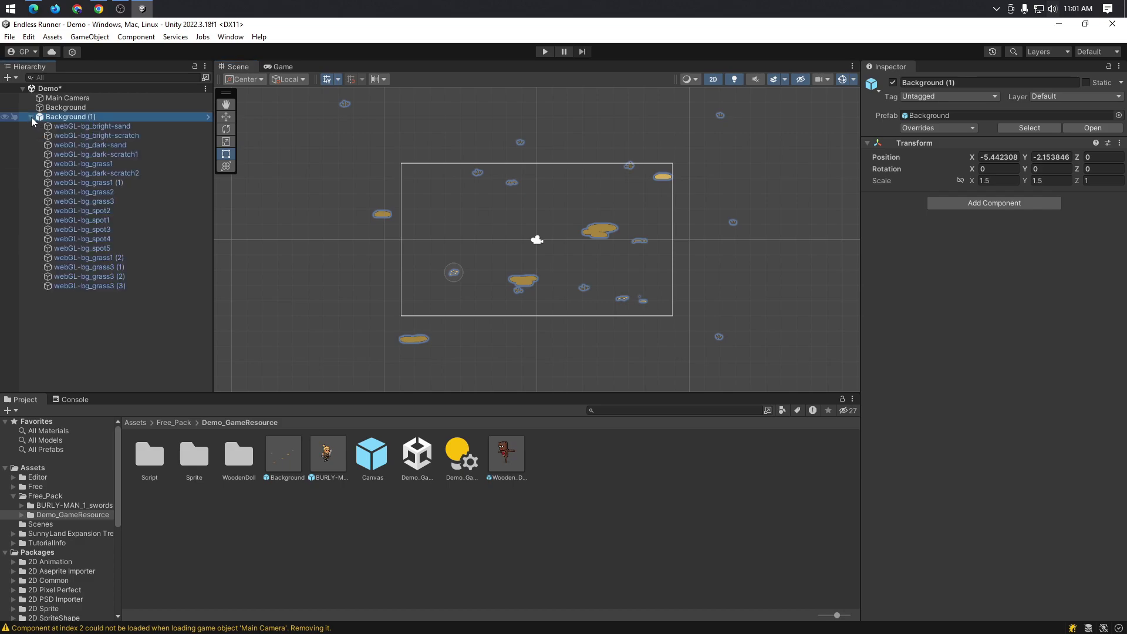
{"action": "right_click", "coordinate": [100, 116]}
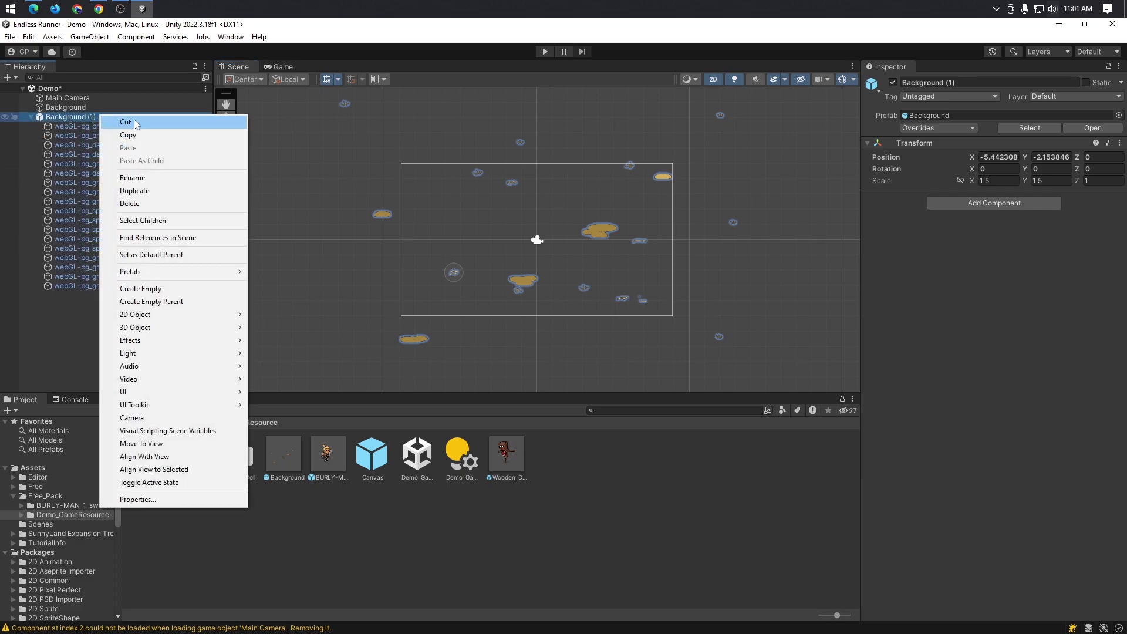
- Rename the prefab instance Background (1) to Background by removing the (1) suffix
{"action": "left_click", "coordinate": [79, 111]}
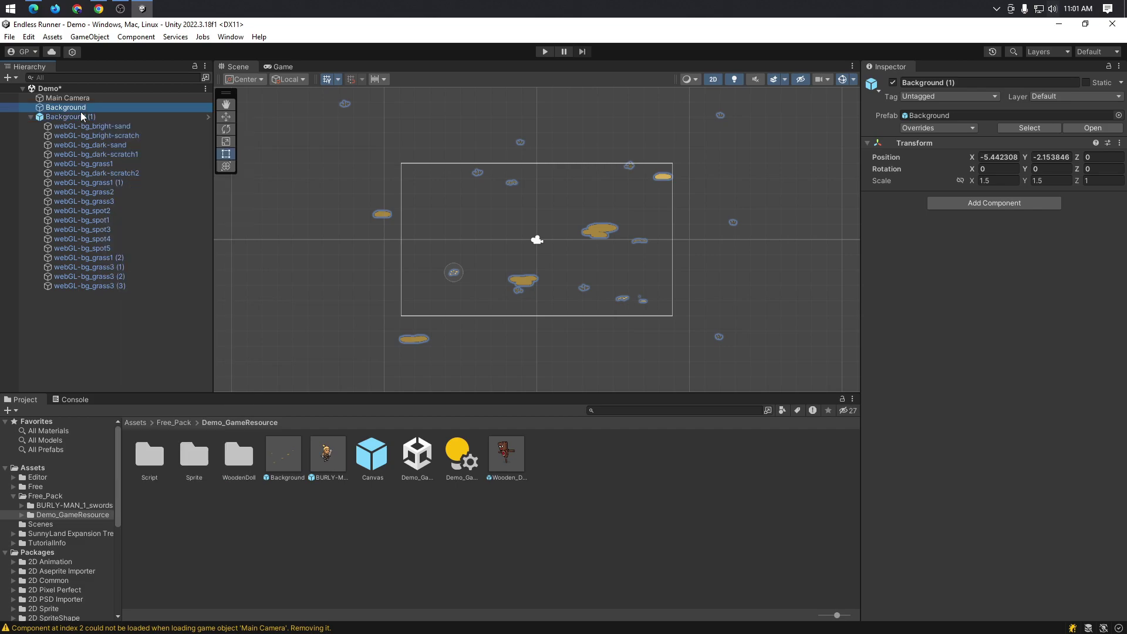
{"action": "right_click", "coordinate": [80, 111]}
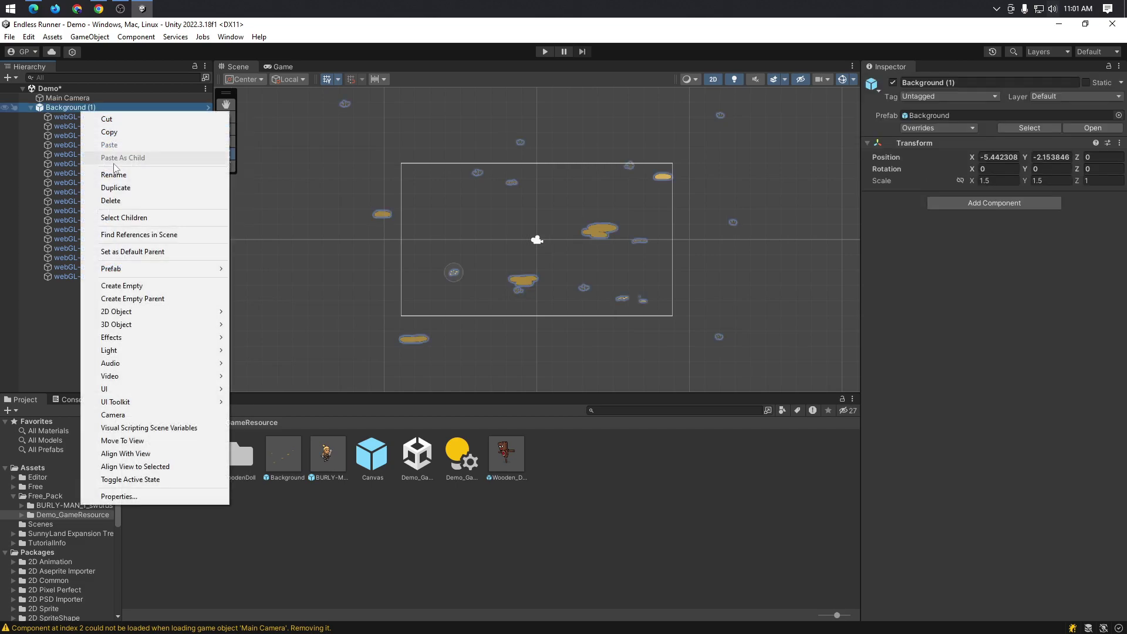
{"action": "left_click", "coordinate": [125, 174]}
{"action": "key", "text": "End"}
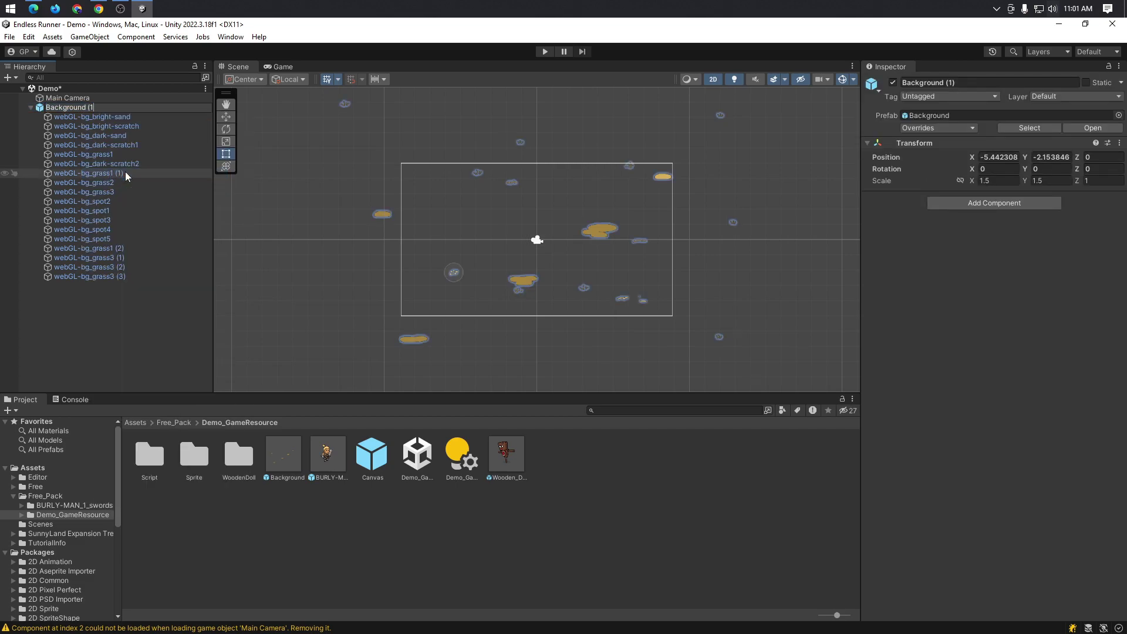
{"action": "key", "text": "BackSpace"}
{"action": "key", "text": "BackSpace"}
{"action": "key", "text": "BackSpace"}
{"action": "key", "text": "BackSpace"}
{"action": "key", "text": "Return"}
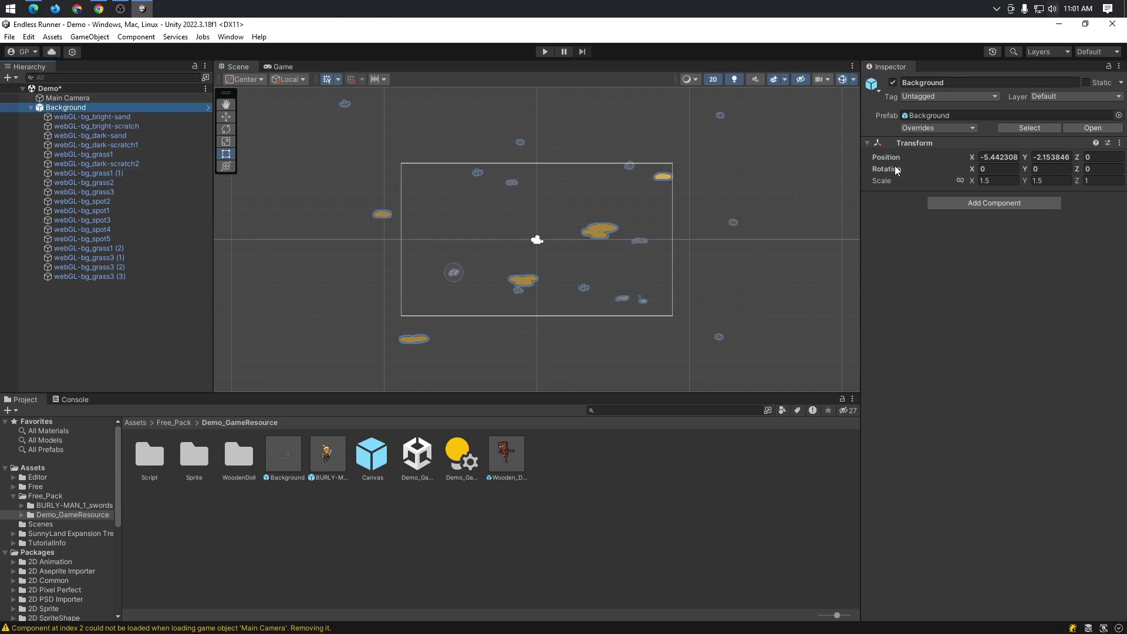
- Inspect Background's webGL-bg children, including webGL-bg_grass2, then collapse and reselect Background
{"action": "left_click", "coordinate": [30, 108]}
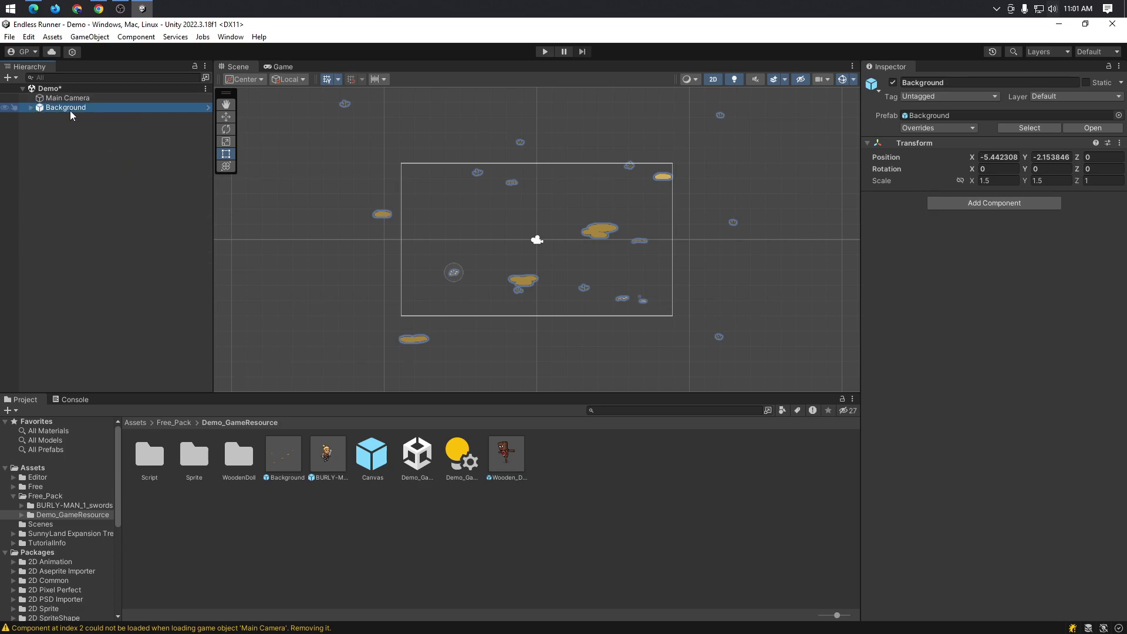
{"action": "left_click", "coordinate": [30, 107]}
{"action": "left_click", "coordinate": [100, 127]}
{"action": "left_click", "coordinate": [94, 183]}
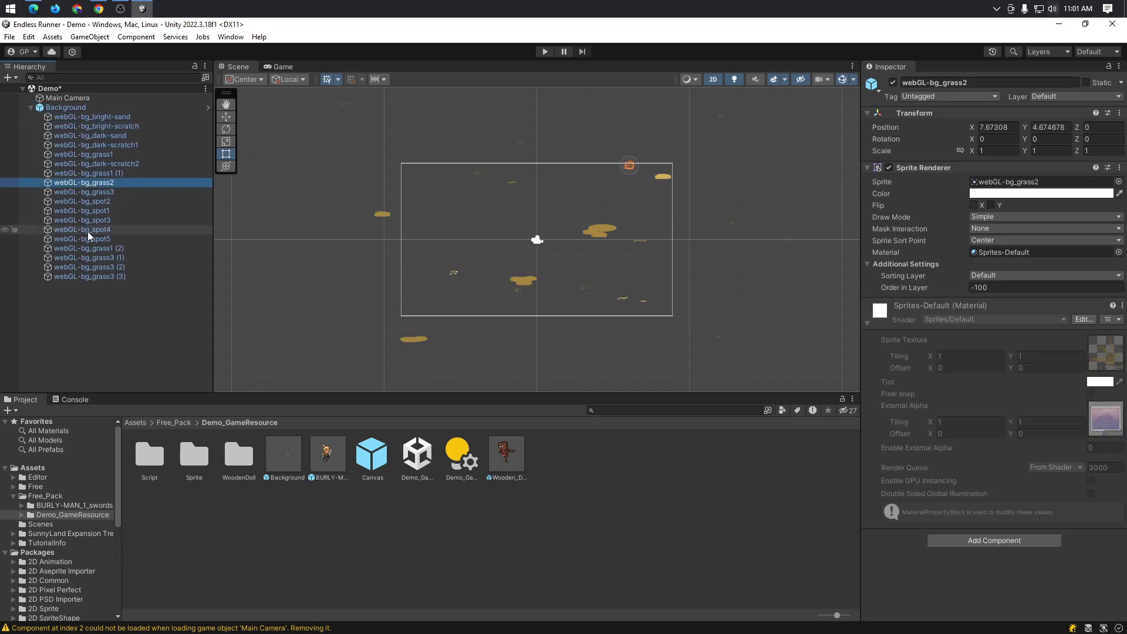
{"action": "left_click", "coordinate": [30, 107]}
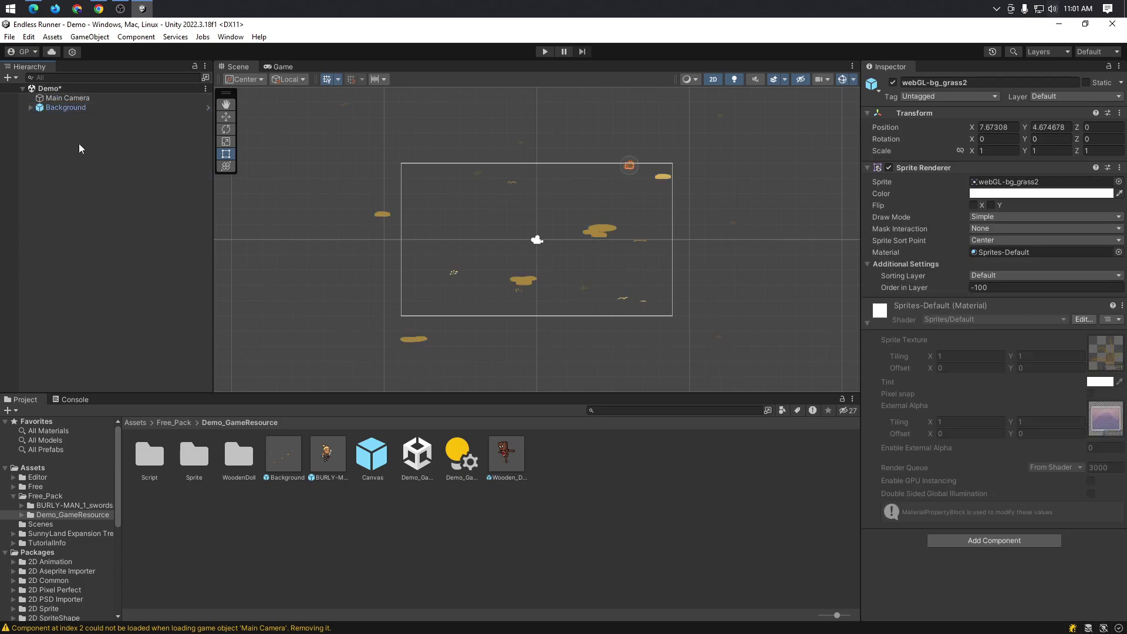
{"action": "left_click", "coordinate": [46, 108]}
{"action": "scroll", "coordinate": [716, 203], "scroll_direction": "down", "scroll_amount": 2}
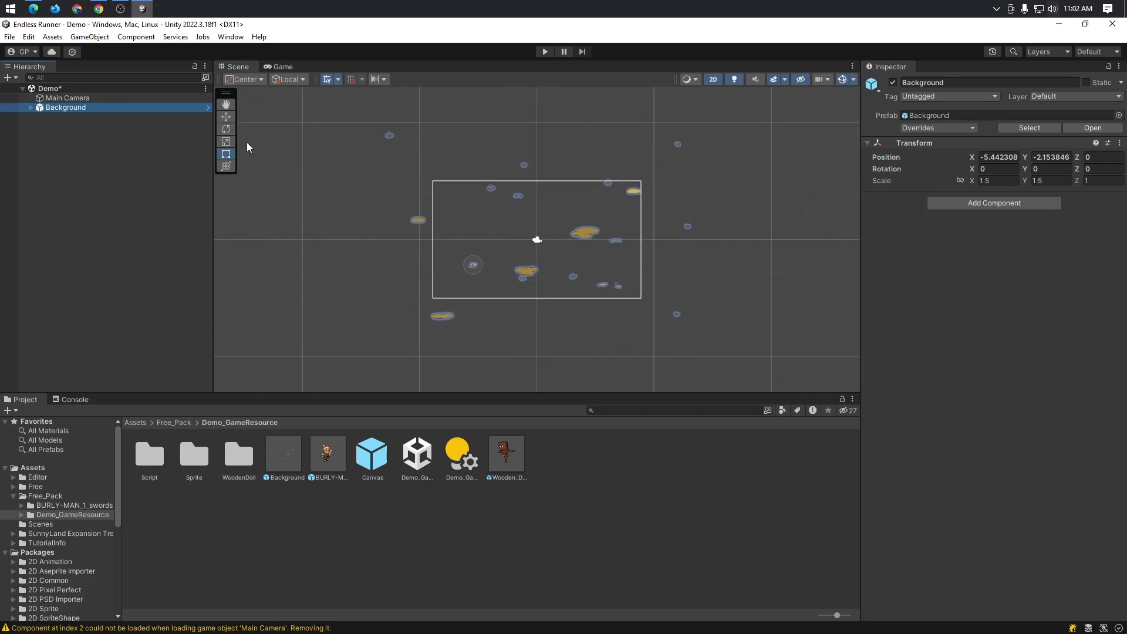
- Reselect the Background and nudge its Position to X -5.56, Y -3.35
{"action": "left_click", "coordinate": [225, 166]}
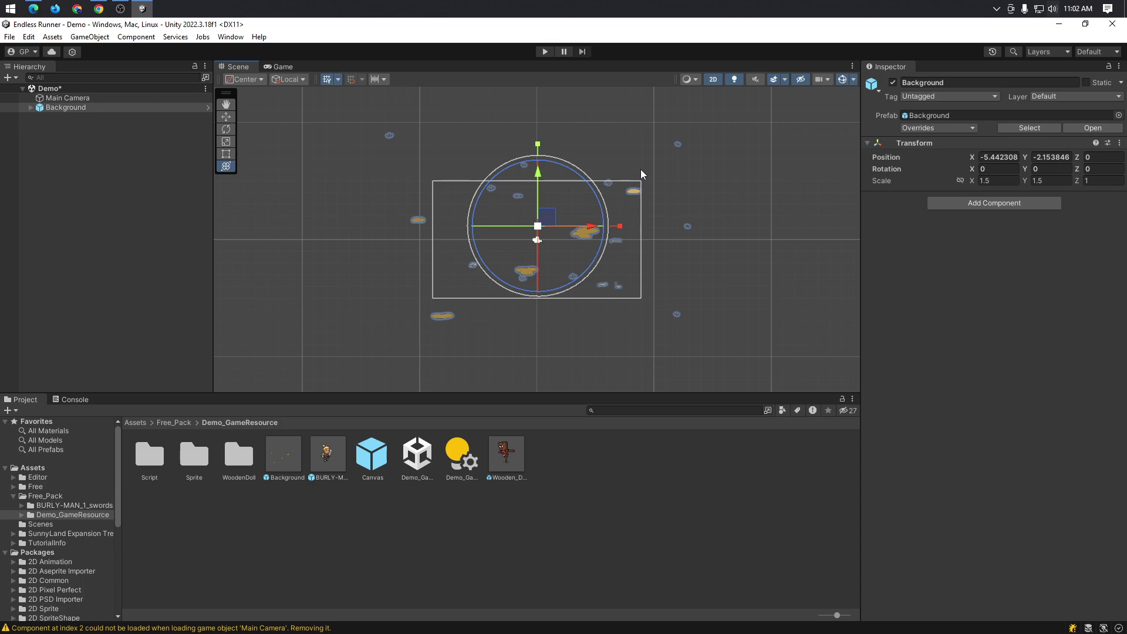
{"action": "left_click", "coordinate": [693, 199]}
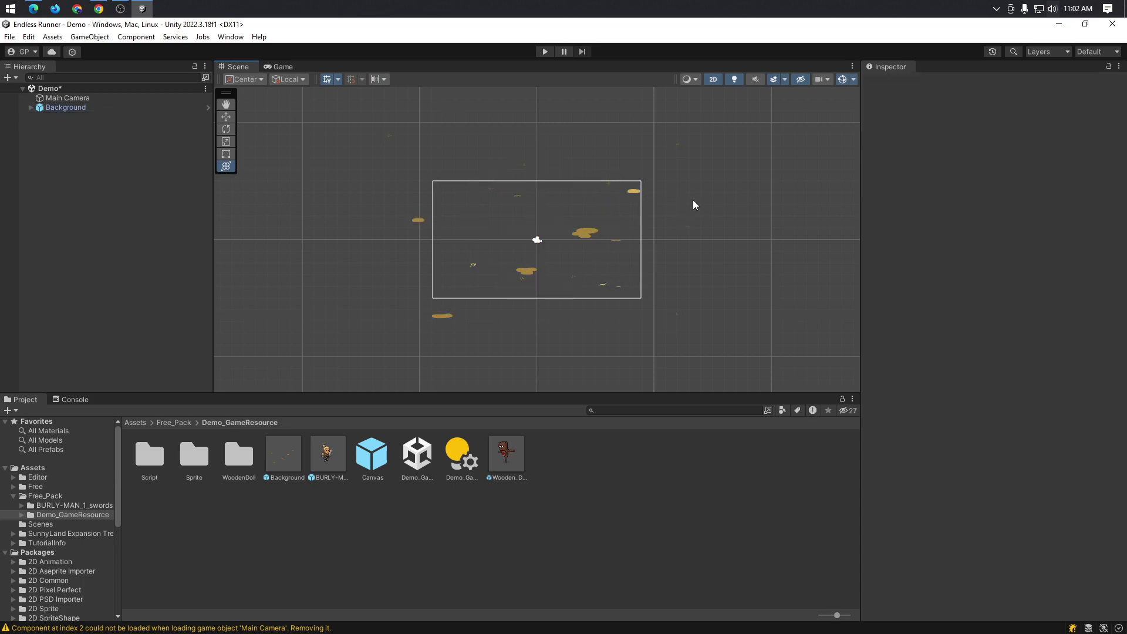
{"action": "left_click", "coordinate": [105, 110]}
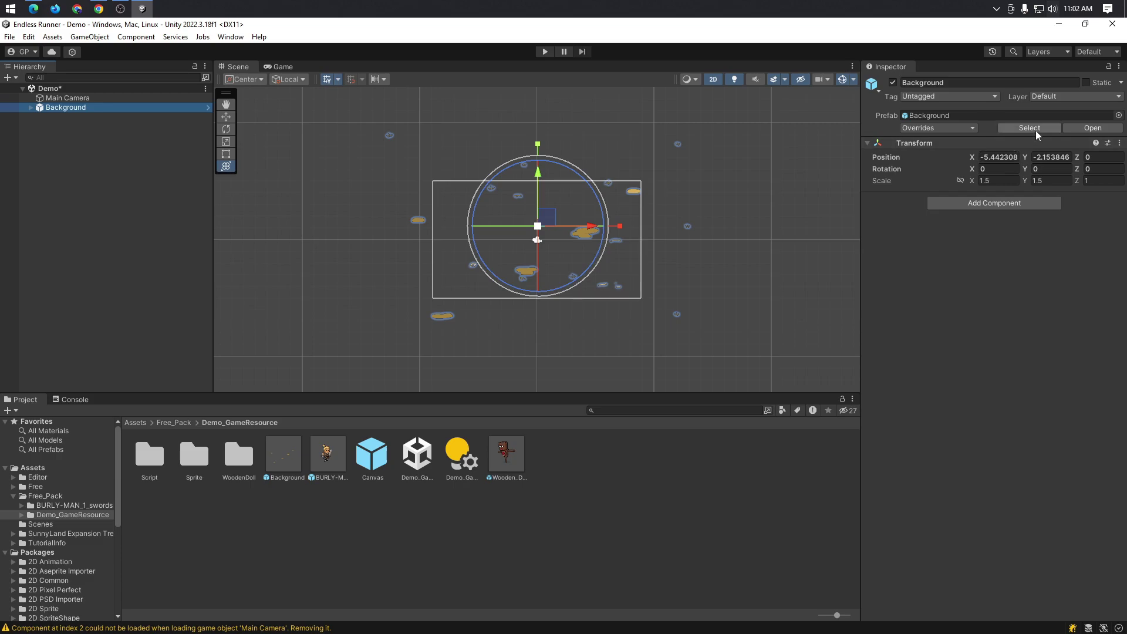
{"action": "left_click", "coordinate": [947, 128]}
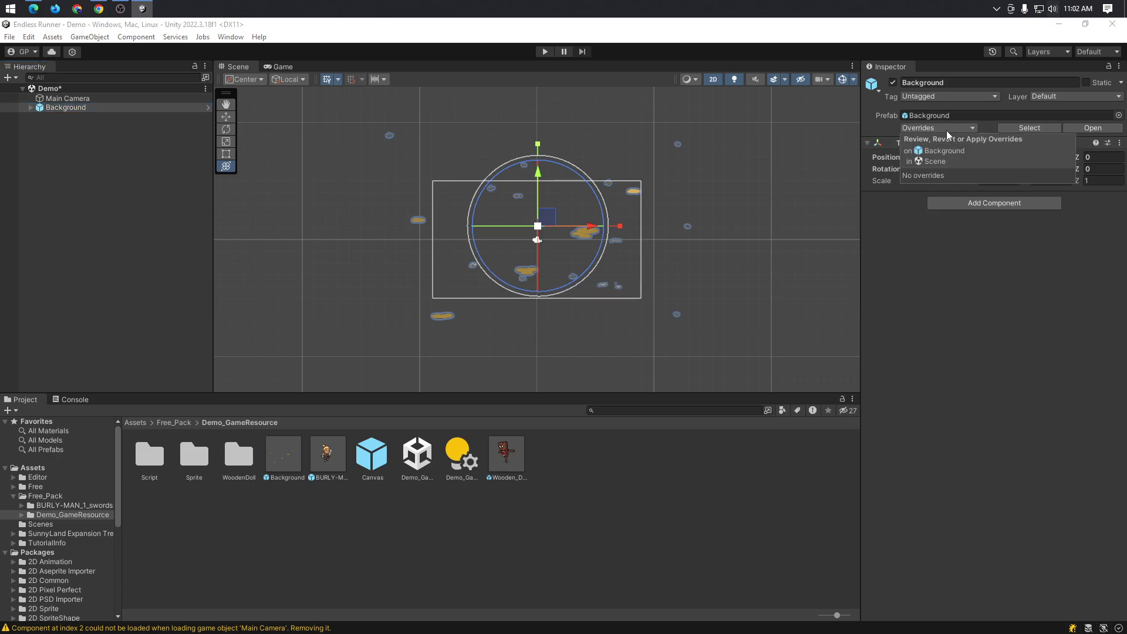
{"action": "left_click", "coordinate": [949, 129]}
{"action": "left_click", "coordinate": [1002, 157]}
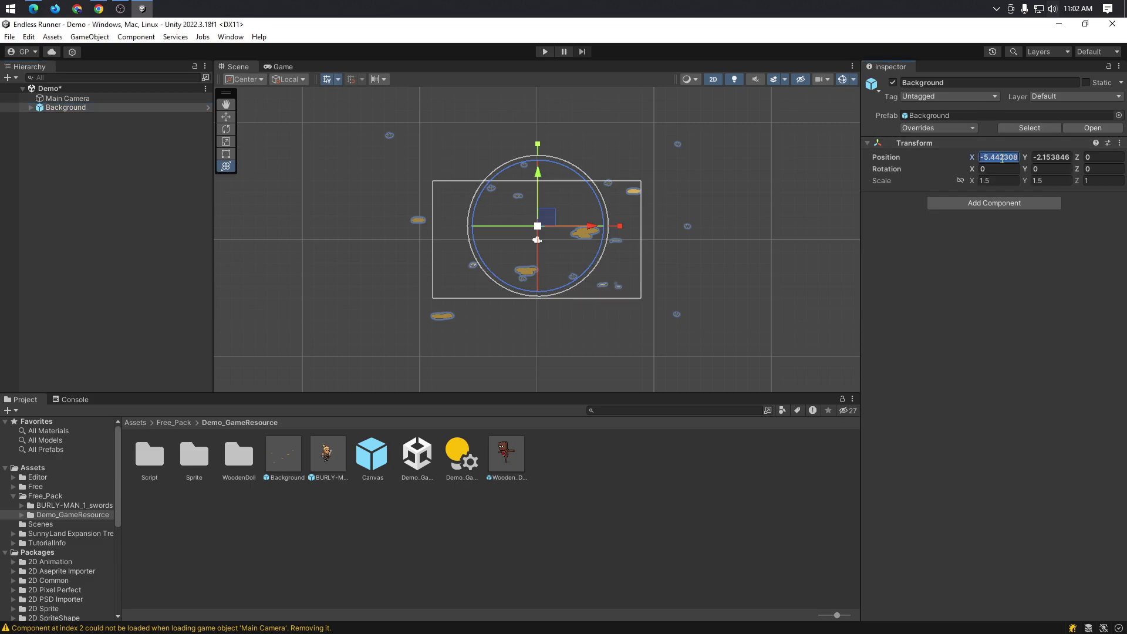
{"action": "left_click", "coordinate": [972, 158]}
{"action": "left_click_drag", "start_coordinate": [972, 158], "coordinate": [970, 160]}
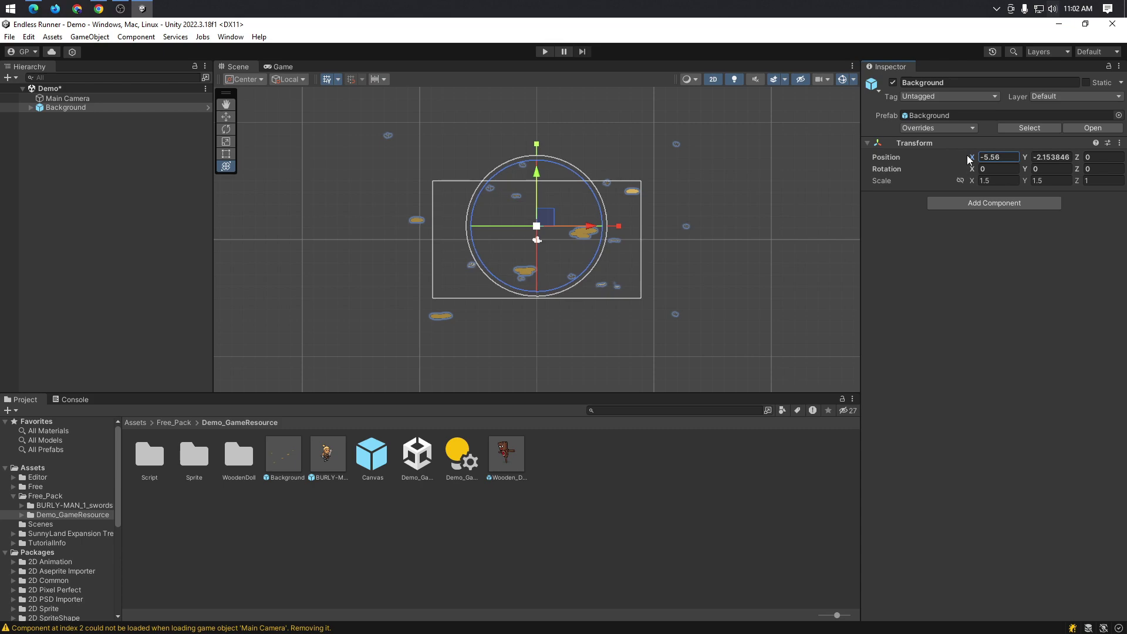
{"action": "left_click", "coordinate": [1047, 156]}
{"action": "left_click_drag", "start_coordinate": [1029, 159], "coordinate": [1014, 154]}
{"action": "type", "text": "-3.35"}
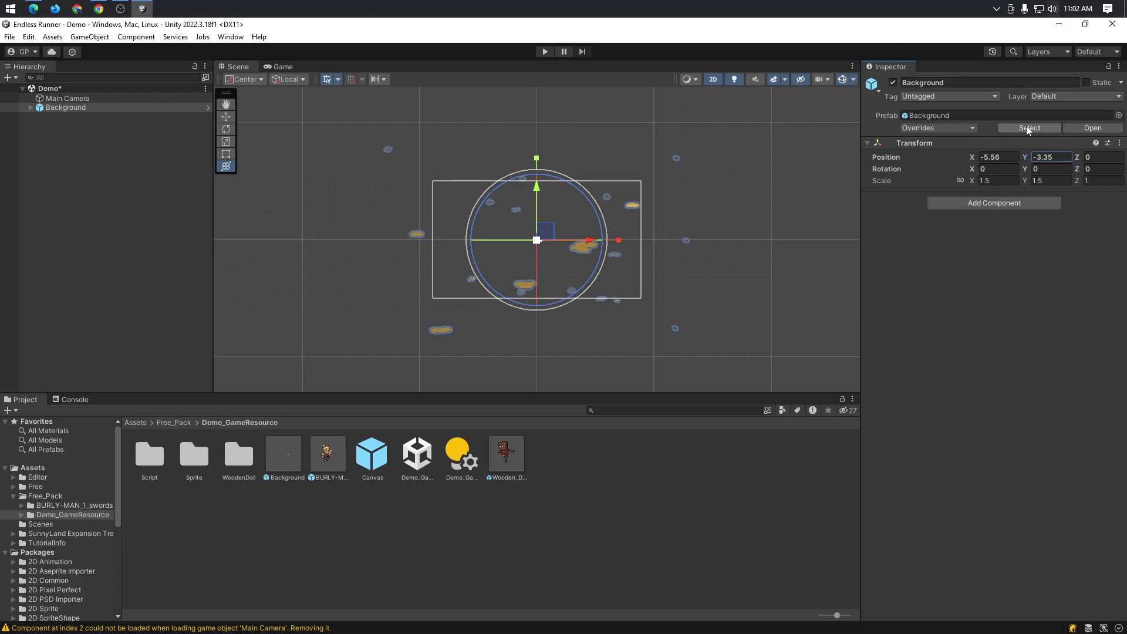
- Scale the Background down to about 0.95 × 0.89, then view it in the Game view
{"action": "left_click", "coordinate": [1027, 126]}
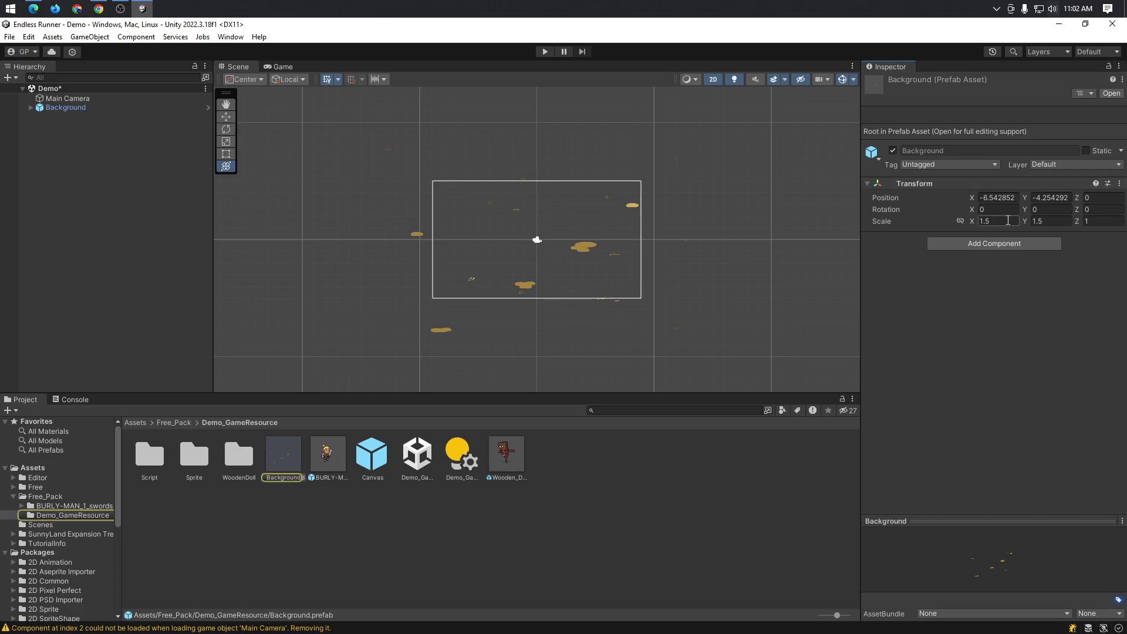
{"action": "left_click", "coordinate": [67, 110]}
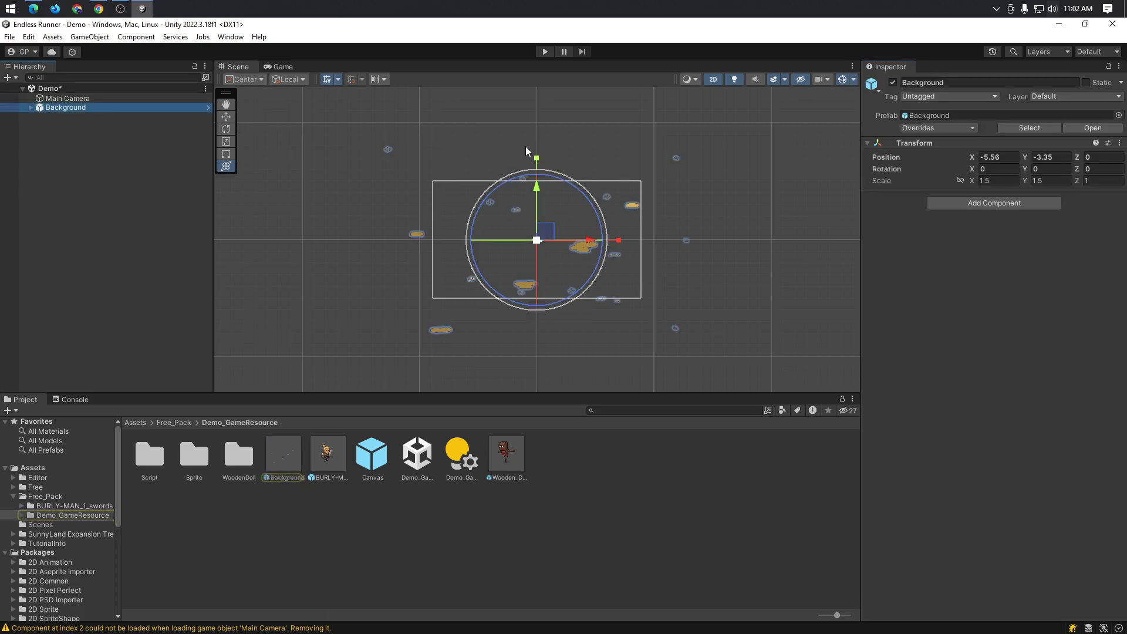
{"action": "left_click", "coordinate": [226, 154]}
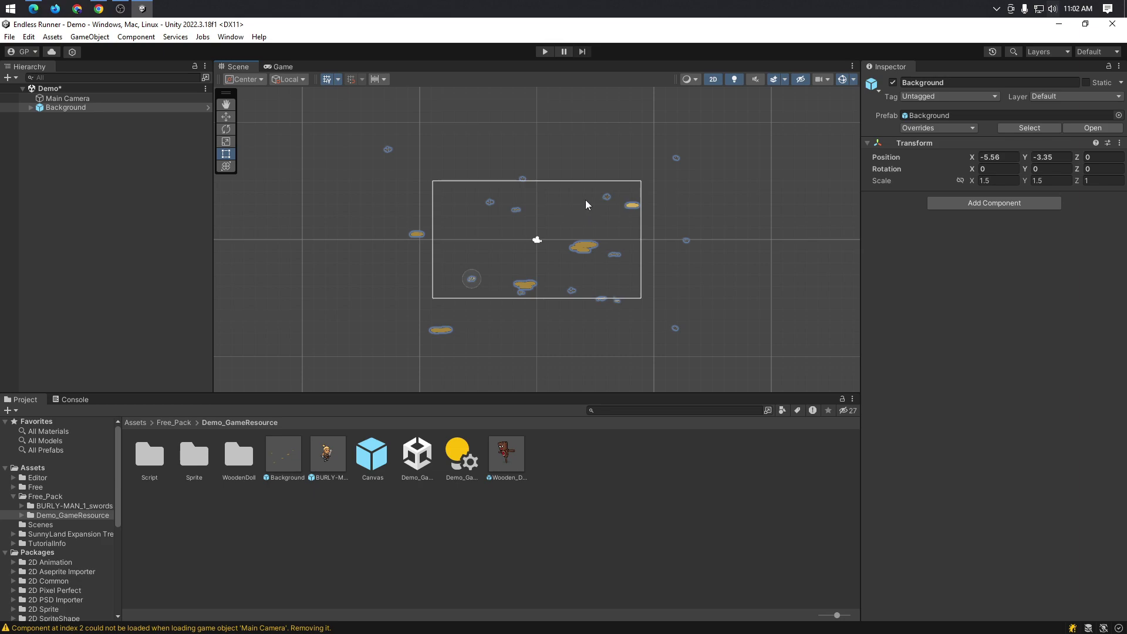
{"action": "left_click", "coordinate": [227, 147]}
{"action": "left_click_drag", "start_coordinate": [537, 194], "coordinate": [536, 201]}
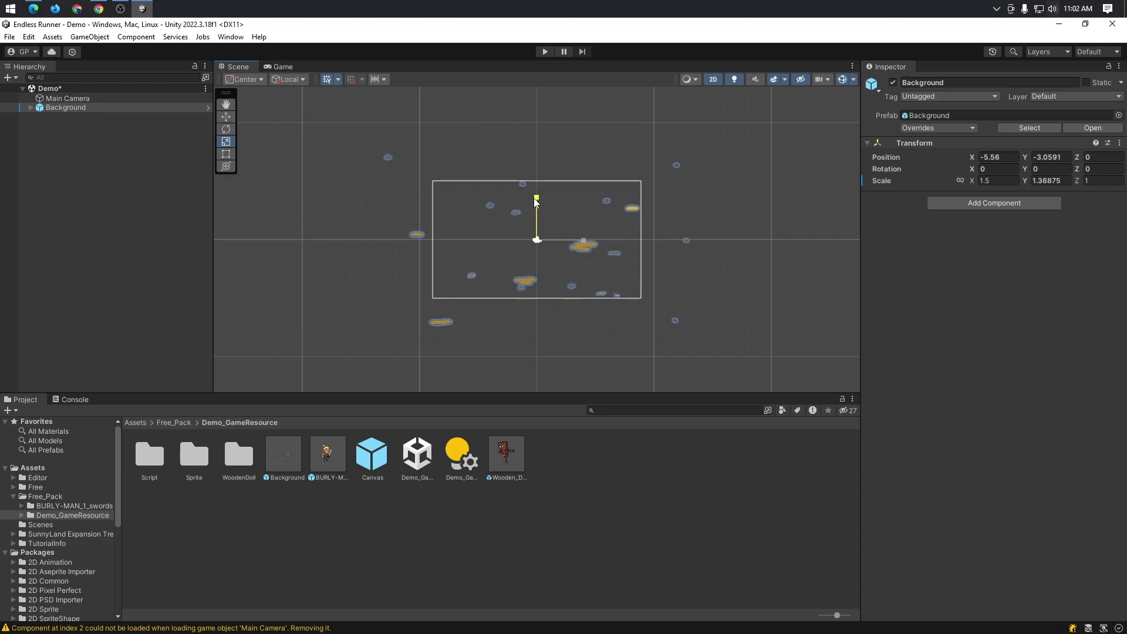
{"action": "left_click_drag", "start_coordinate": [584, 242], "coordinate": [571, 247]}
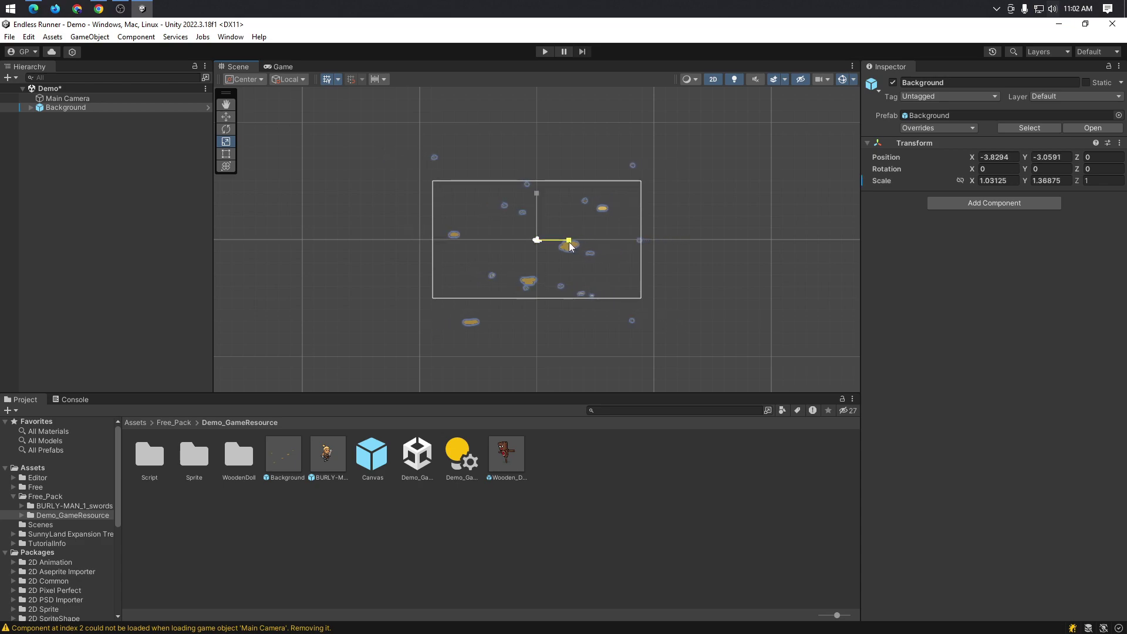
{"action": "mouse_move", "coordinate": [536, 194]}
{"action": "left_mouse_down"}
{"action": "mouse_move", "coordinate": [541, 216]}
{"action": "mouse_move", "coordinate": [580, 241]}
{"action": "left_mouse_up"}
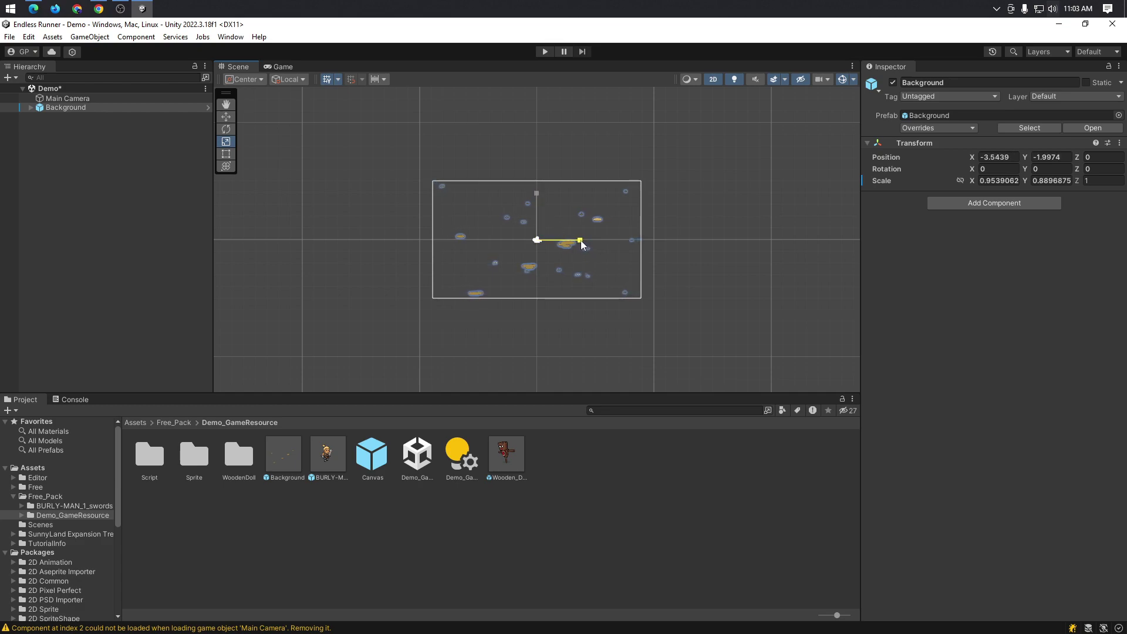
{"action": "left_click", "coordinate": [716, 290]}
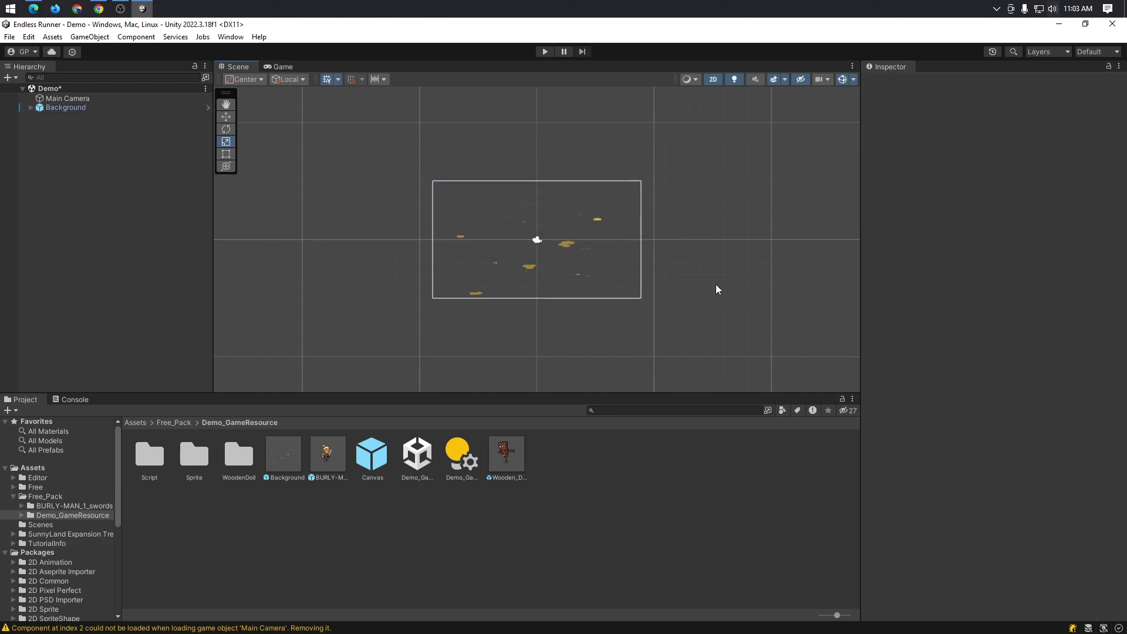
{"action": "left_click", "coordinate": [283, 68]}
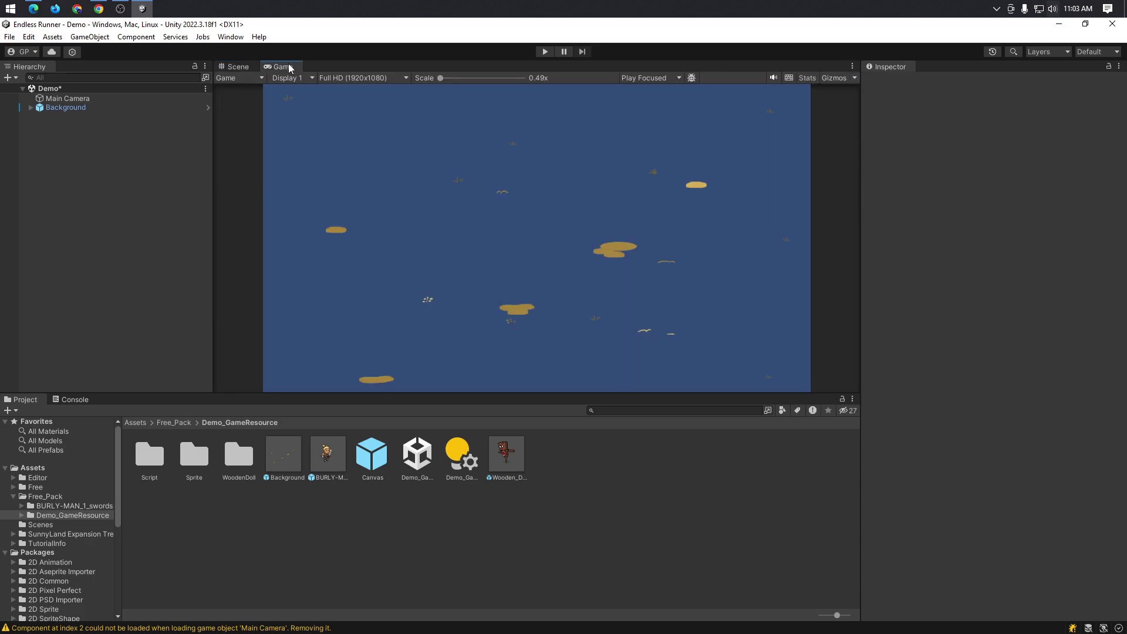
- Review the CharacterController_2D, ColliderEvent_Sender, Demo_GM, DestroyEffect and WoodDoll_Mgr scripts, then select the swordsman prefab
{"action": "left_click", "coordinate": [237, 68]}
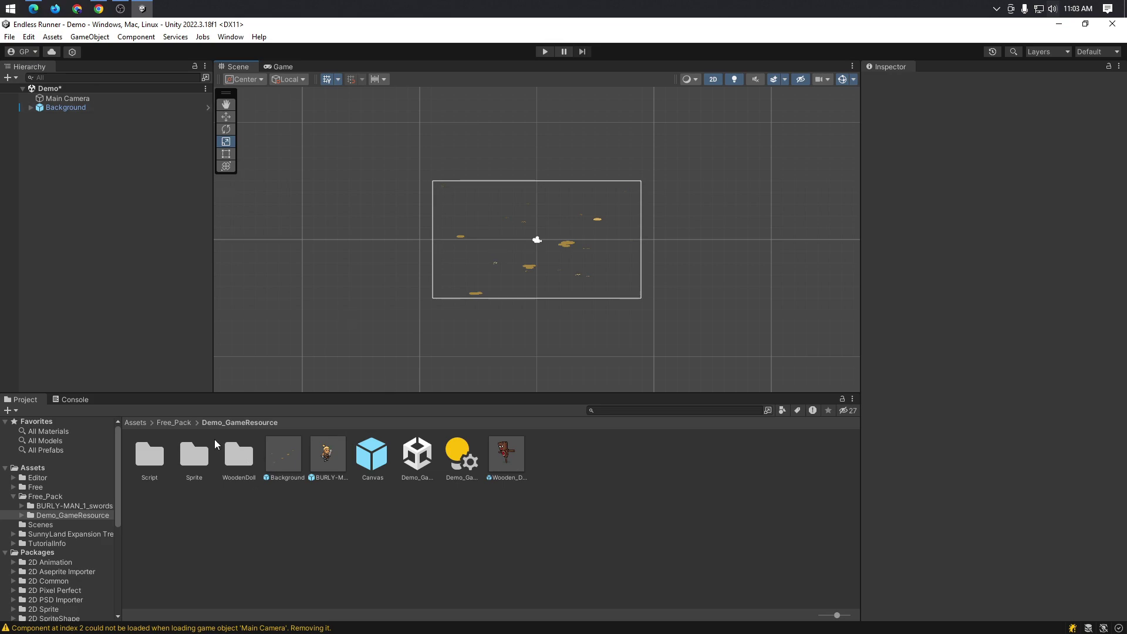
{"action": "double_click", "coordinate": [151, 457]}
{"action": "left_click", "coordinate": [156, 458]}
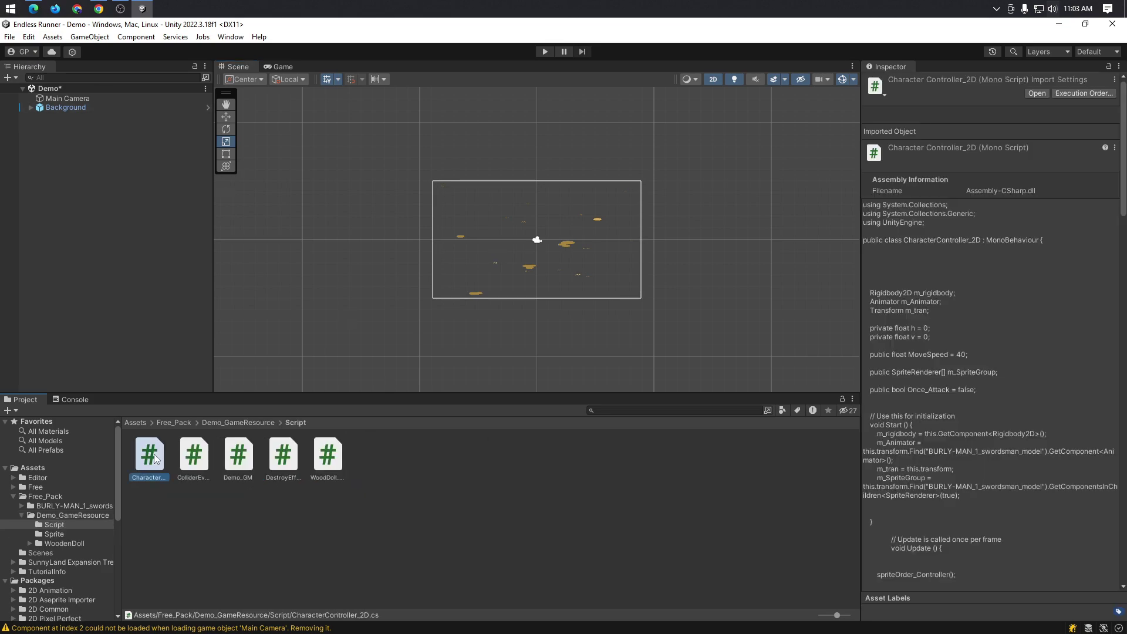
{"action": "left_click", "coordinate": [209, 448]}
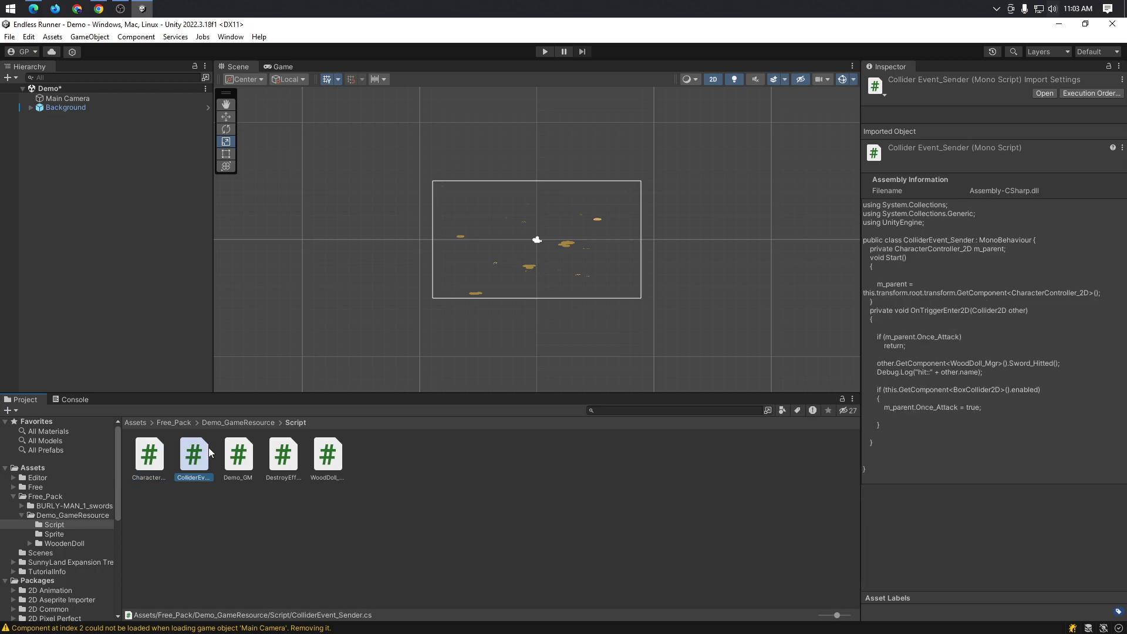
{"action": "left_click", "coordinate": [244, 458]}
{"action": "left_click", "coordinate": [280, 455]}
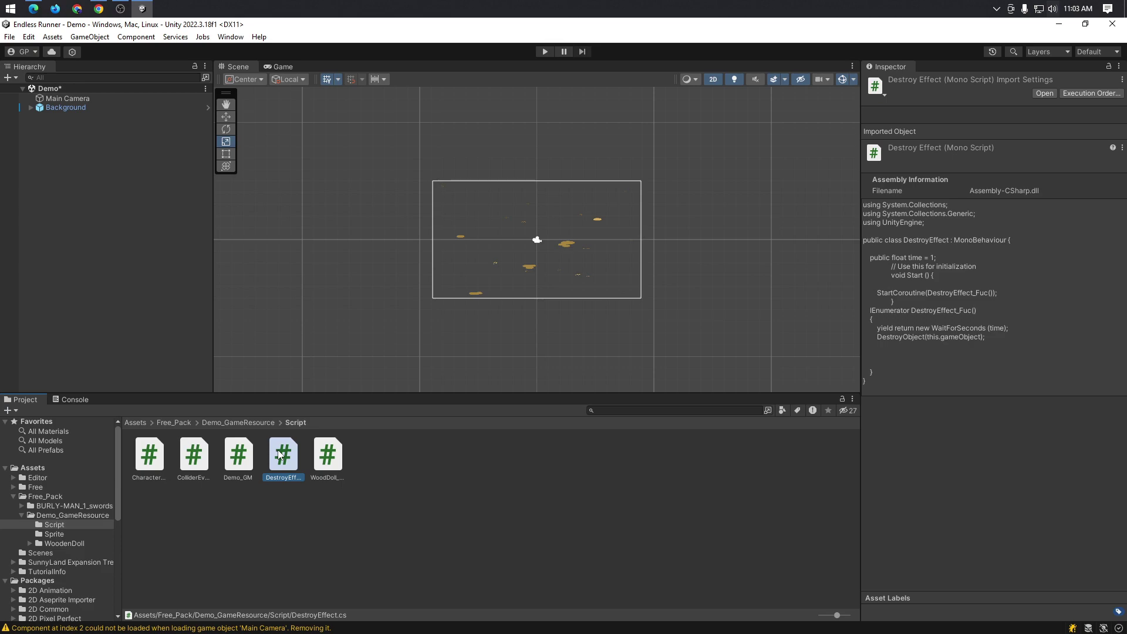
{"action": "left_click", "coordinate": [315, 458]}
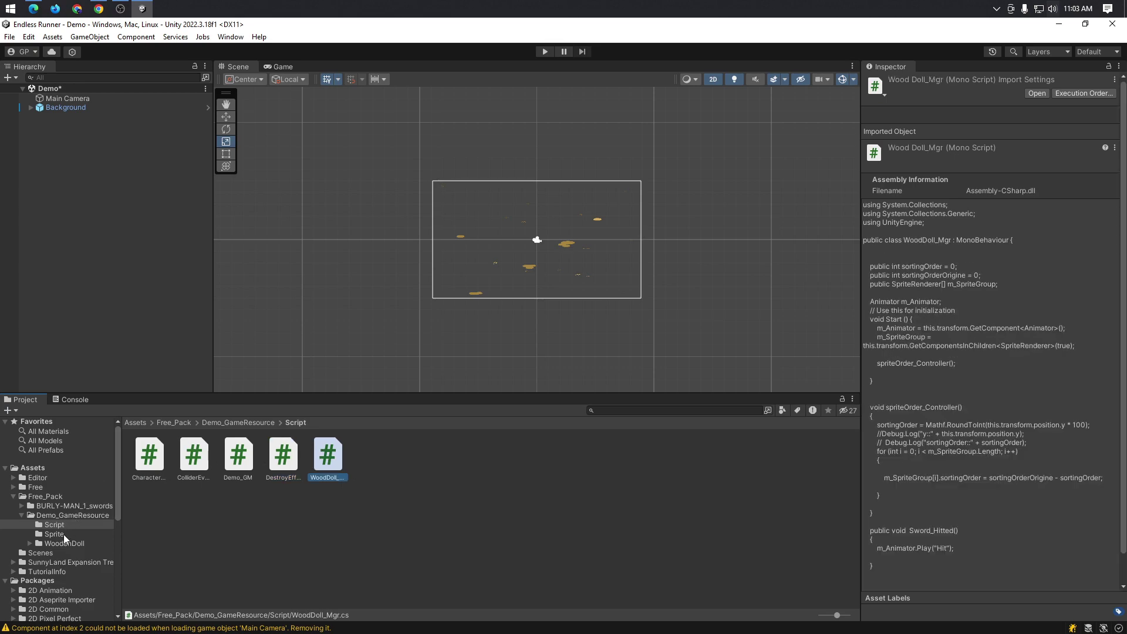
{"action": "left_click", "coordinate": [86, 514]}
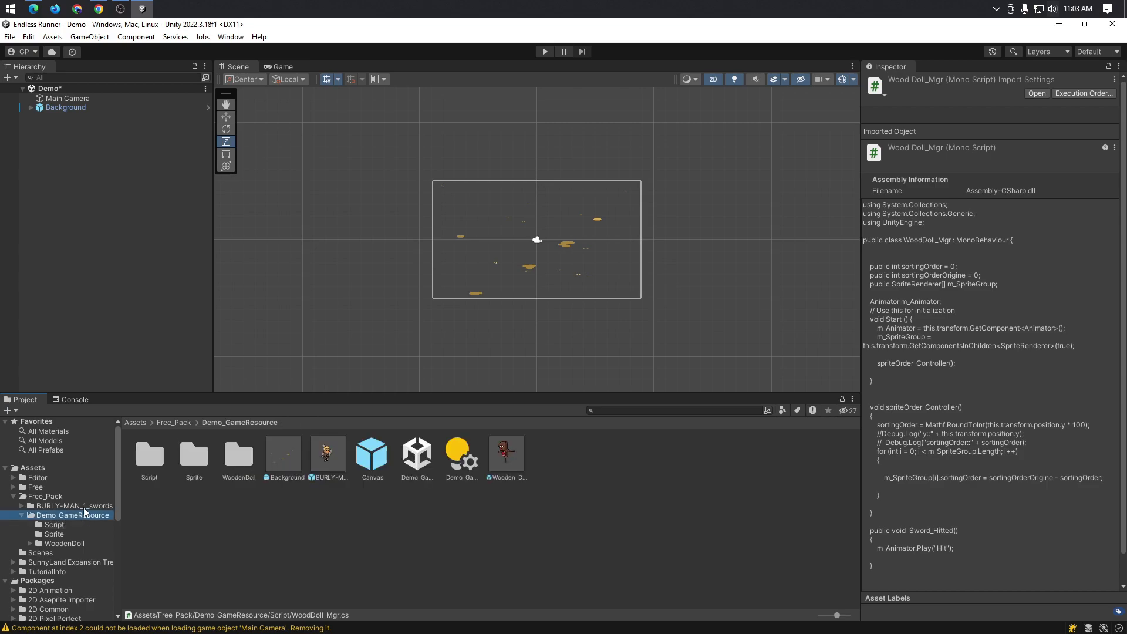
{"action": "left_click", "coordinate": [329, 454]}
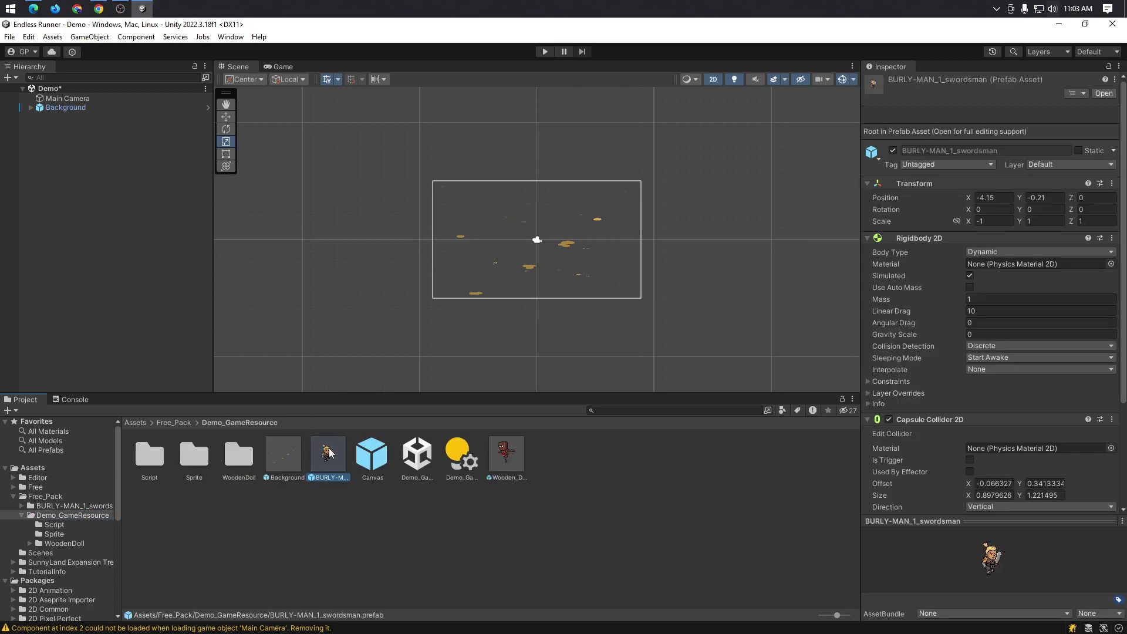
- Add the BURLY-MAN_1_swordsman prefab to the Demo scene
{"action": "mouse_move", "coordinate": [329, 453]}
{"action": "left_mouse_down"}
{"action": "mouse_move", "coordinate": [99, 169]}
{"action": "mouse_move", "coordinate": [86, 175]}
{"action": "left_mouse_up"}
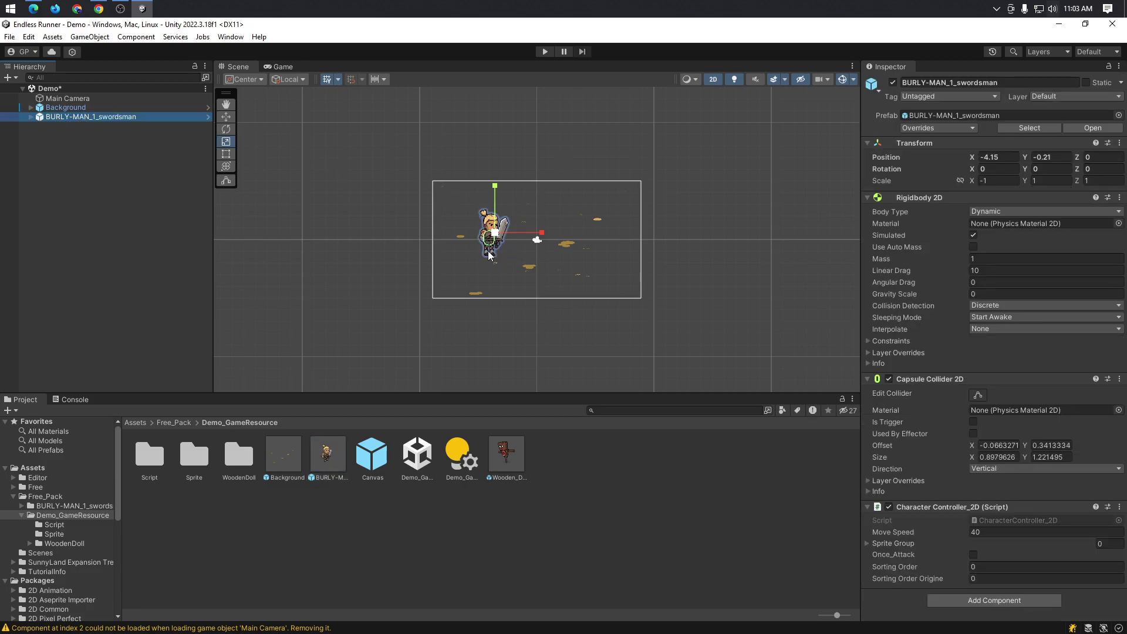
{"action": "scroll", "coordinate": [527, 264], "scroll_direction": "up", "scroll_amount": 1}
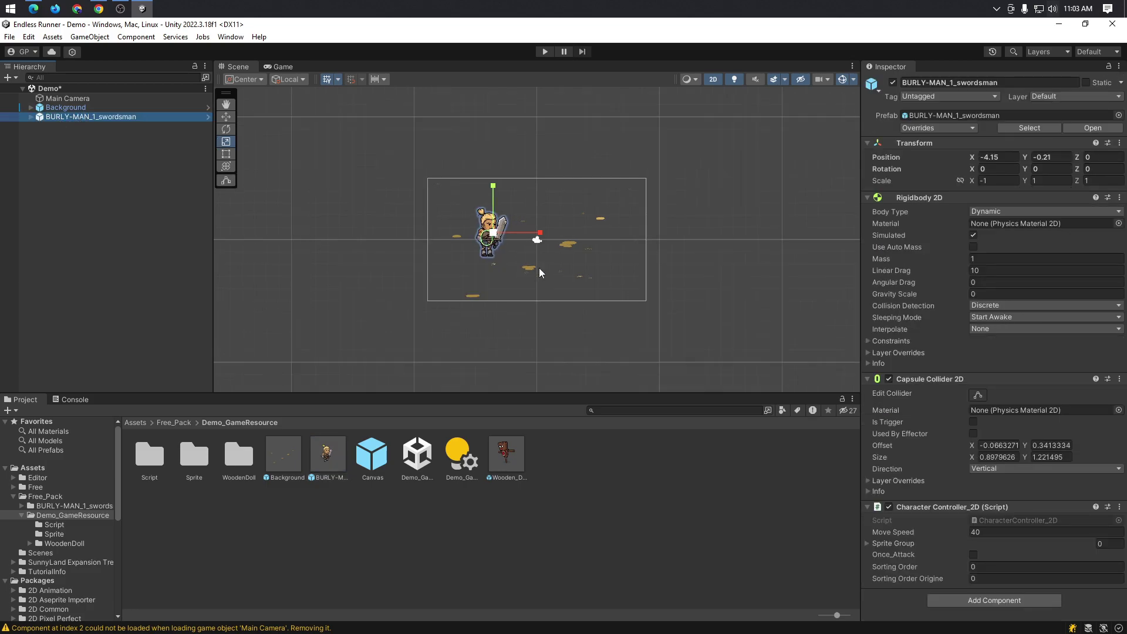
{"action": "scroll", "coordinate": [540, 274], "scroll_direction": "up", "scroll_amount": 2}
{"action": "scroll", "coordinate": [544, 271], "scroll_direction": "up", "scroll_amount": 2}
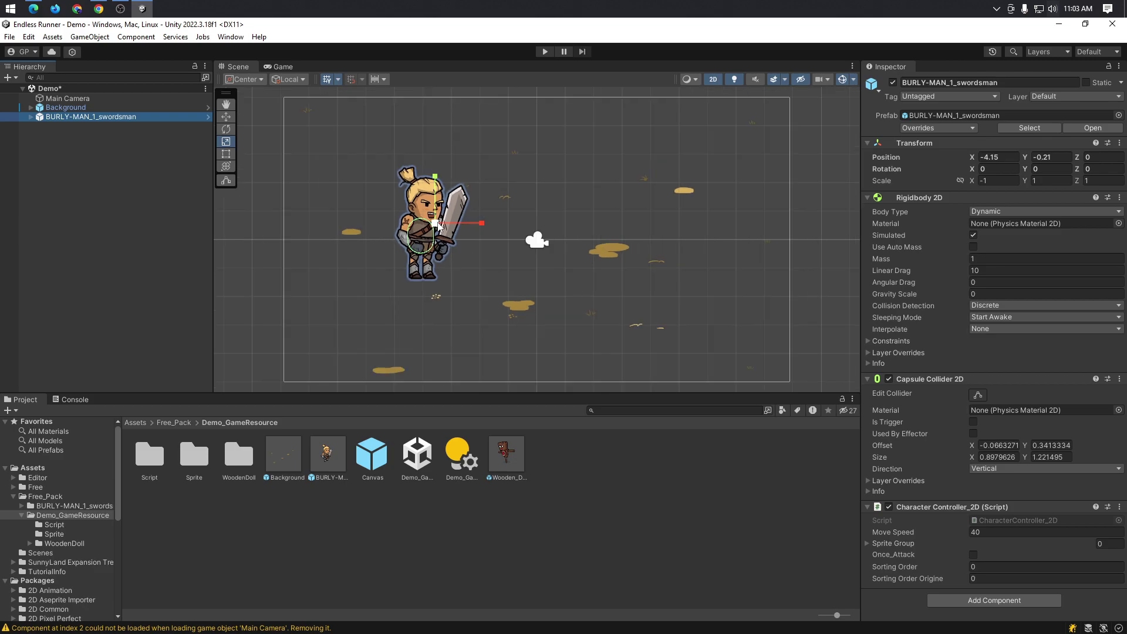
- Shrink the swordsman to about 0.28 scale and start Play mode
{"action": "left_click_drag", "start_coordinate": [438, 225], "coordinate": [437, 270]}
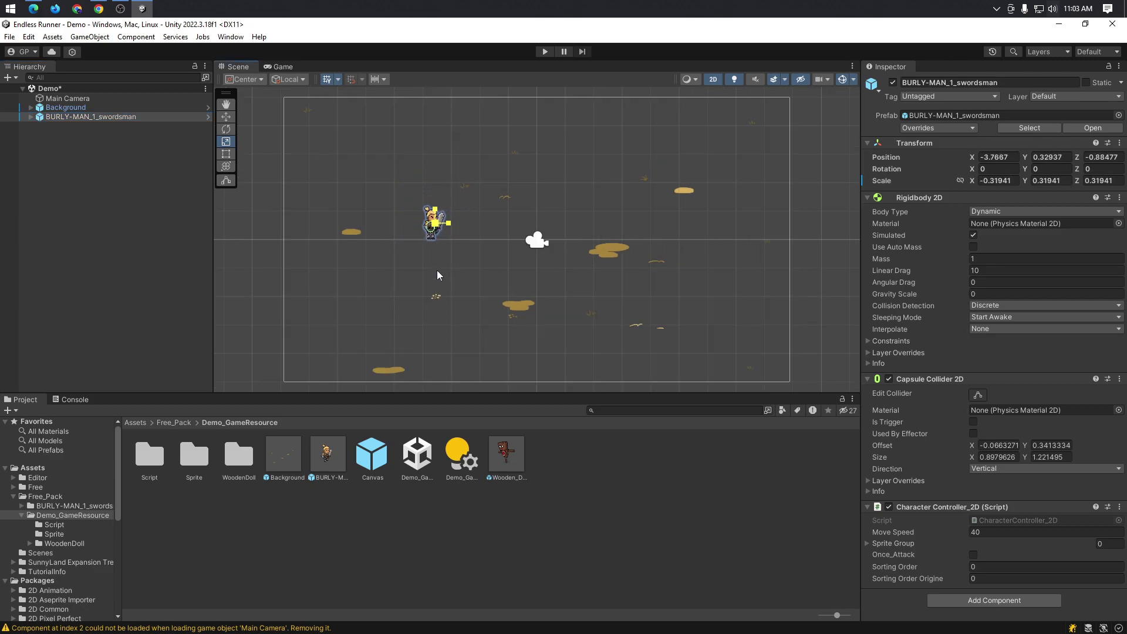
{"action": "left_click", "coordinate": [429, 237]}
{"action": "left_click", "coordinate": [435, 234]}
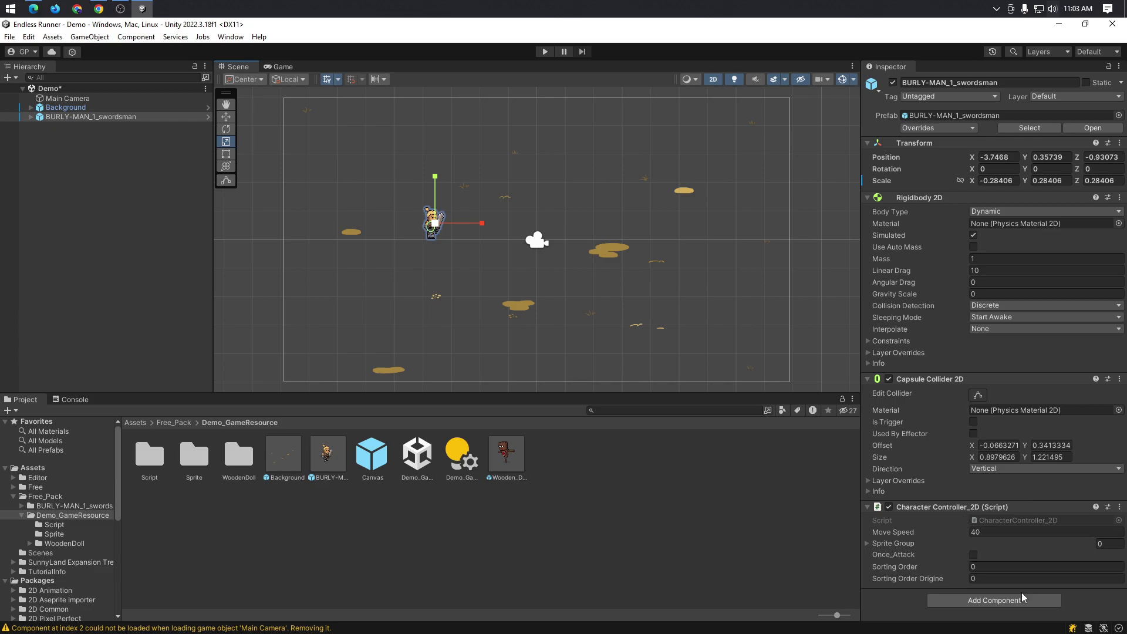
{"action": "left_click", "coordinate": [545, 53]}
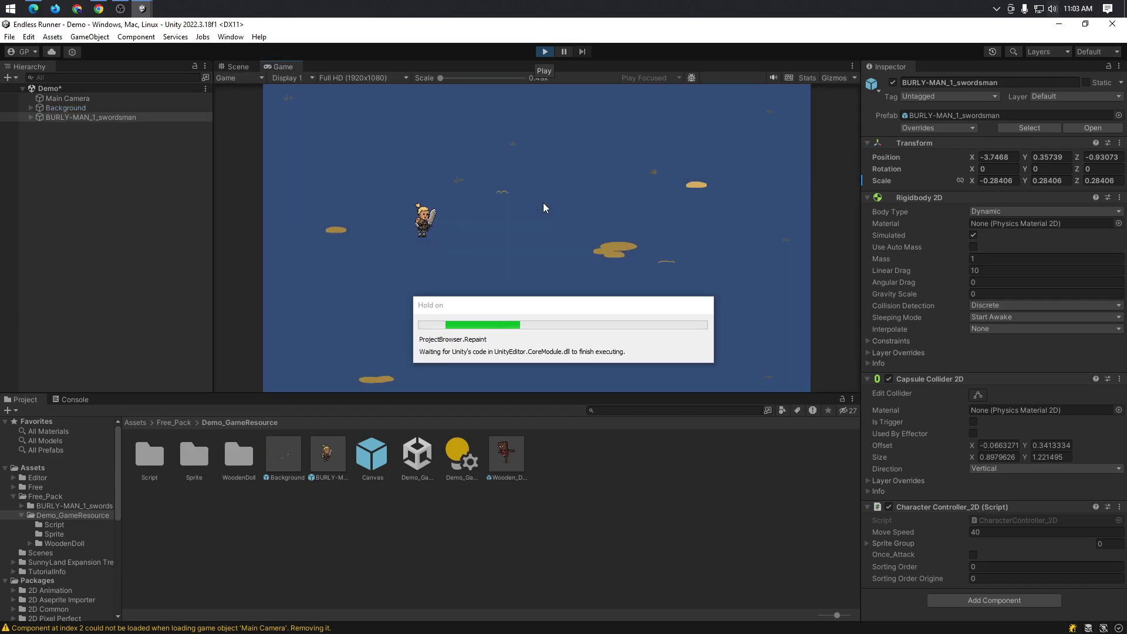
- Move the swordsman left, right, up and down with the arrow keys, ending near X -6.53, Y 1.43
{"action": "key", "text": "Left"}
{"action": "key", "text": "Down"}
{"action": "key", "text": "Left"}
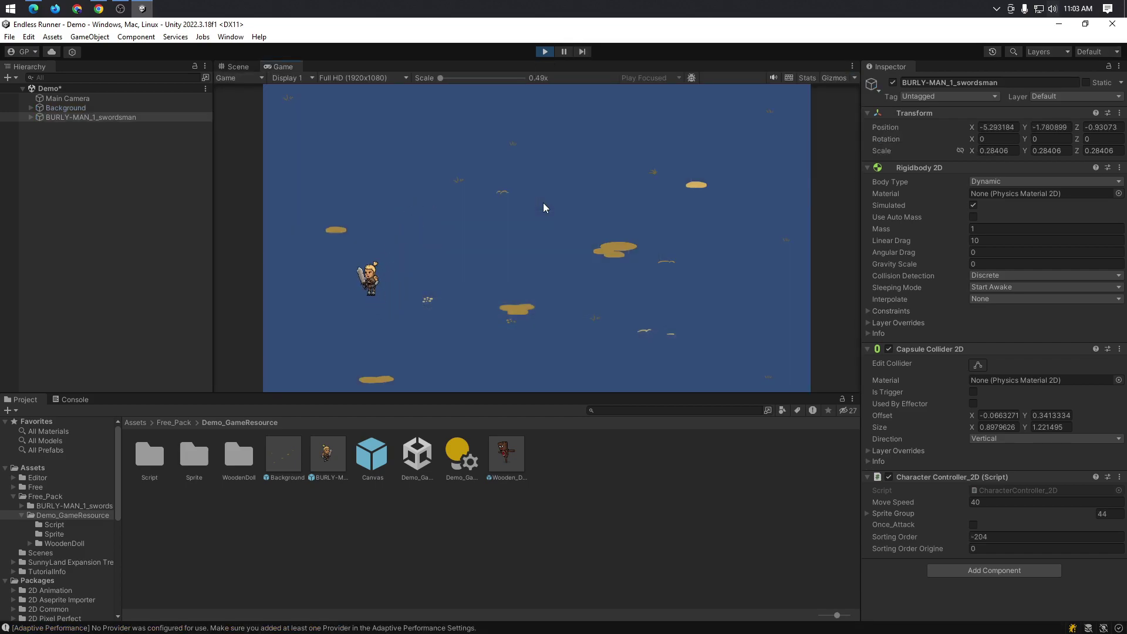
{"action": "key", "text": "Up"}
{"action": "key", "text": "Right"}
{"action": "key", "text": "Up"}
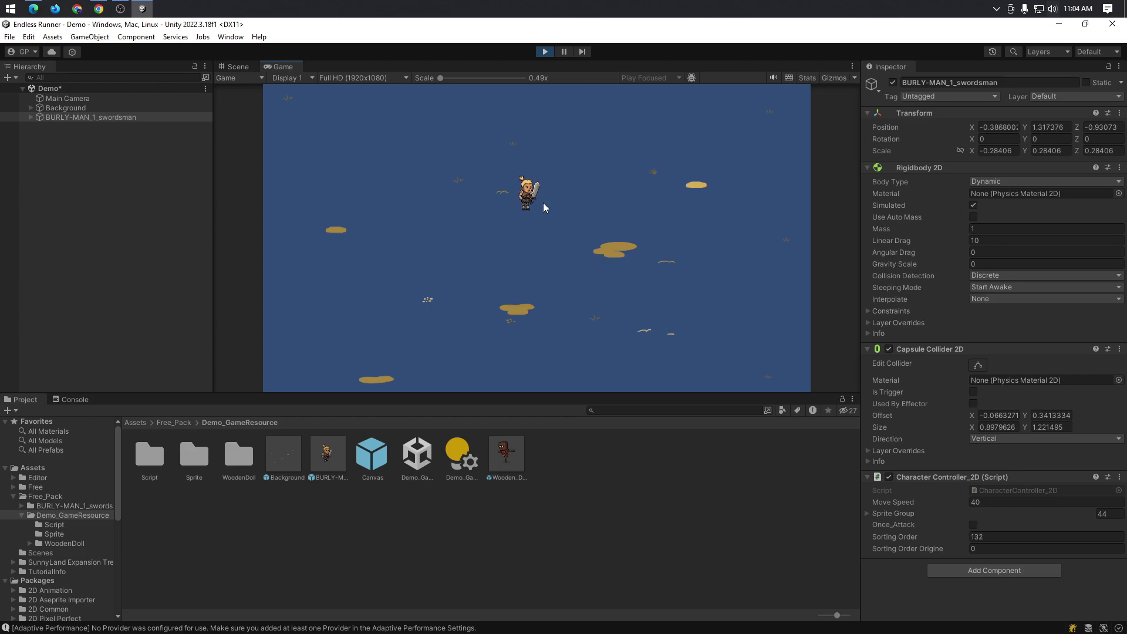
{"action": "key", "text": "Down"}
{"action": "key", "text": "Left"}
{"action": "key", "text": "Up"}
{"action": "key", "text": "Down"}
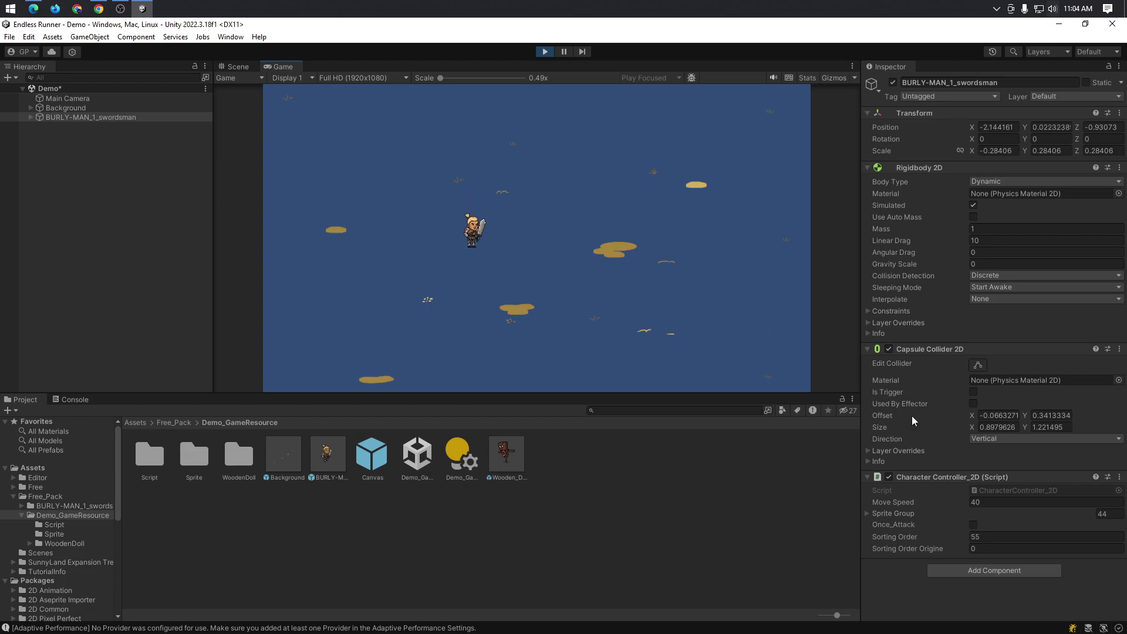
{"action": "key", "text": "Left"}
{"action": "key", "text": "Up"}
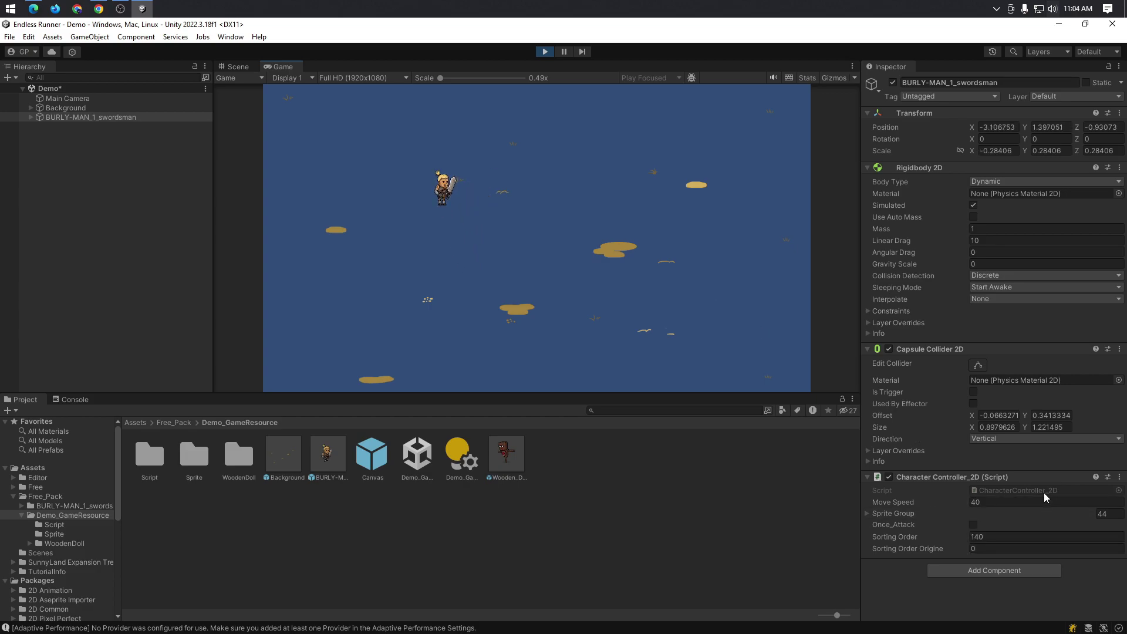
{"action": "key", "text": "Down"}
{"action": "key", "text": "Right"}
{"action": "key", "text": "Up"}
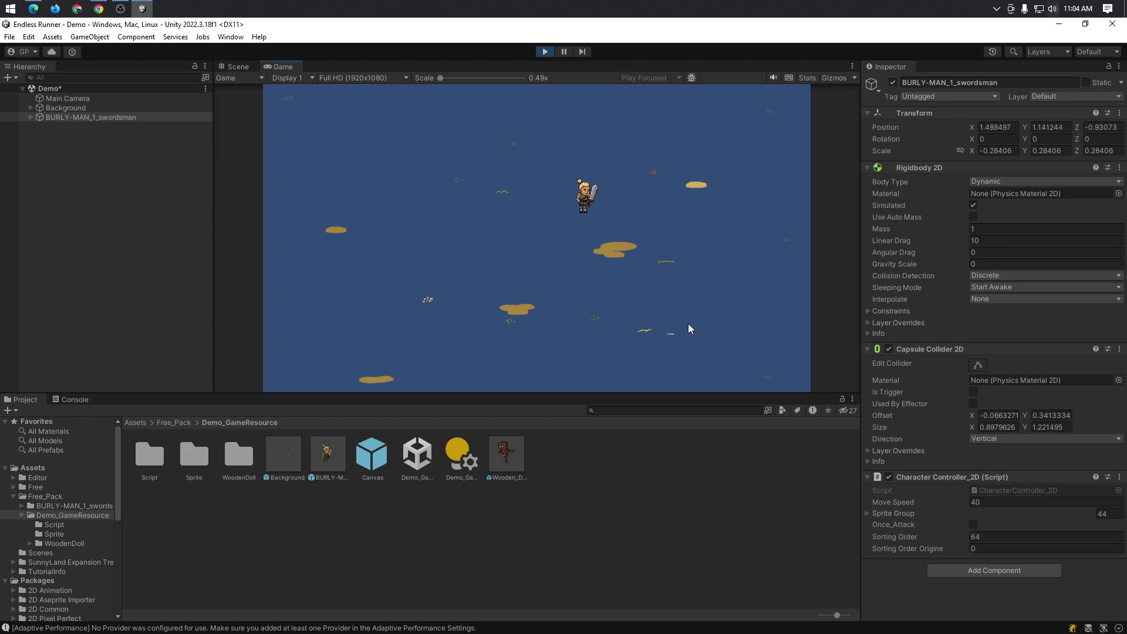
{"action": "key", "text": "Up"}
{"action": "key", "text": "Right"}
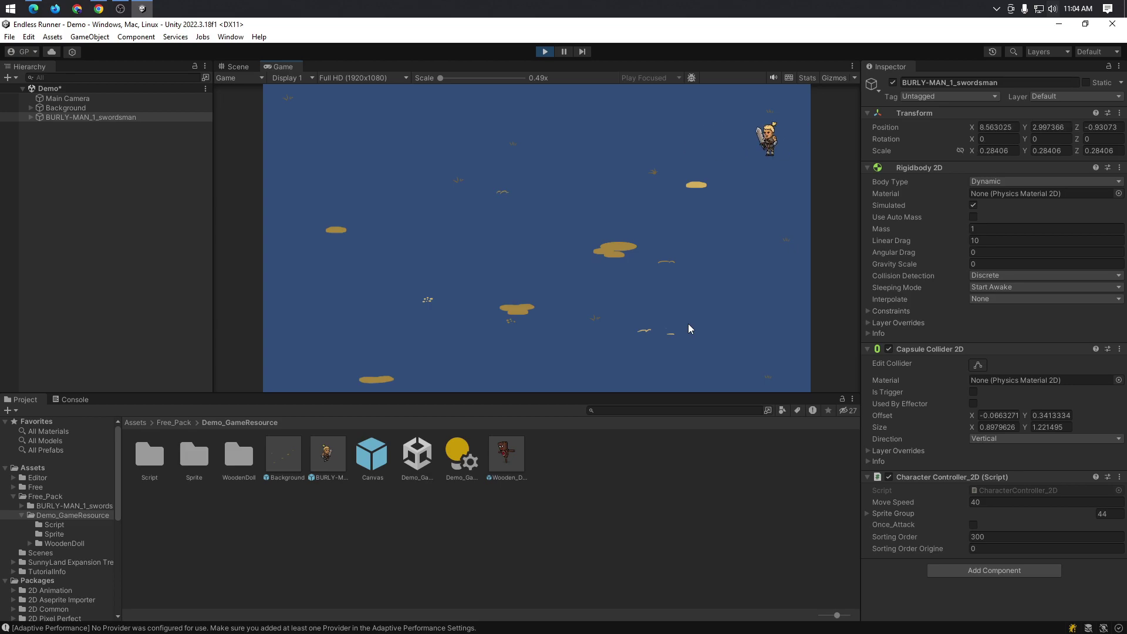
{"action": "key", "text": "Left"}
{"action": "key", "text": "Down"}
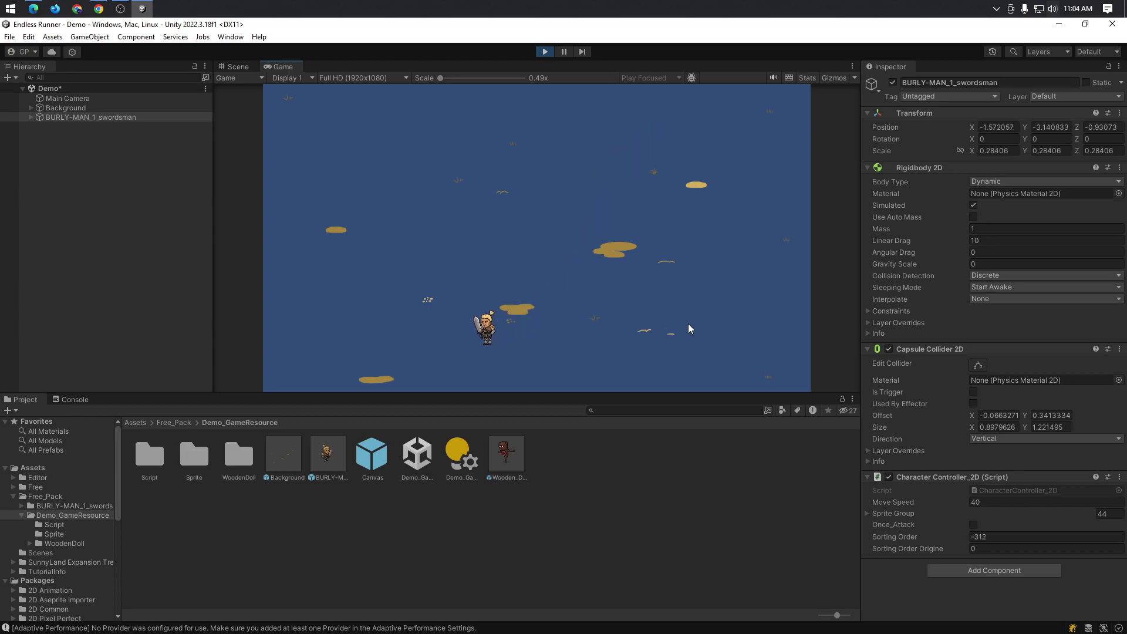
{"action": "key", "text": "Left"}
{"action": "key", "text": "Up"}
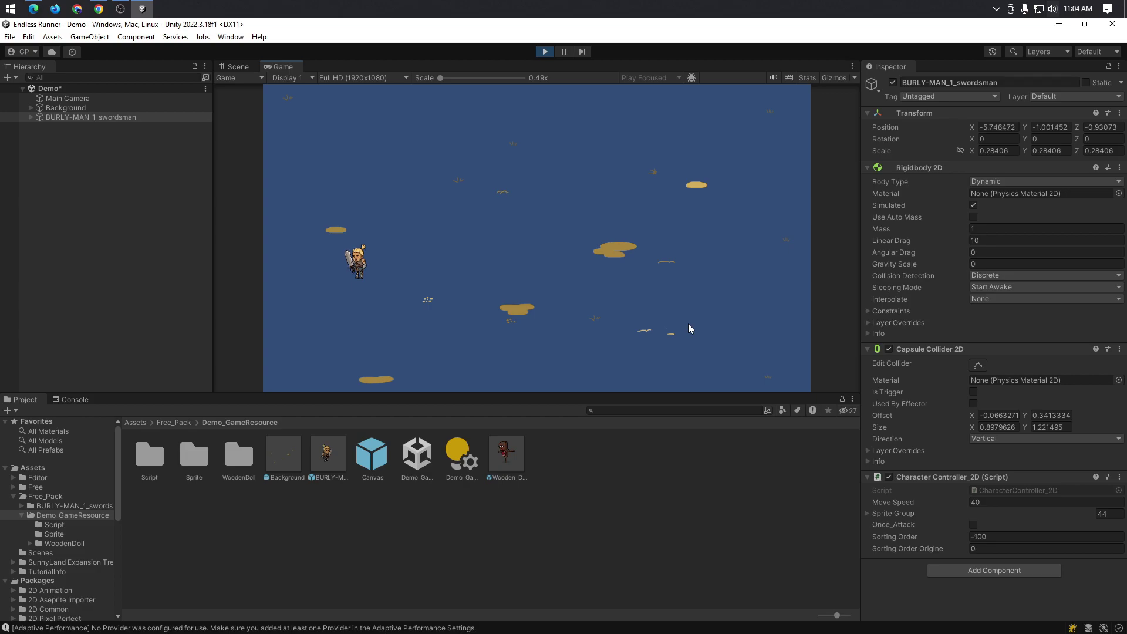
{"action": "key", "text": "Up"}
{"action": "key", "text": "Right"}
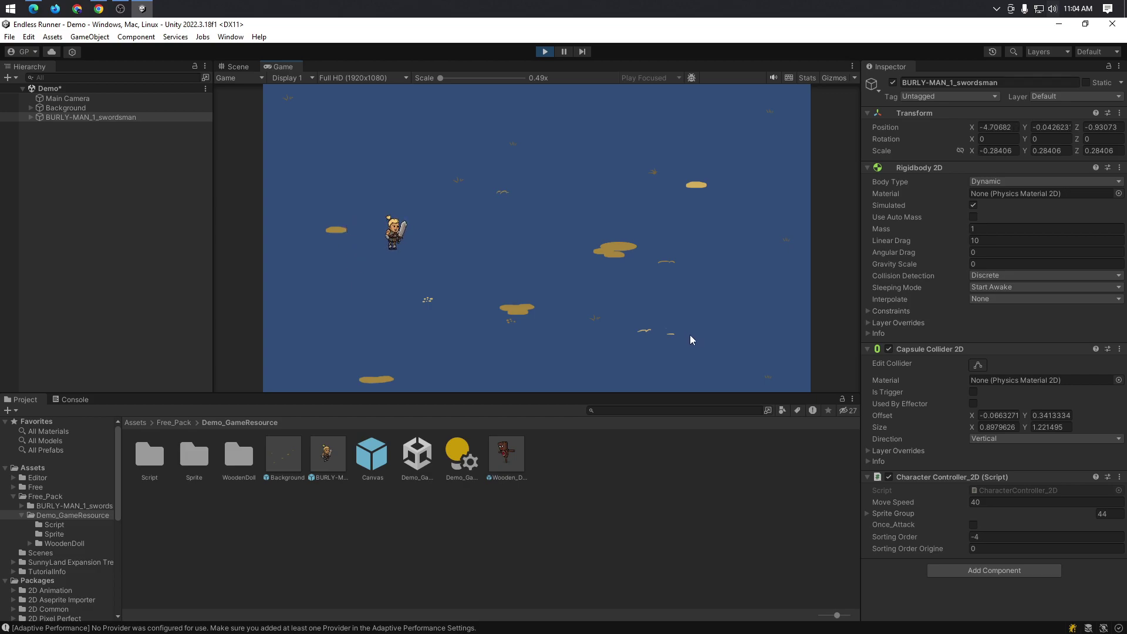
{"action": "key", "text": "Left"}
{"action": "key", "text": "Down"}
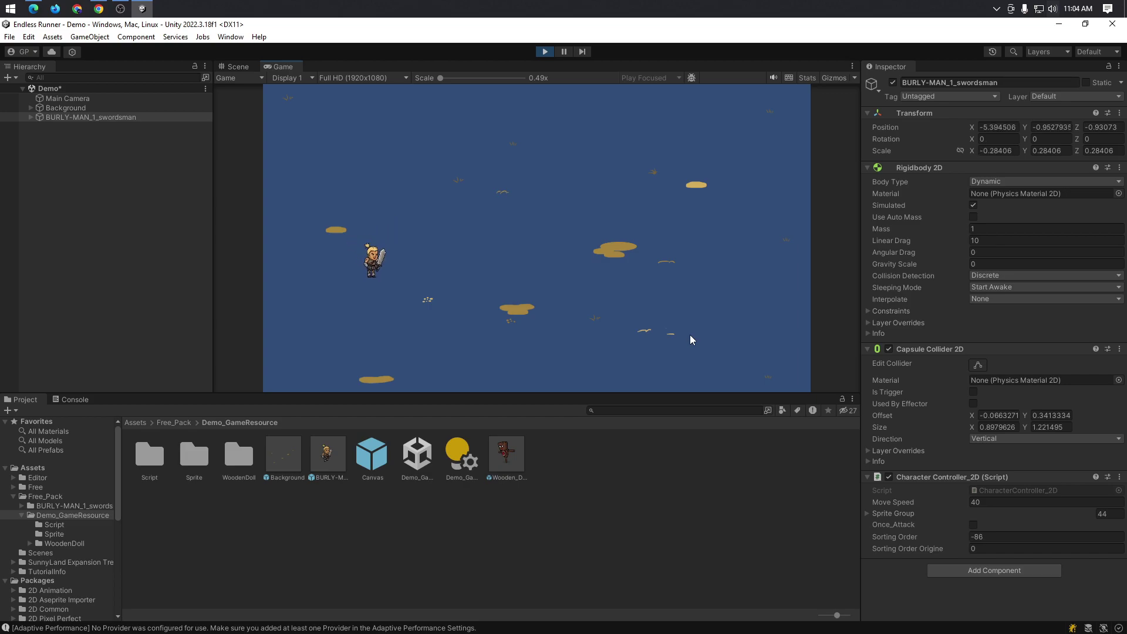
{"action": "key", "text": "Up"}
{"action": "key", "text": "Left"}
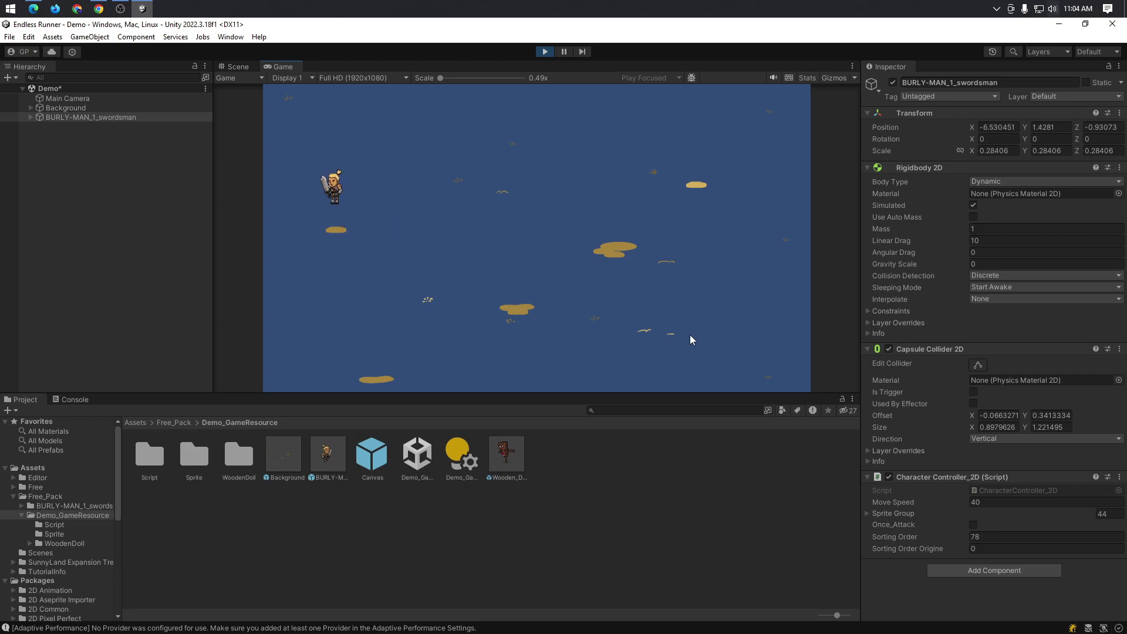
- Stop Play, then drop the Wooden_Doll into the scene and shrink it to about 0.48
{"action": "left_click_drag", "start_coordinate": [506, 455], "coordinate": [120, 196]}
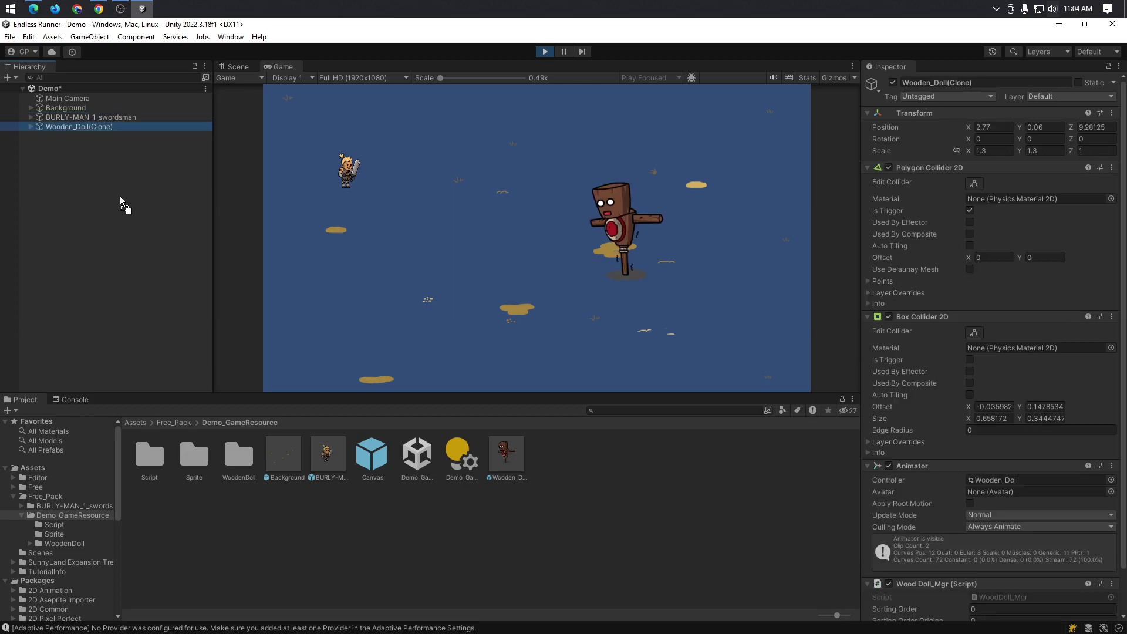
{"action": "left_click", "coordinate": [628, 216]}
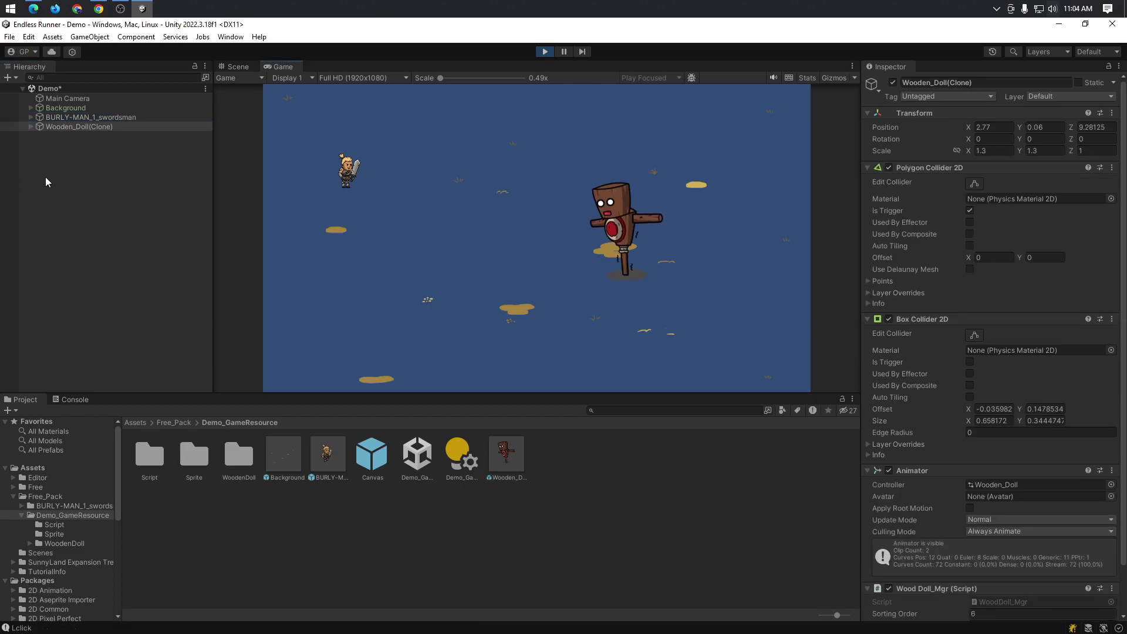
{"action": "left_click", "coordinate": [545, 51]}
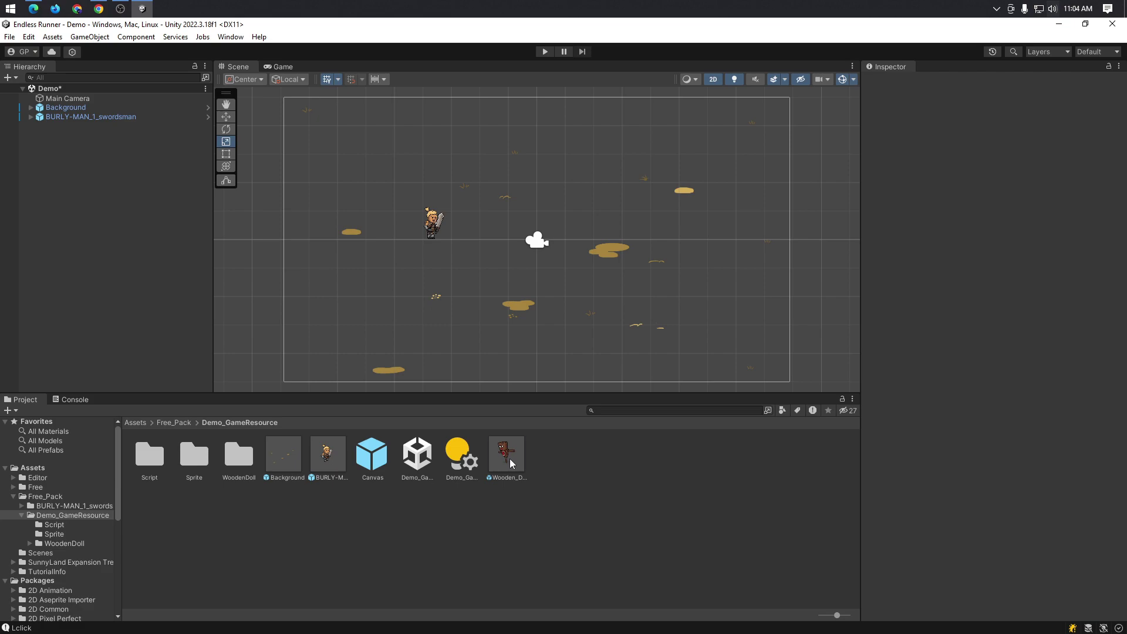
{"action": "left_click_drag", "start_coordinate": [510, 459], "coordinate": [87, 188]}
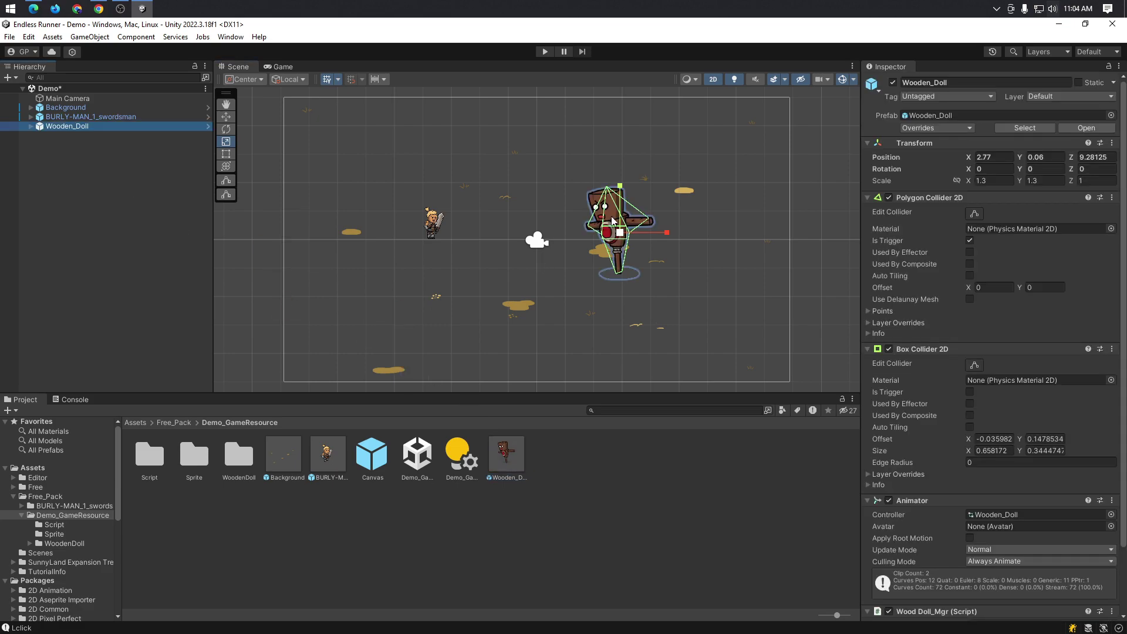
{"action": "mouse_move", "coordinate": [620, 233]}
{"action": "left_mouse_down"}
{"action": "mouse_move", "coordinate": [624, 269]}
{"action": "mouse_move", "coordinate": [621, 194]}
{"action": "mouse_move", "coordinate": [624, 271]}
{"action": "left_mouse_up"}
{"action": "left_click", "coordinate": [636, 239]}
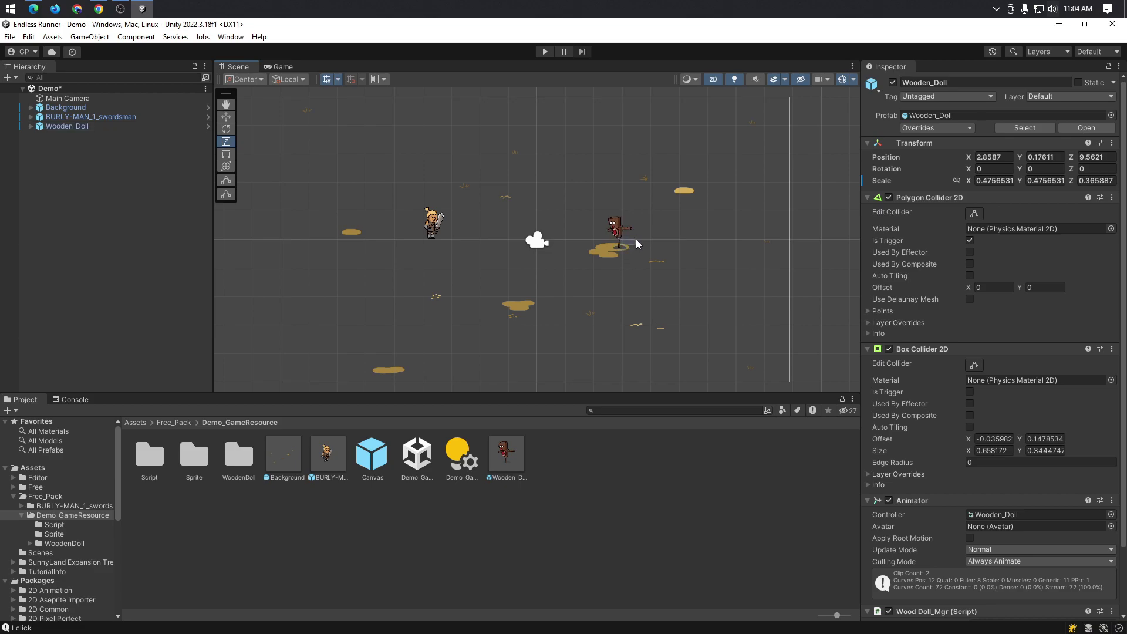
{"action": "left_click", "coordinate": [622, 227]}
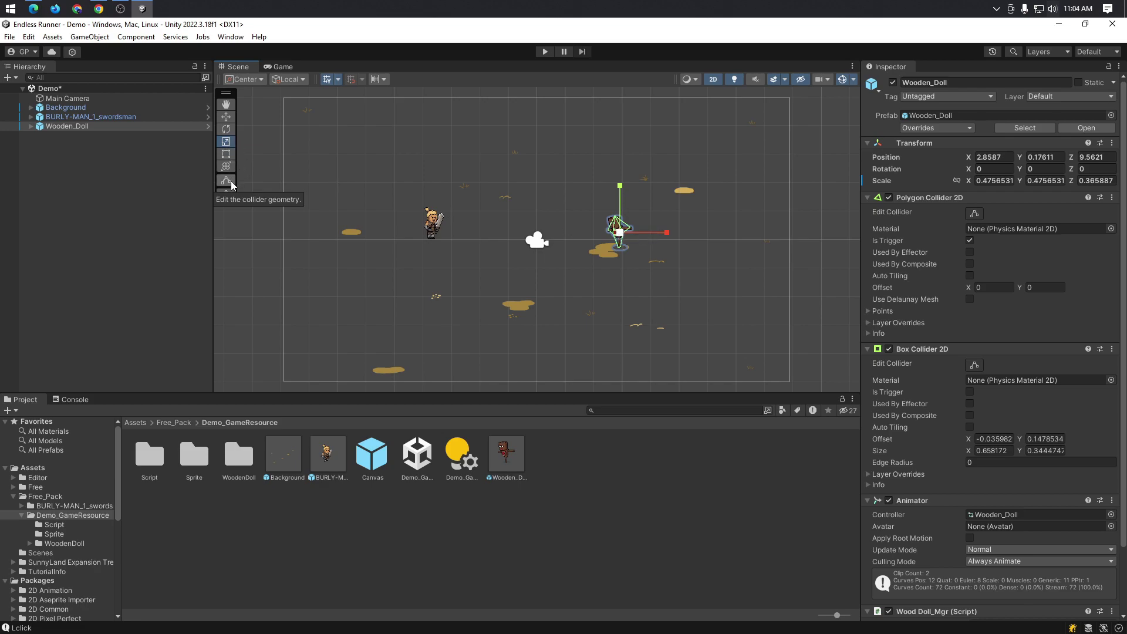
- Move the Wooden_Doll to the top right, around X 6.59, Y 2.67
{"action": "left_click", "coordinate": [226, 116]}
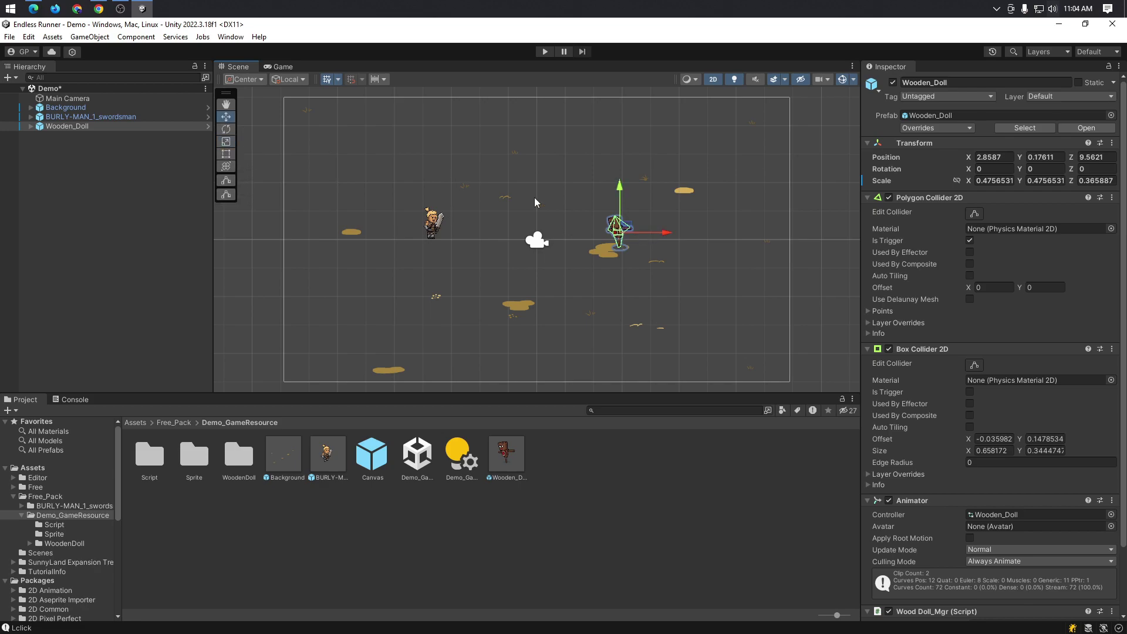
{"action": "mouse_move", "coordinate": [622, 234]}
{"action": "left_mouse_down"}
{"action": "mouse_move", "coordinate": [726, 186]}
{"action": "mouse_move", "coordinate": [729, 165]}
{"action": "left_mouse_up"}
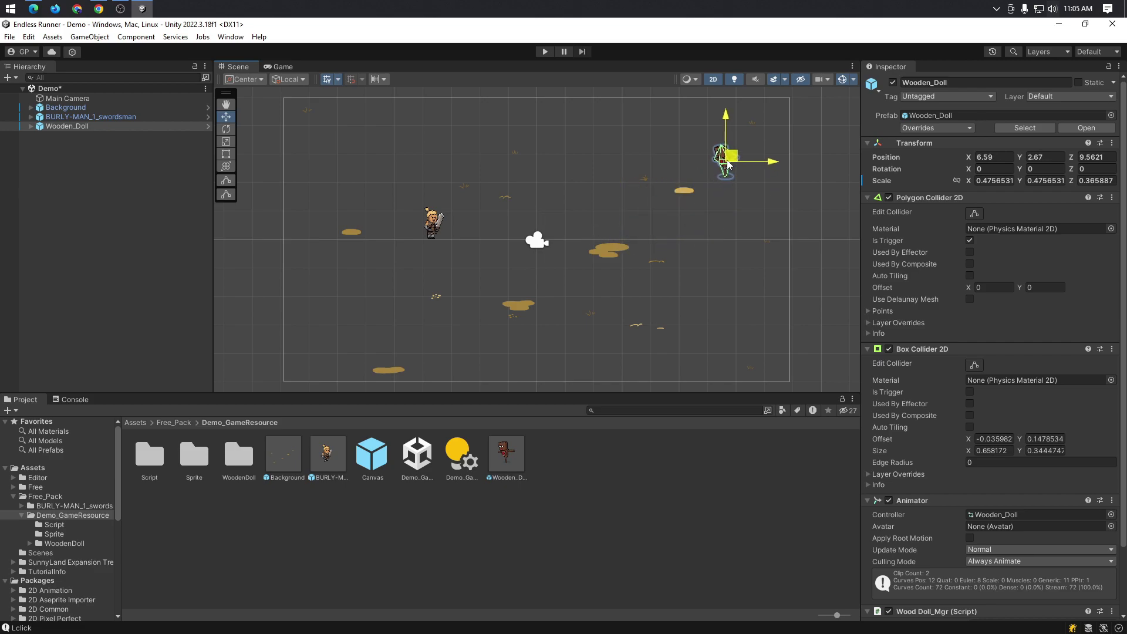
{"action": "left_click", "coordinate": [700, 211]}
- Check the swordsman, Background and Main Camera, then switch the editor to the 2 by 3 layout
{"action": "left_click", "coordinate": [437, 223]}
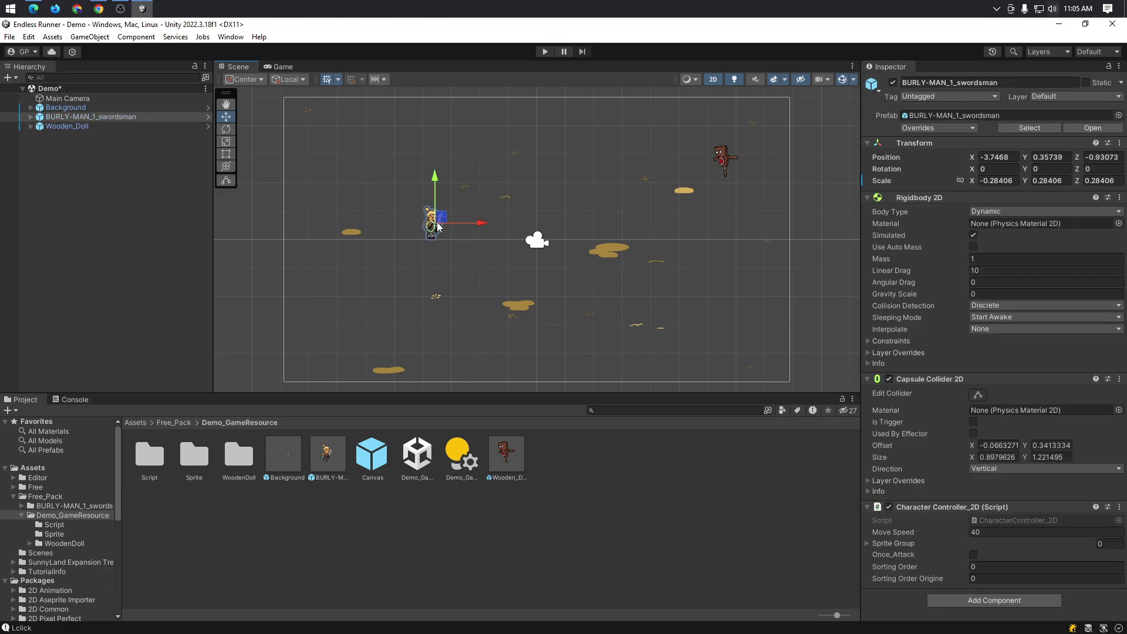
{"action": "left_click", "coordinate": [610, 261]}
{"action": "left_click", "coordinate": [608, 193]}
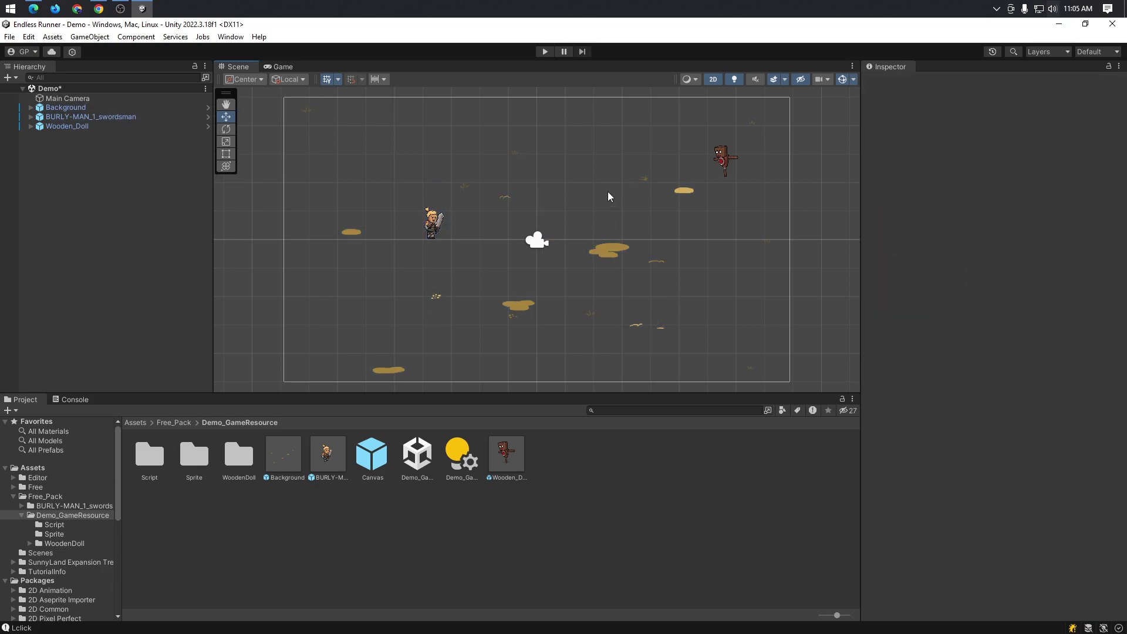
{"action": "left_click", "coordinate": [539, 240]}
{"action": "left_click", "coordinate": [540, 257]}
{"action": "left_click", "coordinate": [270, 69]}
{"action": "left_click", "coordinate": [239, 67]}
{"action": "left_click", "coordinate": [1087, 53]}
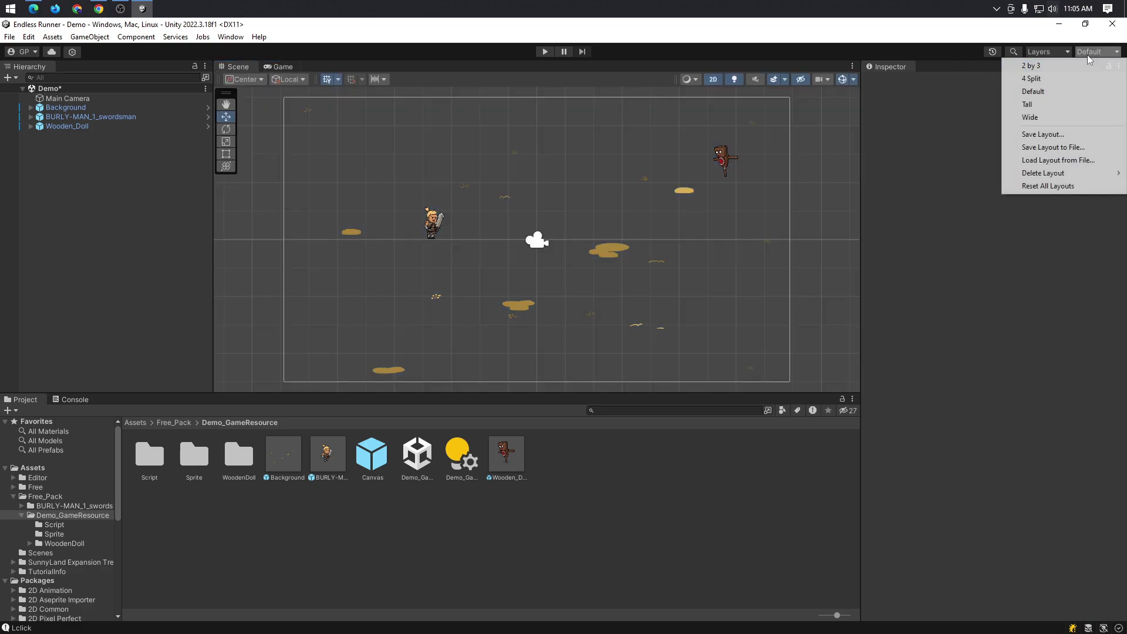
{"action": "left_click", "coordinate": [1061, 67]}
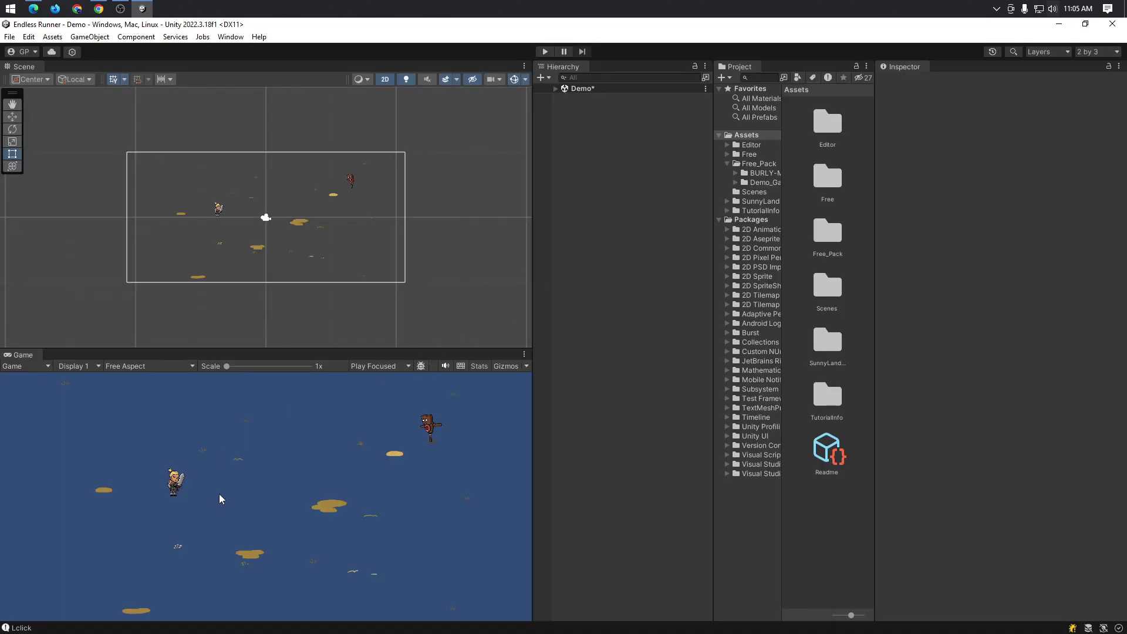
- Run a test play, looking through the display and aspect lists before stopping
{"action": "left_click", "coordinate": [544, 52]}
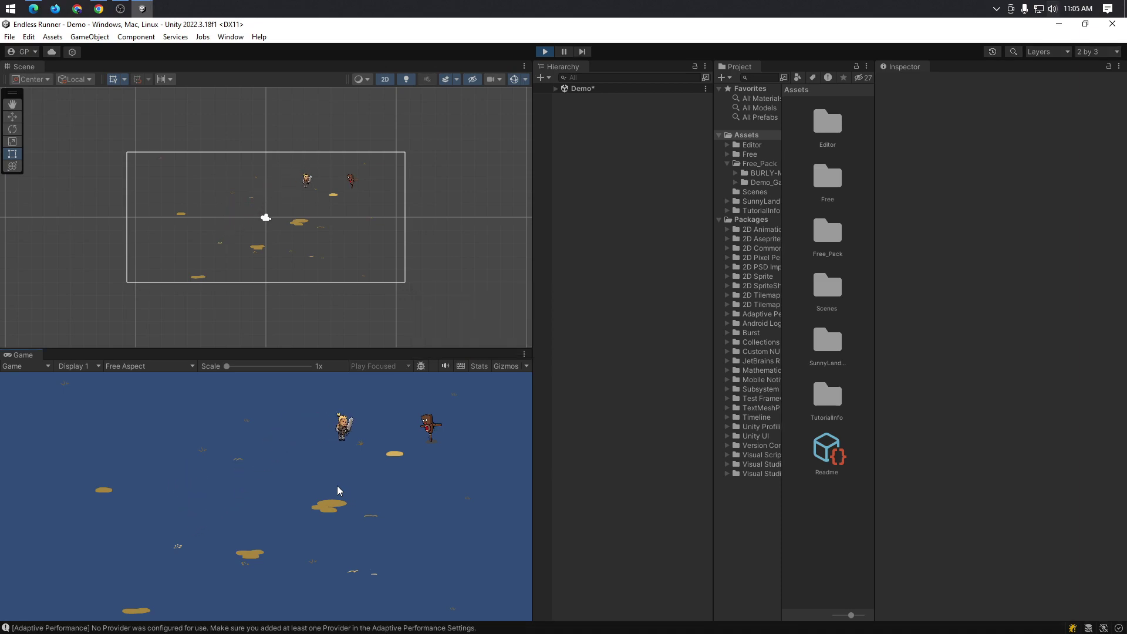
{"action": "left_click", "coordinate": [89, 369]}
{"action": "left_click", "coordinate": [145, 368]}
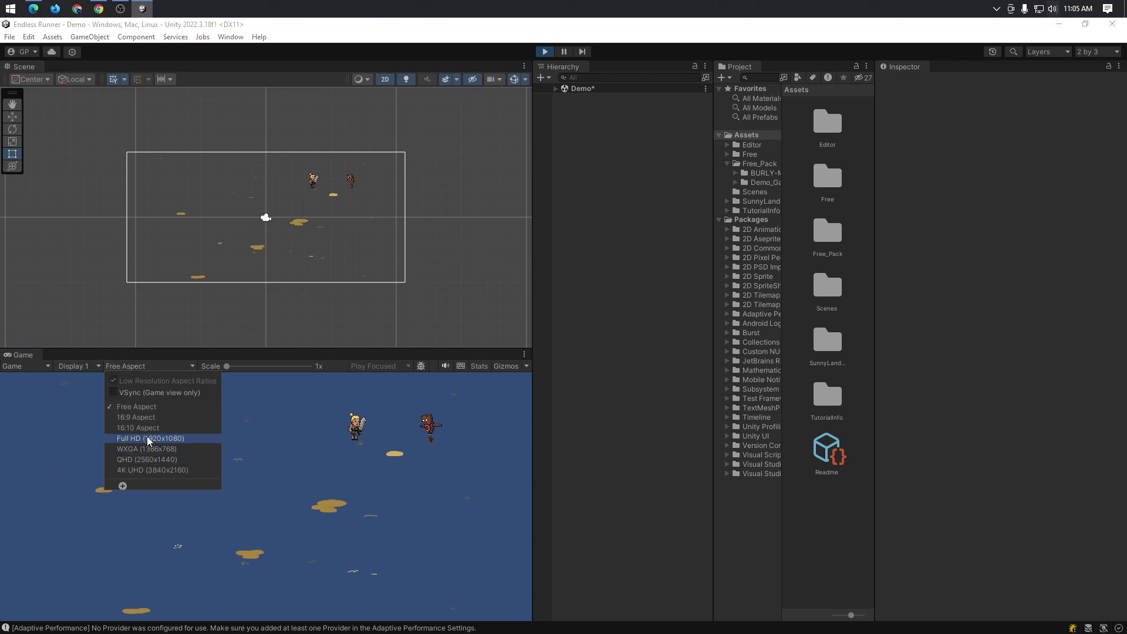
{"action": "left_click", "coordinate": [367, 434]}
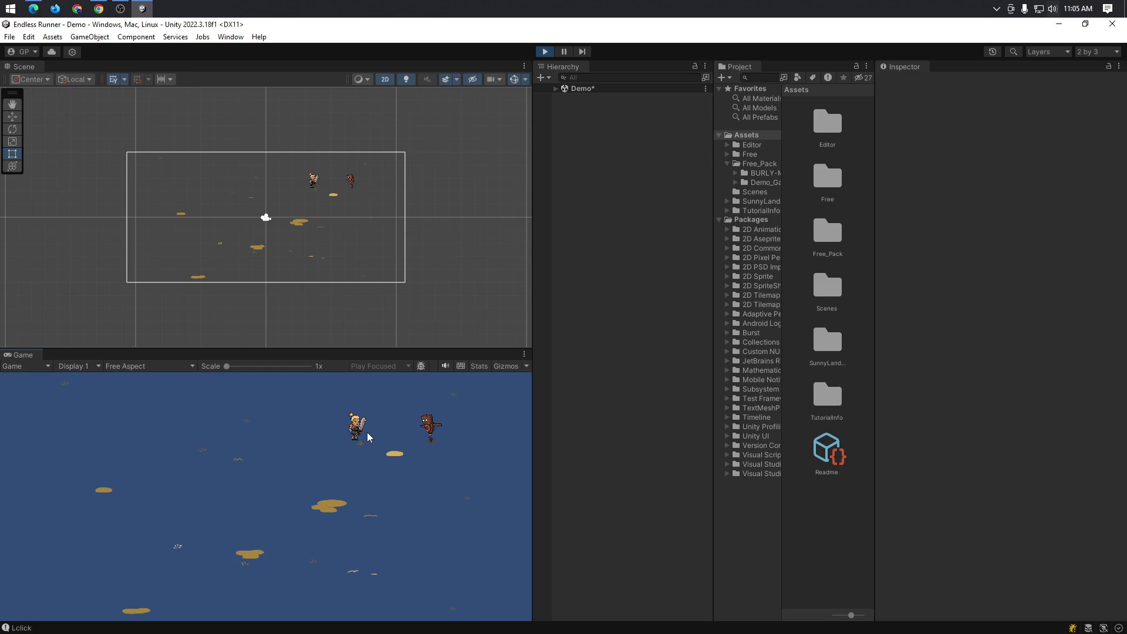
{"action": "left_click", "coordinate": [551, 51]}
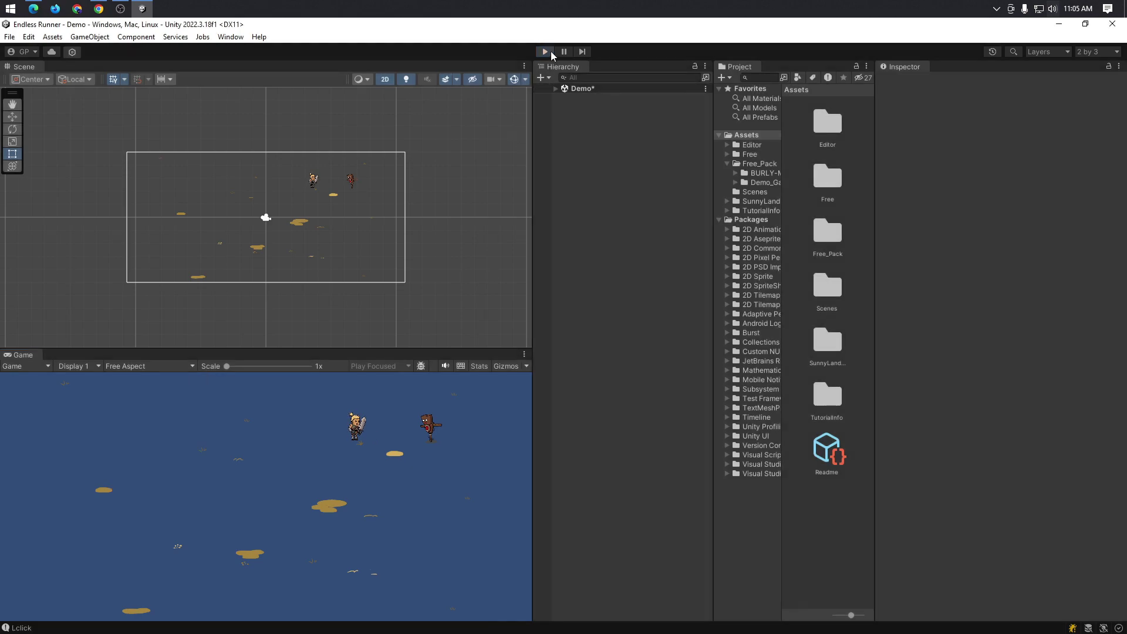
- Set the Game view to Full HD (1920x1080) and play-test, moving the swordsman right and up
{"action": "left_click", "coordinate": [141, 366]}
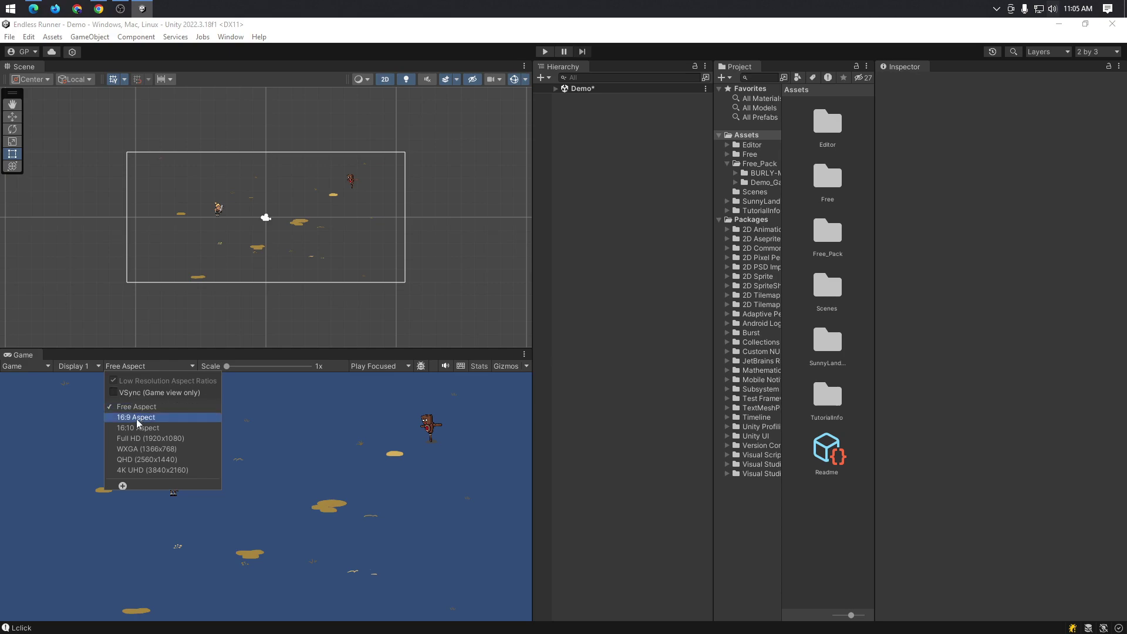
{"action": "left_click", "coordinate": [141, 439]}
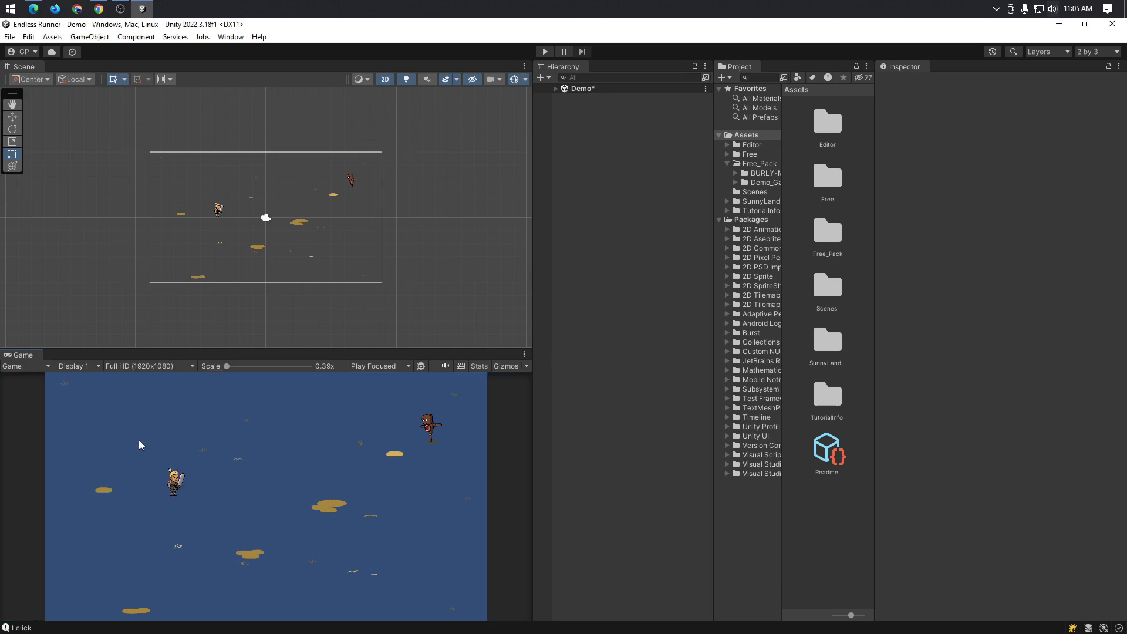
{"action": "left_click", "coordinate": [137, 366]}
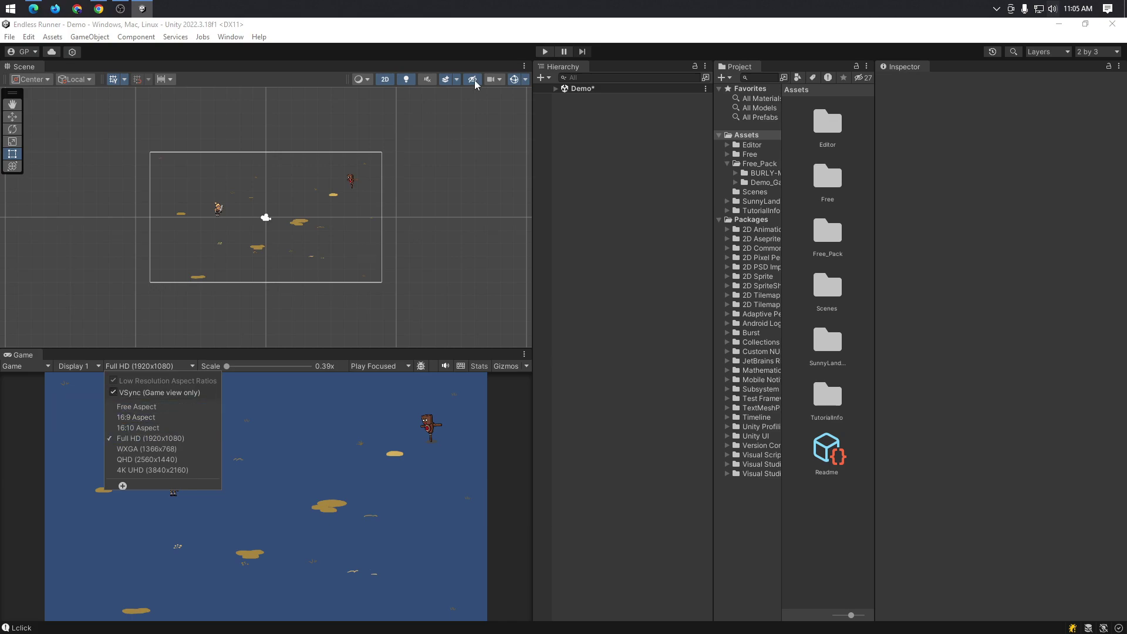
{"action": "left_click", "coordinate": [544, 52]}
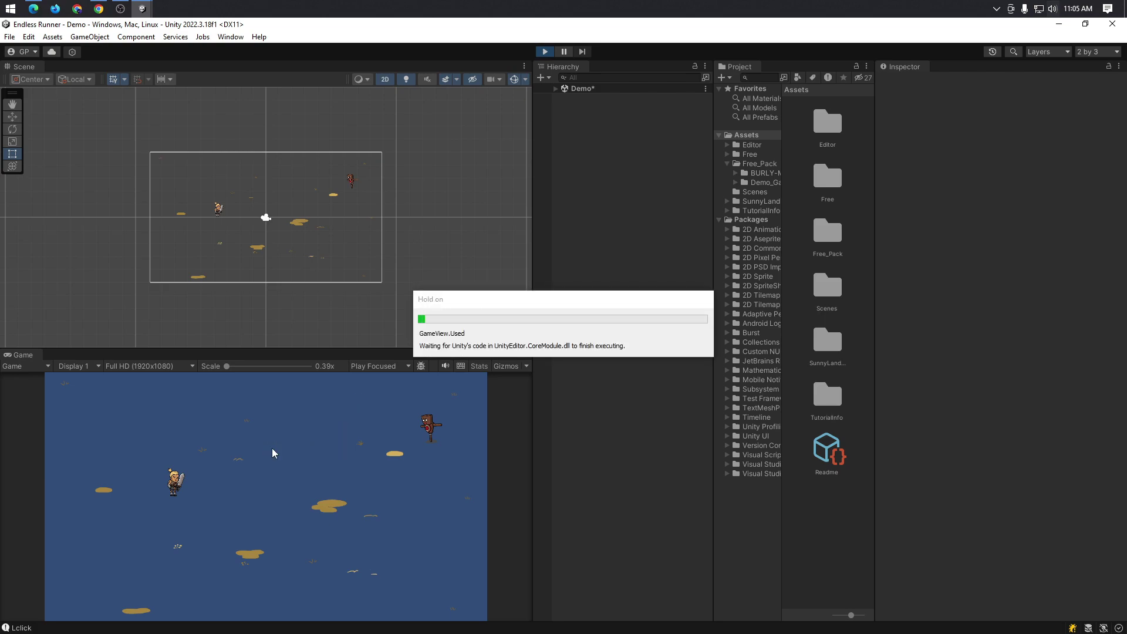
{"action": "left_click", "coordinate": [273, 449]}
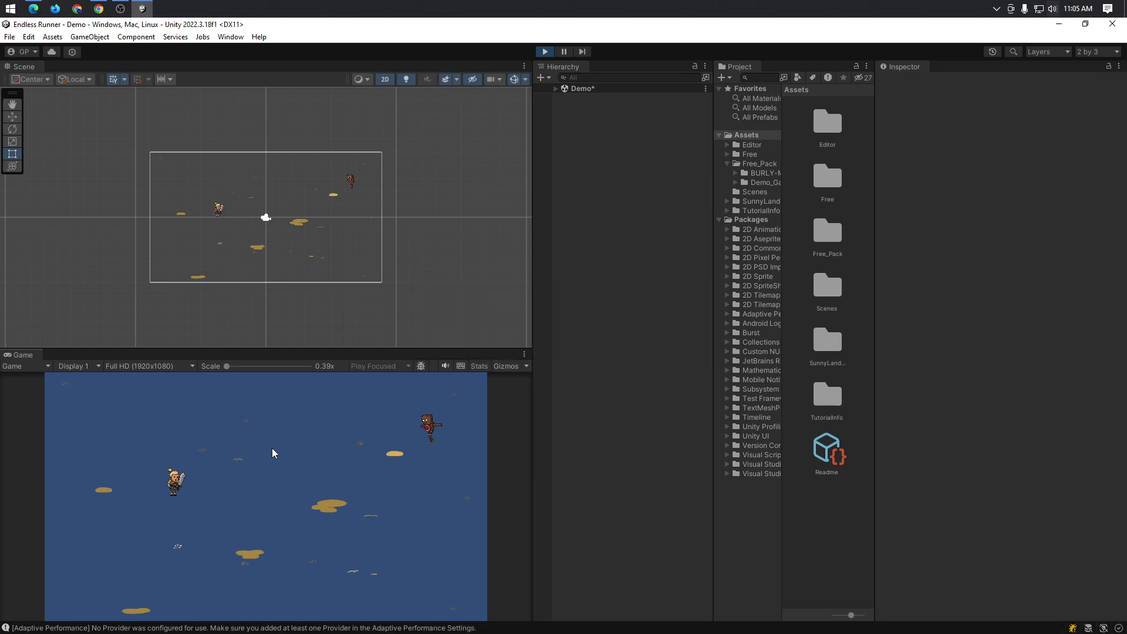
{"action": "key", "text": "Right"}
{"action": "key", "text": "Up"}
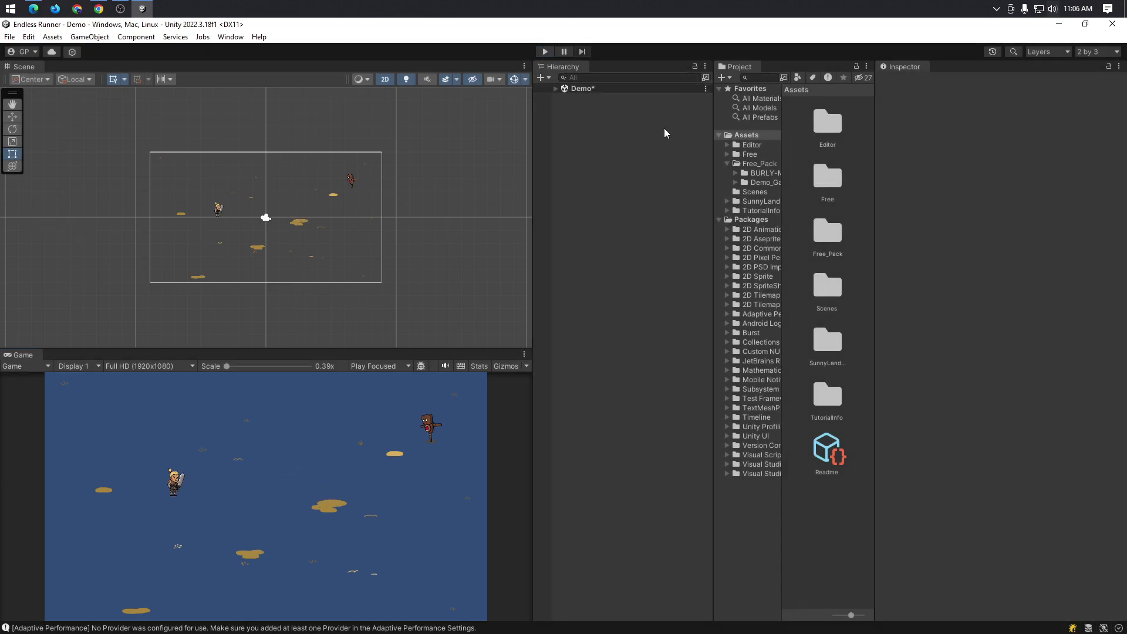
- Return to the Default layout and open the swordsman pack folder to its Canvas prefab
{"action": "left_click", "coordinate": [587, 89]}
{"action": "left_click", "coordinate": [556, 88]}
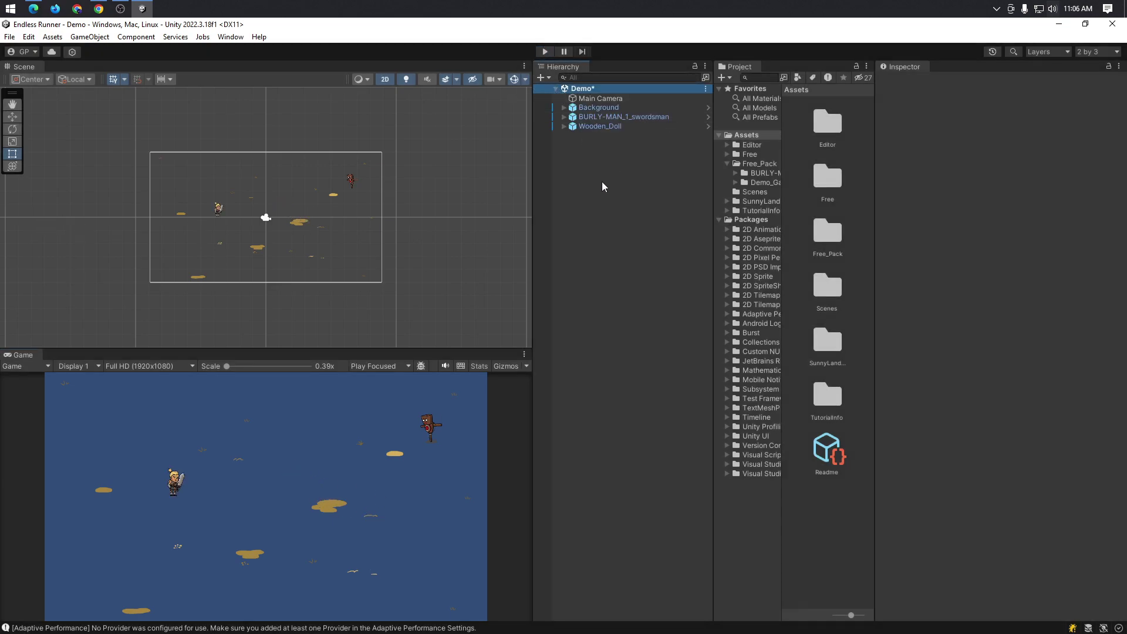
{"action": "left_click", "coordinate": [742, 164]}
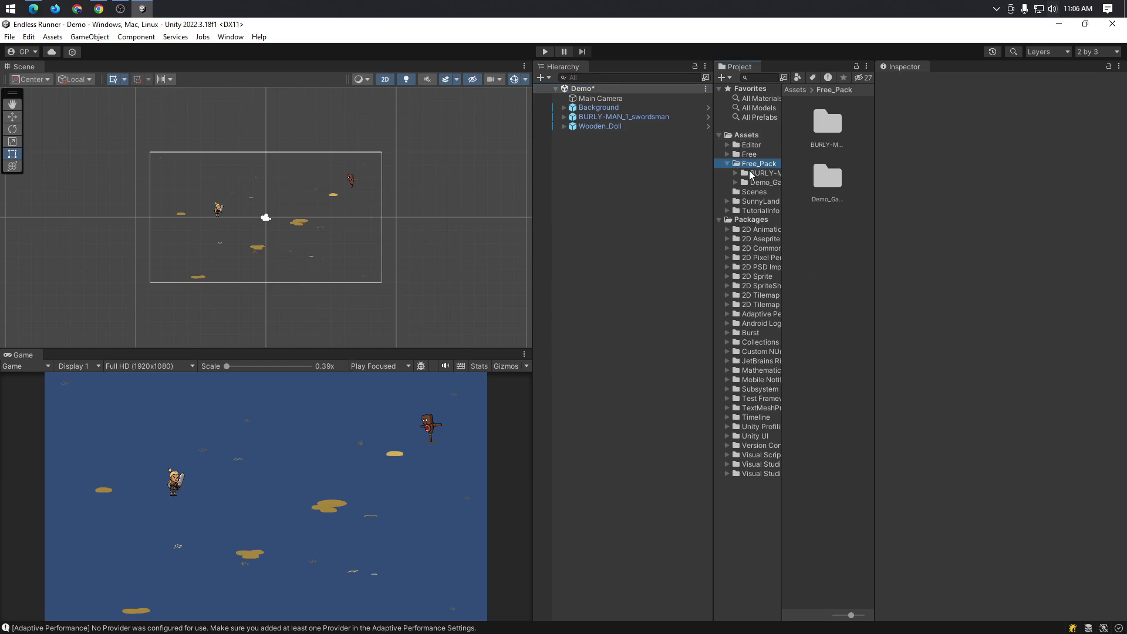
{"action": "left_click", "coordinate": [751, 174]}
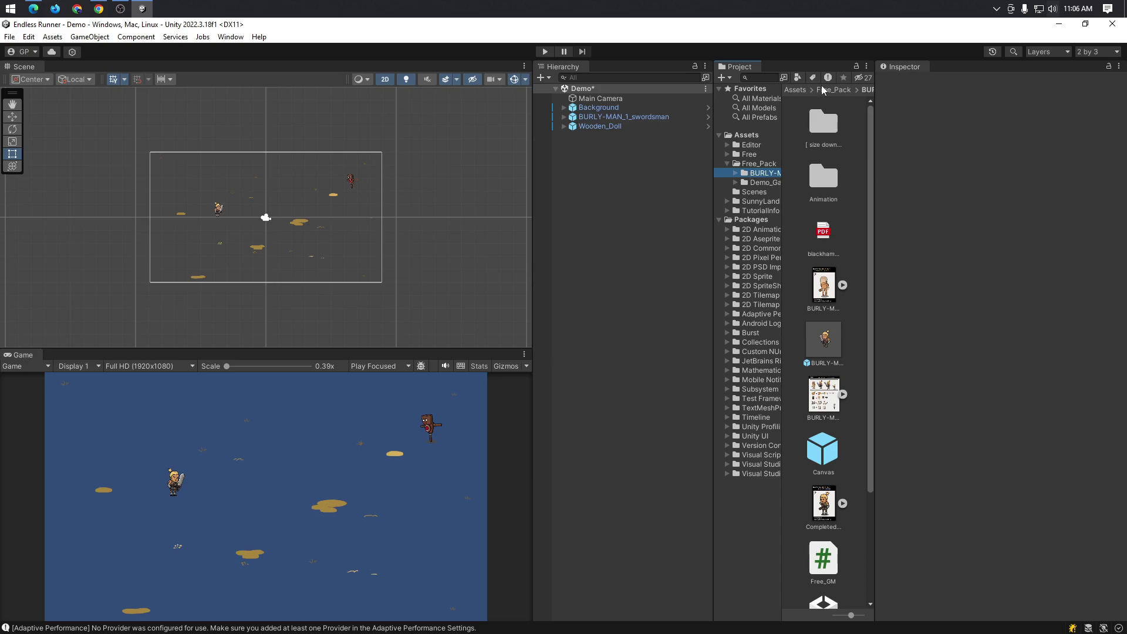
{"action": "left_click", "coordinate": [1098, 52]}
{"action": "left_click", "coordinate": [1010, 94]}
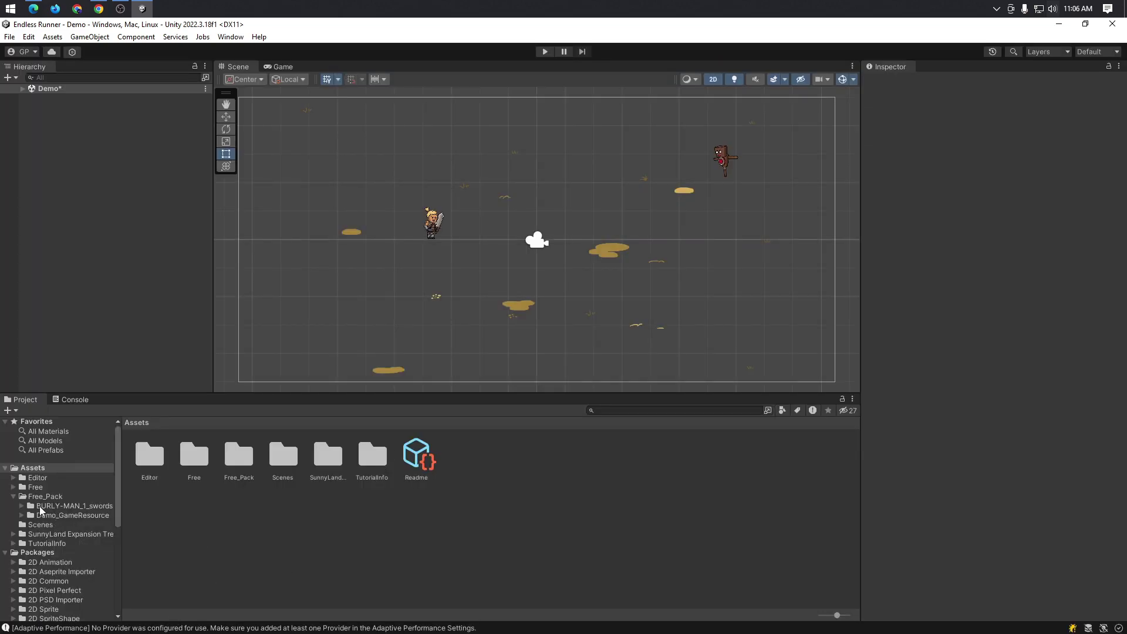
{"action": "left_click", "coordinate": [39, 508]}
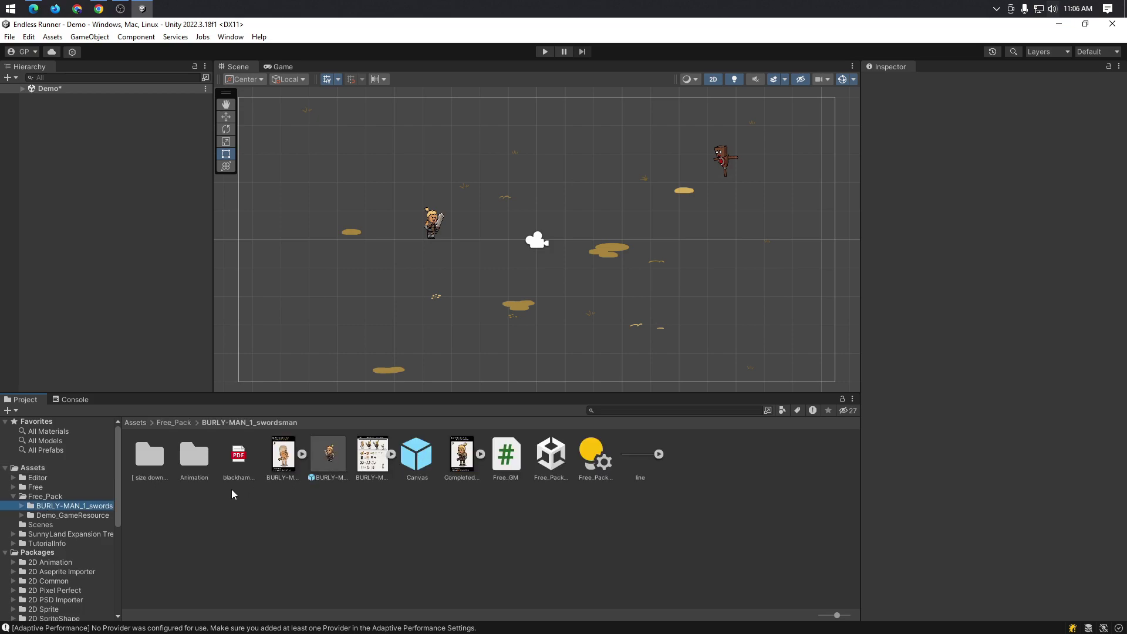
{"action": "left_click", "coordinate": [421, 468]}
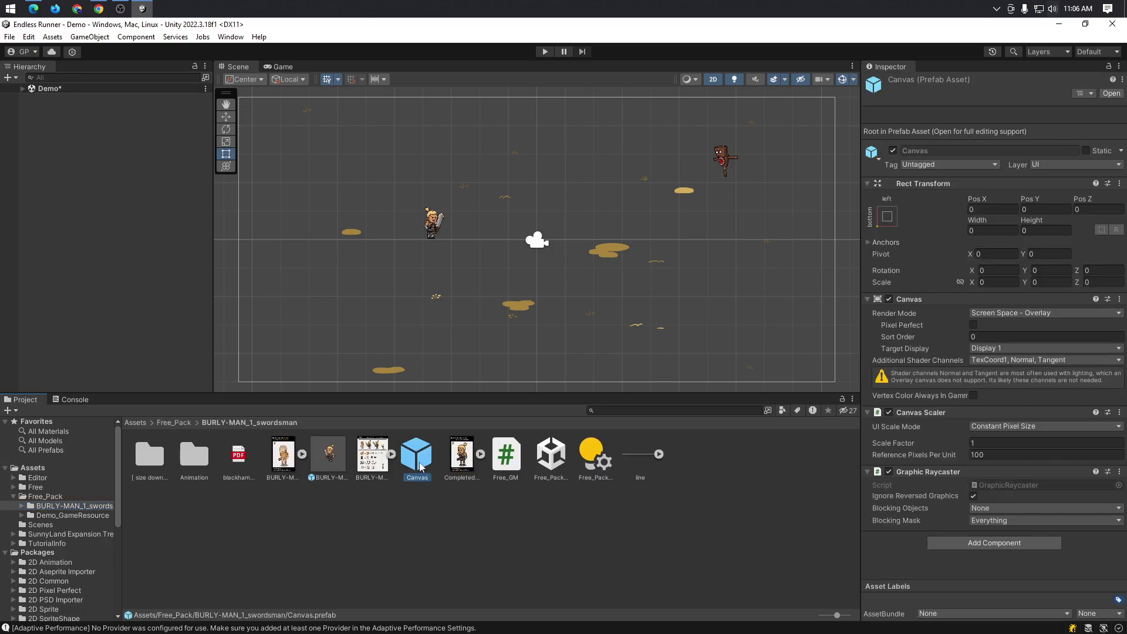
- Add the Canvas prefab to the Demo scene, inspect its Panel, then delete the Canvas
{"action": "left_click", "coordinate": [22, 88]}
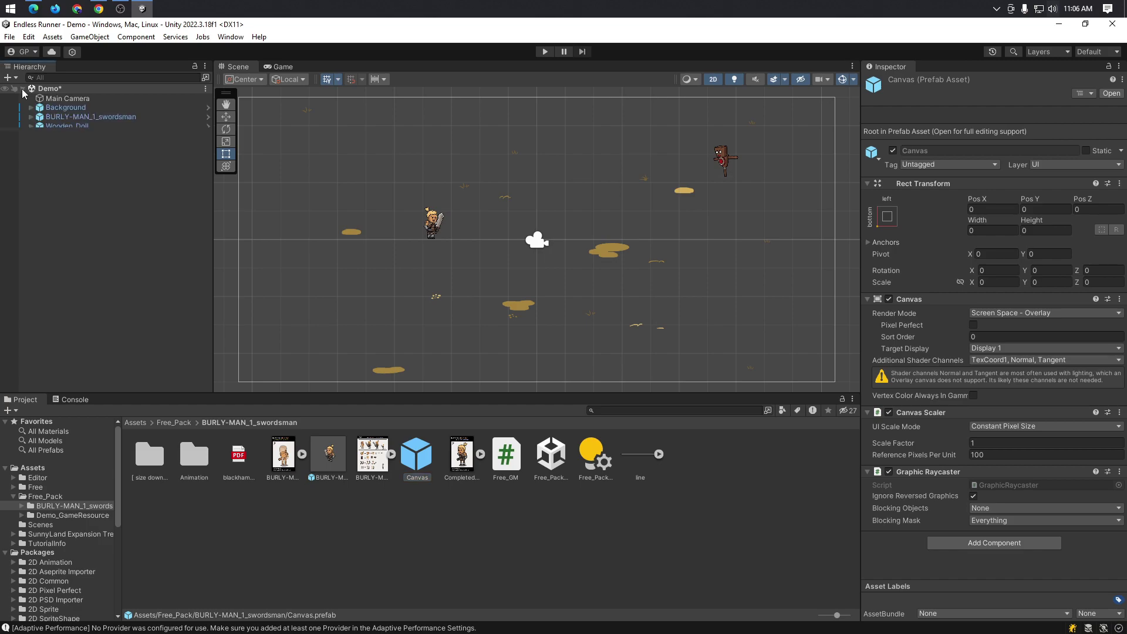
{"action": "mouse_move", "coordinate": [408, 456]}
{"action": "left_mouse_down"}
{"action": "mouse_move", "coordinate": [440, 402]}
{"action": "mouse_move", "coordinate": [69, 188]}
{"action": "left_mouse_up"}
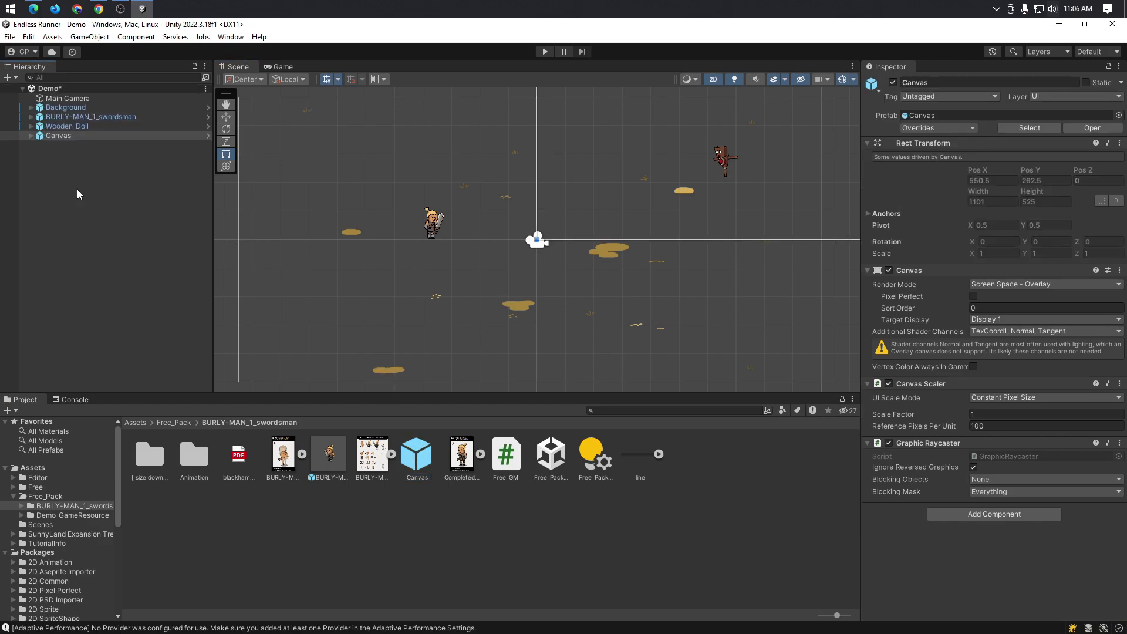
{"action": "left_click", "coordinate": [30, 134]}
{"action": "left_click", "coordinate": [55, 147]}
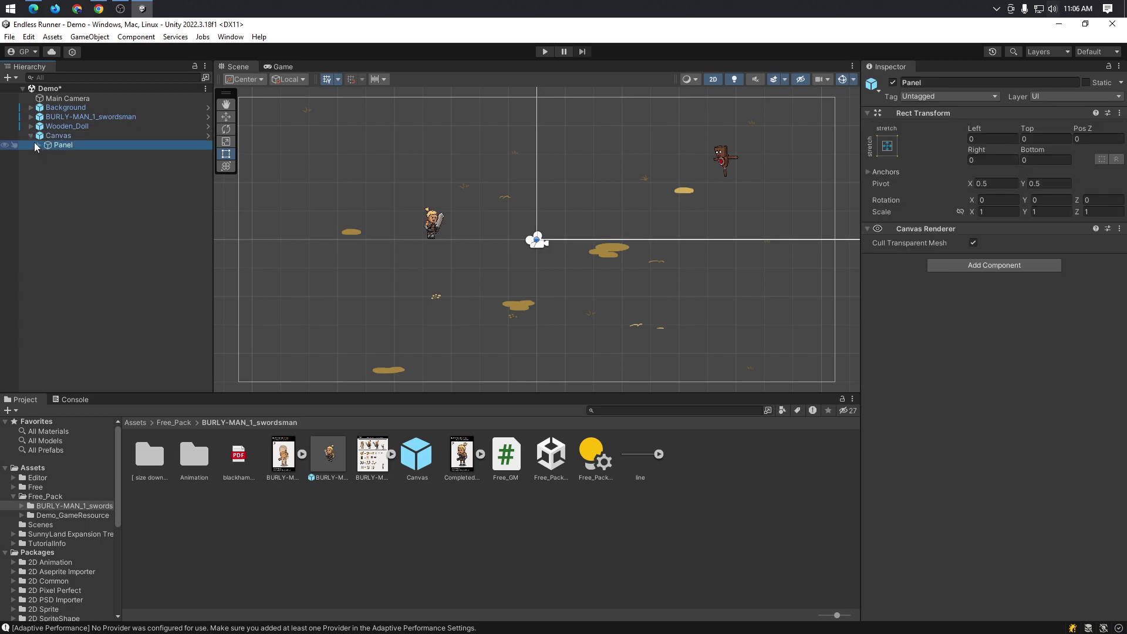
{"action": "scroll", "coordinate": [724, 254], "scroll_direction": "down", "scroll_amount": 1}
{"action": "scroll", "coordinate": [721, 207], "scroll_direction": "down", "scroll_amount": 2}
{"action": "scroll", "coordinate": [718, 142], "scroll_direction": "down", "scroll_amount": 2}
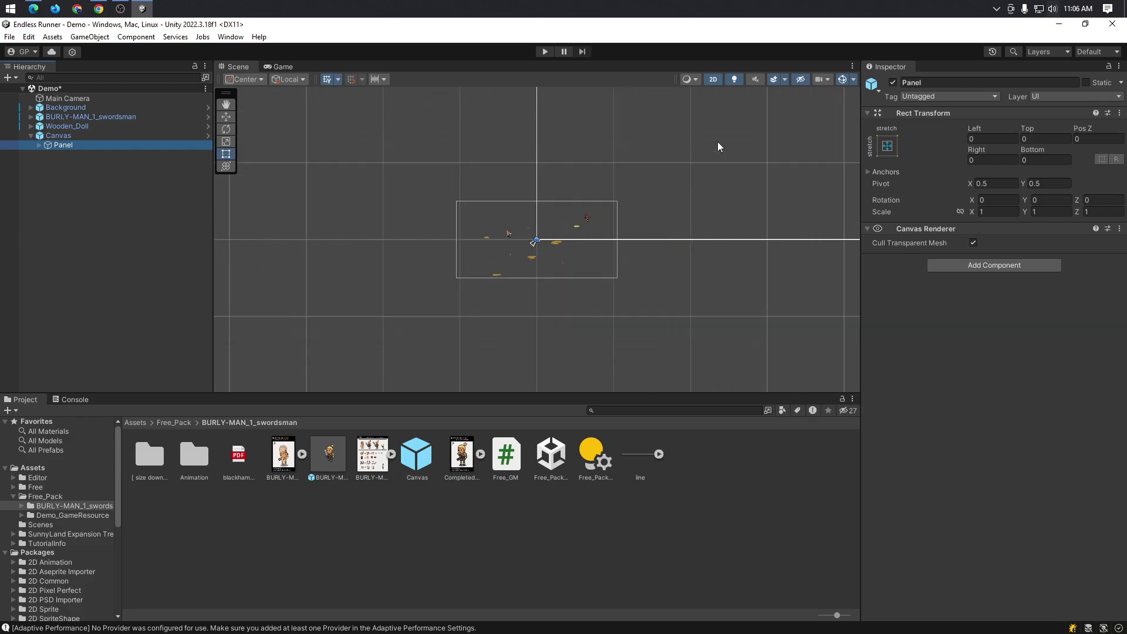
{"action": "scroll", "coordinate": [709, 193], "scroll_direction": "down", "scroll_amount": 2}
{"action": "scroll", "coordinate": [711, 198], "scroll_direction": "down", "scroll_amount": 2}
{"action": "scroll", "coordinate": [713, 203], "scroll_direction": "down", "scroll_amount": 2}
{"action": "scroll", "coordinate": [713, 206], "scroll_direction": "down", "scroll_amount": 1}
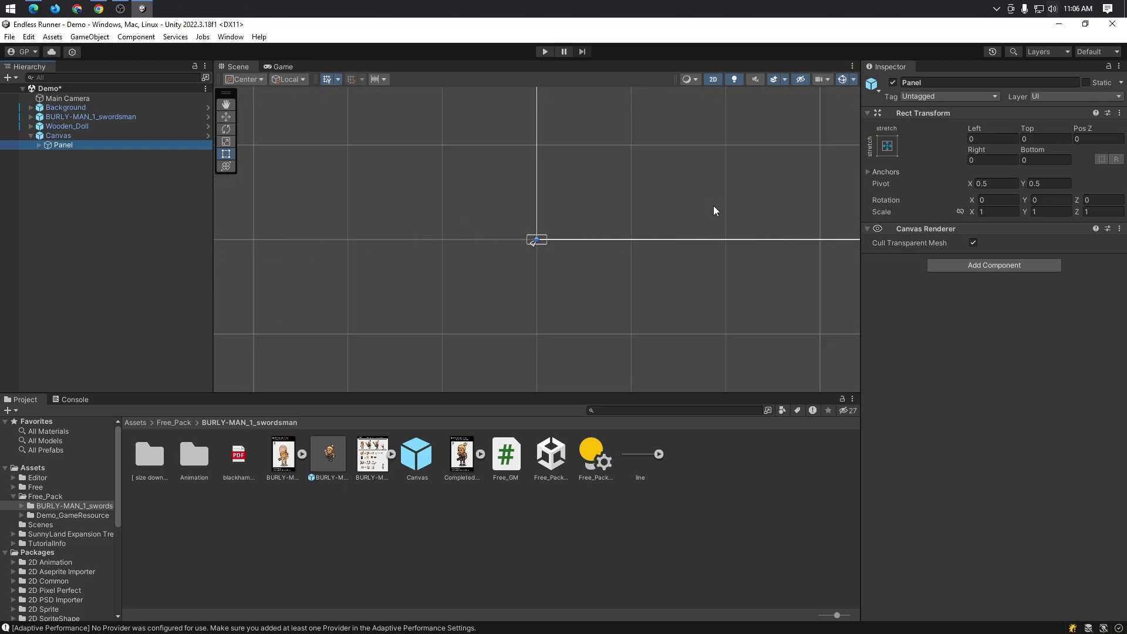
{"action": "scroll", "coordinate": [714, 209], "scroll_direction": "up", "scroll_amount": 1}
{"action": "scroll", "coordinate": [714, 209], "scroll_direction": "up", "scroll_amount": 2}
{"action": "scroll", "coordinate": [714, 209], "scroll_direction": "up", "scroll_amount": 3}
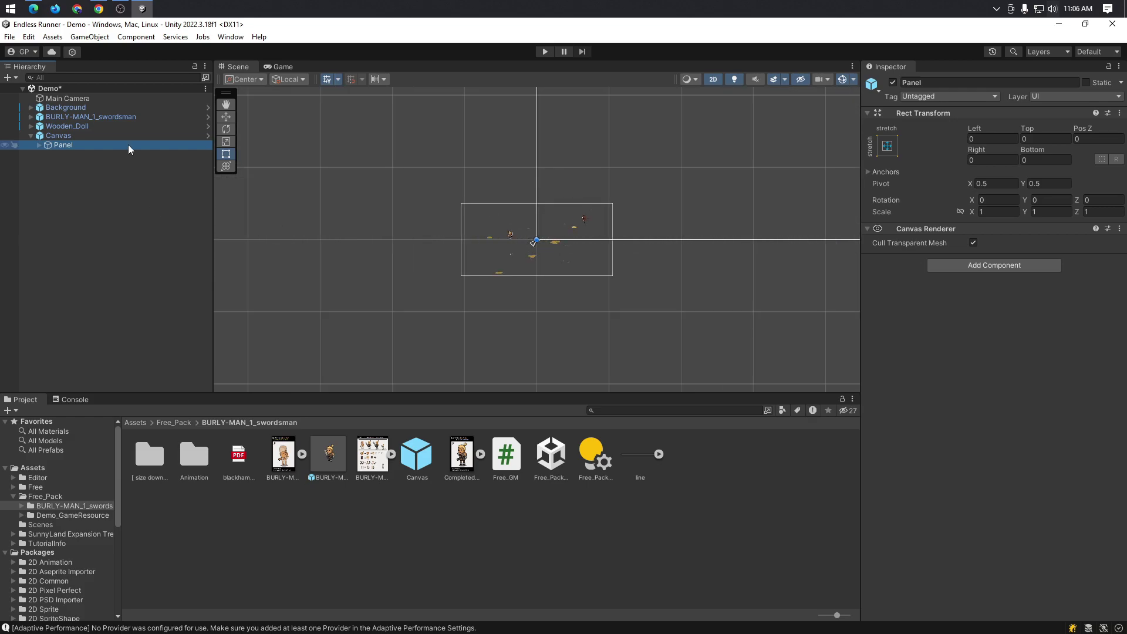
{"action": "left_click", "coordinate": [55, 136]}
{"action": "key", "text": "Delete"}
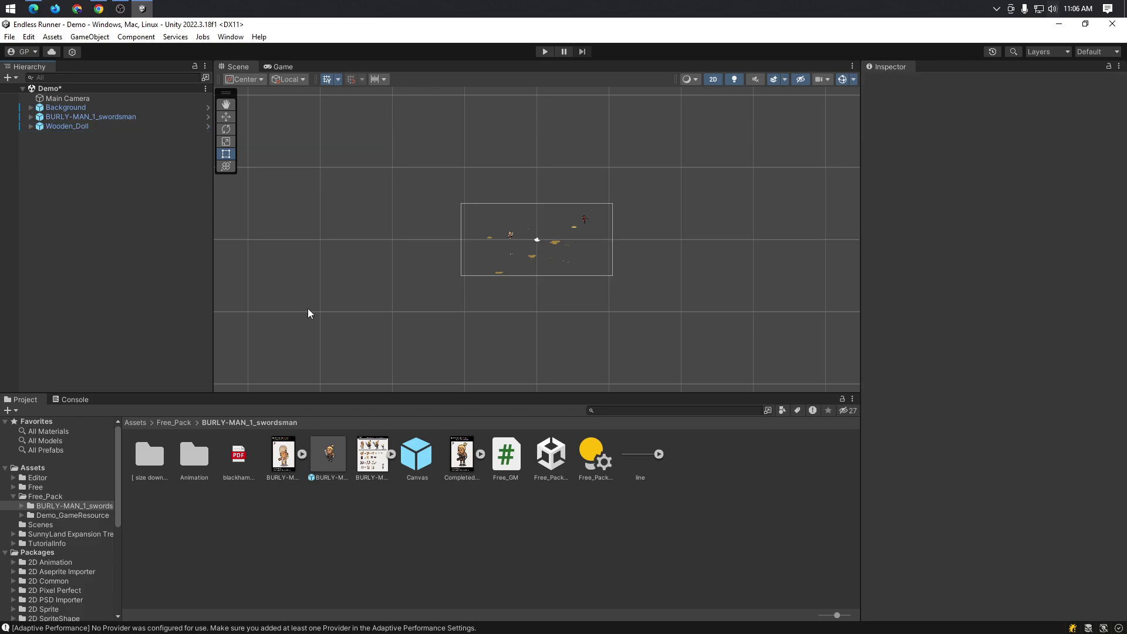
- Browse the pack's lighting settings, demo scene, Completed_IMG, Animation and sprite folders
{"action": "scroll", "coordinate": [732, 252], "scroll_direction": "up", "scroll_amount": 1}
{"action": "scroll", "coordinate": [732, 253], "scroll_direction": "up", "scroll_amount": 2}
{"action": "scroll", "coordinate": [732, 256], "scroll_direction": "up", "scroll_amount": 2}
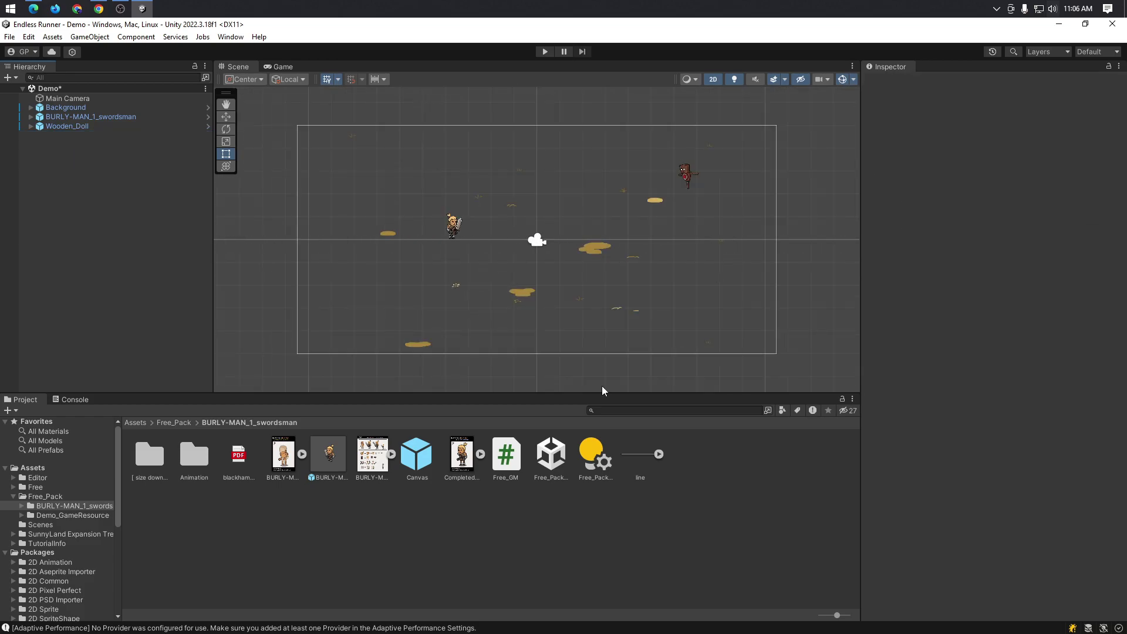
{"action": "left_click", "coordinate": [593, 451]}
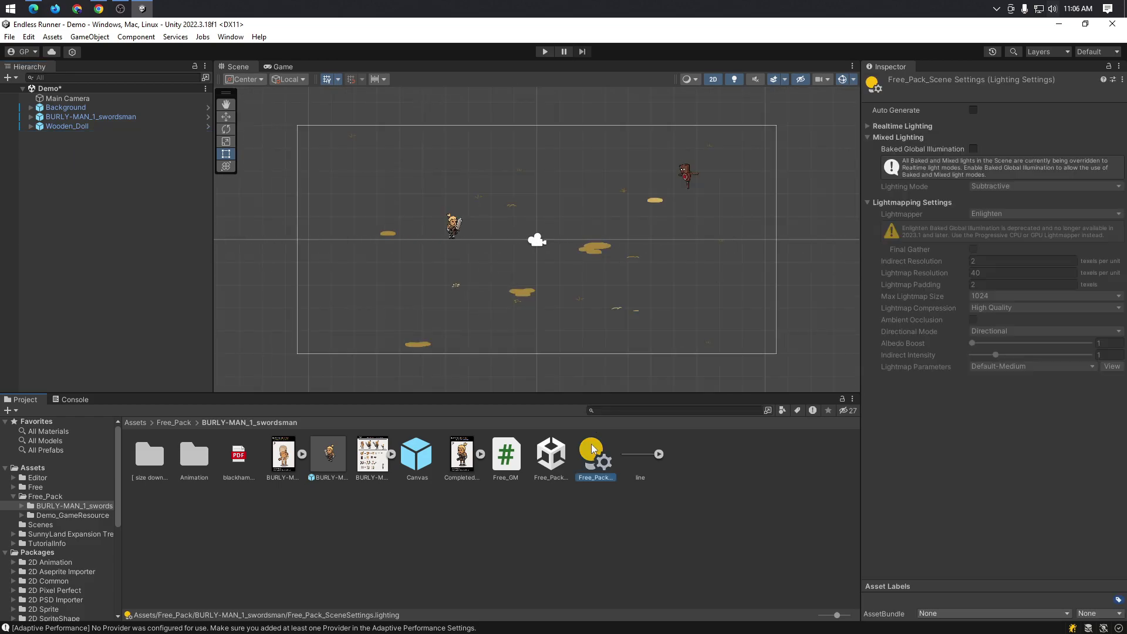
{"action": "left_click", "coordinate": [556, 453]}
{"action": "left_click", "coordinate": [457, 461]}
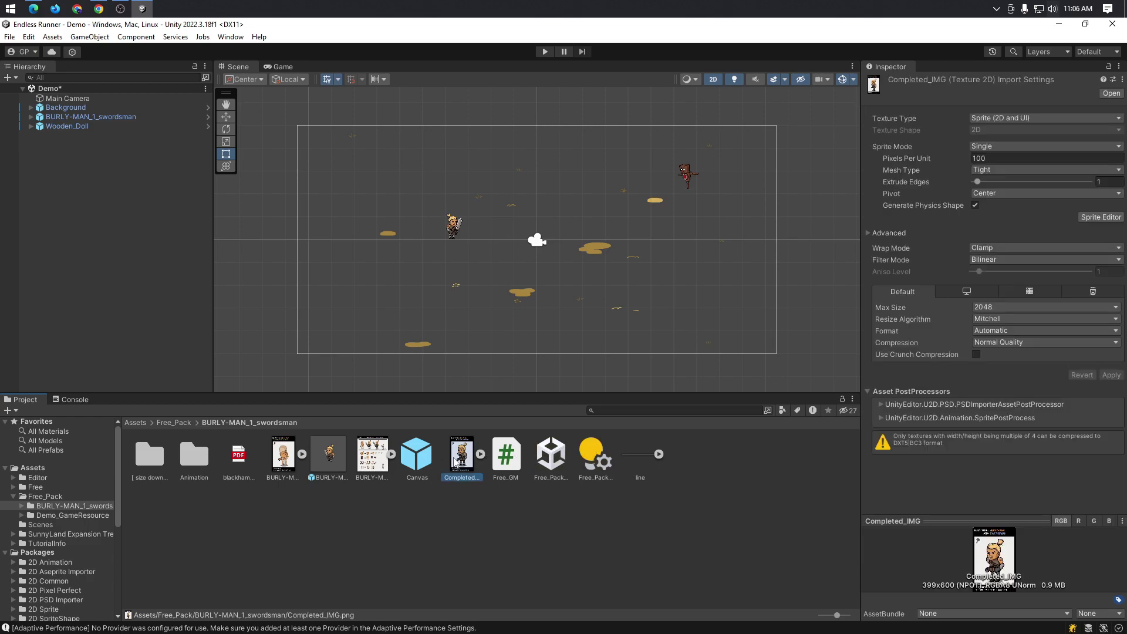
{"action": "left_click", "coordinate": [197, 459]}
{"action": "double_click", "coordinate": [197, 459]}
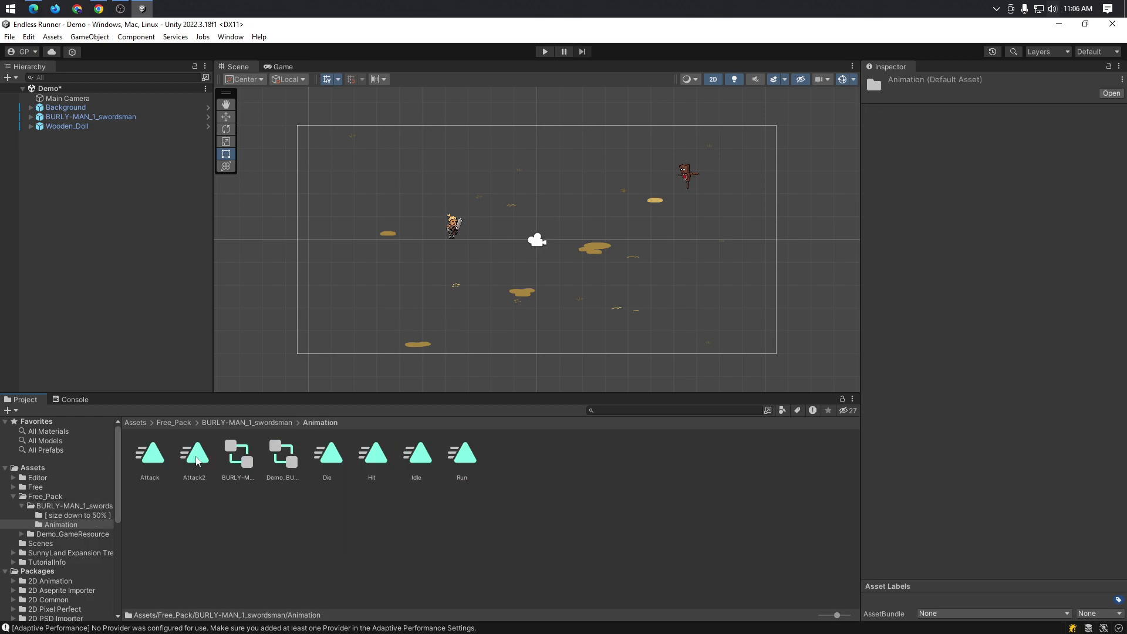
{"action": "left_click", "coordinate": [50, 508]}
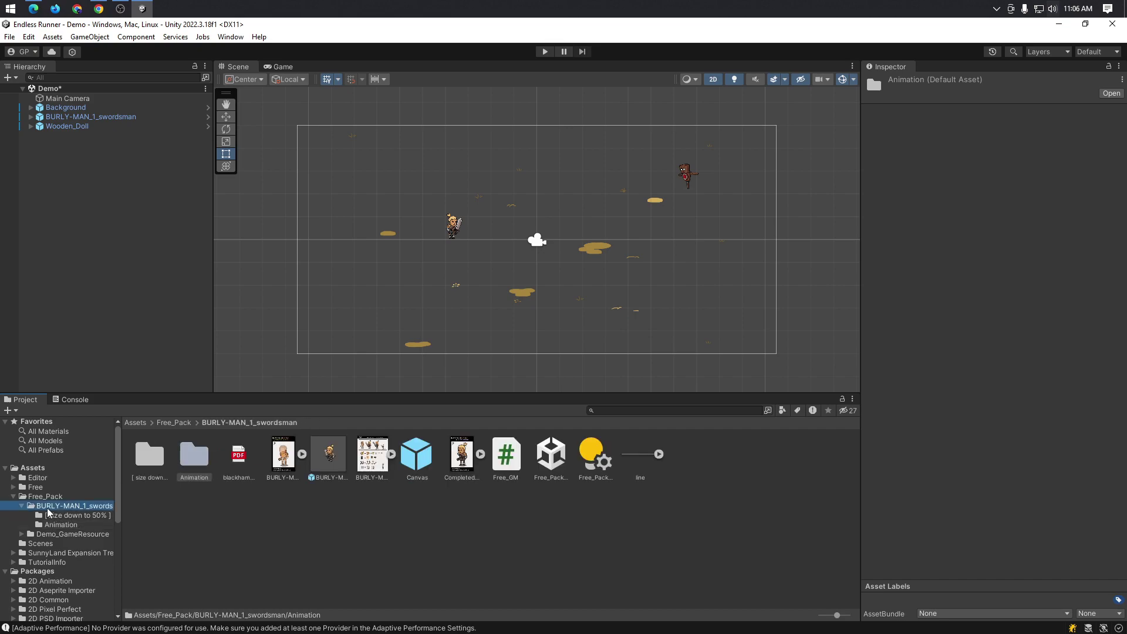
{"action": "left_click", "coordinate": [64, 535]}
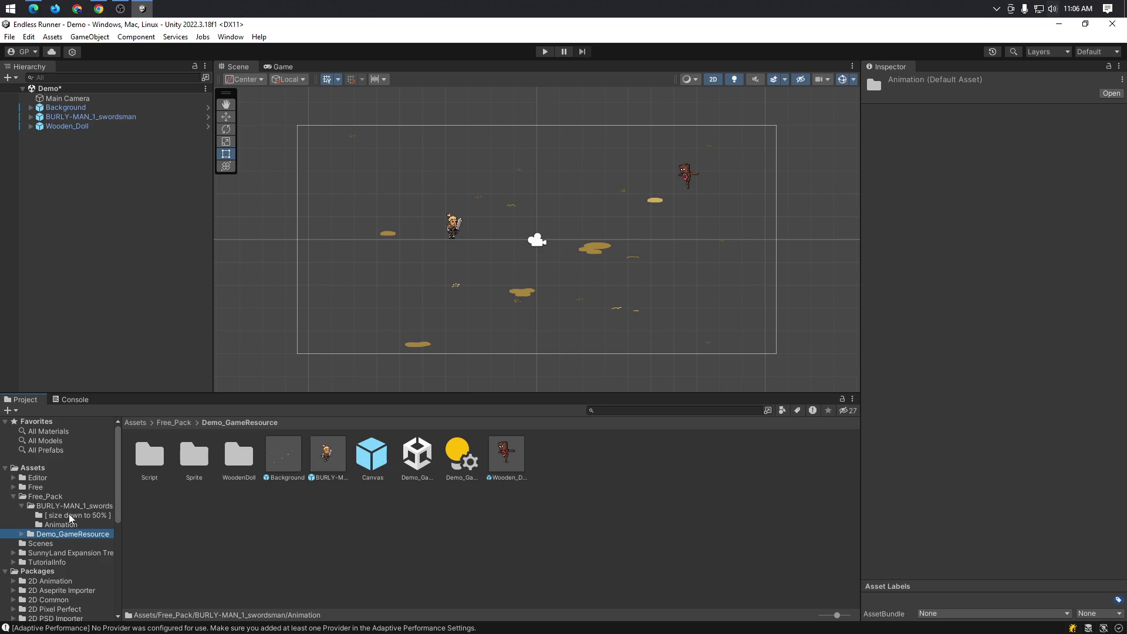
{"action": "left_click", "coordinate": [60, 525]}
{"action": "left_click", "coordinate": [70, 516]}
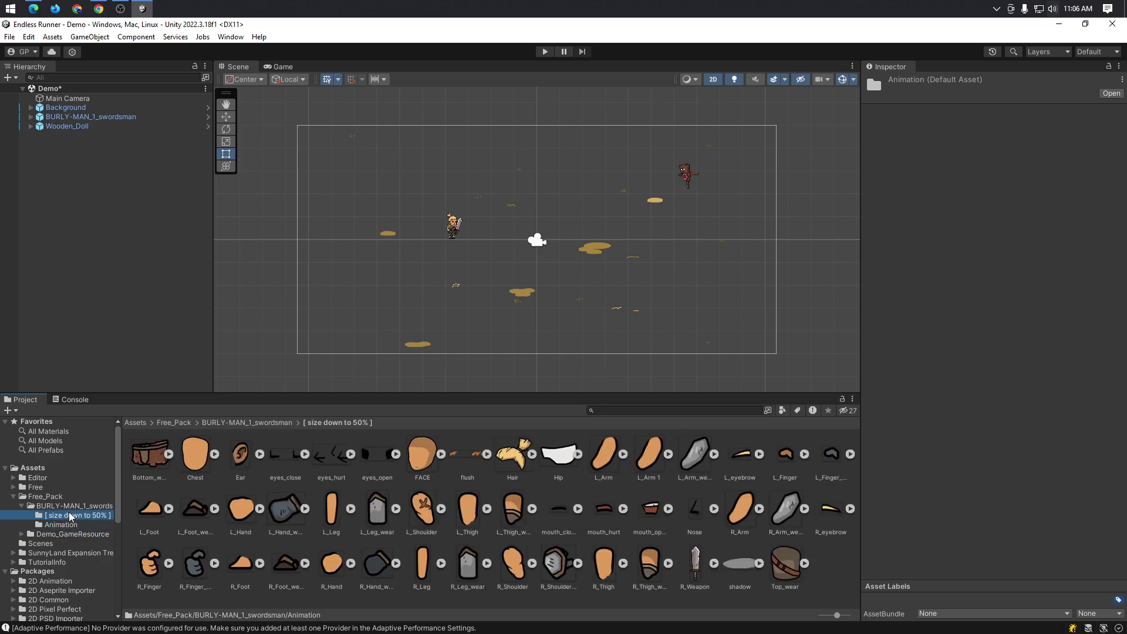
{"action": "left_click", "coordinate": [59, 508]}
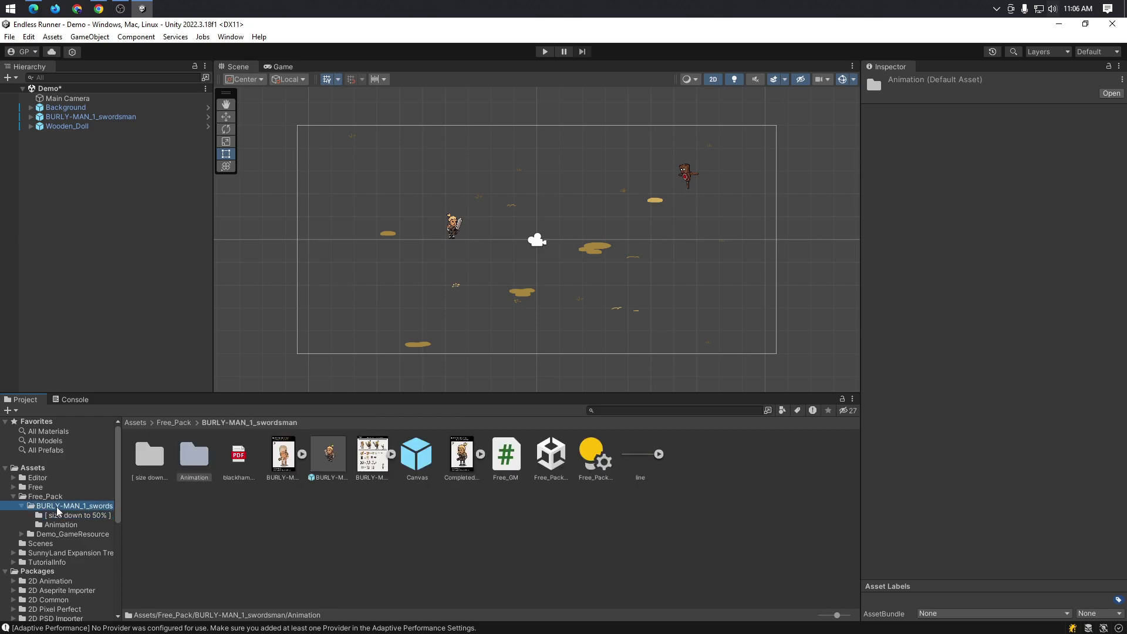
- Add a second swordsman to the scene and hide the original one
{"action": "left_click_drag", "start_coordinate": [326, 459], "coordinate": [86, 153]}
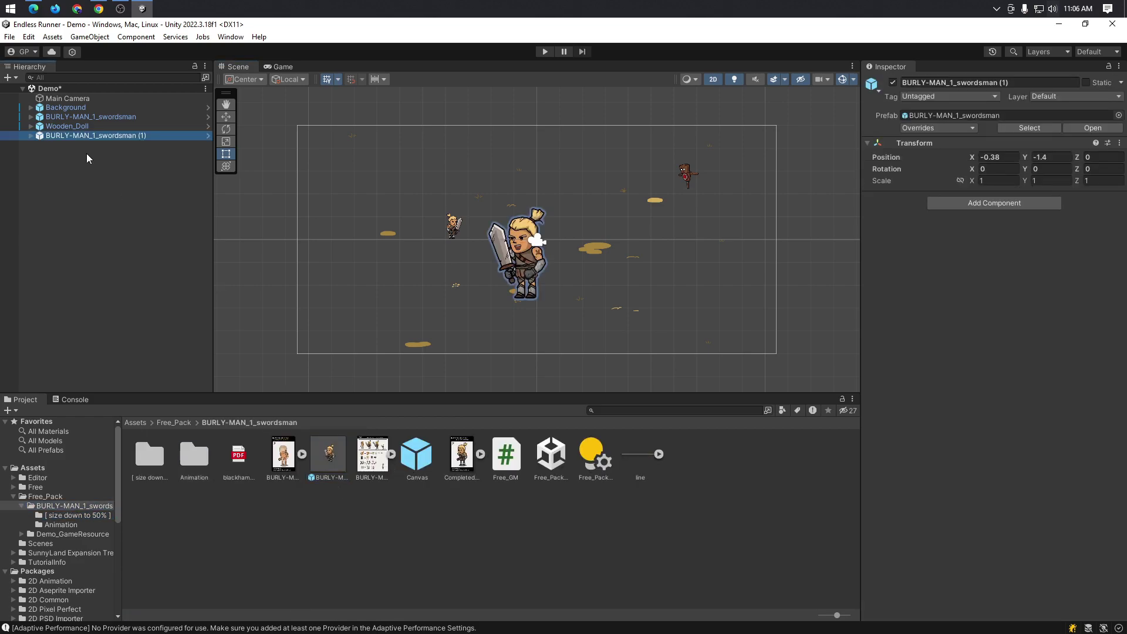
{"action": "left_click", "coordinate": [537, 270]}
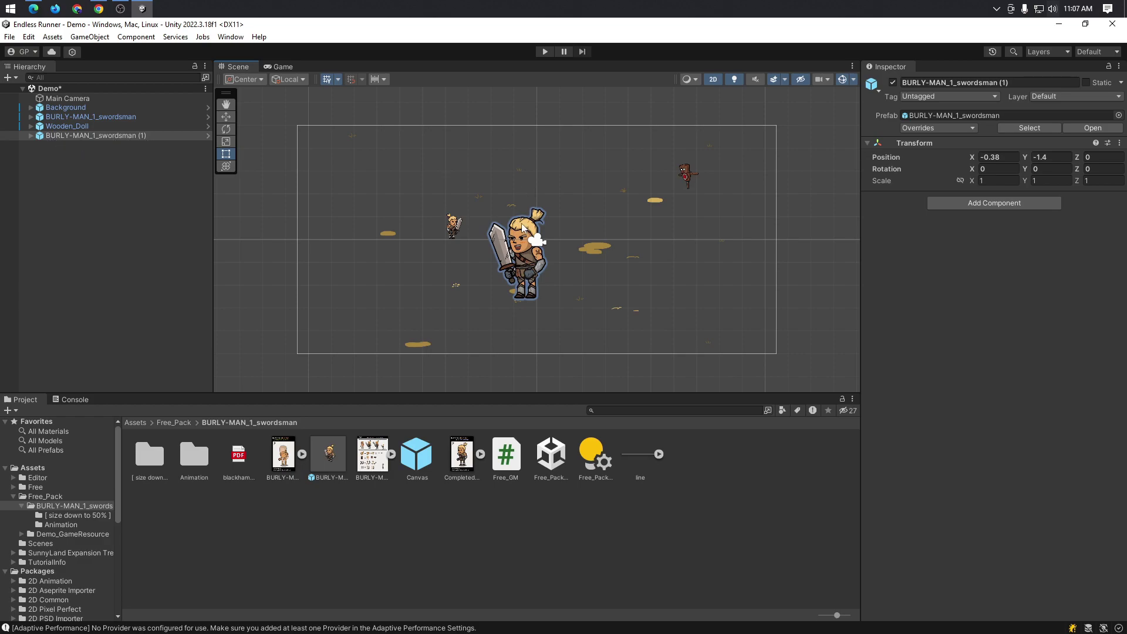
{"action": "left_click", "coordinate": [118, 117]}
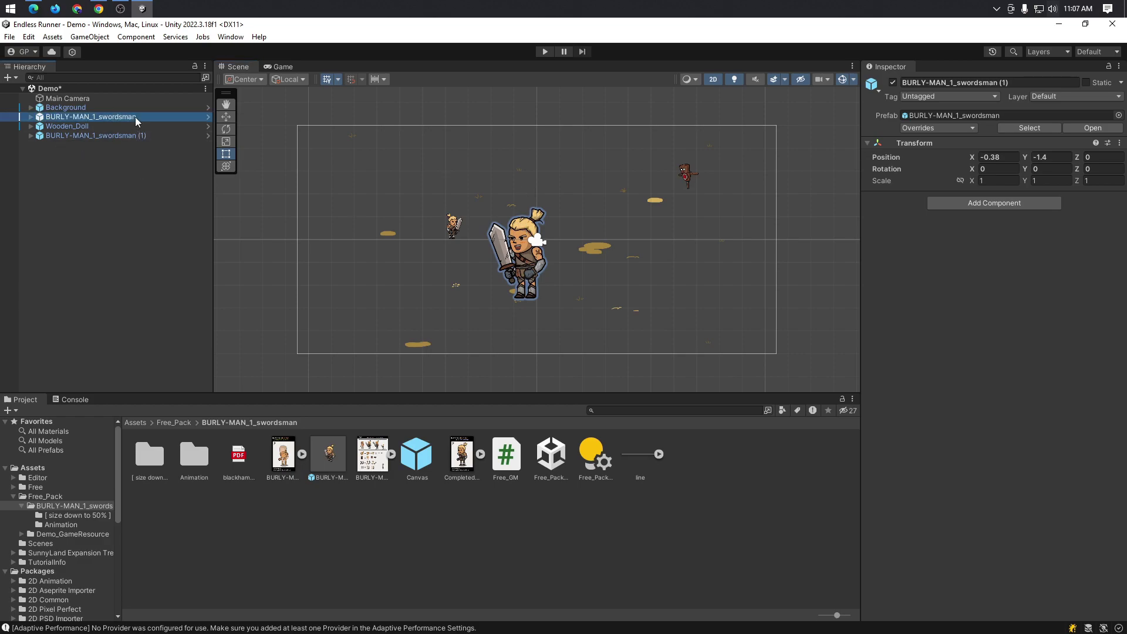
{"action": "left_click", "coordinate": [4, 117]}
{"action": "left_click", "coordinate": [544, 198]}
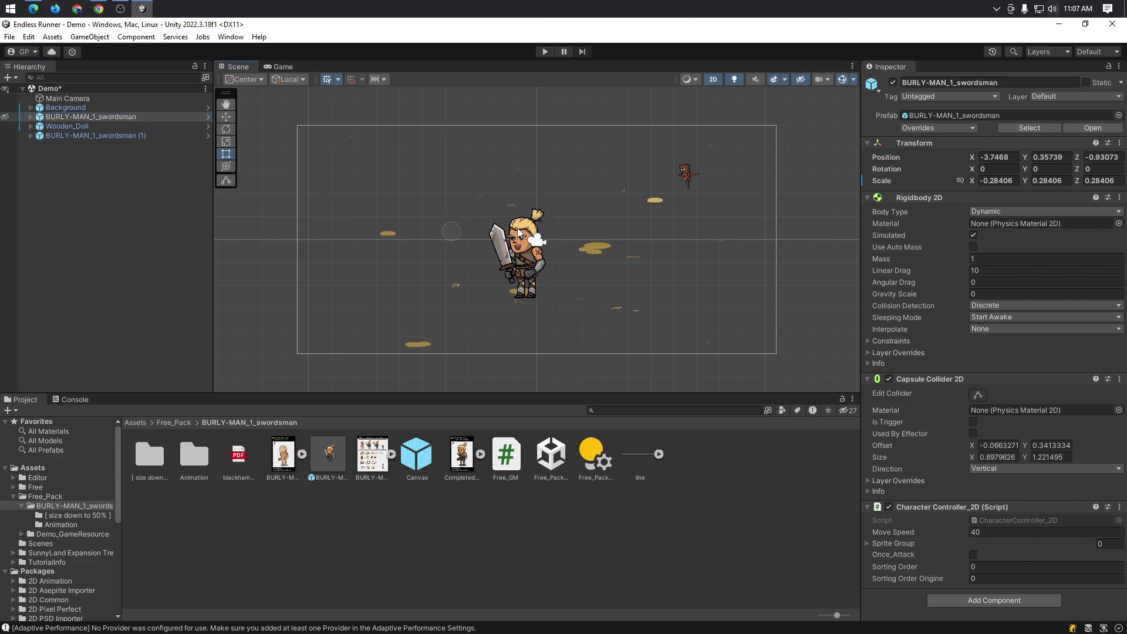
- Shrink the swordsman copy to about 0.28 scale and start Play mode
{"action": "left_click", "coordinate": [226, 144]}
{"action": "left_click_drag", "start_coordinate": [517, 253], "coordinate": [528, 316]}
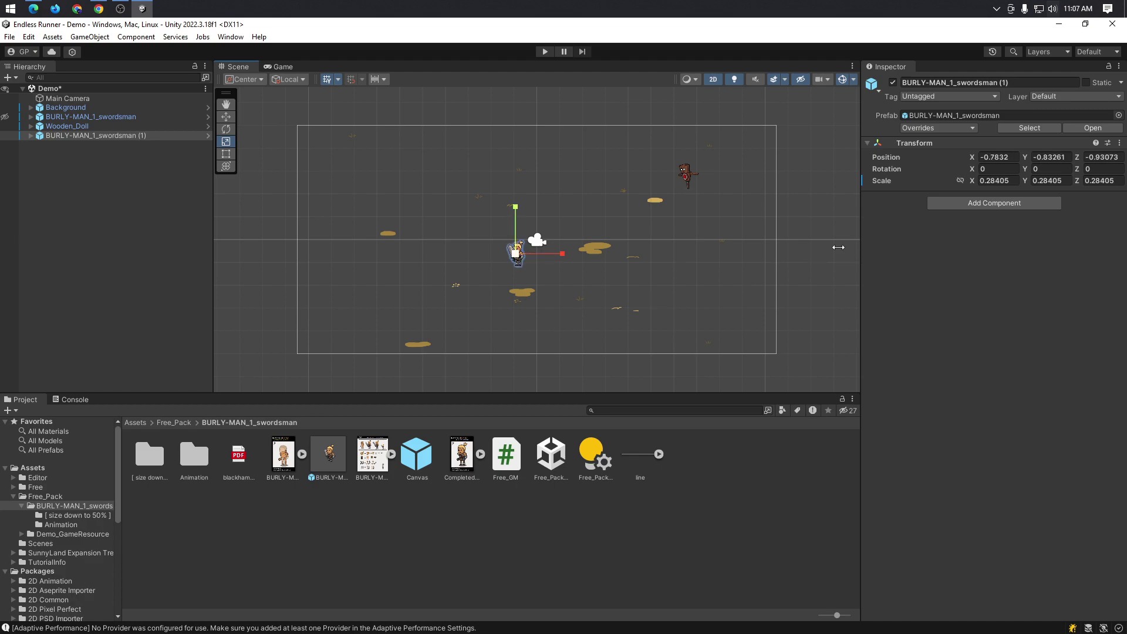
{"action": "left_click", "coordinate": [564, 298]}
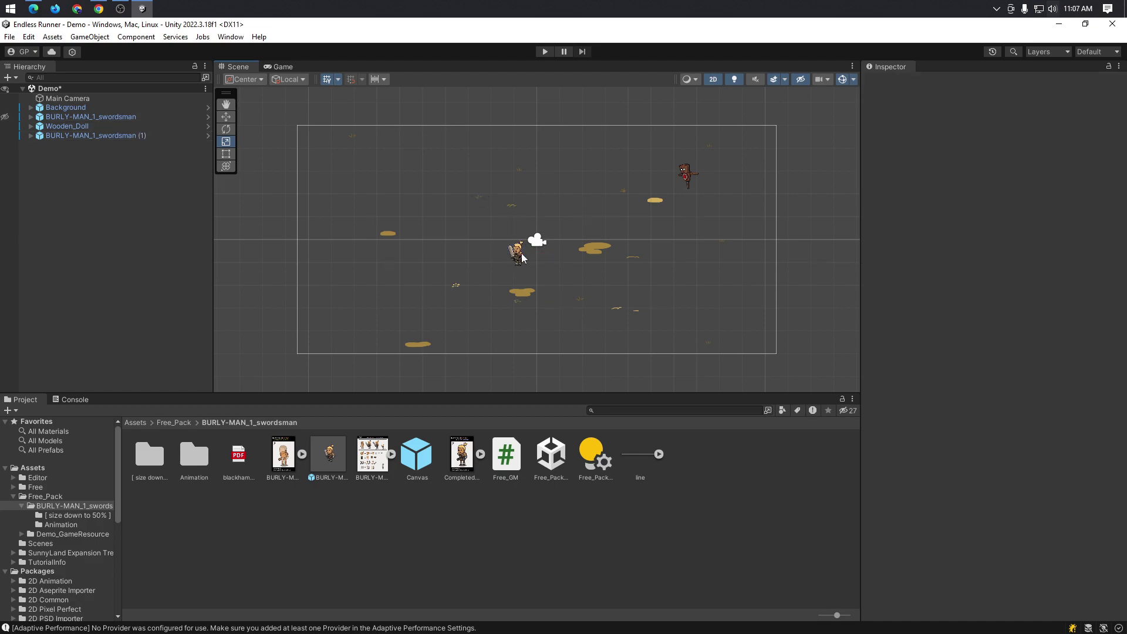
{"action": "left_click", "coordinate": [545, 52]}
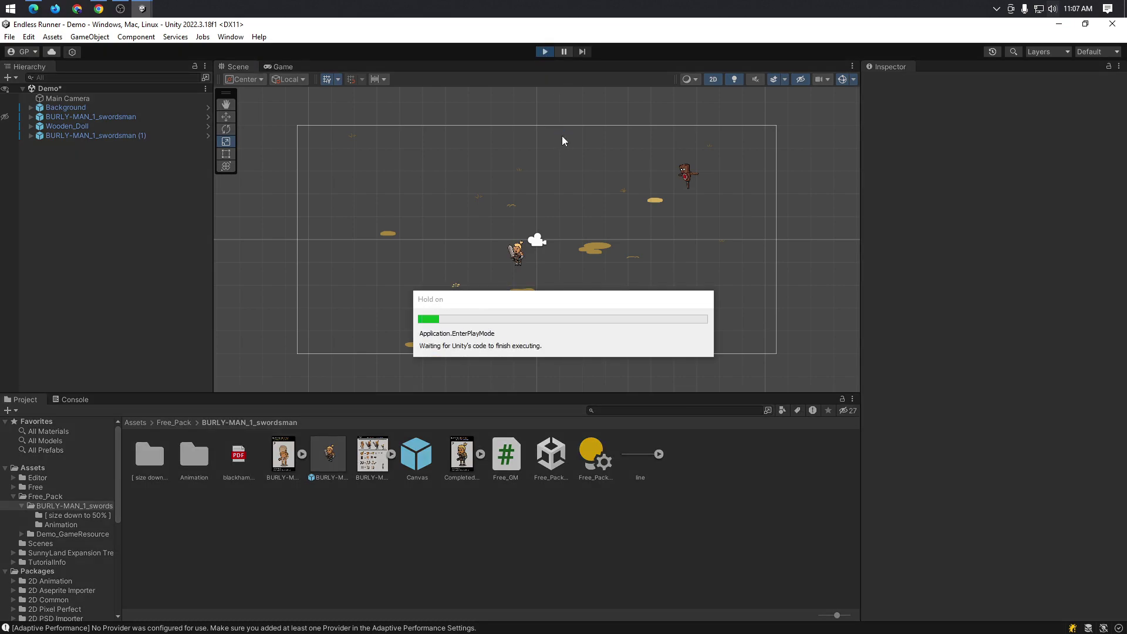
- Play-test the scene, moving the swordsman around with the arrow keys and attacking once
{"action": "key", "text": "Up"}
{"action": "key", "text": "Left"}
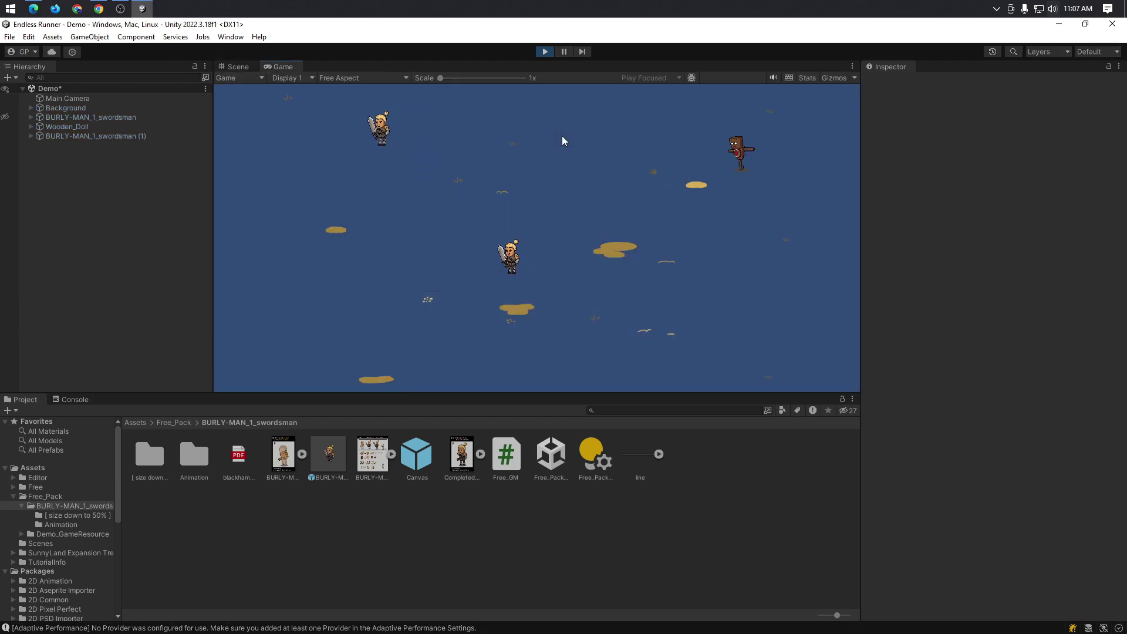
{"action": "key", "text": "Down"}
{"action": "key", "text": "Right"}
{"action": "left_click", "coordinate": [512, 257]}
{"action": "key", "text": "Right"}
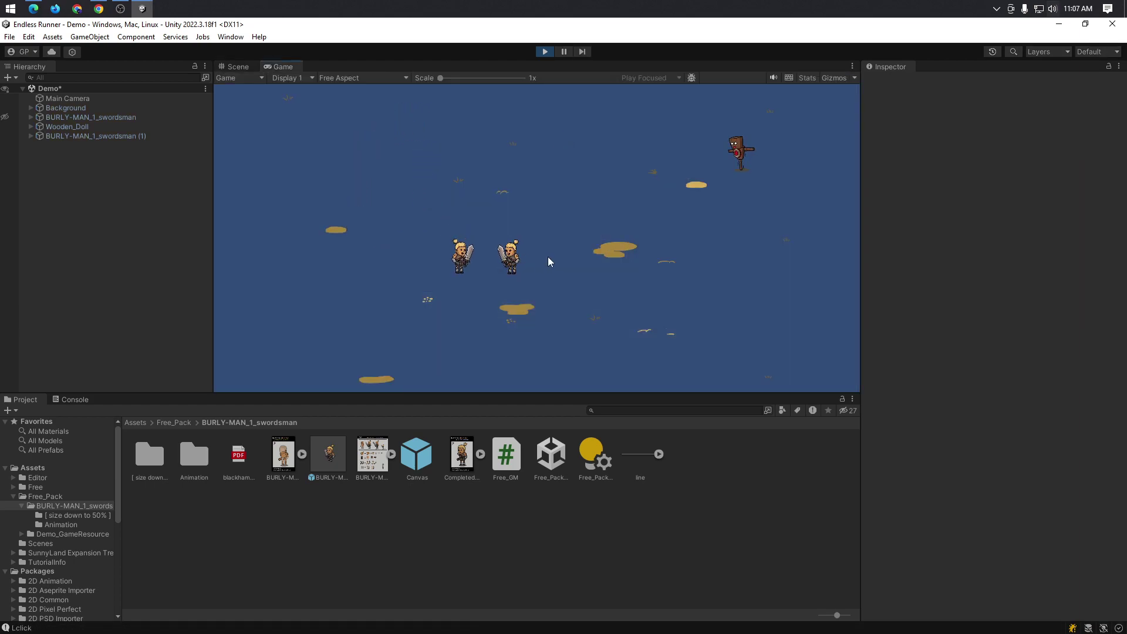
{"action": "key", "text": "Down"}
{"action": "key", "text": "Up"}
{"action": "key", "text": "Left"}
{"action": "key", "text": "Up"}
{"action": "key", "text": "Right"}
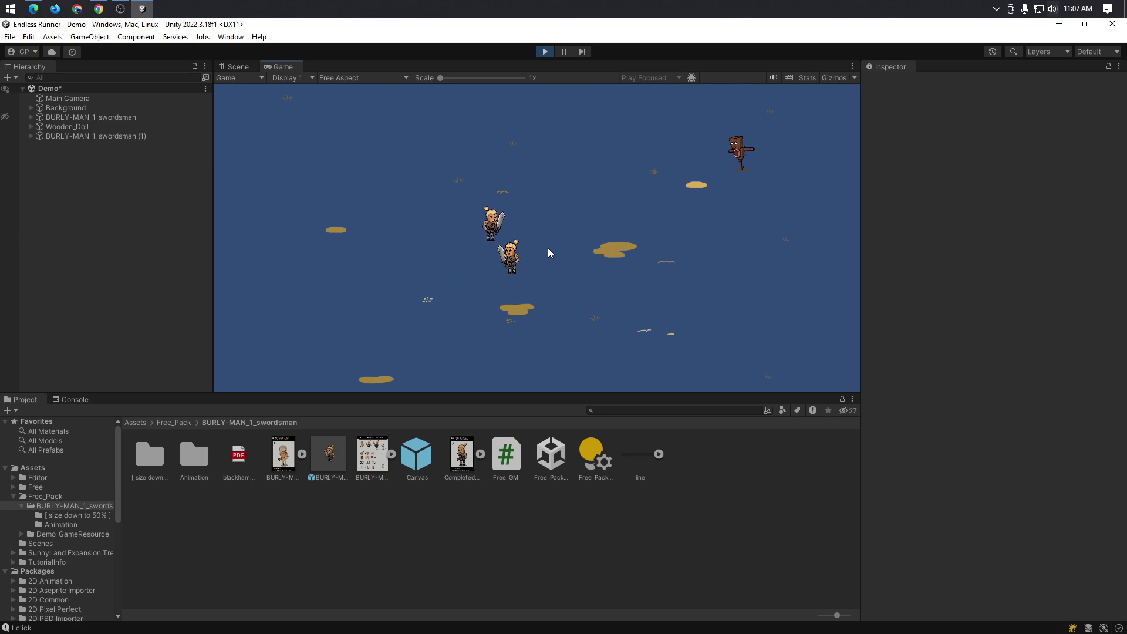
{"action": "key", "text": "Down"}
{"action": "key", "text": "Right"}
{"action": "key", "text": "Up"}
{"action": "key", "text": "Left"}
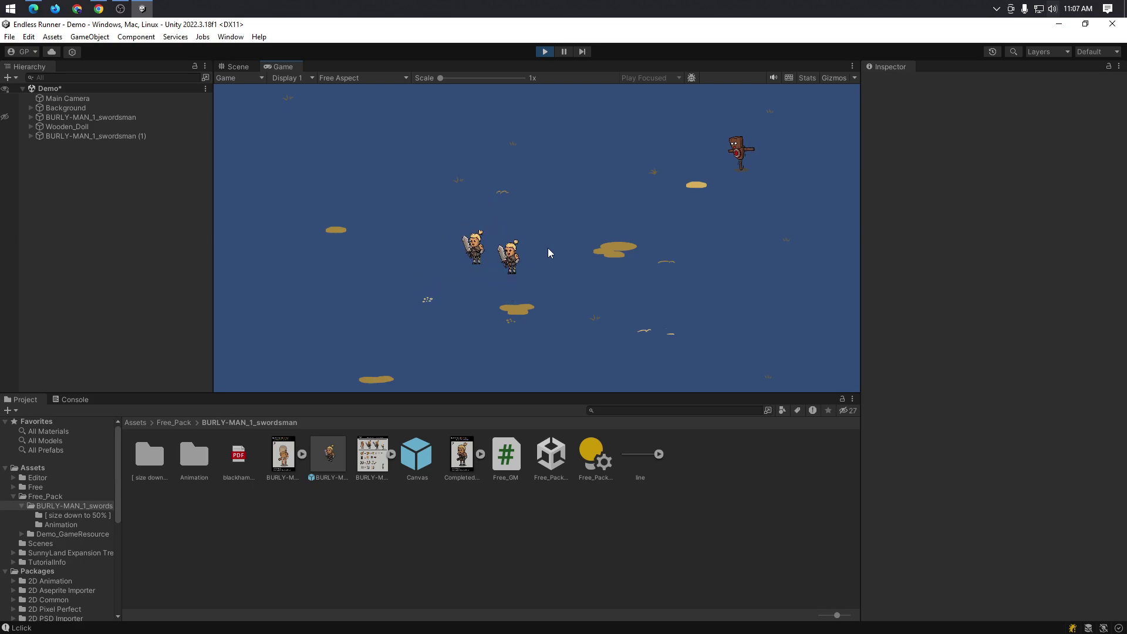
{"action": "key", "text": "Down"}
{"action": "key", "text": "Right"}
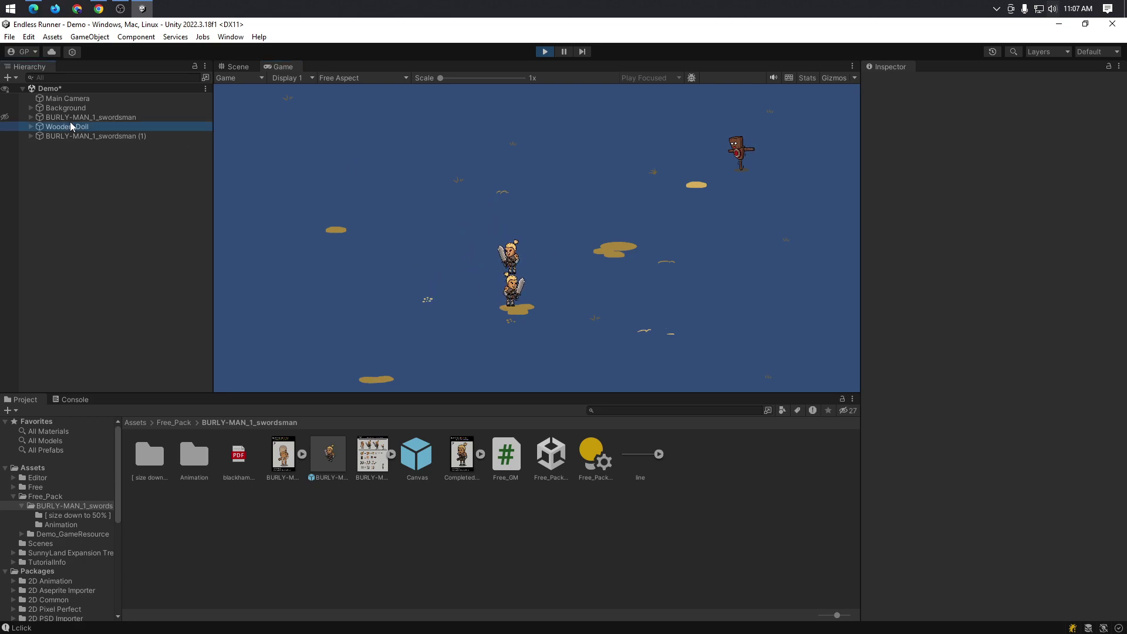
- Stop the game, delete the original swordsman, and move the copy above Wooden_Doll
{"action": "left_click", "coordinate": [75, 117]}
{"action": "left_click", "coordinate": [545, 52]}
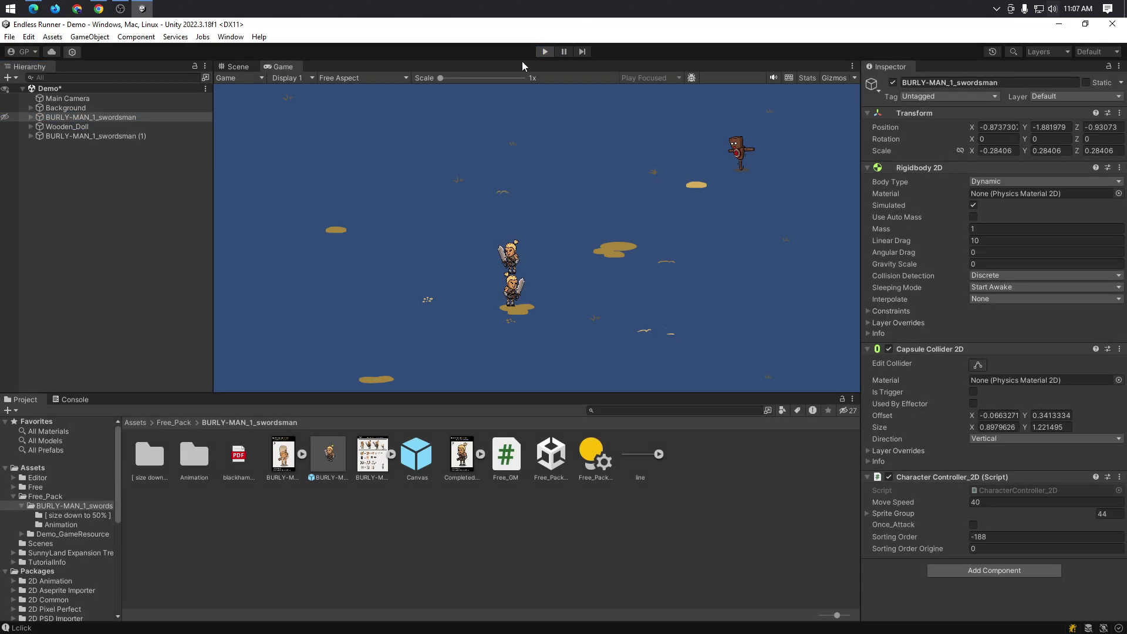
{"action": "key", "text": "Delete"}
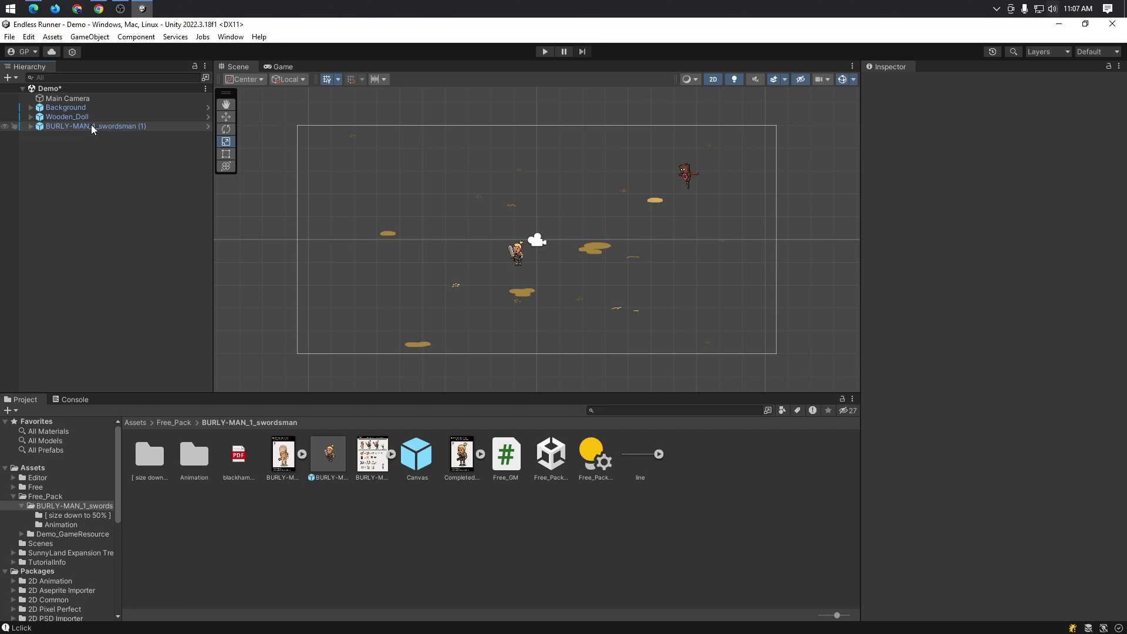
{"action": "left_click", "coordinate": [98, 126]}
{"action": "left_click_drag", "start_coordinate": [98, 126], "coordinate": [98, 117]}
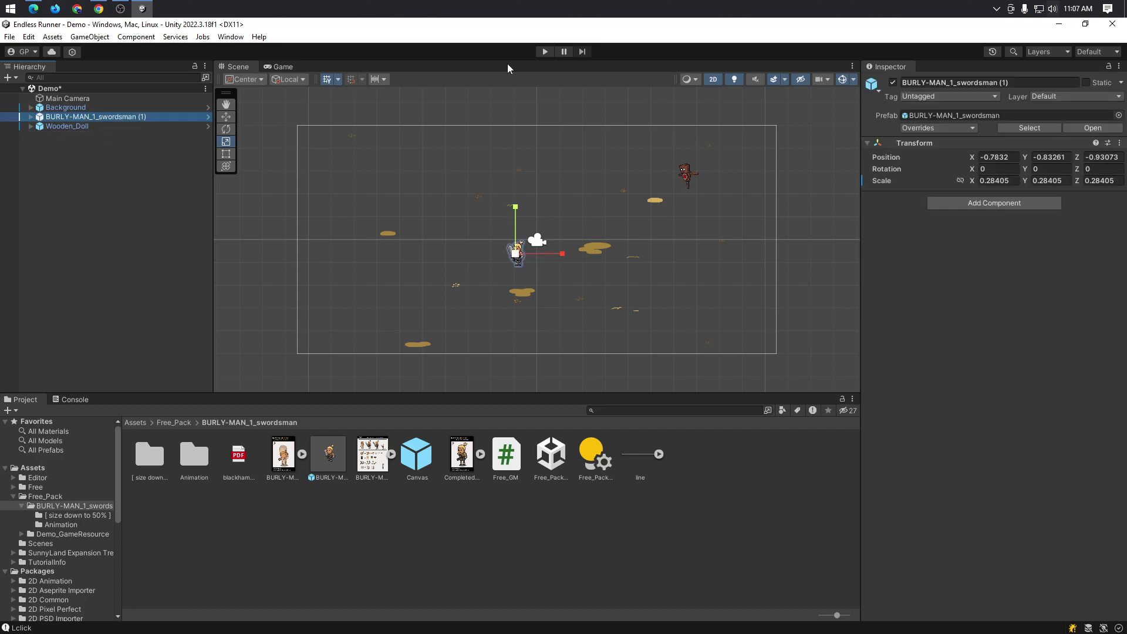
- Run the scene again to test it, then stop and select the swordsman copy
{"action": "left_click", "coordinate": [544, 53]}
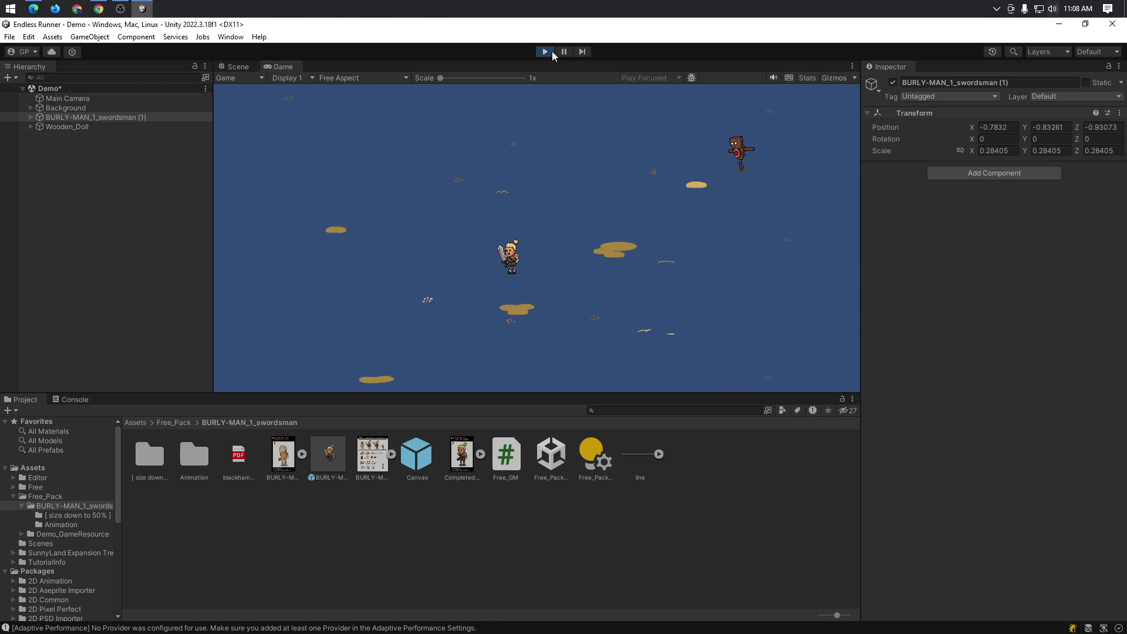
{"action": "left_click", "coordinate": [545, 51]}
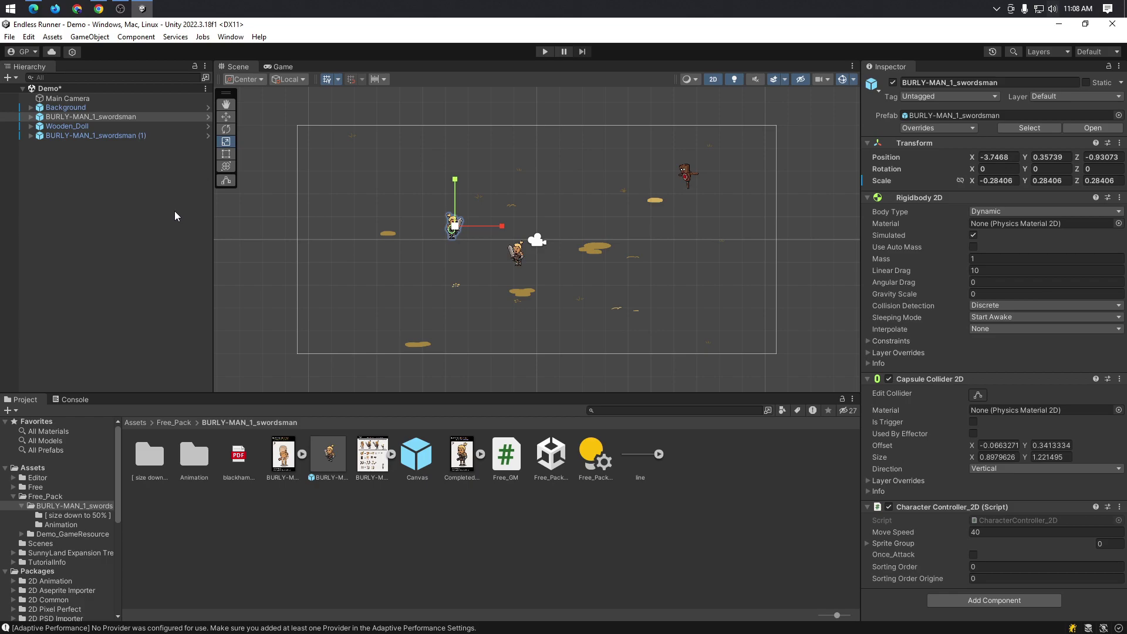
{"action": "left_click", "coordinate": [148, 135]}
- Delete the duplicate swordsman and inspect the Demo_Game scene and lighting assets in Demo_GameResource
{"action": "key", "text": "Delete"}
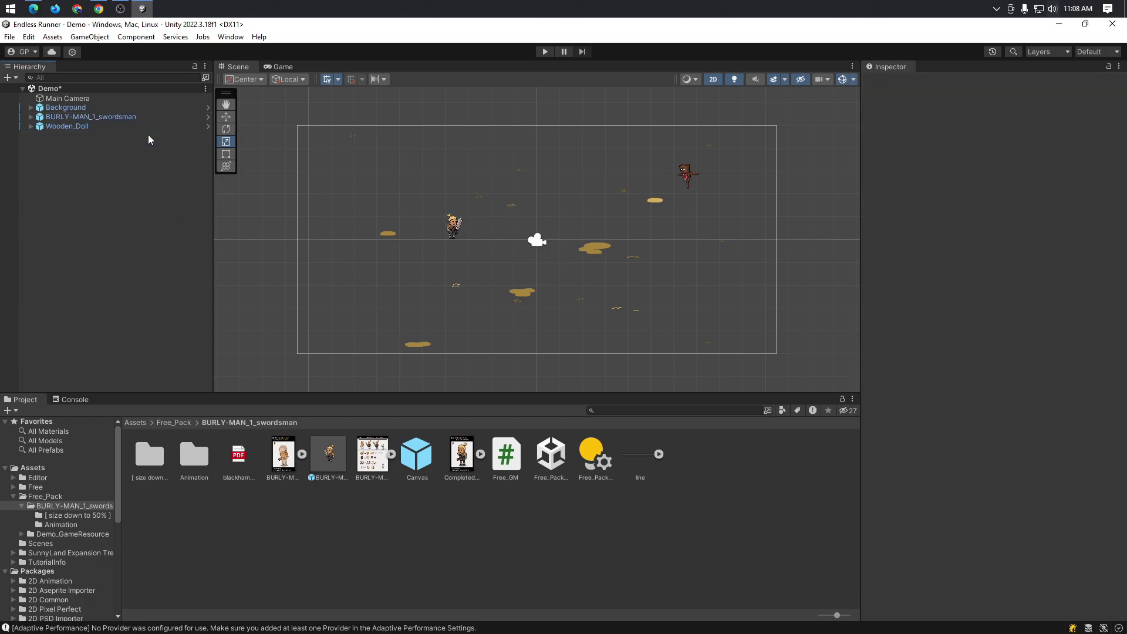
{"action": "left_click", "coordinate": [65, 533]}
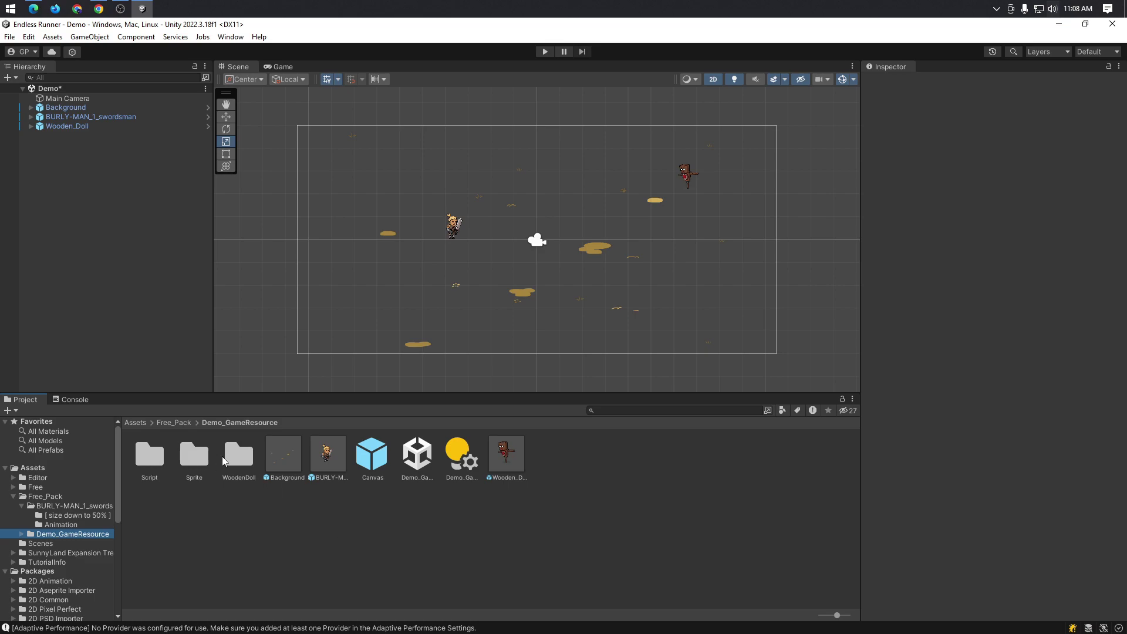
{"action": "left_click", "coordinate": [420, 459]}
{"action": "left_click", "coordinate": [461, 464]}
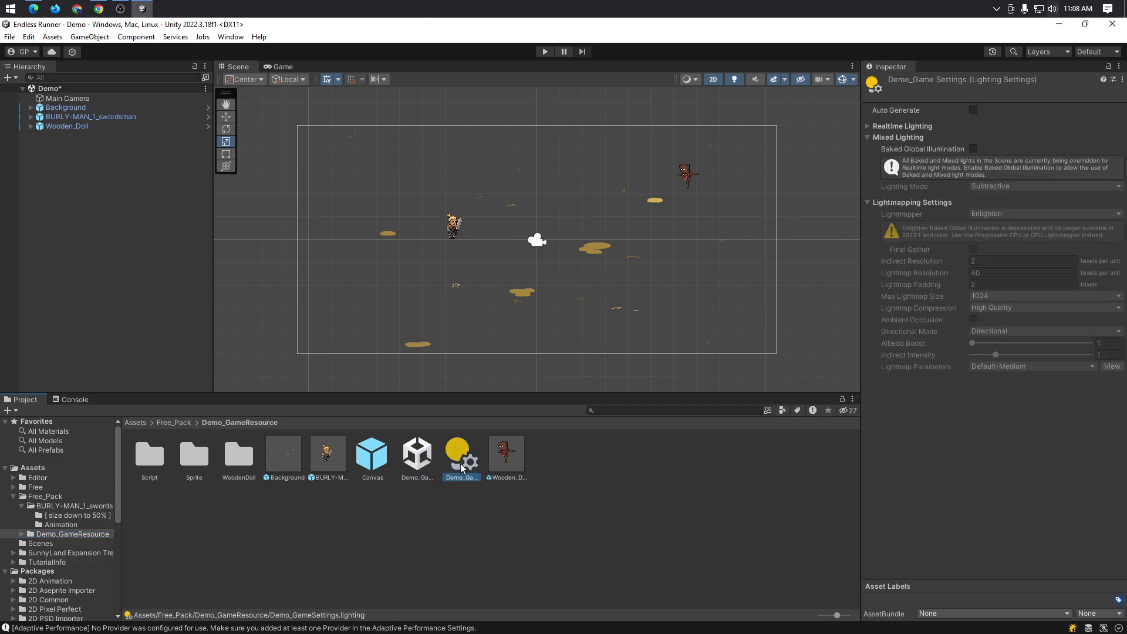
{"action": "left_click", "coordinate": [397, 461]}
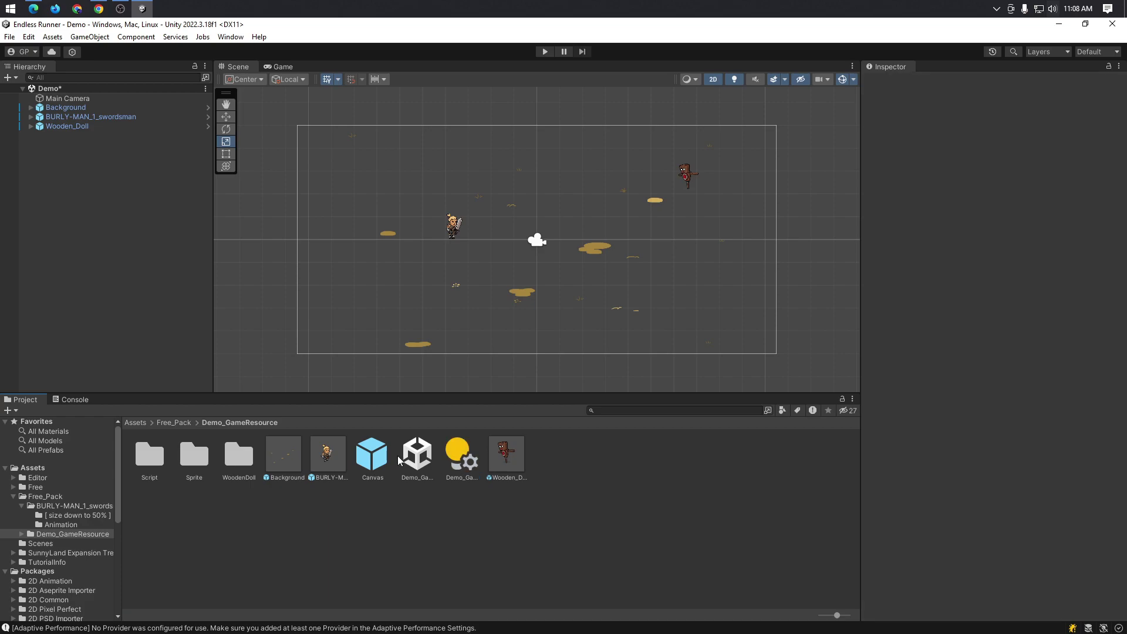
- Cancel opening the Demo_Game scene to stay in Demo, then inspect the Background prefab
{"action": "left_click", "coordinate": [416, 452]}
{"action": "left_click", "coordinate": [1113, 93]}
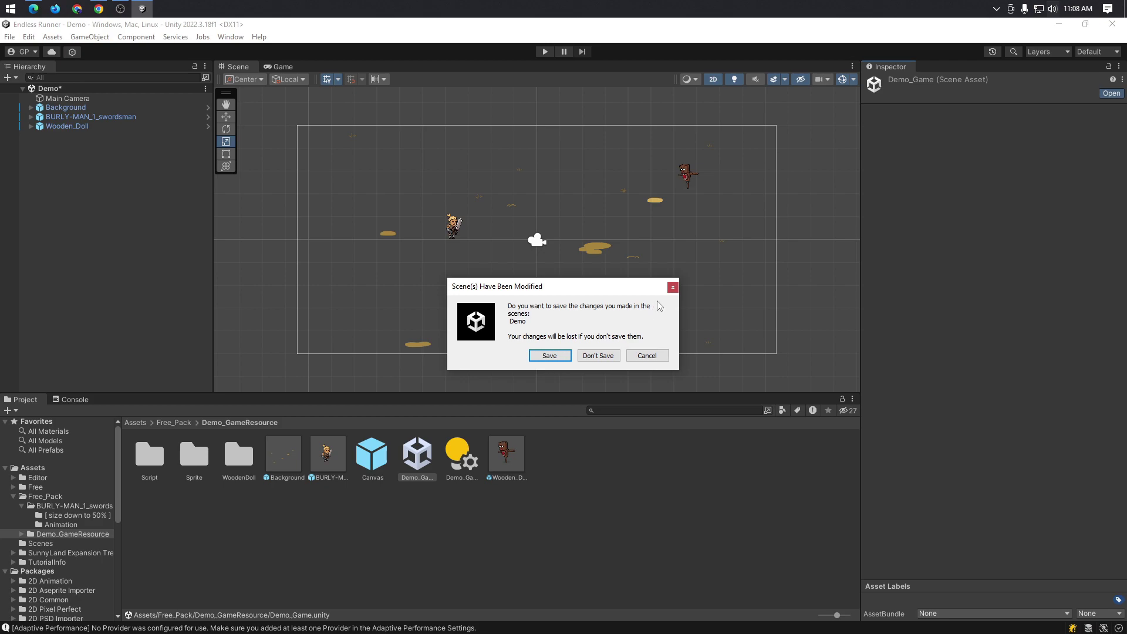
{"action": "left_click", "coordinate": [652, 356]}
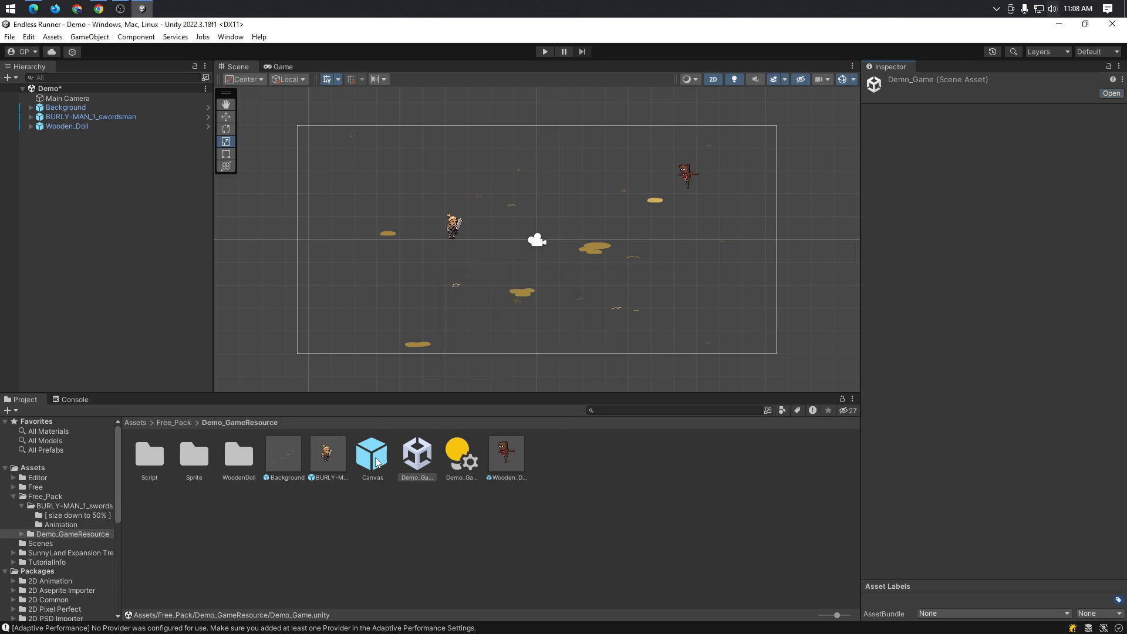
{"action": "left_click", "coordinate": [282, 454]}
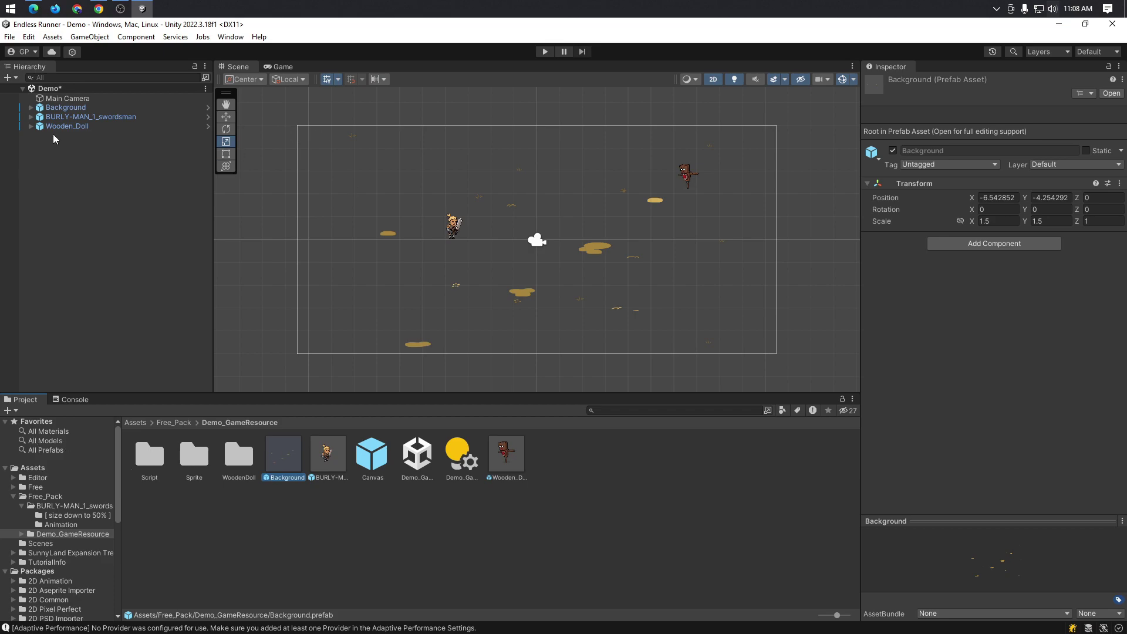
- Set the Main Camera background colour to near-black dark grey (about hex 45474B)
{"action": "left_click", "coordinate": [68, 98]}
{"action": "left_click", "coordinate": [977, 193]}
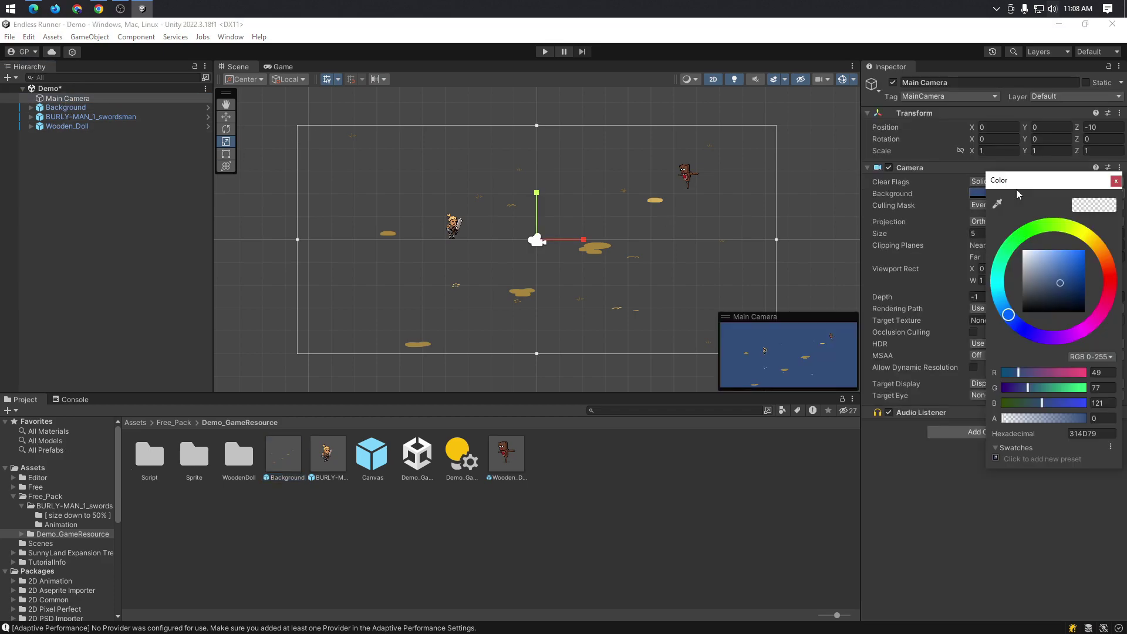
{"action": "mouse_move", "coordinate": [1046, 284]}
{"action": "left_mouse_down"}
{"action": "mouse_move", "coordinate": [1025, 340]}
{"action": "mouse_move", "coordinate": [1056, 265]}
{"action": "mouse_move", "coordinate": [1040, 299]}
{"action": "mouse_move", "coordinate": [1031, 284]}
{"action": "mouse_move", "coordinate": [1031, 304]}
{"action": "mouse_move", "coordinate": [1028, 294]}
{"action": "left_mouse_up"}
{"action": "left_click", "coordinate": [929, 494]}
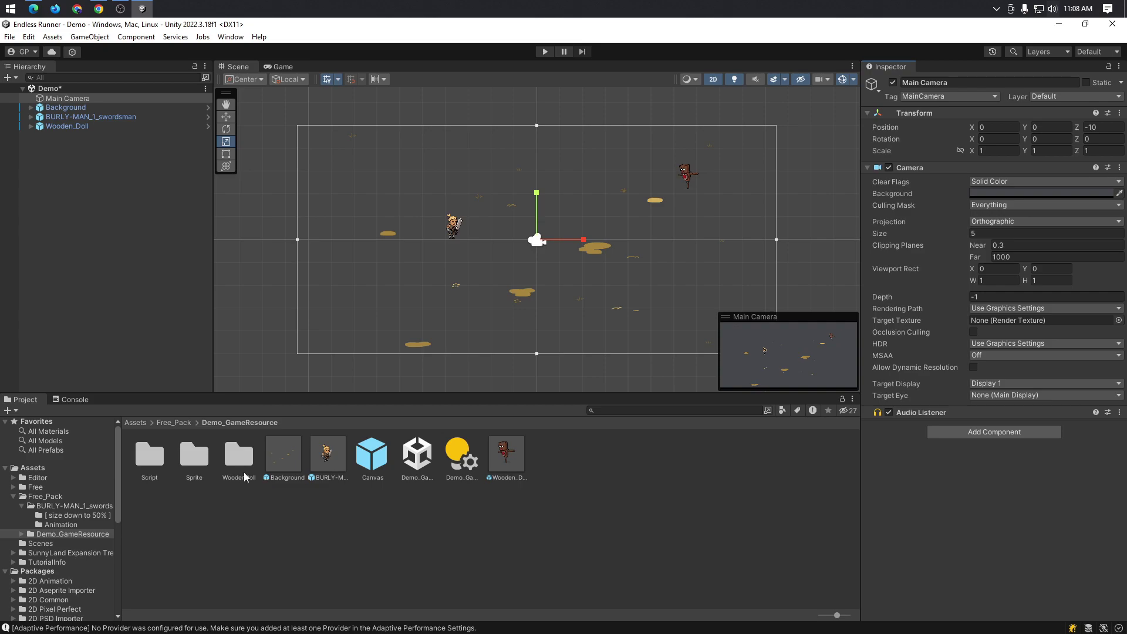
- Expand Background in the Hierarchy to show its child pieces
{"action": "right_click", "coordinate": [66, 147]}
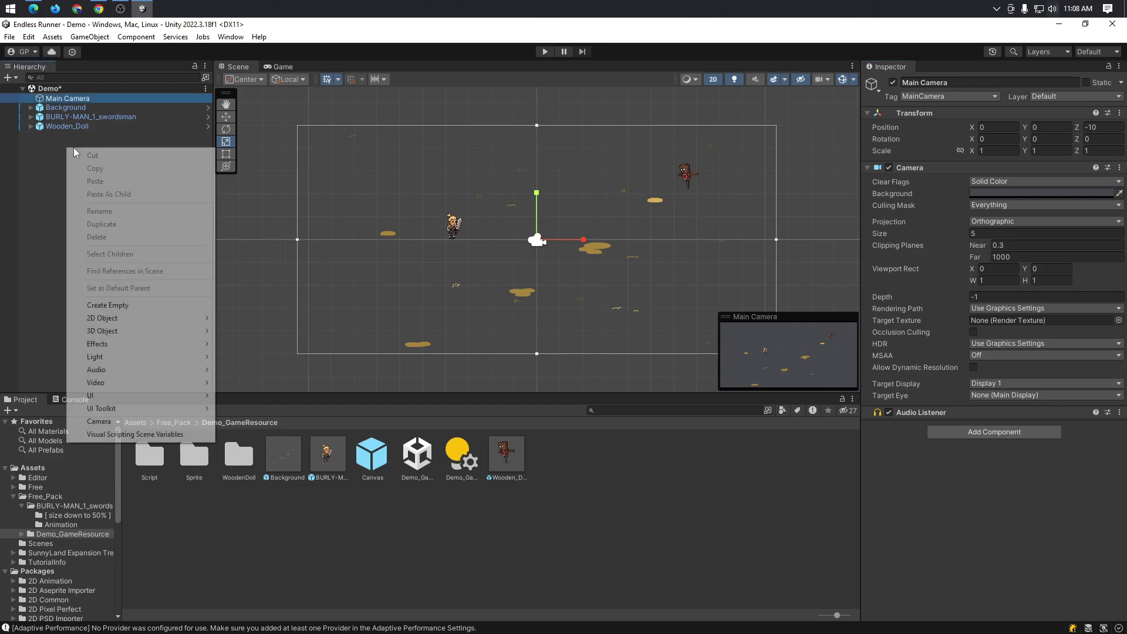
{"action": "left_click", "coordinate": [45, 163]}
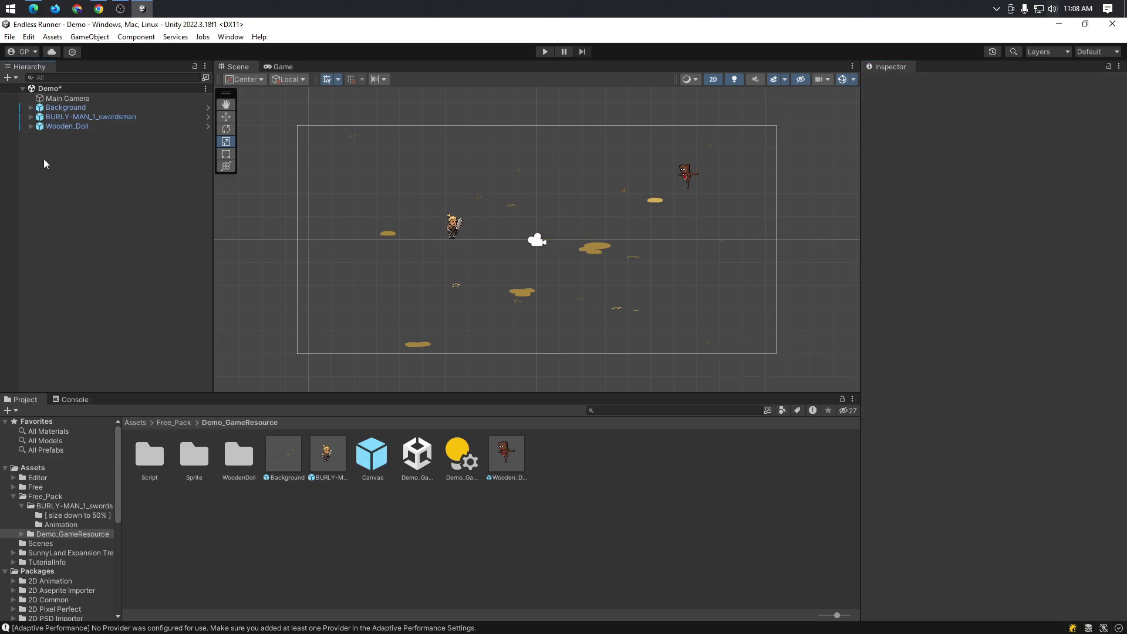
{"action": "left_click", "coordinate": [32, 108]}
{"action": "right_click", "coordinate": [76, 109]}
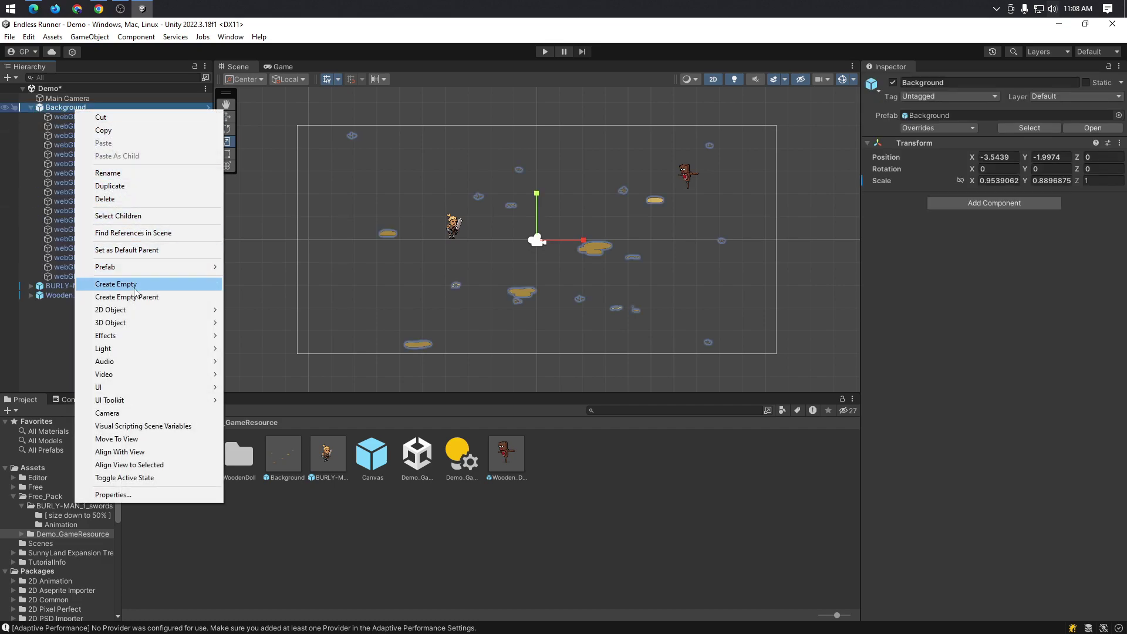
{"action": "left_click", "coordinate": [40, 358]}
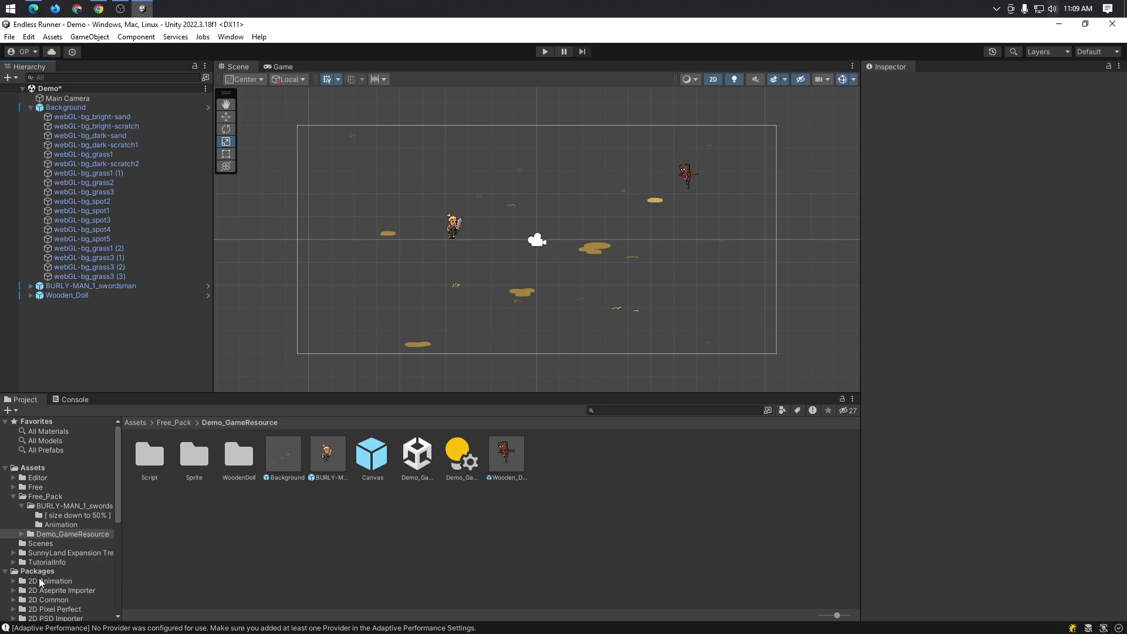
- Open SunnyLand Expansion Trees > Sliced Trees and try dragging the palm sprite into the scene
{"action": "left_click", "coordinate": [33, 555]}
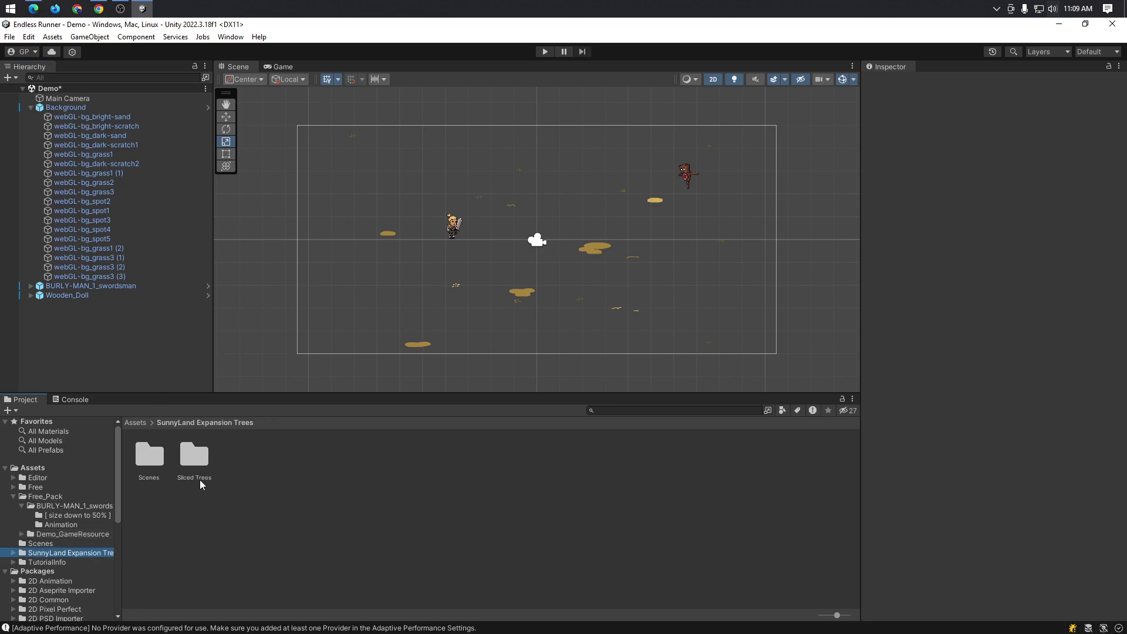
{"action": "double_click", "coordinate": [161, 461]}
{"action": "left_click", "coordinate": [42, 572]}
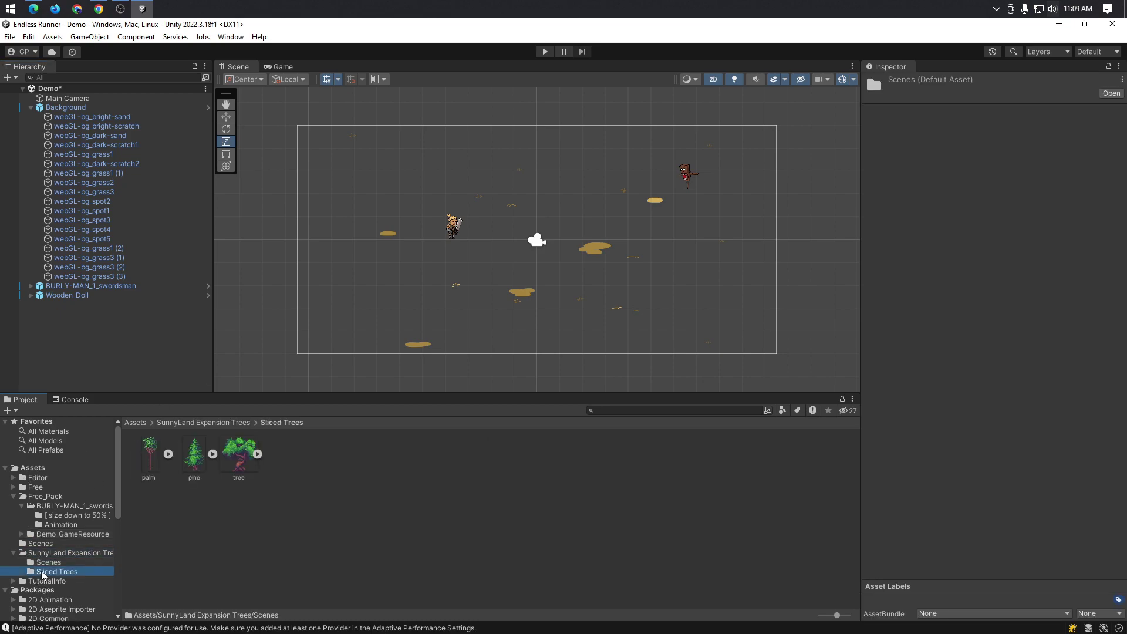
{"action": "left_click", "coordinate": [150, 461]}
{"action": "mouse_move", "coordinate": [148, 463]}
{"action": "left_mouse_down"}
{"action": "mouse_move", "coordinate": [312, 153]}
{"action": "mouse_move", "coordinate": [125, 290]}
{"action": "left_mouse_up"}
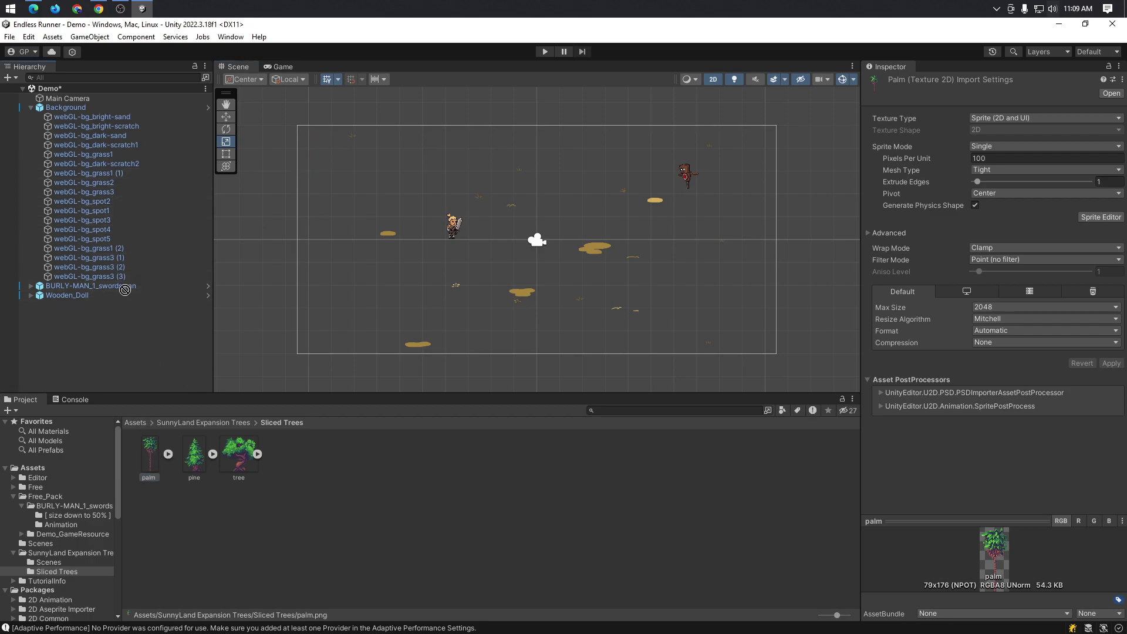
{"action": "left_click_drag", "start_coordinate": [124, 290], "coordinate": [153, 461]}
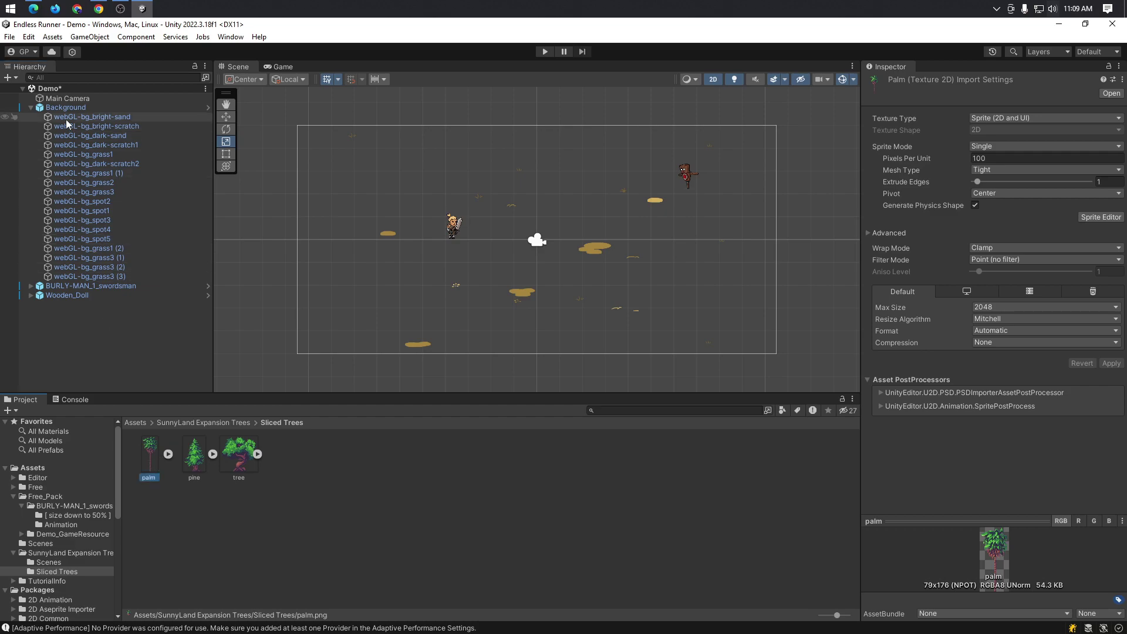
{"action": "left_click", "coordinate": [85, 117]}
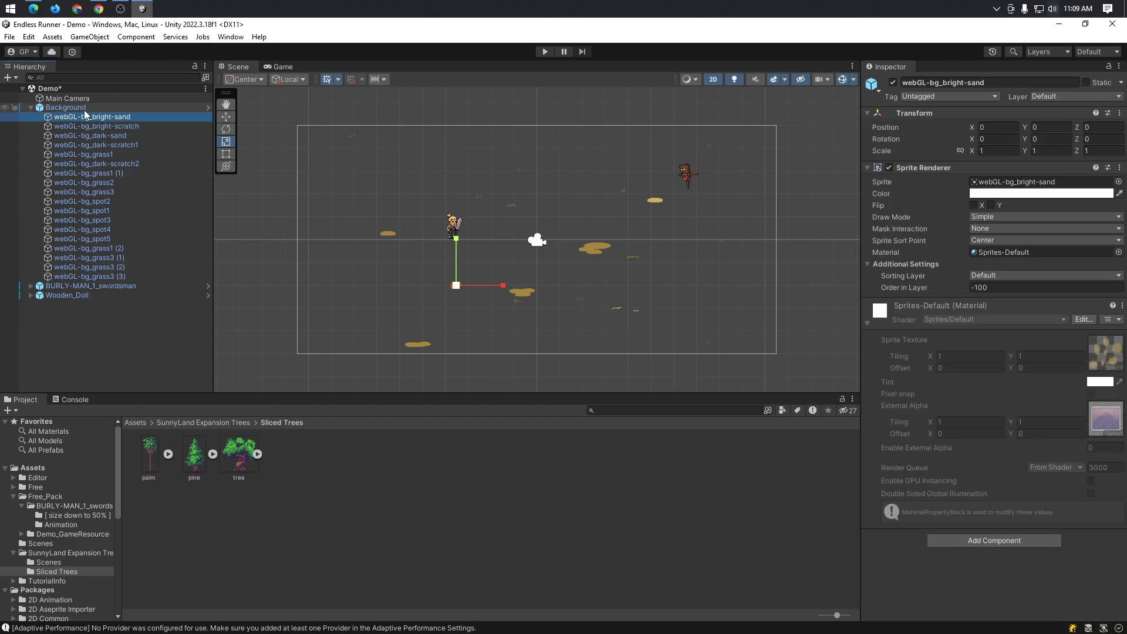
- Create an empty GameObject under Background and name it palm-tree-1
{"action": "left_click", "coordinate": [85, 109]}
{"action": "right_click", "coordinate": [84, 108]}
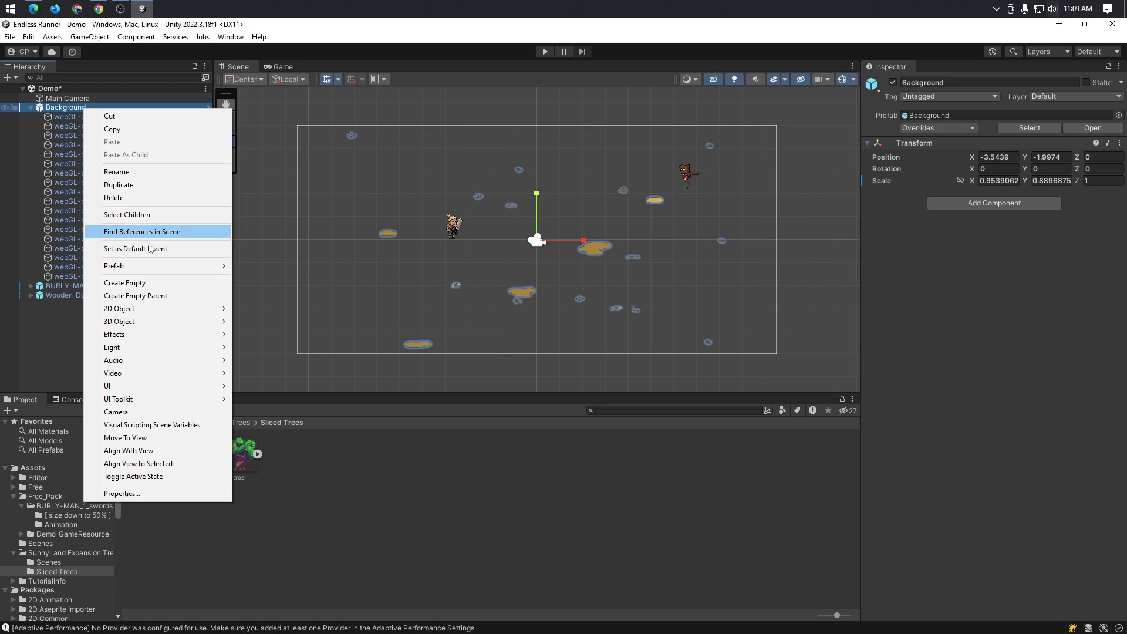
{"action": "left_click", "coordinate": [146, 284]}
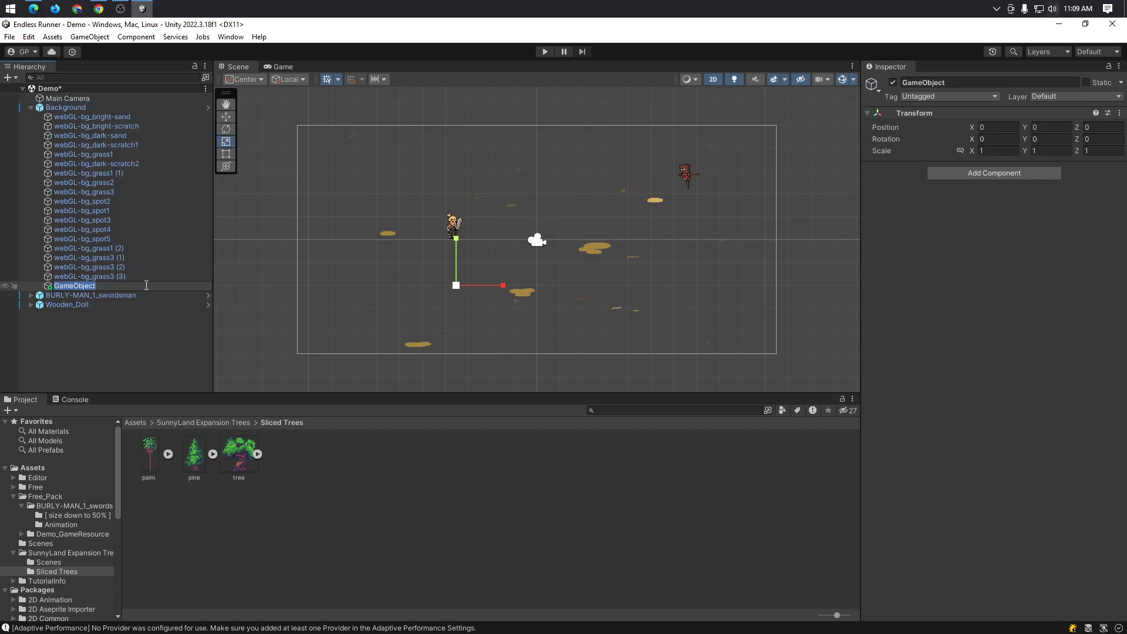
{"action": "type", "text": "Pal"}
{"action": "key", "text": "Return"}
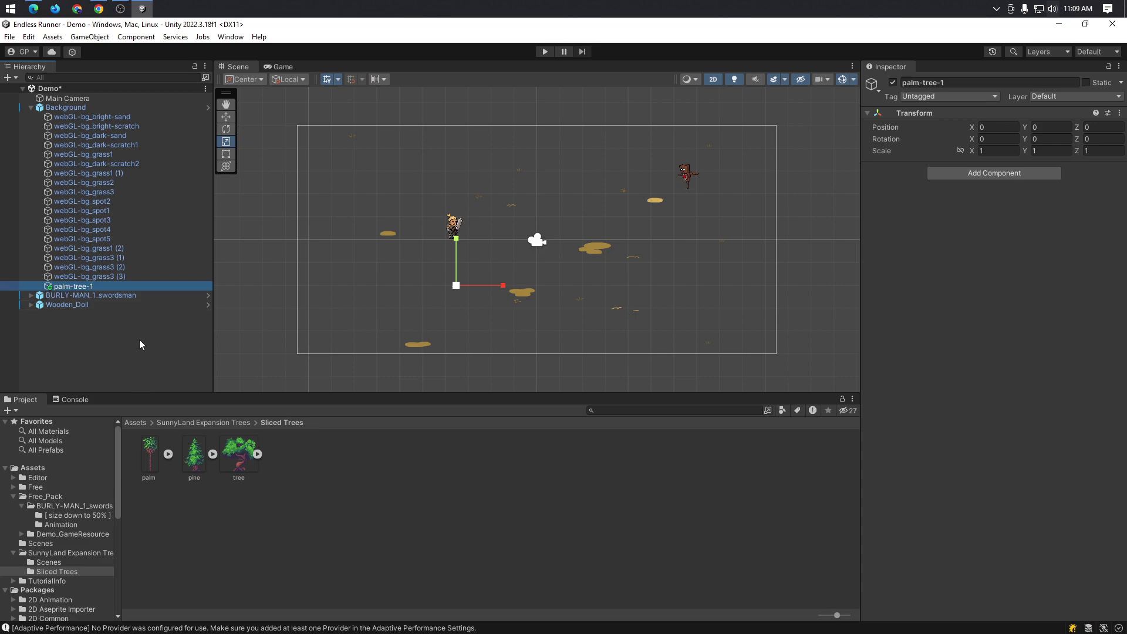
- Undo the palm-tree-1 holder and add the palm sprite directly under Background
{"action": "left_click_drag", "start_coordinate": [155, 456], "coordinate": [107, 286]}
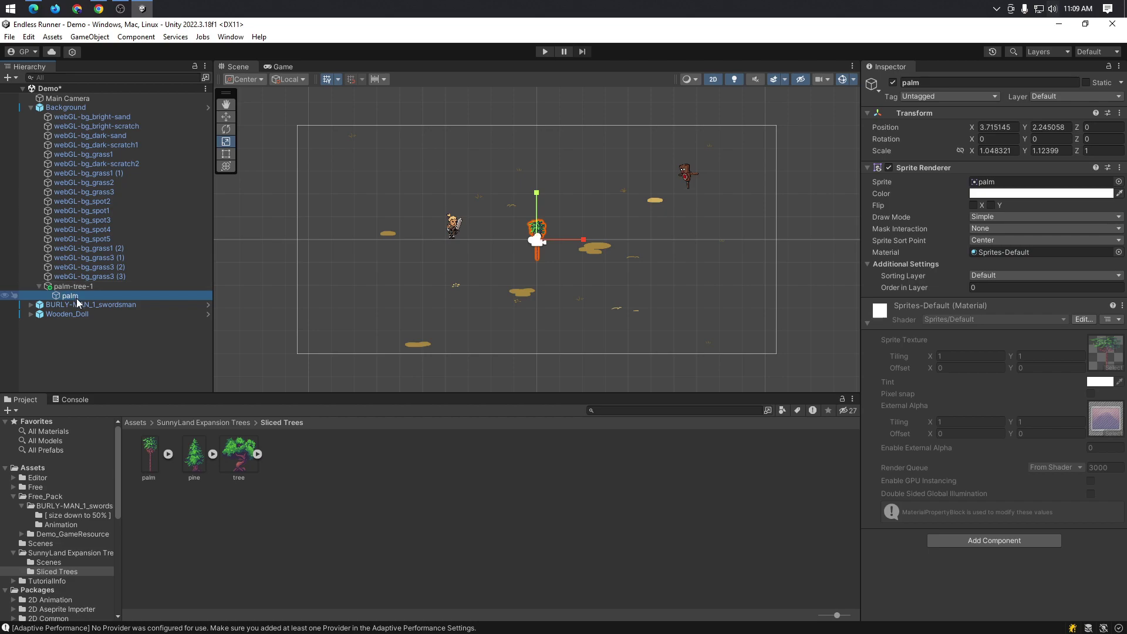
{"action": "key", "text": "ctrl+z"}
{"action": "key", "text": "ctrl+z"}
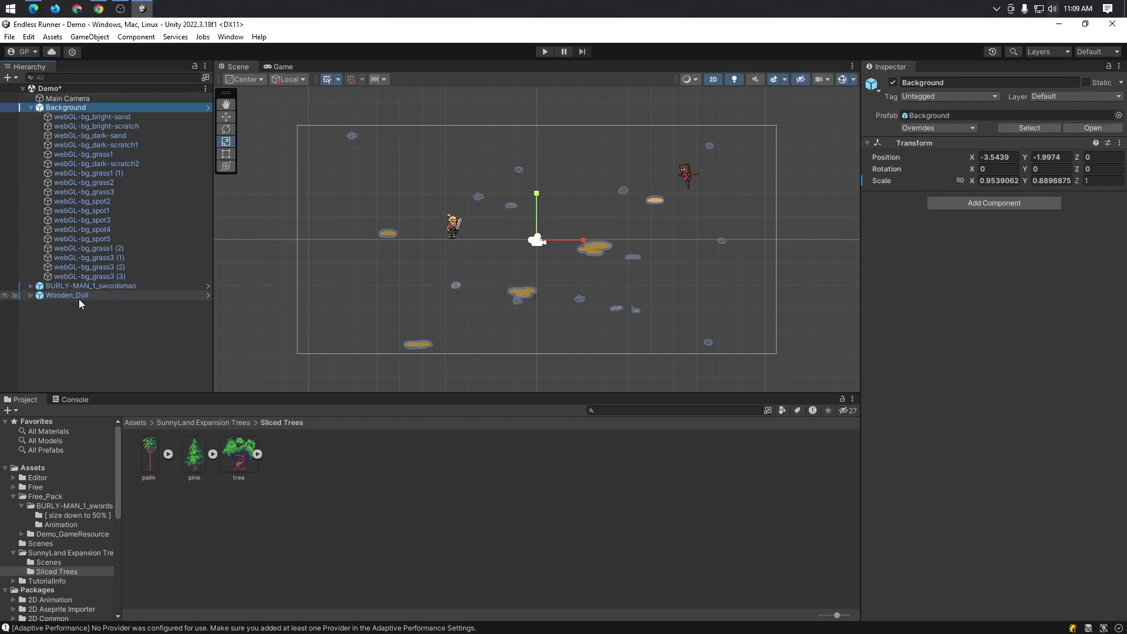
{"action": "key", "text": "ctrl+z"}
{"action": "left_click_drag", "start_coordinate": [149, 453], "coordinate": [83, 111]}
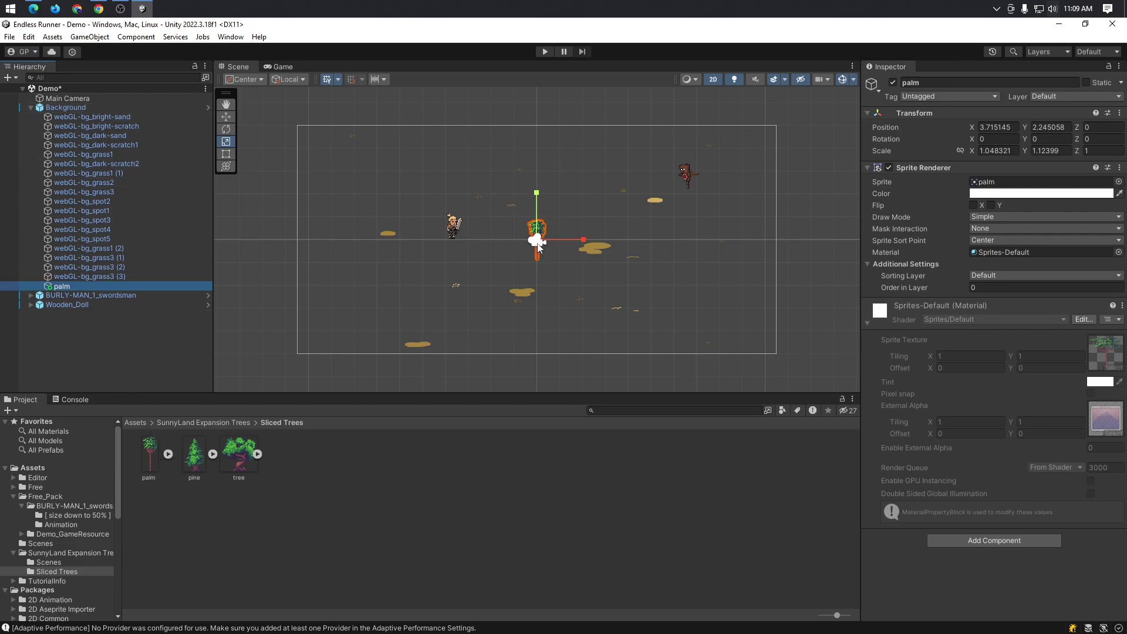
- Scale the palm slightly and move it to the top-left corner at X -6.74, Y 6.81
{"action": "mouse_move", "coordinate": [538, 245]}
{"action": "left_mouse_down"}
{"action": "mouse_move", "coordinate": [539, 233]}
{"action": "mouse_move", "coordinate": [542, 247]}
{"action": "left_mouse_up"}
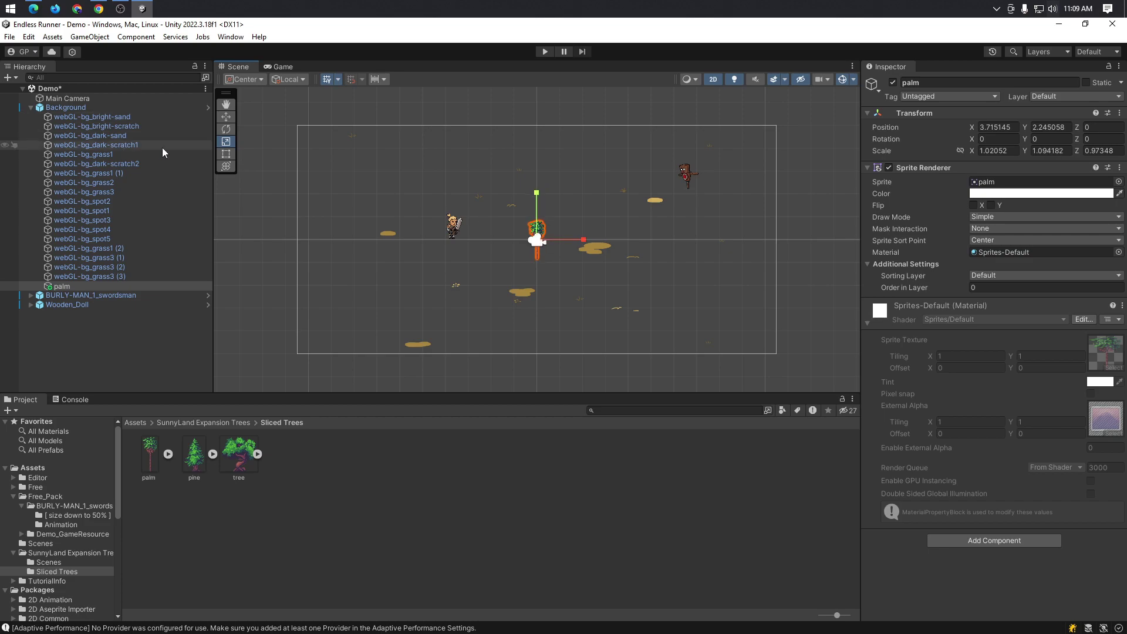
{"action": "left_click", "coordinate": [226, 117]}
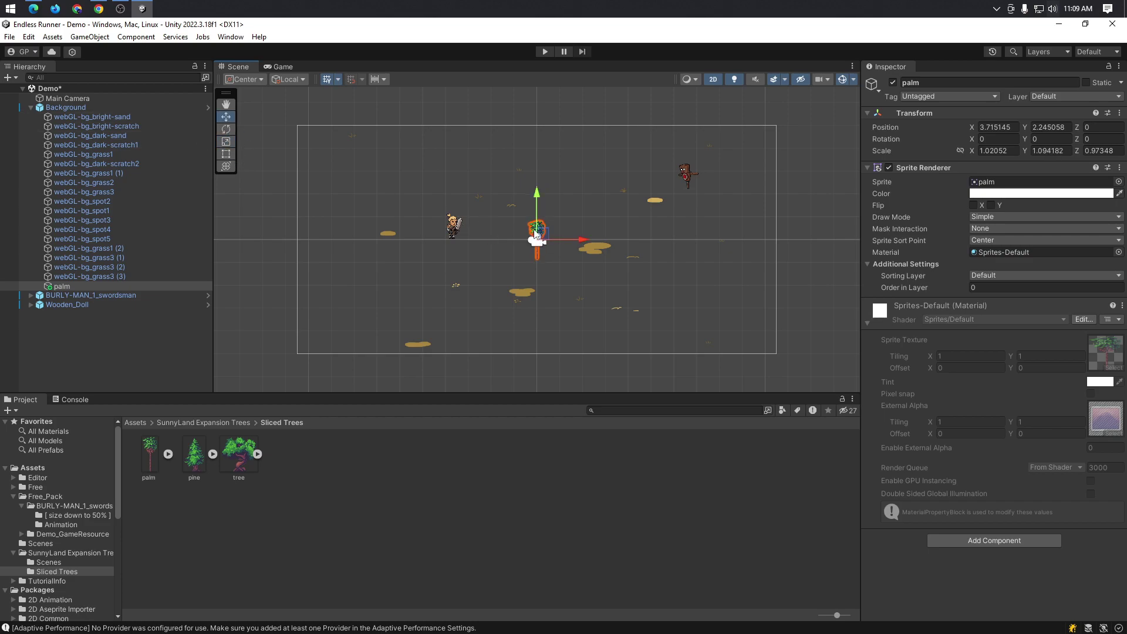
{"action": "left_click_drag", "start_coordinate": [535, 234], "coordinate": [315, 143]}
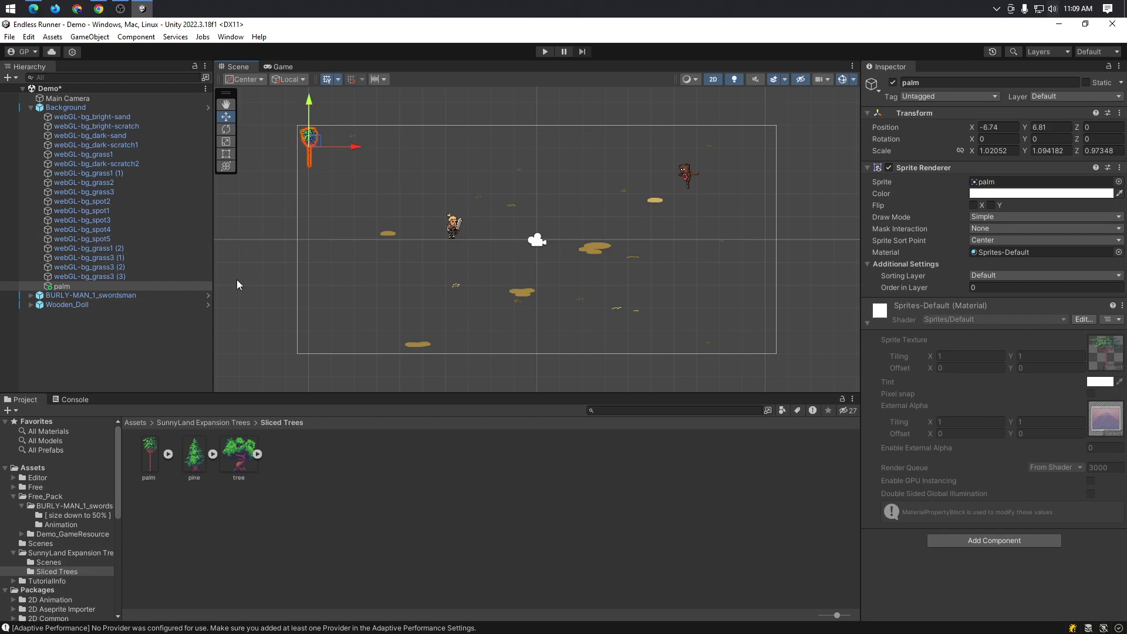
{"action": "left_click", "coordinate": [166, 286]}
- Duplicate the palm and space palm (1), (3) and (4) rightward, the last at X -3.91, Y 6.87
{"action": "key", "text": "ctrl+d"}
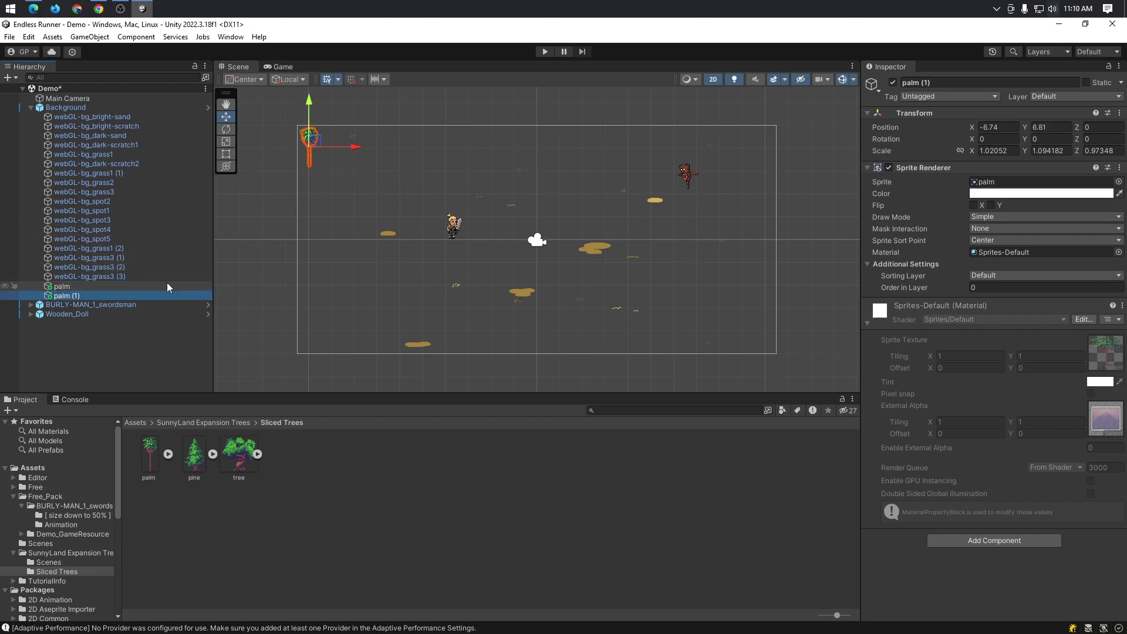
{"action": "key", "text": "ctrl+d"}
{"action": "key", "text": "ctrl+d"}
{"action": "key", "text": "ctrl+d"}
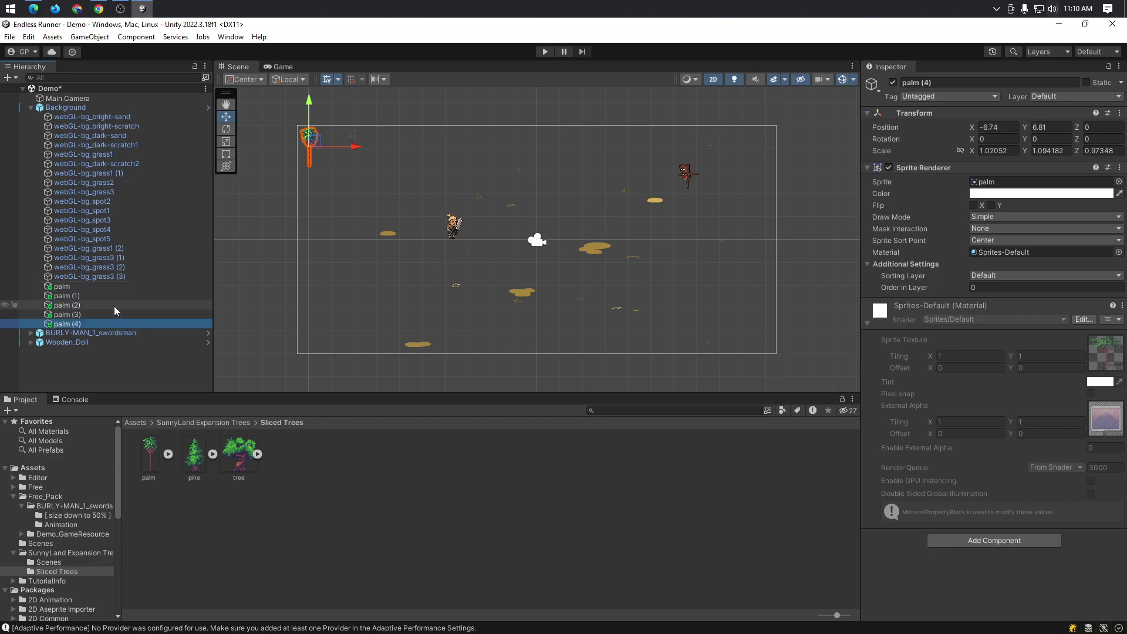
{"action": "left_click", "coordinate": [109, 297]}
{"action": "left_click_drag", "start_coordinate": [317, 146], "coordinate": [339, 140]}
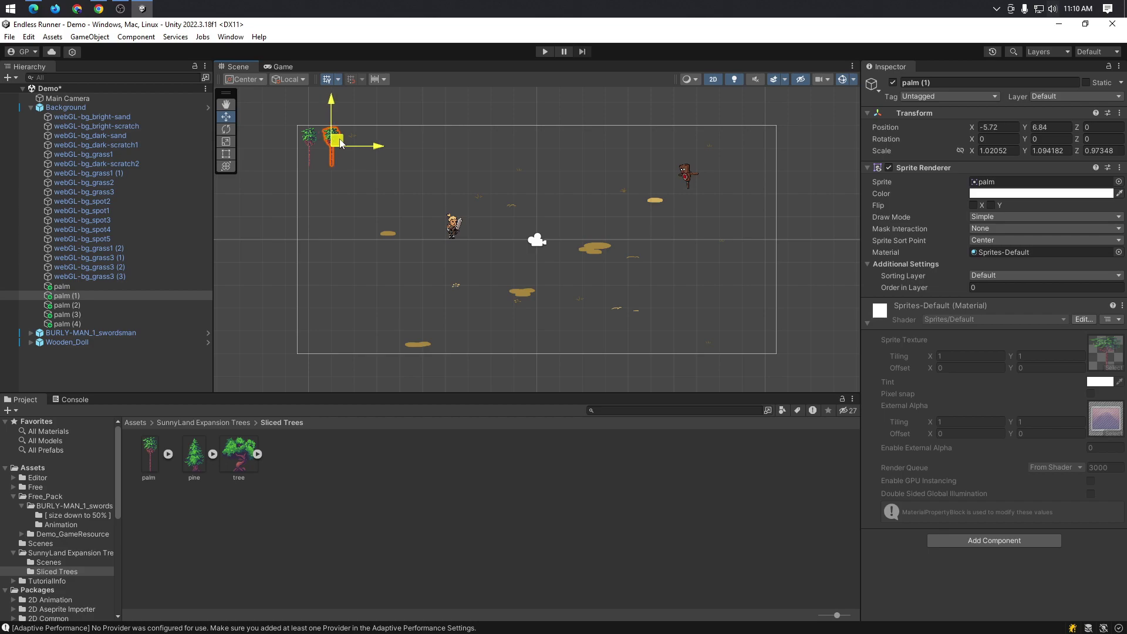
{"action": "left_click_drag", "start_coordinate": [339, 139], "coordinate": [340, 140]}
{"action": "left_click", "coordinate": [84, 314]}
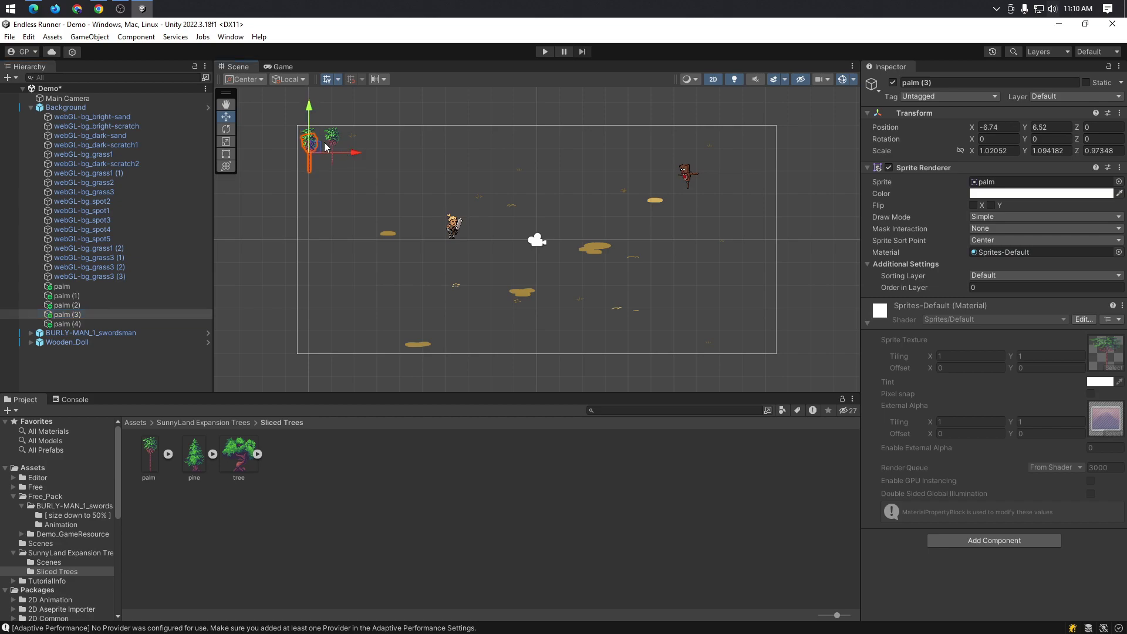
{"action": "left_click_drag", "start_coordinate": [318, 144], "coordinate": [361, 145]}
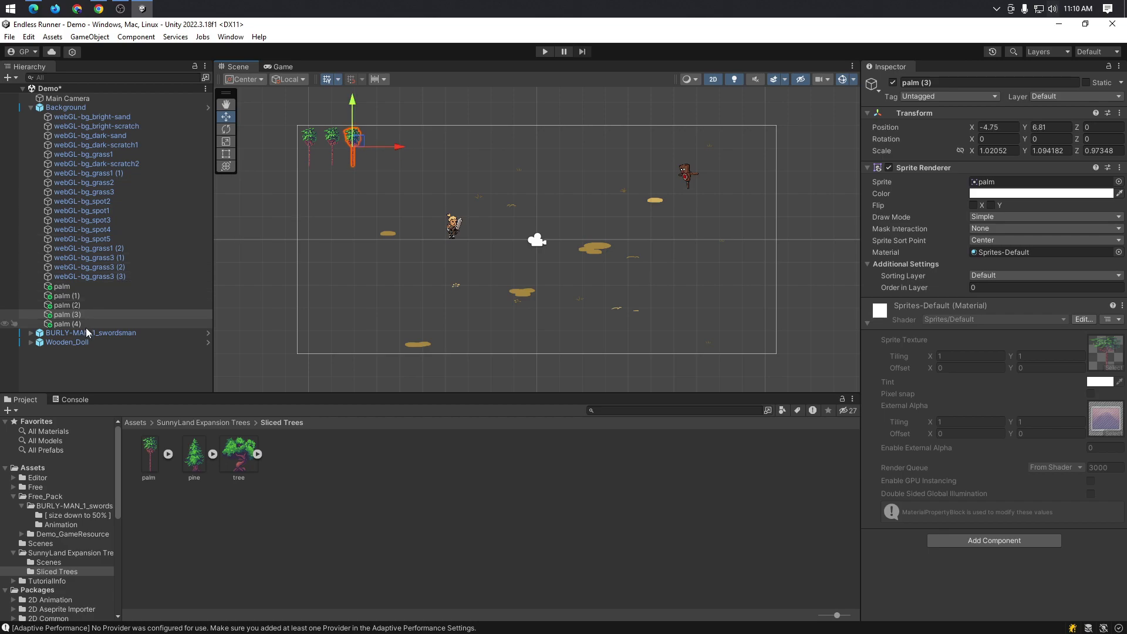
{"action": "left_click", "coordinate": [67, 323]}
{"action": "left_click_drag", "start_coordinate": [305, 147], "coordinate": [376, 143]}
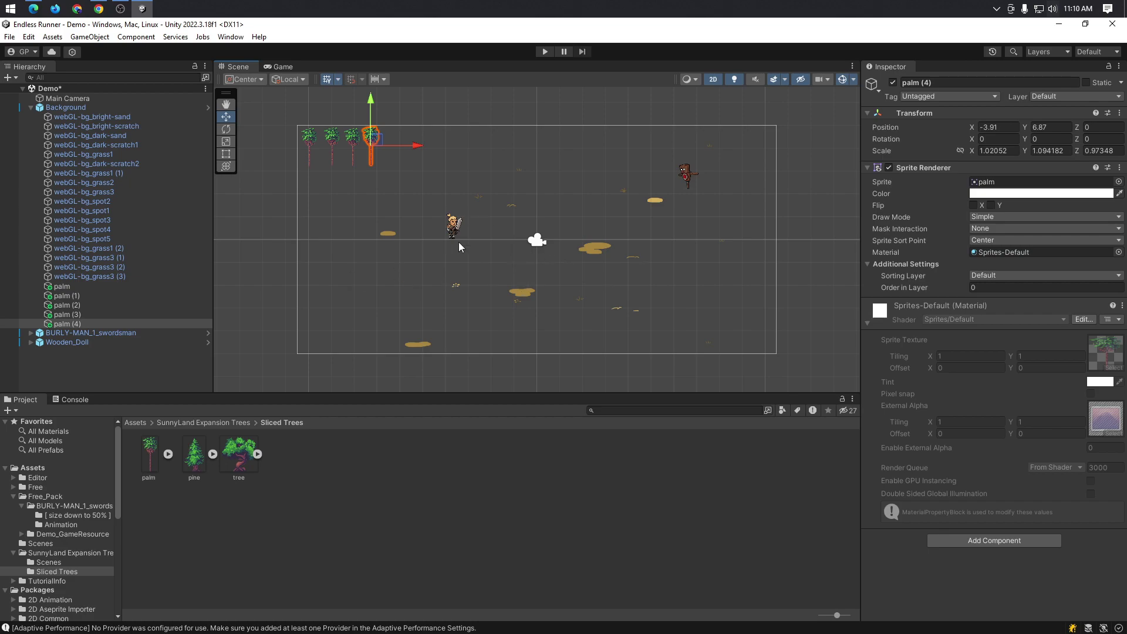
{"action": "scroll", "coordinate": [492, 206], "scroll_direction": "down", "scroll_amount": 3}
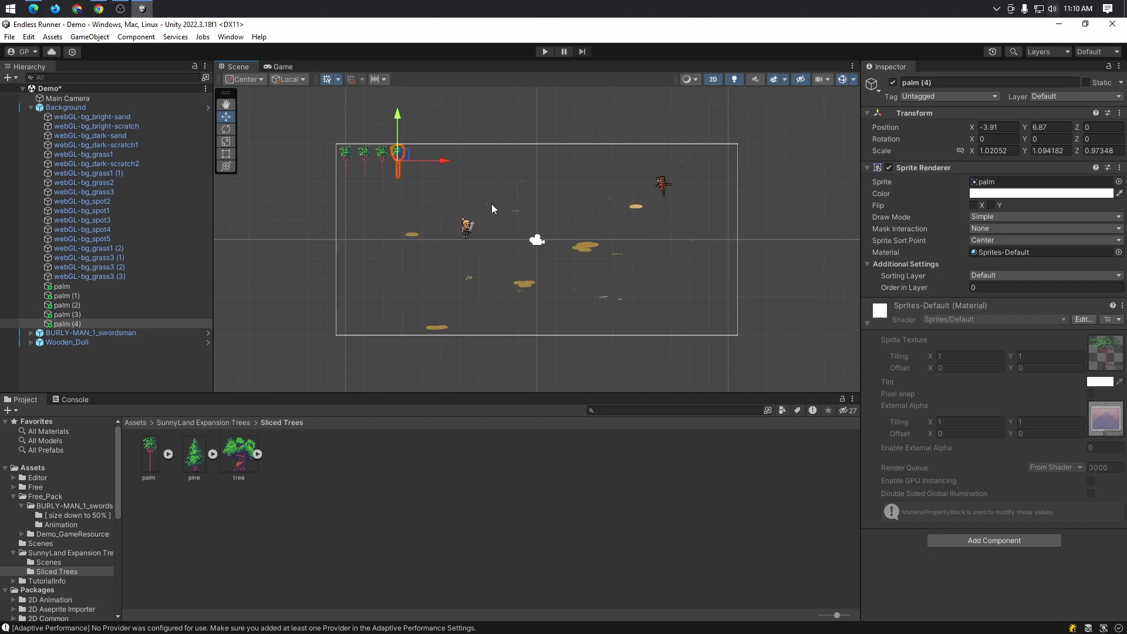
{"action": "scroll", "coordinate": [492, 206], "scroll_direction": "up", "scroll_amount": 3}
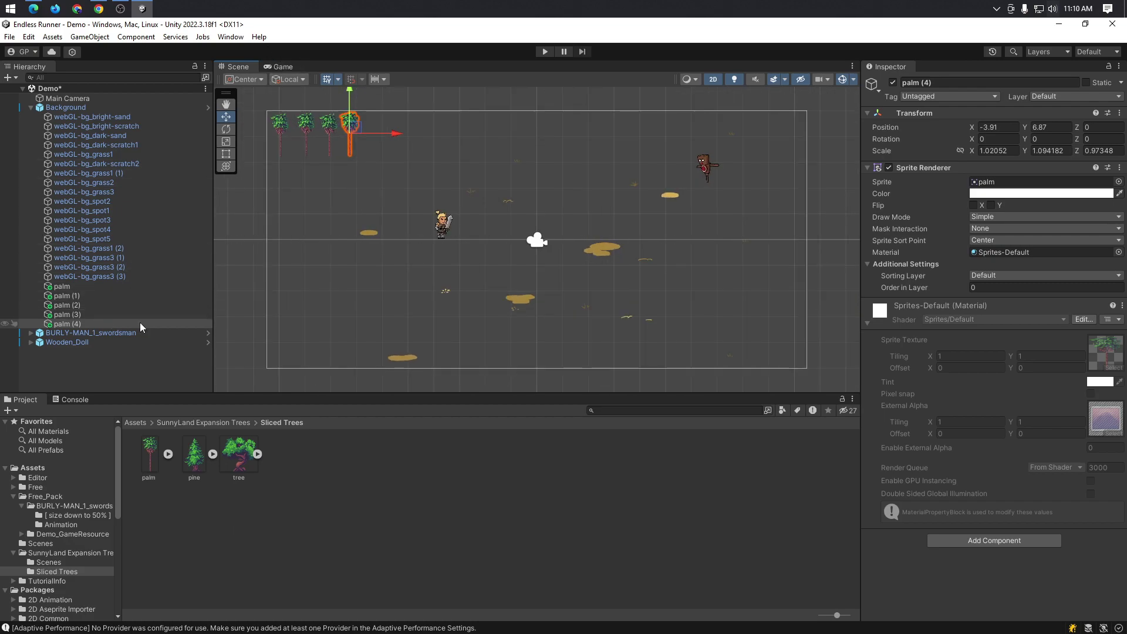
{"action": "left_click", "coordinate": [195, 461]}
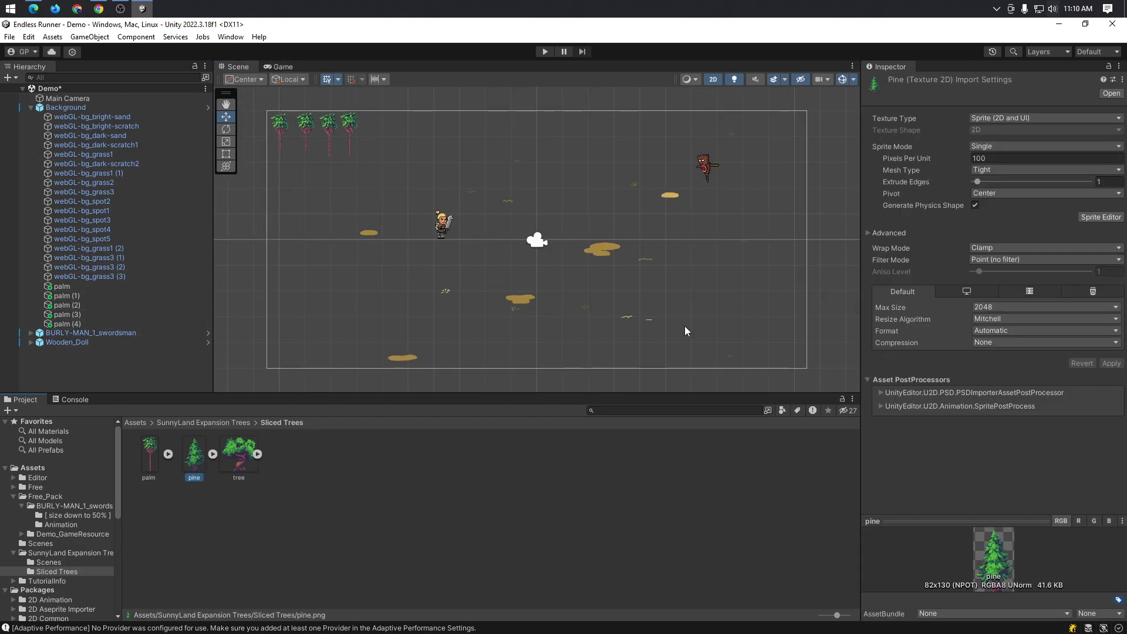
- Select the swordsman, collapse Background, and browse the Free_Pack folders to Demo_GameResource
{"action": "left_click", "coordinate": [446, 229]}
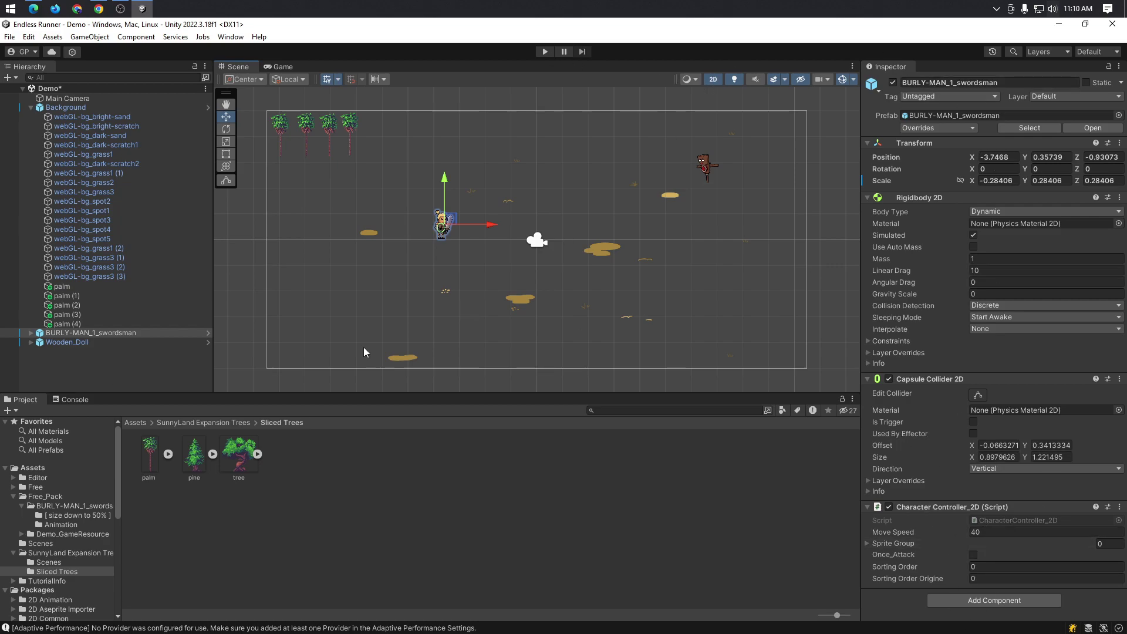
{"action": "left_click", "coordinate": [30, 108]}
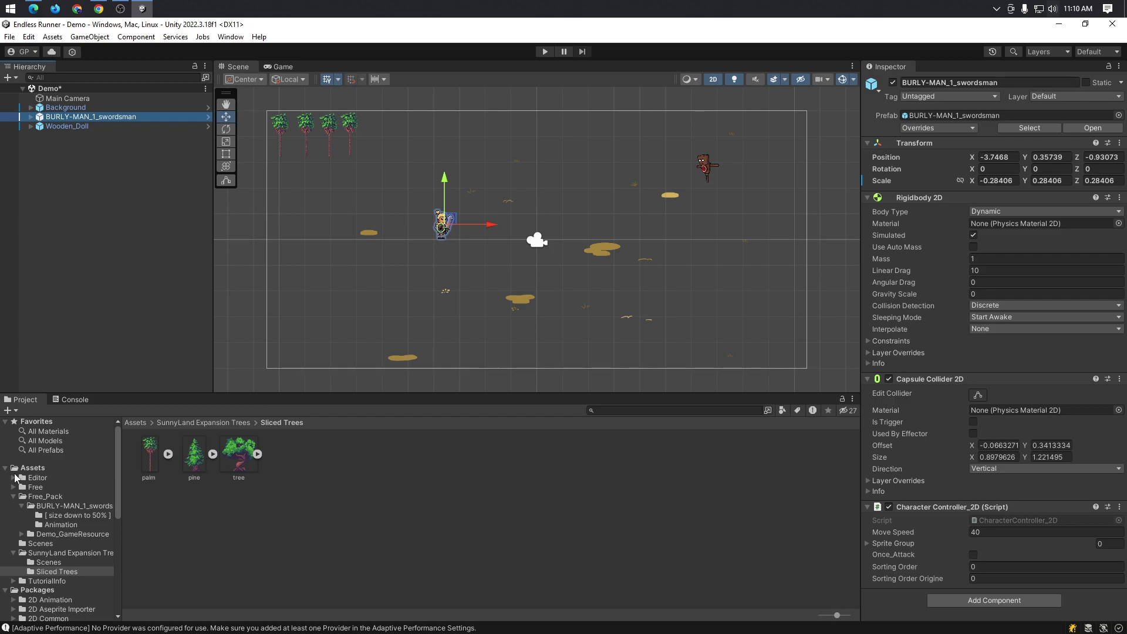
{"action": "left_click", "coordinate": [57, 515]}
{"action": "left_click", "coordinate": [59, 526]}
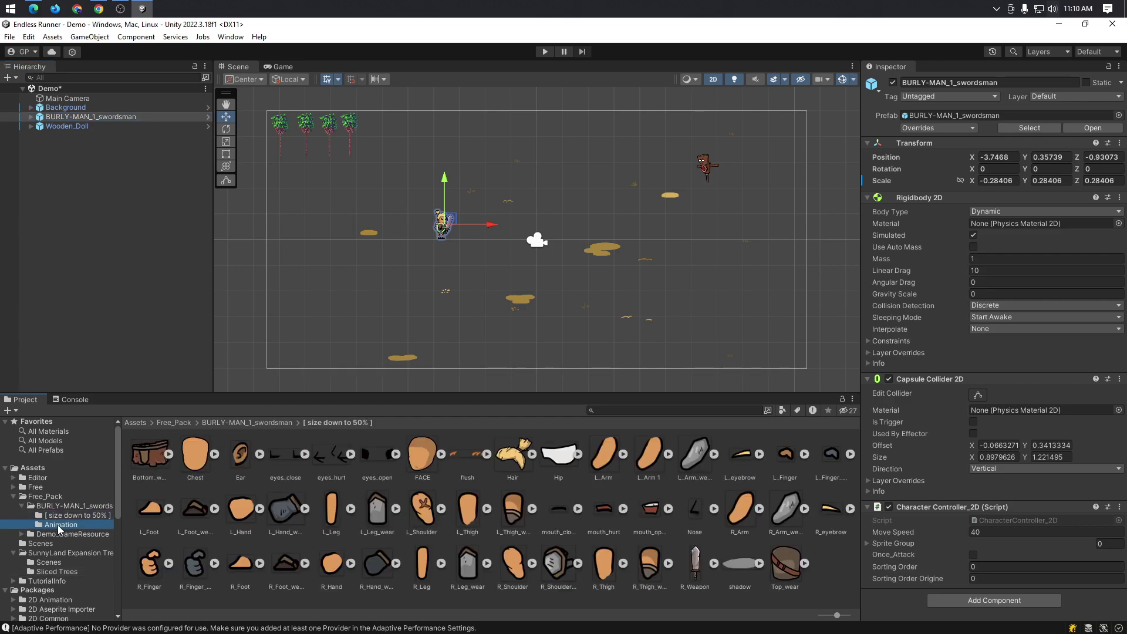
{"action": "left_click", "coordinate": [53, 535]}
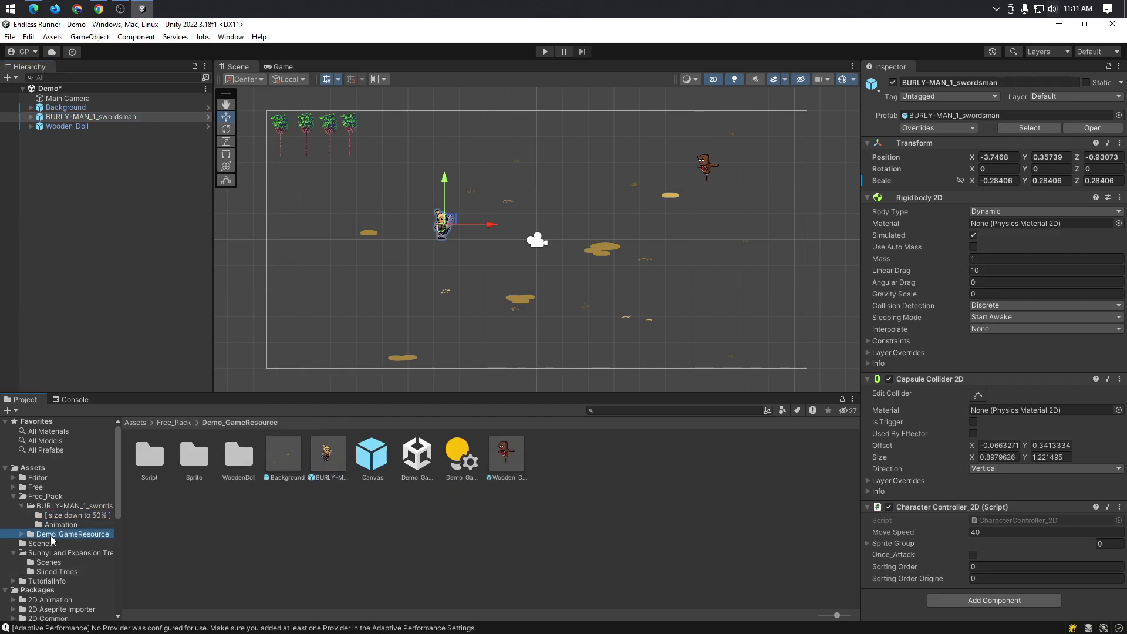
- Open the Script folder and preview WoodDoll_Mgr, DestroyEffect, Demo_GM, the collider script and CharacterController_2D
{"action": "double_click", "coordinate": [163, 464]}
{"action": "left_click", "coordinate": [327, 464]}
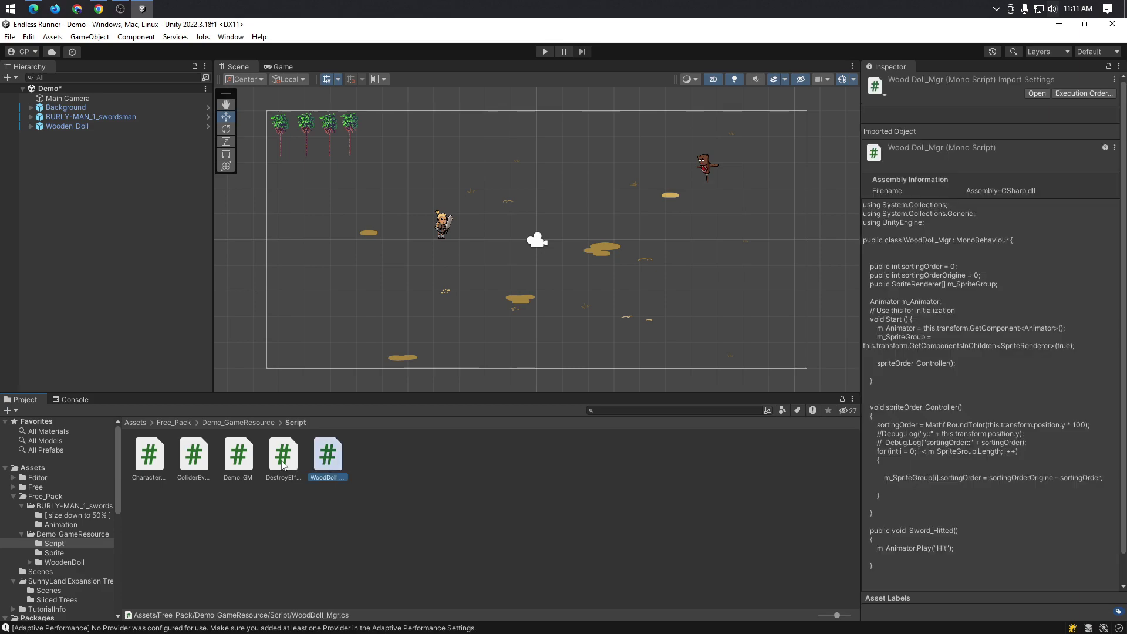
{"action": "left_click", "coordinate": [277, 463]}
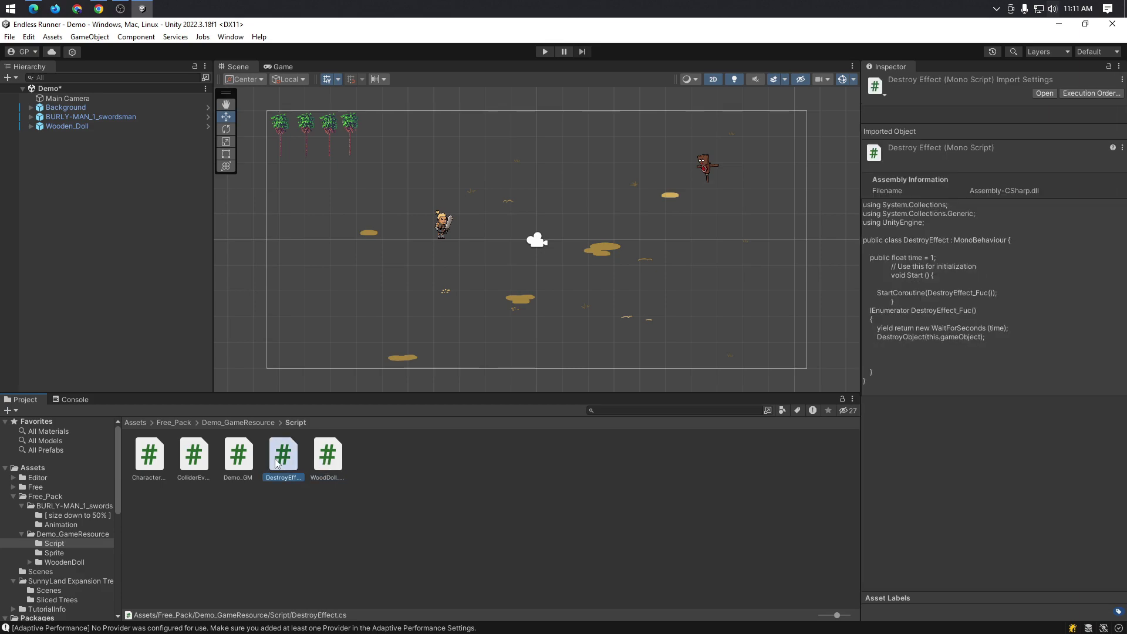
{"action": "left_click", "coordinate": [234, 464]}
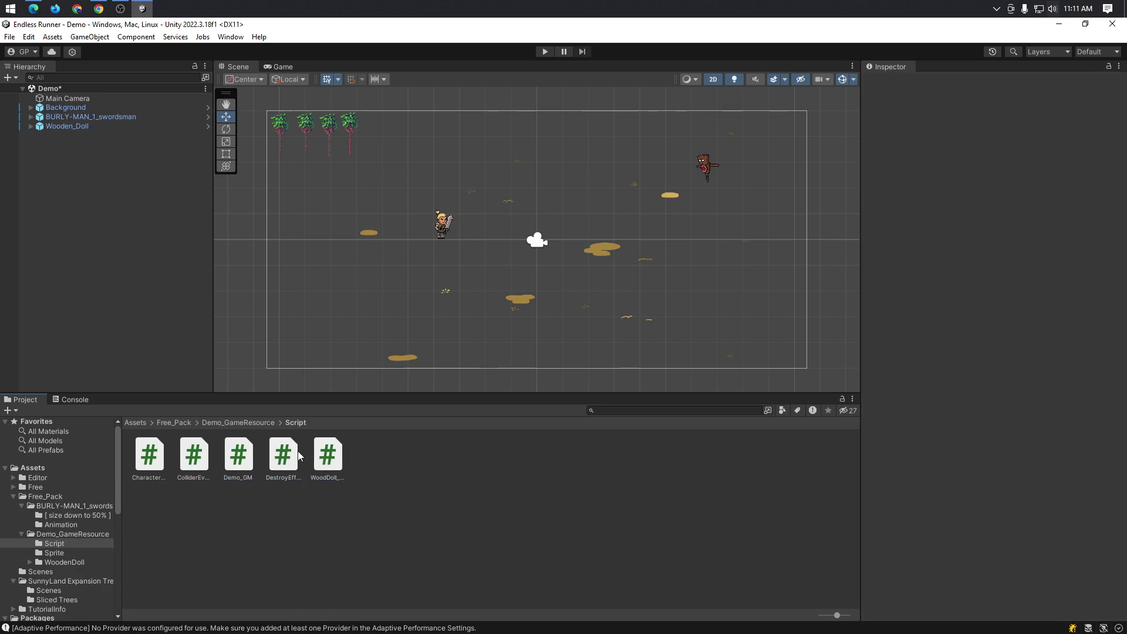
{"action": "left_click", "coordinate": [197, 456]}
{"action": "left_click", "coordinate": [152, 458]}
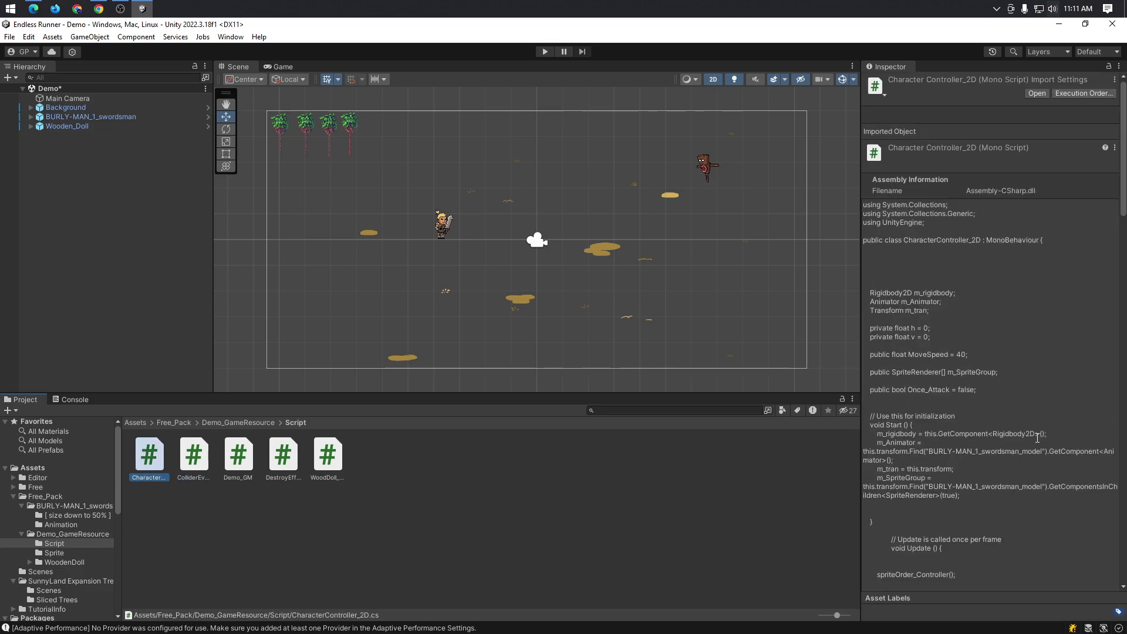
- Read through the CharacterController_2D code, then open it in Visual Studio
{"action": "scroll", "coordinate": [987, 476], "scroll_direction": "down", "scroll_amount": 5}
{"action": "scroll", "coordinate": [984, 464], "scroll_direction": "down", "scroll_amount": 5}
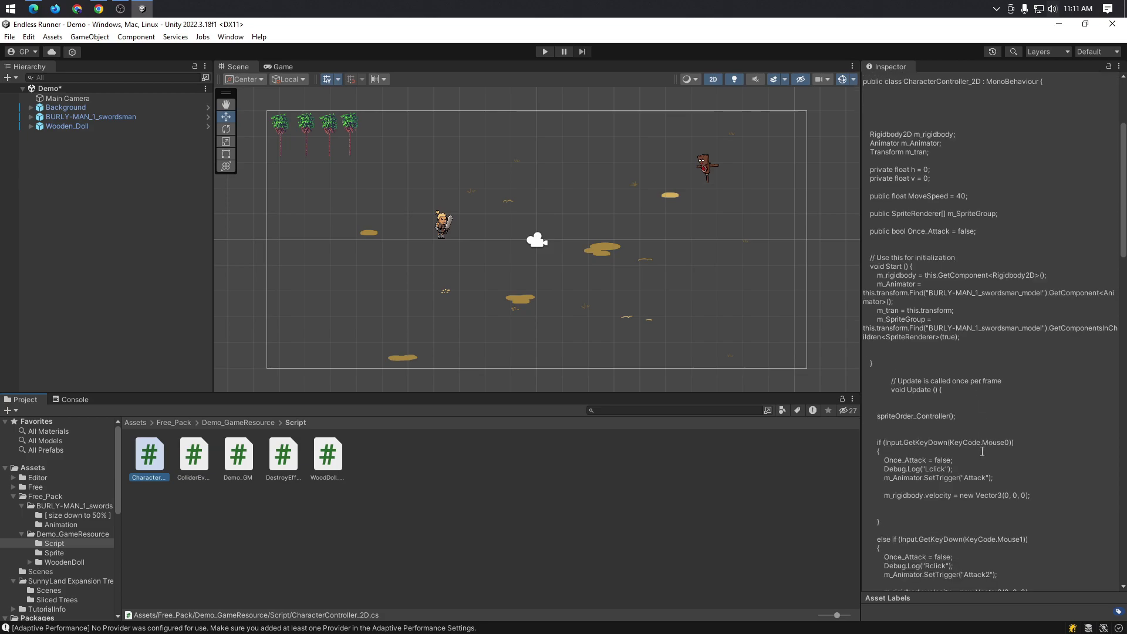
{"action": "scroll", "coordinate": [982, 454], "scroll_direction": "down", "scroll_amount": 5}
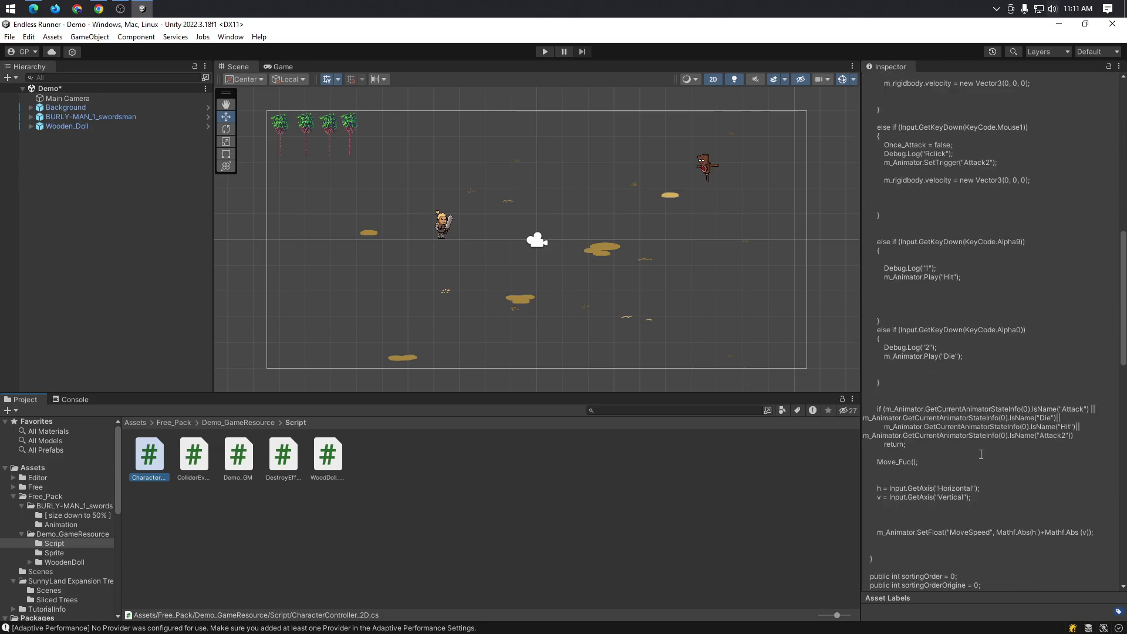
{"action": "scroll", "coordinate": [981, 454], "scroll_direction": "down", "scroll_amount": 3}
{"action": "scroll", "coordinate": [985, 440], "scroll_direction": "down", "scroll_amount": 3}
{"action": "scroll", "coordinate": [985, 441], "scroll_direction": "down", "scroll_amount": 3}
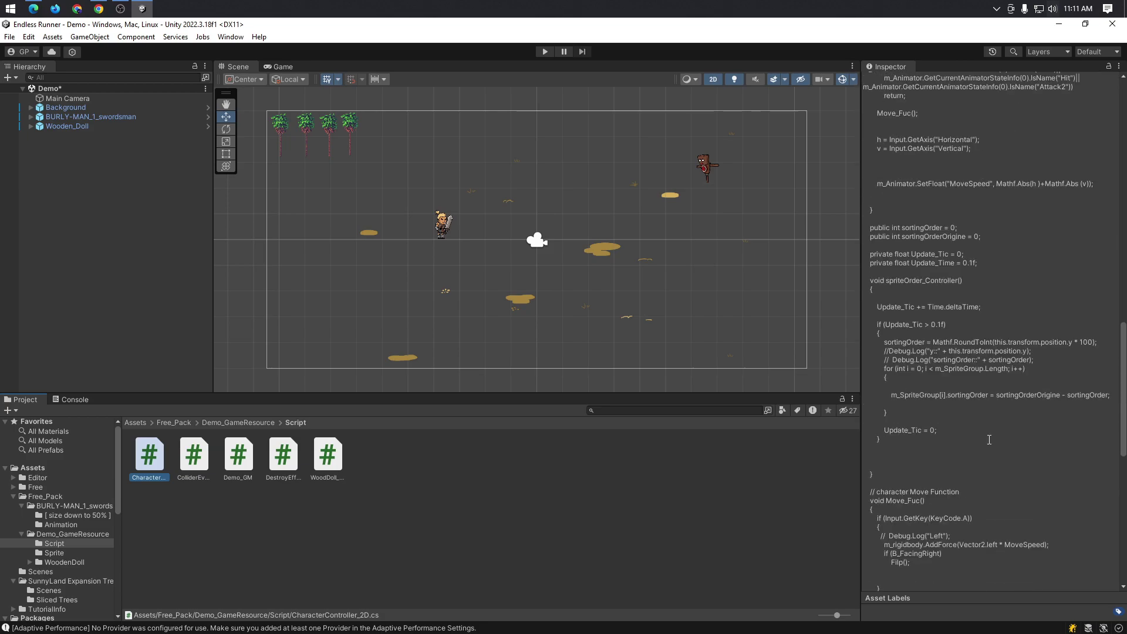
{"action": "scroll", "coordinate": [975, 441], "scroll_direction": "down", "scroll_amount": 3}
{"action": "scroll", "coordinate": [958, 443], "scroll_direction": "down", "scroll_amount": 3}
{"action": "scroll", "coordinate": [971, 439], "scroll_direction": "down", "scroll_amount": 3}
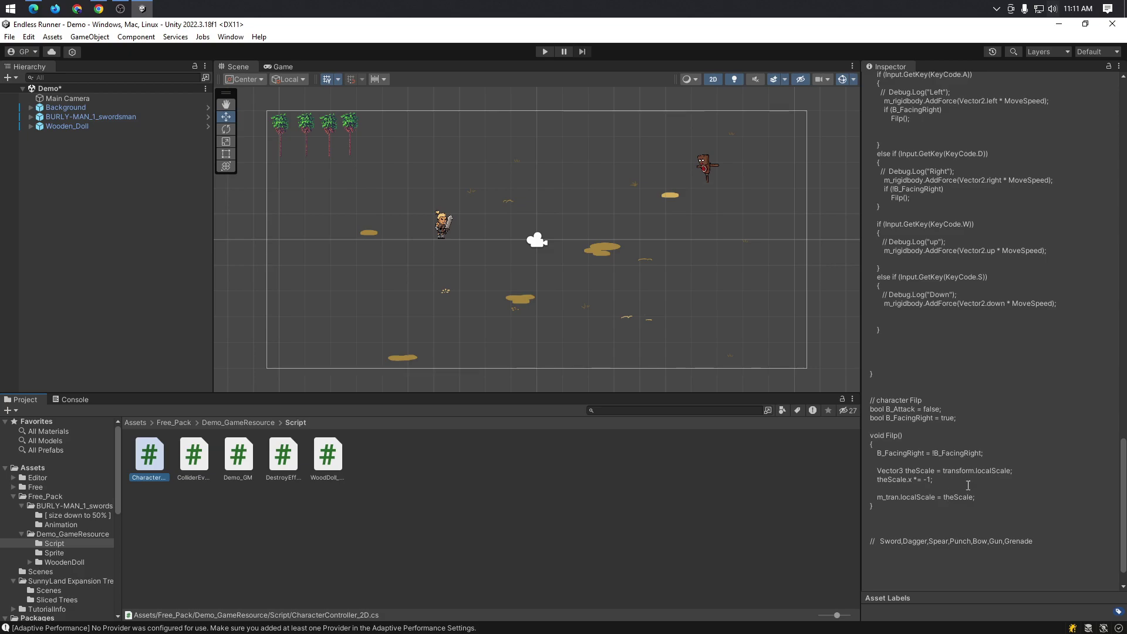
{"action": "scroll", "coordinate": [1023, 485], "scroll_direction": "up", "scroll_amount": 1}
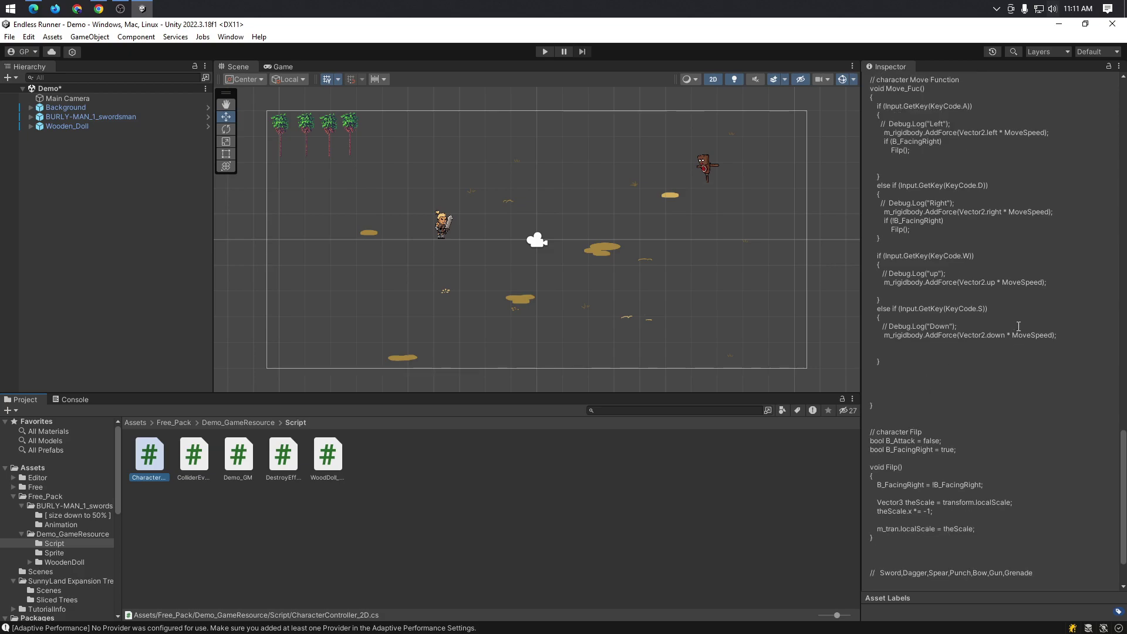
{"action": "scroll", "coordinate": [1024, 351], "scroll_direction": "up", "scroll_amount": 1}
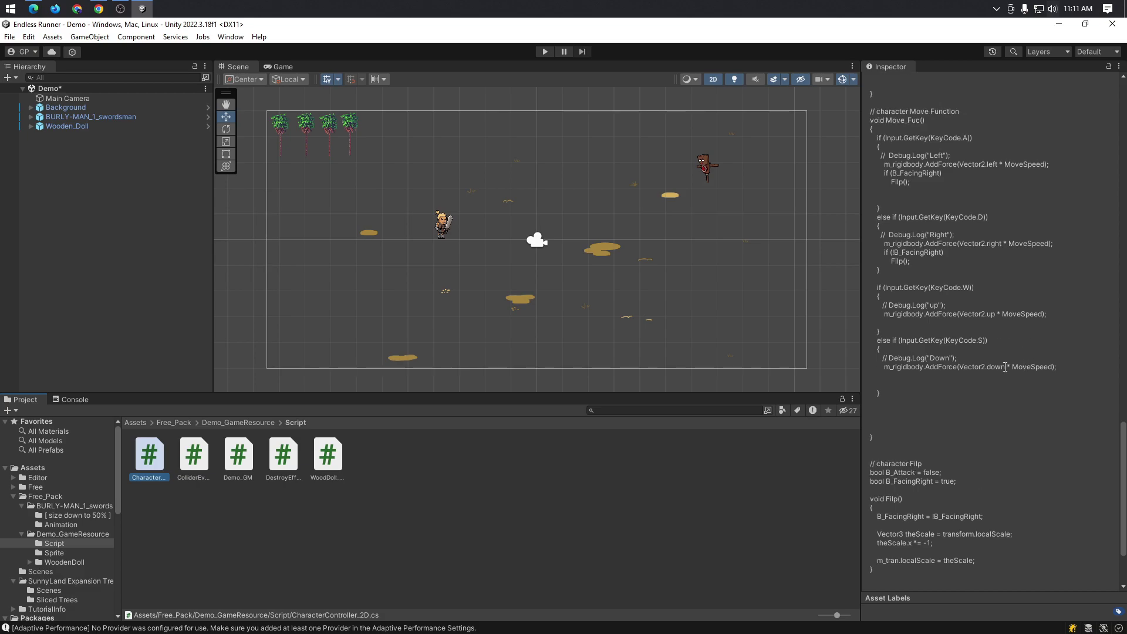
{"action": "scroll", "coordinate": [1012, 394], "scroll_direction": "up", "scroll_amount": 1}
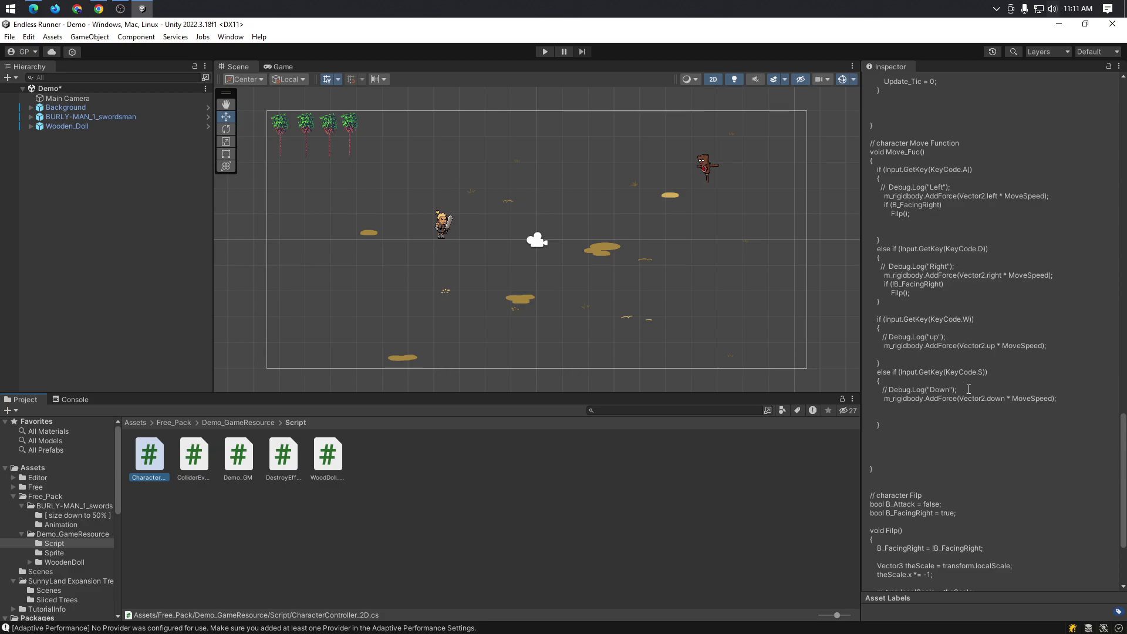
{"action": "scroll", "coordinate": [1025, 416], "scroll_direction": "down", "scroll_amount": 1}
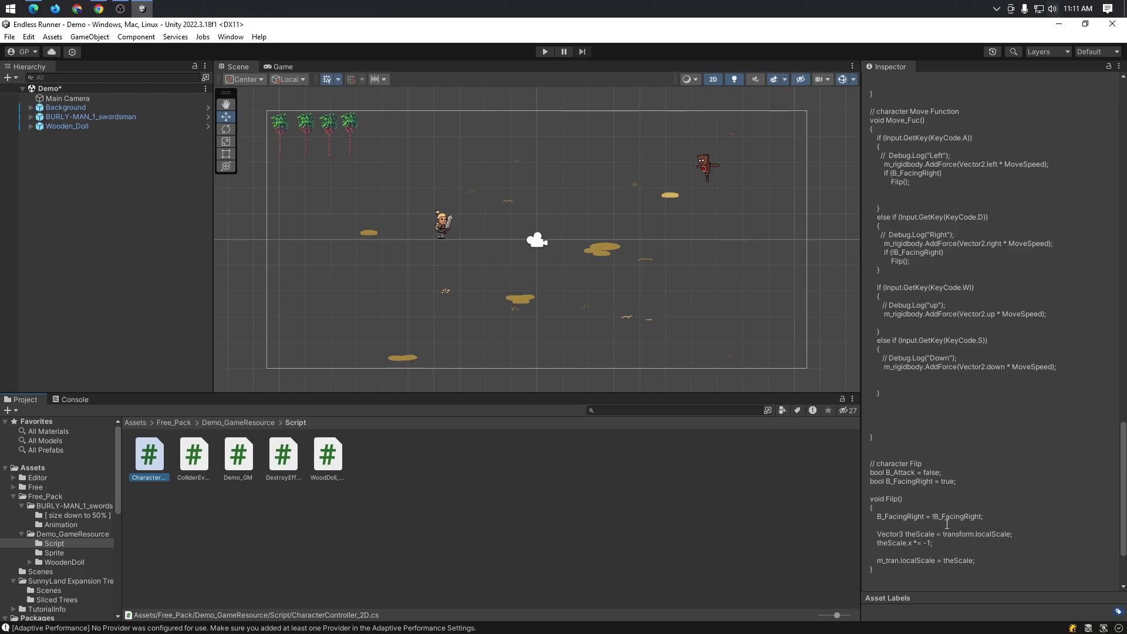
{"action": "scroll", "coordinate": [947, 525], "scroll_direction": "up", "scroll_amount": 5}
{"action": "scroll", "coordinate": [969, 441], "scroll_direction": "up", "scroll_amount": 5}
{"action": "scroll", "coordinate": [992, 352], "scroll_direction": "up", "scroll_amount": 5}
{"action": "scroll", "coordinate": [1017, 273], "scroll_direction": "up", "scroll_amount": 5}
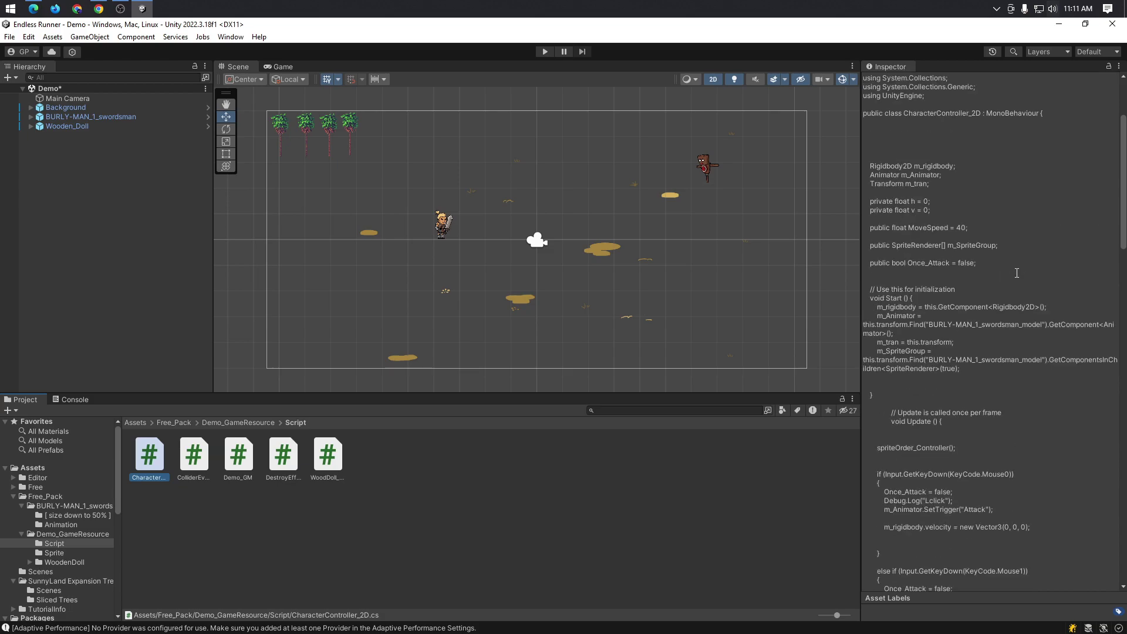
{"action": "scroll", "coordinate": [986, 271], "scroll_direction": "up", "scroll_amount": 5}
{"action": "left_click", "coordinate": [1036, 95]}
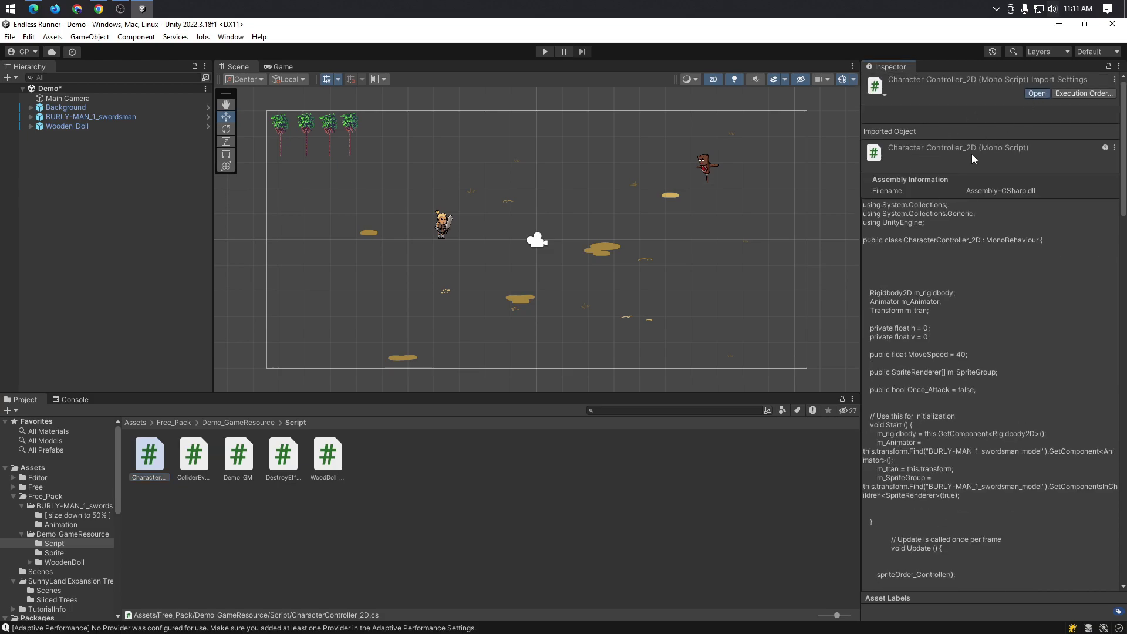
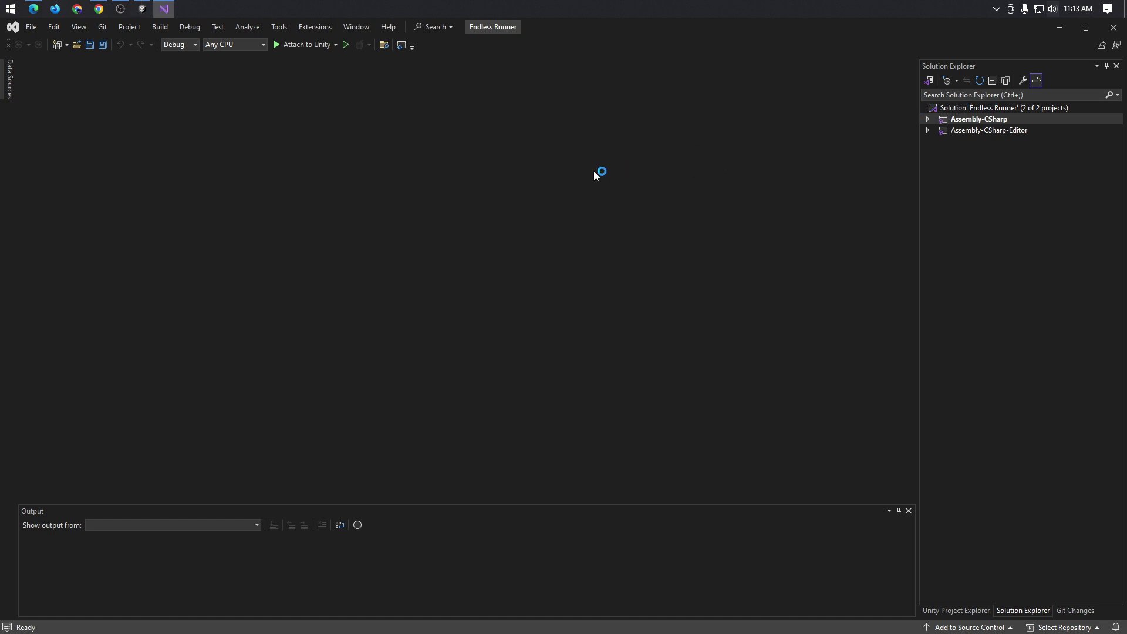
- Minimize Visual Studio and bring the Unity Asset Store browser window to the front
{"action": "left_click", "coordinate": [1065, 26]}
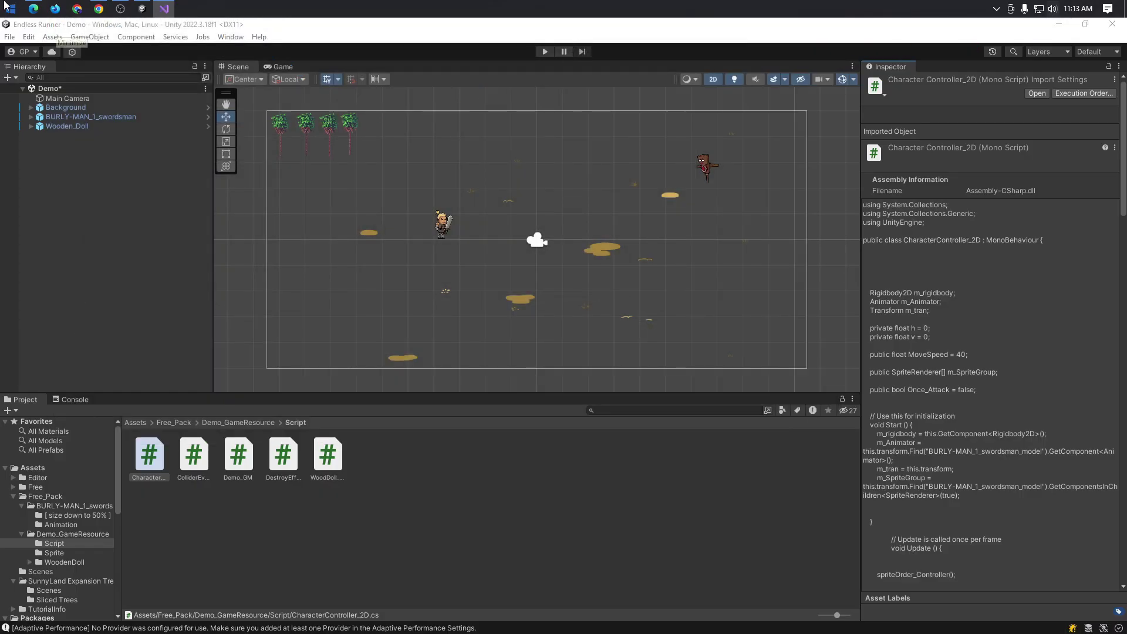
{"action": "left_click", "coordinate": [33, 8]}
- Search the Asset Store for 'running' and limit the results to 2D assets
{"action": "left_click", "coordinate": [473, 116]}
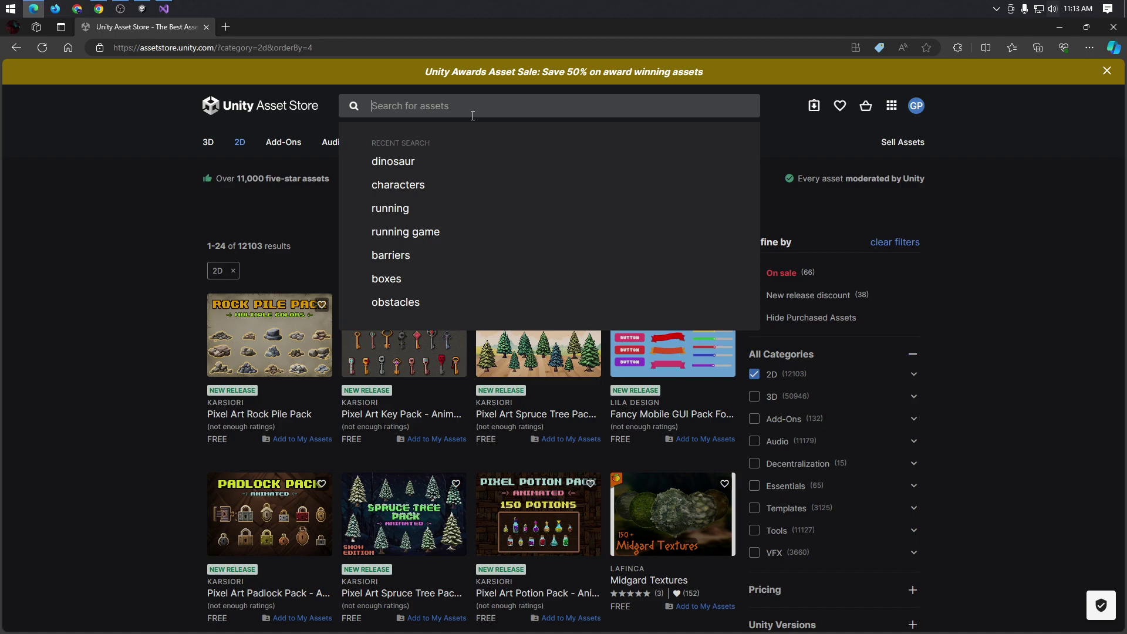
{"action": "type", "text": "runnig"}
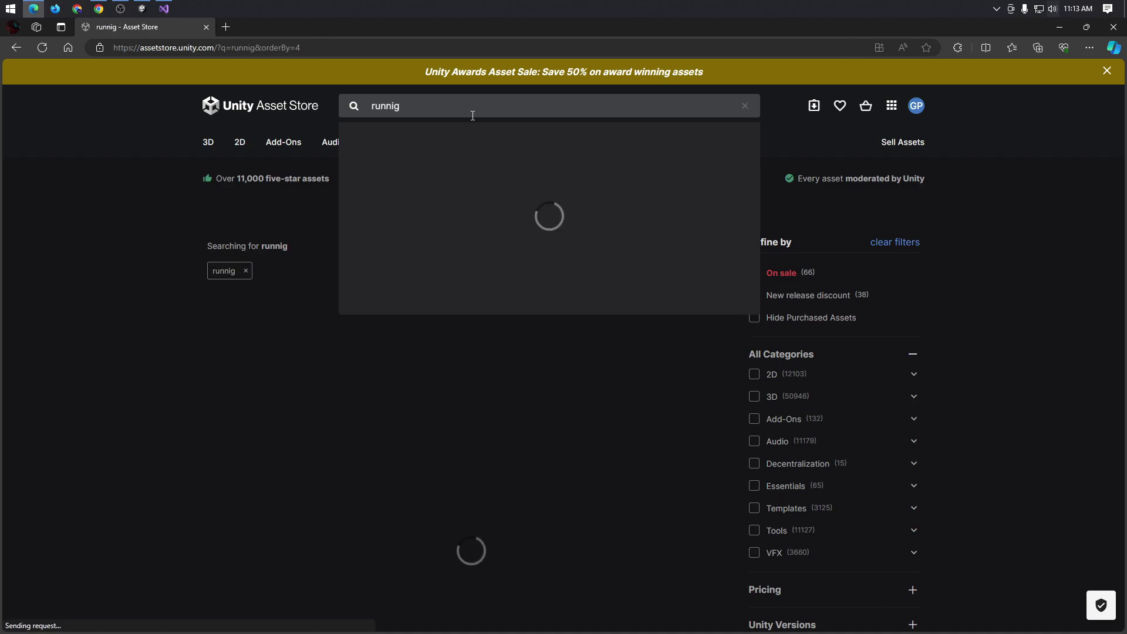
{"action": "key", "text": "BackSpace"}
{"action": "type", "text": "ng"}
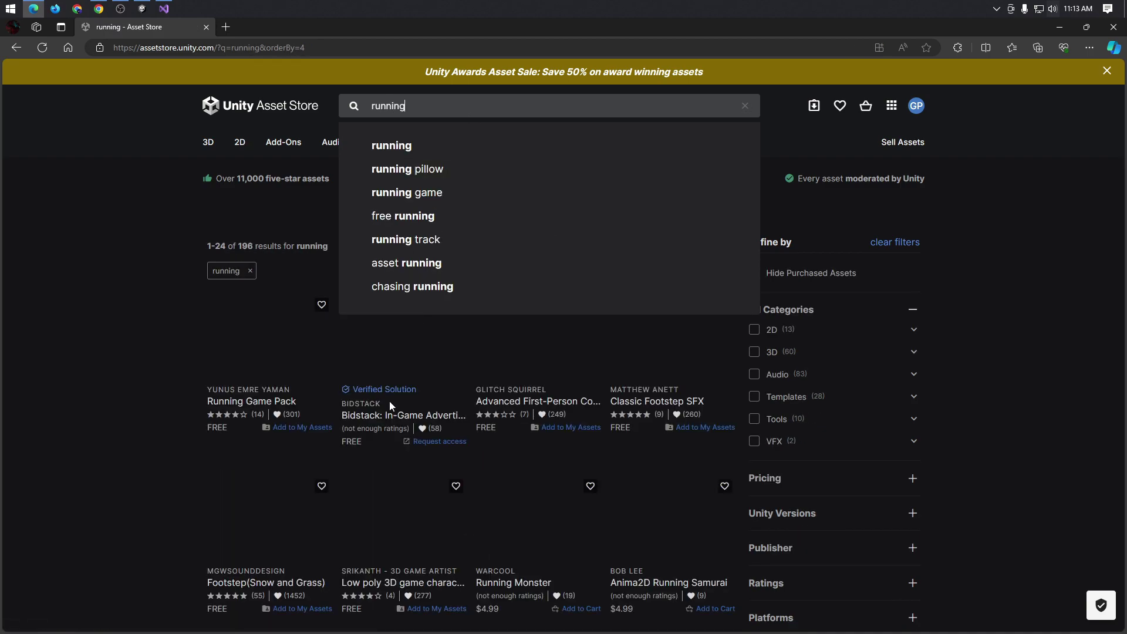
{"action": "left_click", "coordinate": [755, 333]}
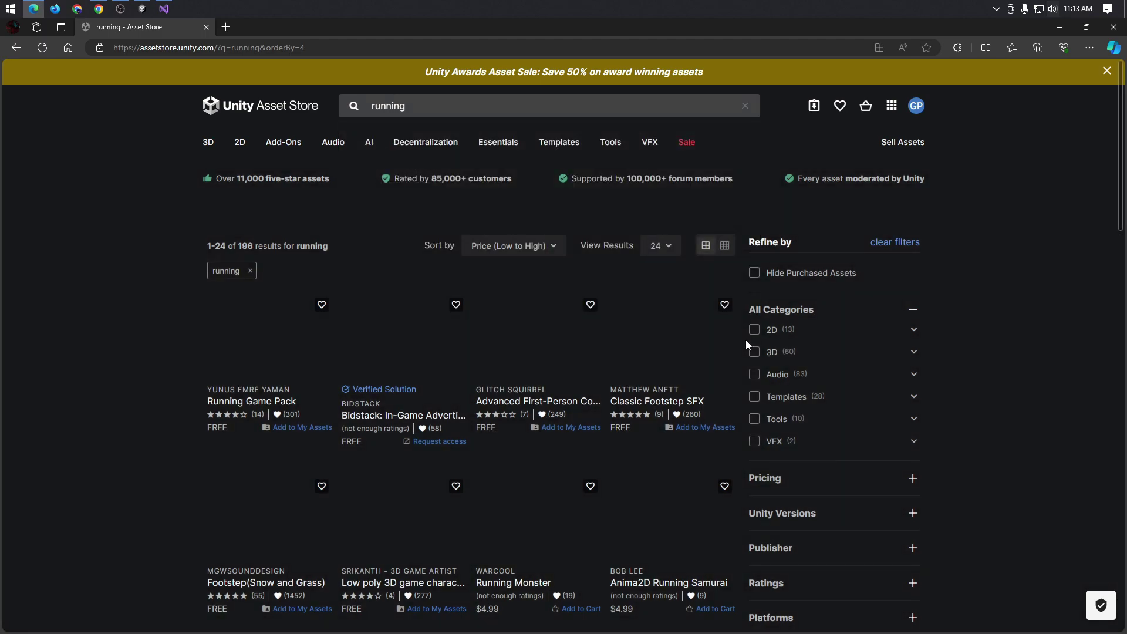
{"action": "left_click", "coordinate": [754, 330]}
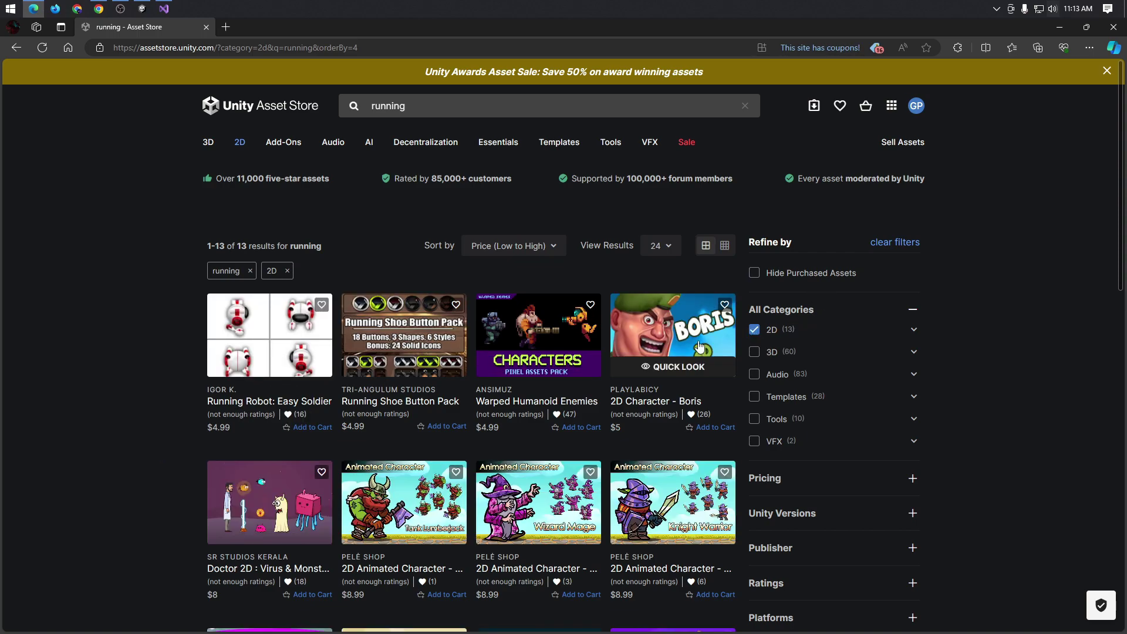
{"action": "mouse_move", "coordinate": [557, 366]}
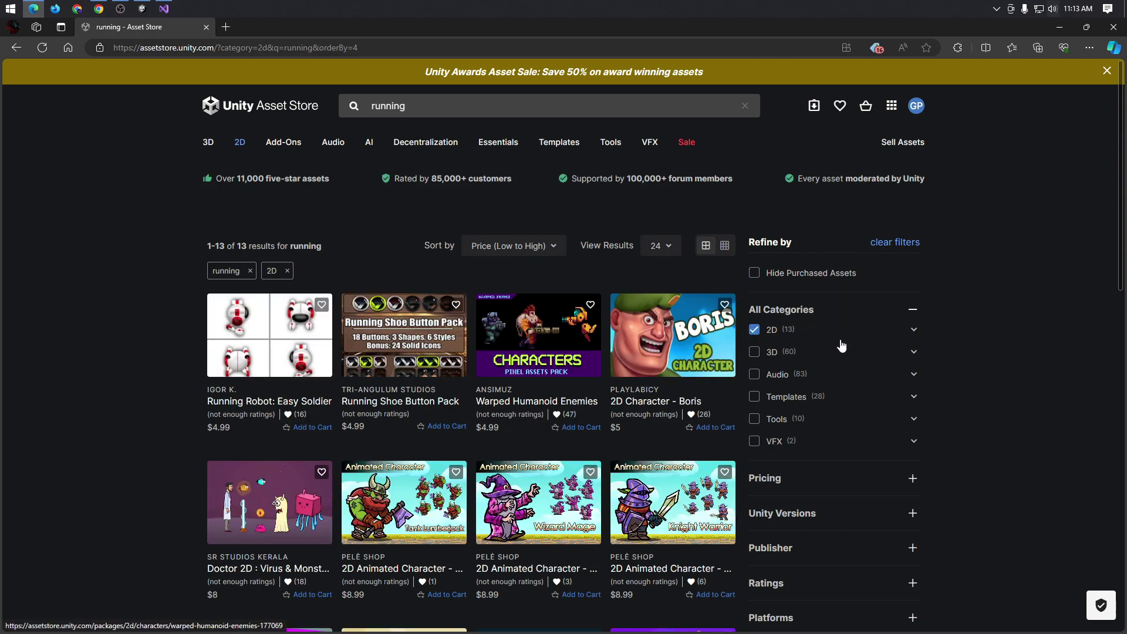
- Search for 'moving' instead and switch the category filter from 2D to 3D
{"action": "left_click", "coordinate": [412, 106]}
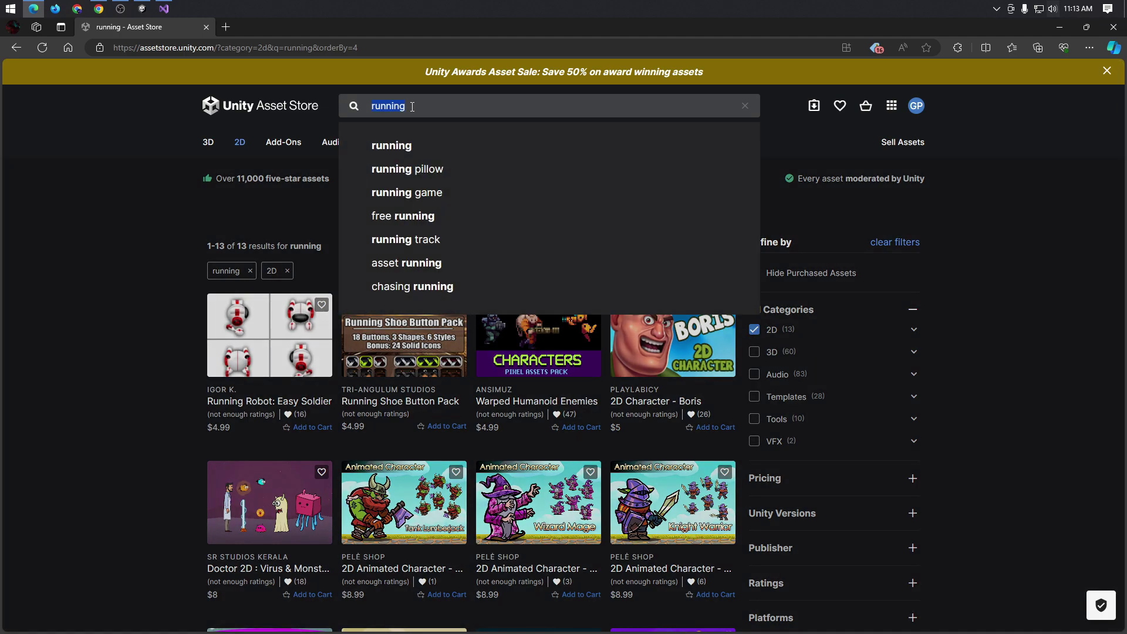
{"action": "type", "text": "moving"}
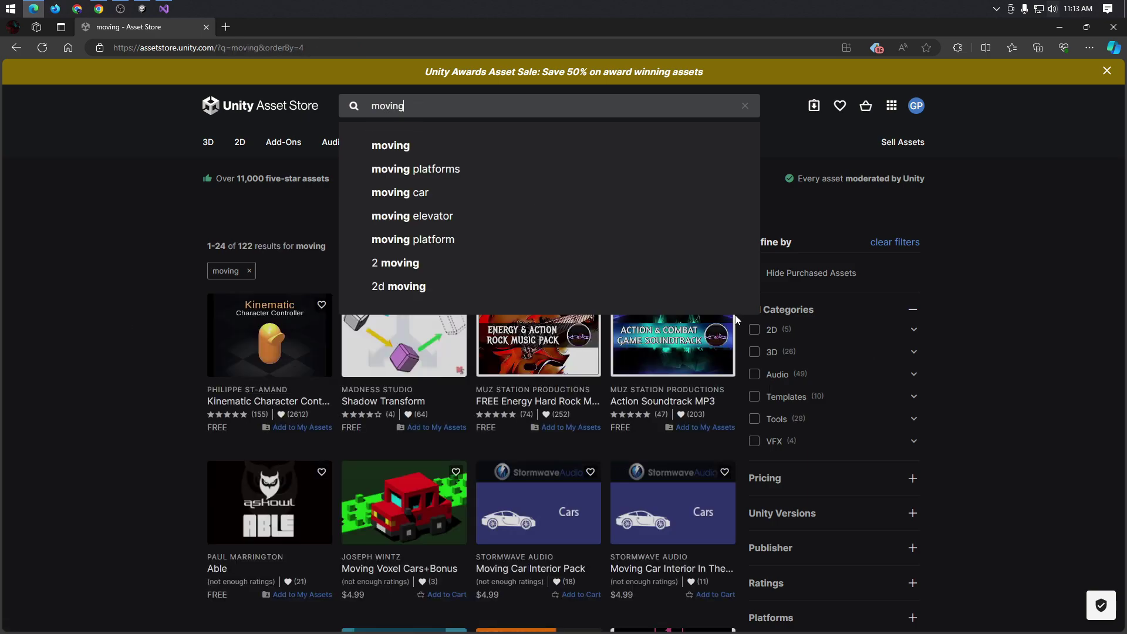
{"action": "left_click", "coordinate": [750, 327]}
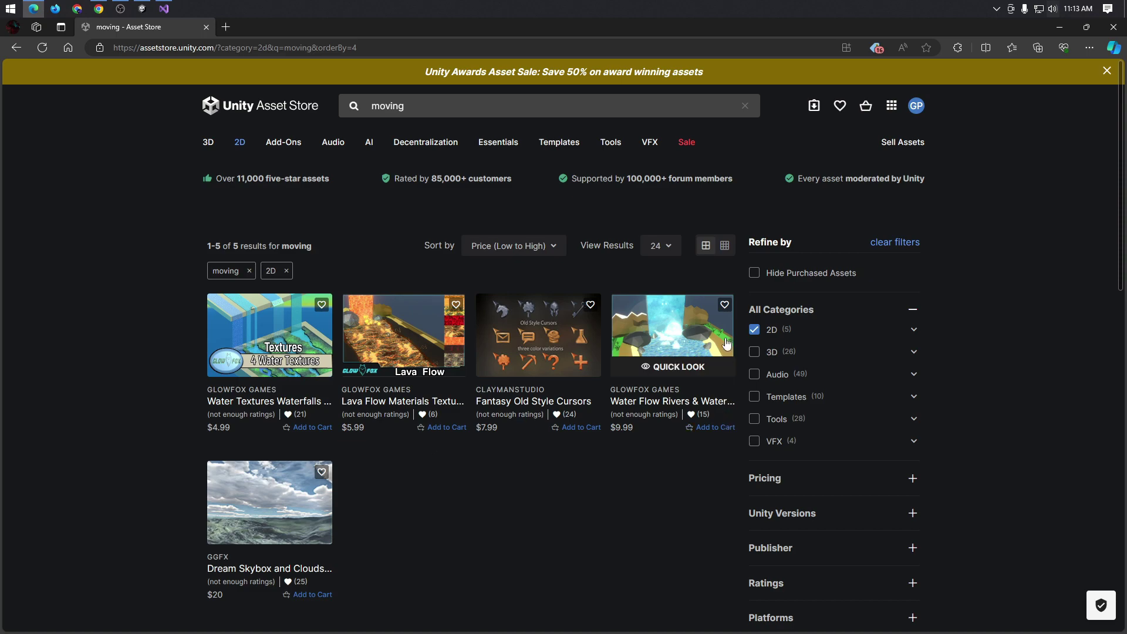
{"action": "left_click", "coordinate": [754, 352]}
{"action": "left_click", "coordinate": [756, 331]}
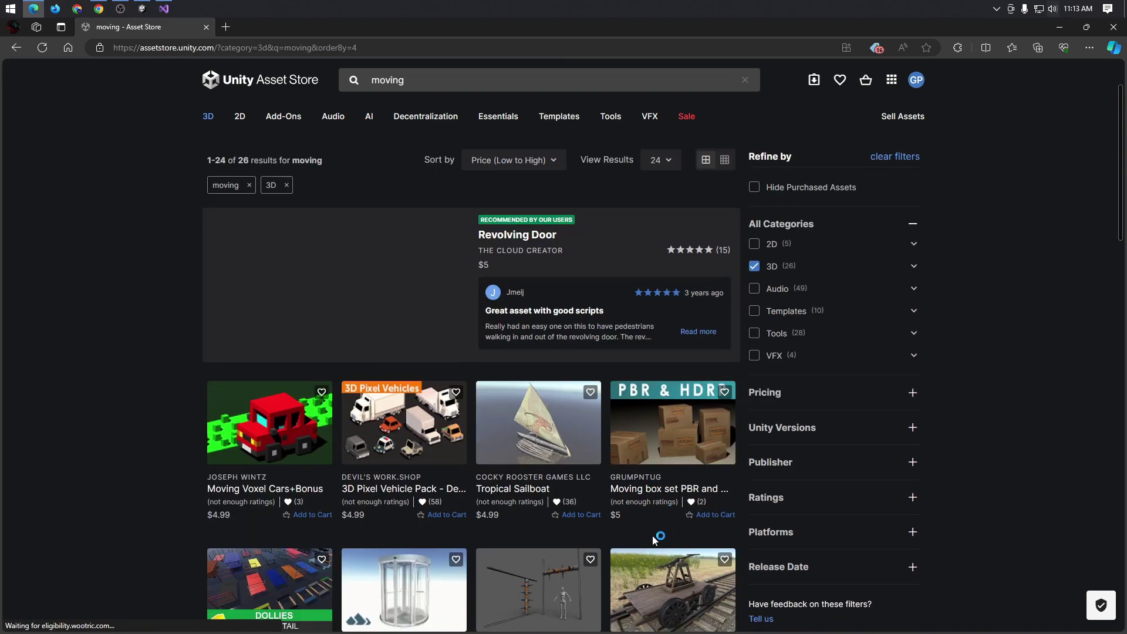
{"action": "scroll", "coordinate": [657, 537], "scroll_direction": "down", "scroll_amount": 8}
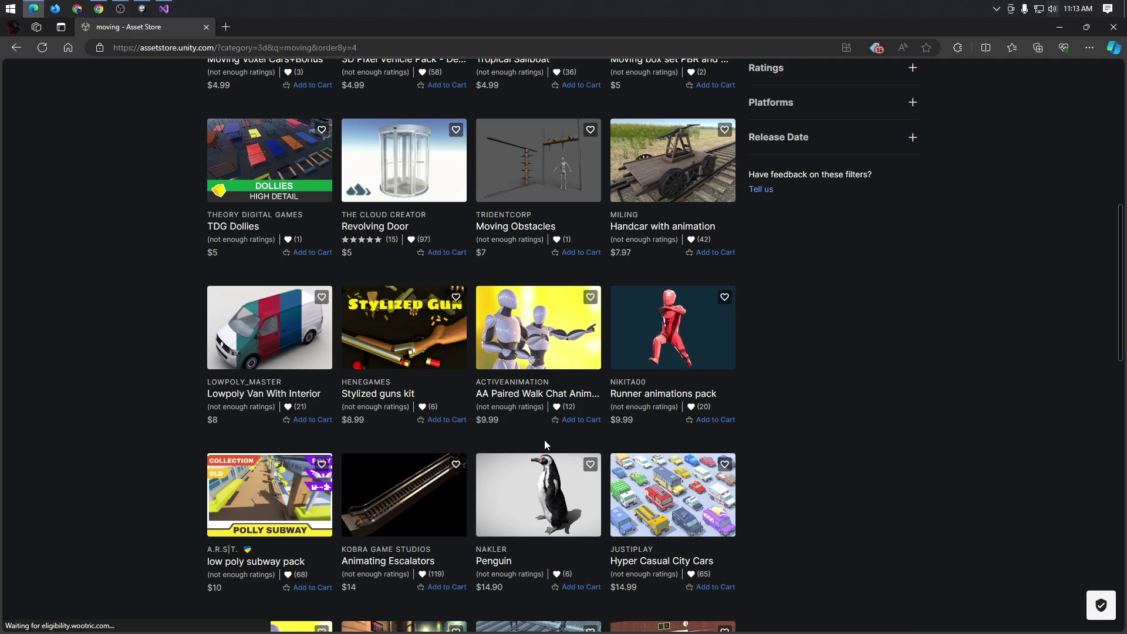
{"action": "scroll", "coordinate": [545, 439], "scroll_direction": "up", "scroll_amount": 9}
- Clear the search field so all assets are listed again
{"action": "left_click", "coordinate": [480, 110]}
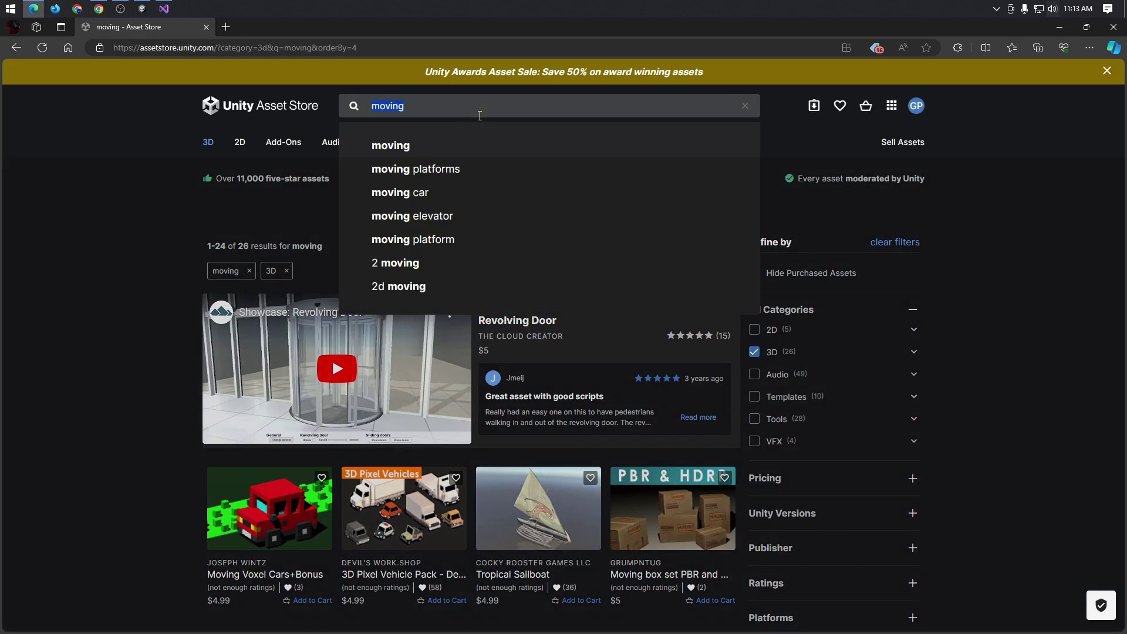
{"action": "key", "text": "ctrl+a"}
{"action": "key", "text": "BackSpace"}
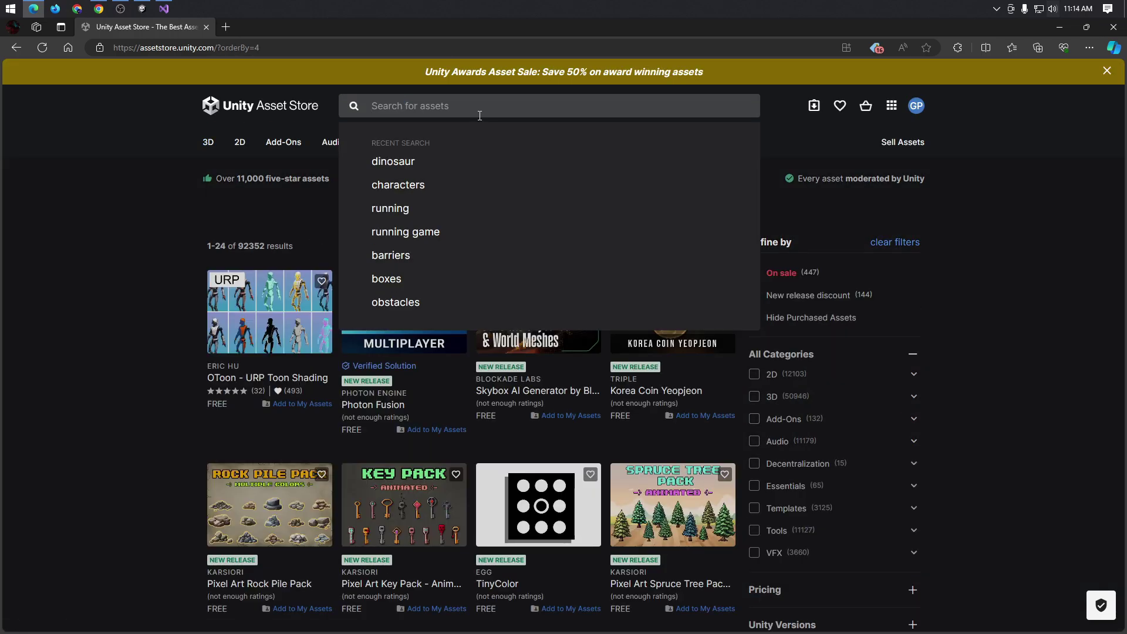
- Open the 2D category and sort assets by Price (Low to High)
{"action": "left_click", "coordinate": [240, 142]}
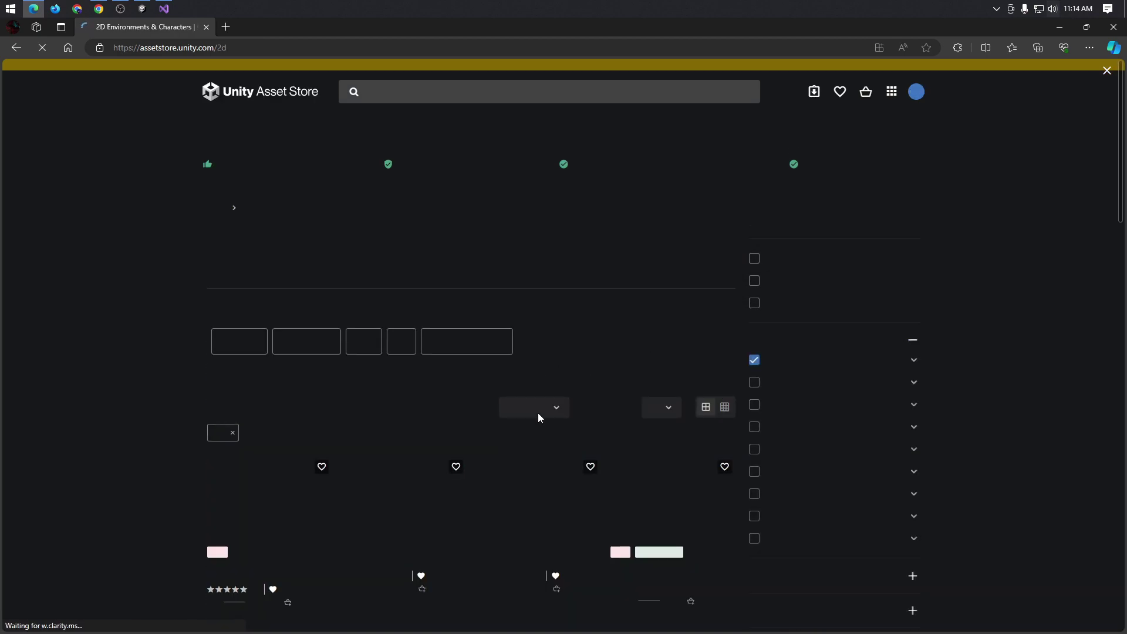
{"action": "left_click", "coordinate": [534, 422]}
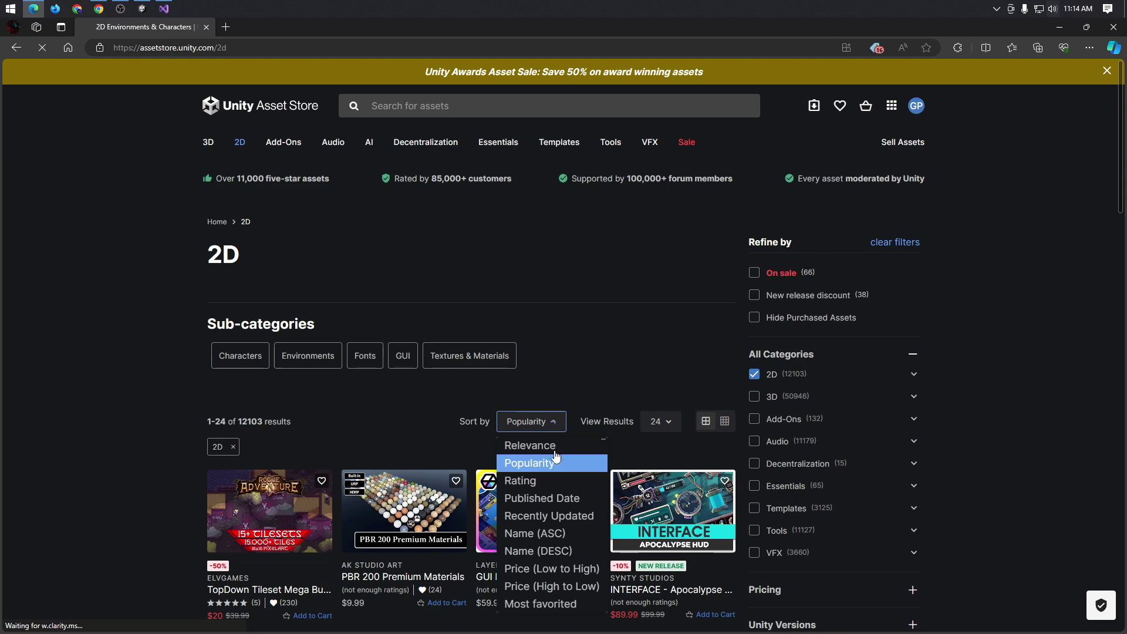
{"action": "left_click", "coordinate": [569, 572]}
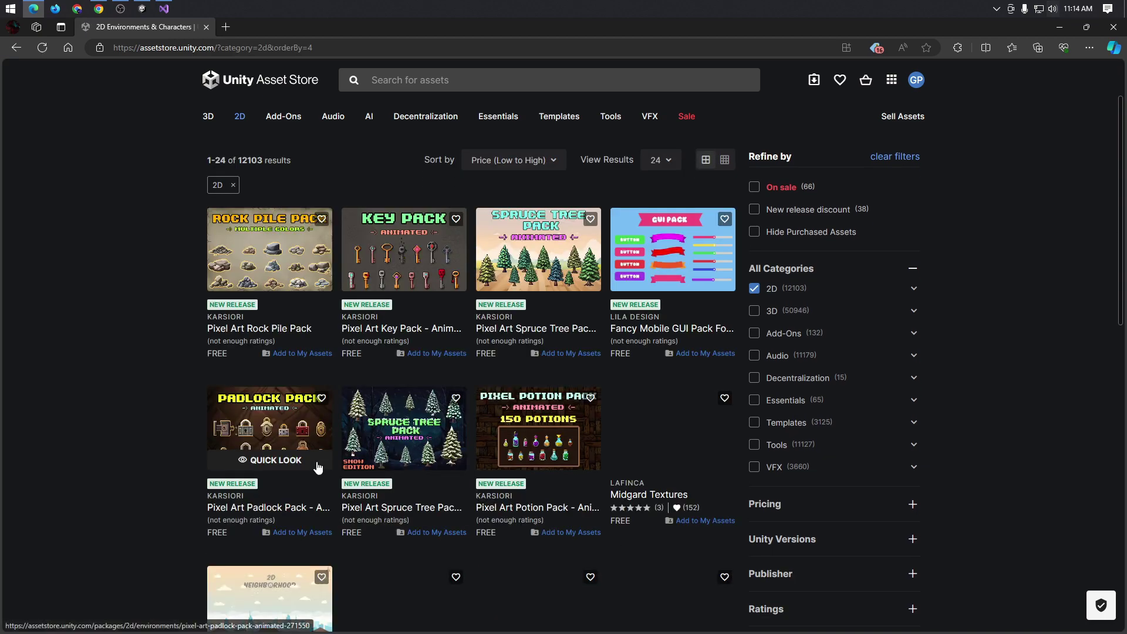
{"action": "scroll", "coordinate": [651, 279], "scroll_direction": "down", "scroll_amount": 3}
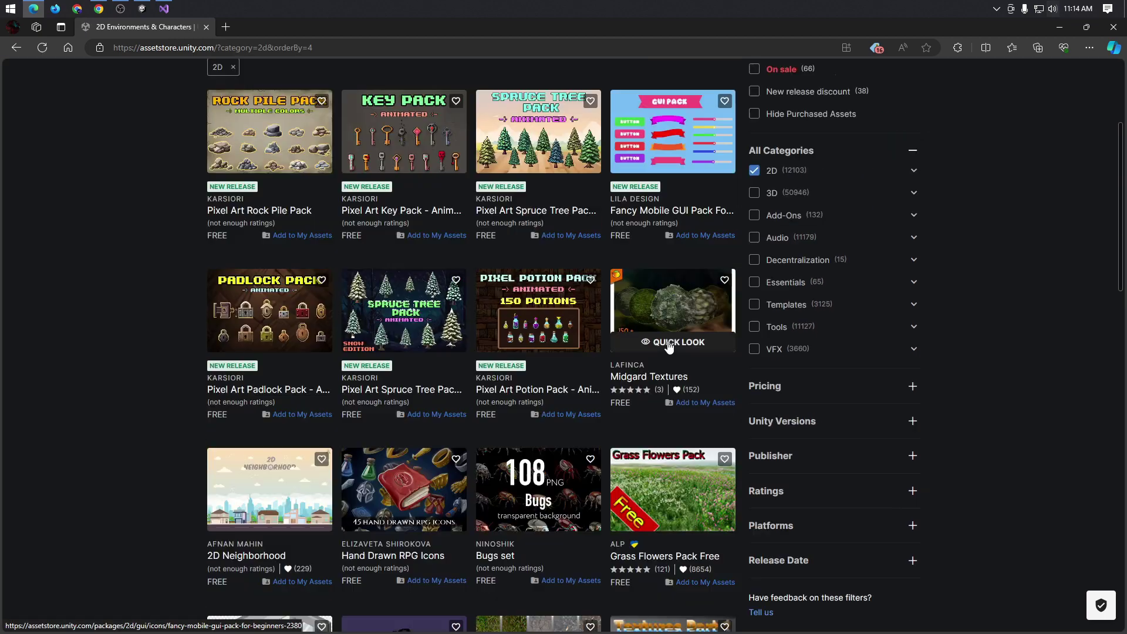
{"action": "scroll", "coordinate": [544, 471], "scroll_direction": "down", "scroll_amount": 6}
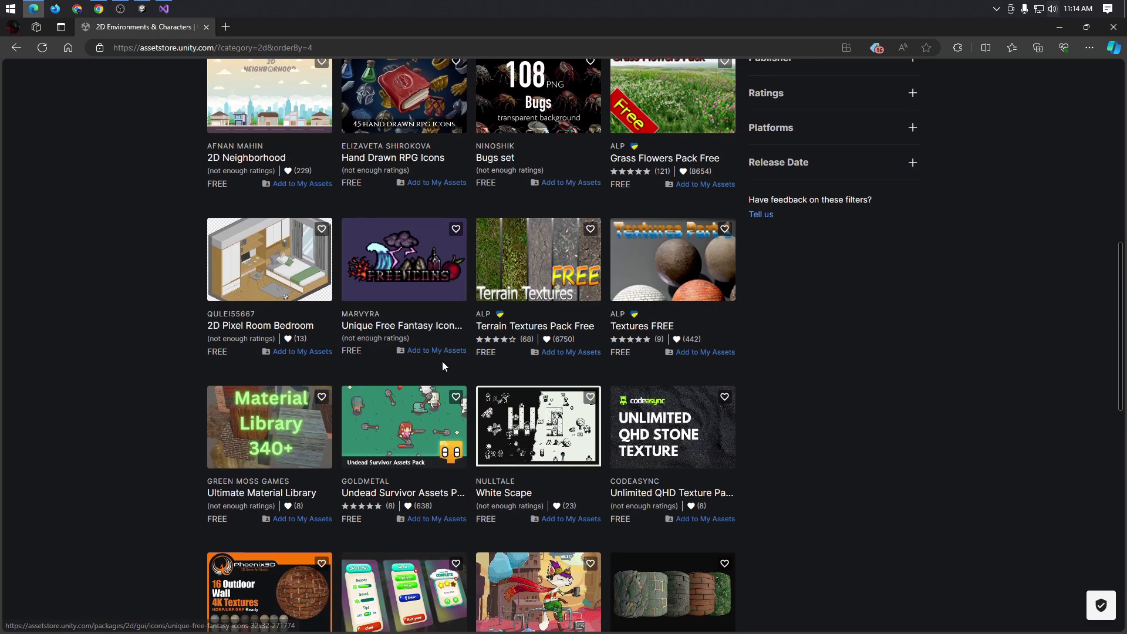
{"action": "scroll", "coordinate": [443, 365], "scroll_direction": "down", "scroll_amount": 3}
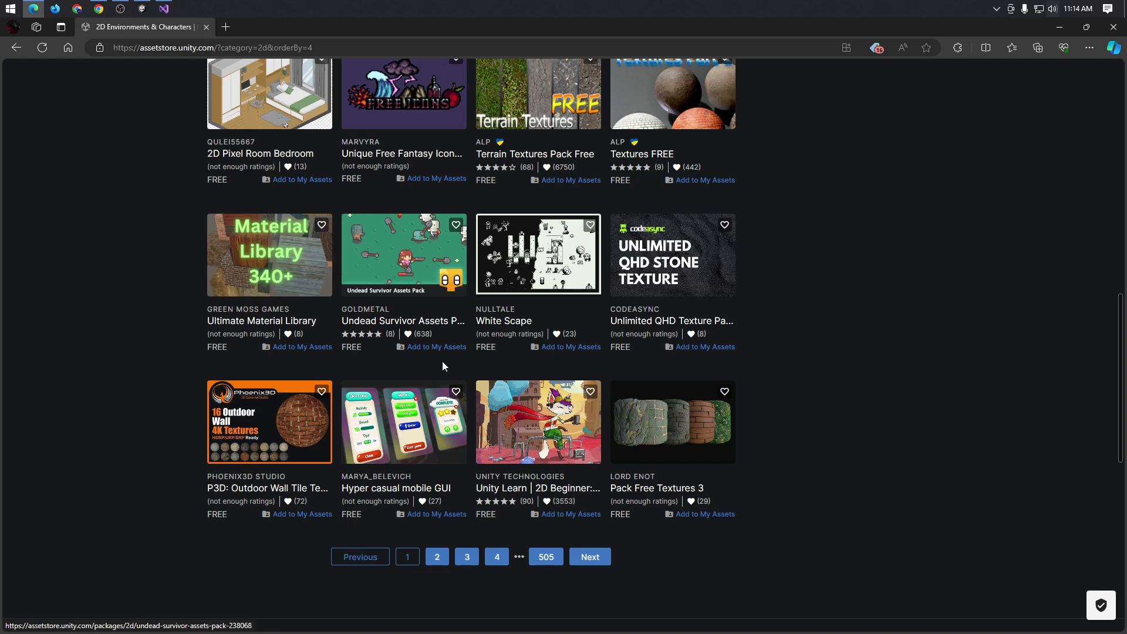
{"action": "scroll", "coordinate": [443, 361], "scroll_direction": "down", "scroll_amount": 3}
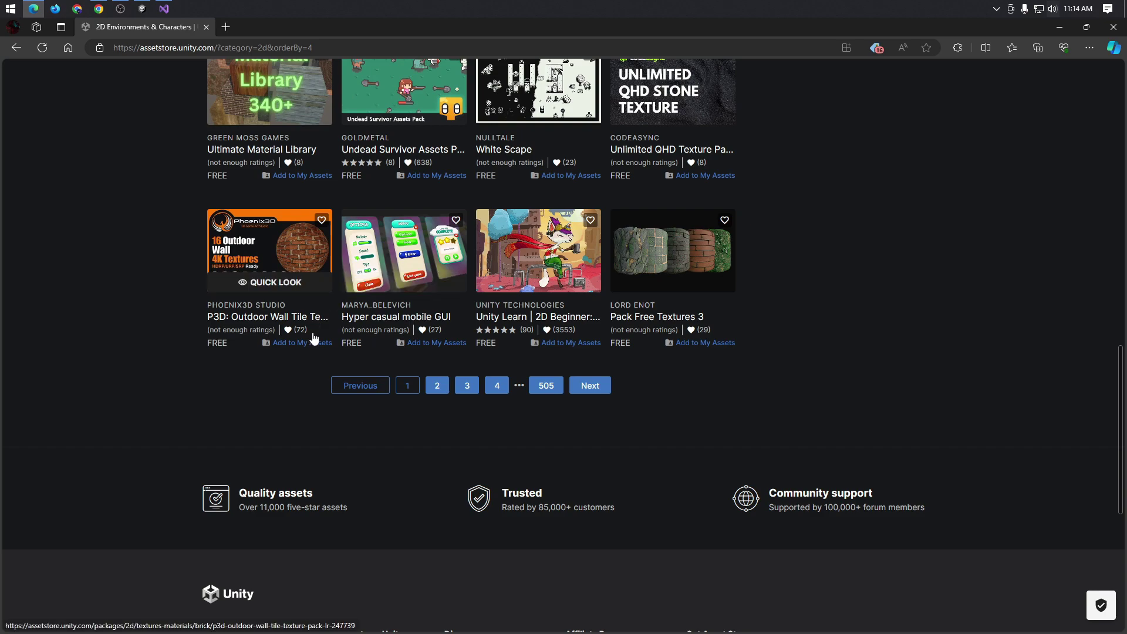
- Preview the free Hyper casual mobile GUI pack's gallery, close it, and add 3D to the filter
{"action": "left_click", "coordinate": [403, 281]}
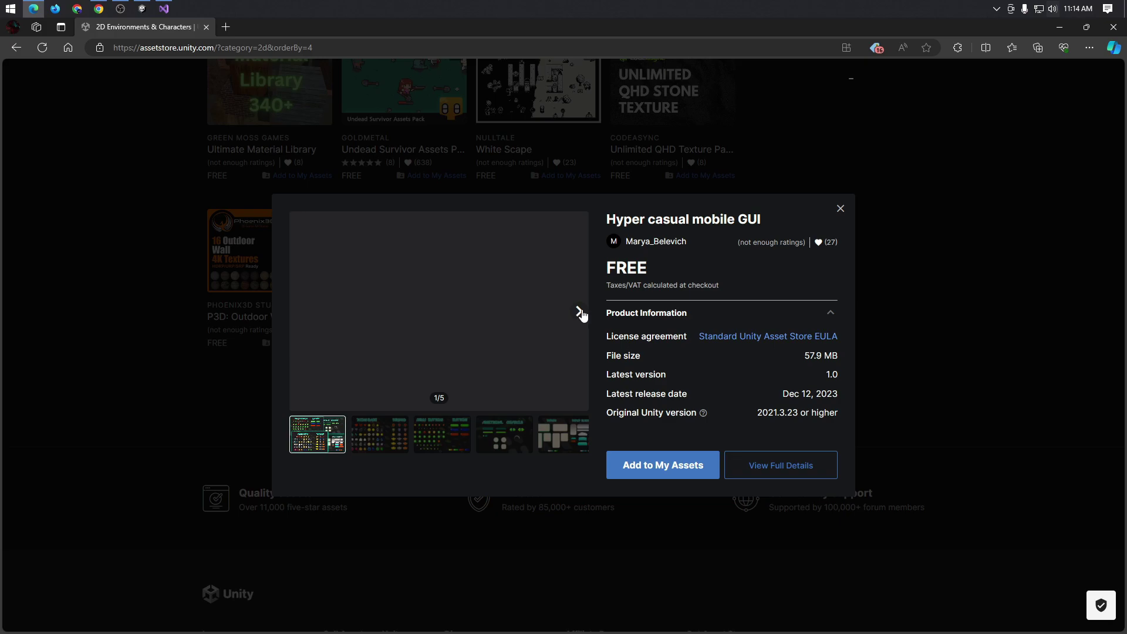
{"action": "left_click", "coordinate": [579, 312]}
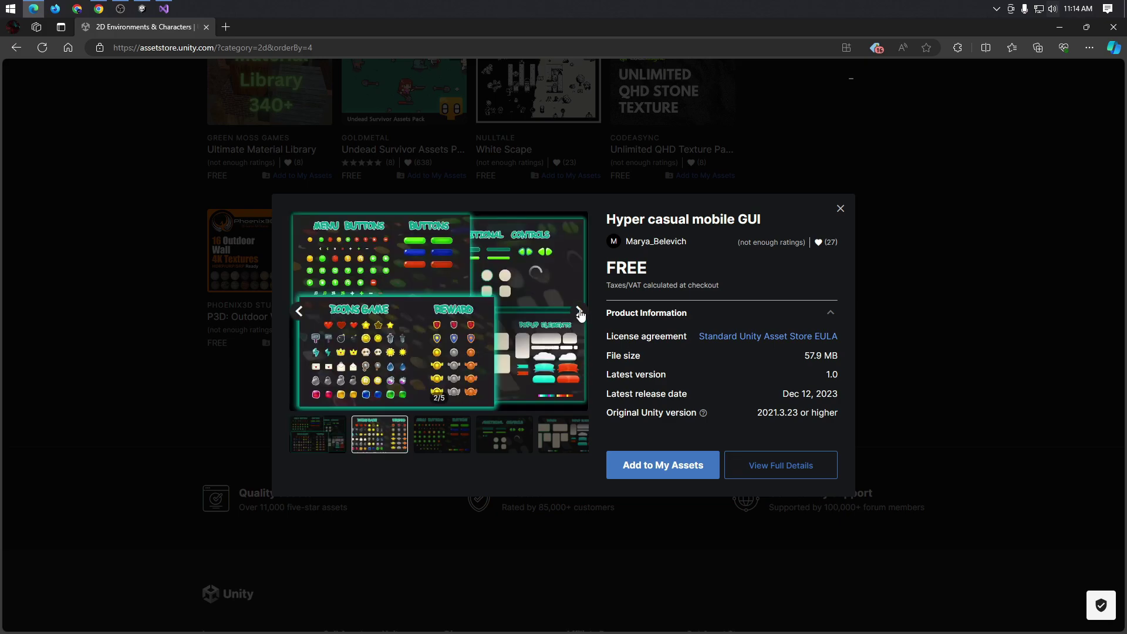
{"action": "left_click", "coordinate": [580, 312]}
{"action": "left_click", "coordinate": [579, 312]}
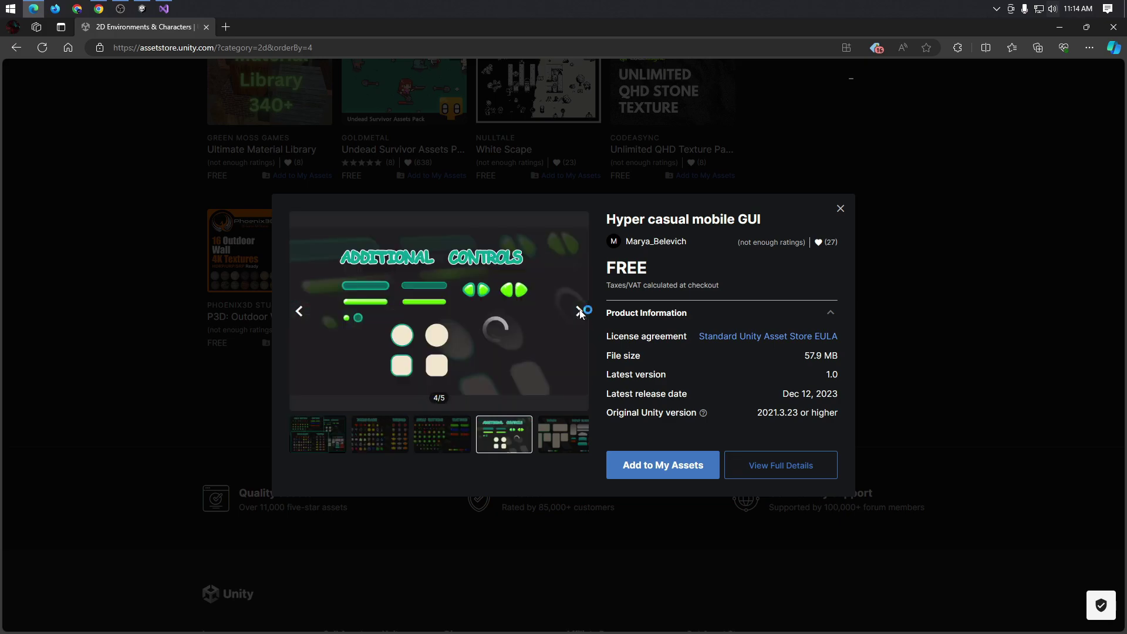
{"action": "left_click", "coordinate": [580, 312]}
{"action": "left_click", "coordinate": [840, 209]}
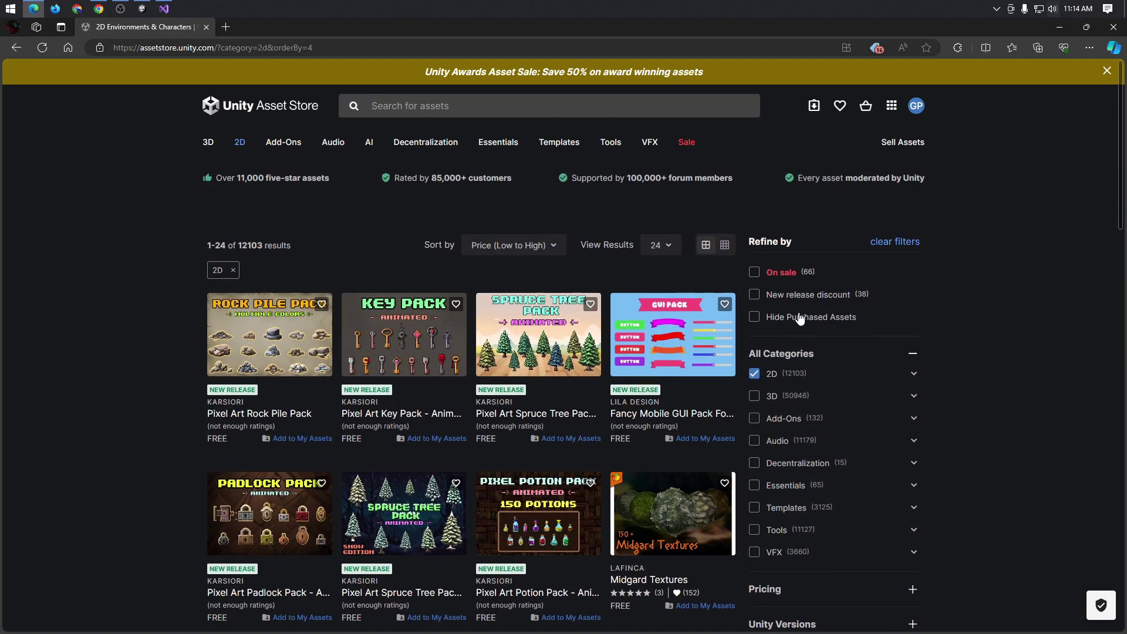
{"action": "left_click", "coordinate": [756, 396]}
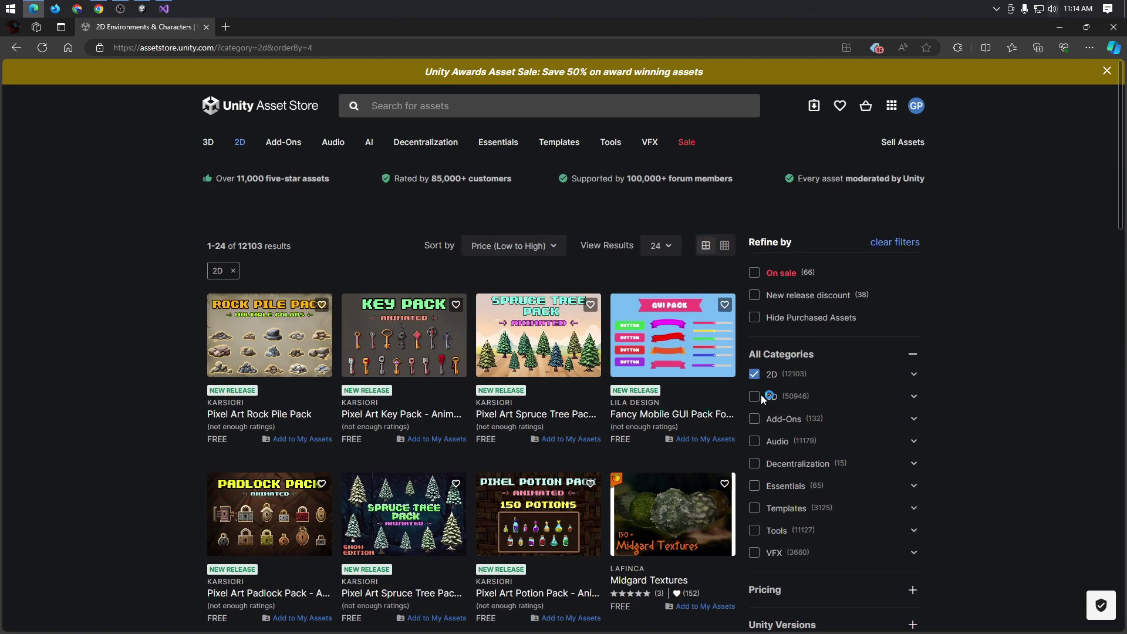
- Filter to 3D assets only and preview the free Point Grass Renderer
{"action": "left_click", "coordinate": [755, 375]}
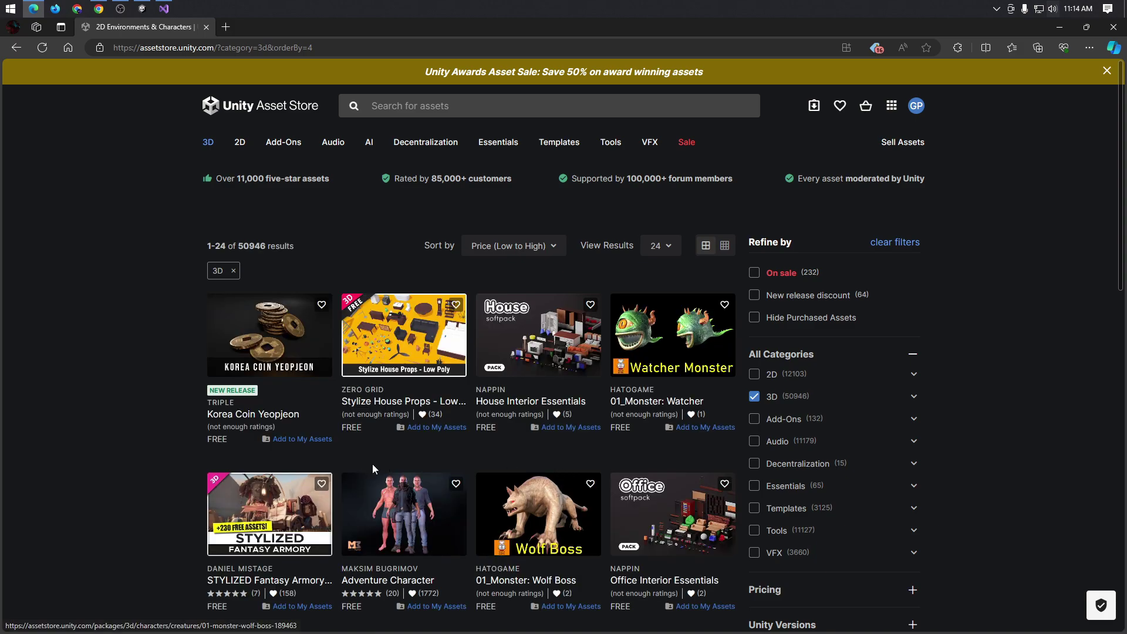
{"action": "scroll", "coordinate": [394, 318], "scroll_direction": "down", "scroll_amount": 3}
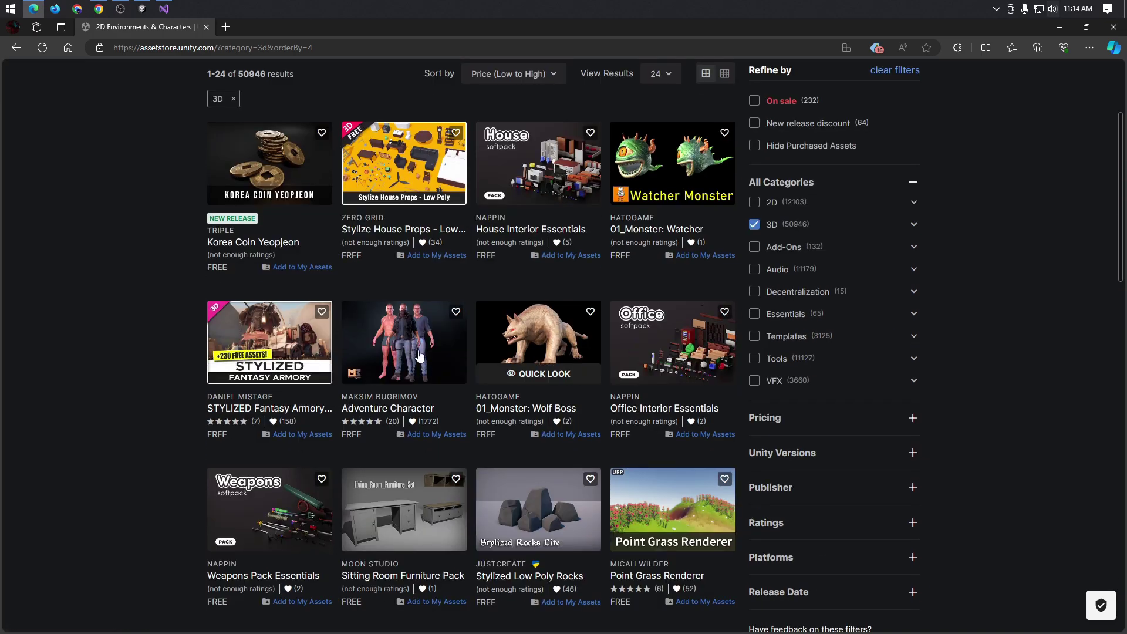
{"action": "scroll", "coordinate": [516, 367], "scroll_direction": "down", "scroll_amount": 1}
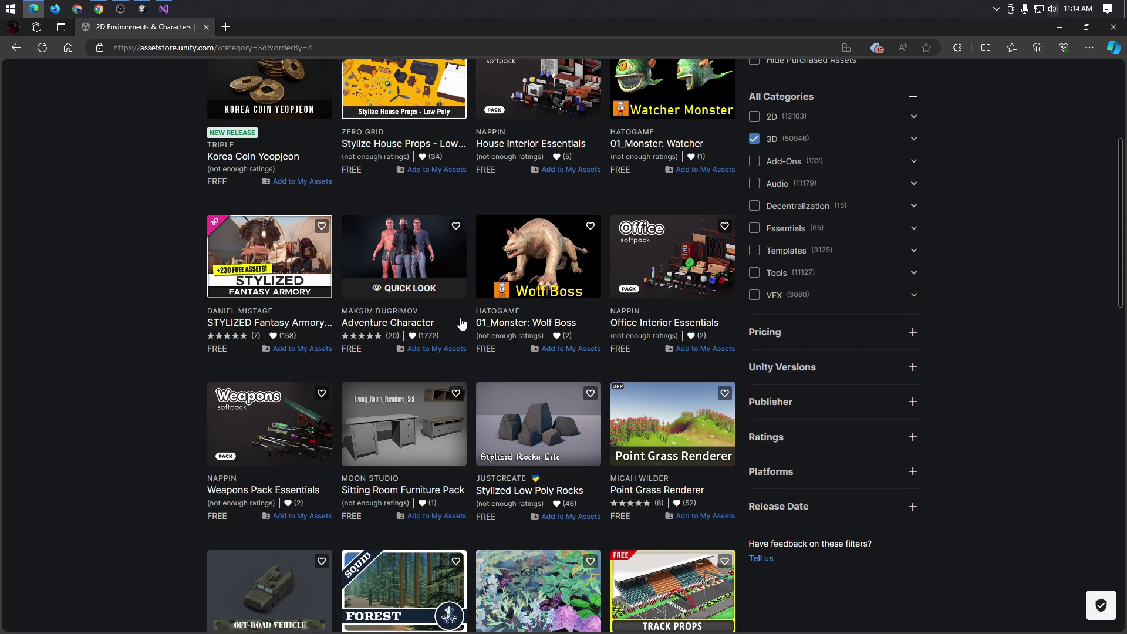
{"action": "scroll", "coordinate": [459, 326], "scroll_direction": "down", "scroll_amount": 1}
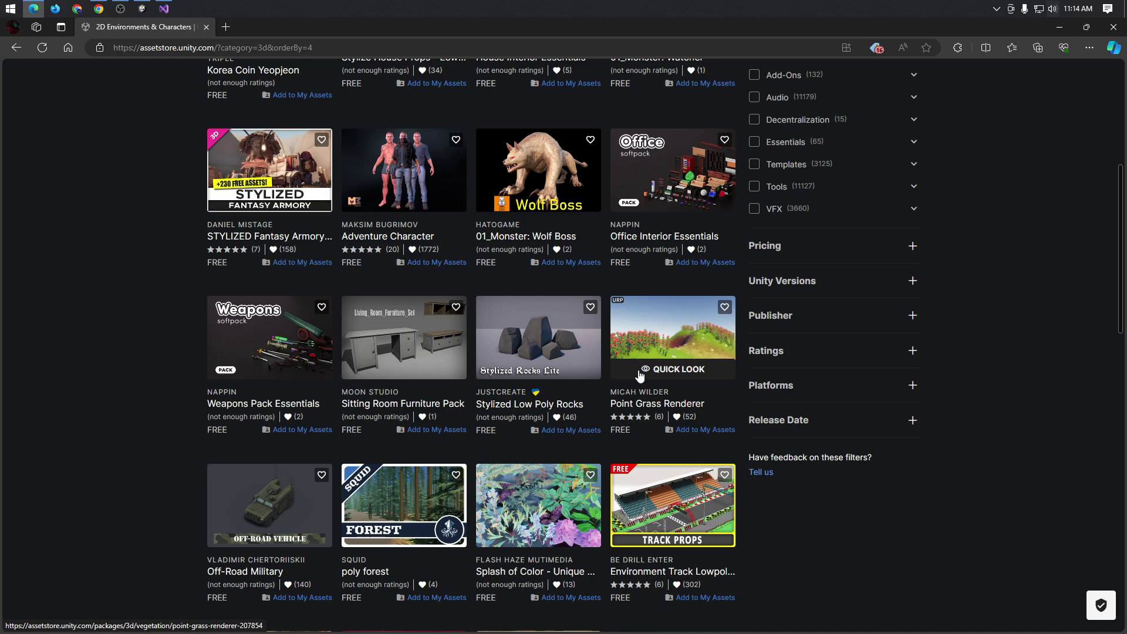
{"action": "left_click", "coordinate": [639, 369]}
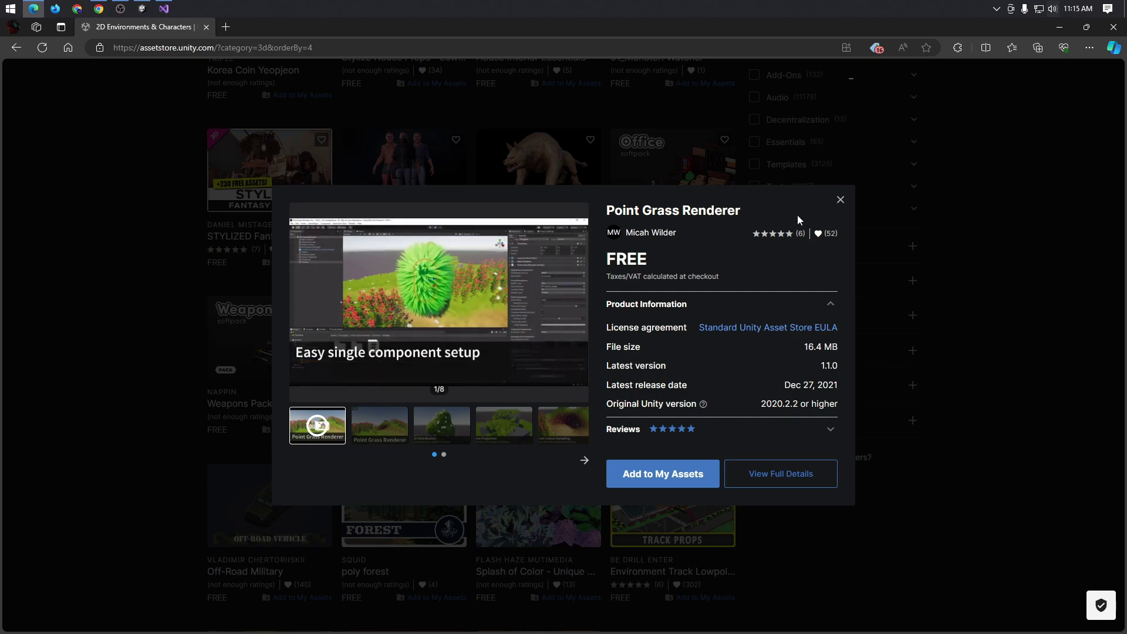
- Preview Sci-Fi Character 08, close it, and switch to Visual Studio
{"action": "scroll", "coordinate": [544, 390], "scroll_direction": "down", "scroll_amount": 7}
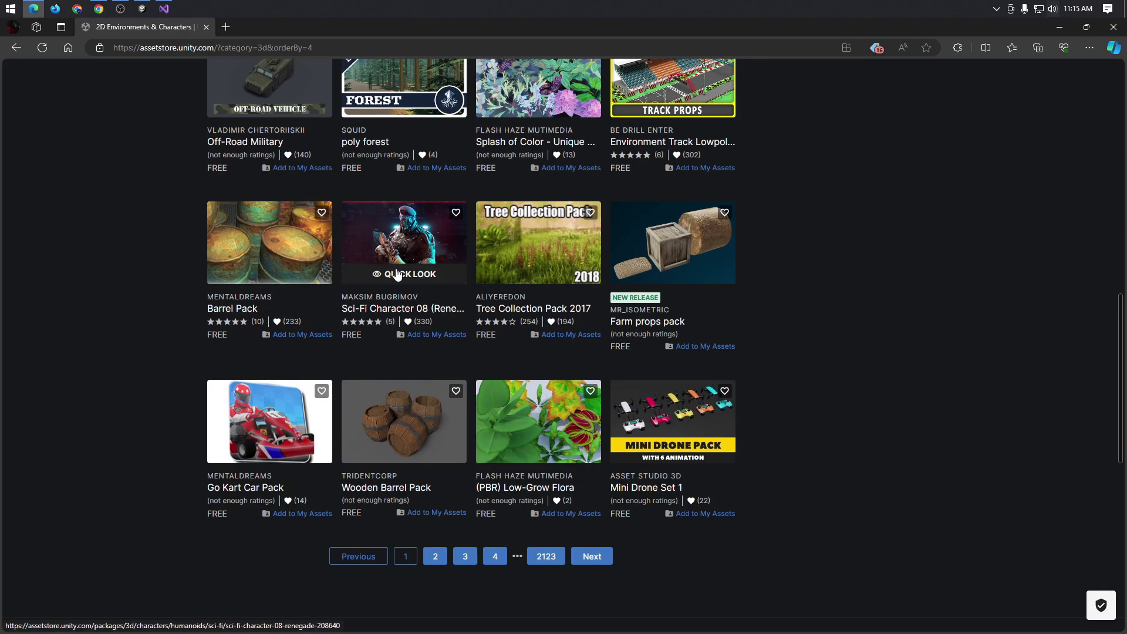
{"action": "left_click", "coordinate": [398, 274]}
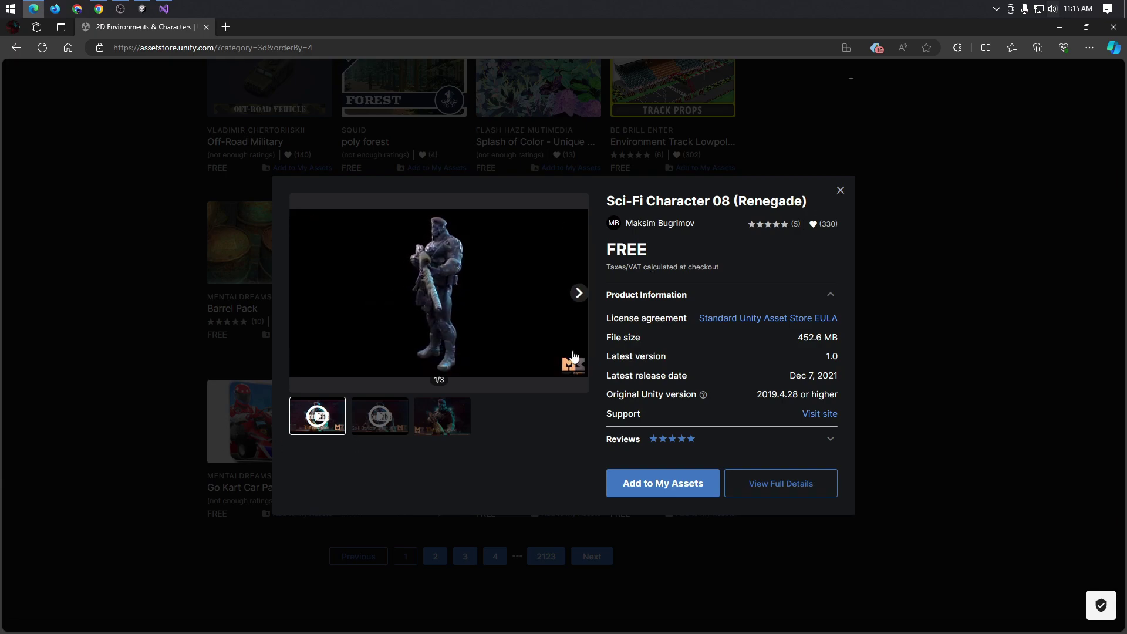
{"action": "left_click", "coordinate": [841, 190]}
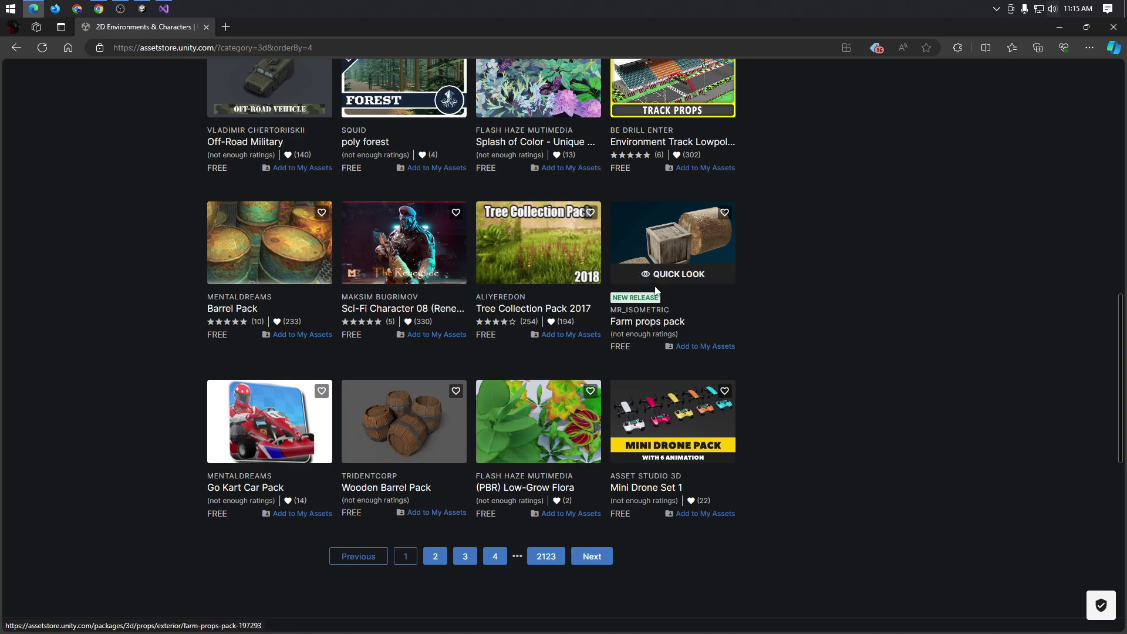
{"action": "scroll", "coordinate": [657, 290], "scroll_direction": "up", "scroll_amount": 10}
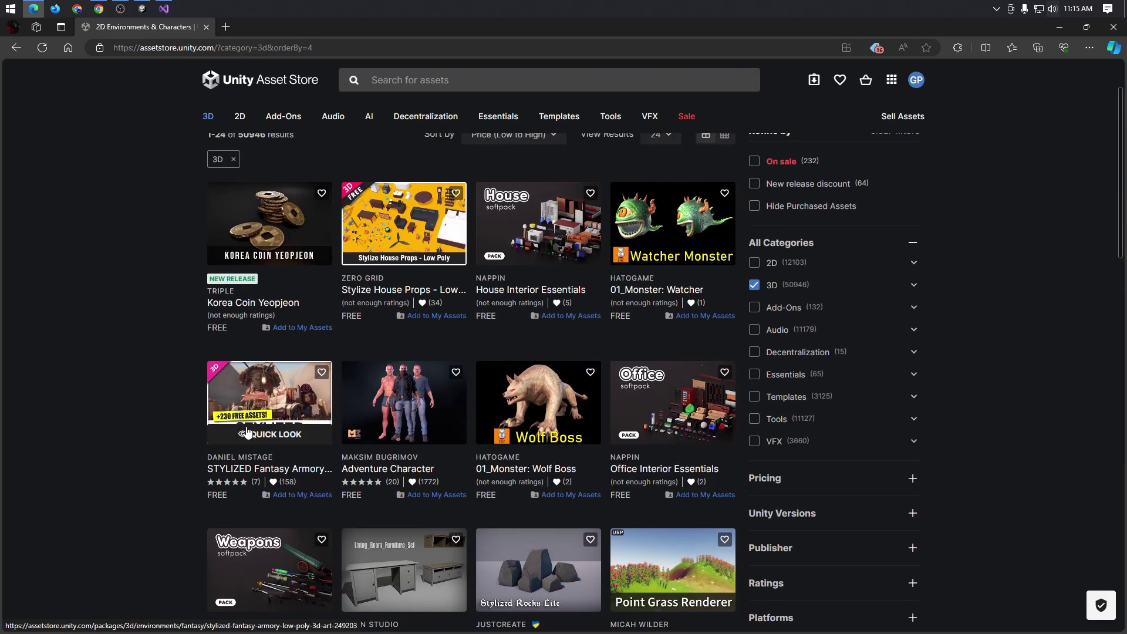
{"action": "scroll", "coordinate": [291, 520], "scroll_direction": "down", "scroll_amount": 2}
{"action": "scroll", "coordinate": [535, 441], "scroll_direction": "up", "scroll_amount": 3}
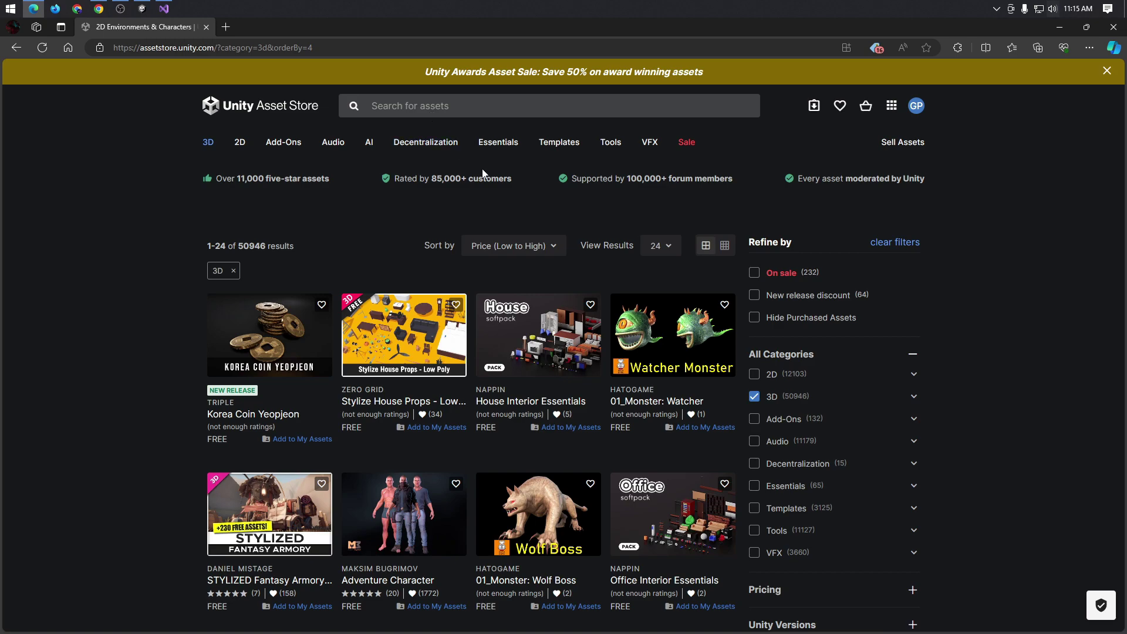
{"action": "key", "text": "alt+Tab"}
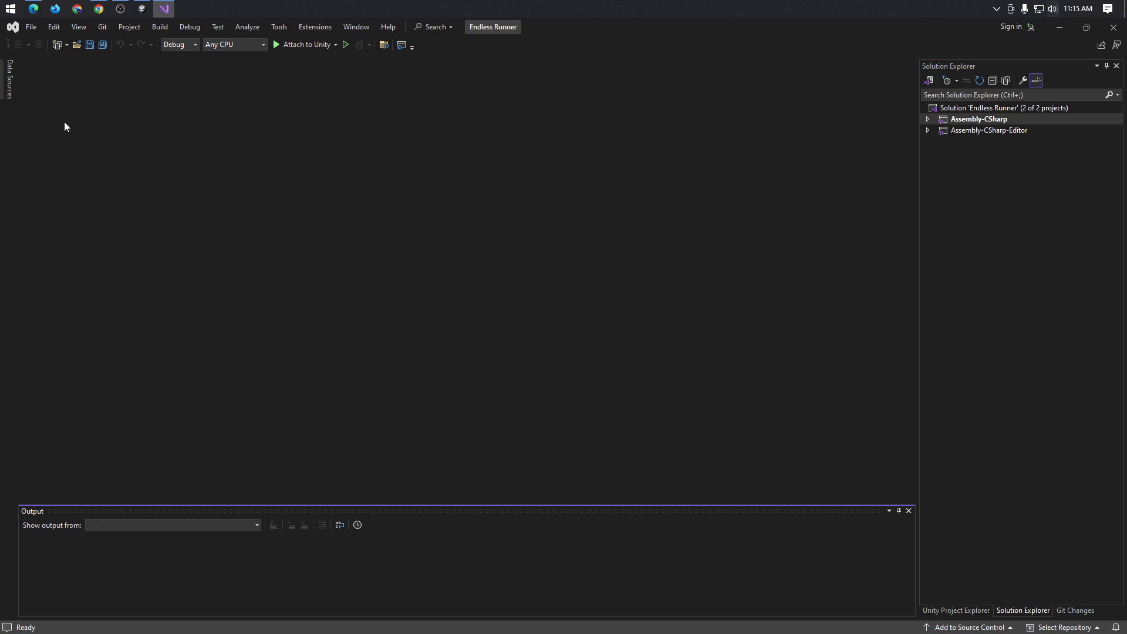
- Close the Output pane and show the Unity Project Explorer asset tree
{"action": "left_click", "coordinate": [12, 86]}
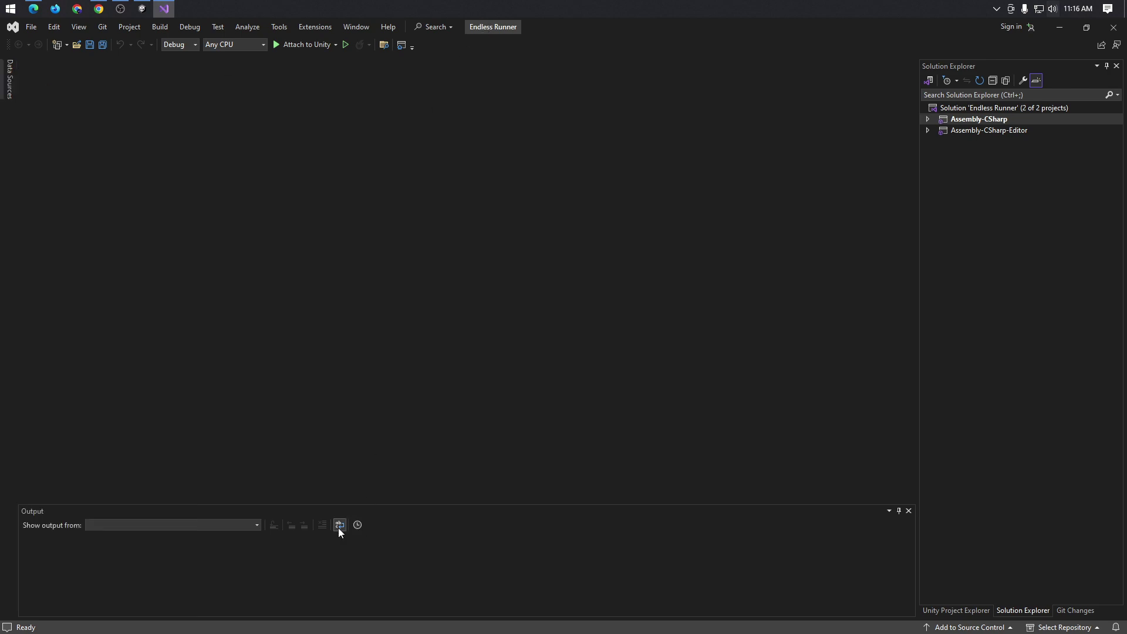
{"action": "left_click", "coordinate": [908, 512]}
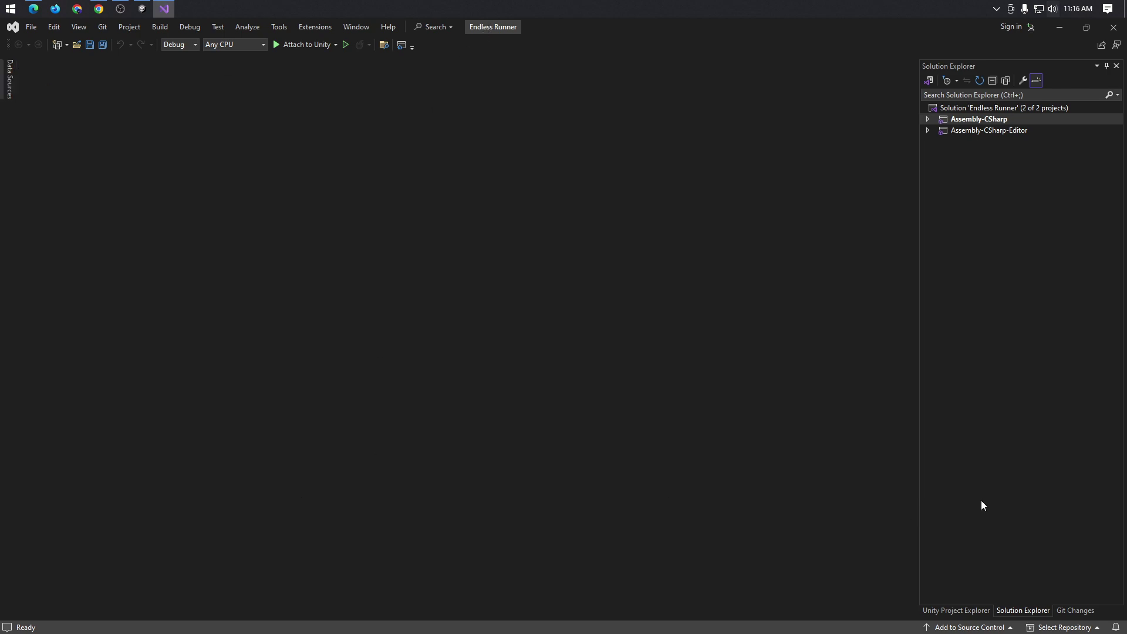
{"action": "left_click", "coordinate": [952, 612]}
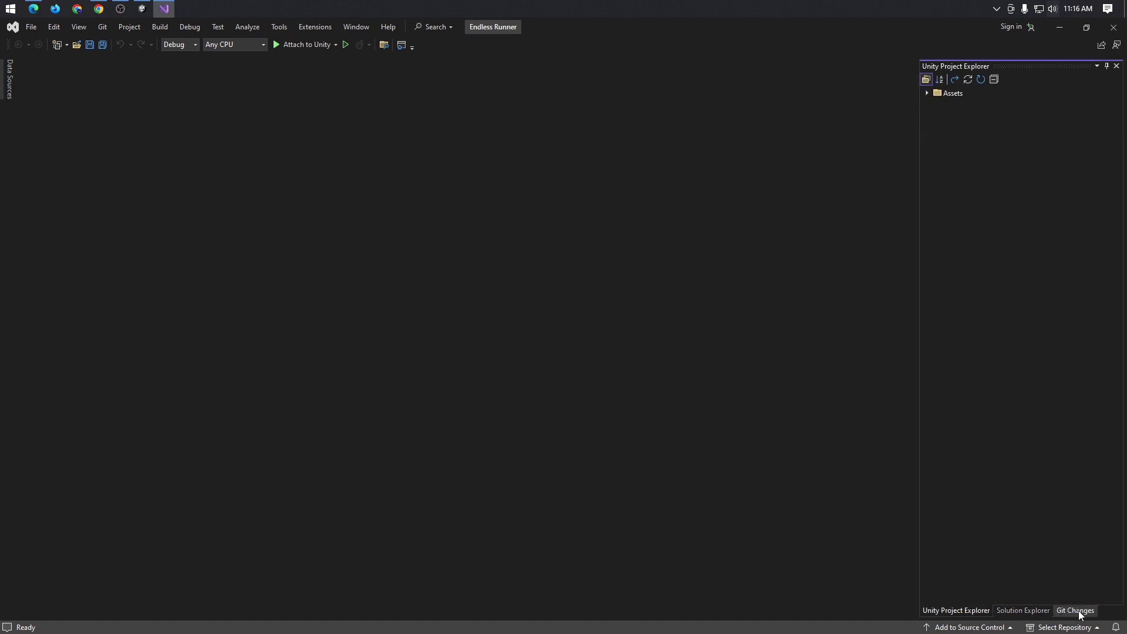
{"action": "left_click", "coordinate": [1068, 612]}
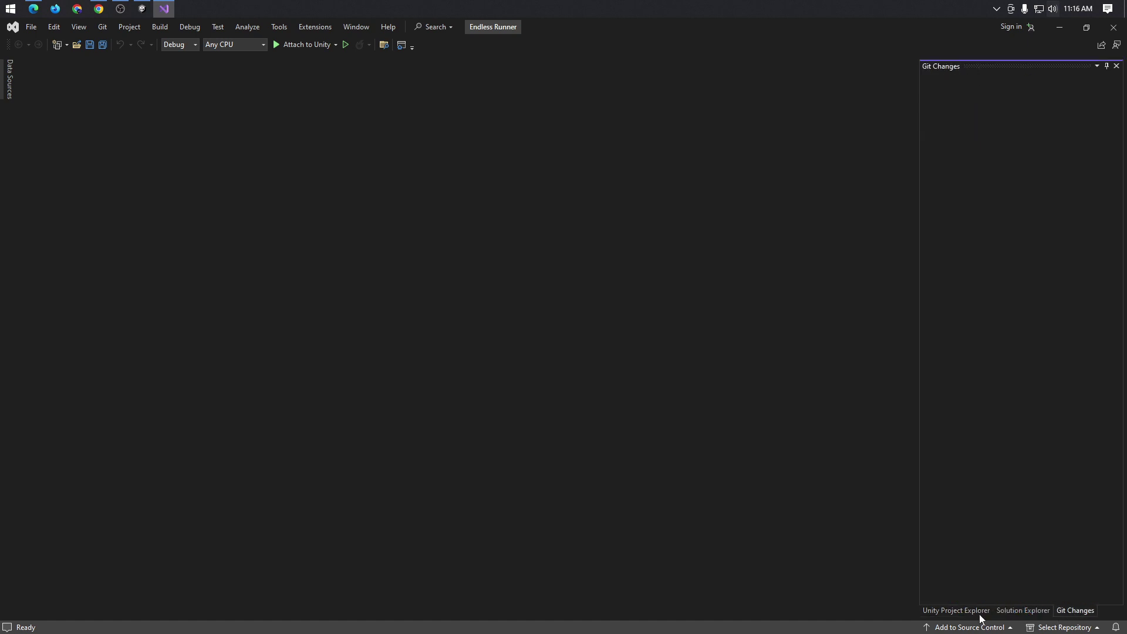
{"action": "left_click", "coordinate": [957, 610]}
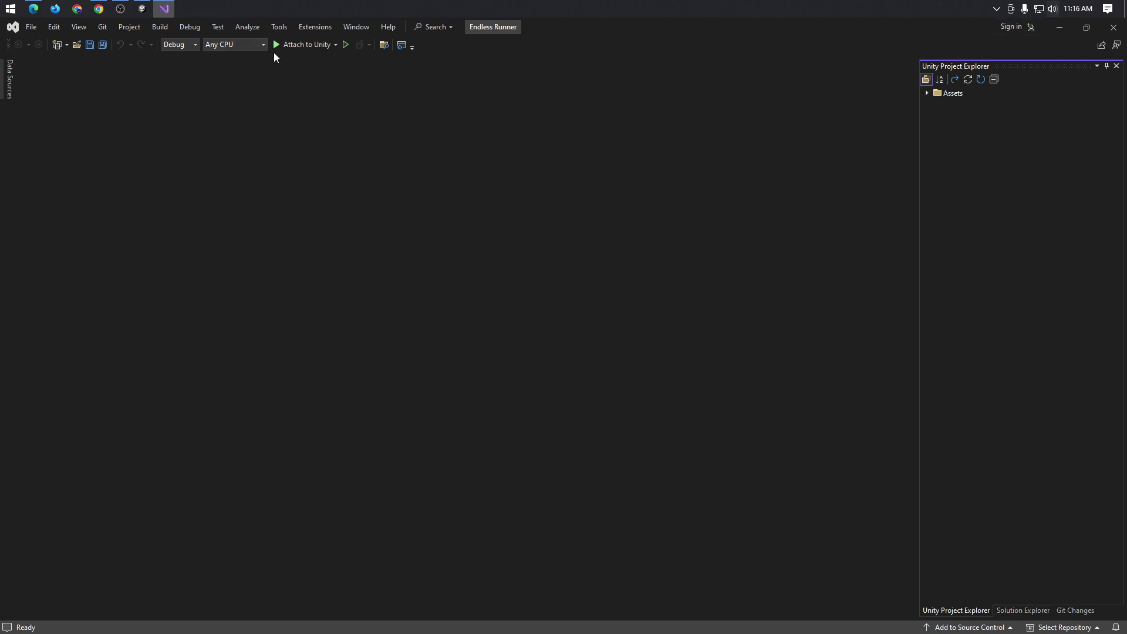
- Expand Assets > Free_Pack > Demo_GameResource > Script and select CharacterController_2D.cs
{"action": "left_click", "coordinate": [929, 94]}
{"action": "left_click", "coordinate": [939, 104]}
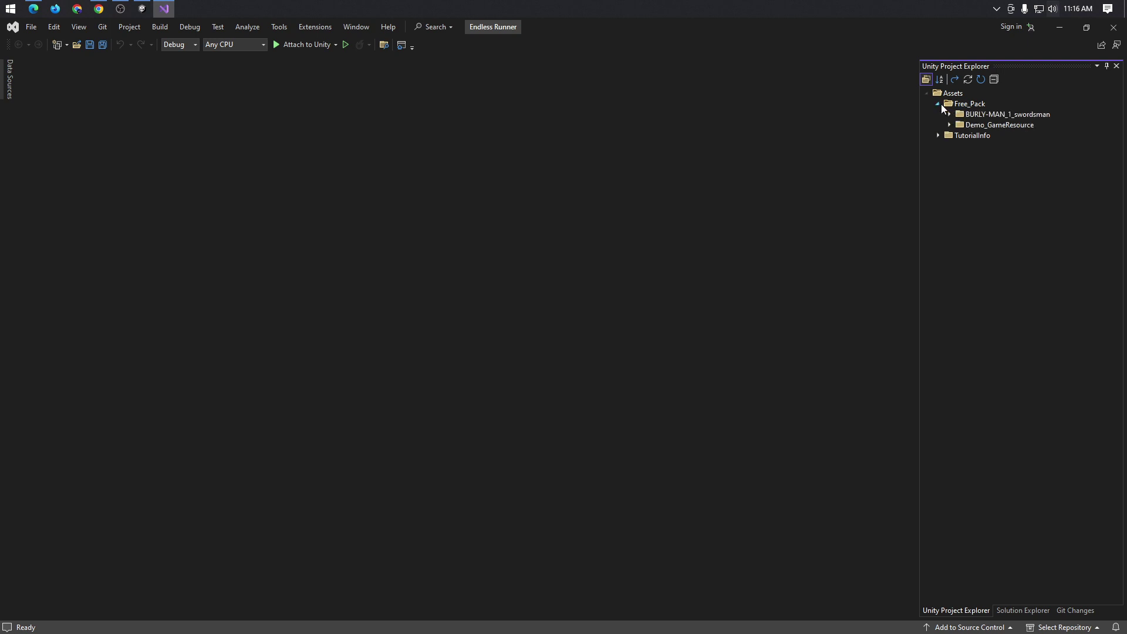
{"action": "left_click", "coordinate": [950, 113]}
{"action": "left_click", "coordinate": [950, 114]}
{"action": "left_click", "coordinate": [950, 125]}
{"action": "left_click", "coordinate": [961, 135]}
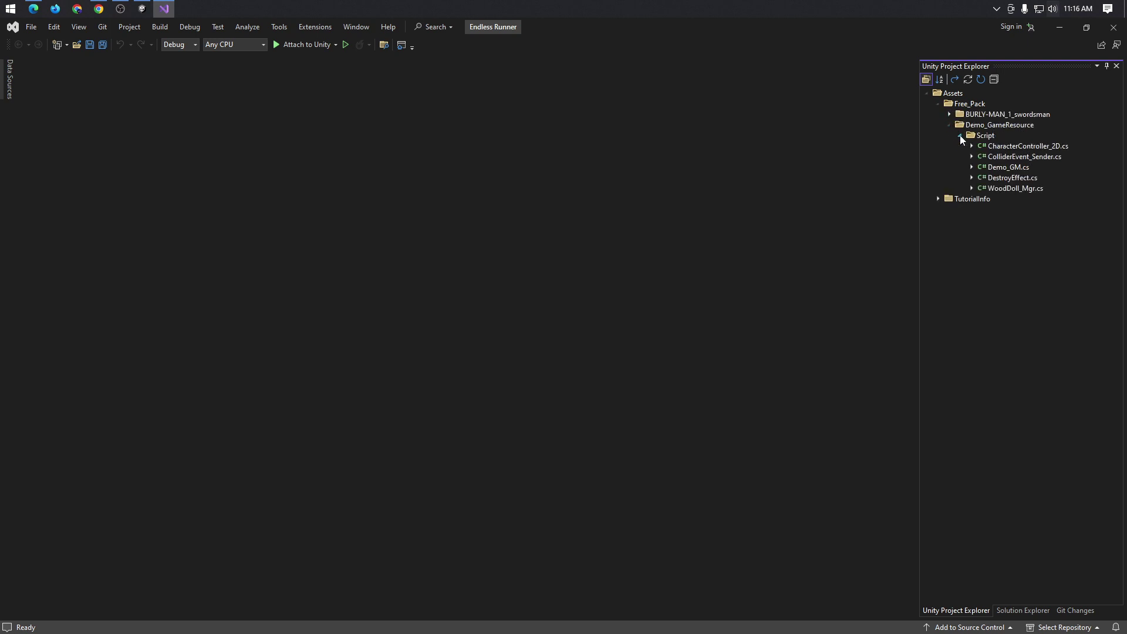
{"action": "left_click", "coordinate": [1011, 148]}
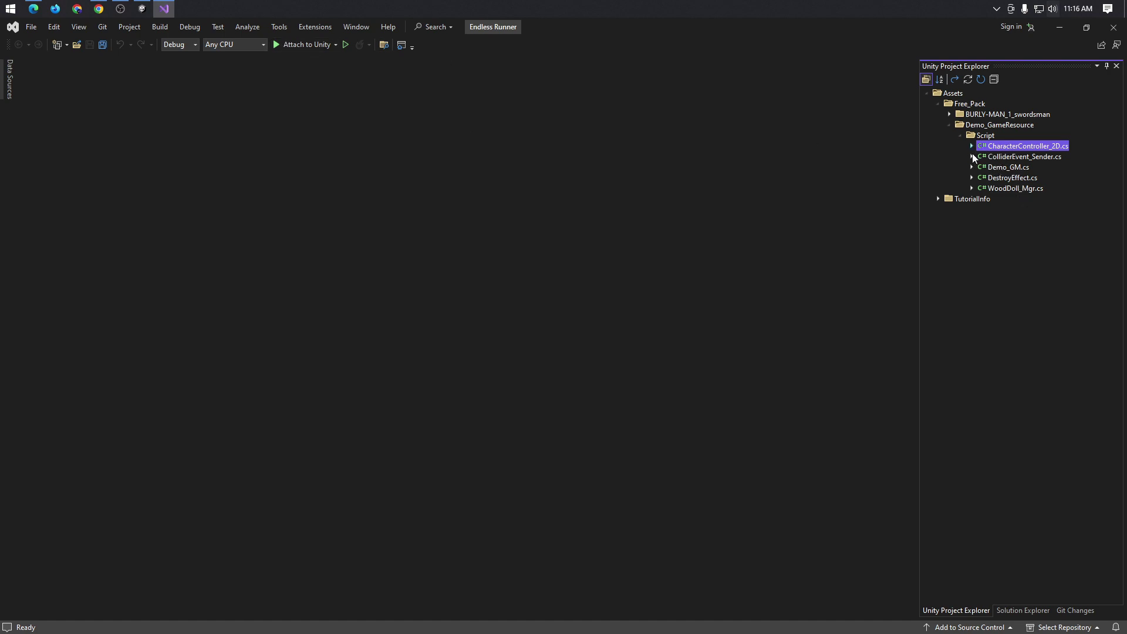
- Open CharacterController_2D.cs and read through its fields, Start() setup and Update() attack code
{"action": "double_click", "coordinate": [988, 150]}
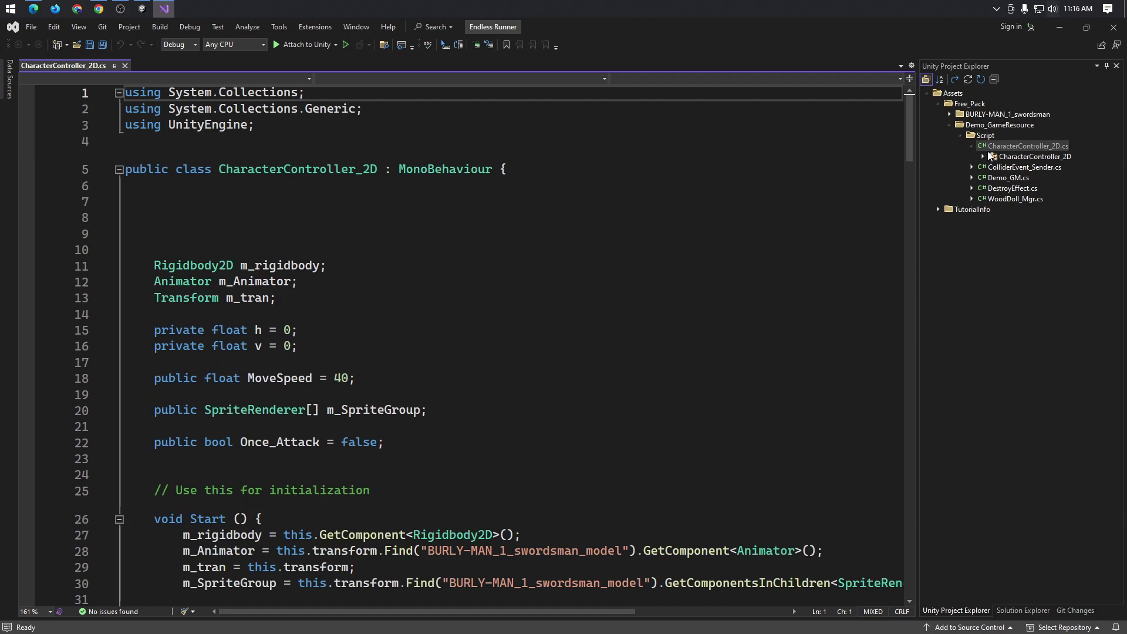
{"action": "left_click", "coordinate": [427, 340]}
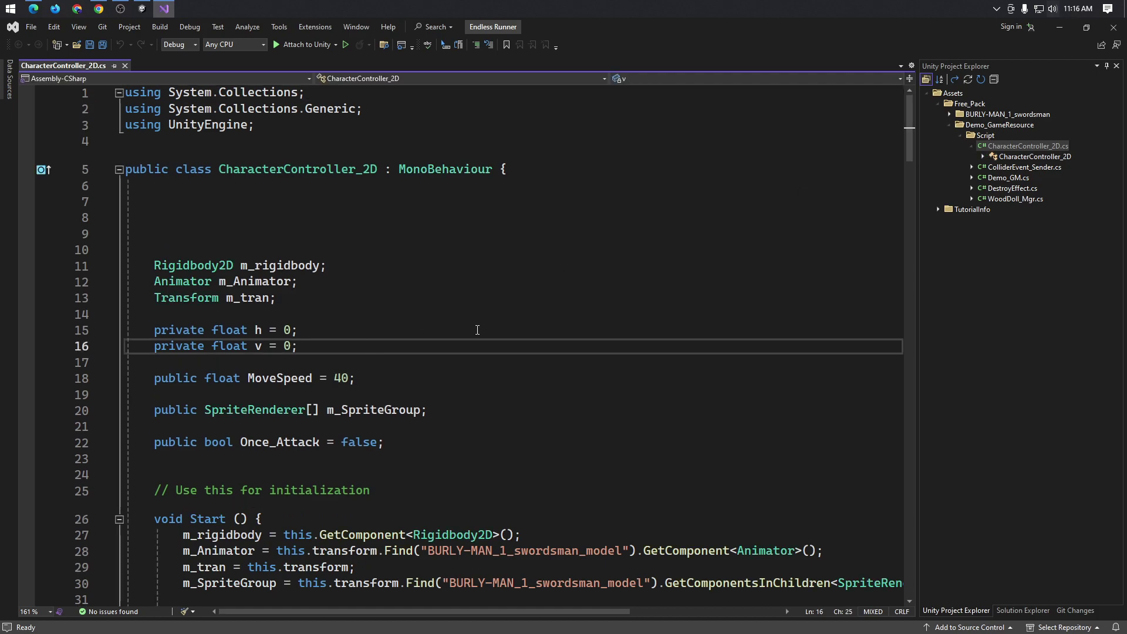
{"action": "scroll", "coordinate": [546, 293], "scroll_direction": "down", "scroll_amount": 2}
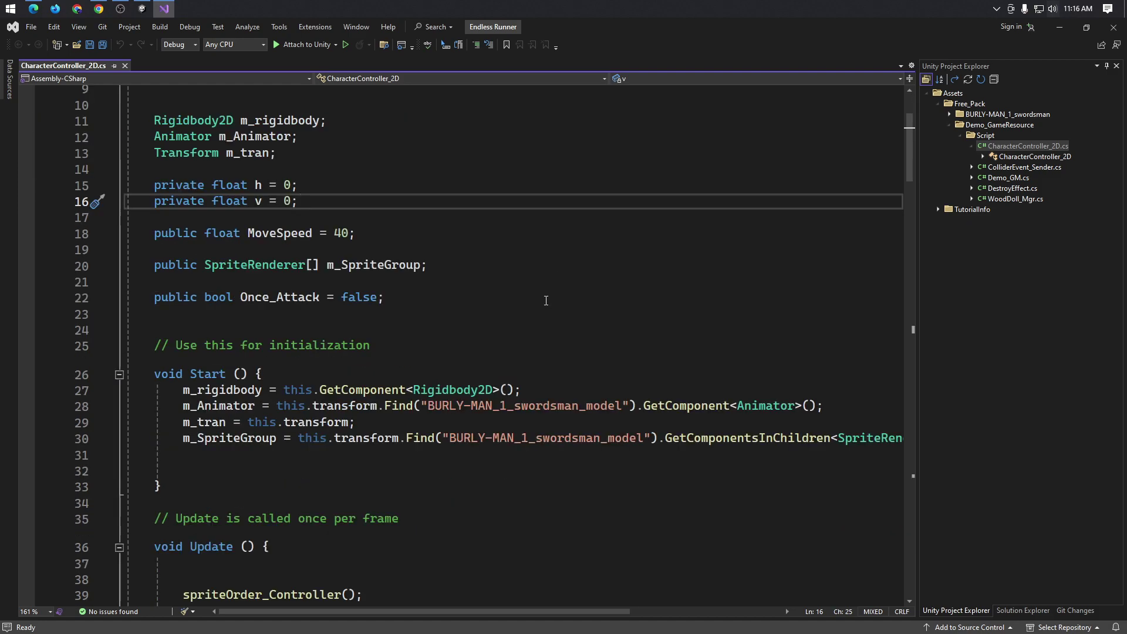
{"action": "scroll", "coordinate": [545, 293], "scroll_direction": "up", "scroll_amount": 1}
{"action": "key", "text": "Up"}
{"action": "scroll", "coordinate": [584, 291], "scroll_direction": "down", "scroll_amount": 4}
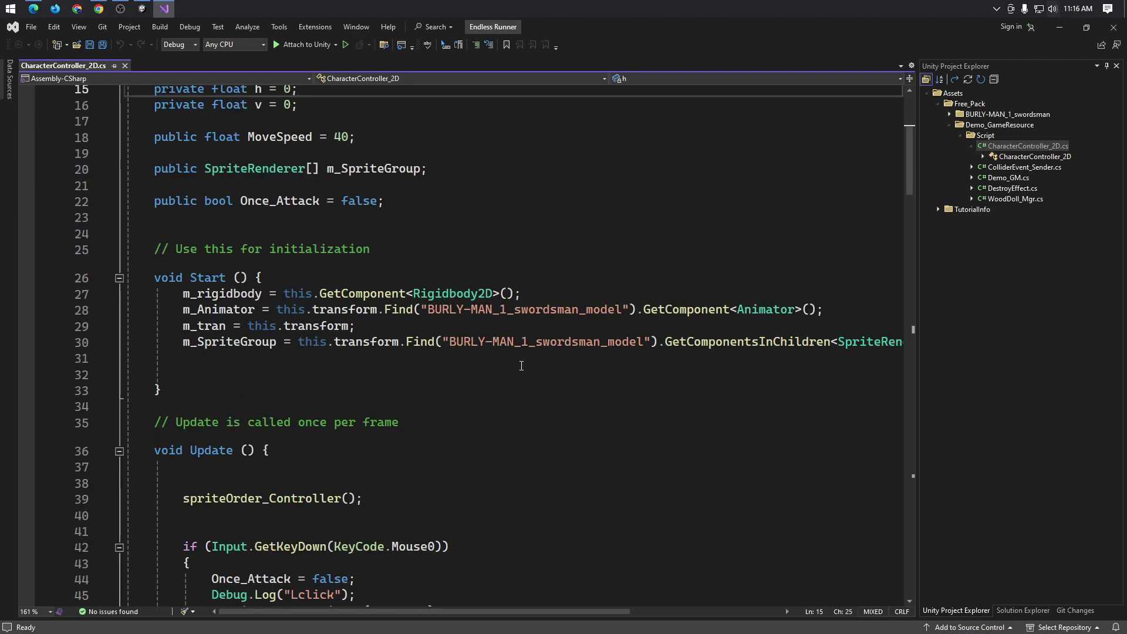
{"action": "left_click", "coordinate": [565, 347]}
{"action": "scroll", "coordinate": [644, 346], "scroll_direction": "down", "scroll_amount": 1}
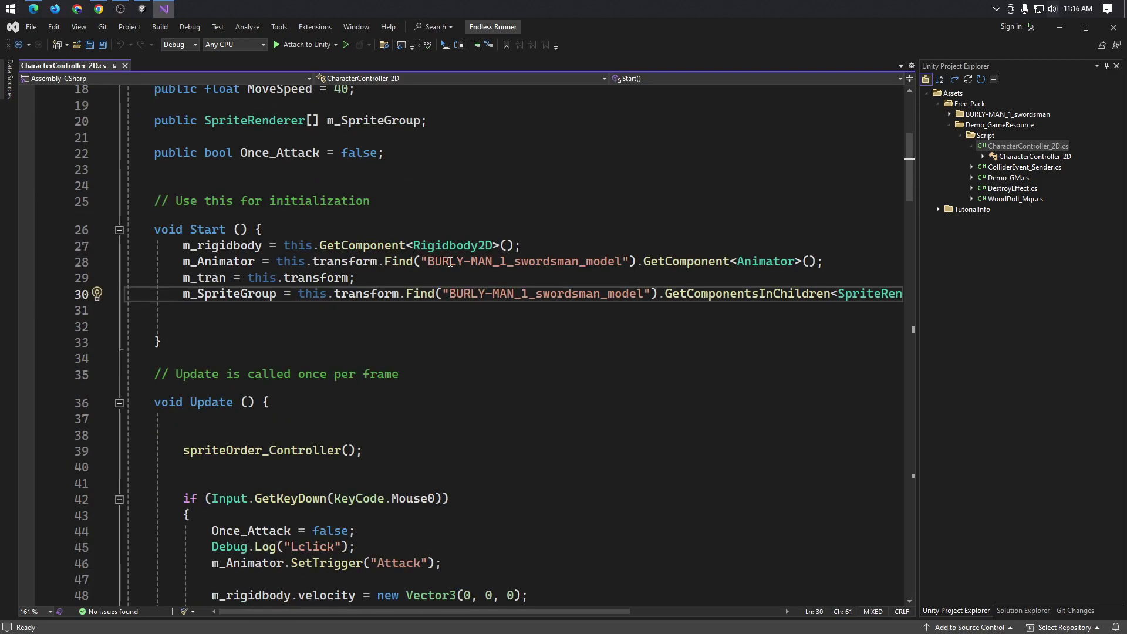
{"action": "scroll", "coordinate": [429, 282], "scroll_direction": "down", "scroll_amount": 3}
{"action": "scroll", "coordinate": [437, 273], "scroll_direction": "down", "scroll_amount": 4}
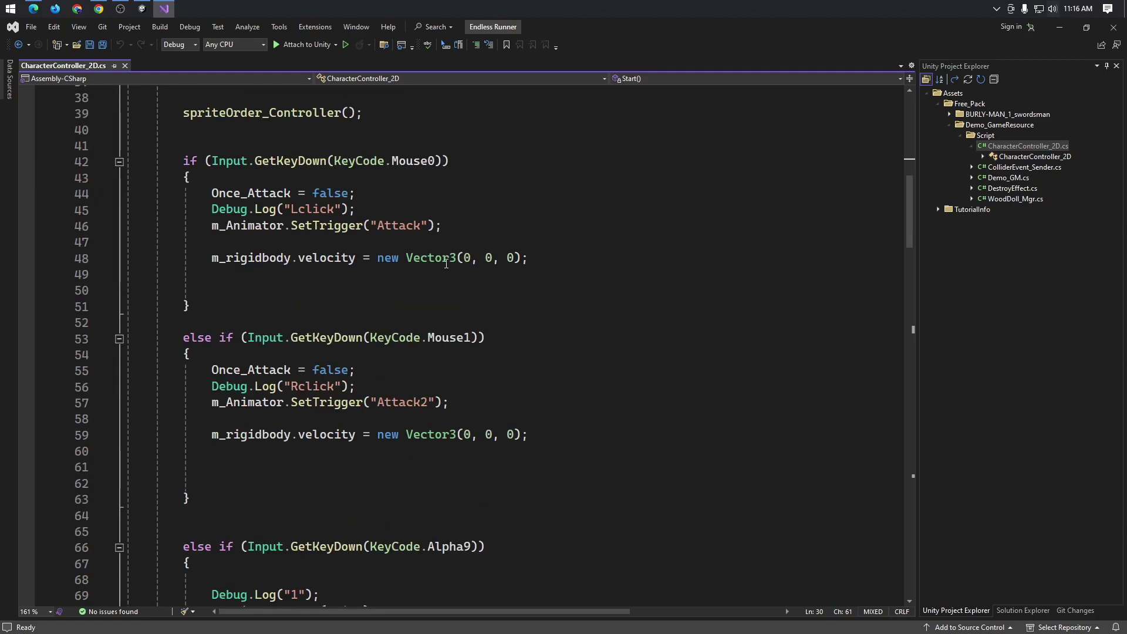
{"action": "scroll", "coordinate": [453, 226], "scroll_direction": "up", "scroll_amount": 1}
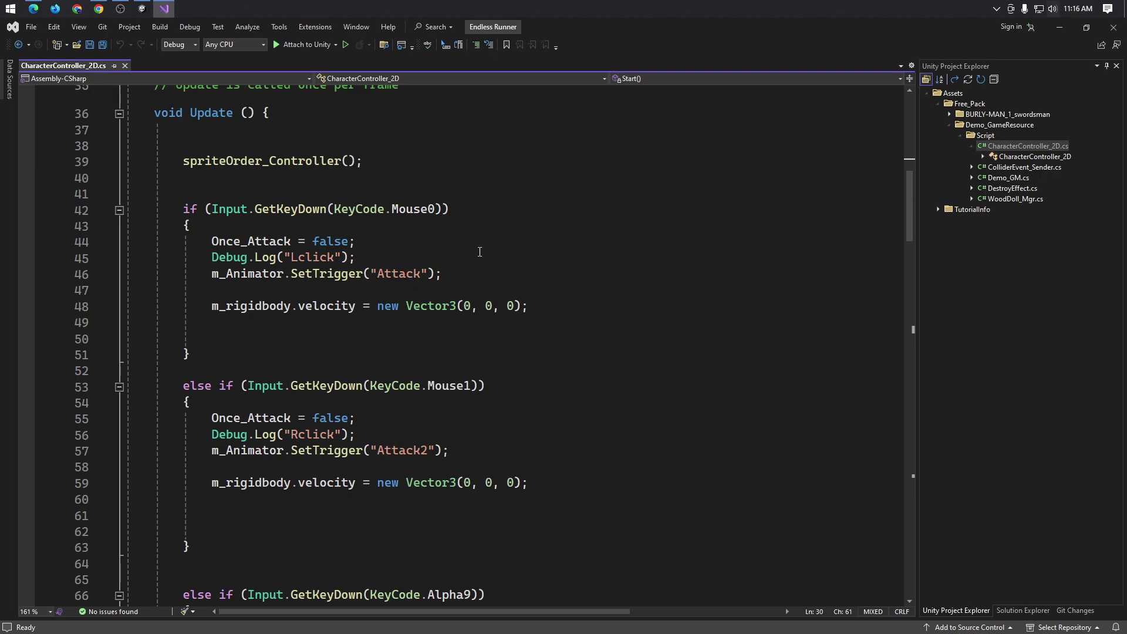
{"action": "key", "text": "alt+Tab"}
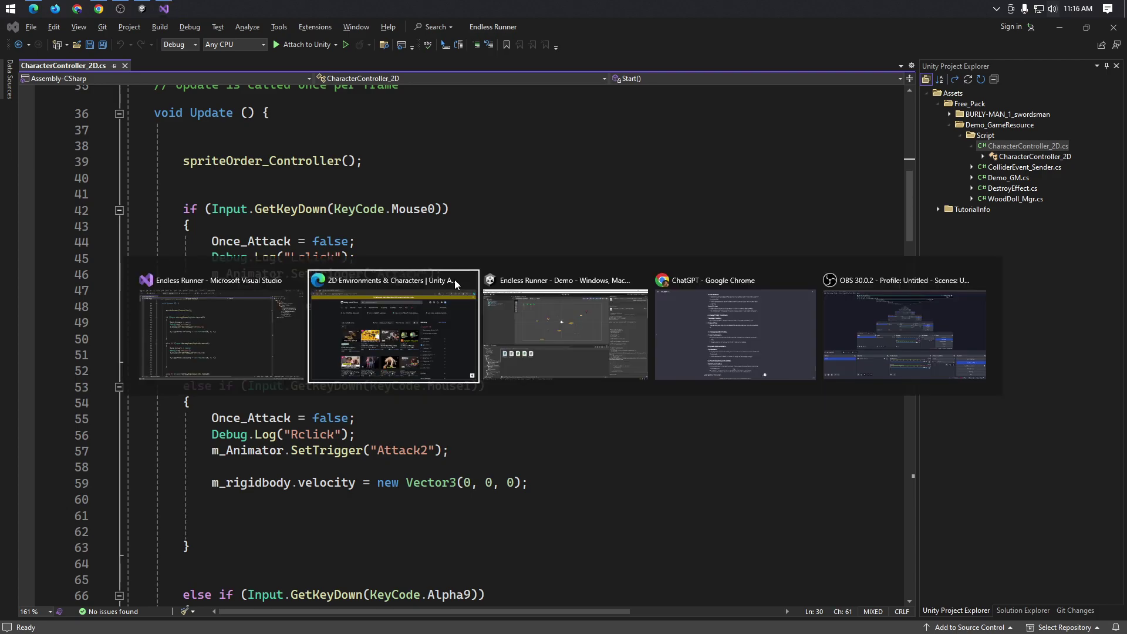
- Enter Play mode in Unity and test the swordsman's attacks and WASD movement
{"action": "left_click", "coordinate": [552, 322]}
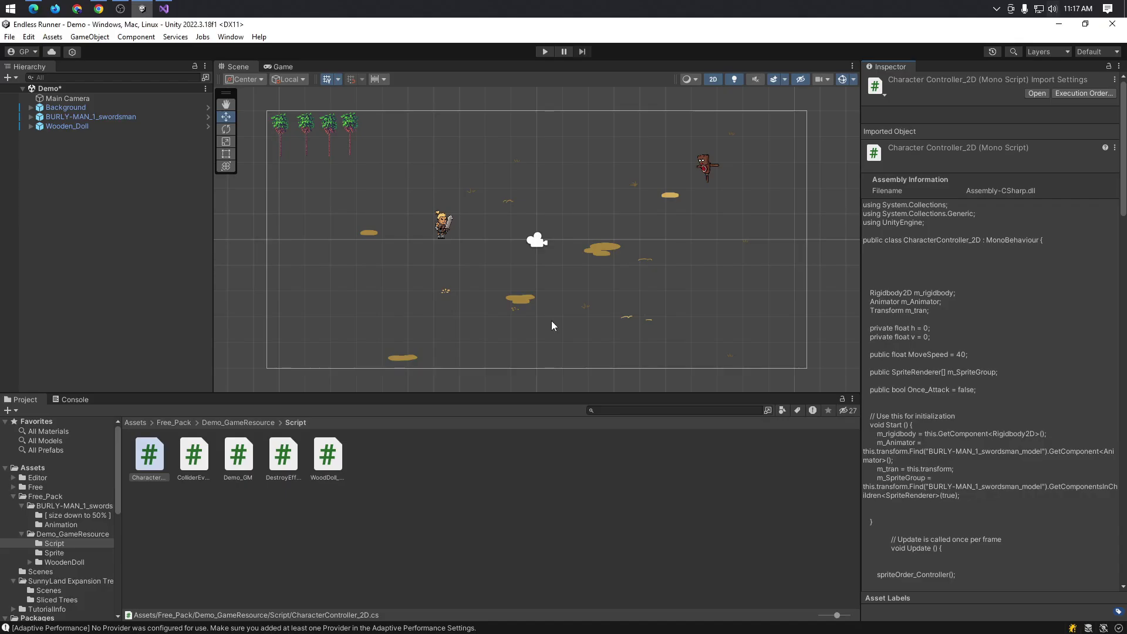
{"action": "left_click", "coordinate": [546, 52]}
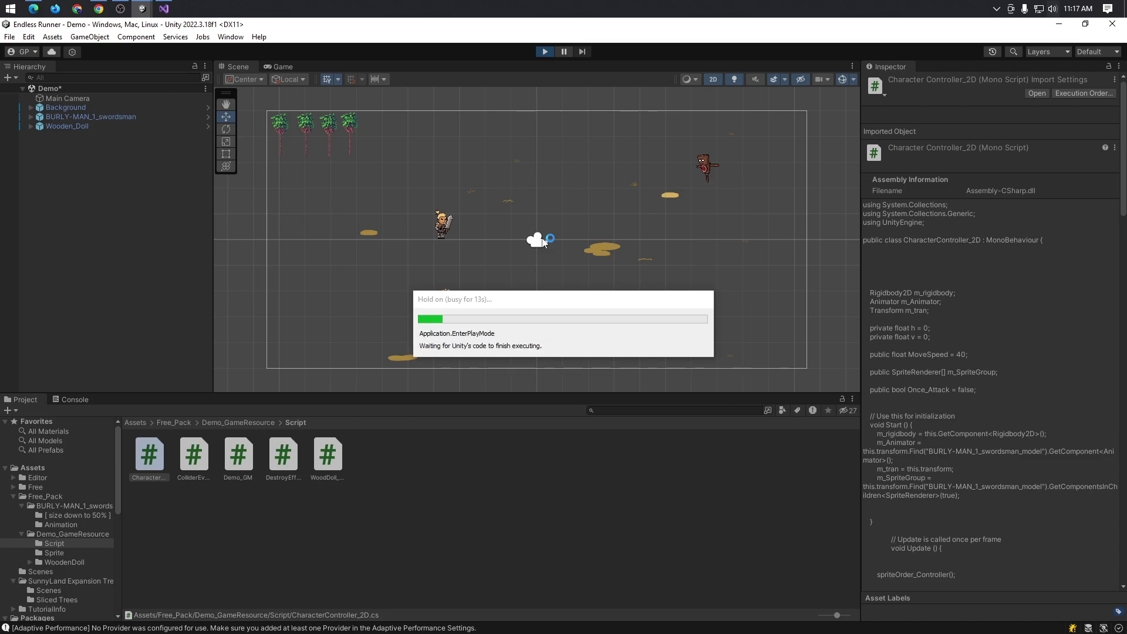
{"action": "key", "text": "w"}
{"action": "left_click", "coordinate": [543, 237]}
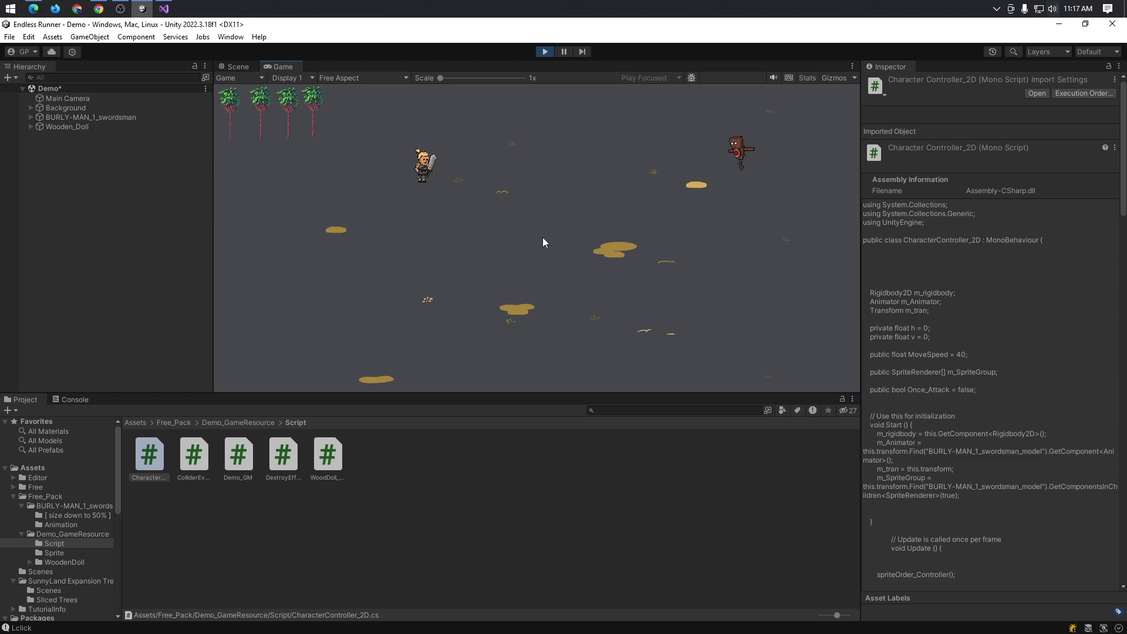
{"action": "key", "text": "s"}
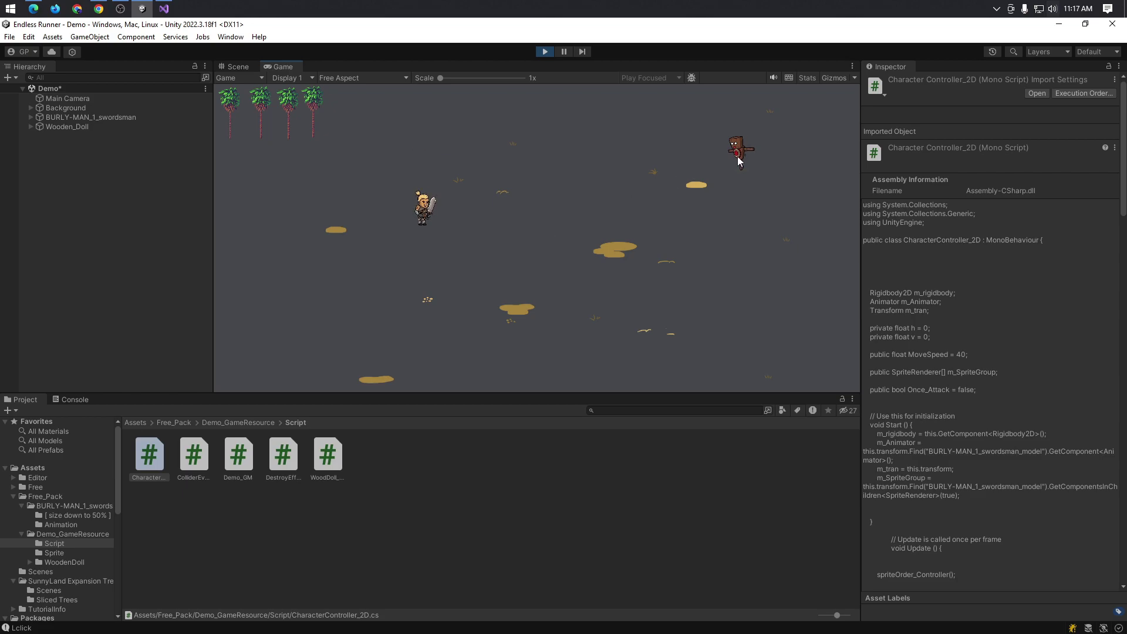
{"action": "key", "text": "d"}
{"action": "right_click", "coordinate": [735, 154]}
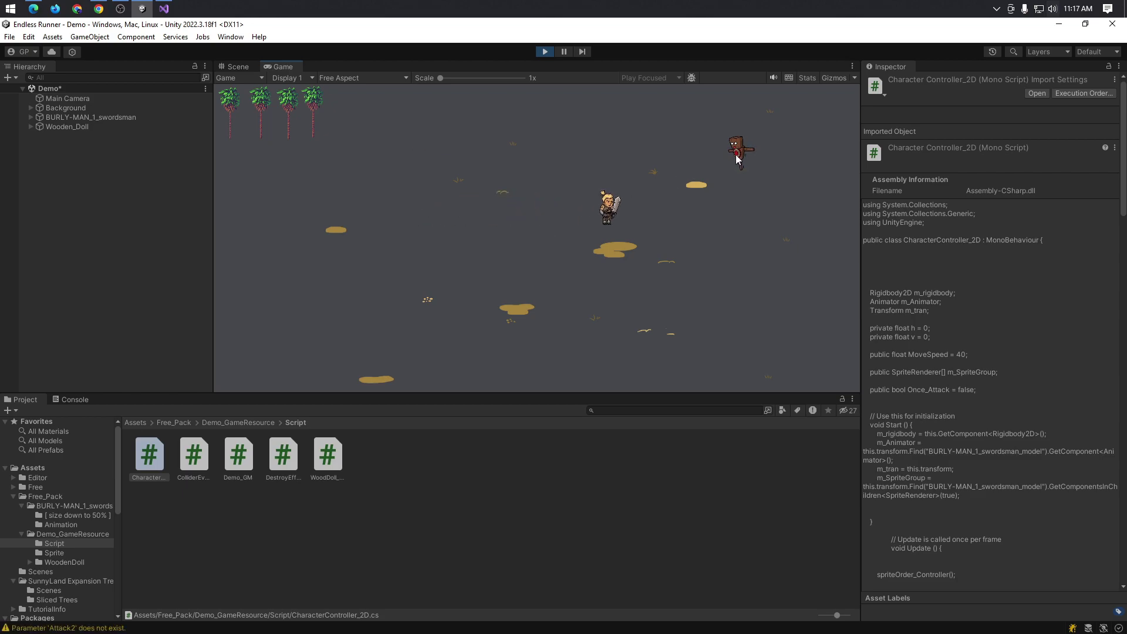
{"action": "key", "text": "w"}
{"action": "key", "text": "d"}
{"action": "left_click", "coordinate": [739, 160]}
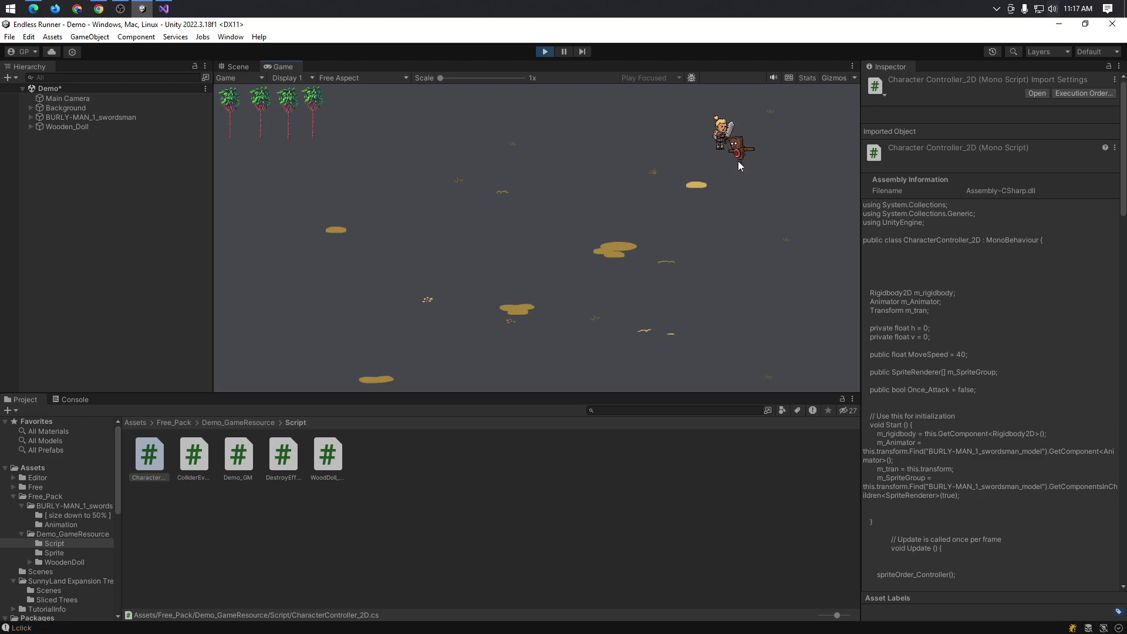
{"action": "key", "text": "a"}
{"action": "key", "text": "s"}
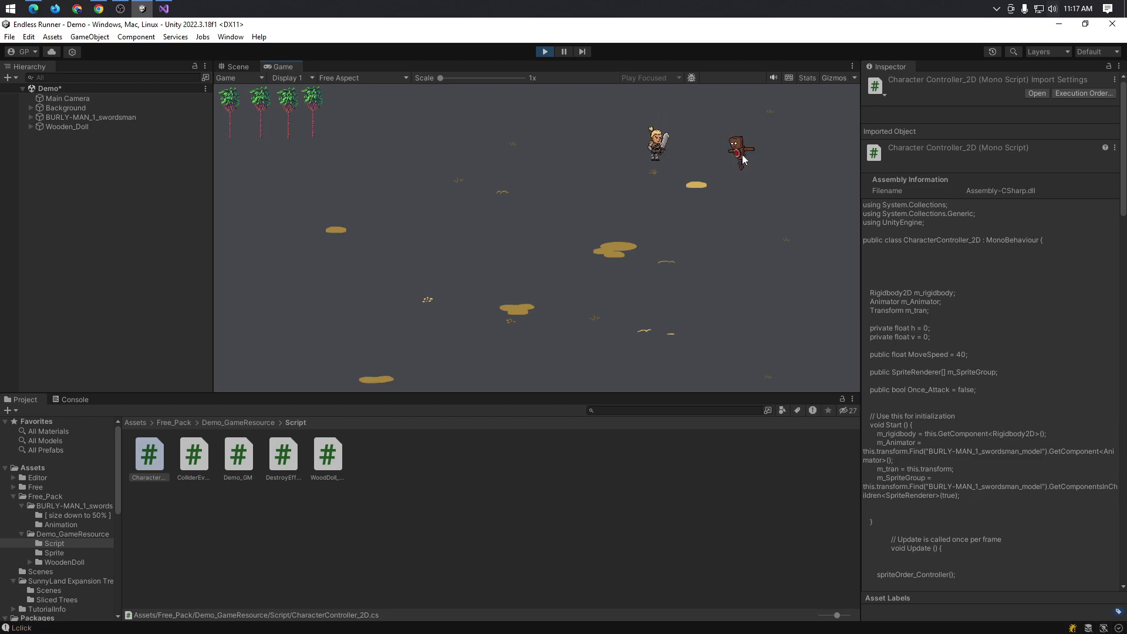
- Keep testing left/right-click attacks and walking the swordsman in every direction
{"action": "left_click", "coordinate": [742, 153]}
{"action": "key", "text": "w"}
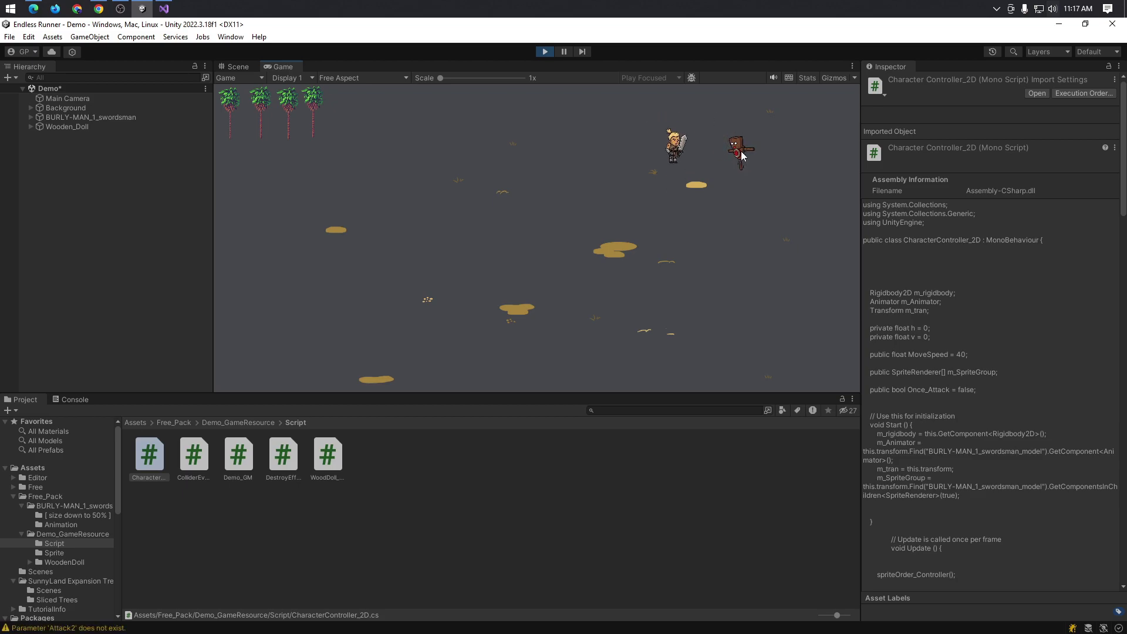
{"action": "left_click", "coordinate": [725, 151]}
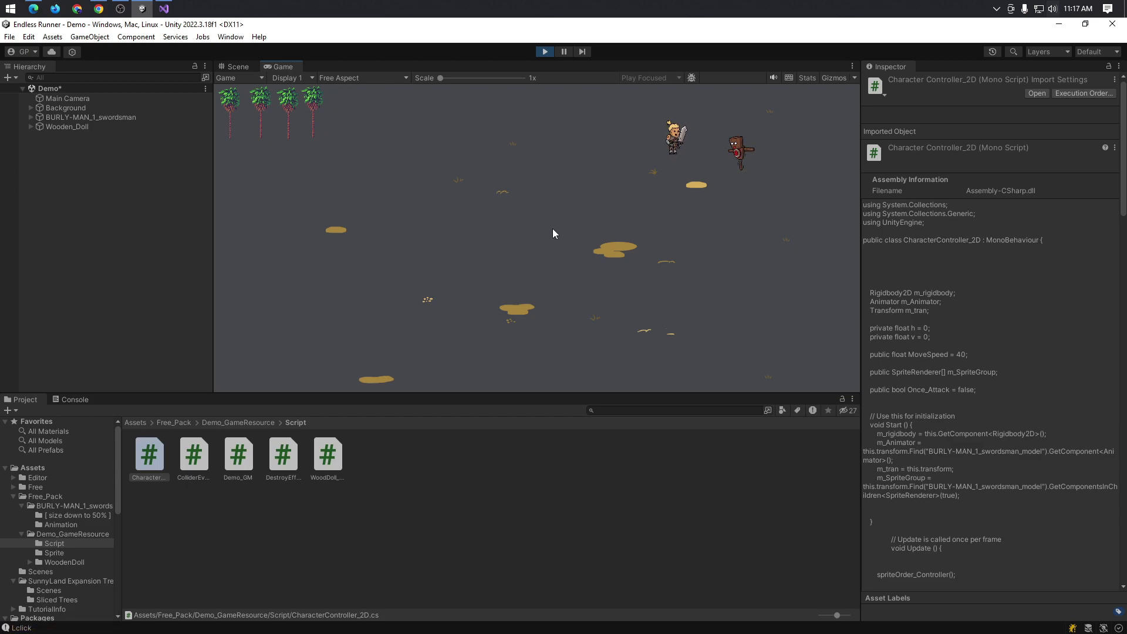
{"action": "left_click", "coordinate": [722, 147]}
{"action": "key", "text": "s"}
{"action": "key", "text": "w"}
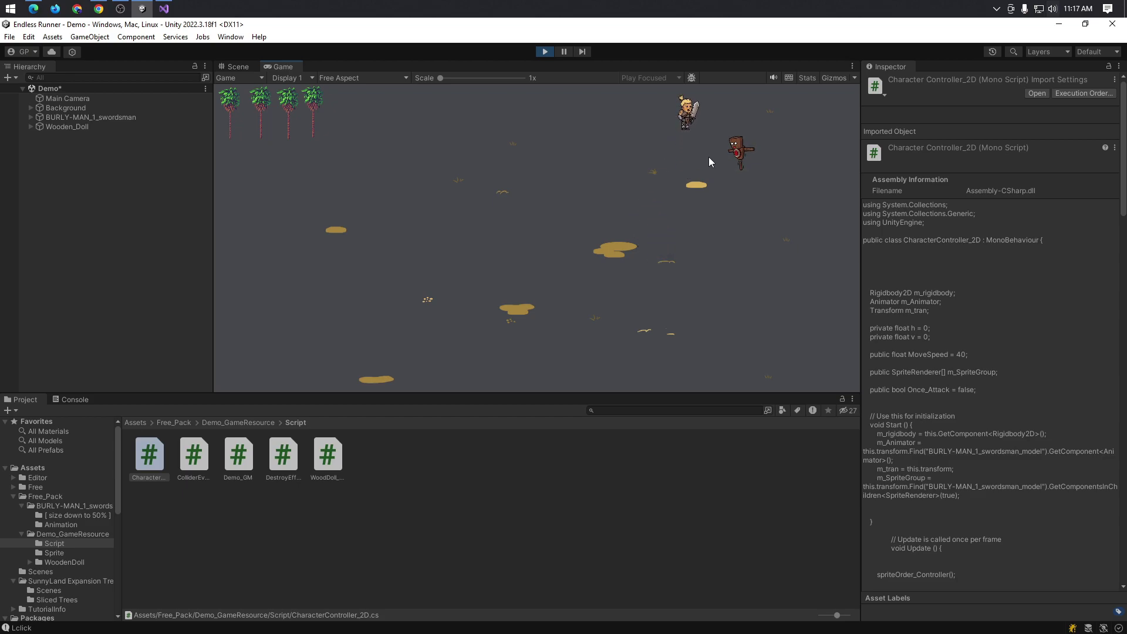
{"action": "key", "text": "s"}
{"action": "key", "text": "w"}
{"action": "key", "text": "a"}
{"action": "key", "text": "s"}
{"action": "key", "text": "w"}
{"action": "key", "text": "s"}
{"action": "key", "text": "d"}
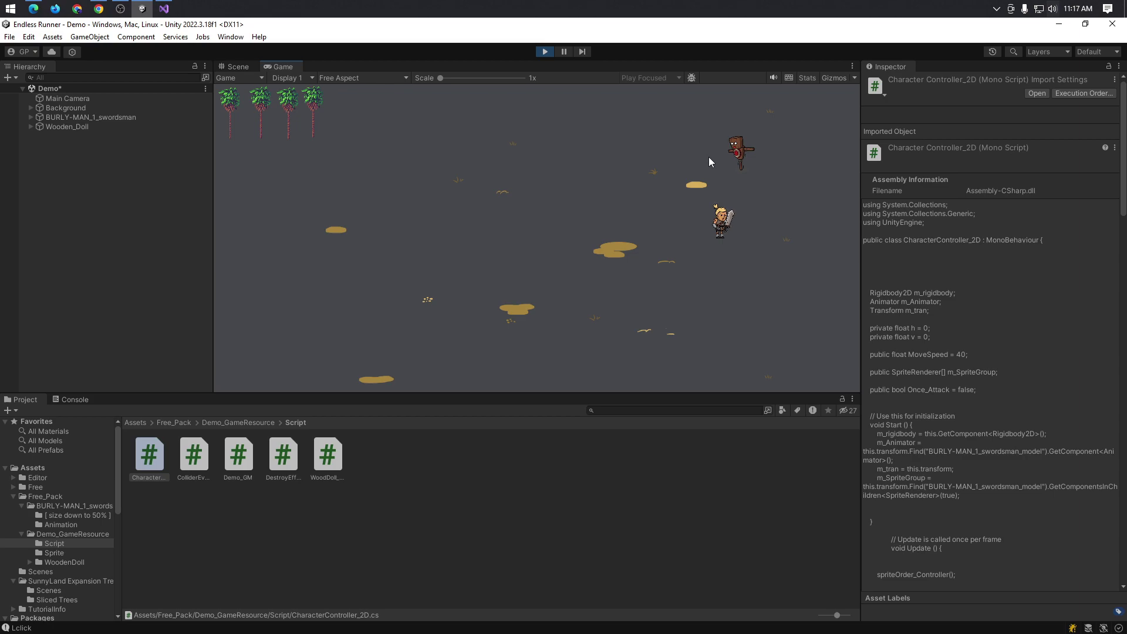
{"action": "key", "text": "a"}
{"action": "key", "text": "s"}
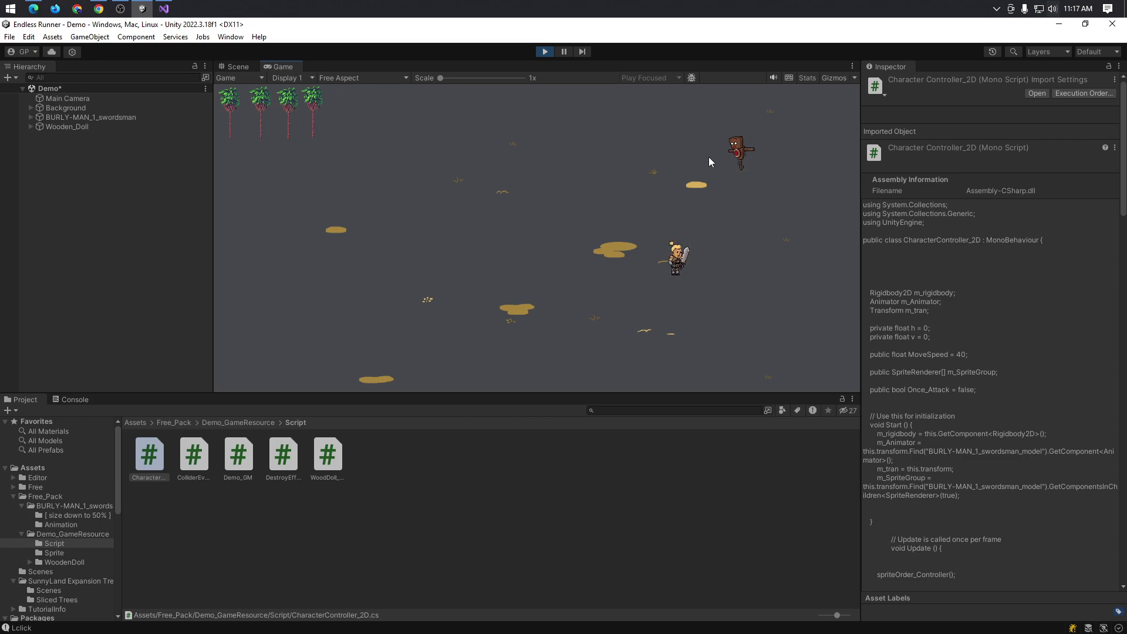
- Review the Console's Lclick and Attack2 messages, then stop Play mode
{"action": "key", "text": "alt+Tab"}
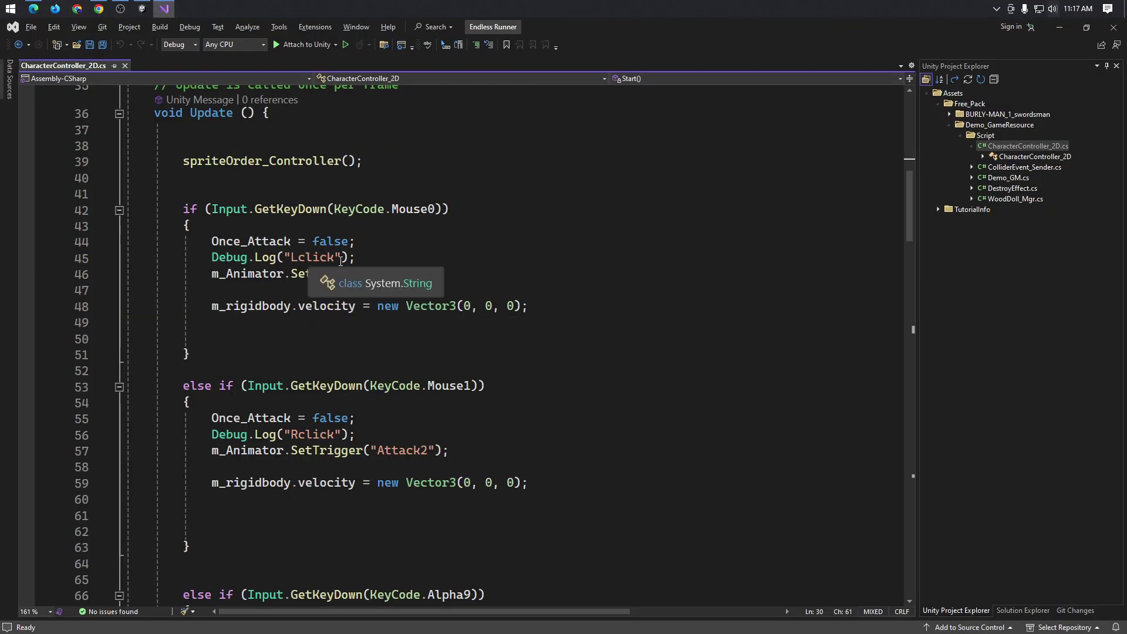
{"action": "key", "text": "alt+Tab"}
{"action": "left_click", "coordinate": [81, 400]}
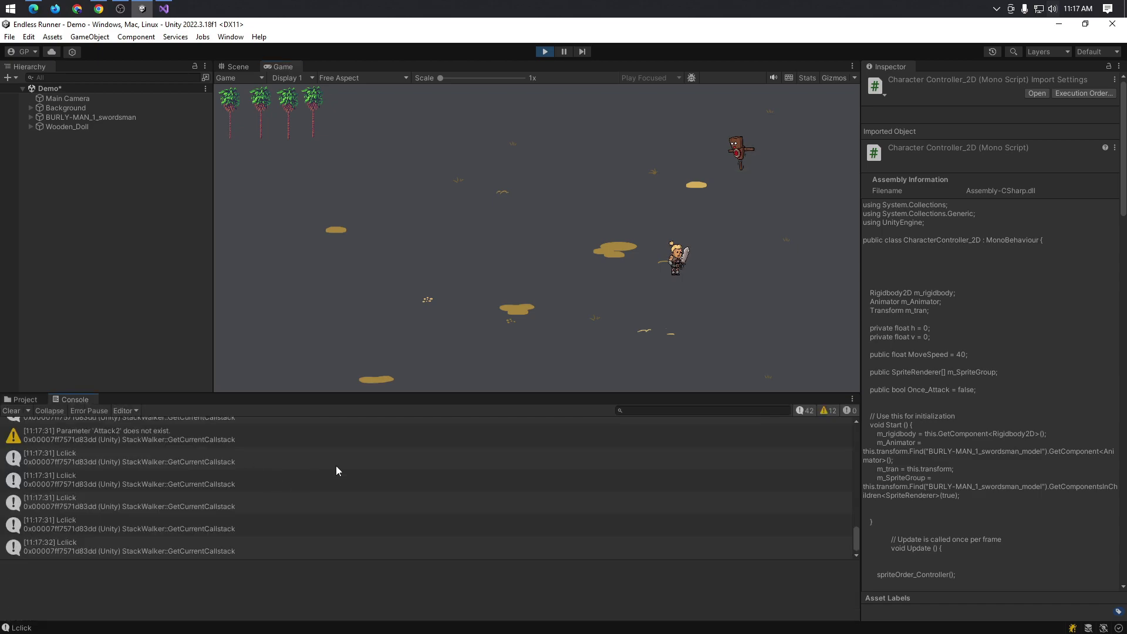
{"action": "left_click", "coordinate": [684, 224]}
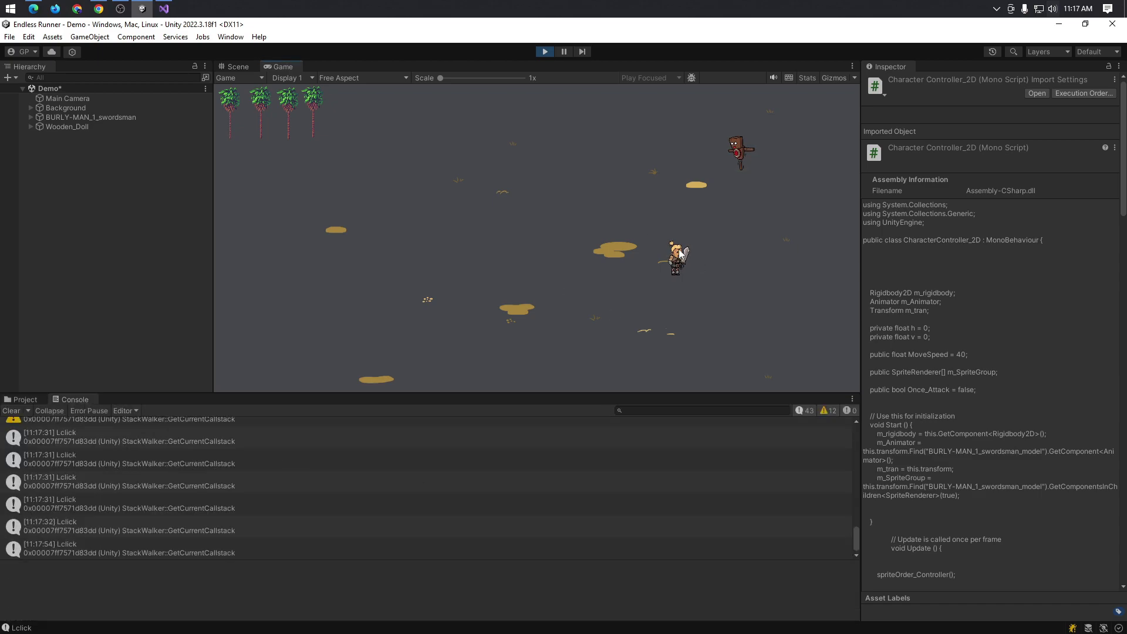
{"action": "scroll", "coordinate": [147, 452], "scroll_direction": "up", "scroll_amount": 2}
{"action": "scroll", "coordinate": [146, 453], "scroll_direction": "up", "scroll_amount": 5}
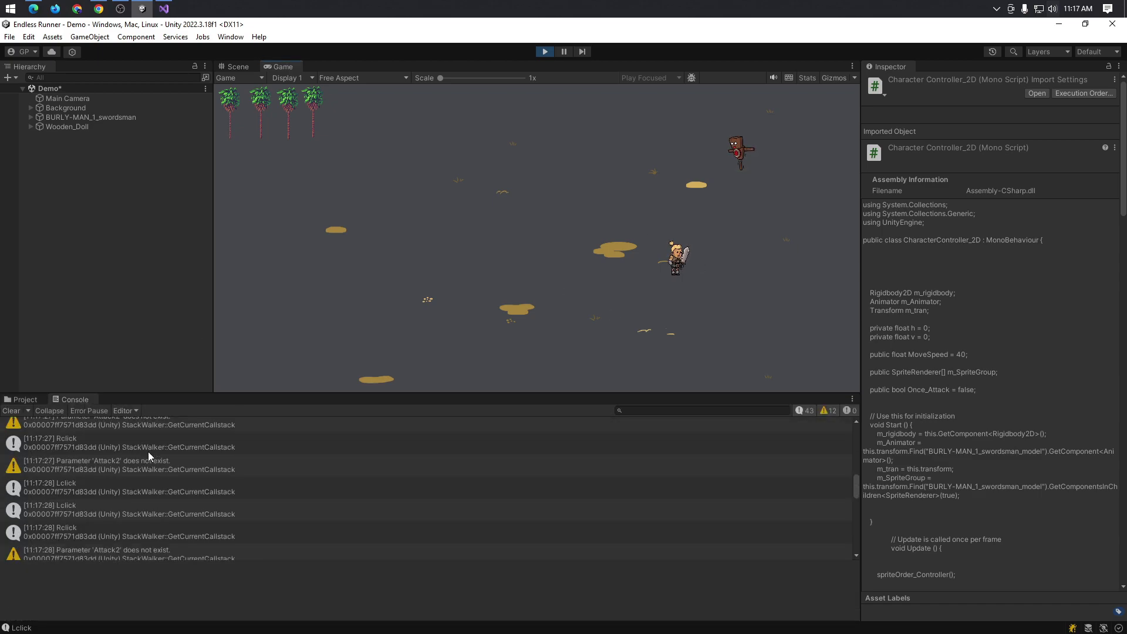
{"action": "scroll", "coordinate": [152, 462], "scroll_direction": "up", "scroll_amount": 2}
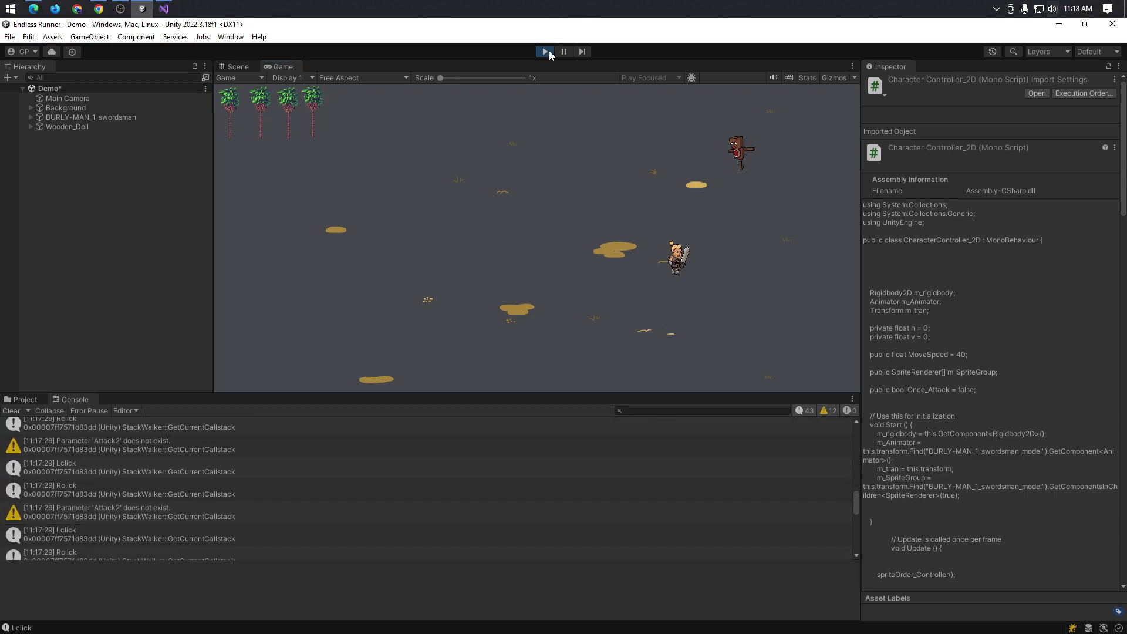
{"action": "left_click", "coordinate": [545, 51]}
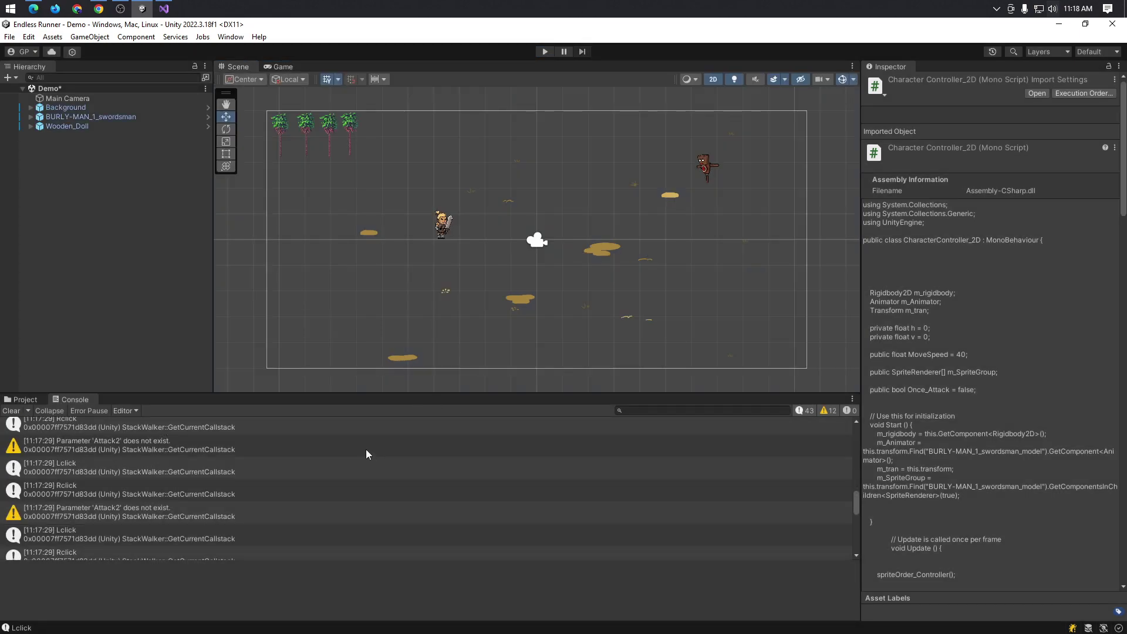
- Scroll through Update() in CharacterController_2D.cs to the Mouse1, Alpha9 and Alpha0 branches
{"action": "key", "text": "alt+Tab"}
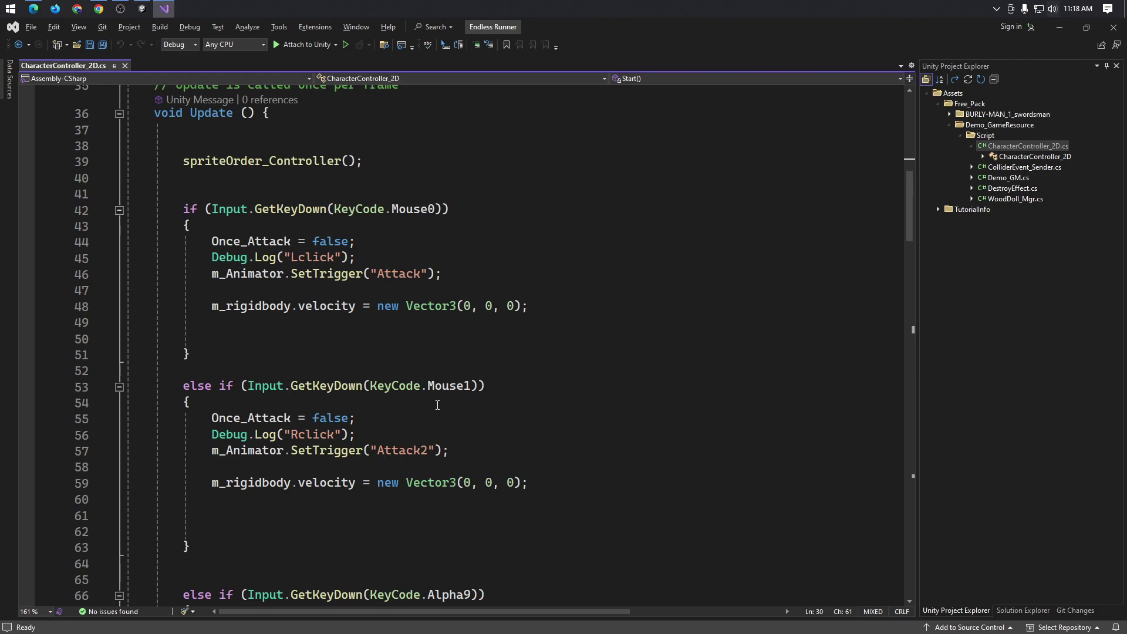
{"action": "scroll", "coordinate": [438, 406], "scroll_direction": "down", "scroll_amount": 1}
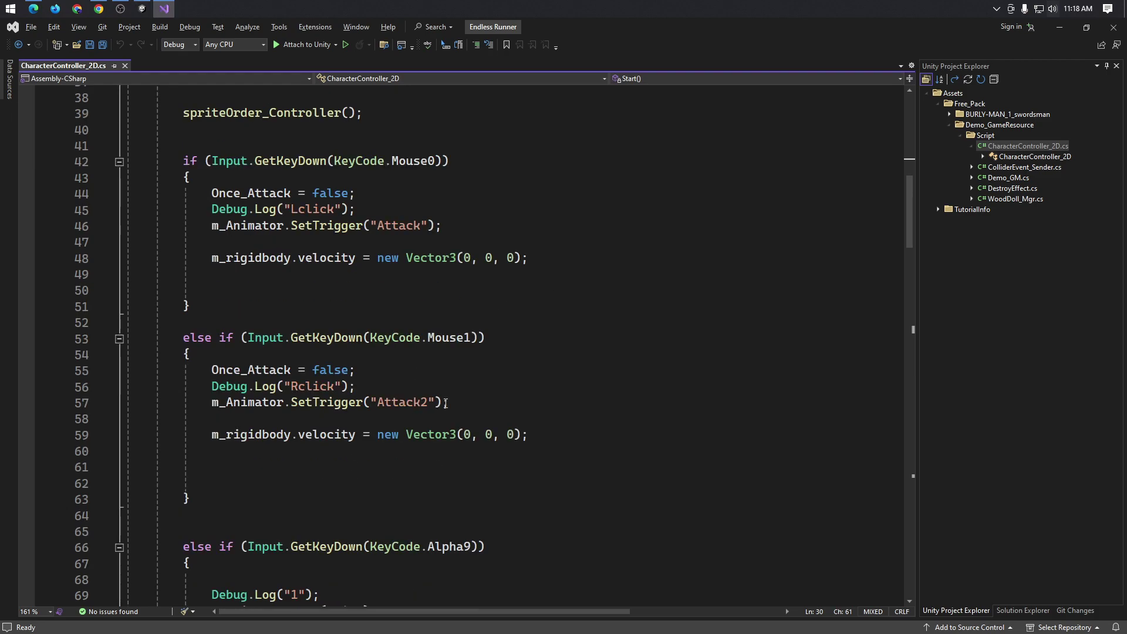
{"action": "scroll", "coordinate": [445, 403], "scroll_direction": "up", "scroll_amount": 1}
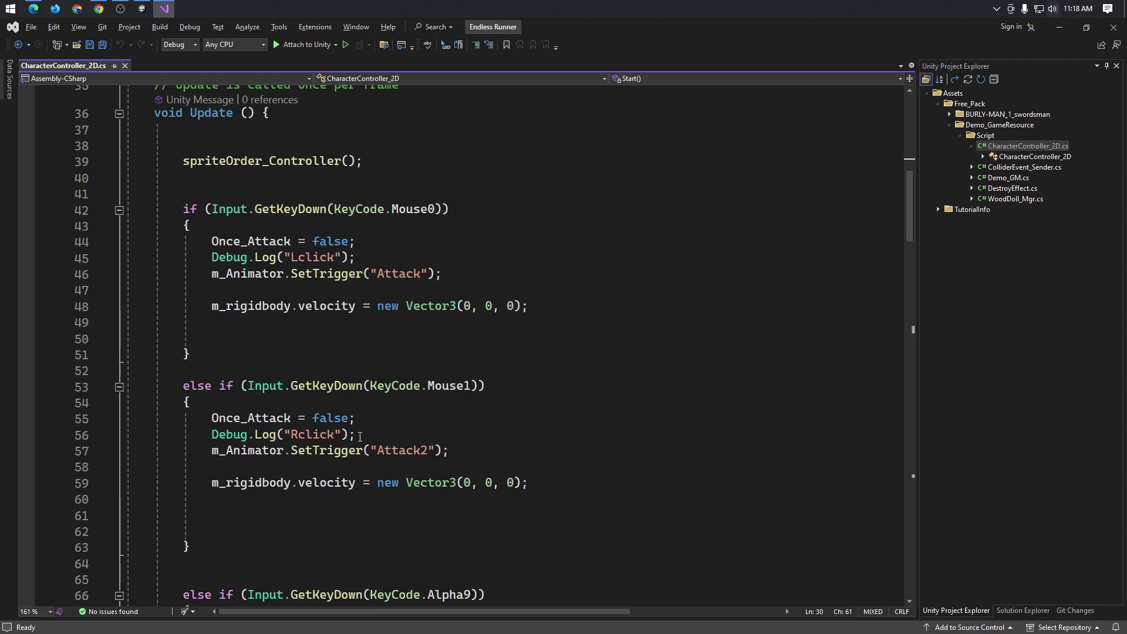
{"action": "scroll", "coordinate": [360, 437], "scroll_direction": "down", "scroll_amount": 3}
{"action": "scroll", "coordinate": [542, 407], "scroll_direction": "down", "scroll_amount": 1}
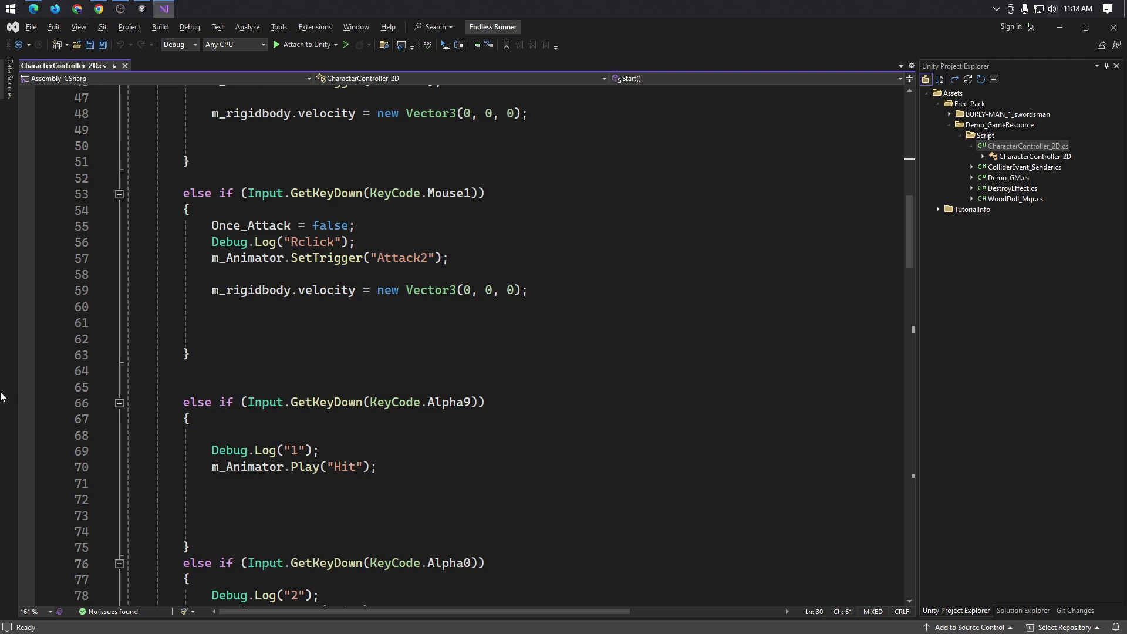
{"action": "scroll", "coordinate": [317, 405], "scroll_direction": "down", "scroll_amount": 1}
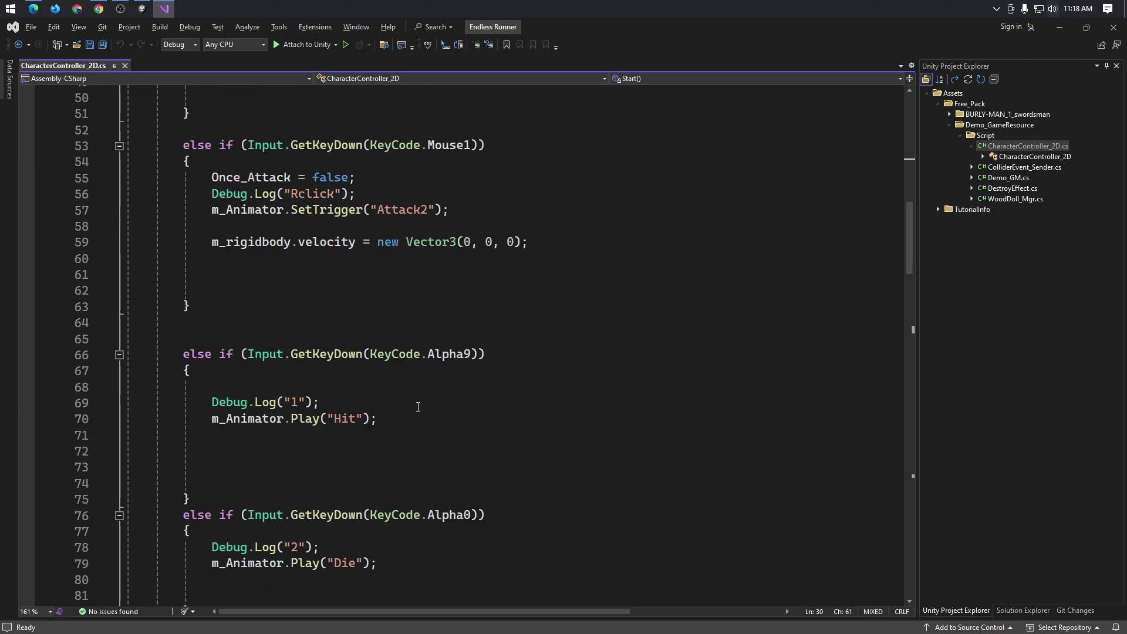
- Clear the Unity Console, start Play mode, and move the swordsman with the arrow keys
{"action": "key", "text": "alt+Tab"}
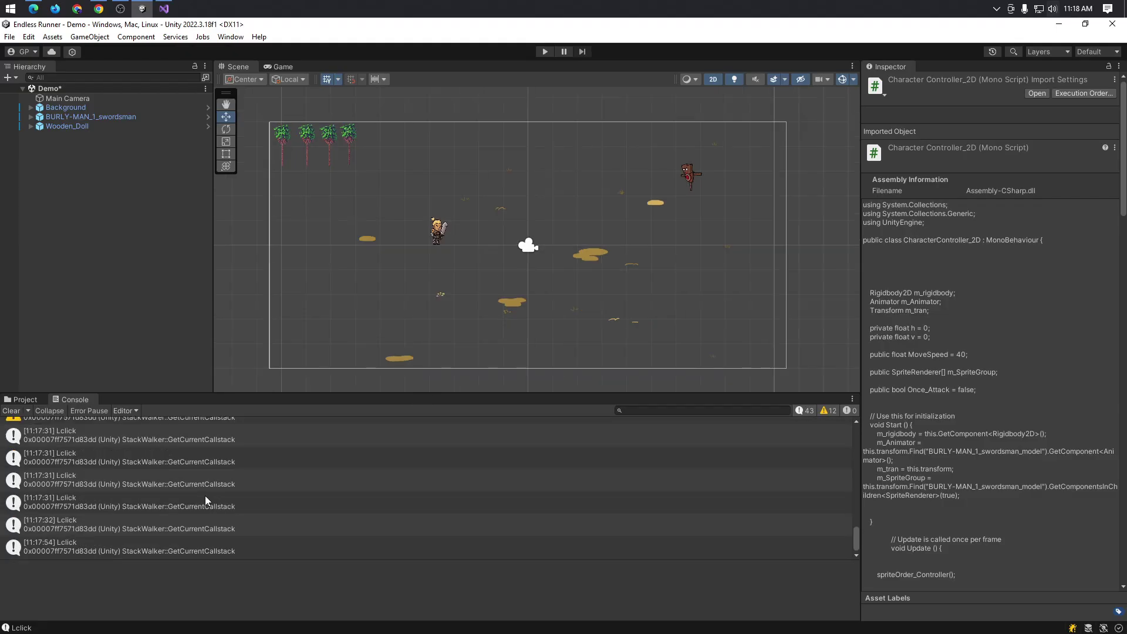
{"action": "left_click", "coordinate": [11, 411]}
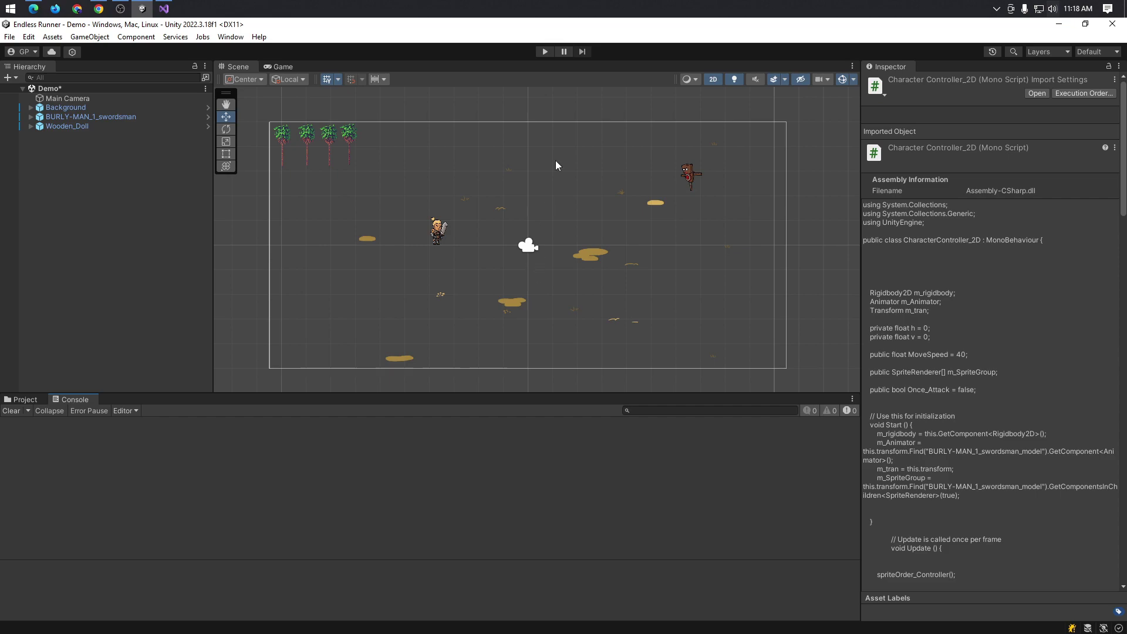
{"action": "left_click", "coordinate": [545, 52]}
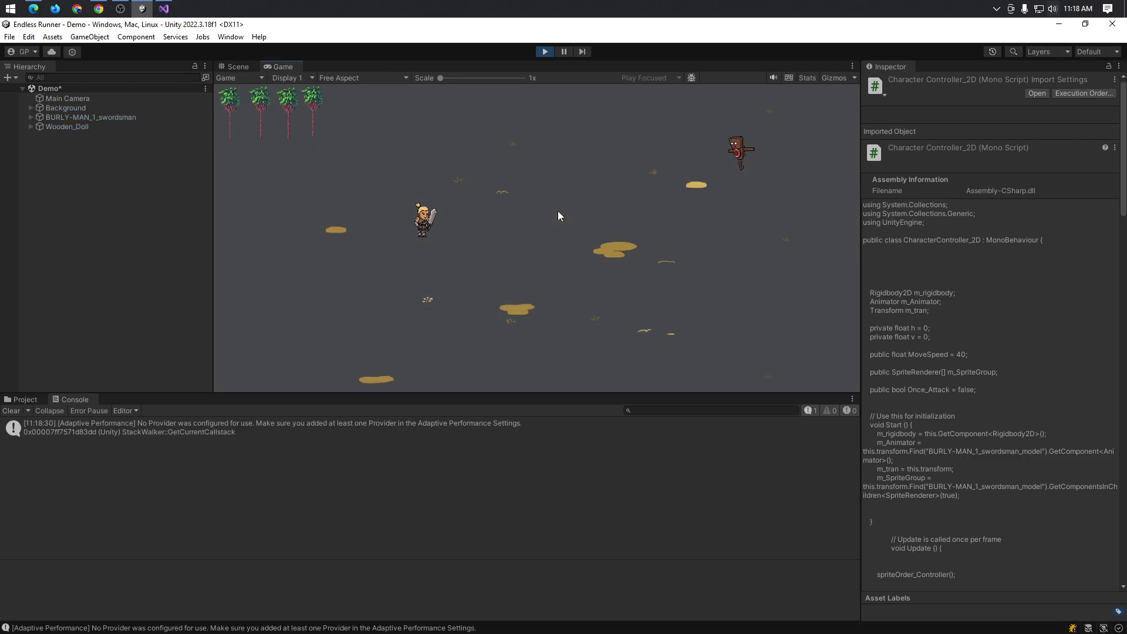
{"action": "key", "text": "Left"}
{"action": "key", "text": "Right"}
{"action": "key", "text": "Up"}
{"action": "key", "text": "Up"}
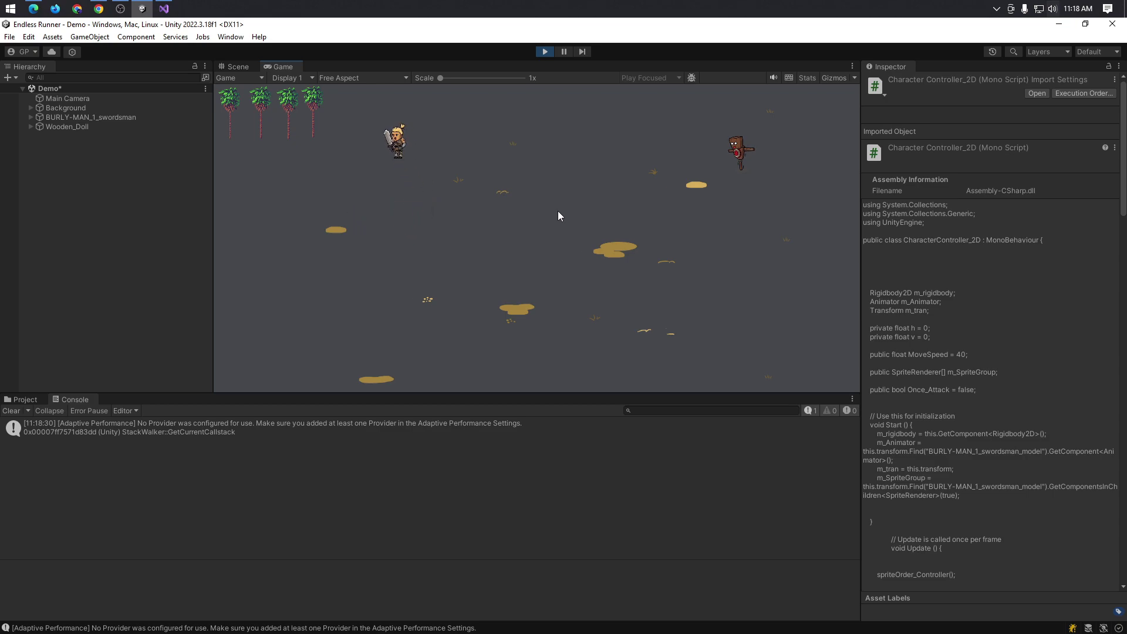
{"action": "key", "text": "Right"}
{"action": "key", "text": "Down"}
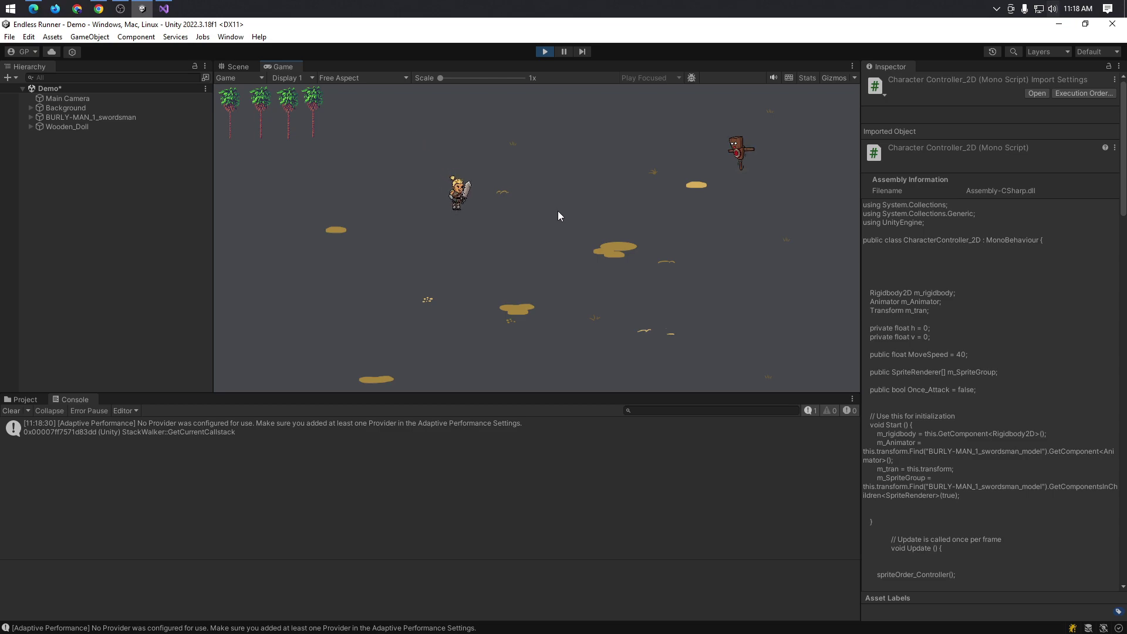
- Trigger the swordsman's Hit and Die animations repeatedly, then return to Visual Studio
{"action": "left_click", "coordinate": [558, 210]}
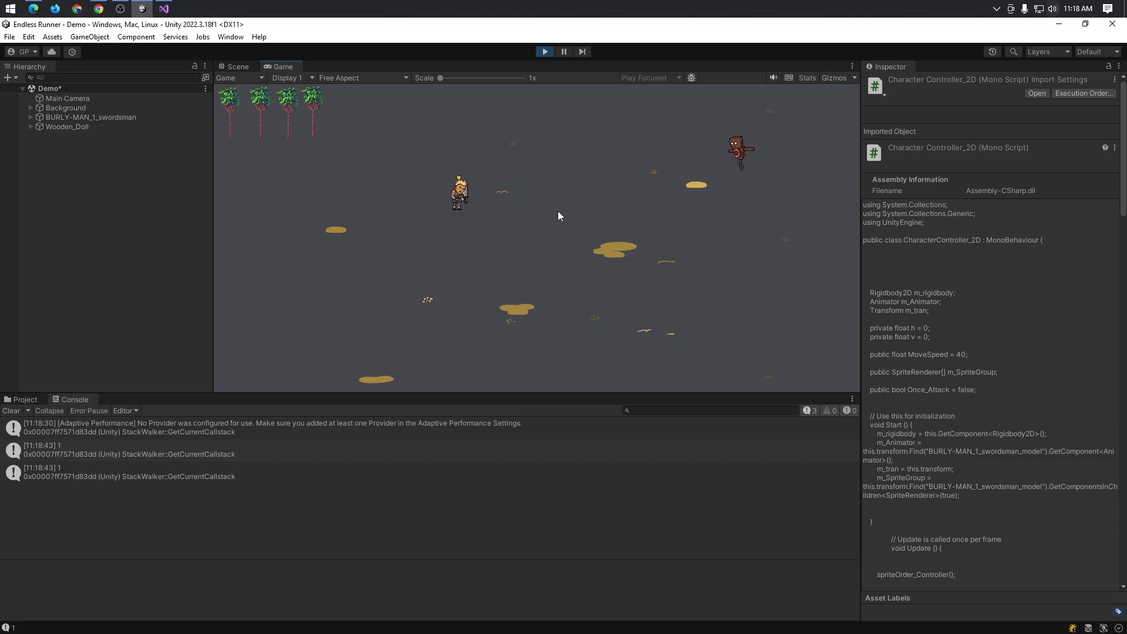
{"action": "left_click", "coordinate": [559, 213]}
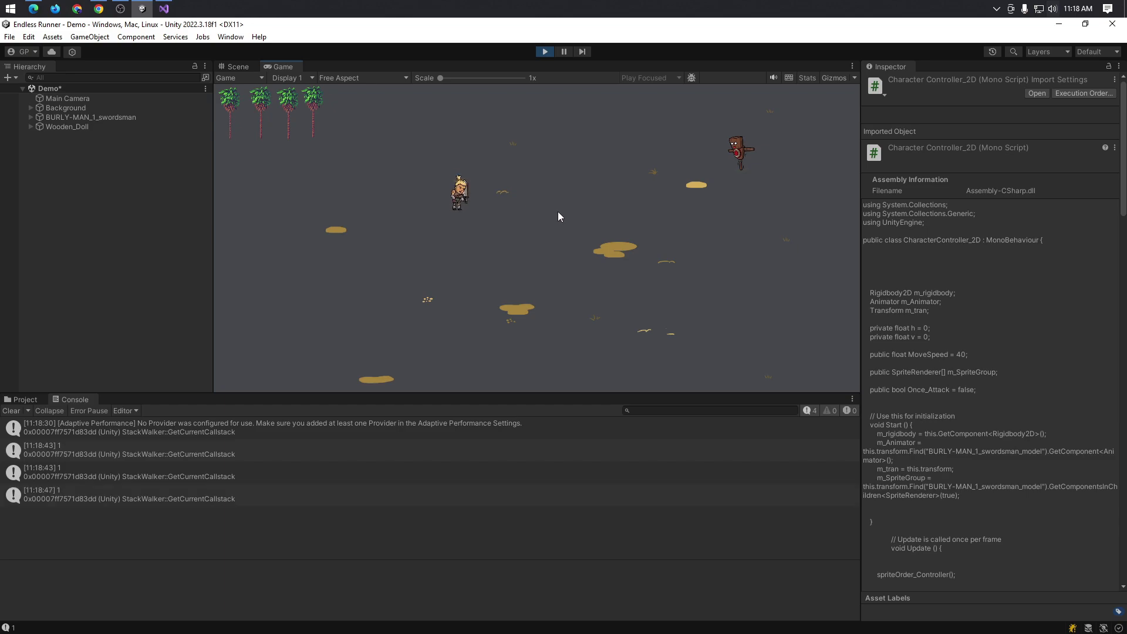
{"action": "left_click", "coordinate": [559, 212]}
{"action": "left_click", "coordinate": [559, 213]}
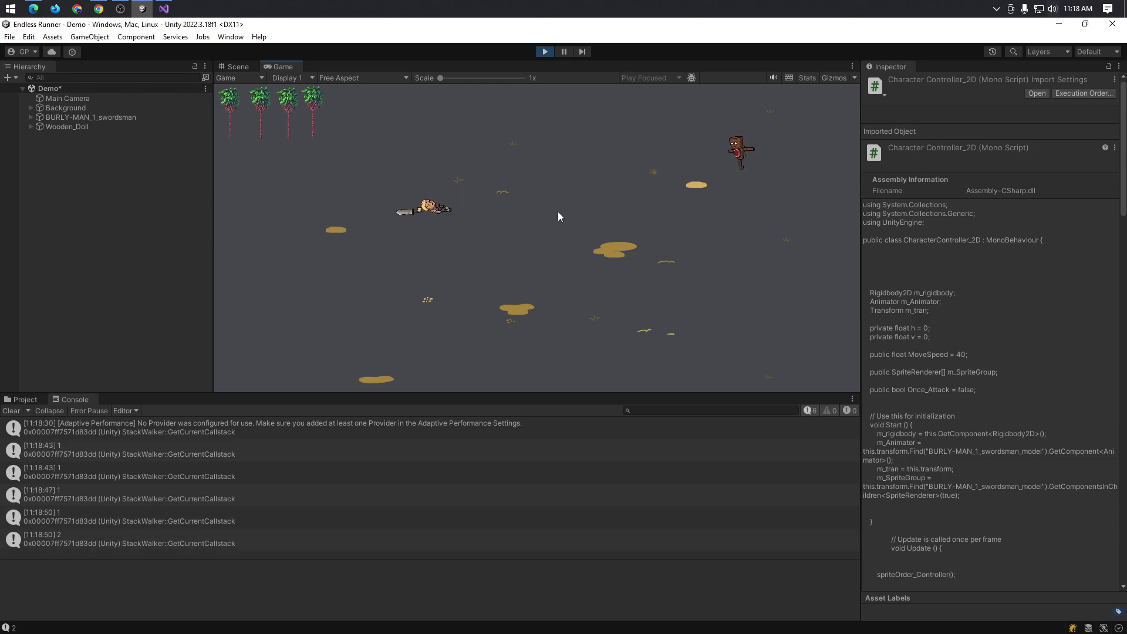
{"action": "left_click", "coordinate": [558, 213]}
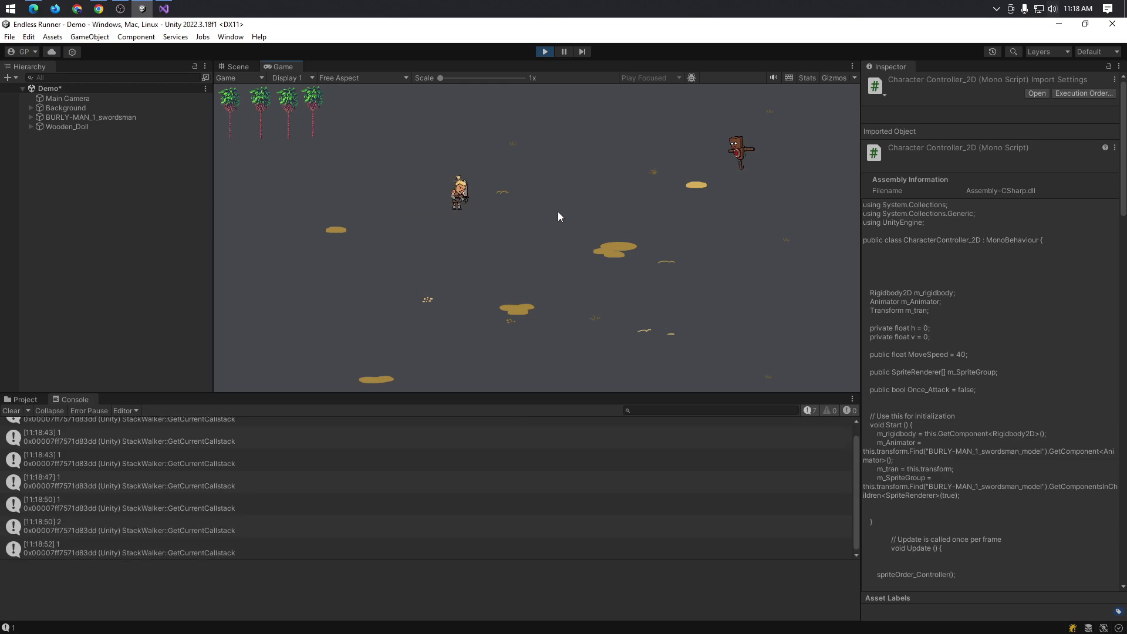
{"action": "left_click", "coordinate": [558, 213]}
{"action": "left_click", "coordinate": [558, 212]}
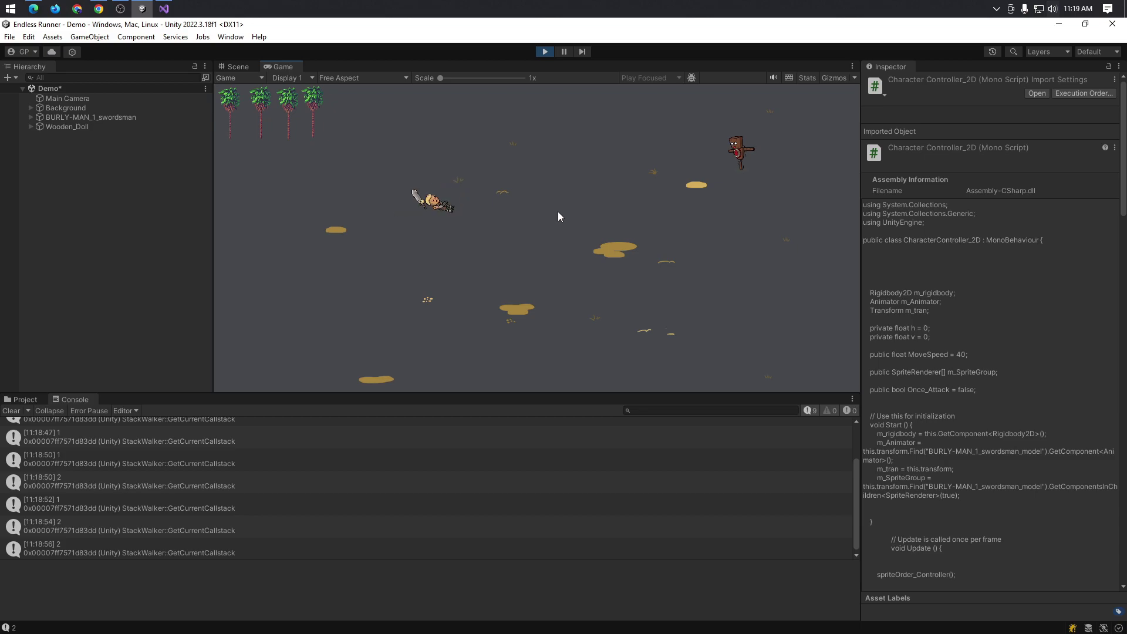
{"action": "left_click", "coordinate": [558, 216]}
{"action": "left_click", "coordinate": [558, 216]}
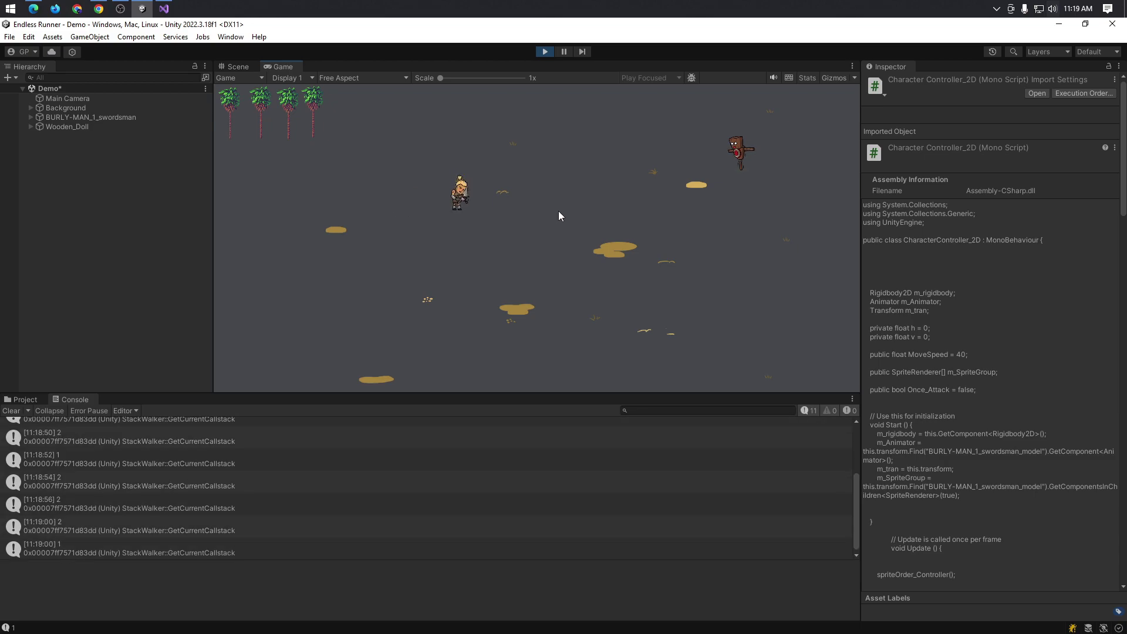
{"action": "key", "text": "alt+Tab"}
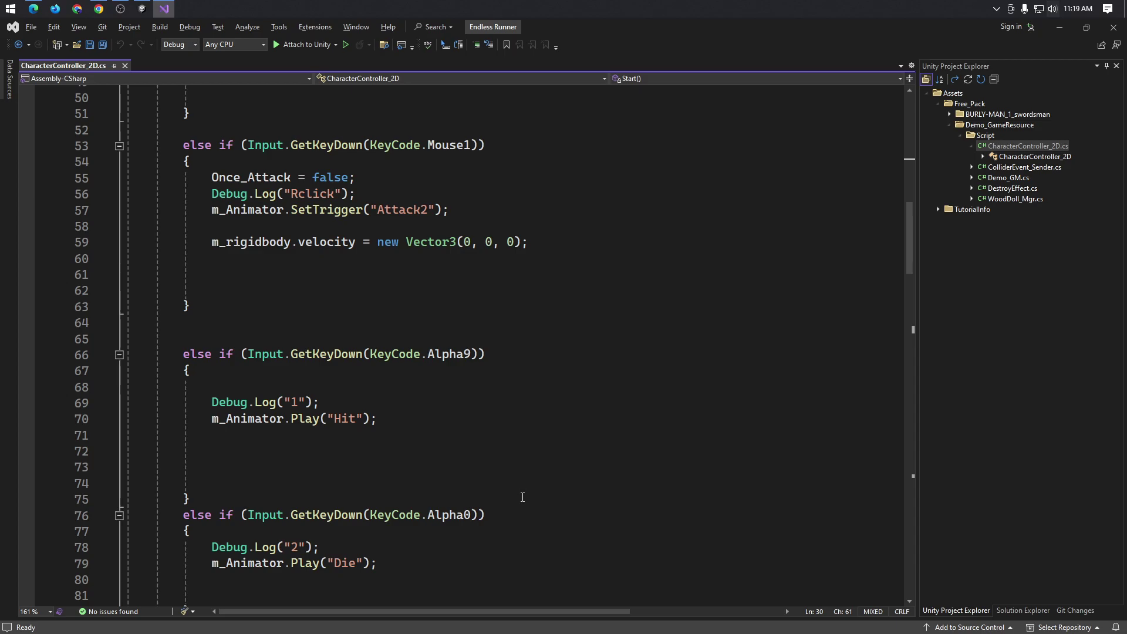
- Scroll further down the script, then switch back to the running Unity game
{"action": "scroll", "coordinate": [413, 463], "scroll_direction": "down", "scroll_amount": 3}
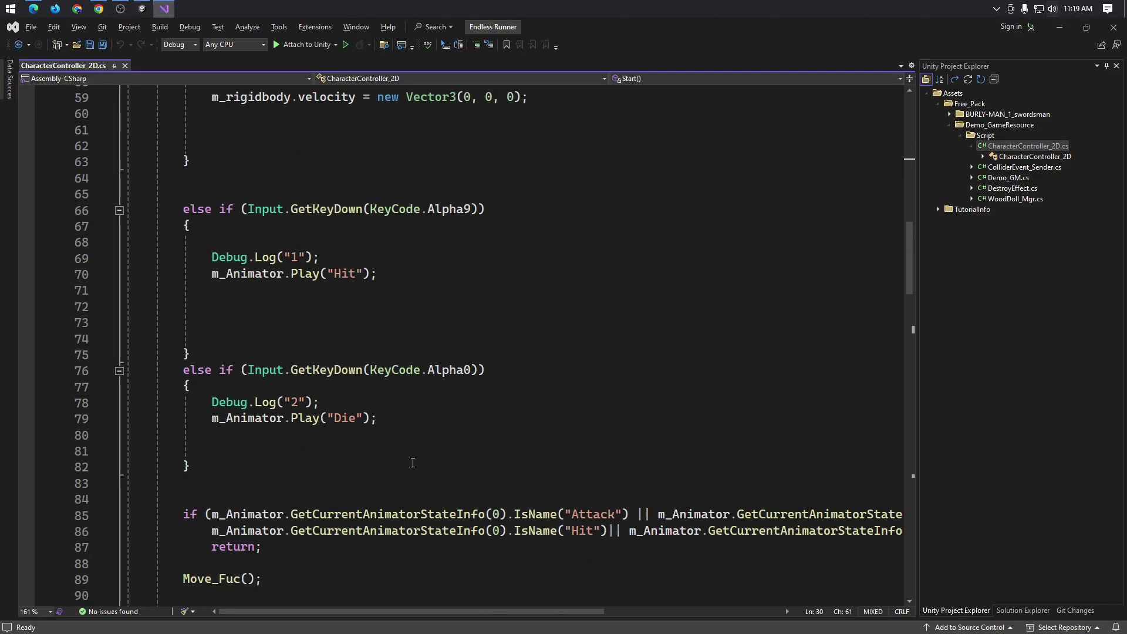
{"action": "scroll", "coordinate": [381, 464], "scroll_direction": "down", "scroll_amount": 2}
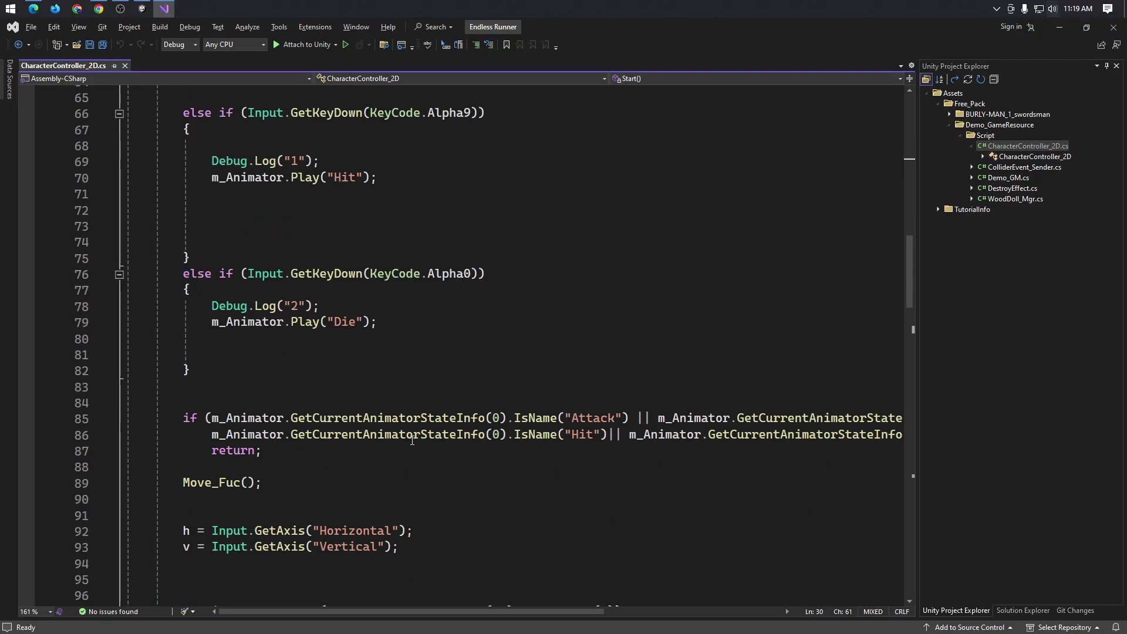
{"action": "key", "text": "alt+Tab"}
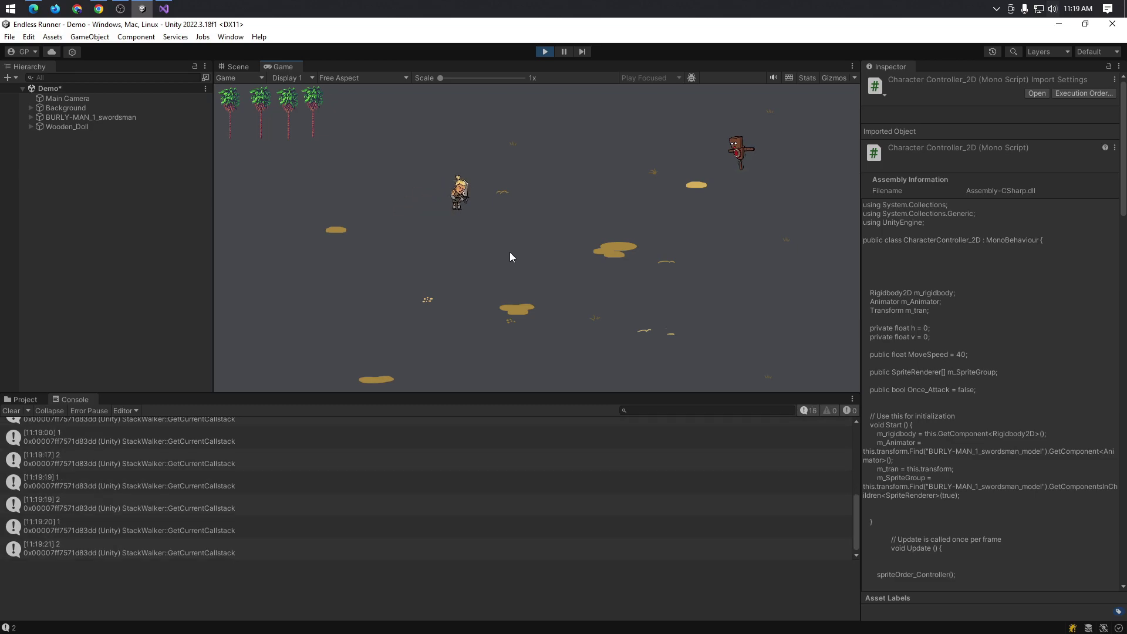
- Restart Play mode and bring up CharacterController_2D.cs in Visual Studio
{"action": "left_click", "coordinate": [546, 52]}
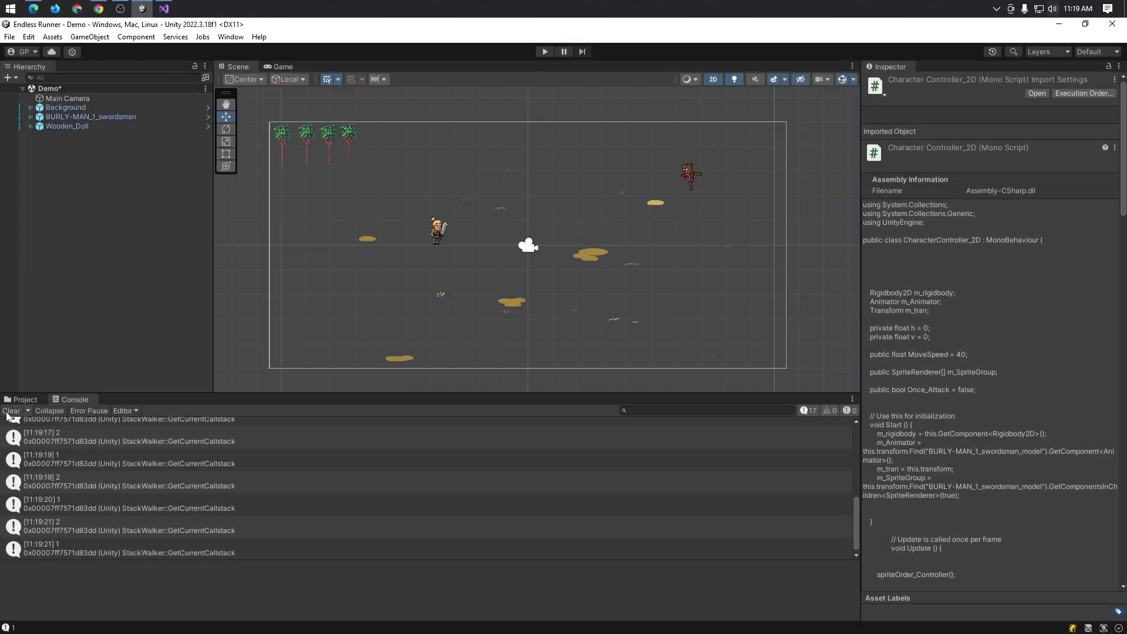
{"action": "left_click", "coordinate": [548, 51]}
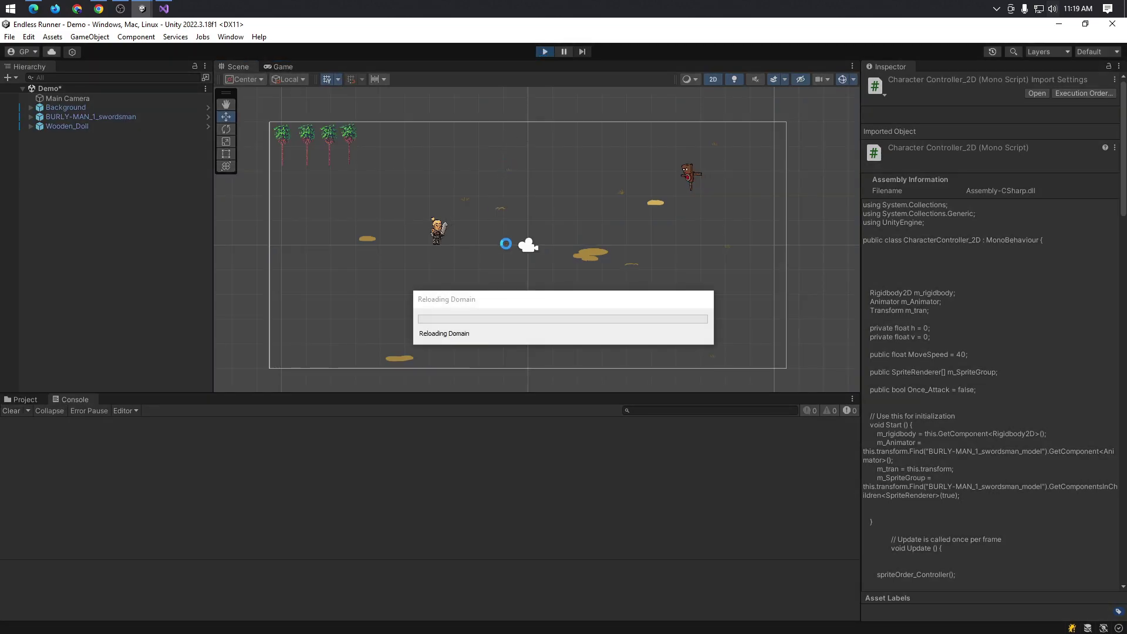
{"action": "key", "text": "alt+Tab"}
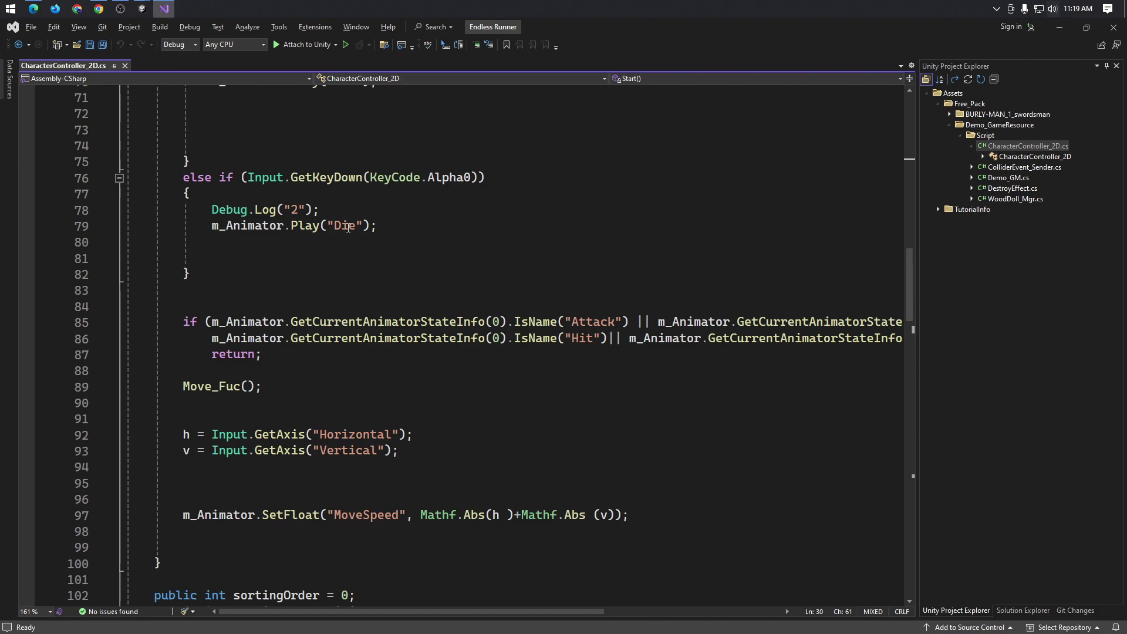
{"action": "scroll", "coordinate": [410, 352], "scroll_direction": "down", "scroll_amount": 3}
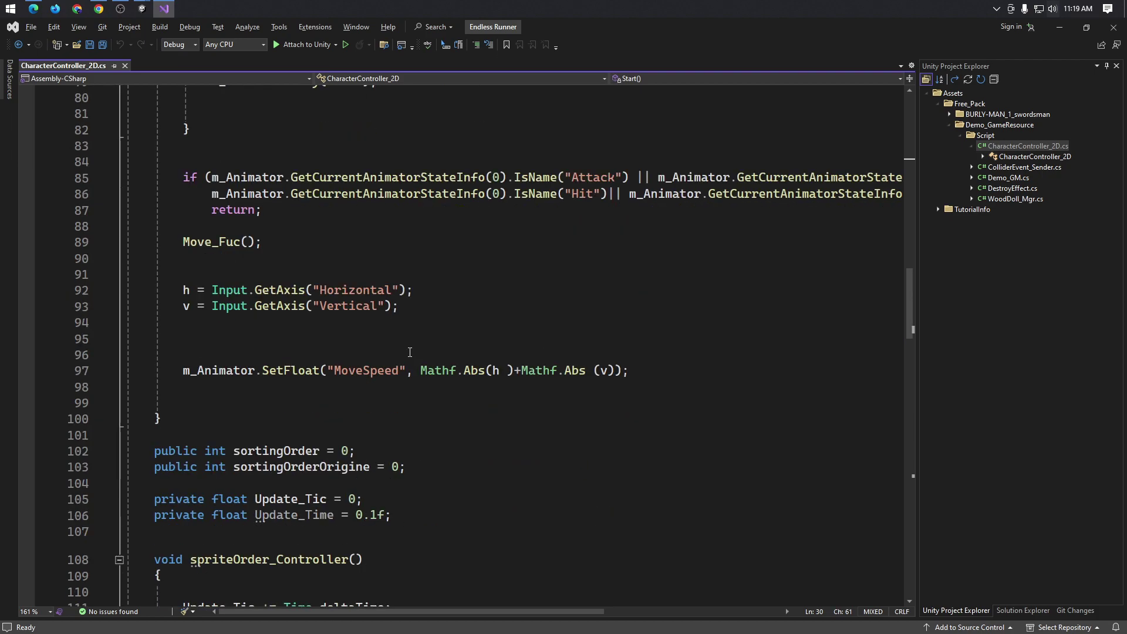
{"action": "scroll", "coordinate": [410, 352], "scroll_direction": "up", "scroll_amount": 3}
{"action": "scroll", "coordinate": [414, 293], "scroll_direction": "up", "scroll_amount": 1}
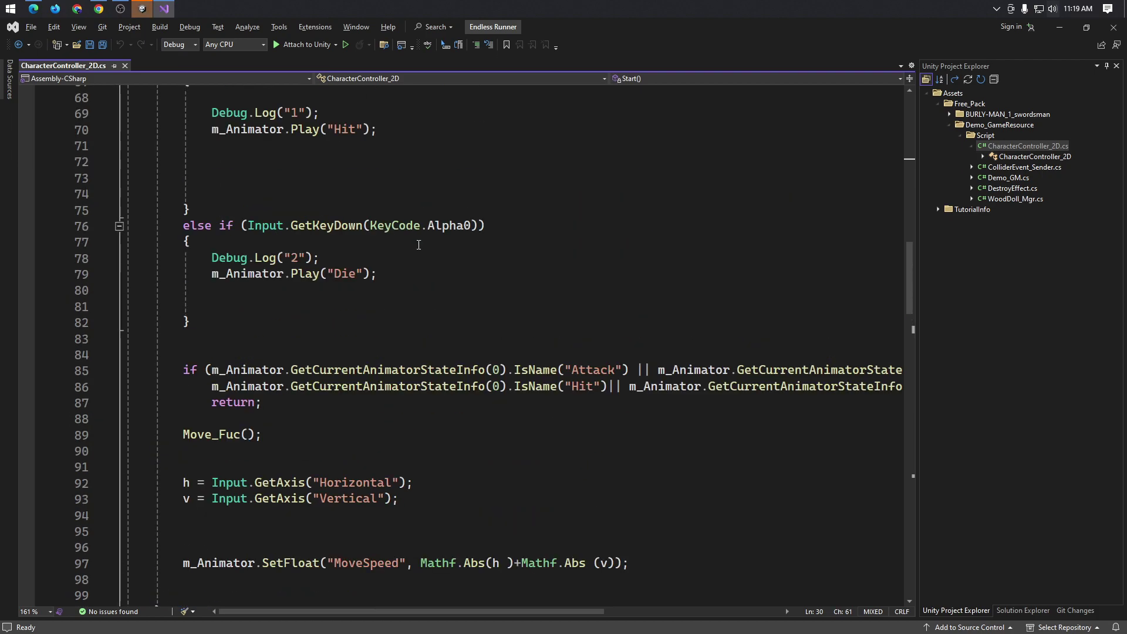
- Compare the running game with the script, ending on the Mouse1 Attack2 code
{"action": "key", "text": "alt+Tab"}
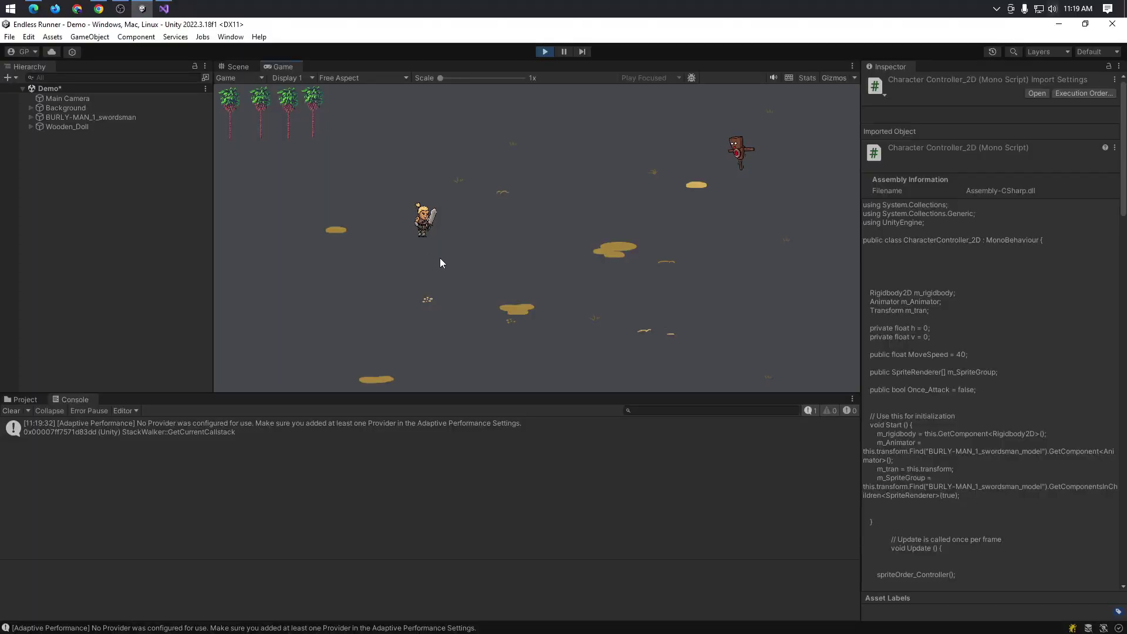
{"action": "key", "text": "alt+Tab"}
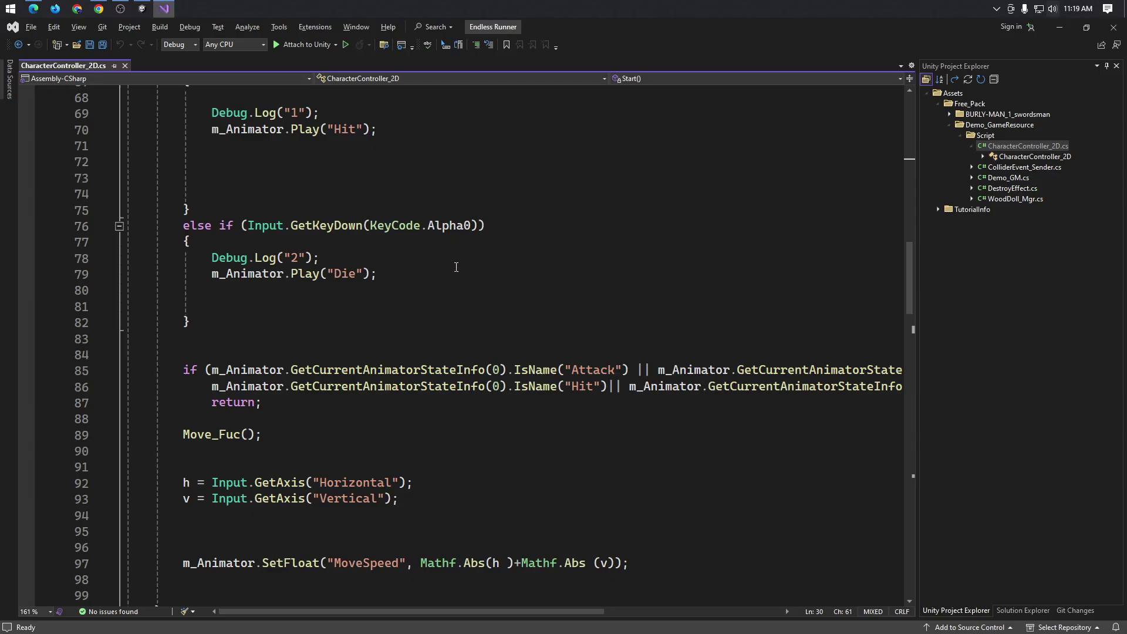
{"action": "scroll", "coordinate": [491, 334], "scroll_direction": "up", "scroll_amount": 2}
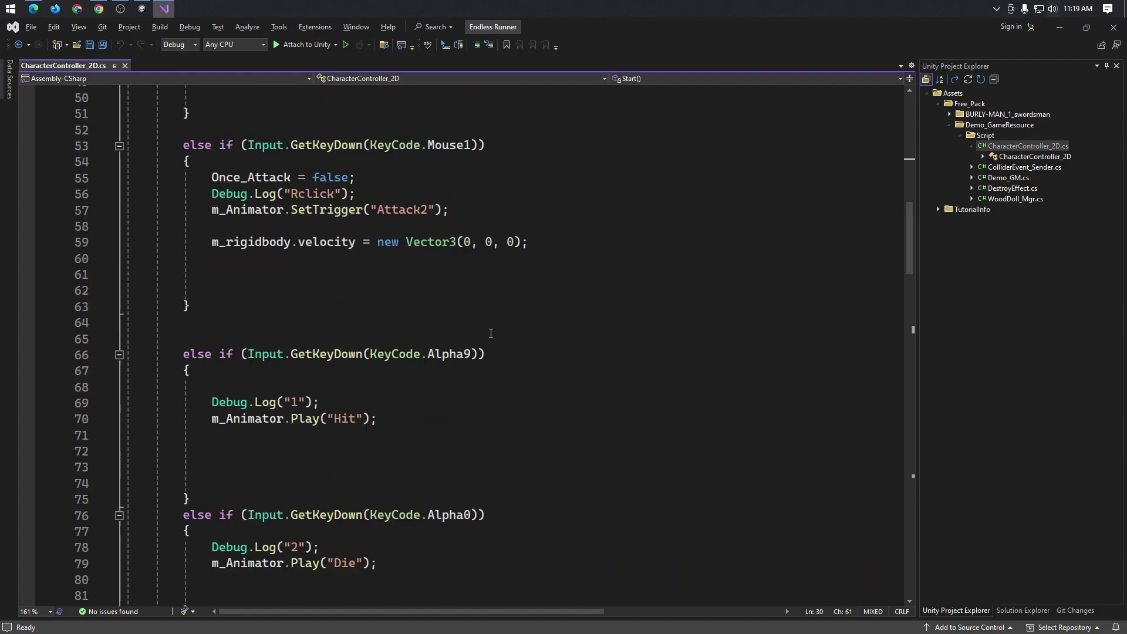
{"action": "key", "text": "alt+Tab"}
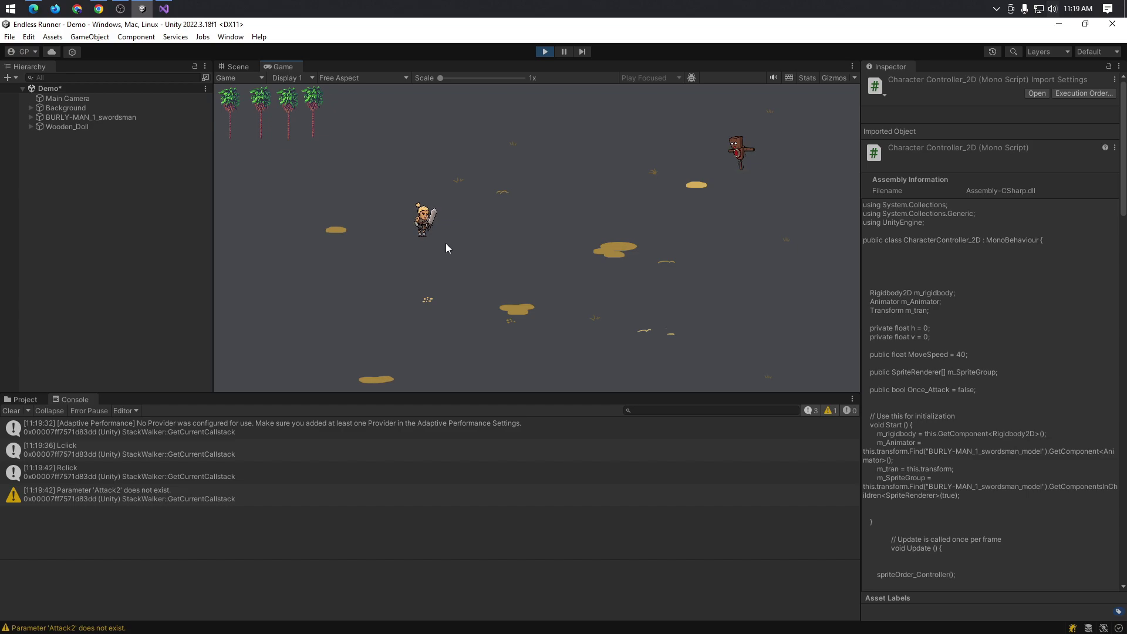
{"action": "key", "text": "alt+Tab"}
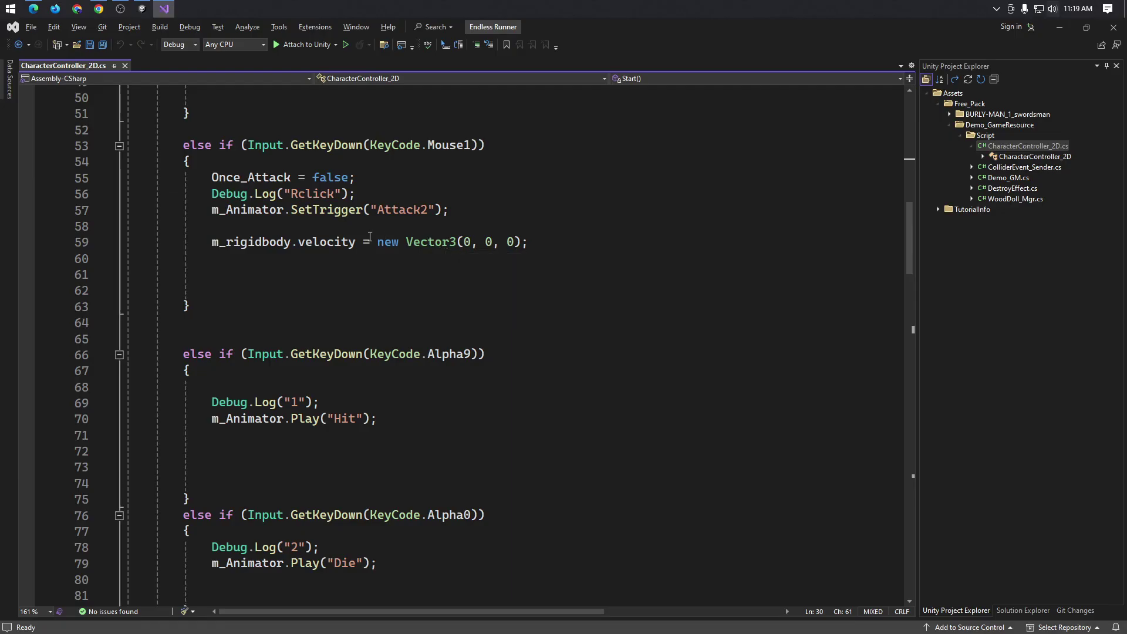
{"action": "left_click", "coordinate": [317, 210]}
{"action": "double_click", "coordinate": [403, 209]}
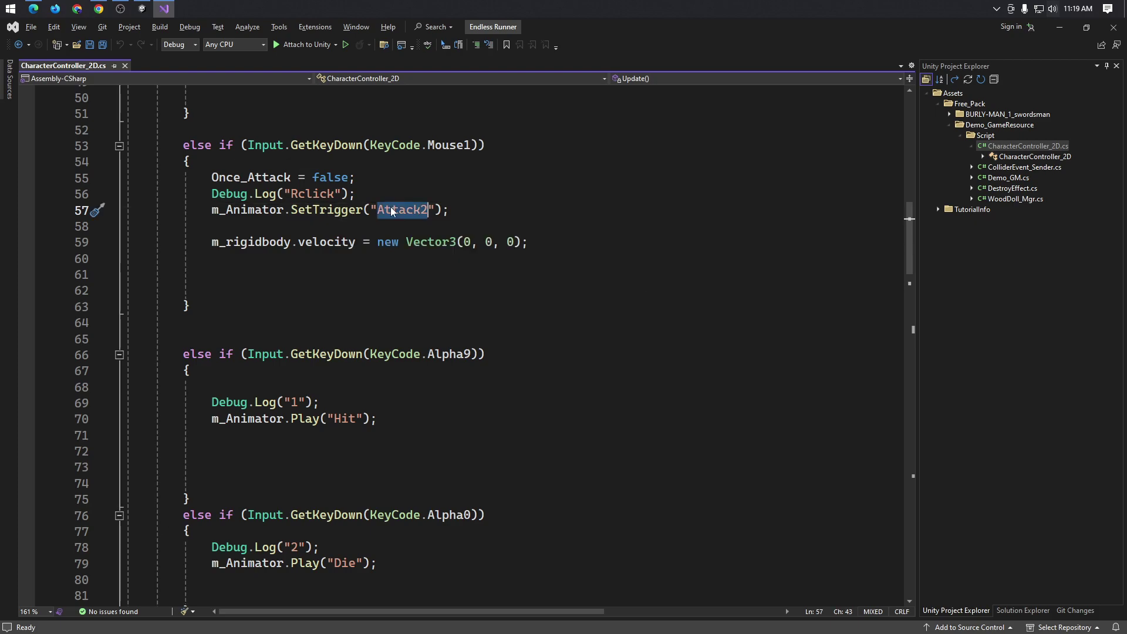
{"action": "triple_click", "coordinate": [392, 211]}
{"action": "left_click", "coordinate": [317, 212]}
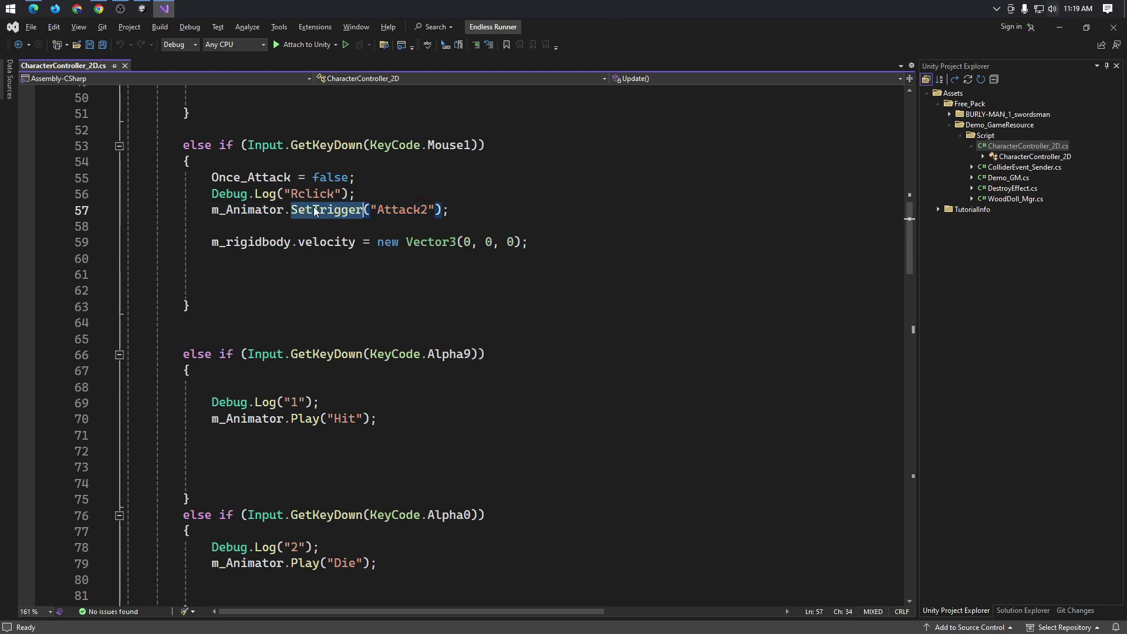
{"action": "left_click", "coordinate": [243, 194]}
{"action": "left_click", "coordinate": [445, 199]}
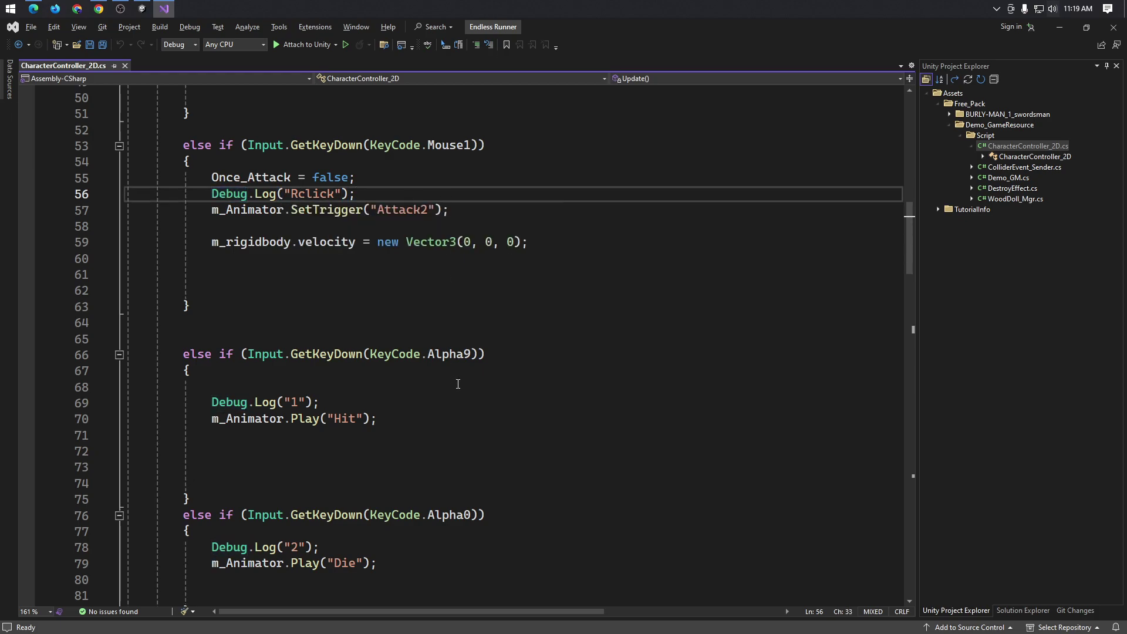
{"action": "left_click", "coordinate": [334, 419]}
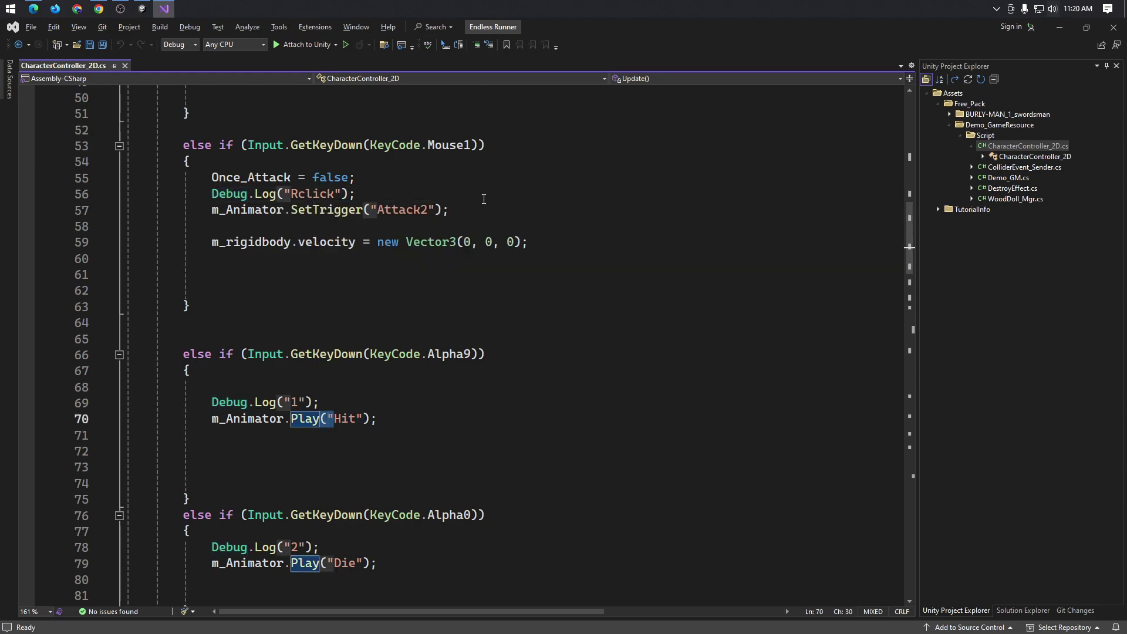
{"action": "key", "text": "ctrl+minus"}
{"action": "key", "text": "alt+Tab"}
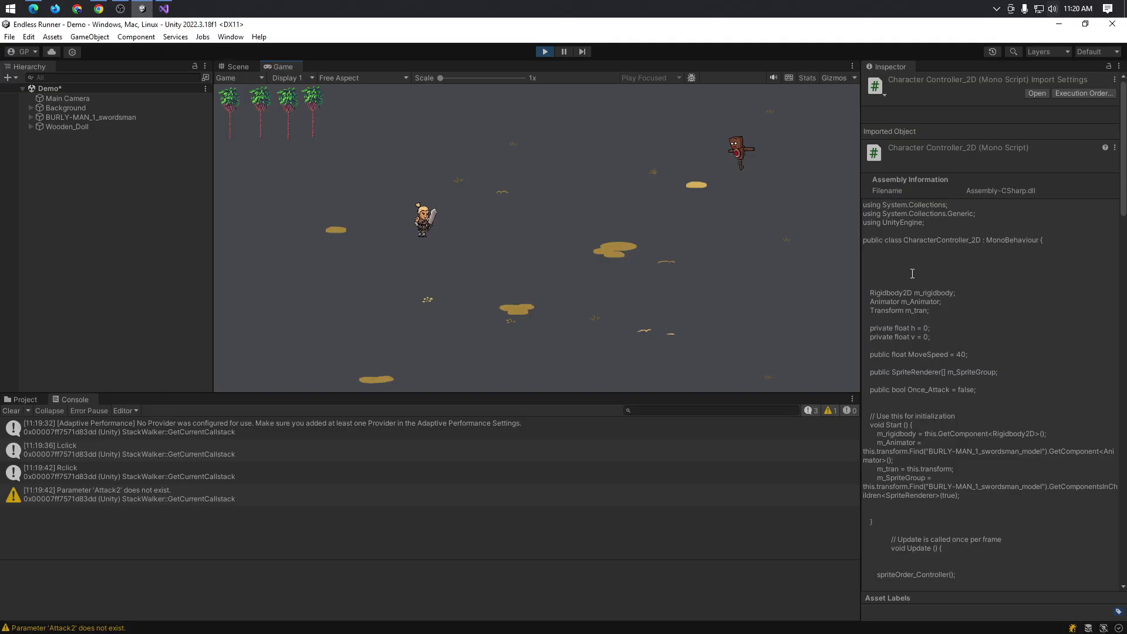
{"action": "key", "text": "alt+Tab"}
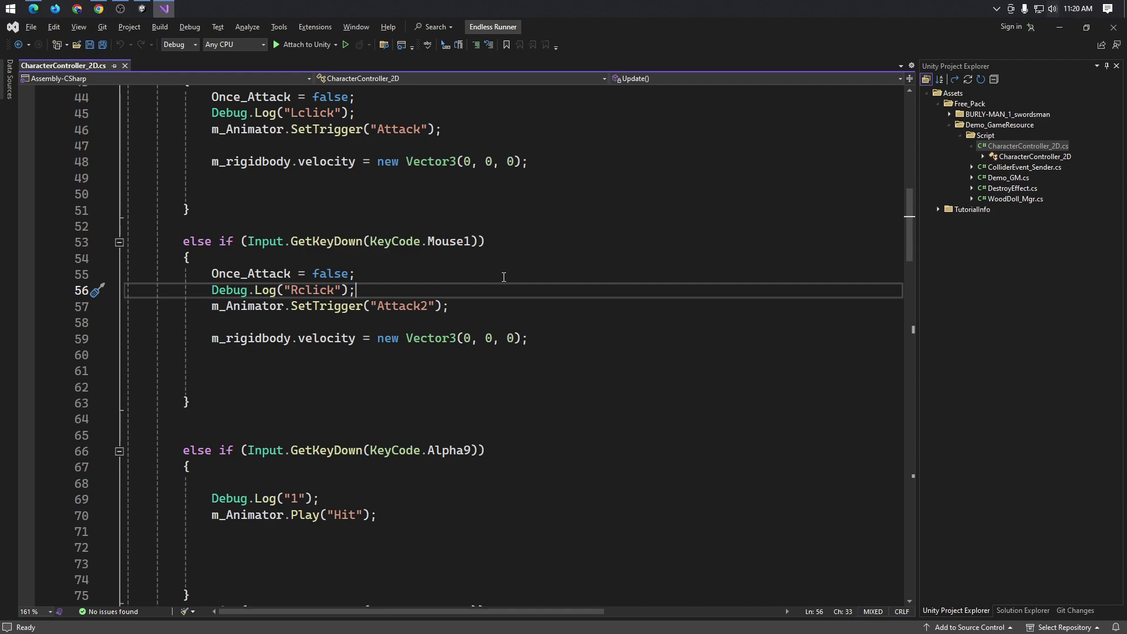
- Left-click attack toward the wooden doll repeatedly, then right-click twice to try Attack2
{"action": "key", "text": "alt+Tab"}
{"action": "left_click", "coordinate": [470, 261]}
{"action": "left_click", "coordinate": [464, 253]}
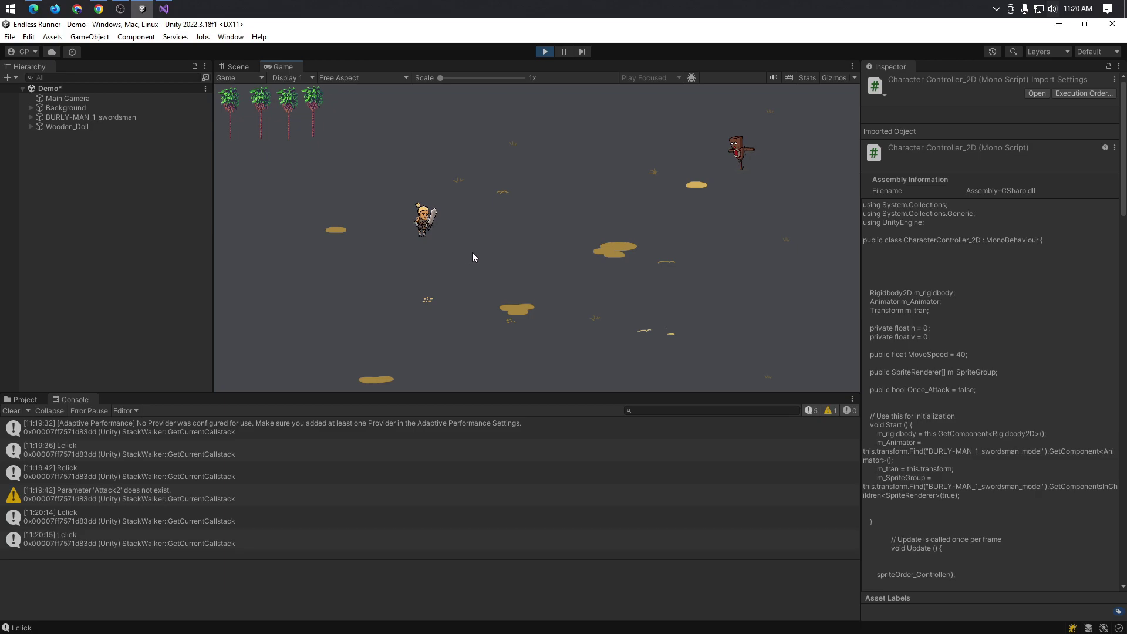
{"action": "left_click", "coordinate": [424, 219]}
{"action": "left_click", "coordinate": [424, 219]}
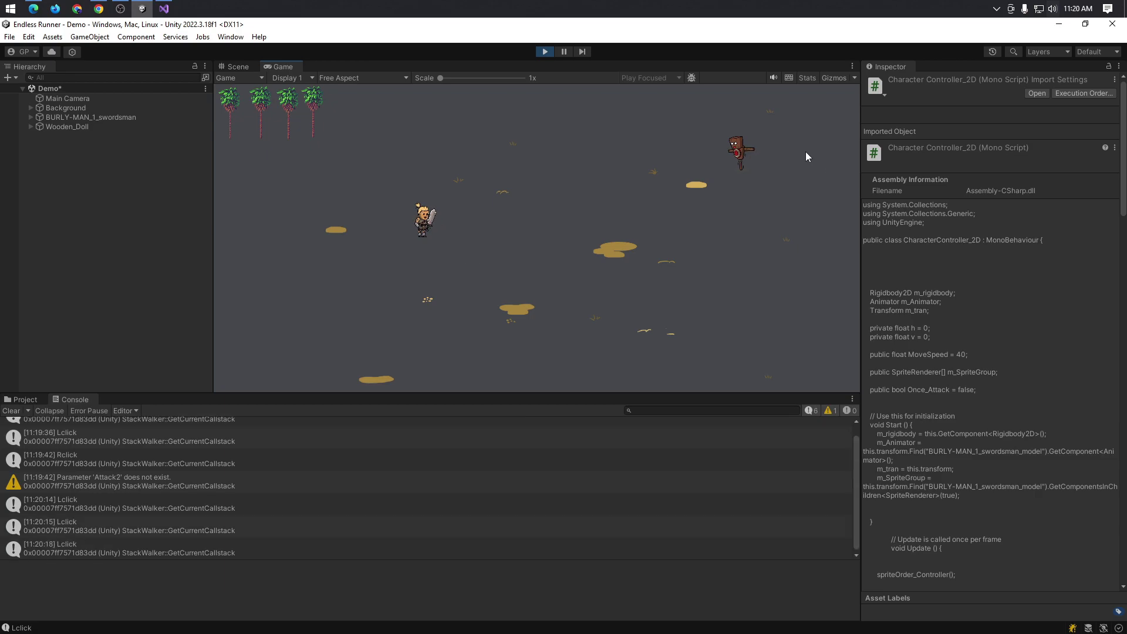
{"action": "double_click", "coordinate": [740, 157]}
{"action": "double_click", "coordinate": [740, 157]}
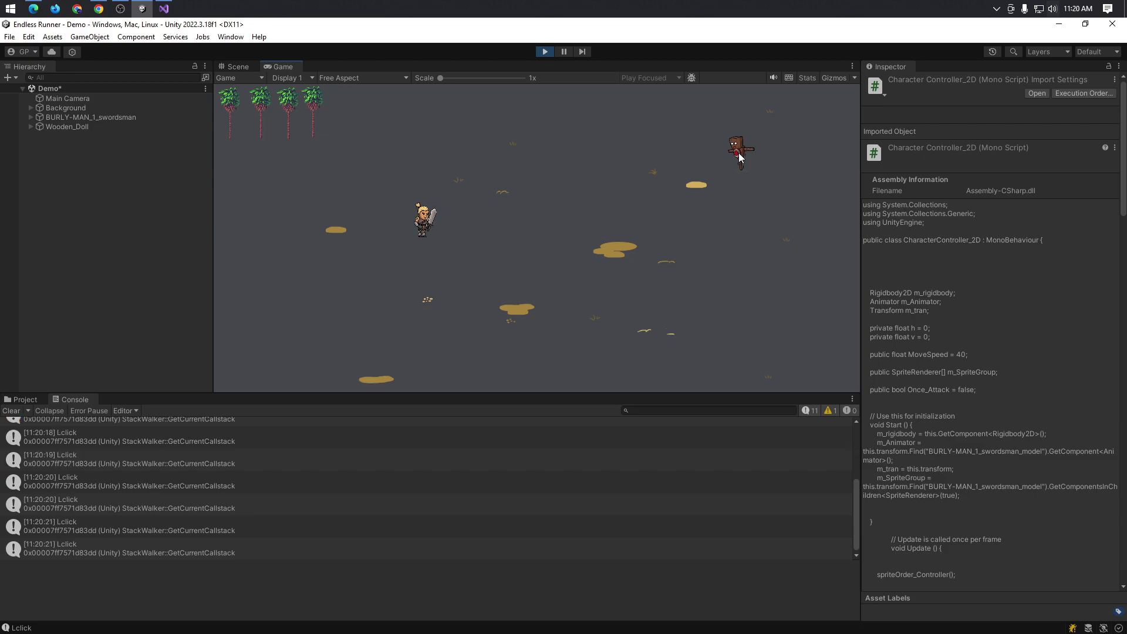
{"action": "left_click", "coordinate": [740, 157]}
{"action": "left_click", "coordinate": [740, 156]}
{"action": "right_click", "coordinate": [598, 189]}
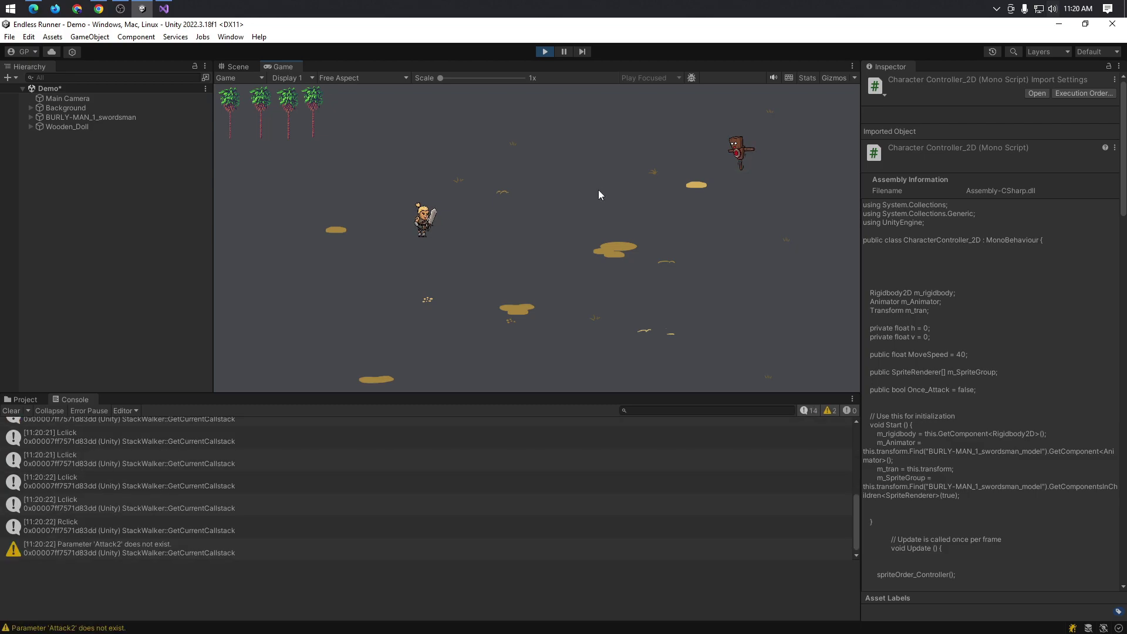
{"action": "right_click", "coordinate": [597, 189]}
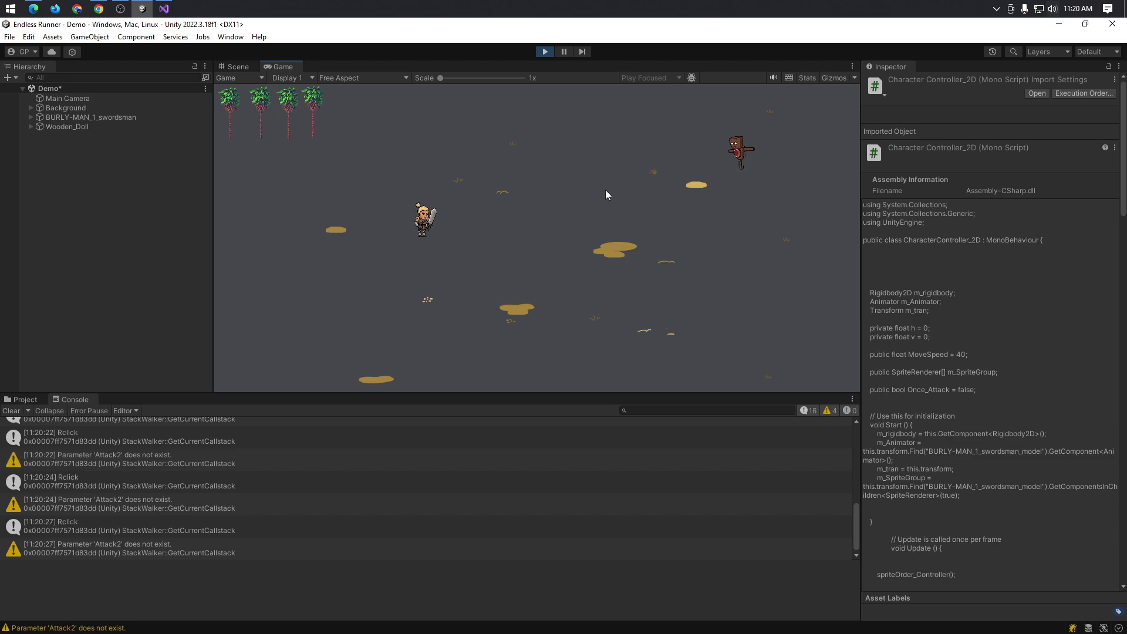
{"action": "key", "text": "alt+Tab"}
{"action": "double_click", "coordinate": [425, 306]}
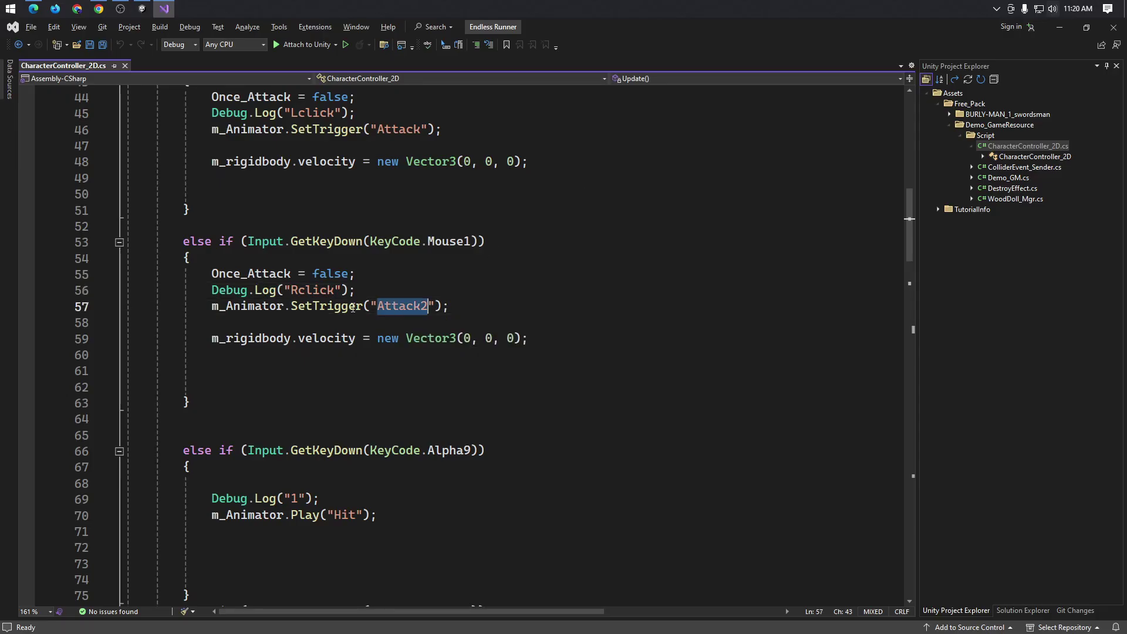
{"action": "left_click", "coordinate": [363, 306]}
{"action": "scroll", "coordinate": [504, 301], "scroll_direction": "up", "scroll_amount": 1}
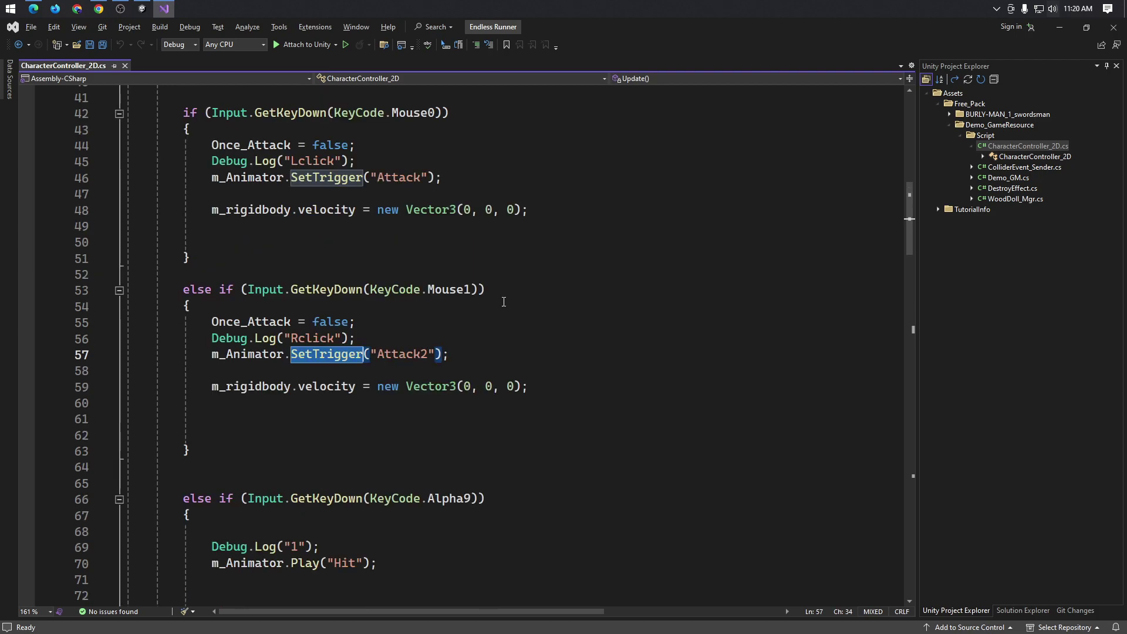
{"action": "mouse_move", "coordinate": [336, 360]}
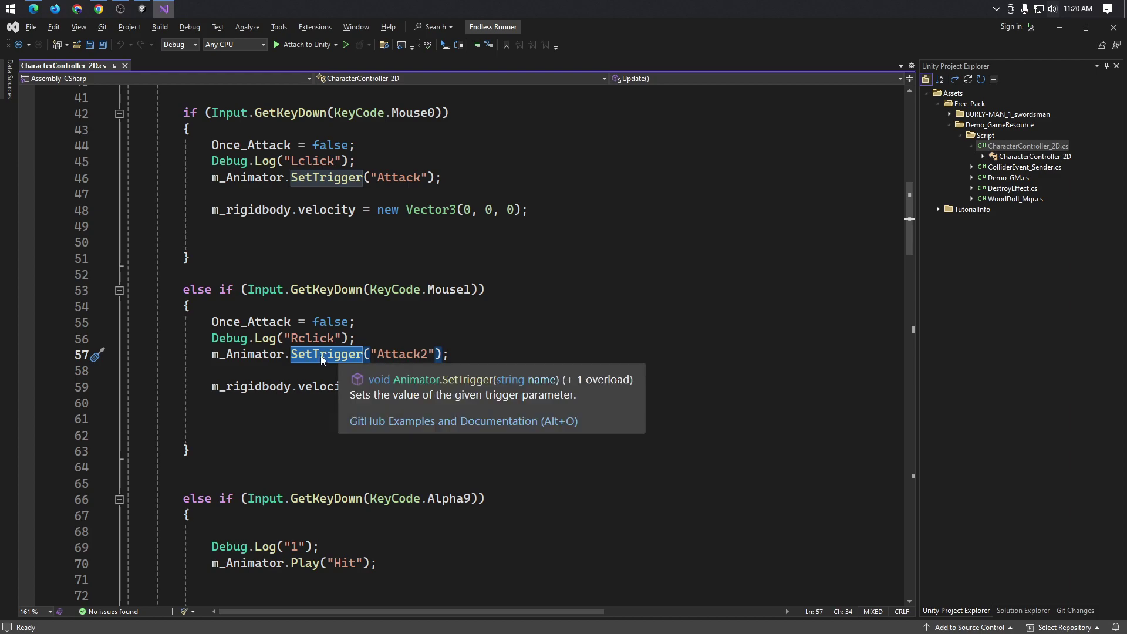
{"action": "scroll", "coordinate": [554, 319], "scroll_direction": "down", "scroll_amount": 5}
{"action": "scroll", "coordinate": [555, 319], "scroll_direction": "down", "scroll_amount": 8}
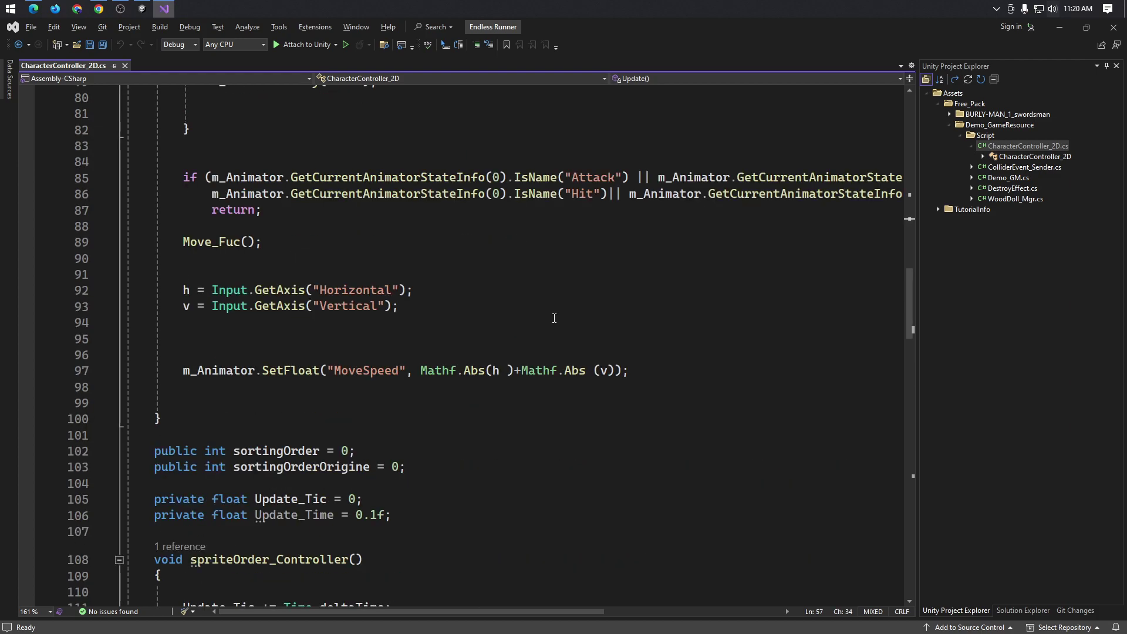
{"action": "scroll", "coordinate": [555, 318], "scroll_direction": "down", "scroll_amount": 12}
{"action": "scroll", "coordinate": [536, 300], "scroll_direction": "down", "scroll_amount": 5}
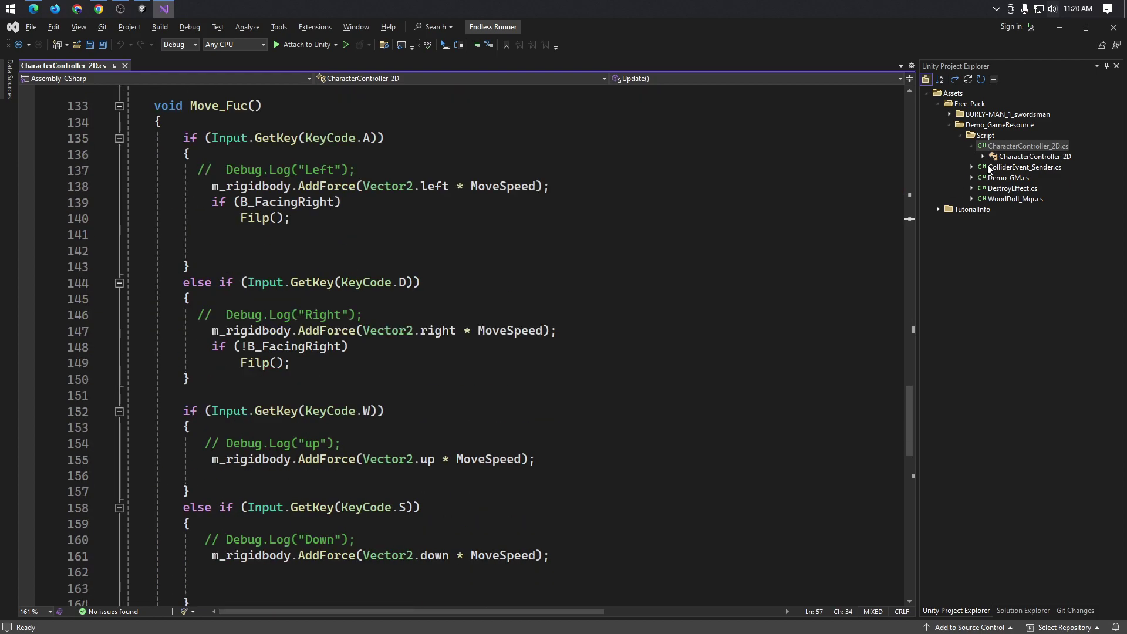
{"action": "left_click", "coordinate": [990, 169]}
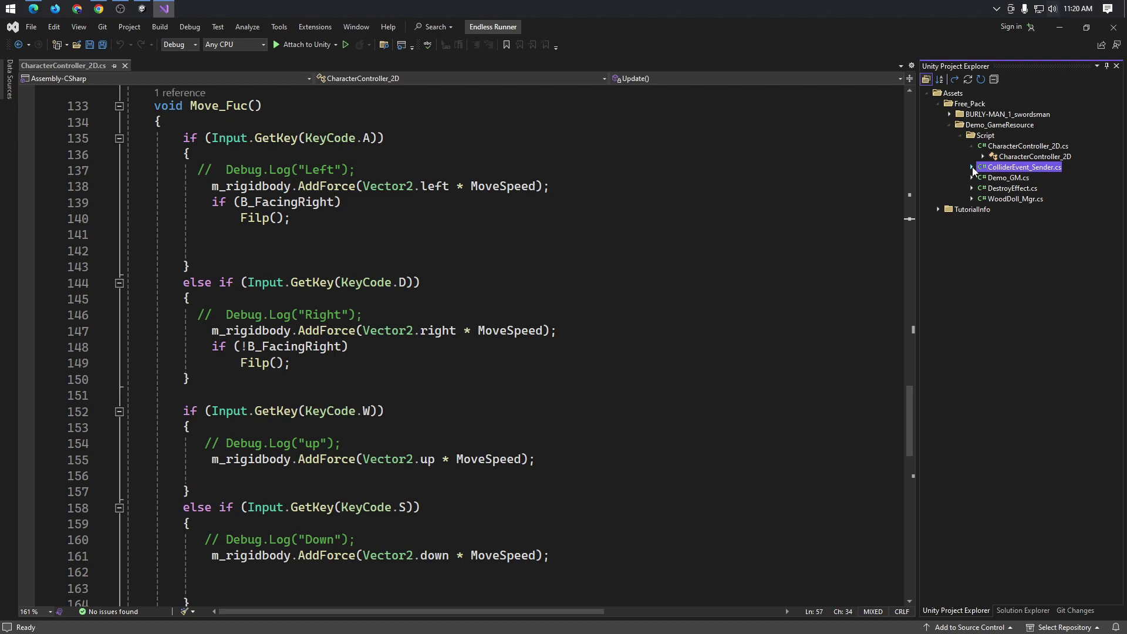
- Open the ColliderEvent_Sender, Demo_GM, DestroyEffect and WoodDoll_Mgr scripts from the Project Explorer
{"action": "double_click", "coordinate": [972, 171]}
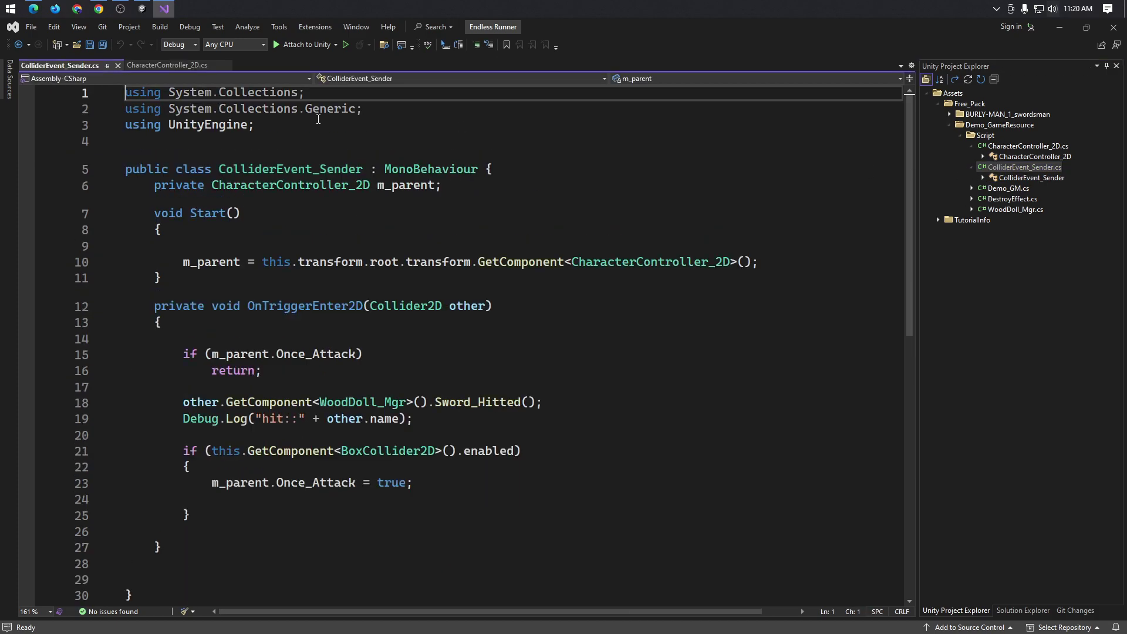
{"action": "scroll", "coordinate": [386, 359], "scroll_direction": "down", "scroll_amount": 6}
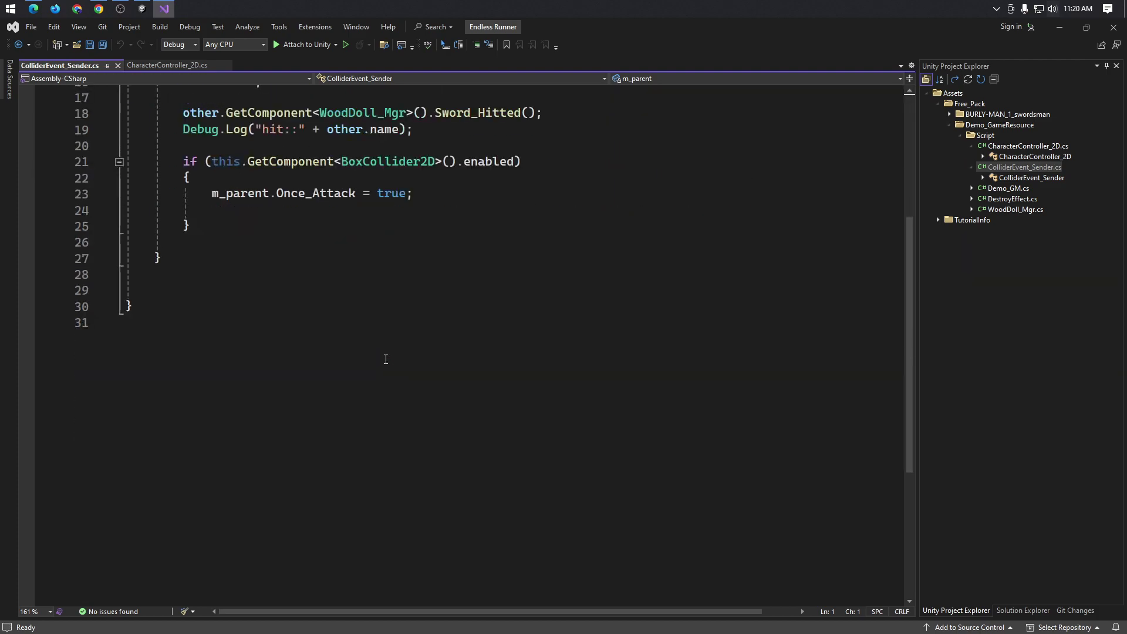
{"action": "scroll", "coordinate": [386, 358], "scroll_direction": "up", "scroll_amount": 5}
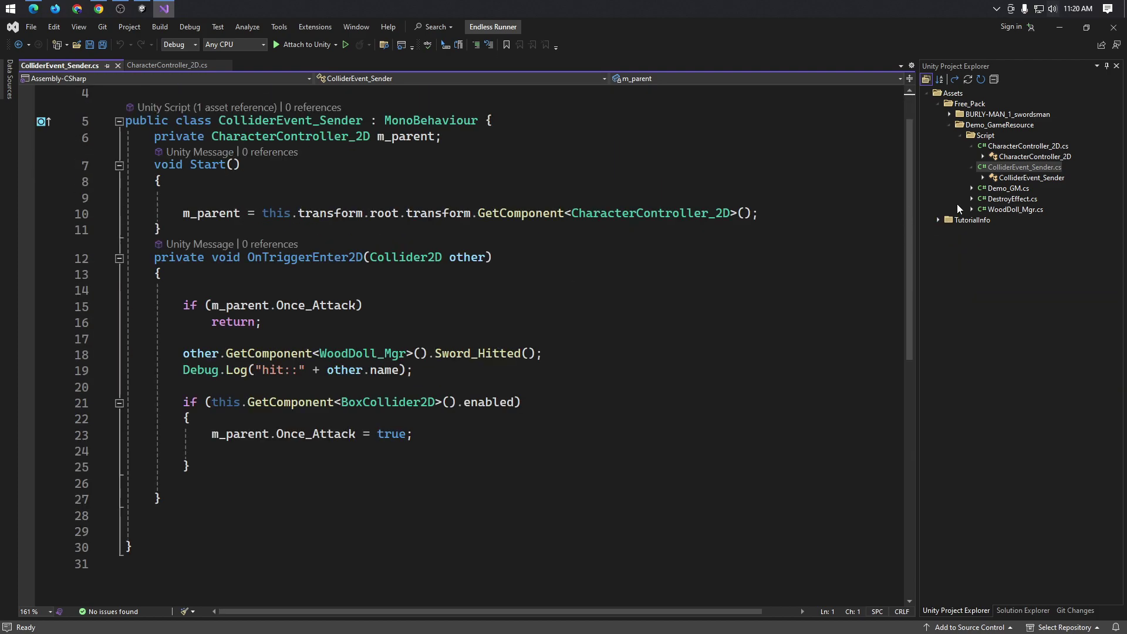
{"action": "double_click", "coordinate": [970, 188]}
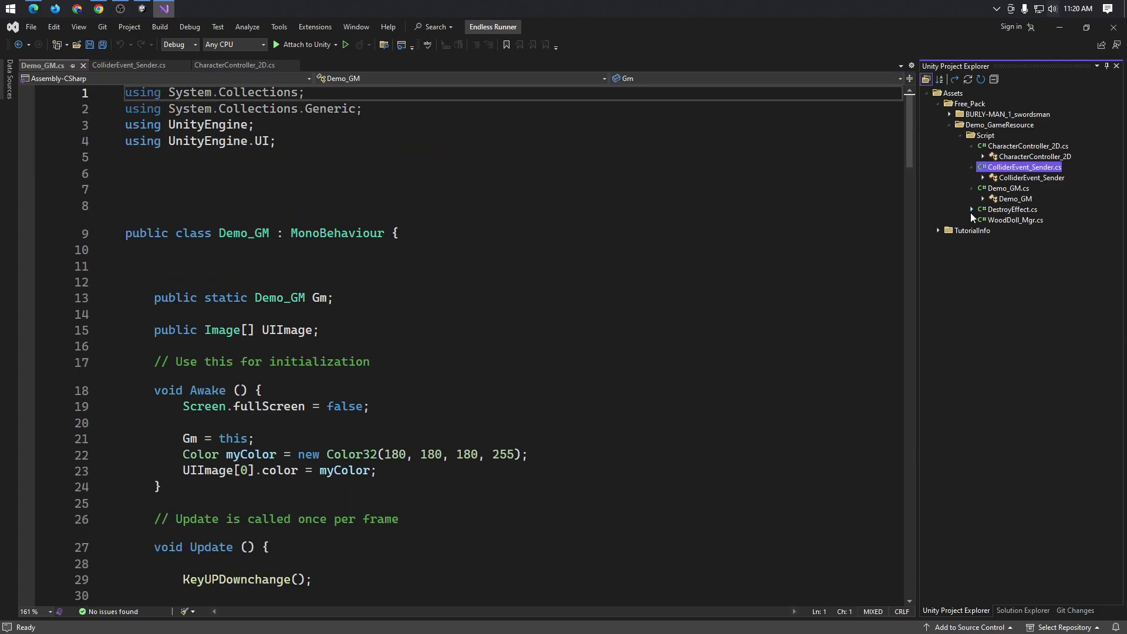
{"action": "double_click", "coordinate": [971, 211]}
{"action": "double_click", "coordinate": [973, 231]}
- Collapse all five script nodes and scroll WoodDoll_Mgr.cs down toward Sword_Hitted()
{"action": "left_click", "coordinate": [971, 210]}
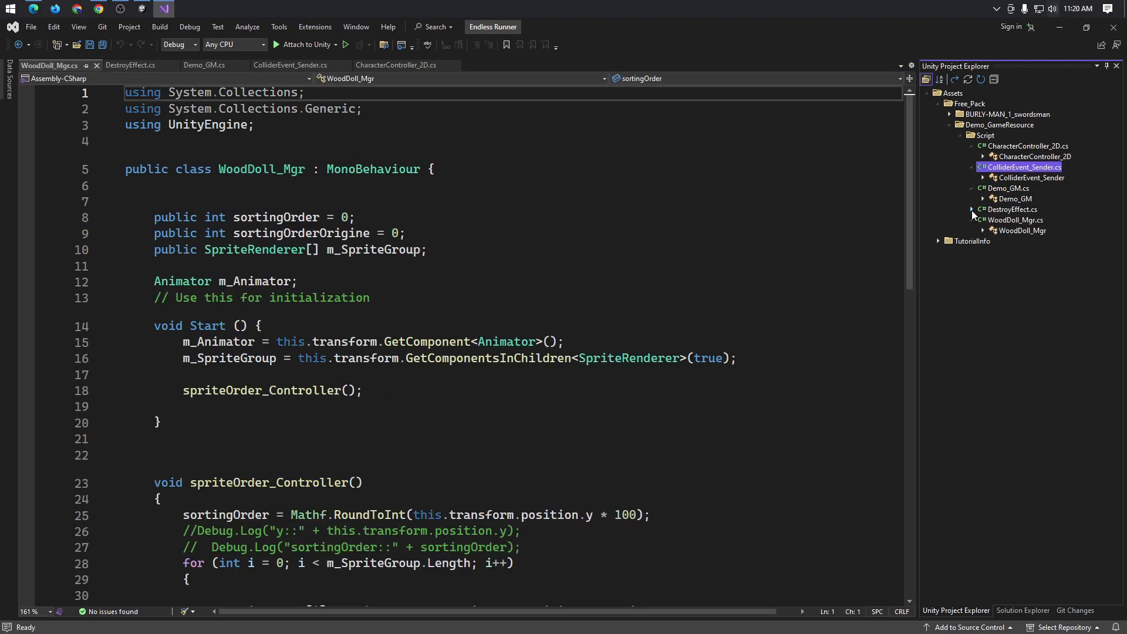
{"action": "left_click", "coordinate": [972, 219]}
{"action": "left_click", "coordinate": [970, 189]}
{"action": "left_click", "coordinate": [971, 168]}
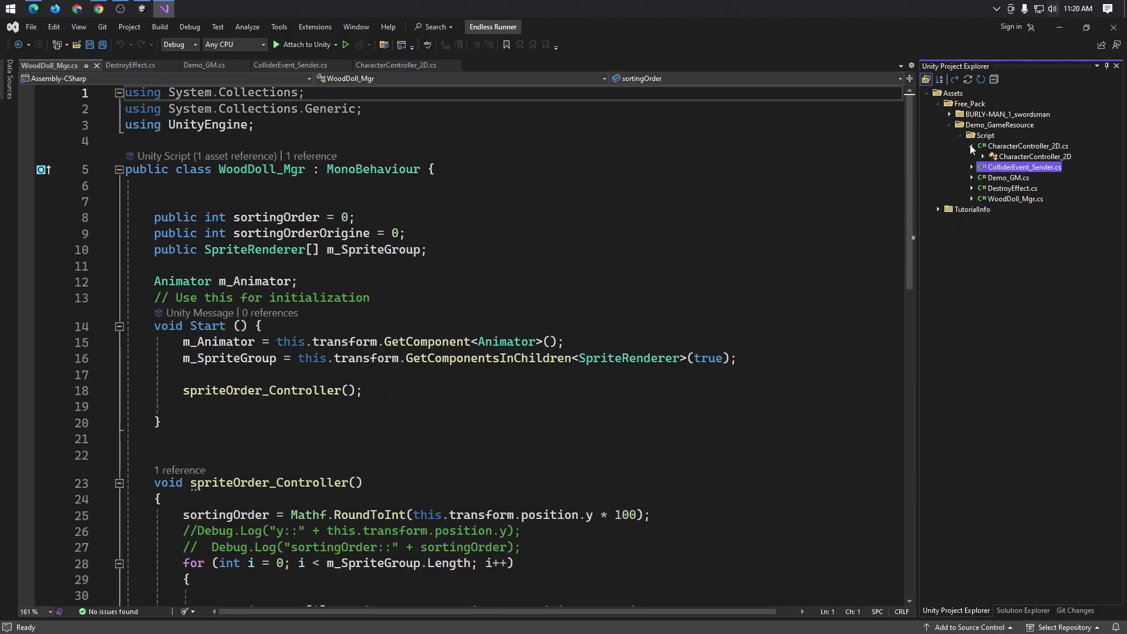
{"action": "left_click", "coordinate": [971, 145]}
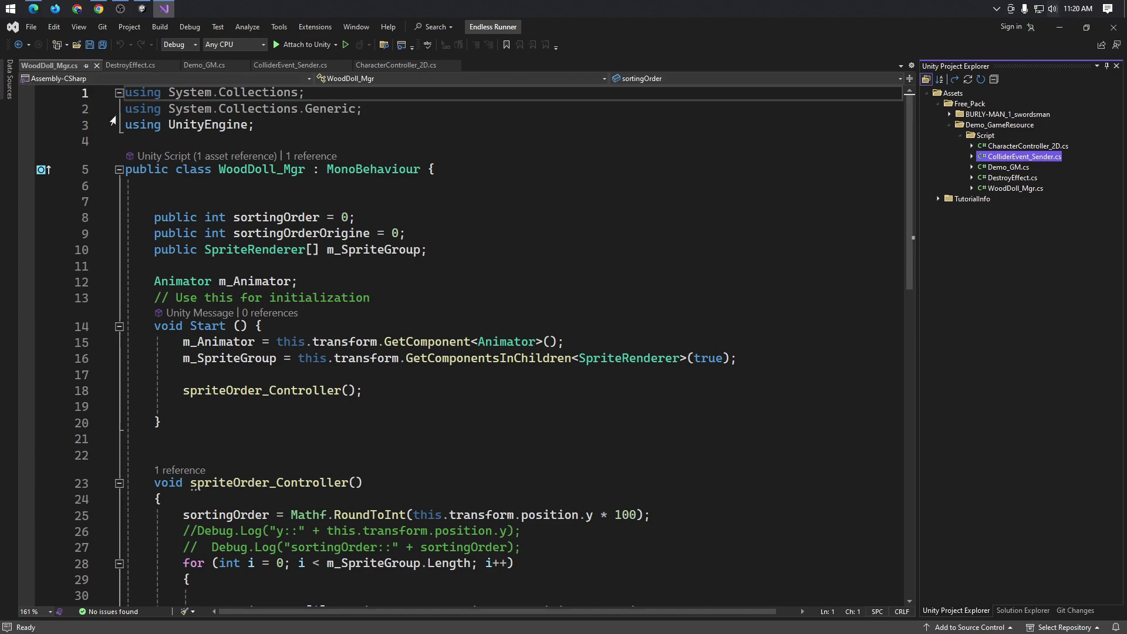
{"action": "left_click", "coordinate": [470, 326]}
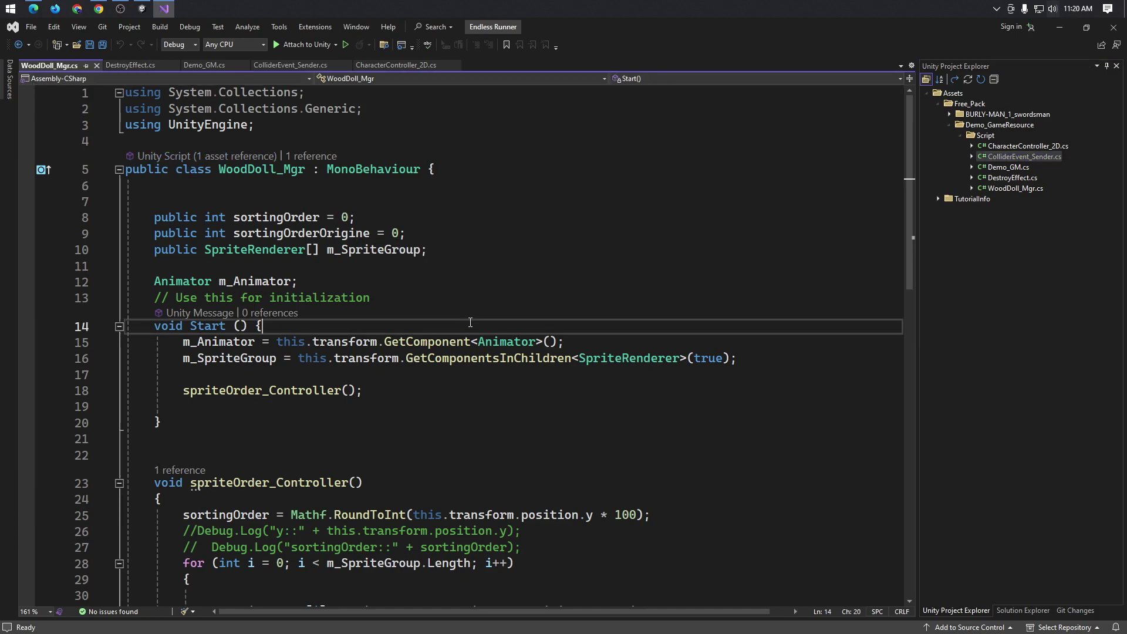
{"action": "scroll", "coordinate": [470, 325], "scroll_direction": "down", "scroll_amount": 6}
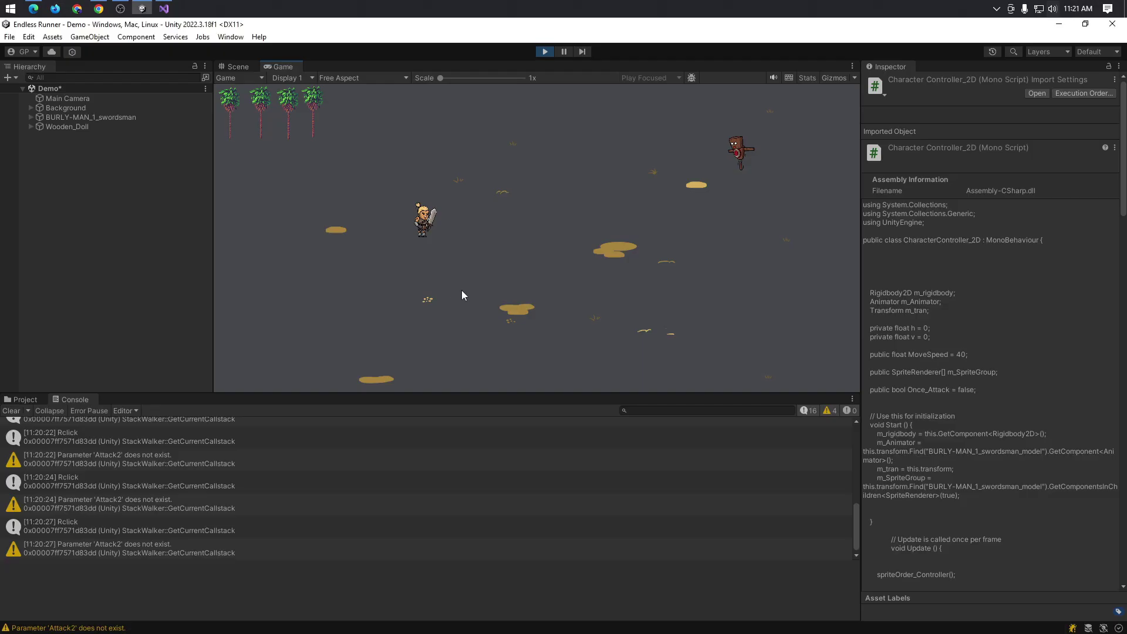
- Left-click the swordsman over to the Wooden Doll and attack it repeatedly
{"action": "key", "text": "alt+Tab"}
{"action": "left_click", "coordinate": [735, 155]}
{"action": "left_click", "coordinate": [425, 230]}
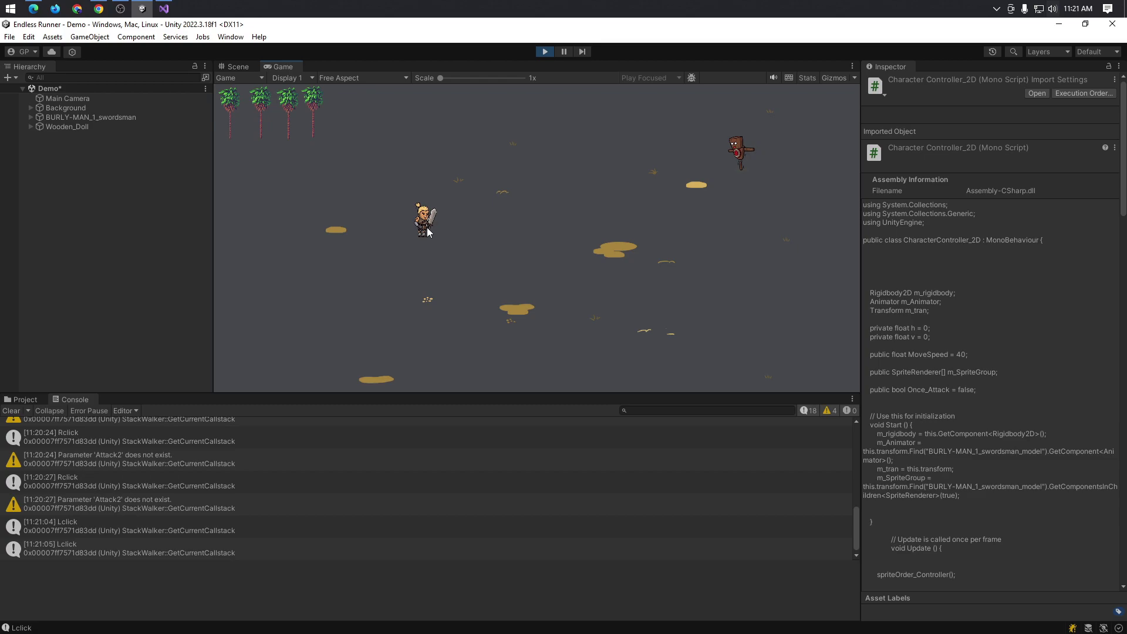
{"action": "left_click", "coordinate": [725, 163]}
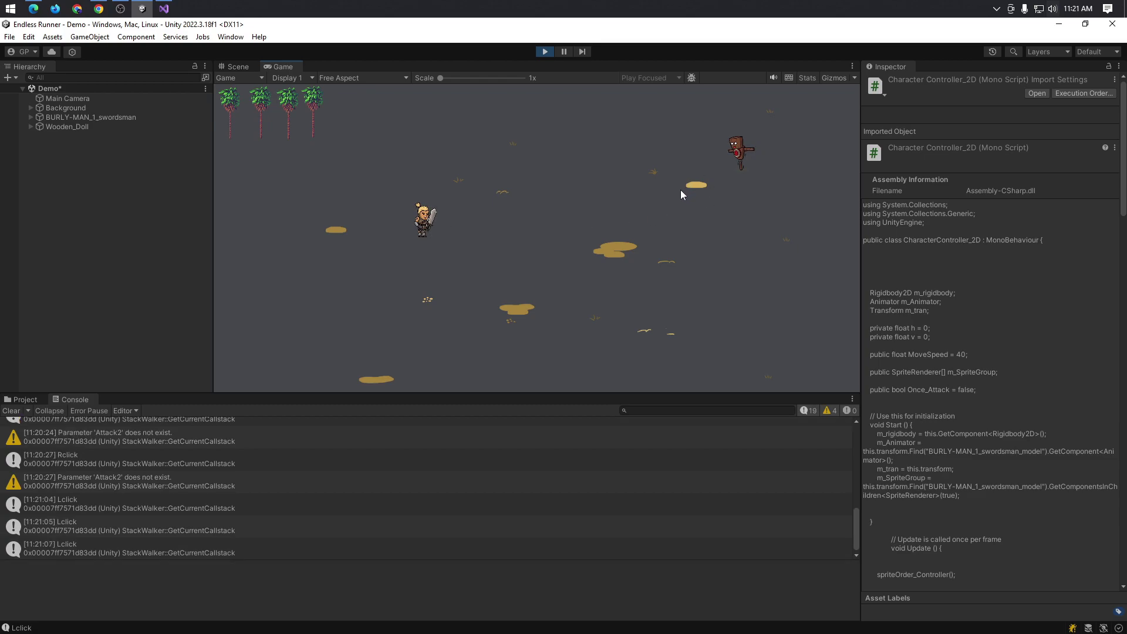
{"action": "double_click", "coordinate": [738, 158]}
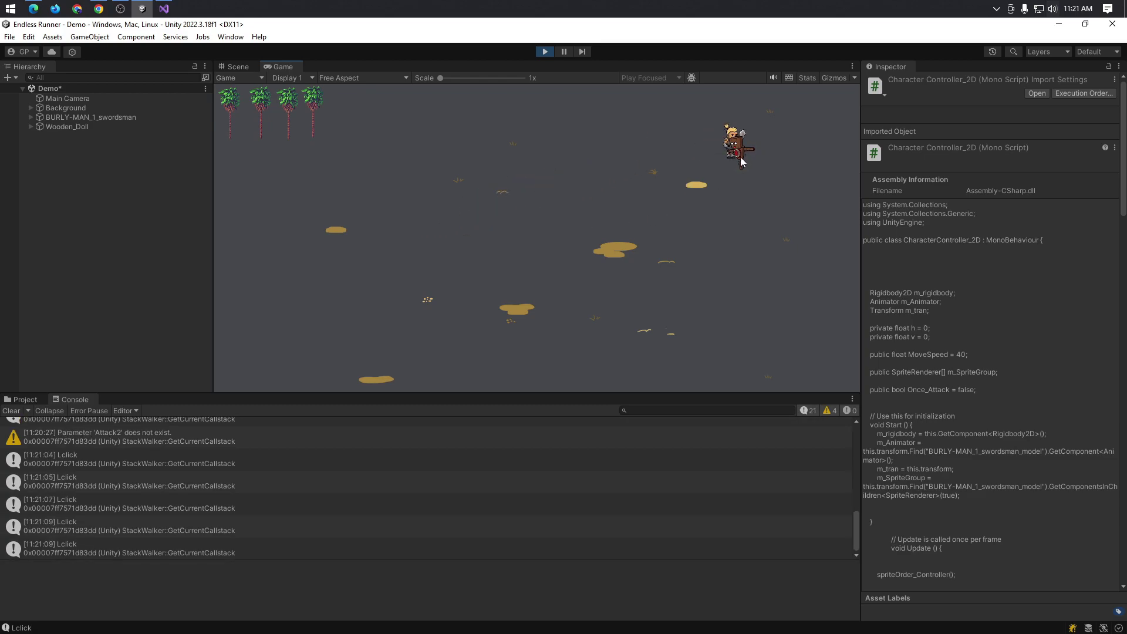
{"action": "left_click", "coordinate": [738, 157]}
{"action": "double_click", "coordinate": [740, 158]}
{"action": "left_click", "coordinate": [741, 159]}
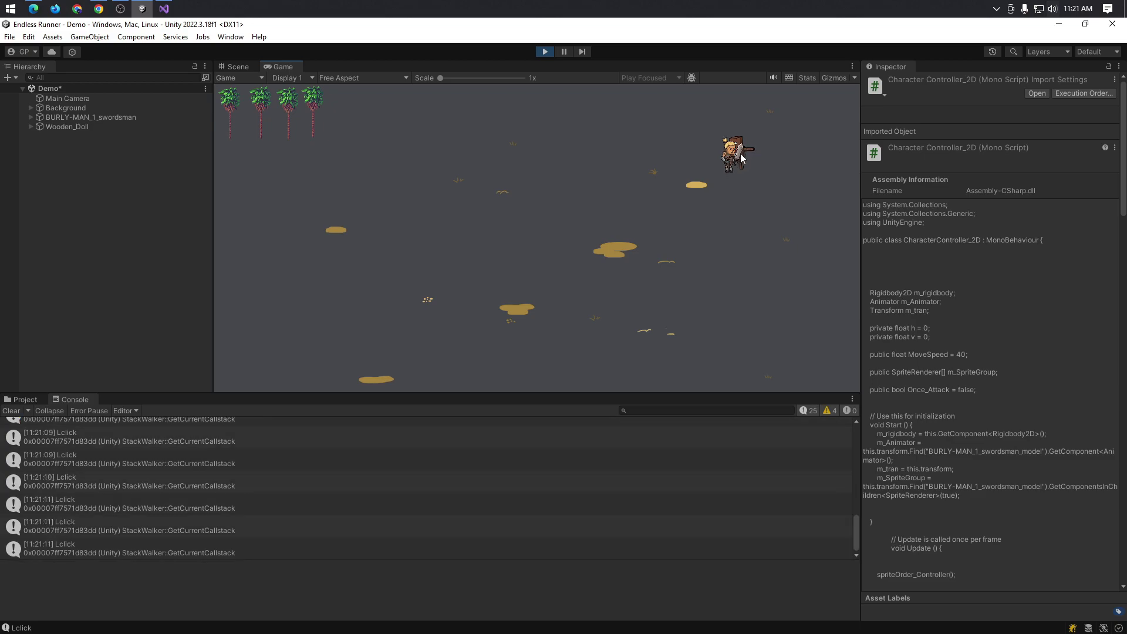
{"action": "left_click", "coordinate": [739, 159]}
{"action": "double_click", "coordinate": [738, 159]}
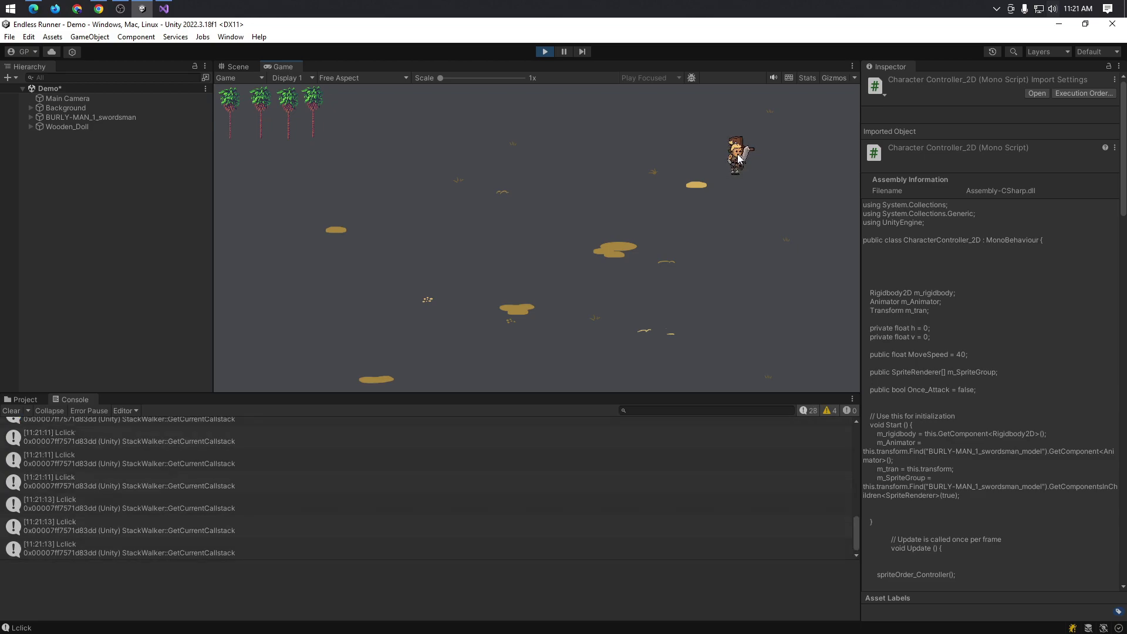
{"action": "double_click", "coordinate": [740, 163]}
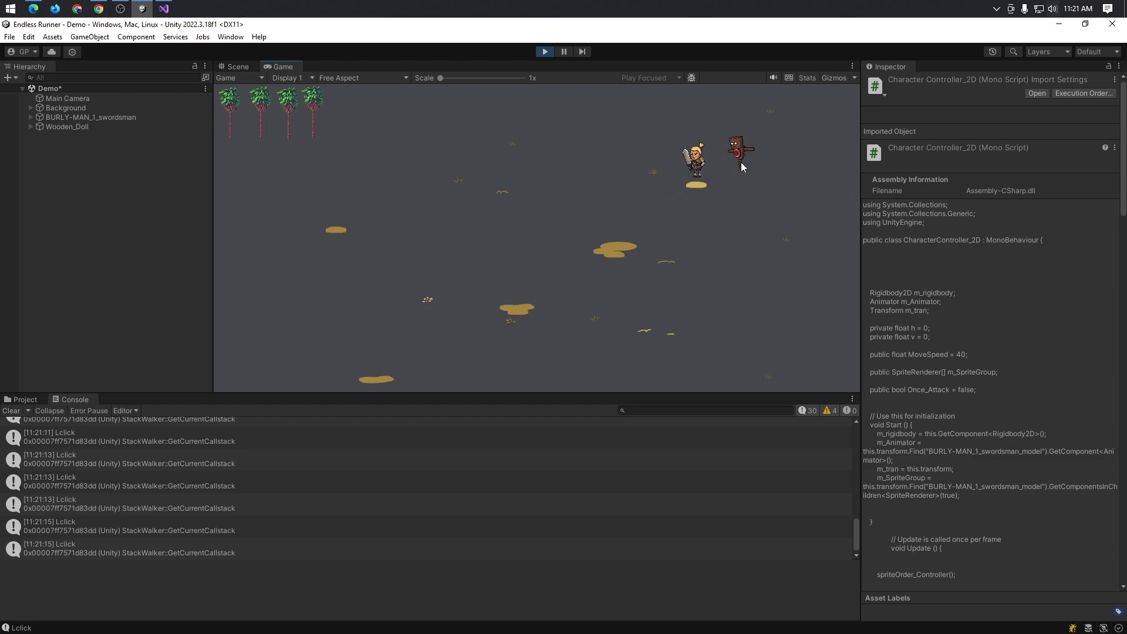
- Drag Background below Wooden_Doll in the Hierarchy, then stop and restart Play mode
{"action": "left_click", "coordinate": [88, 109]}
{"action": "left_click_drag", "start_coordinate": [88, 109], "coordinate": [99, 134]}
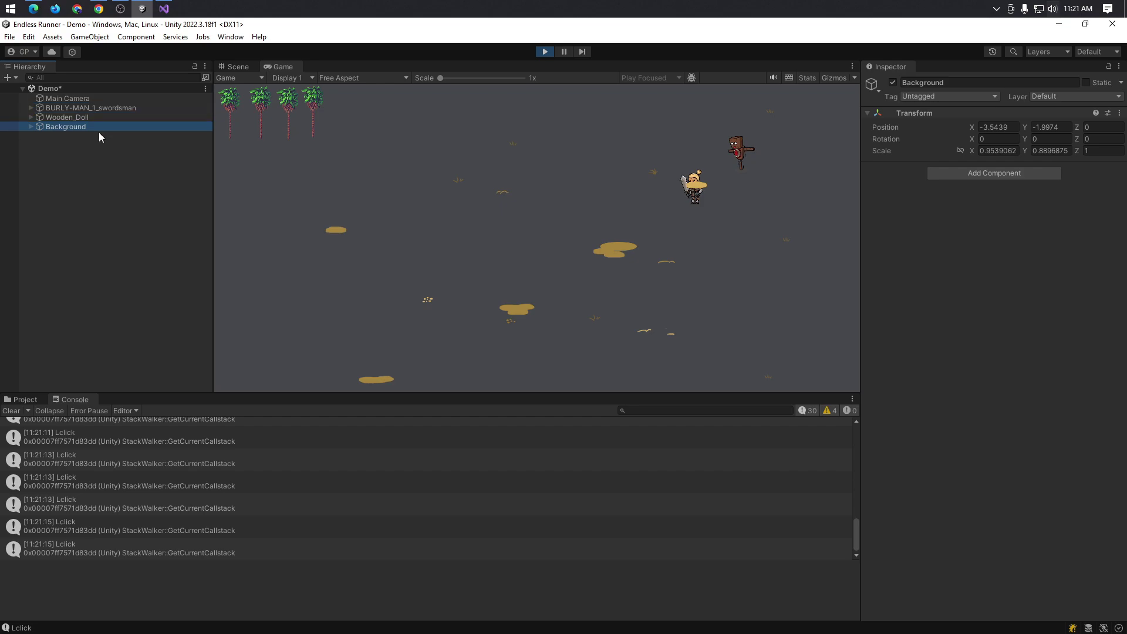
{"action": "left_click", "coordinate": [547, 52]}
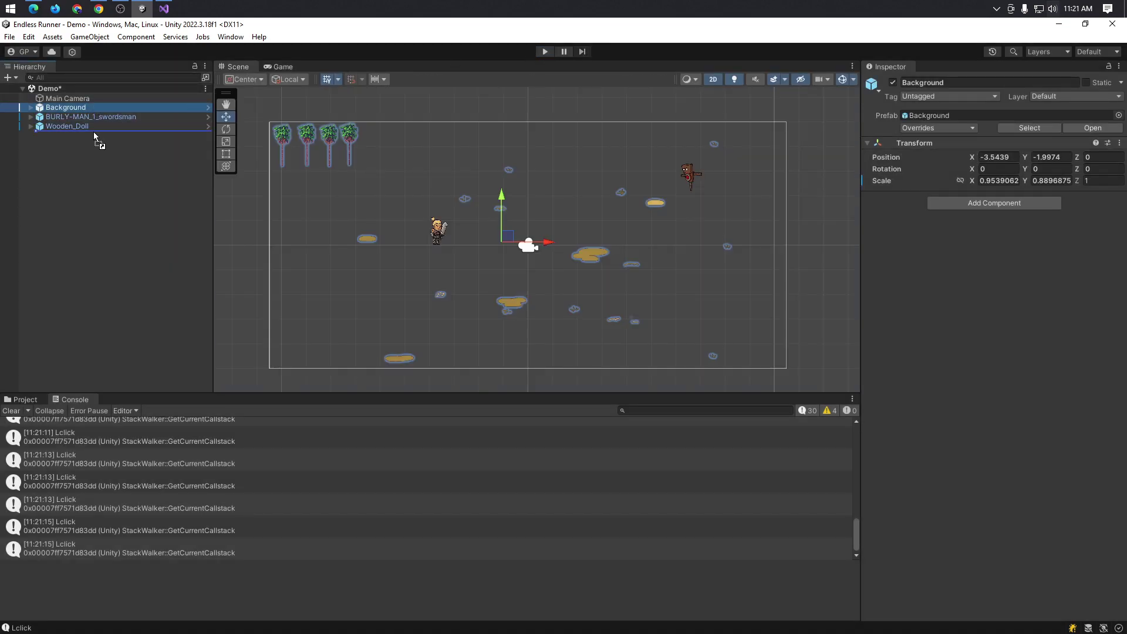
{"action": "left_click", "coordinate": [545, 51]}
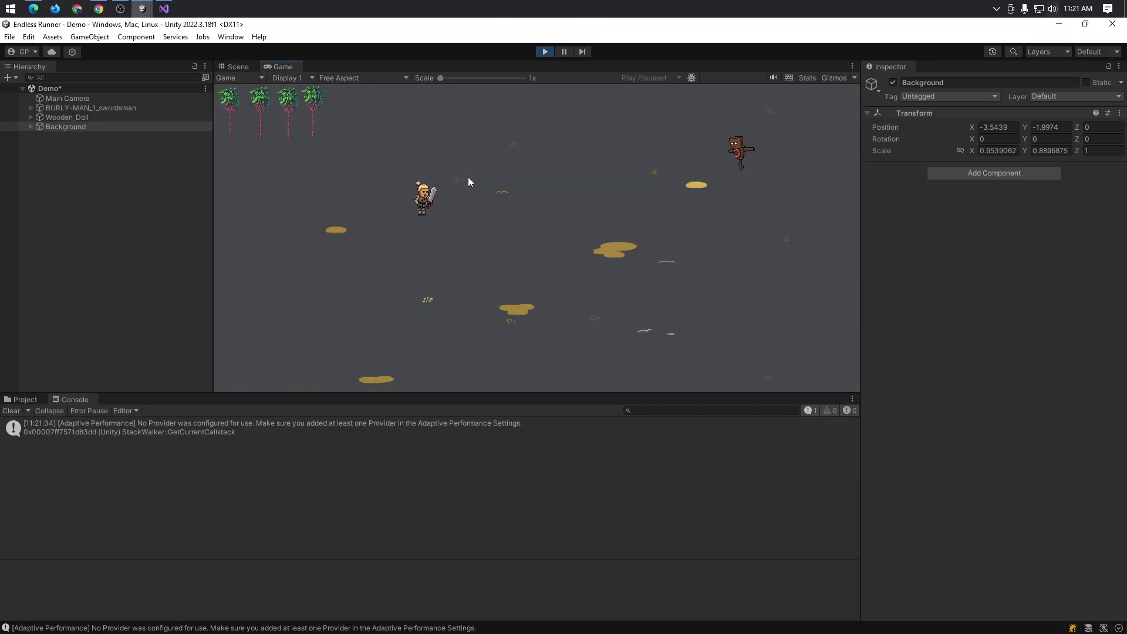
- Walk the swordsman around with the WASD keys, then attack once beside the Wooden Doll
{"action": "key", "text": "d"}
{"action": "key", "text": "w"}
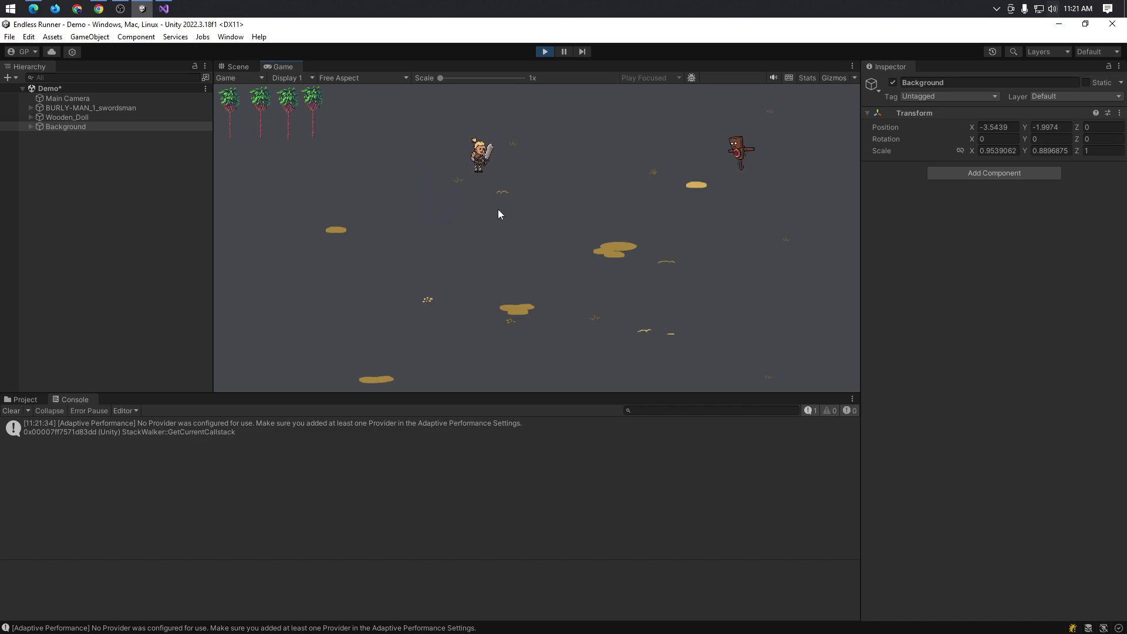
{"action": "key", "text": "d"}
{"action": "key", "text": "s"}
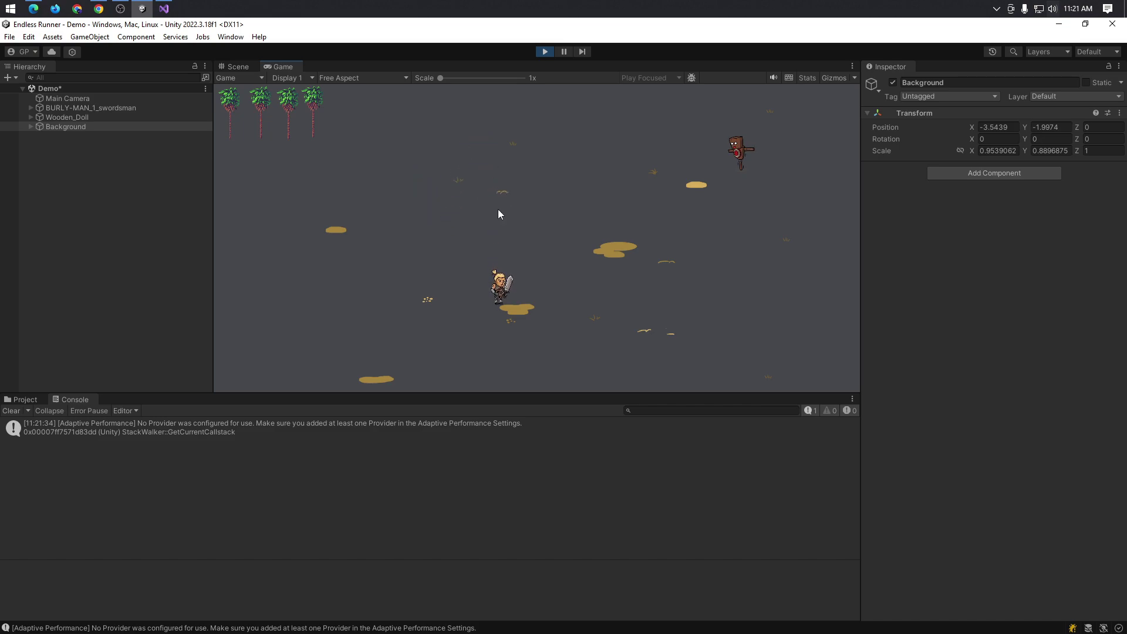
{"action": "key", "text": "d"}
{"action": "key", "text": "w"}
{"action": "key", "text": "d"}
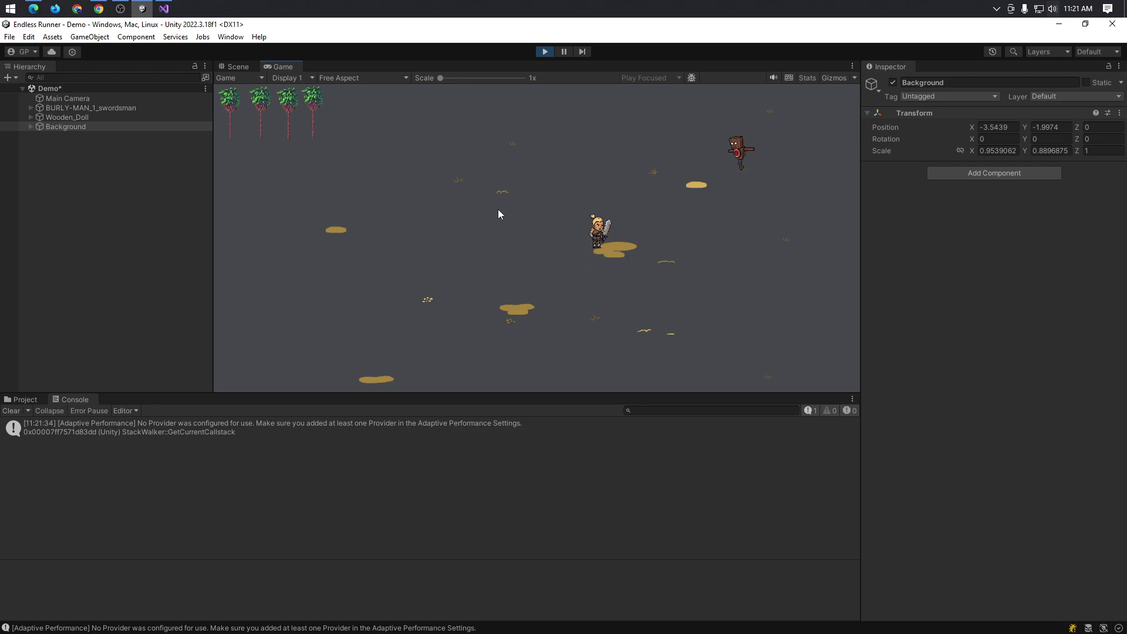
{"action": "key", "text": "d"}
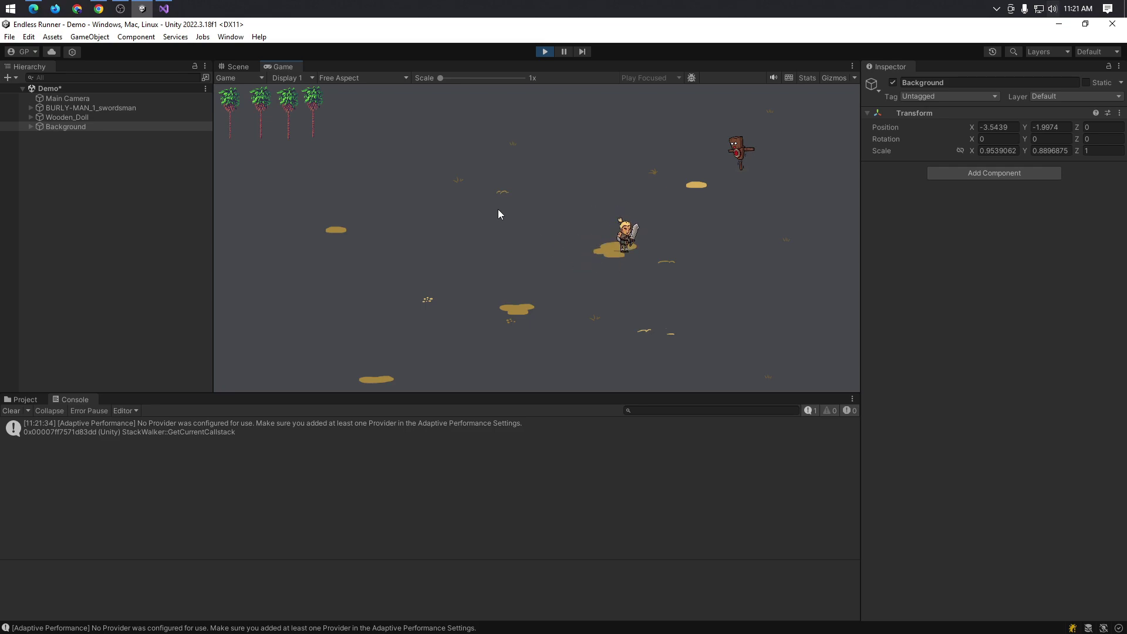
{"action": "key", "text": "a"}
{"action": "key", "text": "w"}
{"action": "key", "text": "s"}
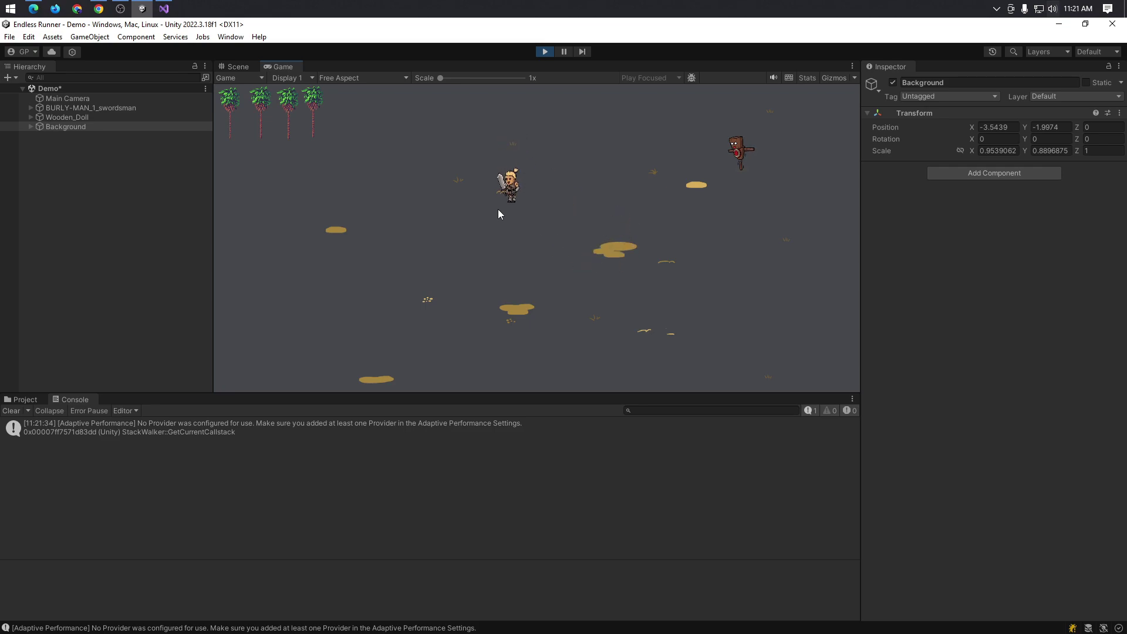
{"action": "key", "text": "a"}
{"action": "key", "text": "w"}
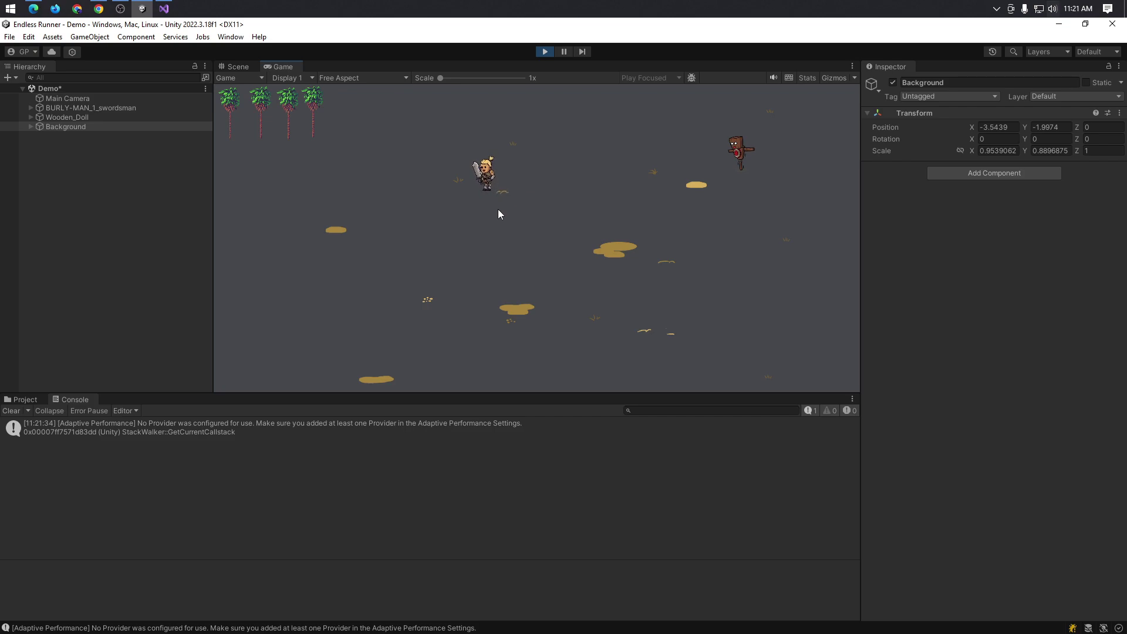
{"action": "key", "text": "d"}
{"action": "key", "text": "a"}
{"action": "key", "text": "a"}
{"action": "key", "text": "s"}
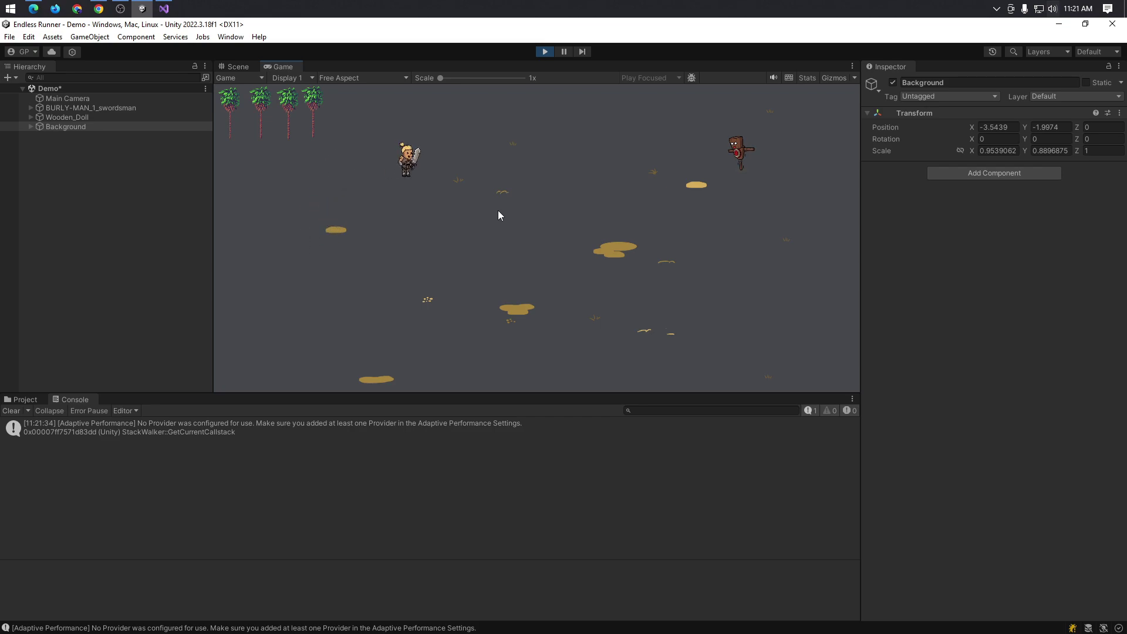
{"action": "left_click", "coordinate": [738, 166]}
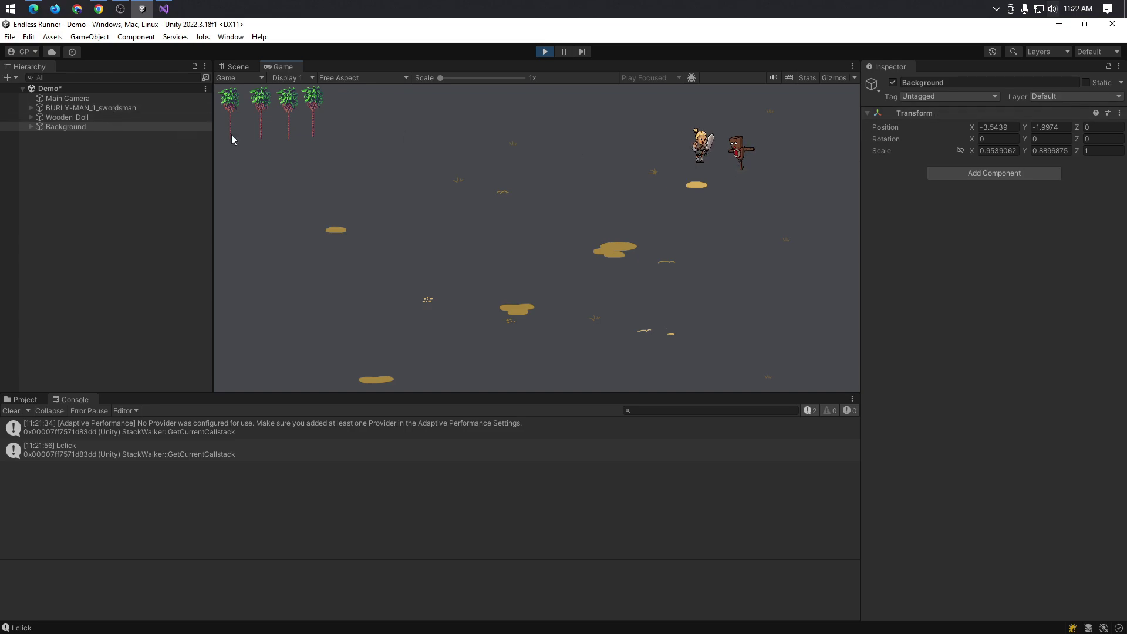
- Stop the game, delete palm through palm (4) under Background, and switch to Visual Studio
{"action": "left_click", "coordinate": [545, 52]}
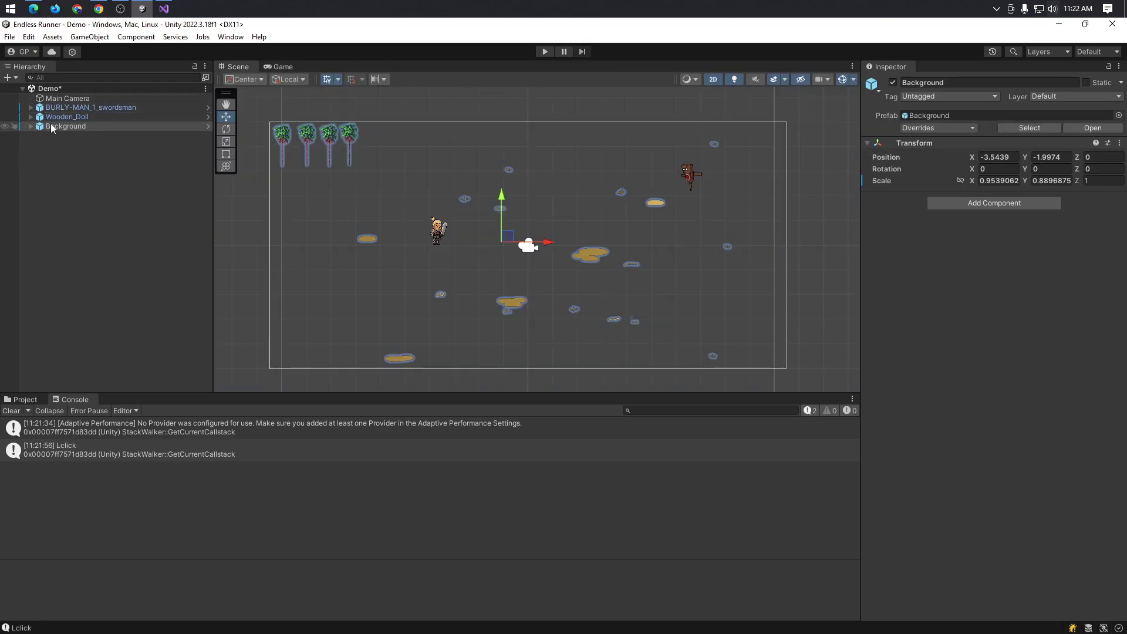
{"action": "left_click", "coordinate": [30, 127]}
{"action": "left_click", "coordinate": [69, 306]}
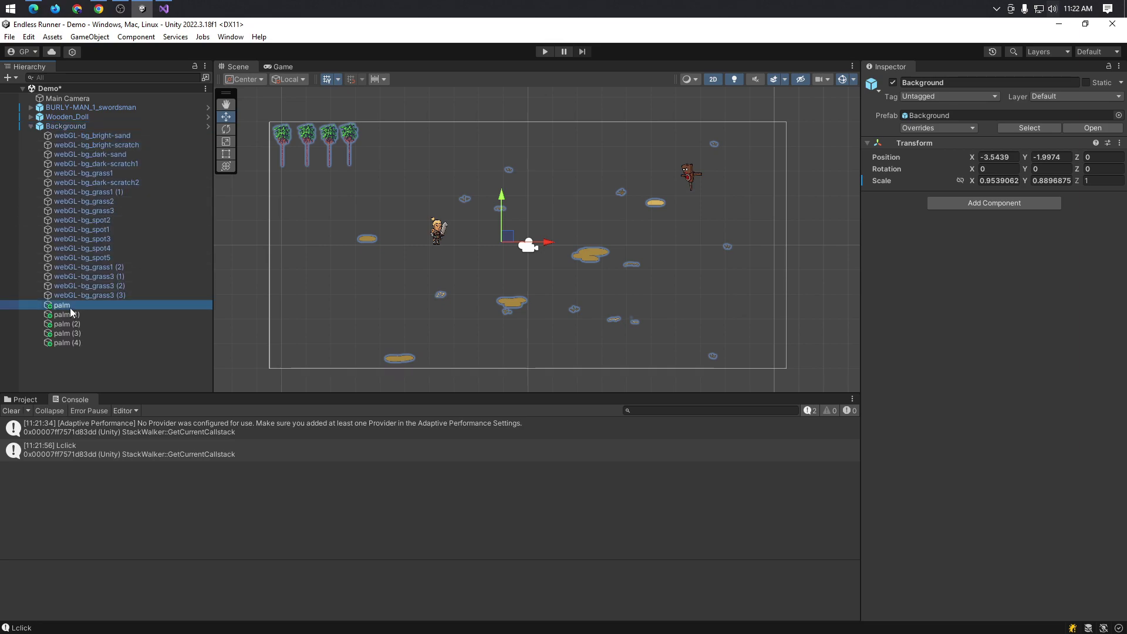
{"action": "left_click", "coordinate": [78, 343], "text": "shift"}
{"action": "key", "text": "Delete"}
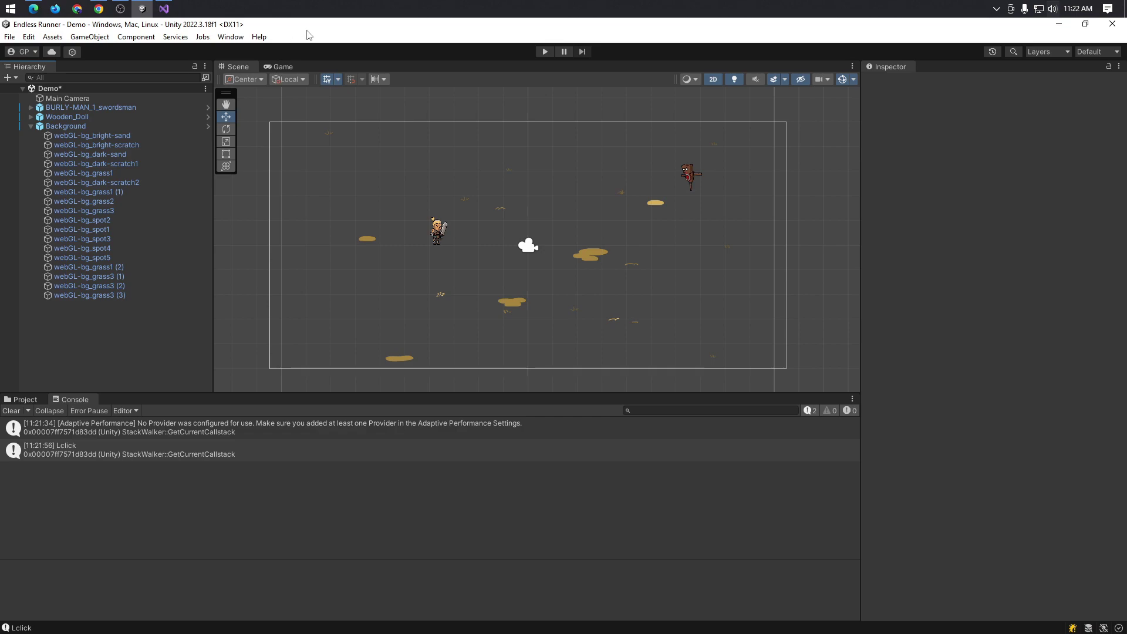
{"action": "left_click", "coordinate": [31, 126]}
{"action": "key", "text": "alt+Tab"}
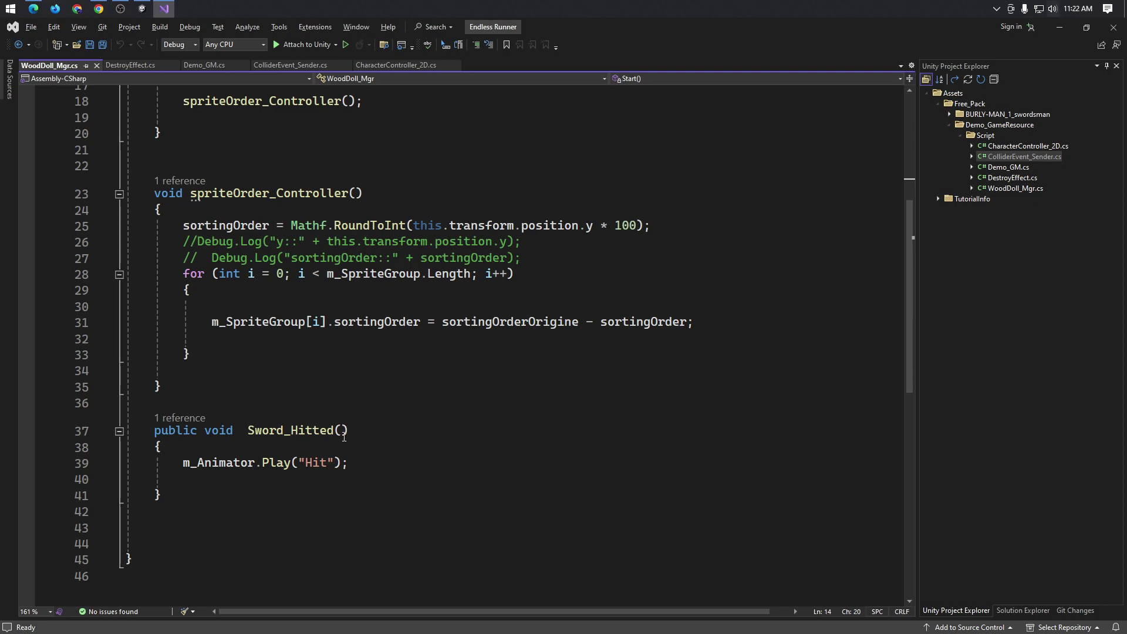
- Look over the DestroyEffect script, then scroll through Demo_GM.cs
{"action": "scroll", "coordinate": [365, 449], "scroll_direction": "up", "scroll_amount": 1}
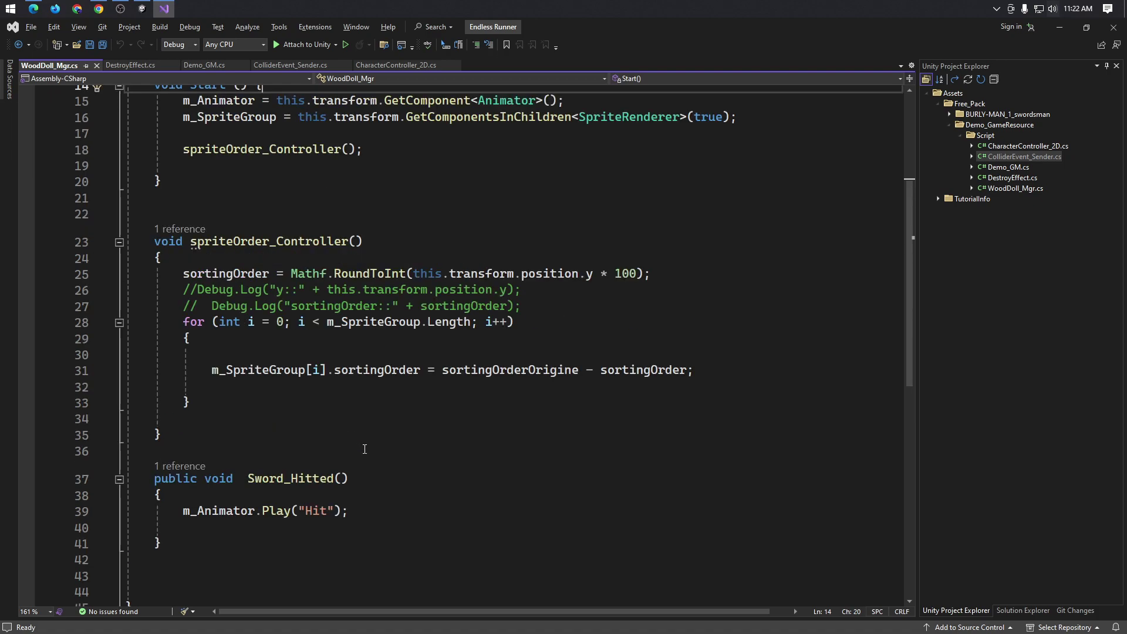
{"action": "scroll", "coordinate": [364, 449], "scroll_direction": "up", "scroll_amount": 2}
{"action": "scroll", "coordinate": [364, 450], "scroll_direction": "up", "scroll_amount": 2}
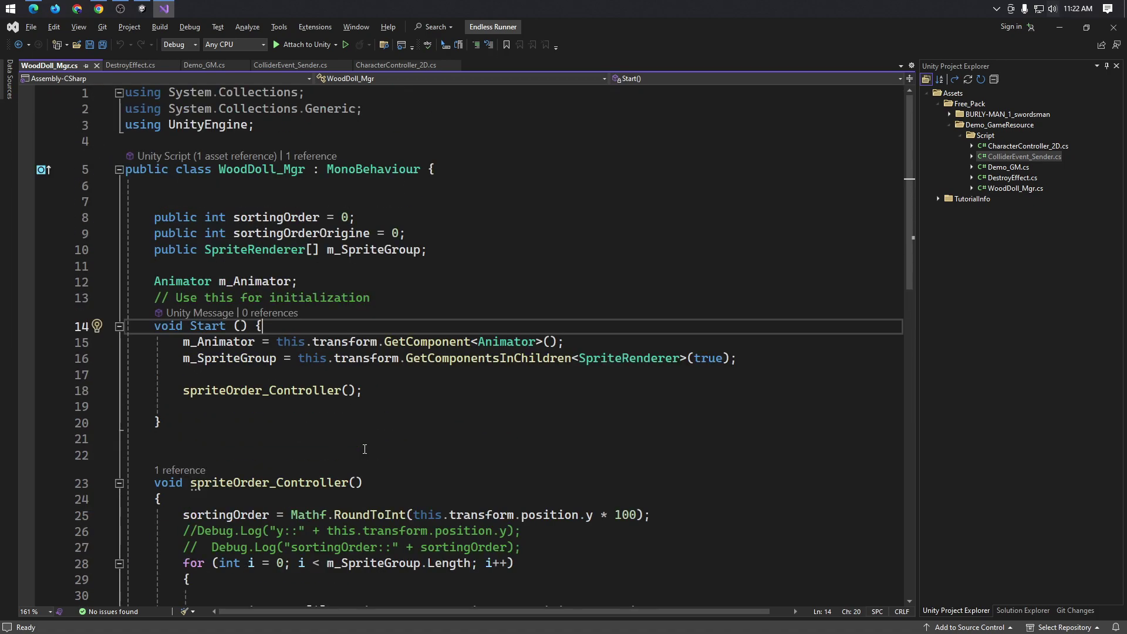
{"action": "left_click", "coordinate": [134, 66]}
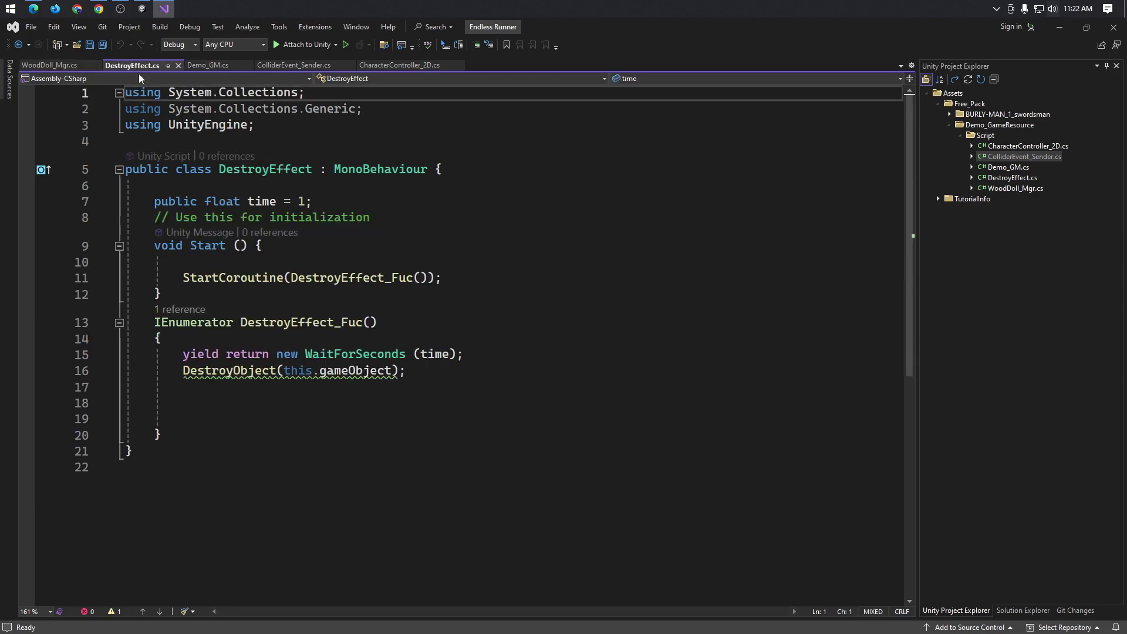
{"action": "left_click", "coordinate": [206, 66]}
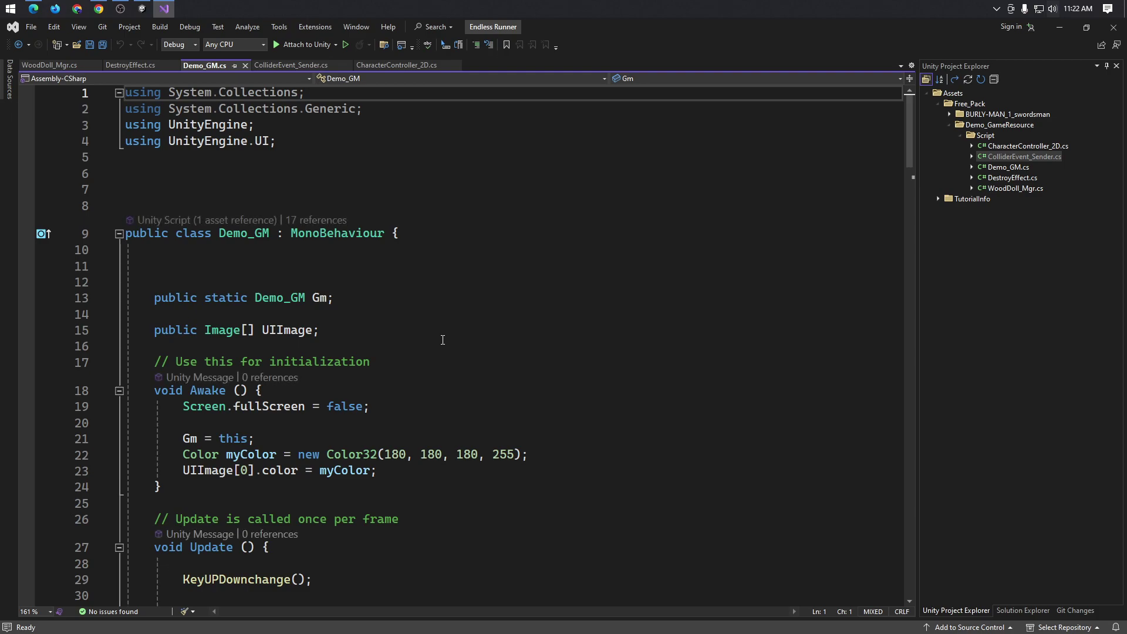
{"action": "scroll", "coordinate": [434, 340], "scroll_direction": "down", "scroll_amount": 5}
{"action": "scroll", "coordinate": [439, 336], "scroll_direction": "down", "scroll_amount": 4}
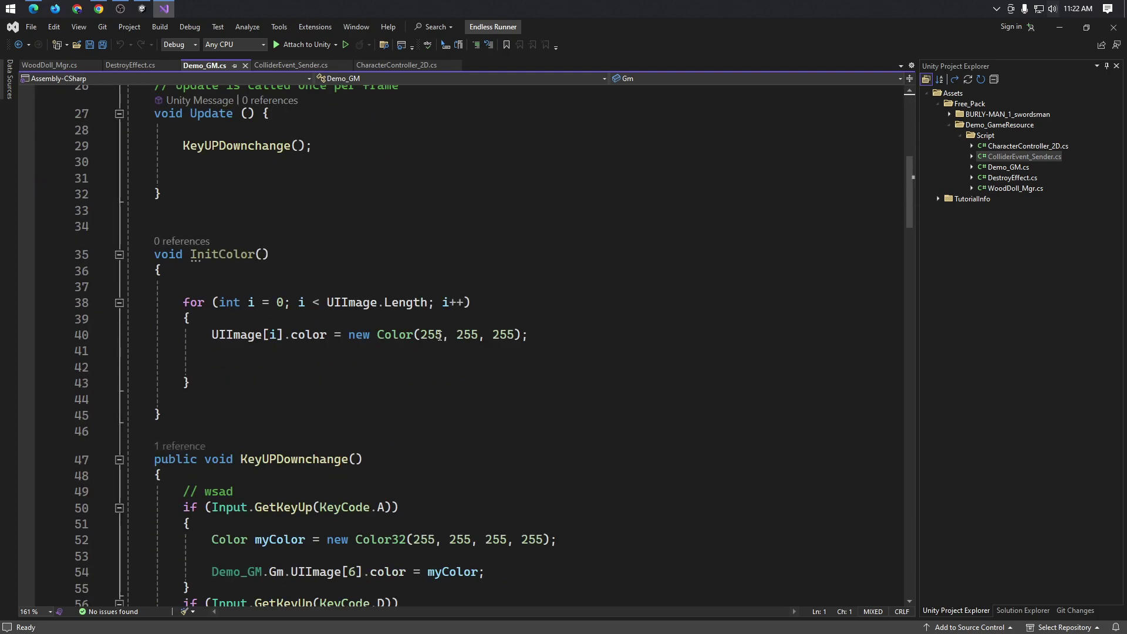
{"action": "scroll", "coordinate": [440, 335], "scroll_direction": "down", "scroll_amount": 4}
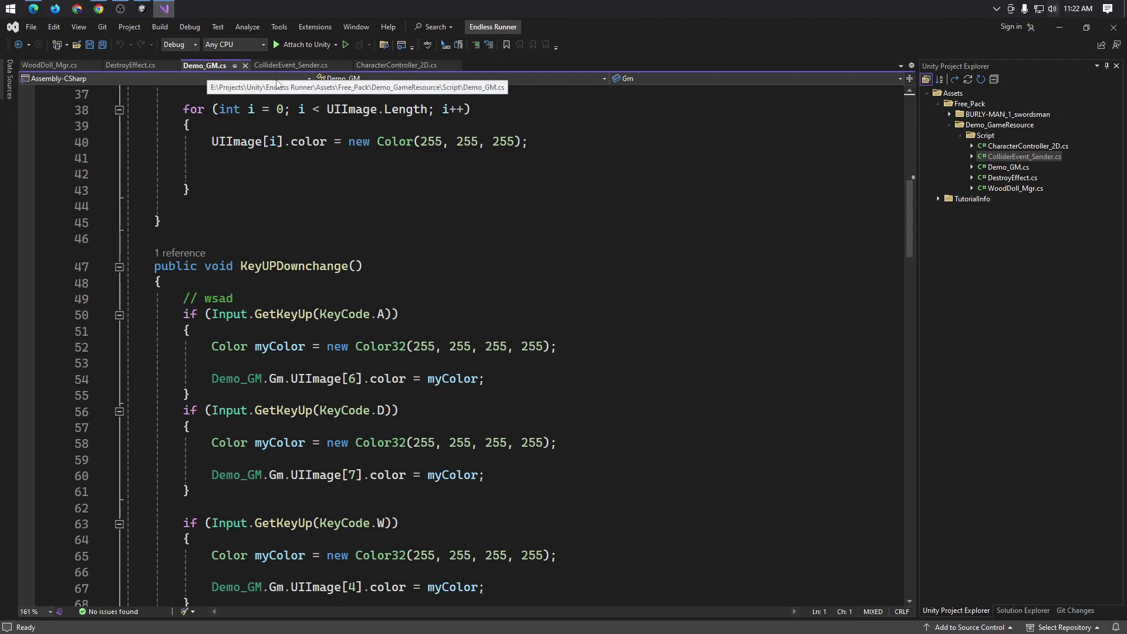
- Glance at Unity, then pass through ColliderEvent_Sender.cs to the CharacterController_2D.cs tab
{"action": "key", "text": "alt+Tab"}
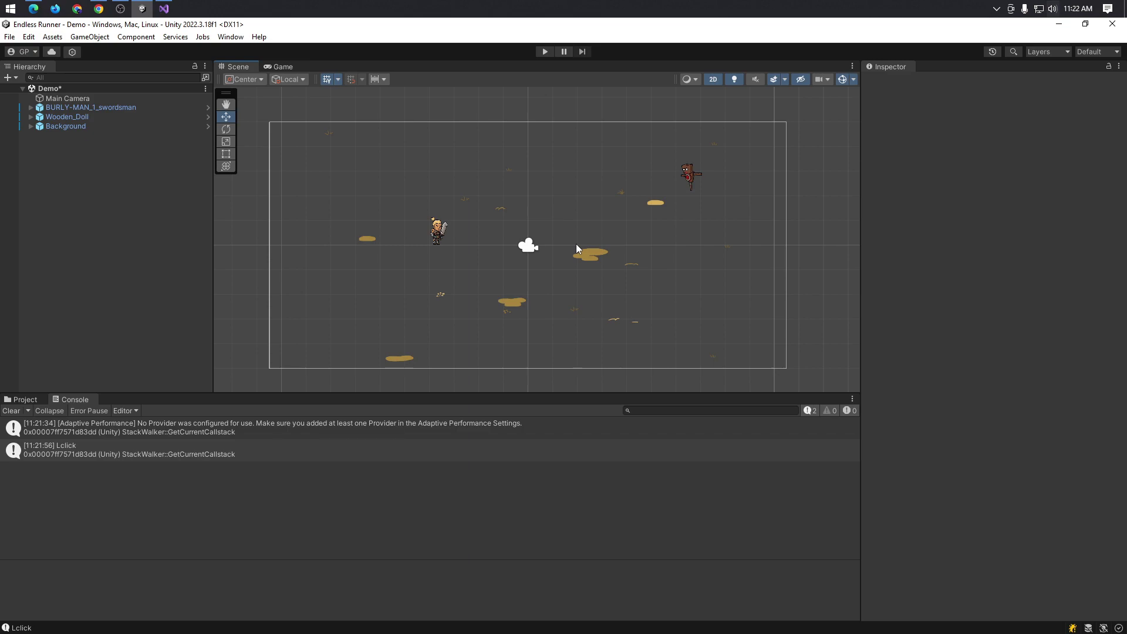
{"action": "key", "text": "alt+Tab"}
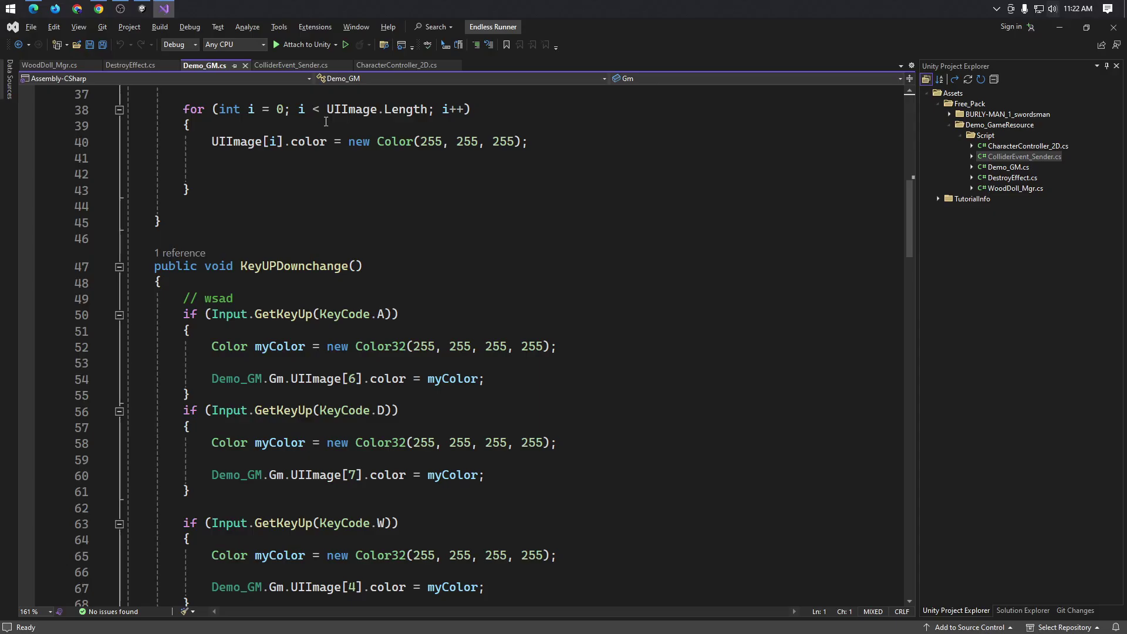
{"action": "left_click", "coordinate": [305, 65]}
{"action": "left_click", "coordinate": [409, 67]}
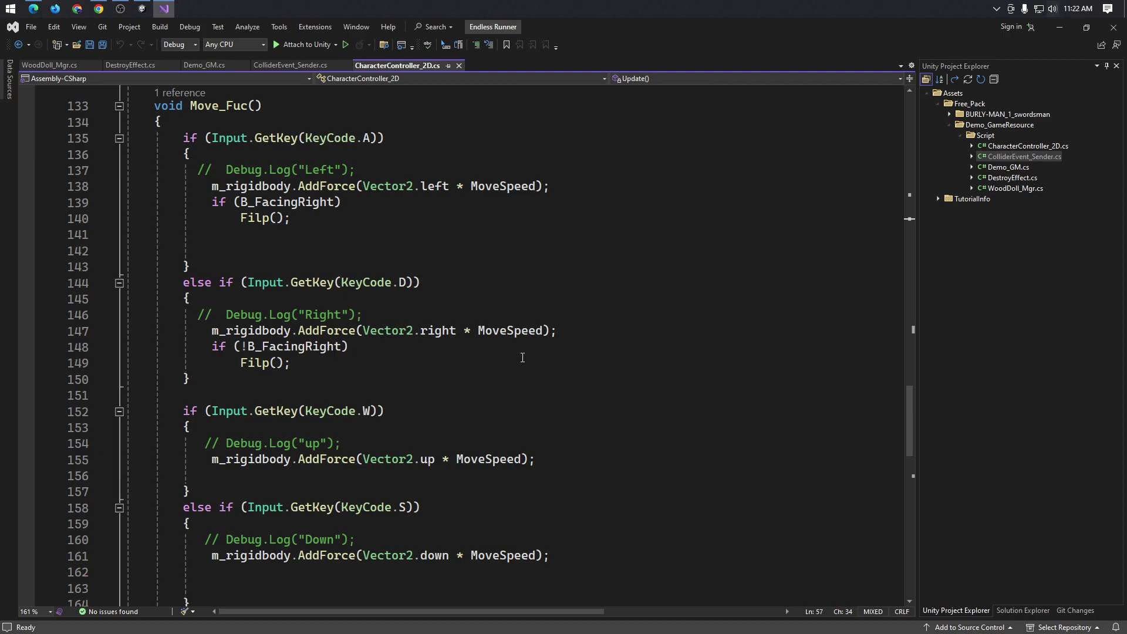
- Scroll through CharacterController_2D.cs and back up to the Update attack code
{"action": "scroll", "coordinate": [431, 390], "scroll_direction": "up", "scroll_amount": 1}
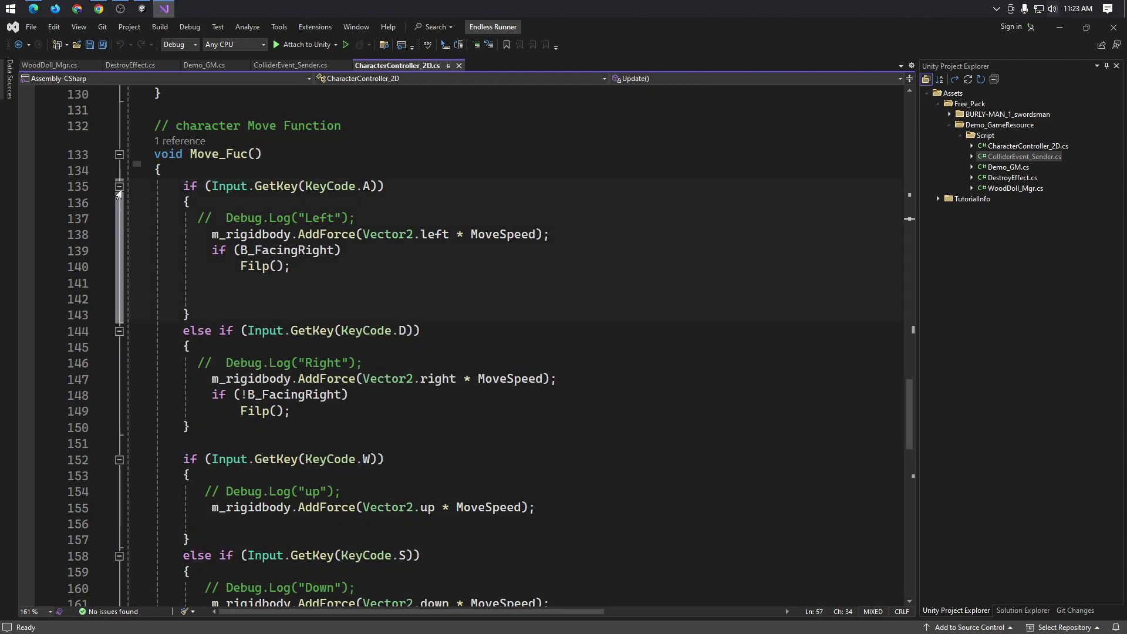
{"action": "scroll", "coordinate": [491, 538], "scroll_direction": "down", "scroll_amount": 2}
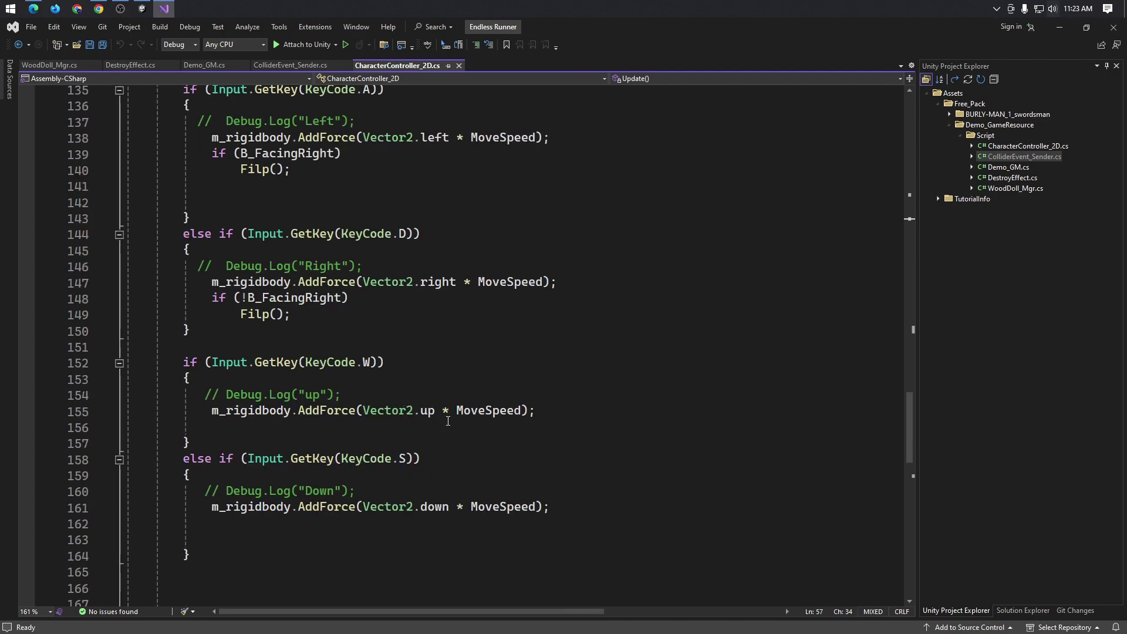
{"action": "scroll", "coordinate": [448, 421], "scroll_direction": "down", "scroll_amount": 4}
{"action": "scroll", "coordinate": [459, 464], "scroll_direction": "down", "scroll_amount": 3}
{"action": "scroll", "coordinate": [460, 465], "scroll_direction": "down", "scroll_amount": 2}
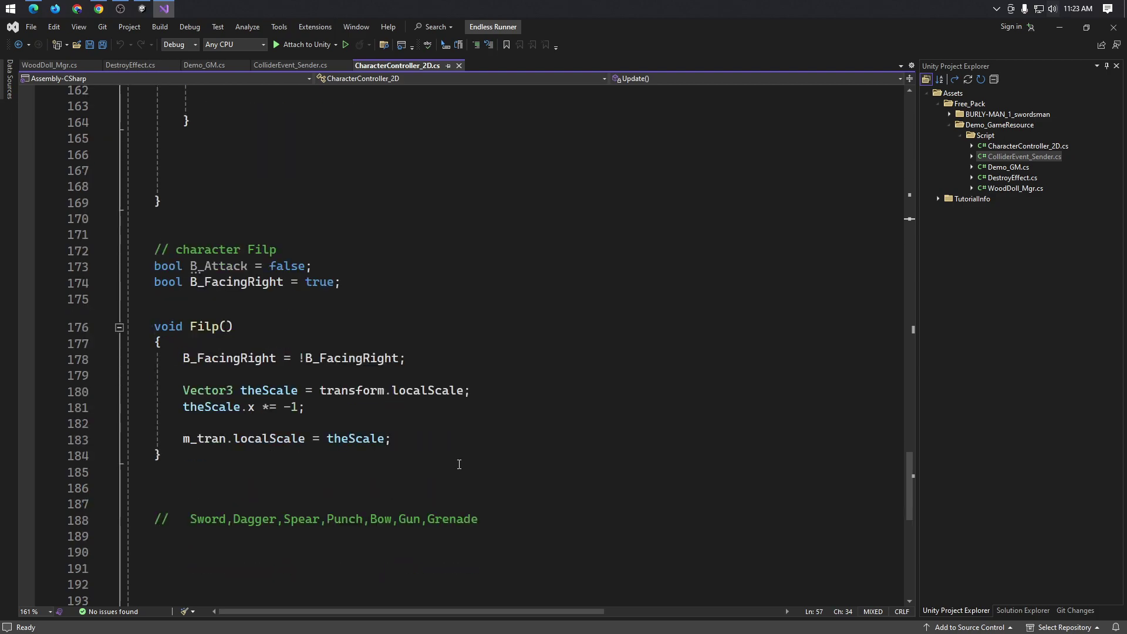
{"action": "scroll", "coordinate": [460, 464], "scroll_direction": "up", "scroll_amount": 5}
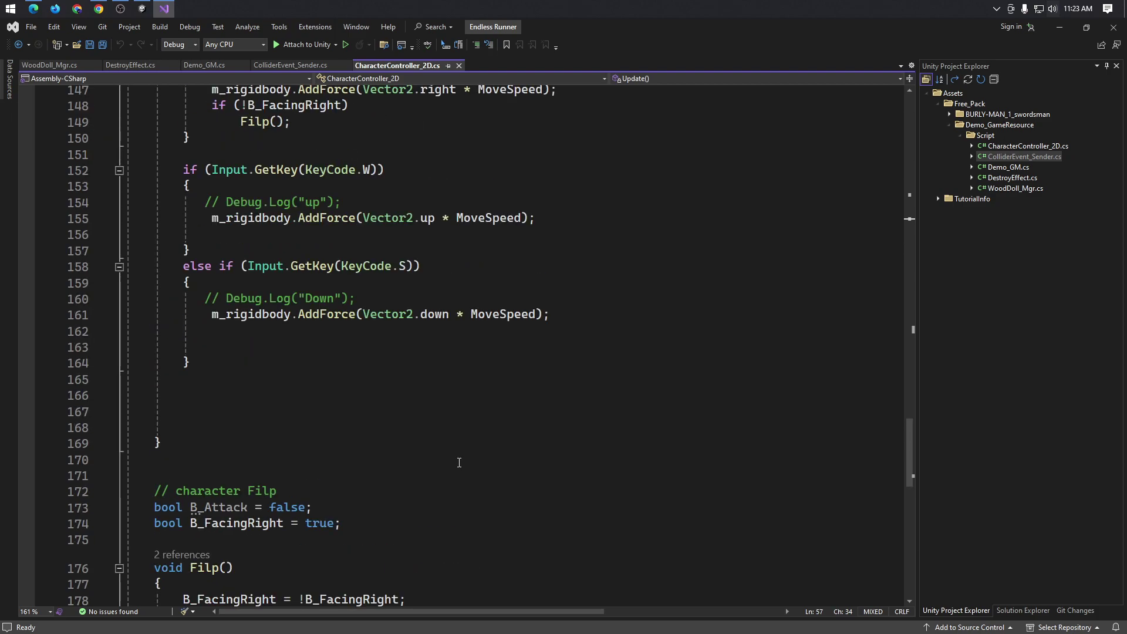
{"action": "scroll", "coordinate": [458, 462], "scroll_direction": "down", "scroll_amount": 6}
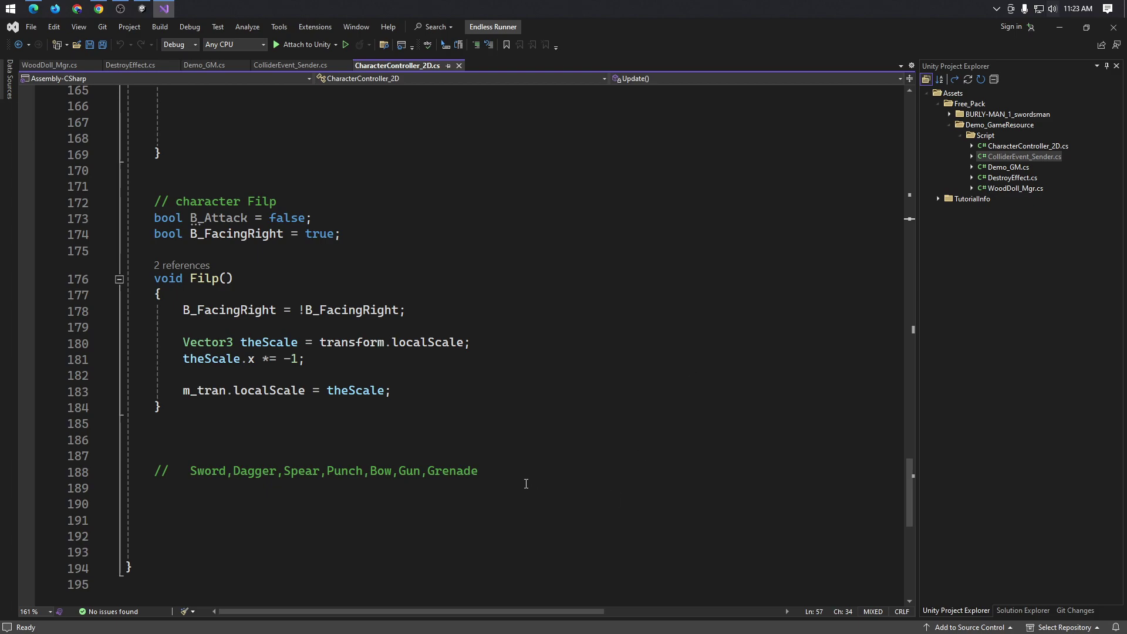
{"action": "scroll", "coordinate": [528, 482], "scroll_direction": "up", "scroll_amount": 6}
{"action": "scroll", "coordinate": [529, 466], "scroll_direction": "up", "scroll_amount": 6}
{"action": "scroll", "coordinate": [524, 464], "scroll_direction": "up", "scroll_amount": 7}
{"action": "scroll", "coordinate": [524, 464], "scroll_direction": "up", "scroll_amount": 1}
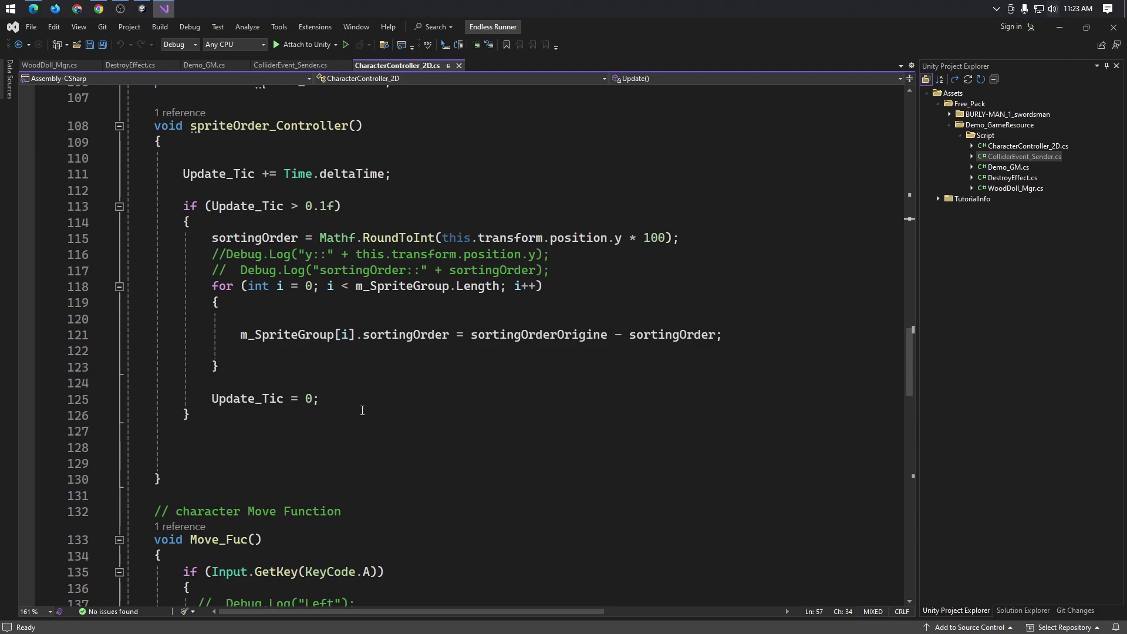
{"action": "scroll", "coordinate": [363, 409], "scroll_direction": "up", "scroll_amount": 3}
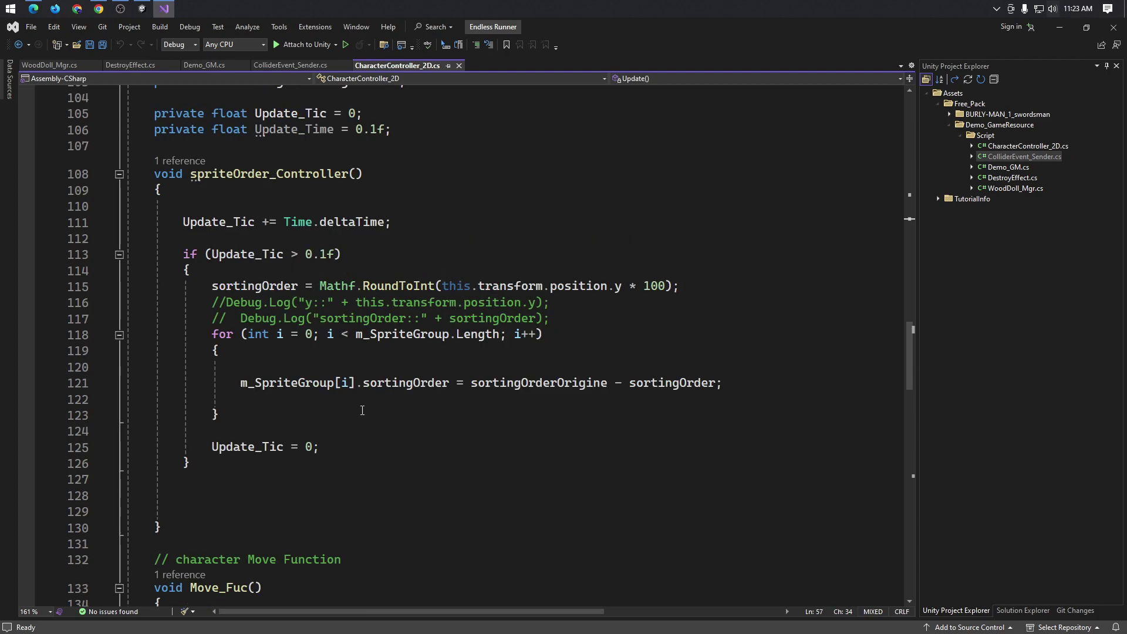
{"action": "scroll", "coordinate": [362, 410], "scroll_direction": "up", "scroll_amount": 4}
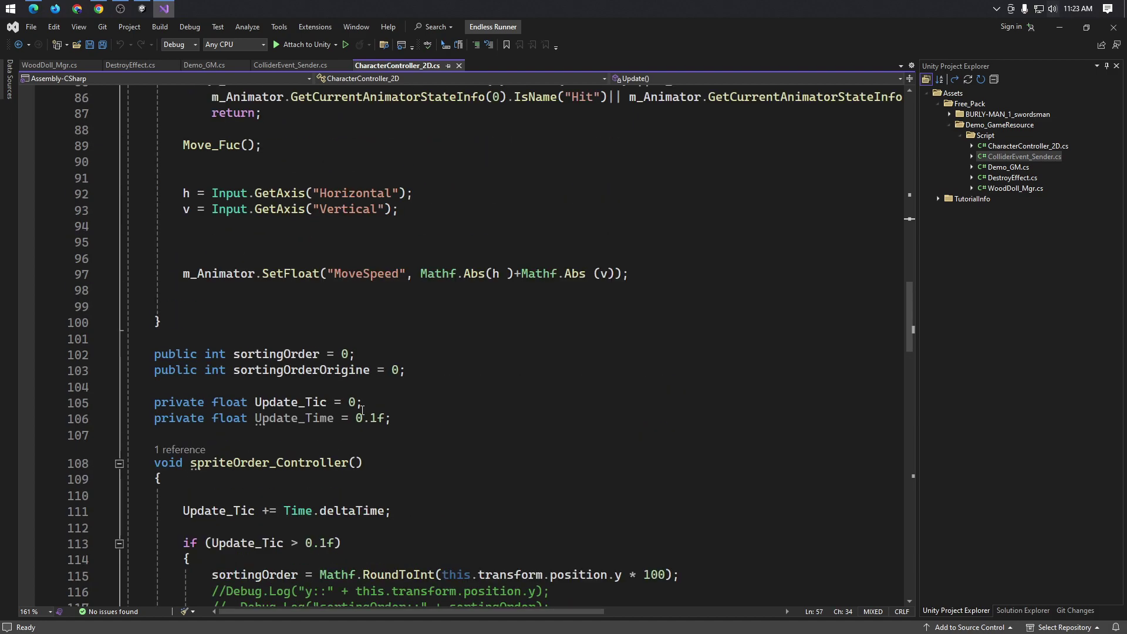
{"action": "scroll", "coordinate": [362, 410], "scroll_direction": "up", "scroll_amount": 1}
{"action": "scroll", "coordinate": [362, 410], "scroll_direction": "up", "scroll_amount": 1}
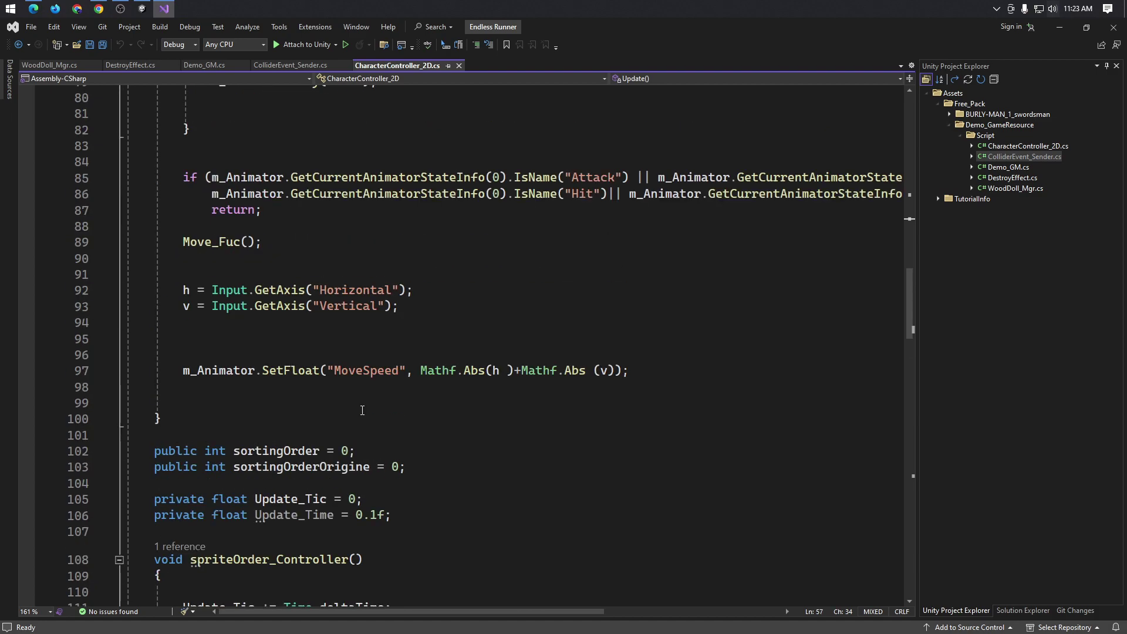
{"action": "scroll", "coordinate": [362, 410], "scroll_direction": "up", "scroll_amount": 1}
{"action": "scroll", "coordinate": [363, 410], "scroll_direction": "up", "scroll_amount": 2}
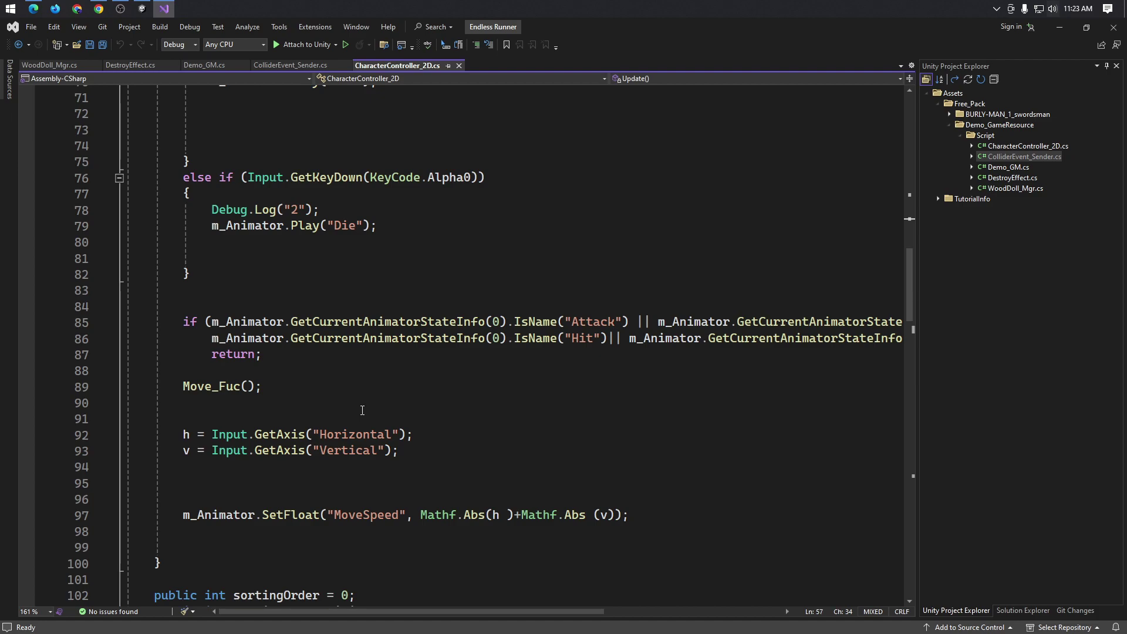
{"action": "scroll", "coordinate": [362, 410], "scroll_direction": "up", "scroll_amount": 1}
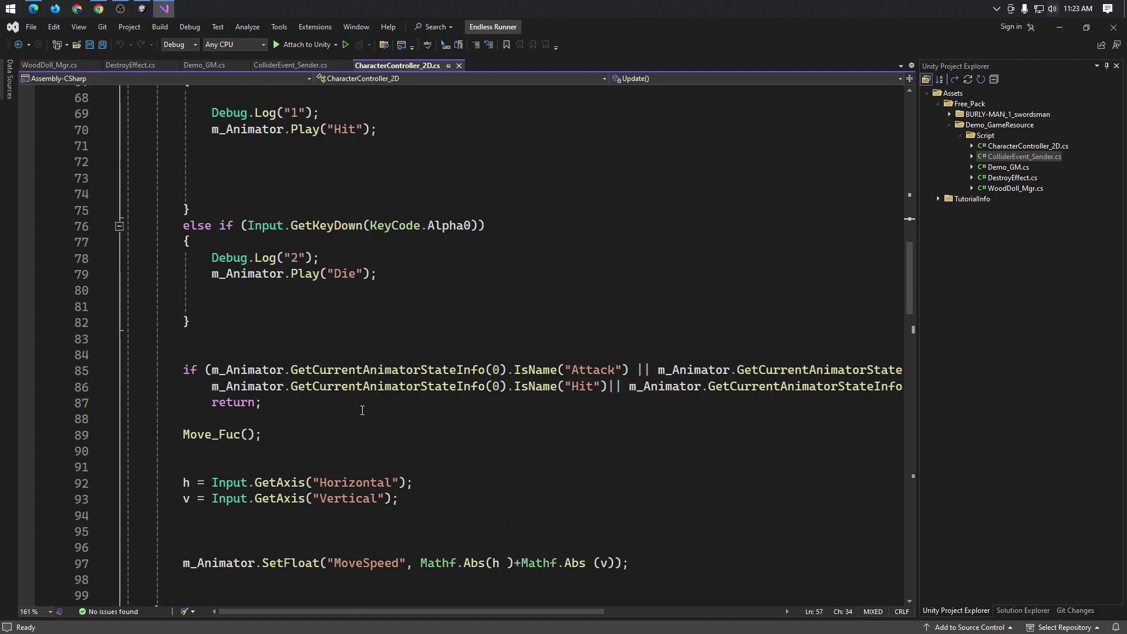
{"action": "scroll", "coordinate": [362, 410], "scroll_direction": "up", "scroll_amount": 2}
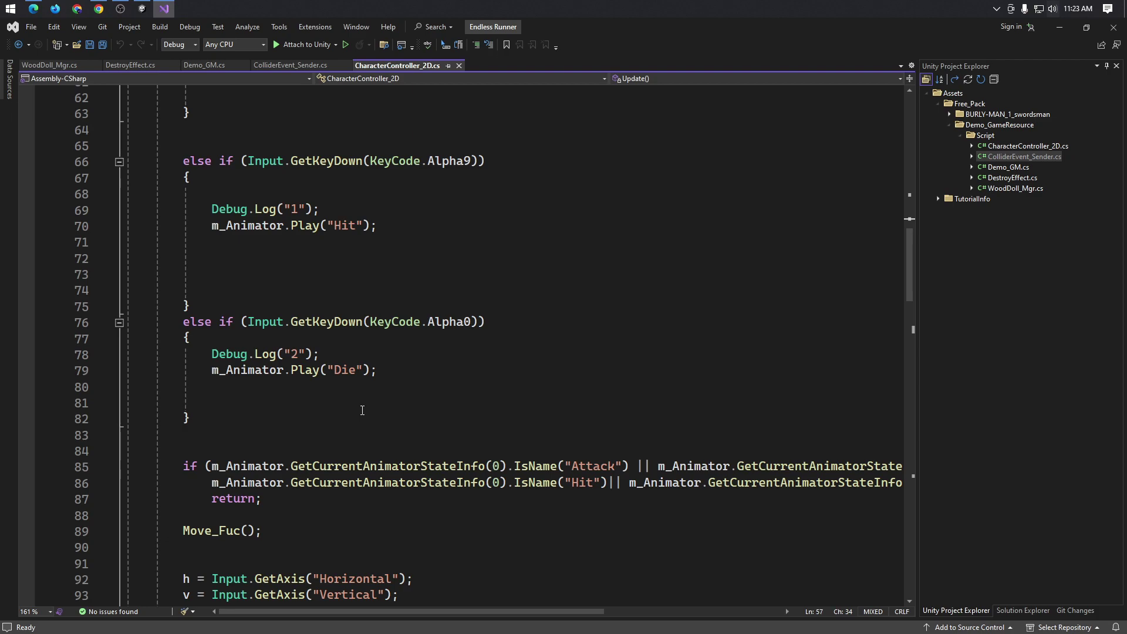
{"action": "scroll", "coordinate": [362, 410], "scroll_direction": "up", "scroll_amount": 1}
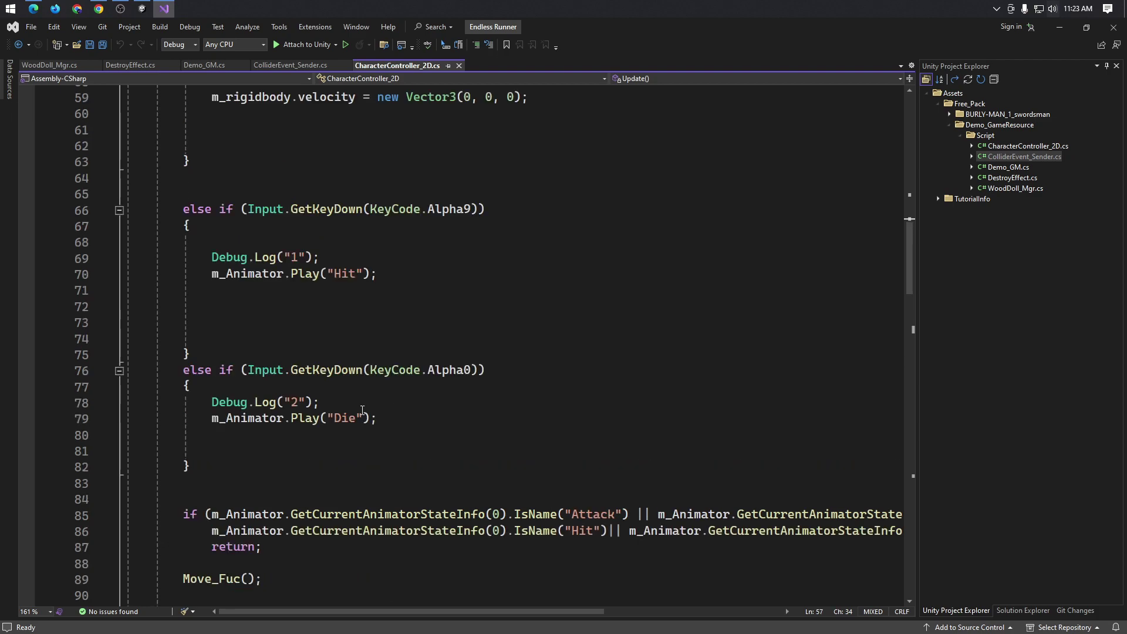
{"action": "scroll", "coordinate": [362, 410], "scroll_direction": "up", "scroll_amount": 1}
{"action": "scroll", "coordinate": [362, 410], "scroll_direction": "up", "scroll_amount": 4}
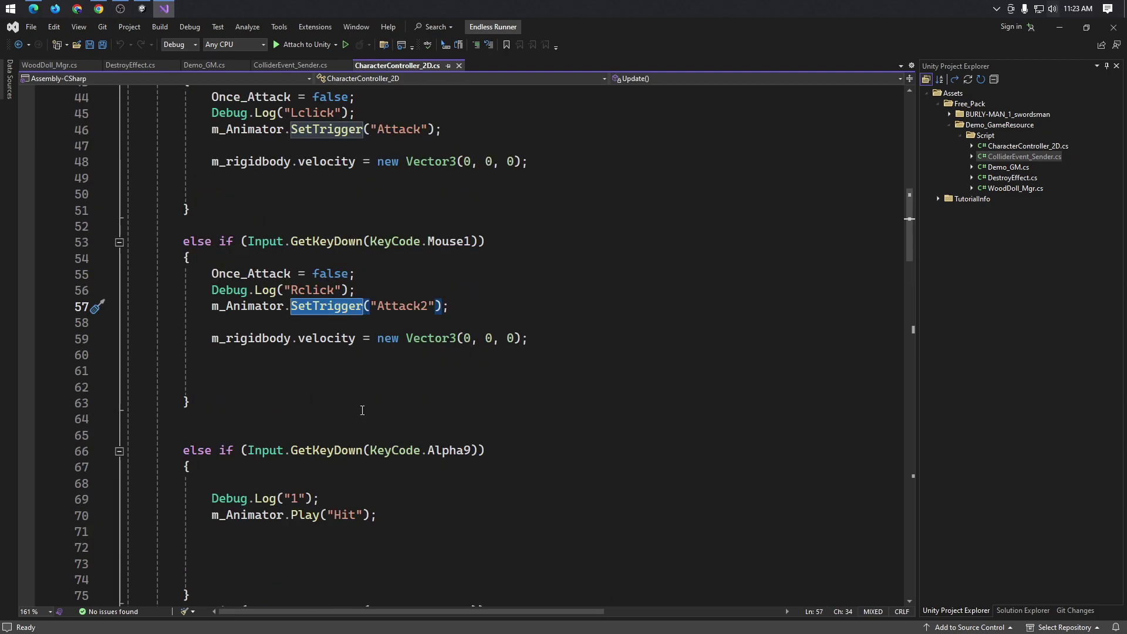
- Highlight every Once_Attack reference and place the caret on line 44
{"action": "left_click", "coordinate": [388, 274]}
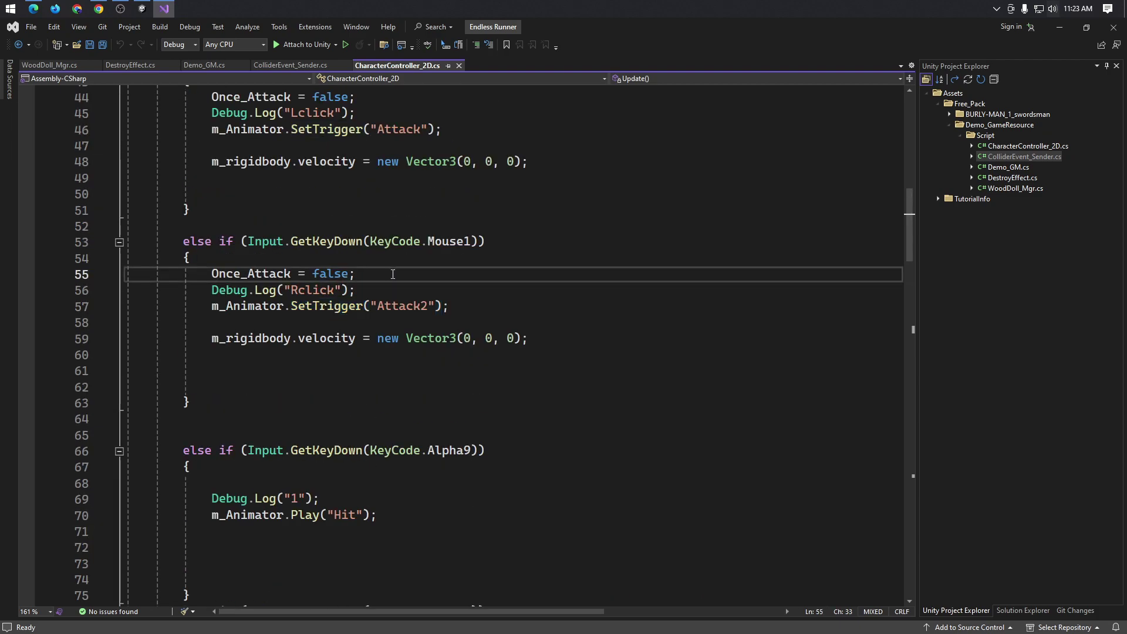
{"action": "double_click", "coordinate": [262, 274]}
{"action": "scroll", "coordinate": [555, 405], "scroll_direction": "up", "scroll_amount": 6}
{"action": "scroll", "coordinate": [555, 405], "scroll_direction": "up", "scroll_amount": 5}
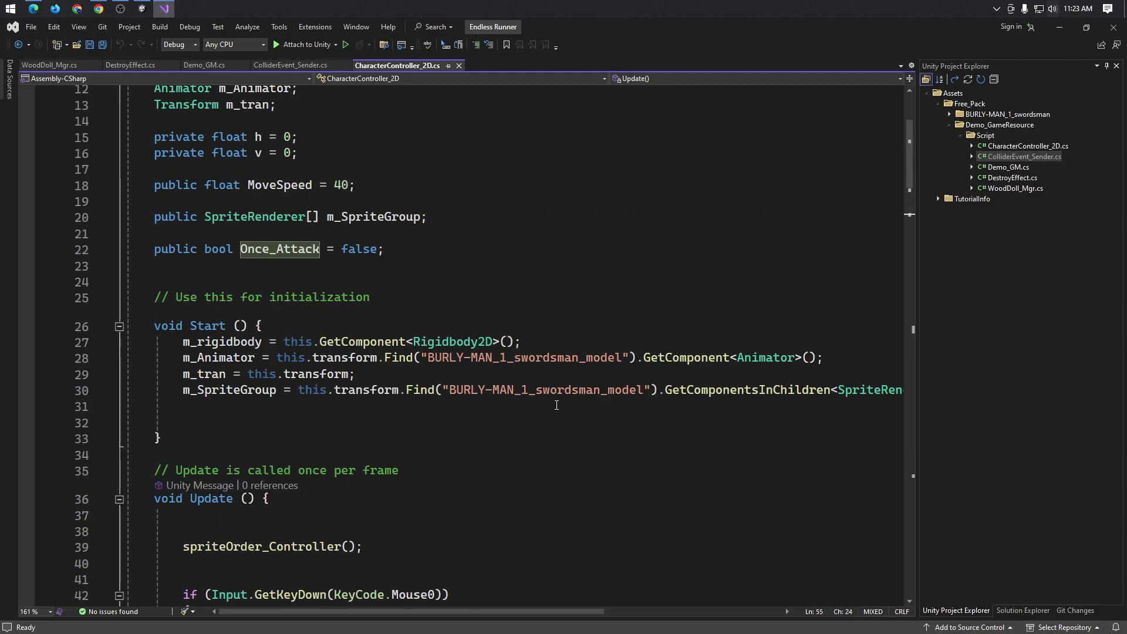
{"action": "scroll", "coordinate": [554, 404], "scroll_direction": "up", "scroll_amount": 2}
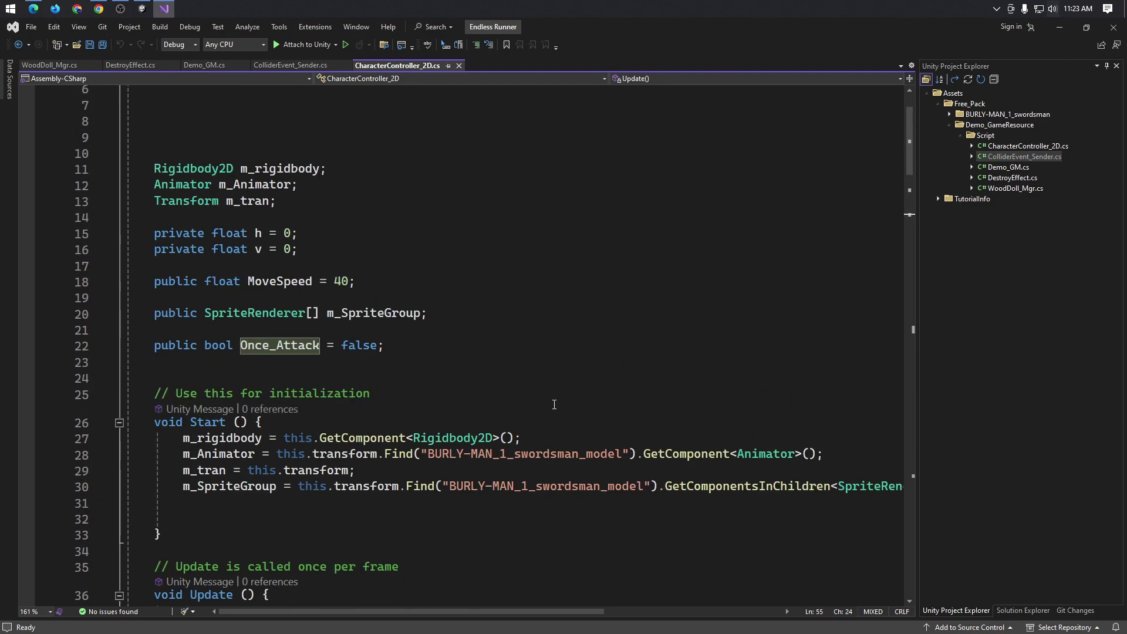
{"action": "scroll", "coordinate": [555, 405], "scroll_direction": "down", "scroll_amount": 2}
{"action": "scroll", "coordinate": [554, 405], "scroll_direction": "down", "scroll_amount": 1}
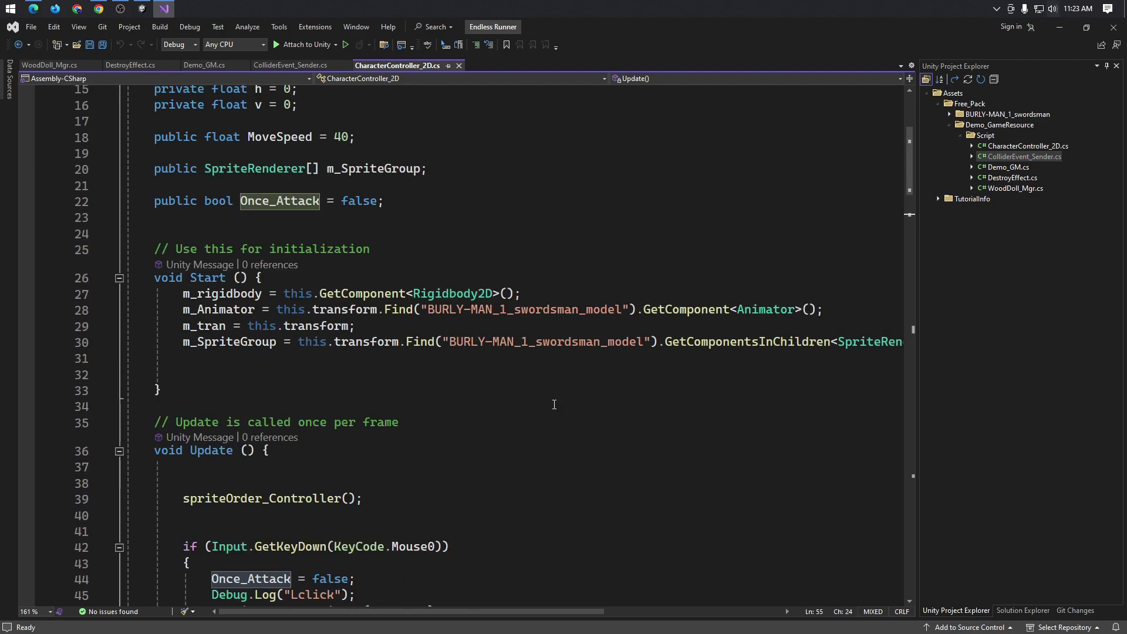
{"action": "scroll", "coordinate": [560, 405], "scroll_direction": "down", "scroll_amount": 2}
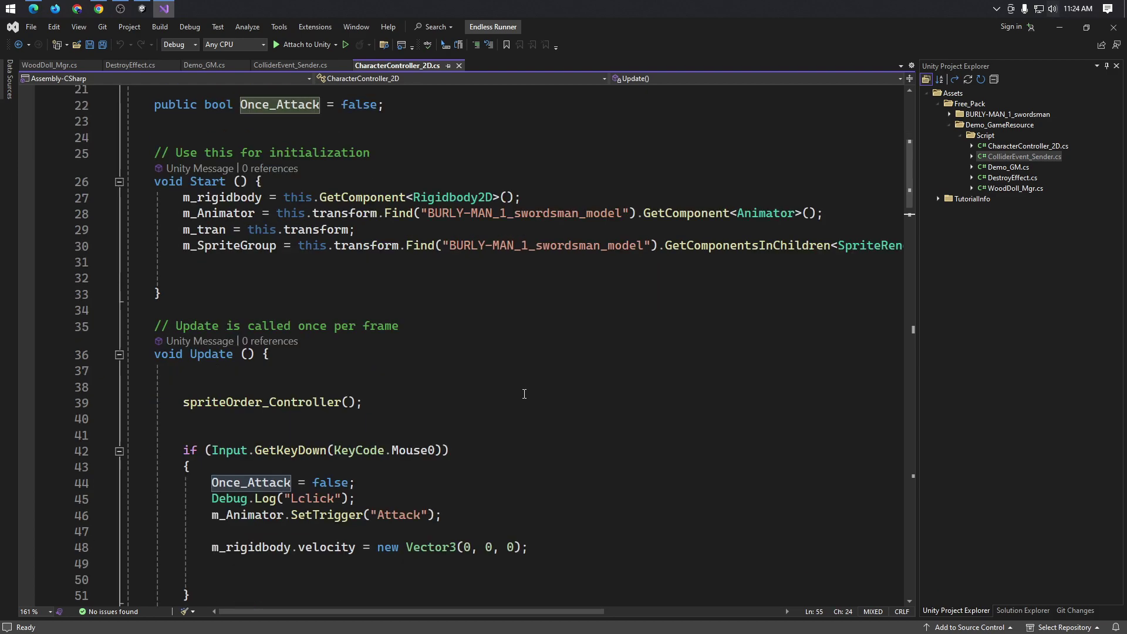
{"action": "scroll", "coordinate": [524, 394], "scroll_direction": "down", "scroll_amount": 2}
{"action": "left_click", "coordinate": [481, 393]}
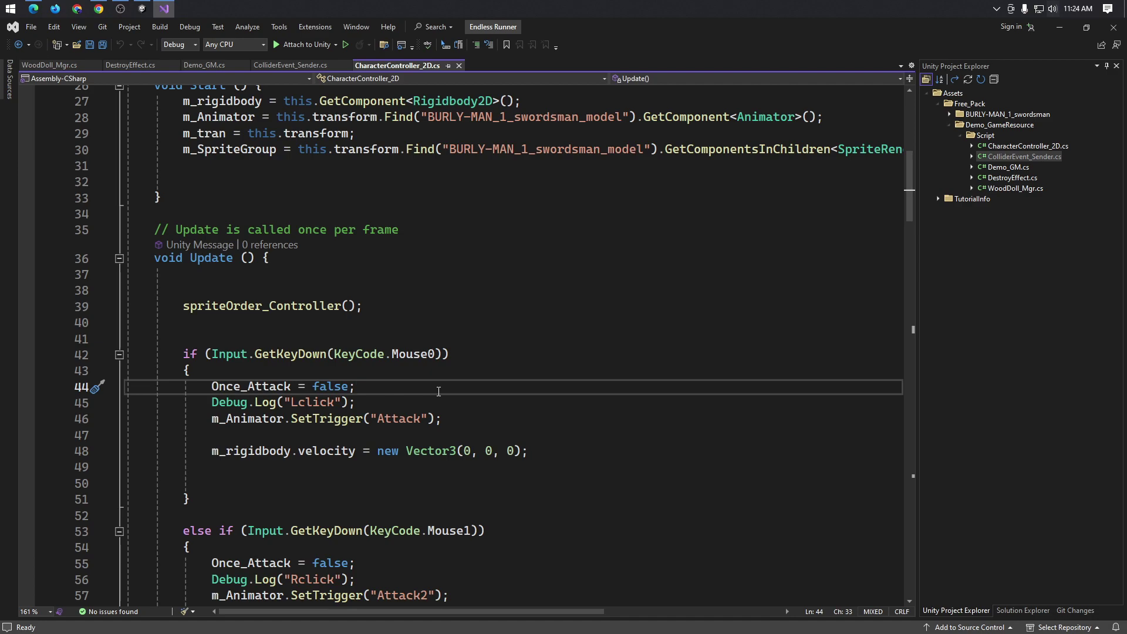
{"action": "scroll", "coordinate": [388, 474], "scroll_direction": "down", "scroll_amount": 3}
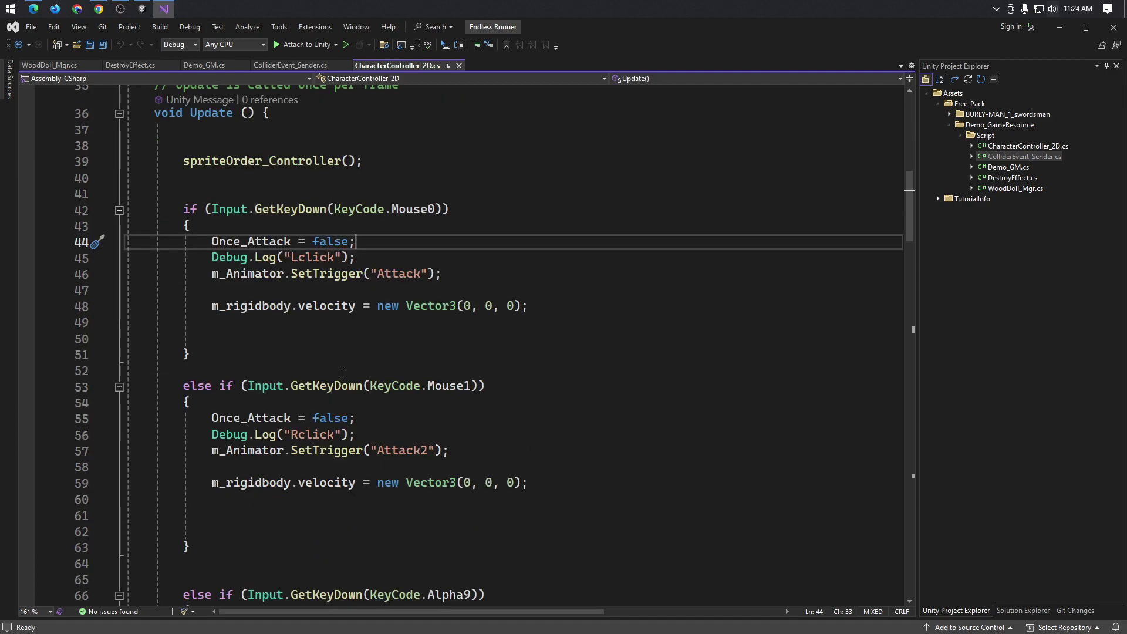
- Select attack code lines 42–63 and start the ChatGPT message 'Got this given code from the...'
{"action": "left_click_drag", "start_coordinate": [183, 209], "coordinate": [218, 546]}
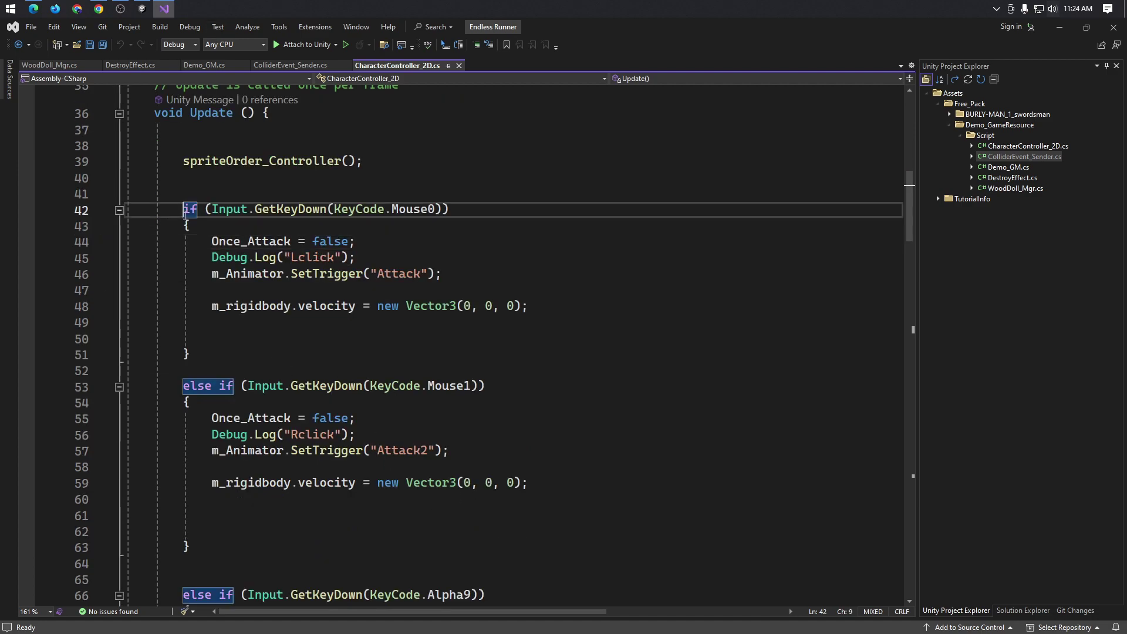
{"action": "key", "text": "alt+Tab"}
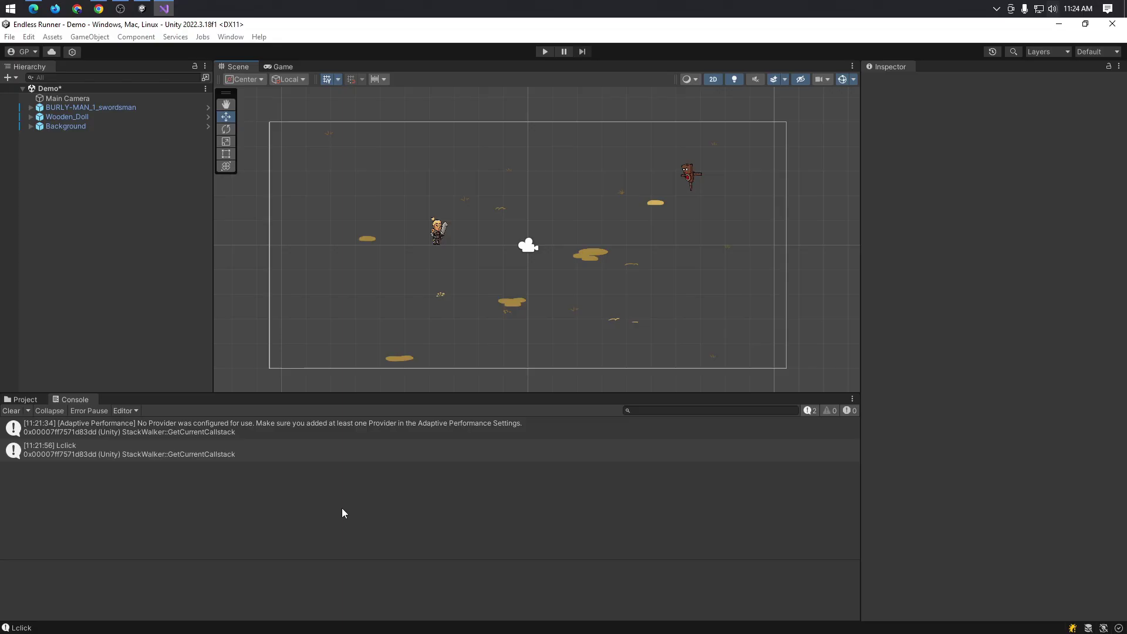
{"action": "key", "text": "alt+Tab"}
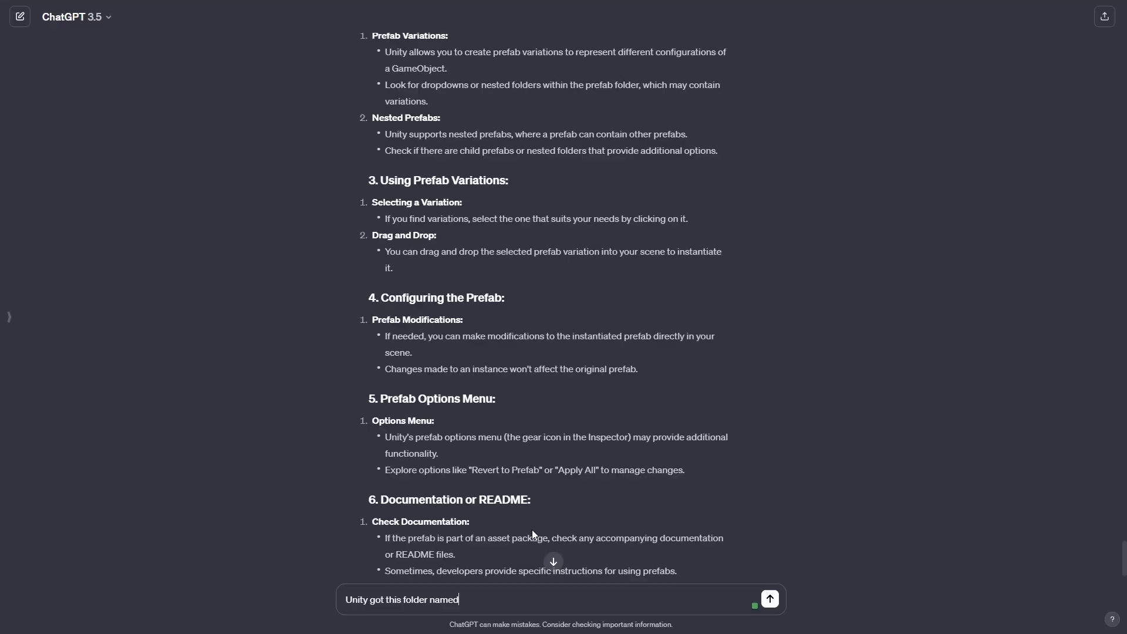
{"action": "key", "text": "ctrl+a"}
{"action": "type", "text": "Go"}
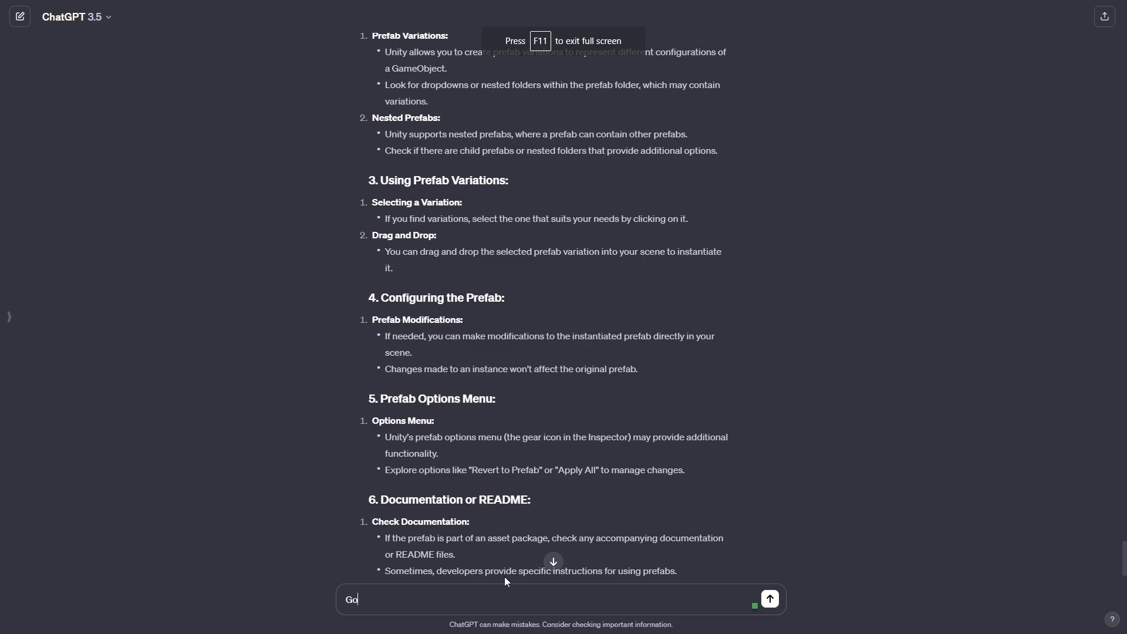
{"action": "type", "text": "t this given co"}
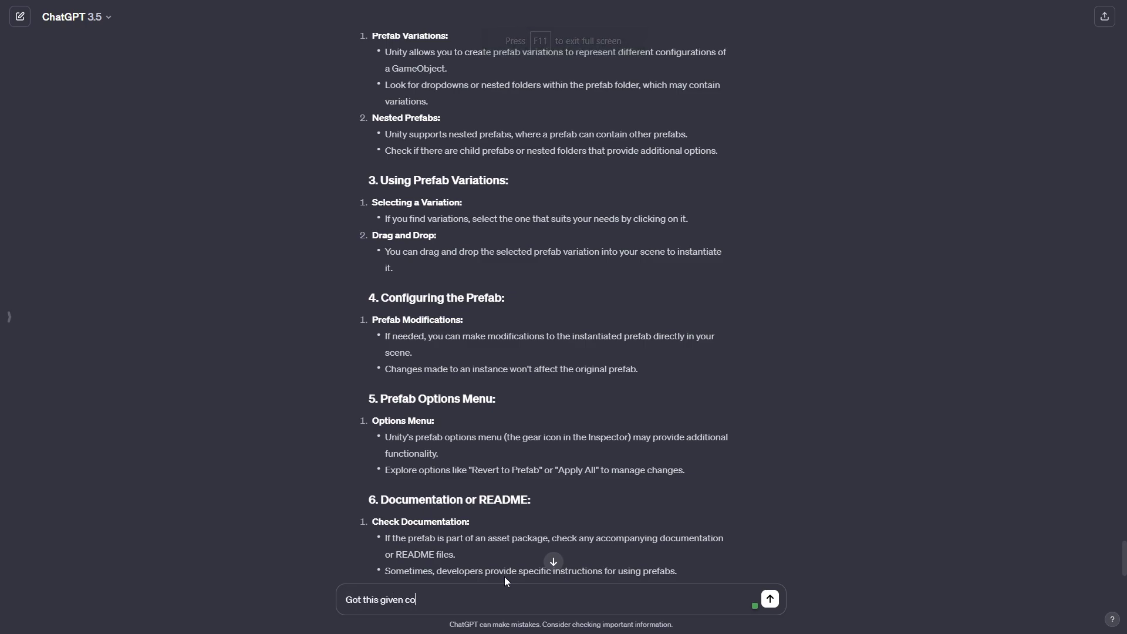
{"action": "type", "text": "de from the"}
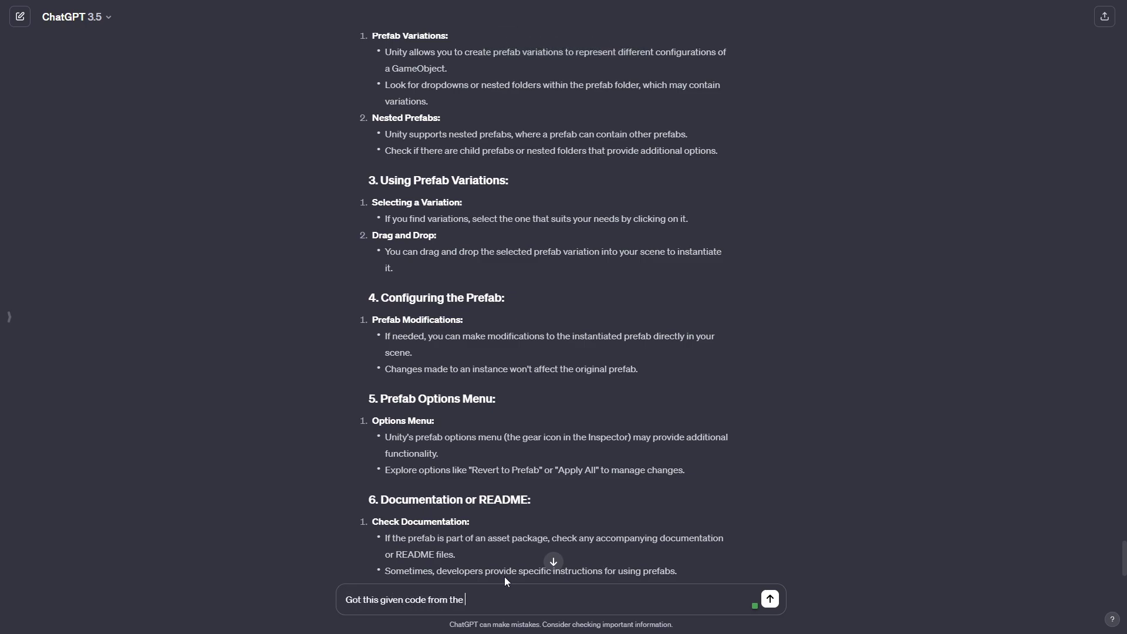
{"action": "type", "text": " sas"}
{"action": "type", "text": "le name is"}
- Add the source file name 'charaterCOntroller.cs' to the message
{"action": "key", "text": "alt+Tab"}
{"action": "key", "text": "alt+Tab"}
{"action": "type", "text": "ca"}
{"action": "type", "text": "ra"}
{"action": "key", "text": "alt+Tab"}
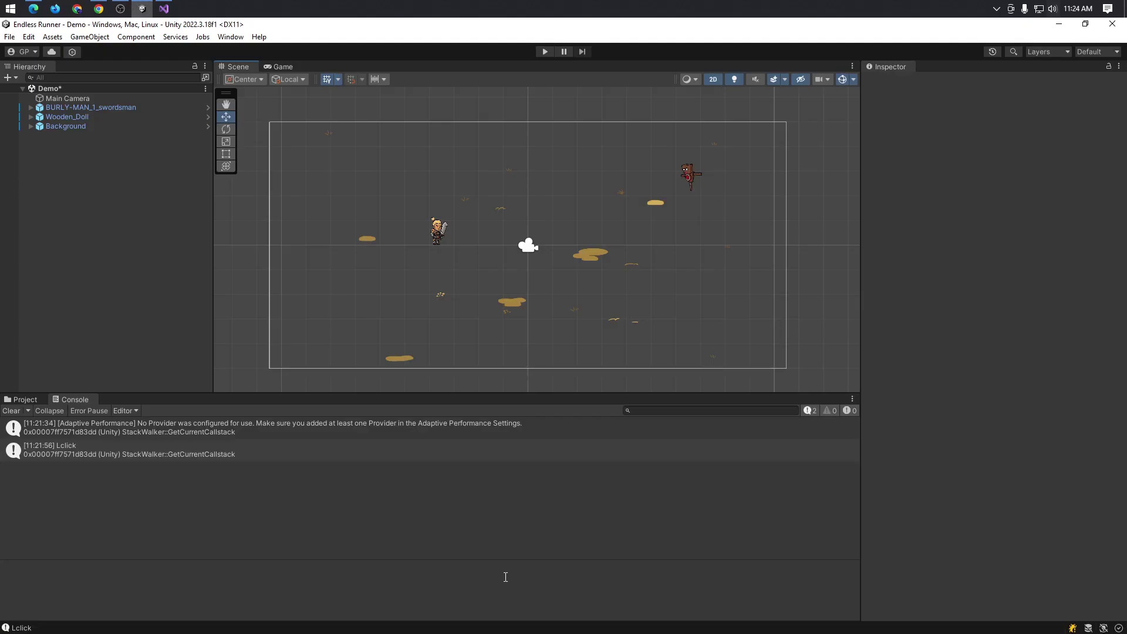
{"action": "key", "text": "alt+Tab"}
{"action": "key", "text": "alt+Tab"}
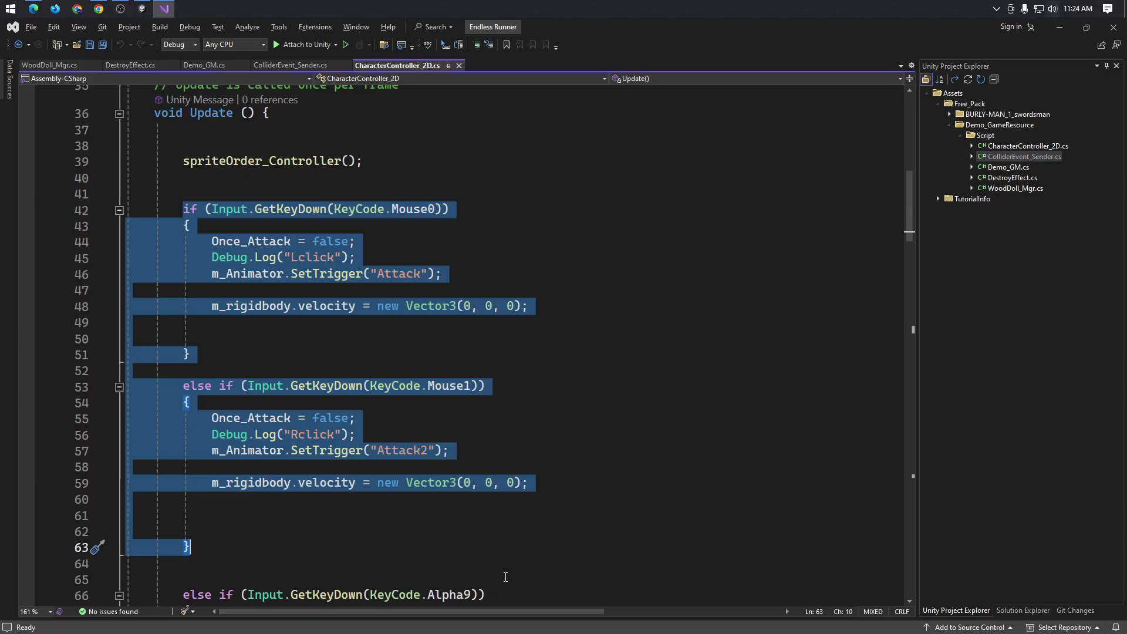
{"action": "key", "text": "alt+Tab"}
{"action": "key", "text": "alt+Tab"}
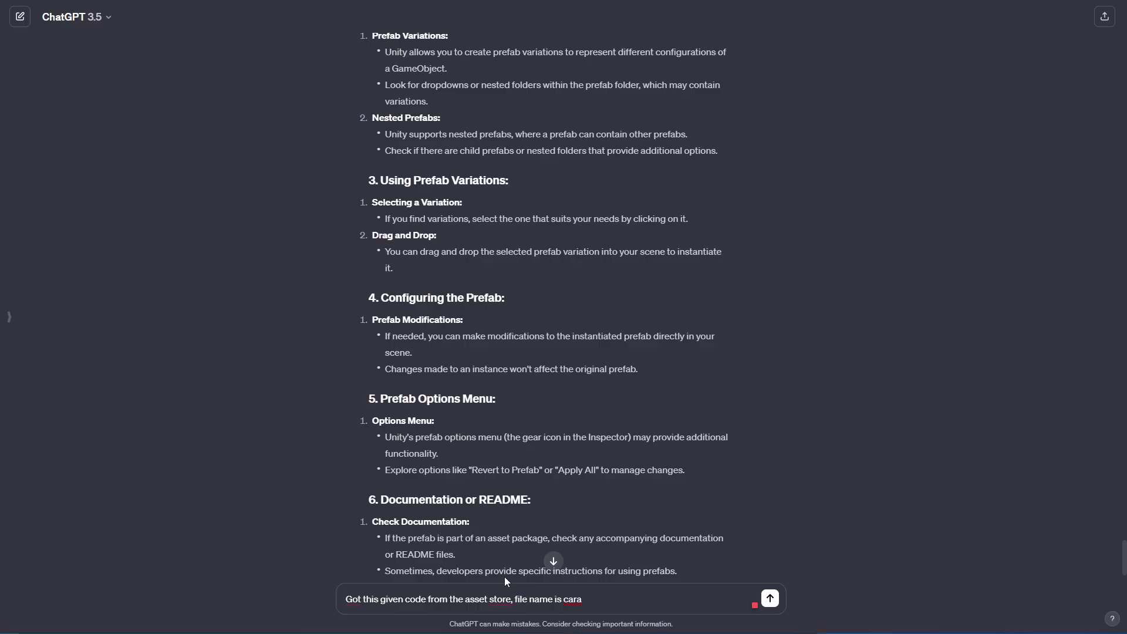
{"action": "type", "text": "char"}
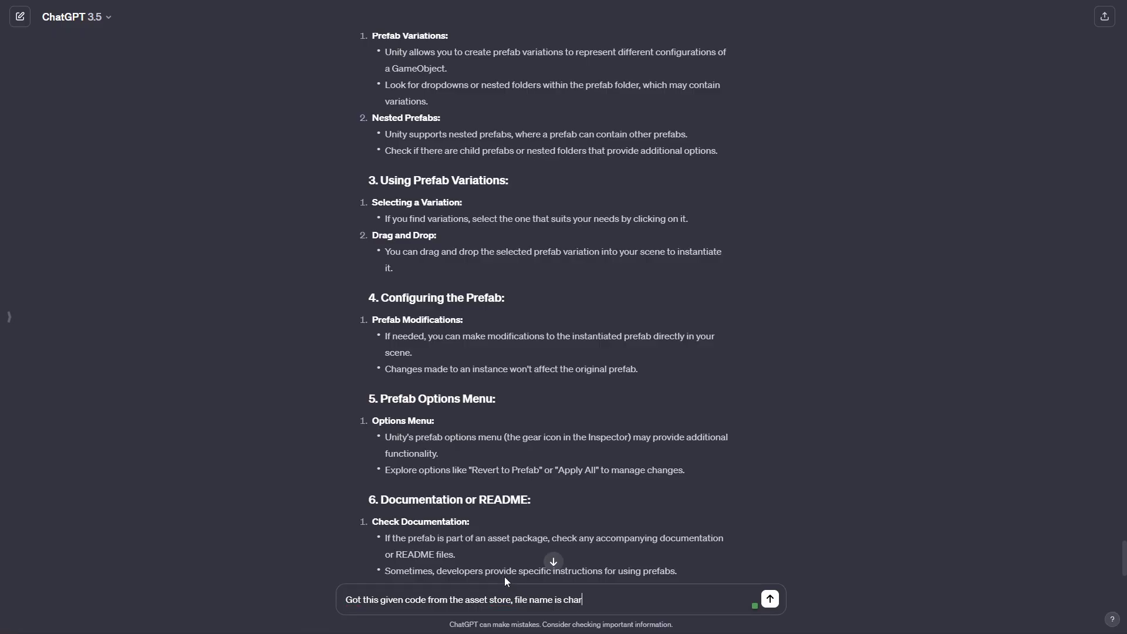
{"action": "type", "text": "ater"}
{"action": "type", "text": "COntrol"}
{"action": "type", "text": "ler.cs"}
- Paste the attack code, complain of no movement or weapon swing on clicks, and send
{"action": "key", "text": "shift+Return"}
{"action": "key", "text": "ctrl+v"}
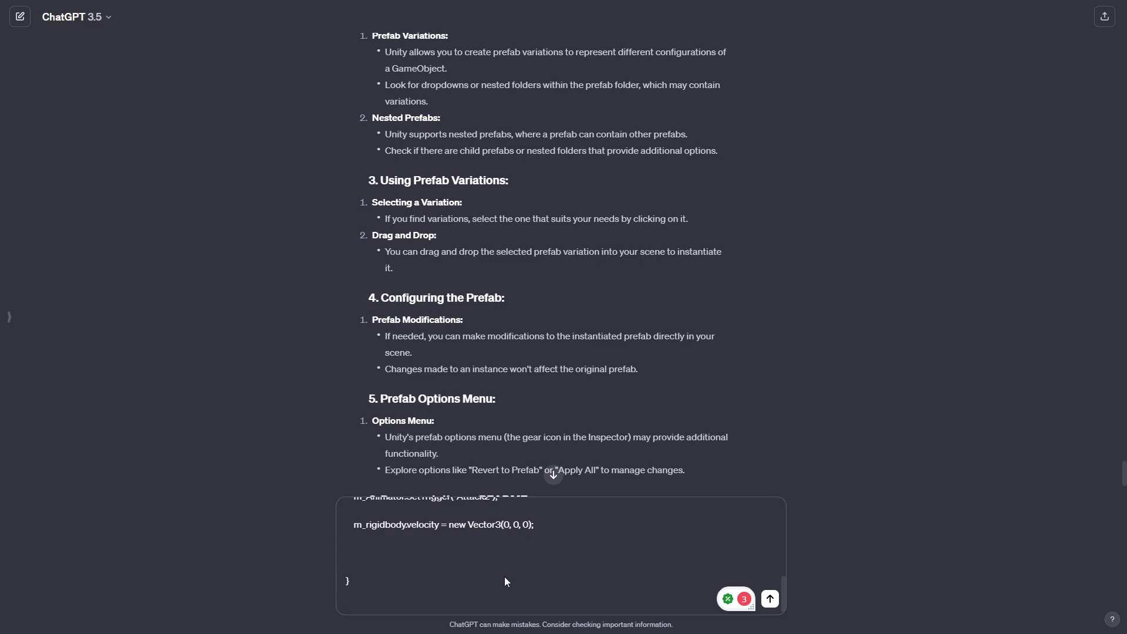
{"action": "type", "text": "but when"}
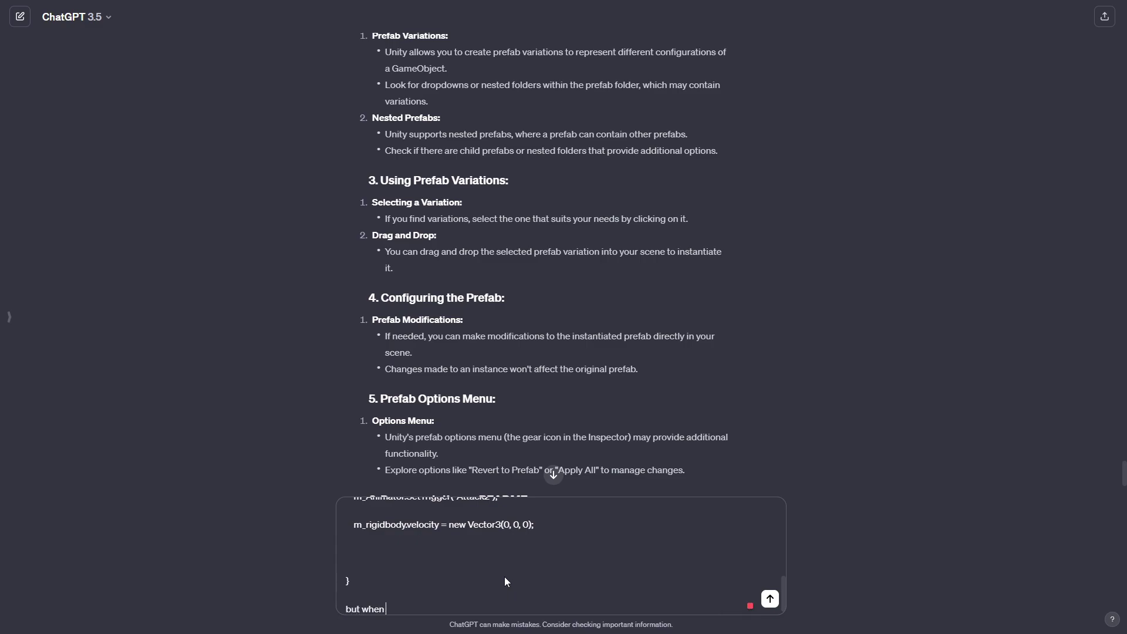
{"action": "type", "text": " I clik my"}
{"action": "type", "text": " right a"}
{"action": "type", "text": "nd left mouse there i"}
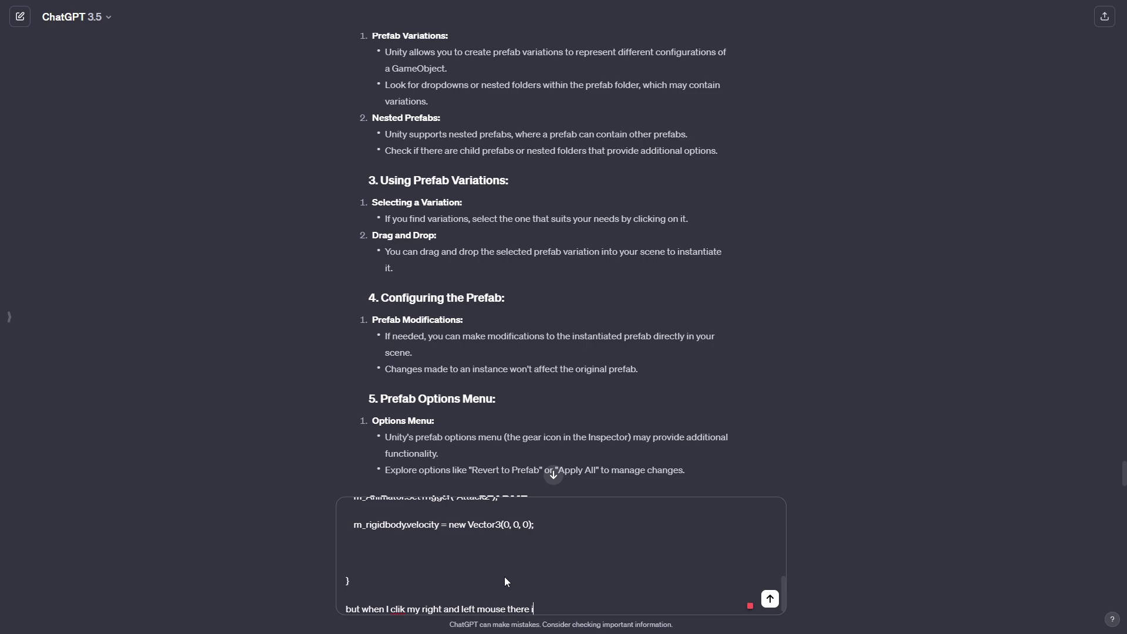
{"action": "type", "text": "s no"}
{"action": "type", "text": " movement o"}
{"action": "type", "text": "r ea"}
{"action": "key", "text": "BackSpace"}
{"action": "key", "text": "BackSpace"}
{"action": "type", "text": "weapopn sw"}
{"action": "type", "text": "ing"}
{"action": "key", "text": "Return"}
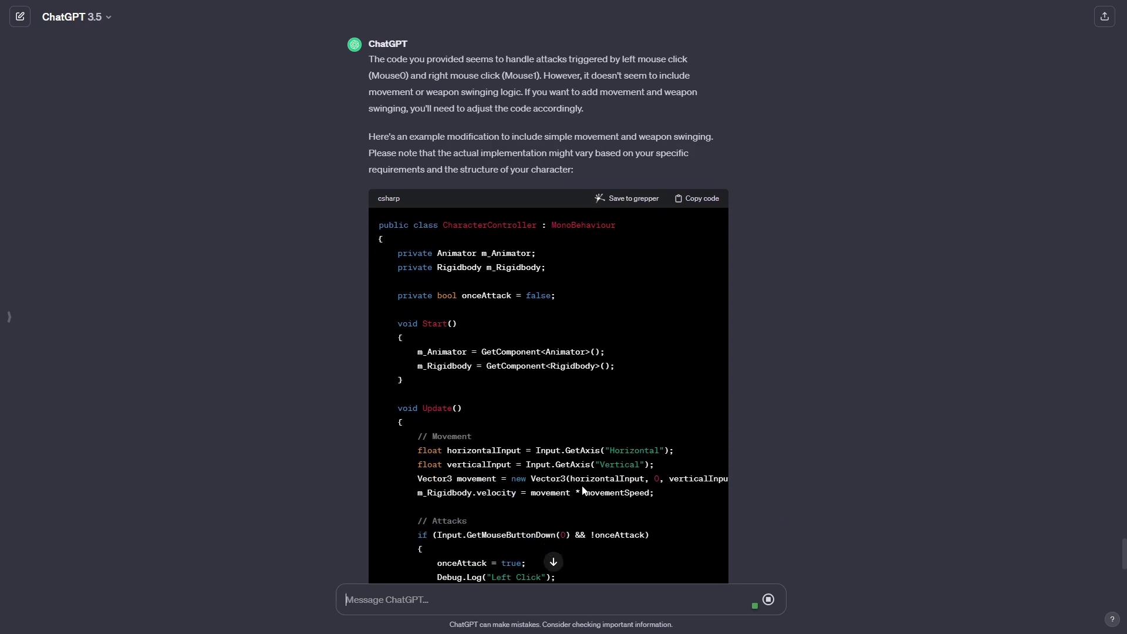
- Review the top of the CharacterController_2D script in Visual Studio, then glance back at the ChatGPT conversation
{"action": "key", "text": "alt+Tab"}
{"action": "key", "text": "alt+Tab"}
{"action": "key", "text": "alt+Tab"}
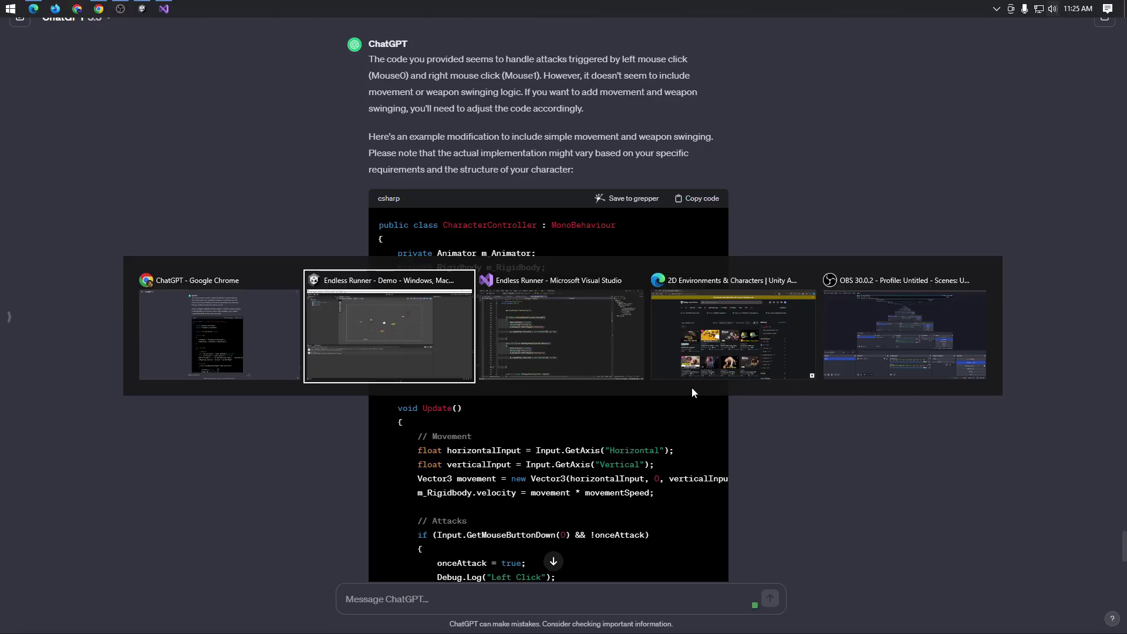
{"action": "left_click", "coordinate": [604, 345]}
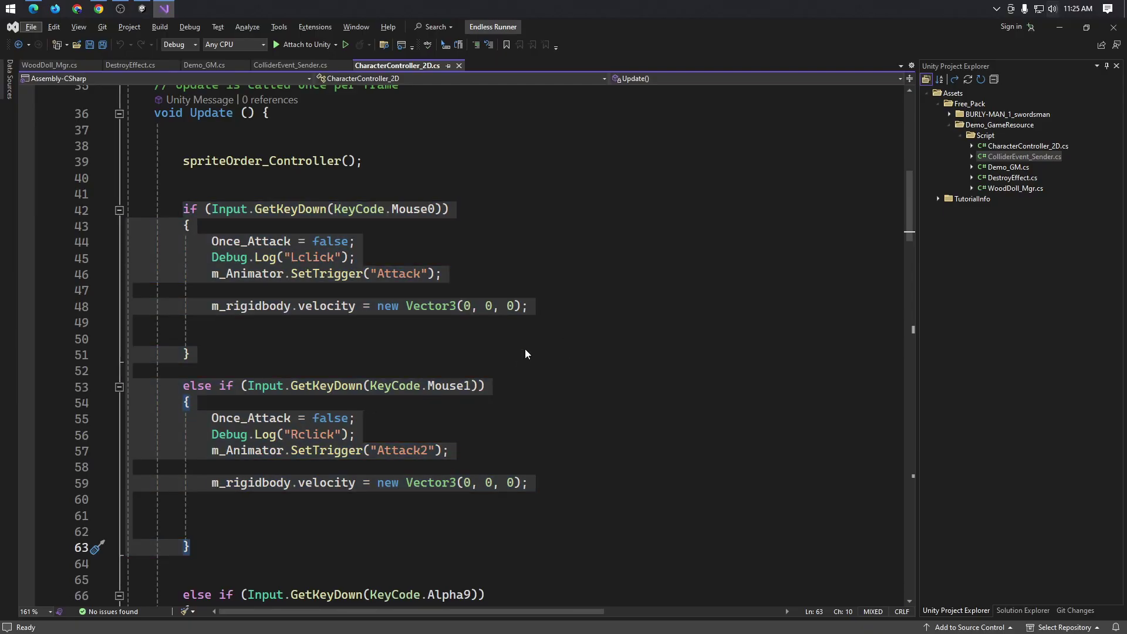
{"action": "left_click", "coordinate": [677, 338]}
{"action": "scroll", "coordinate": [678, 337], "scroll_direction": "up", "scroll_amount": 4}
{"action": "scroll", "coordinate": [639, 390], "scroll_direction": "up", "scroll_amount": 1}
{"action": "scroll", "coordinate": [639, 390], "scroll_direction": "up", "scroll_amount": 3}
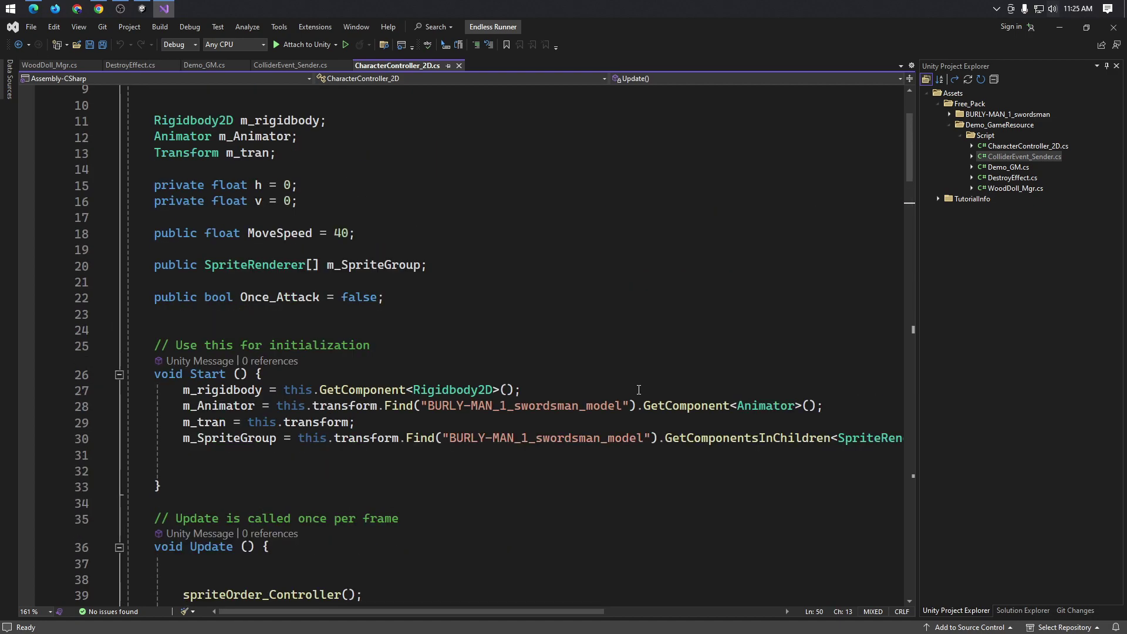
{"action": "scroll", "coordinate": [639, 390], "scroll_direction": "up", "scroll_amount": 3}
{"action": "key", "text": "alt+Tab"}
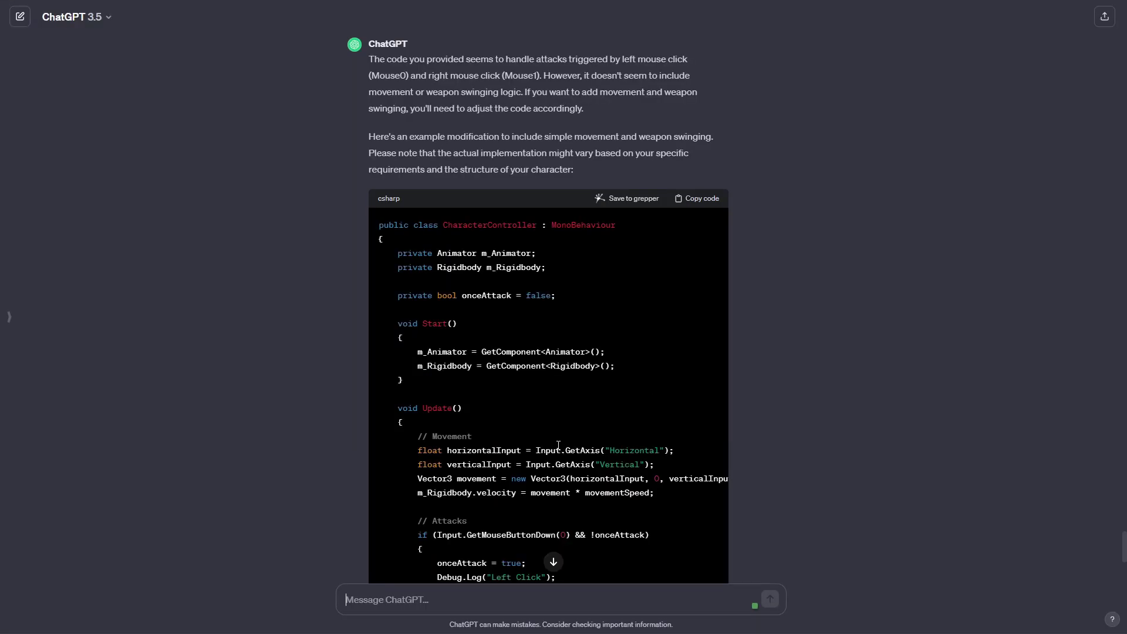
{"action": "scroll", "coordinate": [558, 447], "scroll_direction": "up", "scroll_amount": 1}
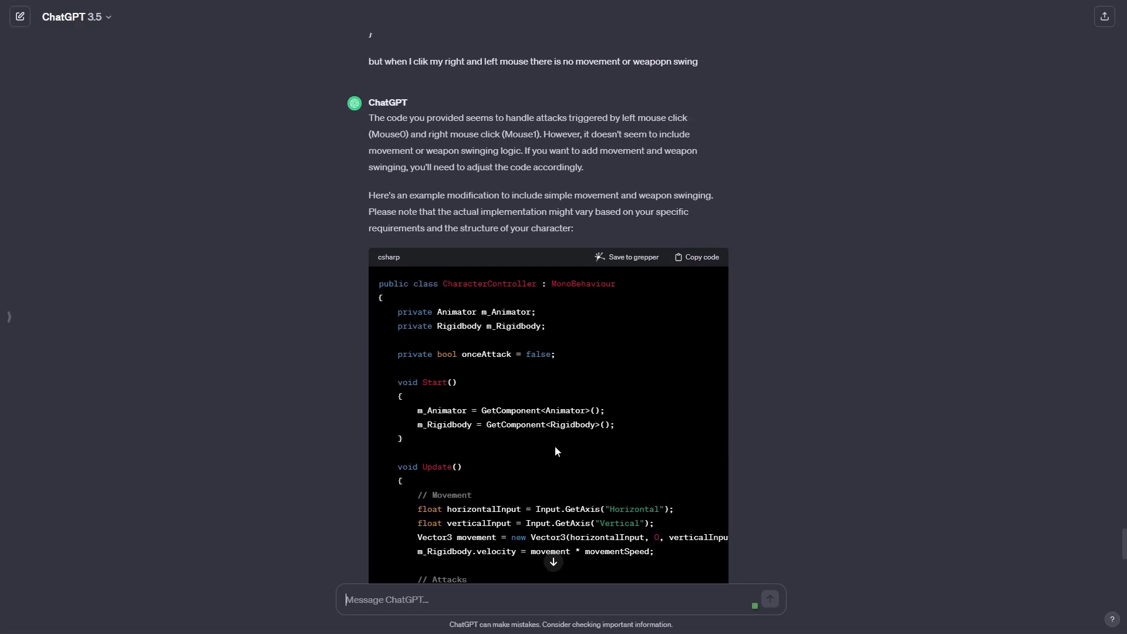
{"action": "scroll", "coordinate": [555, 450], "scroll_direction": "down", "scroll_amount": 2}
- Select the entire CharacterController_2D script in Visual Studio and bring it over to ChatGPT
{"action": "key", "text": "alt+Tab"}
{"action": "left_click", "coordinate": [546, 348]}
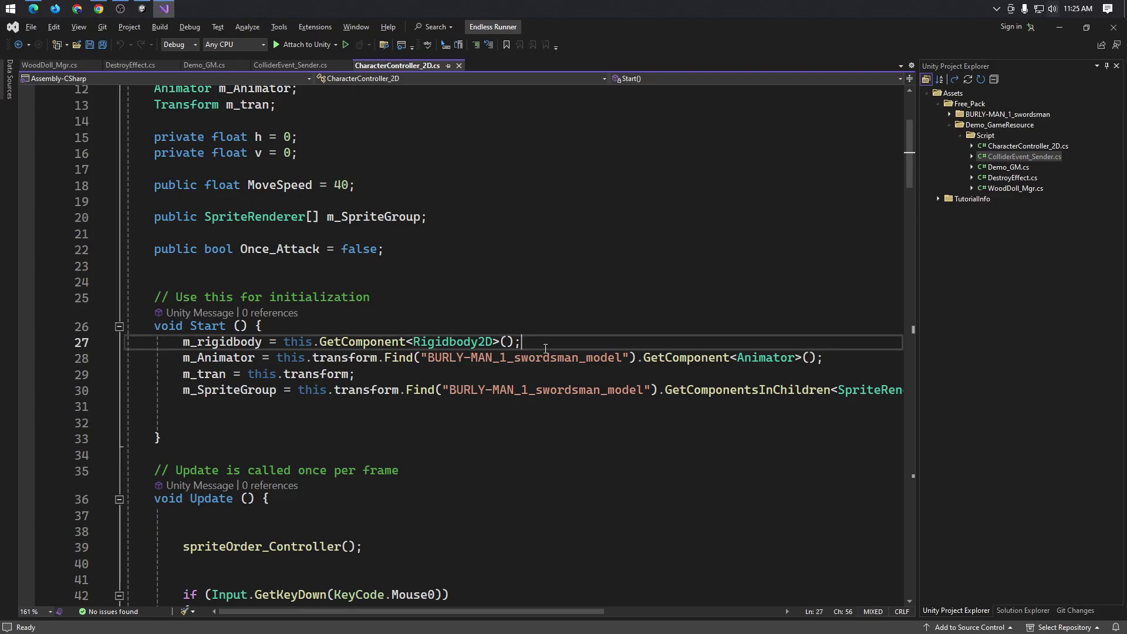
{"action": "key", "text": "ctrl+a"}
{"action": "key", "text": "alt+Tab"}
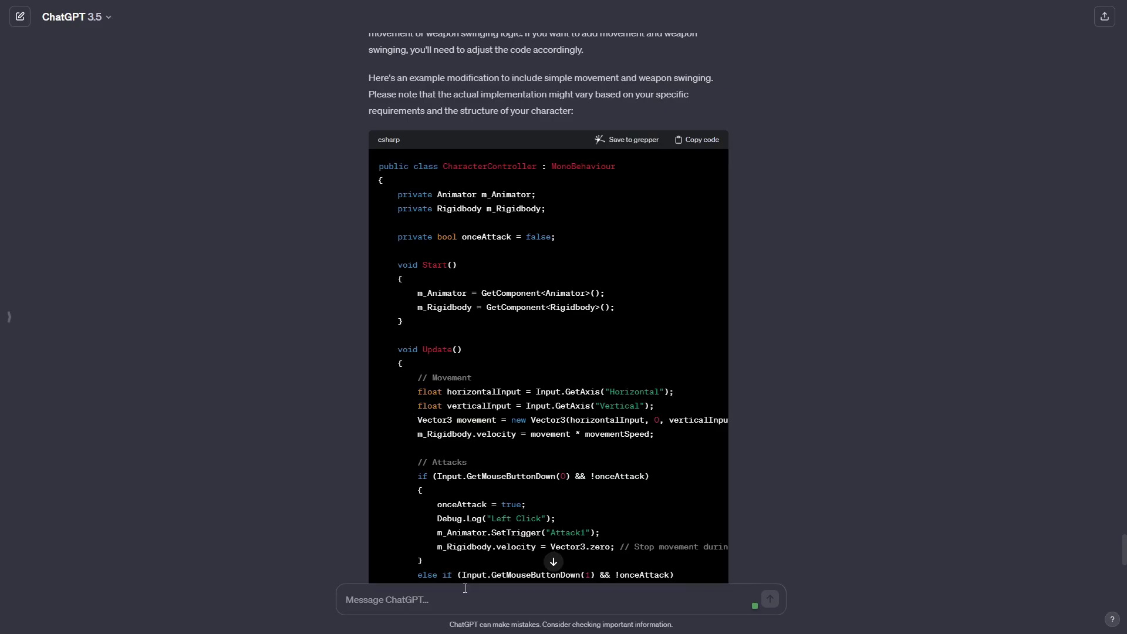
- Send ChatGPT 'here is the whole code, only the left and right mouse are not working' with the pasted script
{"action": "type", "text": "here is"}
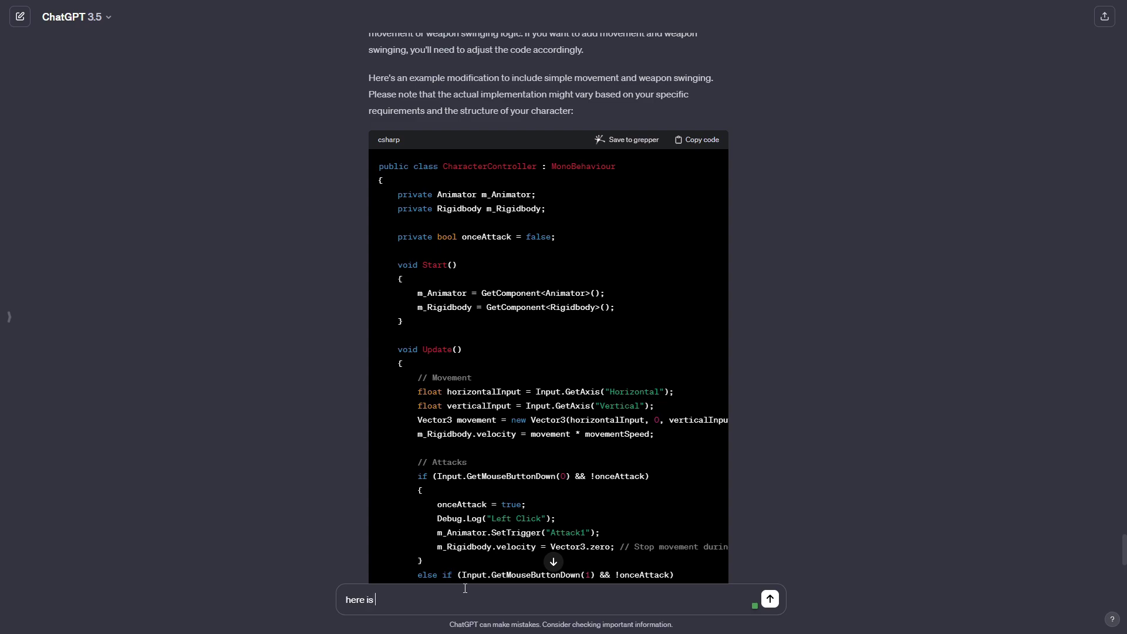
{"action": "type", "text": " the whole cod"}
{"action": "type", "text": "e, only the"}
{"action": "type", "text": " left and ri"}
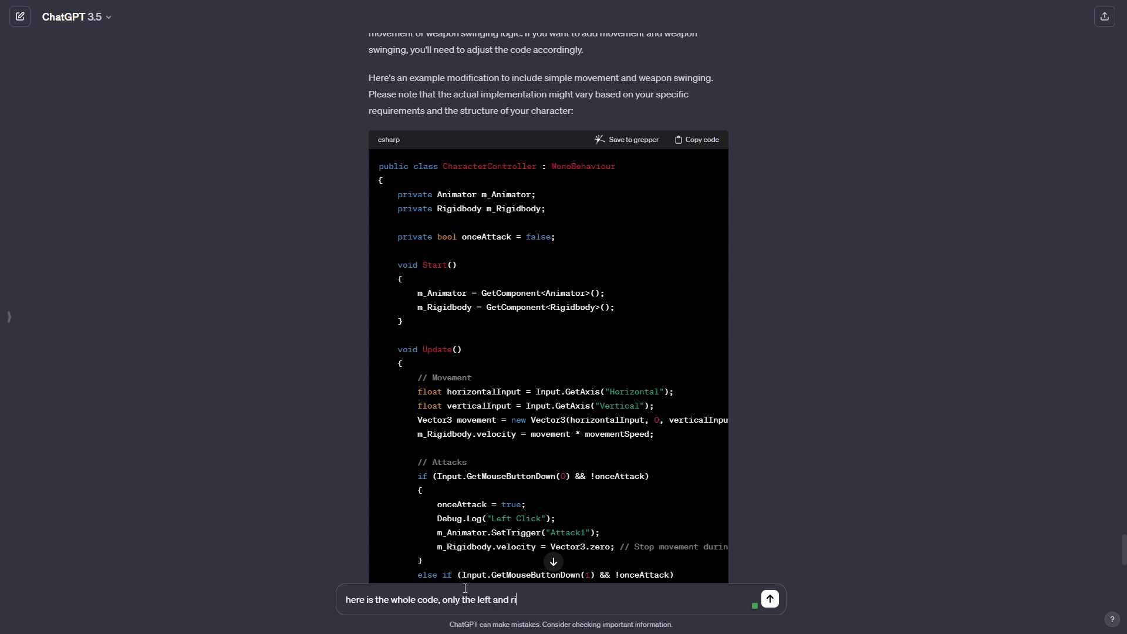
{"action": "type", "text": "ght mouse are not "}
{"action": "type", "text": "working"}
{"action": "key", "text": "shift+Return"}
{"action": "key", "text": "ctrl+v"}
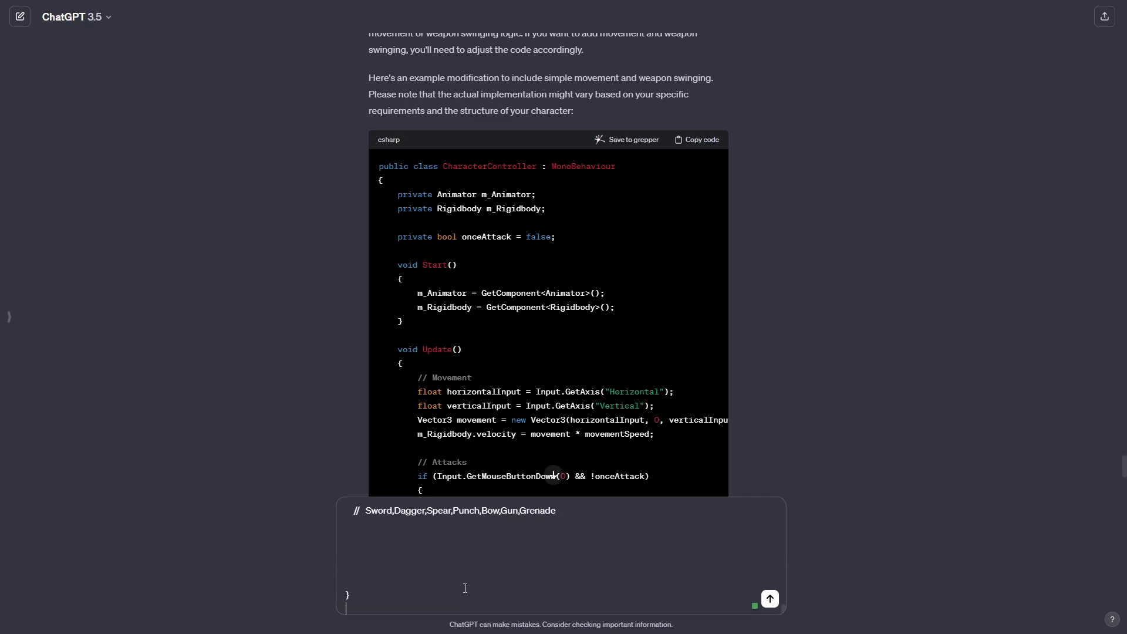
{"action": "key", "text": "Return"}
- Scroll through ChatGPT's streaming reply, following the revised script's MoveFunc that sets Rigidbody2D velocity
{"action": "scroll", "coordinate": [749, 366], "scroll_direction": "down", "scroll_amount": 8}
{"action": "scroll", "coordinate": [604, 312], "scroll_direction": "down", "scroll_amount": 5}
{"action": "scroll", "coordinate": [542, 542], "scroll_direction": "down", "scroll_amount": 4}
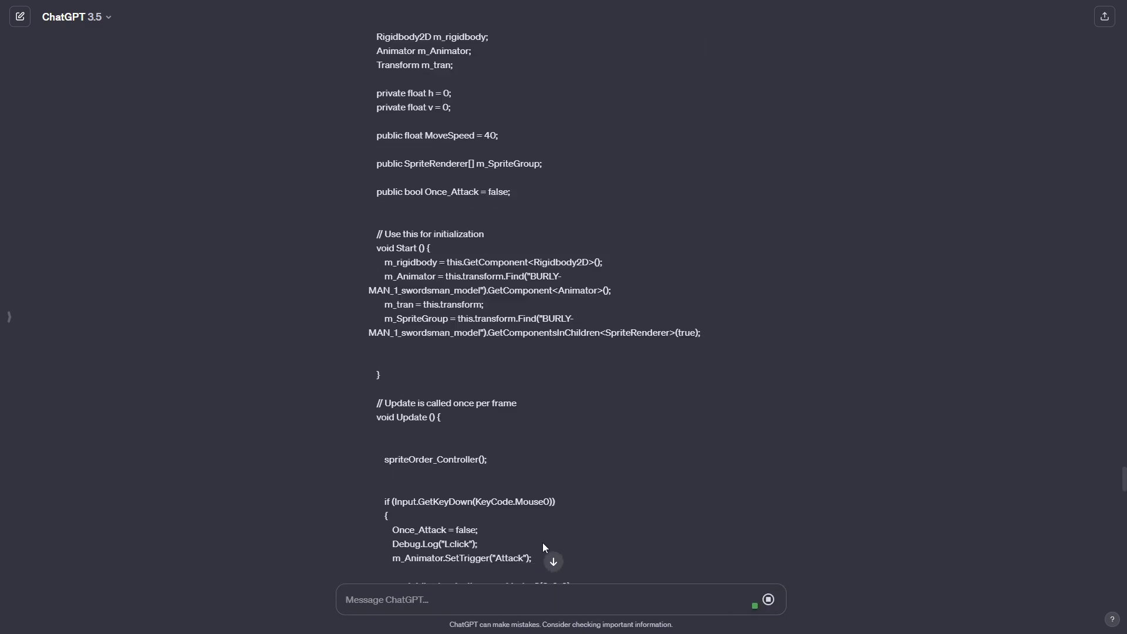
{"action": "scroll", "coordinate": [562, 561], "scroll_direction": "down", "scroll_amount": 4}
{"action": "scroll", "coordinate": [608, 524], "scroll_direction": "down", "scroll_amount": 5}
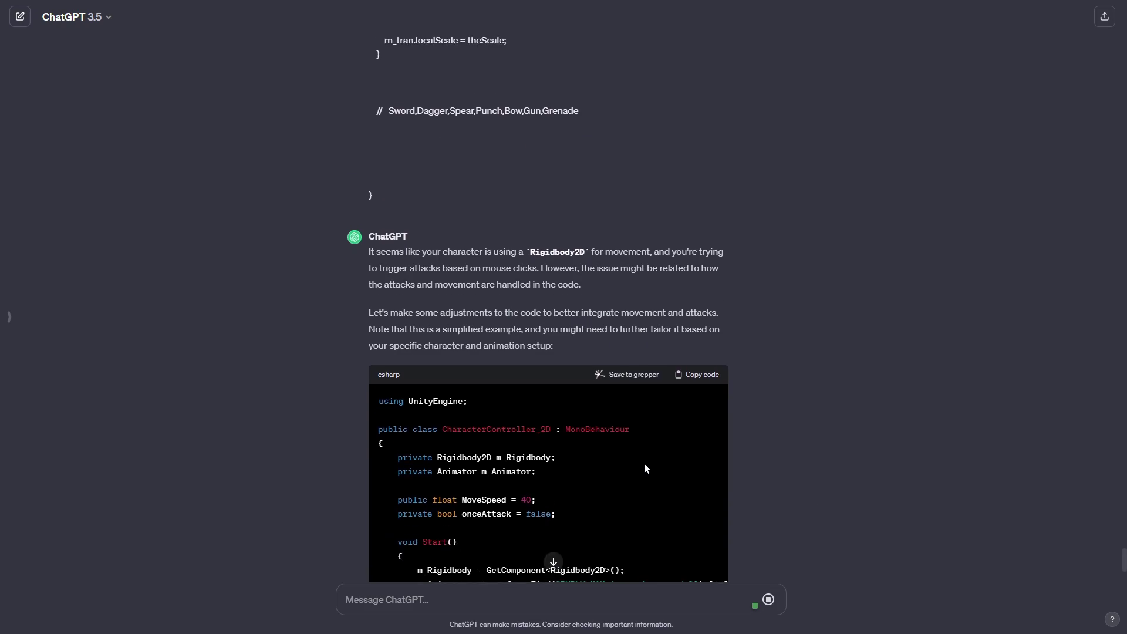
{"action": "scroll", "coordinate": [656, 467], "scroll_direction": "down", "scroll_amount": 1}
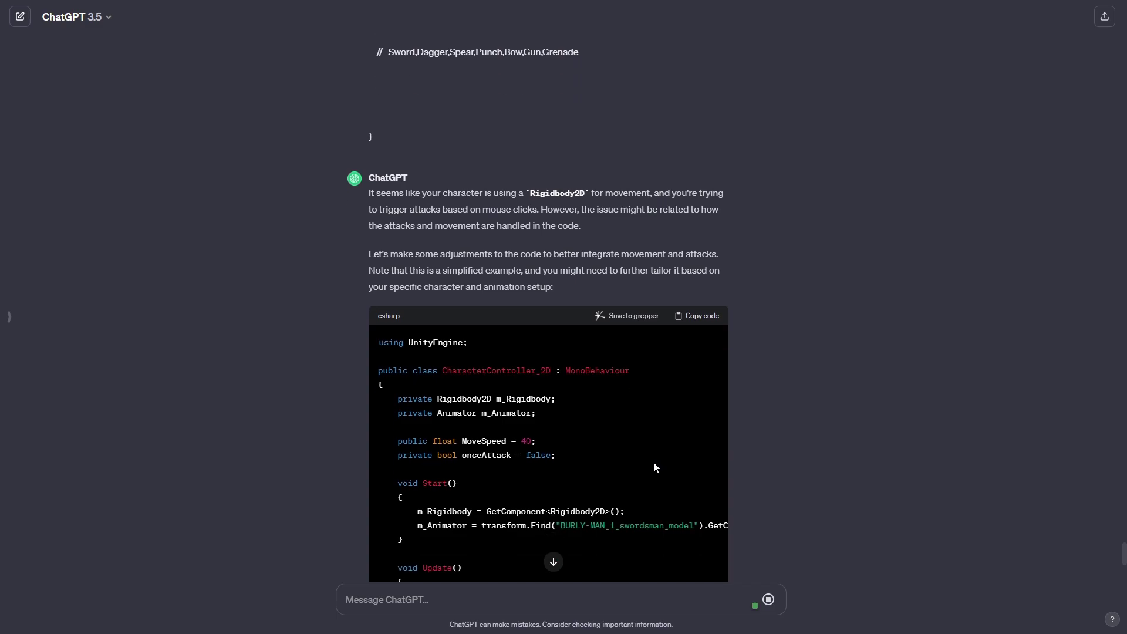
{"action": "scroll", "coordinate": [656, 467], "scroll_direction": "down", "scroll_amount": 4}
{"action": "scroll", "coordinate": [655, 470], "scroll_direction": "up", "scroll_amount": 3}
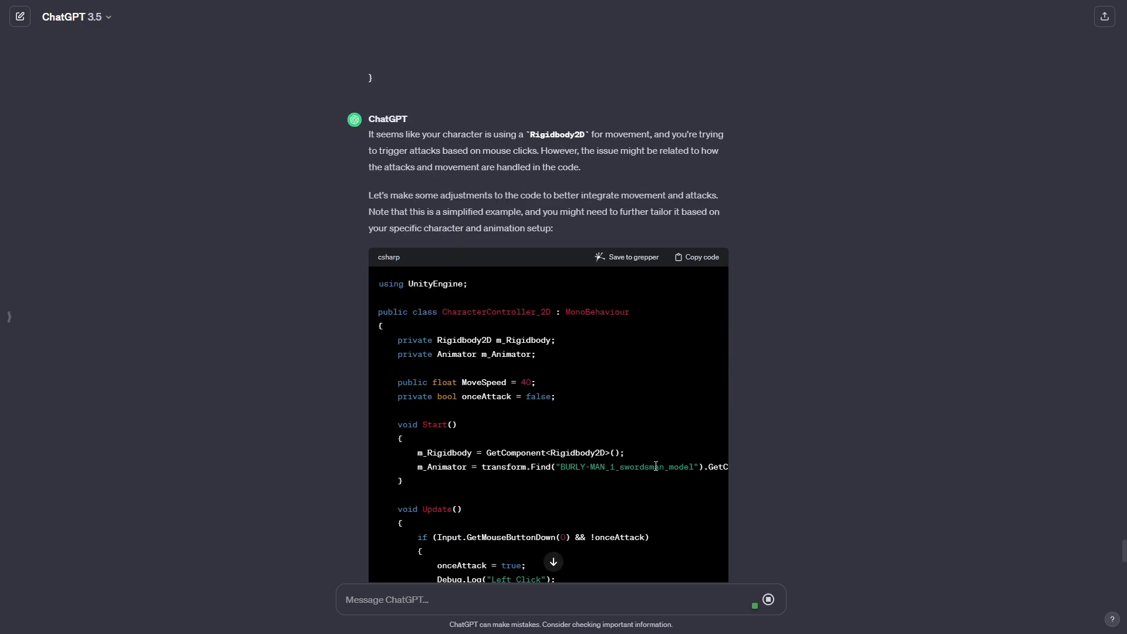
{"action": "scroll", "coordinate": [657, 470], "scroll_direction": "down", "scroll_amount": 10}
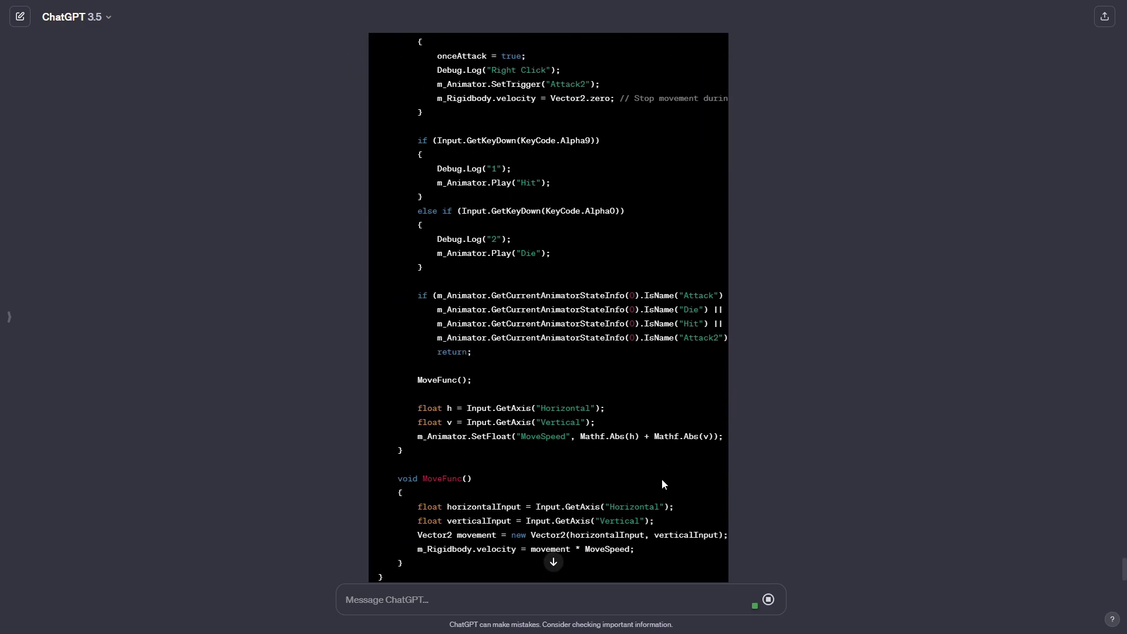
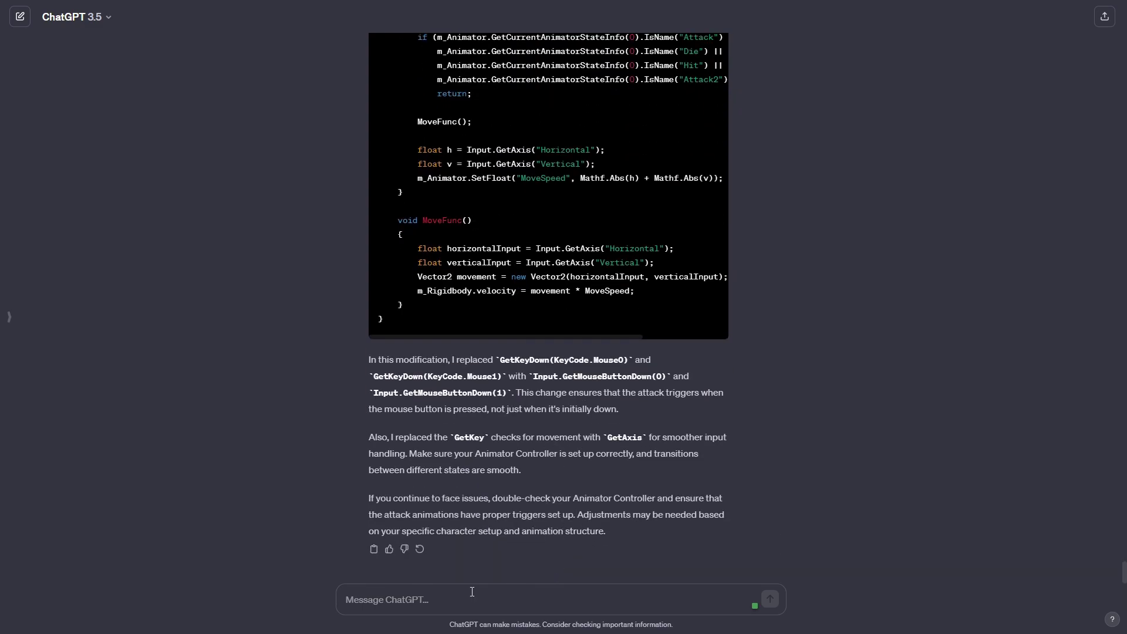
- Ask ChatGPT what KeyCode.Mouse0 means and read its reply about the left mouse button
{"action": "type", "text": "What do"}
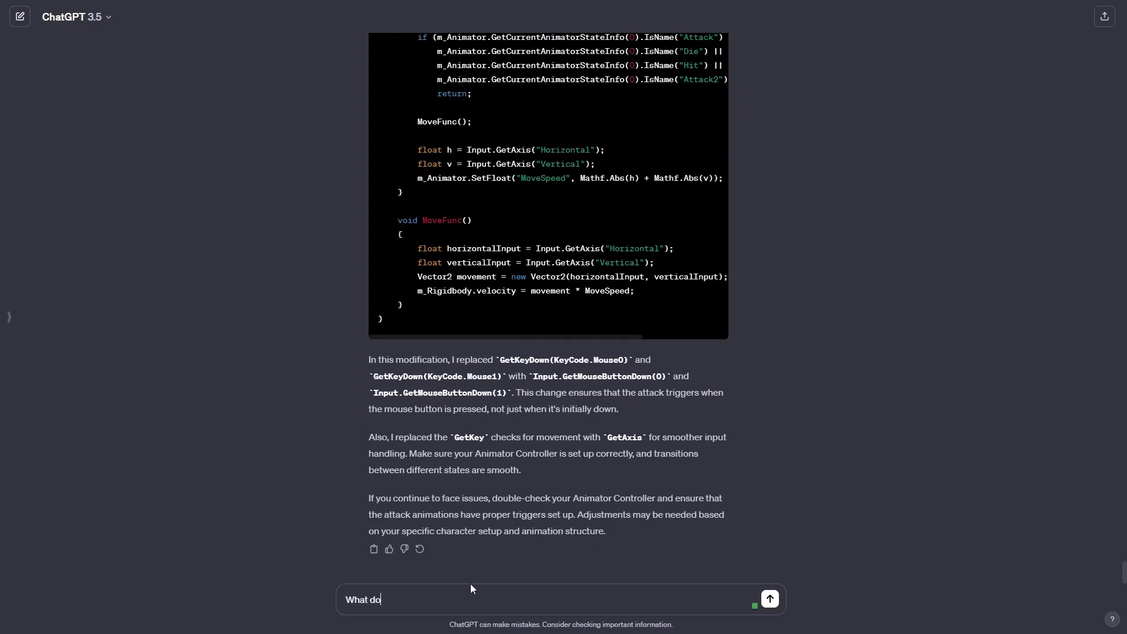
{"action": "type", "text": " you mean"}
{"action": "type", "text": " by KecyC"}
{"action": "type", "text": "ode.Mouse0?"}
{"action": "key", "text": "Return"}
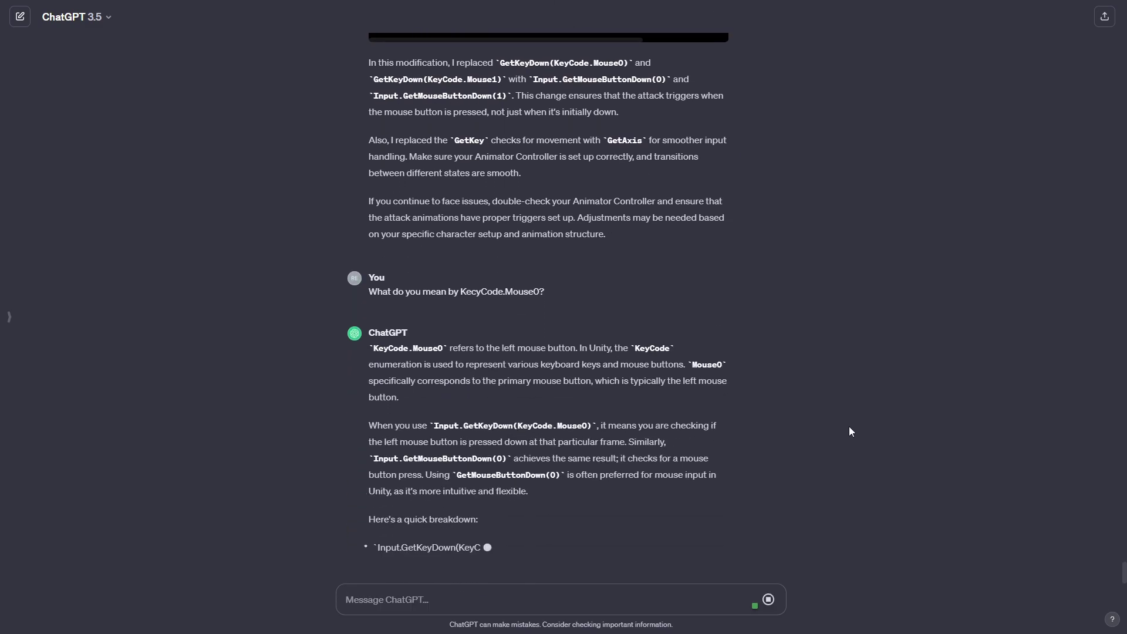
{"action": "scroll", "coordinate": [852, 432], "scroll_direction": "up", "scroll_amount": 1}
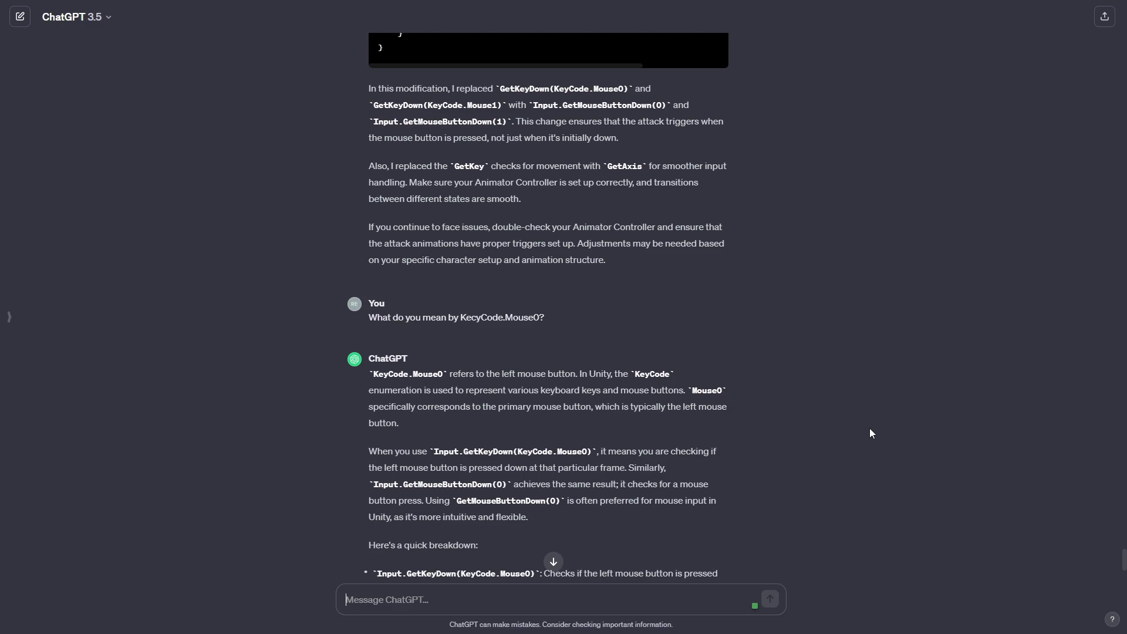
{"action": "scroll", "coordinate": [870, 434], "scroll_direction": "down", "scroll_amount": 2}
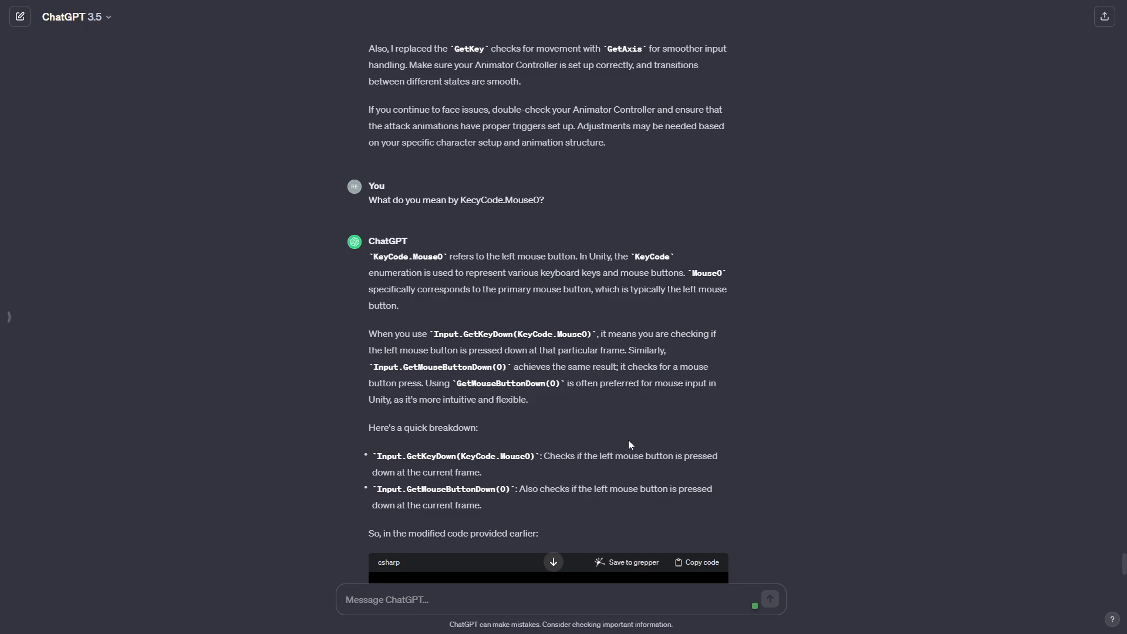
{"action": "scroll", "coordinate": [628, 445], "scroll_direction": "down", "scroll_amount": 1}
{"action": "scroll", "coordinate": [501, 421], "scroll_direction": "down", "scroll_amount": 1}
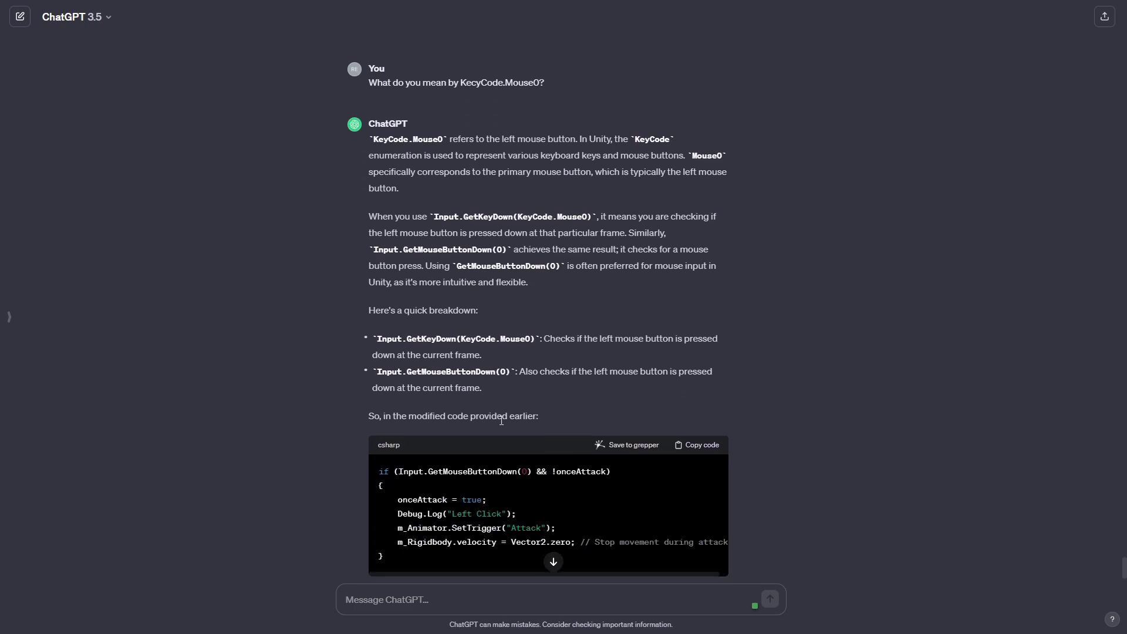
{"action": "scroll", "coordinate": [502, 421], "scroll_direction": "down", "scroll_amount": 1}
{"action": "scroll", "coordinate": [514, 434], "scroll_direction": "down", "scroll_amount": 1}
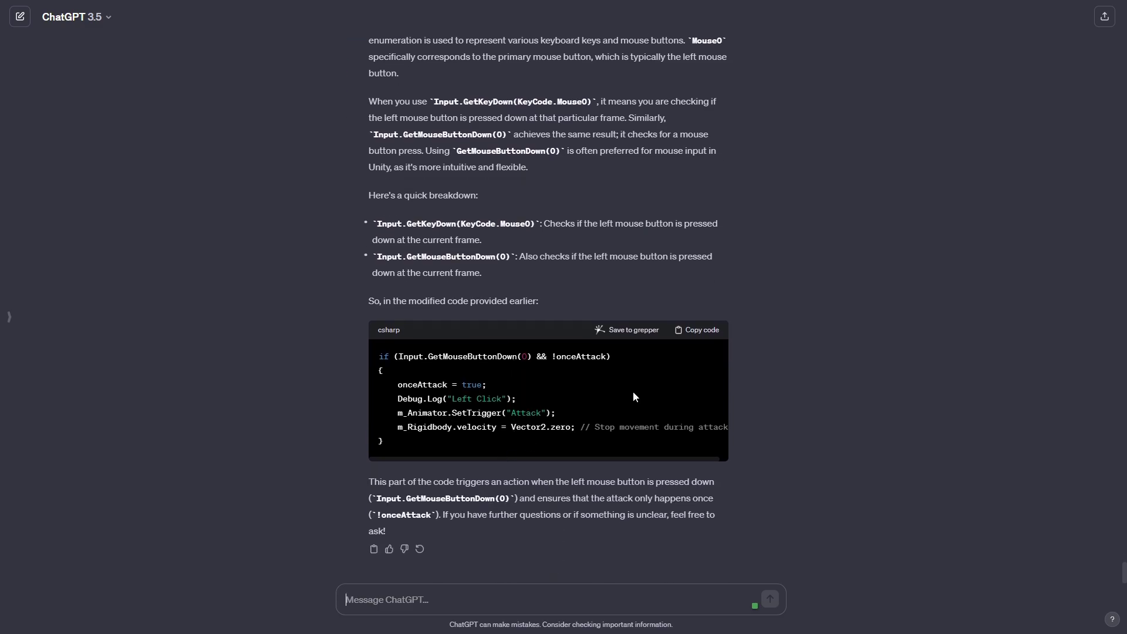
- Copy ChatGPT's full revised CharacterController_2D script
{"action": "scroll", "coordinate": [635, 397], "scroll_direction": "up", "scroll_amount": 4}
{"action": "scroll", "coordinate": [643, 428], "scroll_direction": "up", "scroll_amount": 10}
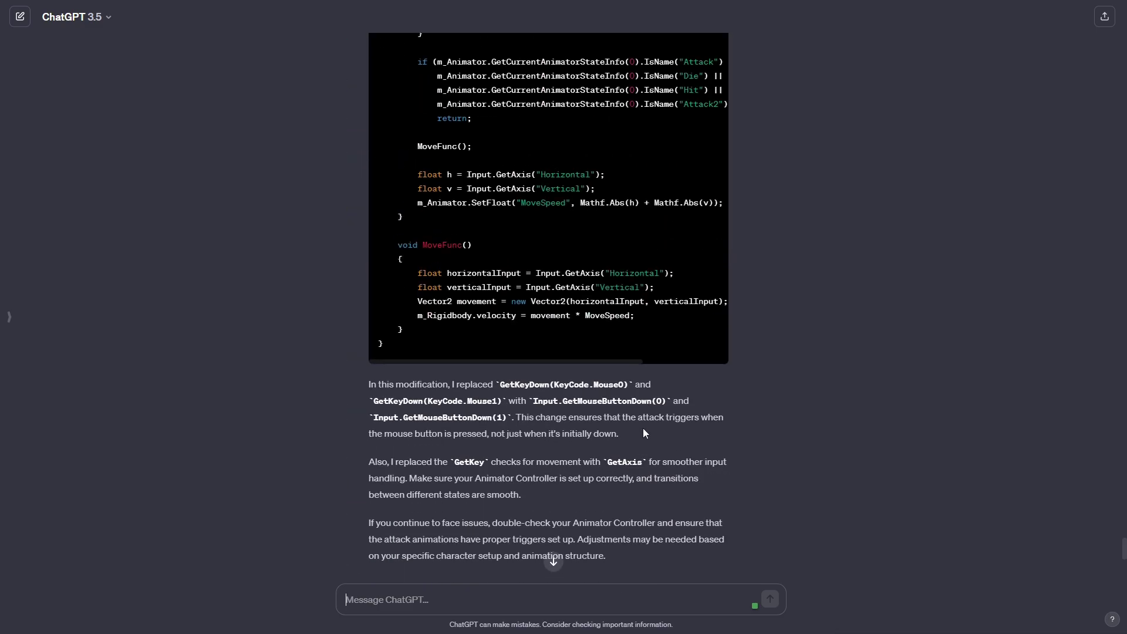
{"action": "scroll", "coordinate": [643, 428], "scroll_direction": "up", "scroll_amount": 5}
{"action": "scroll", "coordinate": [632, 430], "scroll_direction": "up", "scroll_amount": 4}
{"action": "scroll", "coordinate": [611, 397], "scroll_direction": "up", "scroll_amount": 1}
{"action": "scroll", "coordinate": [611, 399], "scroll_direction": "down", "scroll_amount": 1}
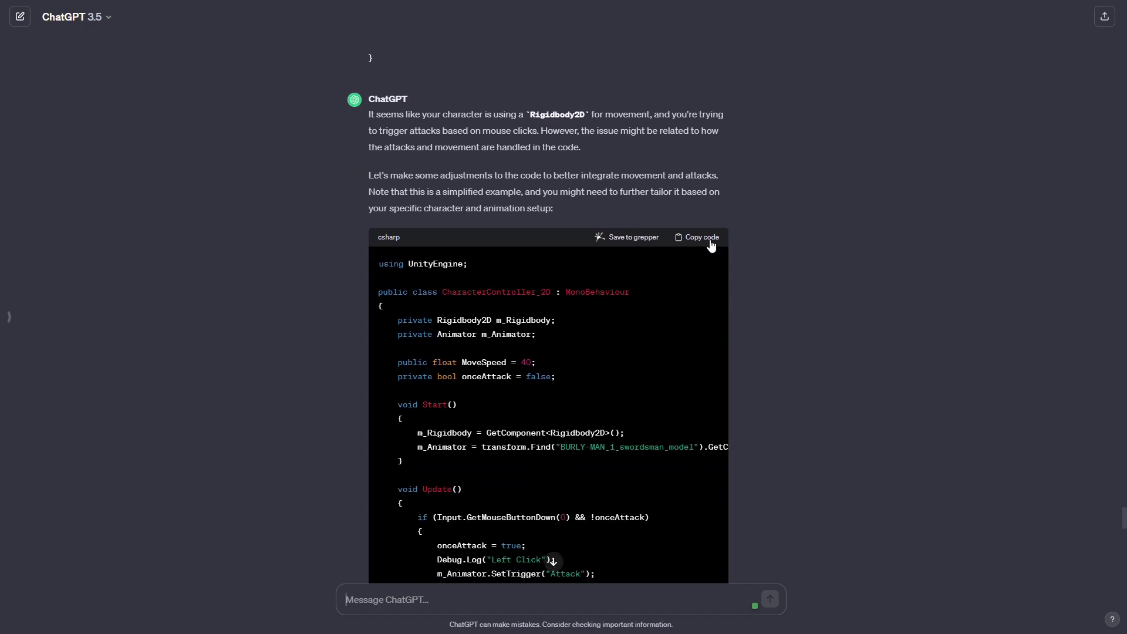
{"action": "left_click", "coordinate": [707, 237]}
- Replace CharacterController_2D.cs with the copied script and save the file
{"action": "key", "text": "alt+Tab"}
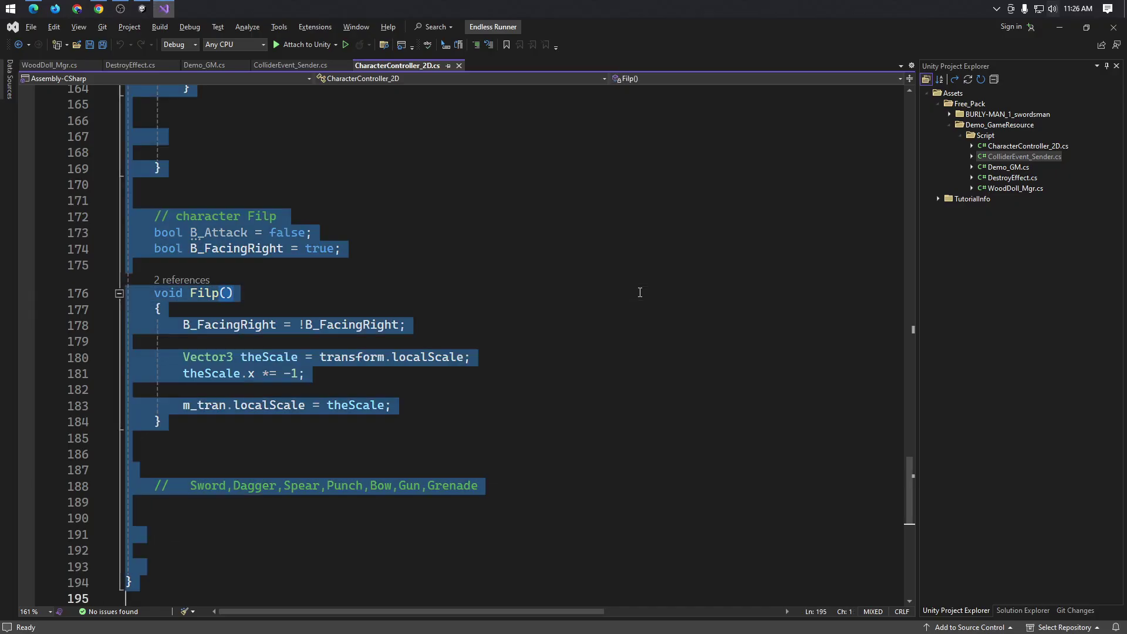
{"action": "key", "text": "ctrl+v"}
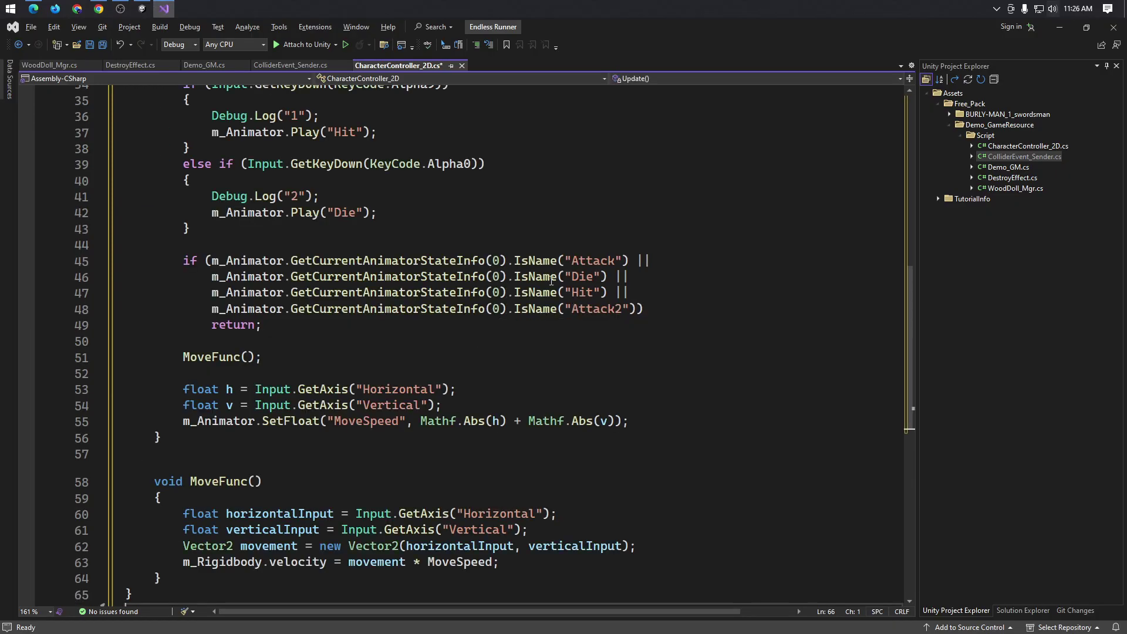
{"action": "left_click", "coordinate": [529, 214]}
{"action": "scroll", "coordinate": [529, 232], "scroll_direction": "up", "scroll_amount": 1}
{"action": "left_click", "coordinate": [516, 134]}
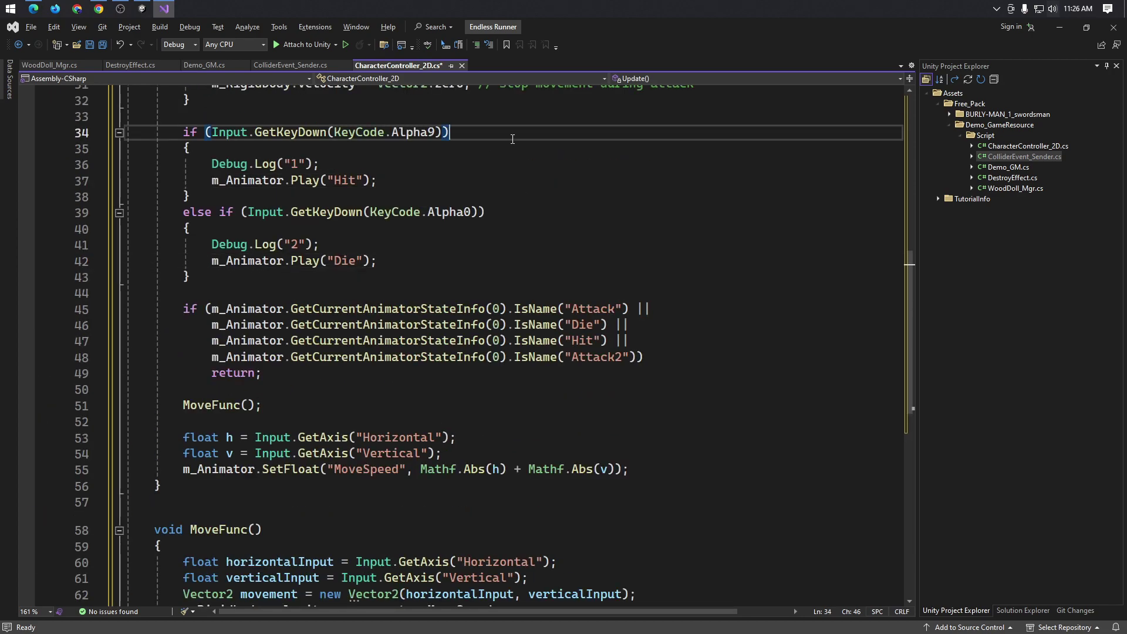
{"action": "key", "text": "ctrl+s"}
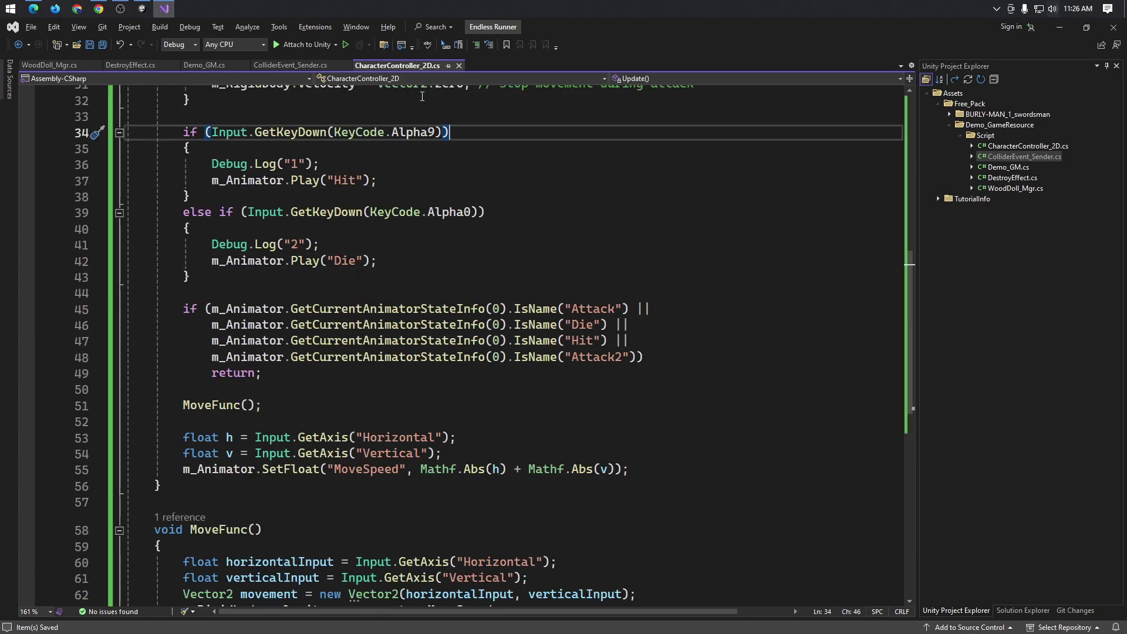
{"action": "key", "text": "alt+Tab"}
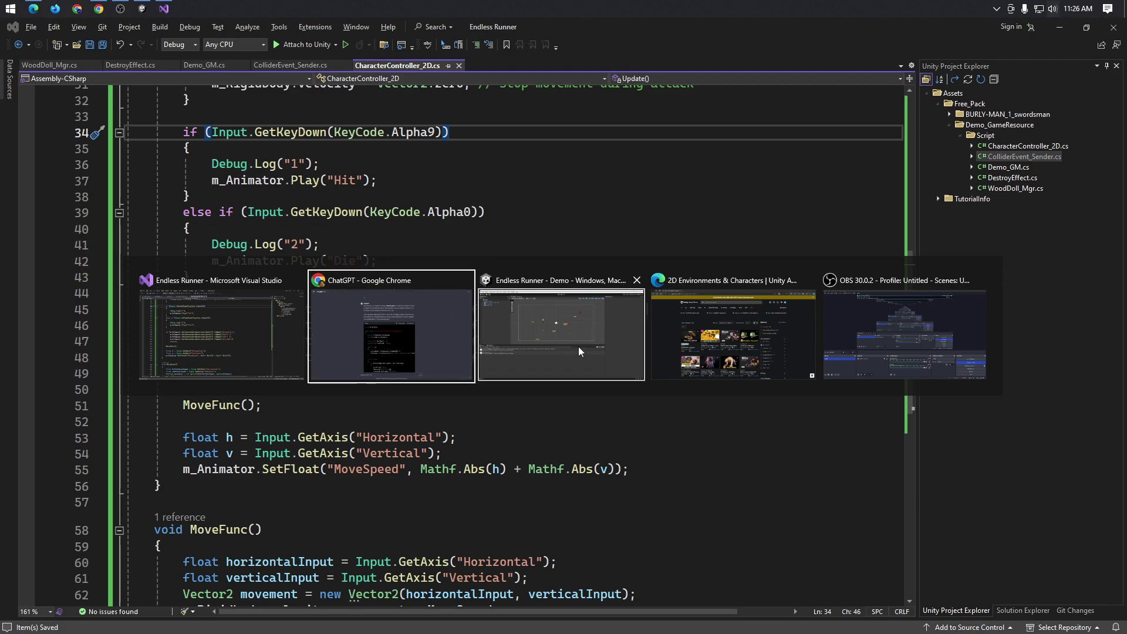
- Switch to Unity and run the Demo scene, which fails with two CS1061 Once_Attack errors
{"action": "left_click", "coordinate": [553, 328]}
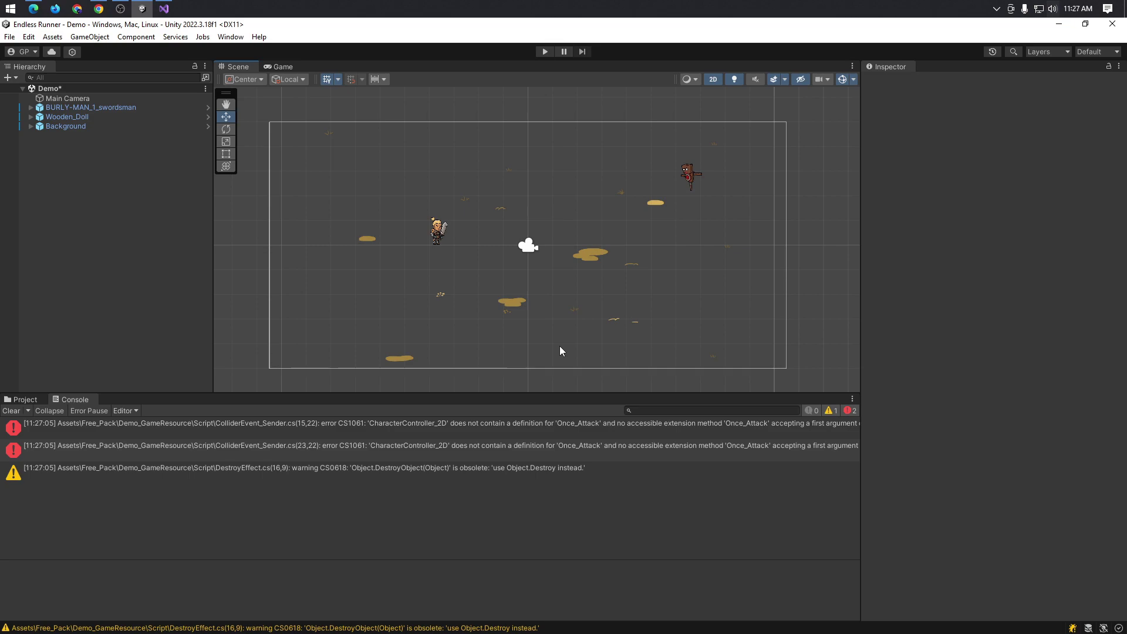
{"action": "left_click", "coordinate": [544, 53]}
- Compare ChatGPT's code against the Debug.Log("1") section of the script in Visual Studio
{"action": "key", "text": "alt+Tab"}
{"action": "key", "text": "alt+Tab"}
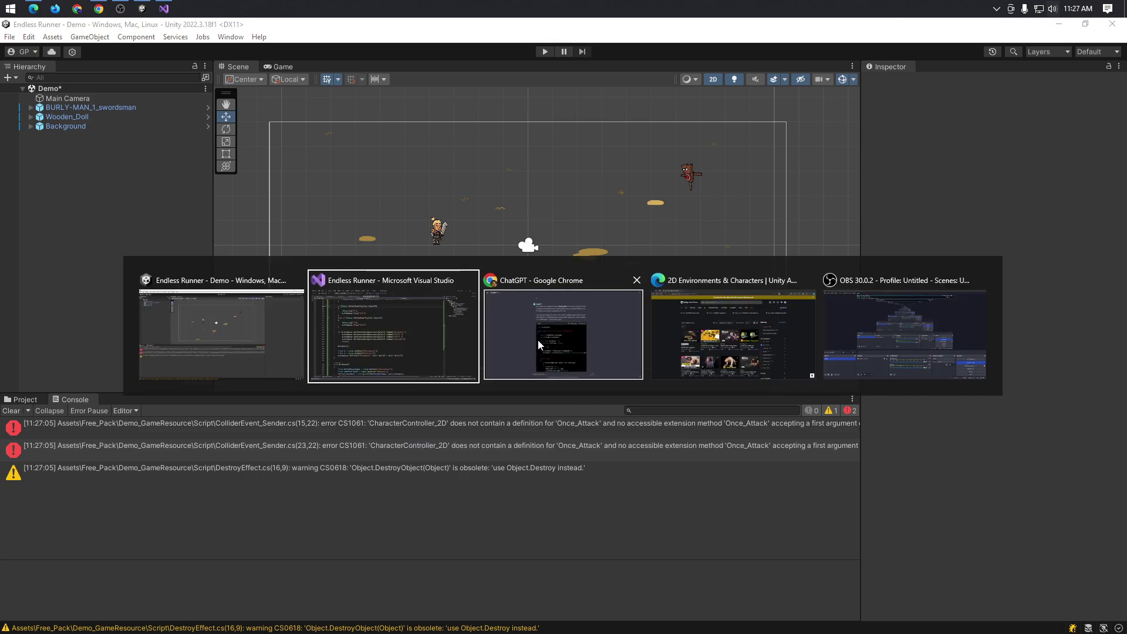
{"action": "scroll", "coordinate": [593, 407], "scroll_direction": "down", "scroll_amount": 5}
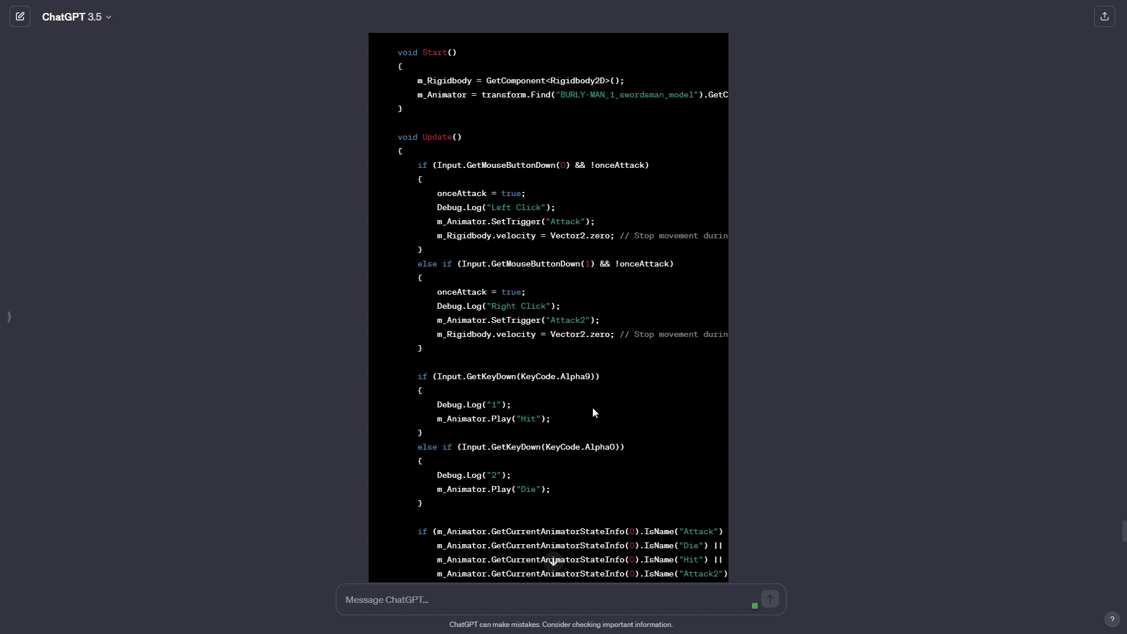
{"action": "scroll", "coordinate": [593, 409], "scroll_direction": "down", "scroll_amount": 2}
{"action": "key", "text": "alt+Tab"}
{"action": "left_click", "coordinate": [554, 352]}
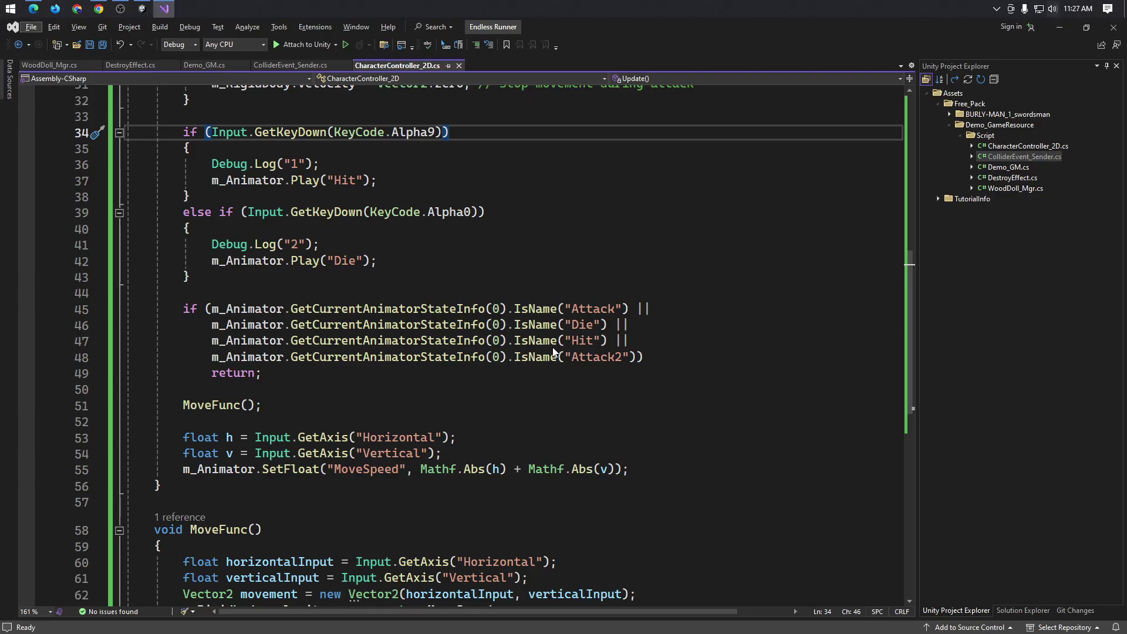
{"action": "left_click", "coordinate": [292, 164]}
{"action": "scroll", "coordinate": [595, 317], "scroll_direction": "up", "scroll_amount": 3}
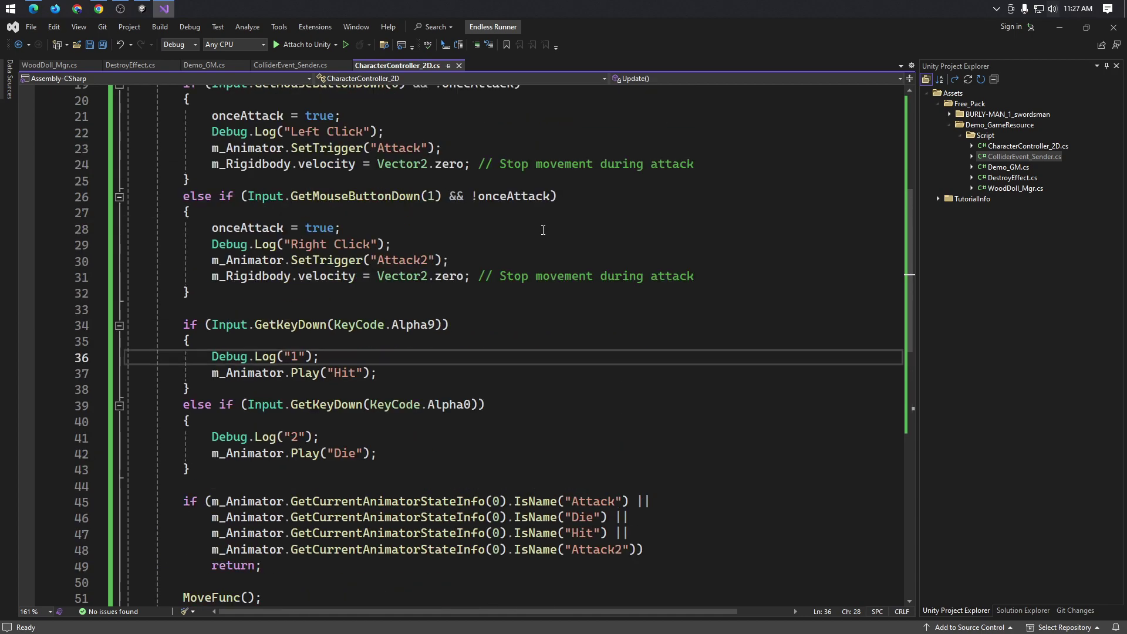
{"action": "scroll", "coordinate": [595, 317], "scroll_direction": "up", "scroll_amount": 1}
{"action": "scroll", "coordinate": [596, 316], "scroll_direction": "up", "scroll_amount": 3}
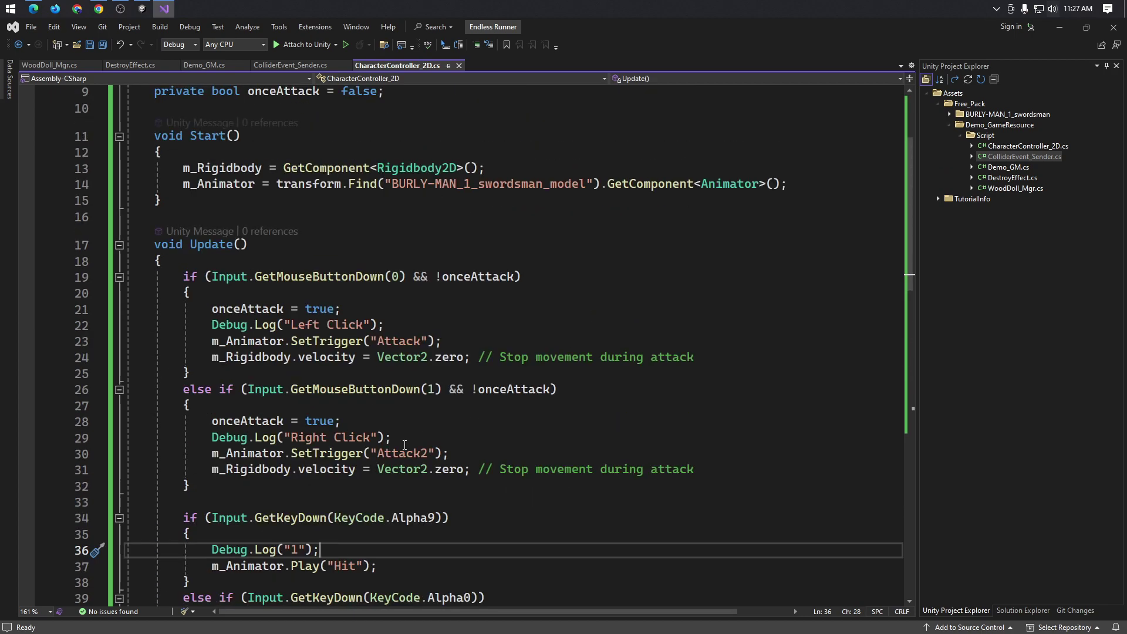
{"action": "scroll", "coordinate": [716, 437], "scroll_direction": "up", "scroll_amount": 1}
{"action": "scroll", "coordinate": [717, 438], "scroll_direction": "down", "scroll_amount": 1}
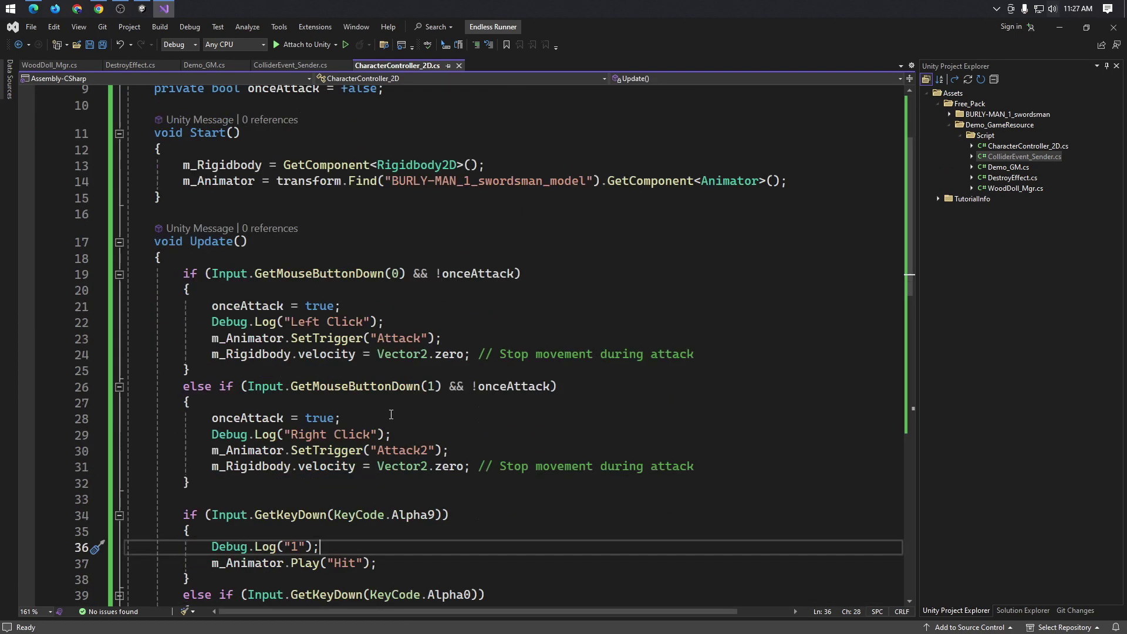
{"action": "scroll", "coordinate": [716, 437], "scroll_direction": "down", "scroll_amount": 2}
- Scroll ChatGPT back to the originally pasted script's Mouse0 and Mouse1 attack blocks
{"action": "key", "text": "alt+Tab"}
{"action": "scroll", "coordinate": [562, 393], "scroll_direction": "up", "scroll_amount": 5}
{"action": "scroll", "coordinate": [561, 396], "scroll_direction": "up", "scroll_amount": 3}
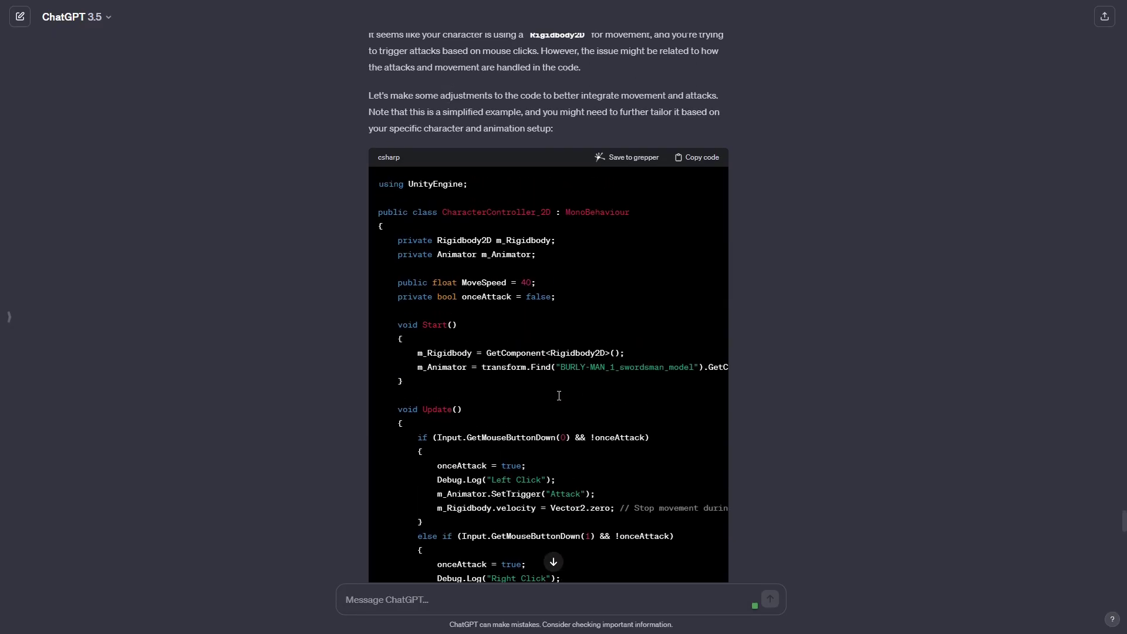
{"action": "scroll", "coordinate": [559, 399], "scroll_direction": "up", "scroll_amount": 5}
{"action": "scroll", "coordinate": [558, 402], "scroll_direction": "up", "scroll_amount": 3}
{"action": "scroll", "coordinate": [557, 403], "scroll_direction": "up", "scroll_amount": 4}
{"action": "scroll", "coordinate": [558, 403], "scroll_direction": "up", "scroll_amount": 2}
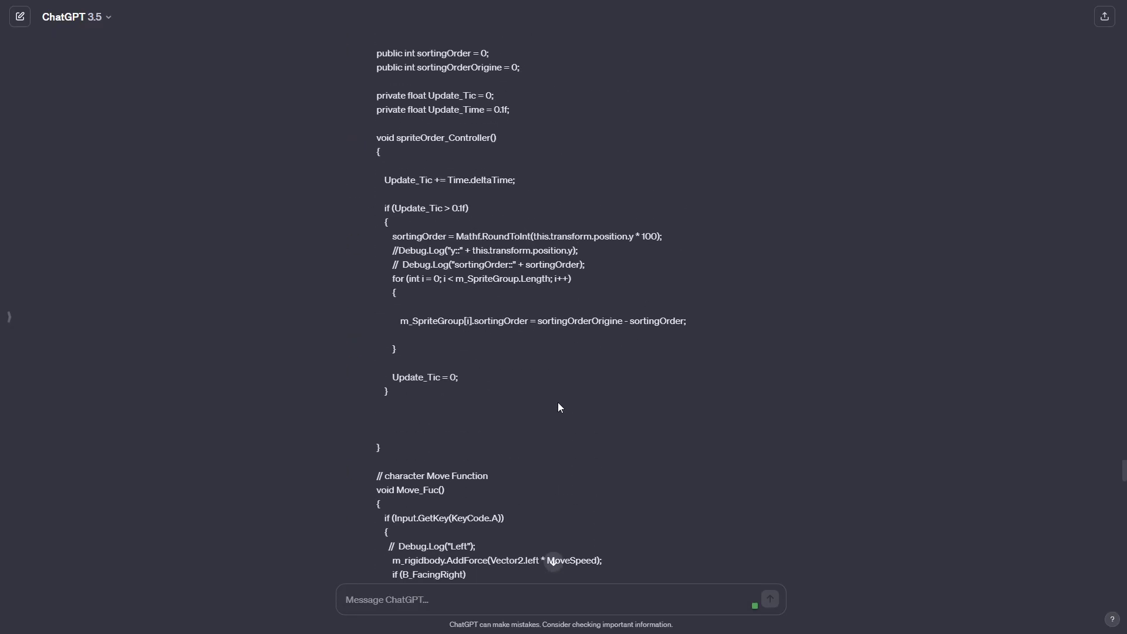
{"action": "scroll", "coordinate": [557, 403], "scroll_direction": "up", "scroll_amount": 3}
{"action": "scroll", "coordinate": [558, 402], "scroll_direction": "up", "scroll_amount": 3}
{"action": "scroll", "coordinate": [558, 403], "scroll_direction": "up", "scroll_amount": 7}
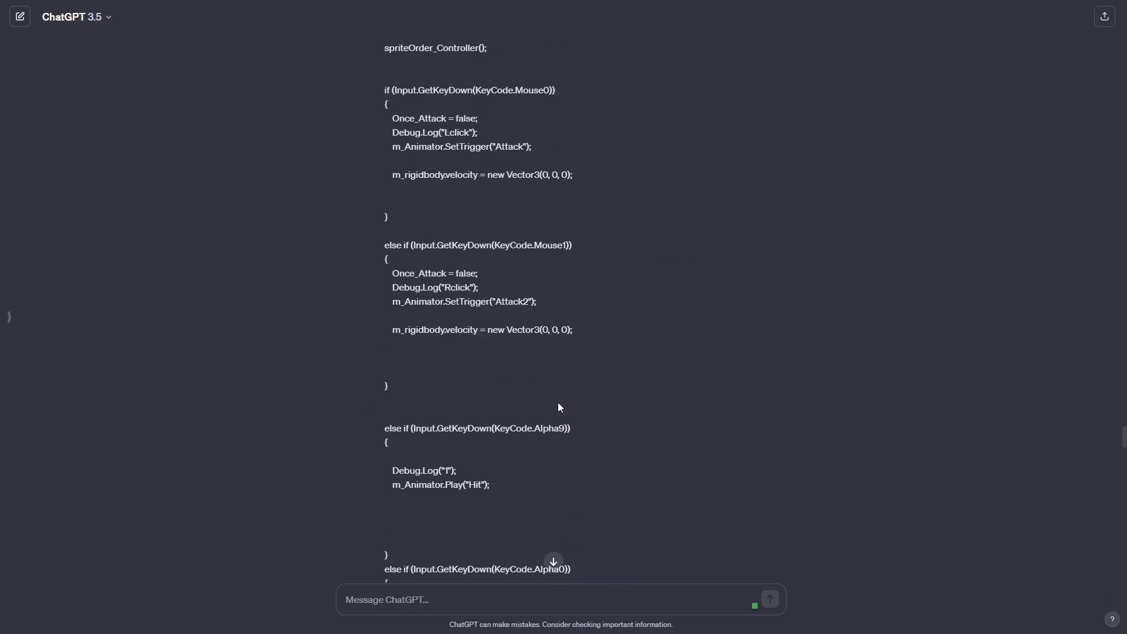
{"action": "scroll", "coordinate": [558, 403], "scroll_direction": "up", "scroll_amount": 8}
{"action": "scroll", "coordinate": [558, 403], "scroll_direction": "up", "scroll_amount": 5}
{"action": "scroll", "coordinate": [558, 403], "scroll_direction": "down", "scroll_amount": 2}
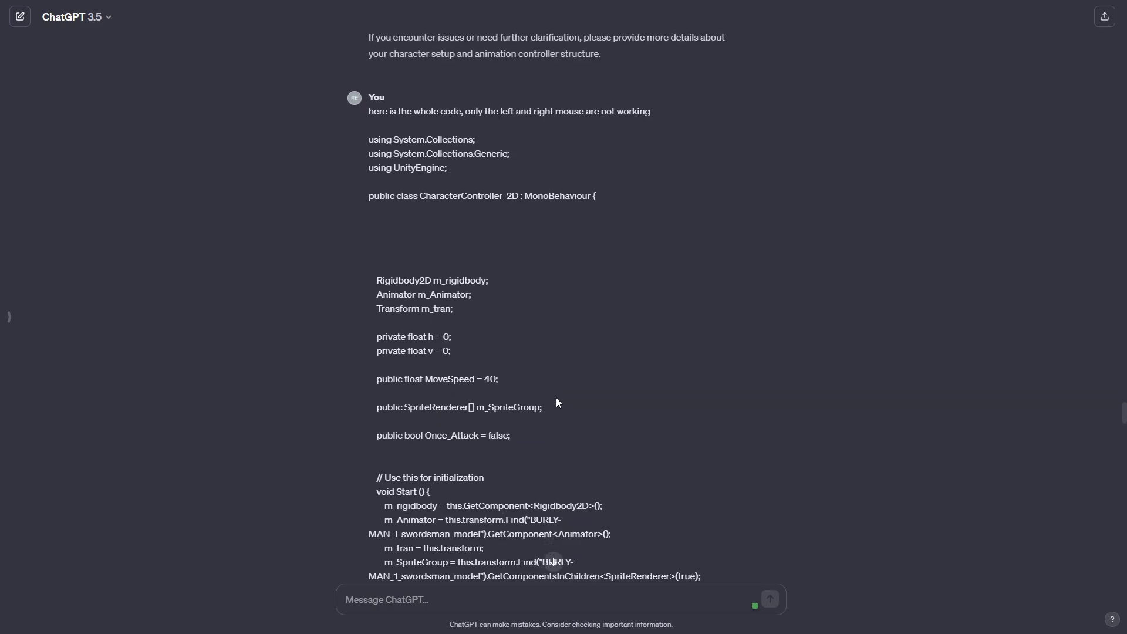
{"action": "scroll", "coordinate": [556, 399], "scroll_direction": "down", "scroll_amount": 3}
{"action": "scroll", "coordinate": [541, 405], "scroll_direction": "down", "scroll_amount": 1}
{"action": "scroll", "coordinate": [541, 406], "scroll_direction": "down", "scroll_amount": 1}
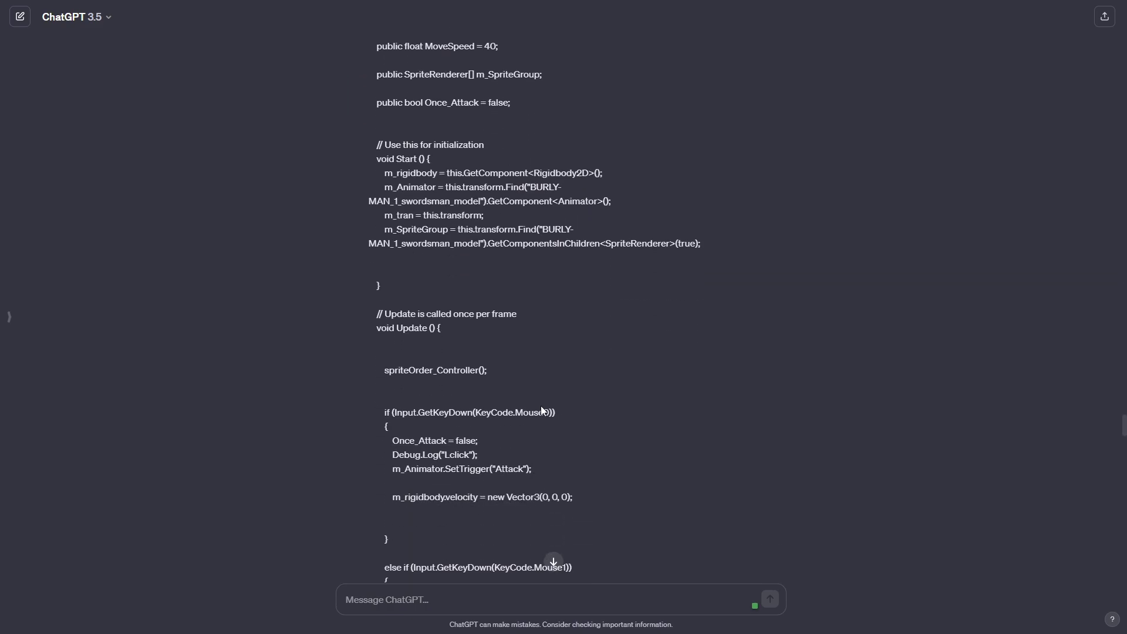
{"action": "scroll", "coordinate": [542, 405], "scroll_direction": "down", "scroll_amount": 2}
{"action": "scroll", "coordinate": [542, 406], "scroll_direction": "down", "scroll_amount": 2}
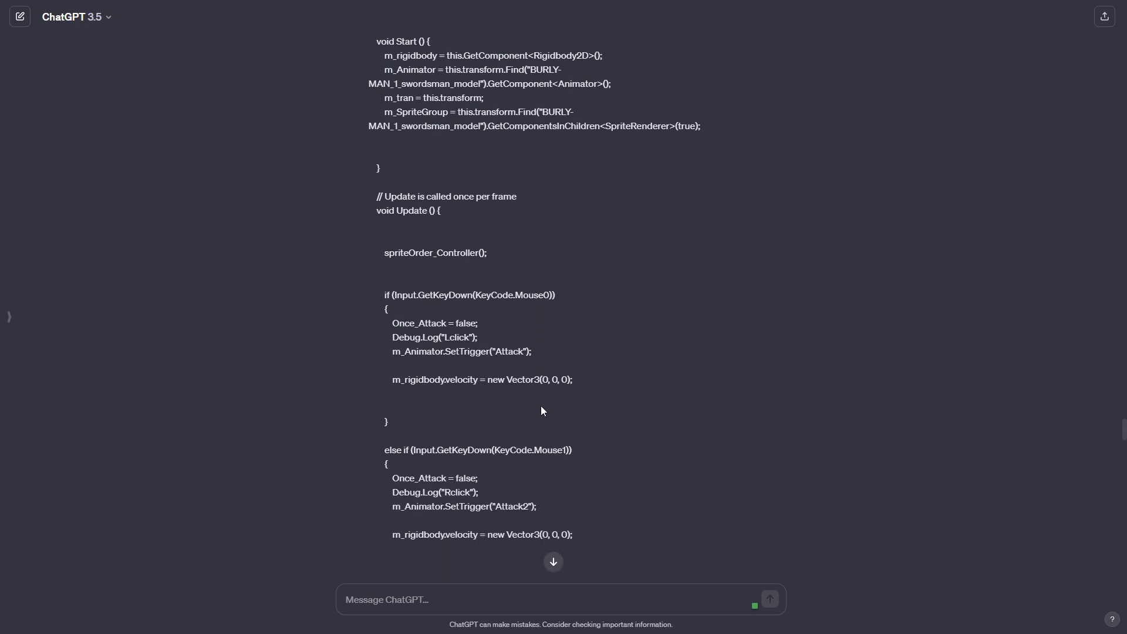
{"action": "scroll", "coordinate": [542, 410], "scroll_direction": "down", "scroll_amount": 1}
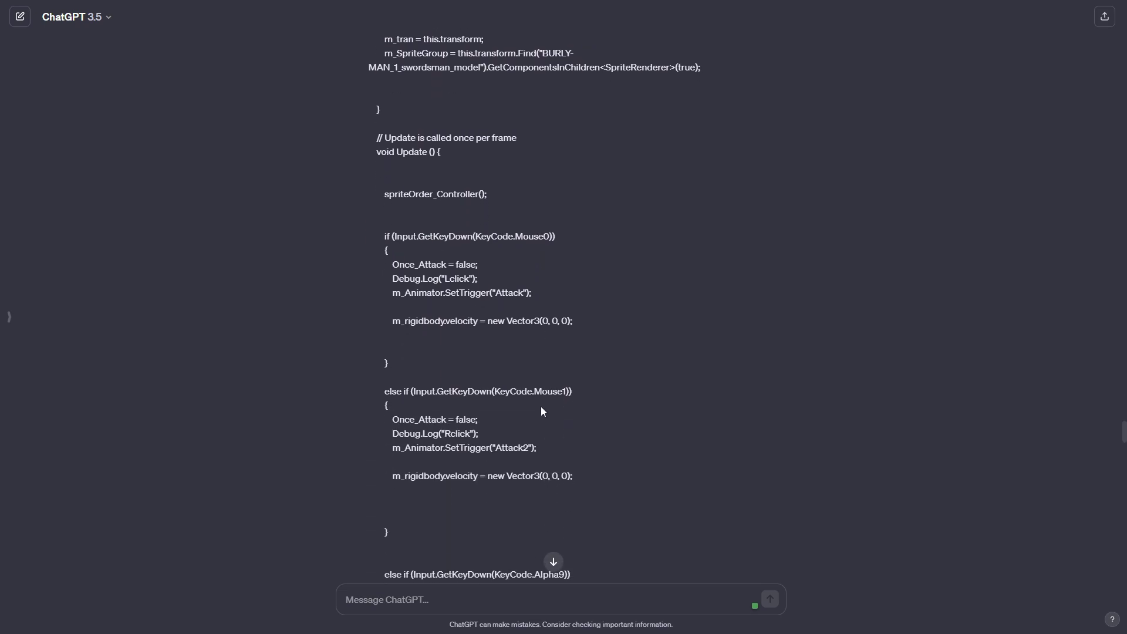
- Bring back the original CharacterController_2D code in place of the shorter generated version
{"action": "key", "text": "alt+Tab"}
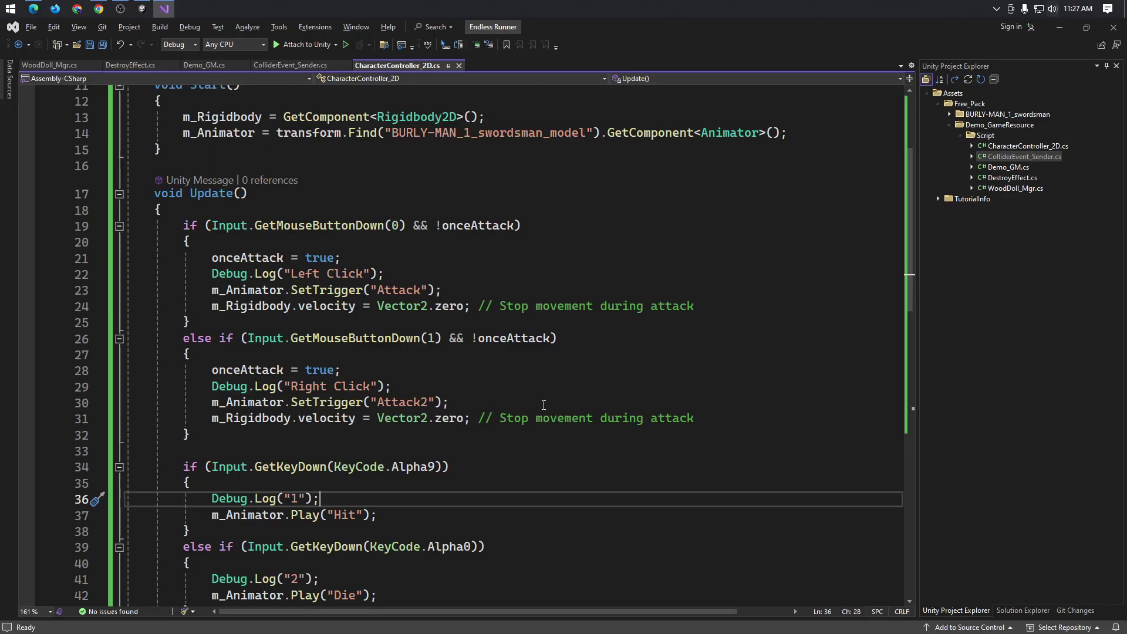
{"action": "scroll", "coordinate": [571, 408], "scroll_direction": "down", "scroll_amount": 6}
{"action": "scroll", "coordinate": [571, 408], "scroll_direction": "down", "scroll_amount": 7}
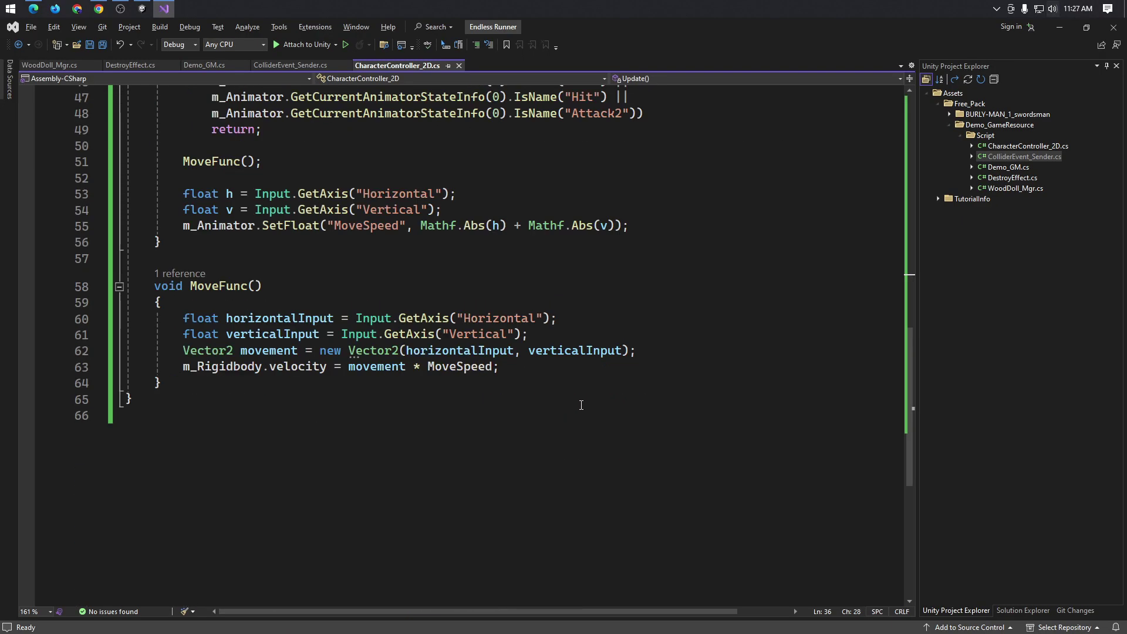
{"action": "left_click", "coordinate": [581, 406]}
{"action": "key", "text": "ctrl+v"}
{"action": "key", "text": "ctrl+a"}
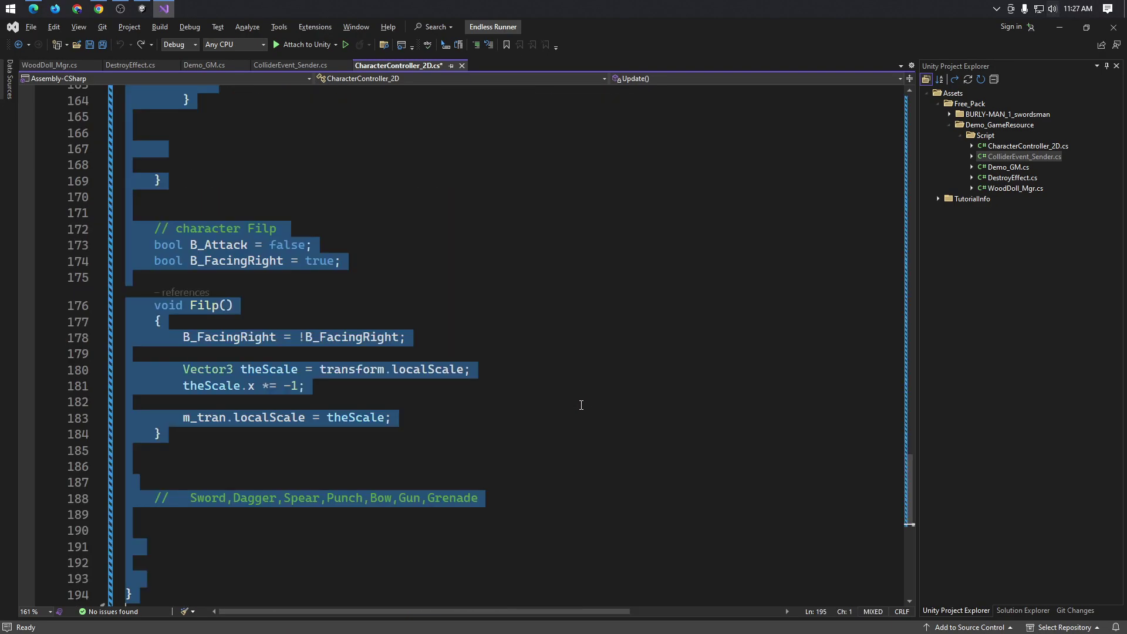
- Review the restored 194-line script with public bool Once_Attack and clear the selection
{"action": "scroll", "coordinate": [581, 406], "scroll_direction": "up", "scroll_amount": 12}
{"action": "scroll", "coordinate": [579, 391], "scroll_direction": "up", "scroll_amount": 8}
{"action": "scroll", "coordinate": [579, 385], "scroll_direction": "up", "scroll_amount": 14}
{"action": "scroll", "coordinate": [580, 390], "scroll_direction": "up", "scroll_amount": 8}
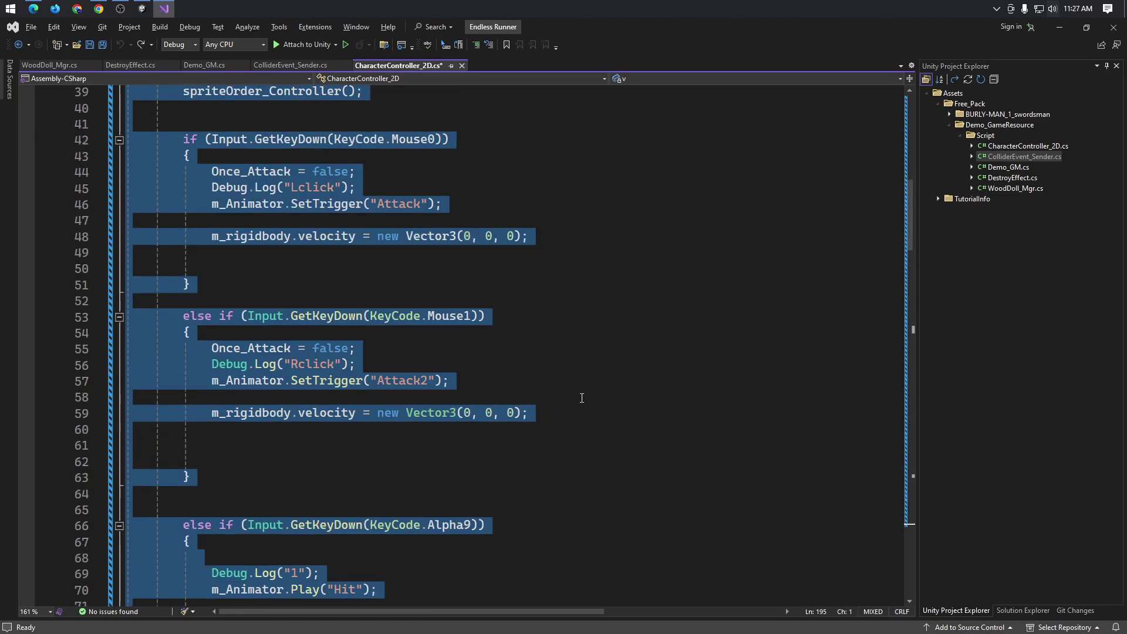
{"action": "scroll", "coordinate": [581, 393], "scroll_direction": "up", "scroll_amount": 6}
{"action": "scroll", "coordinate": [584, 393], "scroll_direction": "up", "scroll_amount": 6}
{"action": "scroll", "coordinate": [585, 396], "scroll_direction": "down", "scroll_amount": 6}
{"action": "left_click", "coordinate": [585, 397]}
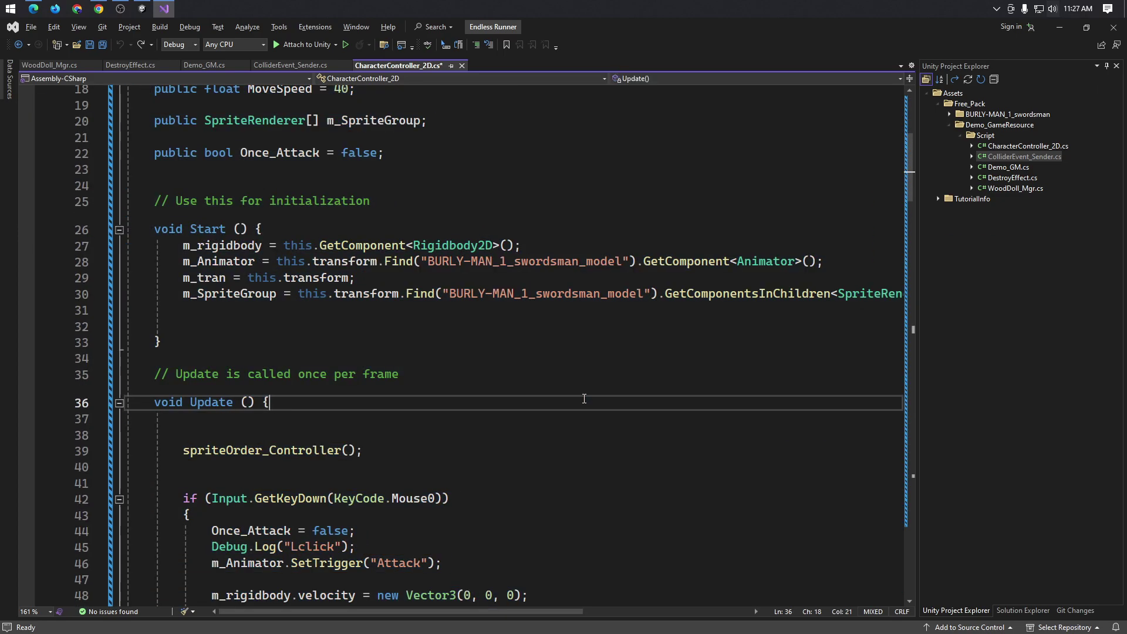
{"action": "scroll", "coordinate": [584, 398], "scroll_direction": "down", "scroll_amount": 7}
{"action": "key", "text": "alt+Tab"}
{"action": "key", "text": "alt+Tab"}
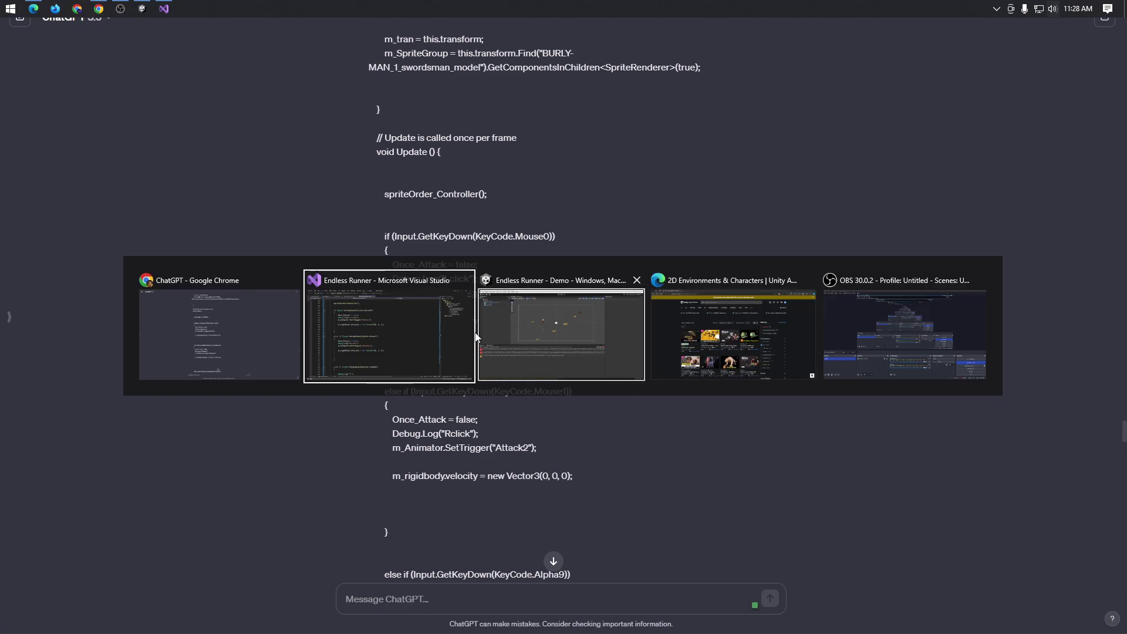
- Locate ChatGPT's suggested code beginning at void Start() in its answer
{"action": "left_click", "coordinate": [227, 280]}
{"action": "scroll", "coordinate": [640, 431], "scroll_direction": "down", "scroll_amount": 5}
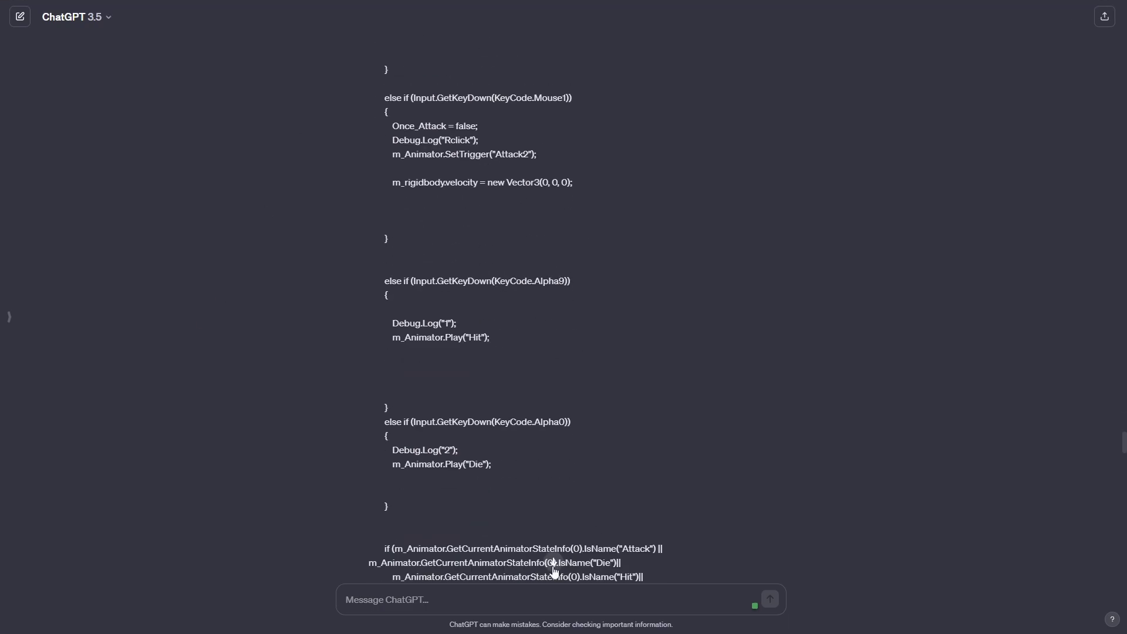
{"action": "scroll", "coordinate": [562, 558], "scroll_direction": "down", "scroll_amount": 4}
{"action": "scroll", "coordinate": [609, 563], "scroll_direction": "down", "scroll_amount": 10}
{"action": "scroll", "coordinate": [621, 538], "scroll_direction": "down", "scroll_amount": 2}
{"action": "scroll", "coordinate": [622, 539], "scroll_direction": "down", "scroll_amount": 6}
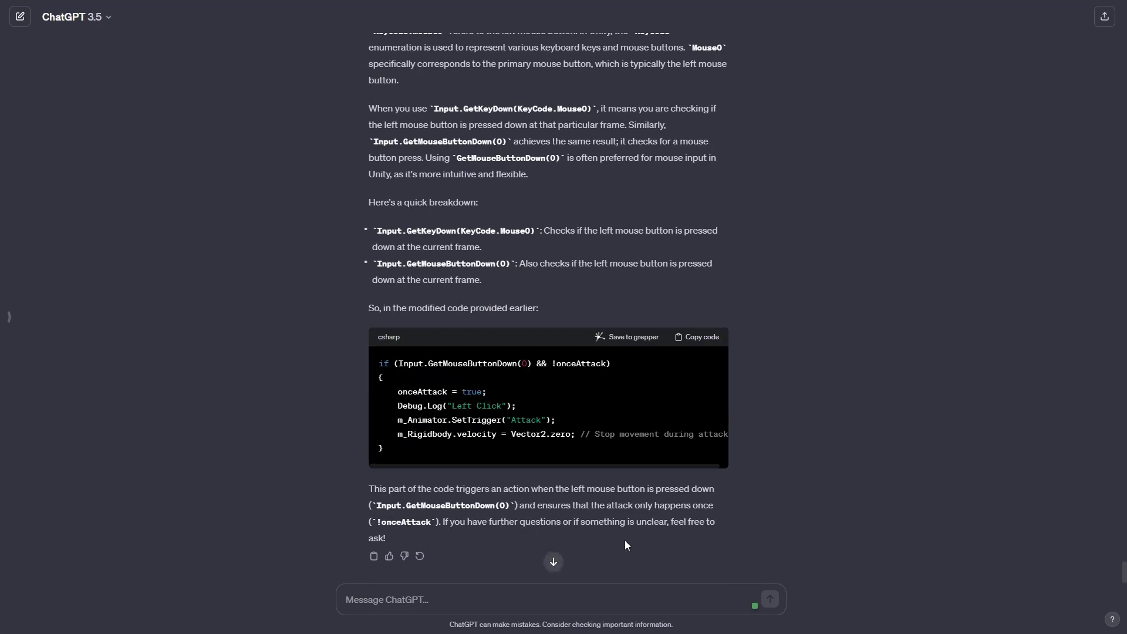
{"action": "scroll", "coordinate": [626, 543], "scroll_direction": "up", "scroll_amount": 7}
{"action": "scroll", "coordinate": [626, 543], "scroll_direction": "up", "scroll_amount": 4}
{"action": "scroll", "coordinate": [626, 543], "scroll_direction": "up", "scroll_amount": 3}
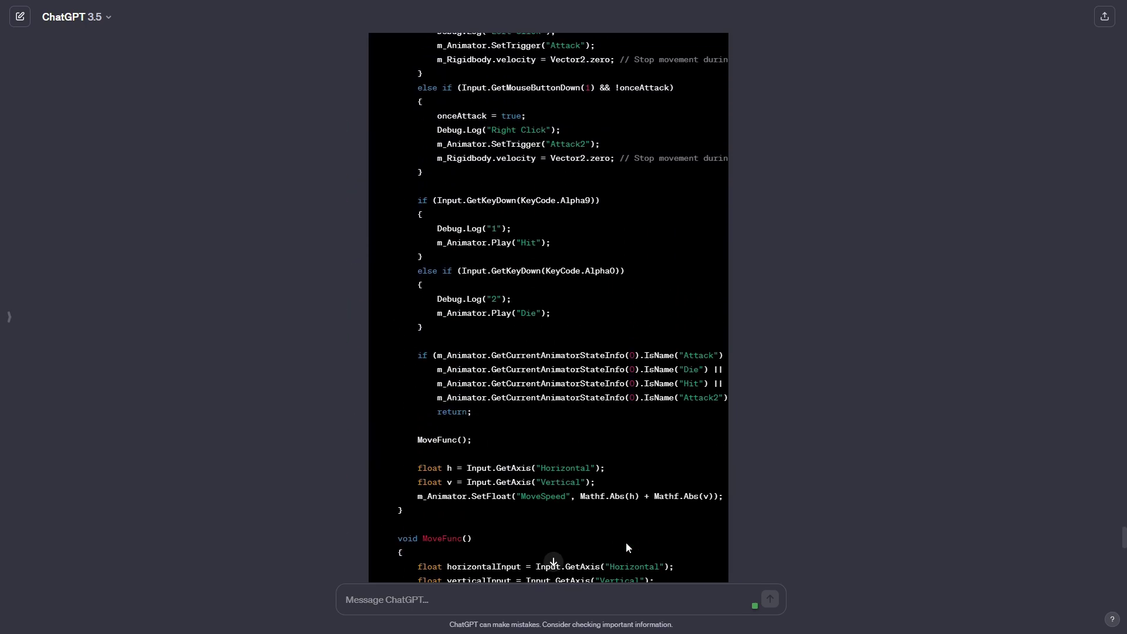
{"action": "scroll", "coordinate": [626, 542], "scroll_direction": "up", "scroll_amount": 4}
{"action": "scroll", "coordinate": [626, 542], "scroll_direction": "up", "scroll_amount": 2}
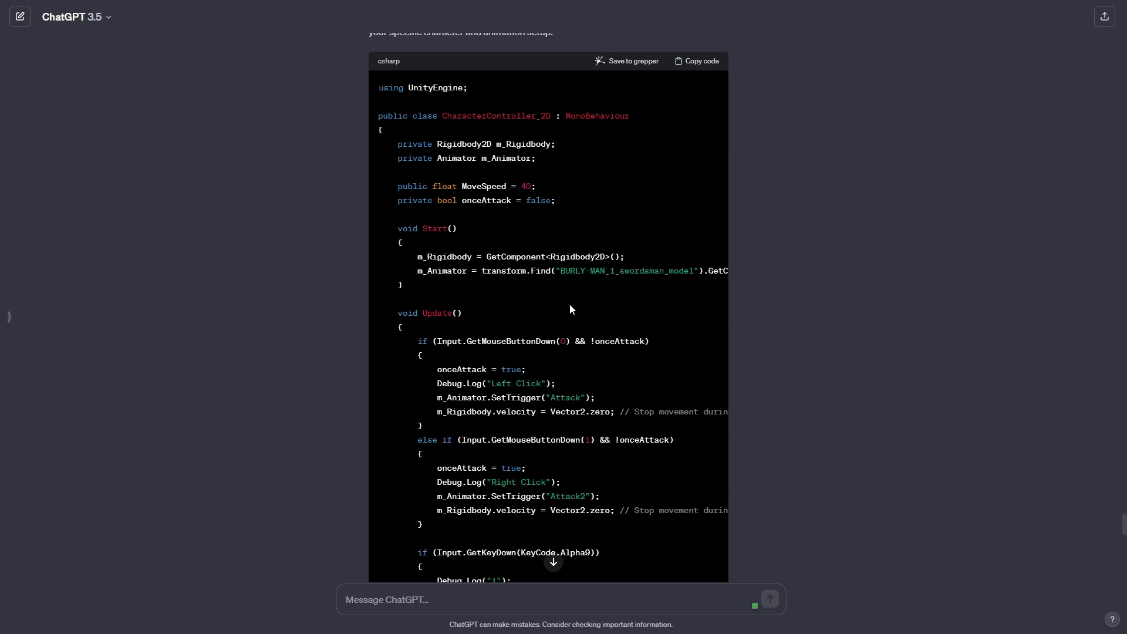
{"action": "scroll", "coordinate": [543, 281], "scroll_direction": "down", "scroll_amount": 2}
{"action": "scroll", "coordinate": [542, 281], "scroll_direction": "down", "scroll_amount": 2}
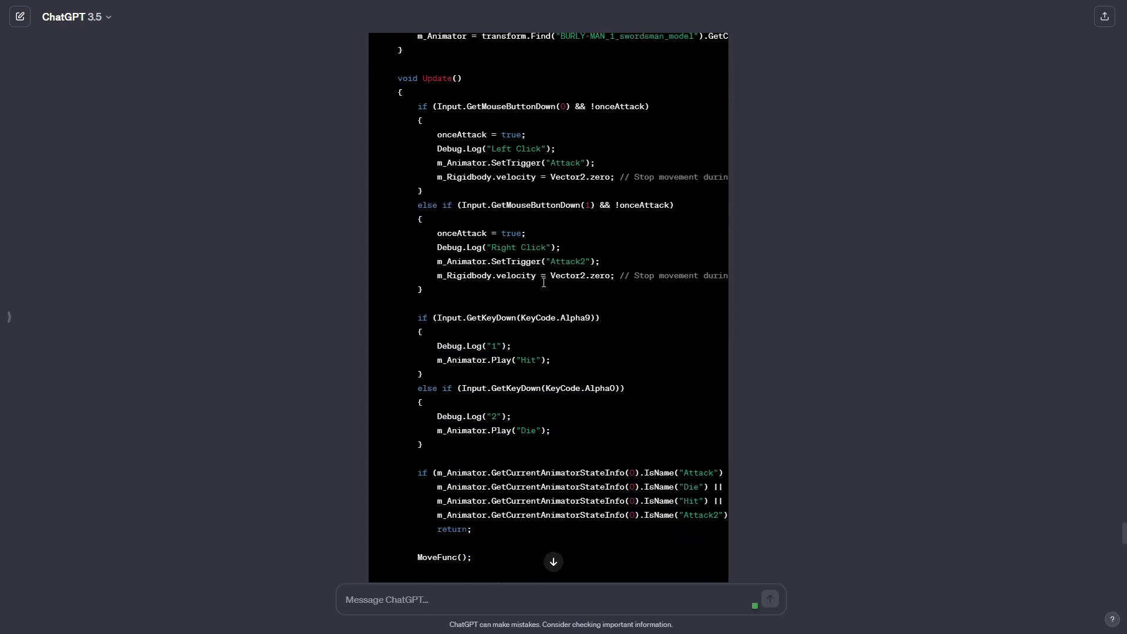
{"action": "scroll", "coordinate": [543, 282], "scroll_direction": "down", "scroll_amount": 2}
{"action": "scroll", "coordinate": [543, 288], "scroll_direction": "down", "scroll_amount": 1}
{"action": "scroll", "coordinate": [542, 288], "scroll_direction": "down", "scroll_amount": 1}
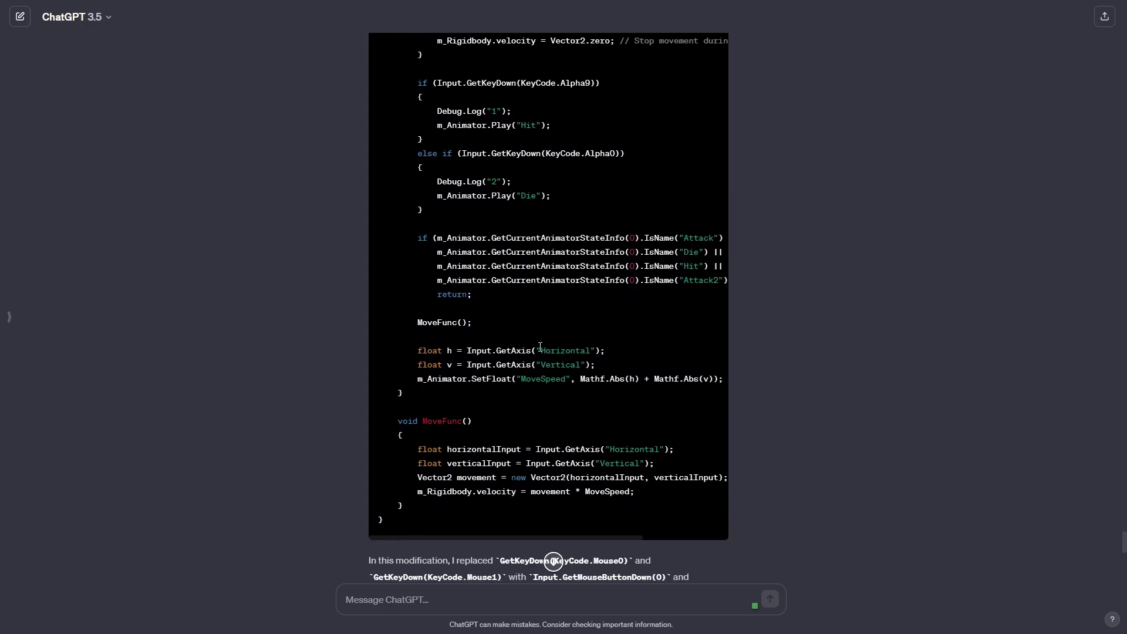
{"action": "scroll", "coordinate": [538, 358], "scroll_direction": "up", "scroll_amount": 10}
{"action": "scroll", "coordinate": [537, 358], "scroll_direction": "down", "scroll_amount": 2}
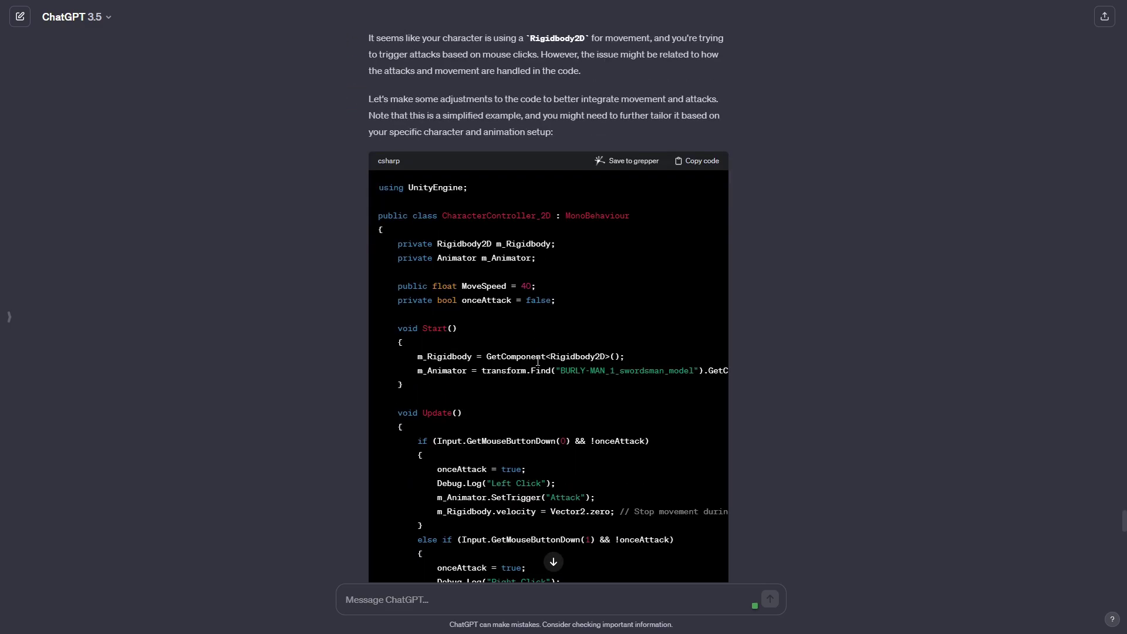
- Copy the code from void Start() through MoveFunc's closing brace and return to Visual Studio
{"action": "left_click_drag", "start_coordinate": [391, 286], "coordinate": [464, 409]}
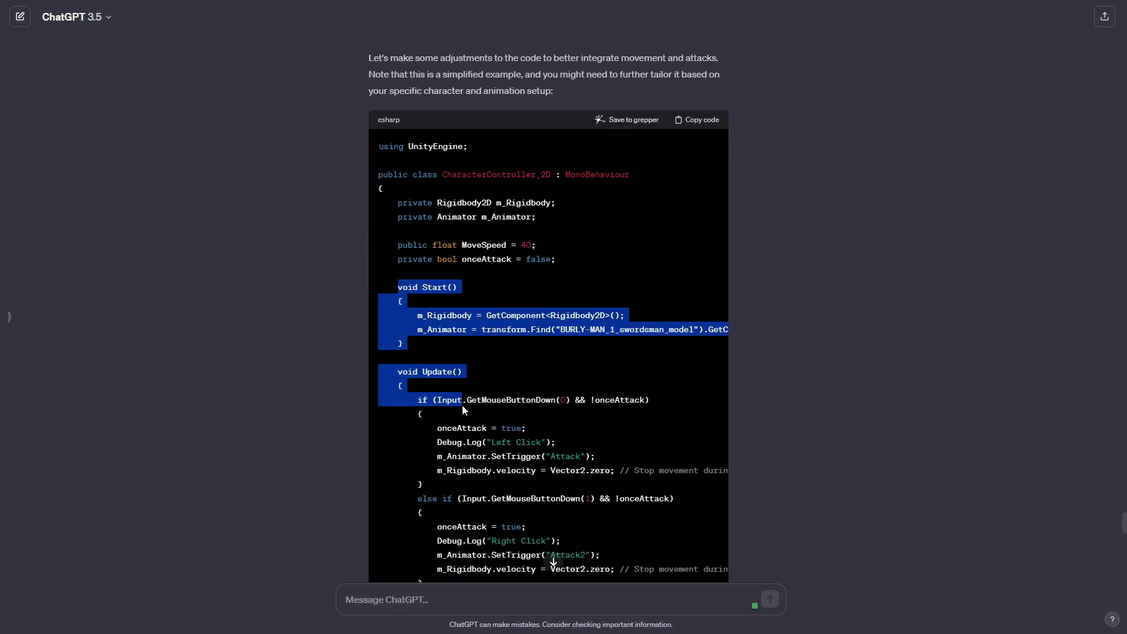
{"action": "scroll", "coordinate": [464, 409], "scroll_direction": "down", "scroll_amount": 8}
{"action": "scroll", "coordinate": [464, 409], "scroll_direction": "down", "scroll_amount": 2}
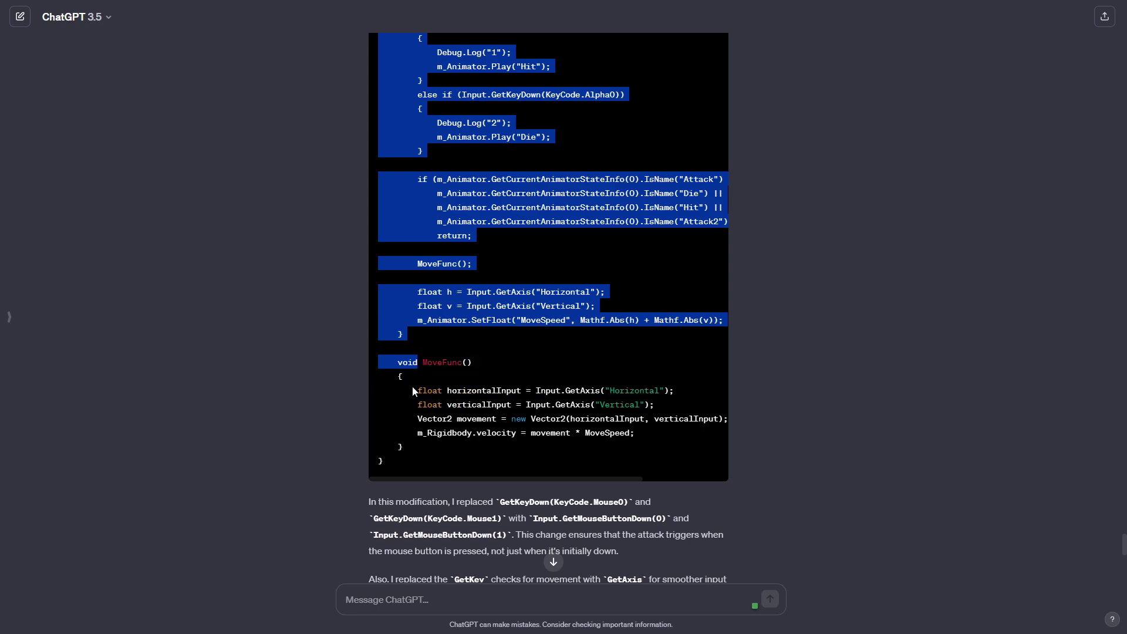
{"action": "left_click_drag", "start_coordinate": [464, 409], "coordinate": [413, 448]}
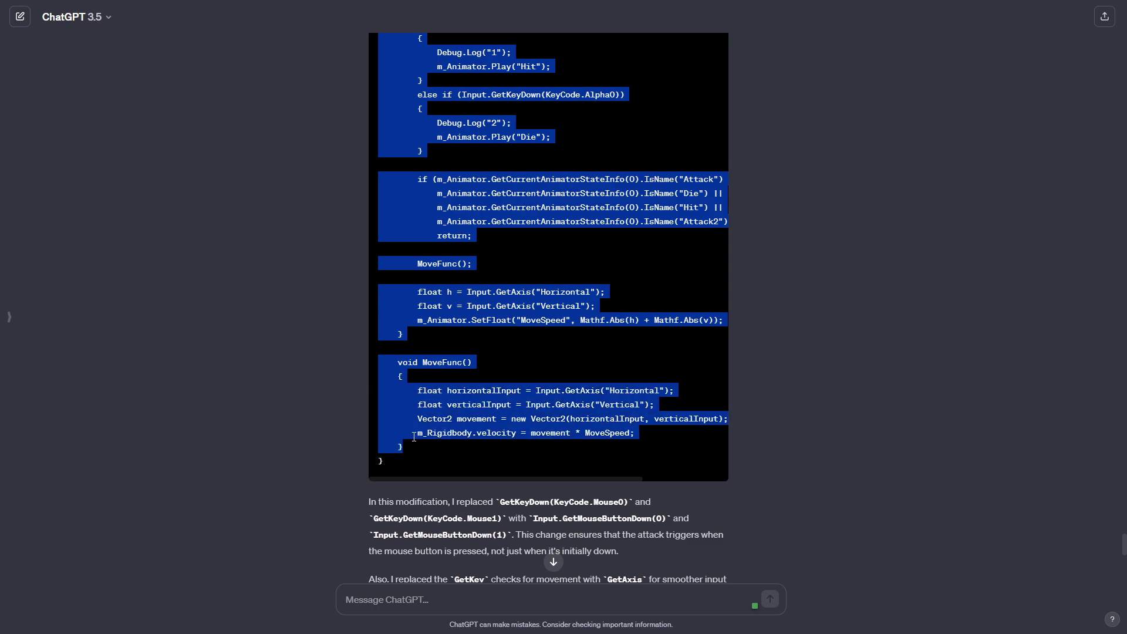
{"action": "key", "text": "alt+Tab"}
{"action": "scroll", "coordinate": [558, 433], "scroll_direction": "up", "scroll_amount": 12}
{"action": "scroll", "coordinate": [634, 370], "scroll_direction": "down", "scroll_amount": 2}
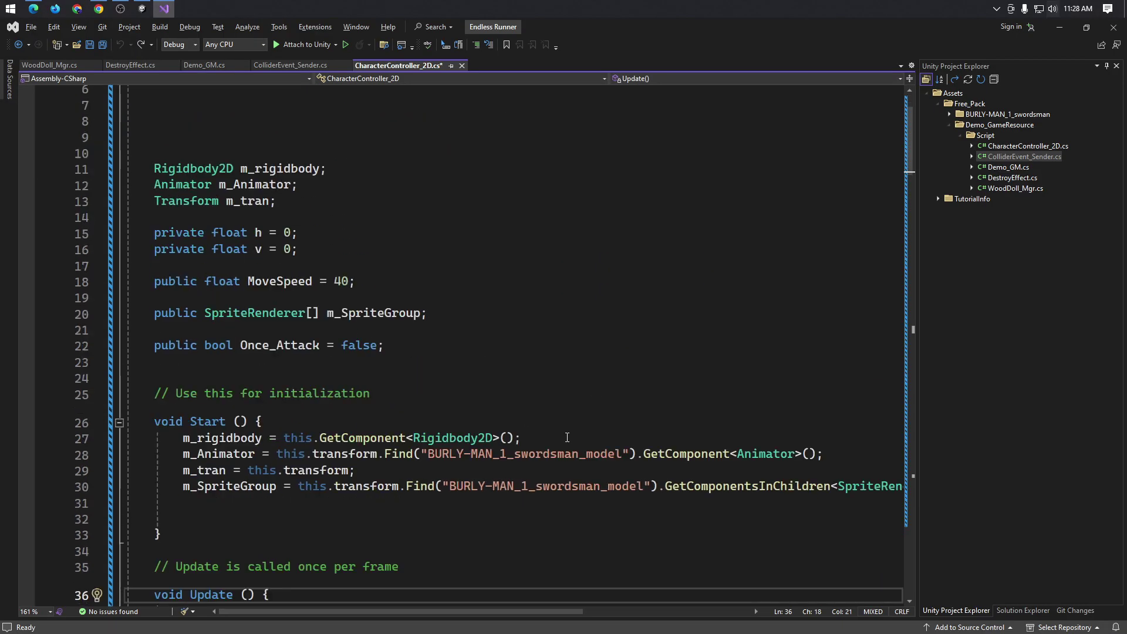
{"action": "scroll", "coordinate": [634, 370], "scroll_direction": "down", "scroll_amount": 4}
{"action": "left_click", "coordinate": [157, 229]}
{"action": "scroll", "coordinate": [311, 396], "scroll_direction": "down", "scroll_amount": 8}
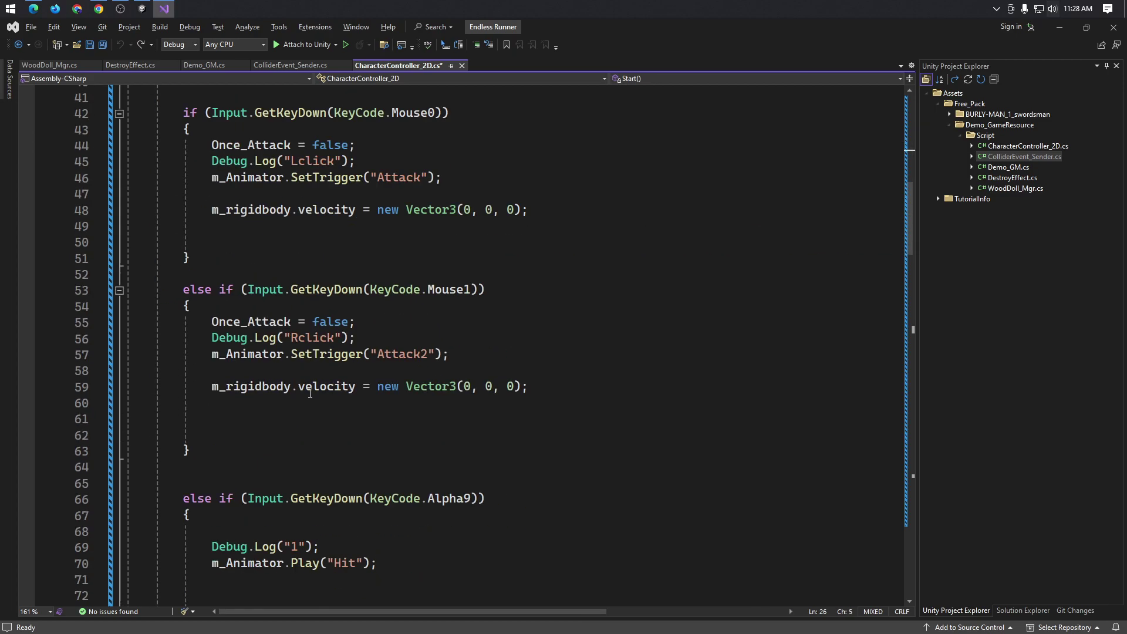
{"action": "scroll", "coordinate": [310, 395], "scroll_direction": "down", "scroll_amount": 8}
{"action": "scroll", "coordinate": [310, 396], "scroll_direction": "down", "scroll_amount": 8}
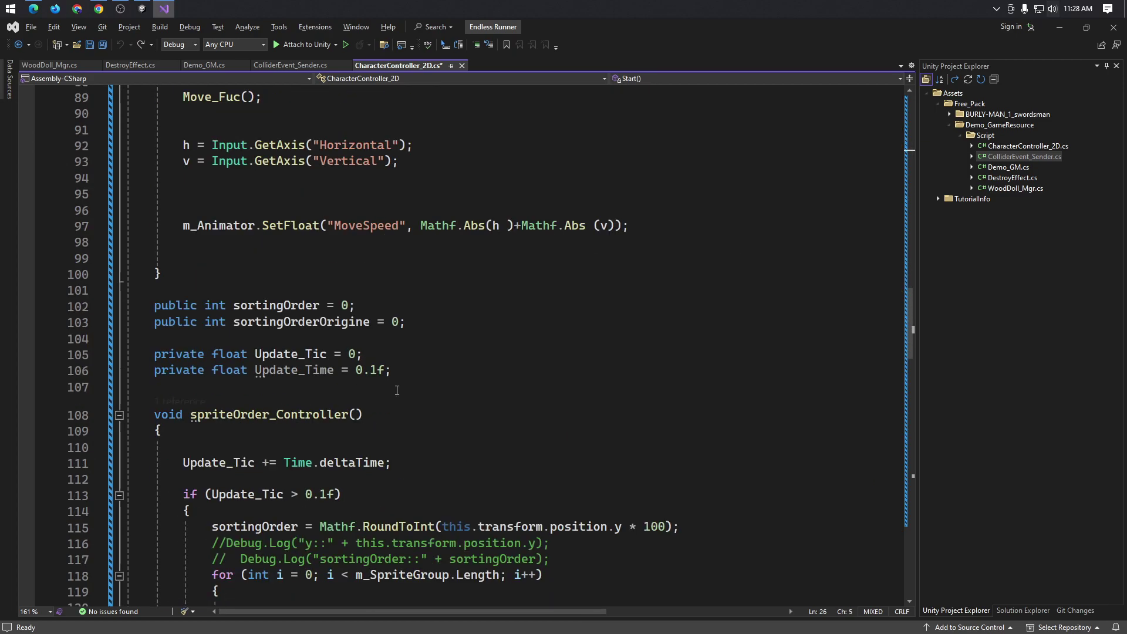
{"action": "scroll", "coordinate": [398, 392], "scroll_direction": "down", "scroll_amount": 12}
{"action": "scroll", "coordinate": [399, 392], "scroll_direction": "down", "scroll_amount": 6}
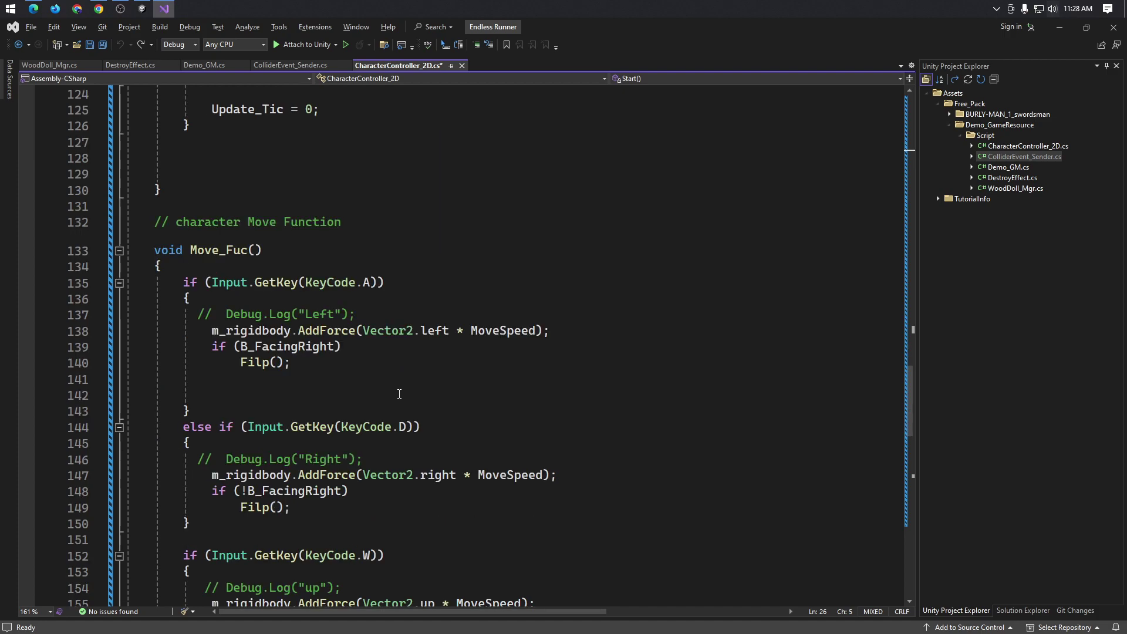
{"action": "scroll", "coordinate": [400, 392], "scroll_direction": "down", "scroll_amount": 10}
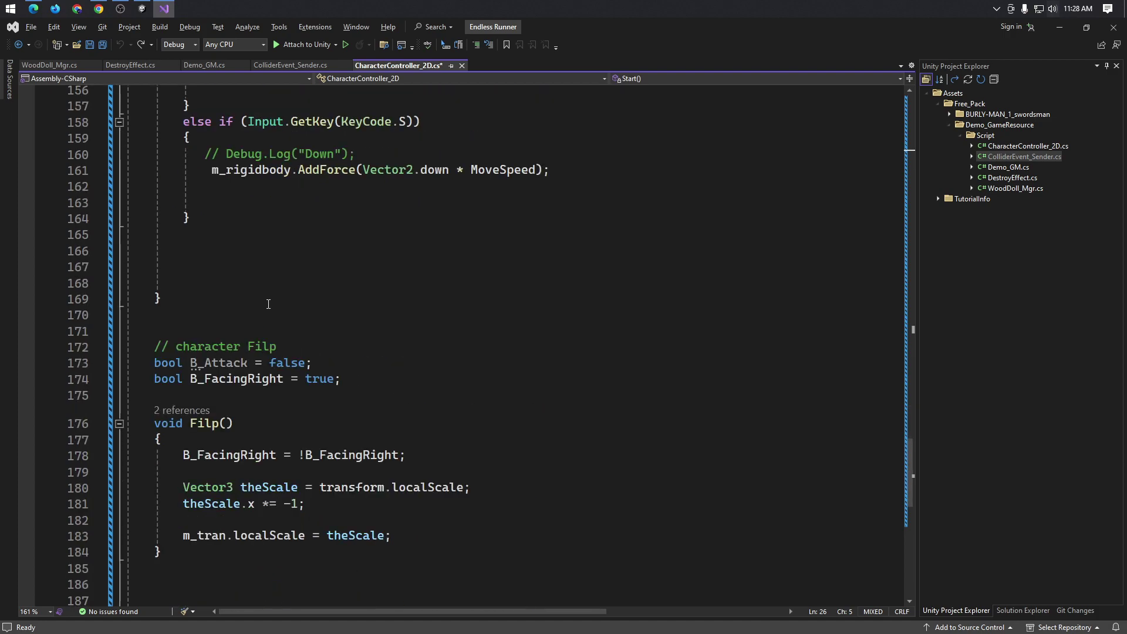
{"action": "key", "text": "alt+Tab"}
{"action": "scroll", "coordinate": [449, 466], "scroll_direction": "down", "scroll_amount": 5}
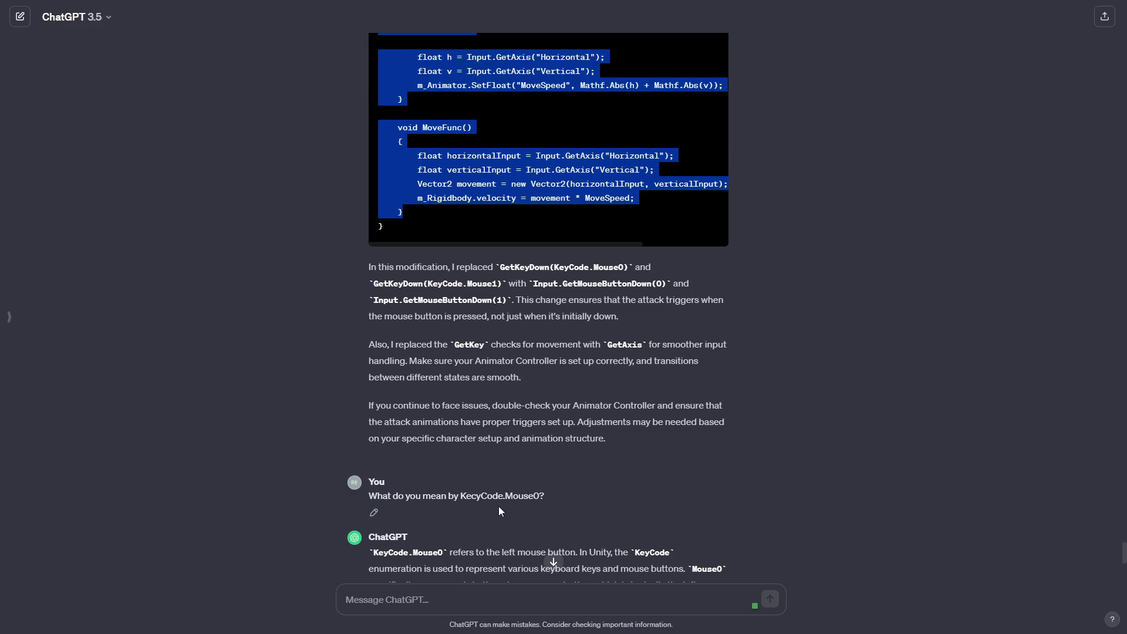
{"action": "key", "text": "alt+Tab"}
{"action": "scroll", "coordinate": [410, 470], "scroll_direction": "up", "scroll_amount": 3}
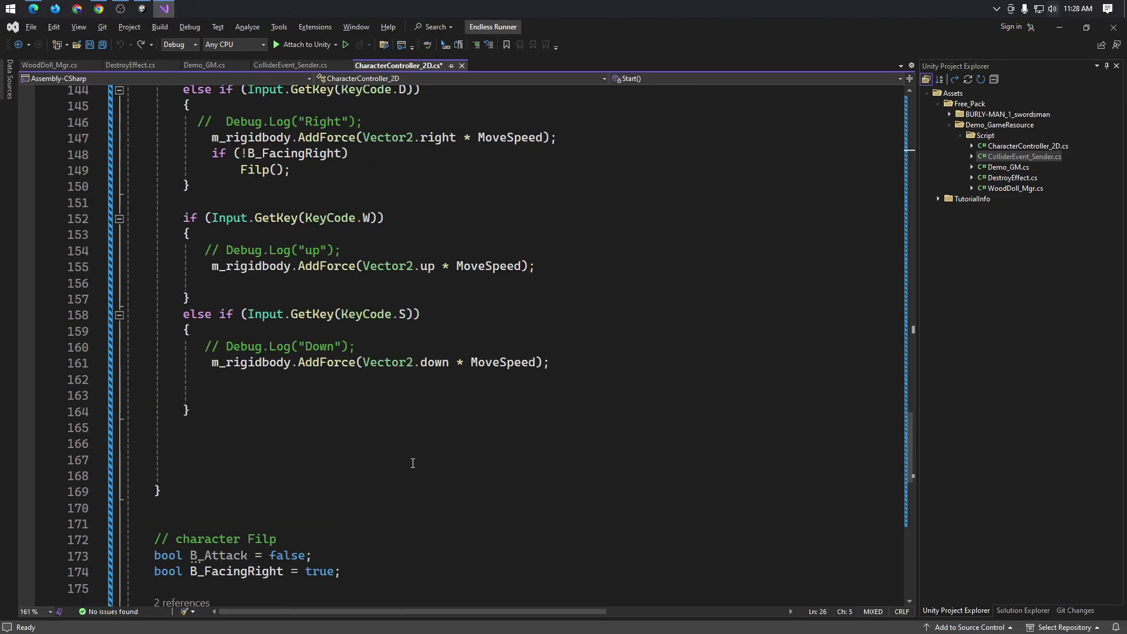
{"action": "left_click_drag", "start_coordinate": [234, 446], "coordinate": [234, 88]}
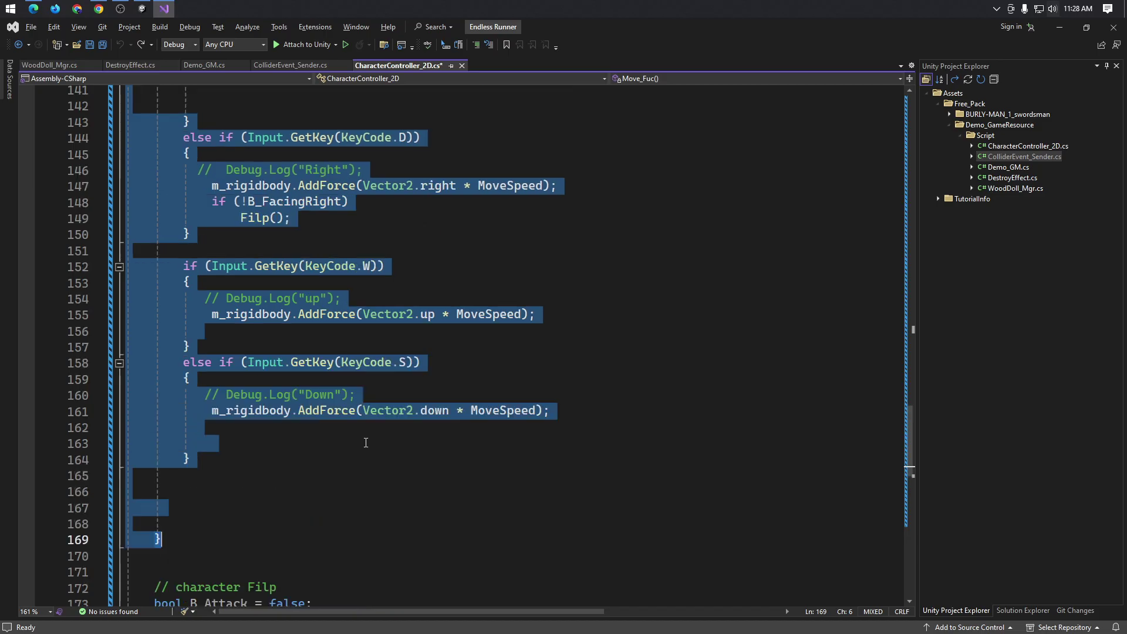
{"action": "key", "text": "alt+Tab"}
{"action": "scroll", "coordinate": [535, 359], "scroll_direction": "up", "scroll_amount": 5}
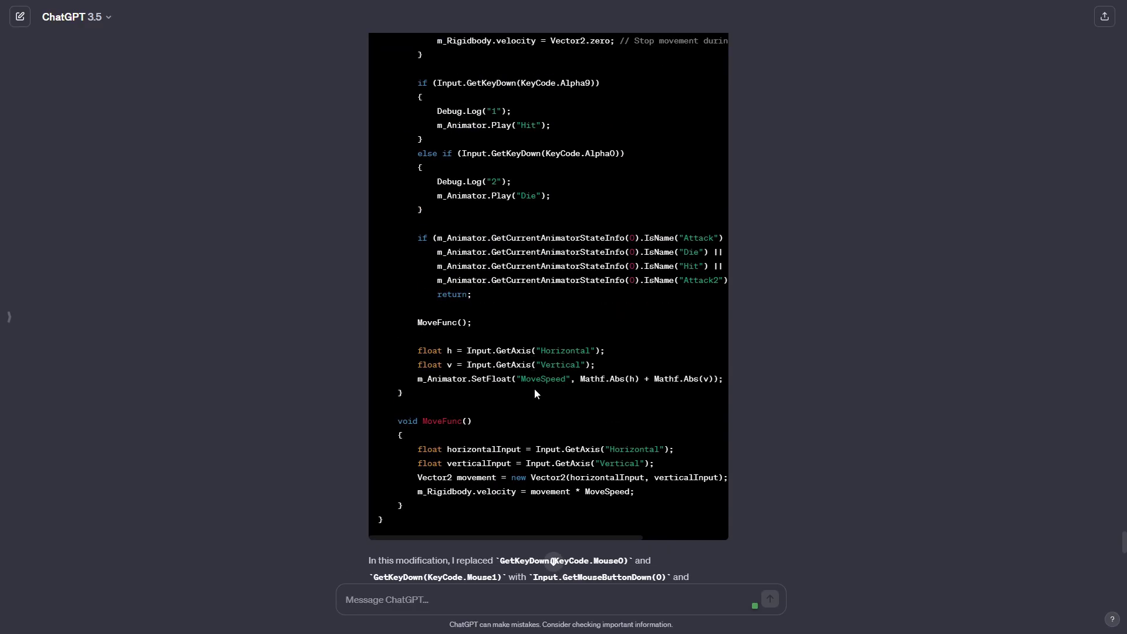
{"action": "left_click_drag", "start_coordinate": [409, 506], "coordinate": [397, 431]}
{"action": "key", "text": "ctrl+c"}
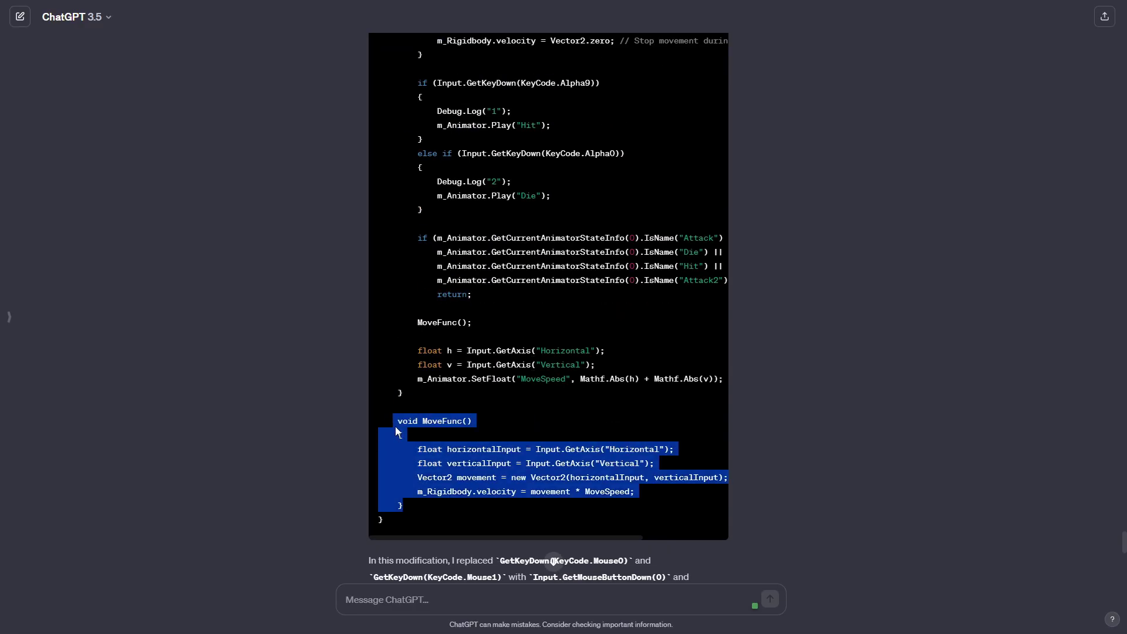
{"action": "key", "text": "alt+Tab"}
{"action": "left_click", "coordinate": [354, 434]}
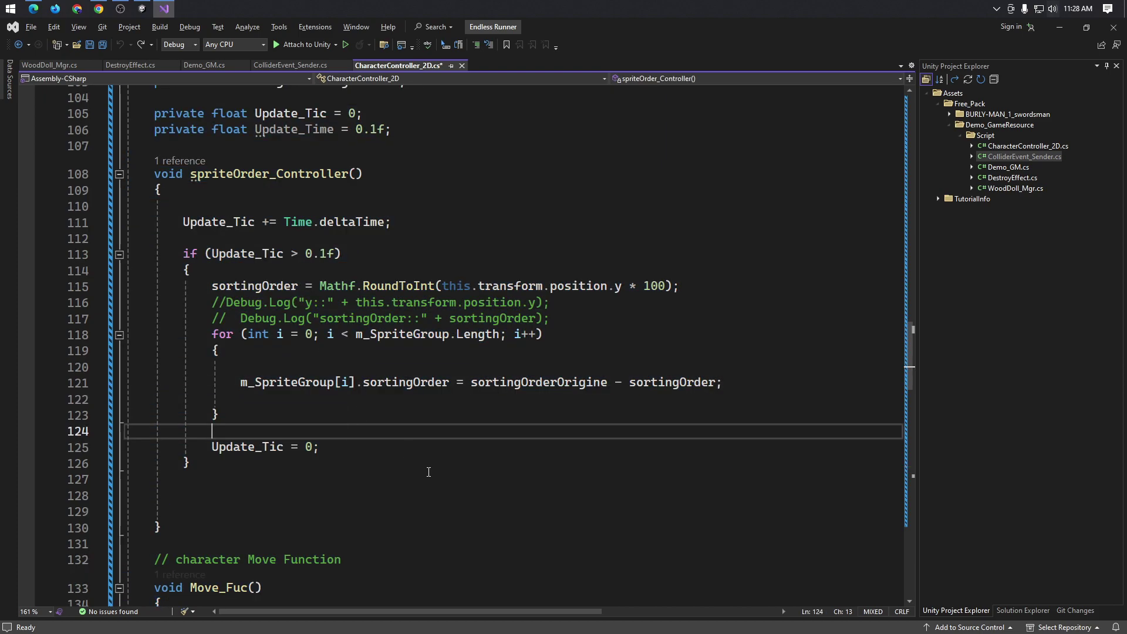
{"action": "scroll", "coordinate": [394, 474], "scroll_direction": "down", "scroll_amount": 6}
{"action": "left_click", "coordinate": [157, 313]}
{"action": "scroll", "coordinate": [206, 352], "scroll_direction": "down", "scroll_amount": 5}
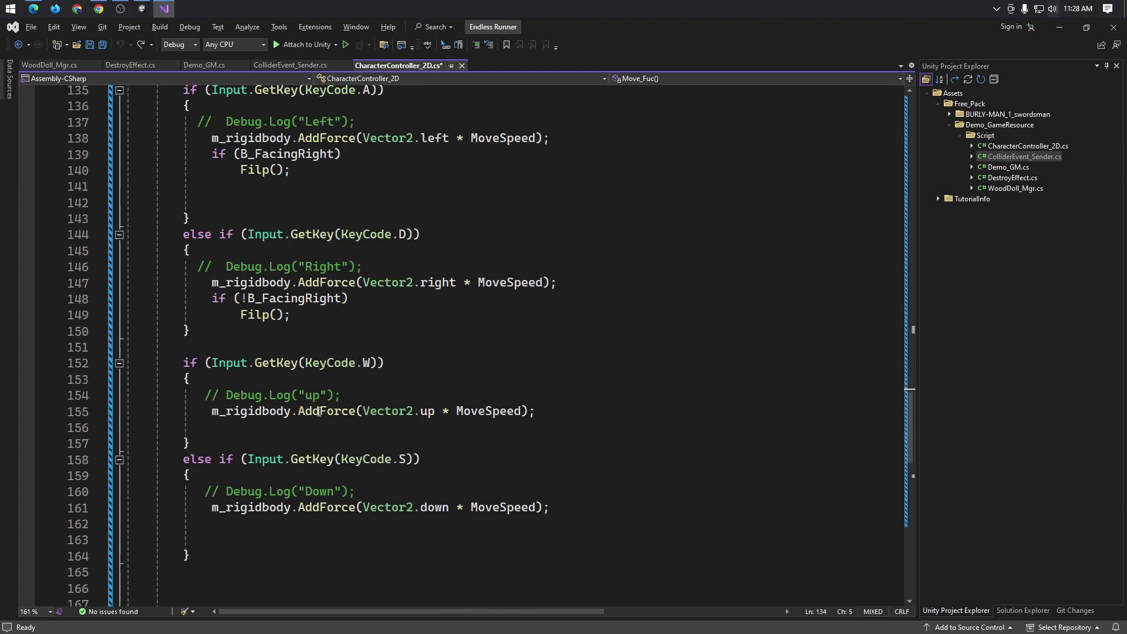
{"action": "scroll", "coordinate": [235, 382], "scroll_direction": "down", "scroll_amount": 6}
{"action": "left_click", "coordinate": [250, 394], "text": "shift"}
{"action": "left_click", "coordinate": [250, 394]}
{"action": "scroll", "coordinate": [250, 394], "scroll_direction": "up", "scroll_amount": 9}
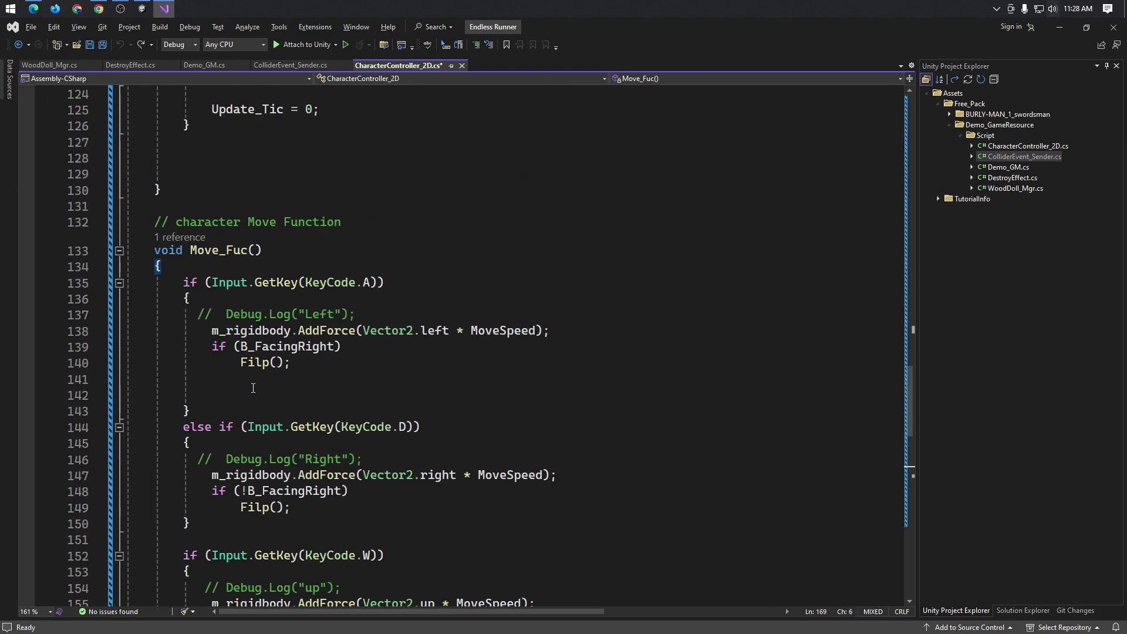
{"action": "scroll", "coordinate": [197, 363], "scroll_direction": "up", "scroll_amount": 3}
{"action": "left_click", "coordinate": [155, 394], "text": "shift"}
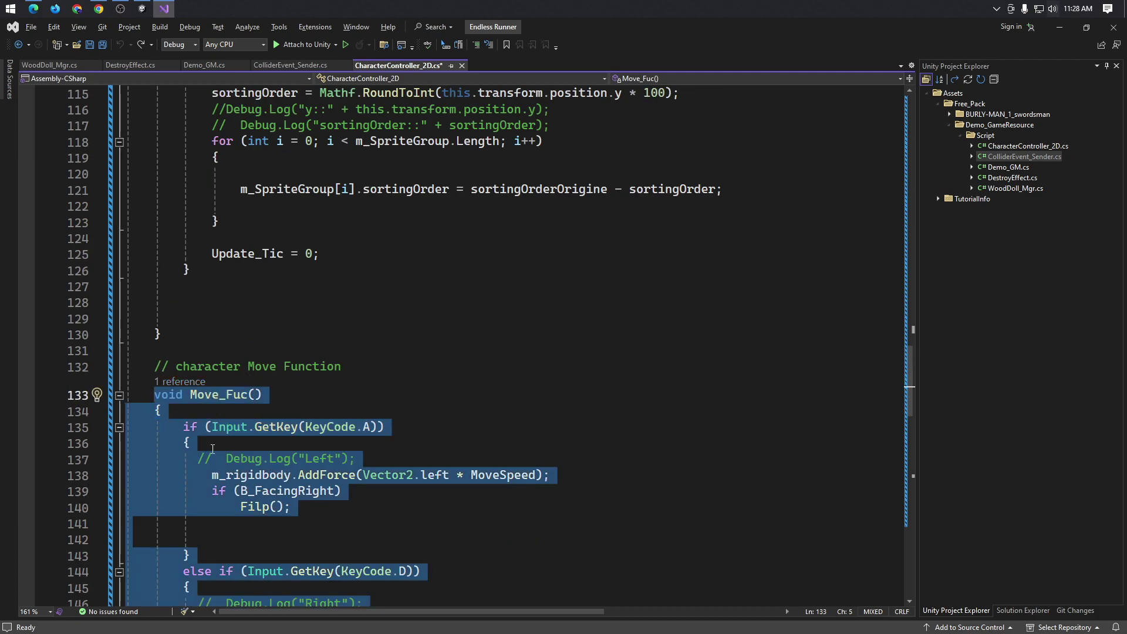
- Comment out the old Move_Fuc method with opening and closing comment markers
{"action": "left_click", "coordinate": [155, 395]}
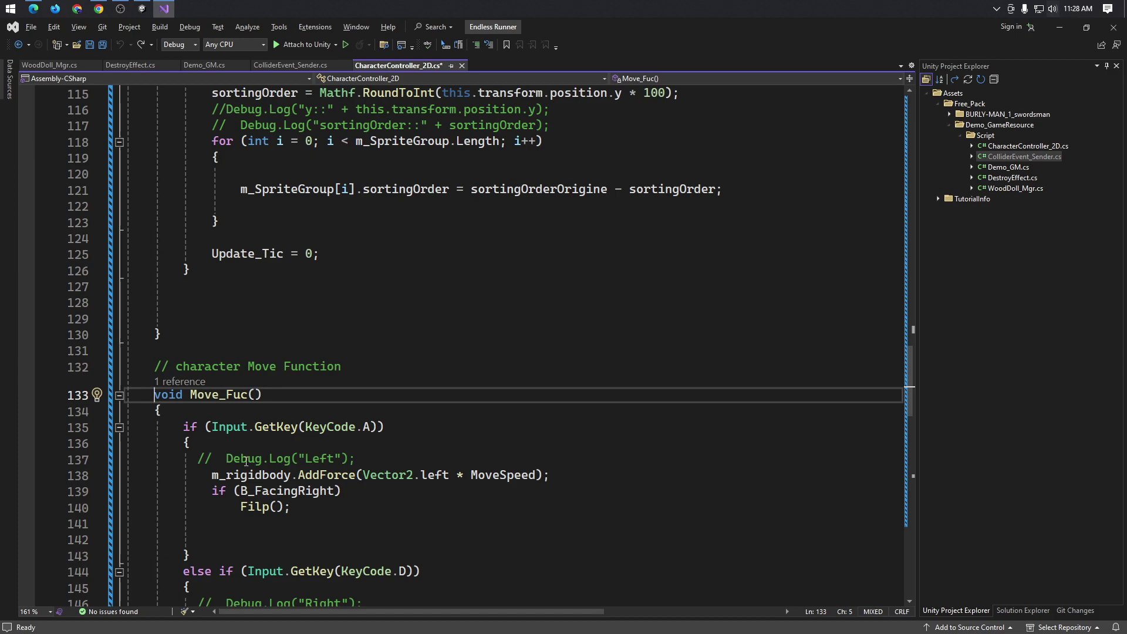
{"action": "type", "text": "/"}
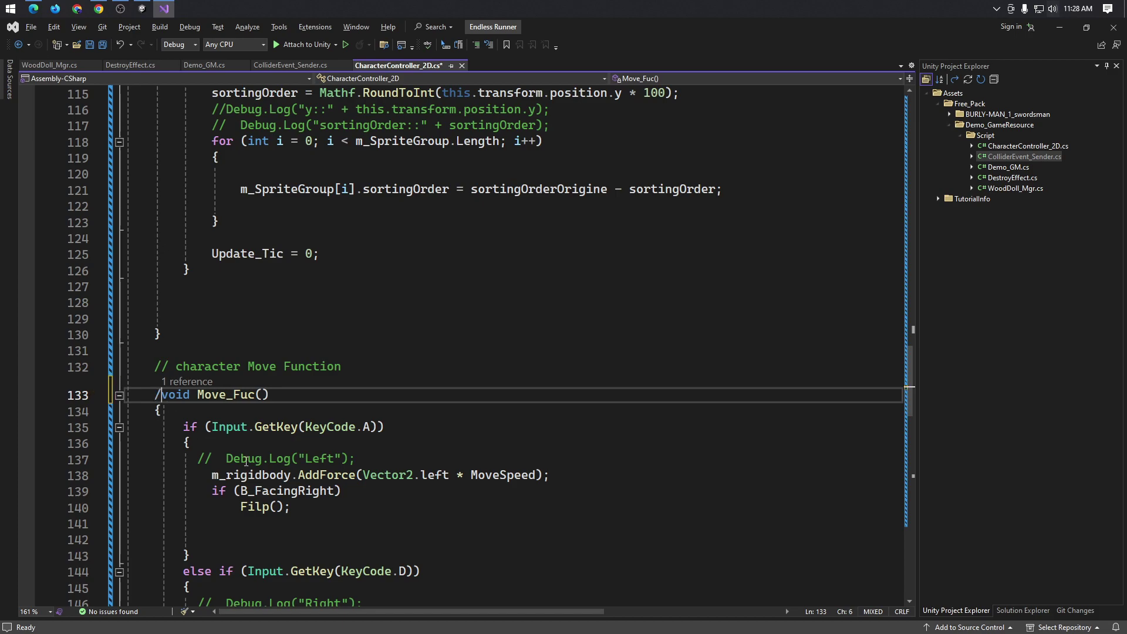
{"action": "type", "text": "/"}
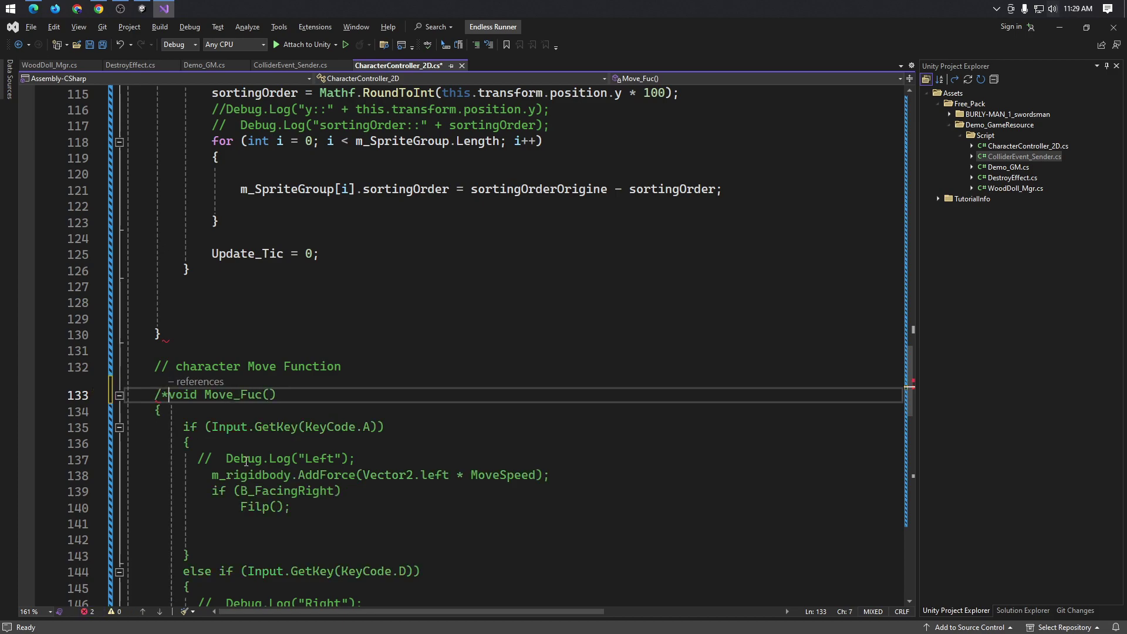
{"action": "scroll", "coordinate": [246, 462], "scroll_direction": "down", "scroll_amount": 8}
{"action": "scroll", "coordinate": [243, 462], "scroll_direction": "down", "scroll_amount": 4}
{"action": "scroll", "coordinate": [243, 462], "scroll_direction": "down", "scroll_amount": 1}
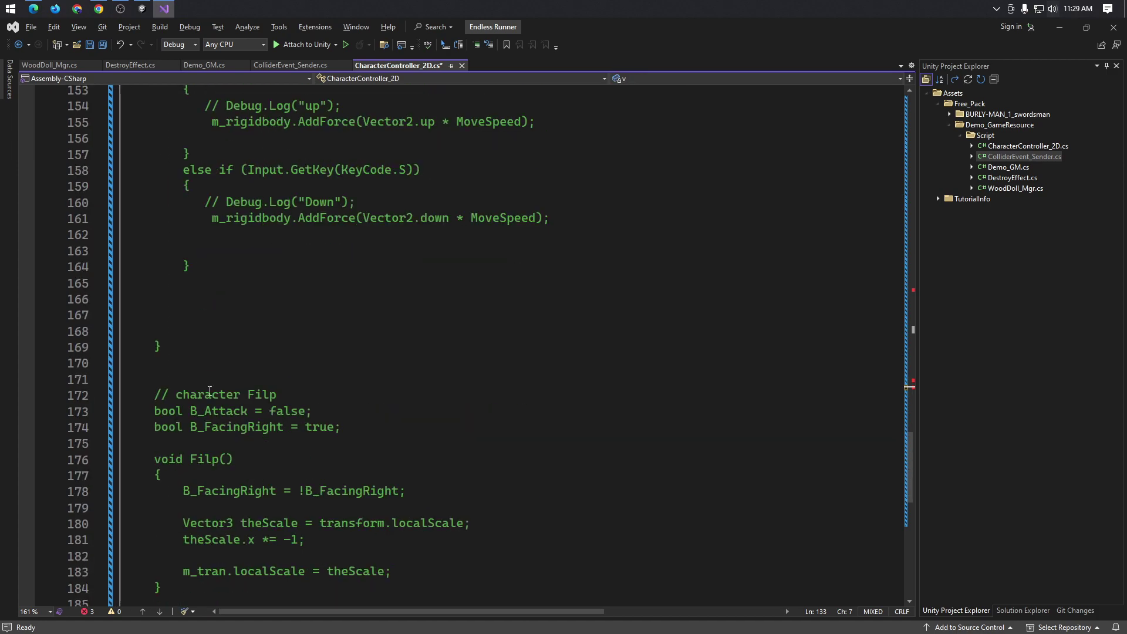
{"action": "left_click", "coordinate": [199, 346]}
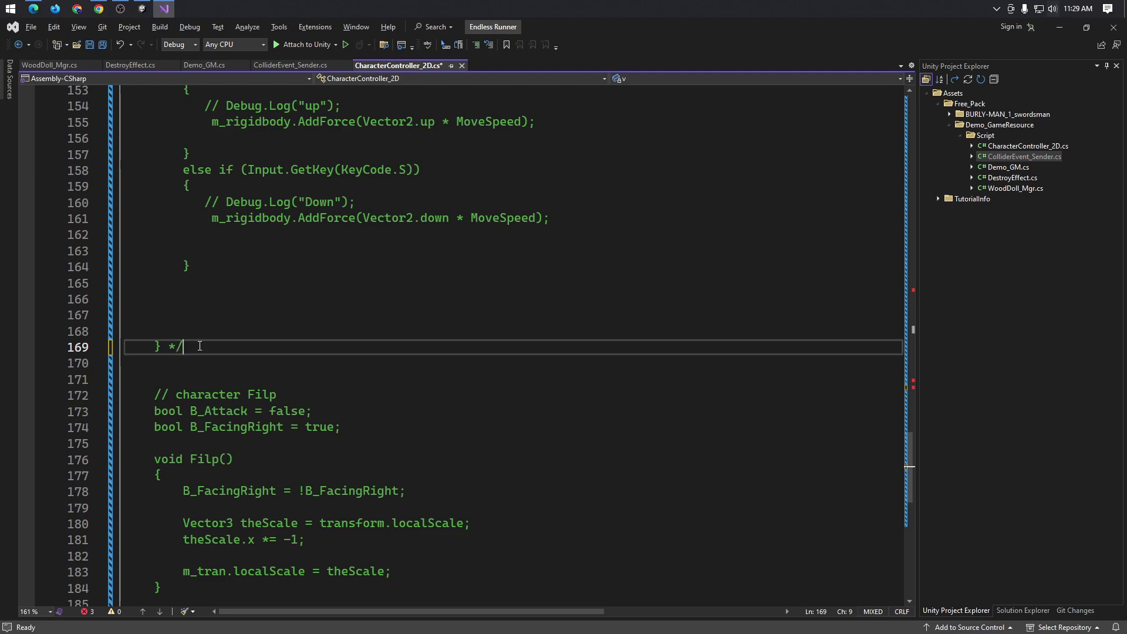
{"action": "type", "text": "/"}
{"action": "scroll", "coordinate": [261, 362], "scroll_direction": "up", "scroll_amount": 7}
{"action": "scroll", "coordinate": [260, 362], "scroll_direction": "up", "scroll_amount": 6}
- Paste the new MoveFunc after spriteOrder_Controller, then select ChatGPT's Start and Update methods
{"action": "left_click", "coordinate": [240, 344]}
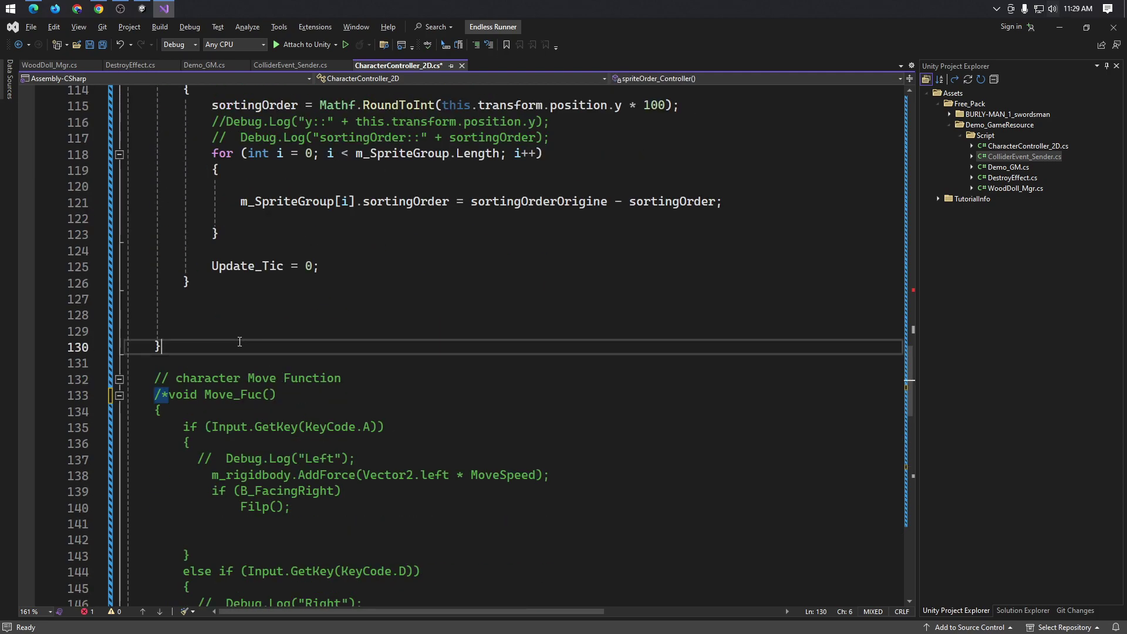
{"action": "key", "text": "Return"}
{"action": "key", "text": "ctrl+v"}
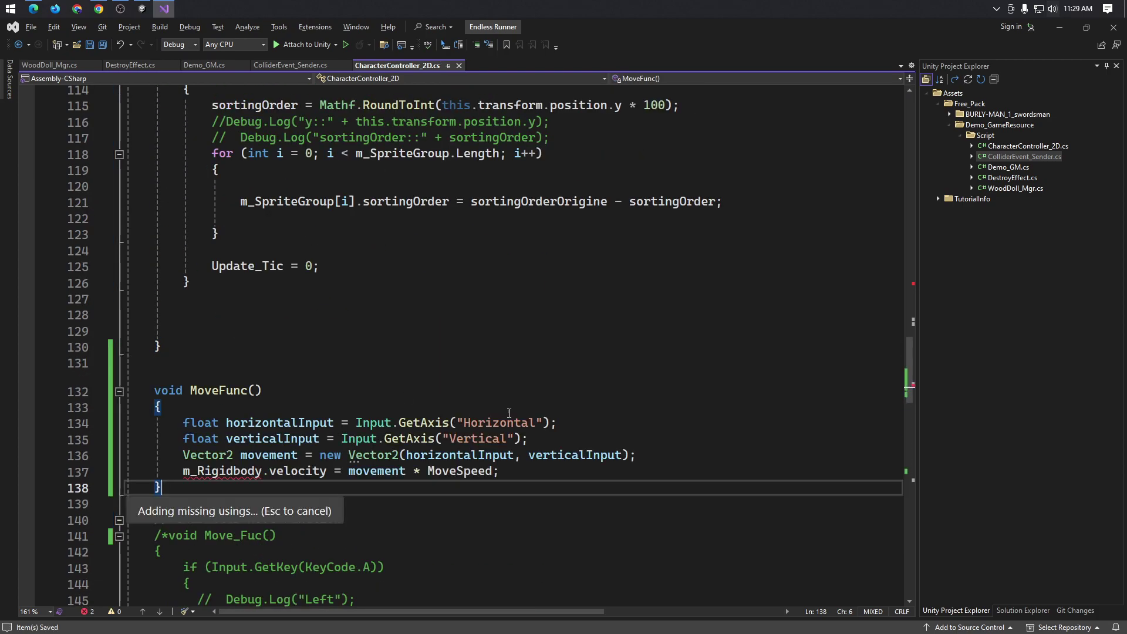
{"action": "key", "text": "alt+Tab"}
{"action": "key", "text": "alt+Tab"}
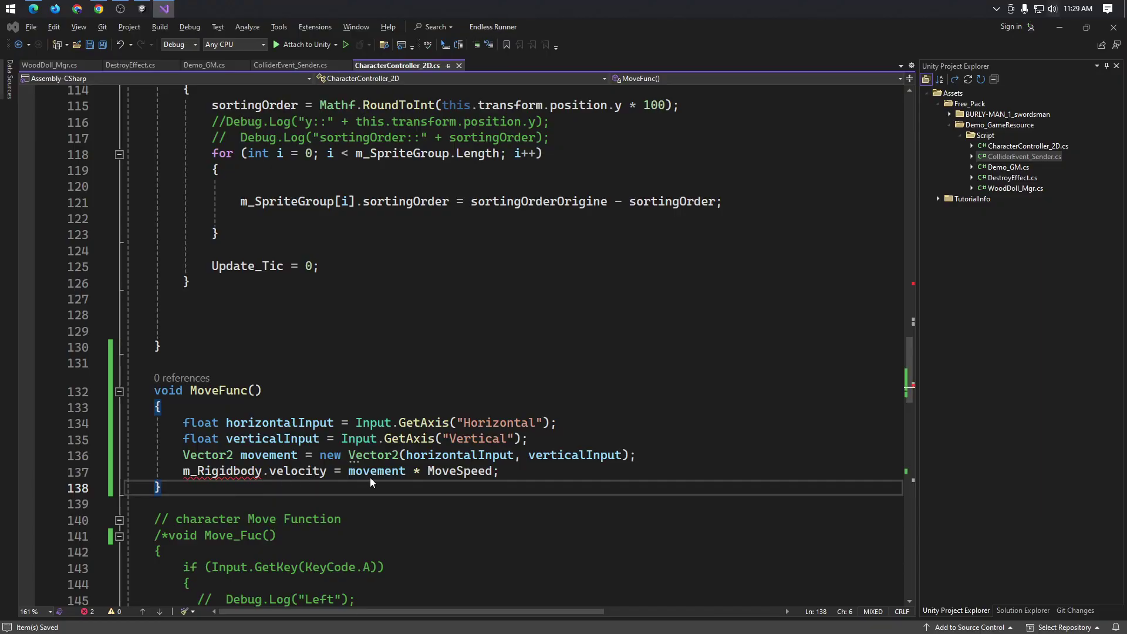
{"action": "key", "text": "alt+Tab"}
{"action": "mouse_move", "coordinate": [405, 395]}
{"action": "left_mouse_down"}
{"action": "mouse_move", "coordinate": [411, 280]}
{"action": "mouse_move", "coordinate": [395, 291]}
{"action": "left_mouse_up"}
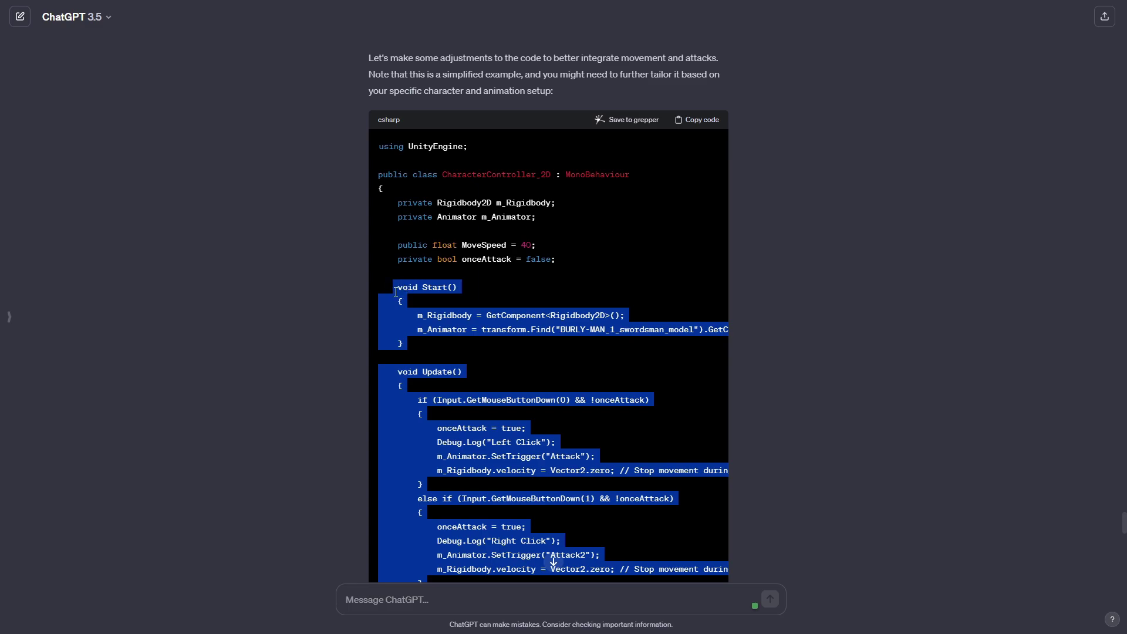
- Remove the stray comment marker after the brace on line 130
{"action": "key", "text": "alt+Tab"}
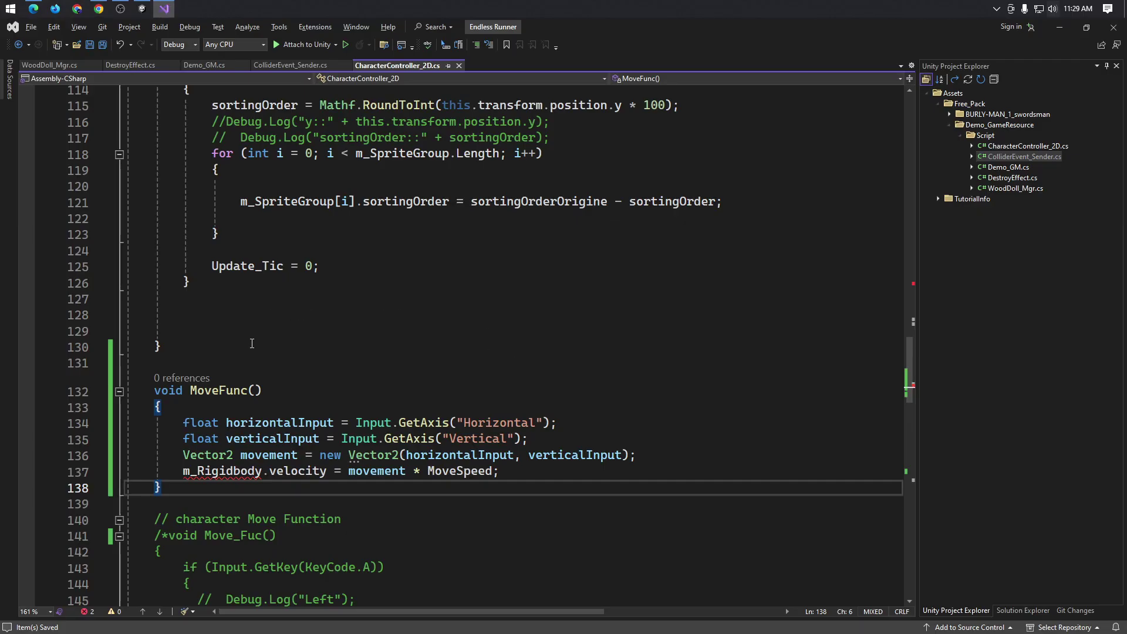
{"action": "left_click", "coordinate": [251, 350]}
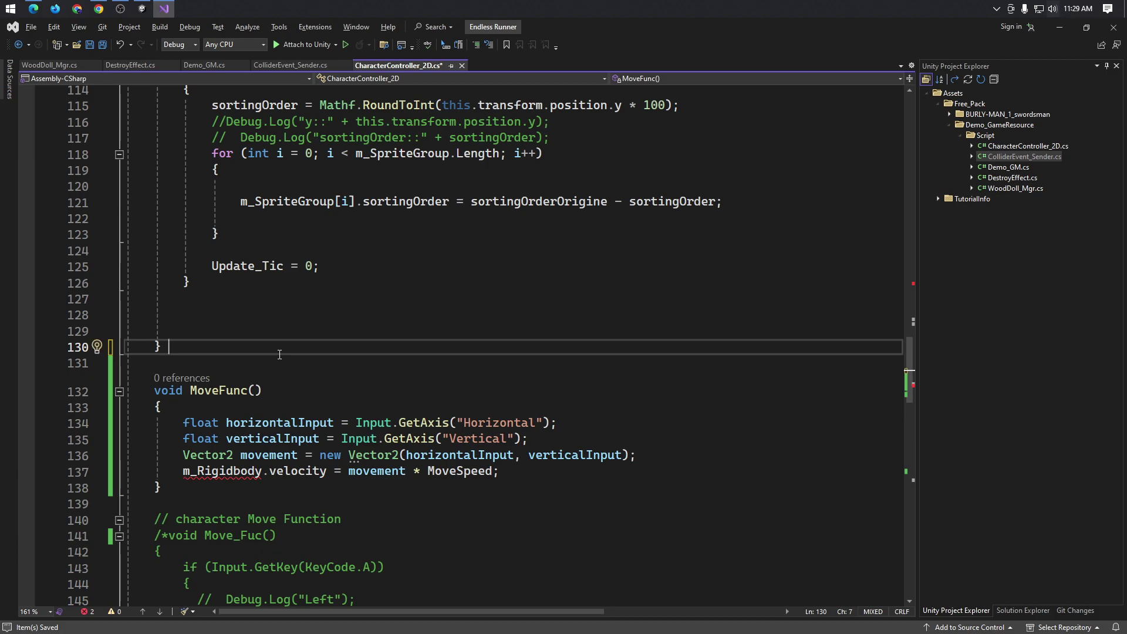
{"action": "type", "text": "8"}
{"action": "type", "text": "*"}
{"action": "type", "text": "/"}
{"action": "scroll", "coordinate": [269, 356], "scroll_direction": "up", "scroll_amount": 4}
{"action": "scroll", "coordinate": [269, 357], "scroll_direction": "up", "scroll_amount": 5}
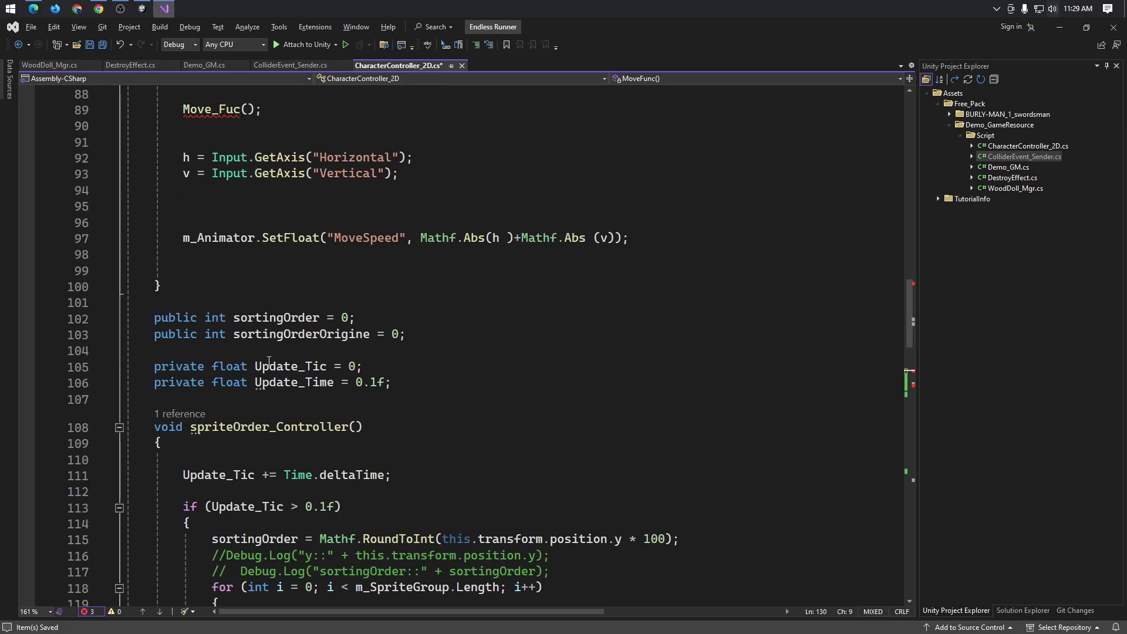
{"action": "scroll", "coordinate": [311, 417], "scroll_direction": "down", "scroll_amount": 4}
{"action": "scroll", "coordinate": [317, 418], "scroll_direction": "down", "scroll_amount": 5}
{"action": "key", "text": "ctrl+z"}
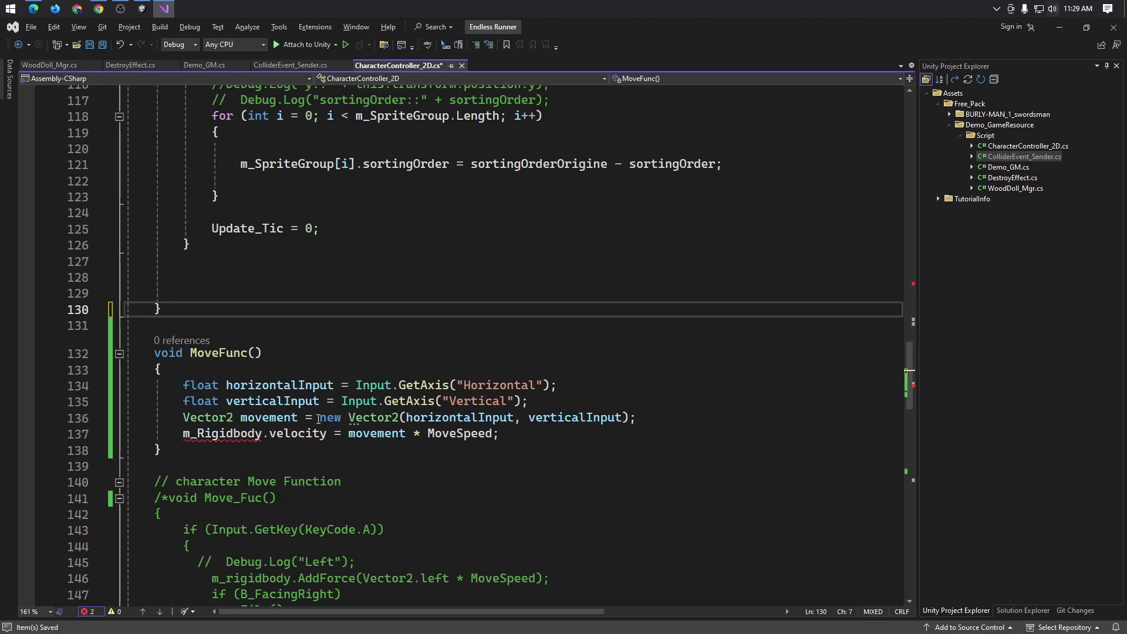
{"action": "key", "text": "ctrl+z"}
- Begin a comment-closing marker after the Update method's closing brace on line 100
{"action": "scroll", "coordinate": [352, 429], "scroll_direction": "up", "scroll_amount": 5}
{"action": "scroll", "coordinate": [419, 445], "scroll_direction": "up", "scroll_amount": 6}
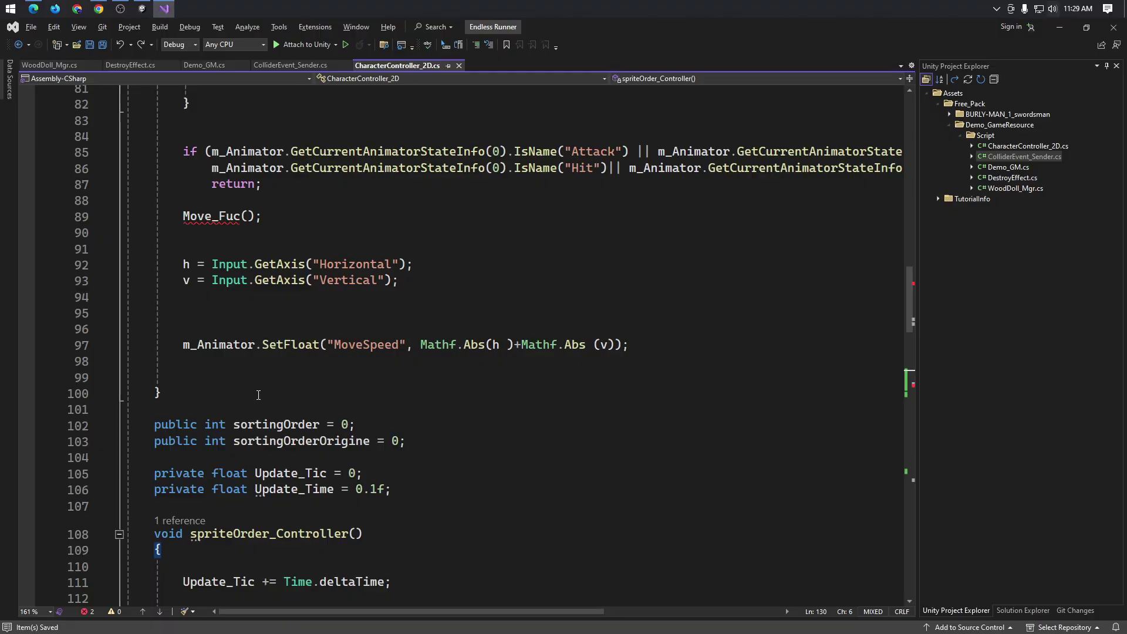
{"action": "left_click", "coordinate": [362, 394]}
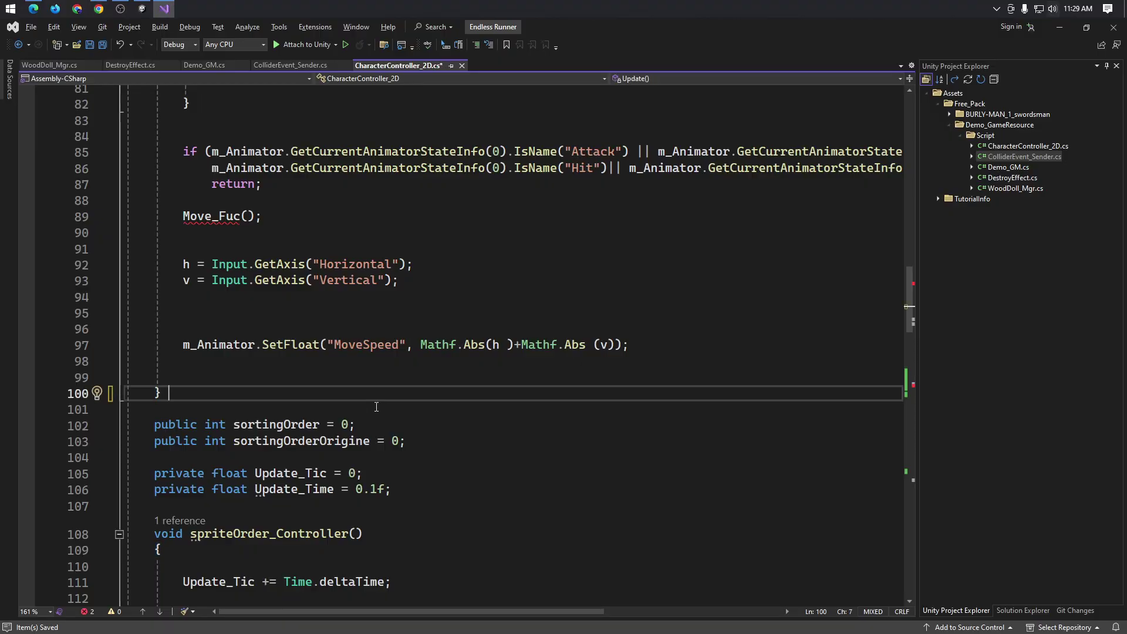
{"action": "type", "text": "*"}
{"action": "scroll", "coordinate": [377, 406], "scroll_direction": "up", "scroll_amount": 13}
{"action": "scroll", "coordinate": [294, 364], "scroll_direction": "up", "scroll_amount": 10}
{"action": "scroll", "coordinate": [188, 334], "scroll_direction": "down", "scroll_amount": 2}
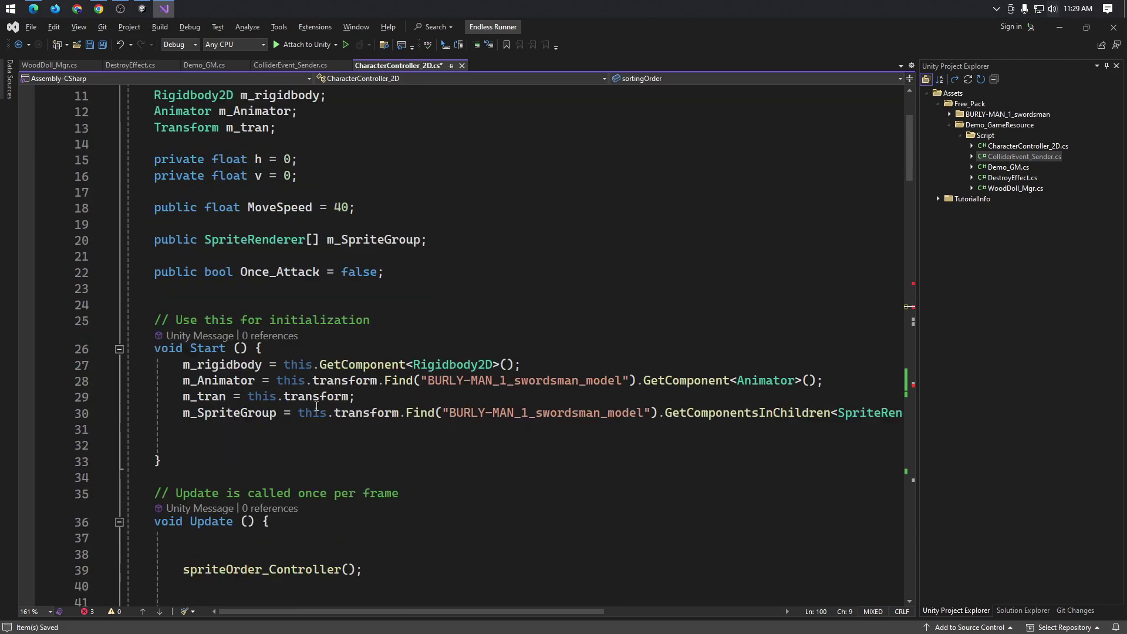
- Type a /* comment opener near Start, then delete it from the misplaced line
{"action": "left_click", "coordinate": [154, 305]}
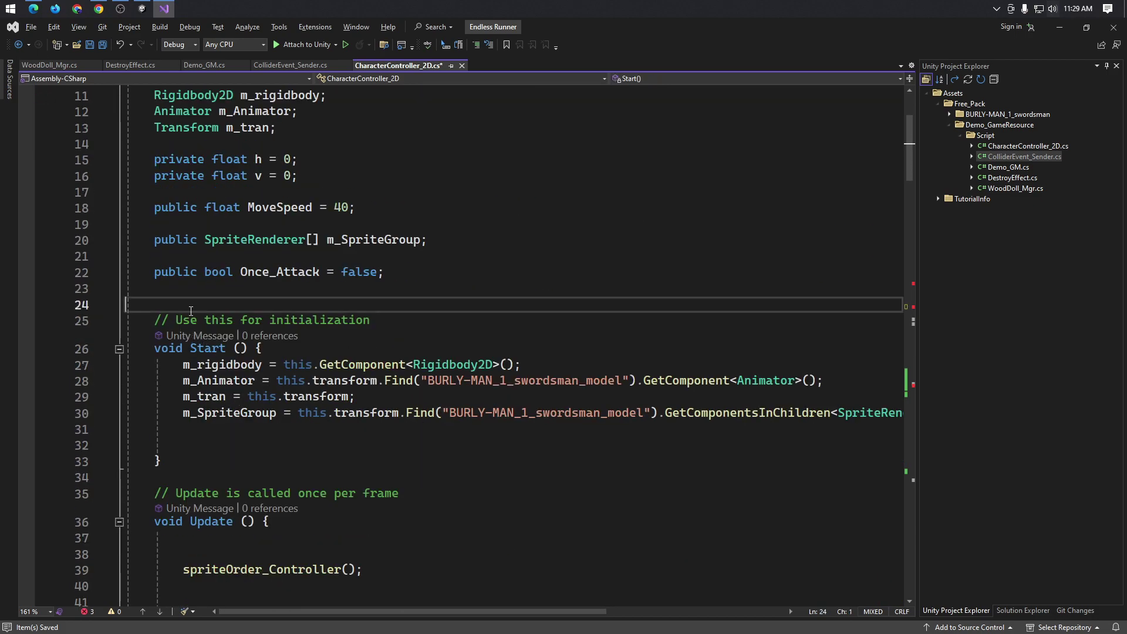
{"action": "key", "text": "BackSpace"}
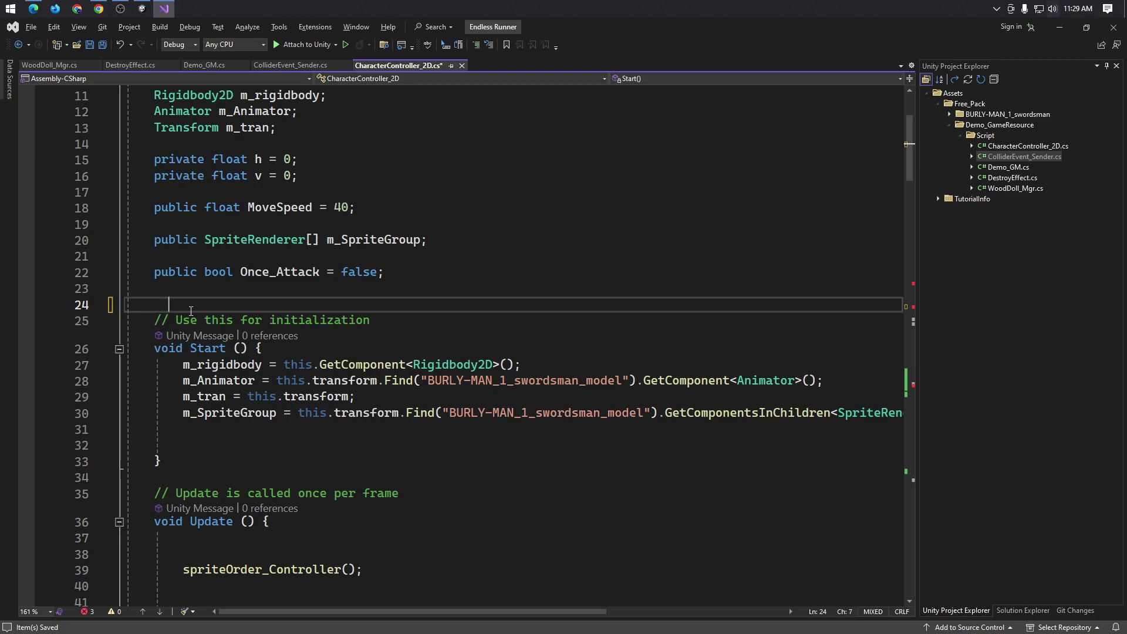
{"action": "type", "text": "/*"}
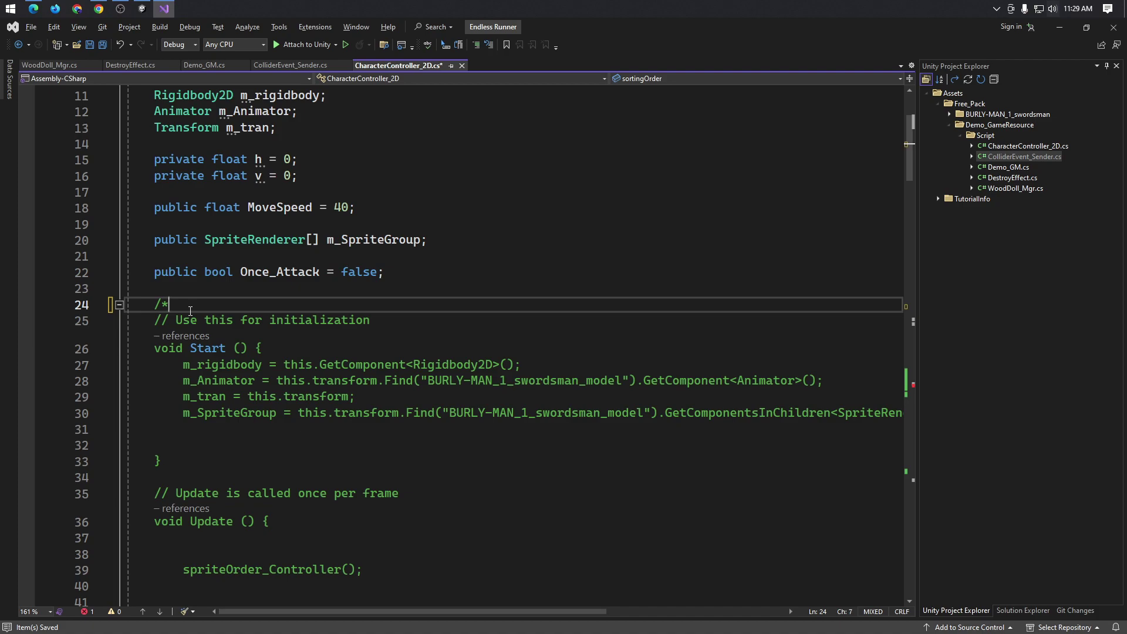
{"action": "scroll", "coordinate": [270, 356], "scroll_direction": "down", "scroll_amount": 5}
{"action": "scroll", "coordinate": [269, 356], "scroll_direction": "up", "scroll_amount": 6}
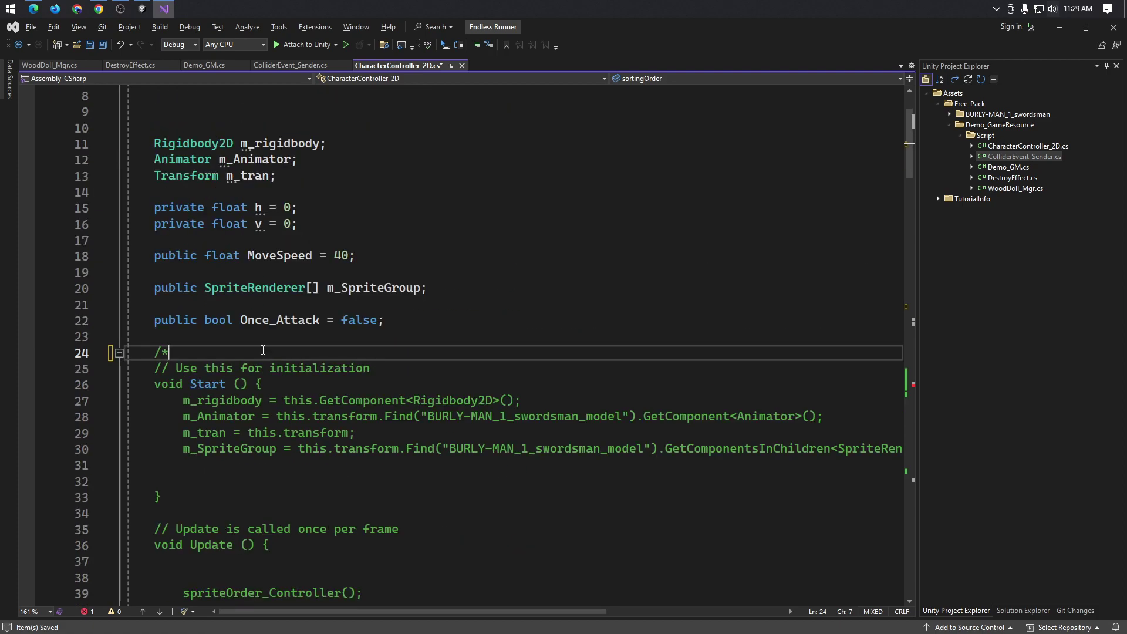
{"action": "left_click", "coordinate": [213, 403]}
{"action": "left_click", "coordinate": [222, 359]}
{"action": "key", "text": "BackSpace"}
{"action": "key", "text": "BackSpace"}
{"action": "key", "text": "BackSpace"}
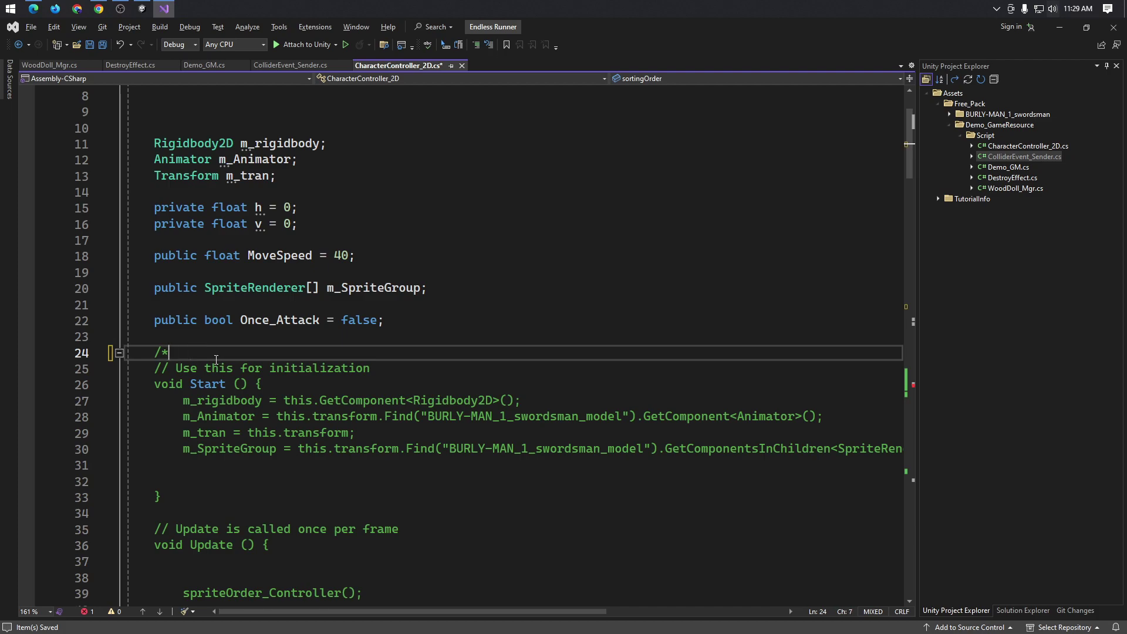
{"action": "key", "text": "BackSpace"}
{"action": "key", "text": "BackSpace"}
- Insert a blank line above void Start() and put the /* opener on it
{"action": "key", "text": "Down"}
{"action": "key", "text": "Down"}
{"action": "key", "text": "Return"}
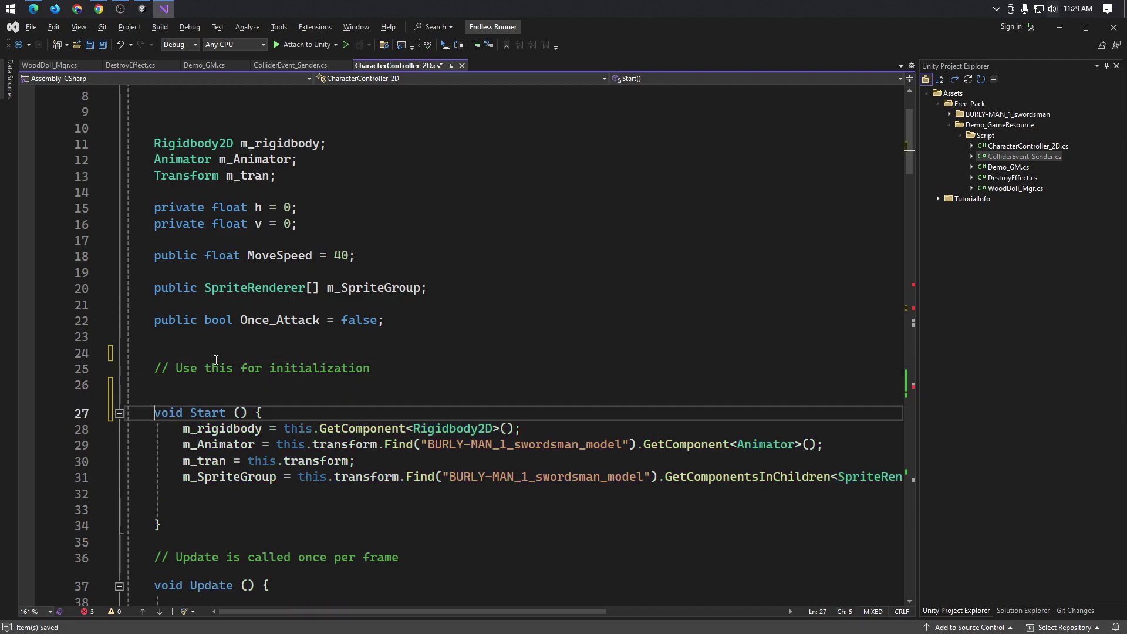
{"action": "type", "text": "/"}
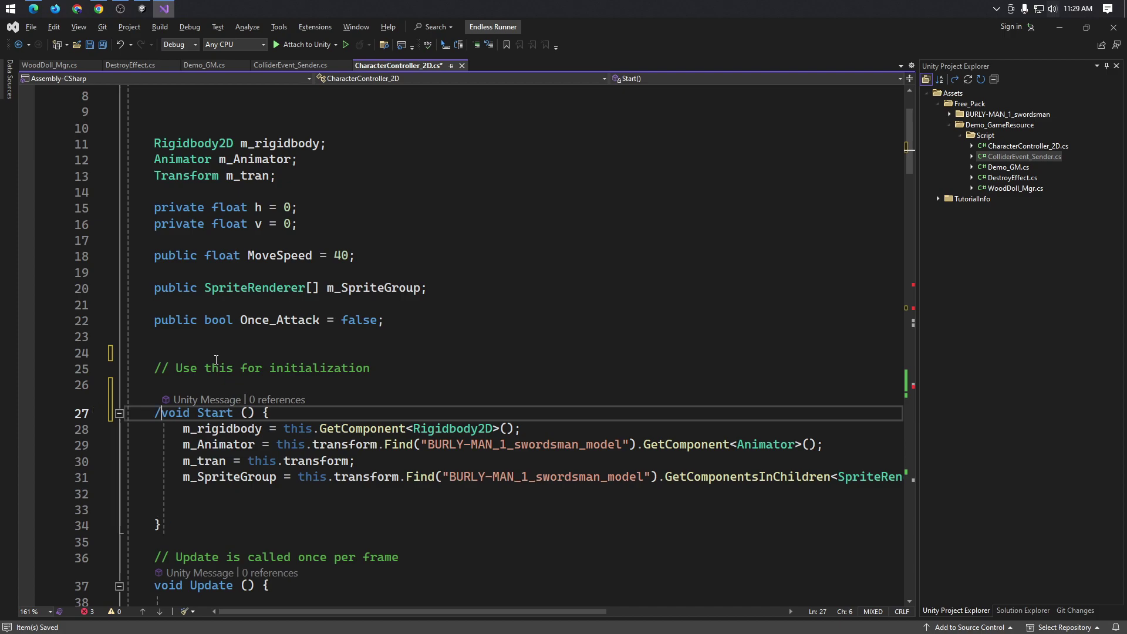
{"action": "type", "text": "*"}
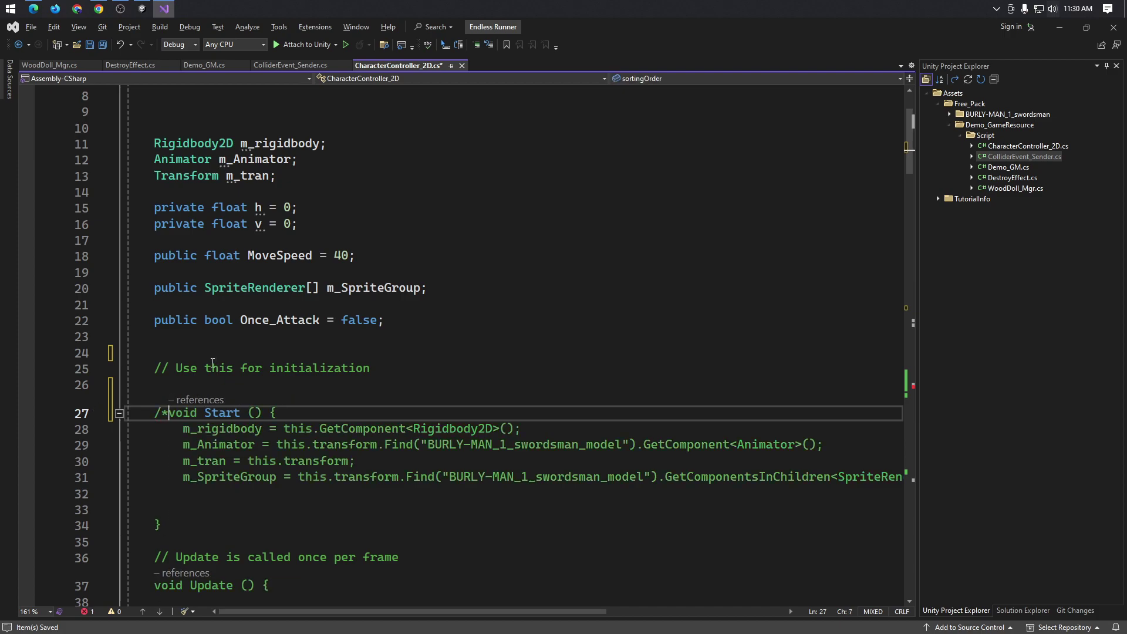
{"action": "key", "text": "BackSpace"}
{"action": "key", "text": "BackSpace"}
{"action": "key", "text": "Up"}
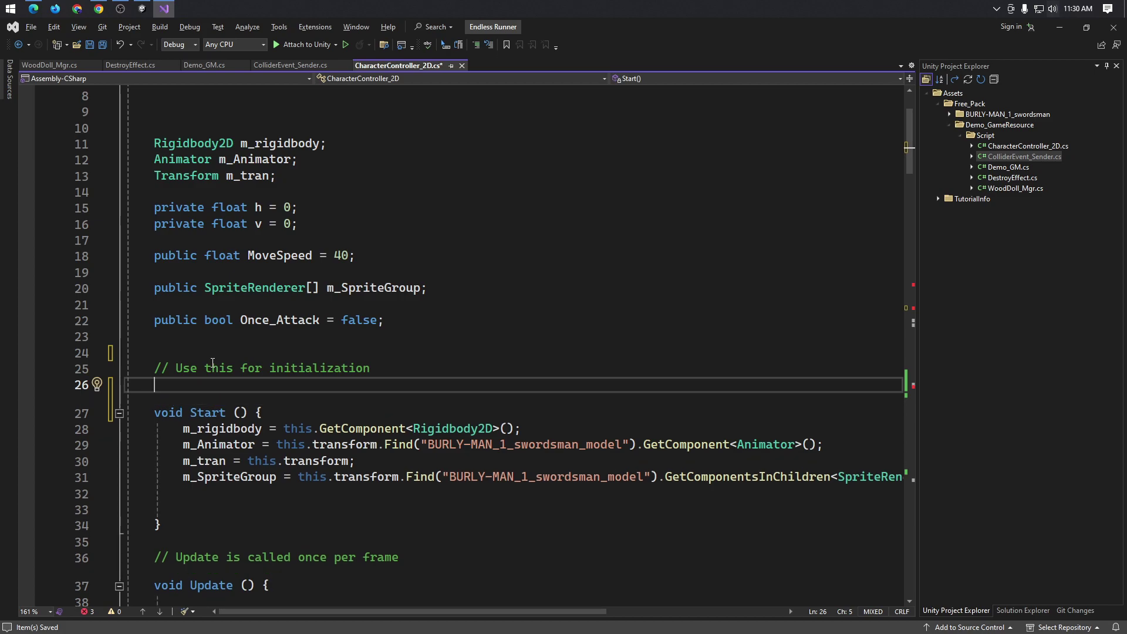
{"action": "type", "text": "/*"}
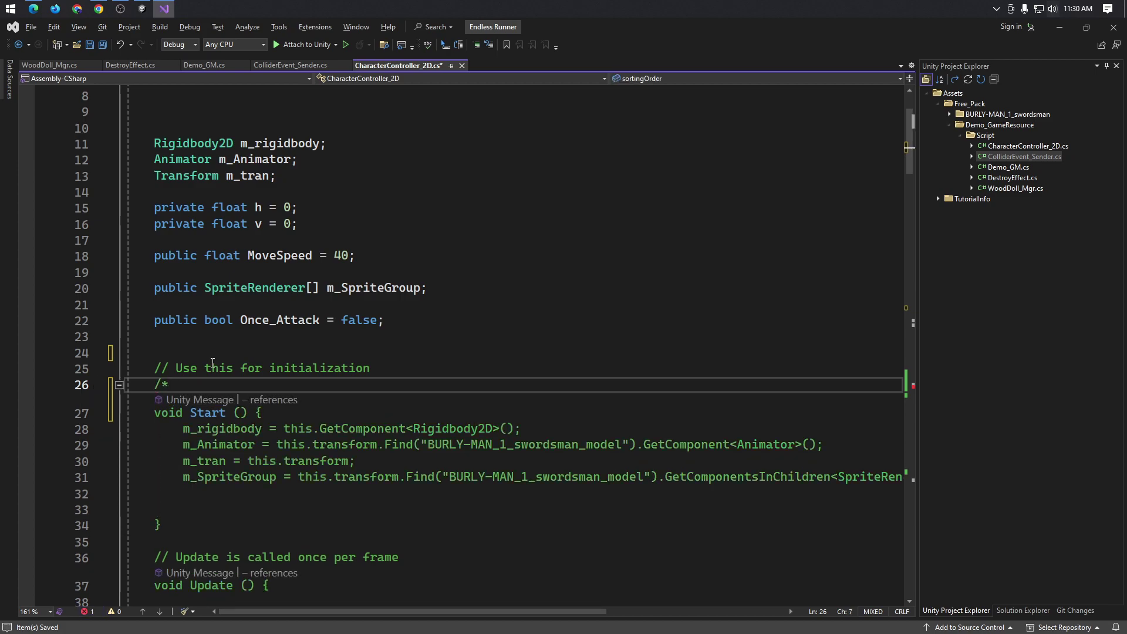
{"action": "scroll", "coordinate": [212, 362], "scroll_direction": "down", "scroll_amount": 6}
{"action": "scroll", "coordinate": [352, 423], "scroll_direction": "down", "scroll_amount": 9}
{"action": "scroll", "coordinate": [390, 456], "scroll_direction": "down", "scroll_amount": 11}
{"action": "scroll", "coordinate": [427, 468], "scroll_direction": "down", "scroll_amount": 3}
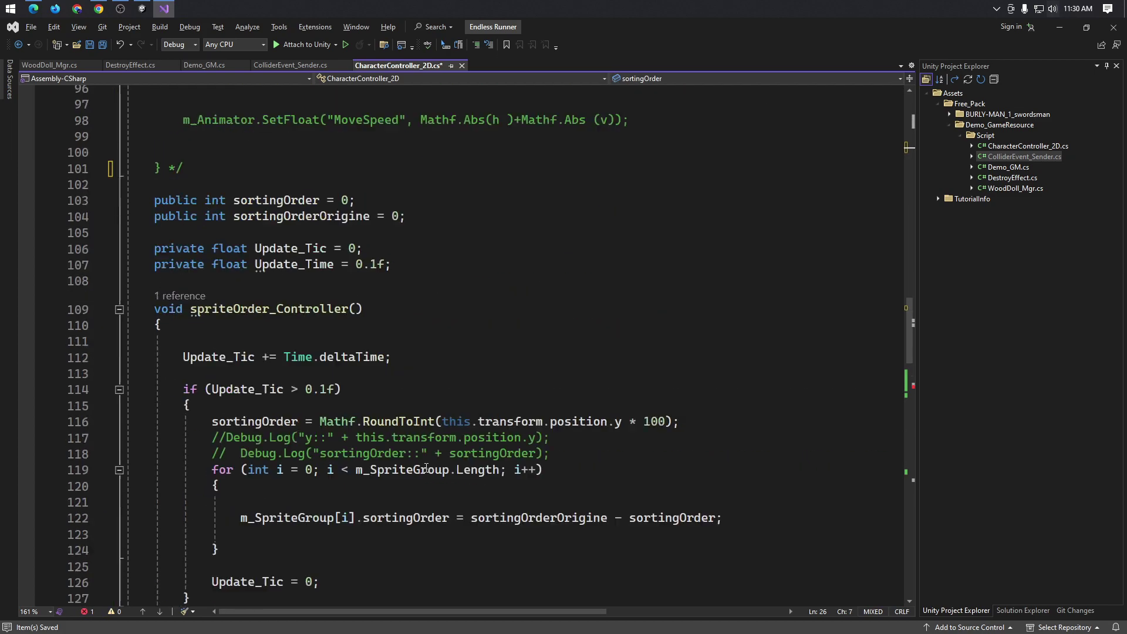
{"action": "scroll", "coordinate": [293, 468], "scroll_direction": "up", "scroll_amount": 7}
{"action": "left_click", "coordinate": [258, 497]}
{"action": "scroll", "coordinate": [261, 493], "scroll_direction": "up", "scroll_amount": 6}
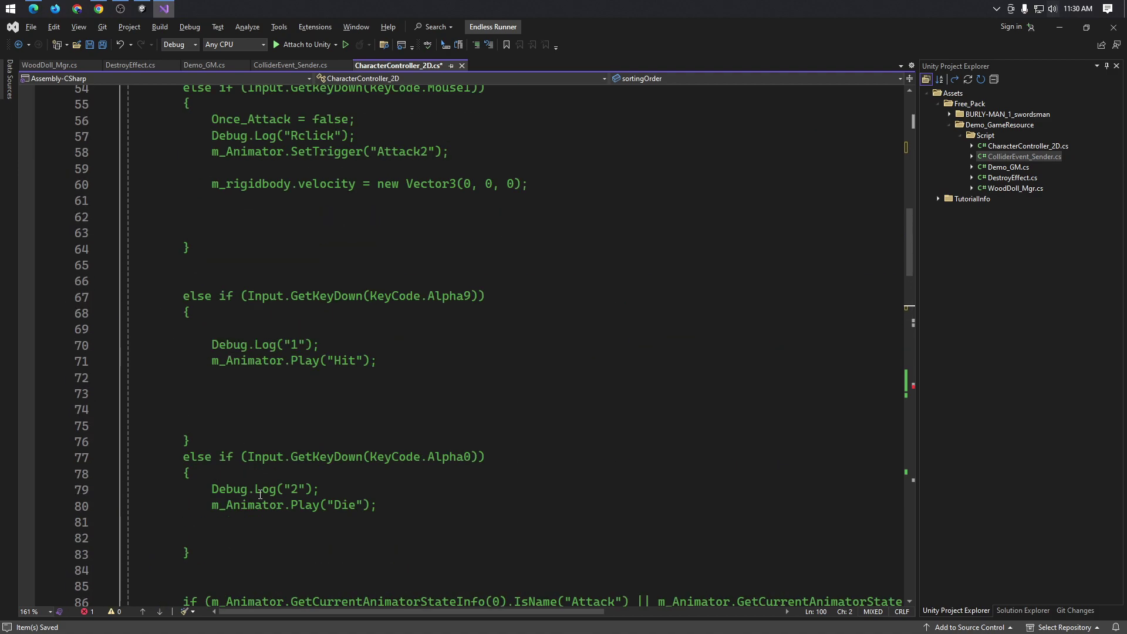
{"action": "scroll", "coordinate": [264, 491], "scroll_direction": "up", "scroll_amount": 13}
{"action": "scroll", "coordinate": [266, 488], "scroll_direction": "up", "scroll_amount": 6}
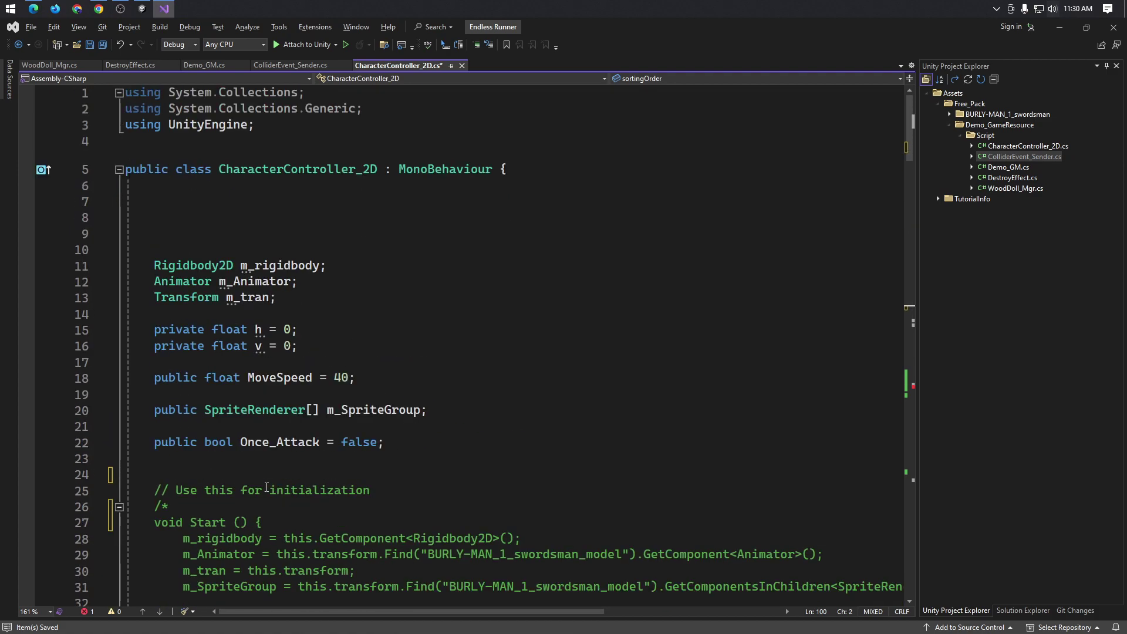
- Paste ChatGPT's new Start and Update methods below the Once_Attack line
{"action": "left_click", "coordinate": [422, 448]}
{"action": "key", "text": "Return"}
{"action": "key", "text": "Return"}
{"action": "key", "text": "ctrl+v"}
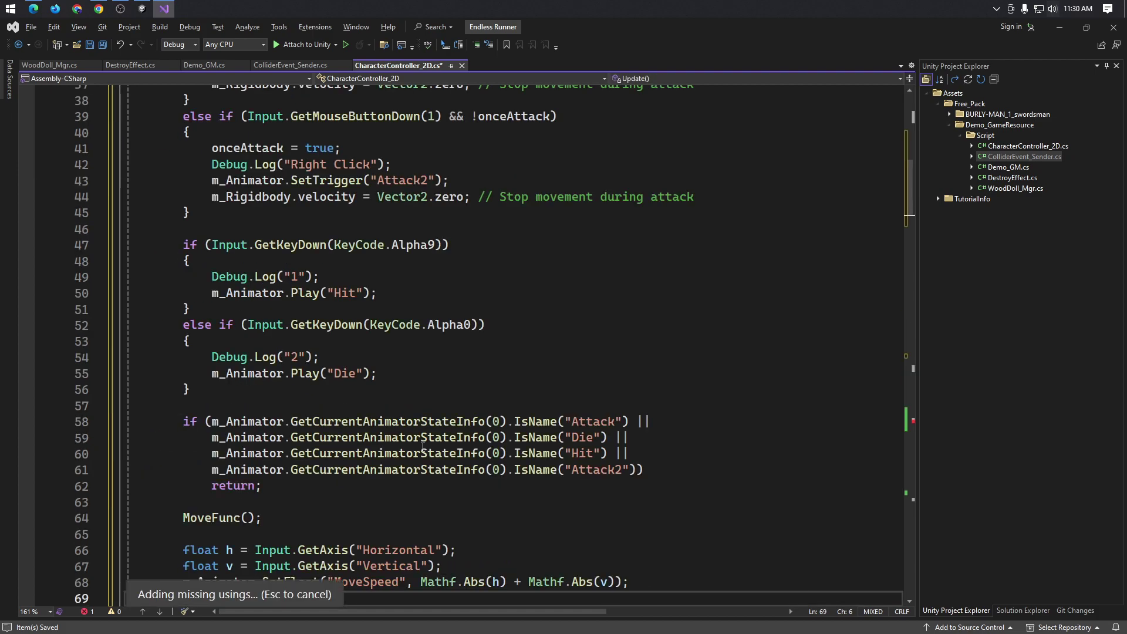
{"action": "scroll", "coordinate": [423, 447], "scroll_direction": "up", "scroll_amount": 7}
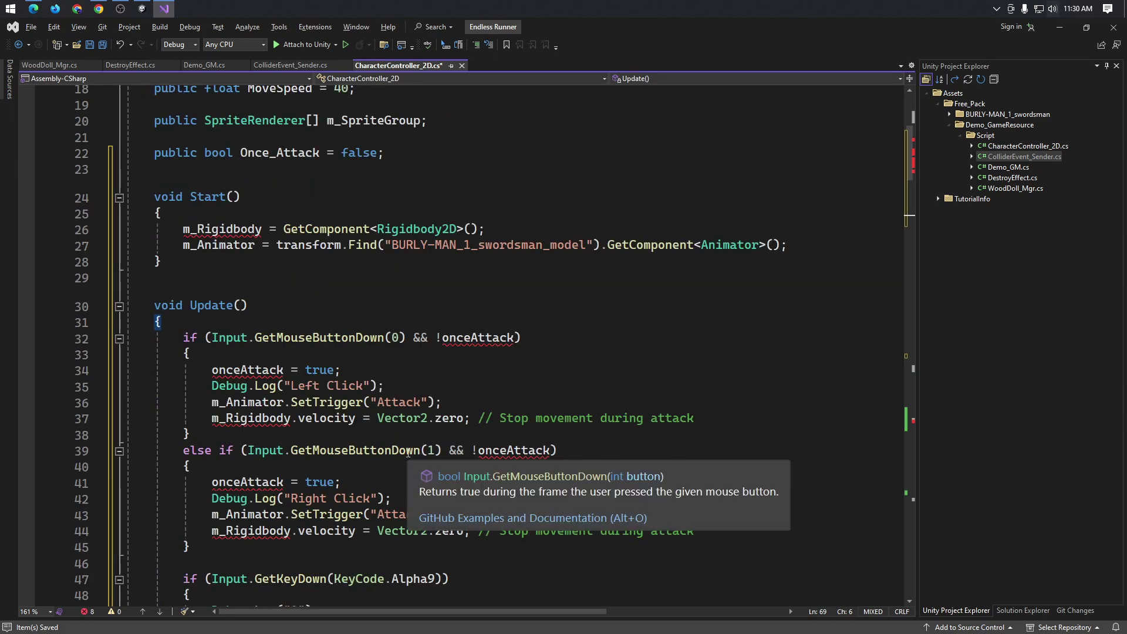
- Copy ChatGPT's four field declarations and paste them below Once_Attack at line 24
{"action": "key", "text": "alt+Tab"}
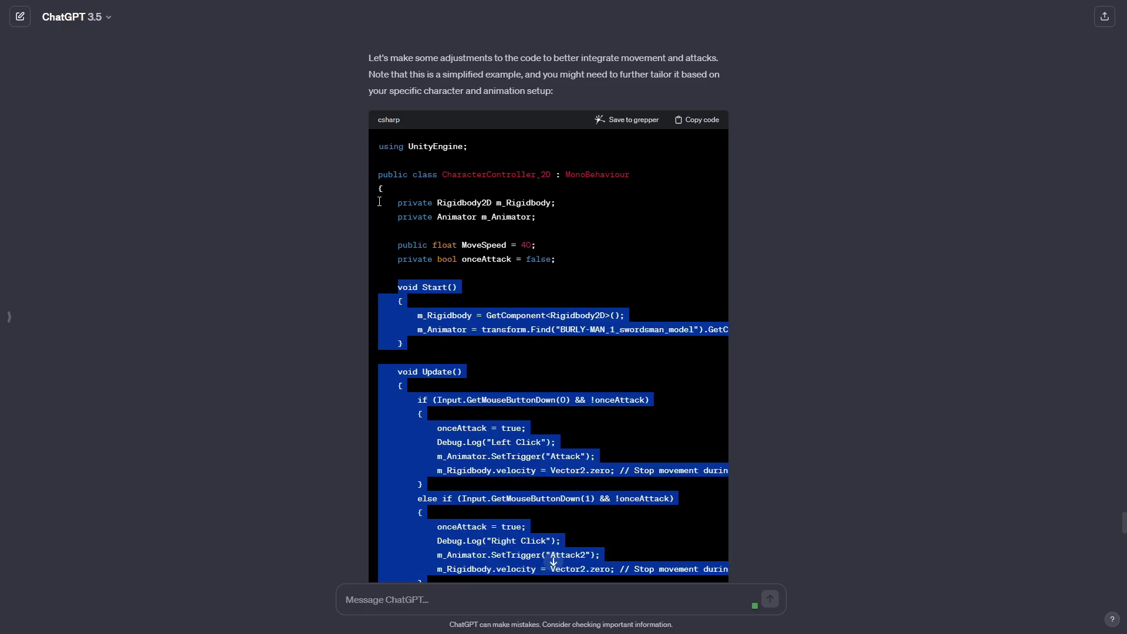
{"action": "left_click", "coordinate": [591, 258]}
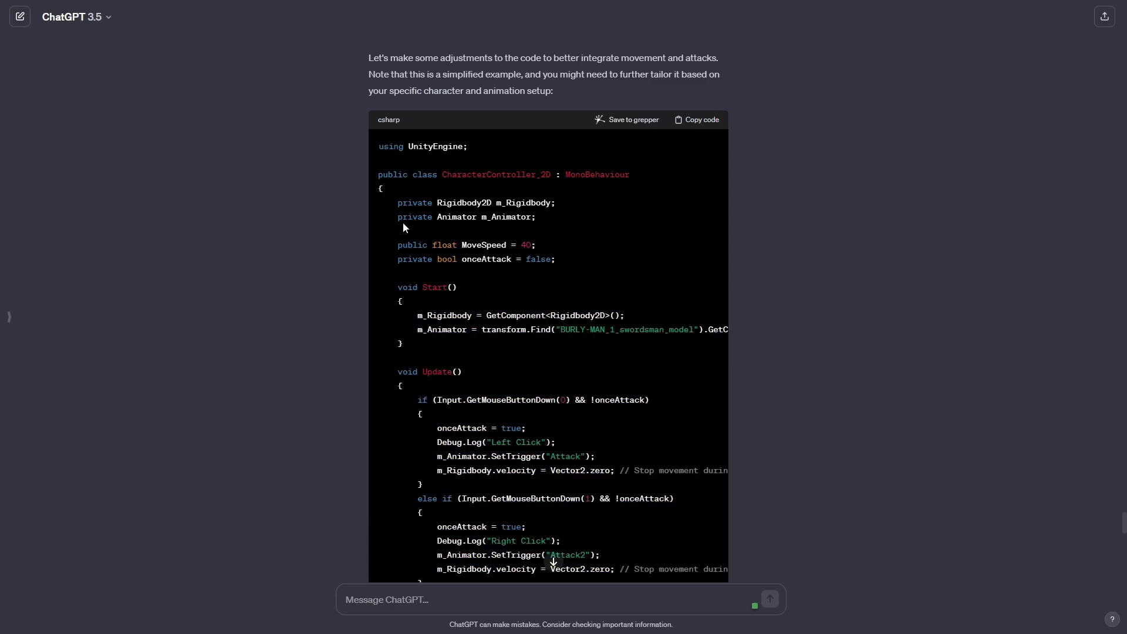
{"action": "left_click_drag", "start_coordinate": [396, 205], "coordinate": [555, 260]}
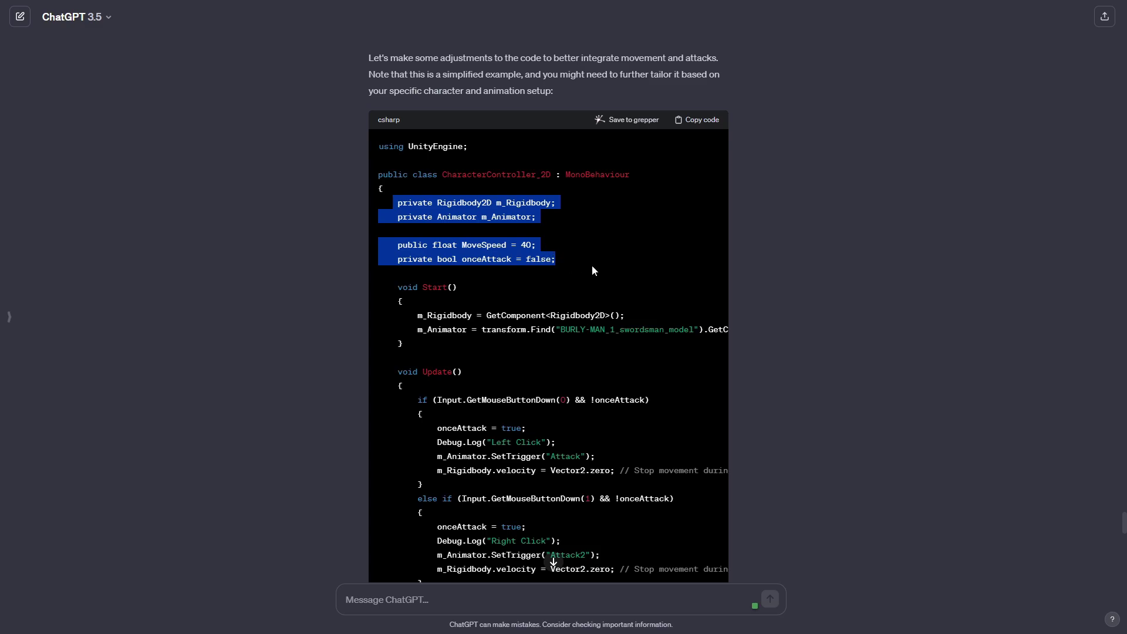
{"action": "key", "text": "alt+Tab"}
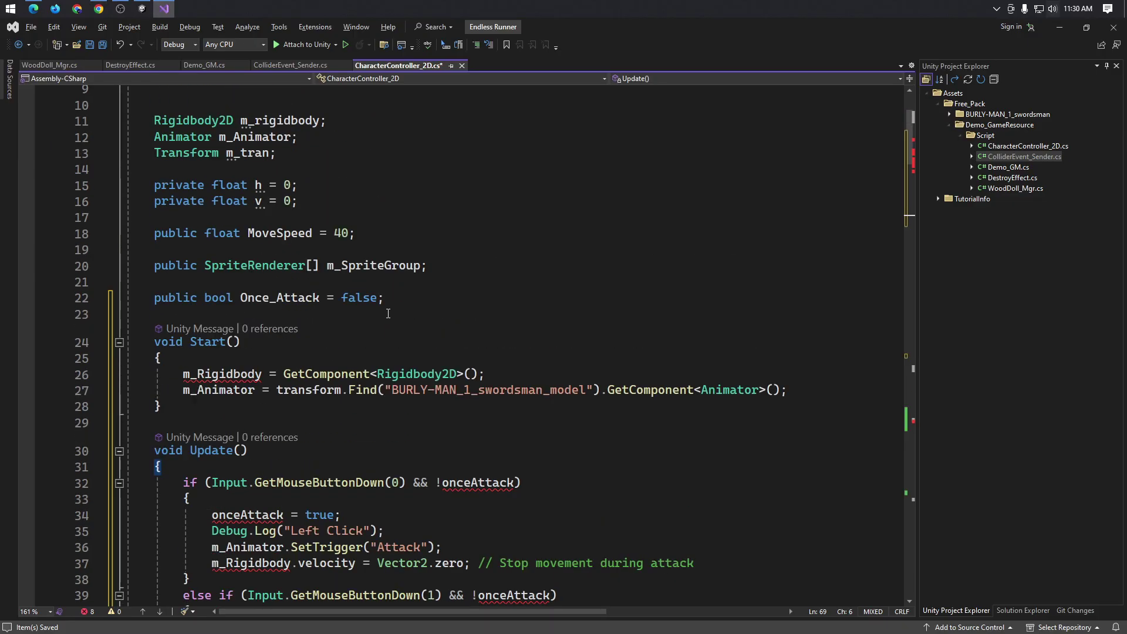
{"action": "left_click", "coordinate": [419, 310]}
{"action": "key", "text": "Return"}
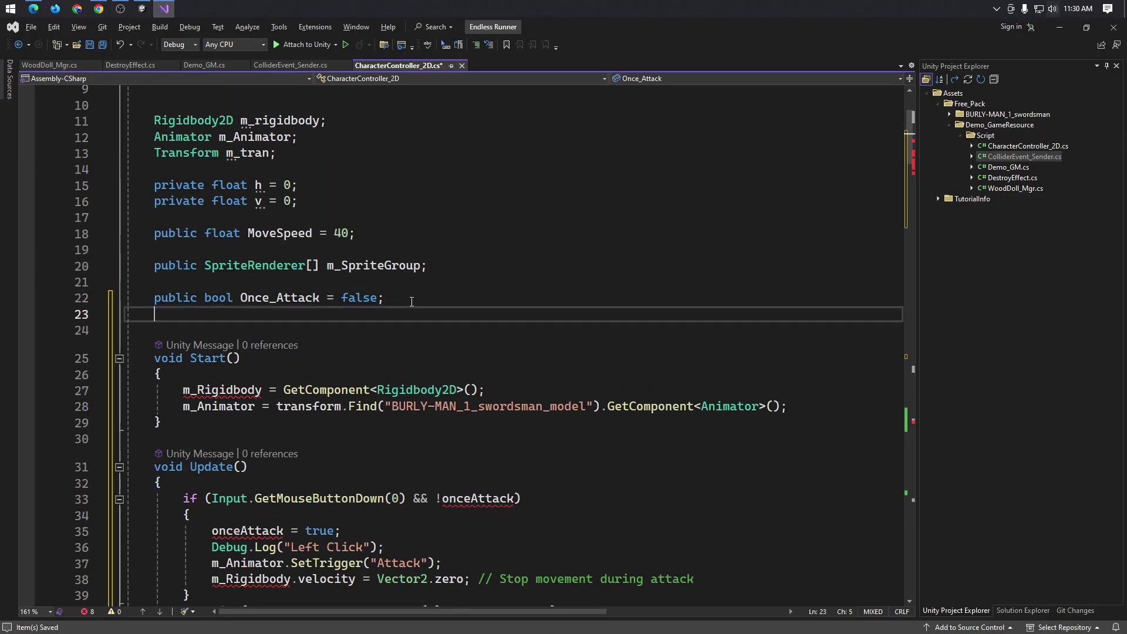
{"action": "key", "text": "Return"}
{"action": "type", "text": "private Rigidbody2D m_Rigidbody; private Animator m_Animator;  public float MoveSpeed = 40; private bool onceAttack = false;"}
- Save CharacterController_2D.cs with Ctrl+S
{"action": "left_click", "coordinate": [496, 373]}
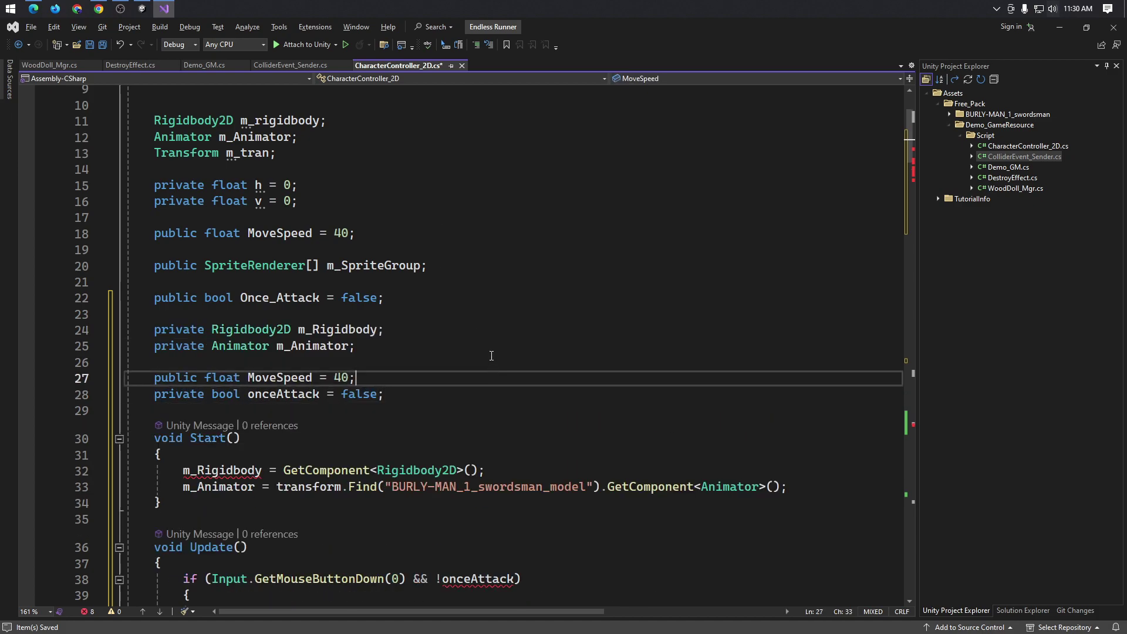
{"action": "scroll", "coordinate": [494, 352], "scroll_direction": "down", "scroll_amount": 1}
{"action": "key", "text": "ctrl+s"}
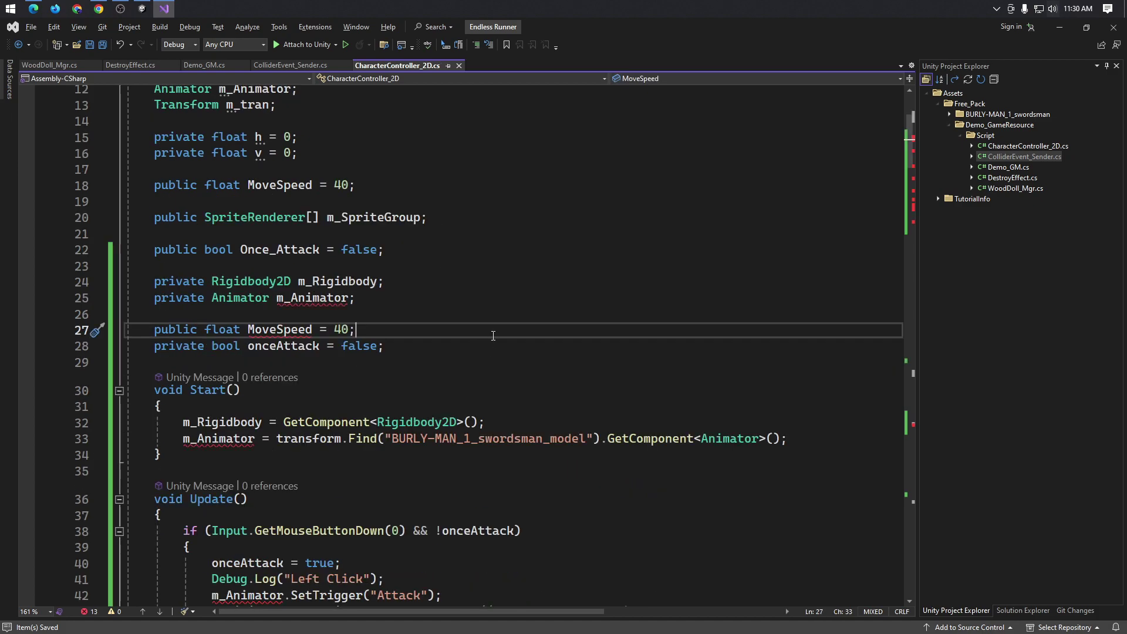
{"action": "key", "text": "alt+Tab"}
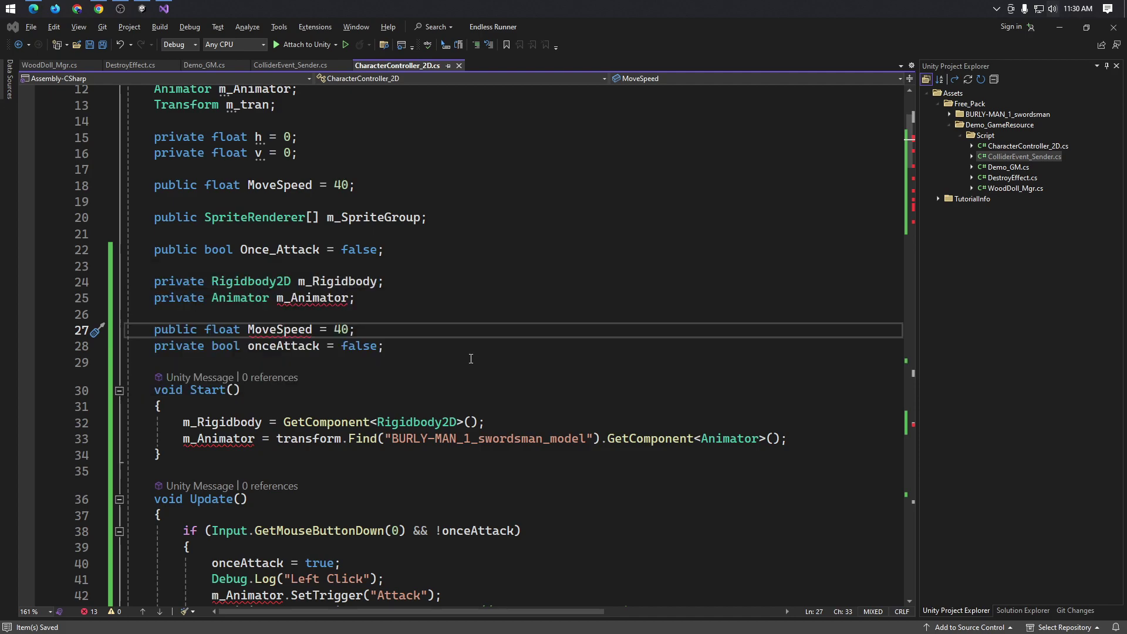
{"action": "key", "text": "alt+Tab"}
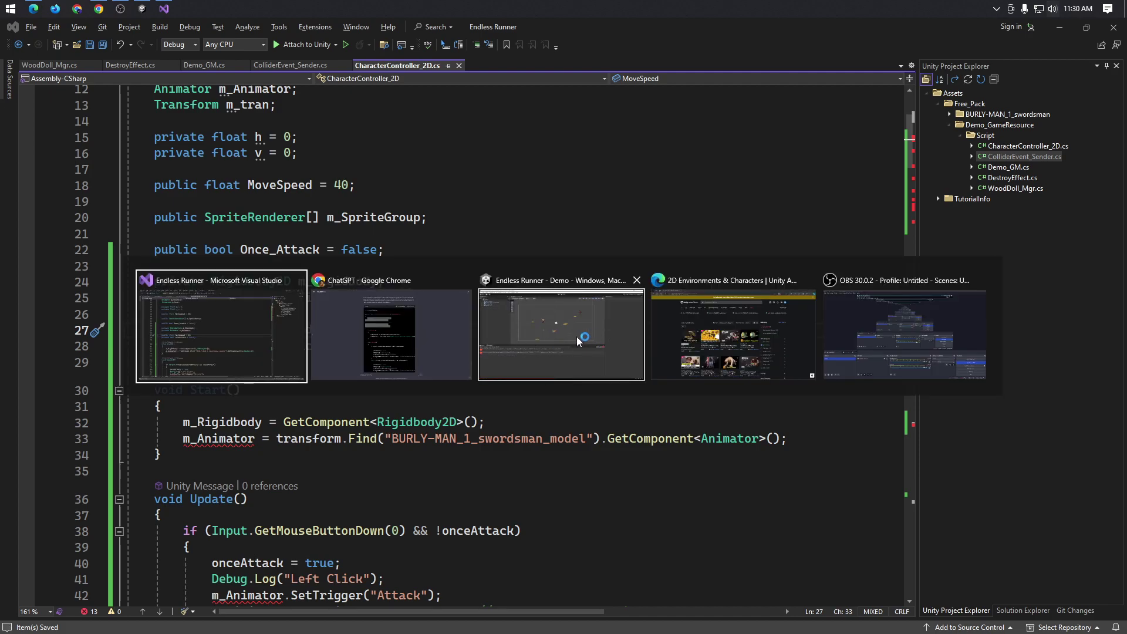
- Check Unity's two CS0102 errors for duplicate m_Animator and MoveSpeed, then return to the script
{"action": "left_click", "coordinate": [547, 329]}
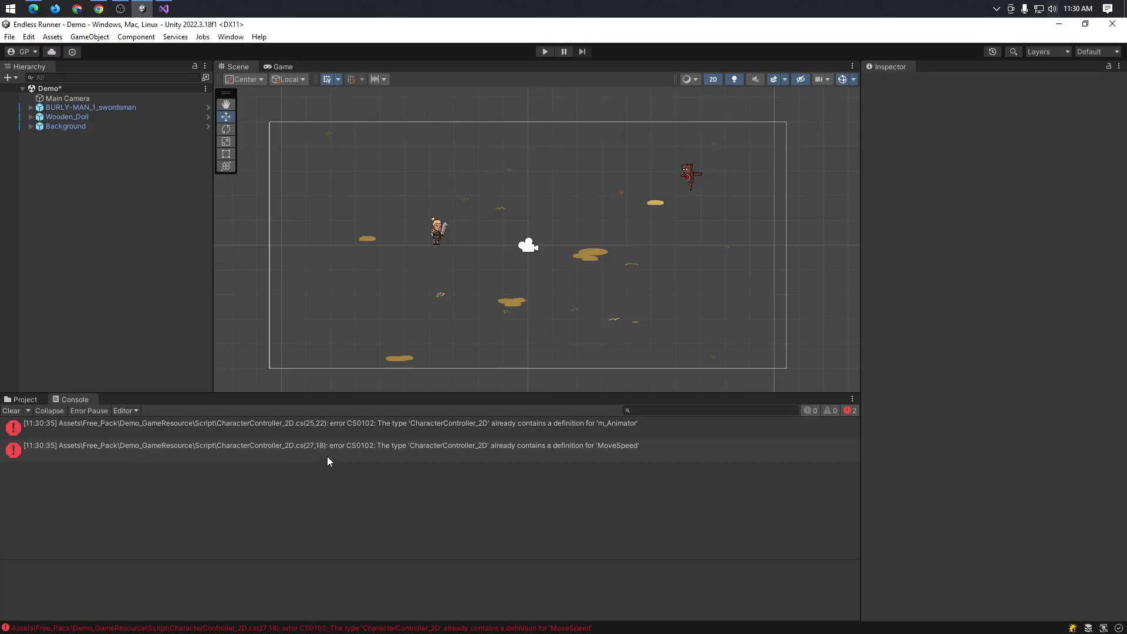
{"action": "key", "text": "alt+Tab"}
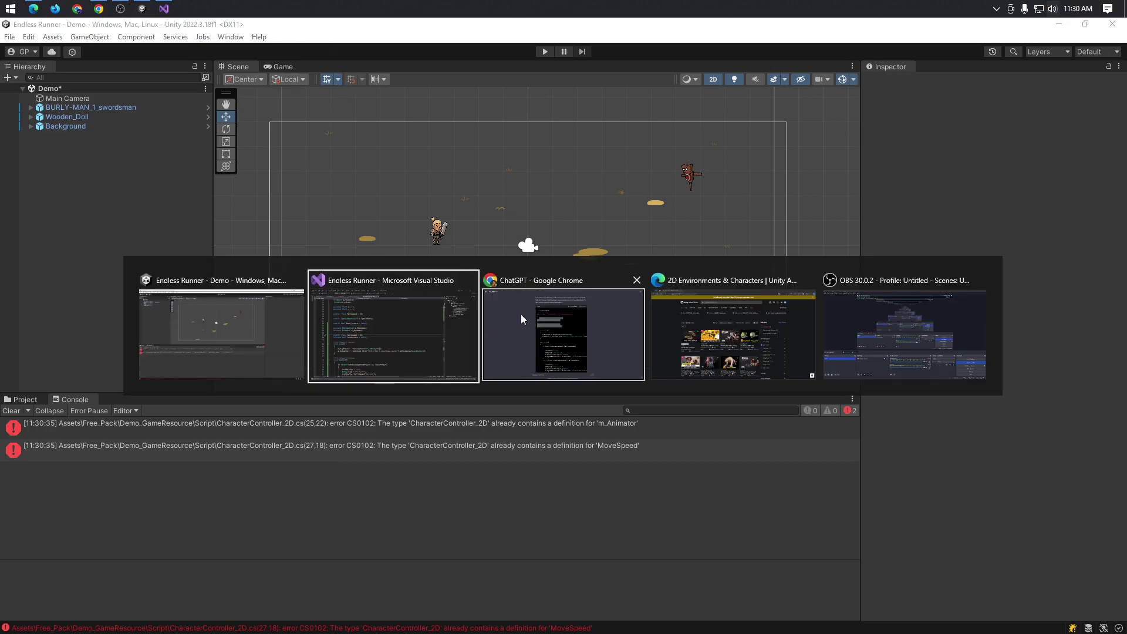
{"action": "left_click", "coordinate": [376, 321]}
{"action": "left_click", "coordinate": [445, 170]}
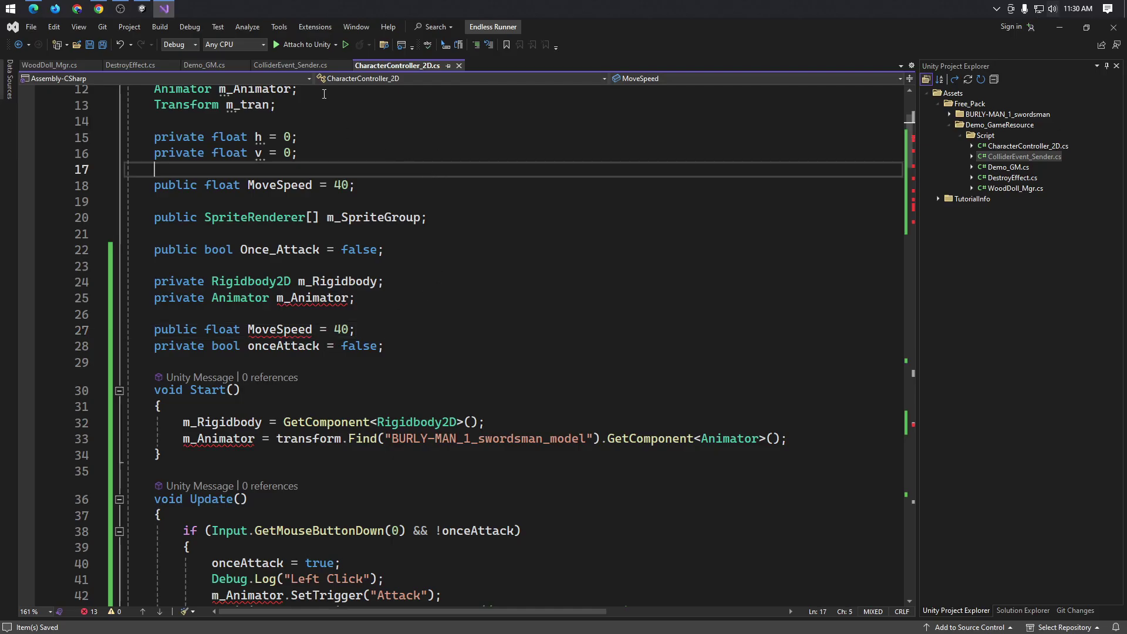
{"action": "left_click", "coordinate": [511, 234]}
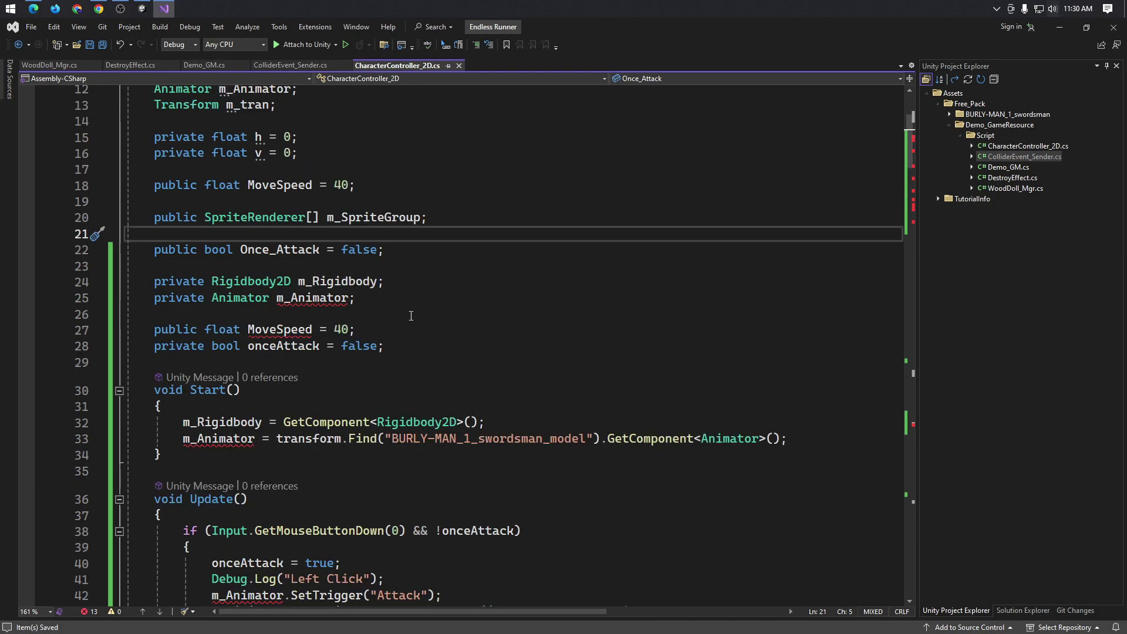
{"action": "scroll", "coordinate": [406, 316], "scroll_direction": "down", "scroll_amount": 1}
{"action": "key", "text": "alt+Tab"}
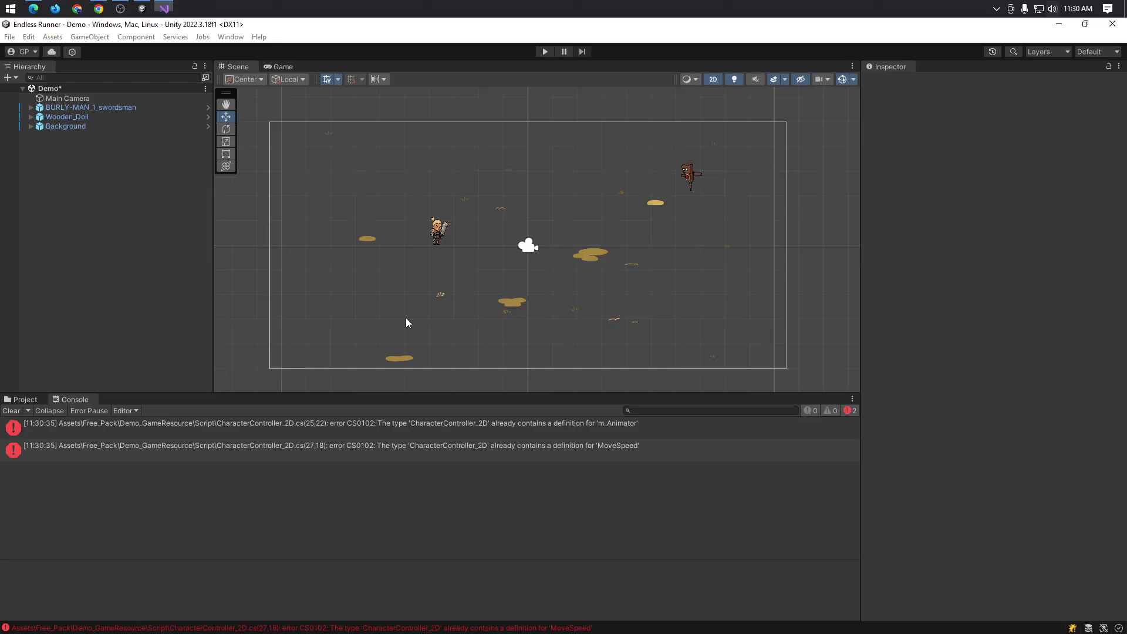
{"action": "key", "text": "alt+Tab"}
{"action": "key", "text": "alt+Tab"}
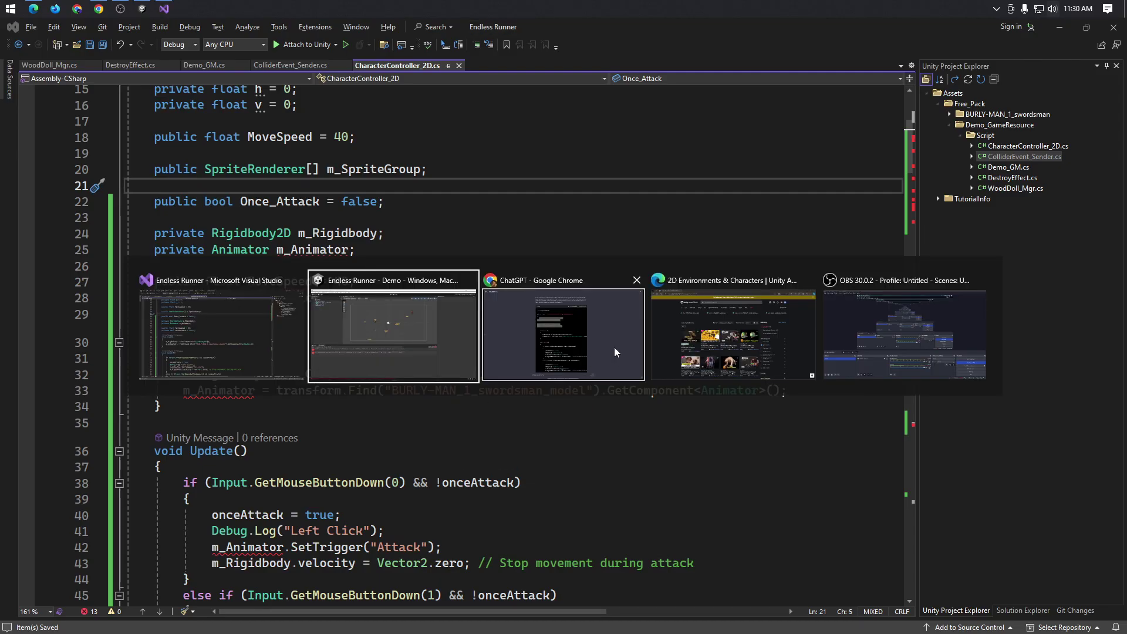
{"action": "left_click", "coordinate": [614, 347]}
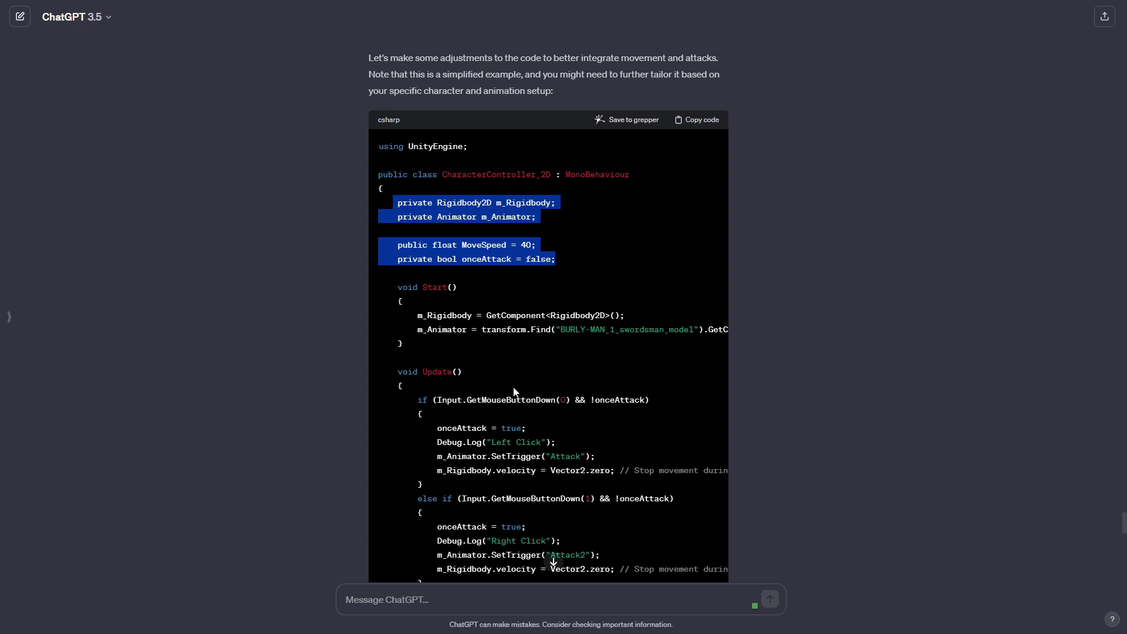
{"action": "key", "text": "alt+Tab"}
{"action": "double_click", "coordinate": [328, 253]}
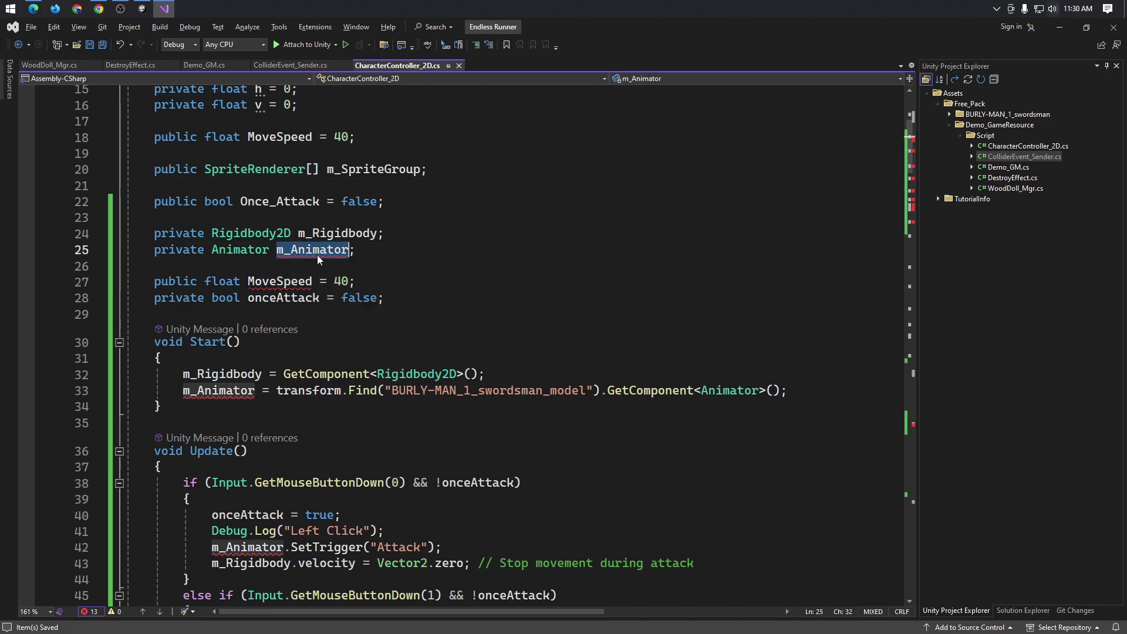
{"action": "mouse_move", "coordinate": [303, 256]}
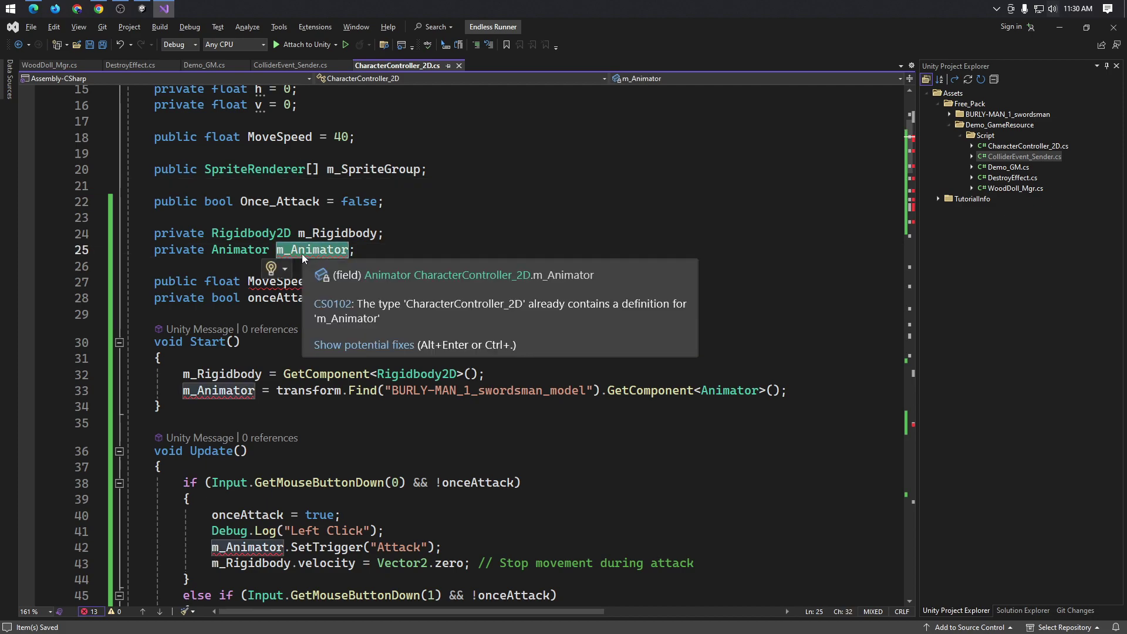
{"action": "scroll", "coordinate": [429, 398], "scroll_direction": "down", "scroll_amount": 12}
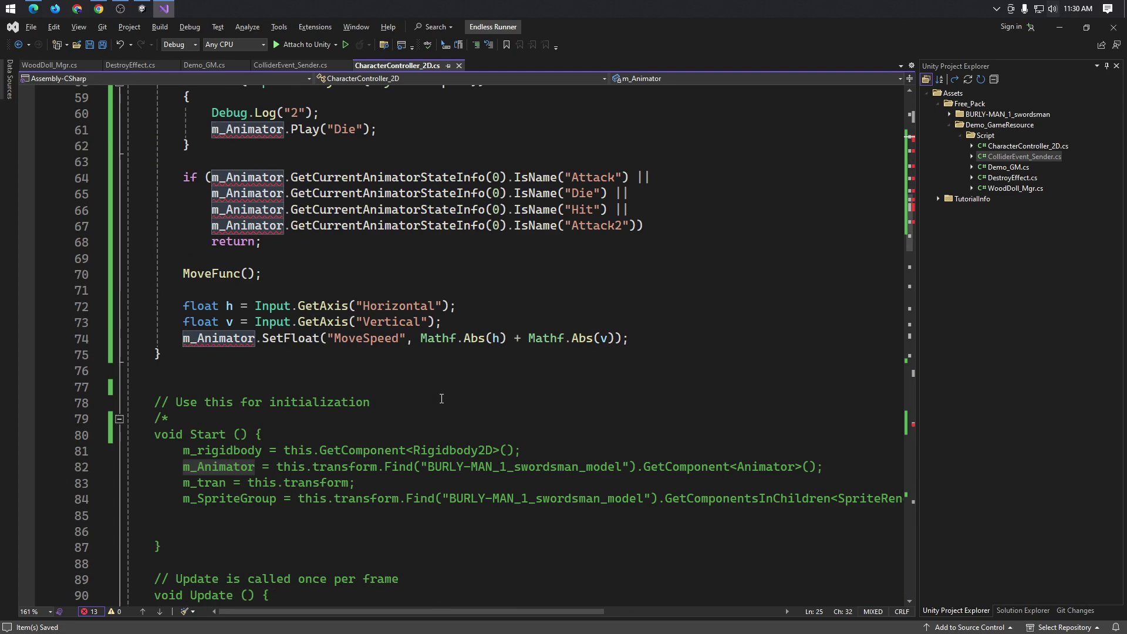
{"action": "scroll", "coordinate": [435, 400], "scroll_direction": "down", "scroll_amount": 8}
{"action": "scroll", "coordinate": [438, 400], "scroll_direction": "down", "scroll_amount": 10}
{"action": "scroll", "coordinate": [442, 401], "scroll_direction": "down", "scroll_amount": 5}
{"action": "scroll", "coordinate": [442, 401], "scroll_direction": "down", "scroll_amount": 13}
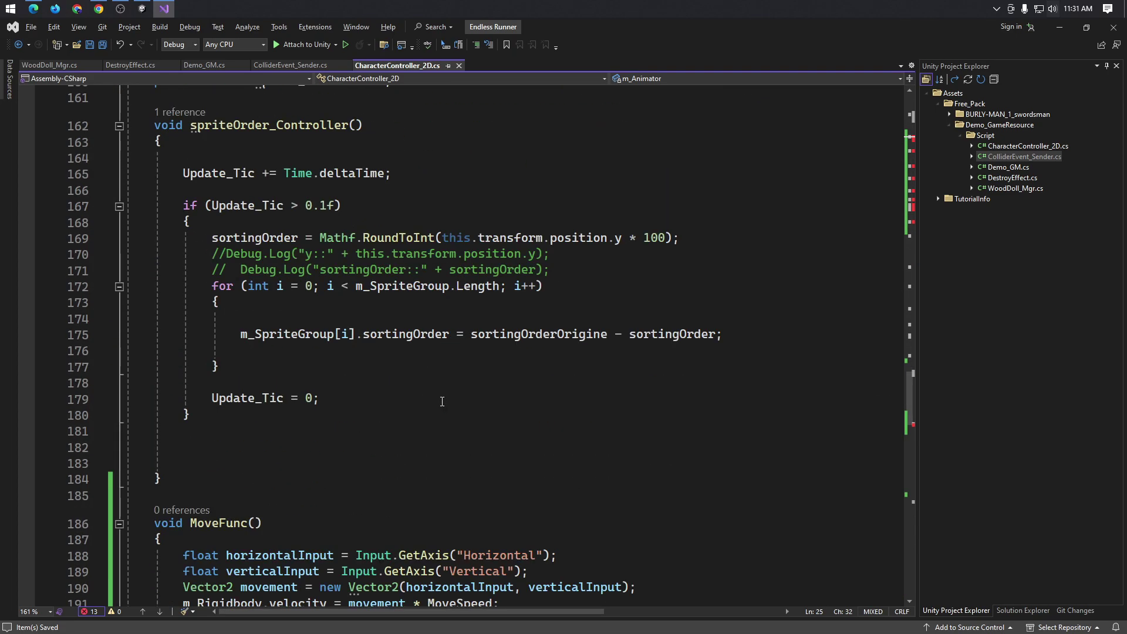
{"action": "scroll", "coordinate": [442, 401], "scroll_direction": "up", "scroll_amount": 6}
{"action": "scroll", "coordinate": [442, 401], "scroll_direction": "down", "scroll_amount": 3}
{"action": "scroll", "coordinate": [442, 401], "scroll_direction": "down", "scroll_amount": 3}
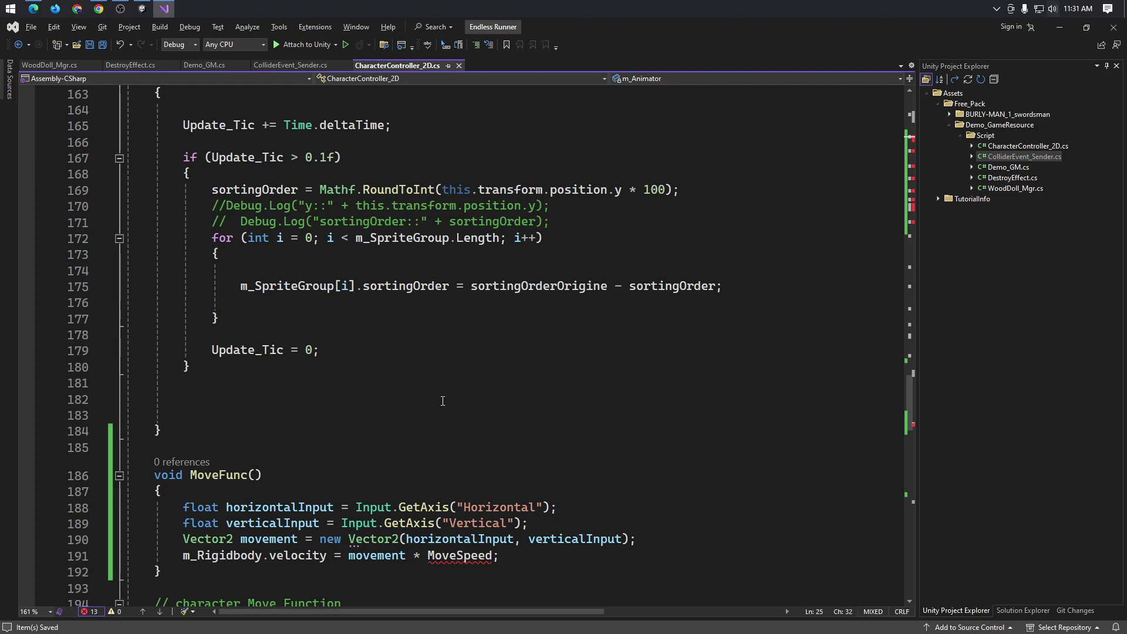
{"action": "scroll", "coordinate": [443, 401], "scroll_direction": "down", "scroll_amount": 14}
{"action": "scroll", "coordinate": [443, 401], "scroll_direction": "down", "scroll_amount": 9}
{"action": "scroll", "coordinate": [443, 401], "scroll_direction": "up", "scroll_amount": 8}
{"action": "scroll", "coordinate": [443, 364], "scroll_direction": "up", "scroll_amount": 14}
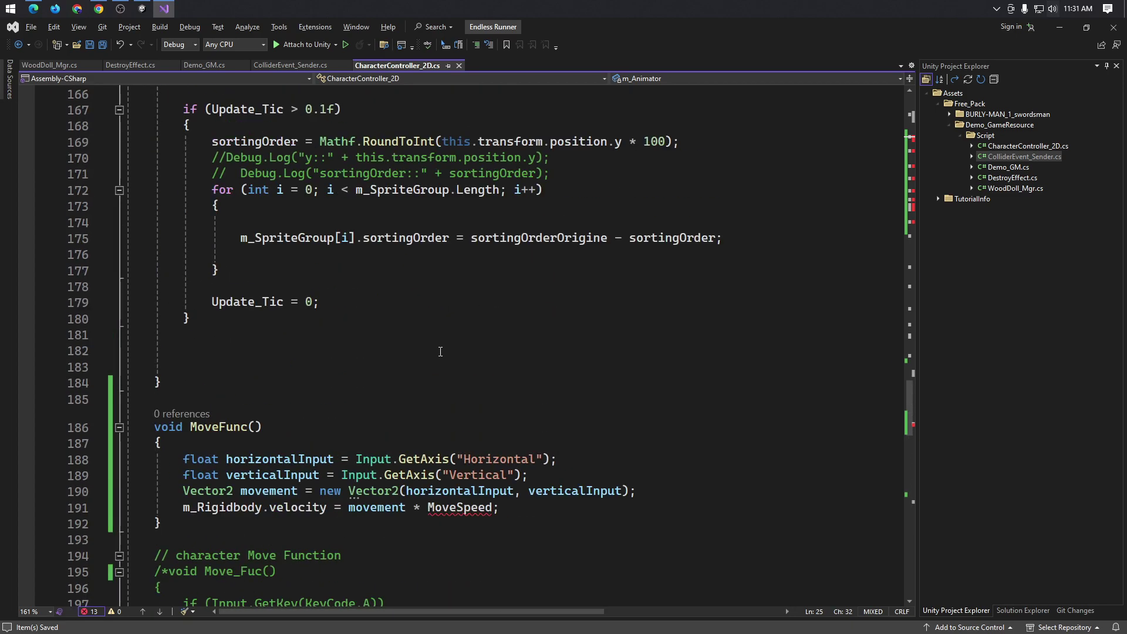
{"action": "scroll", "coordinate": [442, 306], "scroll_direction": "up", "scroll_amount": 4}
{"action": "scroll", "coordinate": [441, 273], "scroll_direction": "up", "scroll_amount": 3}
{"action": "scroll", "coordinate": [505, 359], "scroll_direction": "up", "scroll_amount": 5}
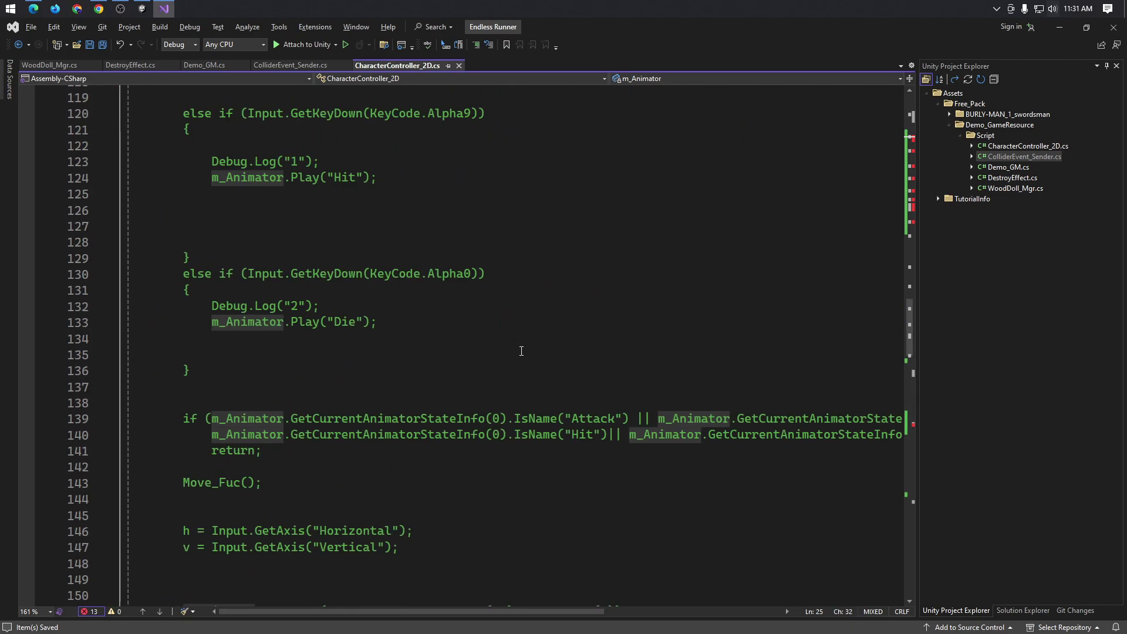
{"action": "scroll", "coordinate": [523, 350], "scroll_direction": "up", "scroll_amount": 2}
{"action": "scroll", "coordinate": [557, 351], "scroll_direction": "up", "scroll_amount": 12}
{"action": "scroll", "coordinate": [557, 352], "scroll_direction": "up", "scroll_amount": 7}
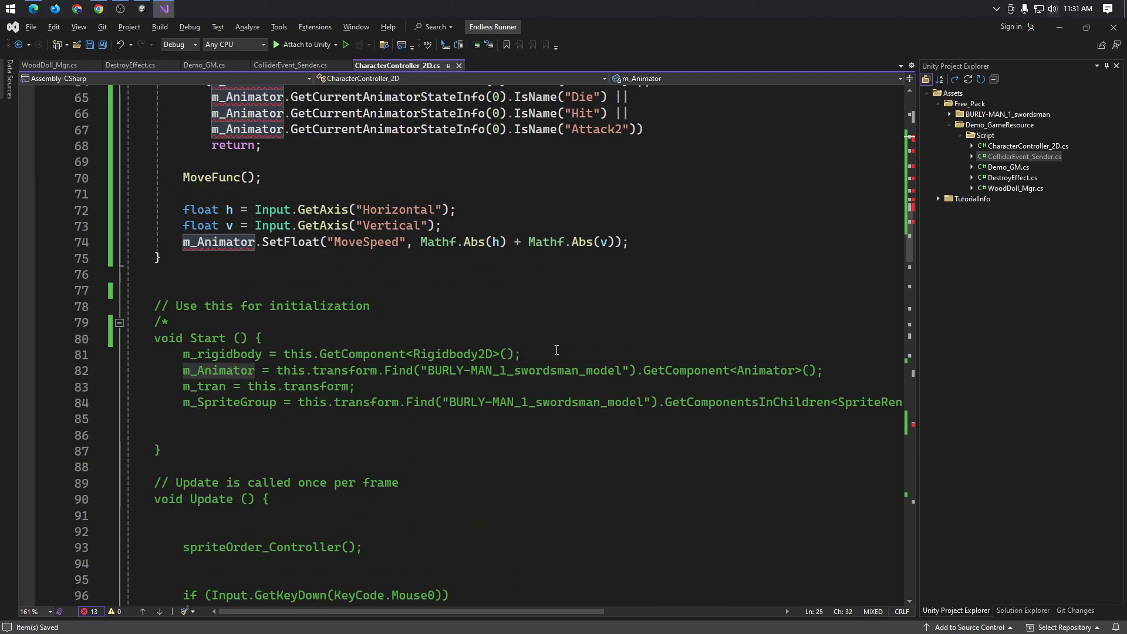
{"action": "scroll", "coordinate": [456, 408], "scroll_direction": "up", "scroll_amount": 5}
{"action": "scroll", "coordinate": [446, 422], "scroll_direction": "up", "scroll_amount": 5}
{"action": "scroll", "coordinate": [429, 447], "scroll_direction": "up", "scroll_amount": 3}
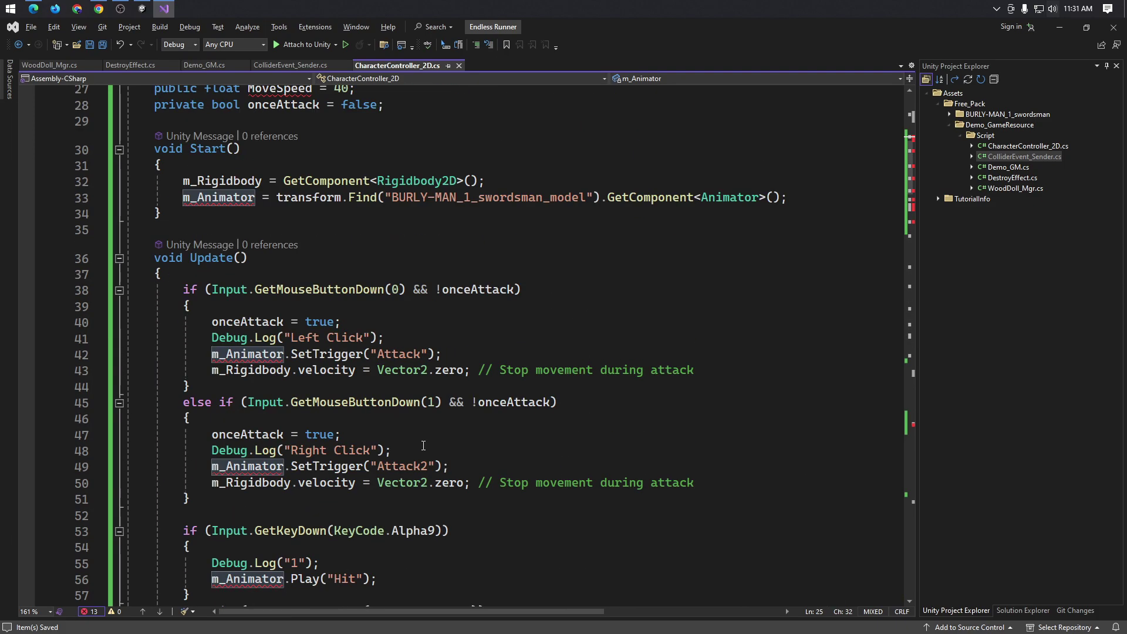
{"action": "scroll", "coordinate": [423, 446], "scroll_direction": "up", "scroll_amount": 2}
{"action": "scroll", "coordinate": [423, 447], "scroll_direction": "up", "scroll_amount": 1}
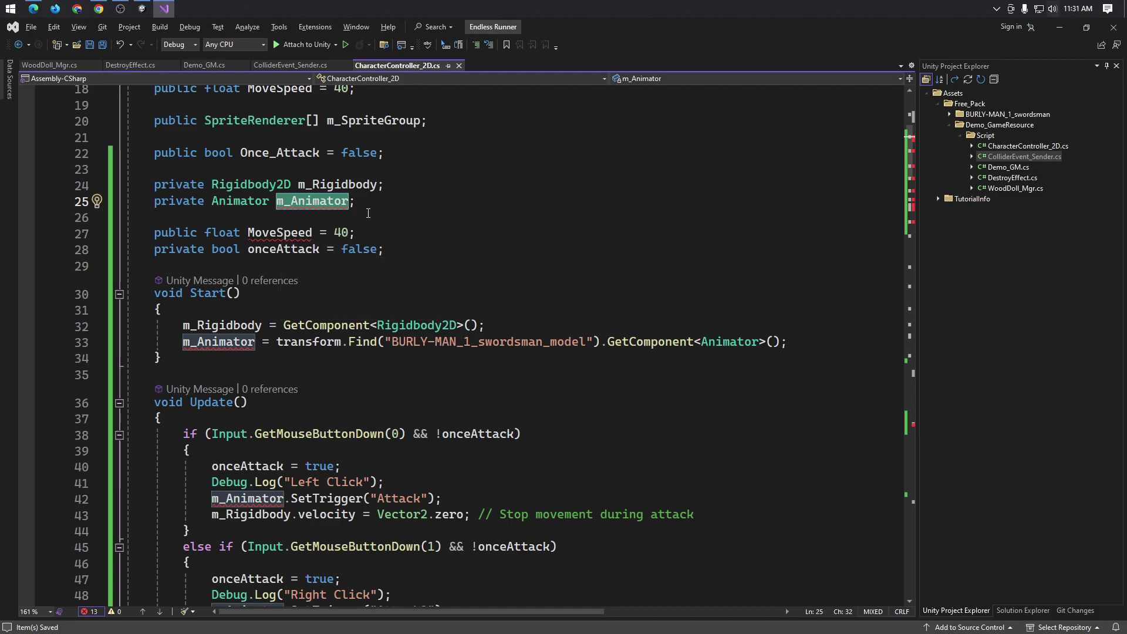
- Remove the extra blank lines above the field declarations
{"action": "left_click", "coordinate": [359, 198]}
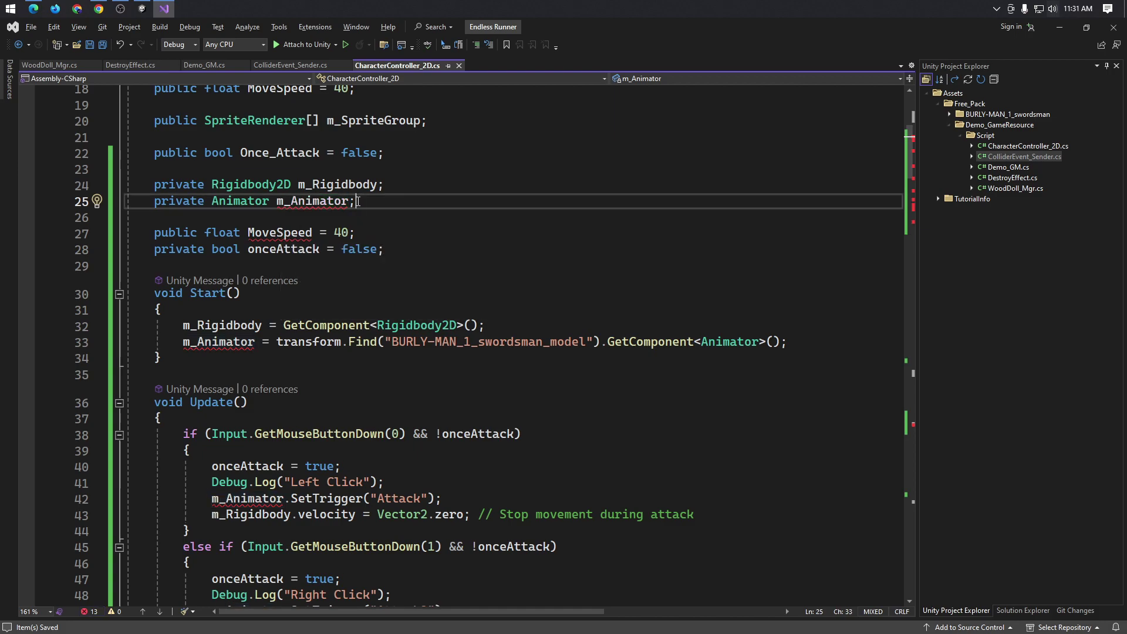
{"action": "scroll", "coordinate": [307, 354], "scroll_direction": "up", "scroll_amount": 4}
{"action": "scroll", "coordinate": [307, 354], "scroll_direction": "up", "scroll_amount": 2}
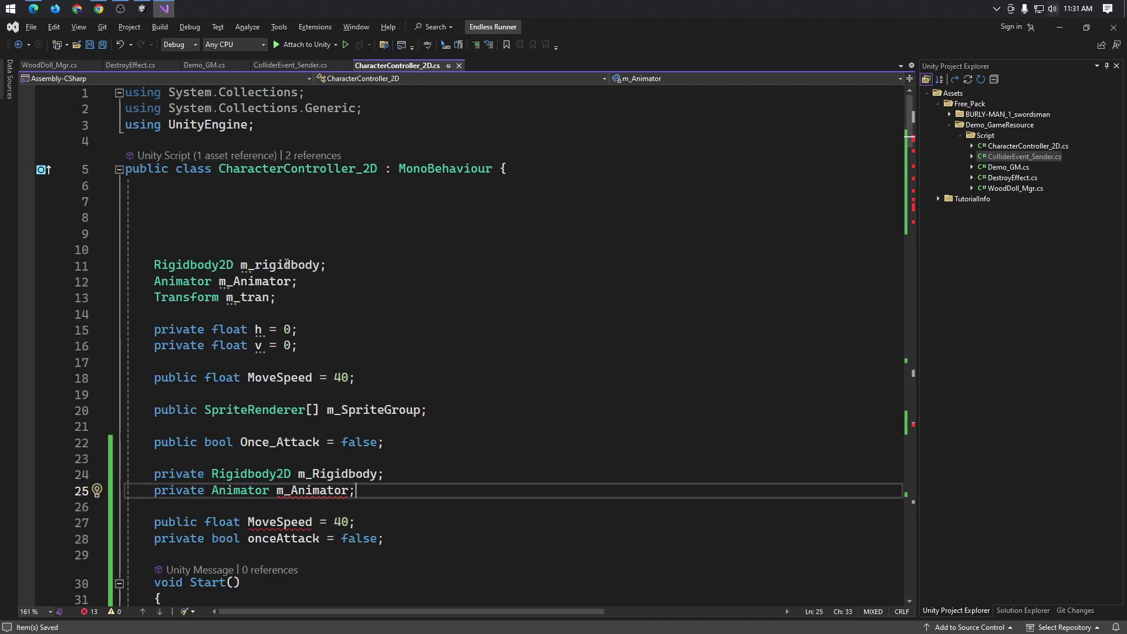
{"action": "left_click", "coordinate": [259, 202]}
{"action": "key", "text": "Delete"}
{"action": "key", "text": "Delete"}
{"action": "key", "text": "Delete"}
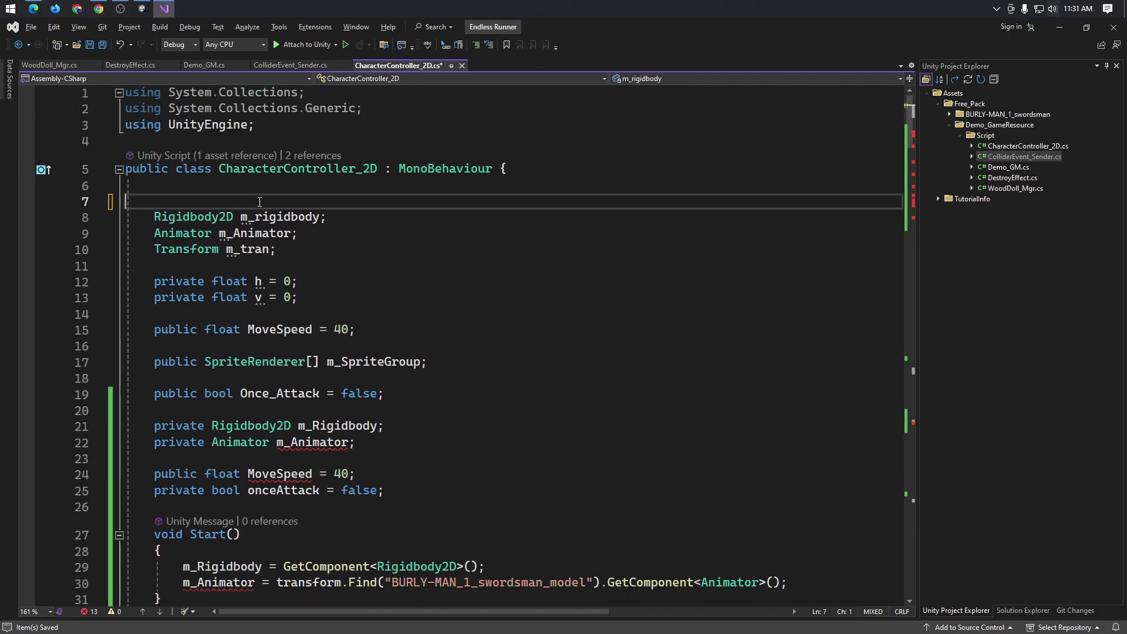
{"action": "key", "text": "Down"}
{"action": "key", "text": "Down"}
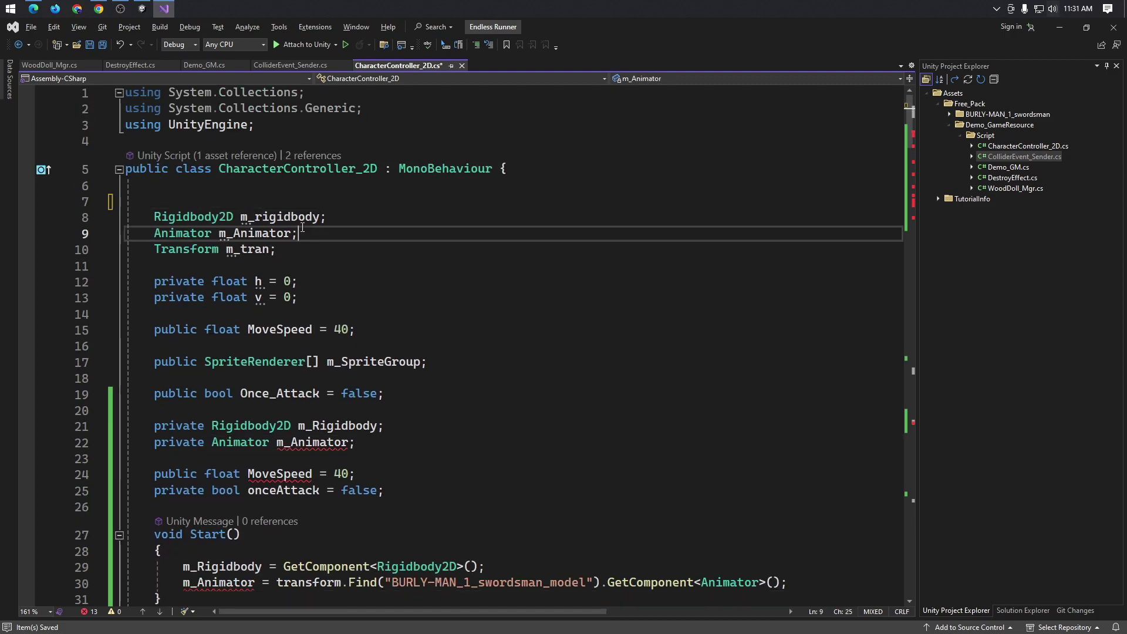
{"action": "key", "text": "Down"}
{"action": "key", "text": "Down"}
{"action": "left_click", "coordinate": [291, 256]}
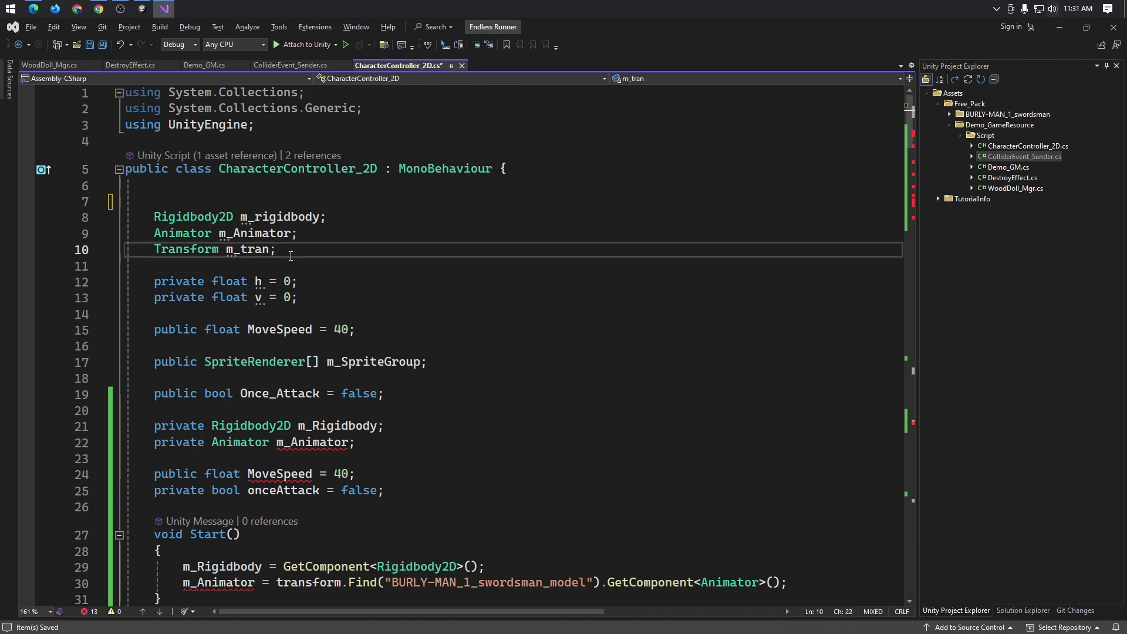
{"action": "key", "text": "Up"}
{"action": "key", "text": "Up"}
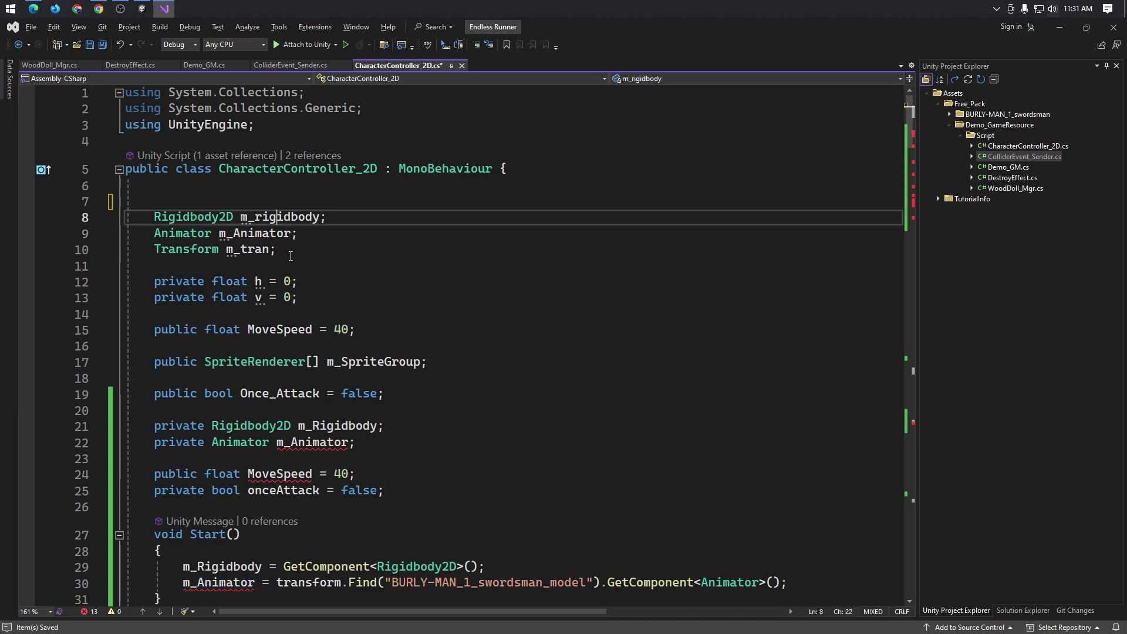
{"action": "key", "text": "Up"}
{"action": "scroll", "coordinate": [290, 256], "scroll_direction": "down", "scroll_amount": 1}
{"action": "key", "text": "Down"}
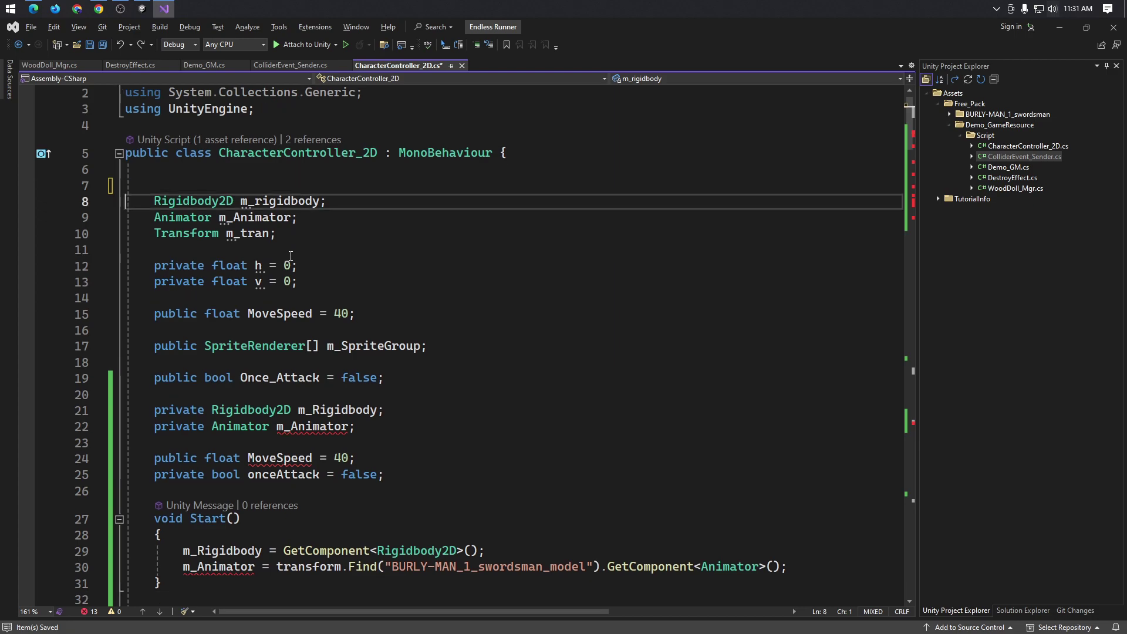
- Comment out the old m_Animator and m_rigidbody field lines with //
{"action": "left_click", "coordinate": [377, 429]}
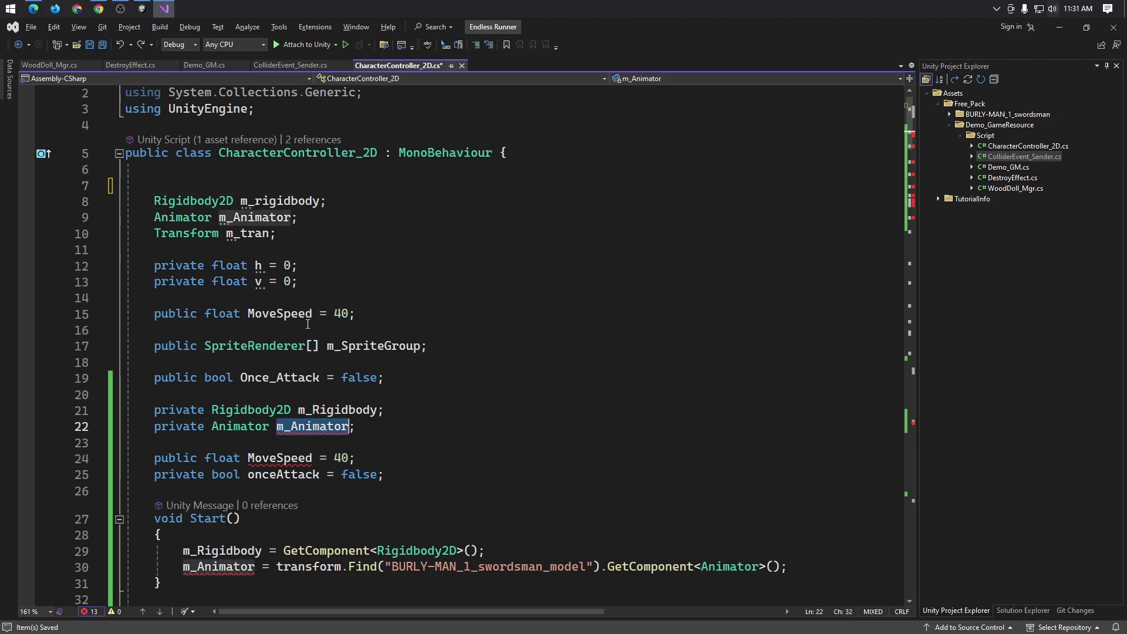
{"action": "left_click_drag", "start_coordinate": [377, 429], "coordinate": [420, 411]}
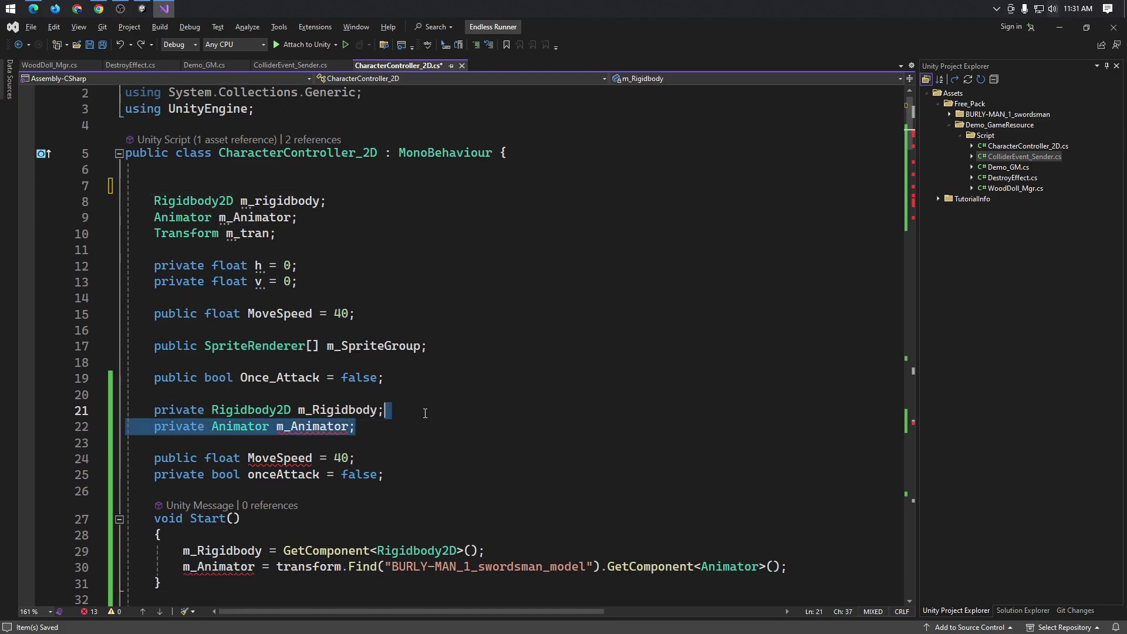
{"action": "key", "text": "Delete"}
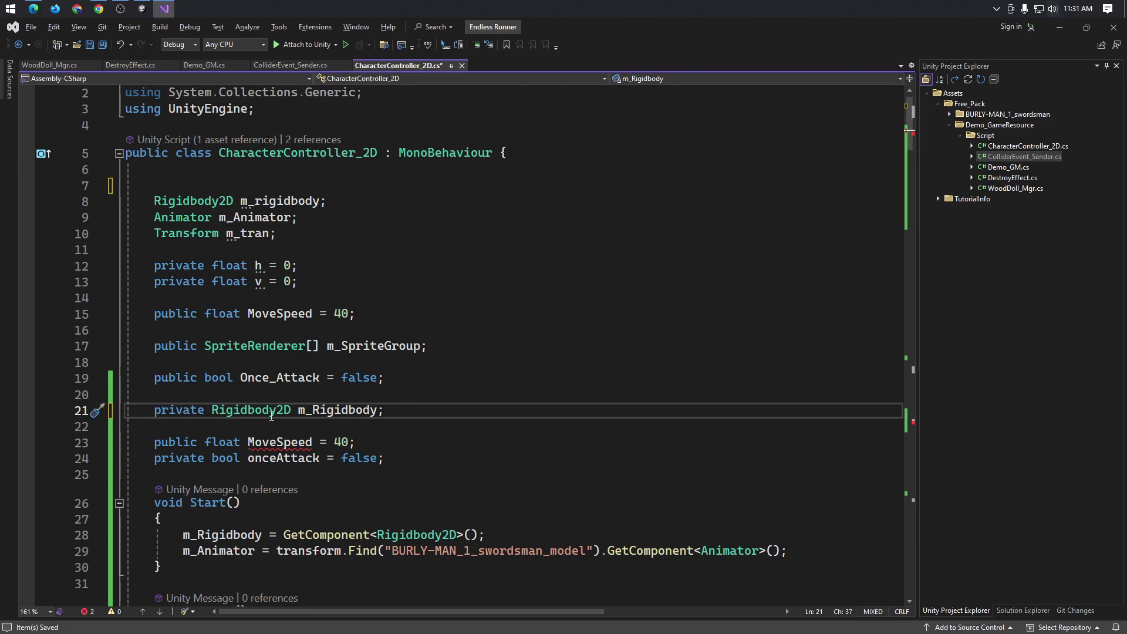
{"action": "left_click", "coordinate": [270, 414]}
{"action": "key", "text": "ctrl+z"}
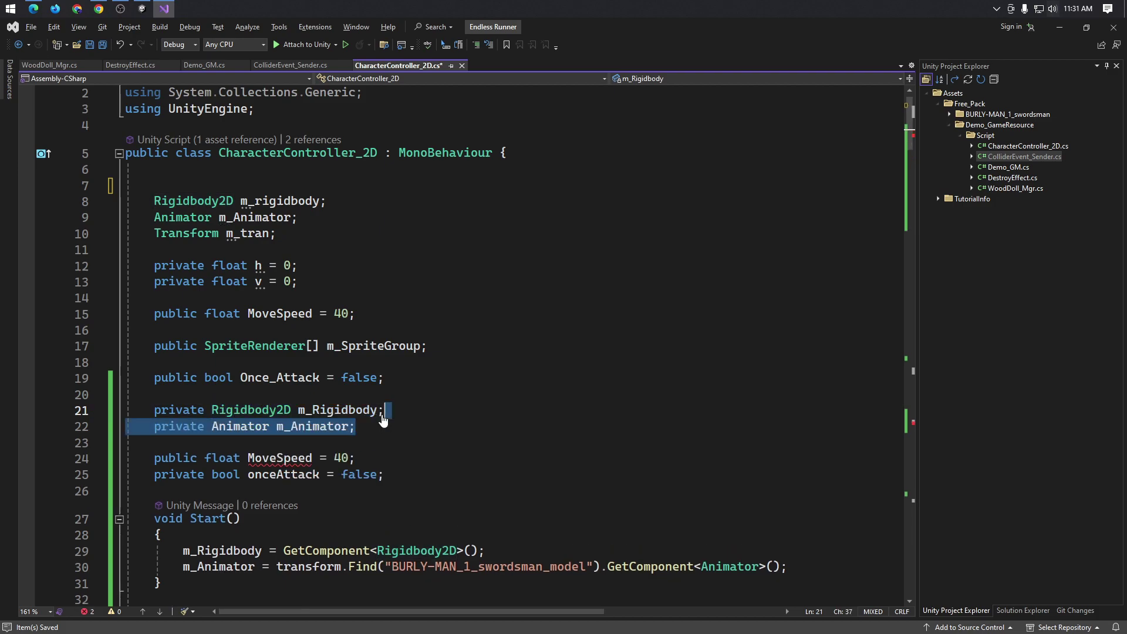
{"action": "left_click", "coordinate": [328, 212]}
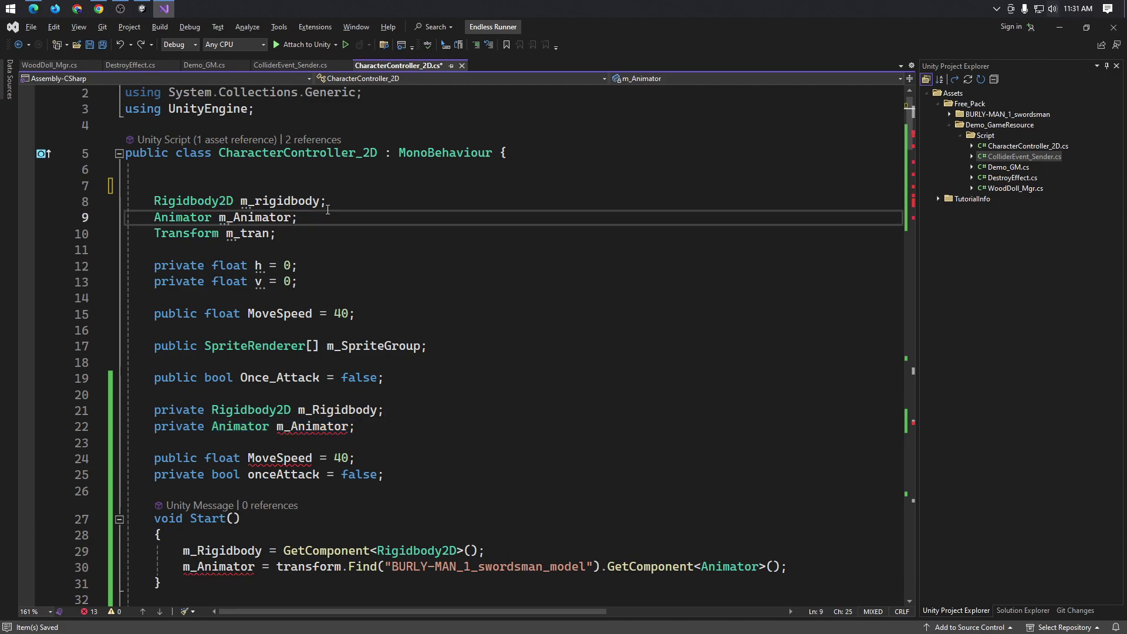
{"action": "type", "text": "//"}
{"action": "key", "text": "ctrl+z"}
{"action": "left_click", "coordinate": [155, 219]}
{"action": "type", "text": "//"}
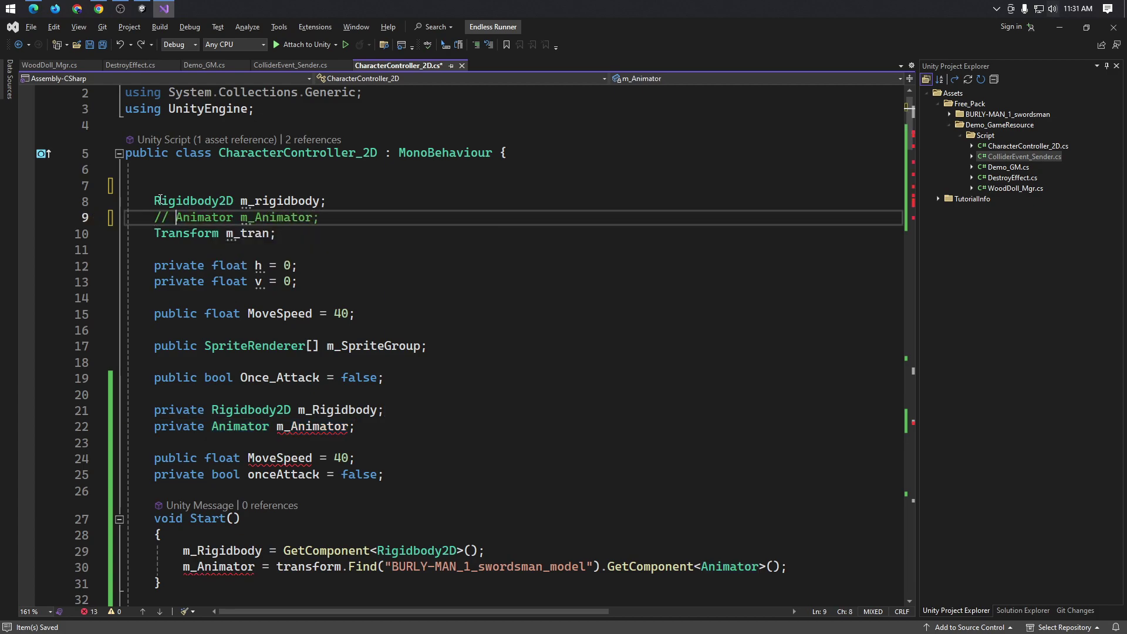
{"action": "left_click", "coordinate": [154, 200]}
{"action": "type", "text": "//"}
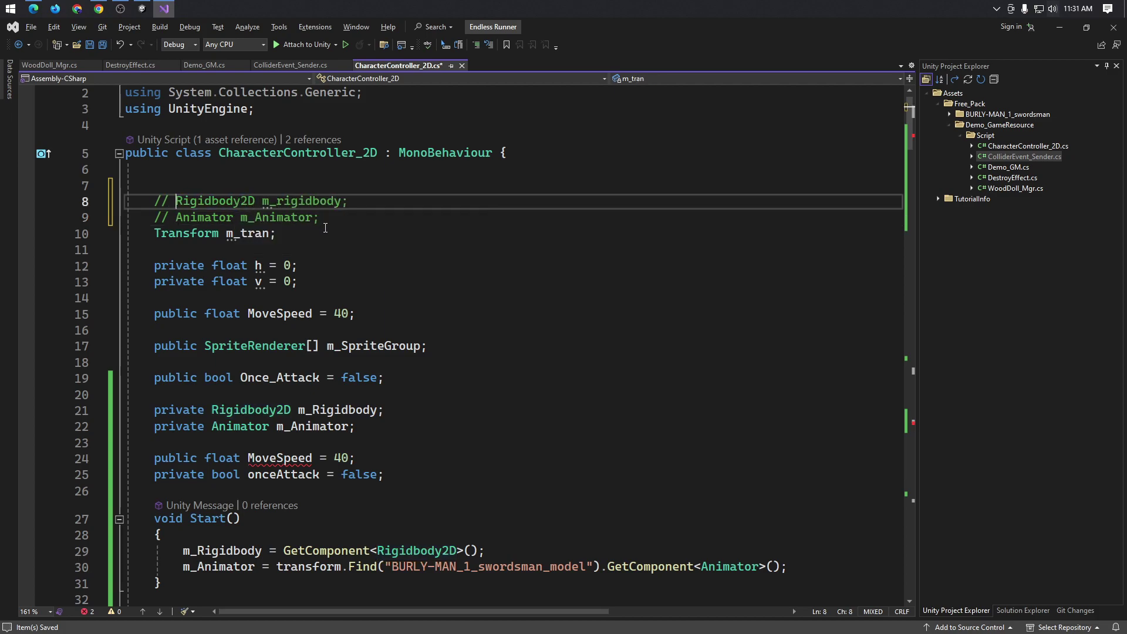
- Delete the duplicate MoveSpeed line and save the script
{"action": "double_click", "coordinate": [247, 234]}
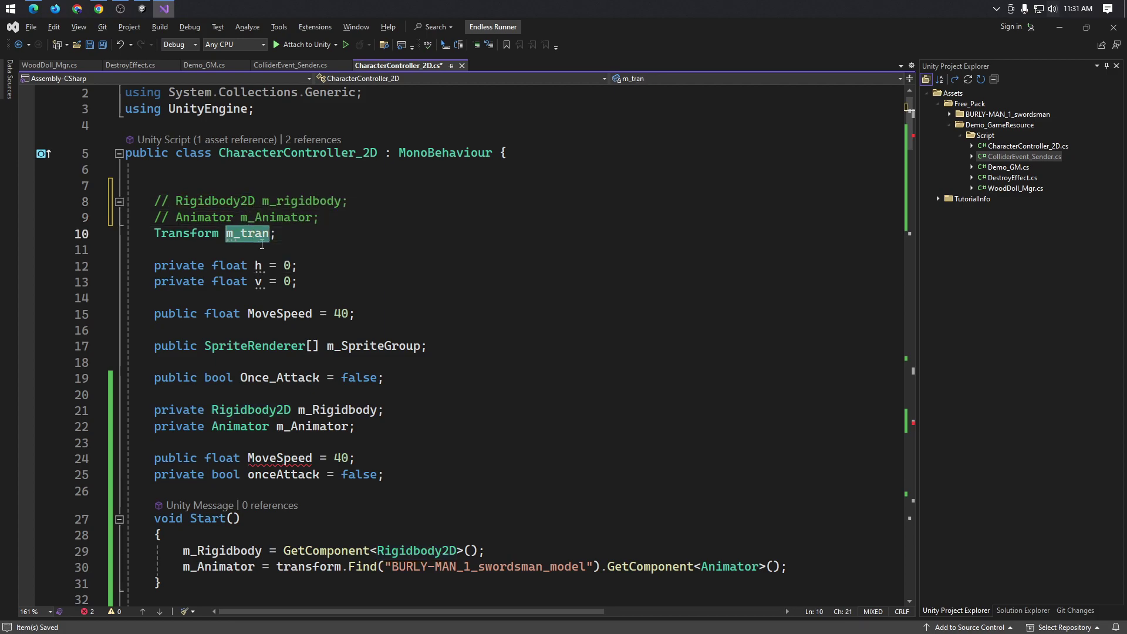
{"action": "double_click", "coordinate": [280, 459]}
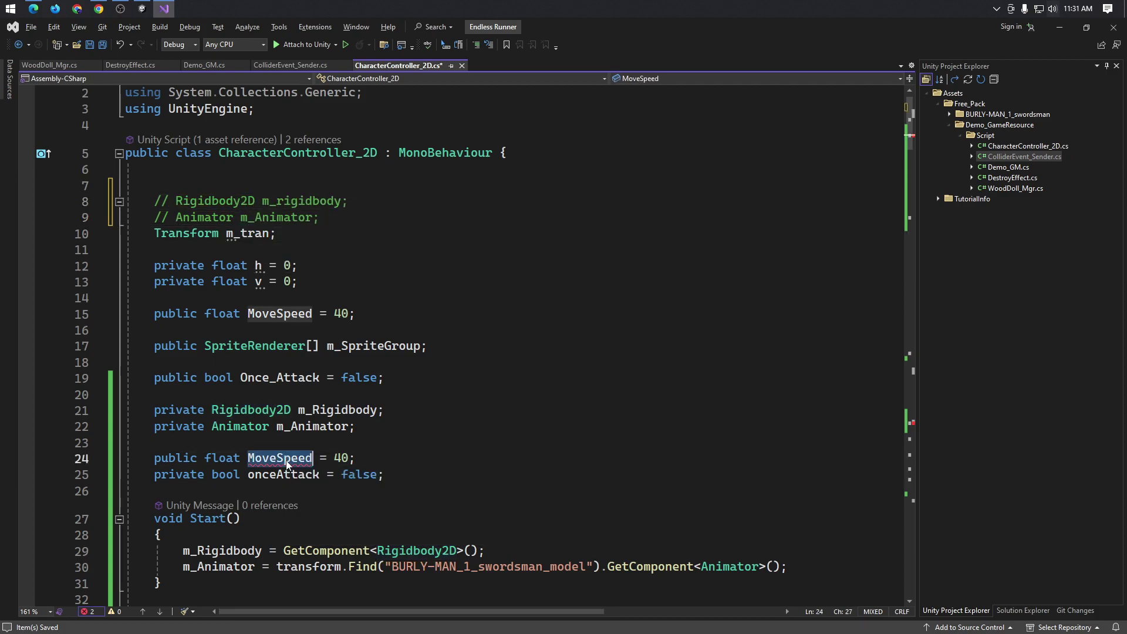
{"action": "left_click", "coordinate": [370, 461]}
{"action": "key", "text": "Delete"}
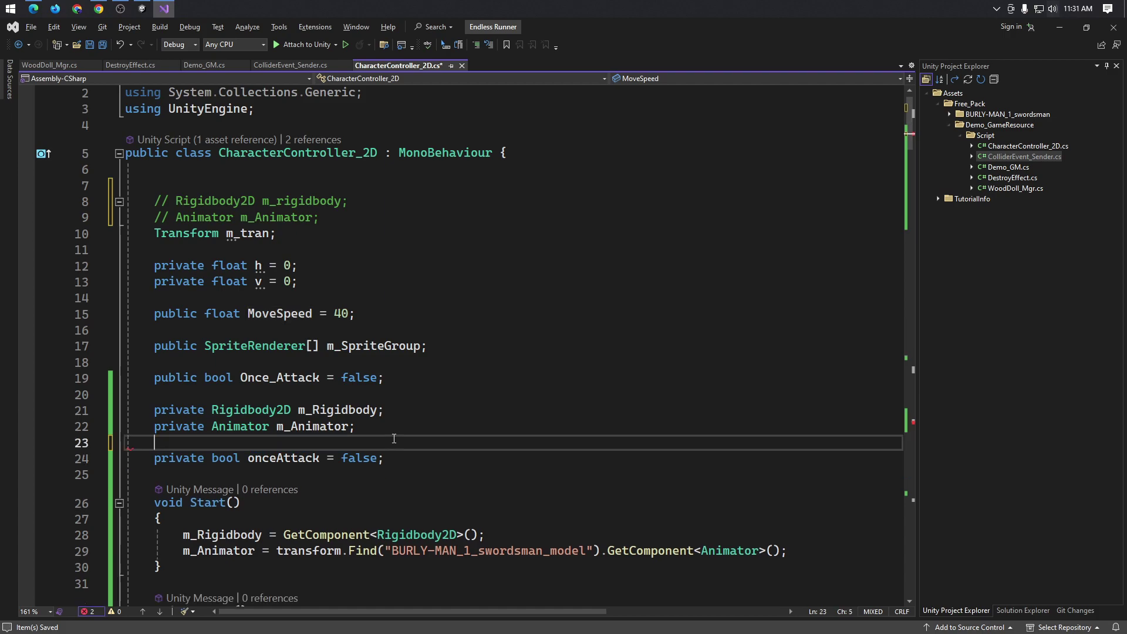
{"action": "scroll", "coordinate": [276, 355], "scroll_direction": "down", "scroll_amount": 5}
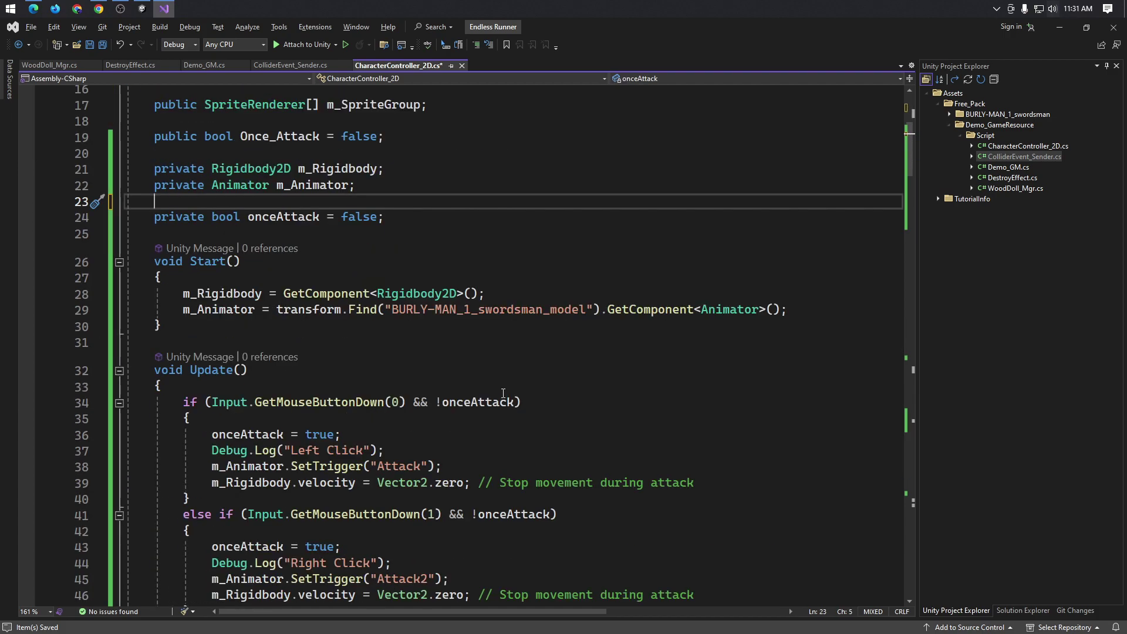
{"action": "scroll", "coordinate": [276, 356], "scroll_direction": "down", "scroll_amount": 5}
{"action": "left_click", "coordinate": [588, 345]}
{"action": "key", "text": "ctrl+s"}
{"action": "key", "text": "alt+Tab"}
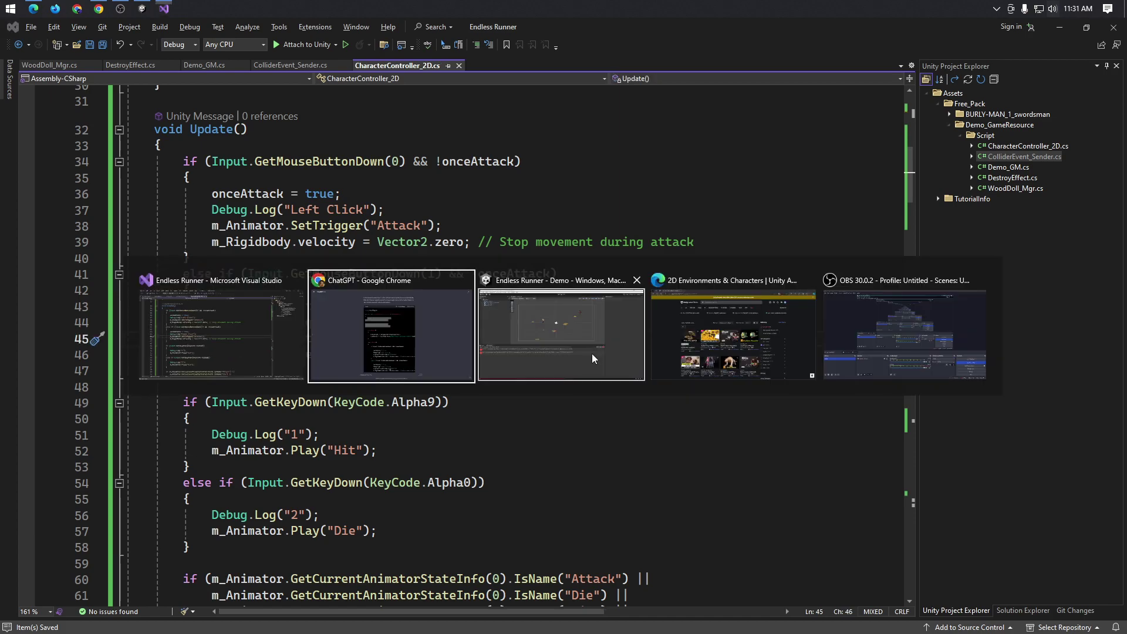
- Enter Play mode, trigger a left-click attack and walk the swordsman around with WASD
{"action": "left_click", "coordinate": [530, 334]}
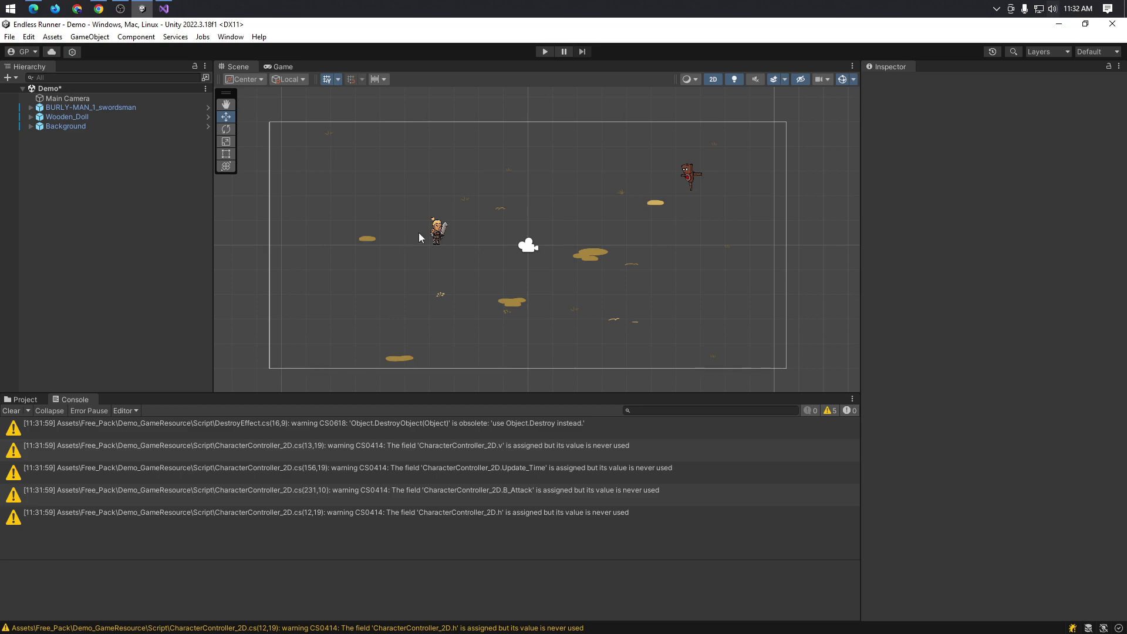
{"action": "left_click", "coordinate": [542, 52]}
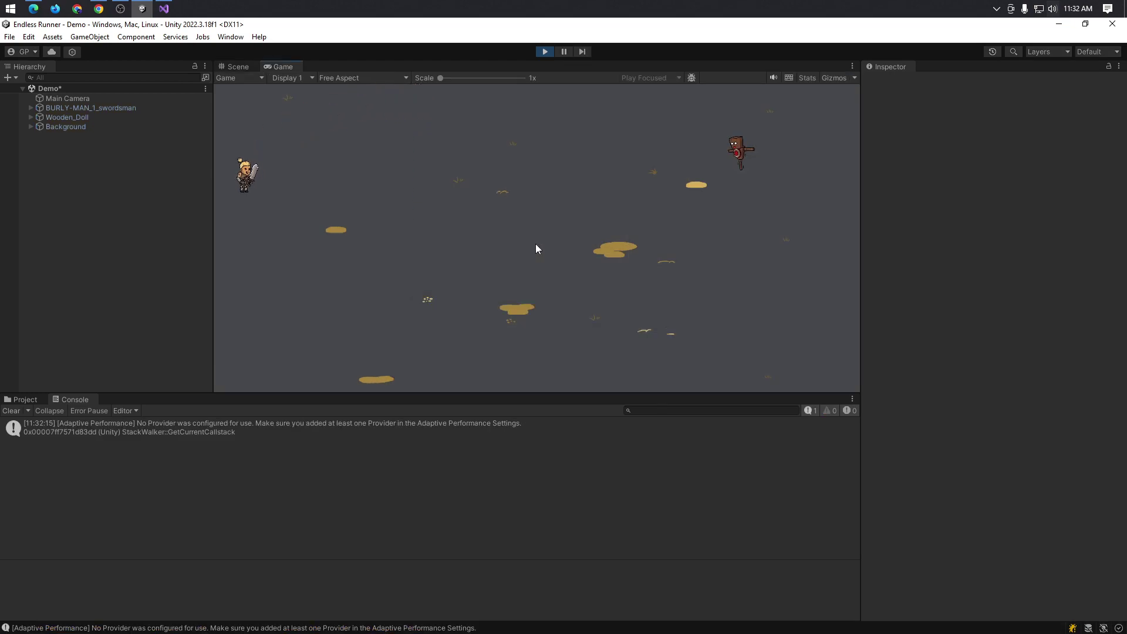
{"action": "left_click", "coordinate": [536, 245]}
{"action": "key", "text": "d"}
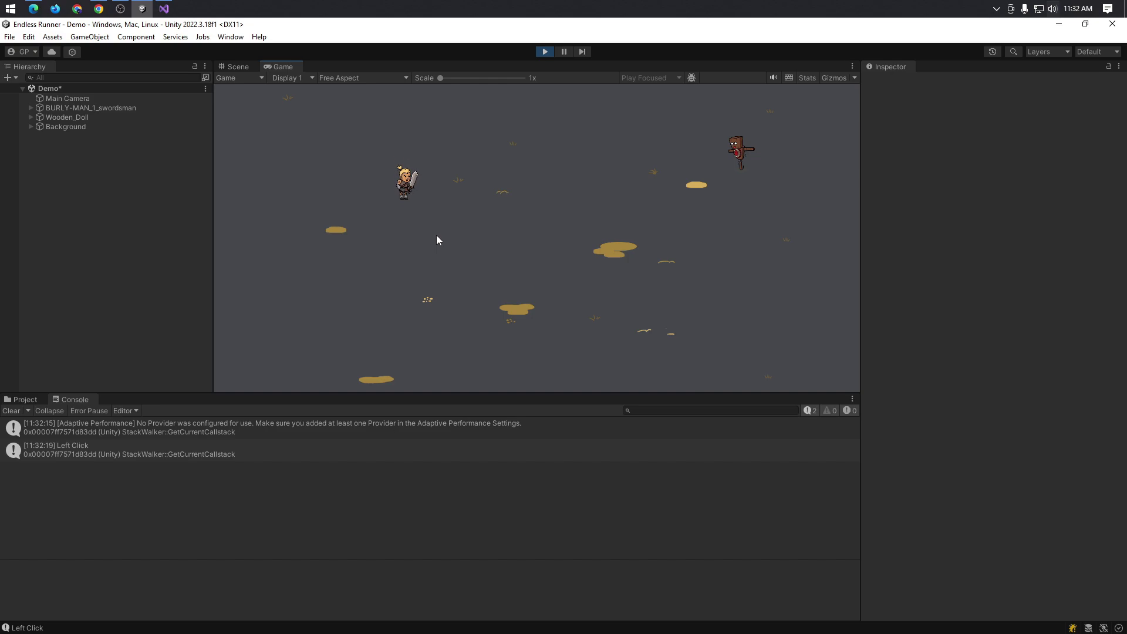
{"action": "key", "text": "s"}
{"action": "key", "text": "d"}
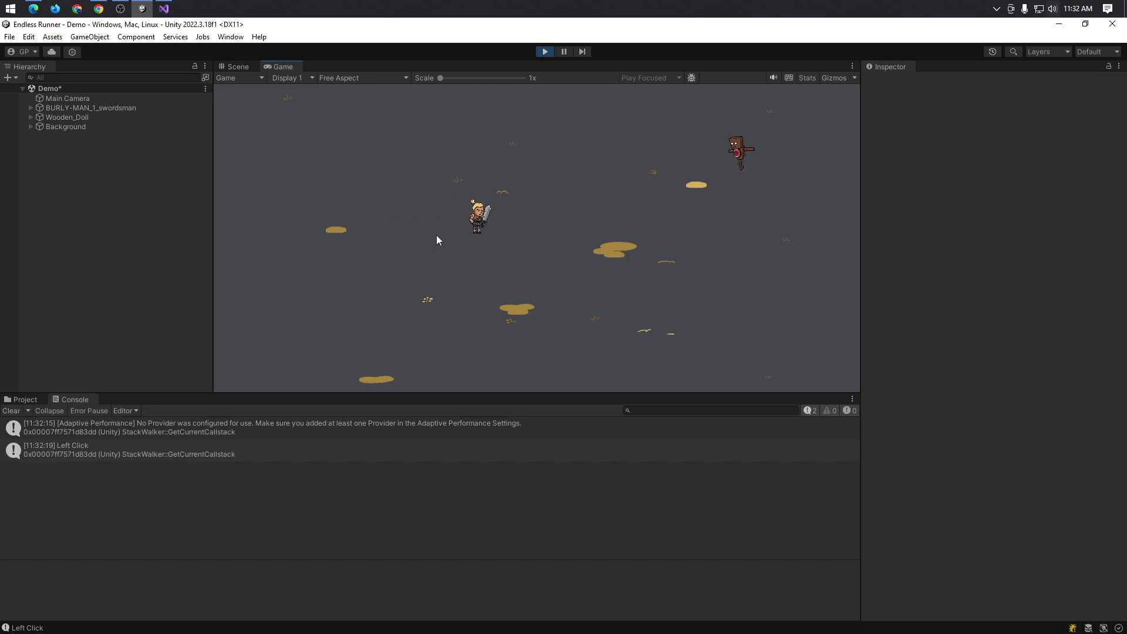
{"action": "key", "text": "w"}
{"action": "key", "text": "w"}
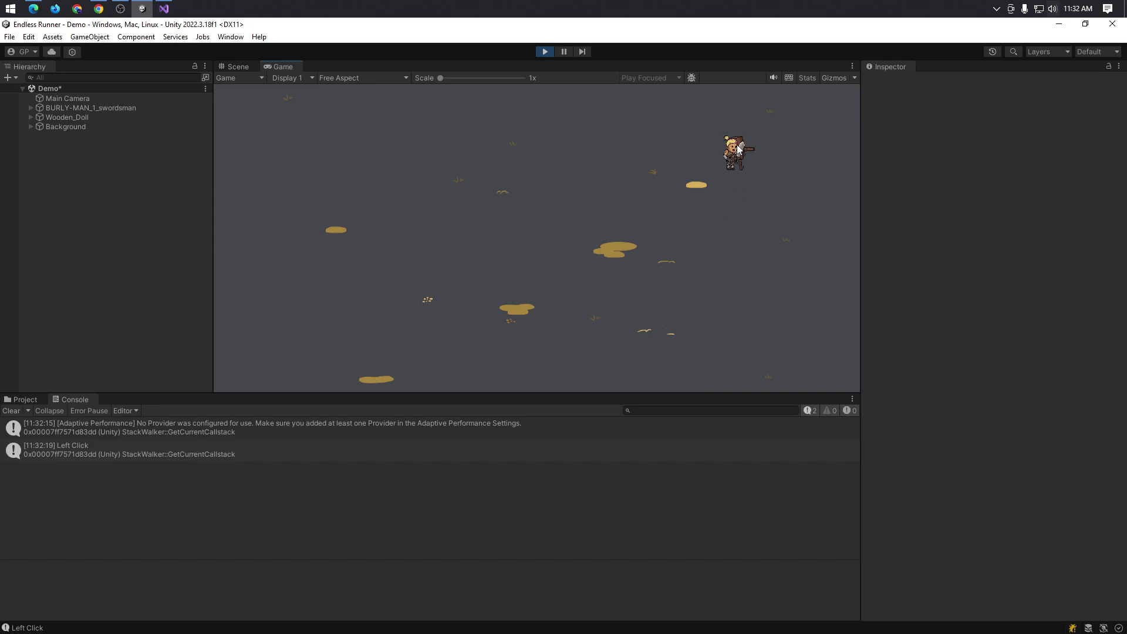
{"action": "key", "text": "a"}
{"action": "key", "text": "s"}
- Press 2 for the Die animation, 1 for Hit, then click repeatedly to attack
{"action": "key", "text": "2"}
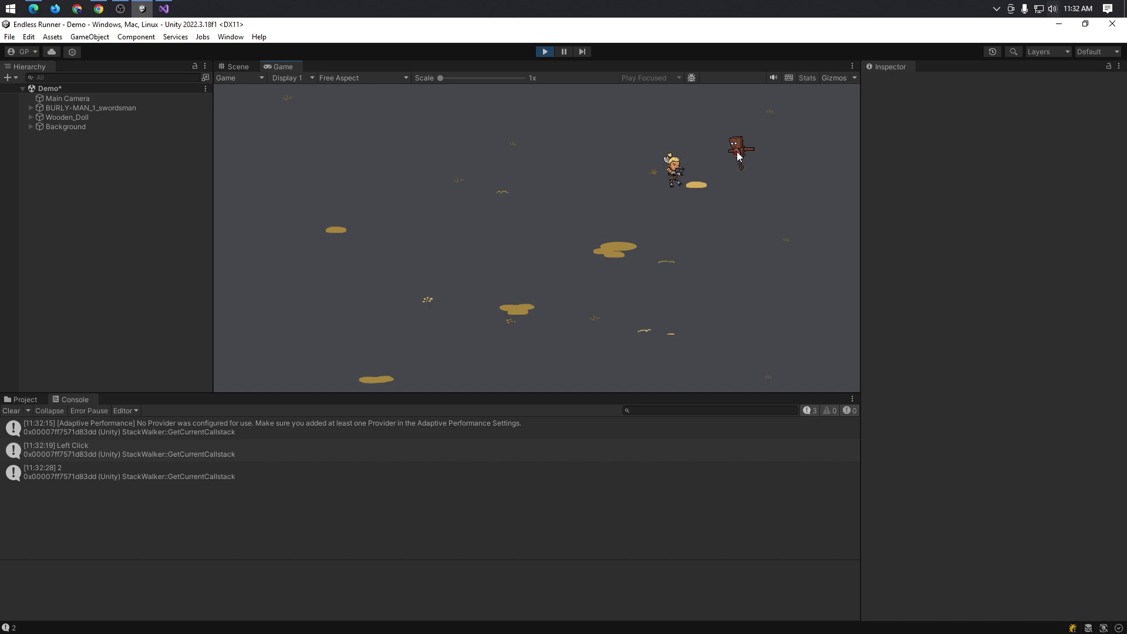
{"action": "key", "text": "1"}
{"action": "key", "text": "1"}
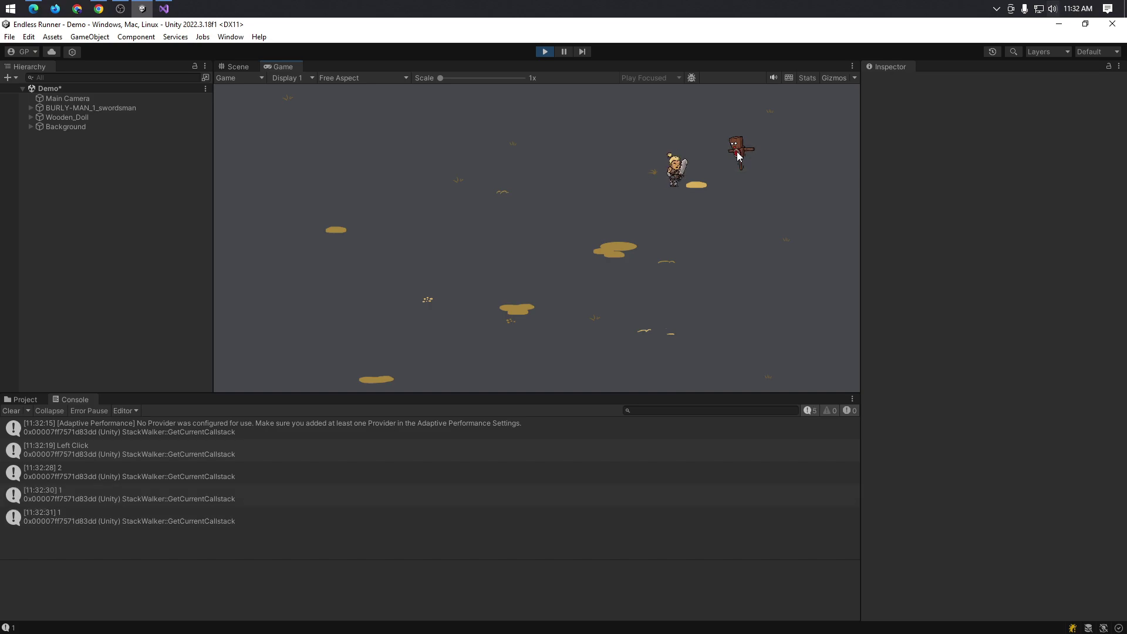
{"action": "key", "text": "1"}
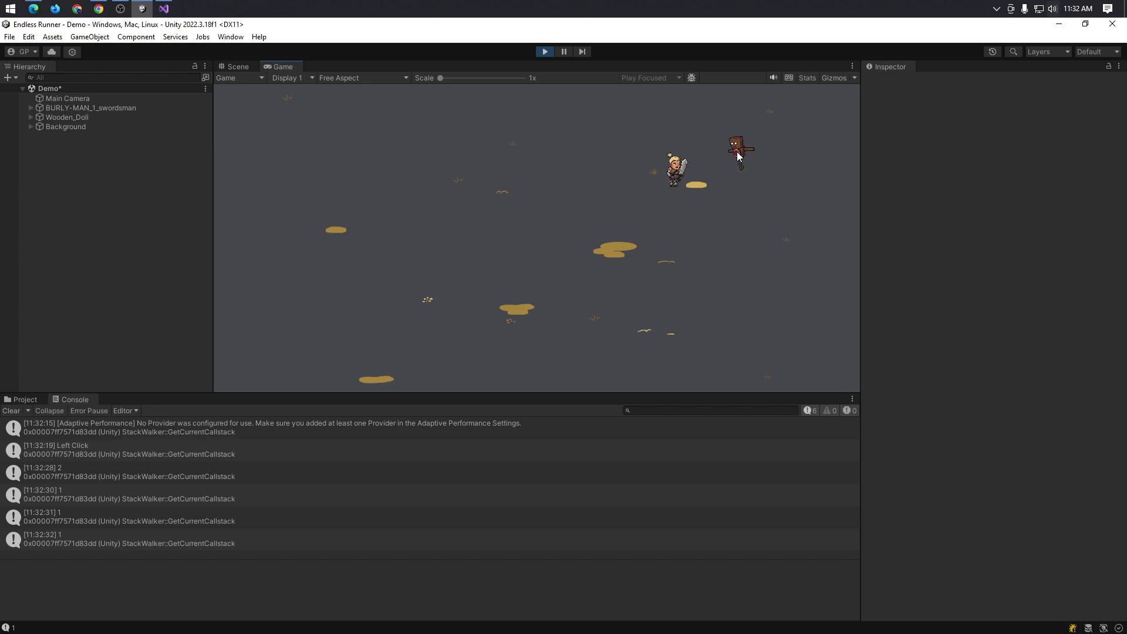
{"action": "left_click", "coordinate": [703, 184]}
{"action": "left_click", "coordinate": [700, 174]}
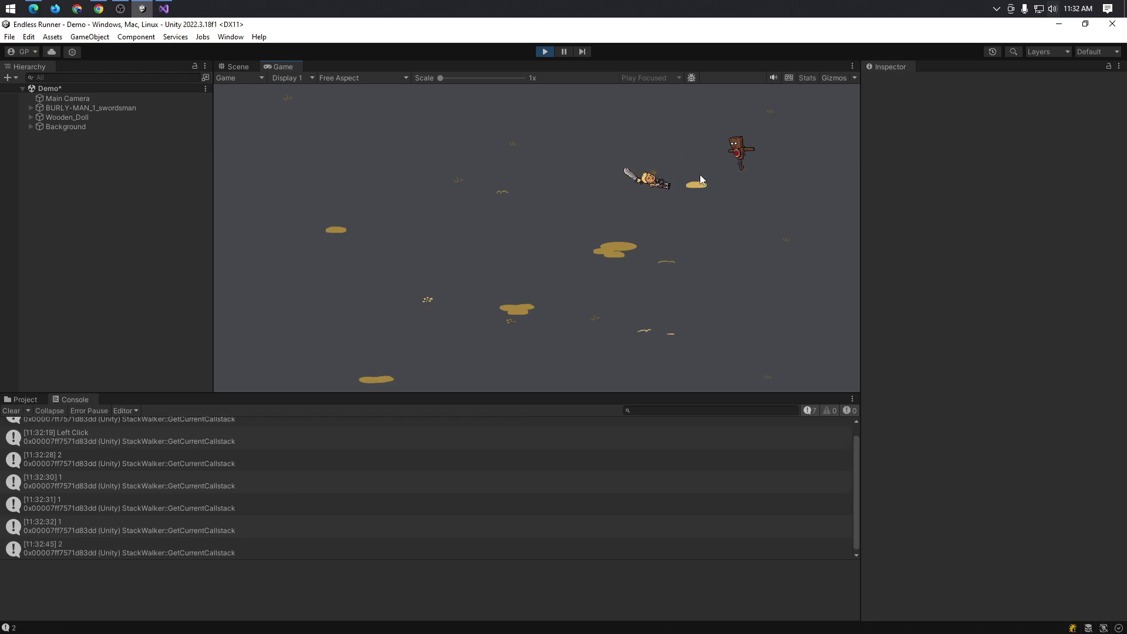
{"action": "left_click", "coordinate": [700, 175]}
{"action": "left_click", "coordinate": [695, 173]}
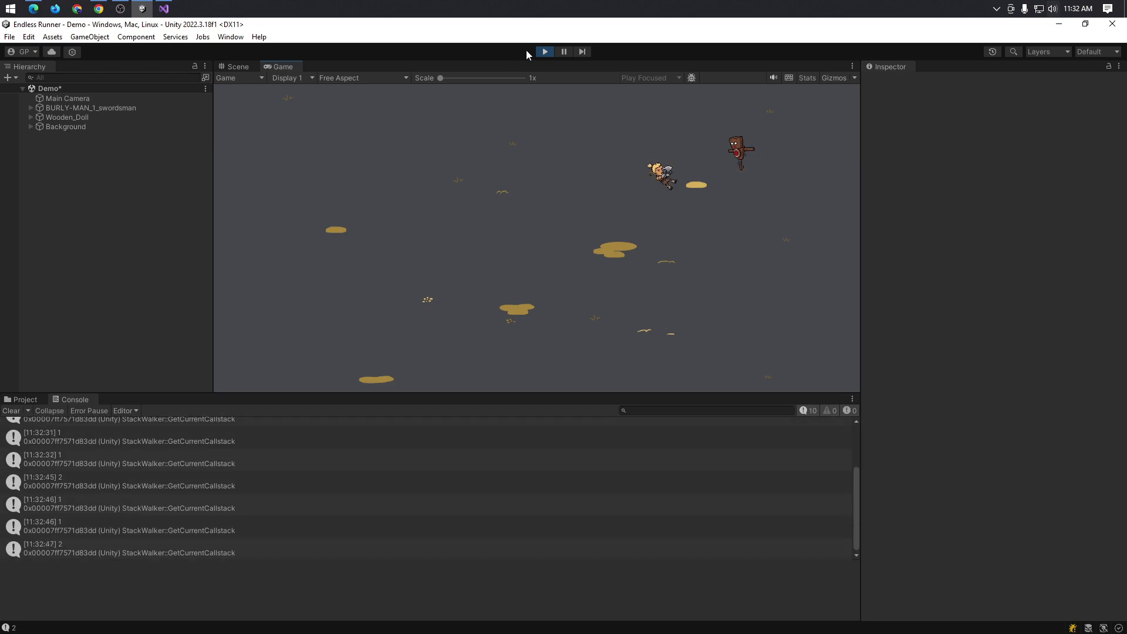
- Restart Play mode and left-click in the Game view to test the attack
{"action": "left_click", "coordinate": [545, 51]}
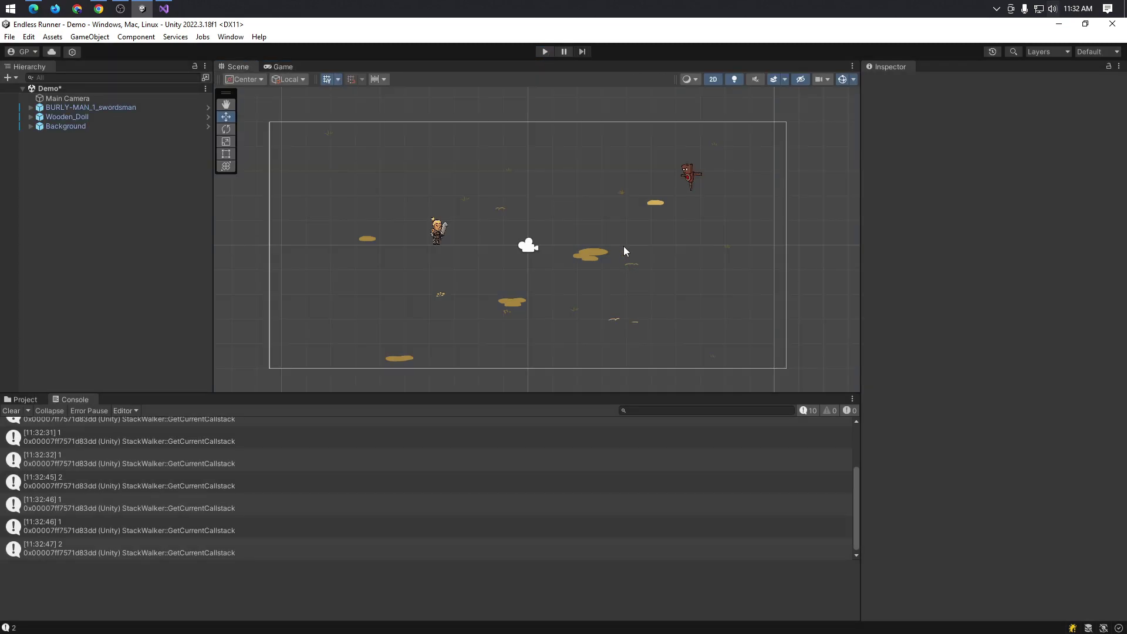
{"action": "key", "text": "alt+Tab"}
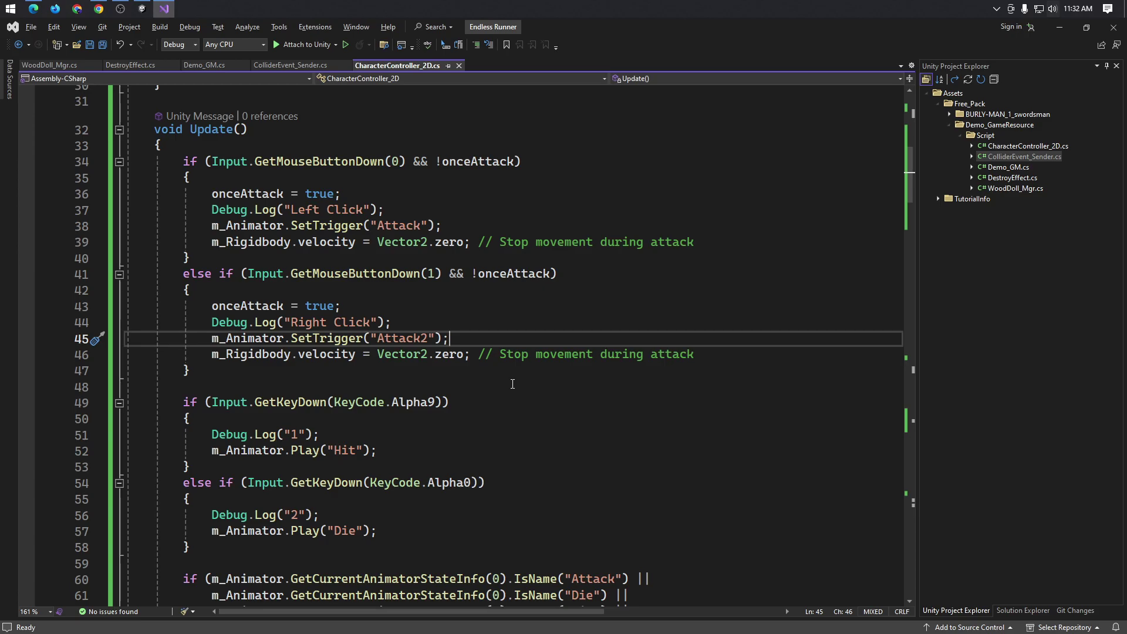
{"action": "key", "text": "alt+Tab"}
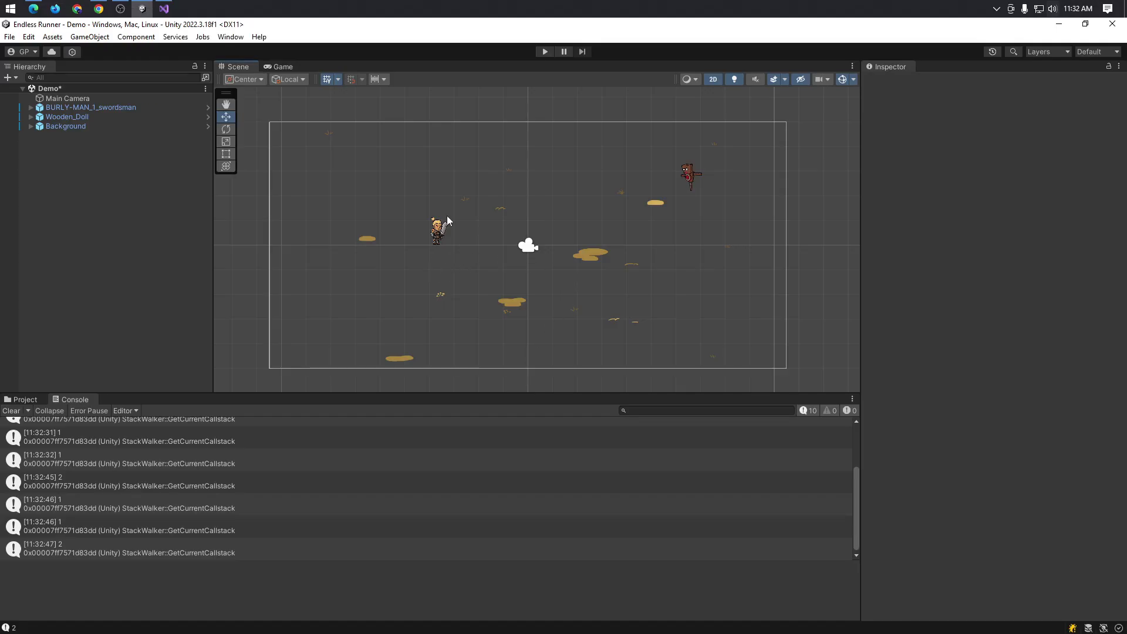
{"action": "left_click", "coordinate": [544, 51]}
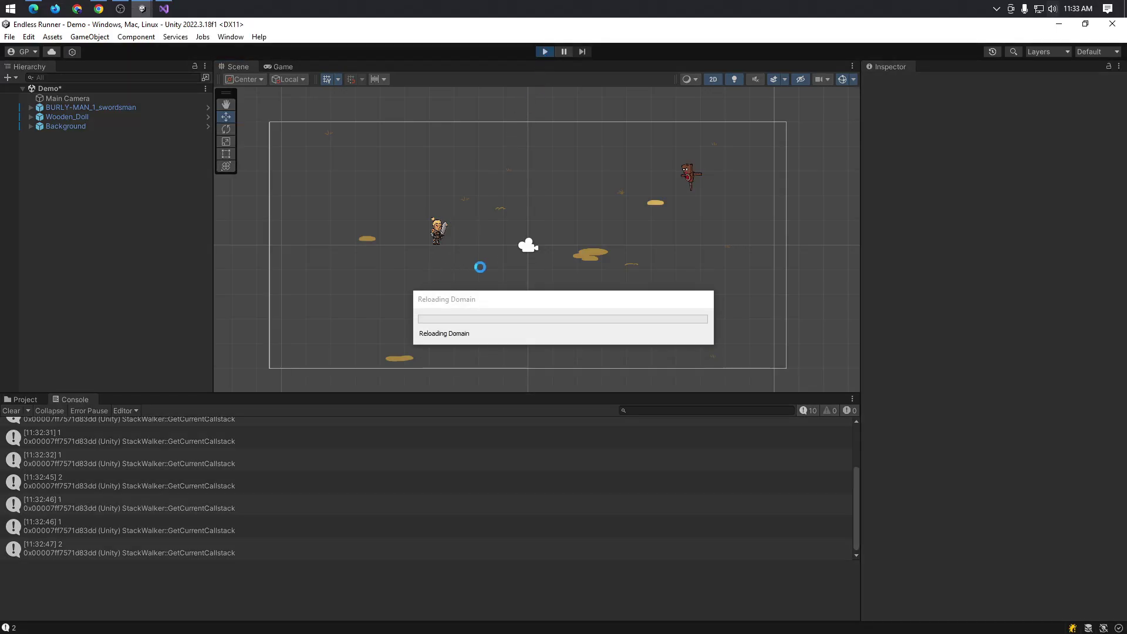
{"action": "key", "text": "alt+Tab"}
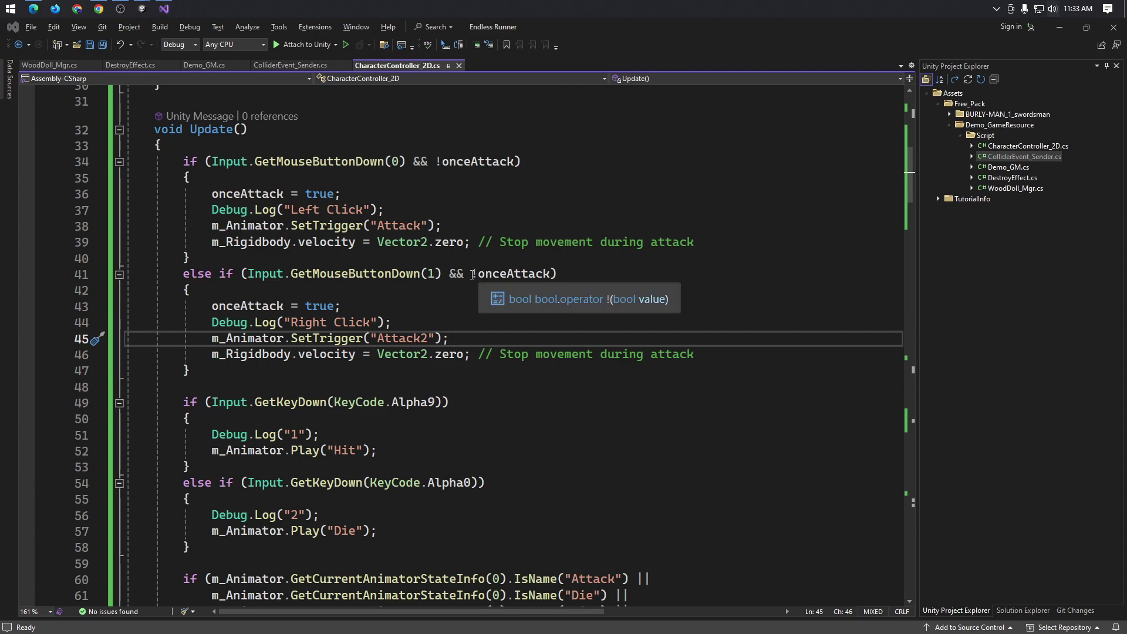
{"action": "key", "text": "alt+Tab"}
{"action": "key", "text": "alt+Tab"}
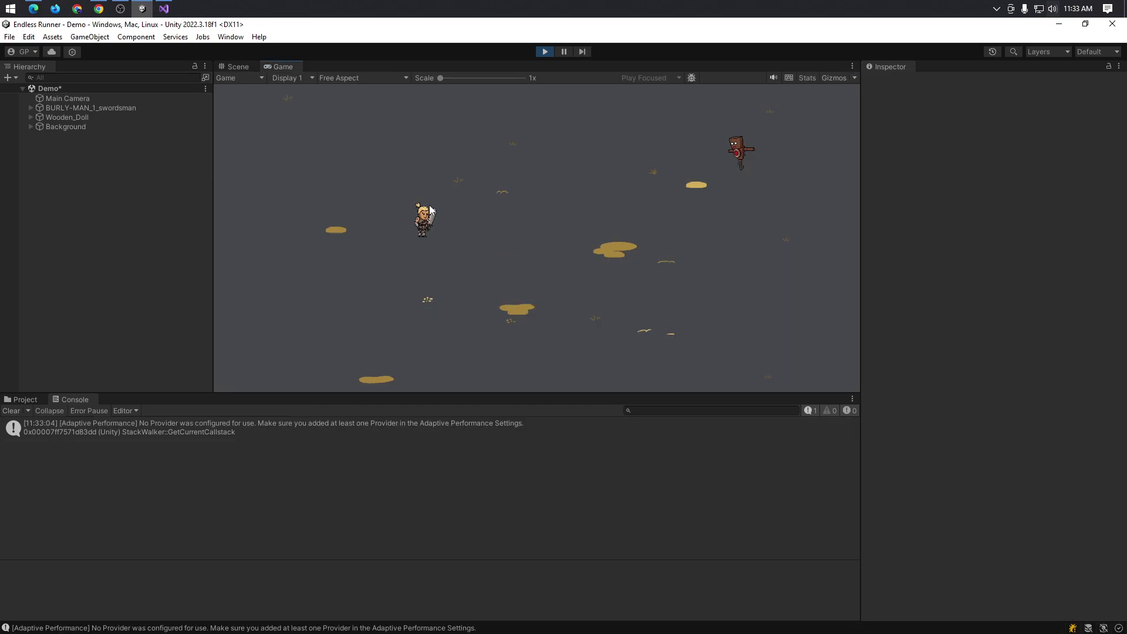
{"action": "left_click", "coordinate": [428, 233]}
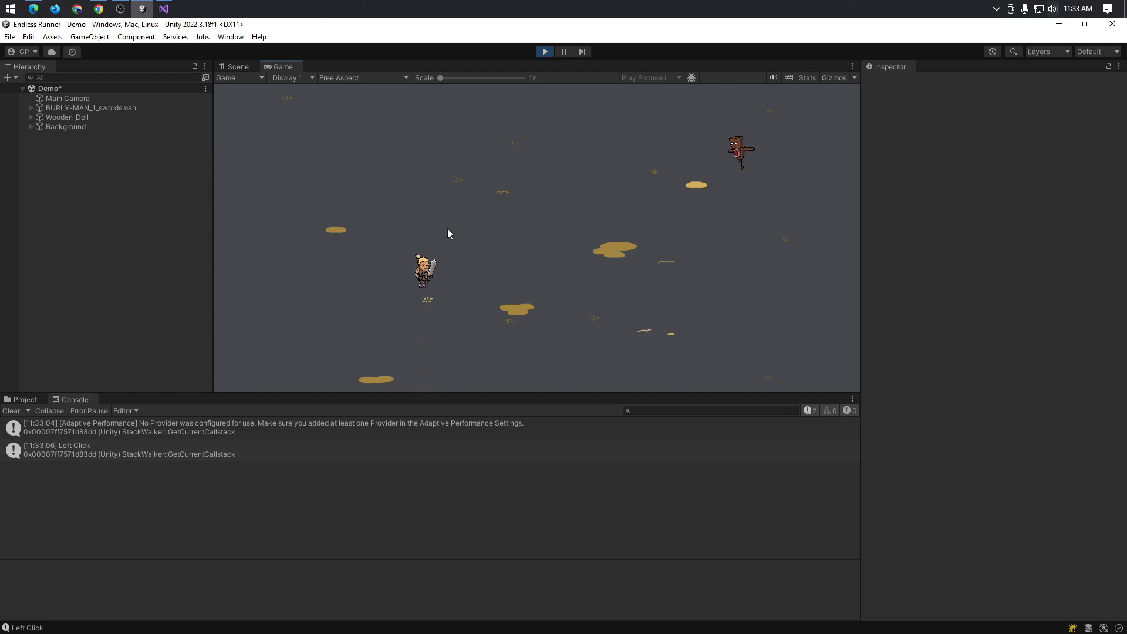
{"action": "key", "text": "Left"}
{"action": "key", "text": "alt+Tab"}
- Tell ChatGPT that left-clicking only triggers the console but nothing happens to the character
{"action": "left_click", "coordinate": [489, 298]}
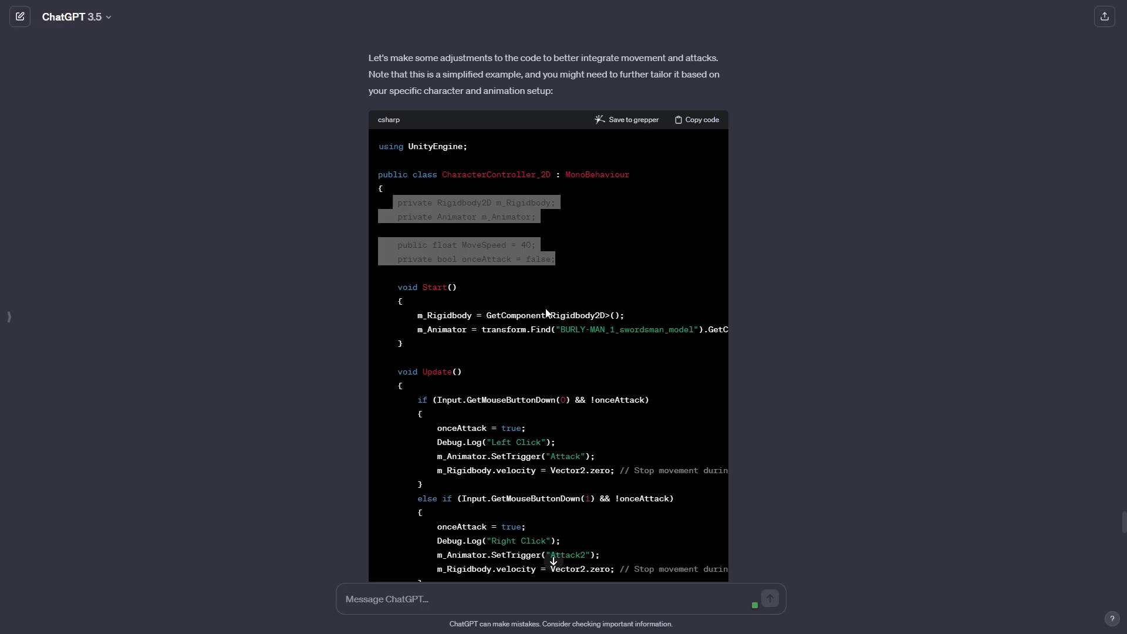
{"action": "scroll", "coordinate": [462, 467], "scroll_direction": "down", "scroll_amount": 3}
{"action": "left_click", "coordinate": [477, 591]}
{"action": "type", "text": "st"}
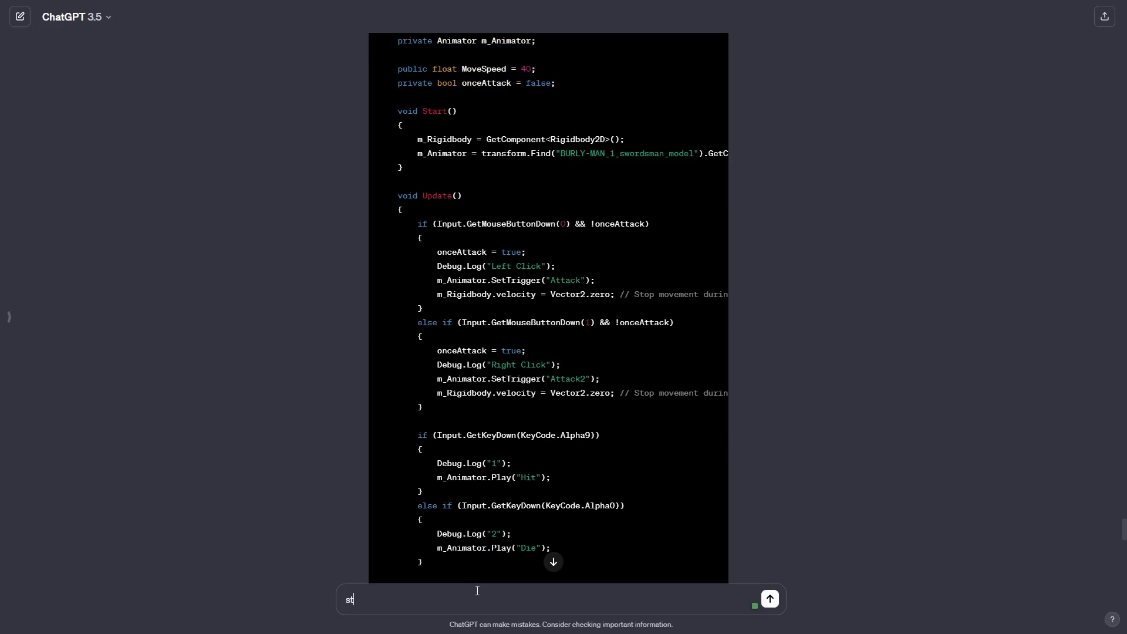
{"action": "type", "text": "ill the same, "}
{"action": "type", "text": "when I "}
{"action": "type", "text": "clik the"}
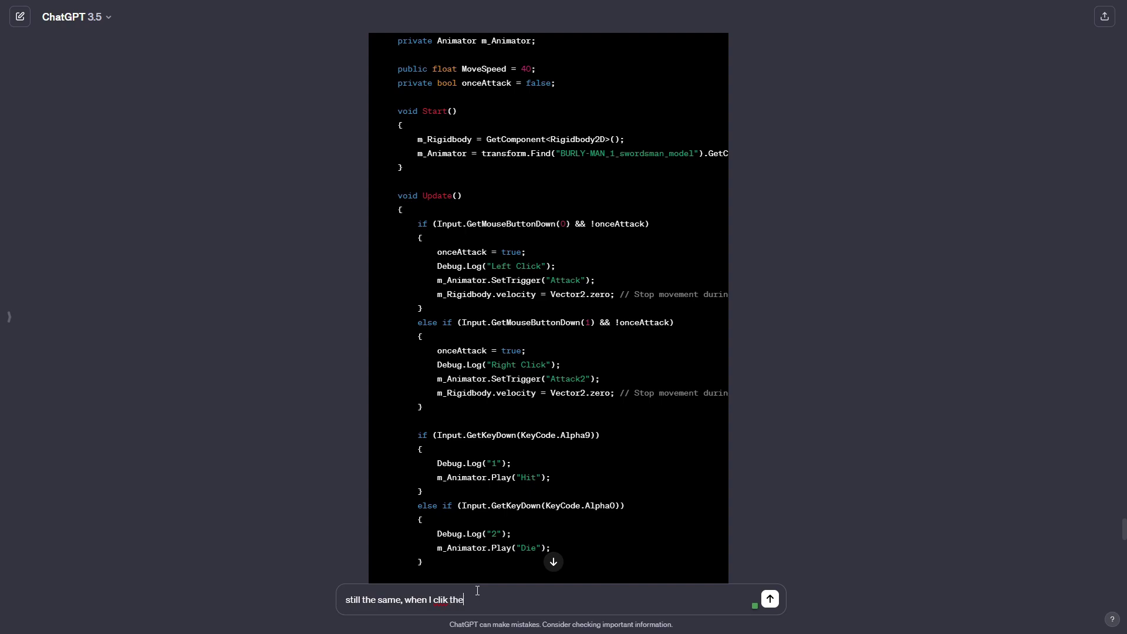
{"action": "key", "text": "BackSpace"}
{"action": "type", "text": "ck "}
{"action": "type", "text": "he righ"}
{"action": "type", "text": "t bu"}
{"action": "key", "text": "BackSpace"}
{"action": "key", "text": "BackSpace"}
{"action": "key", "text": "BackSpace"}
{"action": "key", "text": "BackSpace"}
{"action": "key", "text": "BackSpace"}
{"action": "key", "text": "BackSpace"}
{"action": "key", "text": "BackSpace"}
{"action": "key", "text": "BackSpace"}
{"action": "type", "text": "lef"}
{"action": "type", "text": "t "}
{"action": "type", "text": "mouse"}
{"action": "type", "text": " button "}
{"action": "type", "text": "it"}
{"action": "type", "text": " only triggers "}
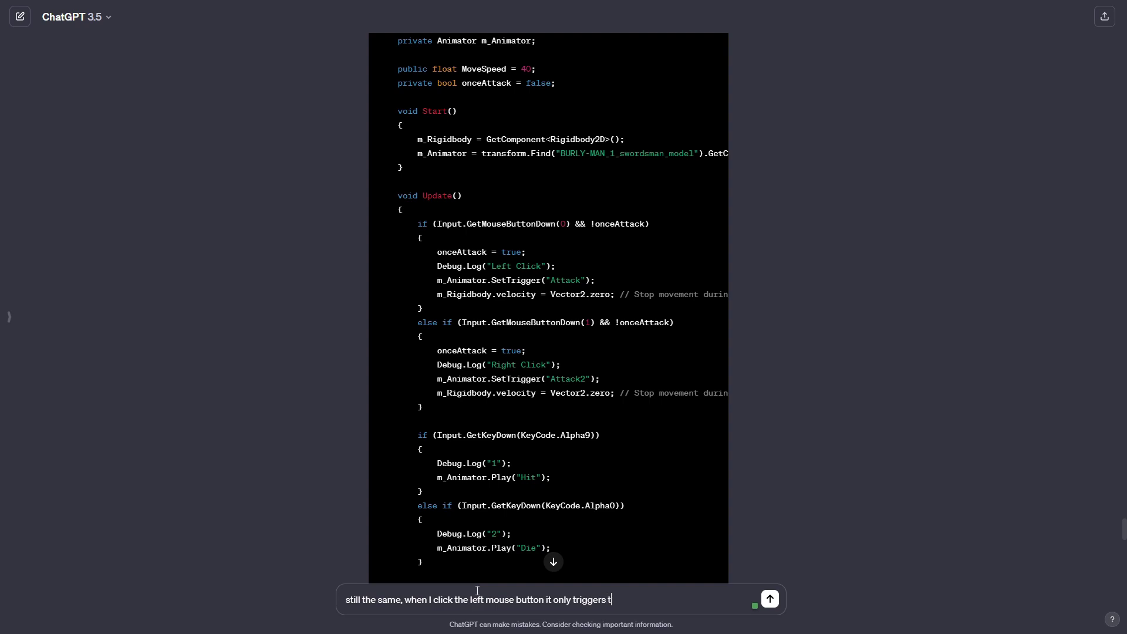
{"action": "type", "text": "the "}
{"action": "type", "text": "console bu"}
{"action": "type", "text": "t nothing ha"}
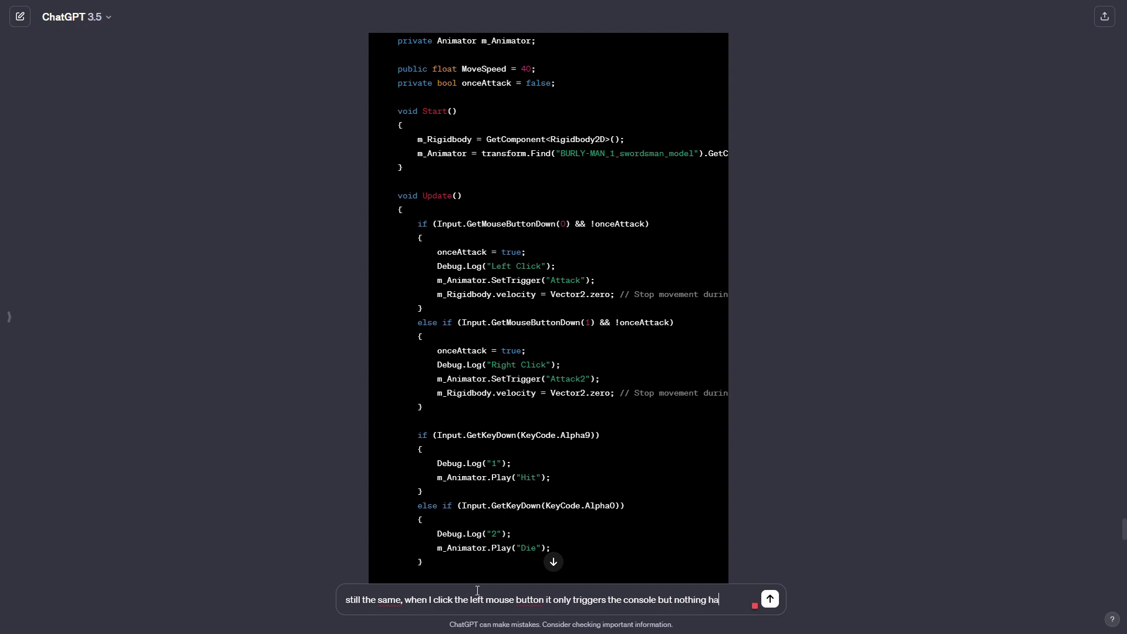
{"action": "type", "text": "ppen "}
{"action": "type", "text": "to the characte"}
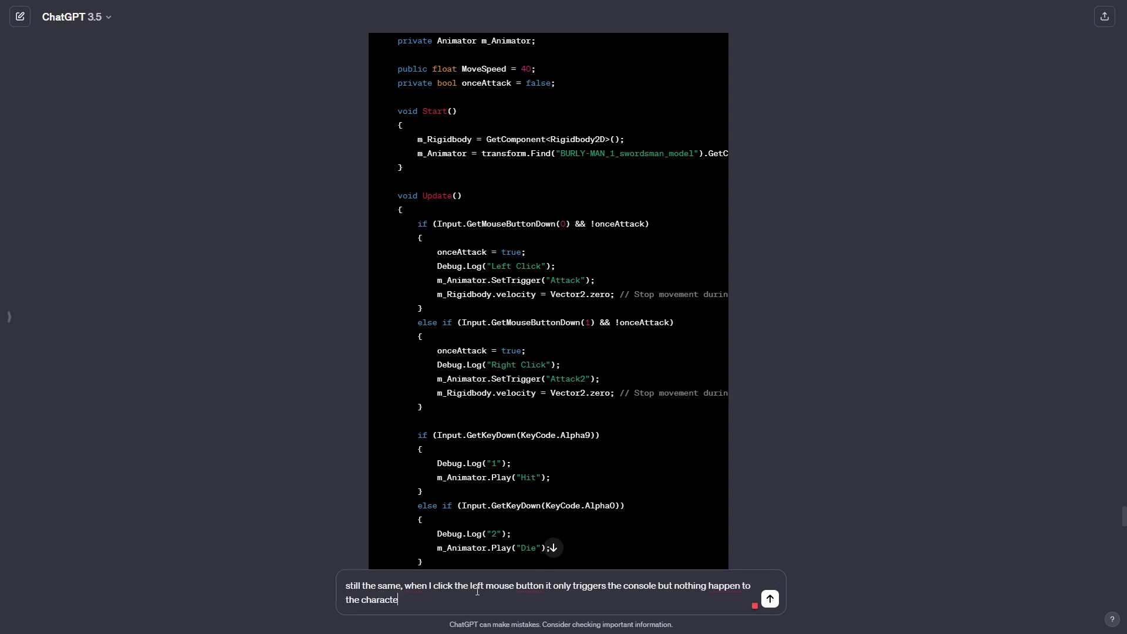
{"action": "type", "text": "r"}
{"action": "key", "text": "Return"}
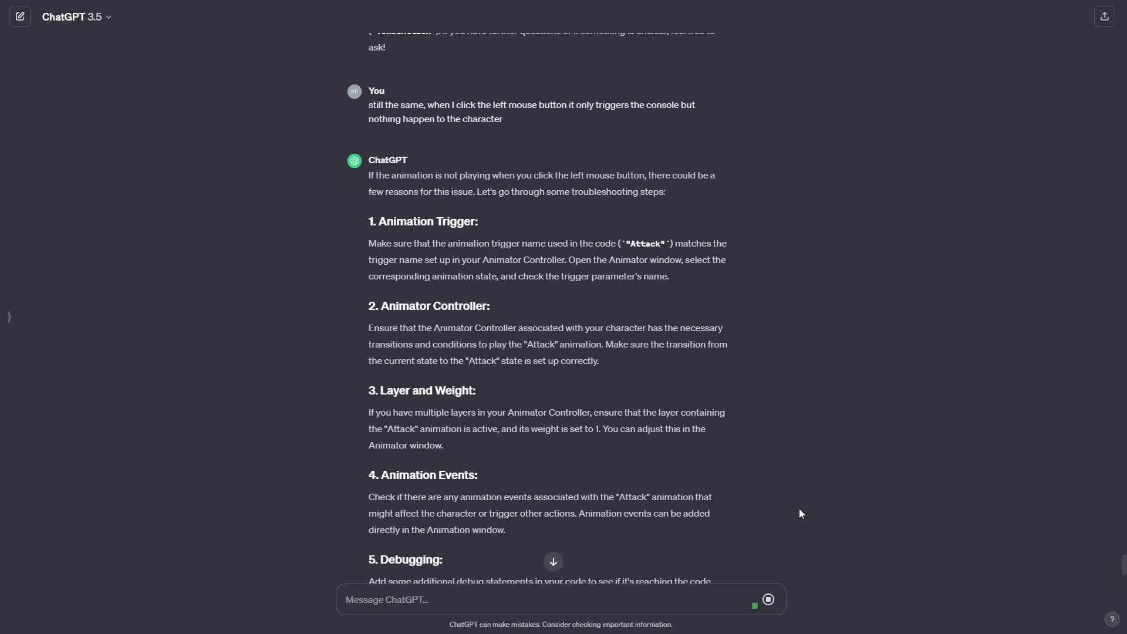
{"action": "key", "text": "alt+Tab"}
- Review the SetTrigger call on line 45 and the m_Animator declaration on line 22
{"action": "left_click", "coordinate": [509, 340]}
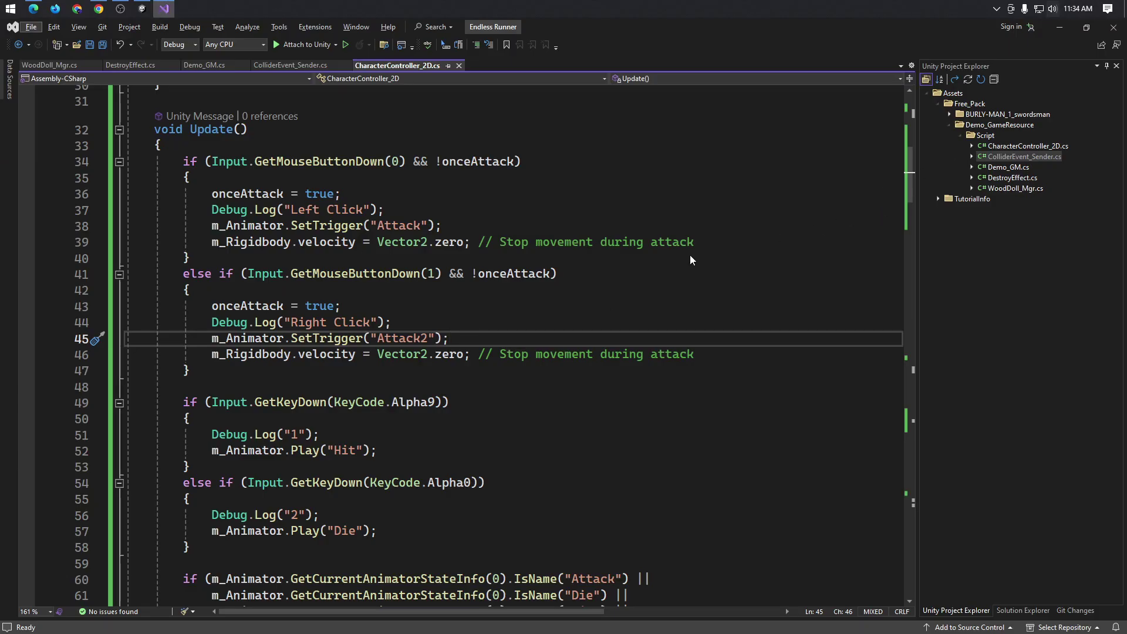
{"action": "left_click", "coordinate": [336, 338]}
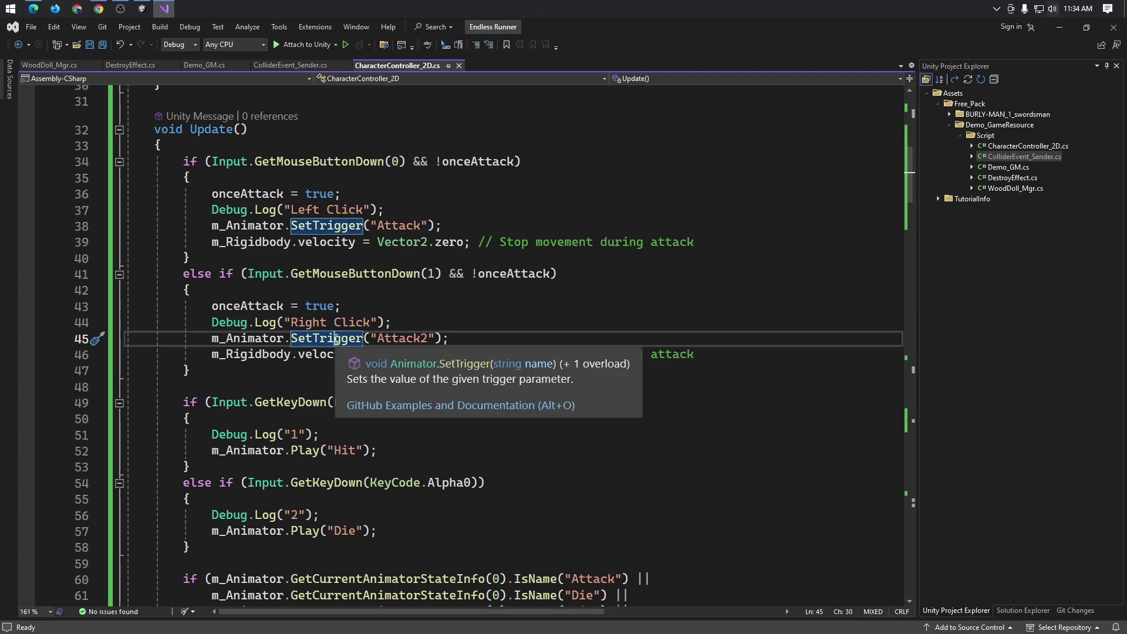
{"action": "scroll", "coordinate": [352, 341], "scroll_direction": "up", "scroll_amount": 4}
{"action": "scroll", "coordinate": [389, 347], "scroll_direction": "up", "scroll_amount": 4}
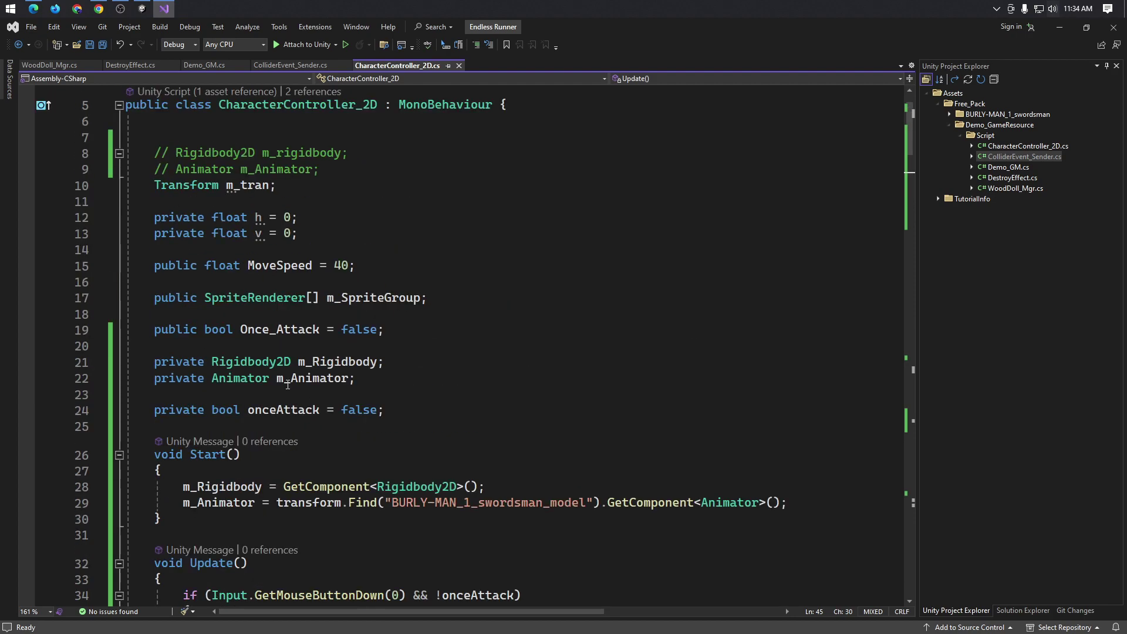
{"action": "left_click", "coordinate": [234, 381]}
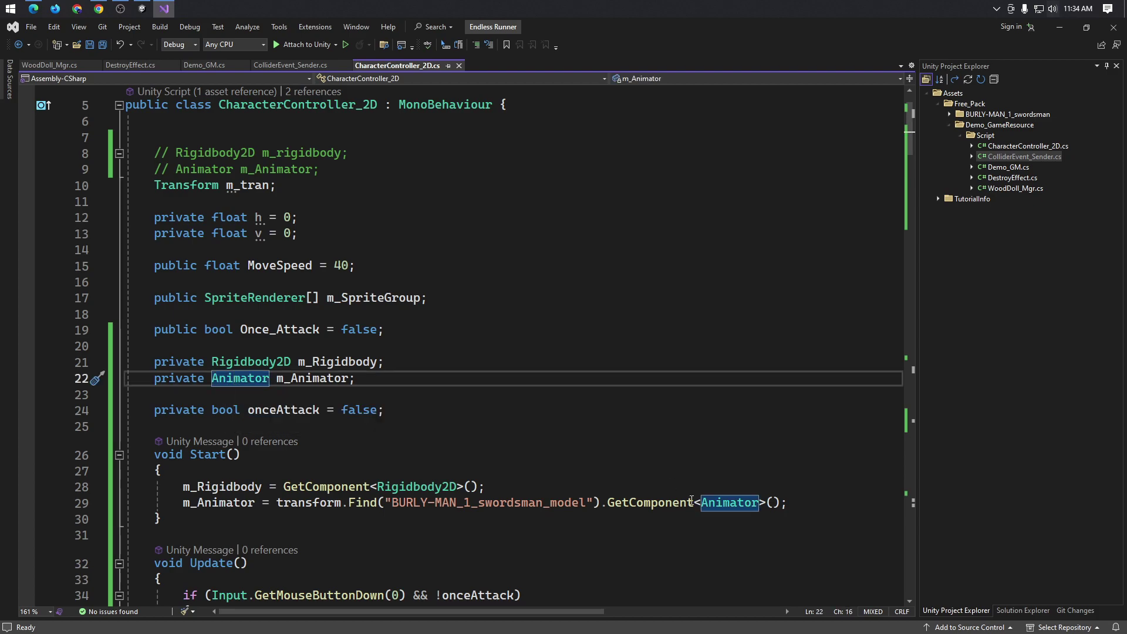
- Stop the running game in Unity's Play mode
{"action": "key", "text": "alt+Tab"}
{"action": "left_click", "coordinate": [580, 349]}
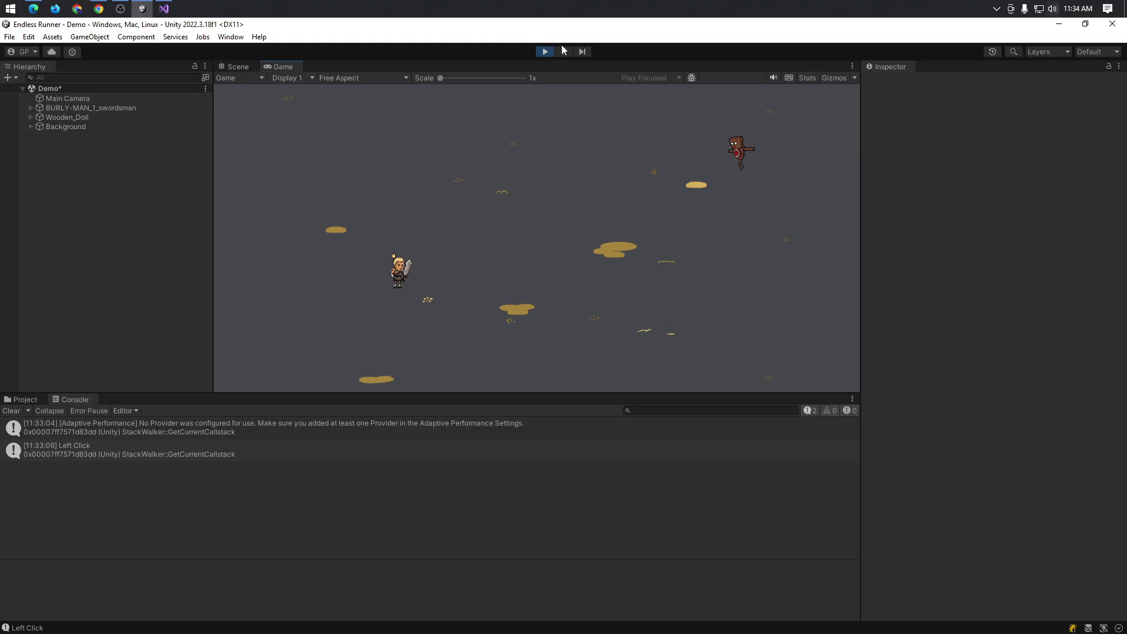
{"action": "left_click", "coordinate": [545, 52]}
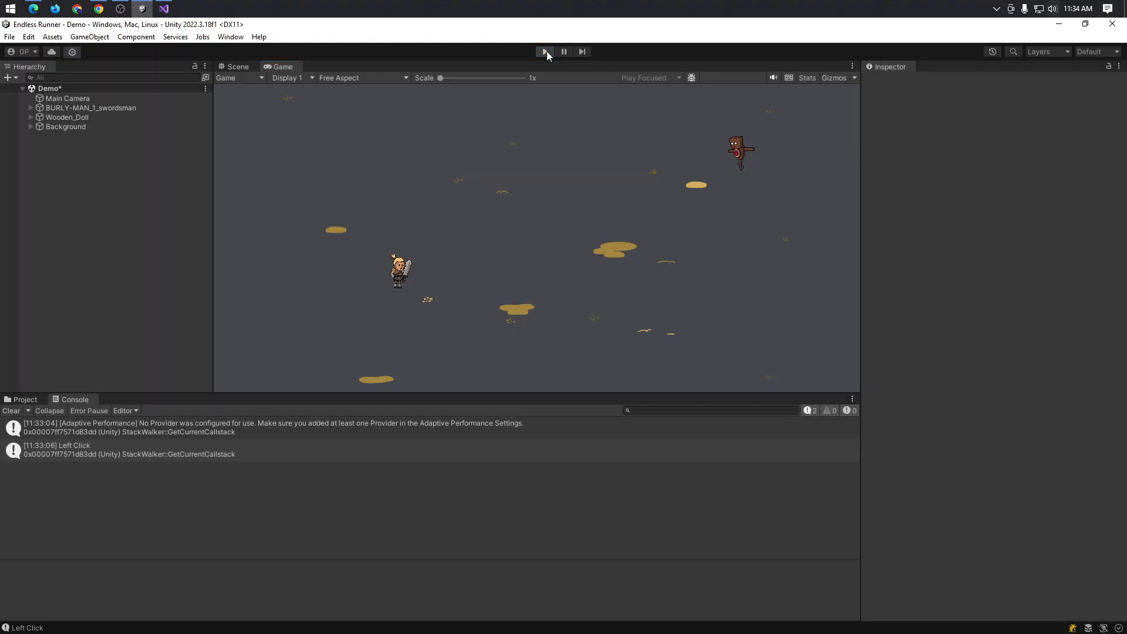
{"action": "left_click", "coordinate": [58, 153]}
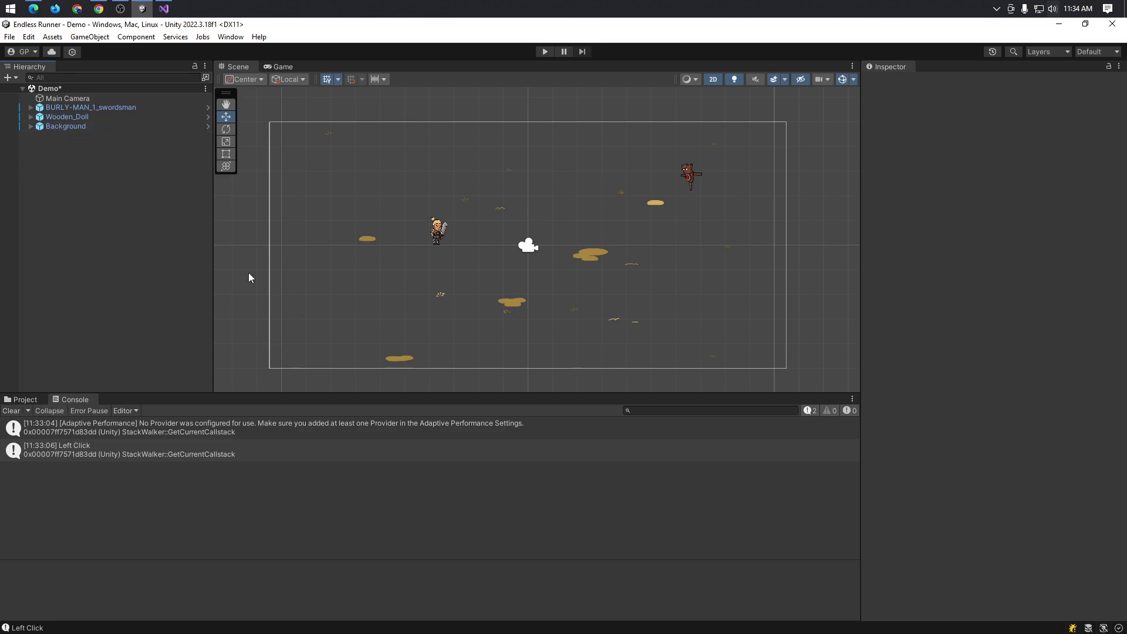
- Browse the Animation, Script and WoodenDoll Sprite folders, inspecting the Blood sprite
{"action": "left_click", "coordinate": [25, 400]}
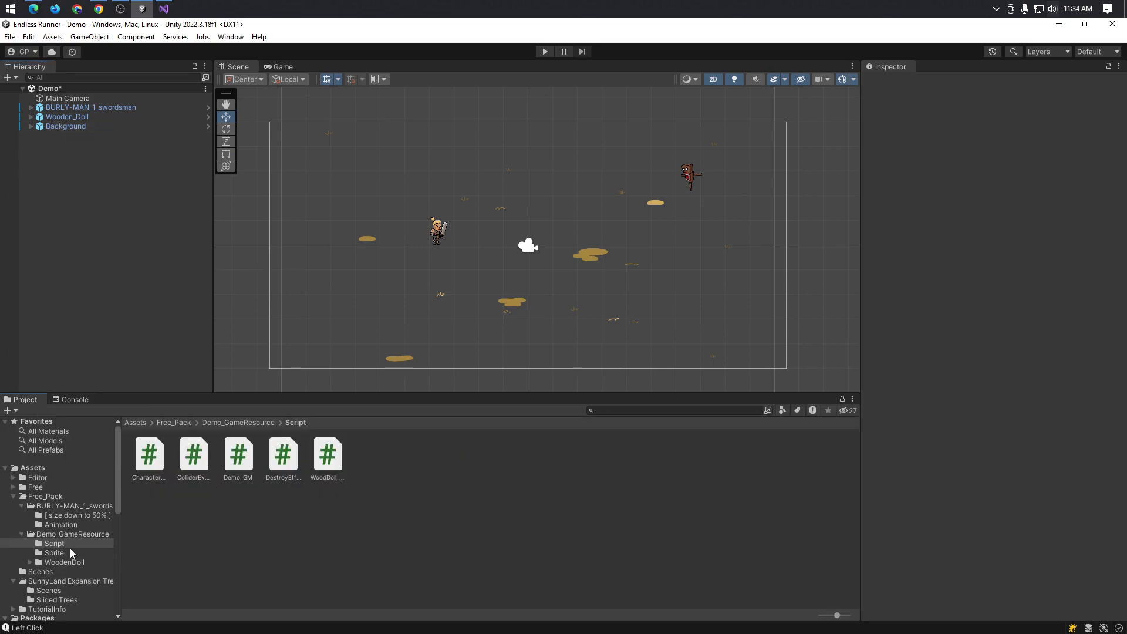
{"action": "left_click", "coordinate": [64, 525]}
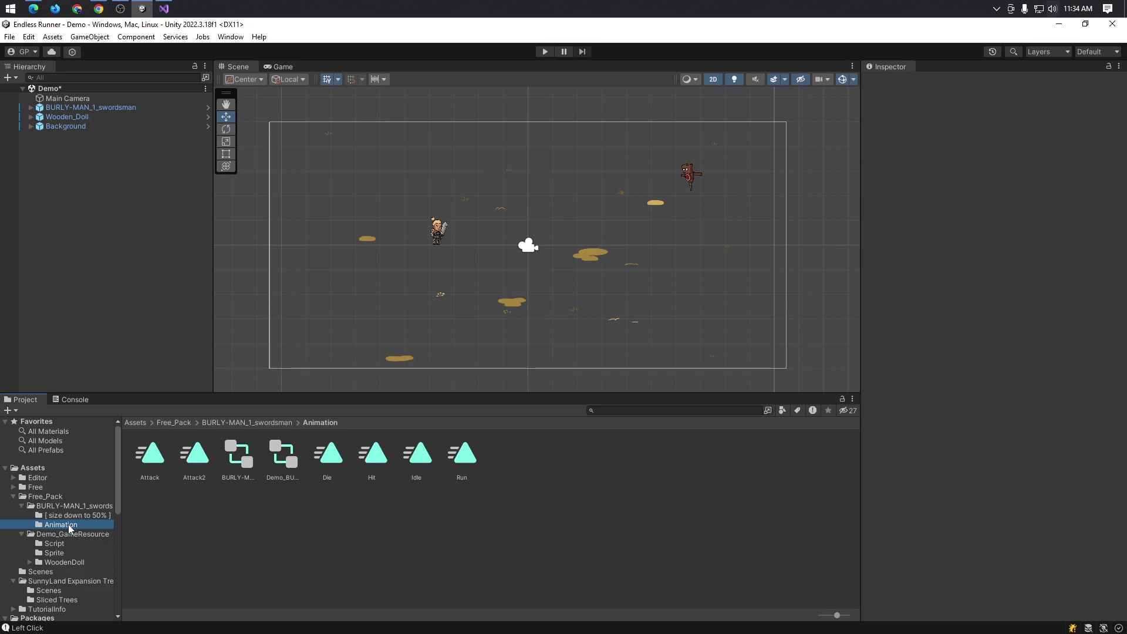
{"action": "left_click", "coordinate": [93, 515]}
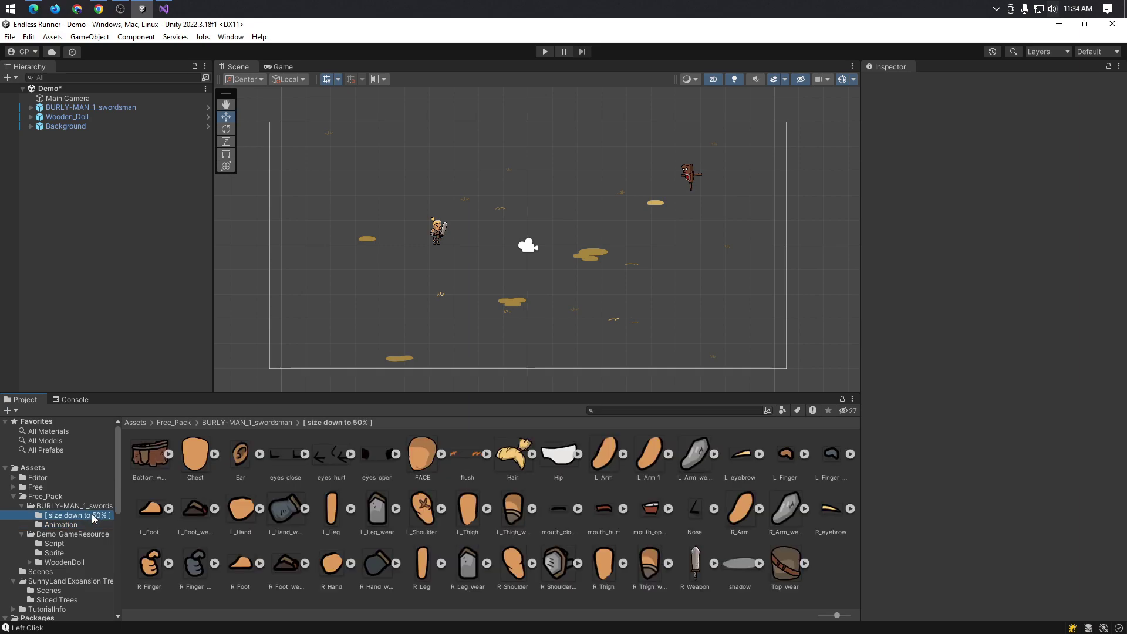
{"action": "left_click", "coordinate": [83, 527]}
{"action": "left_click", "coordinate": [62, 543]}
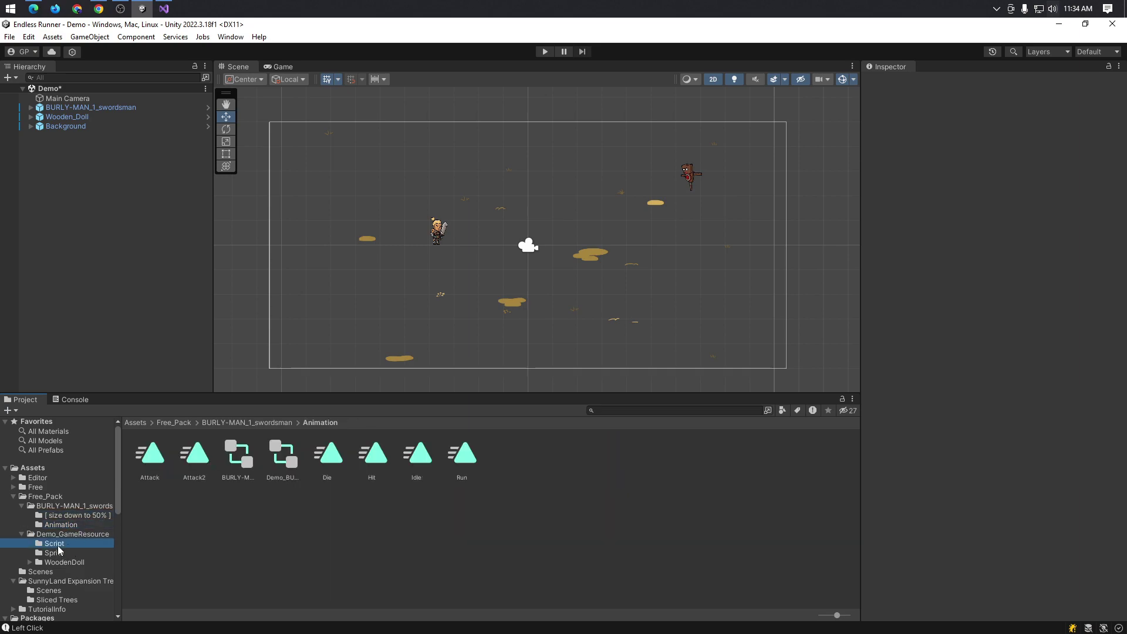
{"action": "left_click", "coordinate": [52, 555]}
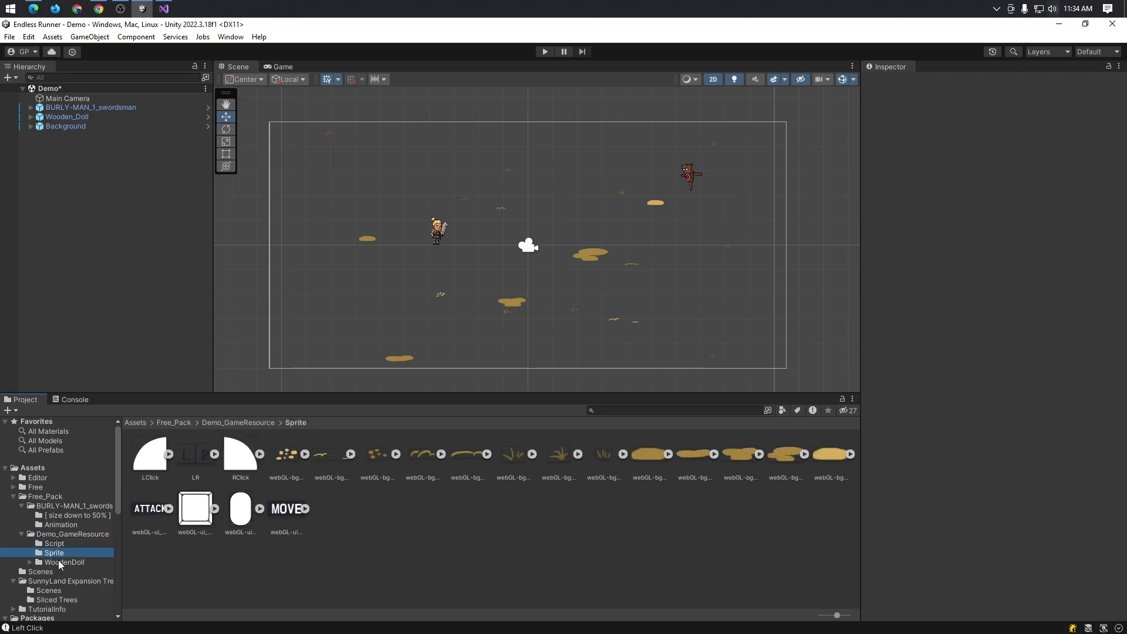
{"action": "left_click", "coordinate": [58, 561]}
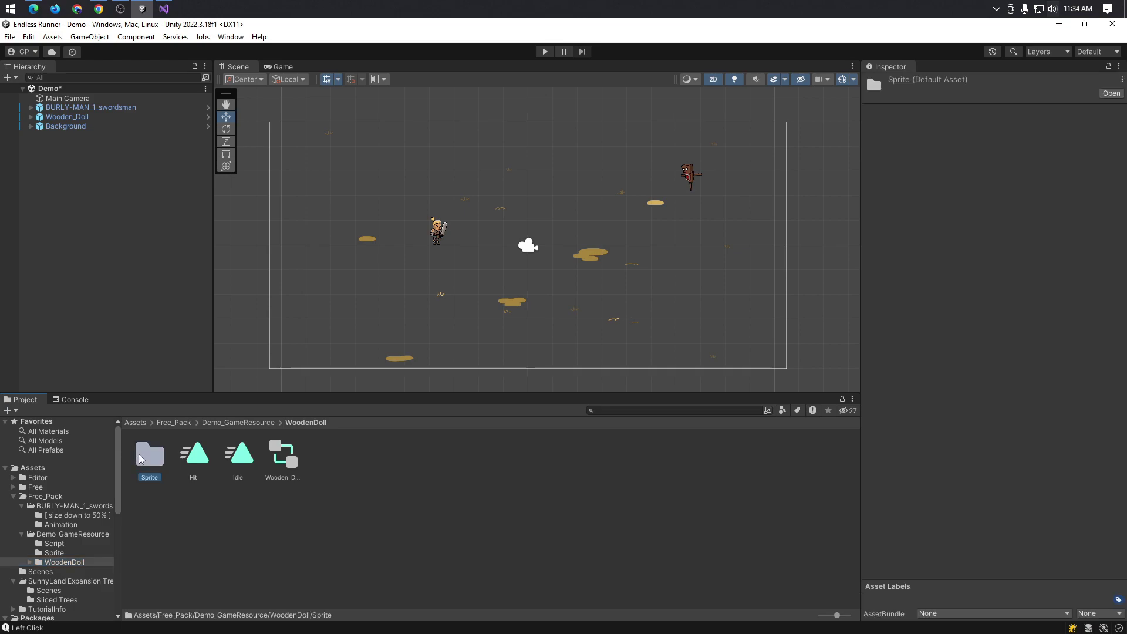
{"action": "double_click", "coordinate": [138, 453]}
{"action": "left_click", "coordinate": [138, 454]}
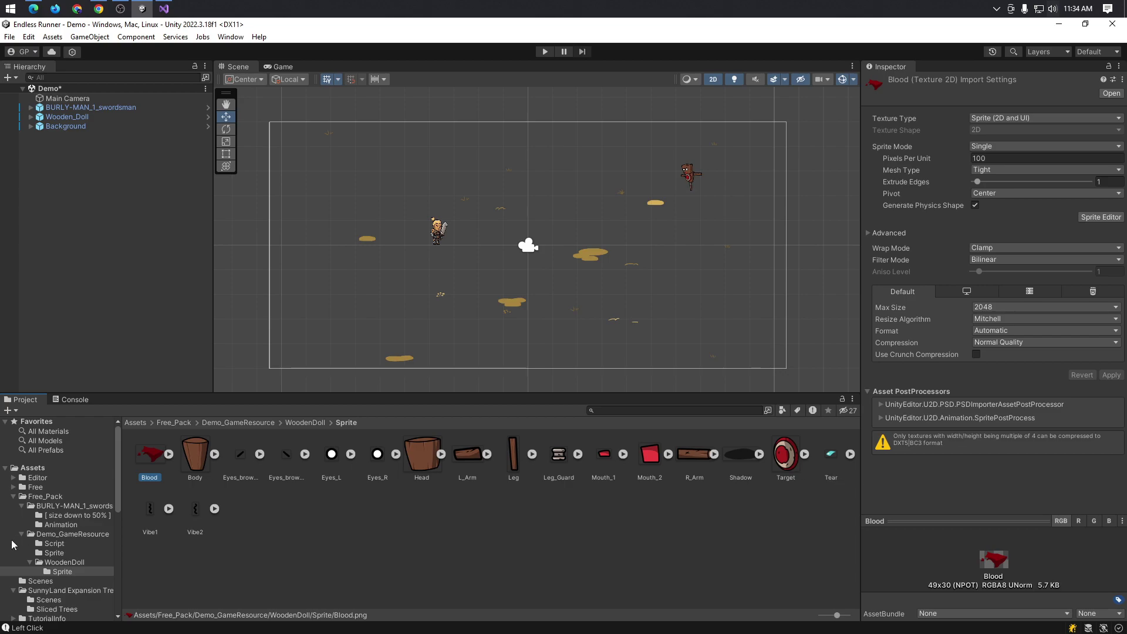
- Review the Run clip's tracks, select the Attack clip, and return to CharacterController_2D.cs
{"action": "left_click", "coordinate": [47, 505]}
{"action": "left_click", "coordinate": [51, 515]}
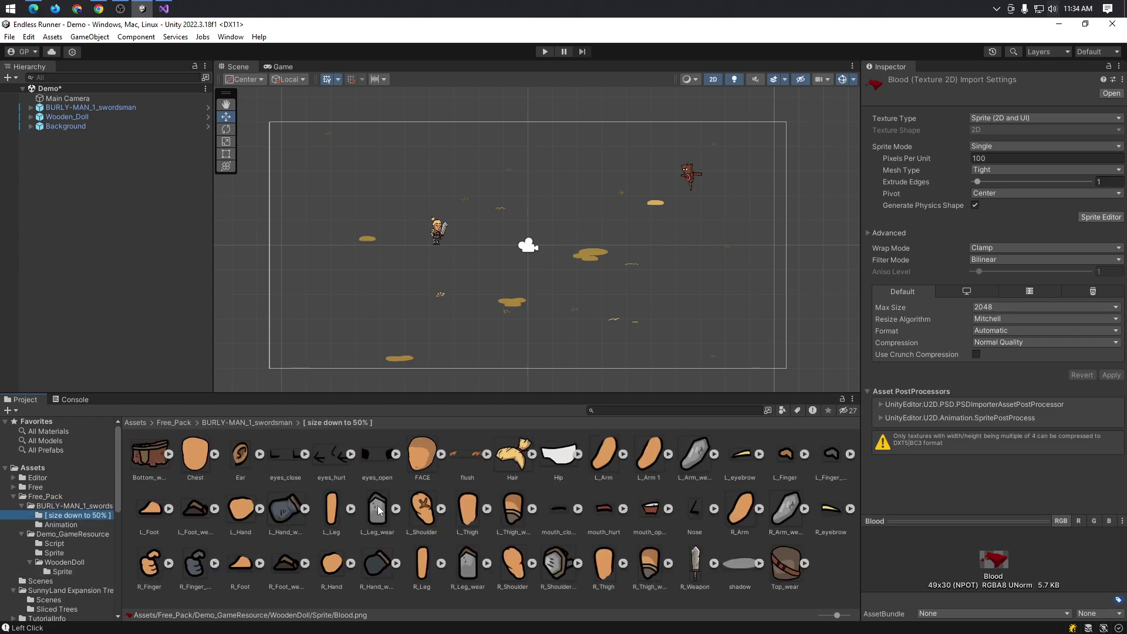
{"action": "left_click", "coordinate": [61, 525]}
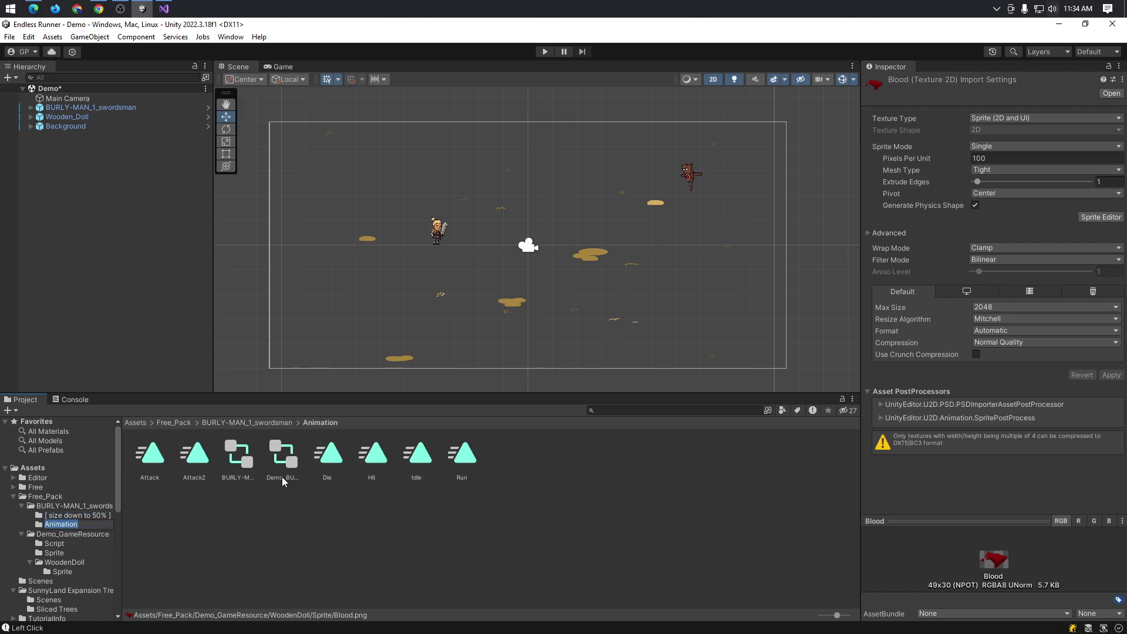
{"action": "left_click", "coordinate": [464, 457]}
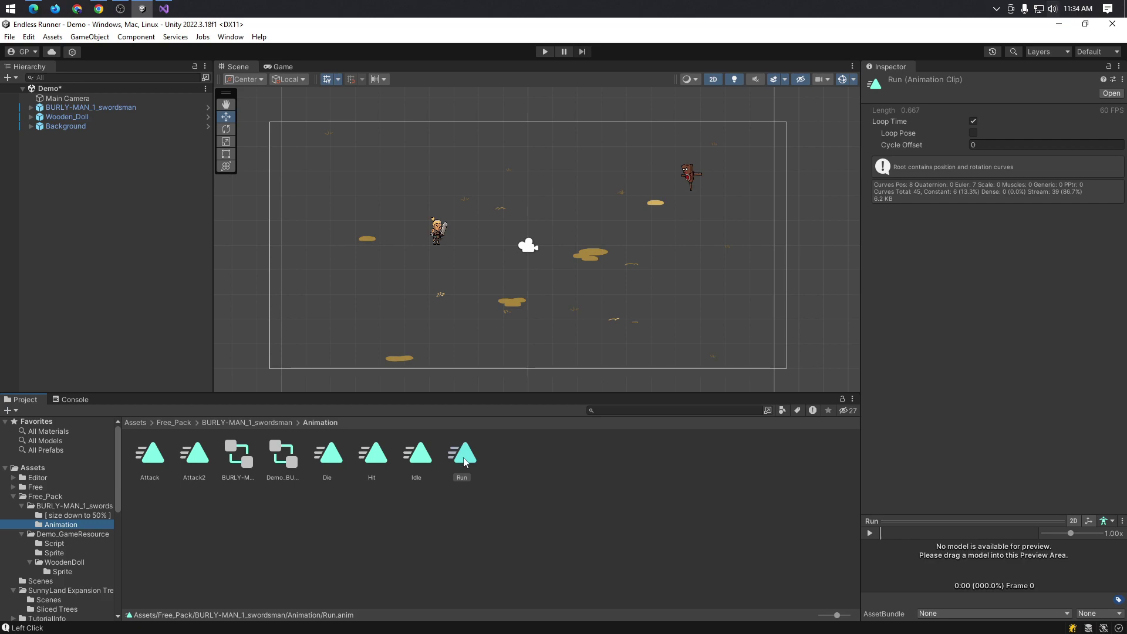
{"action": "double_click", "coordinate": [464, 460]}
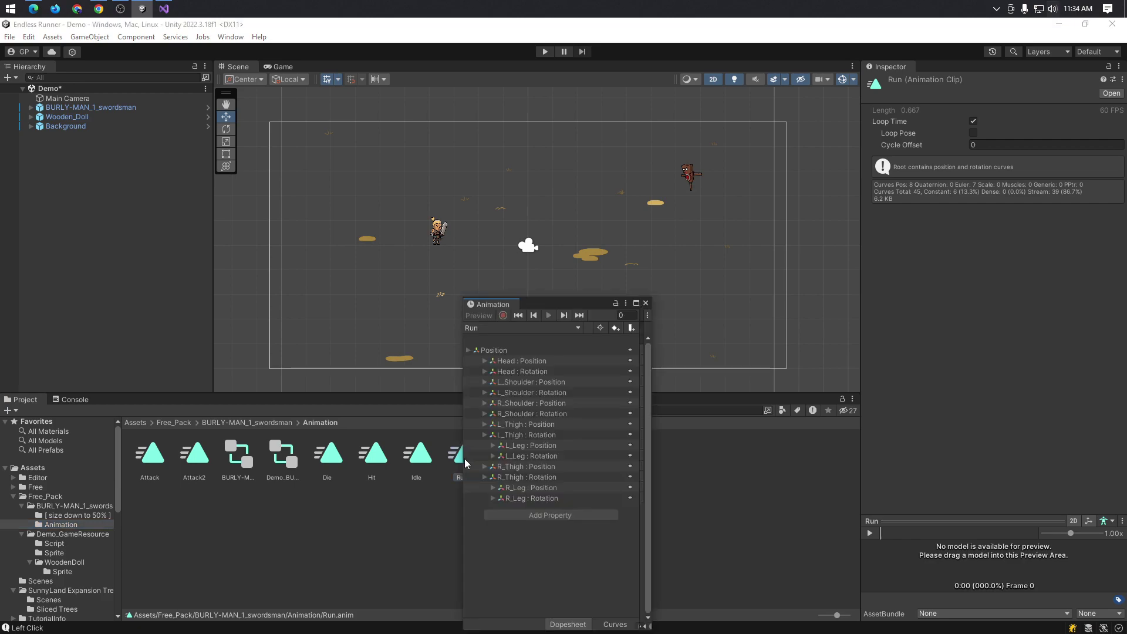
{"action": "left_click", "coordinate": [646, 304]}
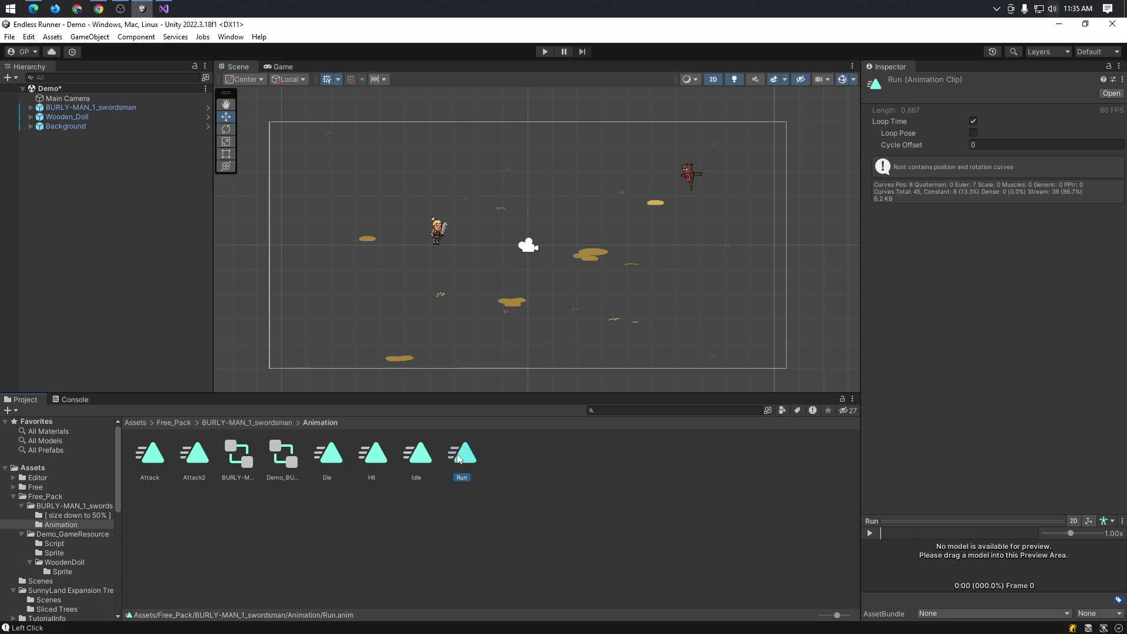
{"action": "left_click", "coordinate": [157, 464]}
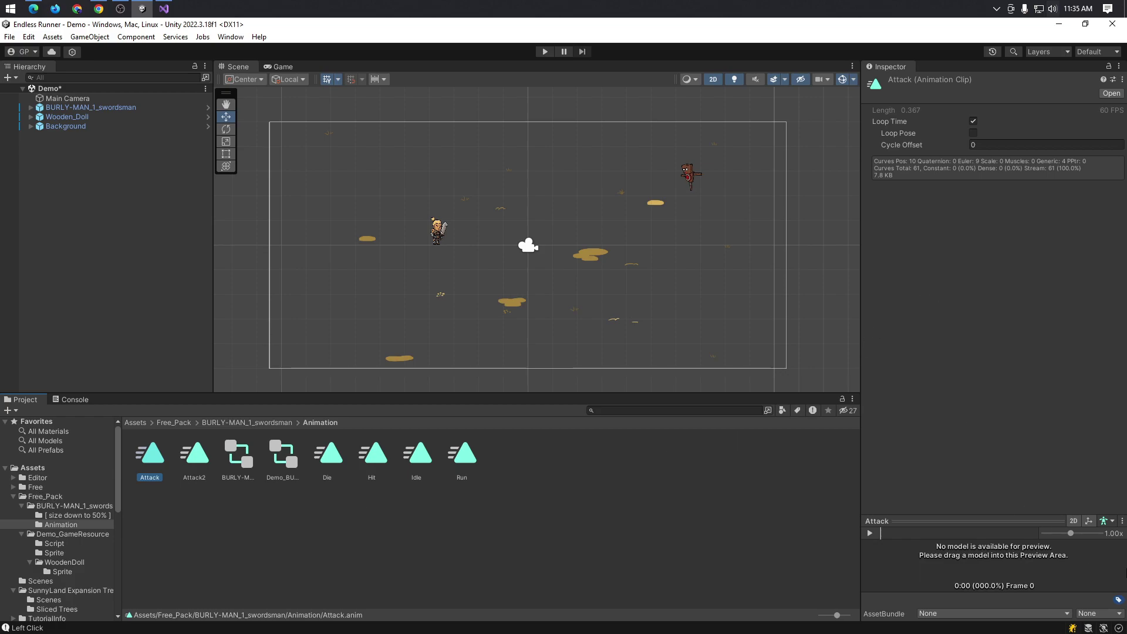
{"action": "key", "text": "alt+Tab"}
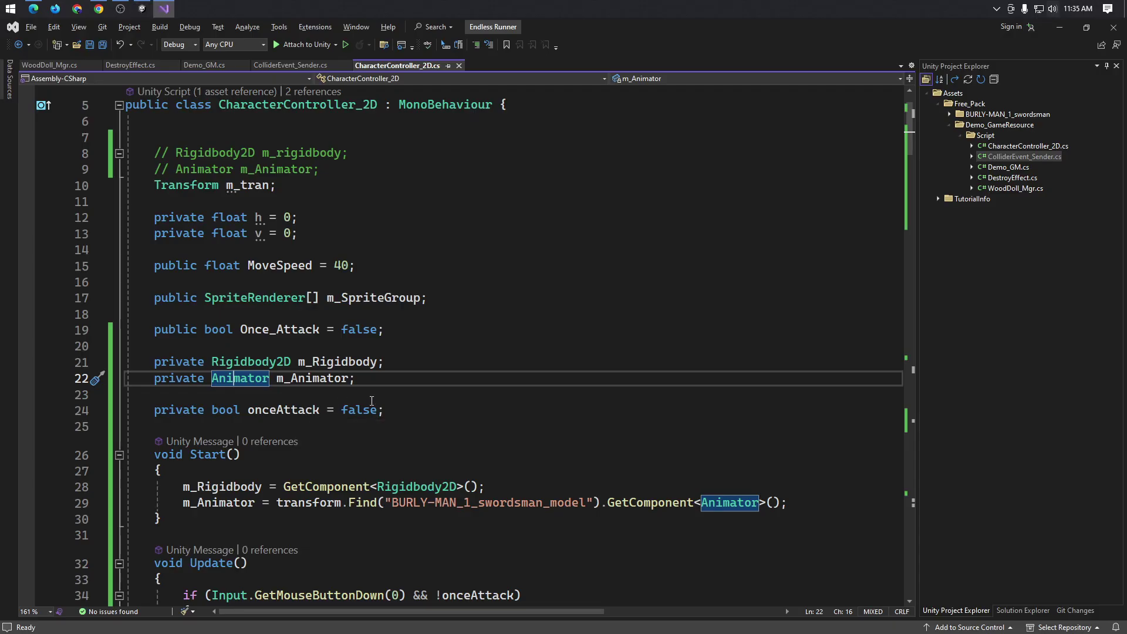
- Find SetTrigger("Attack") in Update on line 38 to confirm the Attack trigger name
{"action": "key", "text": "alt+Tab"}
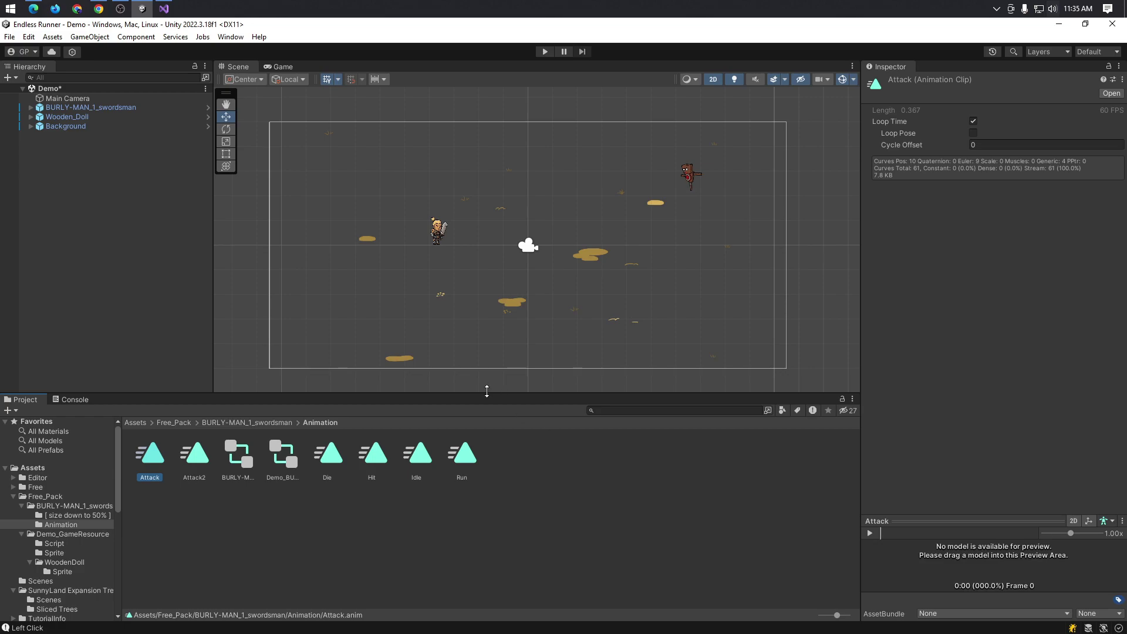
{"action": "key", "text": "alt+Tab"}
{"action": "scroll", "coordinate": [691, 472], "scroll_direction": "down", "scroll_amount": 1}
{"action": "scroll", "coordinate": [621, 434], "scroll_direction": "down", "scroll_amount": 6}
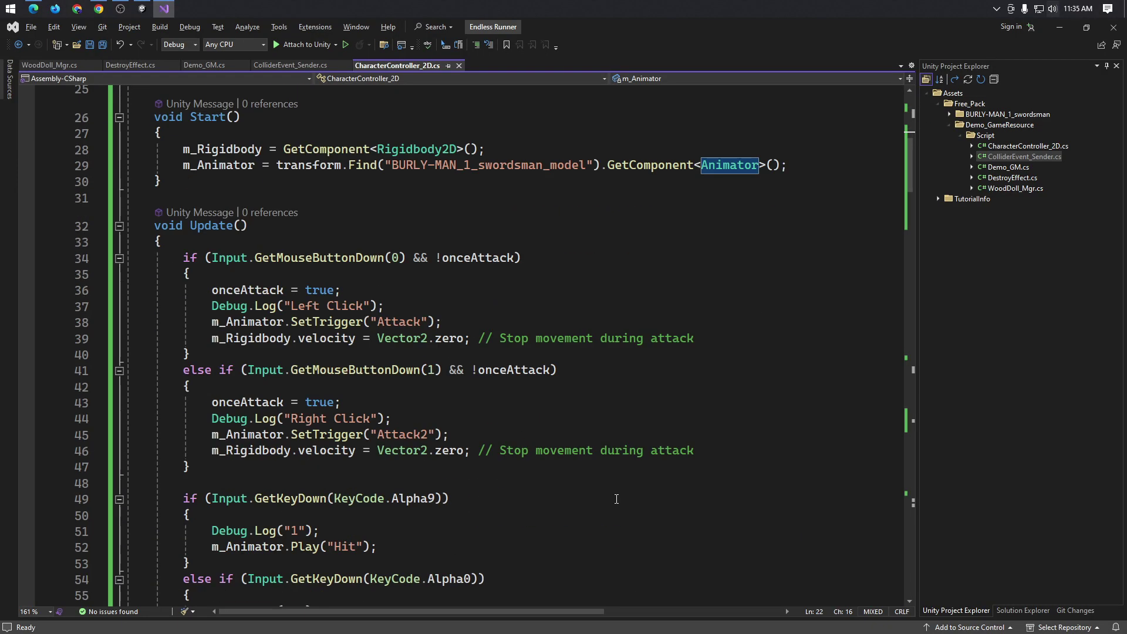
{"action": "double_click", "coordinate": [387, 322]}
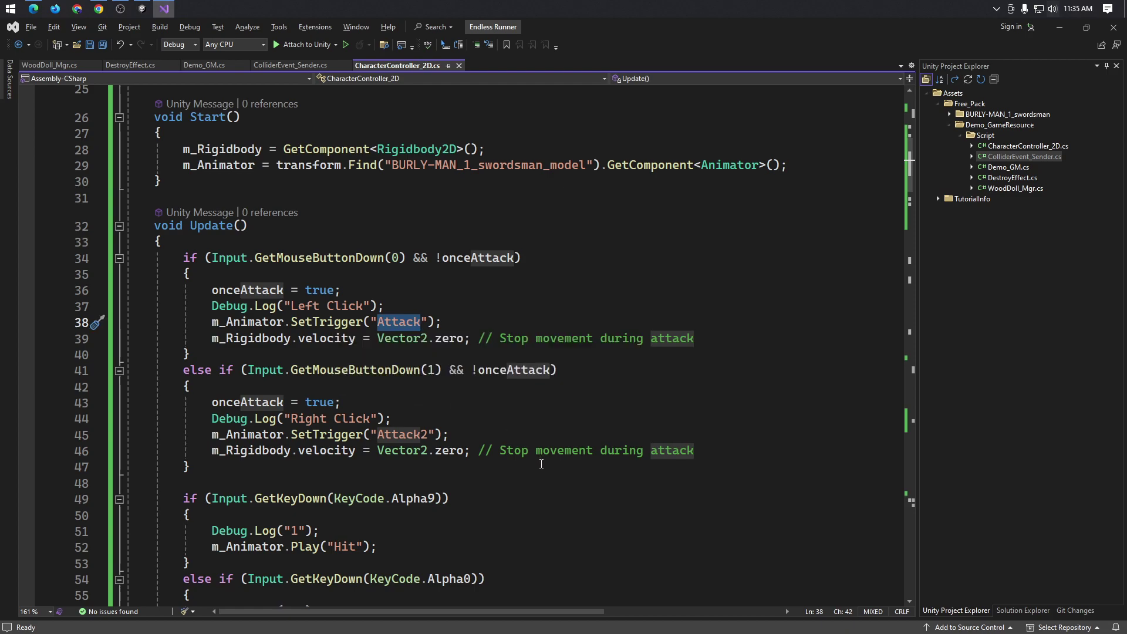
{"action": "key", "text": "alt+Tab"}
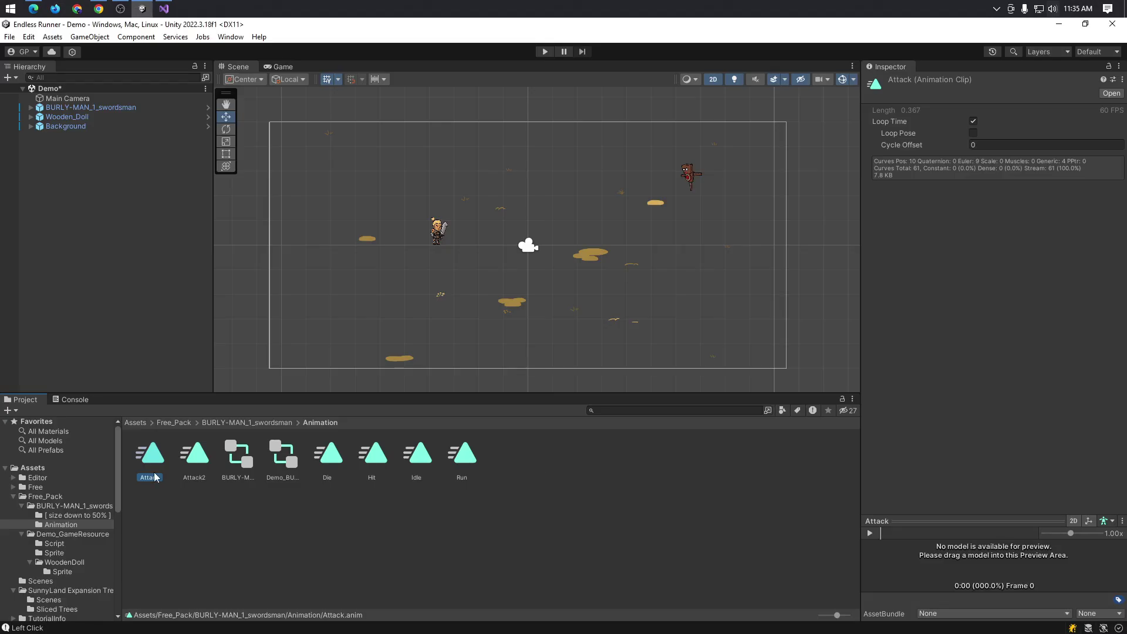
{"action": "key", "text": "alt+Tab"}
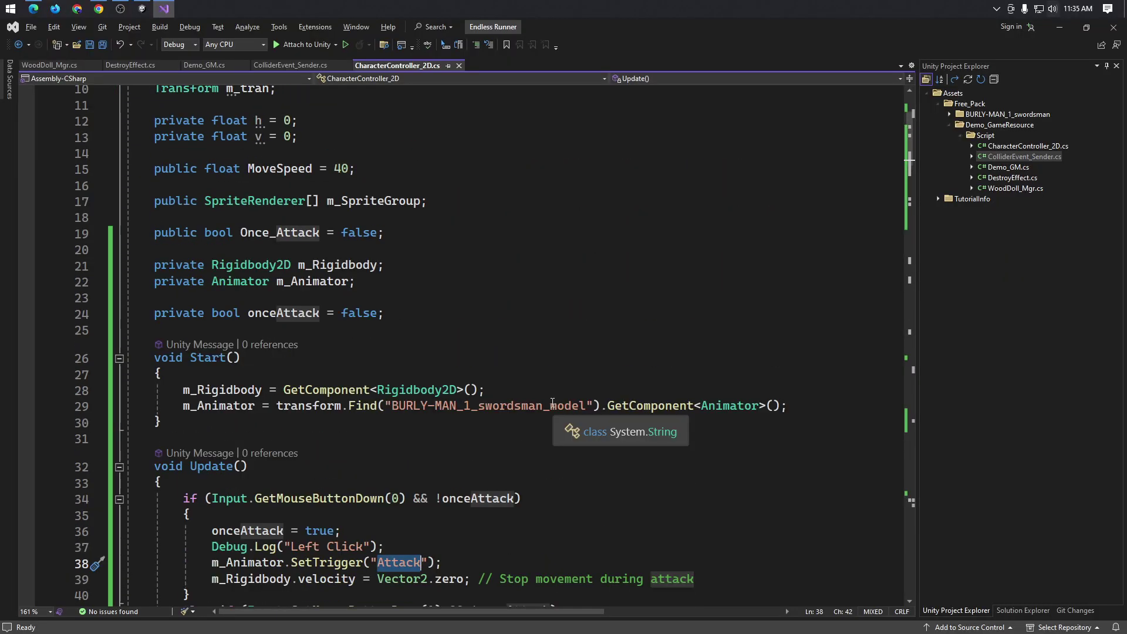
- Check the Animator field on line 22, then select BURLY-MAN_1_swordsman to view its components
{"action": "key", "text": "alt+Tab"}
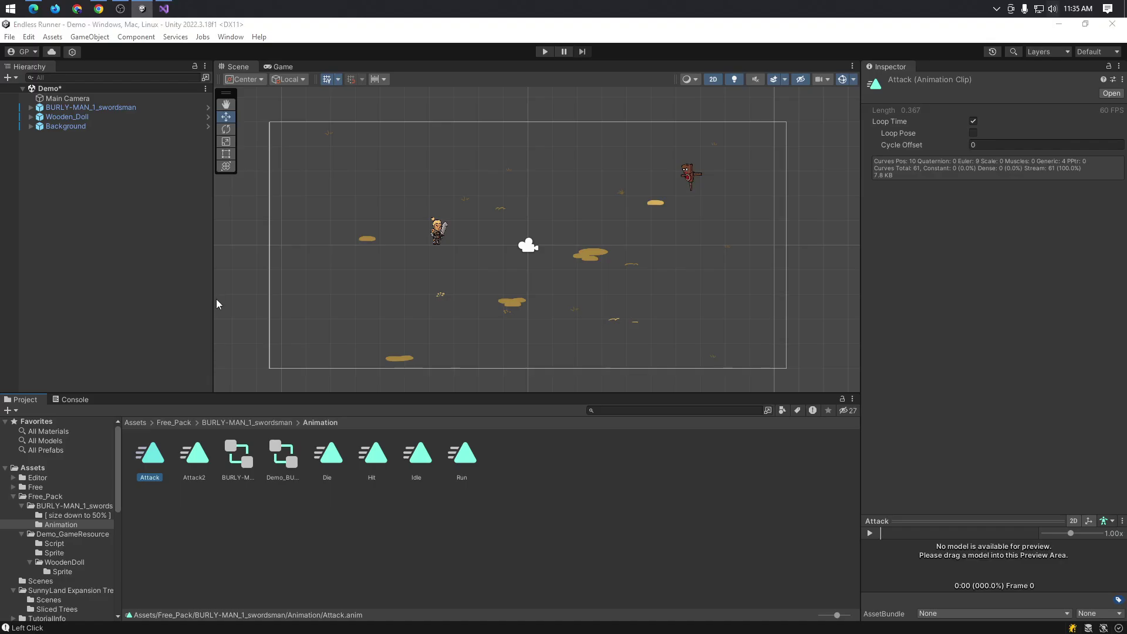
{"action": "key", "text": "alt+Tab"}
{"action": "left_click", "coordinate": [219, 282]}
{"action": "key", "text": "alt+Tab"}
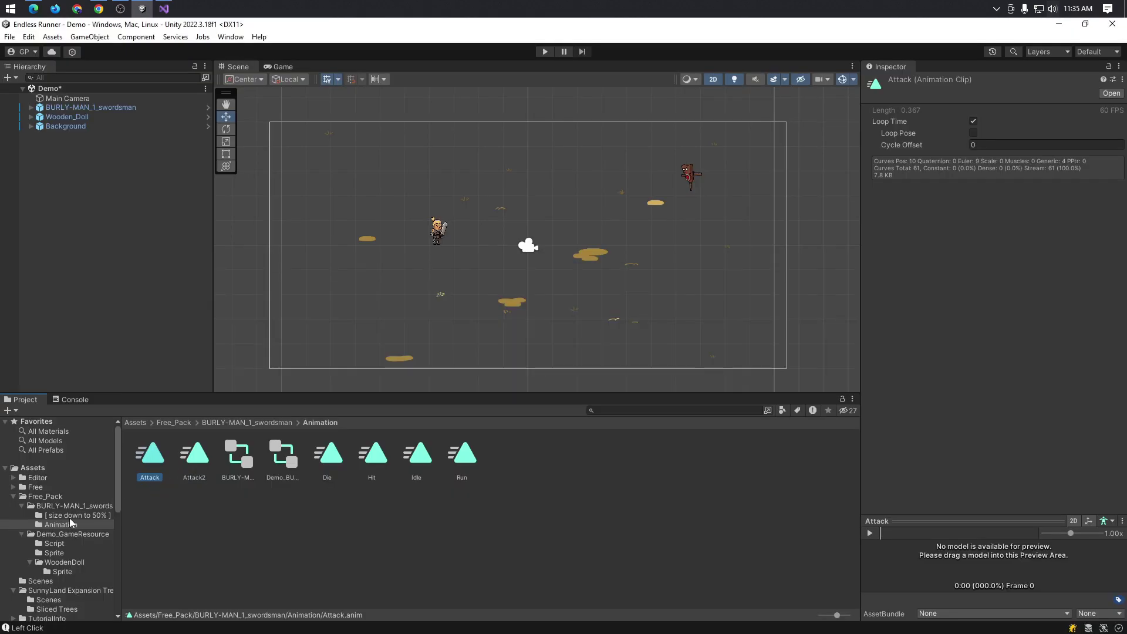
{"action": "key", "text": "alt+Tab"}
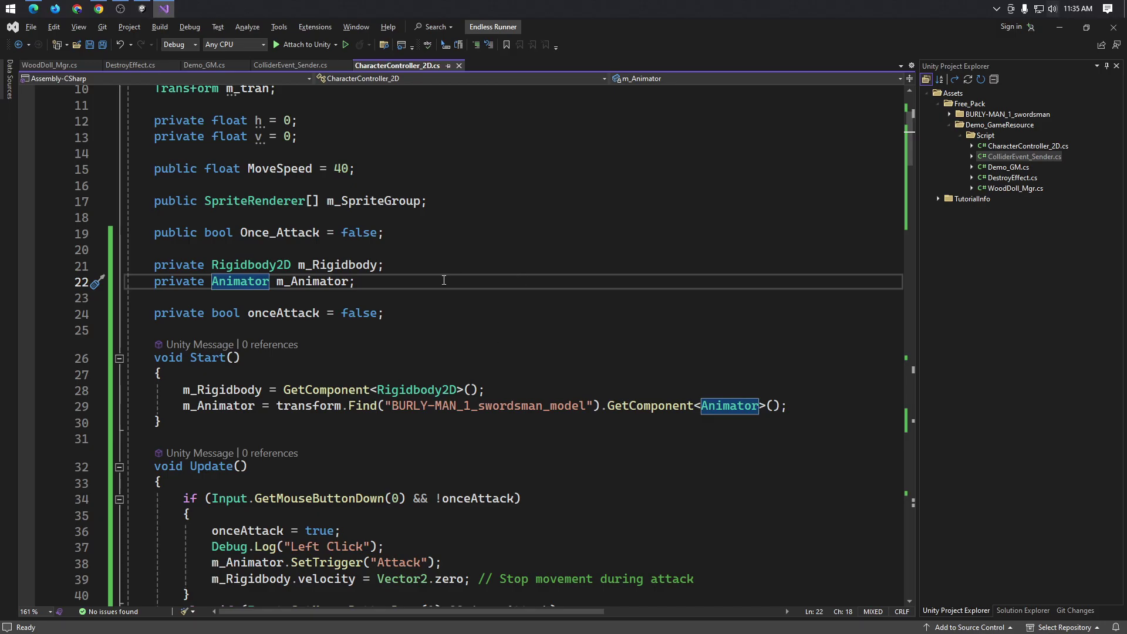
{"action": "key", "text": "alt+Tab"}
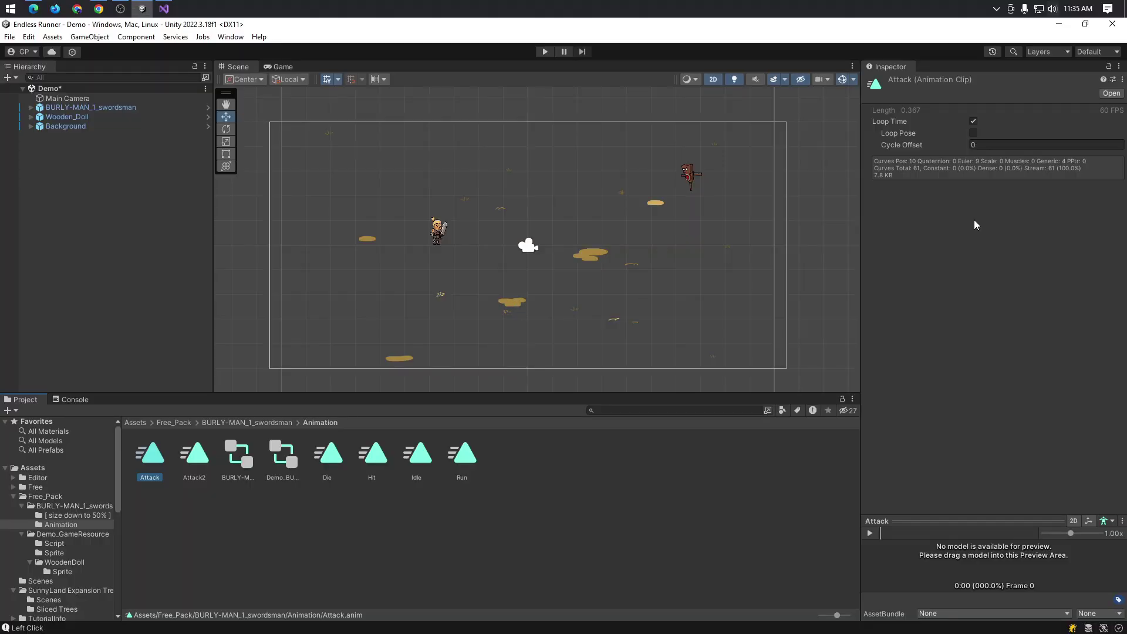
{"action": "left_click", "coordinate": [134, 108]}
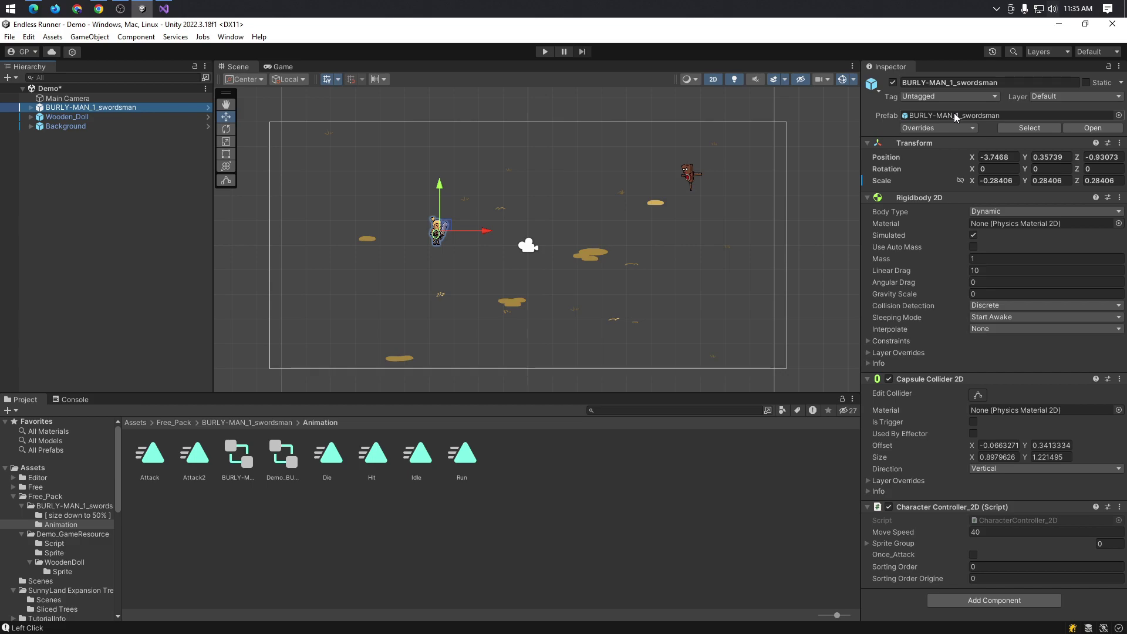
- Expand BURLY-MAN_1_swordsman and its model in the Hierarchy, selecting the Body and Hip parts
{"action": "left_click", "coordinate": [868, 507]}
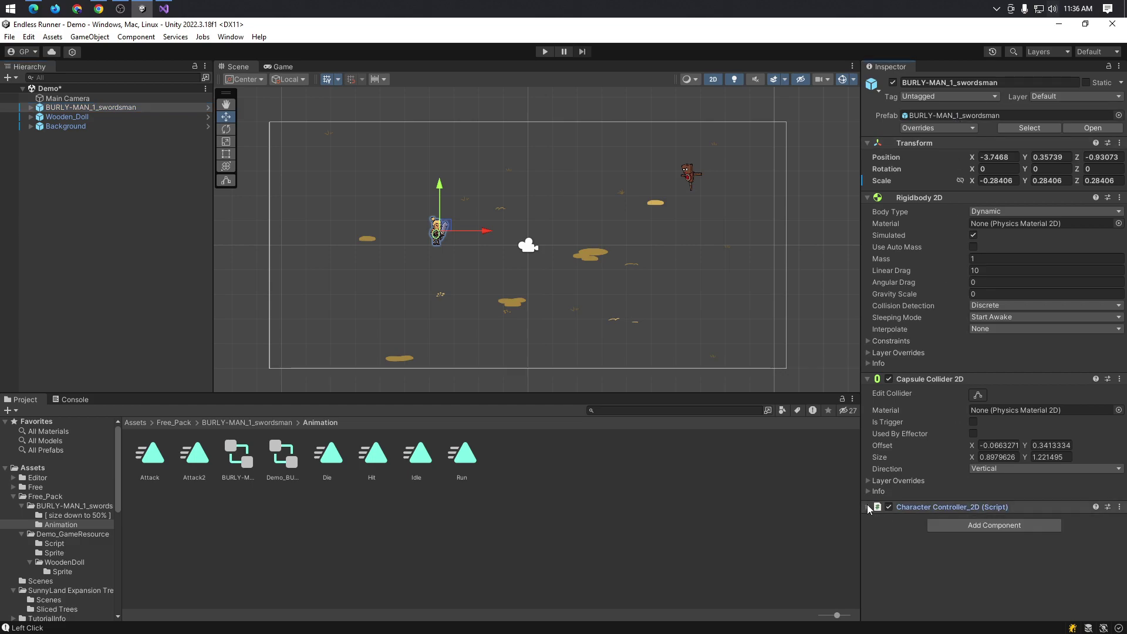
{"action": "left_click", "coordinate": [867, 506]}
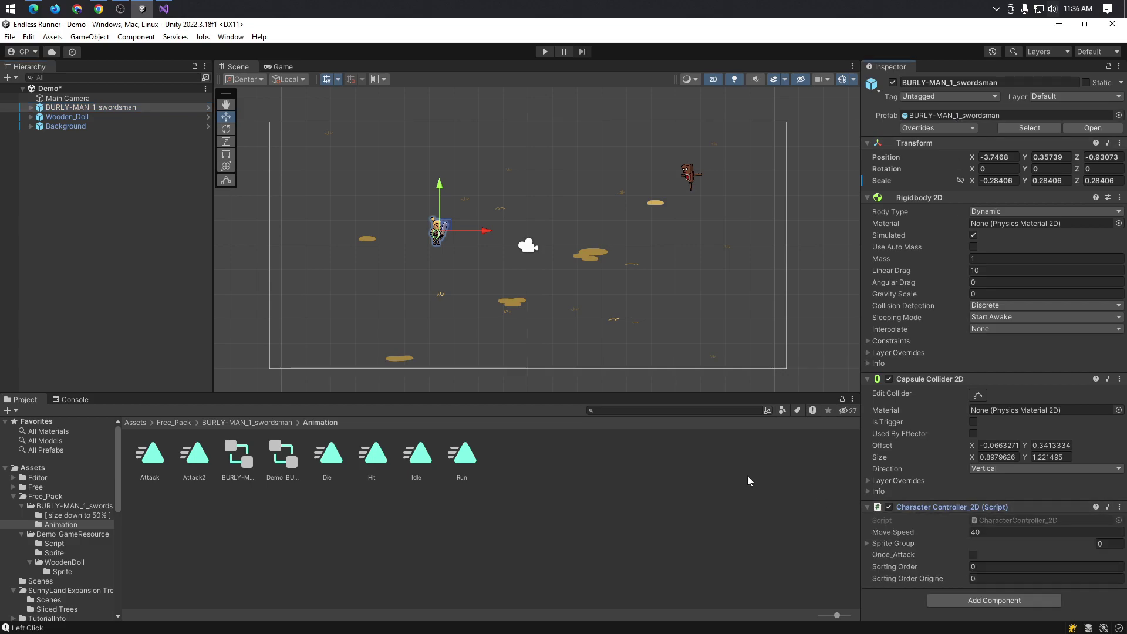
{"action": "left_click", "coordinate": [64, 528]}
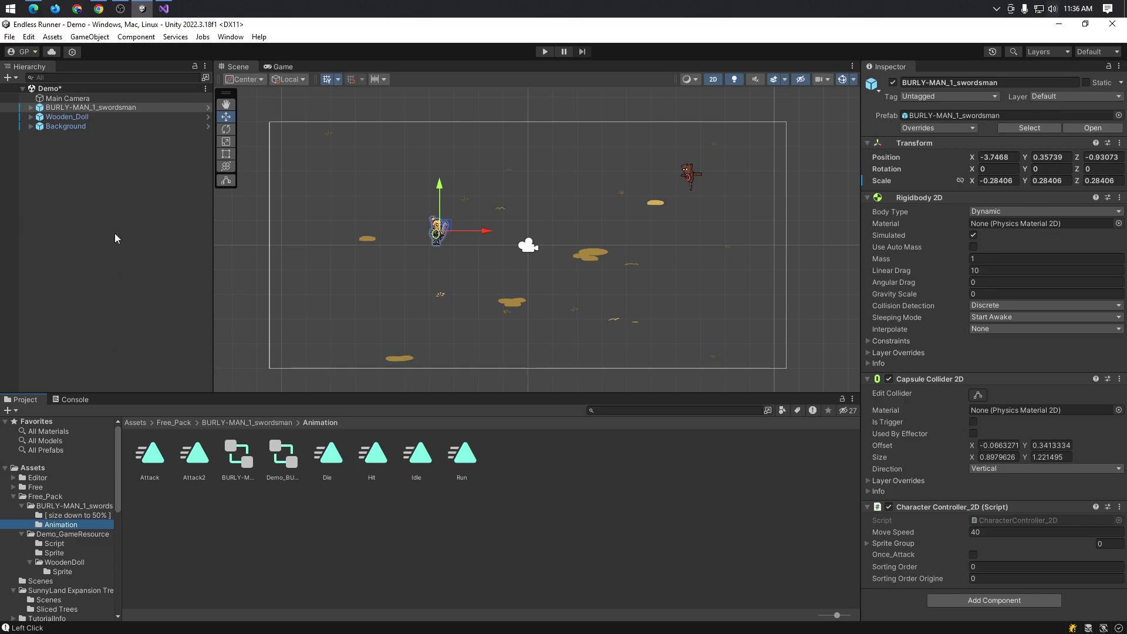
{"action": "left_click", "coordinate": [28, 110]}
{"action": "left_click", "coordinate": [30, 107]}
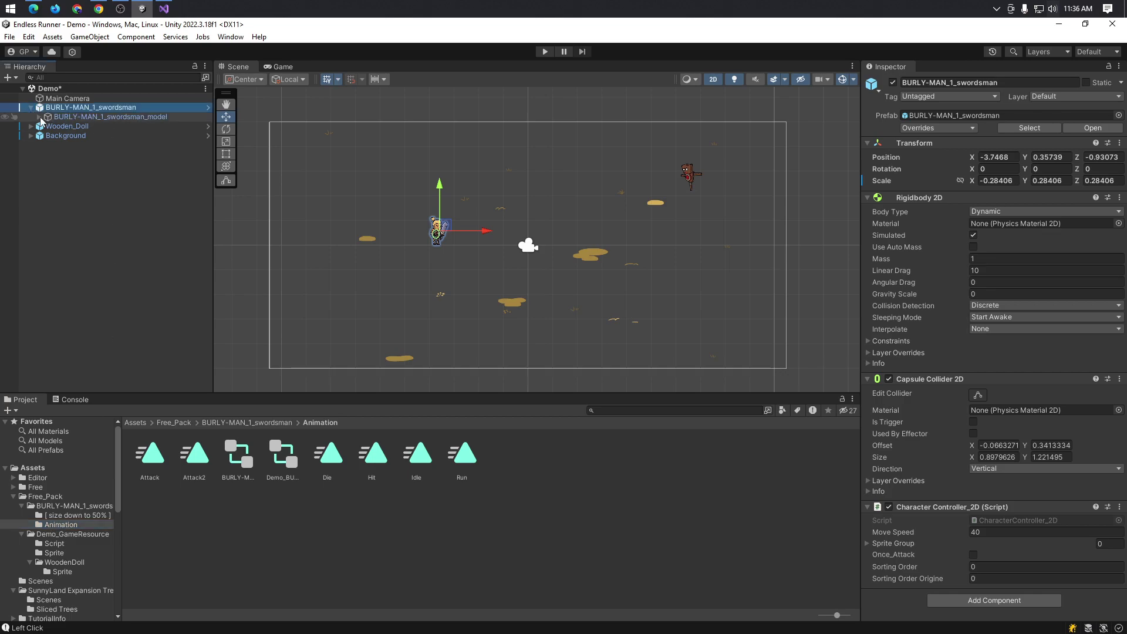
{"action": "left_click", "coordinate": [39, 116]}
{"action": "left_click", "coordinate": [87, 125]}
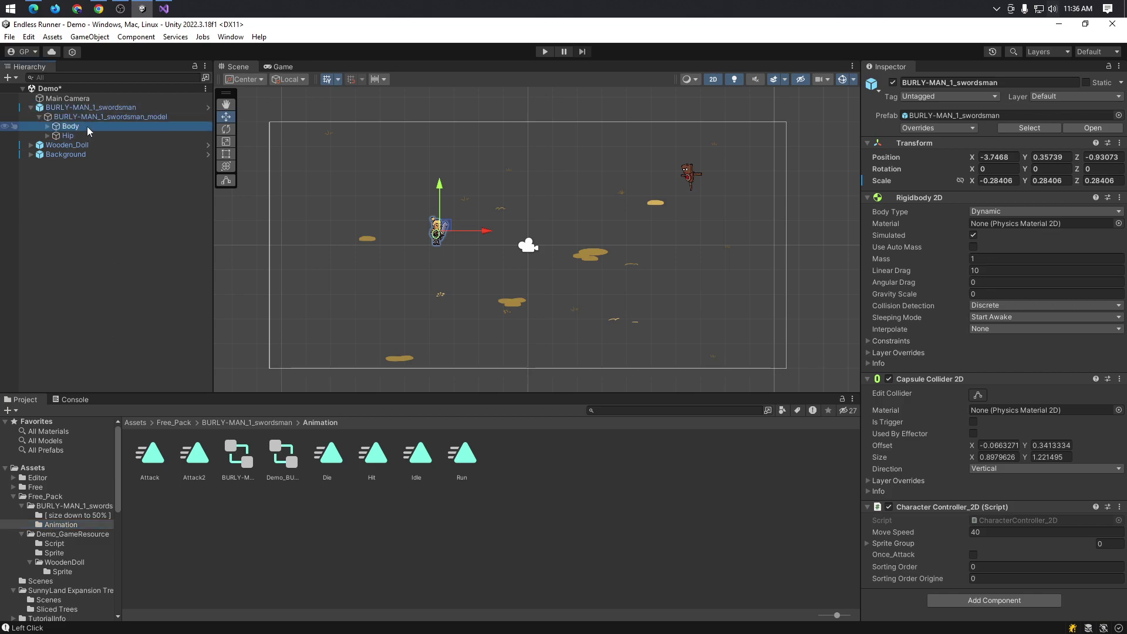
{"action": "left_click", "coordinate": [87, 135]}
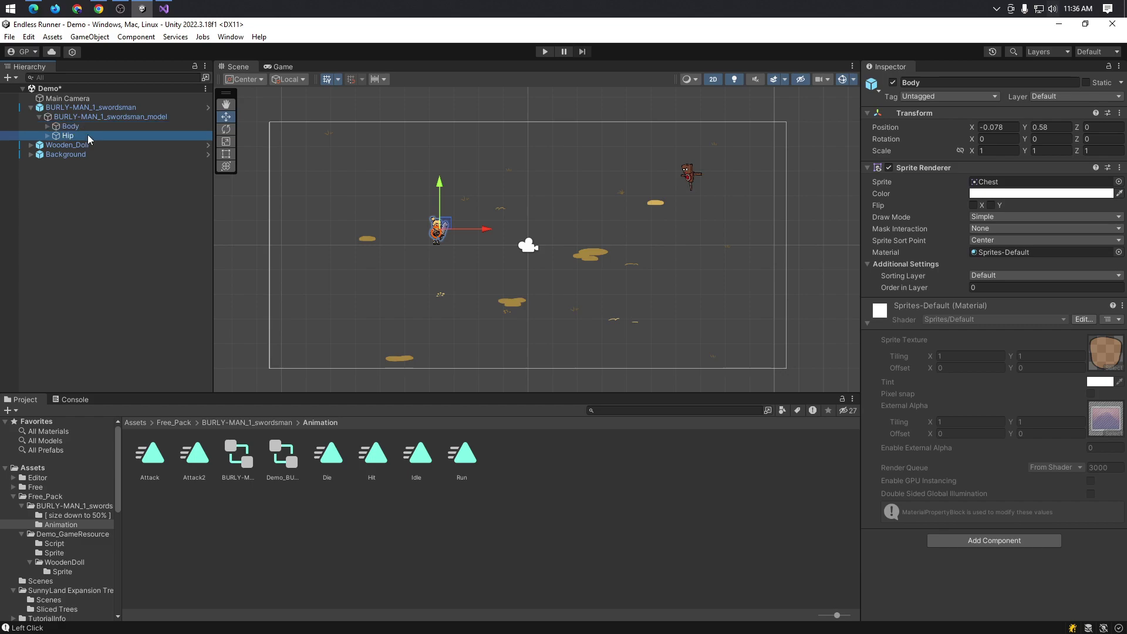
- Browse the swordsman asset folders and try dropping the Animation folder onto the character
{"action": "left_click", "coordinate": [65, 505]}
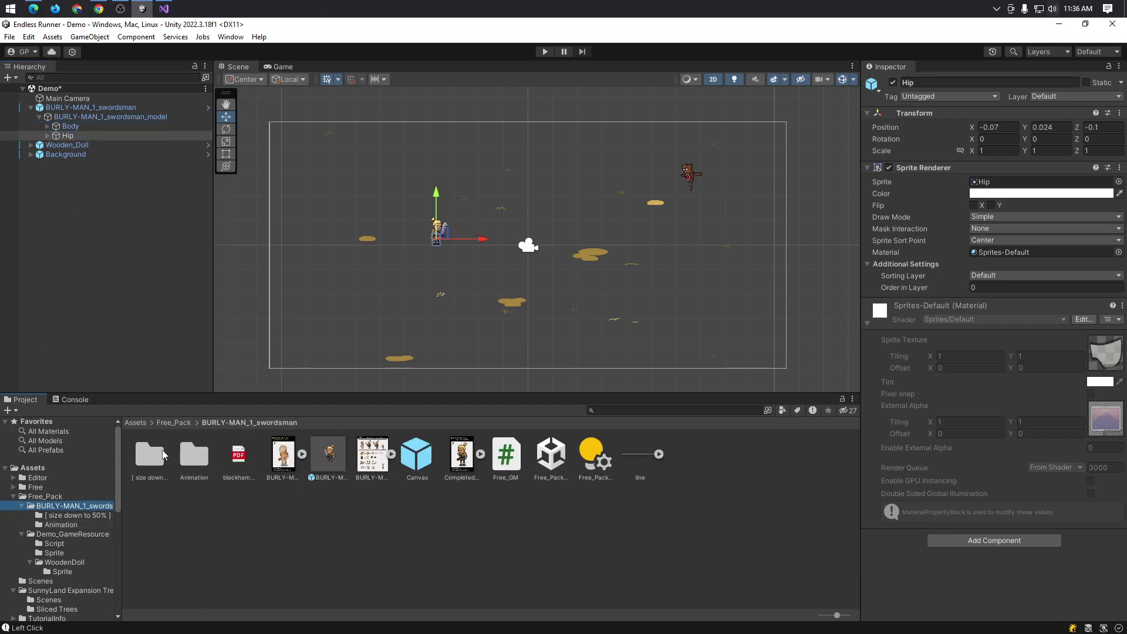
{"action": "left_click", "coordinate": [196, 461]}
{"action": "left_click_drag", "start_coordinate": [196, 460], "coordinate": [130, 253]}
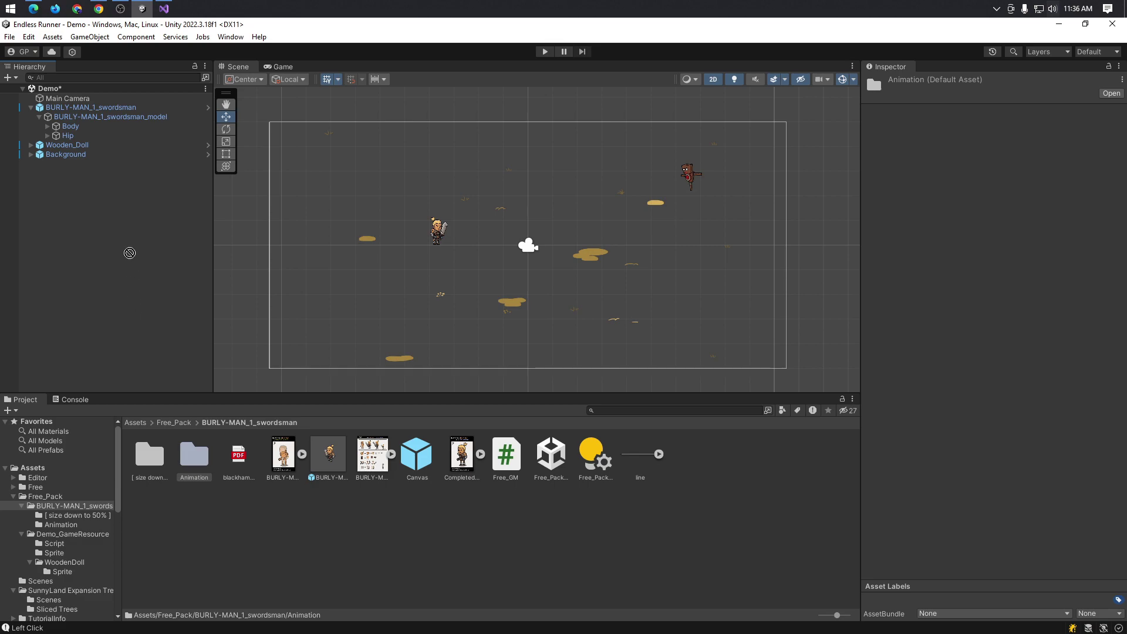
{"action": "left_click", "coordinate": [148, 461]}
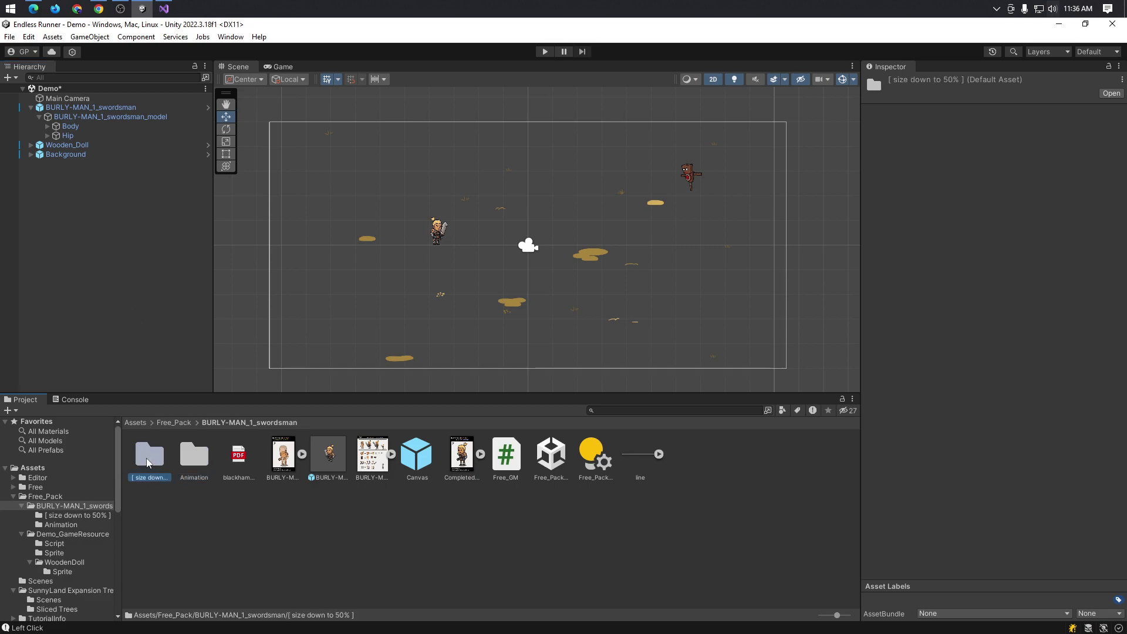
{"action": "left_click", "coordinate": [196, 466]}
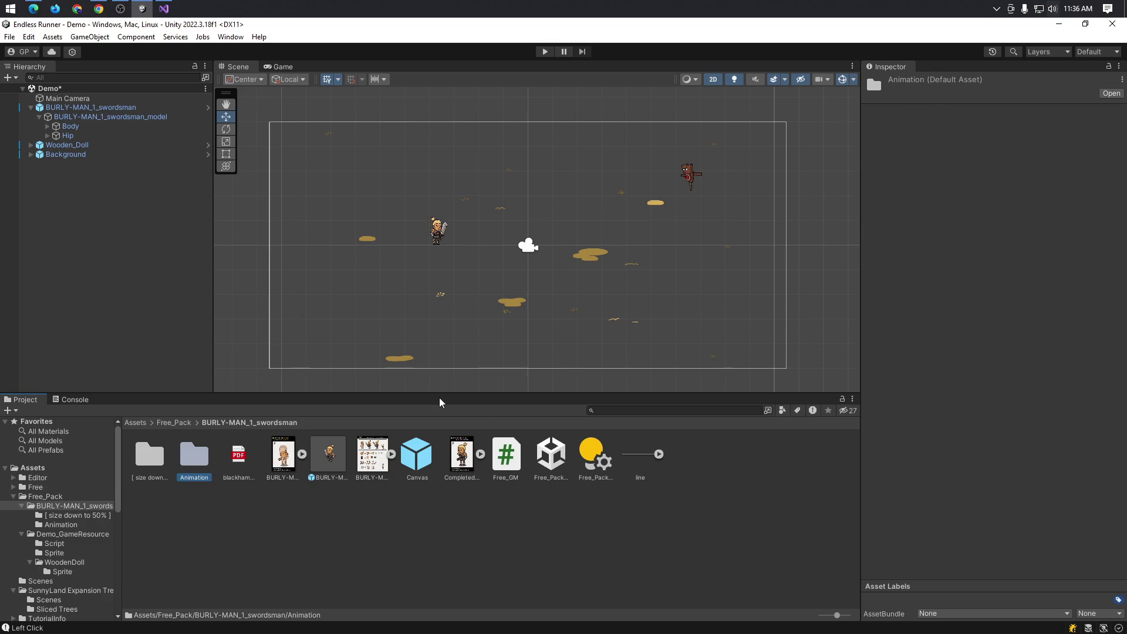
{"action": "key", "text": "alt+Tab"}
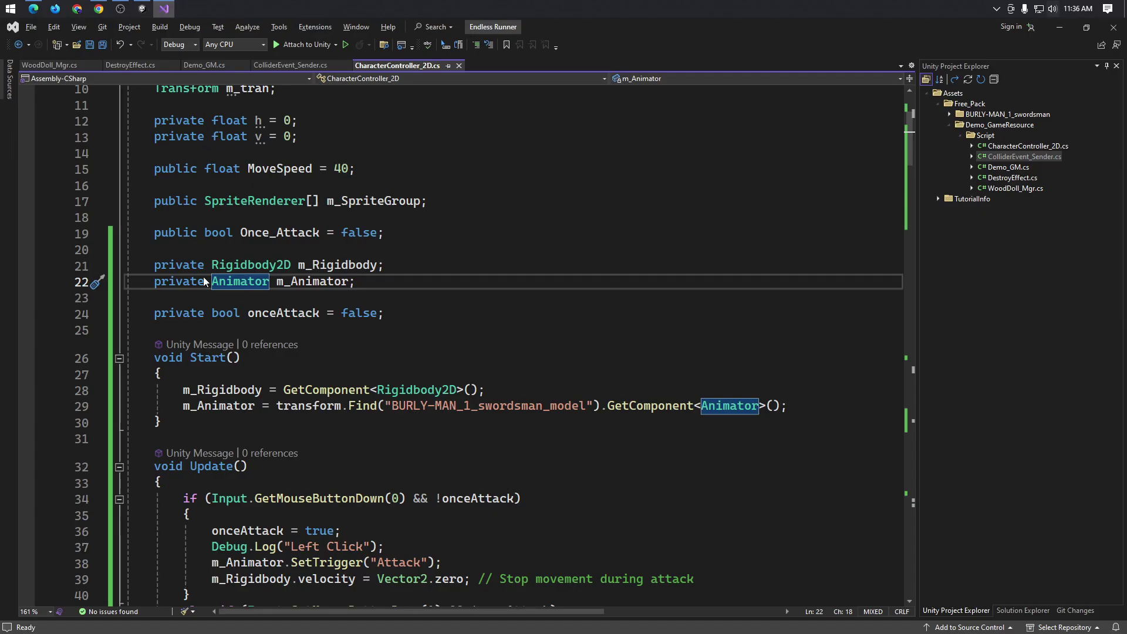
{"action": "key", "text": "alt+Tab"}
- Ask ChatGPT what to do with the Attack and Attack 2 clips in the Animation folder to make it work
{"action": "left_click", "coordinate": [98, 9]}
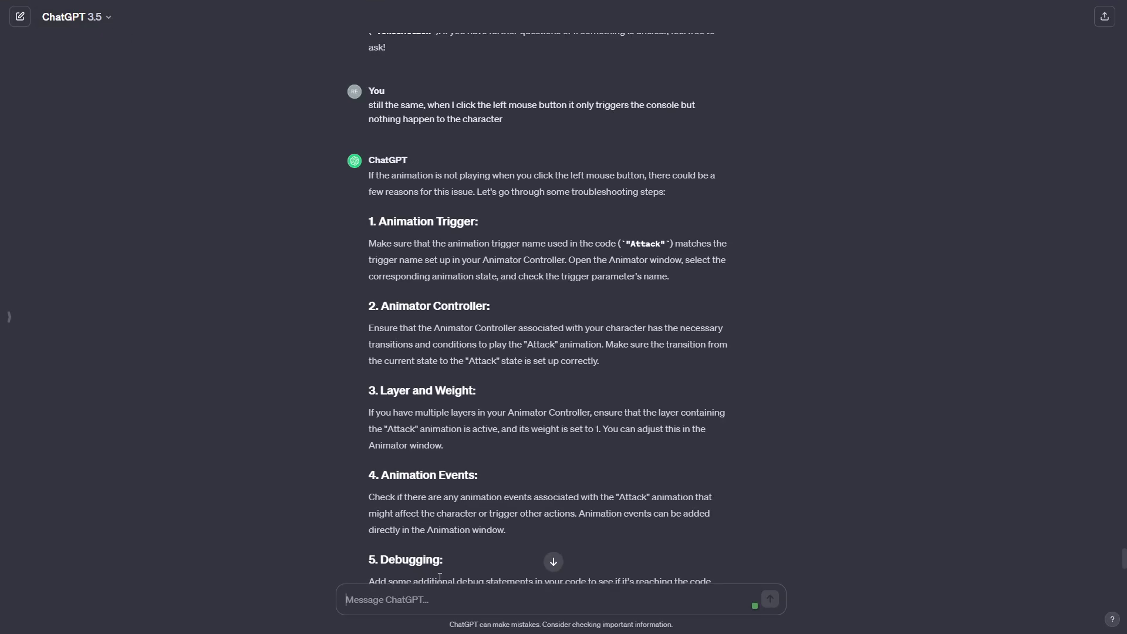
{"action": "type", "text": "I got a "}
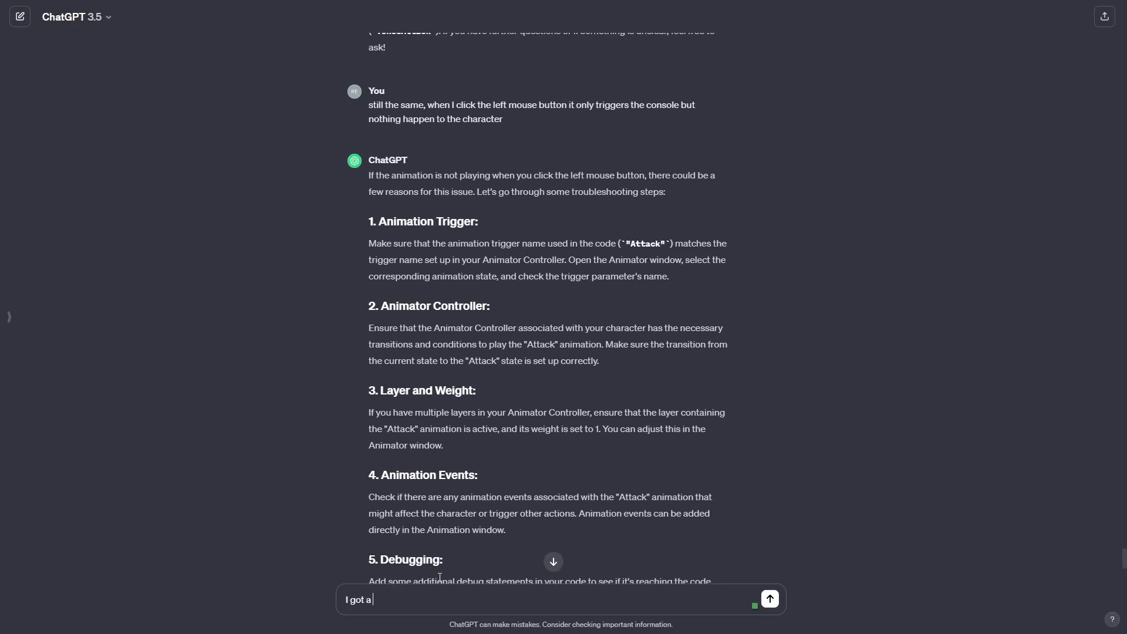
{"action": "type", "text": "n Anima"}
{"action": "type", "text": "tion folder"}
{"action": "type", "text": " and the"}
{"action": "key", "text": "BackSpace"}
{"action": "key", "text": "BackSpace"}
{"action": "key", "text": "BackSpace"}
{"action": "type", "text": "the Atta"}
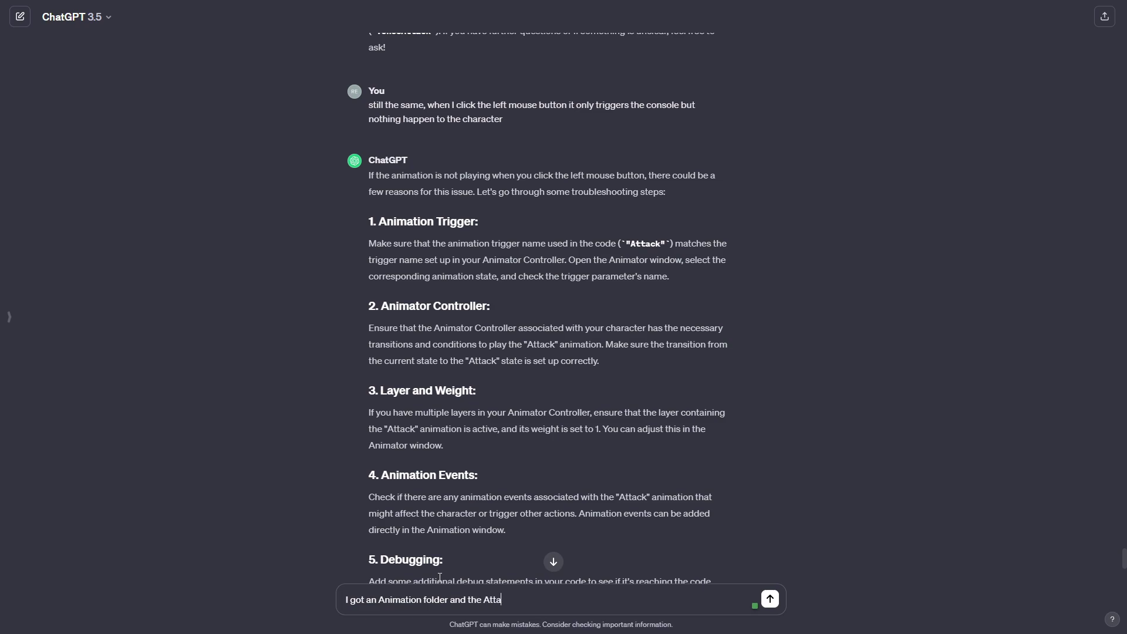
{"action": "type", "text": "ck and Attack"}
{"action": "key", "text": "BackSpace"}
{"action": "type", "text": "x"}
{"action": "key", "text": "BackSpace"}
{"action": "type", "text": "k 2 i"}
{"action": "type", "text": "s there "}
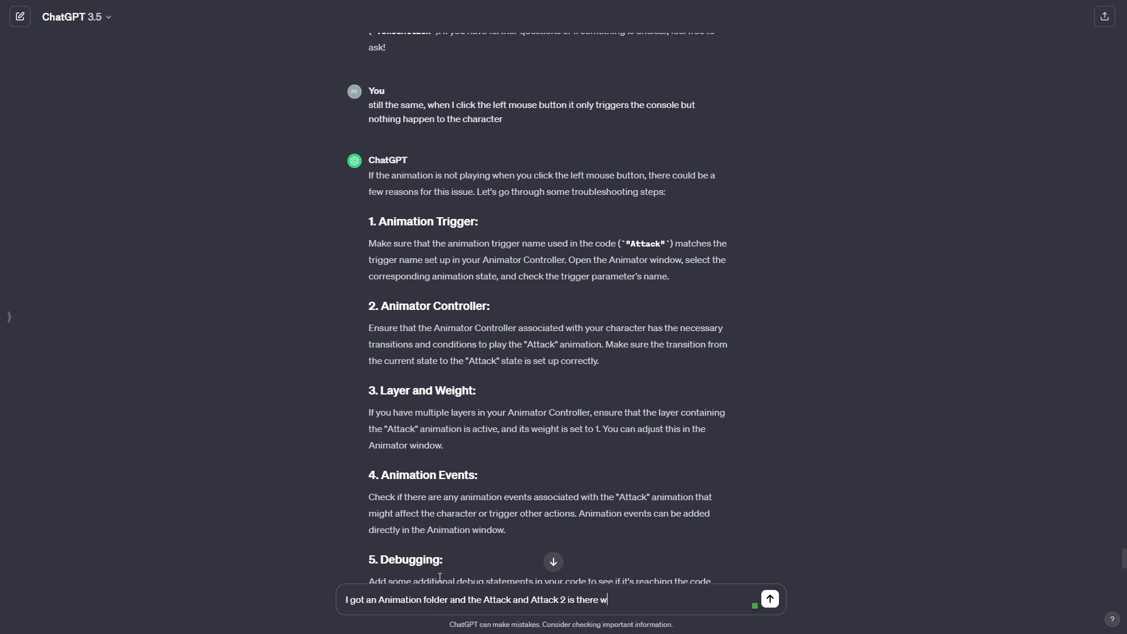
{"action": "type", "text": "what should I"}
{"action": "type", "text": " do to connec"}
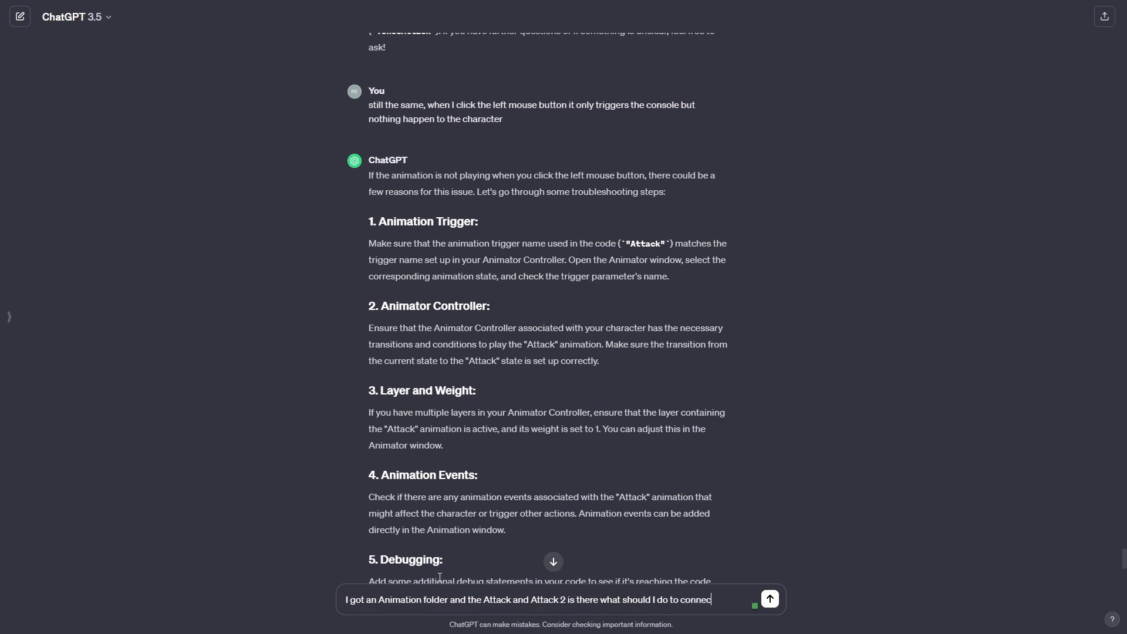
{"action": "key", "text": "BackSpace"}
{"action": "key", "text": "BackSpace"}
{"action": "key", "text": "BackSpace"}
{"action": "key", "text": "BackSpace"}
{"action": "key", "text": "BackSpace"}
{"action": "type", "text": "make it "}
{"action": "type", "text": "w"}
{"action": "type", "text": "ork"}
{"action": "key", "text": "Return"}
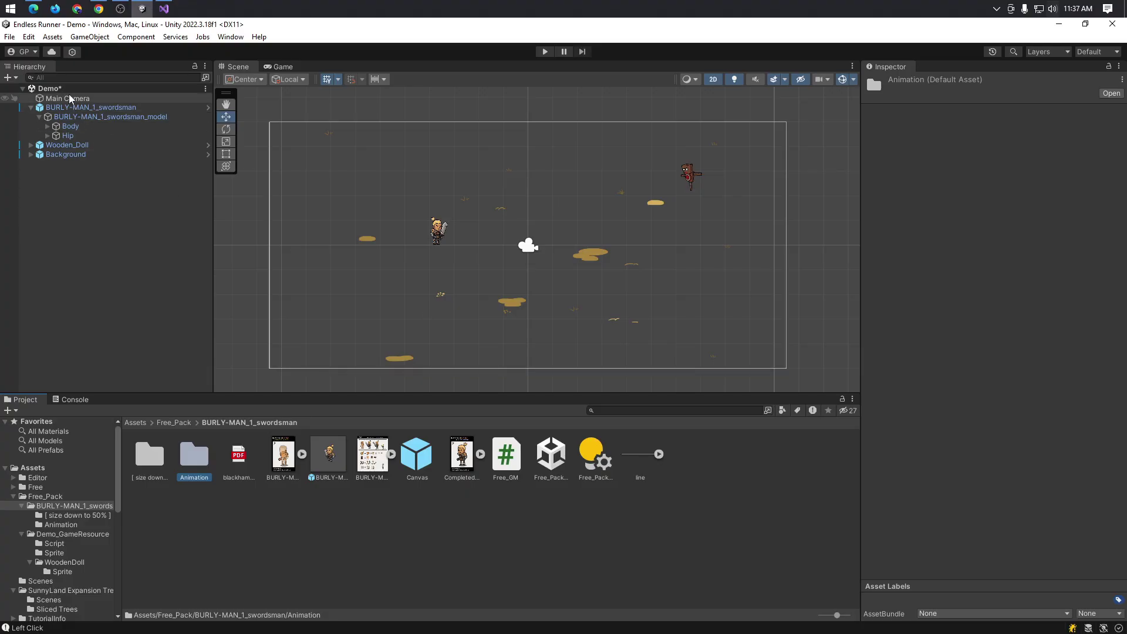
- Compare ChatGPT's Animator advice with the swordsman's Inspector, which has no Animator component
{"action": "left_click", "coordinate": [75, 108]}
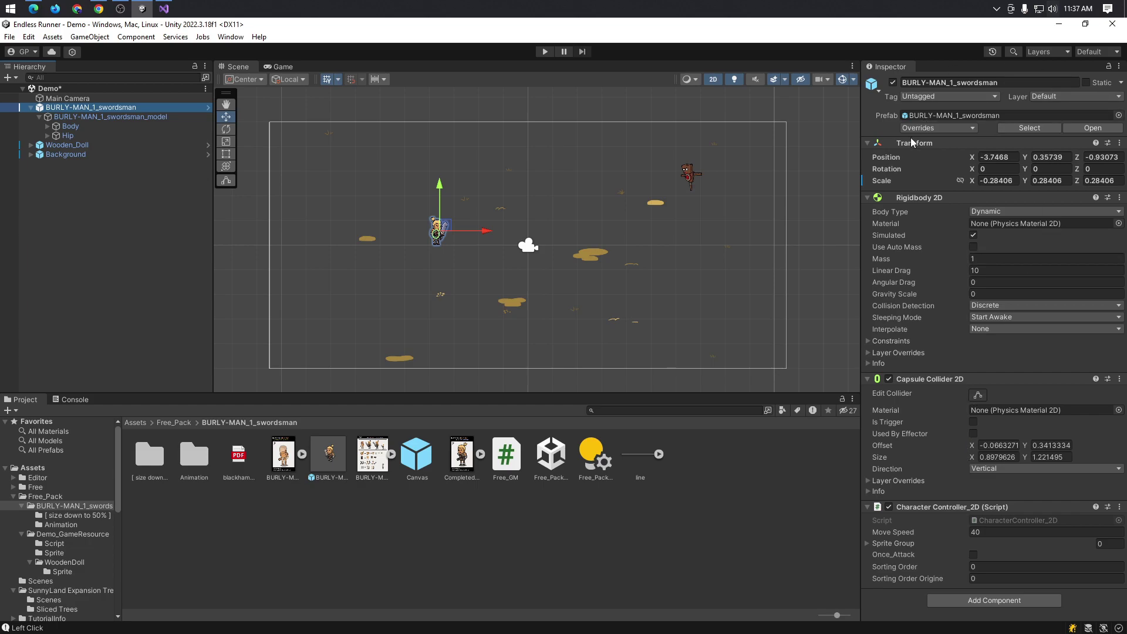
{"action": "key", "text": "alt+Tab"}
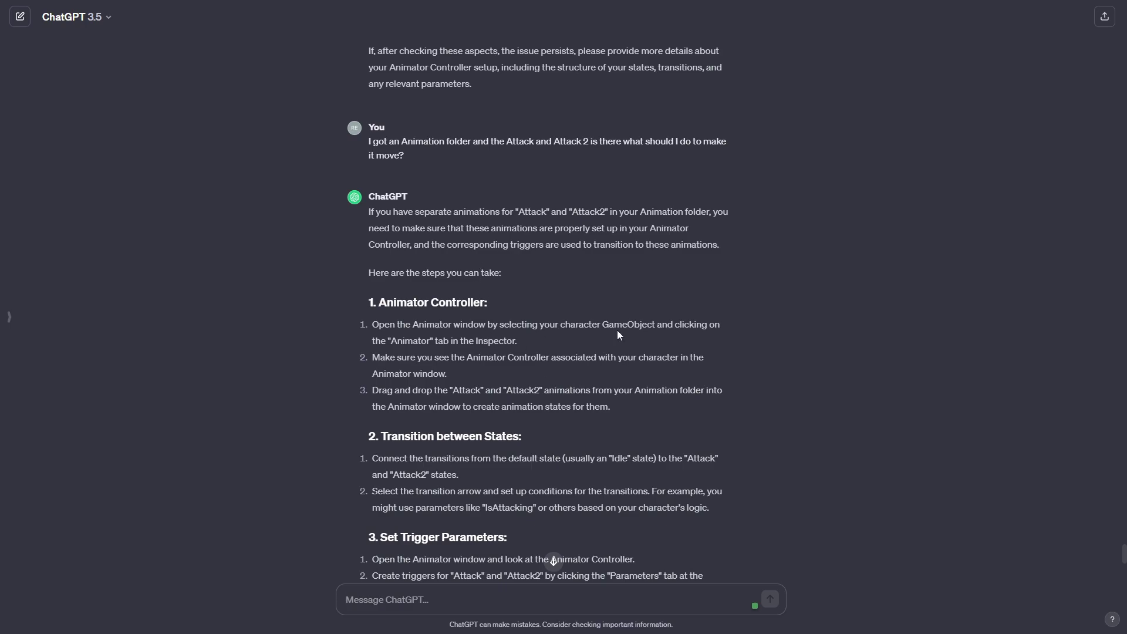
{"action": "key", "text": "alt+Tab"}
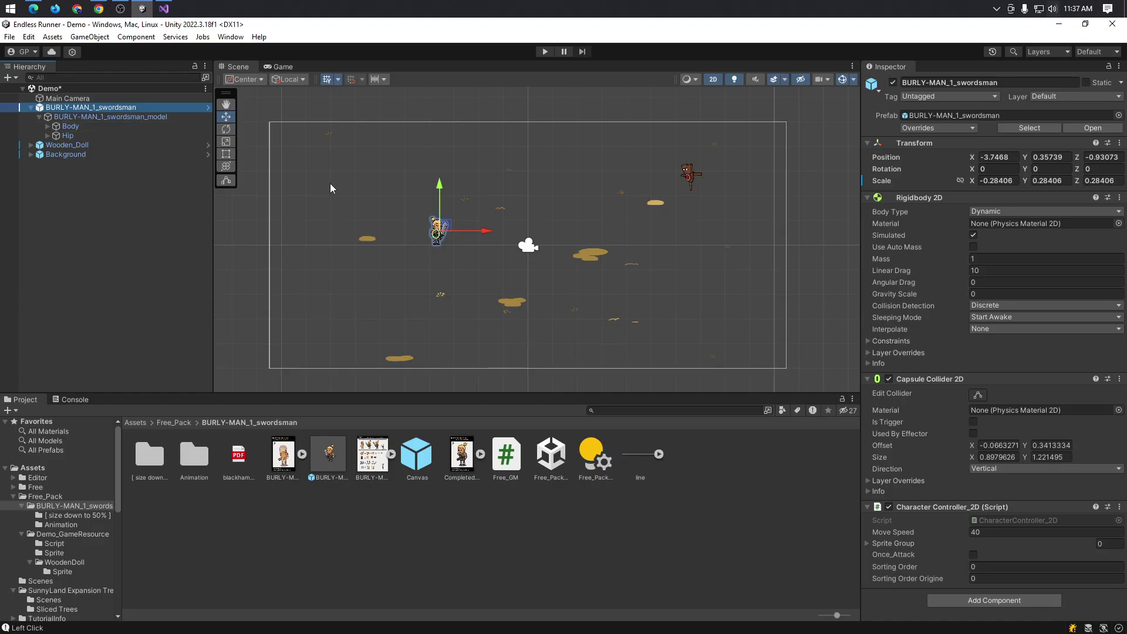
{"action": "key", "text": "alt+Tab"}
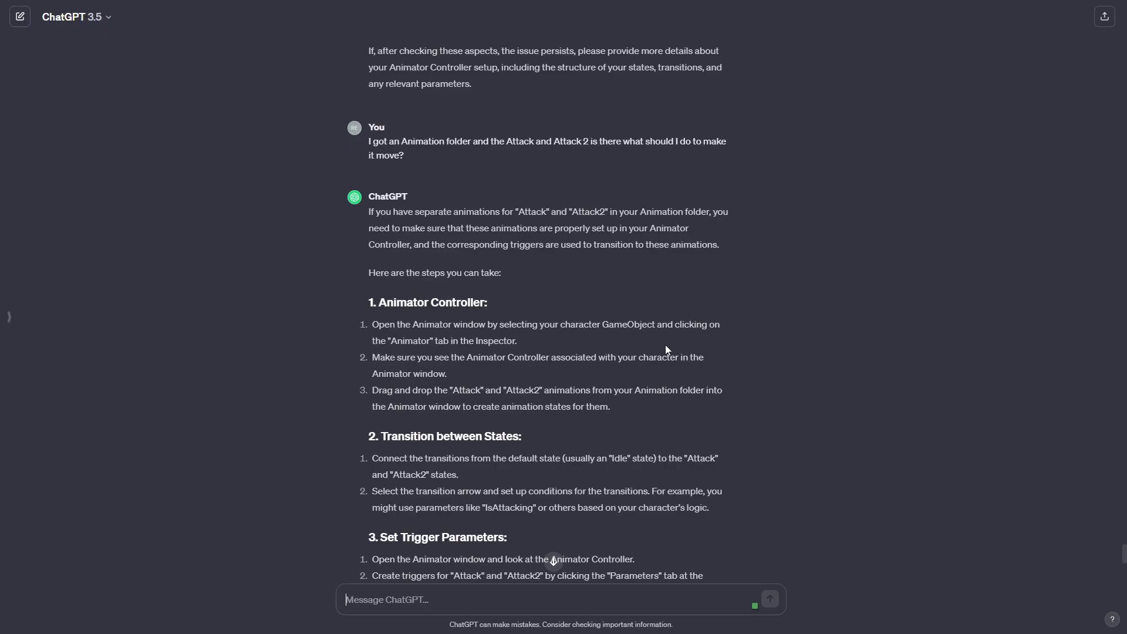
{"action": "key", "text": "alt+Tab"}
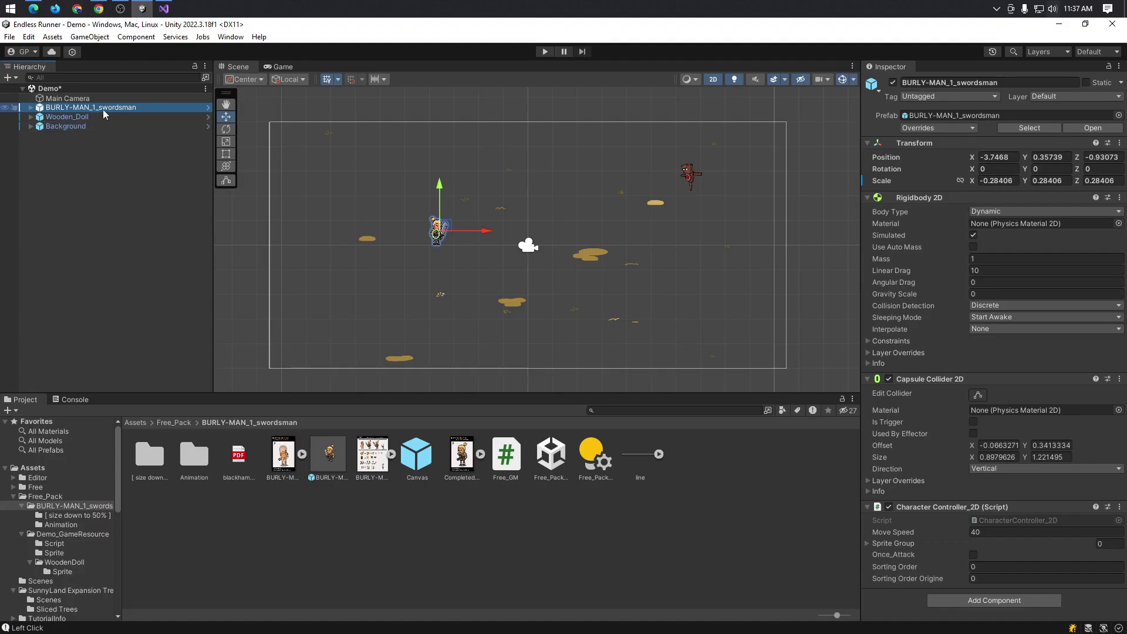
{"action": "left_click", "coordinate": [208, 108]}
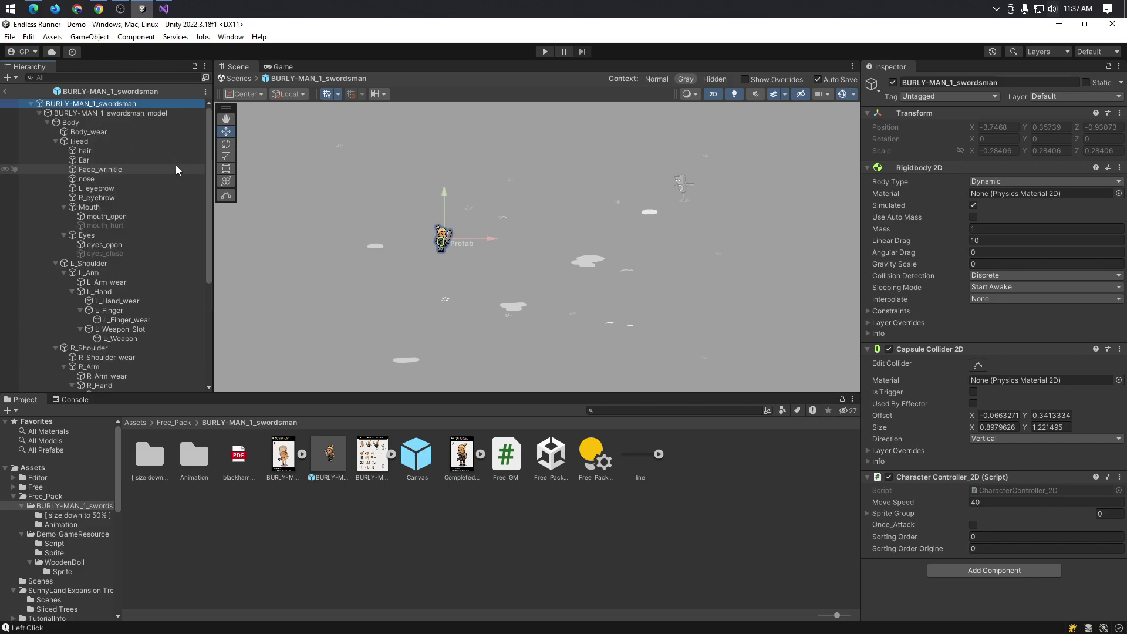
{"action": "left_click", "coordinate": [31, 104]}
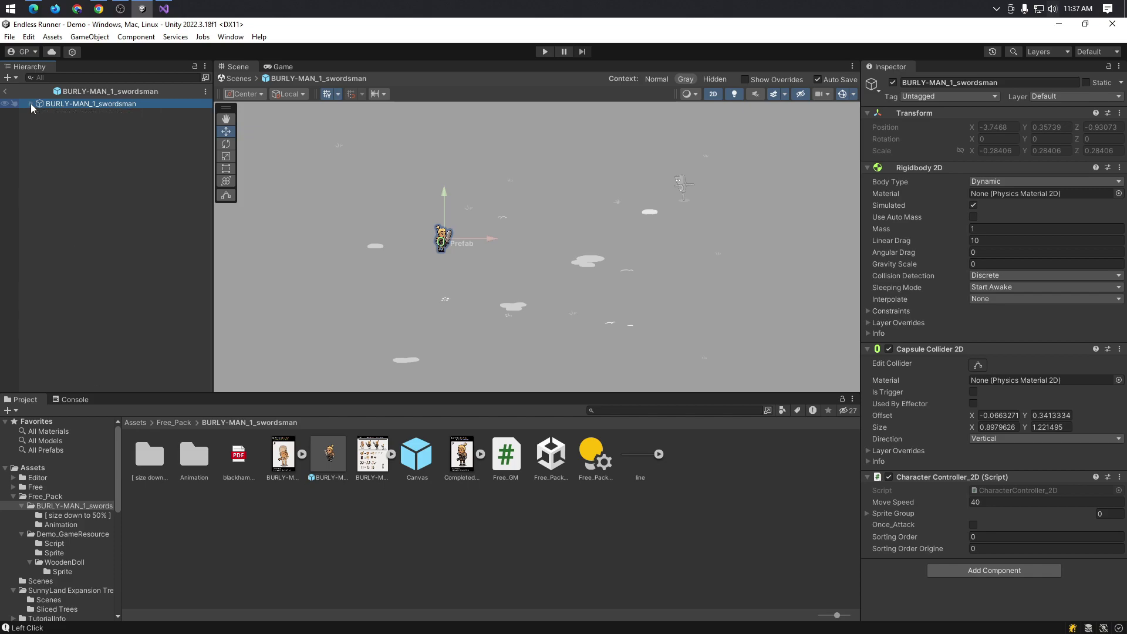
{"action": "left_click", "coordinate": [71, 110]}
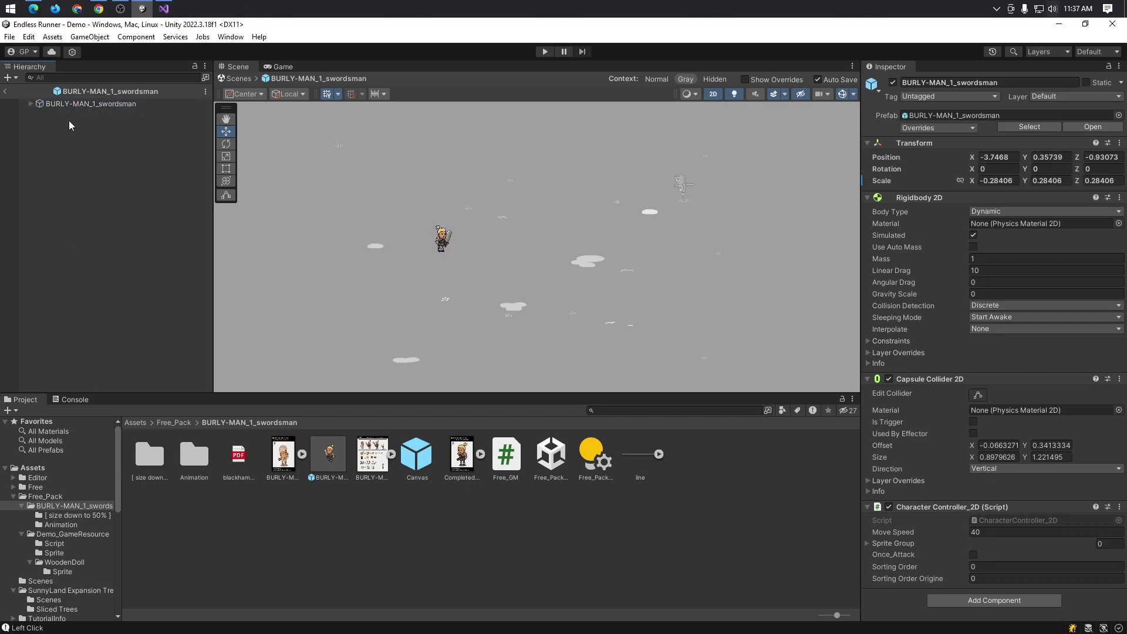
{"action": "key", "text": "ctrl+z"}
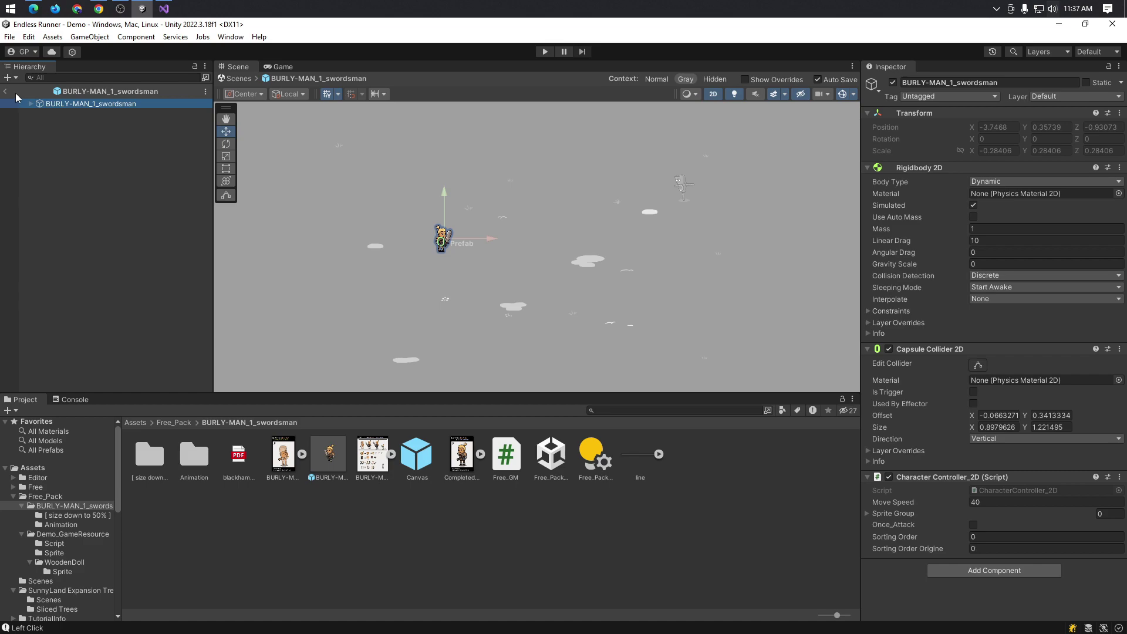
{"action": "left_click", "coordinate": [6, 91]}
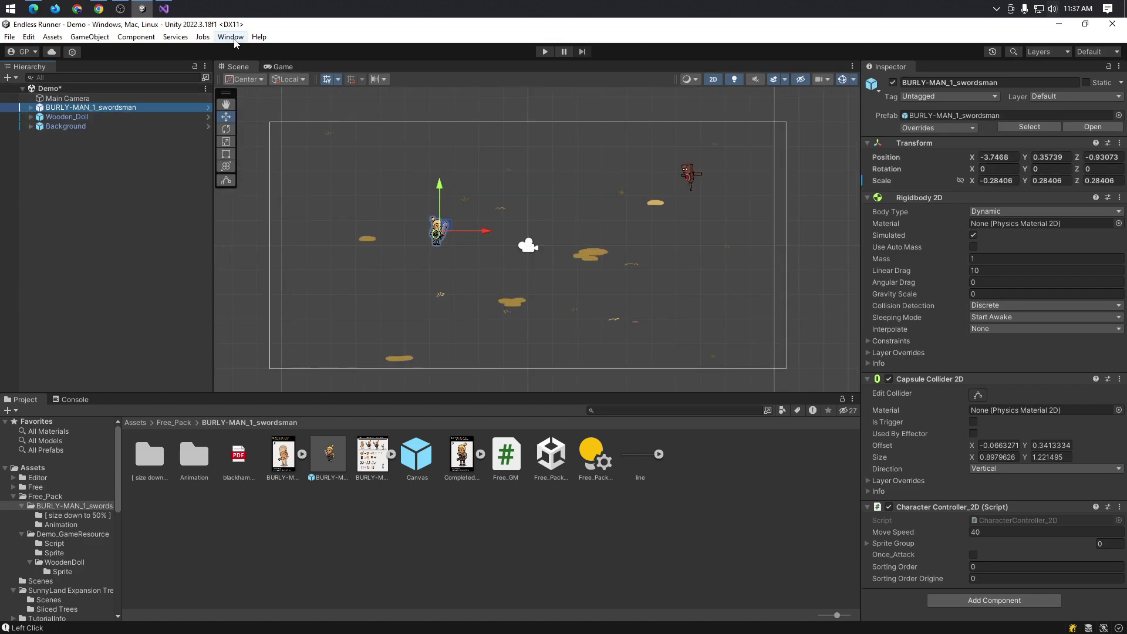
{"action": "left_click", "coordinate": [99, 8]}
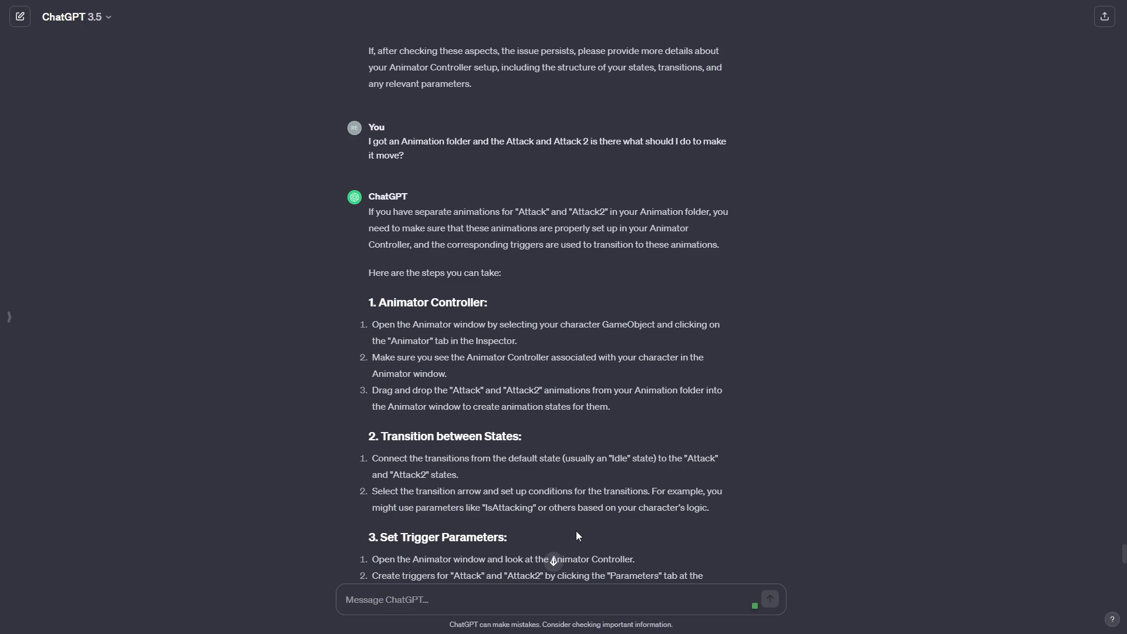
{"action": "key", "text": "alt+Tab"}
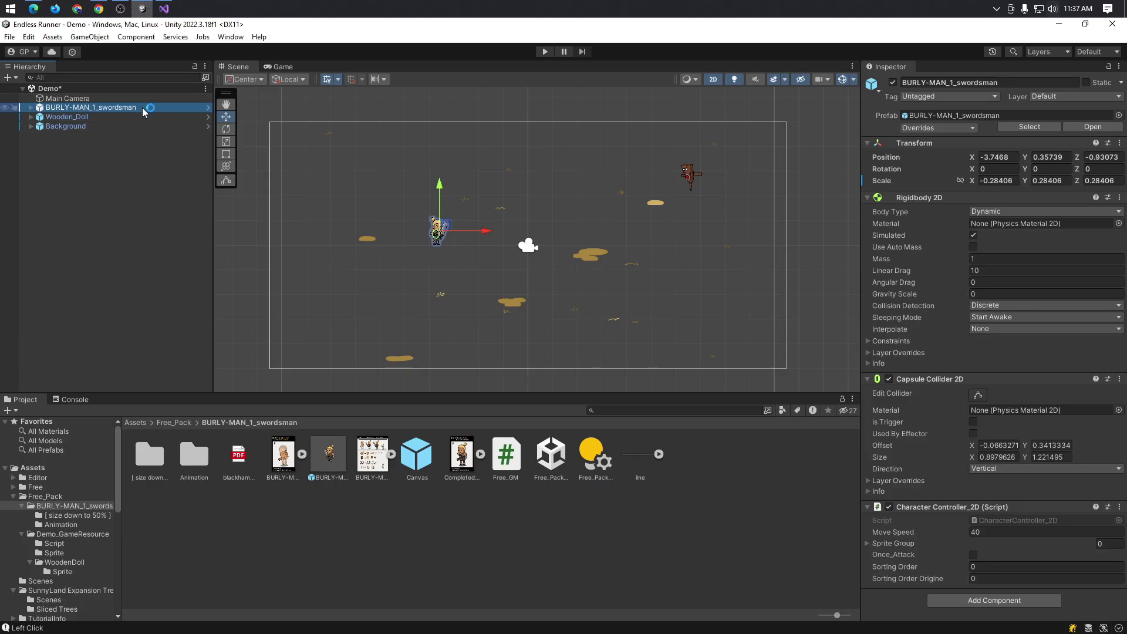
{"action": "left_click", "coordinate": [137, 154]}
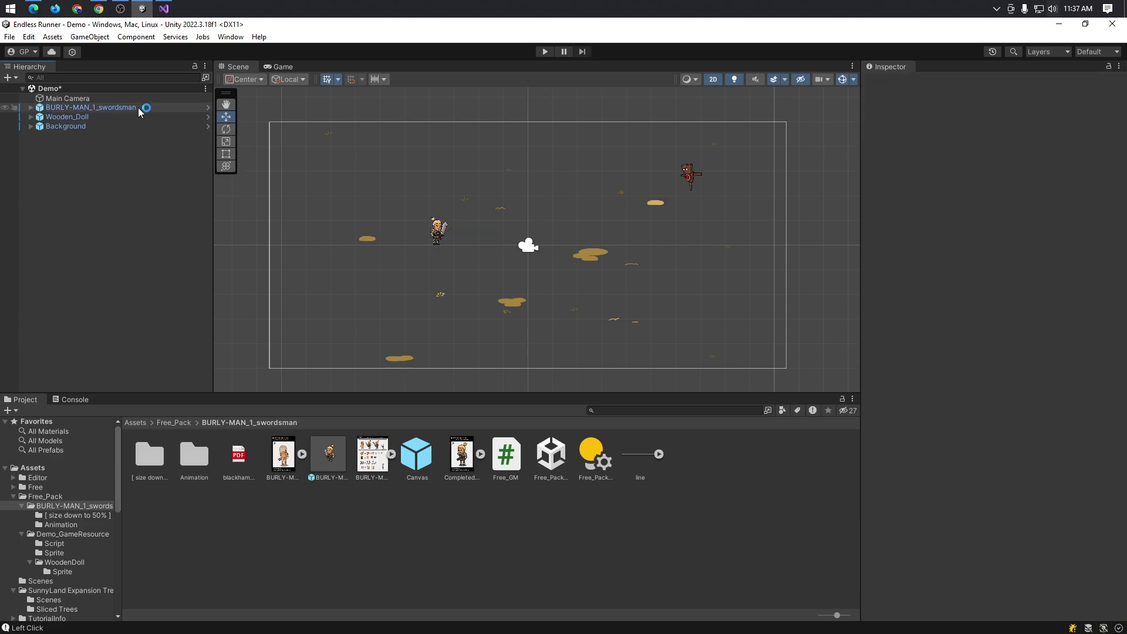
{"action": "left_click", "coordinate": [139, 107]}
{"action": "left_click", "coordinate": [140, 220]}
{"action": "left_click", "coordinate": [134, 107]}
{"action": "right_click", "coordinate": [147, 108]}
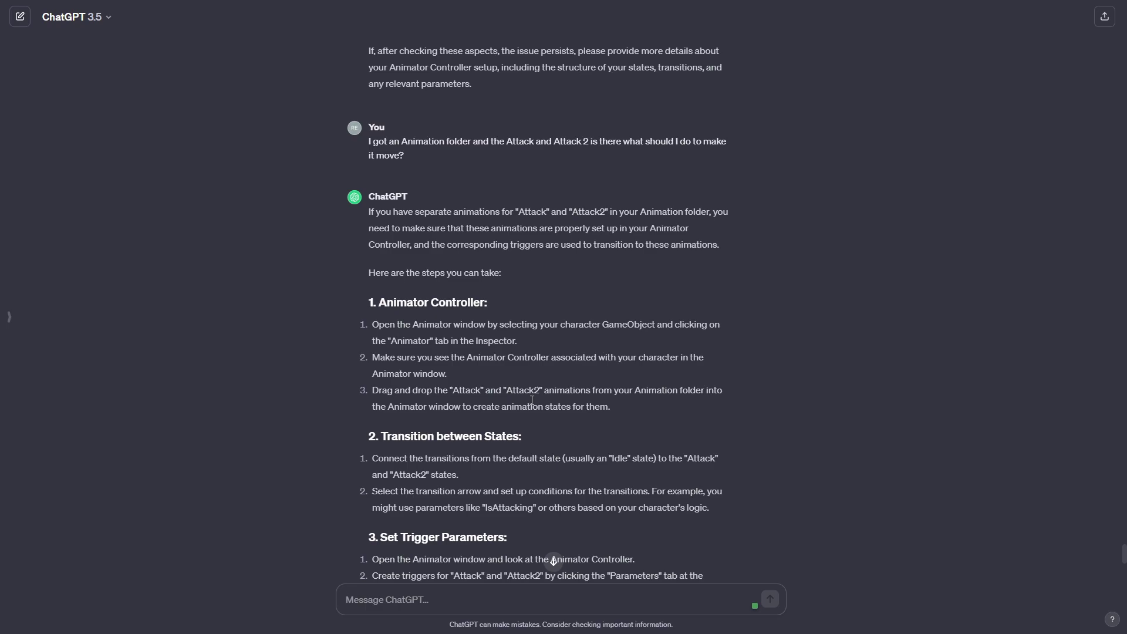
{"action": "key", "text": "alt+Tab"}
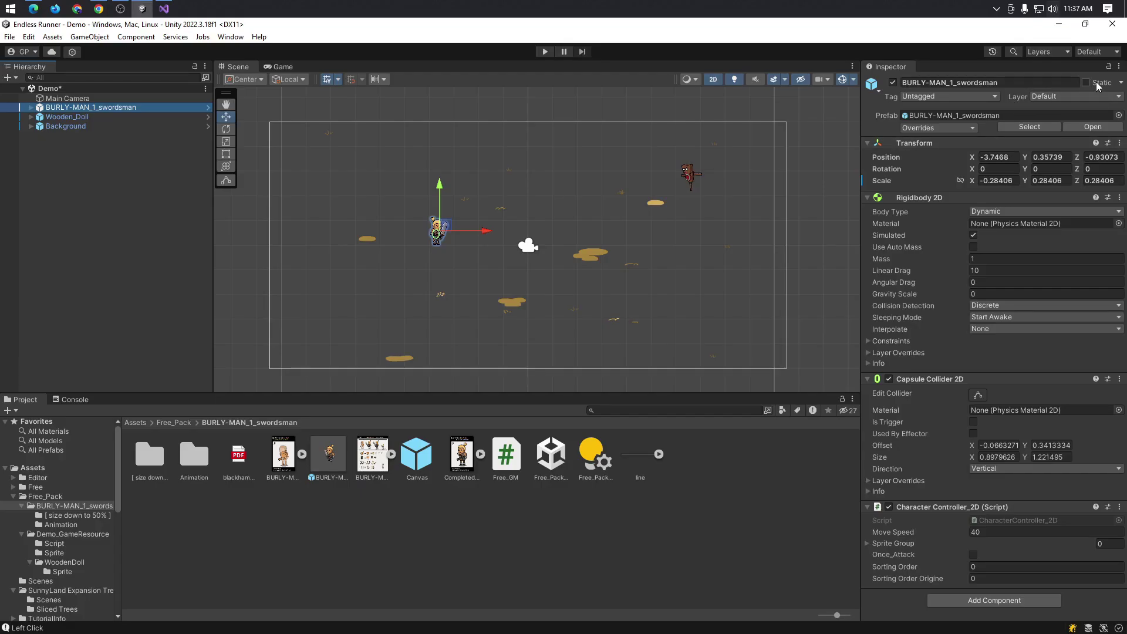
- Search 'Anima' under Add Component and attach an Animator to BURLY-MAN_1_swordsman
{"action": "left_click", "coordinate": [1119, 67]}
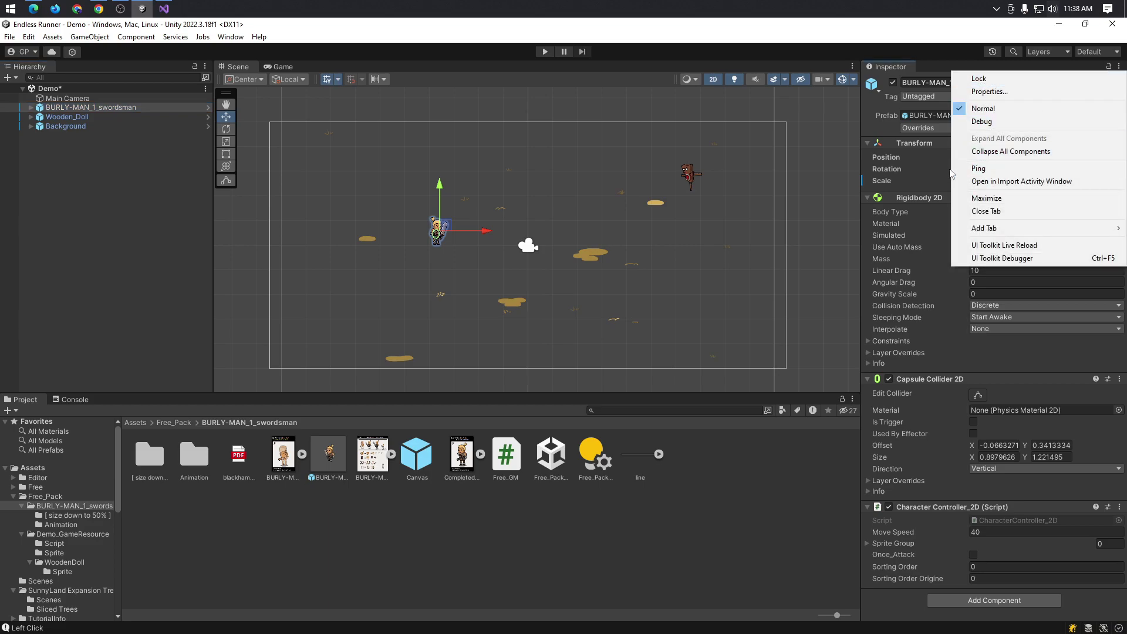
{"action": "left_click", "coordinate": [922, 142]}
{"action": "left_click", "coordinate": [923, 144]}
{"action": "left_click", "coordinate": [923, 144]}
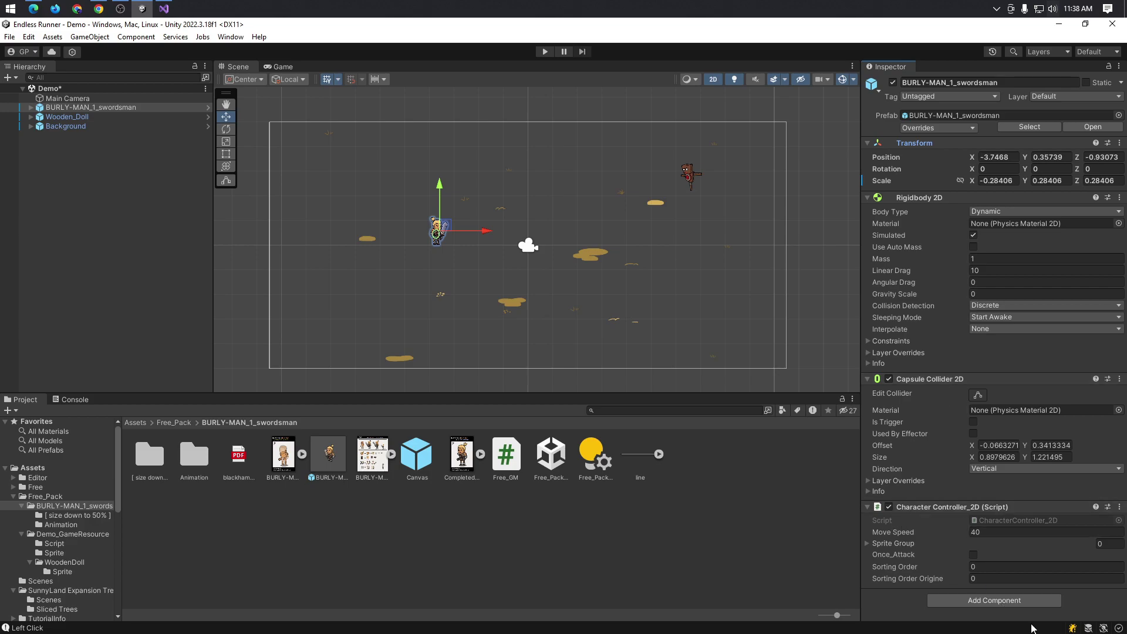
{"action": "left_click", "coordinate": [1020, 605]}
{"action": "type", "text": "A"}
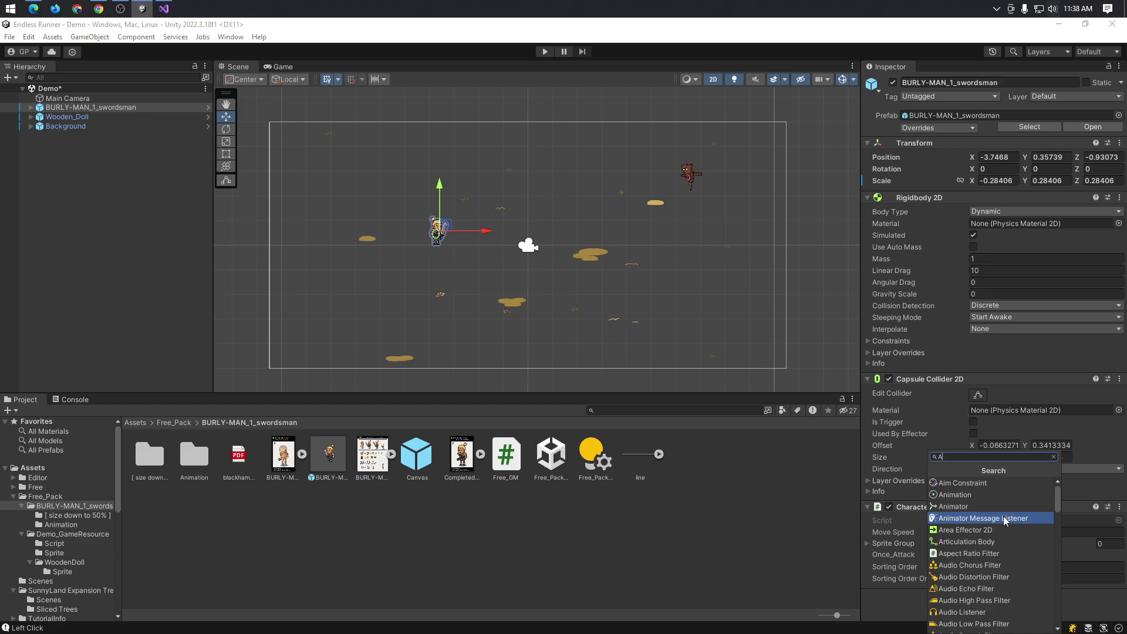
{"action": "type", "text": "nima"}
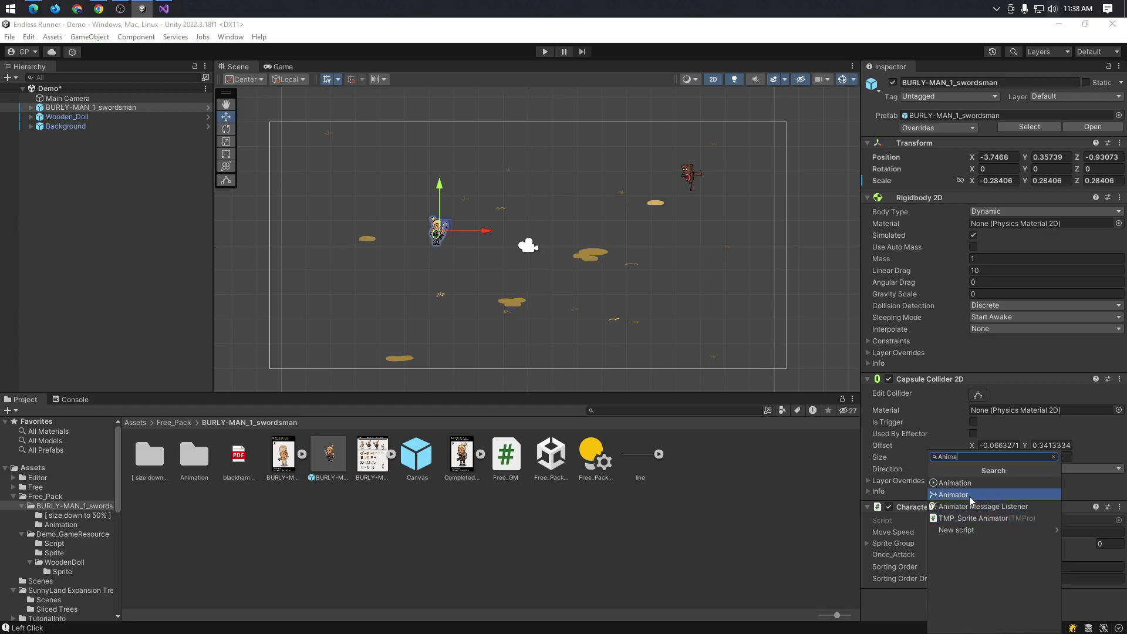
{"action": "left_click", "coordinate": [970, 495]}
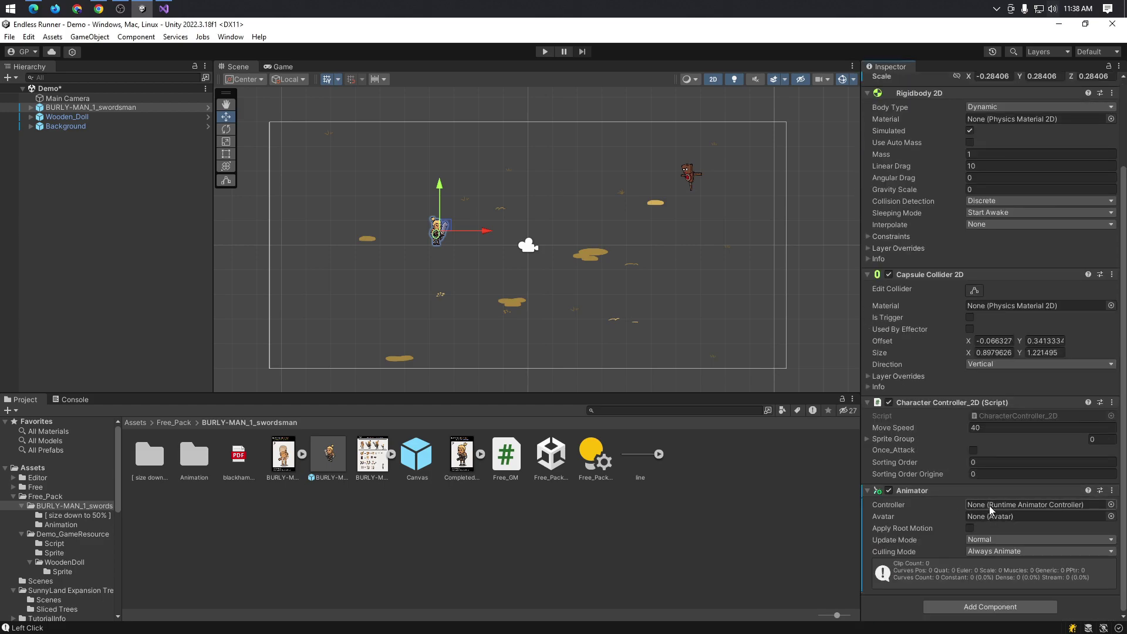
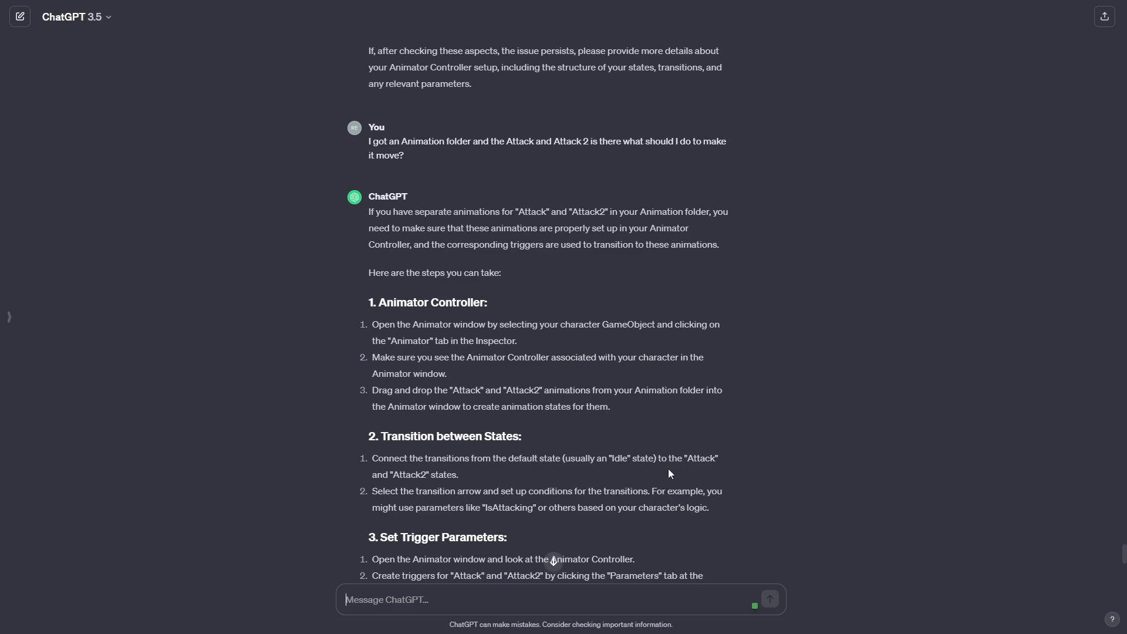
- Leave ChatGPT's Attack/Attack2 answer and return to the Unity Endless Runner Demo scene
{"action": "key", "text": "alt+Tab"}
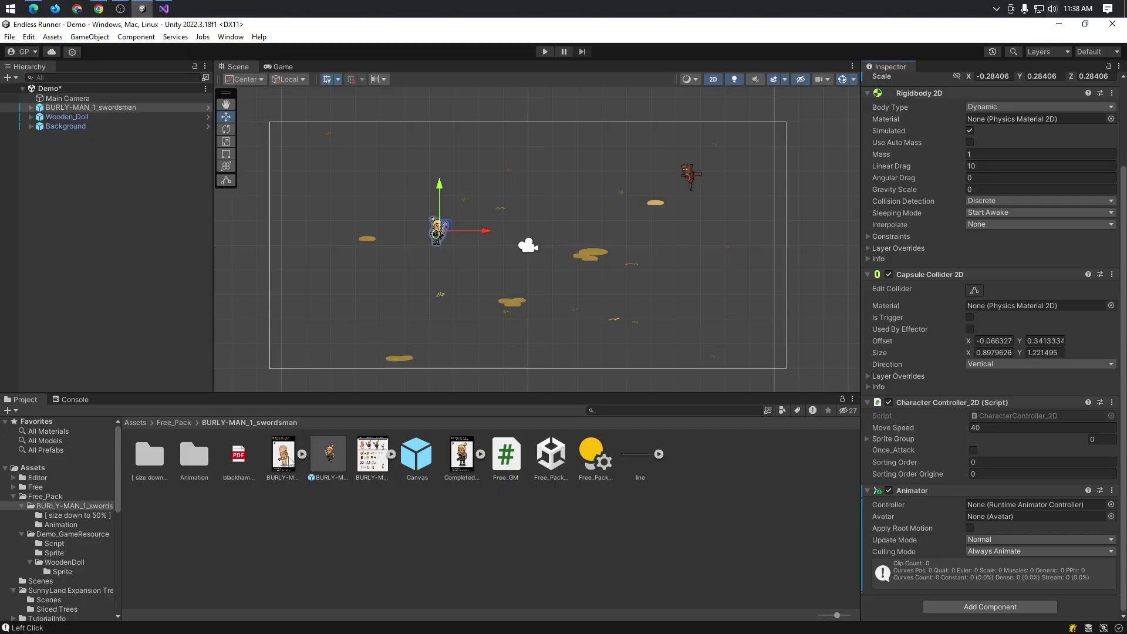
- After trying to assign the swordsman model as avatar, remove BURLY-MAN_1_swordsman's Animator component
{"action": "left_click_drag", "start_coordinate": [291, 462], "coordinate": [1010, 522]}
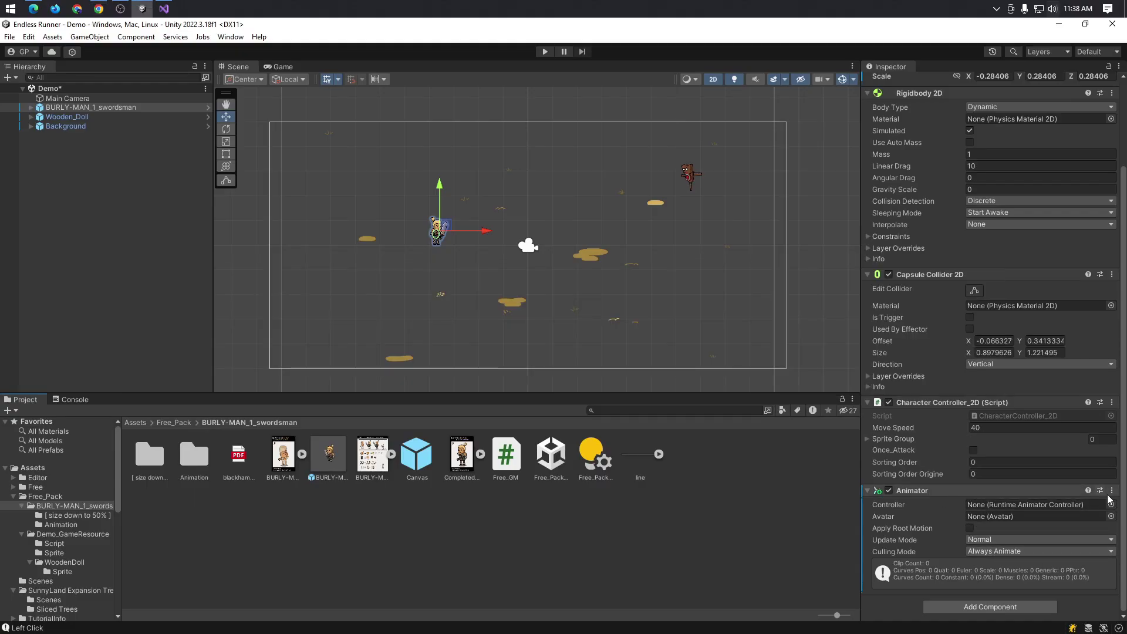
{"action": "left_click", "coordinate": [1111, 492]}
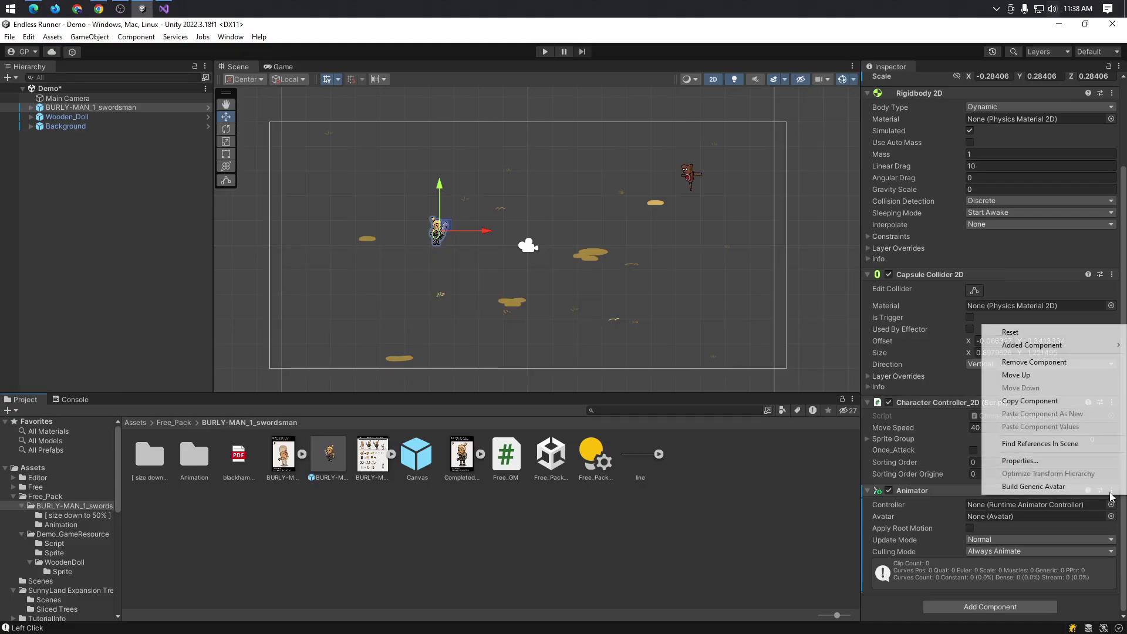
{"action": "left_click", "coordinate": [1036, 363]}
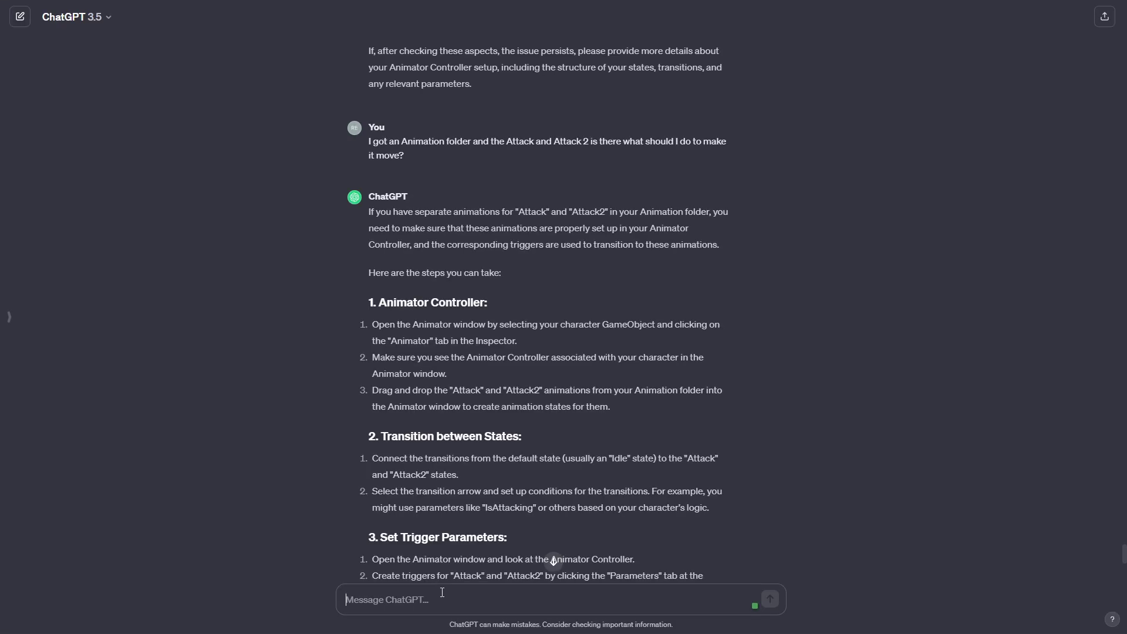
- Ask ChatGPT 'should I add a component name animator?' and go back to Unity
{"action": "type", "text": "should I"}
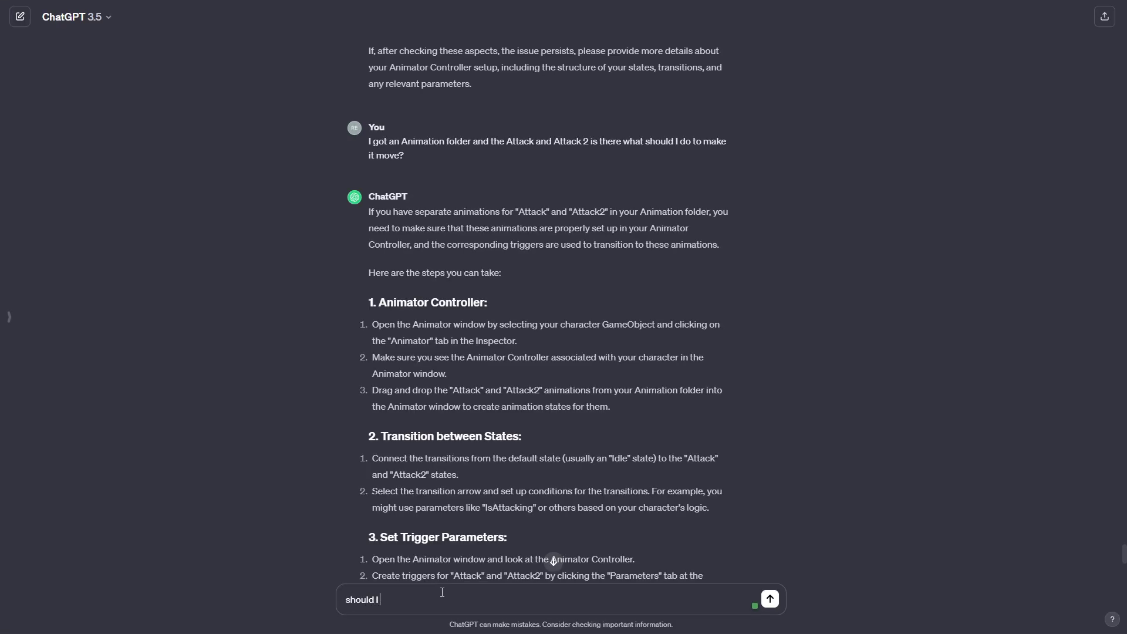
{"action": "type", "text": " make a"}
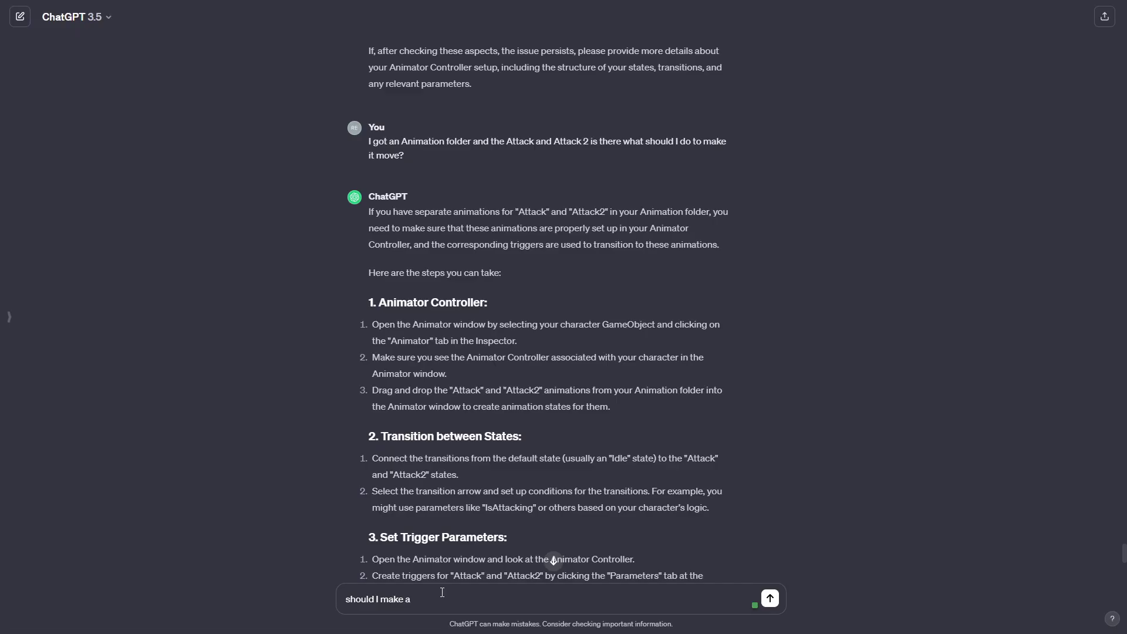
{"action": "key", "text": "BackSpace"}
{"action": "key", "text": "BackSpace"}
{"action": "key", "text": "BackSpace"}
{"action": "key", "text": "BackSpace"}
{"action": "key", "text": "BackSpace"}
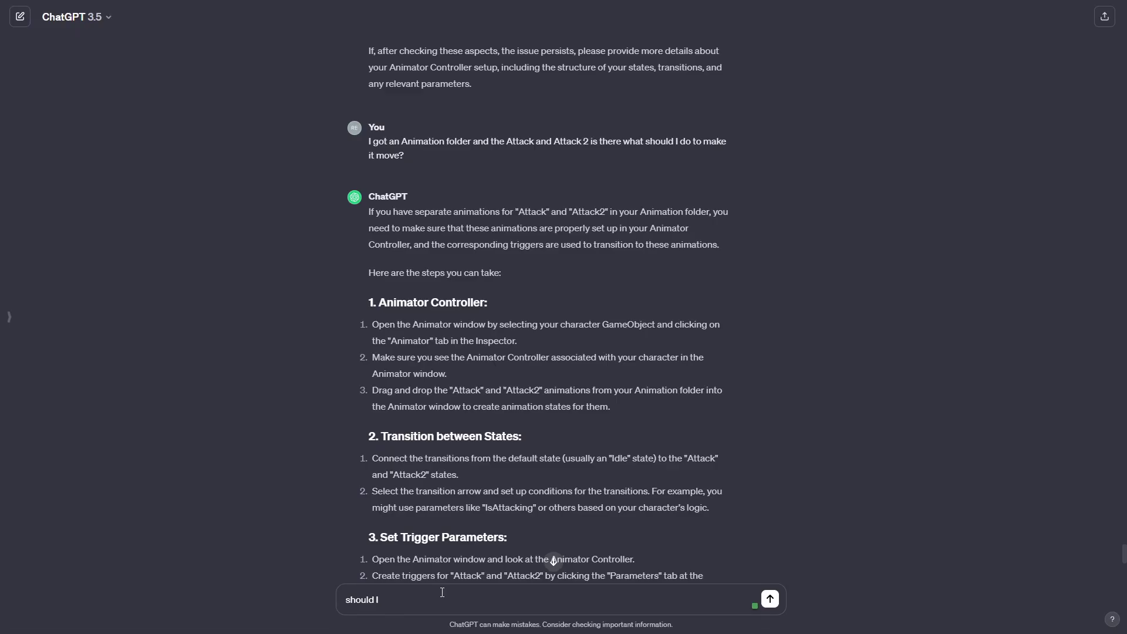
{"action": "type", "text": "add a"}
{"action": "type", "text": "ompnen"}
{"action": "type", "text": "nent name "}
{"action": "type", "text": "nimator?"}
{"action": "key", "text": "Return"}
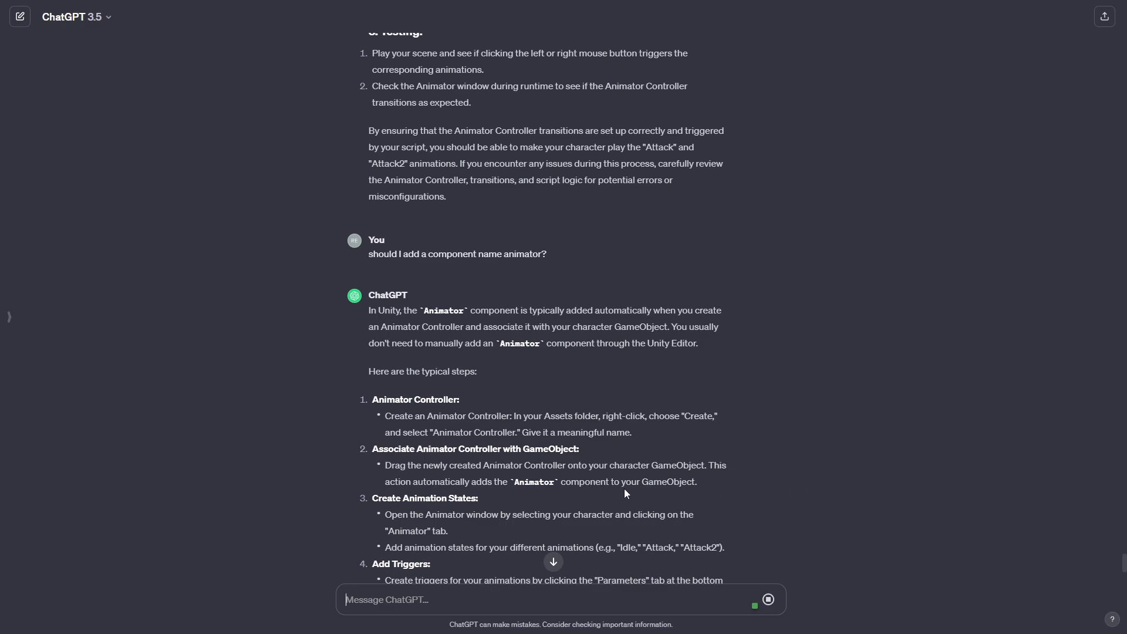
{"action": "key", "text": "alt+Tab"}
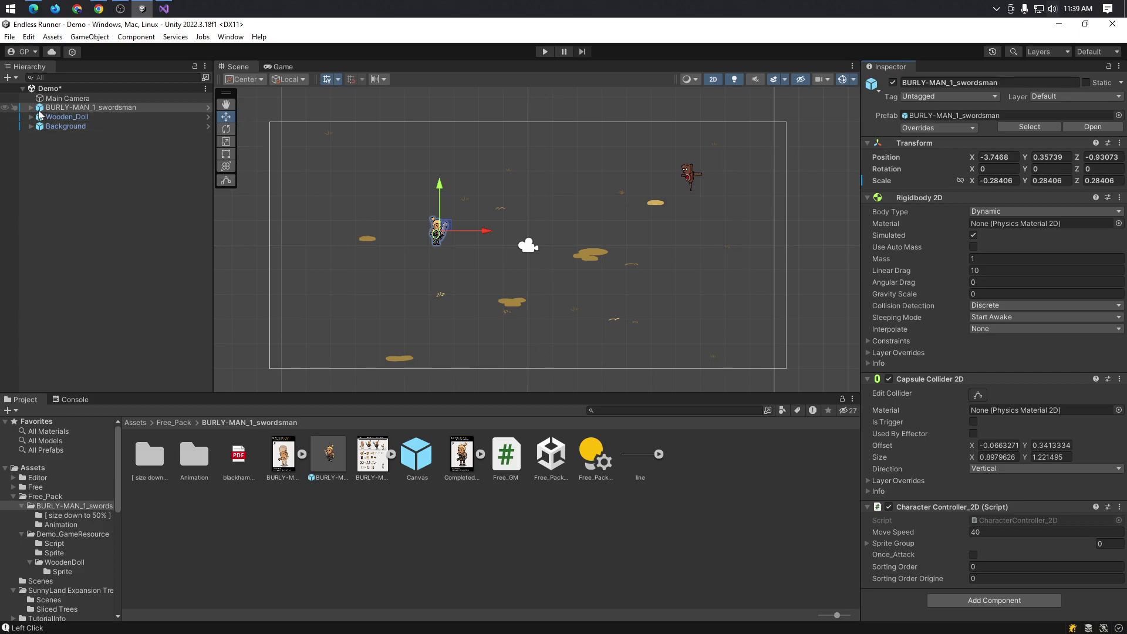
- Select the swordsman's _model child, check its Animator's controller and avatar, then select Body
{"action": "left_click", "coordinate": [31, 108]}
{"action": "left_click", "coordinate": [94, 117]}
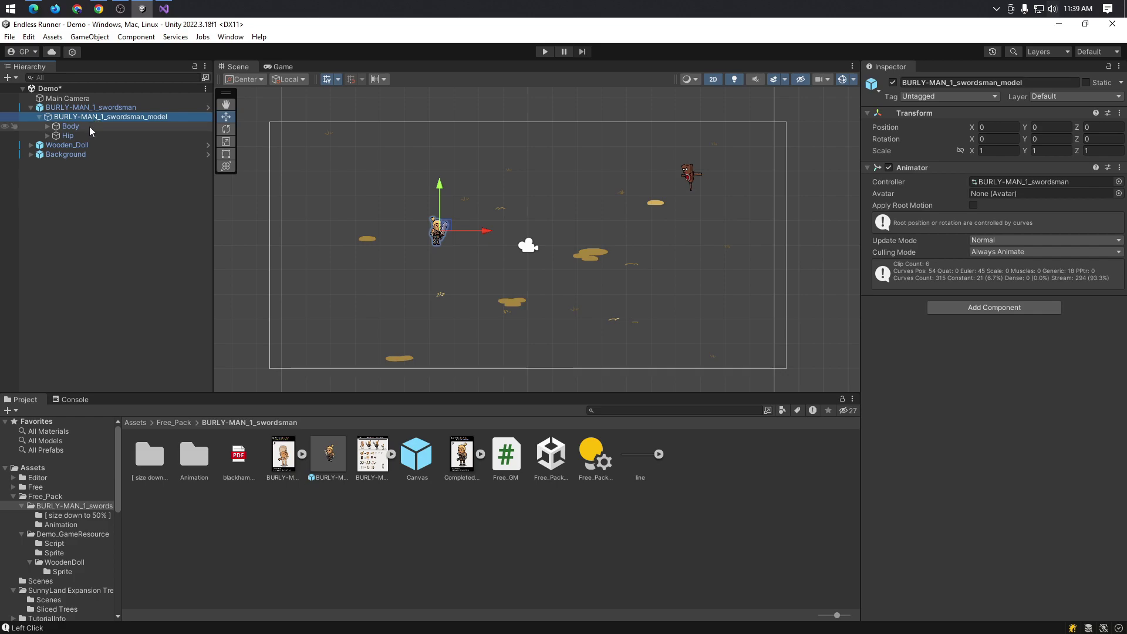
{"action": "left_click", "coordinate": [1055, 182]}
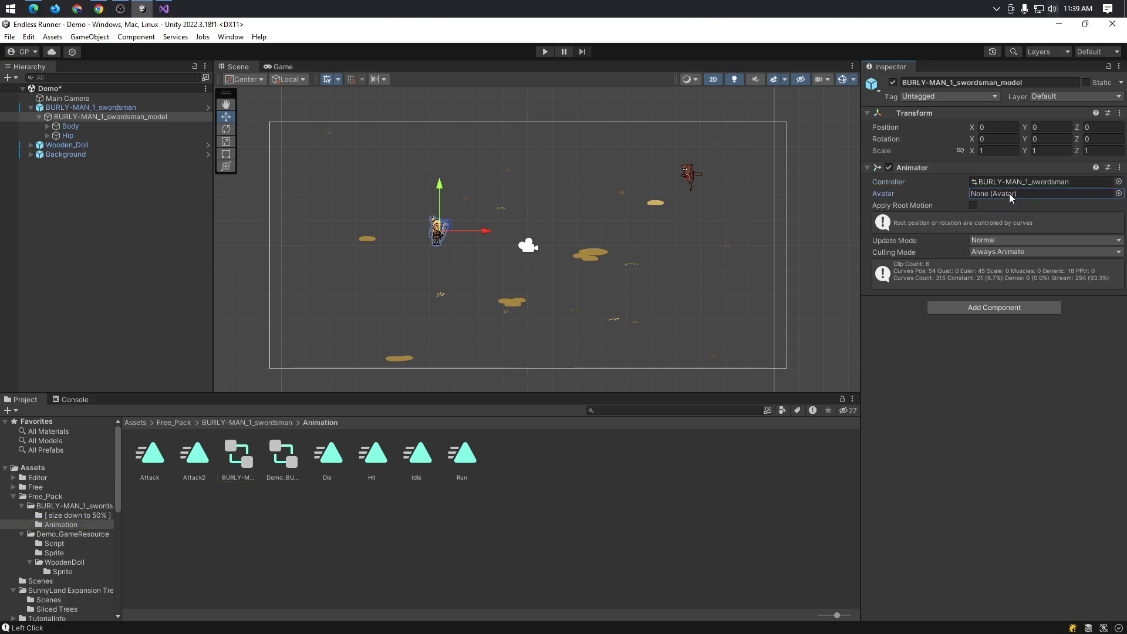
{"action": "left_click", "coordinate": [1118, 194]}
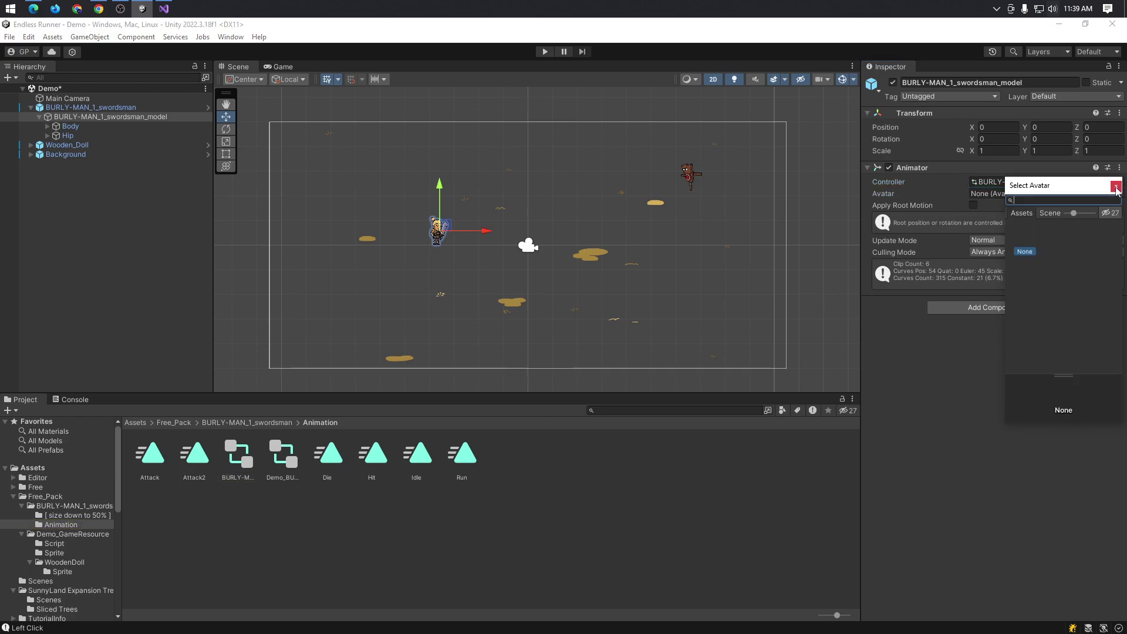
{"action": "left_click", "coordinate": [1116, 186]}
{"action": "left_click", "coordinate": [65, 127]}
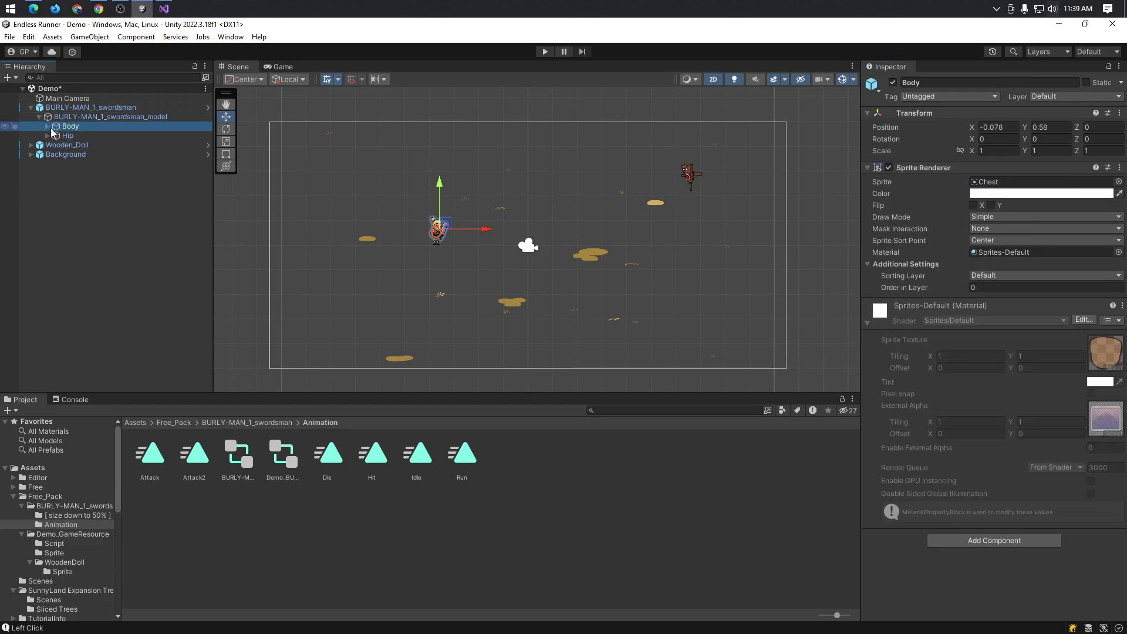
- Expand Body and inspect its L_Shoulder and Head sprite parts, zooming in on the character
{"action": "left_click", "coordinate": [48, 127]}
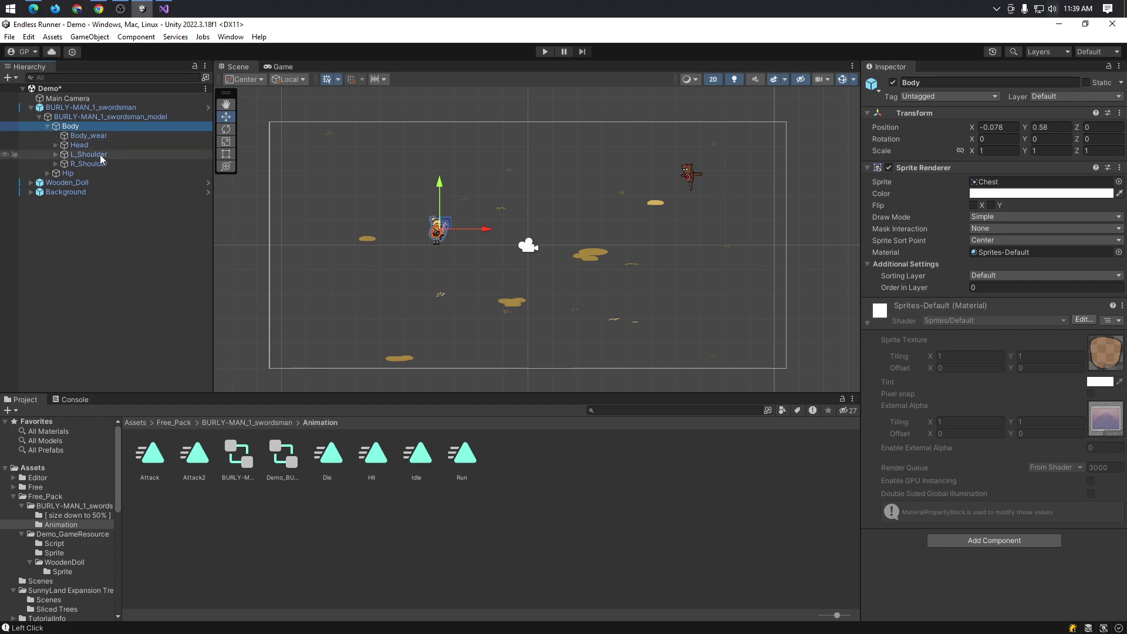
{"action": "left_click", "coordinate": [101, 157]}
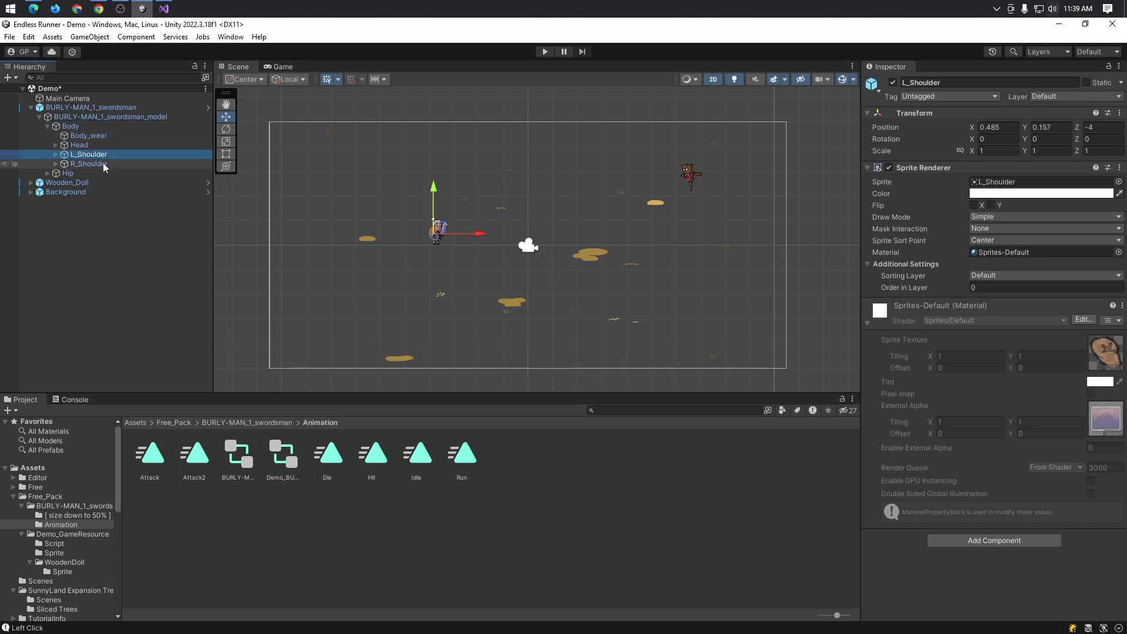
{"action": "scroll", "coordinate": [458, 253], "scroll_direction": "up", "scroll_amount": 5}
{"action": "left_click", "coordinate": [450, 254]}
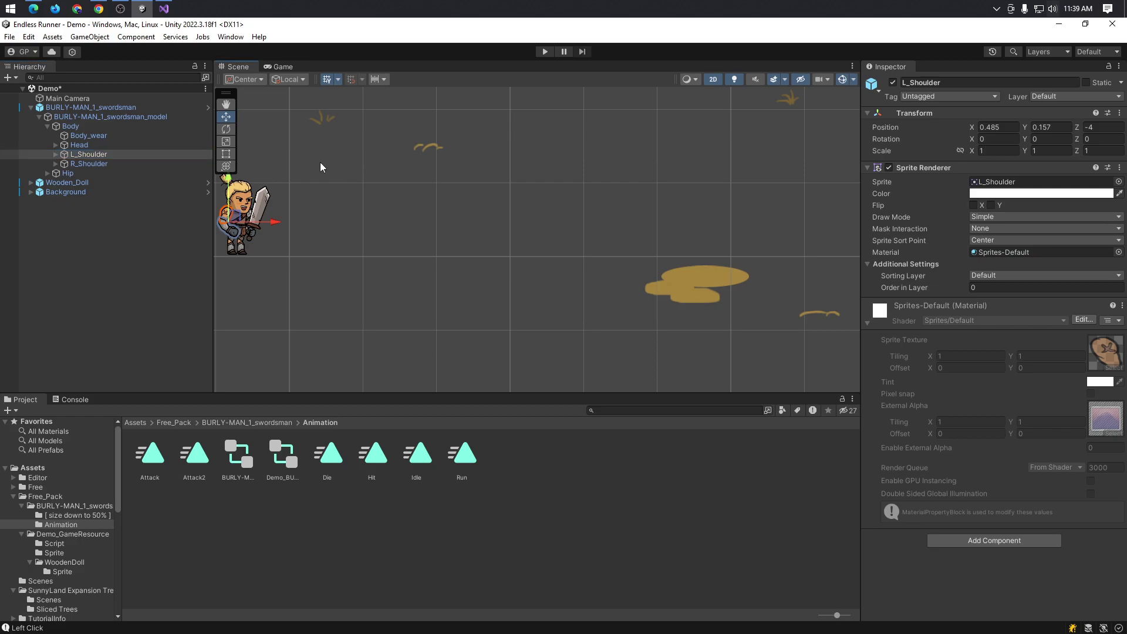
{"action": "left_click", "coordinate": [125, 148]}
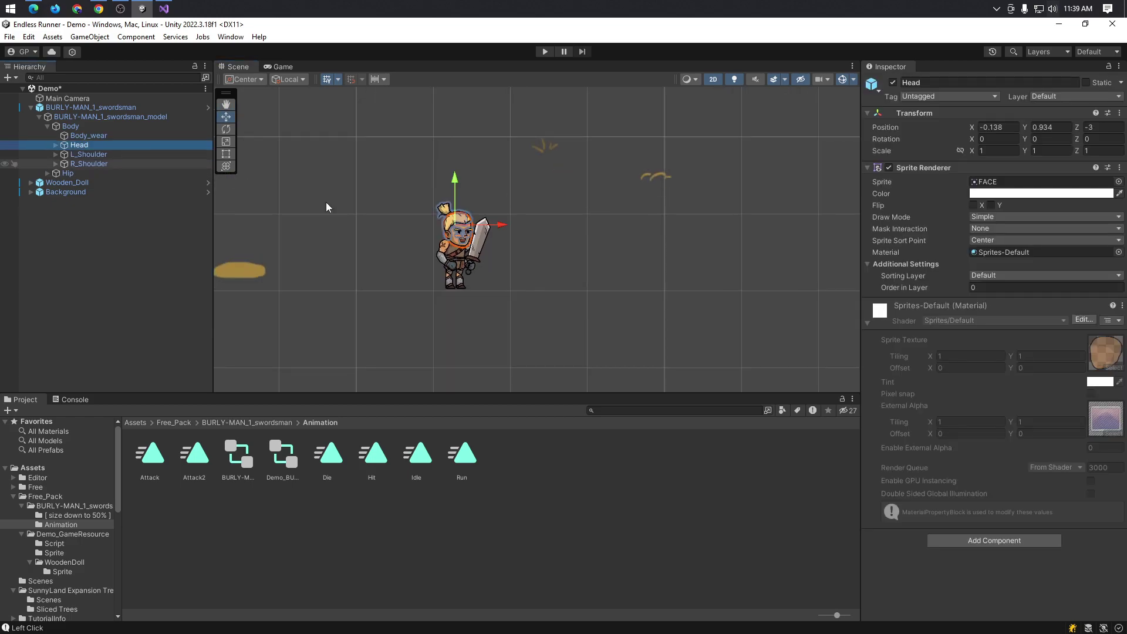
{"action": "scroll", "coordinate": [557, 270], "scroll_direction": "up", "scroll_amount": 3}
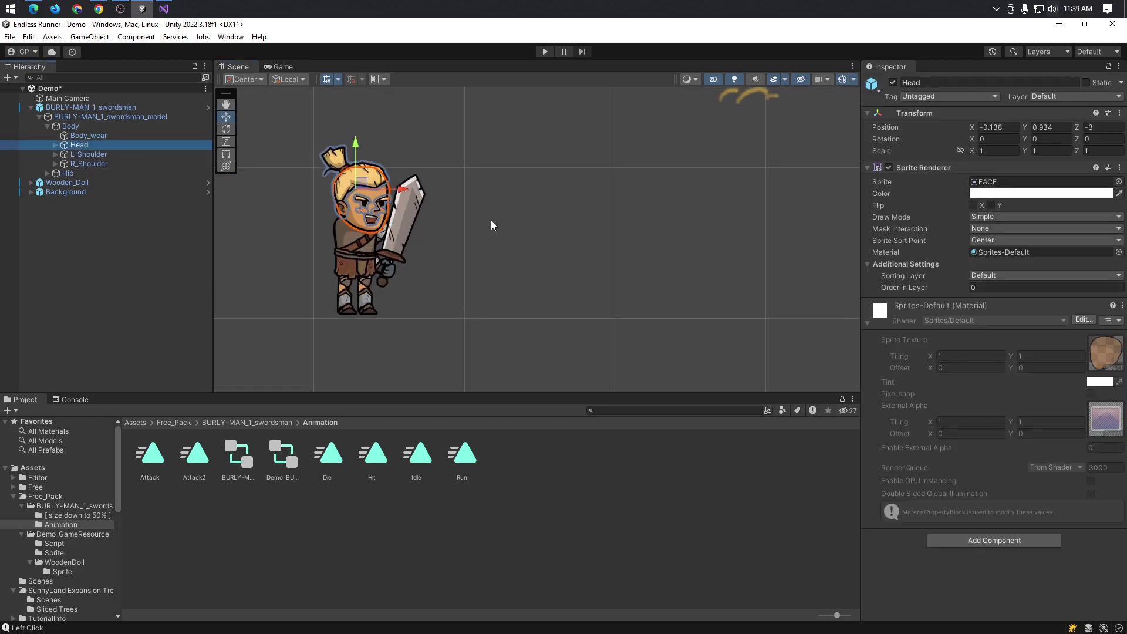
{"action": "scroll", "coordinate": [640, 252], "scroll_direction": "down", "scroll_amount": 1}
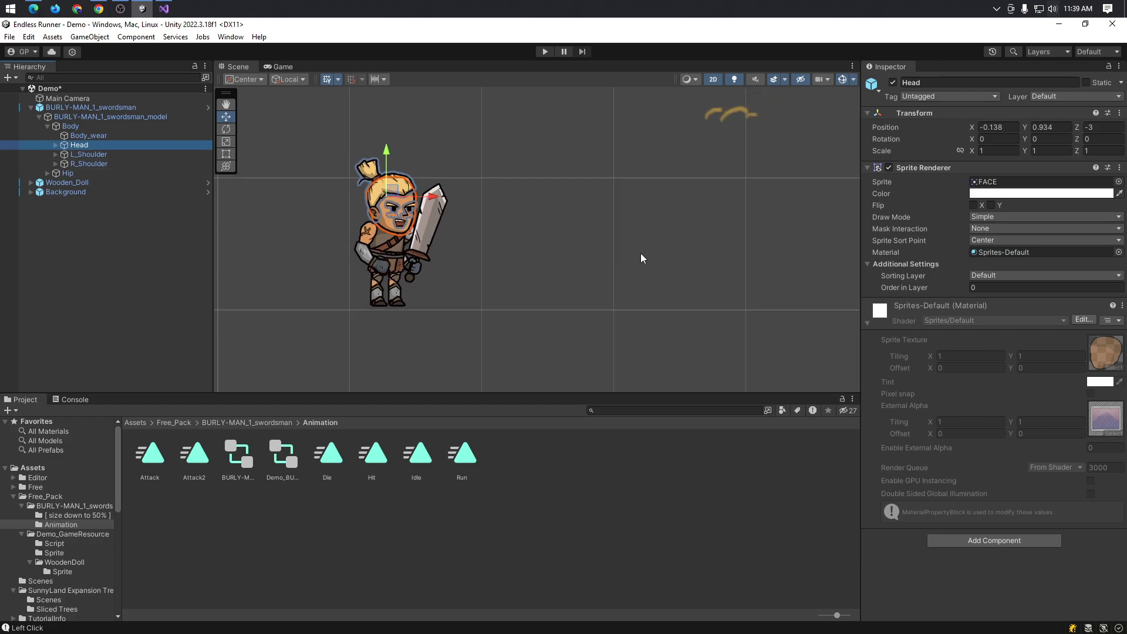
{"action": "scroll", "coordinate": [641, 254], "scroll_direction": "up", "scroll_amount": 1}
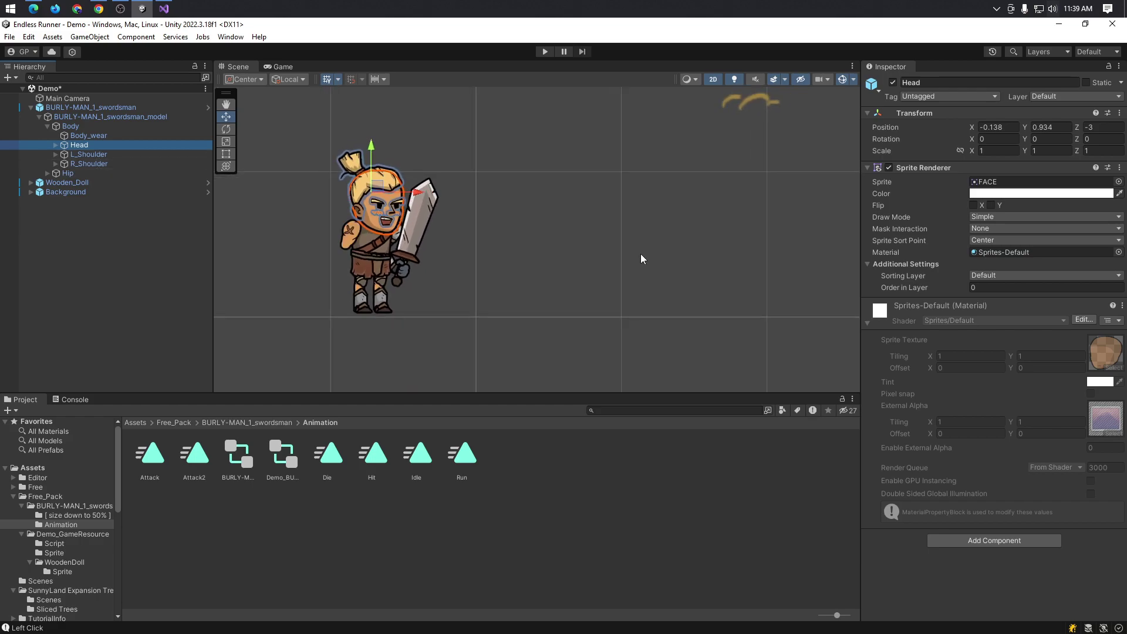
{"action": "scroll", "coordinate": [641, 253], "scroll_direction": "down", "scroll_amount": 1}
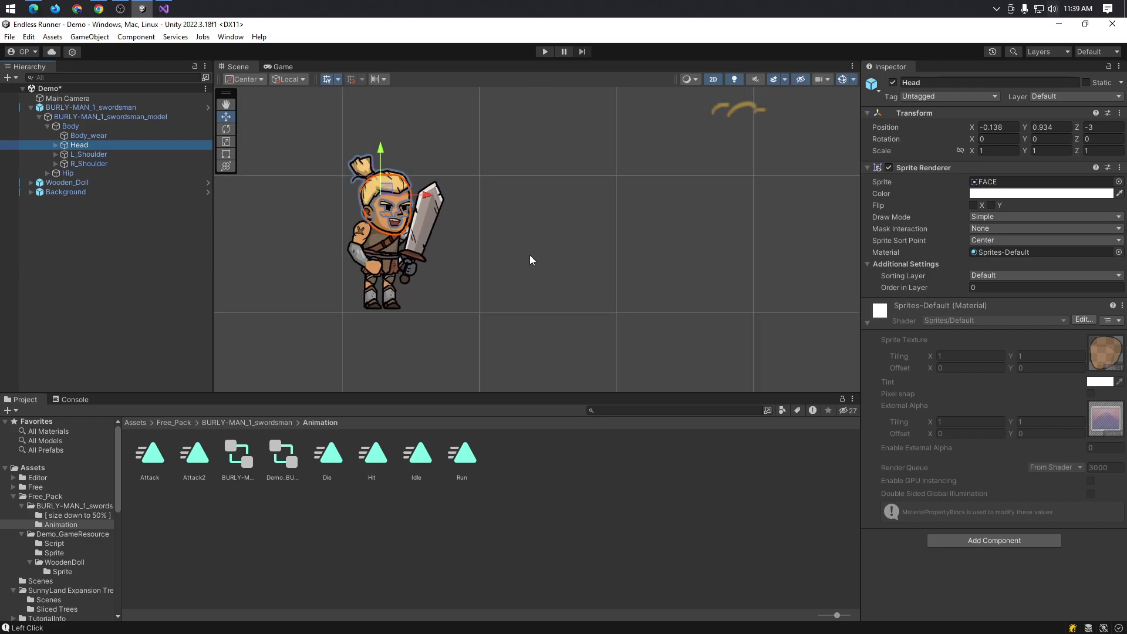
{"action": "scroll", "coordinate": [529, 254], "scroll_direction": "down", "scroll_amount": 1}
{"action": "scroll", "coordinate": [530, 259], "scroll_direction": "down", "scroll_amount": 1}
{"action": "middle_click_drag", "start_coordinate": [511, 246], "coordinate": [532, 242]}
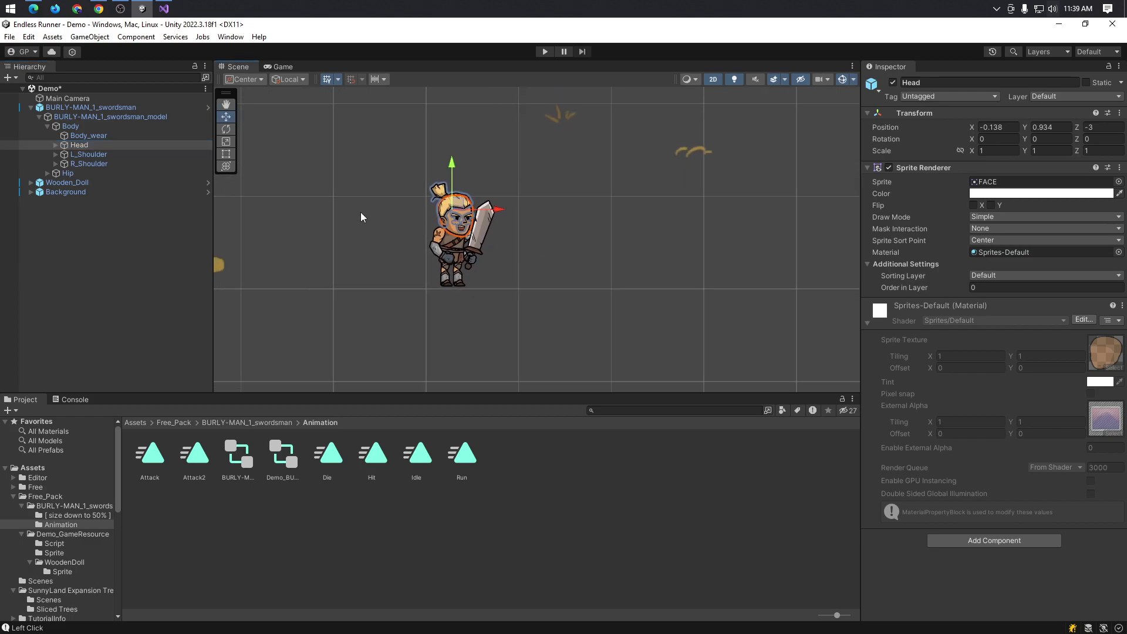
{"action": "left_click", "coordinate": [79, 156]}
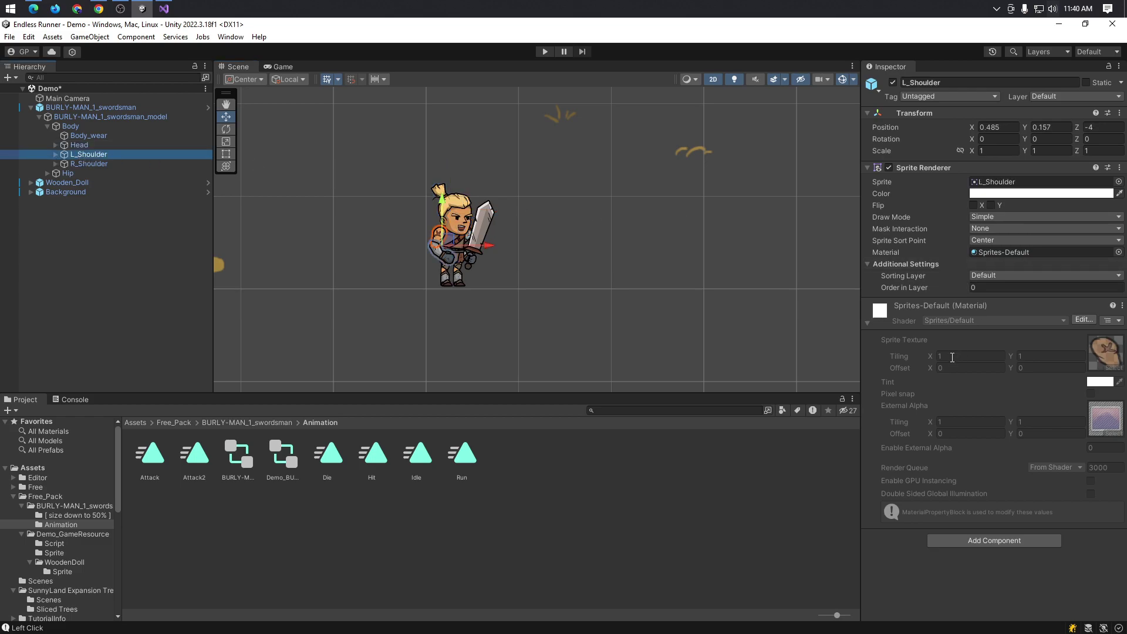
- Expand and inspect the R_Shoulder, R_Arm and R_Hand parts with their wear sprites
{"action": "left_click", "coordinate": [94, 163]}
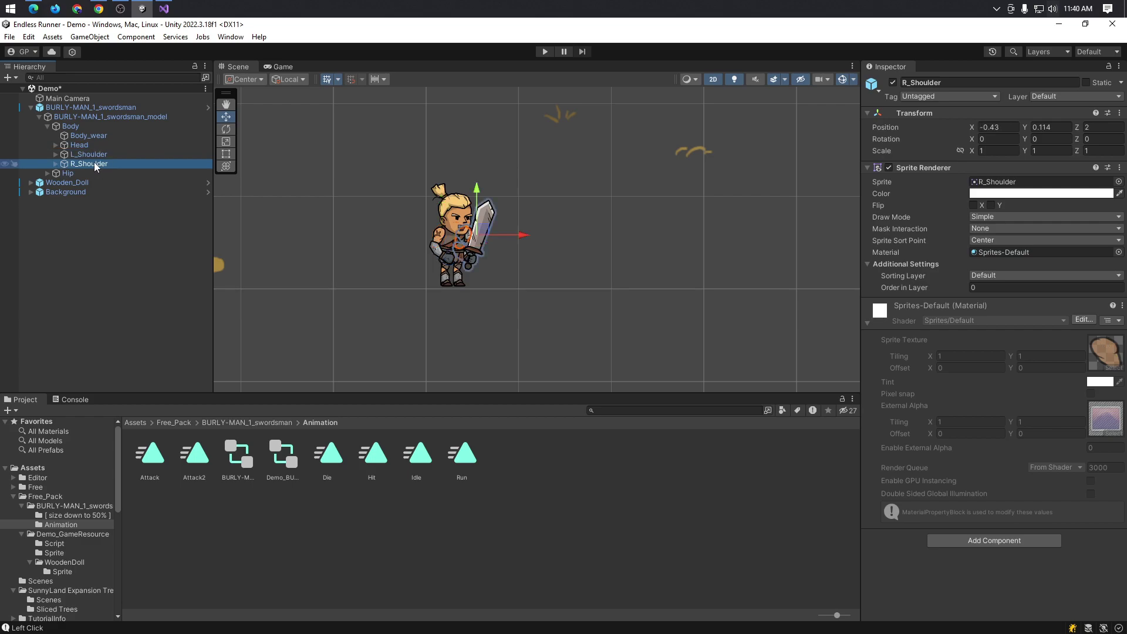
{"action": "left_click", "coordinate": [55, 164]}
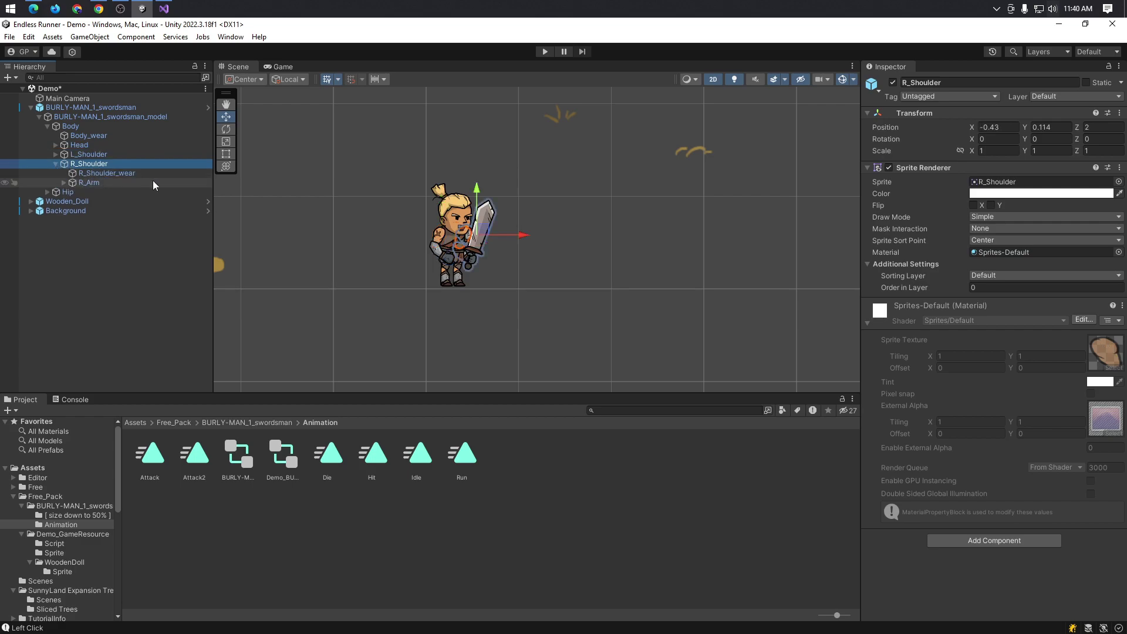
{"action": "left_click", "coordinate": [111, 174]}
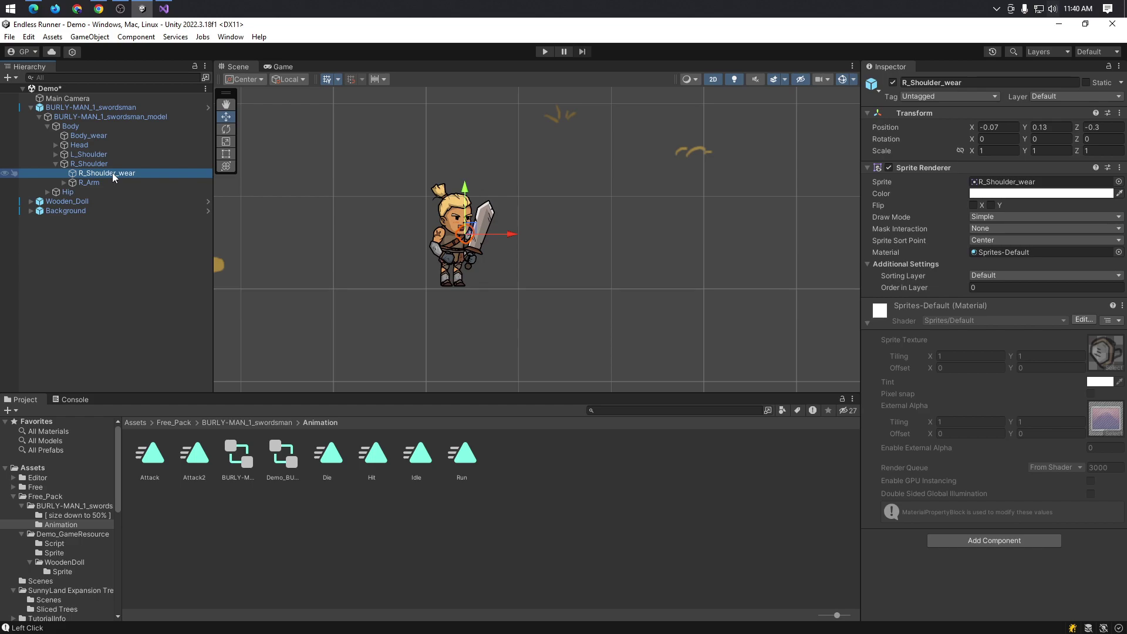
{"action": "left_click", "coordinate": [105, 183]}
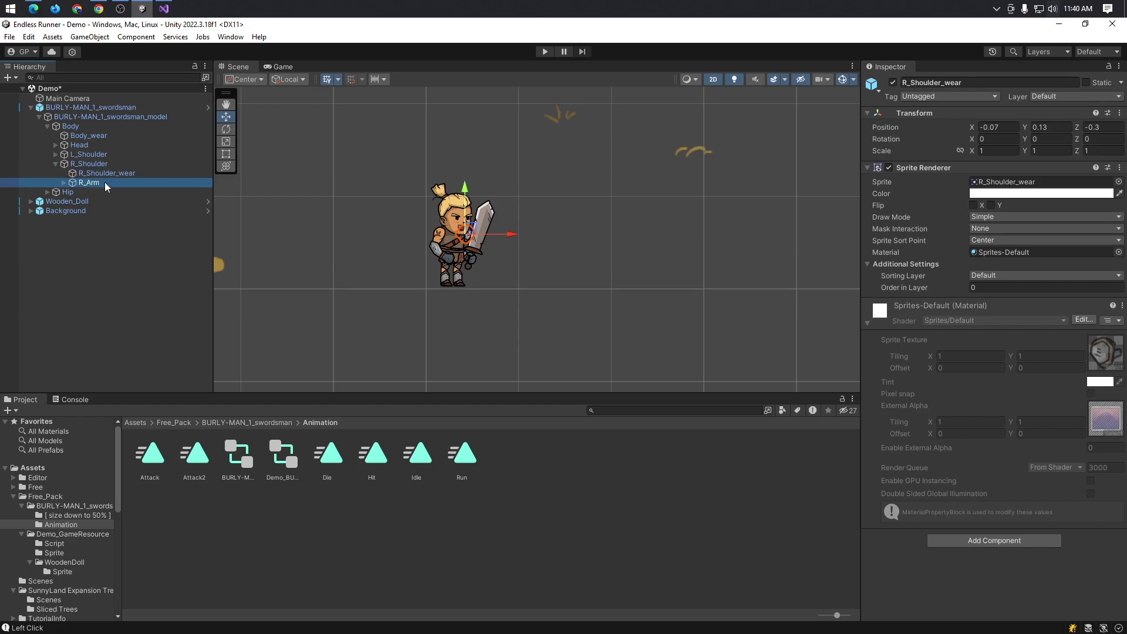
{"action": "left_click", "coordinate": [64, 182]}
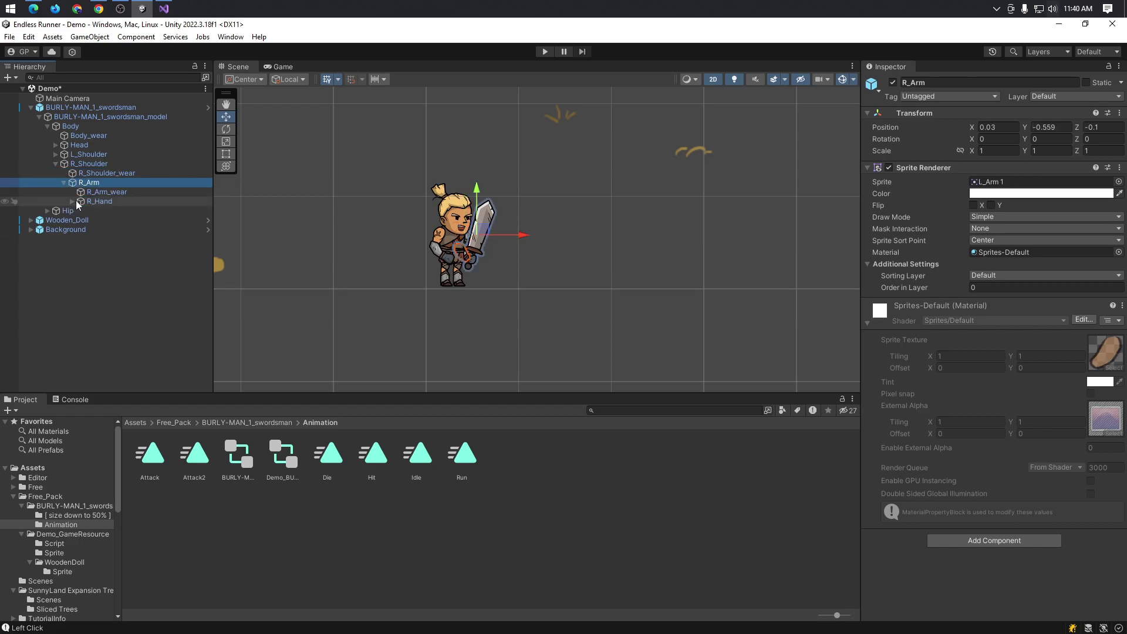
{"action": "left_click", "coordinate": [114, 192]}
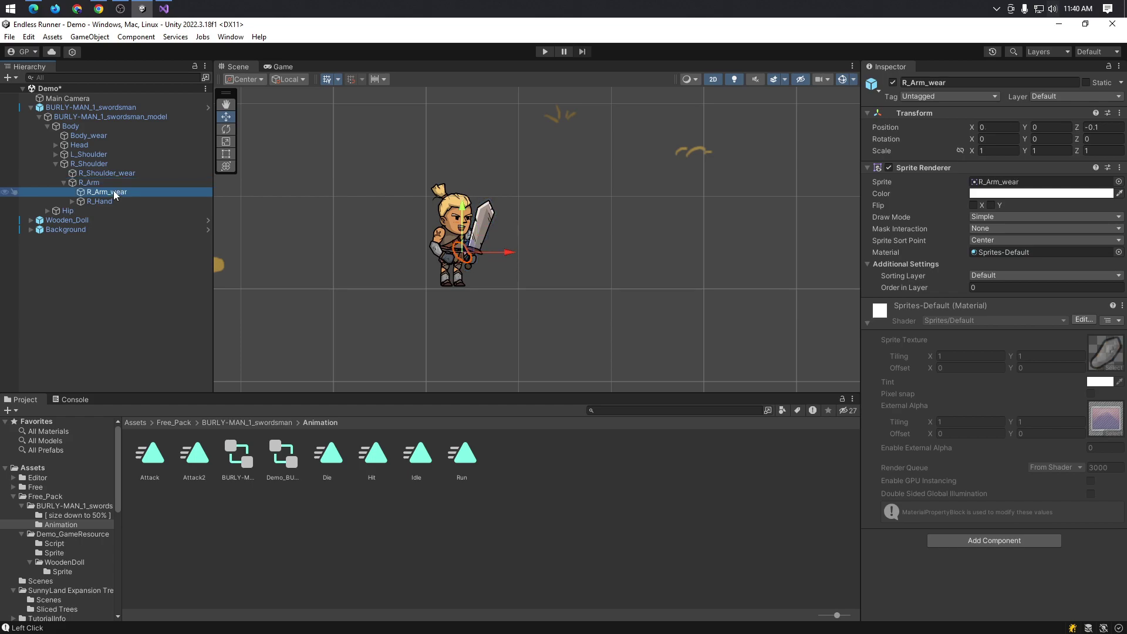
{"action": "left_click", "coordinate": [112, 202]}
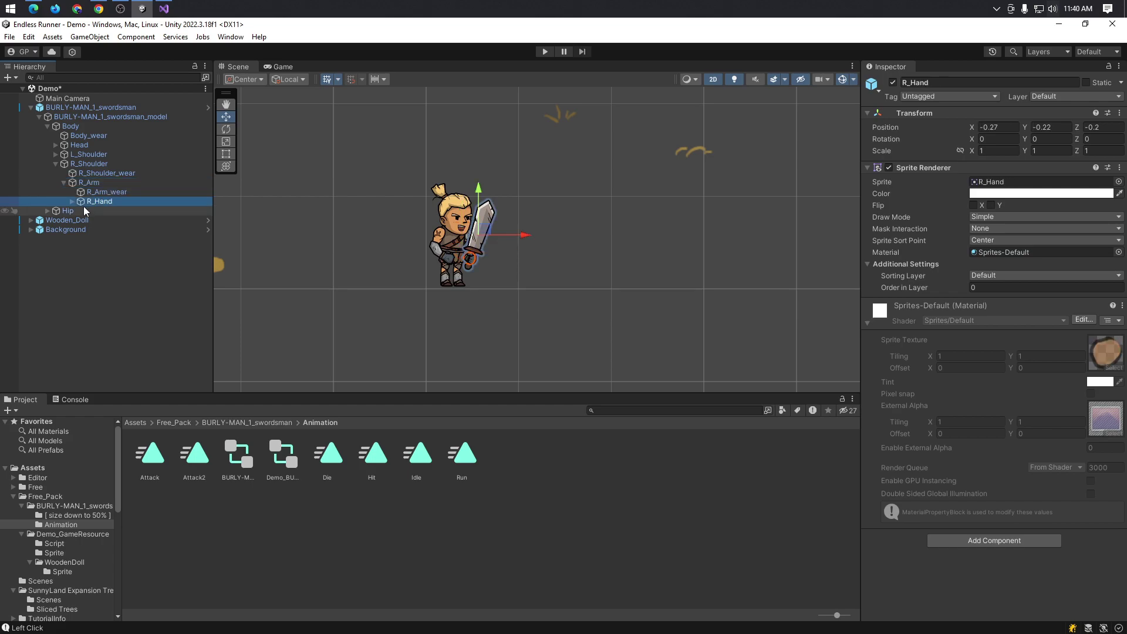
{"action": "left_click", "coordinate": [72, 202]}
{"action": "left_click", "coordinate": [107, 213]}
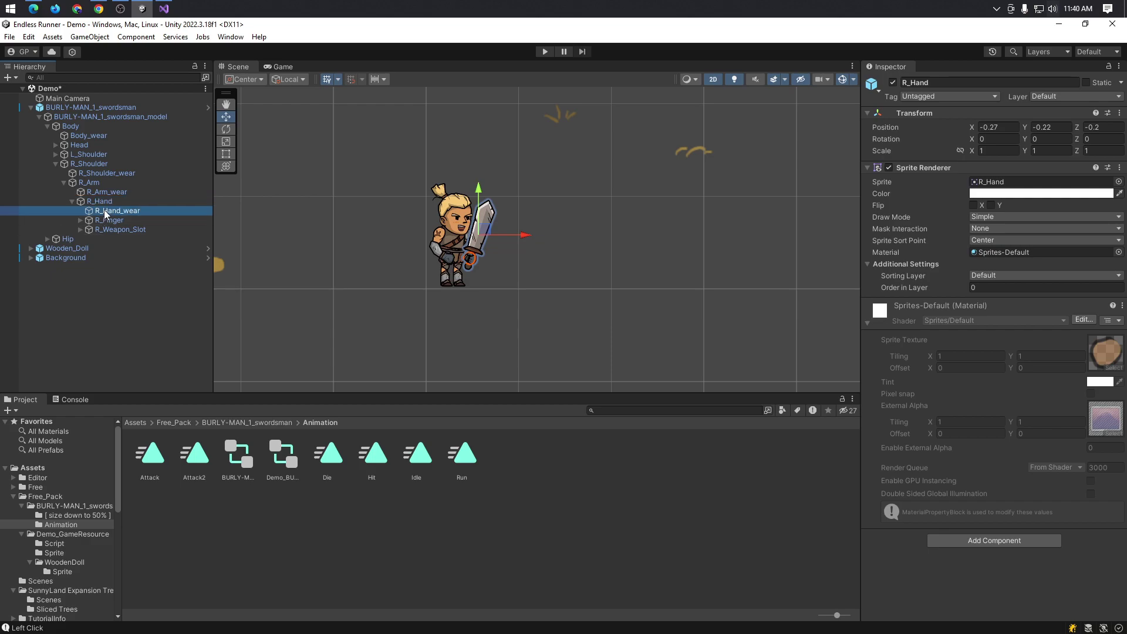
- Inspect R_Weapon_Slot, its R_Weapon sprite and trigger collider, and the R_Finger object
{"action": "left_click", "coordinate": [114, 229]}
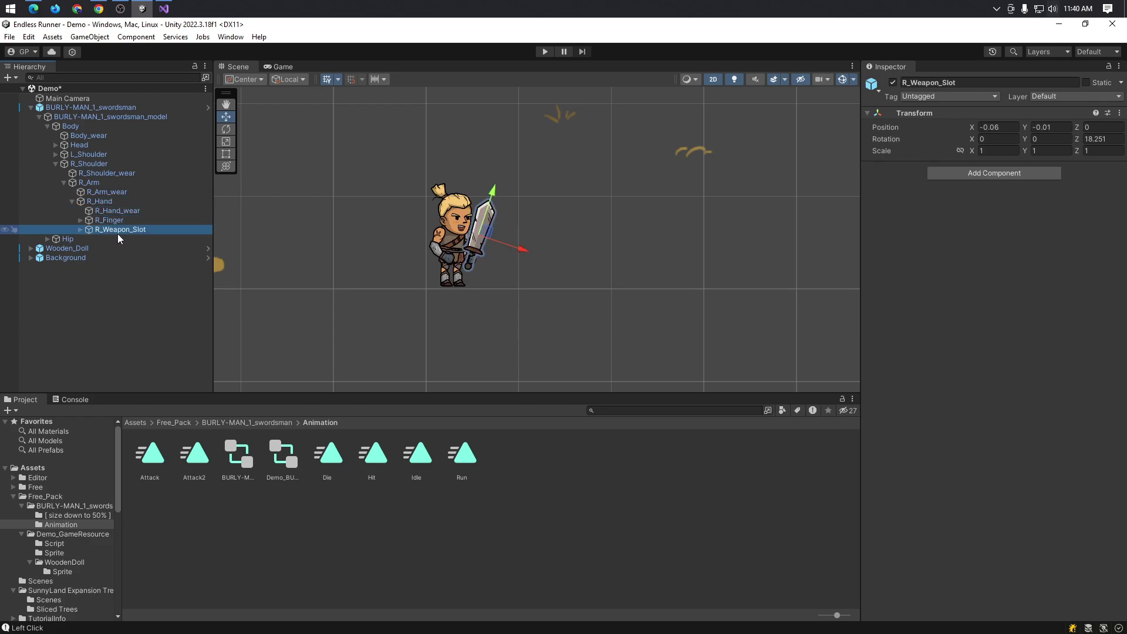
{"action": "left_click", "coordinate": [82, 229]}
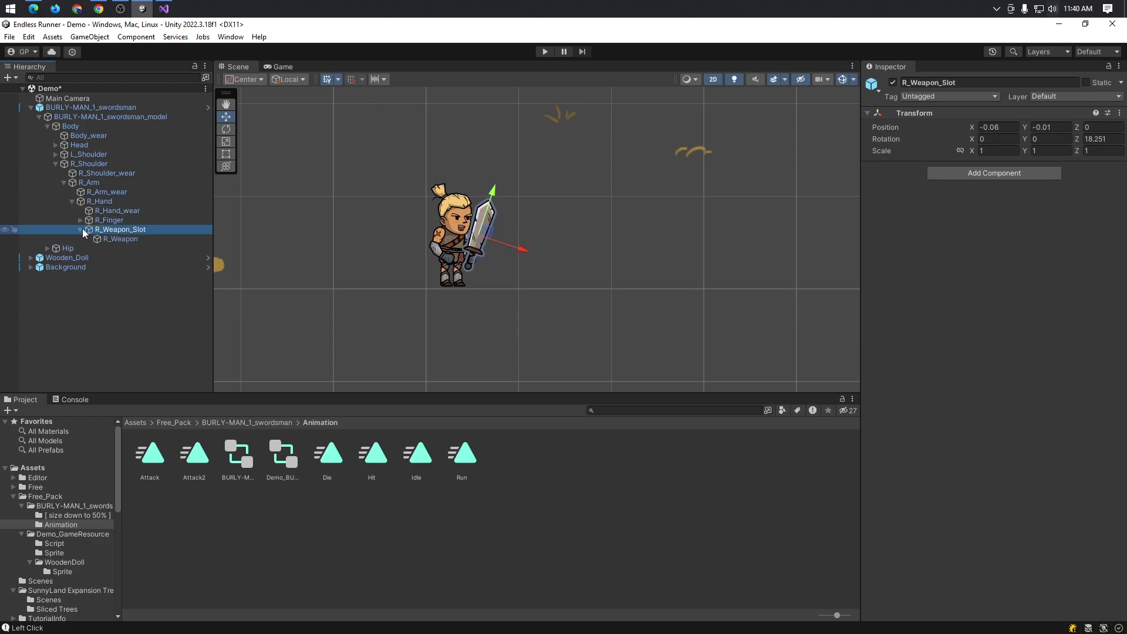
{"action": "left_click", "coordinate": [114, 238]}
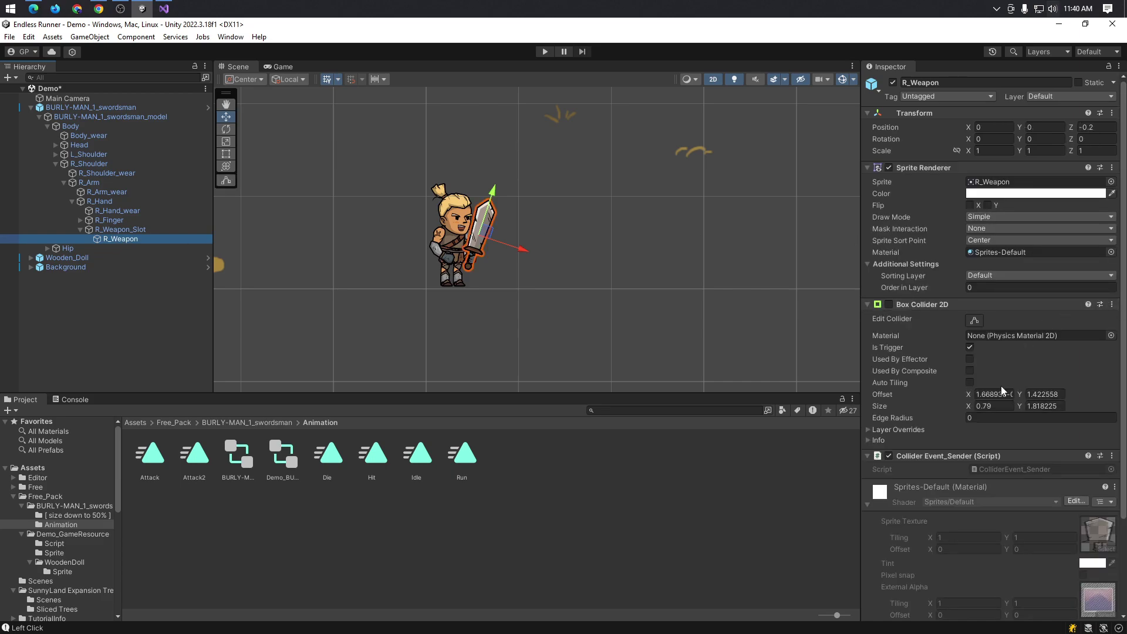
{"action": "scroll", "coordinate": [1023, 443], "scroll_direction": "down", "scroll_amount": 1}
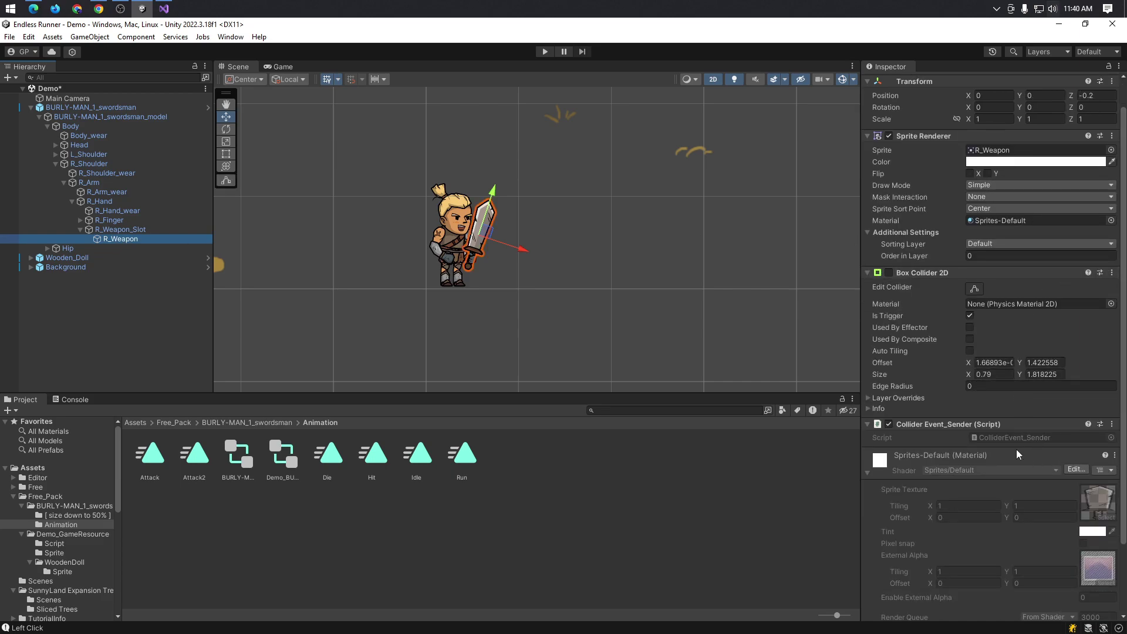
{"action": "scroll", "coordinate": [1017, 449], "scroll_direction": "up", "scroll_amount": 1}
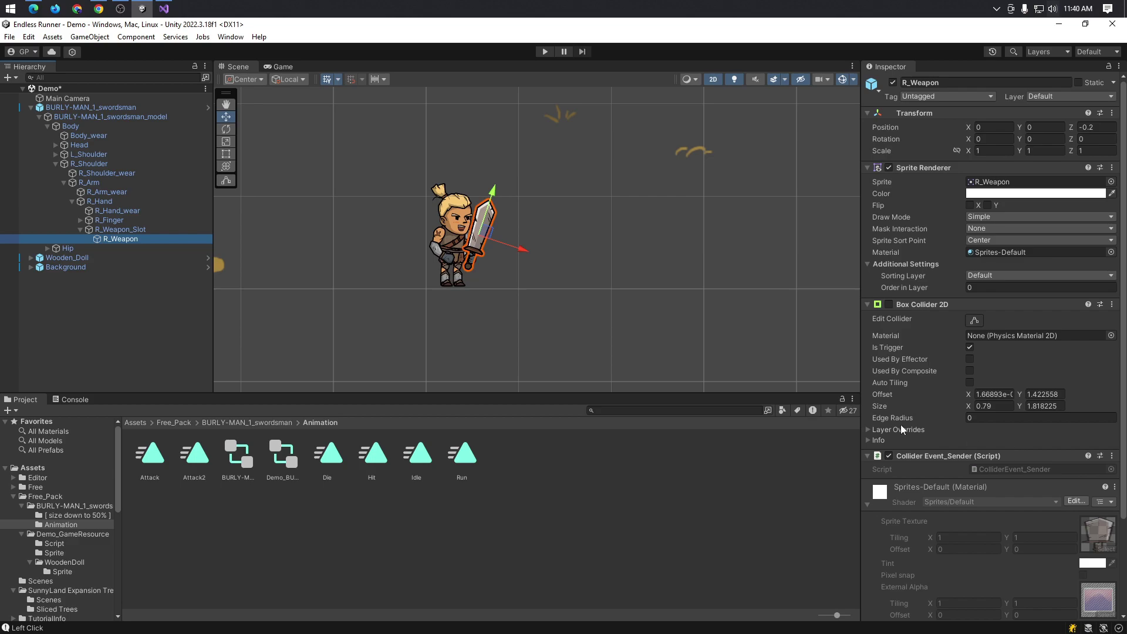
{"action": "left_click", "coordinate": [123, 230]}
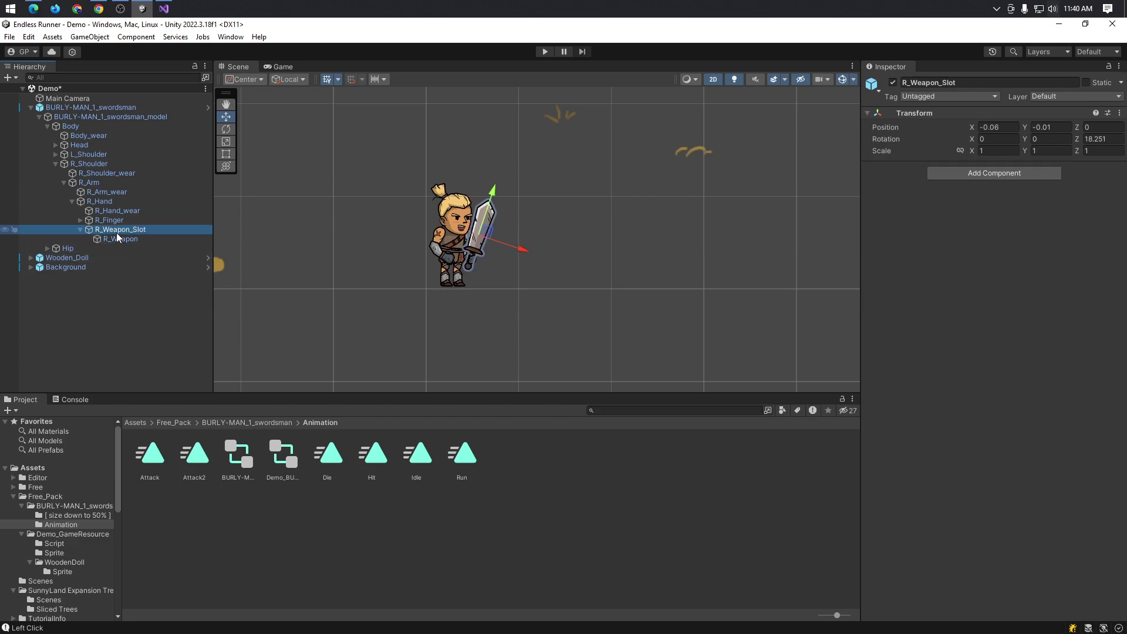
{"action": "left_click", "coordinate": [80, 230]}
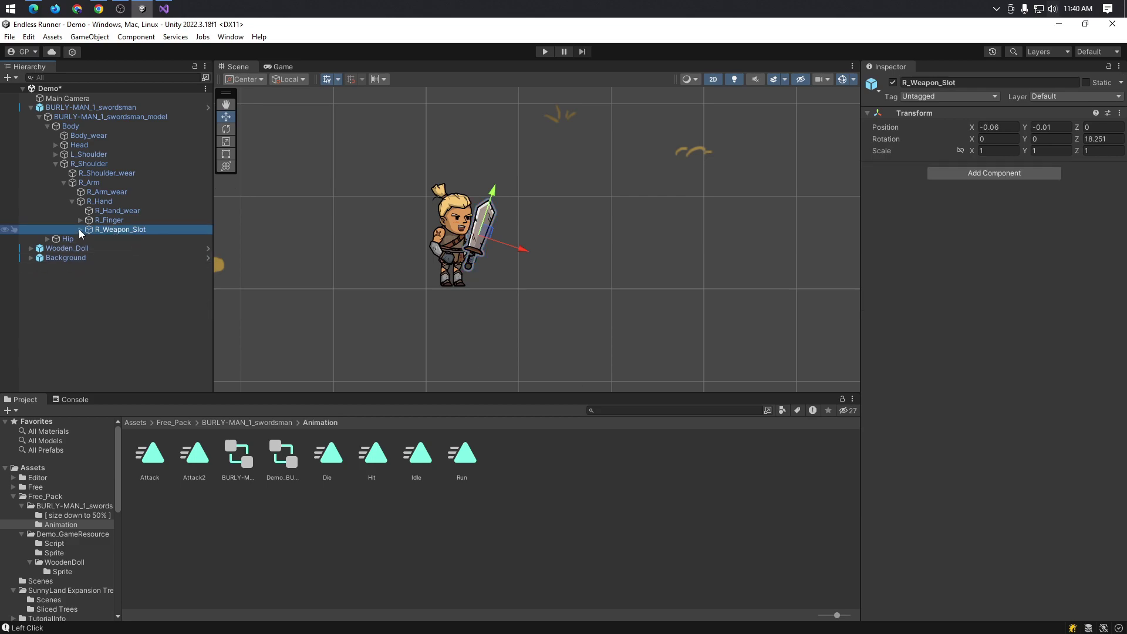
{"action": "left_click", "coordinate": [106, 221]}
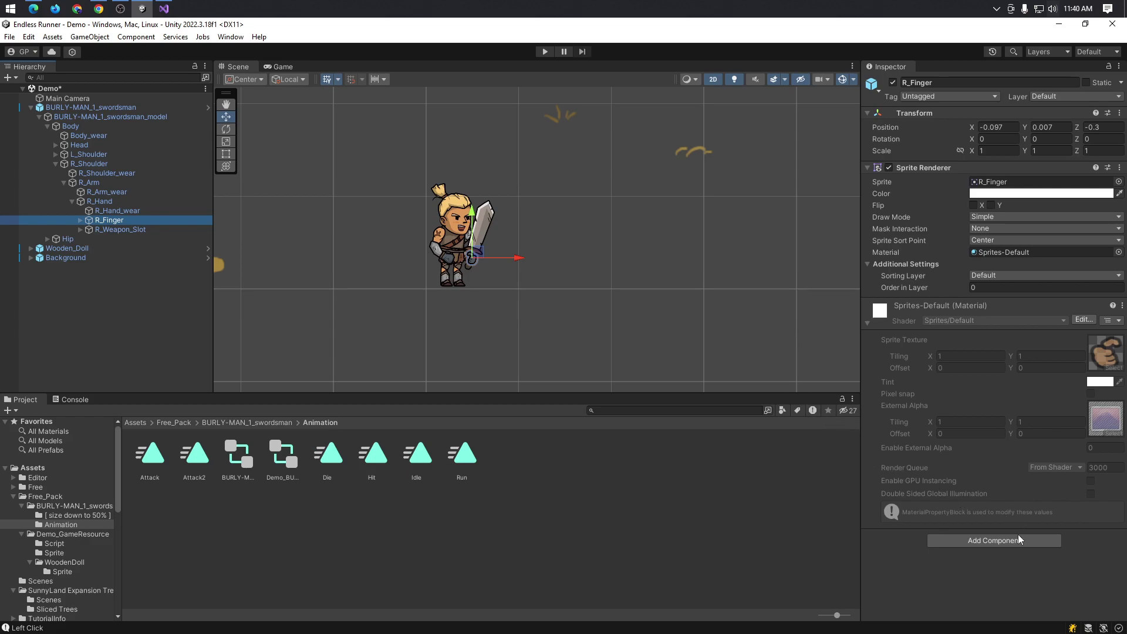
{"action": "left_click", "coordinate": [121, 230]}
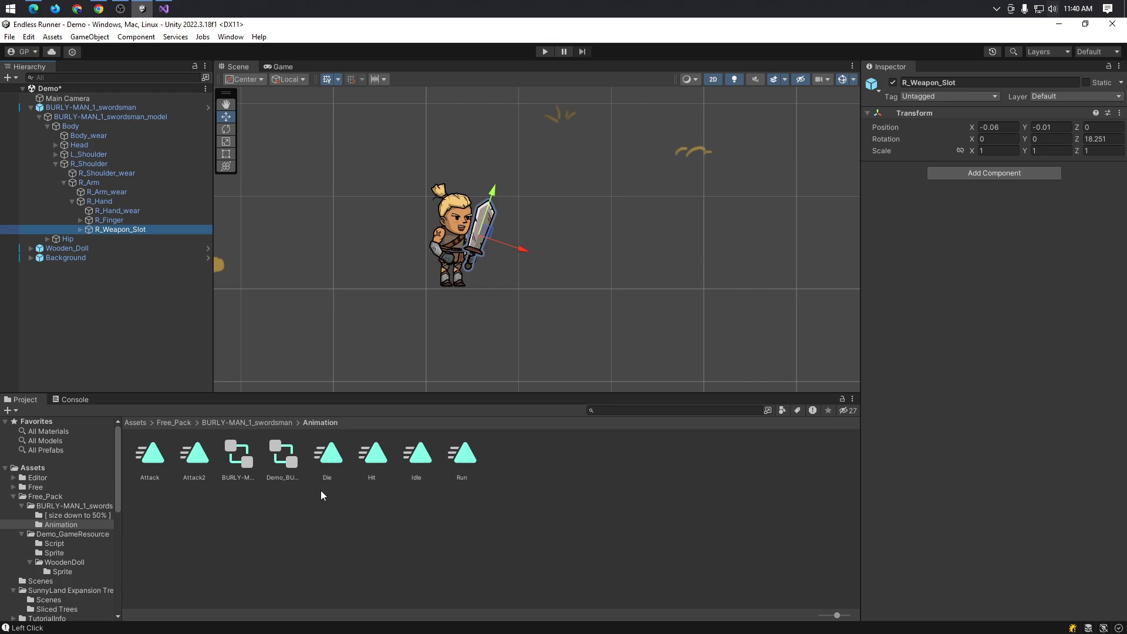
- Drag the Attack2 clip onto R_Weapon_Slot's Inspector
{"action": "left_click", "coordinate": [196, 459]}
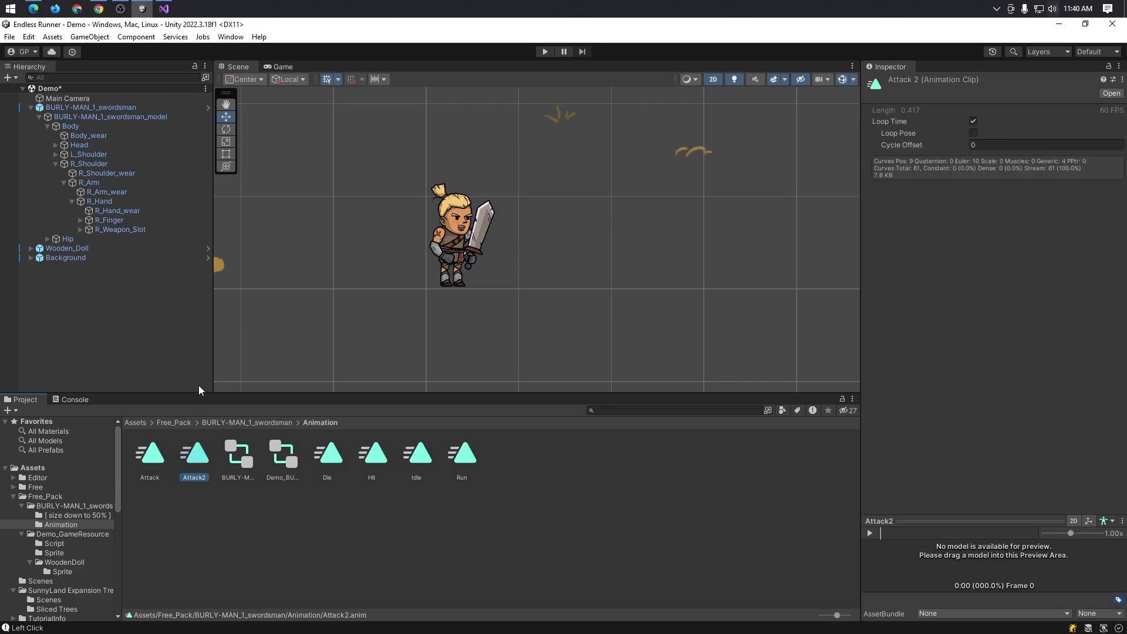
{"action": "left_click", "coordinate": [134, 229]}
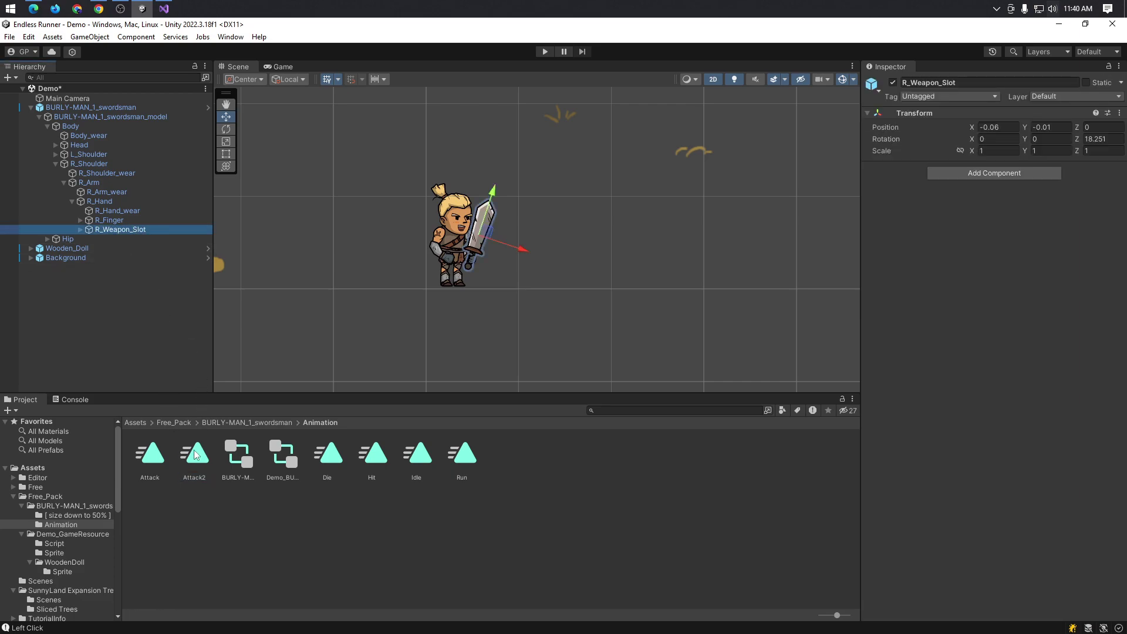
{"action": "left_click_drag", "start_coordinate": [197, 464], "coordinate": [1028, 302]}
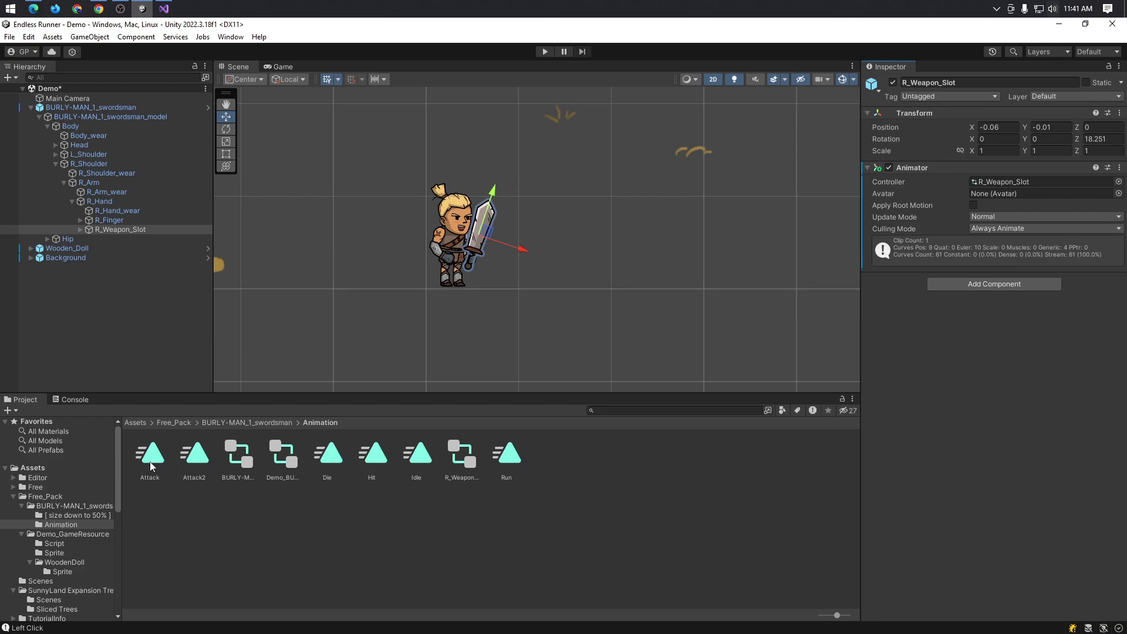
- Drag the Attack and Attack2 clips onto R_Weapon_Slot, keeping R_Weapon_Slot as its Animator controller
{"action": "left_click_drag", "start_coordinate": [149, 461], "coordinate": [970, 425]}
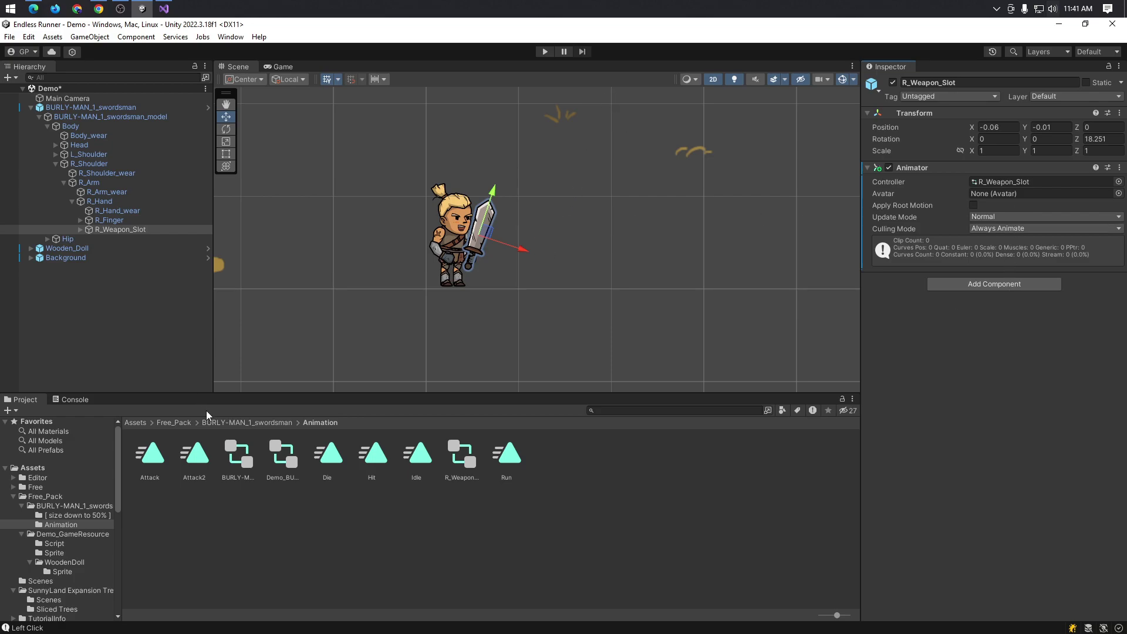
{"action": "left_click_drag", "start_coordinate": [190, 463], "coordinate": [1003, 182]}
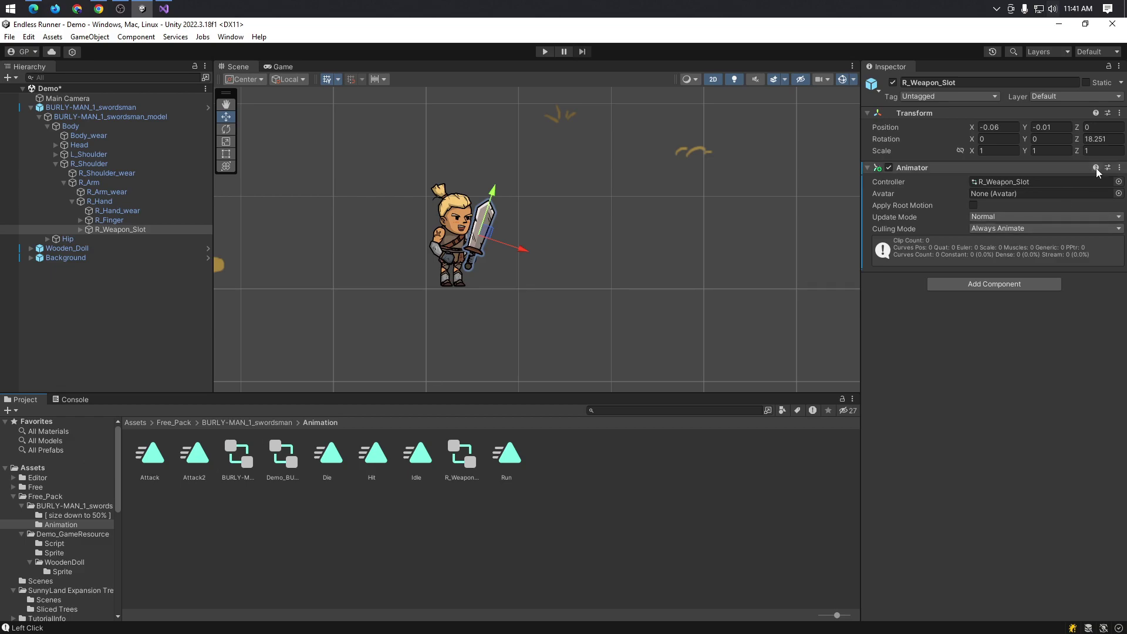
{"action": "left_click_drag", "start_coordinate": [1002, 182], "coordinate": [1115, 182]}
{"action": "left_click", "coordinate": [1117, 182]}
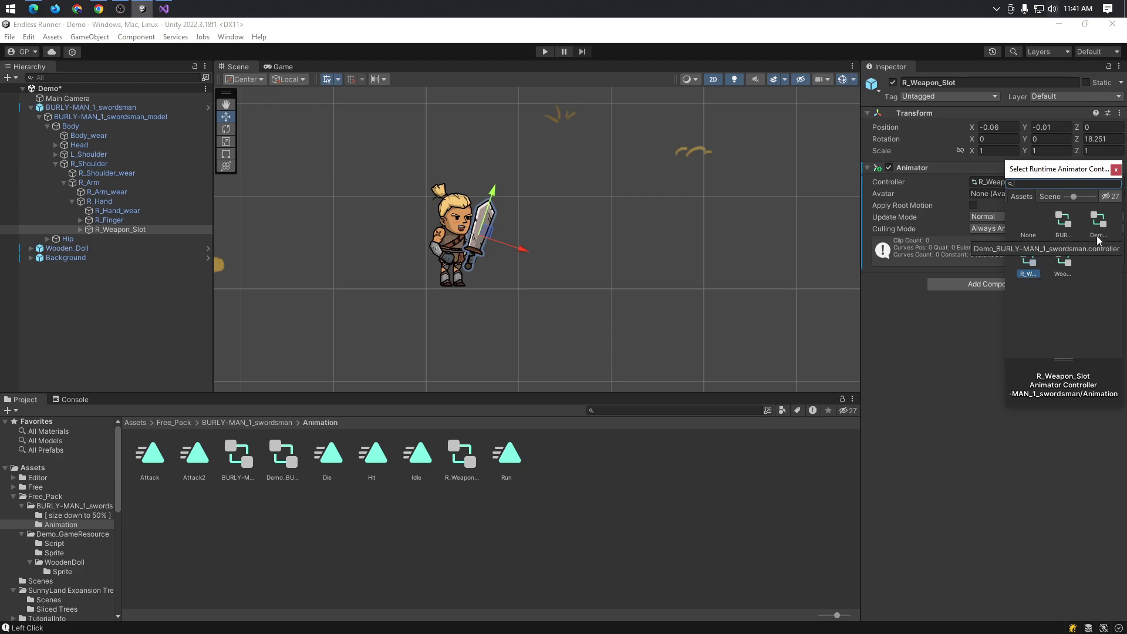
{"action": "left_click", "coordinate": [972, 370]}
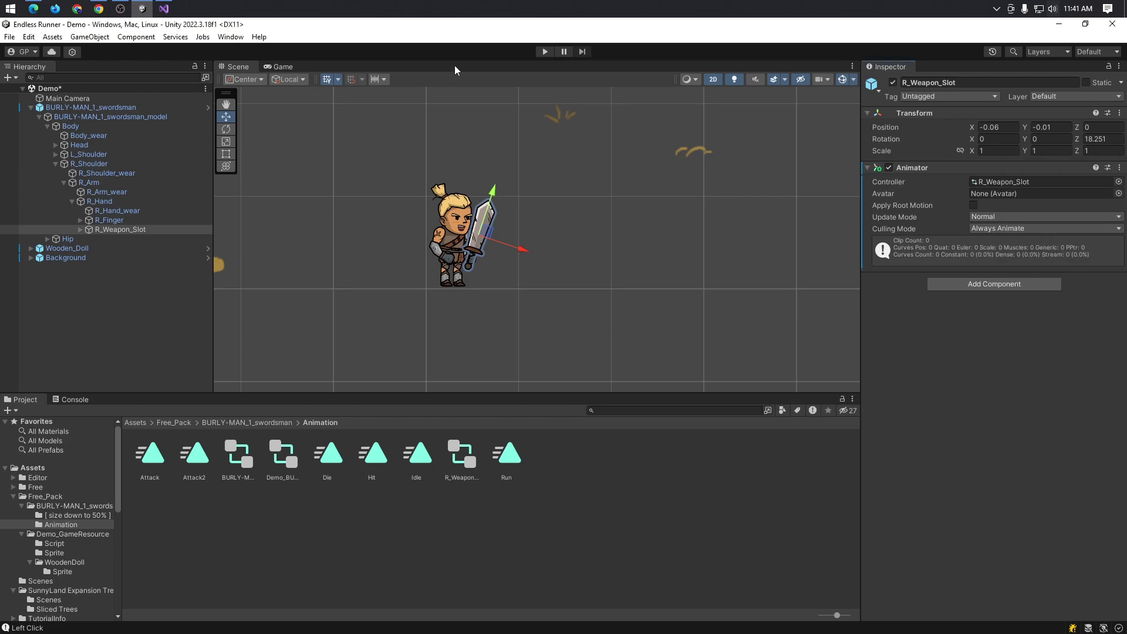
- Play the scene, attack near the wooden doll, and check the Console's 'Left Click' log
{"action": "left_click", "coordinate": [546, 51]}
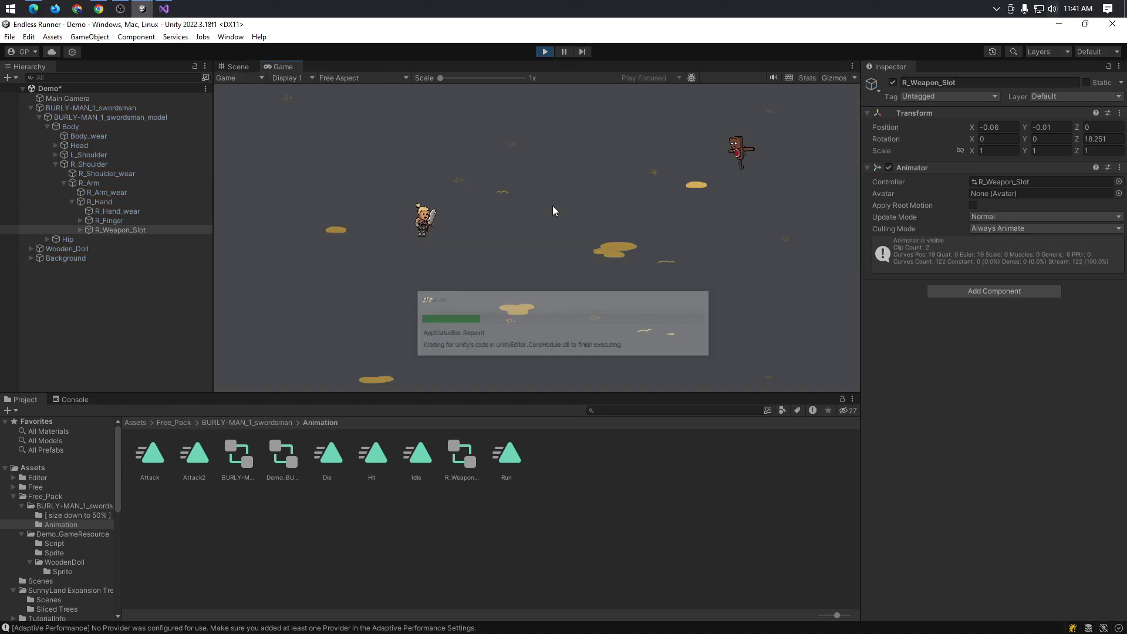
{"action": "left_click", "coordinate": [554, 210]}
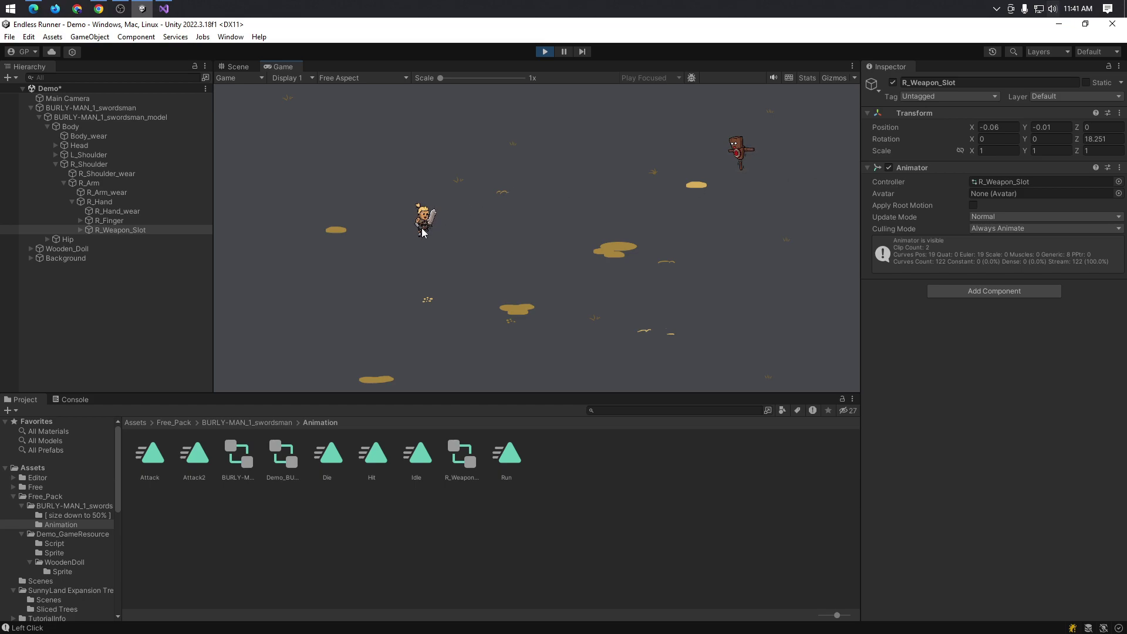
{"action": "left_click", "coordinate": [64, 400]}
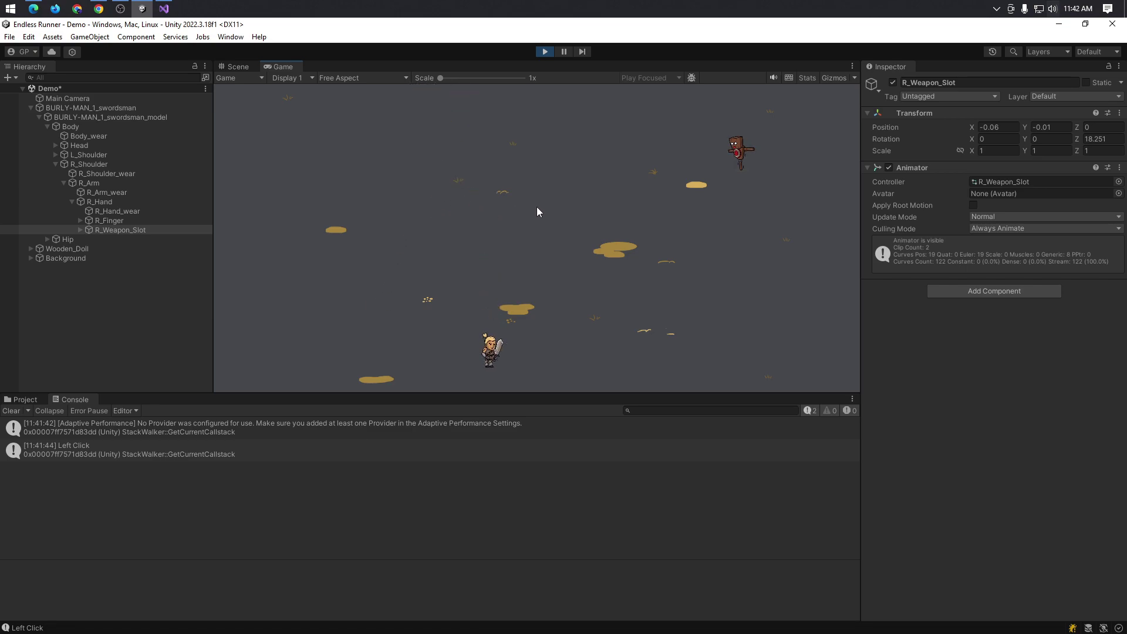
{"action": "key", "text": "alt+Tab"}
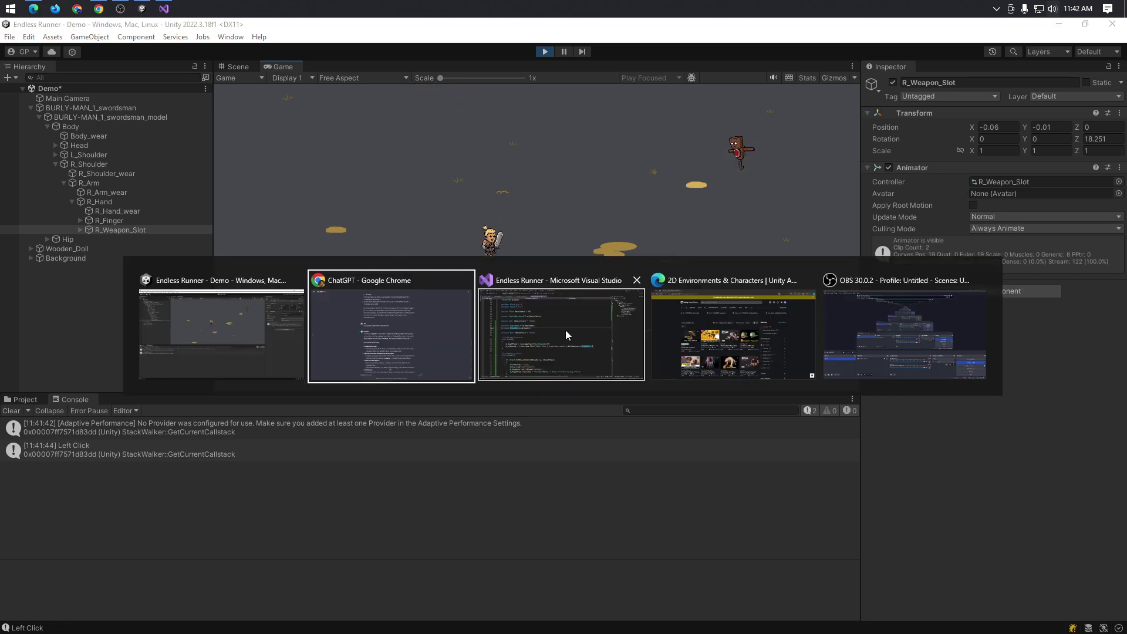
- Undo the pasted fields and Start code in CharacterController_2D.cs
{"action": "left_click", "coordinate": [565, 335]}
{"action": "type", "text": "public float MoveSpeed = 40;"}
{"action": "scroll", "coordinate": [609, 297], "scroll_direction": "up", "scroll_amount": 2}
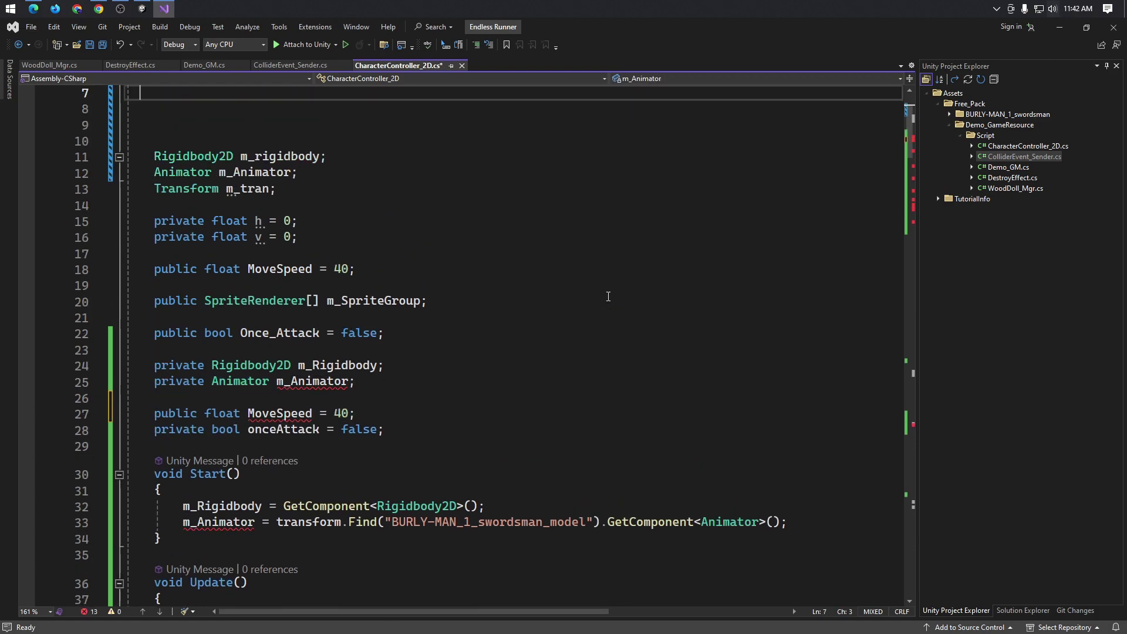
{"action": "key", "text": "ctrl+z"}
{"action": "key", "text": "ctrl+z"}
{"action": "key", "text": "ctrl+z"}
{"action": "key", "text": "ctrl+z"}
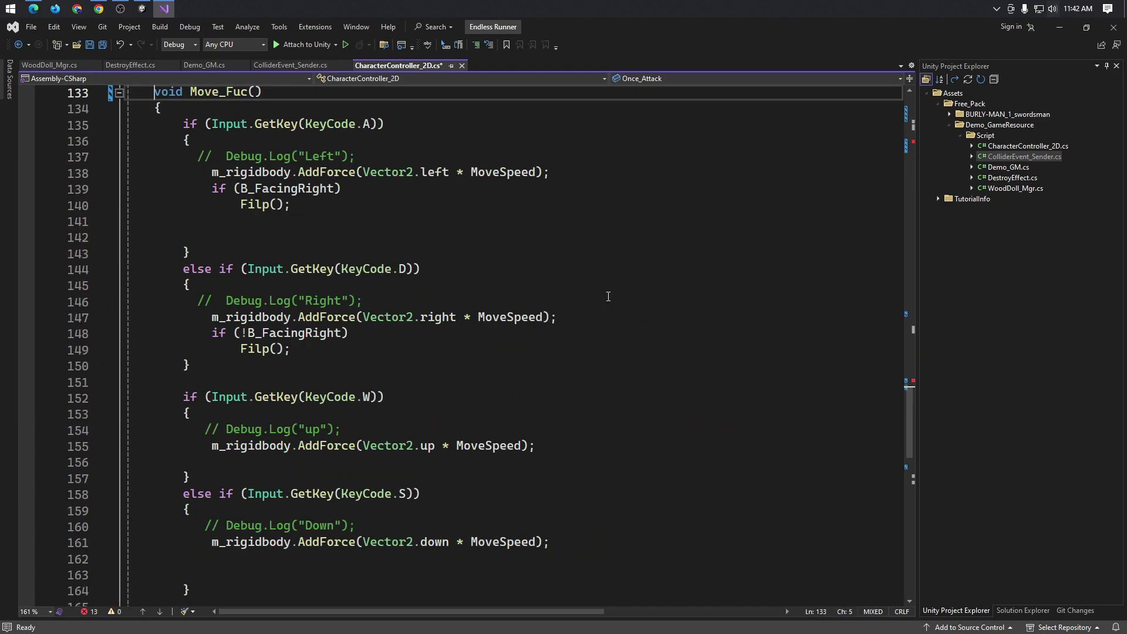
{"action": "left_click", "coordinate": [531, 235]}
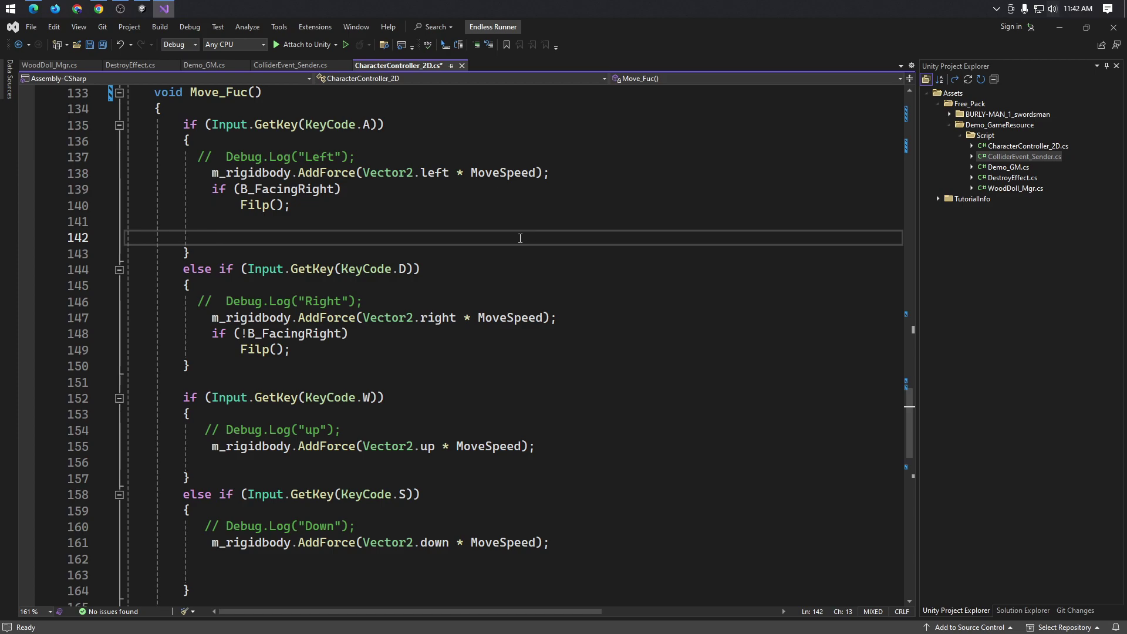
{"action": "left_click", "coordinate": [514, 222]}
- Stop Unity's play mode, save CharacterController_2D.cs, and return to Unity to recompile
{"action": "key", "text": "alt+Tab"}
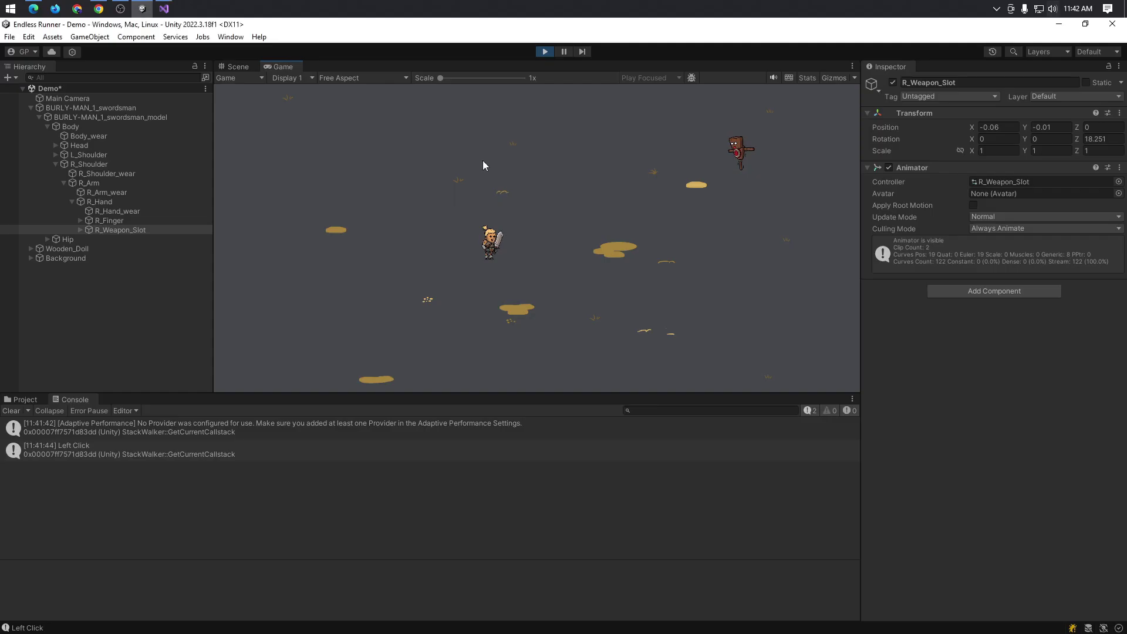
{"action": "left_click", "coordinate": [551, 51]}
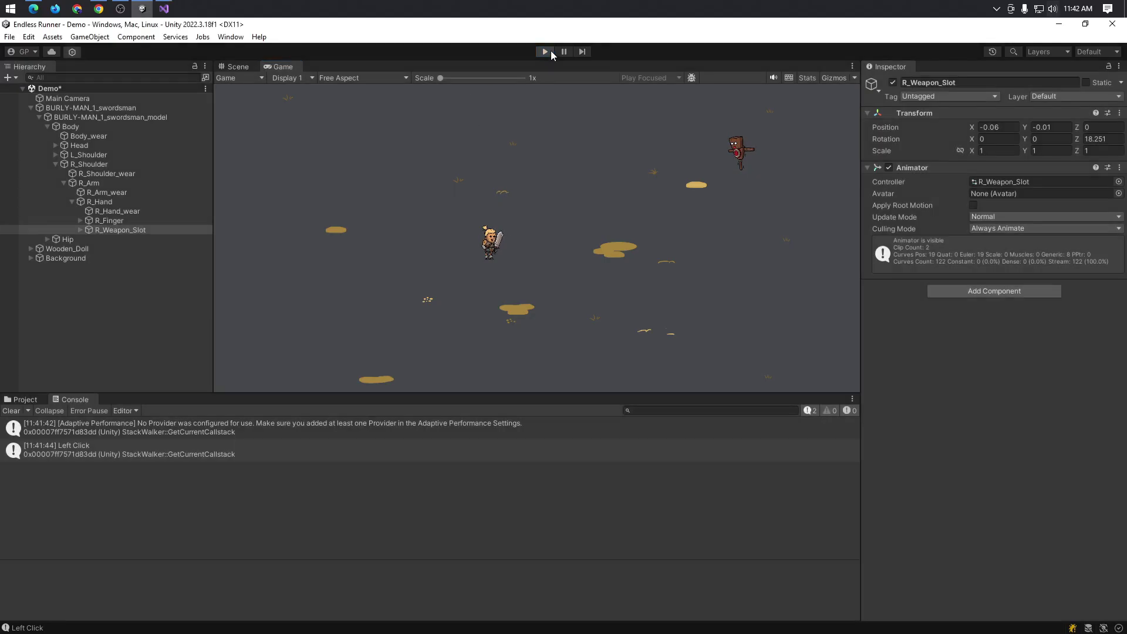
{"action": "key", "text": "alt+Tab"}
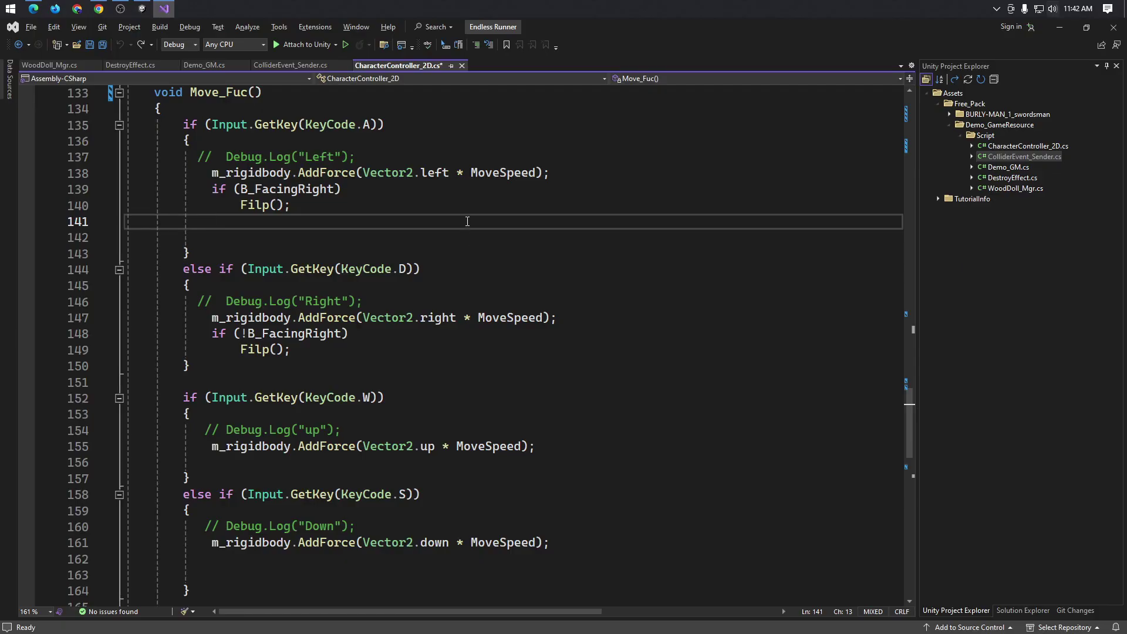
{"action": "left_click", "coordinate": [483, 201]}
{"action": "key", "text": "ctrl+s"}
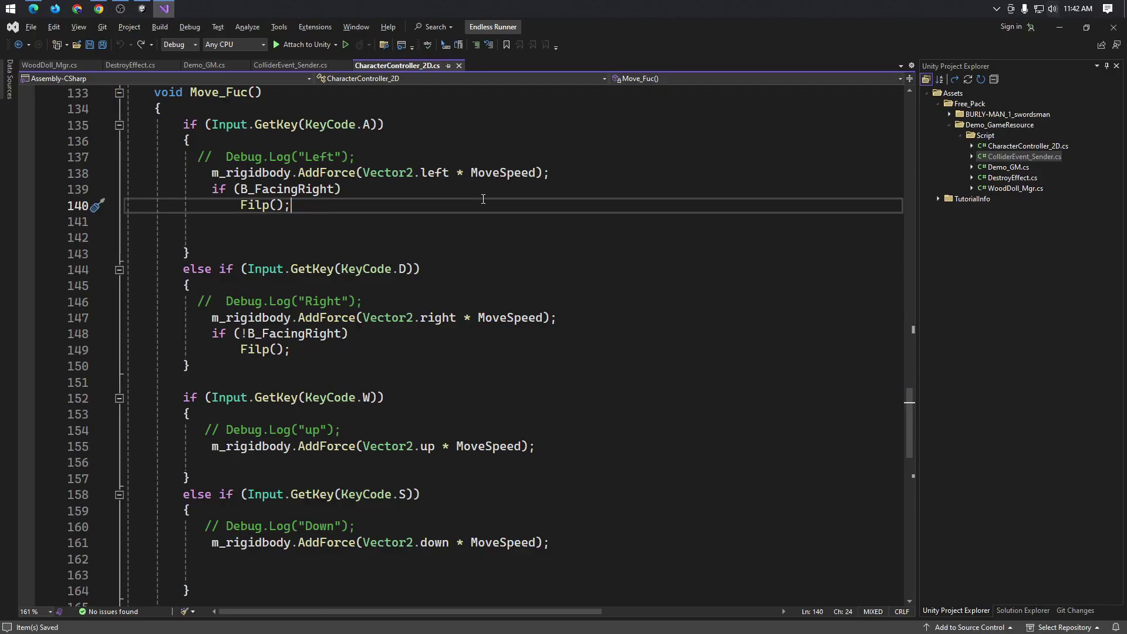
{"action": "key", "text": "alt+Tab"}
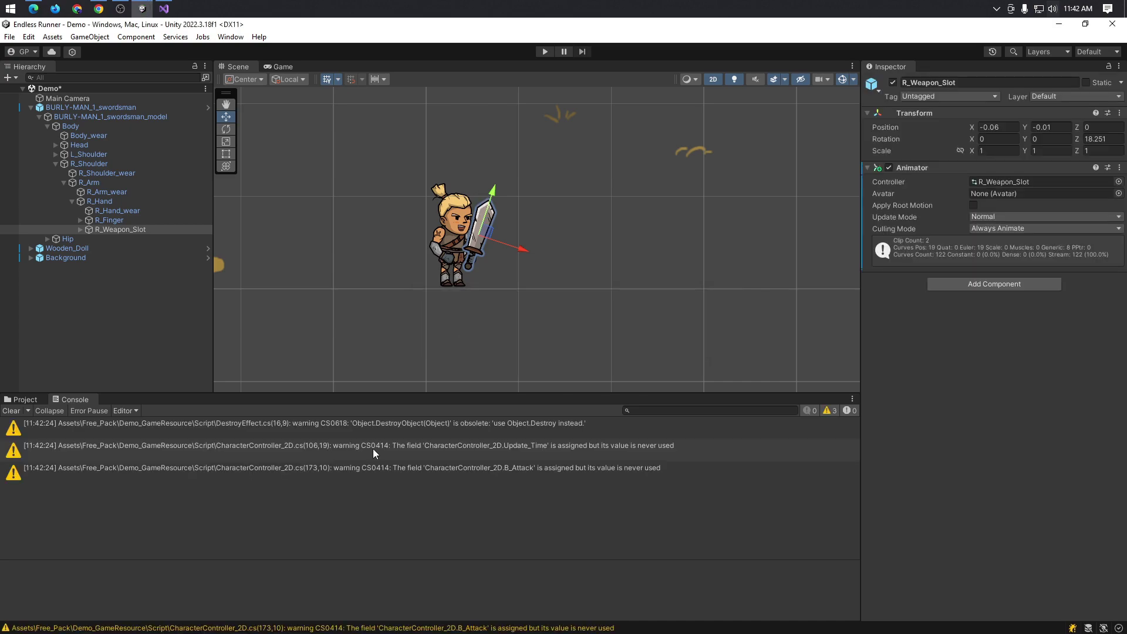
- Start play mode again and test the swordsman's left-click attacks
{"action": "left_click", "coordinate": [528, 258]}
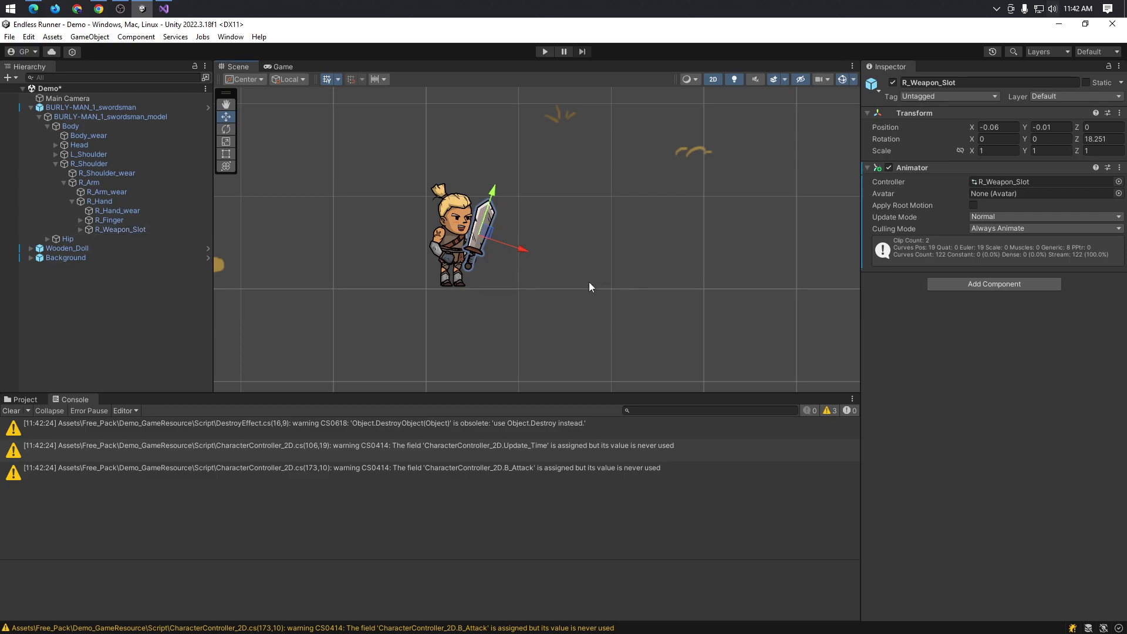
{"action": "left_click", "coordinate": [545, 51]}
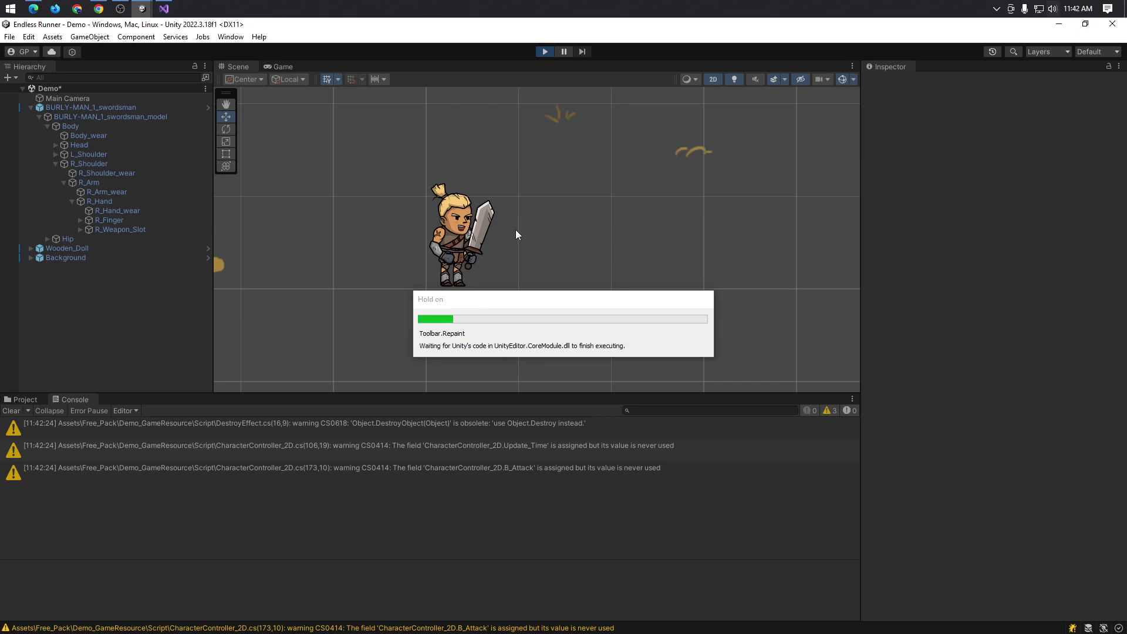
{"action": "left_click", "coordinate": [515, 230]}
{"action": "left_click", "coordinate": [488, 226]}
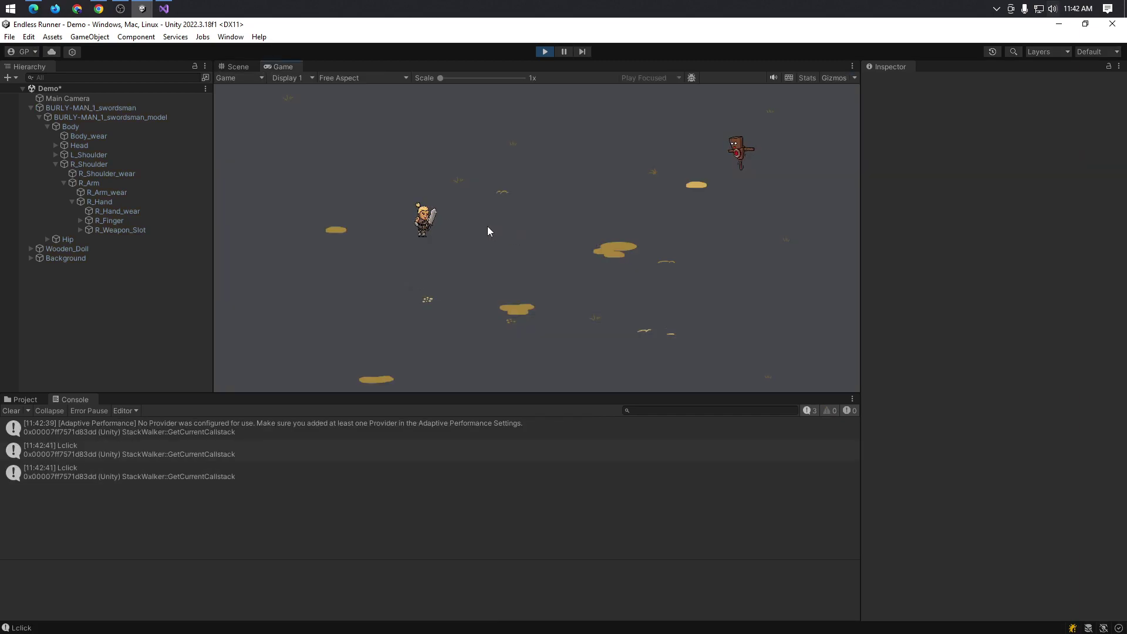
{"action": "left_click", "coordinate": [488, 227]}
{"action": "double_click", "coordinate": [487, 226]}
- Test right-click Attack2 and more left-click attacks, then stop play mode
{"action": "right_click", "coordinate": [442, 222]}
{"action": "right_click", "coordinate": [442, 222]}
{"action": "right_click", "coordinate": [445, 217]}
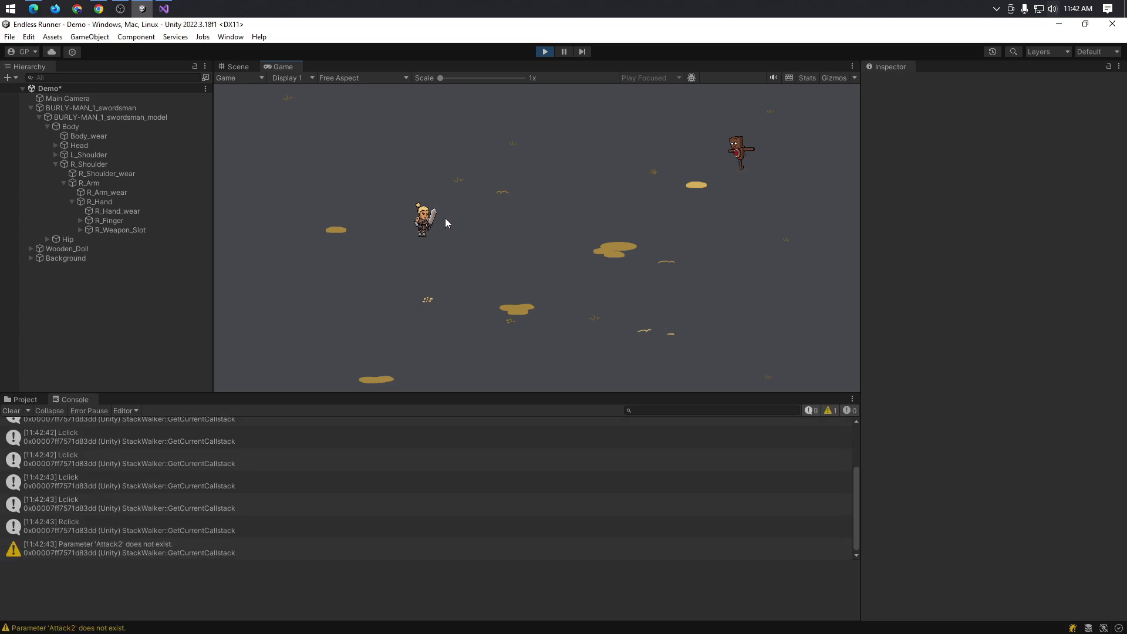
{"action": "right_click", "coordinate": [445, 217]}
{"action": "right_click", "coordinate": [470, 216]}
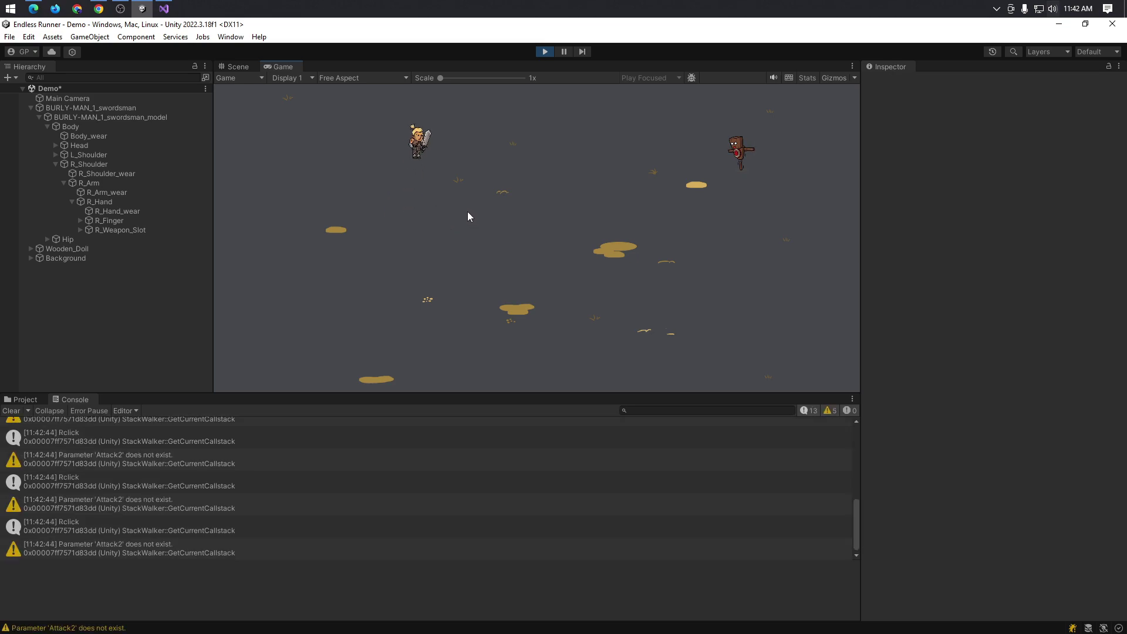
{"action": "left_click", "coordinate": [468, 211]}
{"action": "left_click", "coordinate": [473, 207]}
{"action": "left_click", "coordinate": [505, 204]}
{"action": "left_click", "coordinate": [537, 201]}
{"action": "left_click", "coordinate": [542, 202]}
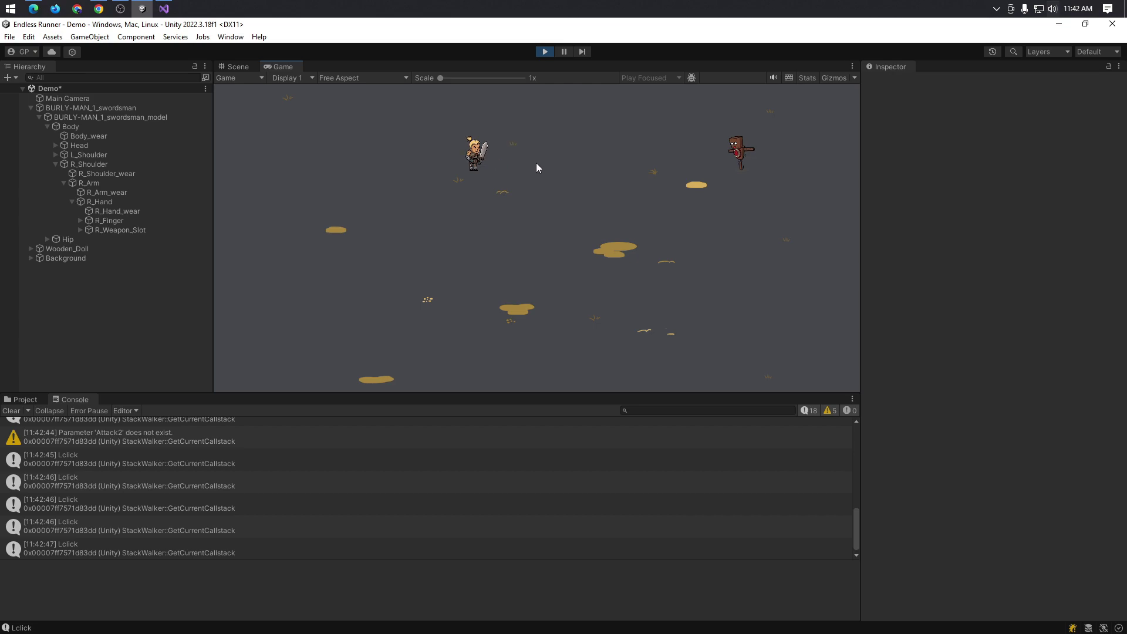
{"action": "left_click", "coordinate": [545, 52]}
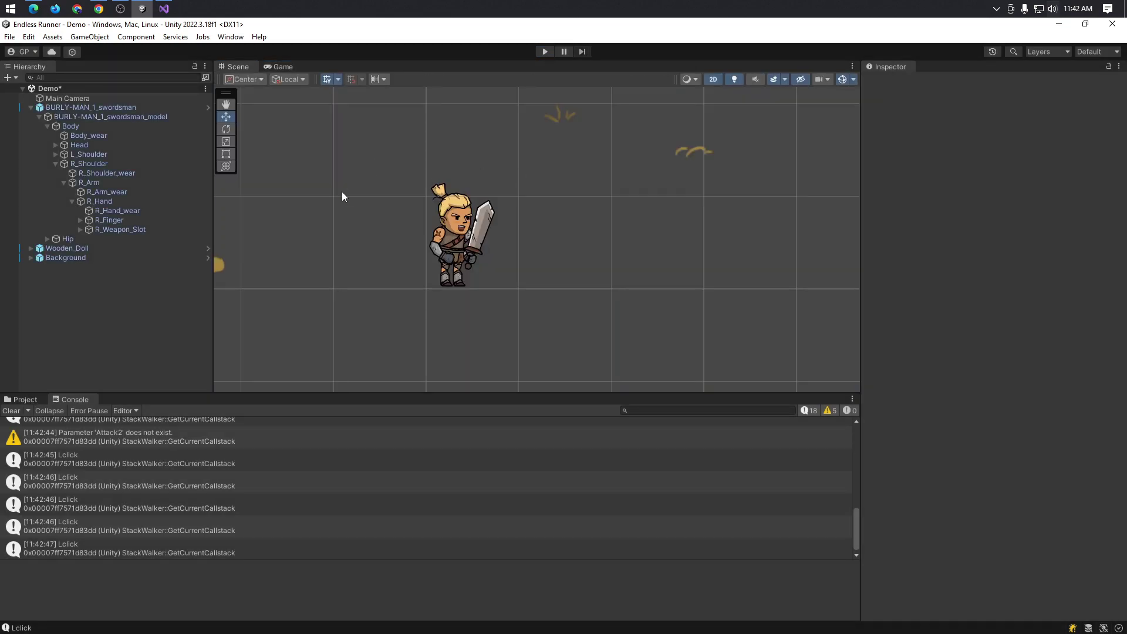
- Remove the Animator component from R_Weapon_Slot
{"action": "left_click", "coordinate": [164, 229]}
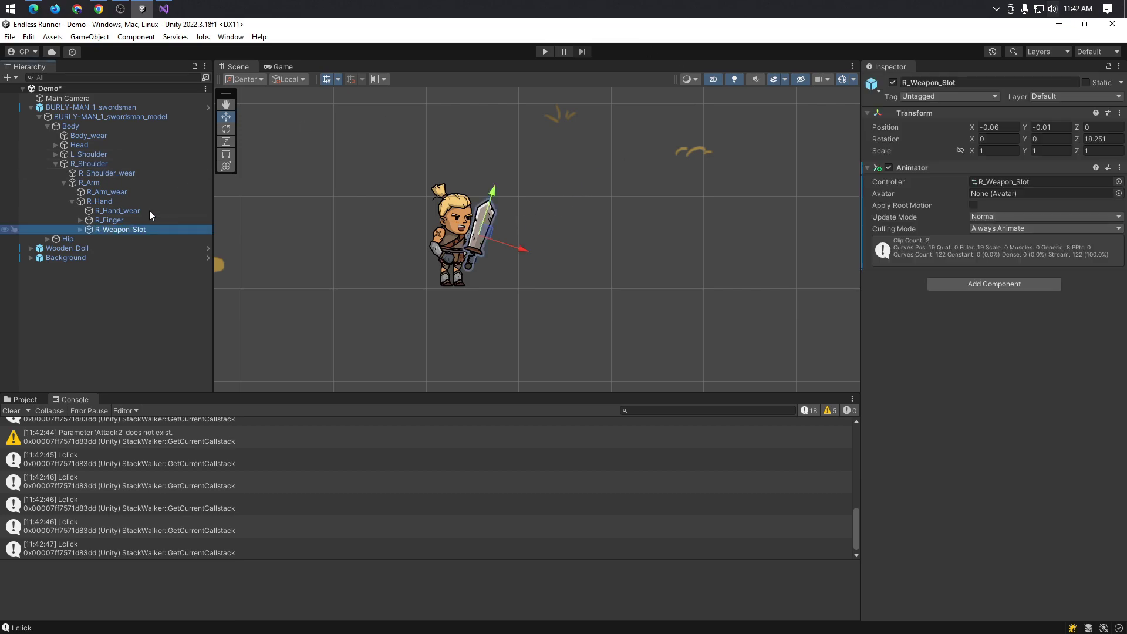
{"action": "left_click", "coordinate": [1120, 168]}
{"action": "left_click", "coordinate": [1057, 210]}
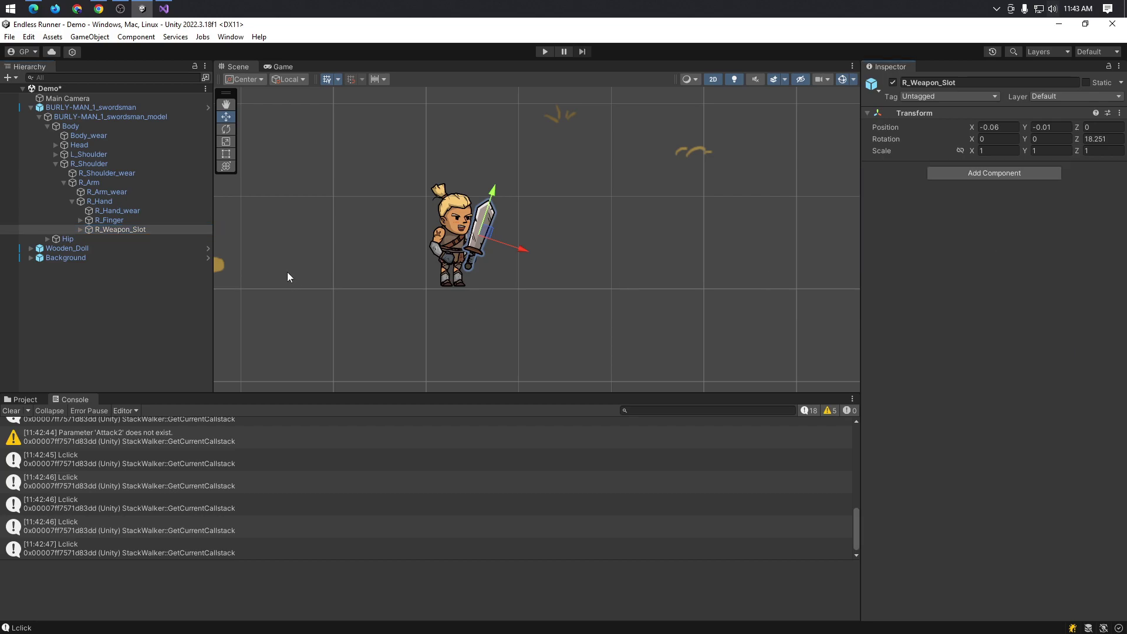
- Inspect the right-arm parts R_Finger, R_Hand, R_Arm, R_Arm_wear, R_Shoulder and R_Shoulder_wear
{"action": "left_click", "coordinate": [143, 221]}
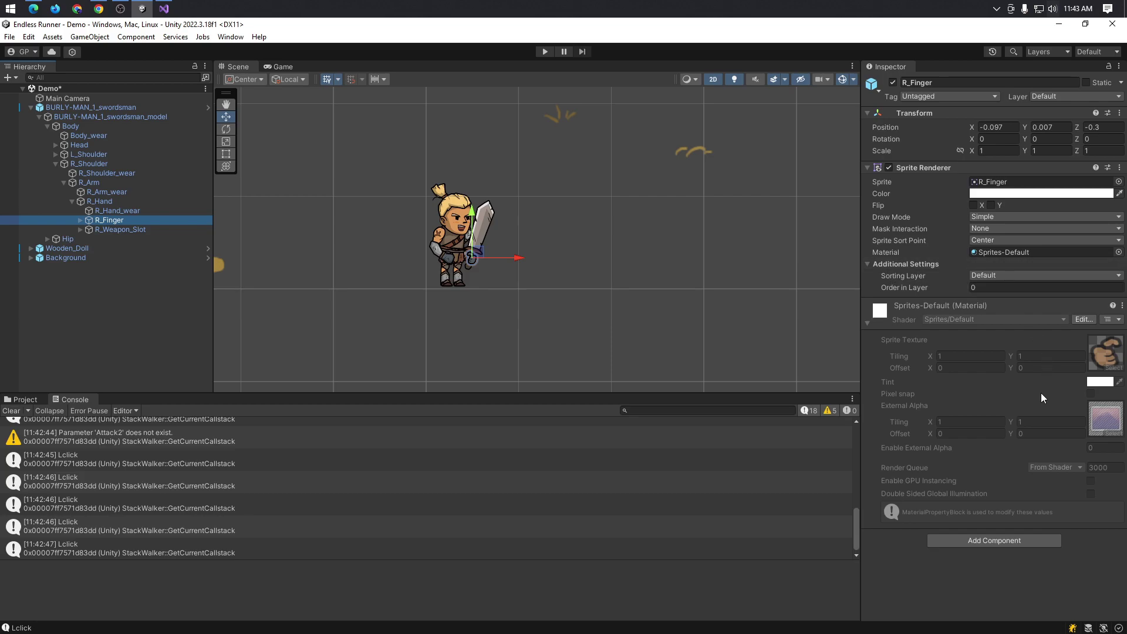
{"action": "left_click", "coordinate": [868, 323]}
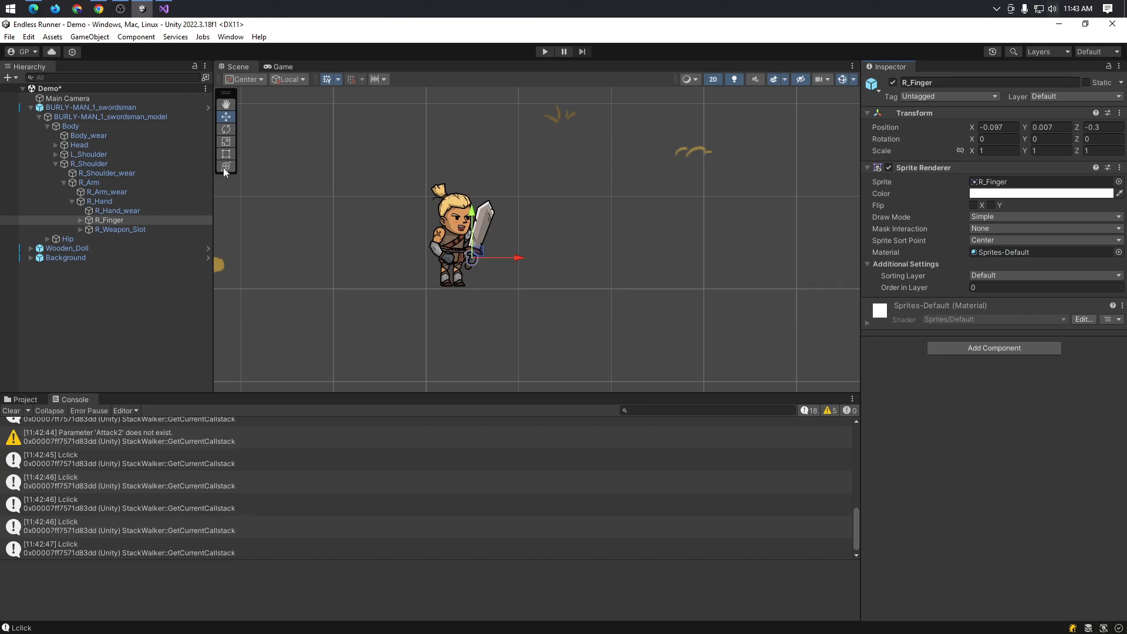
{"action": "left_click", "coordinate": [112, 201]}
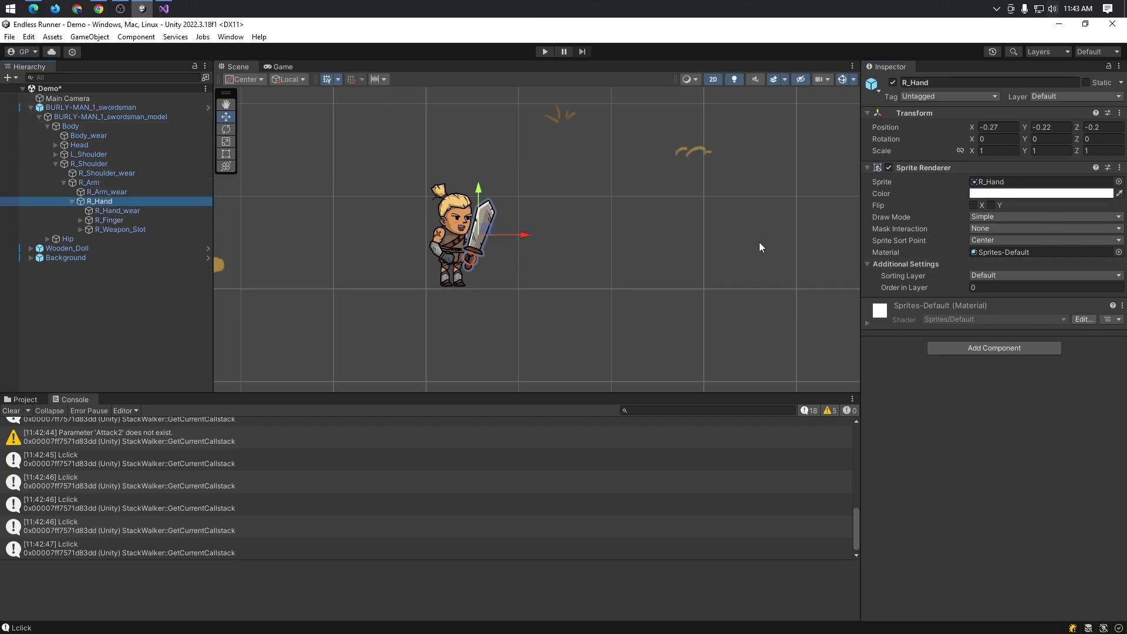
{"action": "left_click", "coordinate": [112, 182]}
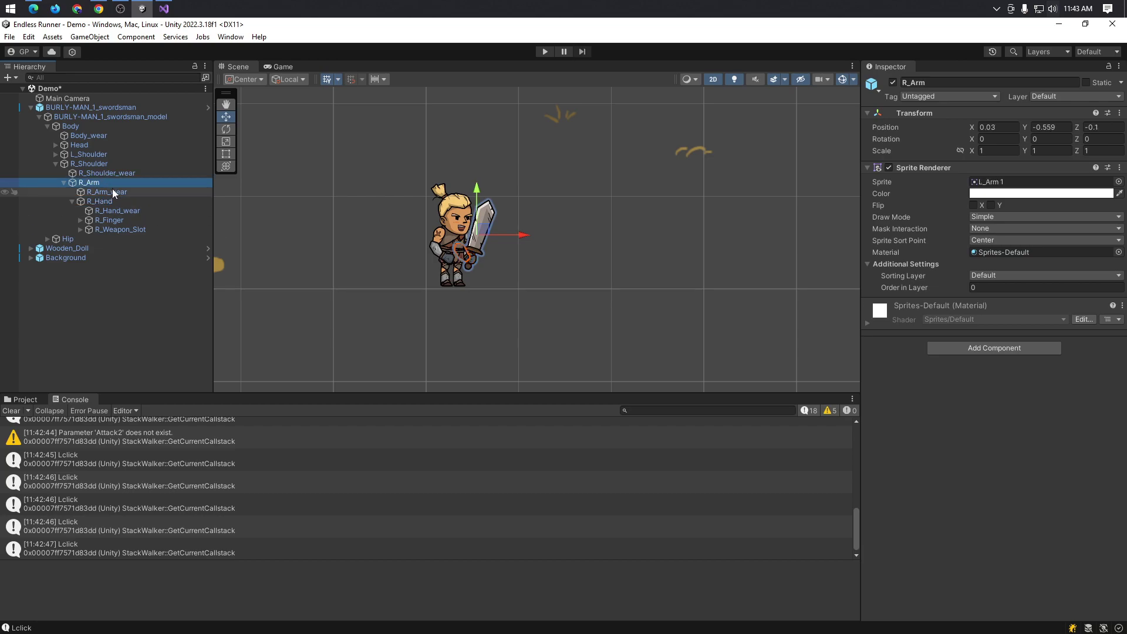
{"action": "left_click", "coordinate": [115, 194]}
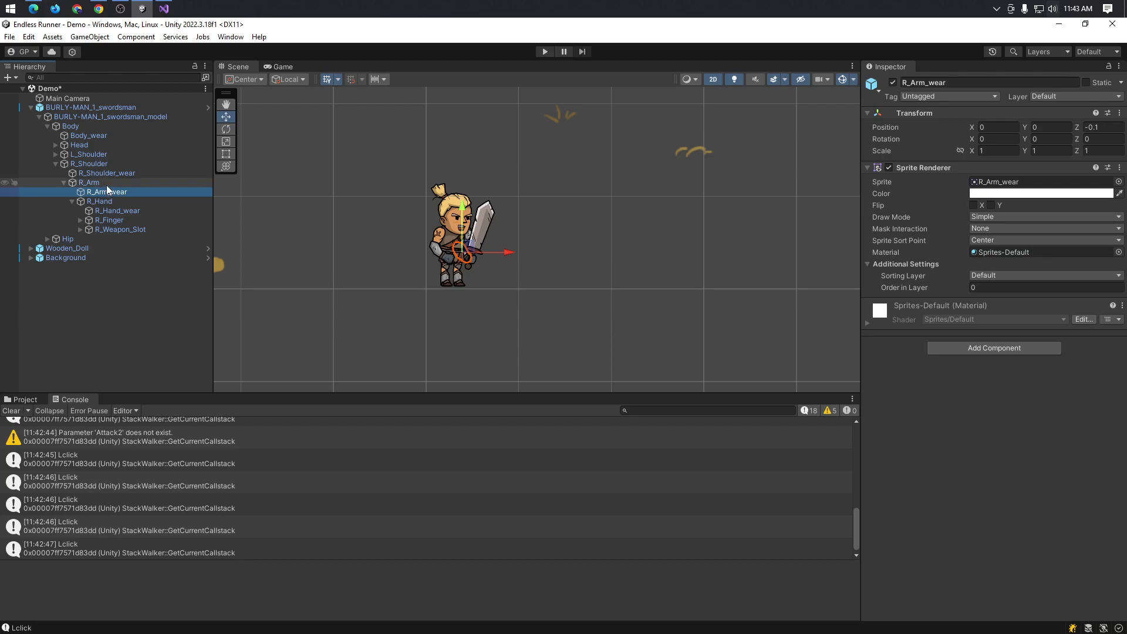
{"action": "left_click", "coordinate": [106, 182]}
{"action": "left_click", "coordinate": [107, 165]}
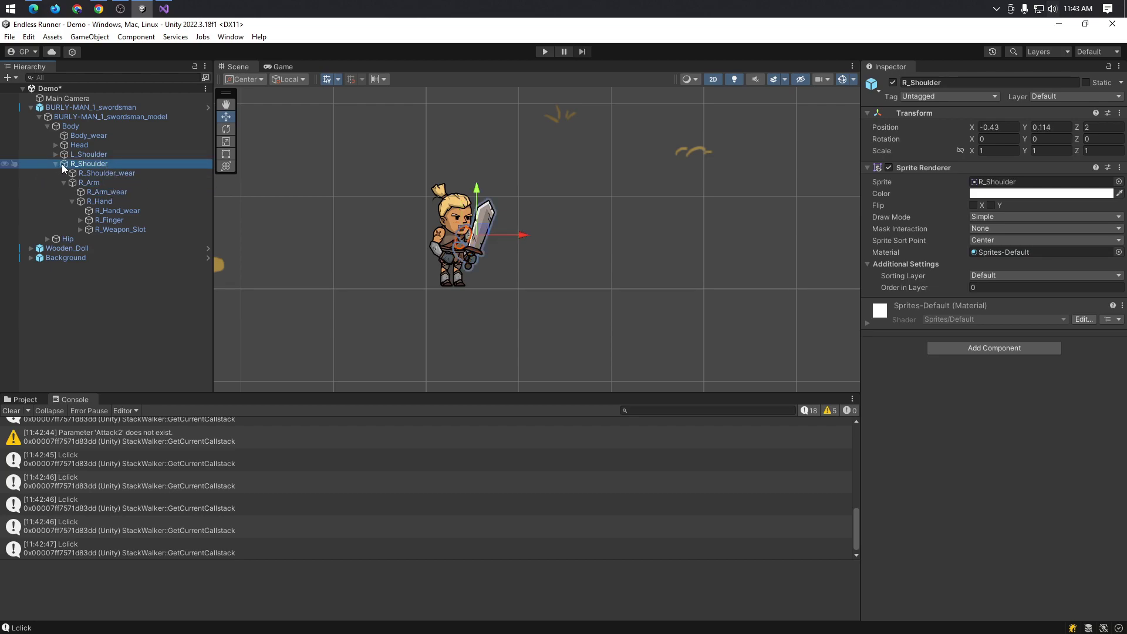
{"action": "left_click", "coordinate": [125, 174]}
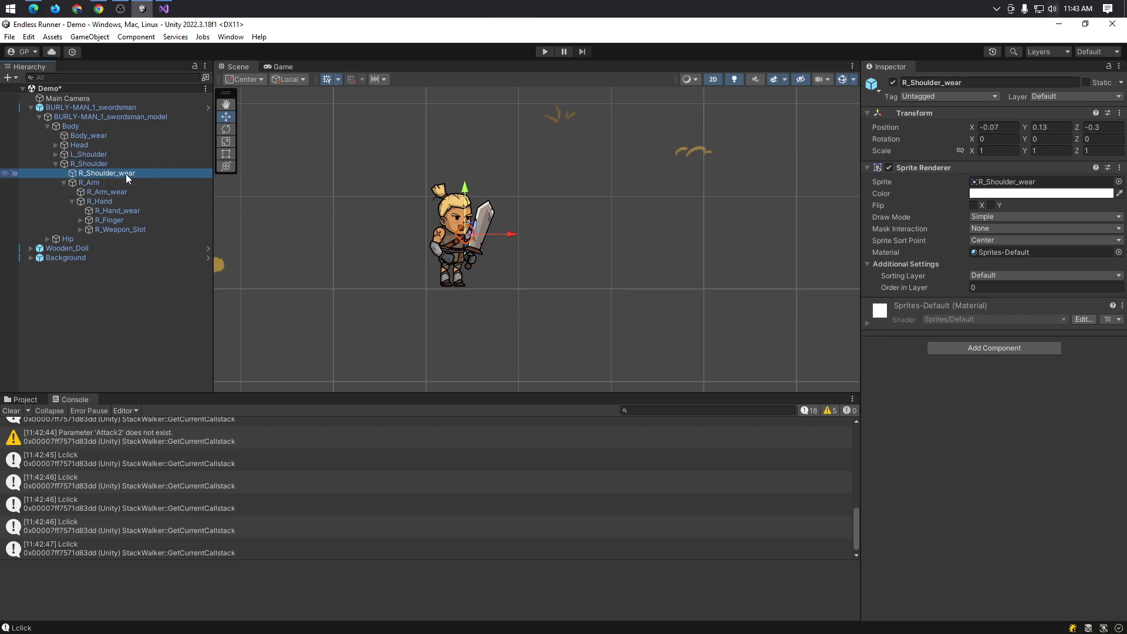
{"action": "left_click", "coordinate": [114, 164]}
{"action": "left_click", "coordinate": [57, 164]}
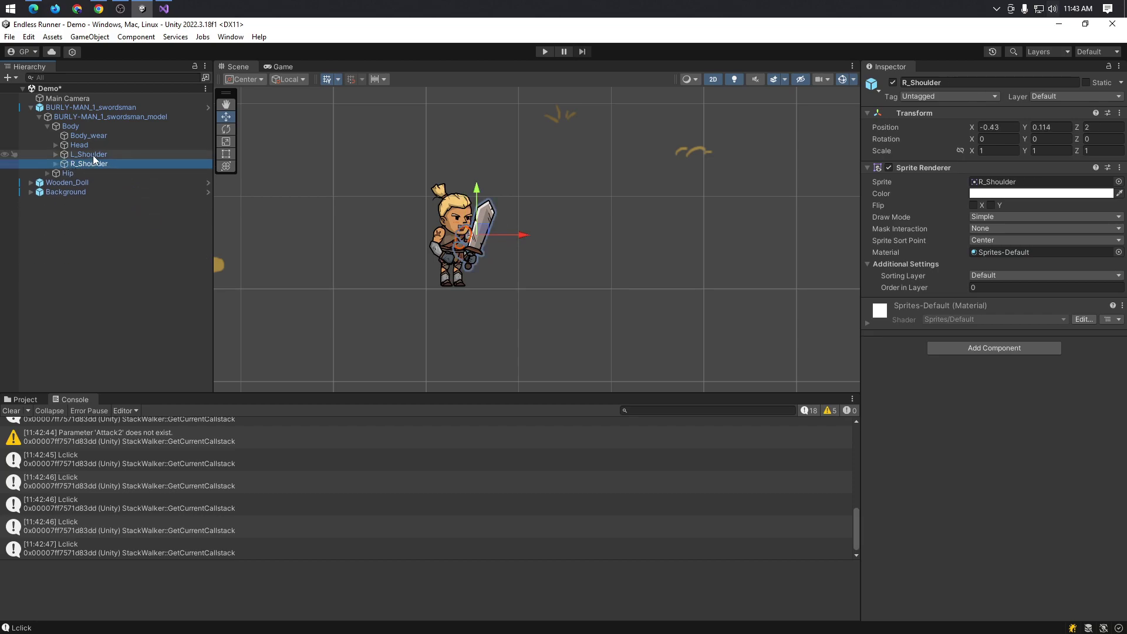
- Inspect L_Shoulder, Body, Head and the Hip parts, then select the BURLY-MAN_1_swordsman controller
{"action": "left_click", "coordinate": [91, 155]}
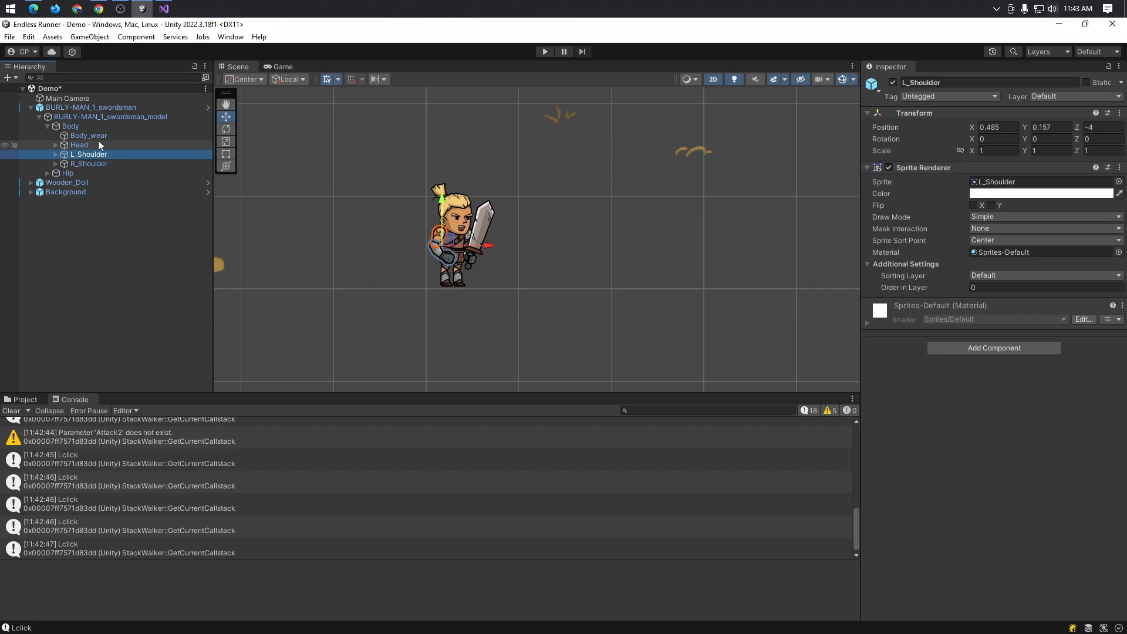
{"action": "left_click", "coordinate": [92, 127]}
{"action": "left_click", "coordinate": [100, 136]}
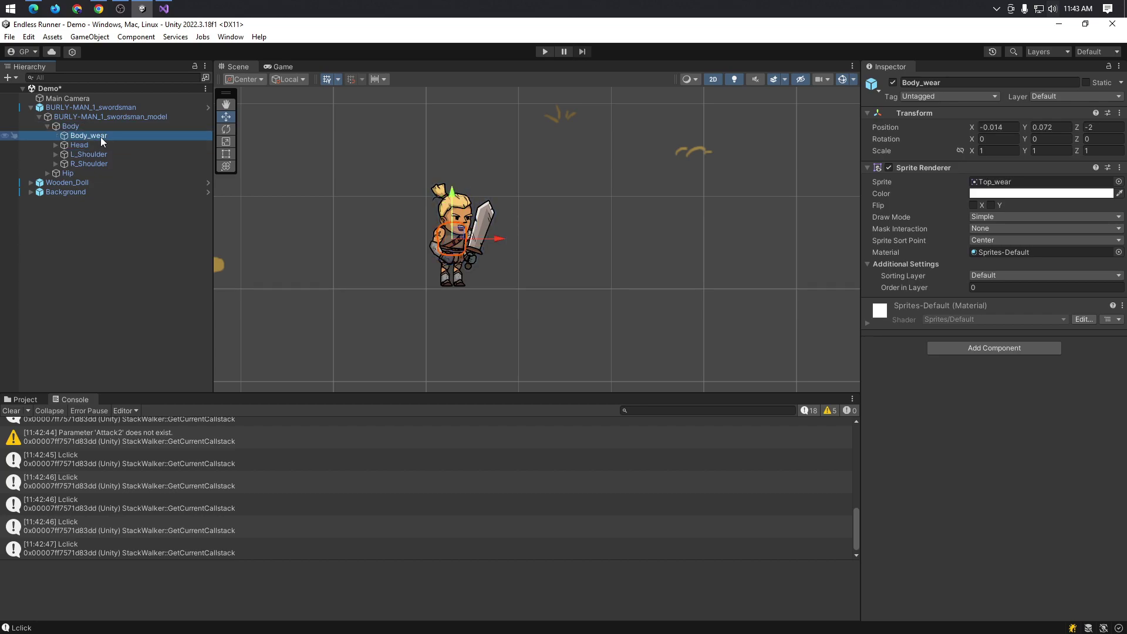
{"action": "left_click", "coordinate": [95, 144]}
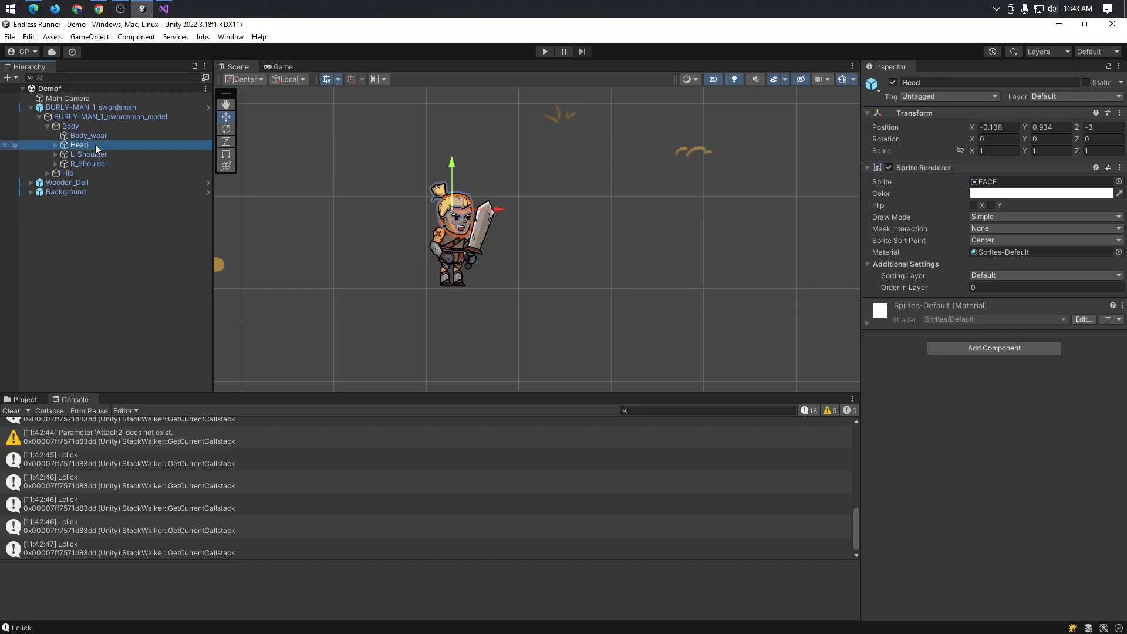
{"action": "left_click", "coordinate": [94, 175]}
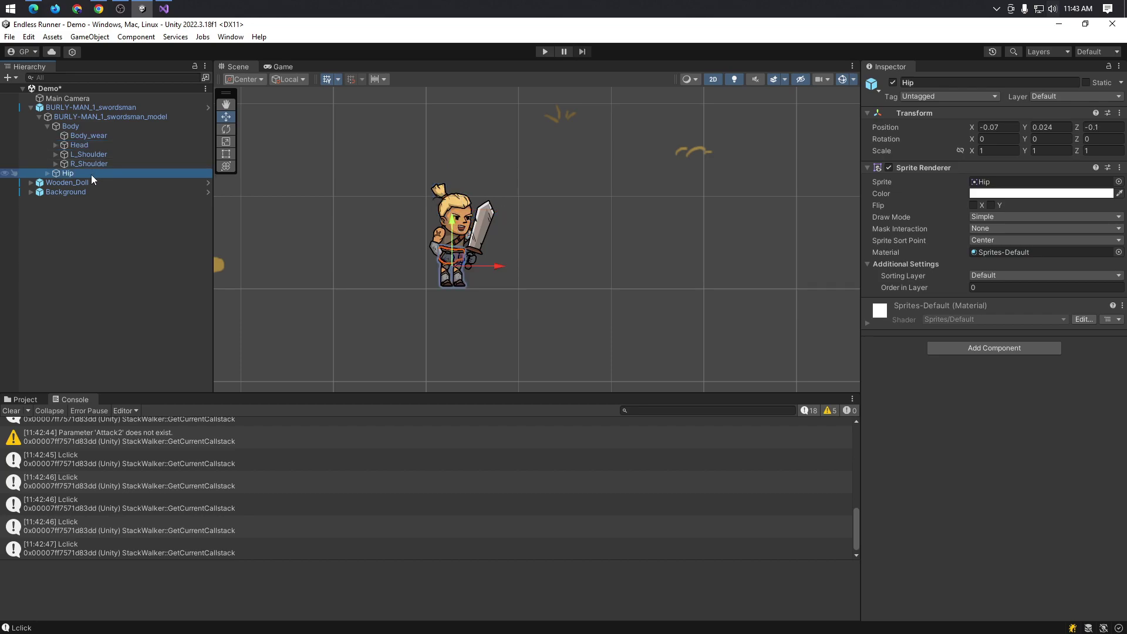
{"action": "left_click", "coordinate": [49, 172]}
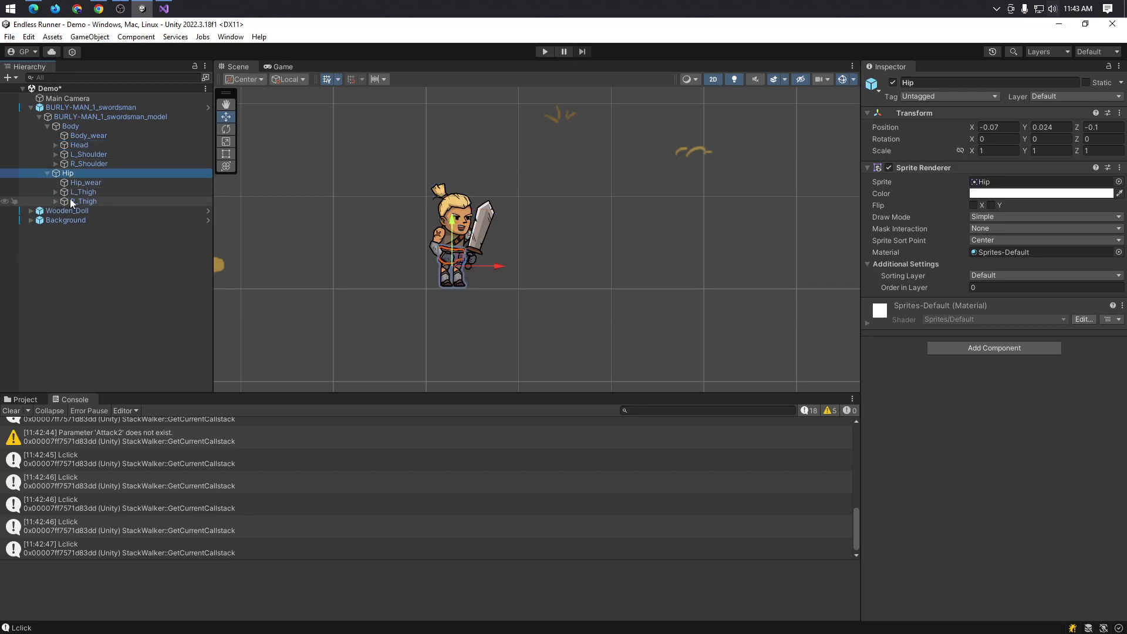
{"action": "left_click", "coordinate": [85, 182]}
{"action": "left_click", "coordinate": [86, 192]}
{"action": "left_click", "coordinate": [87, 203]}
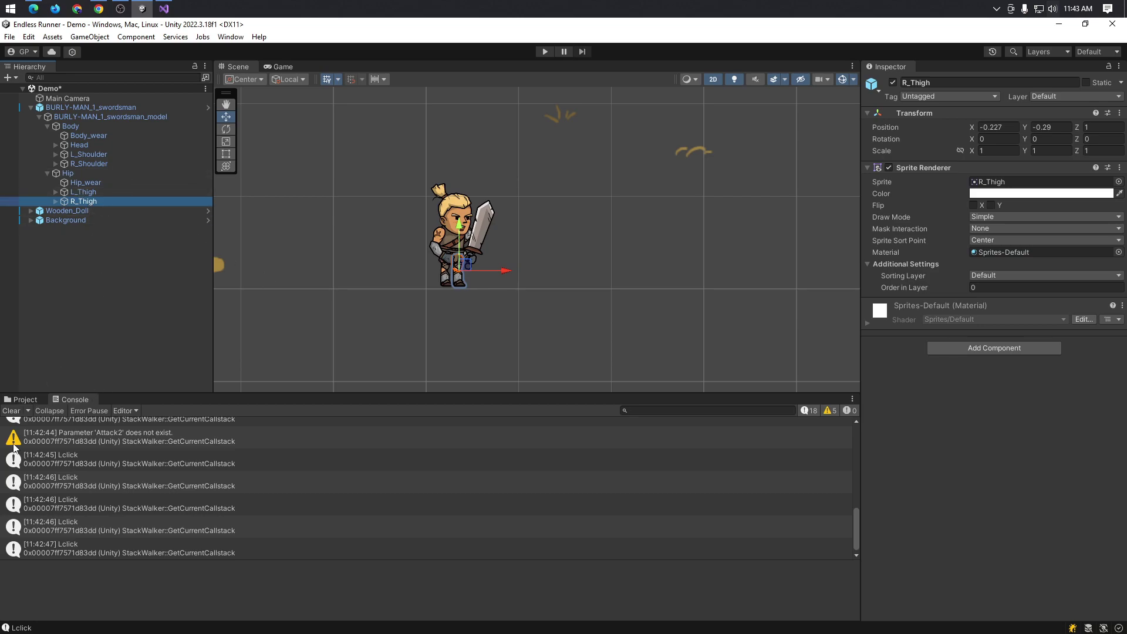
{"action": "left_click", "coordinate": [25, 400]}
{"action": "left_click", "coordinate": [228, 449]}
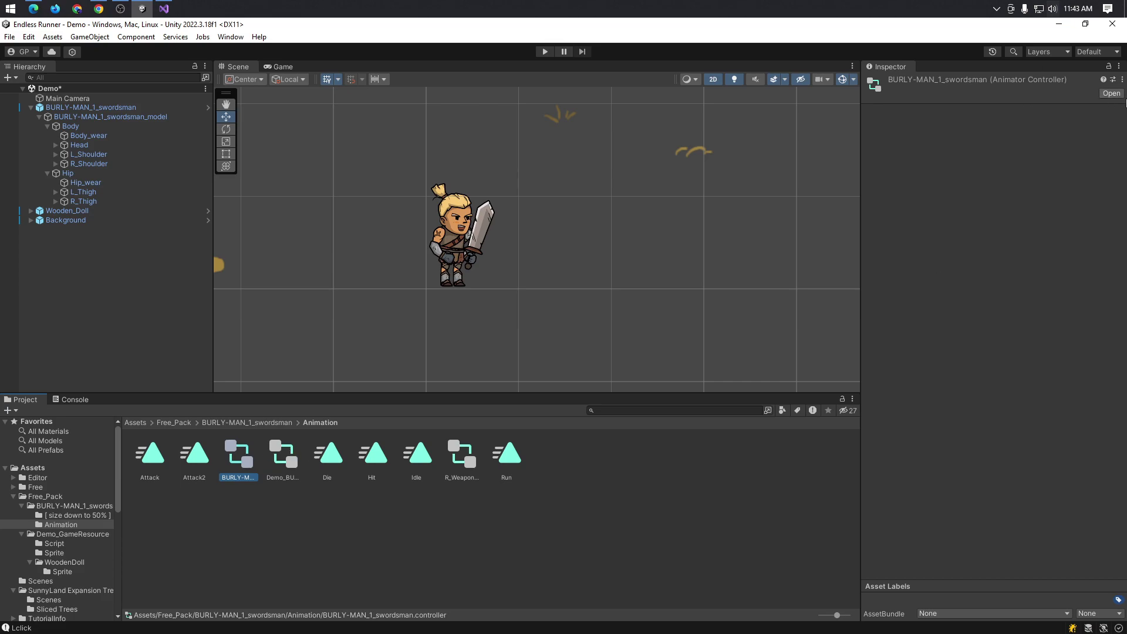
- Open the BURLY-MAN_1_swordsman controller's state graph and zoom around it
{"action": "left_click", "coordinate": [1111, 94]}
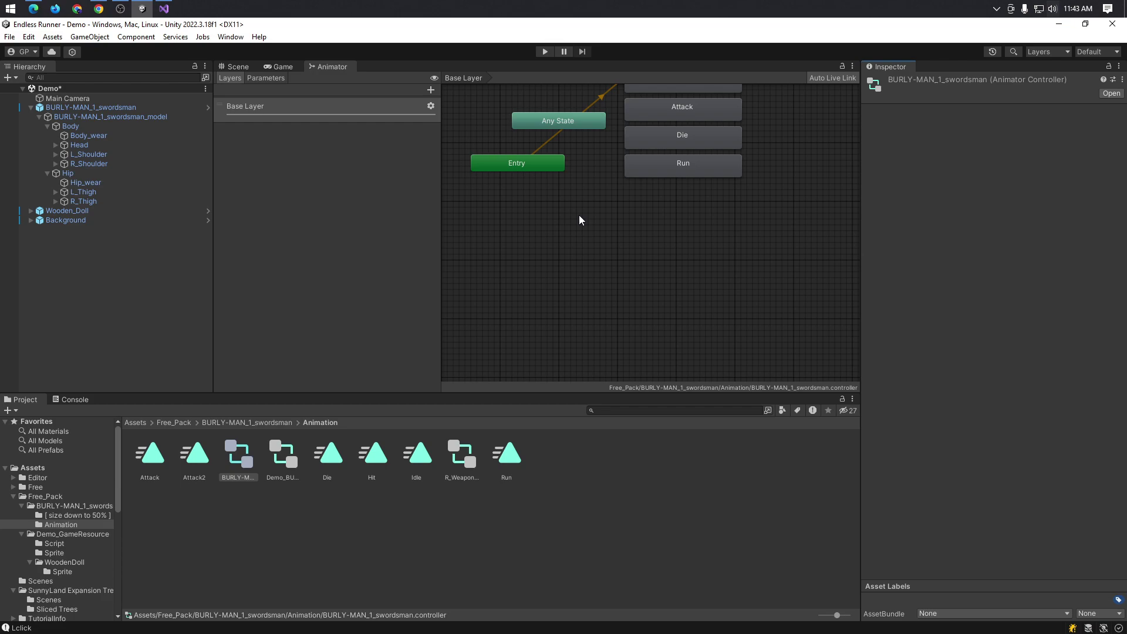
{"action": "scroll", "coordinate": [596, 250], "scroll_direction": "down", "scroll_amount": 3}
{"action": "scroll", "coordinate": [597, 250], "scroll_direction": "down", "scroll_amount": 1}
{"action": "scroll", "coordinate": [596, 250], "scroll_direction": "up", "scroll_amount": 1}
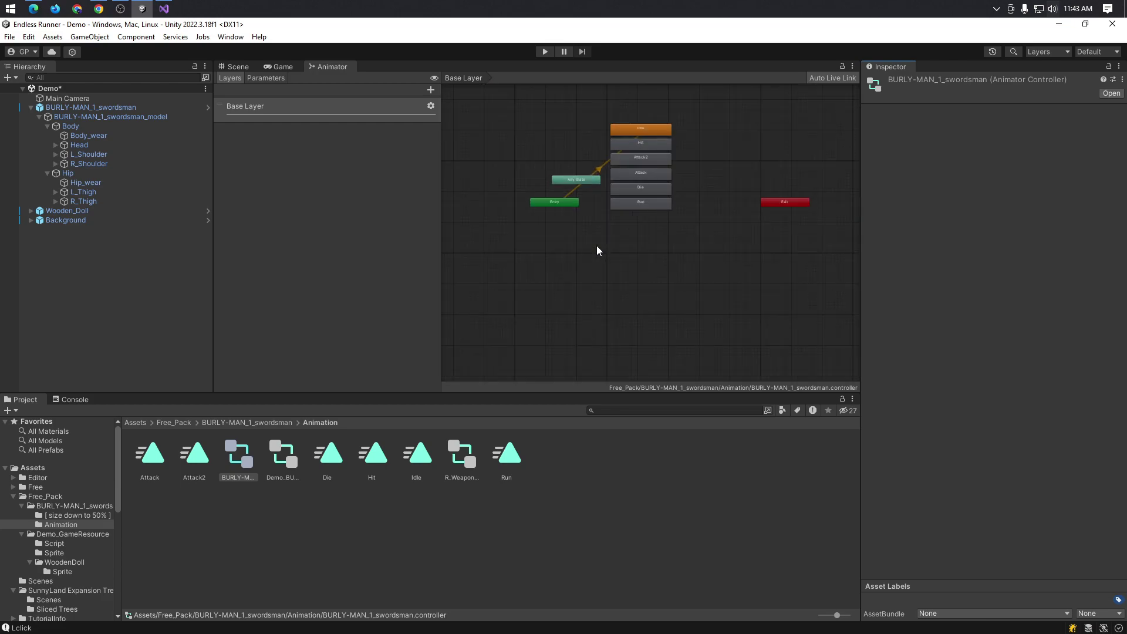
{"action": "scroll", "coordinate": [597, 251], "scroll_direction": "up", "scroll_amount": 2}
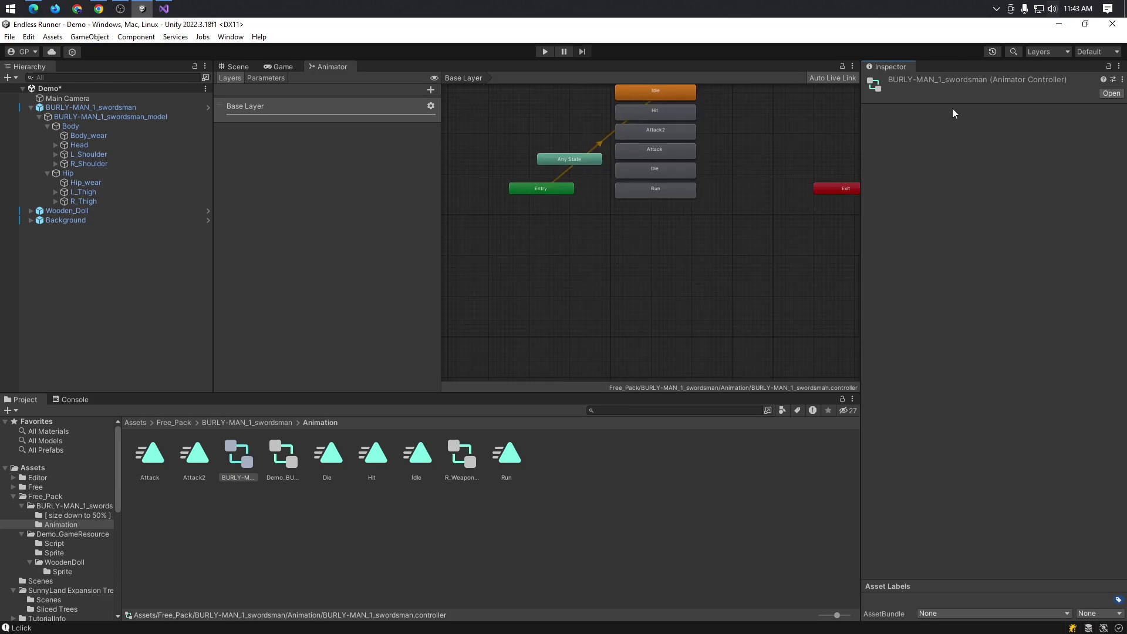
- Return to the Game view and select the Attack clip to see its details
{"action": "right_click", "coordinate": [326, 65]}
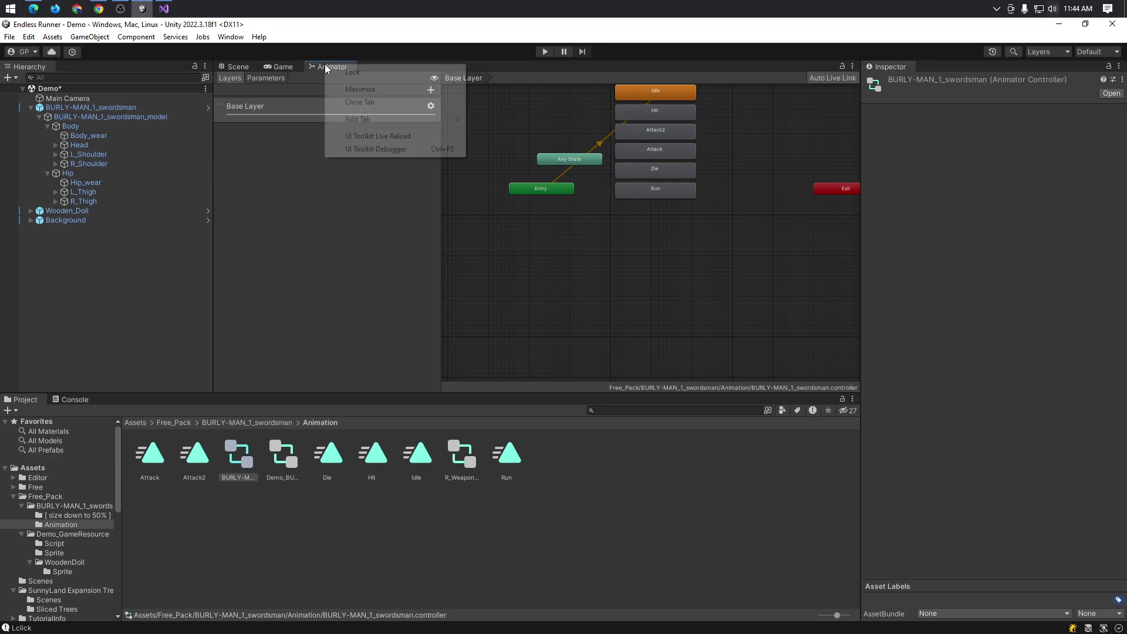
{"action": "left_click", "coordinate": [281, 68]}
{"action": "left_click", "coordinate": [252, 68]}
{"action": "left_click", "coordinate": [279, 68]}
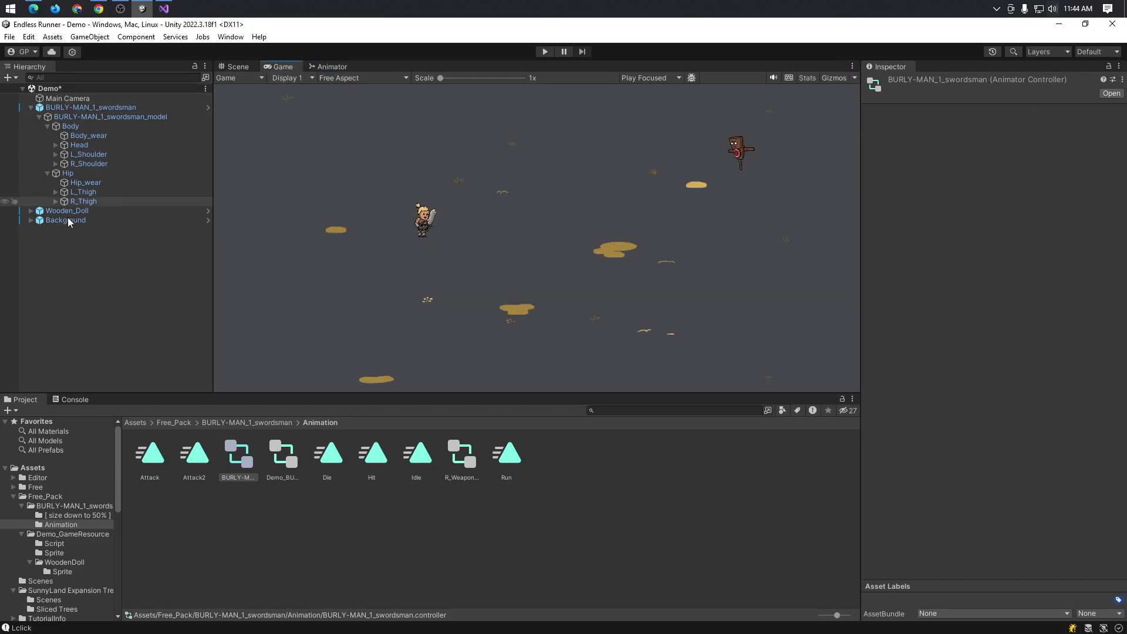
{"action": "left_click", "coordinate": [142, 480]}
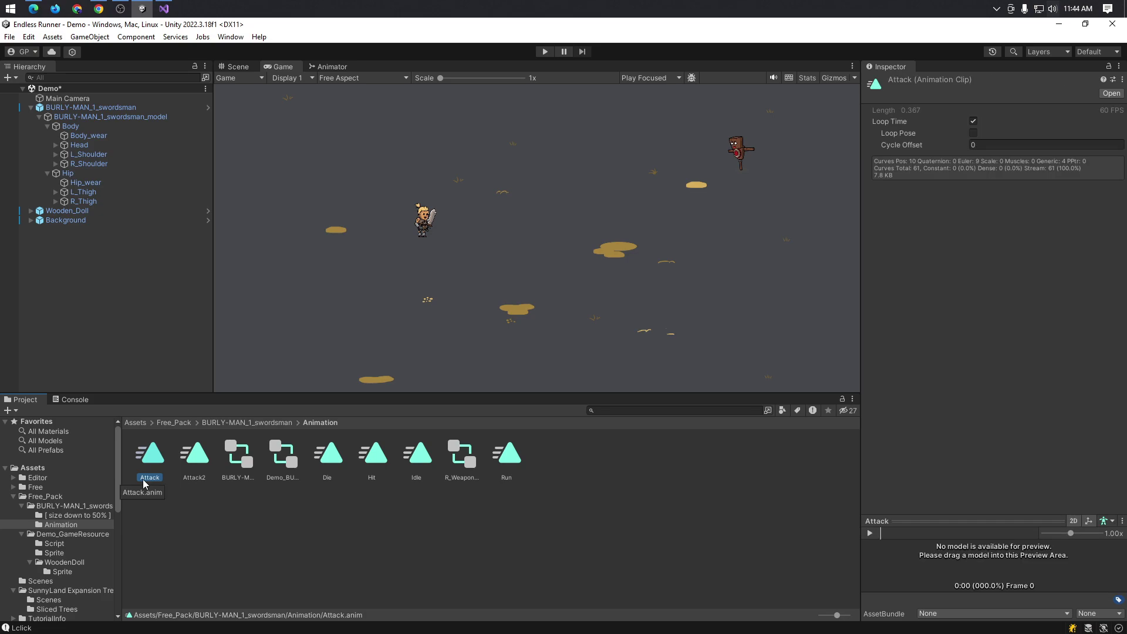
- Glance at the controller script in Visual Studio, then bring up the ChatGPT conversation
{"action": "left_click", "coordinate": [163, 8]}
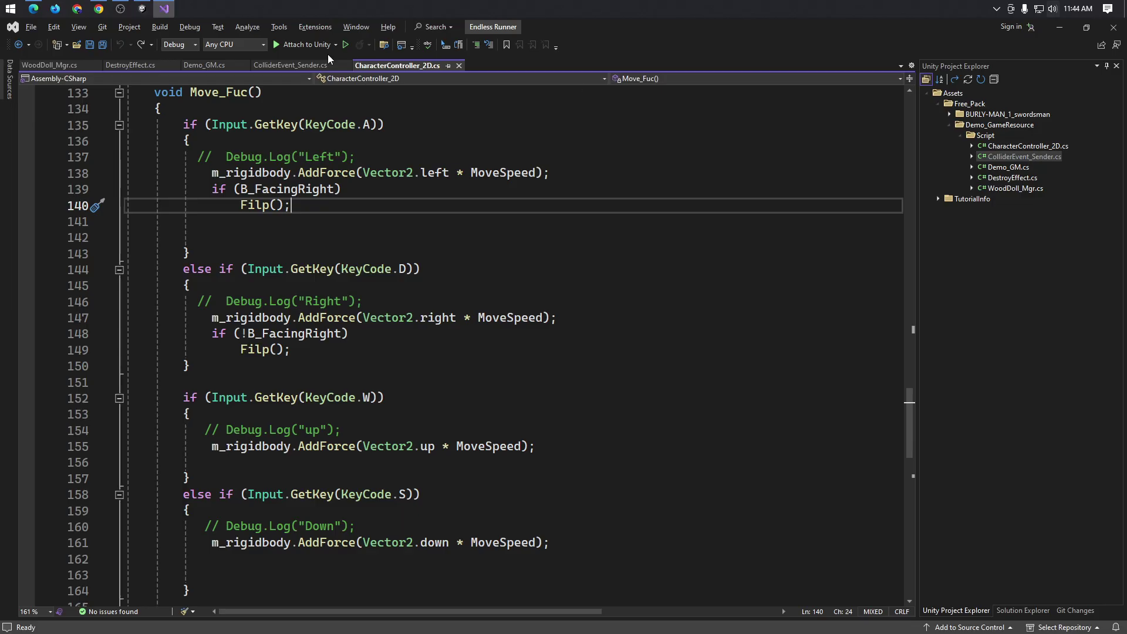
{"action": "scroll", "coordinate": [311, 387], "scroll_direction": "down", "scroll_amount": 4}
{"action": "scroll", "coordinate": [311, 386], "scroll_direction": "up", "scroll_amount": 6}
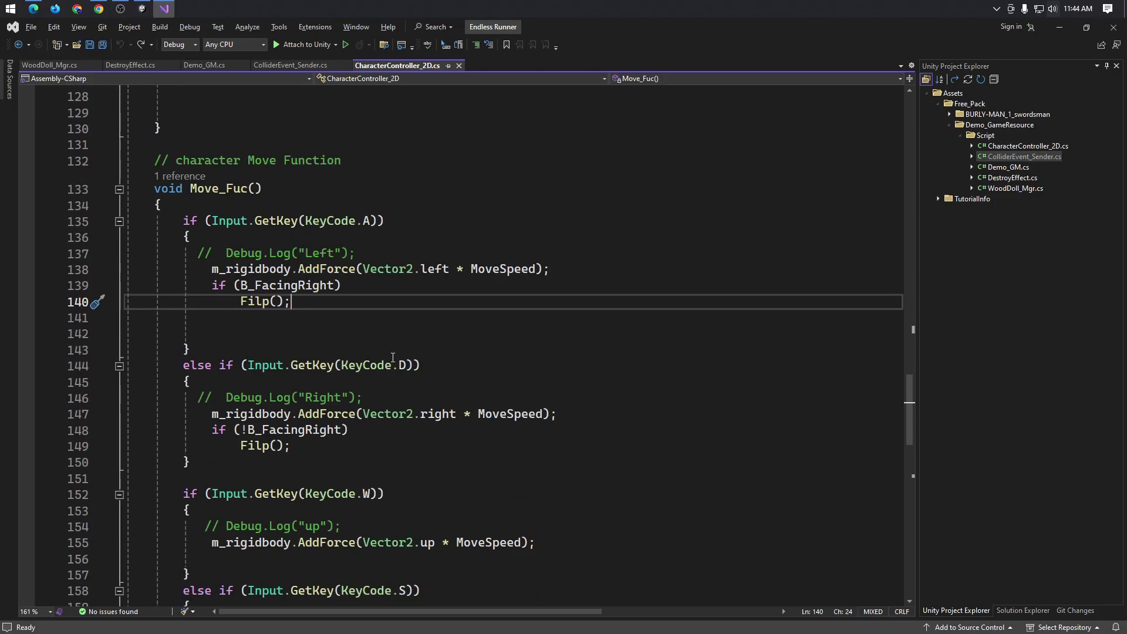
{"action": "key", "text": "alt+Tab"}
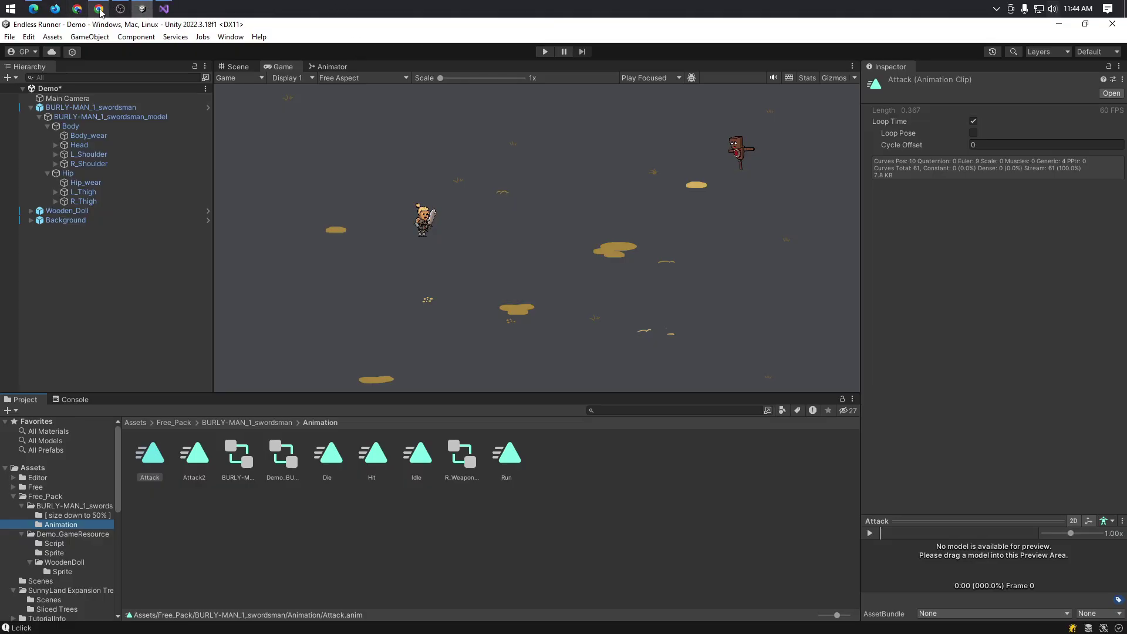
{"action": "left_click", "coordinate": [77, 9]}
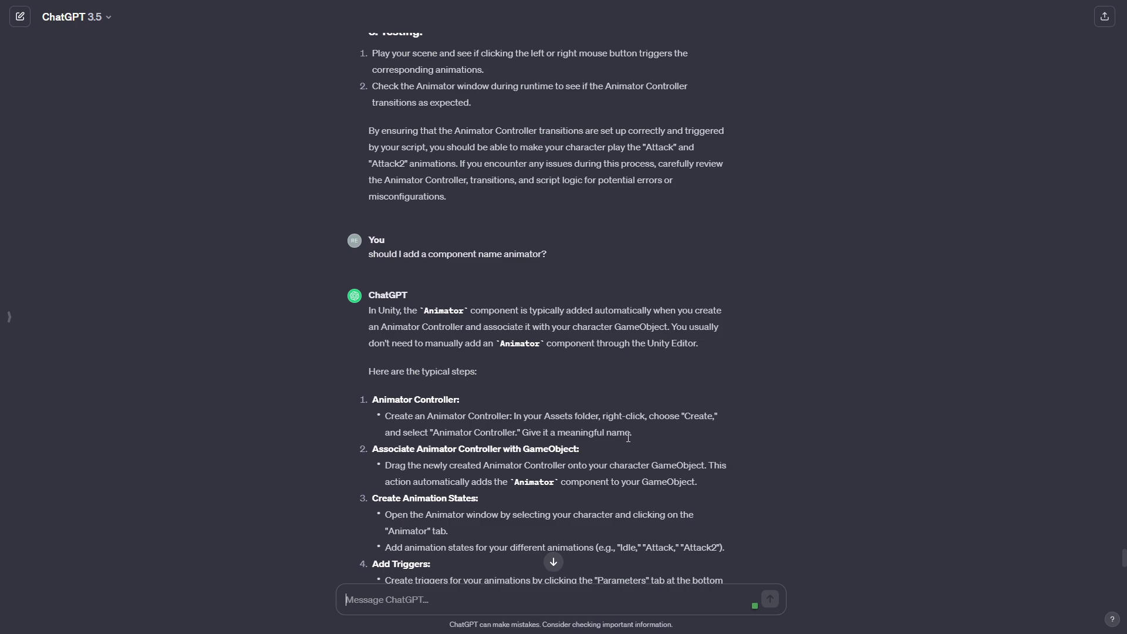
{"action": "key", "text": "alt+Tab"}
{"action": "key", "text": "alt+Tab"}
{"action": "key", "text": "alt+Tab"}
- Create a New Animator Controller in the top-level Assets folder with the default name
{"action": "left_click", "coordinate": [46, 470]}
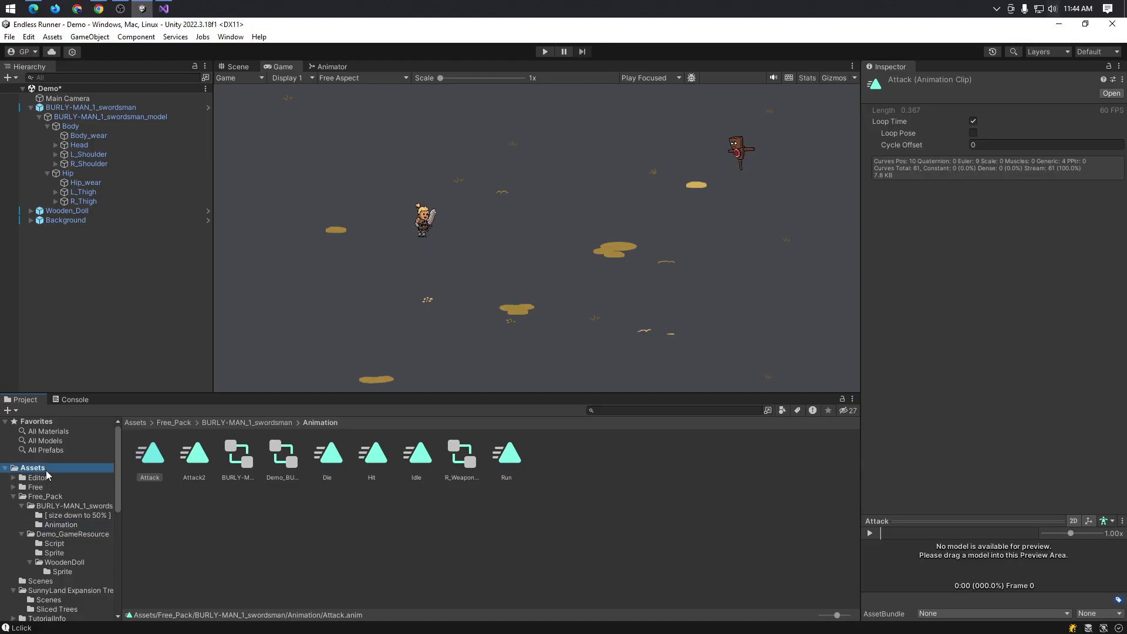
{"action": "right_click", "coordinate": [237, 516]}
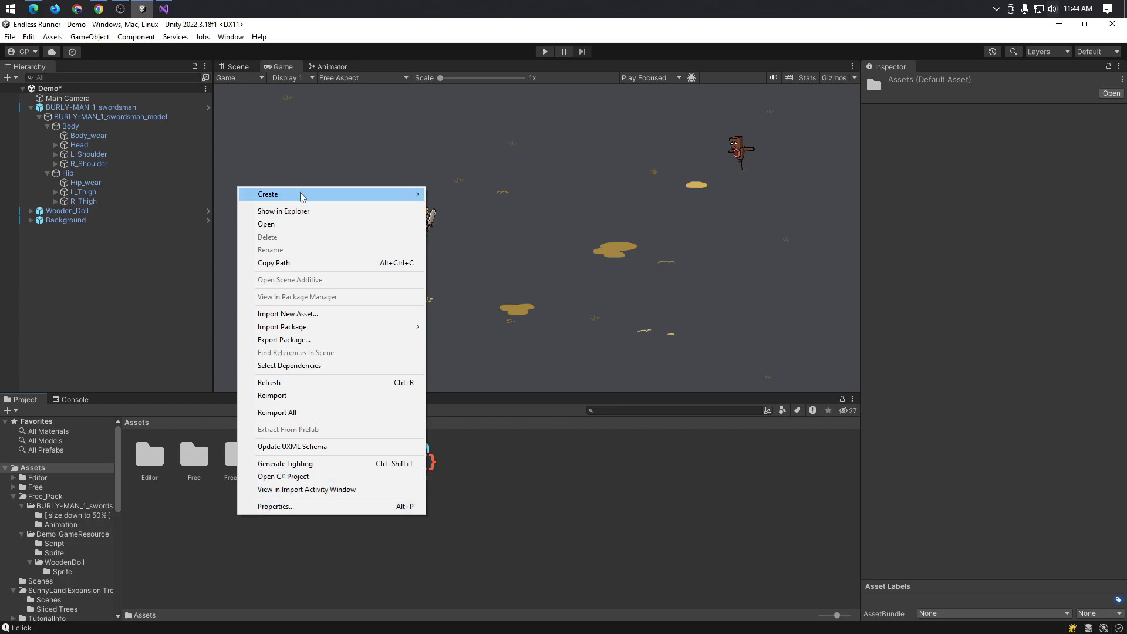
{"action": "mouse_move", "coordinate": [302, 195]}
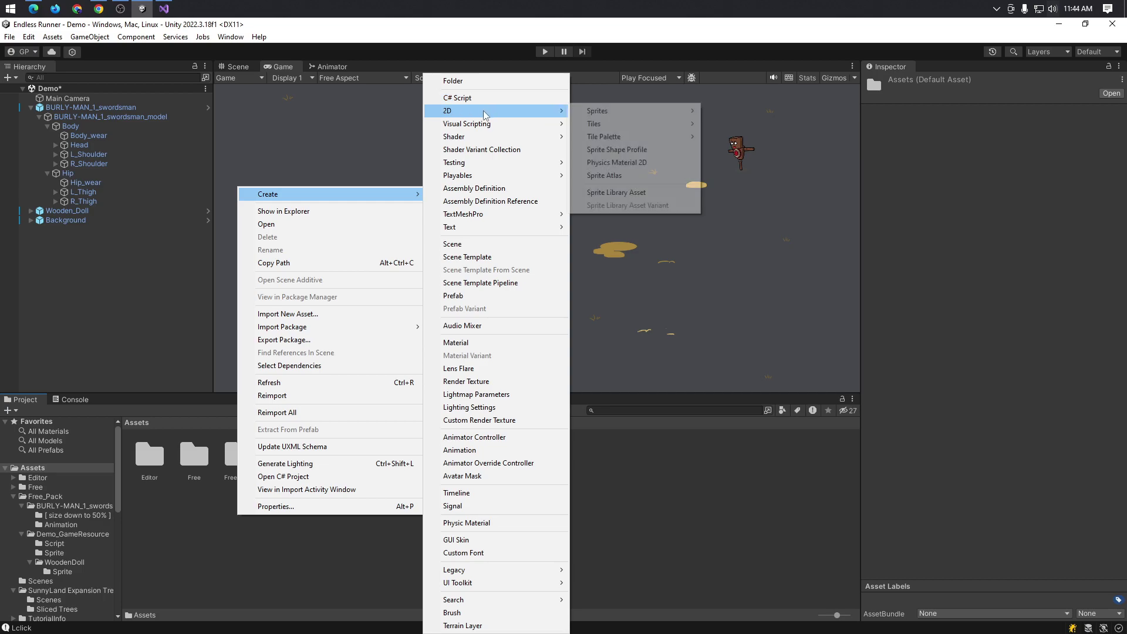
{"action": "left_click", "coordinate": [486, 437]}
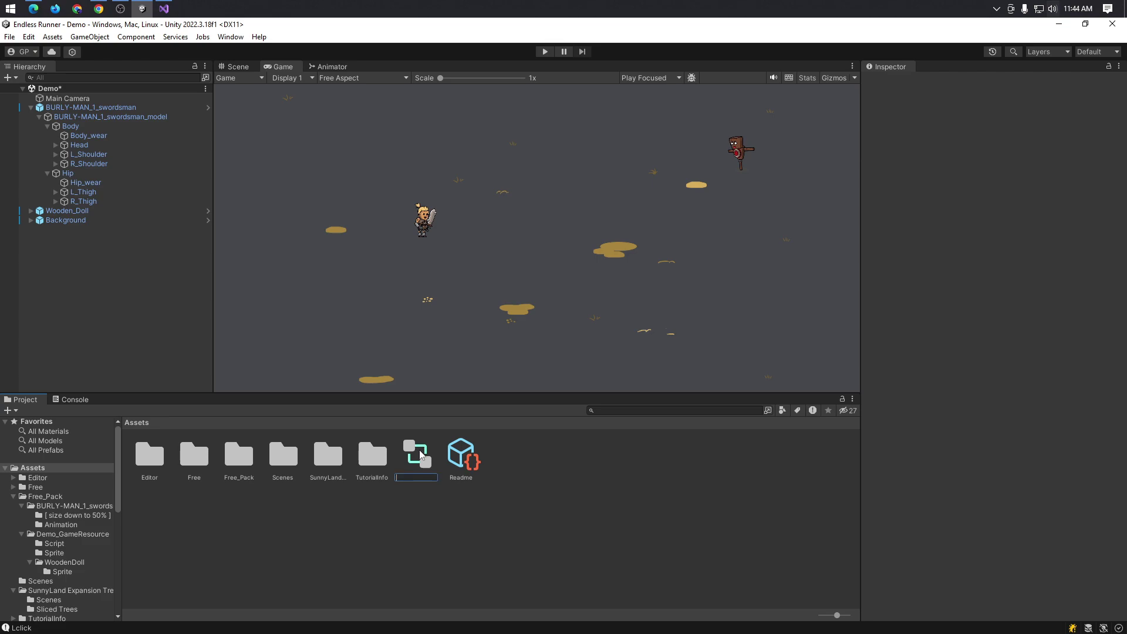
{"action": "key", "text": "Return"}
- Delete the New Animator Controller again and go back to ChatGPT
{"action": "key", "text": "Delete"}
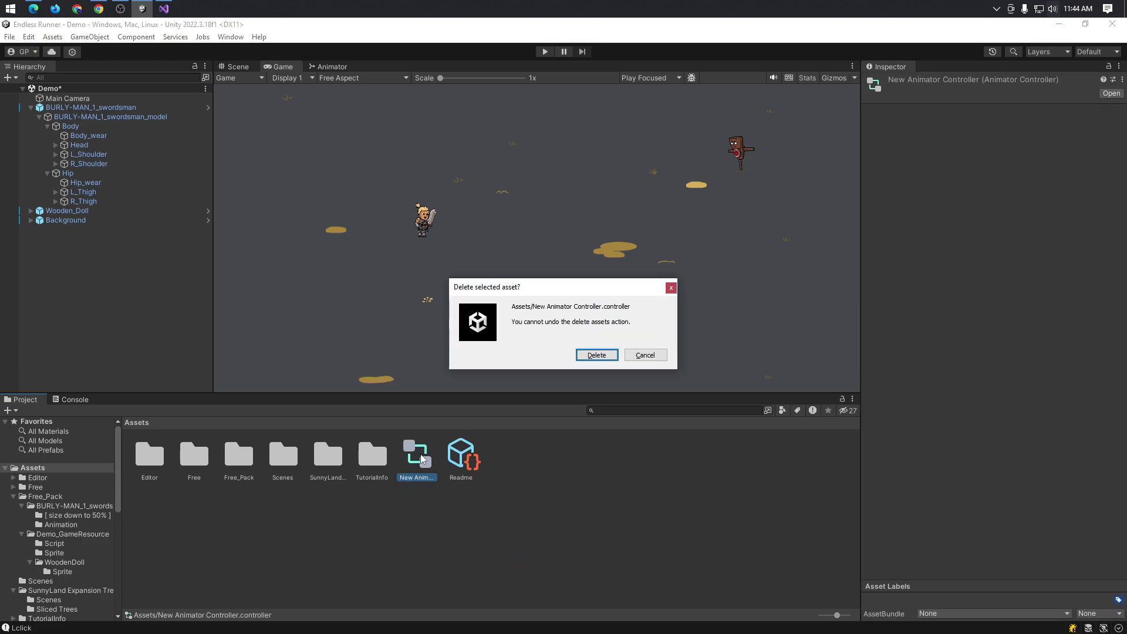
{"action": "left_click", "coordinate": [595, 356]}
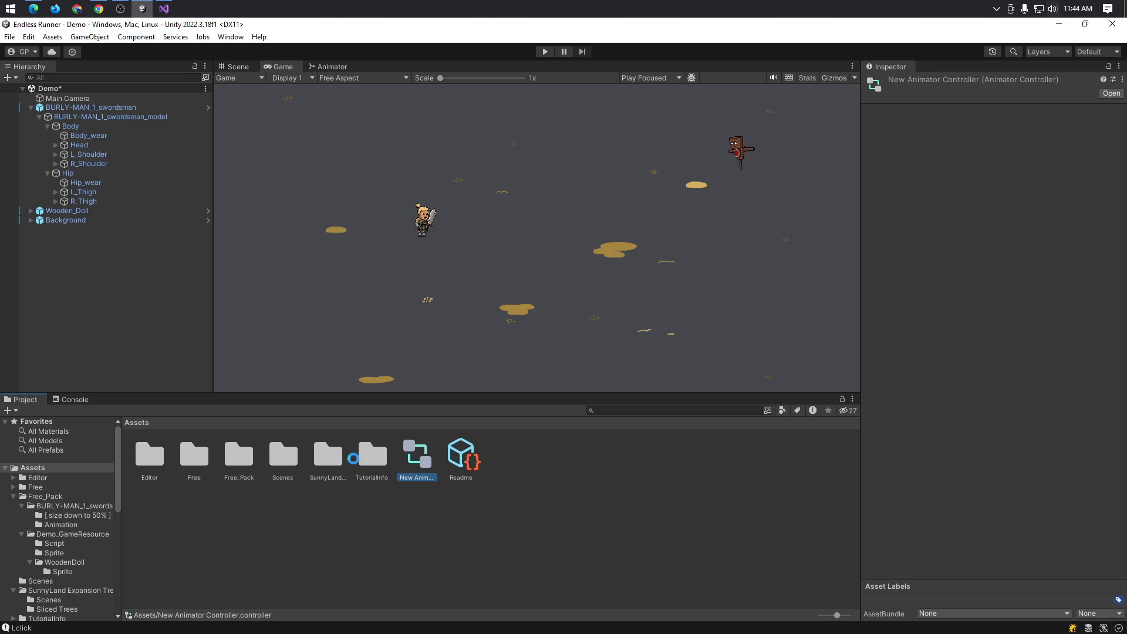
{"action": "key", "text": "alt+Tab"}
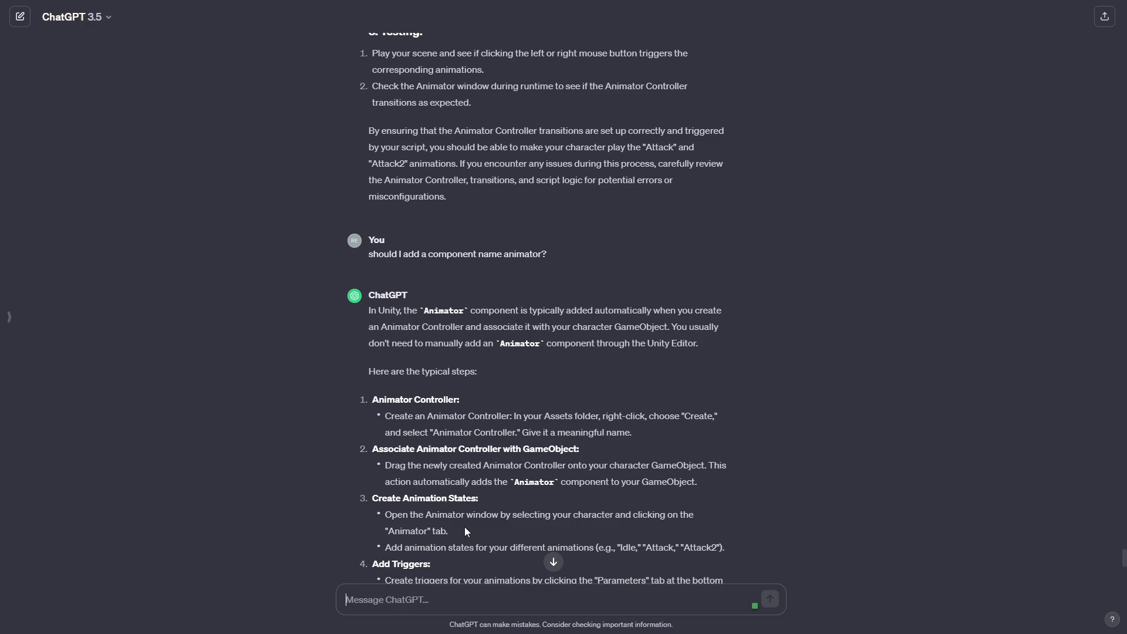
{"action": "scroll", "coordinate": [464, 526], "scroll_direction": "down", "scroll_amount": 5}
{"action": "scroll", "coordinate": [545, 489], "scroll_direction": "down", "scroll_amount": 3}
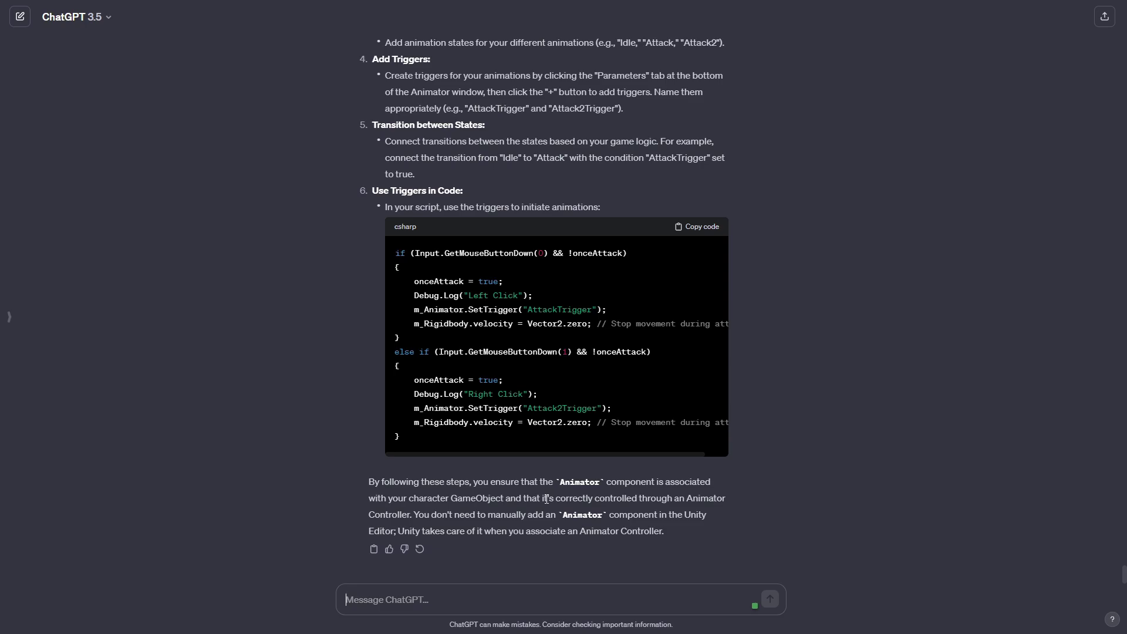
{"action": "scroll", "coordinate": [658, 455], "scroll_direction": "up", "scroll_amount": 3}
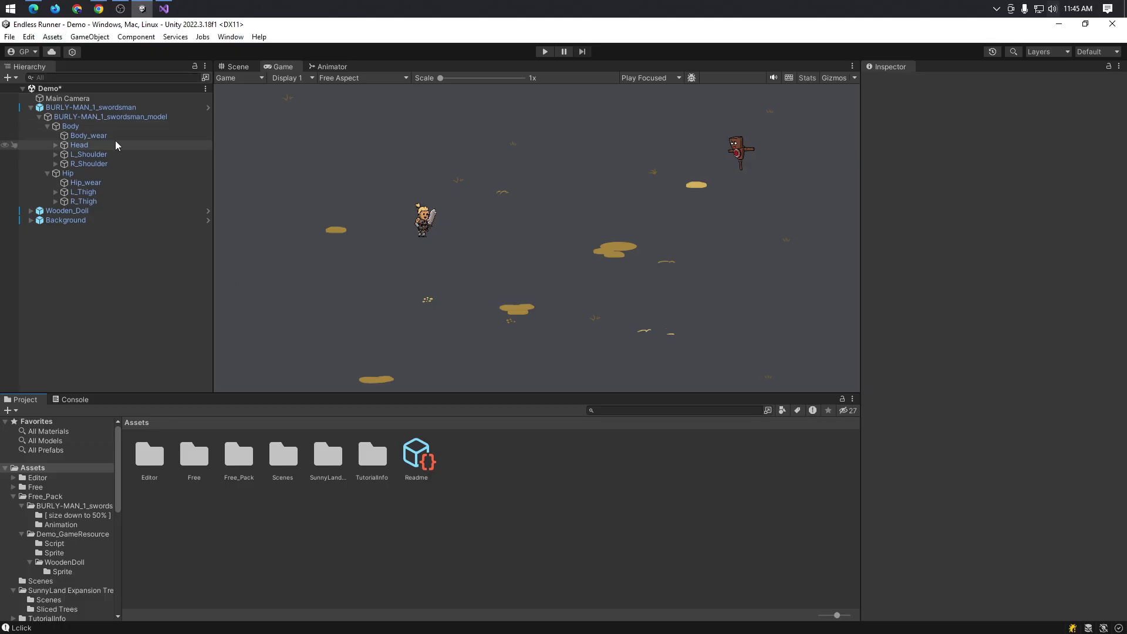
- Confirm the swordsman model's Animator uses the BURLY-MAN_1_swordsman controller, then select Body and R_Shoulder
{"action": "left_click", "coordinate": [112, 117]}
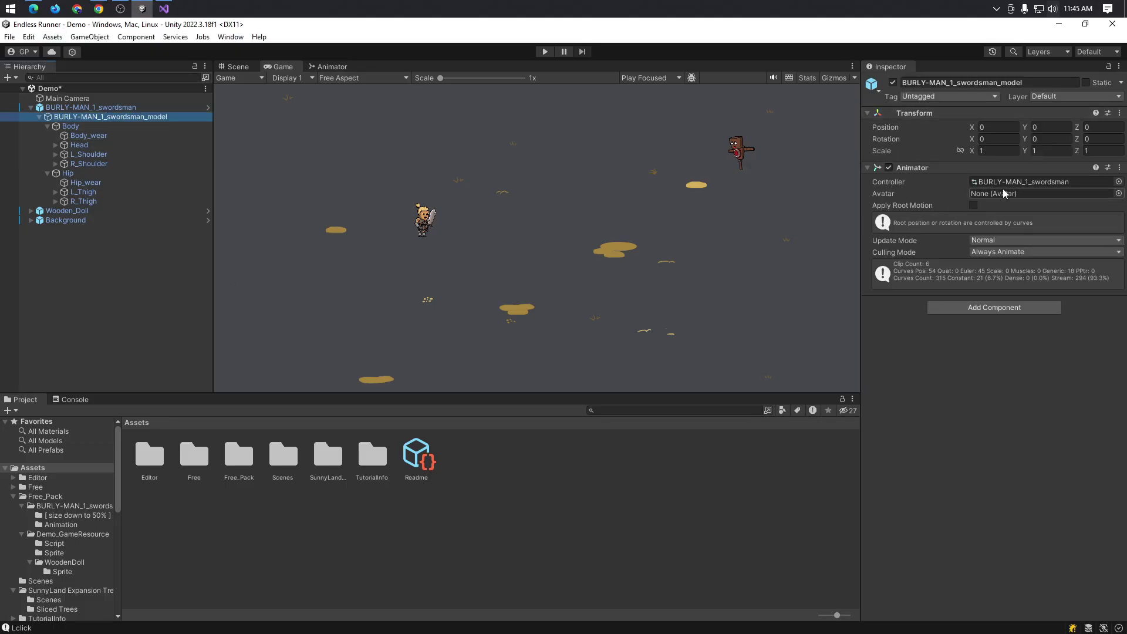
{"action": "left_click", "coordinate": [1006, 183]}
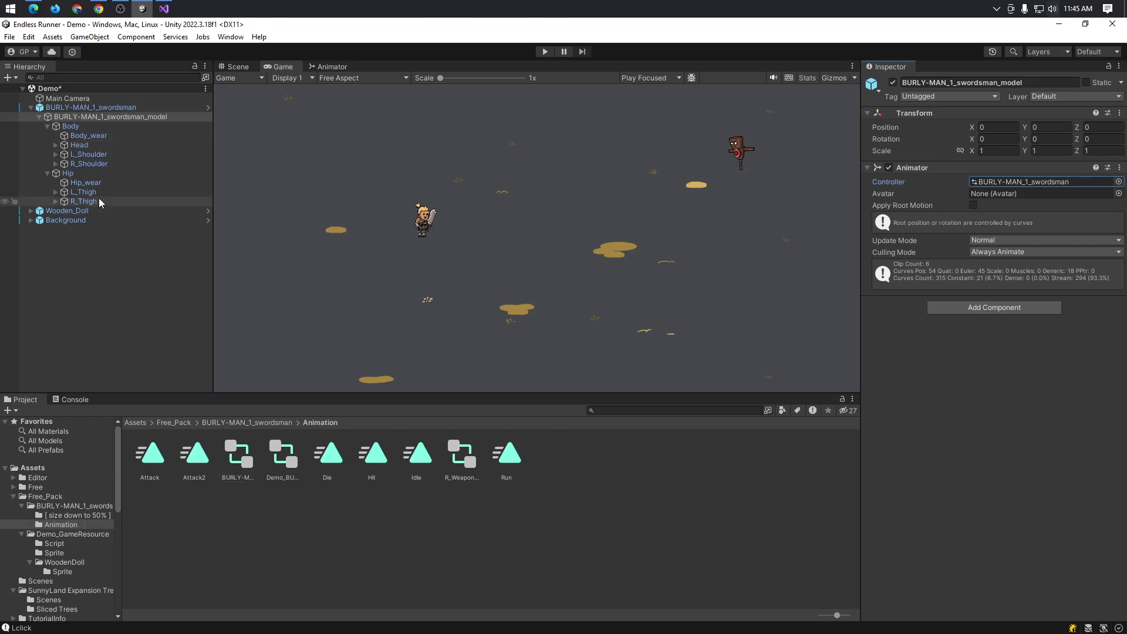
{"action": "left_click", "coordinate": [92, 126]}
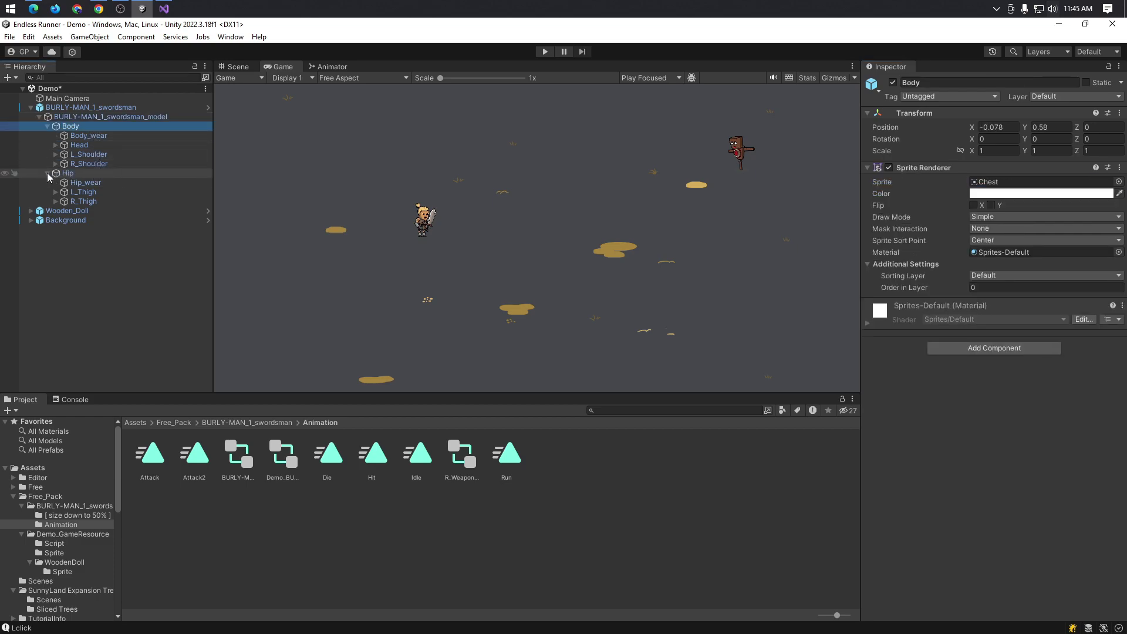
{"action": "left_click", "coordinate": [47, 173]}
{"action": "left_click", "coordinate": [82, 164]}
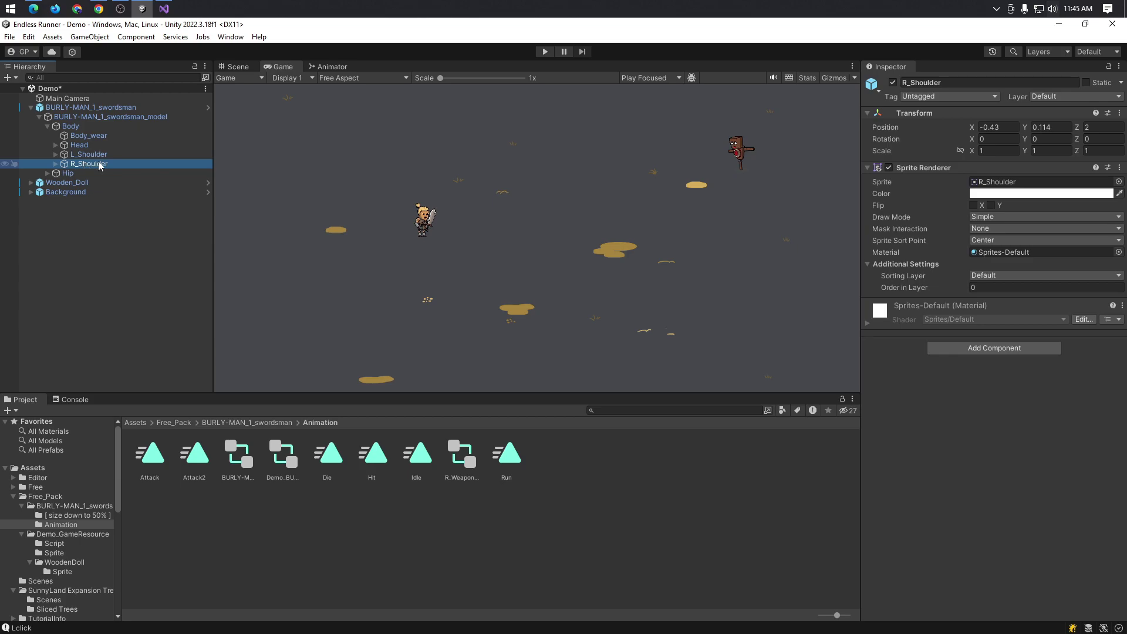
{"action": "scroll", "coordinate": [547, 257], "scroll_direction": "up", "scroll_amount": 2}
{"action": "scroll", "coordinate": [435, 232], "scroll_direction": "up", "scroll_amount": 2}
{"action": "scroll", "coordinate": [436, 232], "scroll_direction": "up", "scroll_amount": 2}
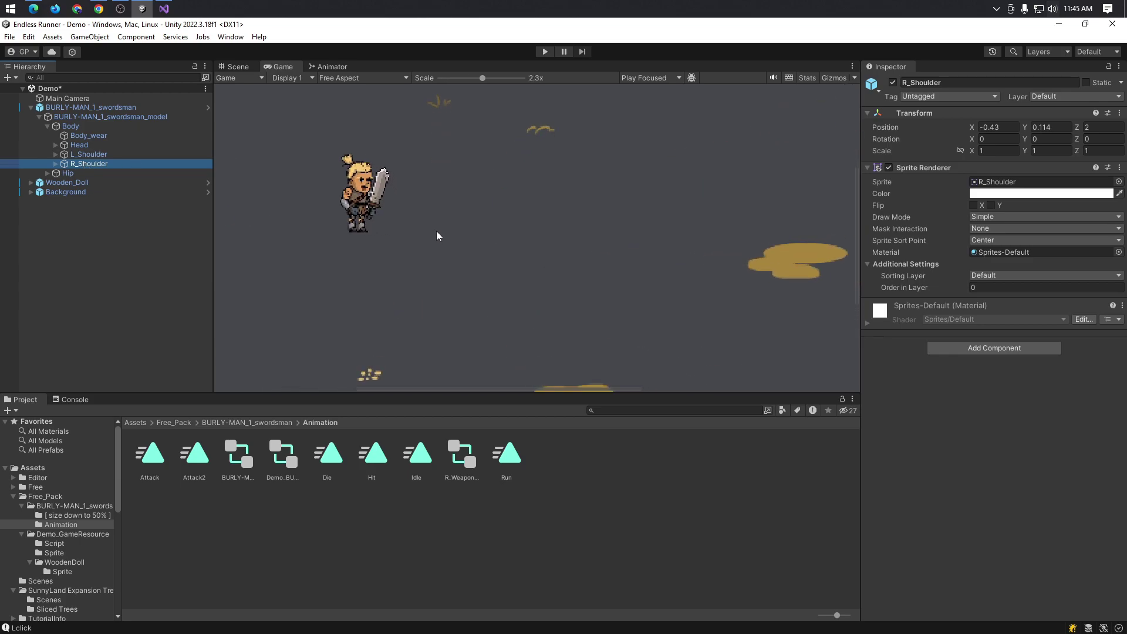
{"action": "scroll", "coordinate": [337, 209], "scroll_direction": "up", "scroll_amount": 2}
{"action": "scroll", "coordinate": [333, 208], "scroll_direction": "down", "scroll_amount": 5}
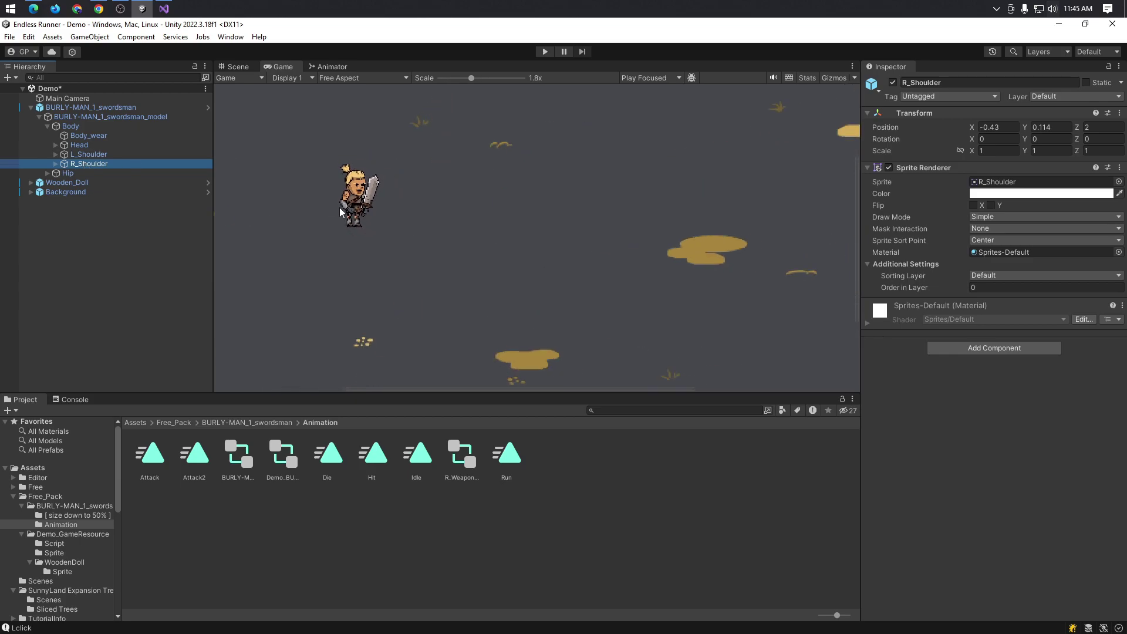
- Drag the Attack clip onto R_Shoulder, creating an Animator with an R_Shoulder controller
{"action": "left_click", "coordinate": [238, 66]}
{"action": "scroll", "coordinate": [509, 236], "scroll_direction": "up", "scroll_amount": 3}
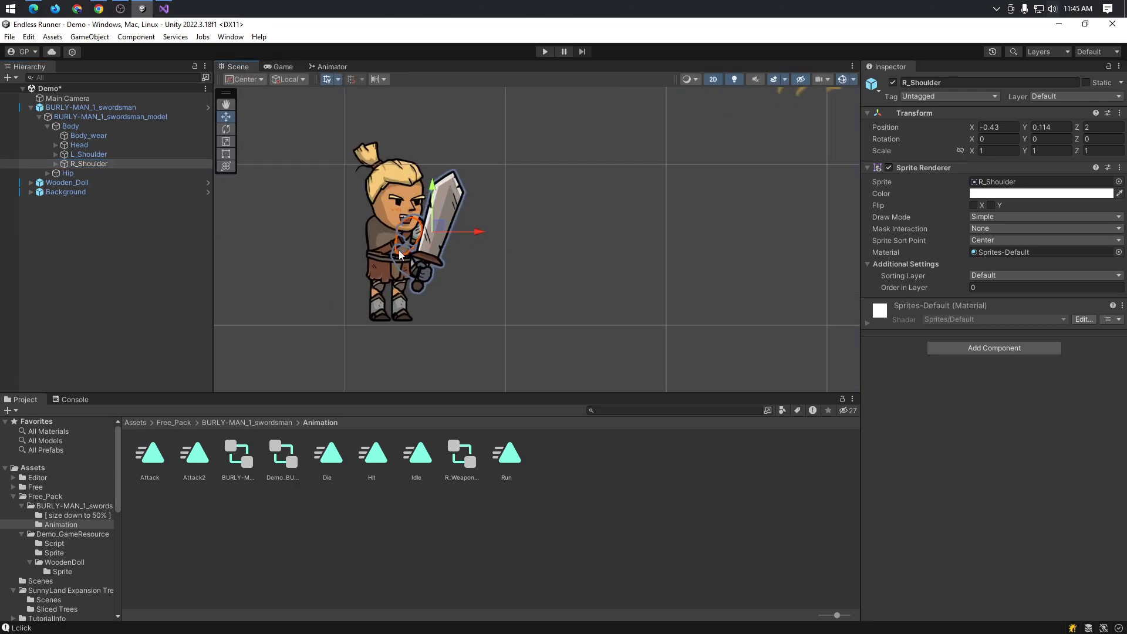
{"action": "scroll", "coordinate": [400, 254], "scroll_direction": "down", "scroll_amount": 2}
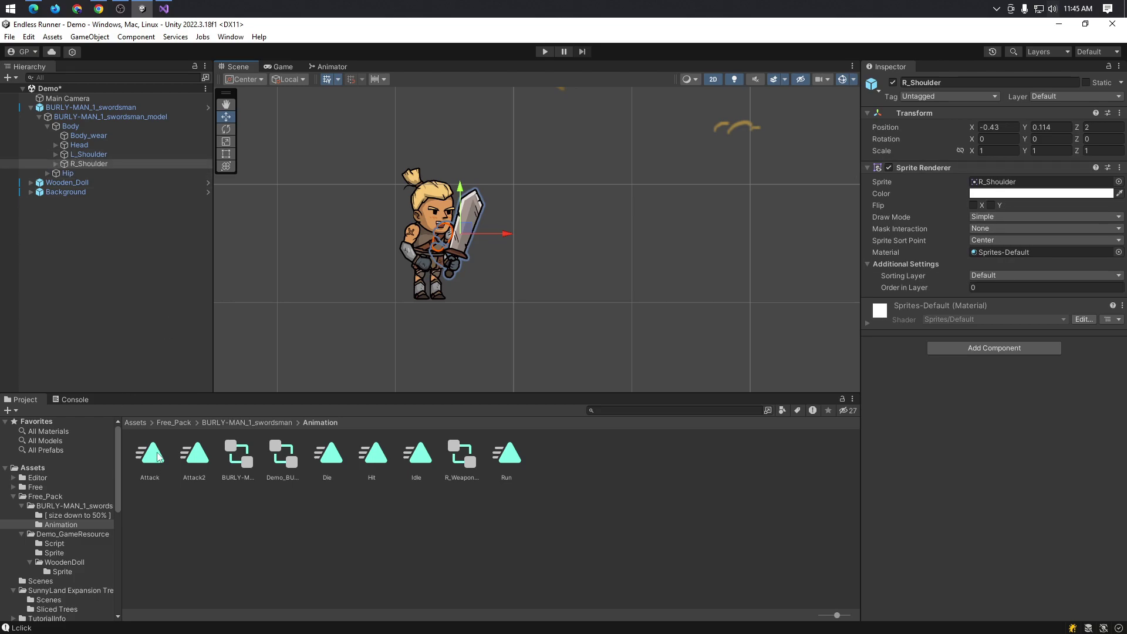
{"action": "left_click_drag", "start_coordinate": [158, 457], "coordinate": [121, 163]}
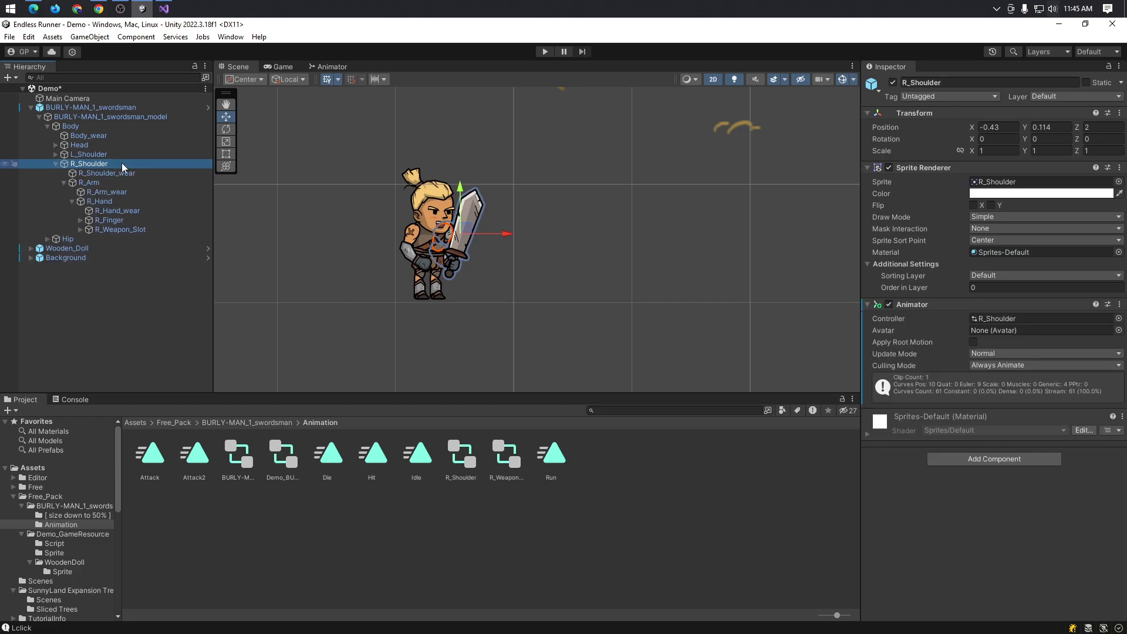
- Add the Attack2 clip to R_Shoulder as well and start play mode
{"action": "left_click", "coordinate": [56, 164]}
{"action": "scroll", "coordinate": [498, 254], "scroll_direction": "down", "scroll_amount": 2}
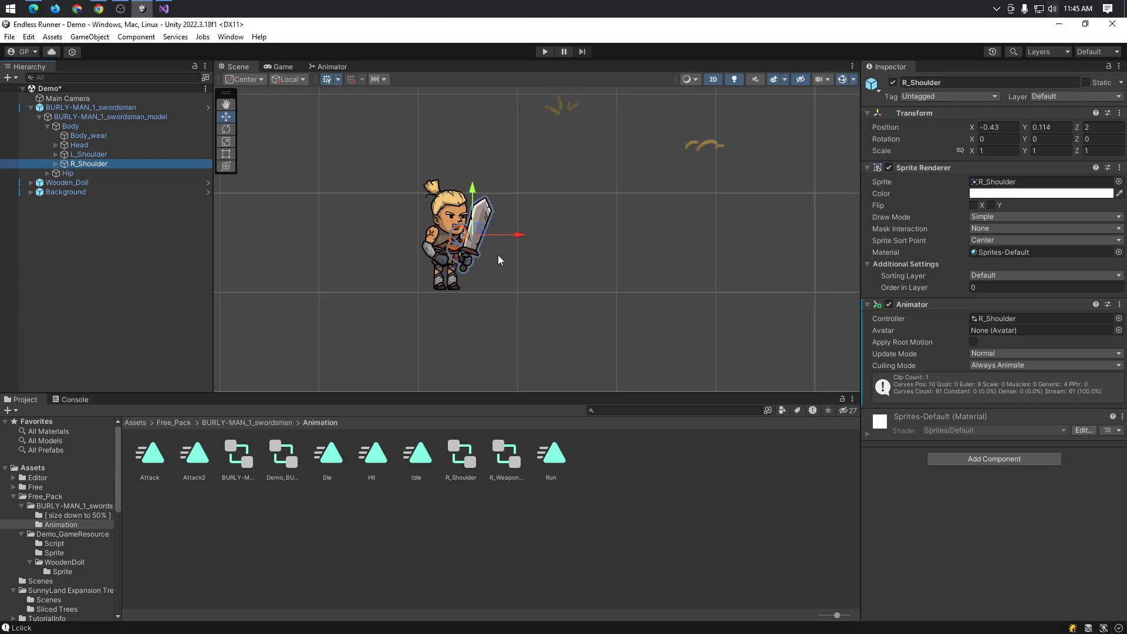
{"action": "scroll", "coordinate": [498, 255], "scroll_direction": "down", "scroll_amount": 2}
{"action": "scroll", "coordinate": [498, 255], "scroll_direction": "down", "scroll_amount": 2}
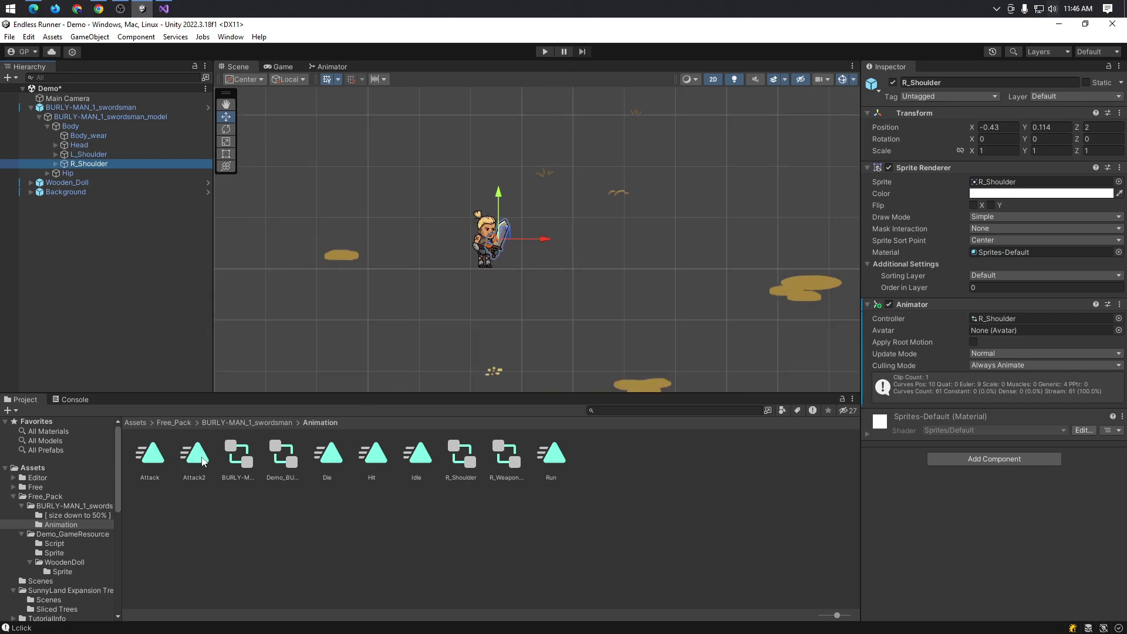
{"action": "left_click_drag", "start_coordinate": [203, 462], "coordinate": [125, 162]}
{"action": "left_click", "coordinate": [876, 310]}
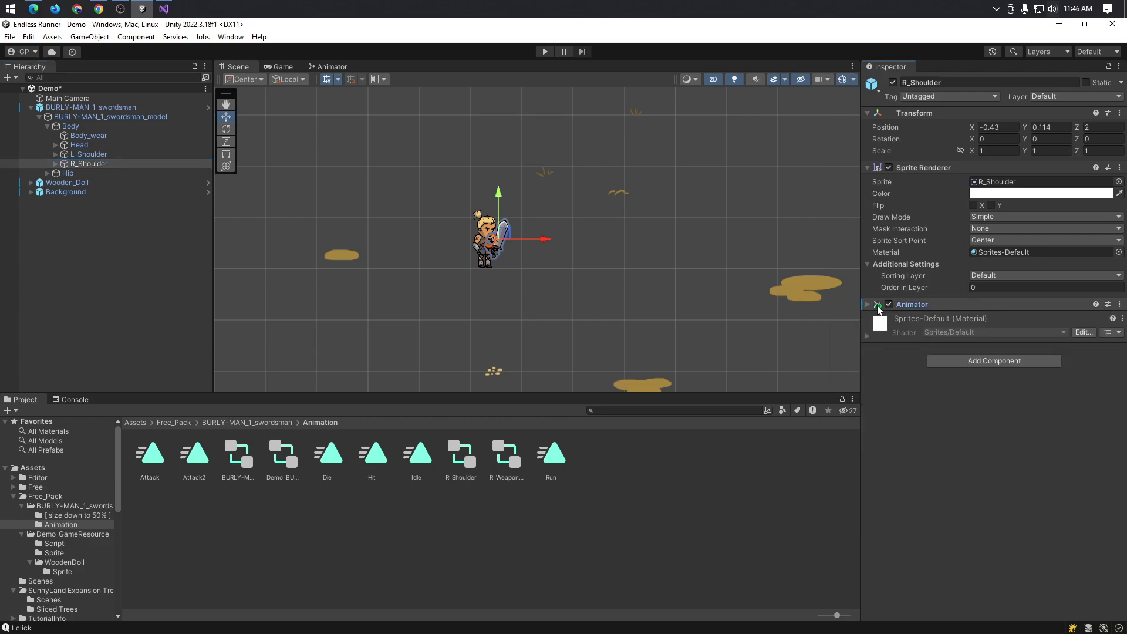
{"action": "left_click", "coordinate": [879, 311]}
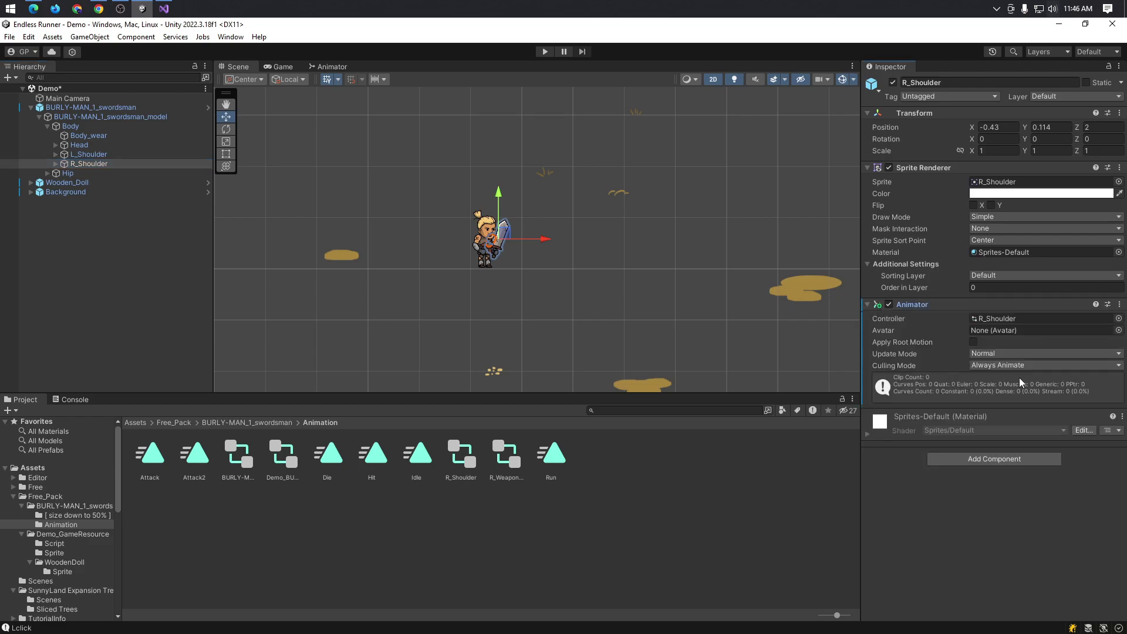
{"action": "left_click", "coordinate": [546, 53]}
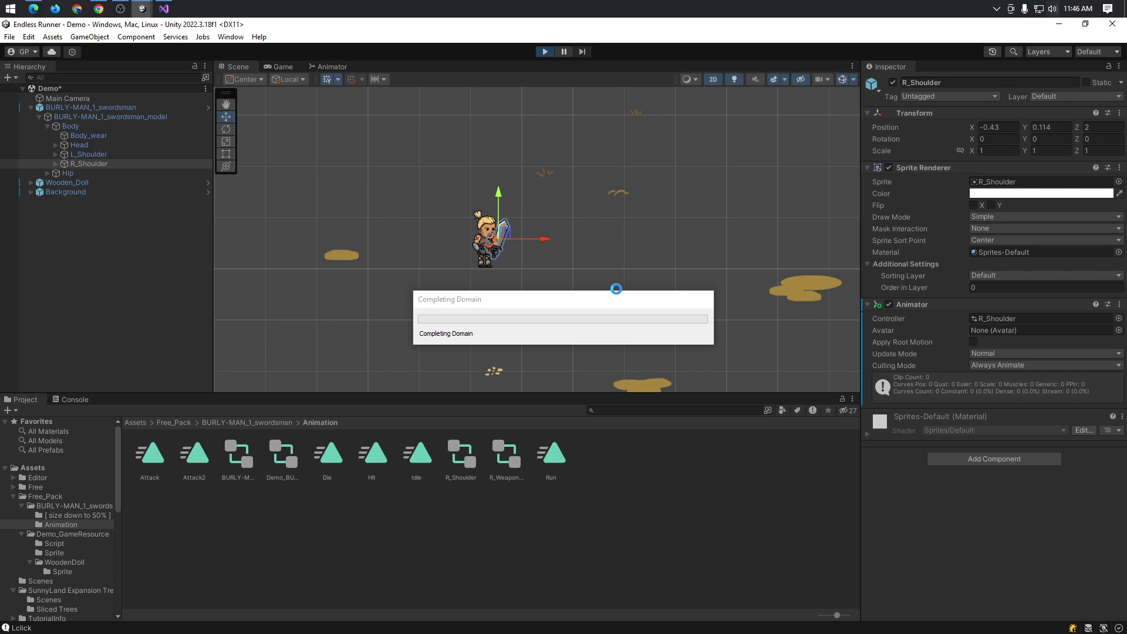
- Show the Console and test left- and right-click attacks, revealing the 'Parameter Attack2 does not exist' warning
{"action": "left_click", "coordinate": [59, 398]}
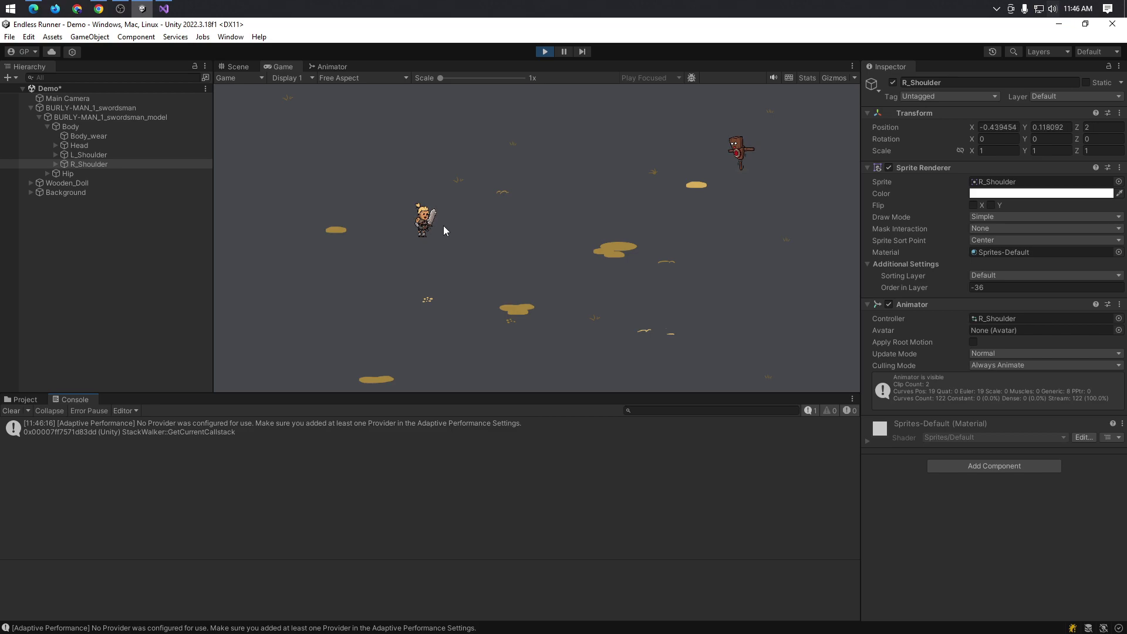
{"action": "left_click", "coordinate": [518, 214]}
{"action": "left_click", "coordinate": [510, 217]}
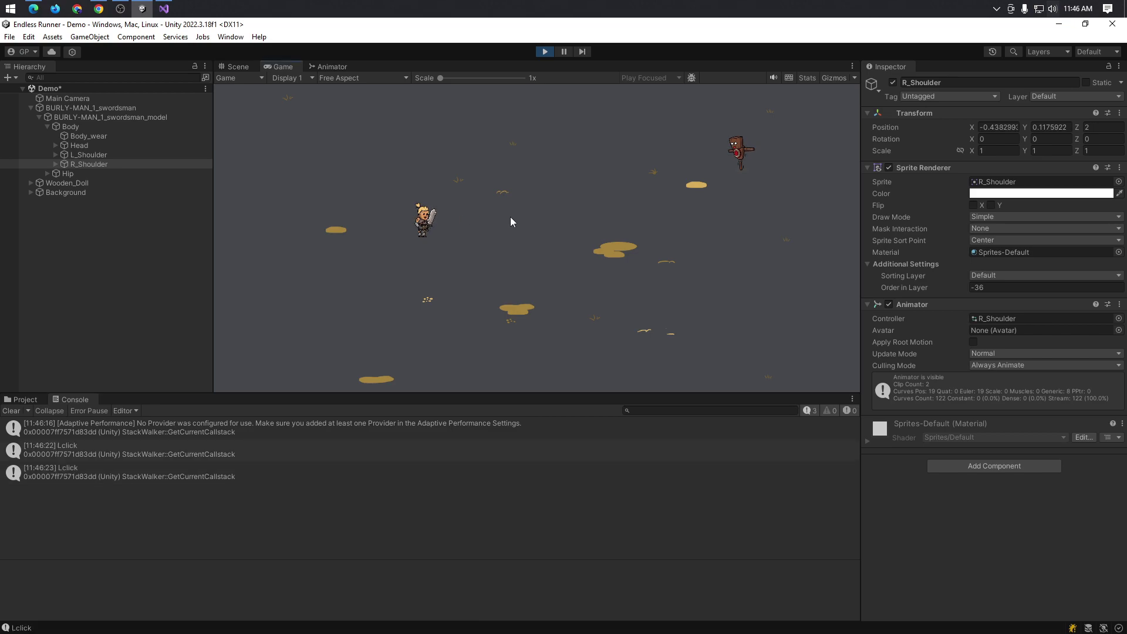
{"action": "right_click", "coordinate": [503, 222]}
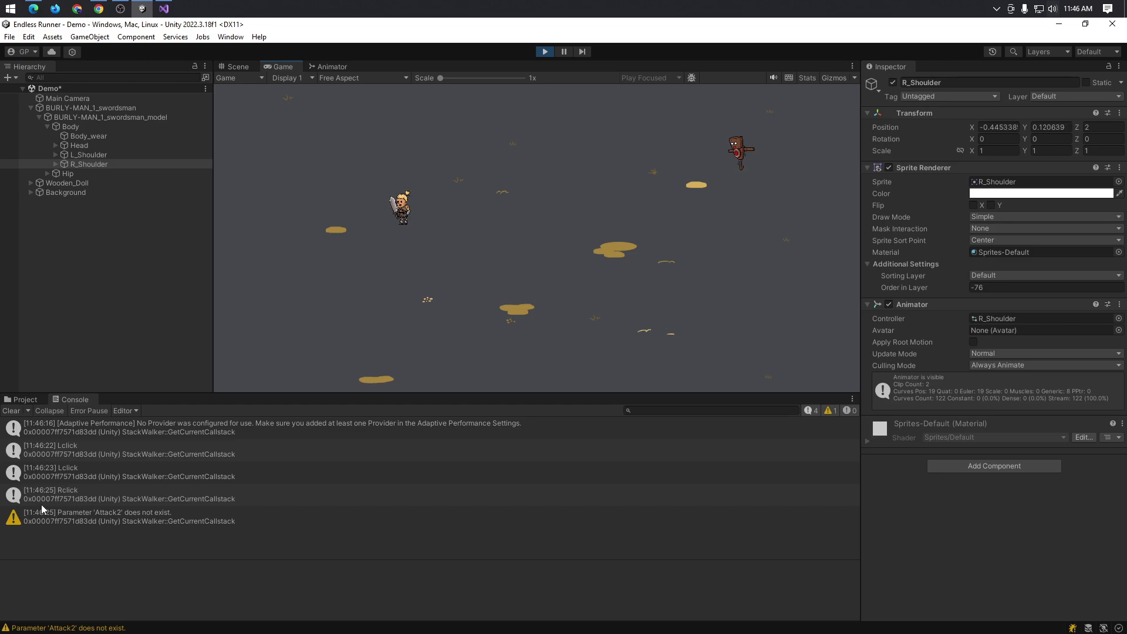
- Change Once_Attack on line 44 of the left-click branch from false to true
{"action": "key", "text": "alt+Tab"}
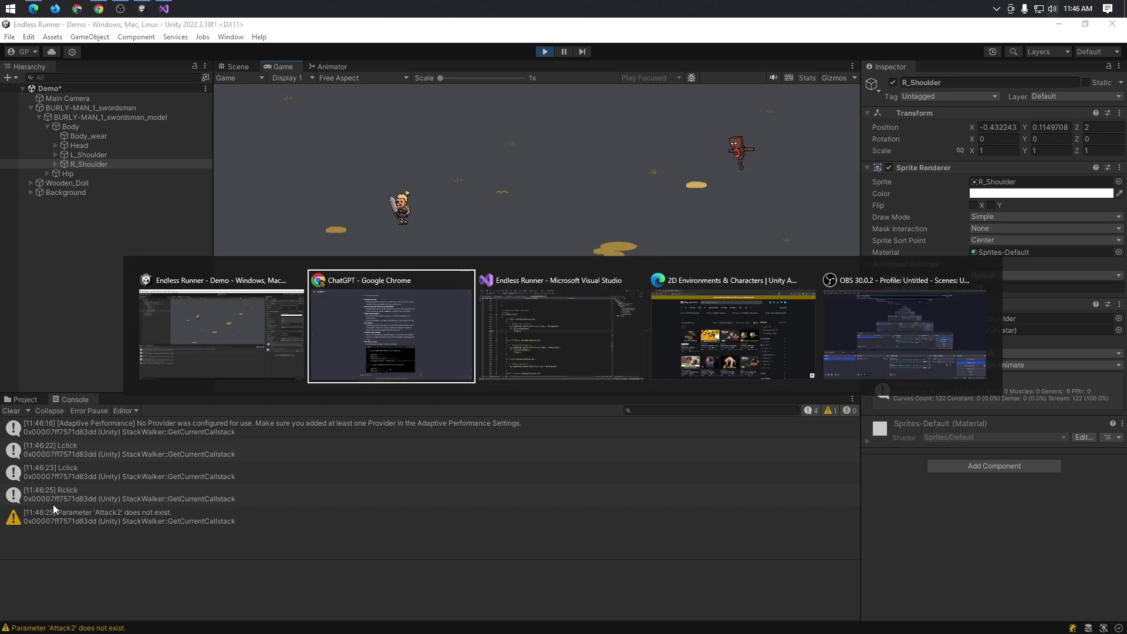
{"action": "key", "text": "alt+Tab"}
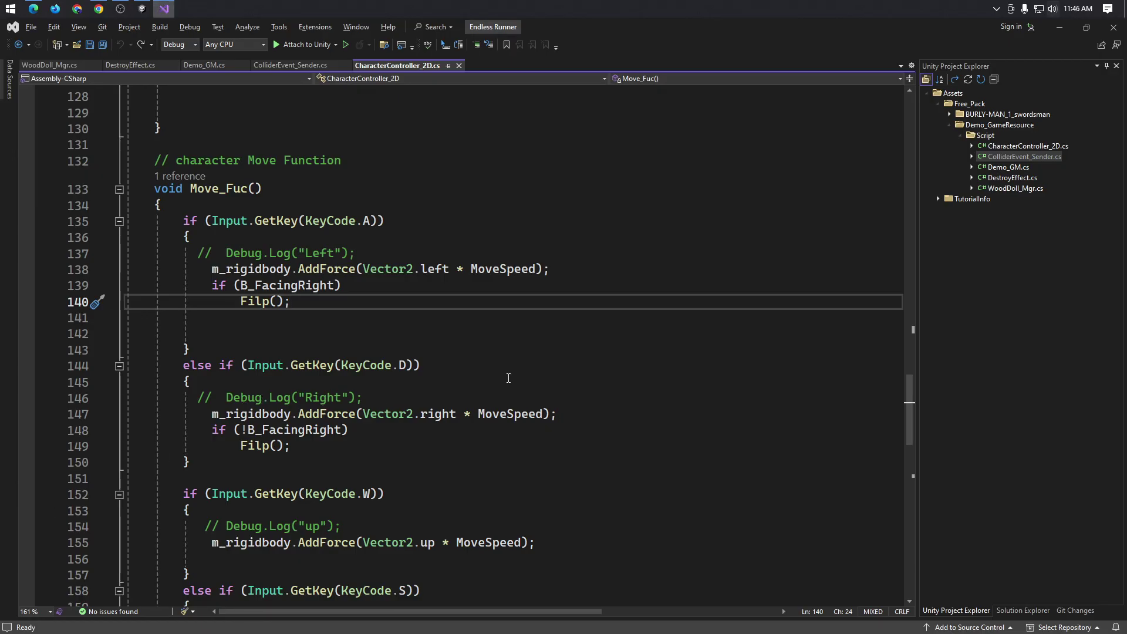
{"action": "scroll", "coordinate": [504, 376], "scroll_direction": "up", "scroll_amount": 5}
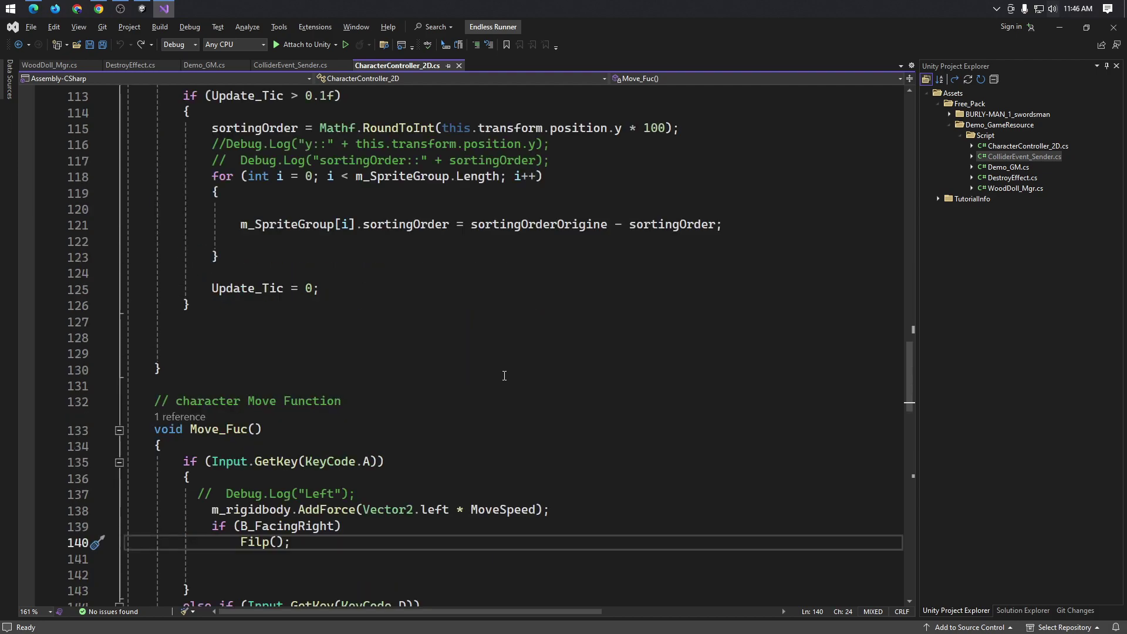
{"action": "scroll", "coordinate": [504, 376], "scroll_direction": "up", "scroll_amount": 9}
{"action": "scroll", "coordinate": [504, 376], "scroll_direction": "up", "scroll_amount": 5}
{"action": "scroll", "coordinate": [503, 377], "scroll_direction": "up", "scroll_amount": 7}
{"action": "scroll", "coordinate": [503, 377], "scroll_direction": "up", "scroll_amount": 7}
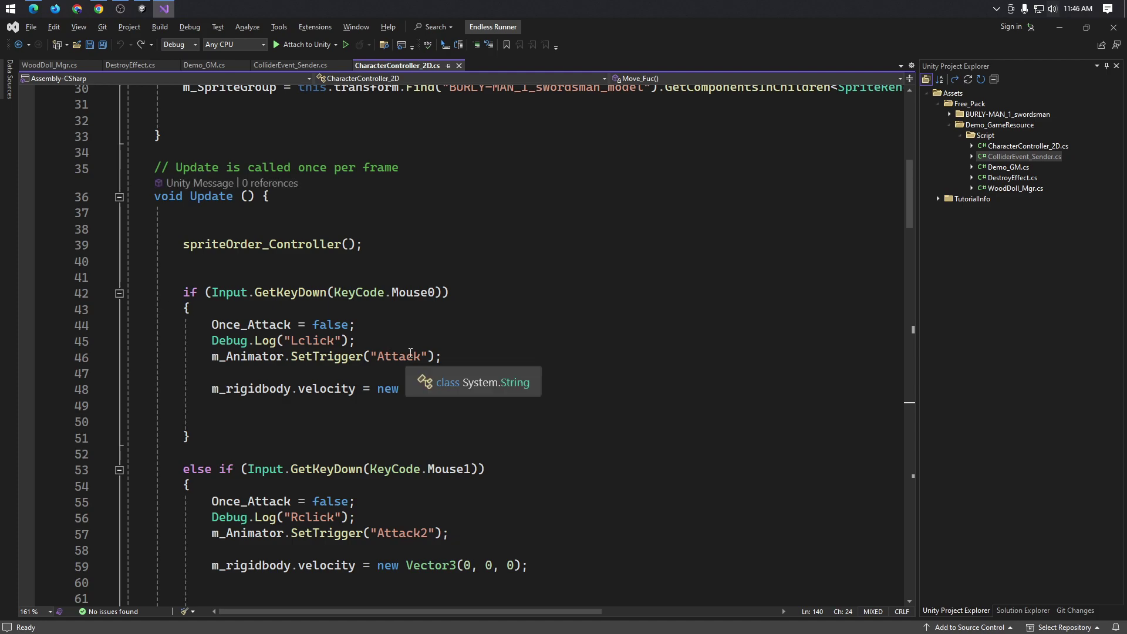
{"action": "left_click", "coordinate": [342, 317]}
{"action": "double_click", "coordinate": [329, 322]}
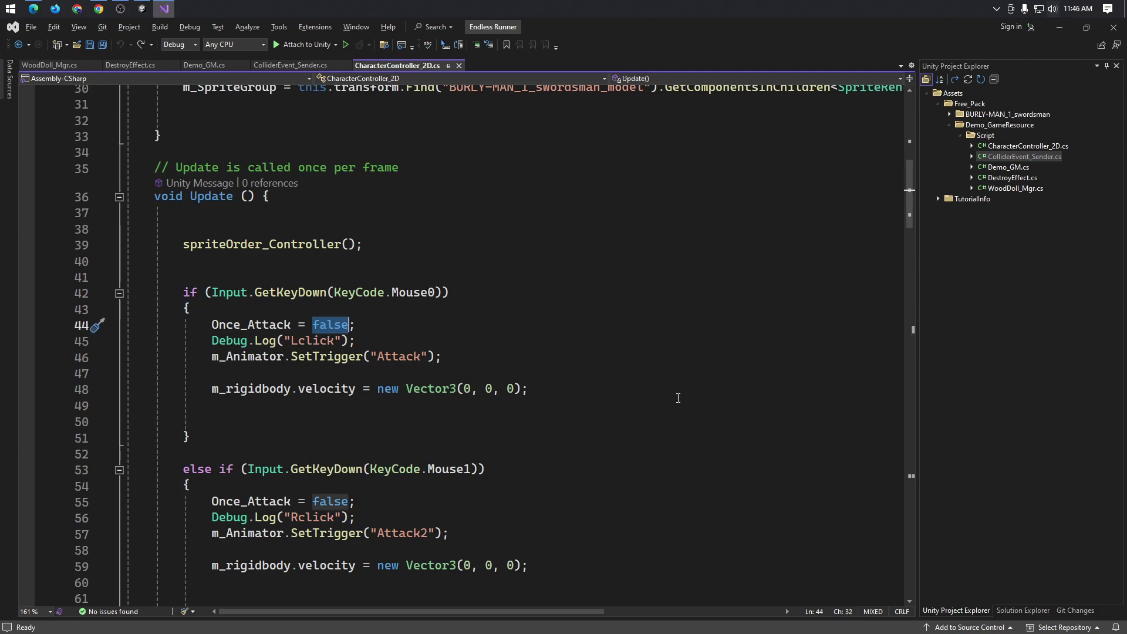
{"action": "type", "text": "true"}
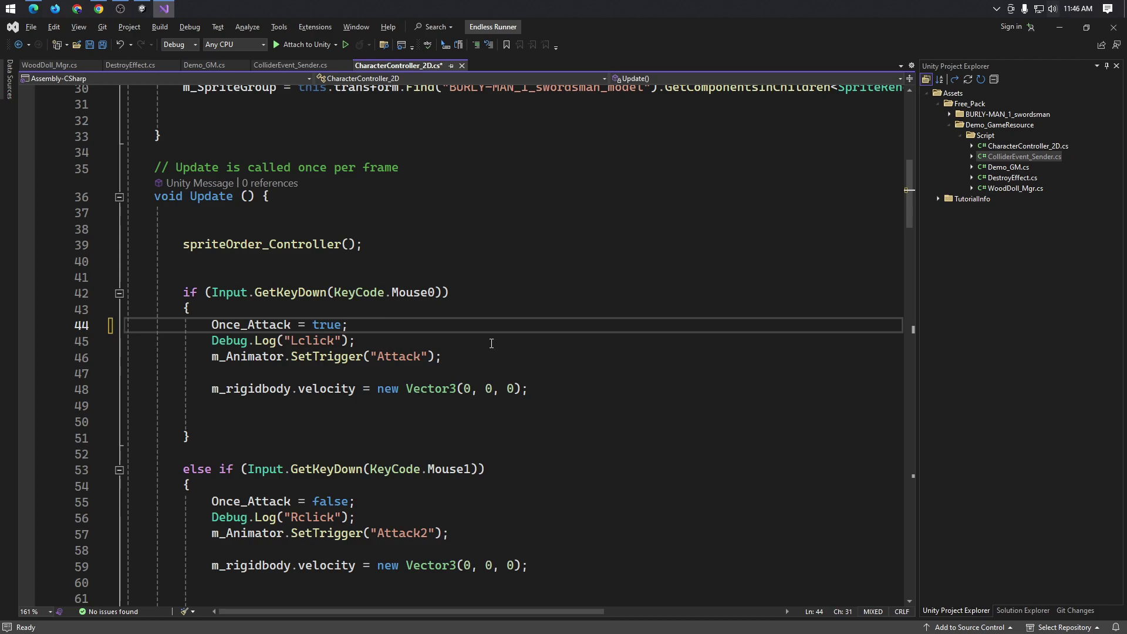
{"action": "scroll", "coordinate": [494, 343], "scroll_direction": "up", "scroll_amount": 5}
{"action": "scroll", "coordinate": [494, 343], "scroll_direction": "down", "scroll_amount": 7}
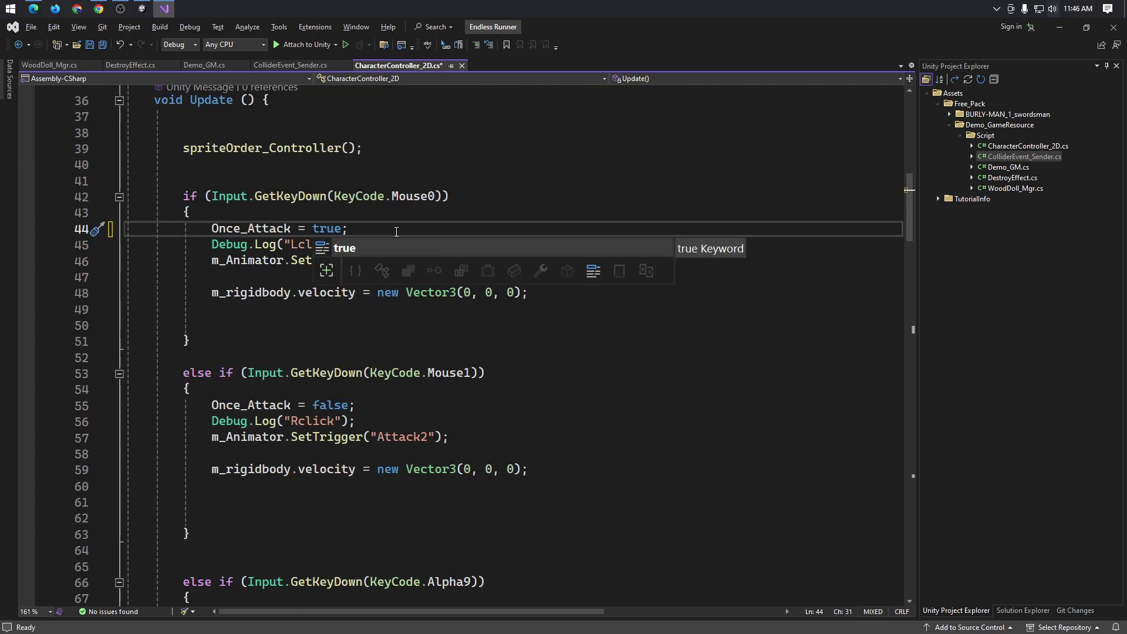
{"action": "left_click", "coordinate": [414, 230]}
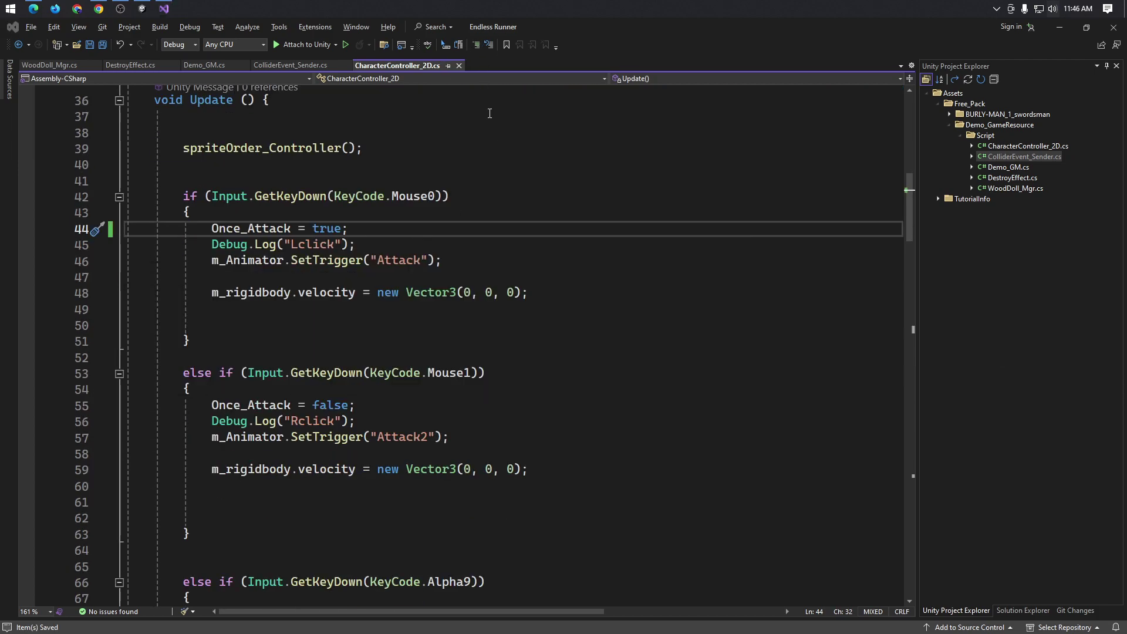
- Stop play mode in Unity and return to the recompiled editor
{"action": "key", "text": "alt+Tab"}
{"action": "left_click", "coordinate": [544, 52]}
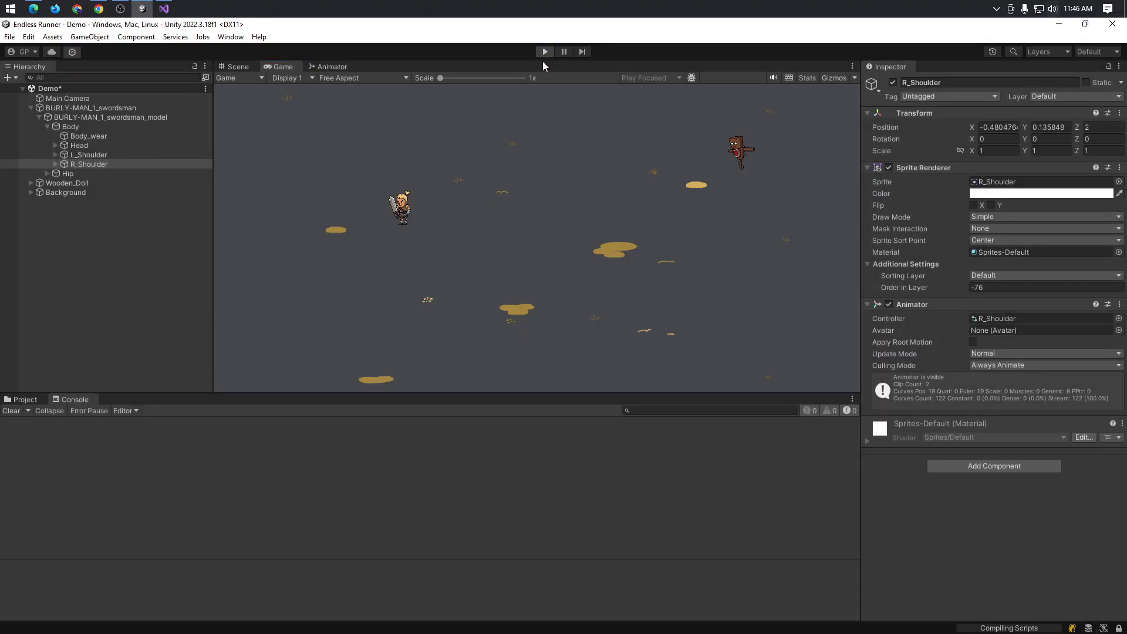
{"action": "key", "text": "alt+Tab"}
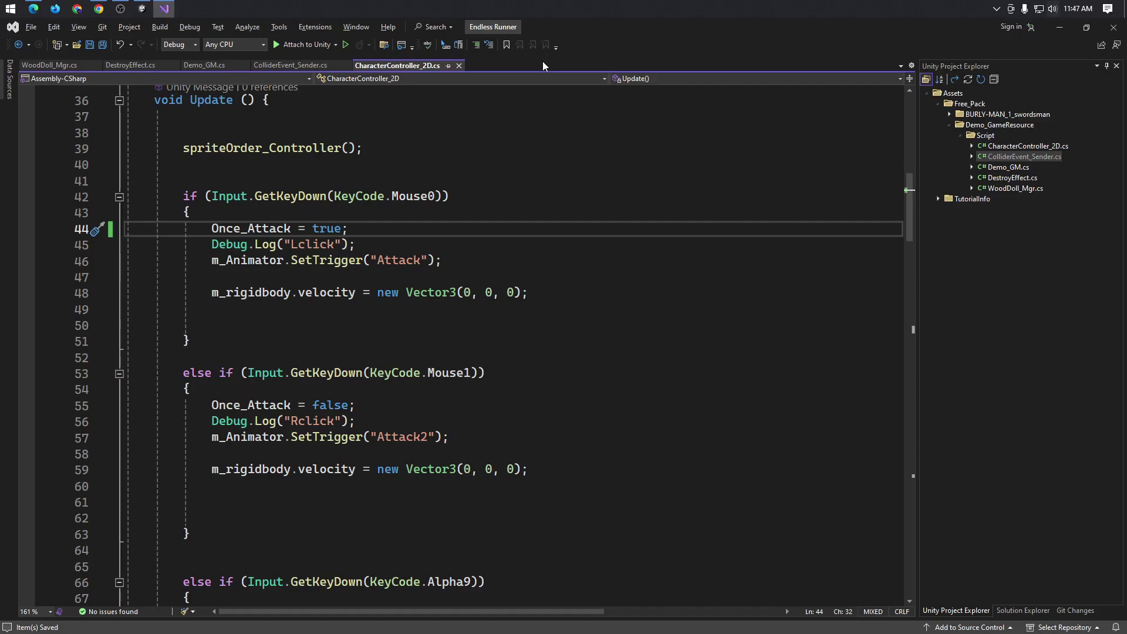
{"action": "key", "text": "alt+Tab"}
{"action": "key", "text": "alt+Tab"}
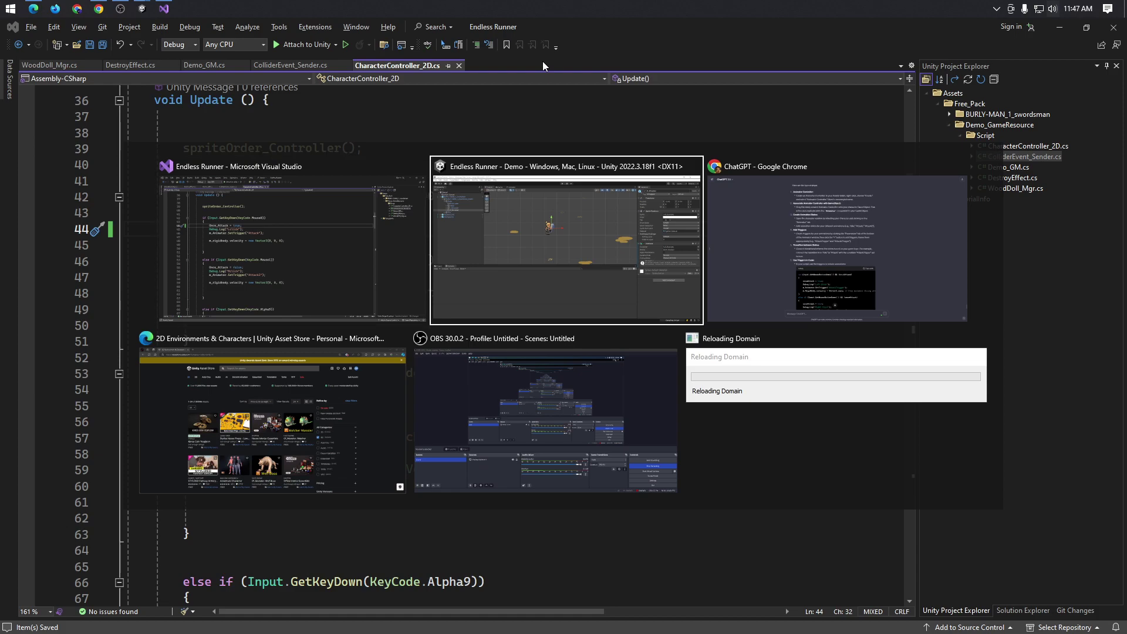
{"action": "key", "text": "alt+Tab"}
{"action": "key", "text": "alt+Tab"}
{"action": "key", "text": "alt+Tab"}
{"action": "key", "text": "alt+Tab"}
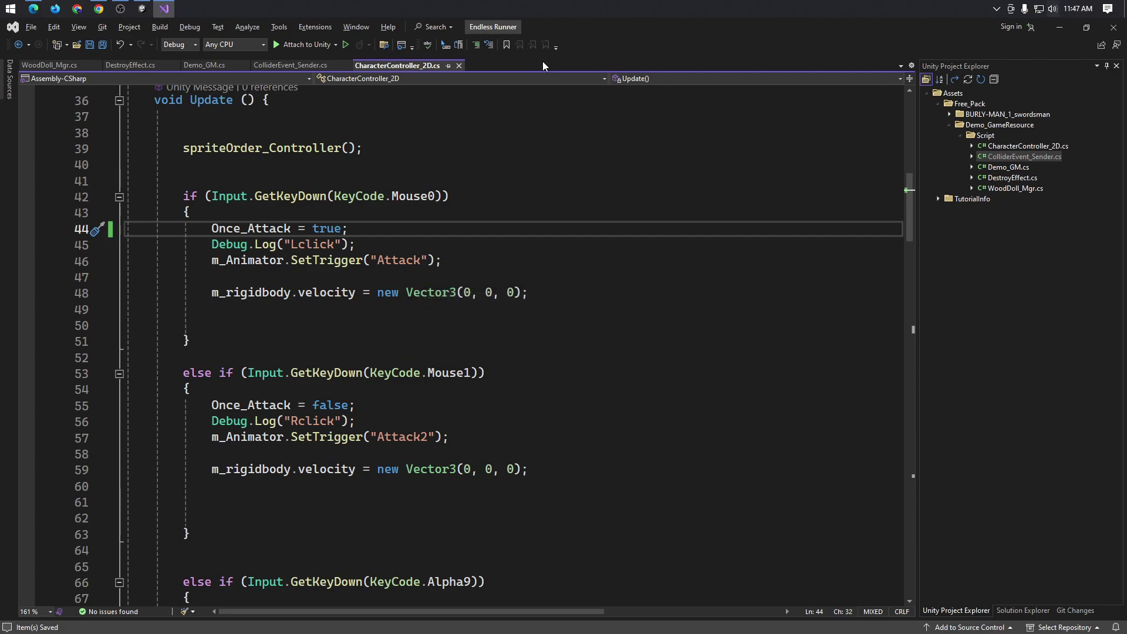
{"action": "key", "text": "alt+Tab"}
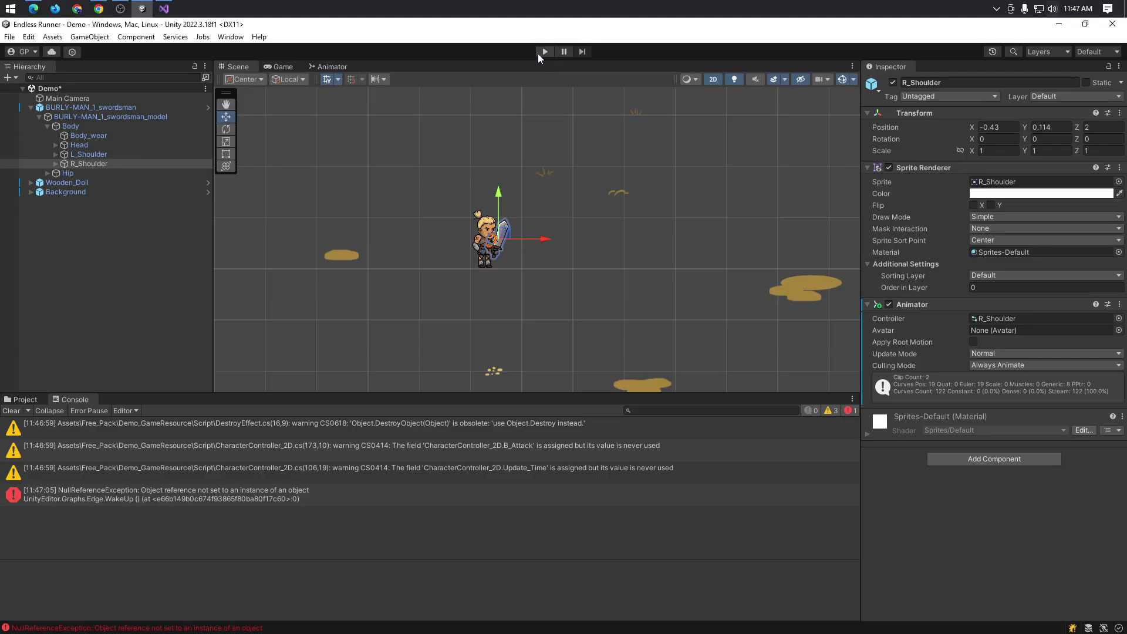
- Run the game, repeatedly fire left- and right-click attacks, then stop playing
{"action": "left_click", "coordinate": [539, 52]}
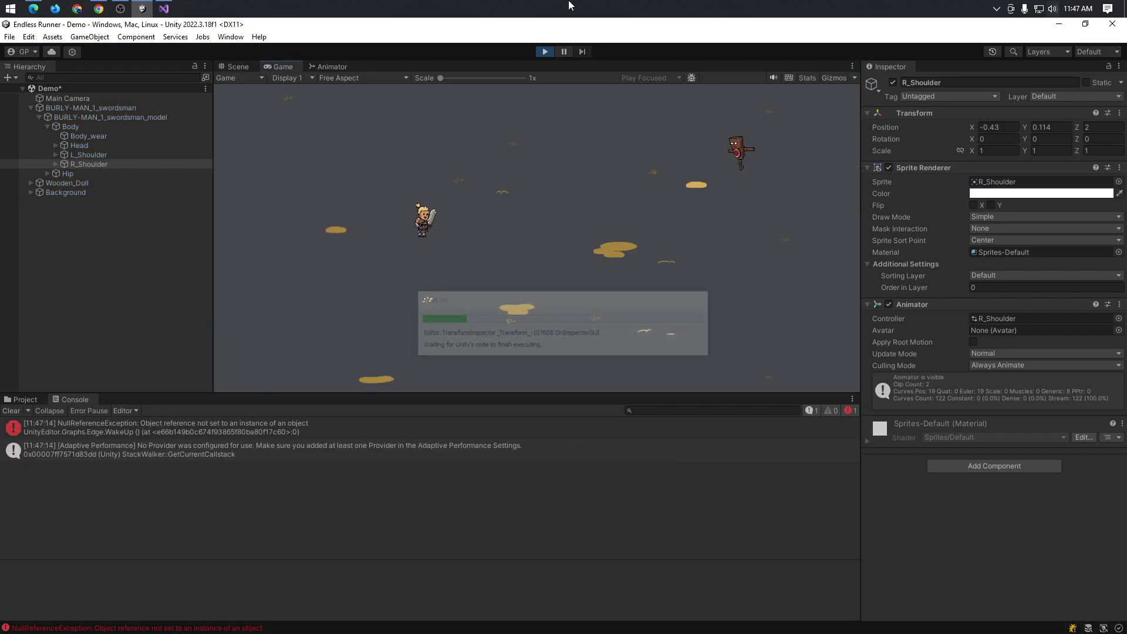
{"action": "left_click", "coordinate": [423, 218]}
{"action": "left_click", "coordinate": [410, 213]}
{"action": "left_click", "coordinate": [431, 220]}
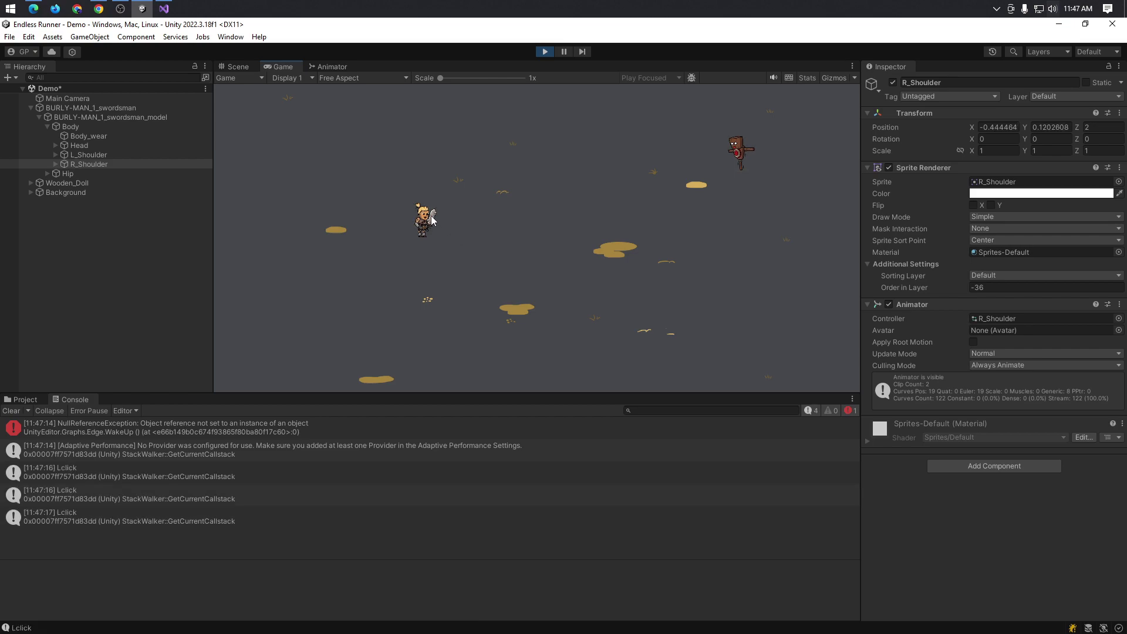
{"action": "left_click", "coordinate": [431, 220]}
{"action": "left_click", "coordinate": [431, 220]}
{"action": "left_click", "coordinate": [432, 220]}
{"action": "right_click", "coordinate": [431, 220]}
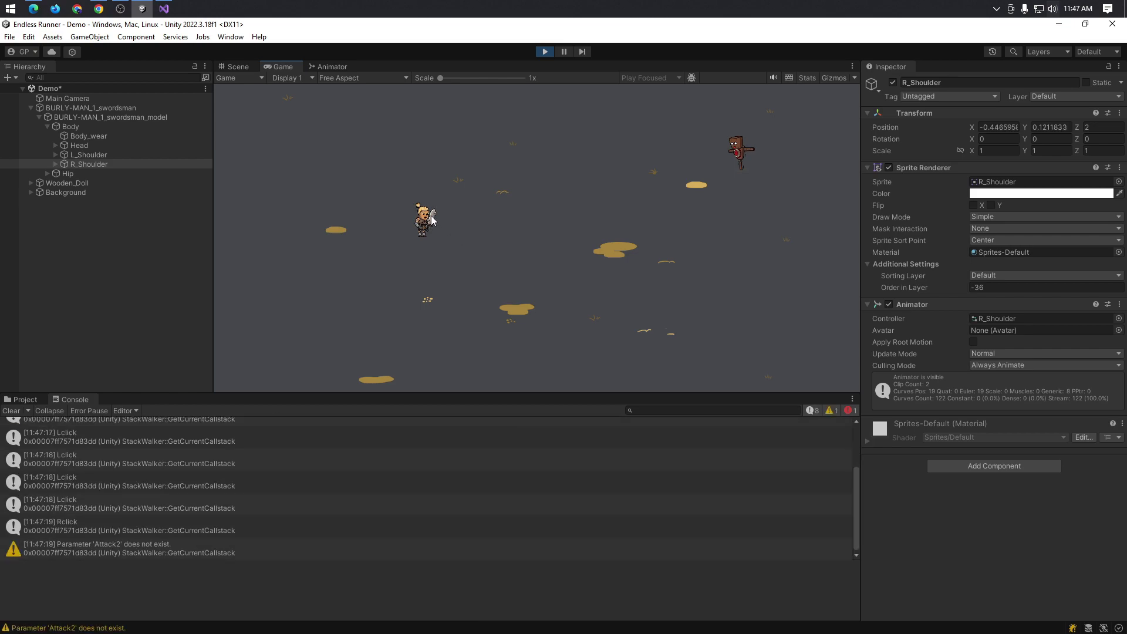
{"action": "right_click", "coordinate": [433, 221]}
{"action": "right_click", "coordinate": [432, 220]}
{"action": "right_click", "coordinate": [433, 220]}
{"action": "left_click", "coordinate": [433, 220]}
{"action": "right_click", "coordinate": [433, 221]}
{"action": "left_click", "coordinate": [433, 220]}
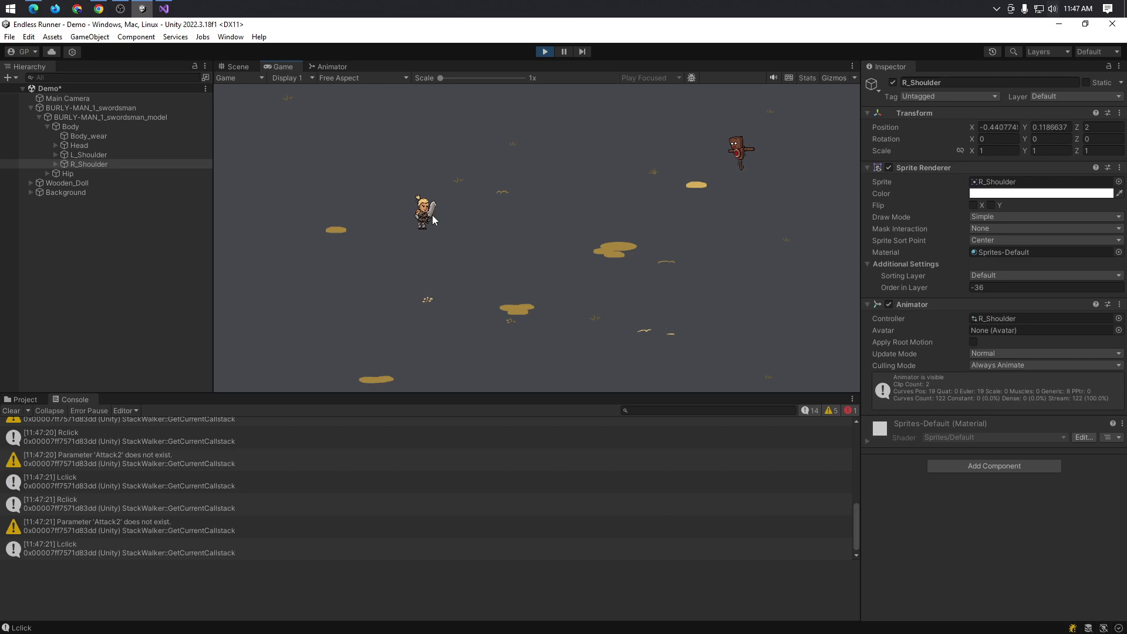
{"action": "left_click", "coordinate": [433, 215]}
{"action": "left_click", "coordinate": [433, 216]}
{"action": "left_click", "coordinate": [432, 215]}
{"action": "left_click", "coordinate": [433, 216]}
{"action": "left_click", "coordinate": [433, 215]}
{"action": "left_click", "coordinate": [506, 235]}
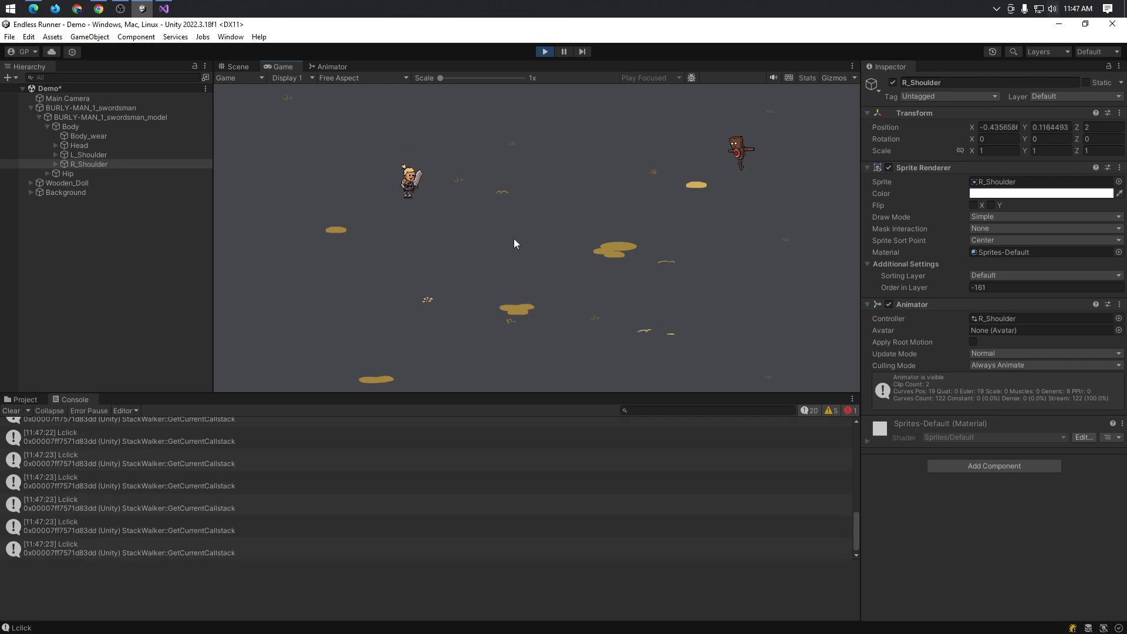
{"action": "left_click", "coordinate": [515, 243]}
{"action": "left_click", "coordinate": [522, 242]}
{"action": "left_click", "coordinate": [545, 53]}
- Undo the edit so Once_Attack is false again and save the script
{"action": "key", "text": "alt+Tab"}
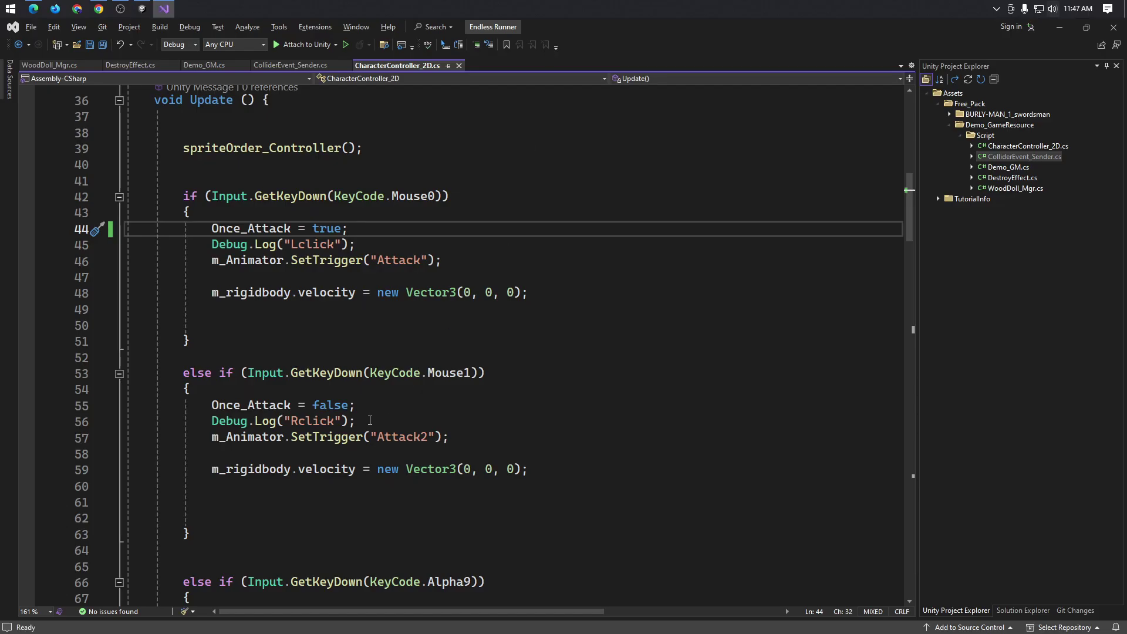
{"action": "key", "text": "ctrl+z"}
{"action": "key", "text": "ctrl+s"}
- Look over the Attack2 trigger name and every m_Animator use before returning to Unity
{"action": "left_click", "coordinate": [602, 299]}
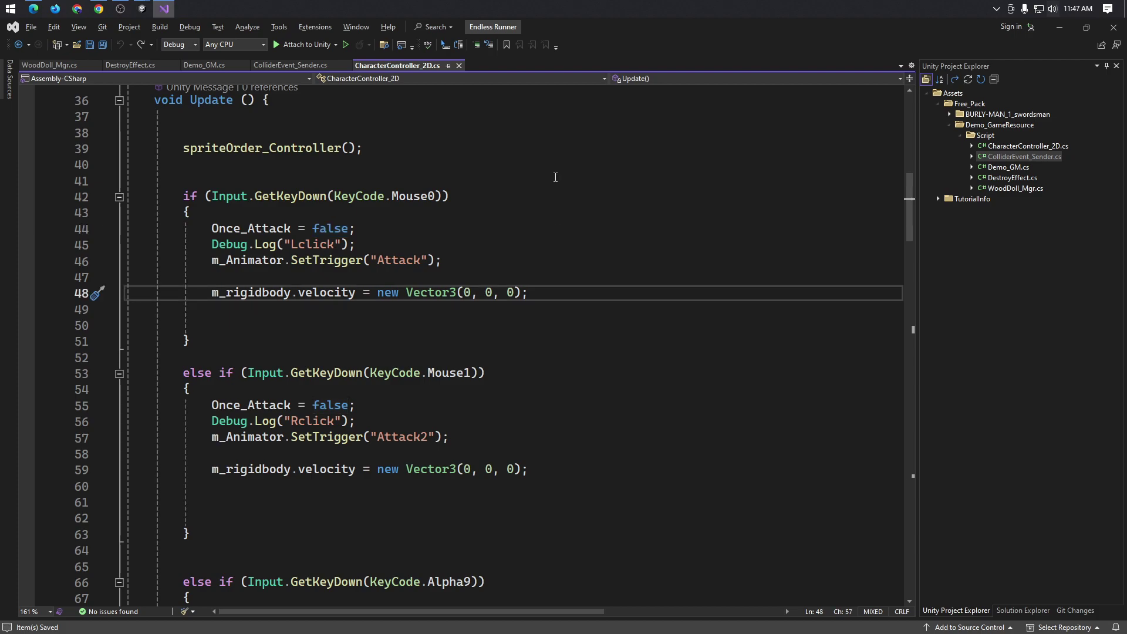
{"action": "scroll", "coordinate": [556, 177], "scroll_direction": "down", "scroll_amount": 1}
{"action": "scroll", "coordinate": [558, 198], "scroll_direction": "down", "scroll_amount": 1}
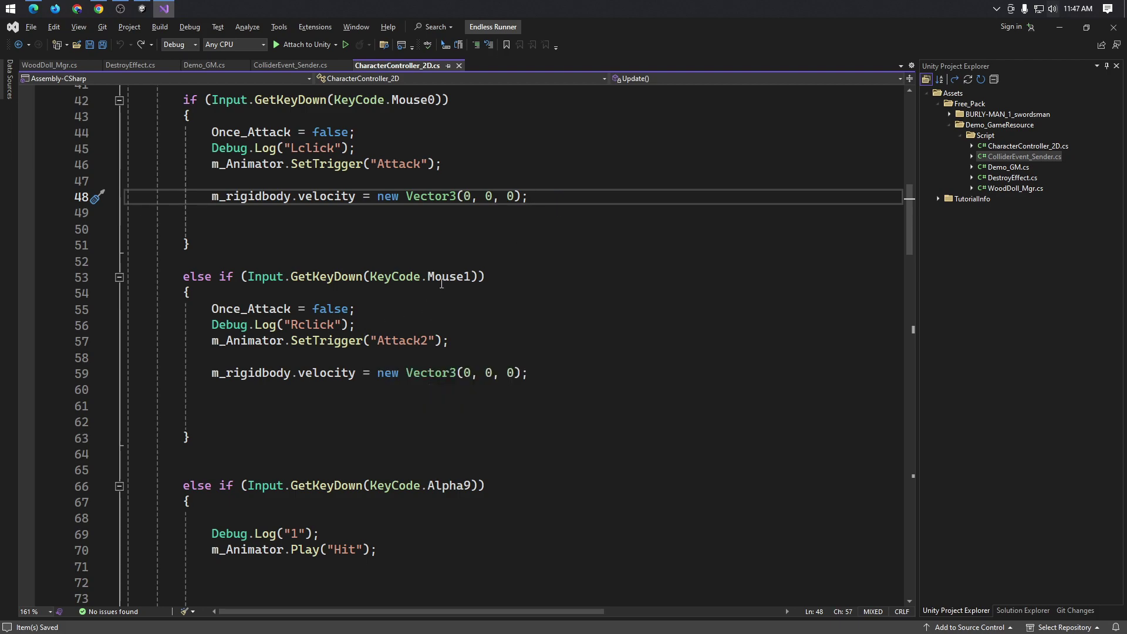
{"action": "double_click", "coordinate": [431, 336]}
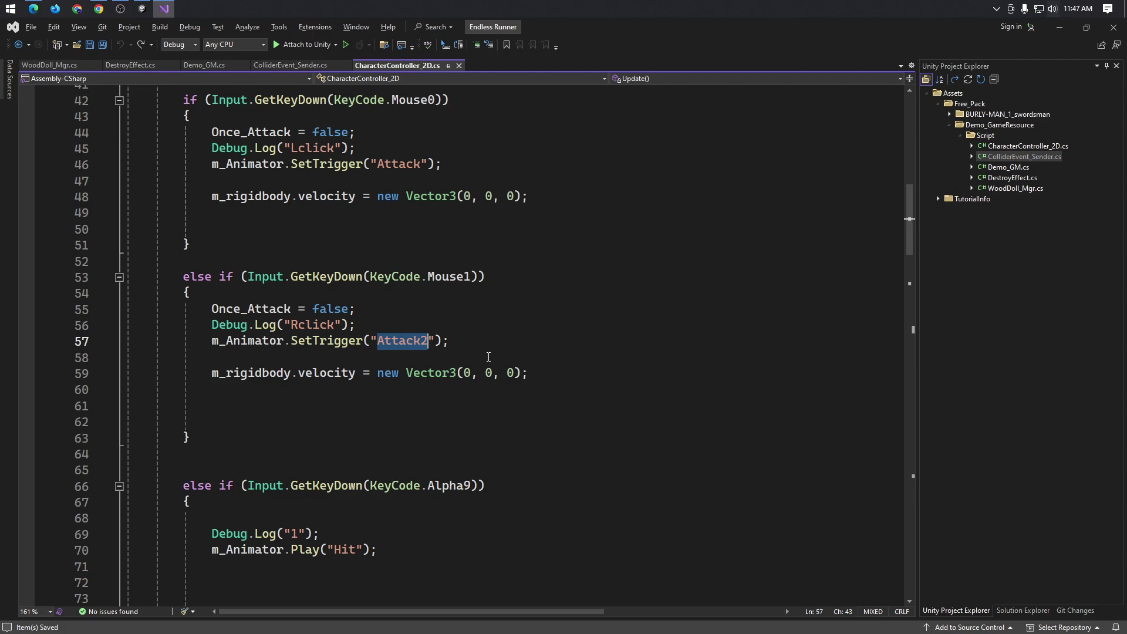
{"action": "left_click", "coordinate": [264, 341]}
{"action": "scroll", "coordinate": [577, 382], "scroll_direction": "up", "scroll_amount": 3}
{"action": "scroll", "coordinate": [592, 378], "scroll_direction": "up", "scroll_amount": 8}
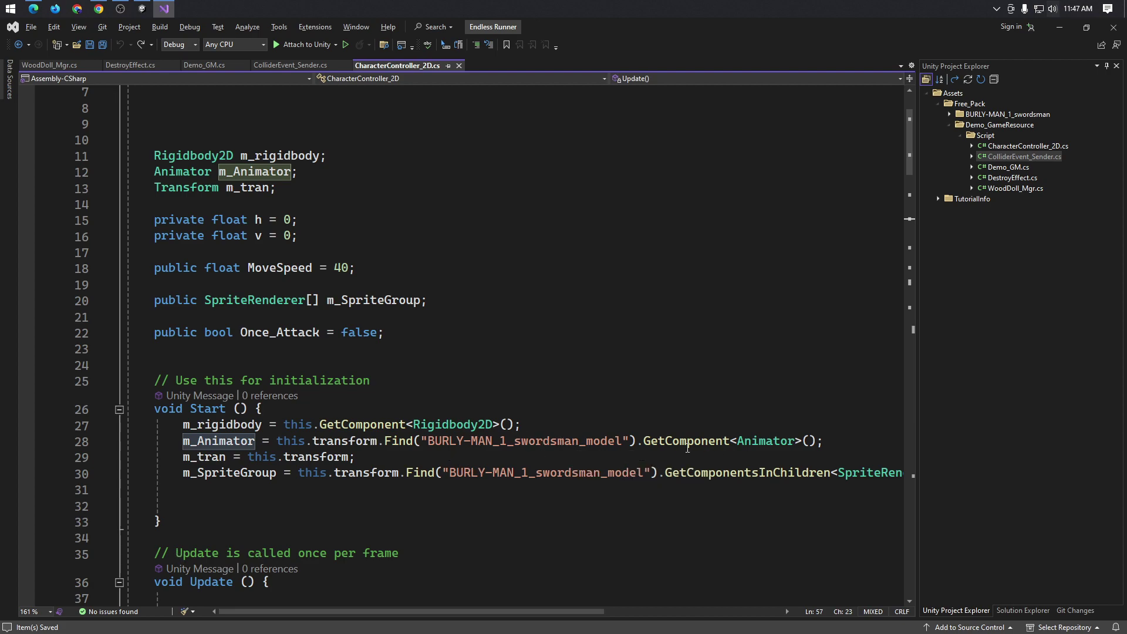
{"action": "key", "text": "alt+Tab"}
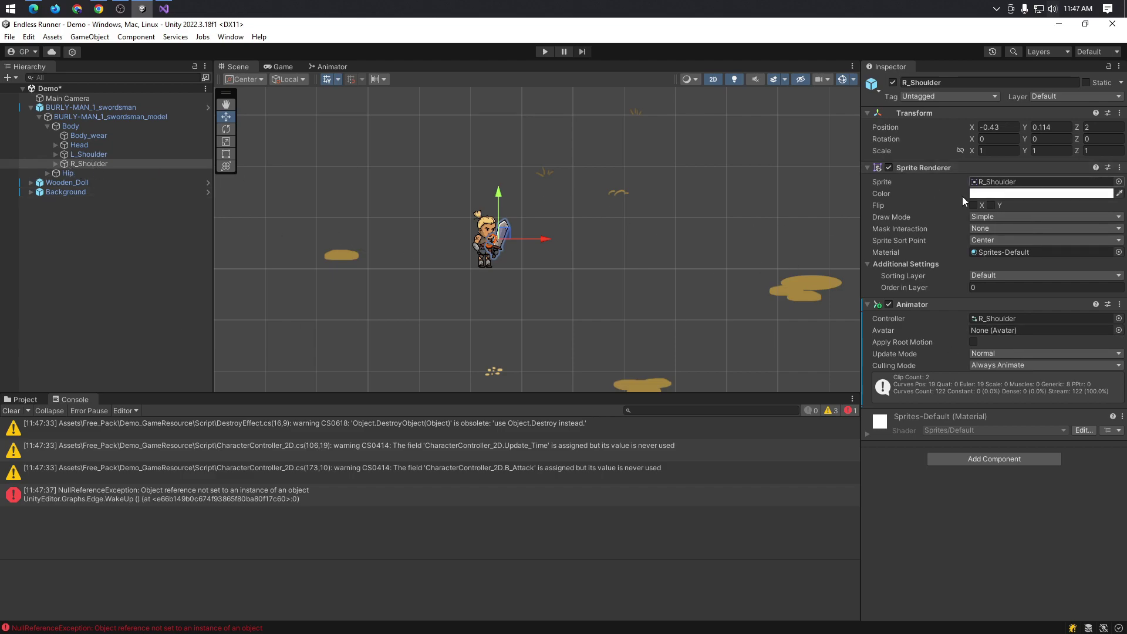
- Remove the Animator from R_Shoulder and check m_Animator on line 28 of the script
{"action": "left_click", "coordinate": [1120, 304]}
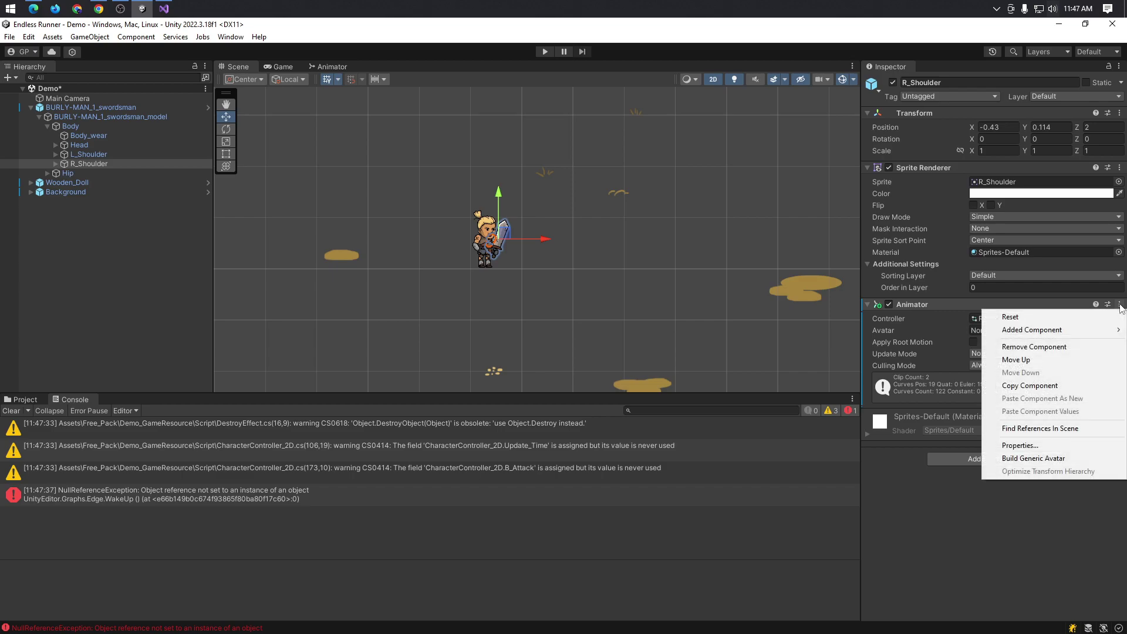
{"action": "left_click", "coordinate": [1055, 348]}
{"action": "key", "text": "alt+Tab"}
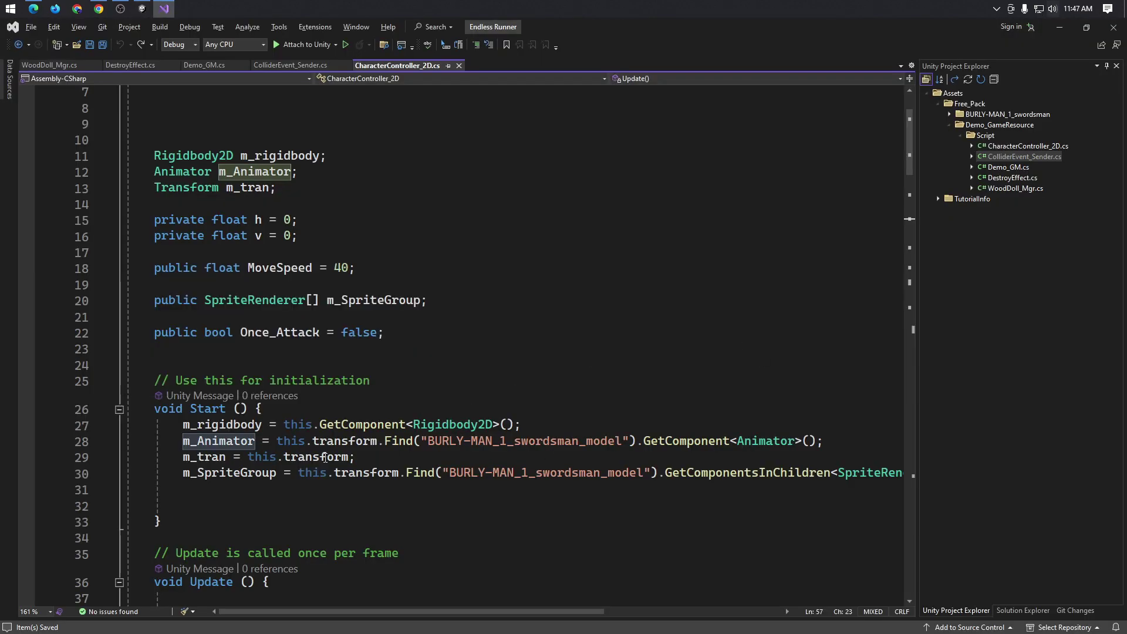
{"action": "double_click", "coordinate": [229, 439]}
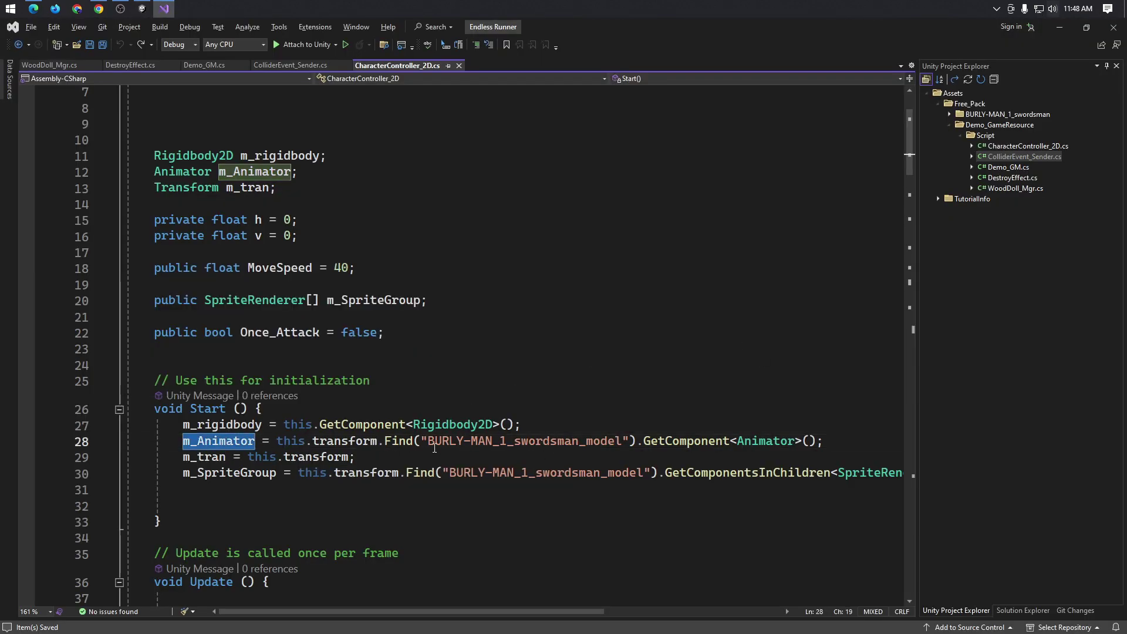
{"action": "key", "text": "alt+Tab"}
{"action": "key", "text": "alt+Tab"}
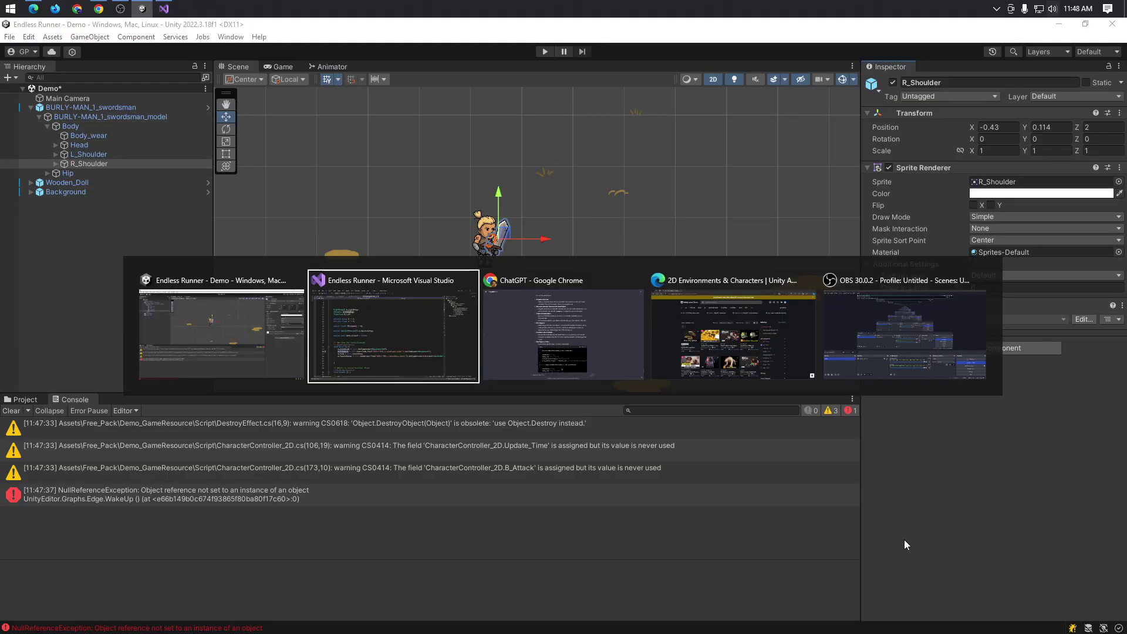
{"action": "key", "text": "alt+Tab"}
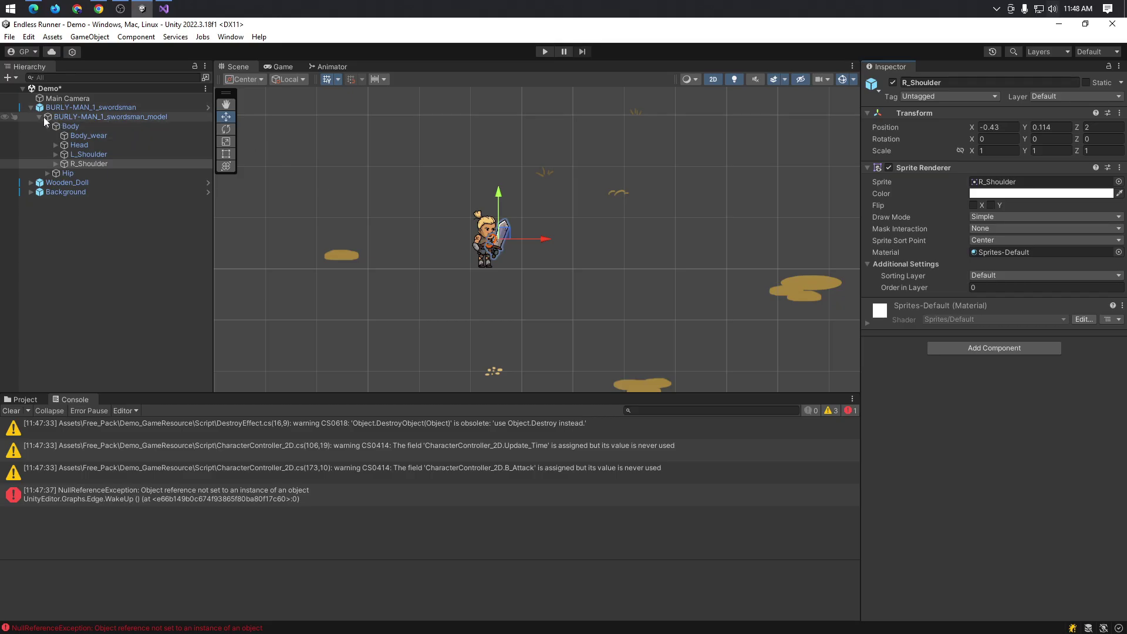
- Select BURLY-MAN_1_swordsman_model and compare it with how the script finds m_Animator
{"action": "left_click", "coordinate": [44, 118]}
{"action": "left_click", "coordinate": [94, 115]}
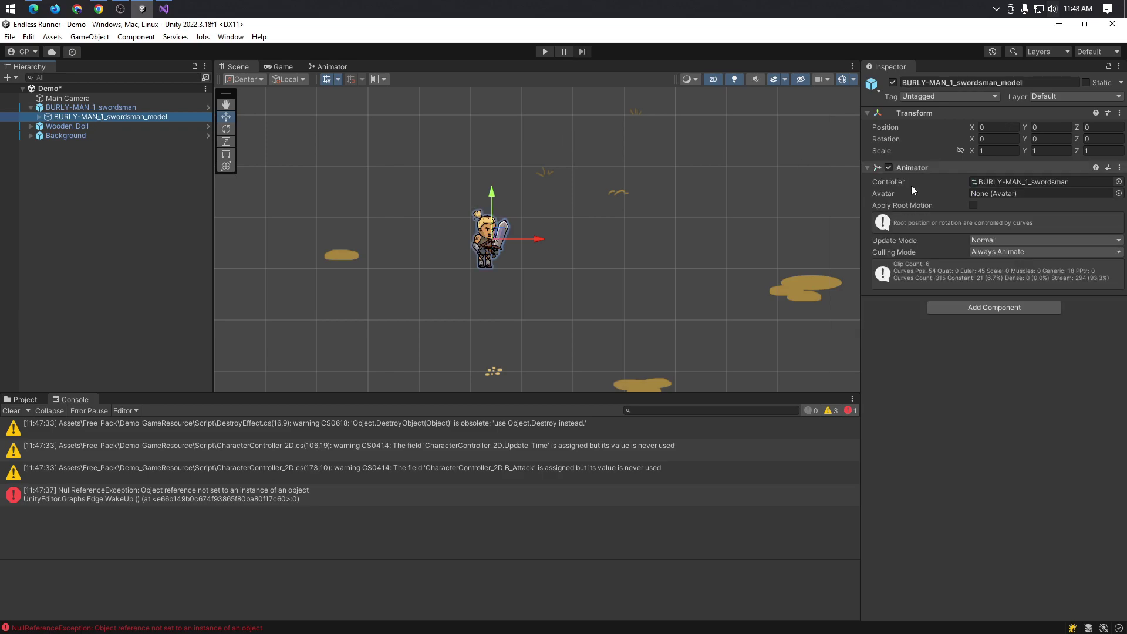
{"action": "key", "text": "alt+Tab"}
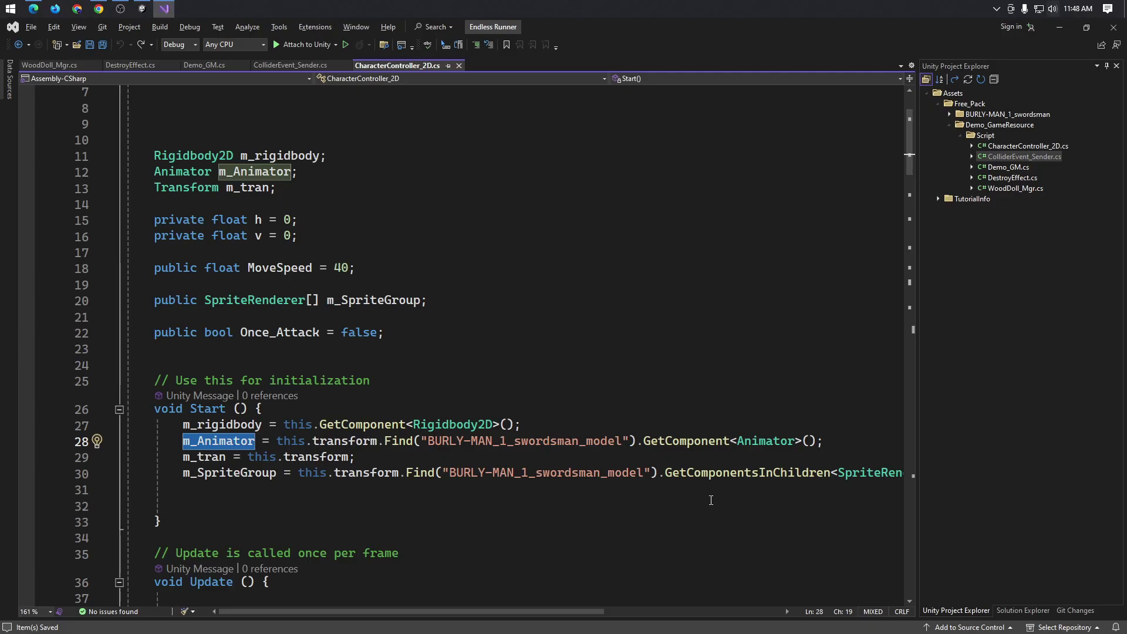
{"action": "scroll", "coordinate": [471, 510], "scroll_direction": "down", "scroll_amount": 6}
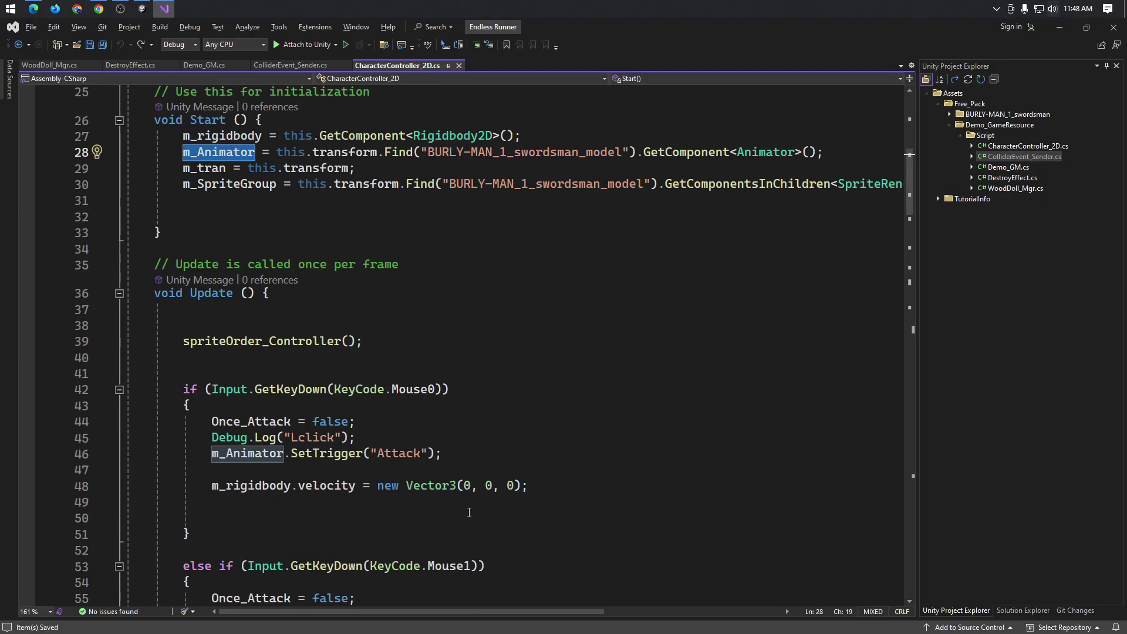
{"action": "scroll", "coordinate": [471, 510], "scroll_direction": "down", "scroll_amount": 1}
{"action": "key", "text": "alt+Tab"}
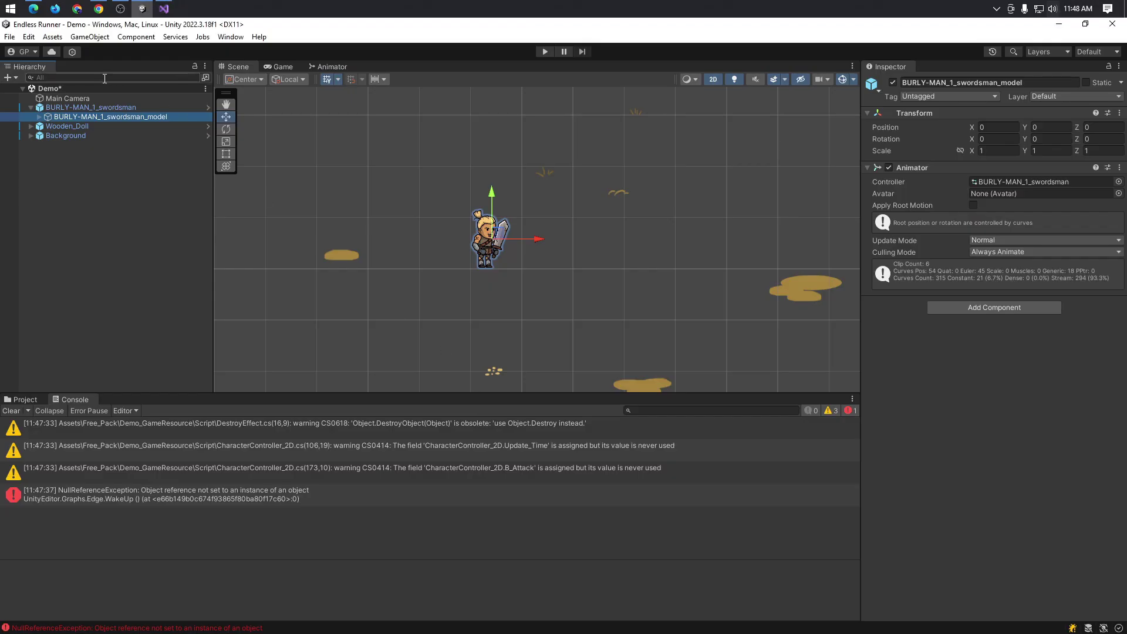
{"action": "left_click", "coordinate": [108, 116]}
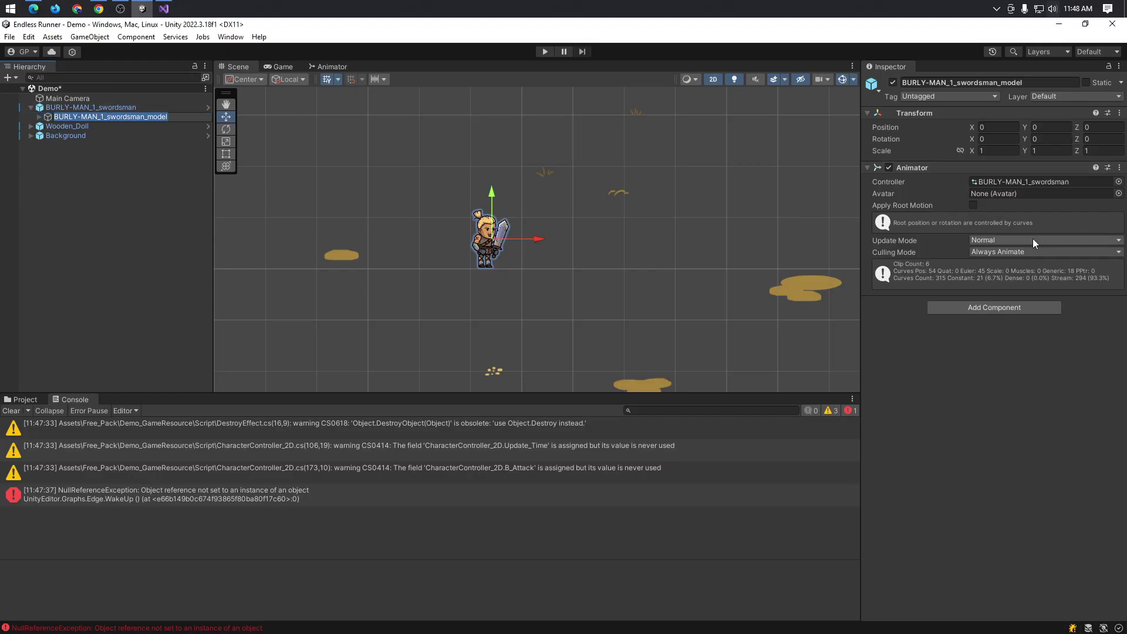
{"action": "key", "text": "alt+Tab"}
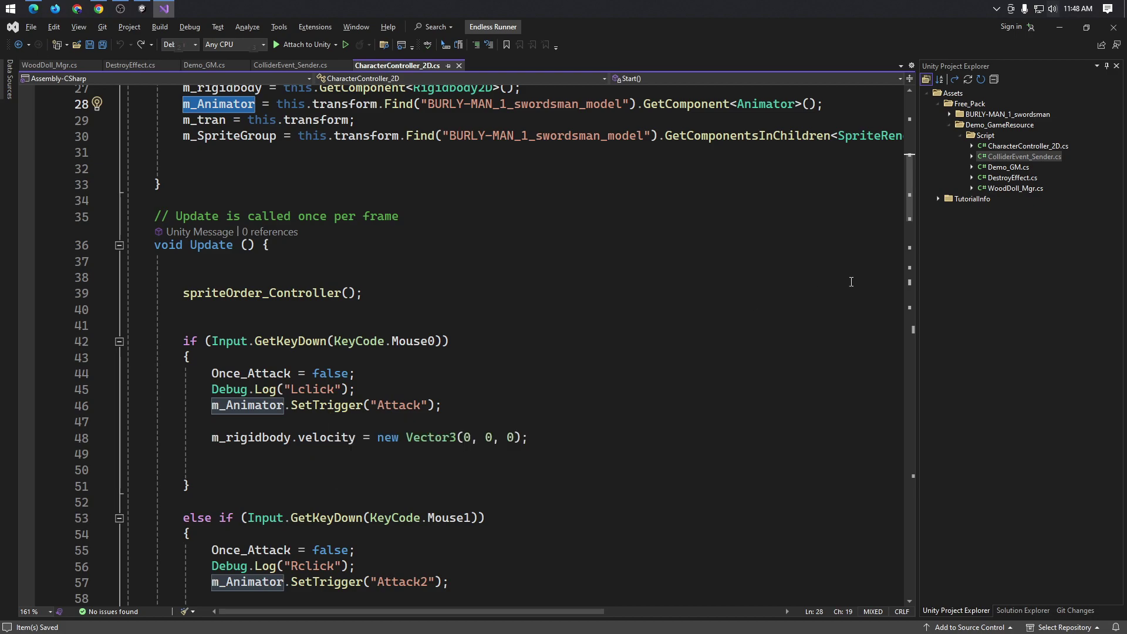
{"action": "key", "text": "alt+Tab"}
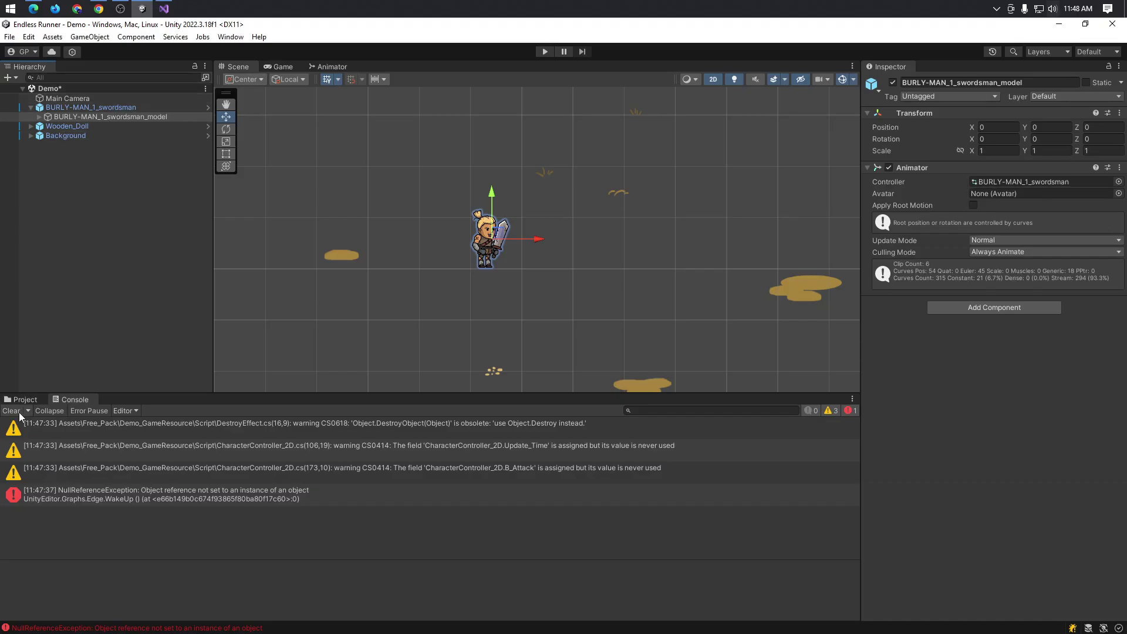
- Select the swordsman model and browse the animator controllers available for its Animator
{"action": "left_click", "coordinate": [20, 402]}
{"action": "left_click", "coordinate": [237, 466]}
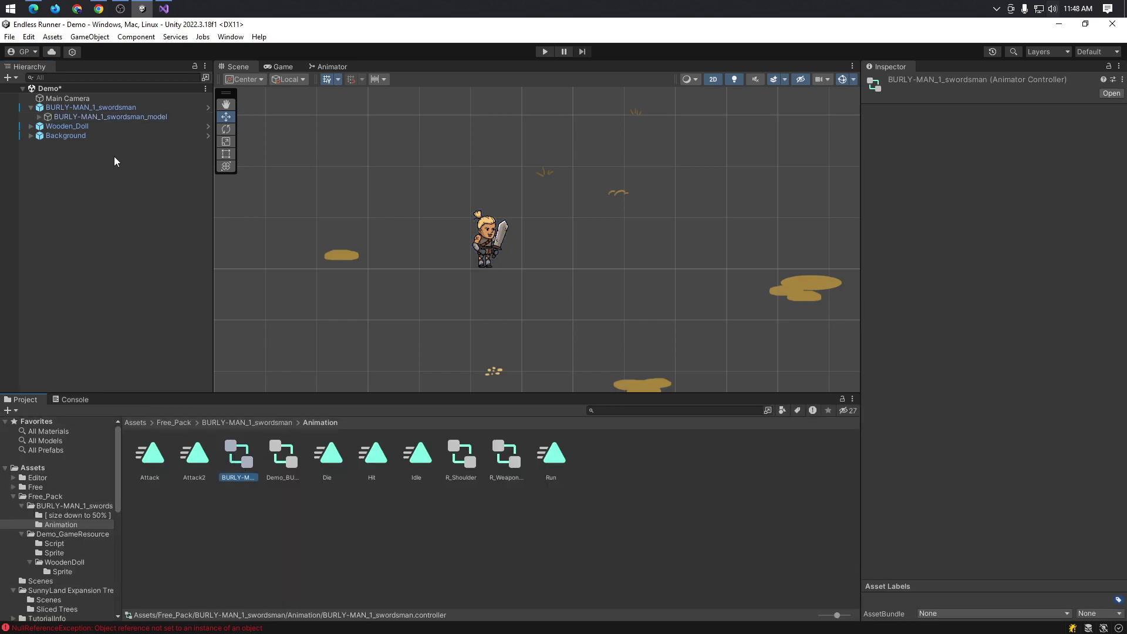
{"action": "left_click", "coordinate": [111, 115]}
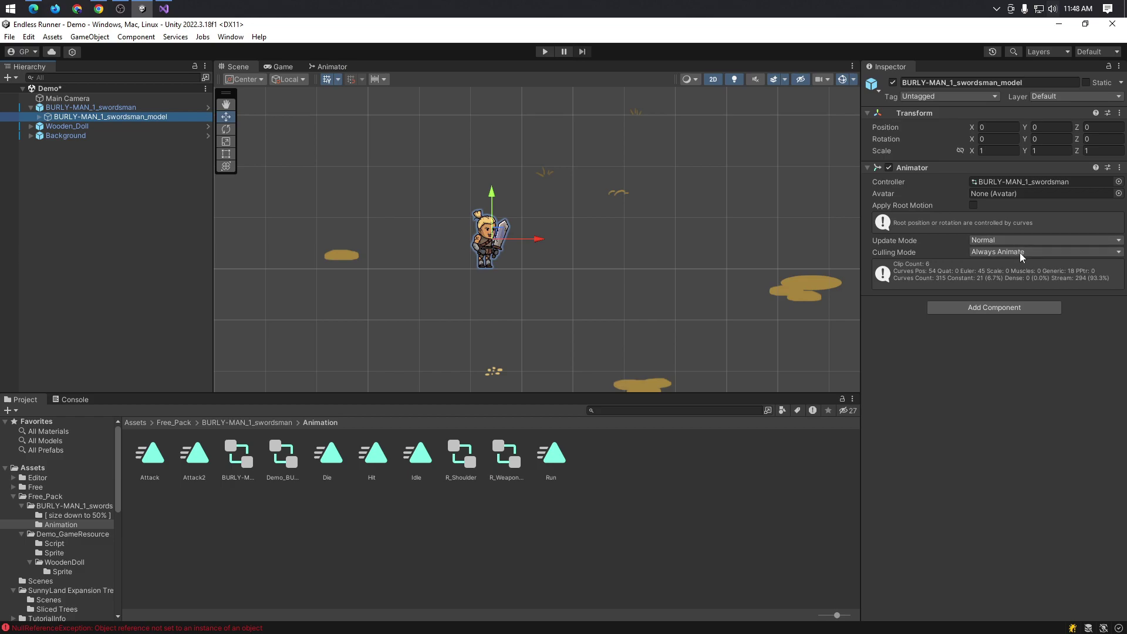
{"action": "left_click", "coordinate": [1119, 181]}
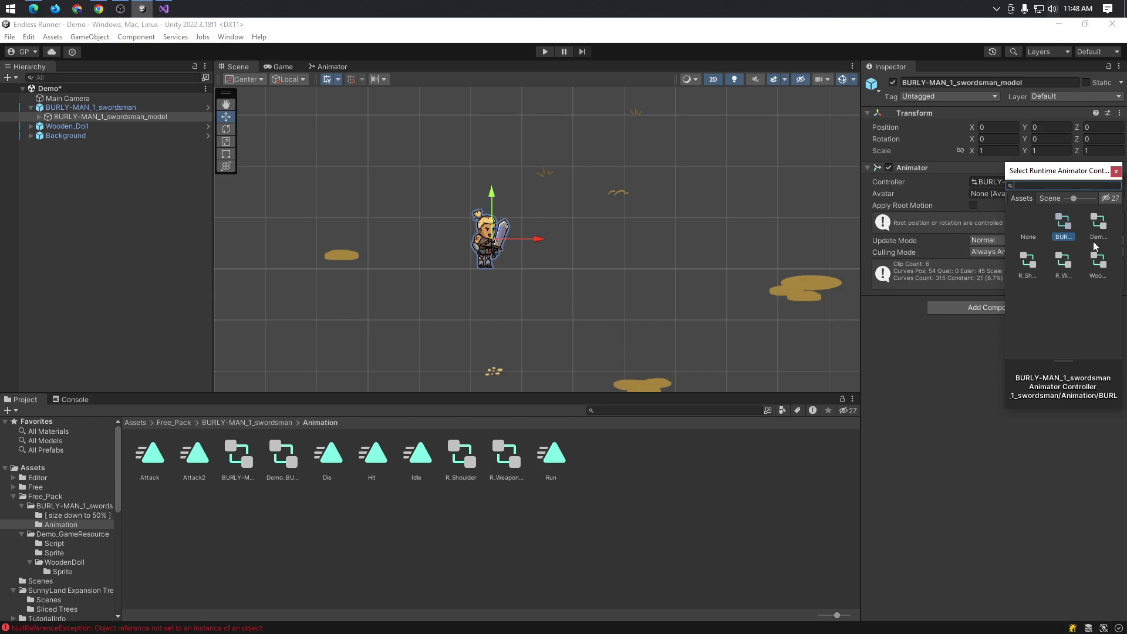
{"action": "left_click_drag", "start_coordinate": [1075, 198], "coordinate": [1062, 198]}
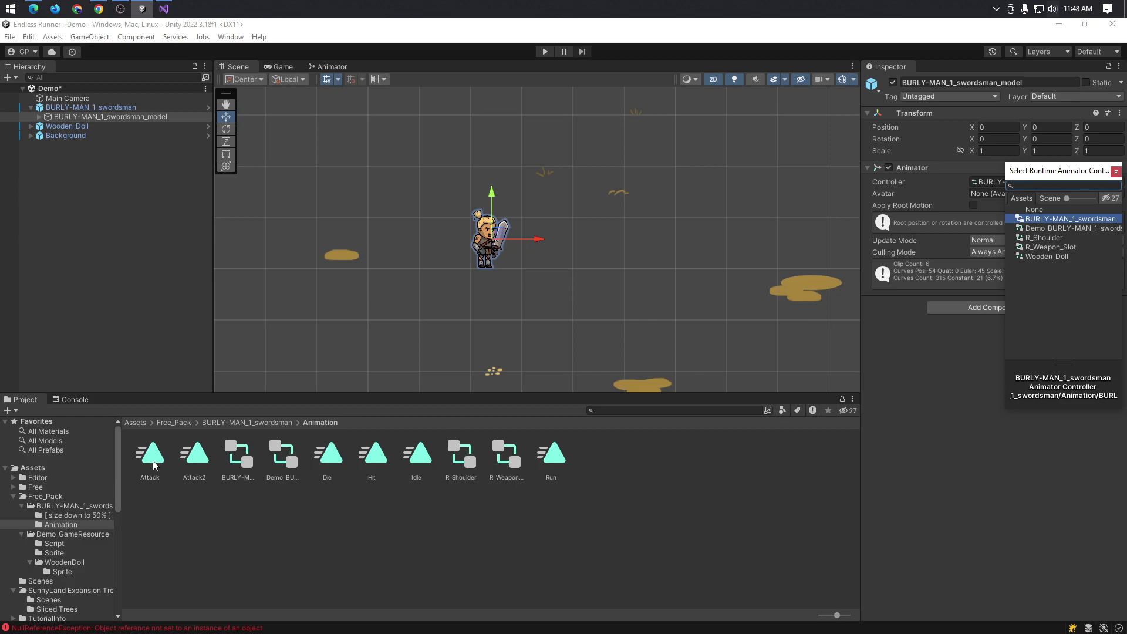
- Try dragging the Attack2 and Attack clips onto the swordsman model's controller slot
{"action": "left_click_drag", "start_coordinate": [199, 458], "coordinate": [974, 231]}
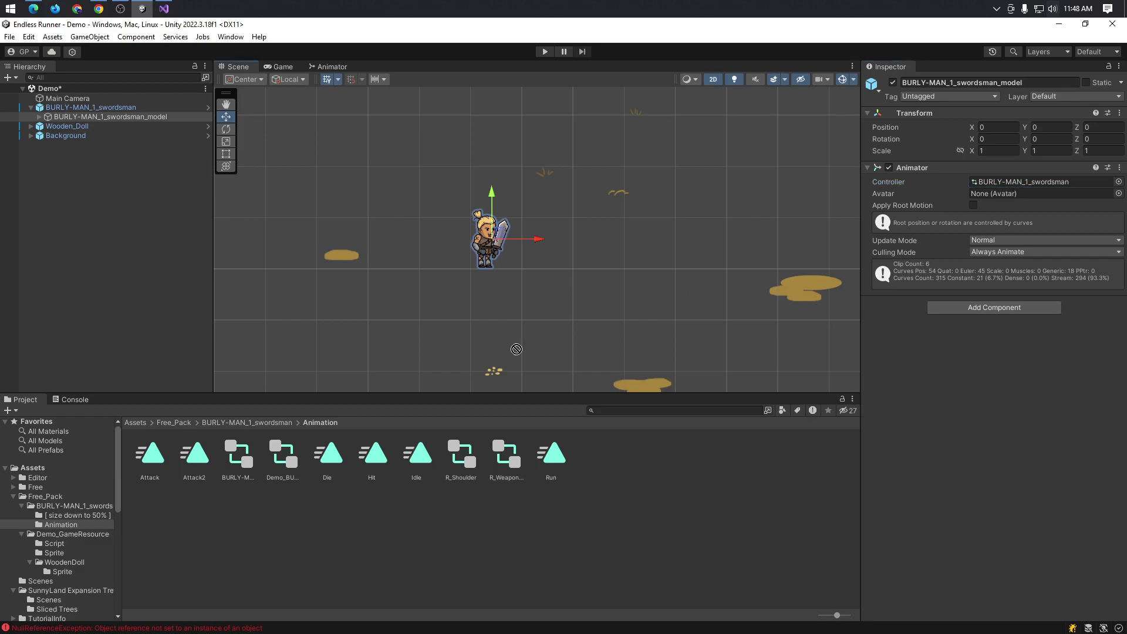
{"action": "left_click_drag", "start_coordinate": [1025, 180], "coordinate": [206, 466]}
{"action": "left_click", "coordinate": [118, 117]}
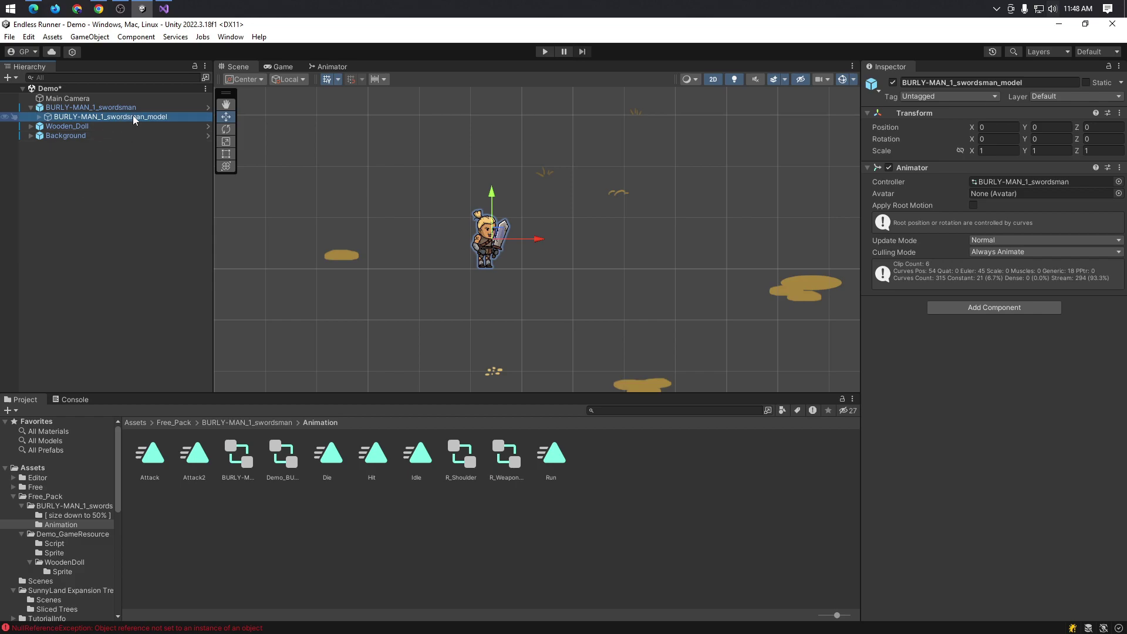
{"action": "left_click", "coordinate": [1119, 182]}
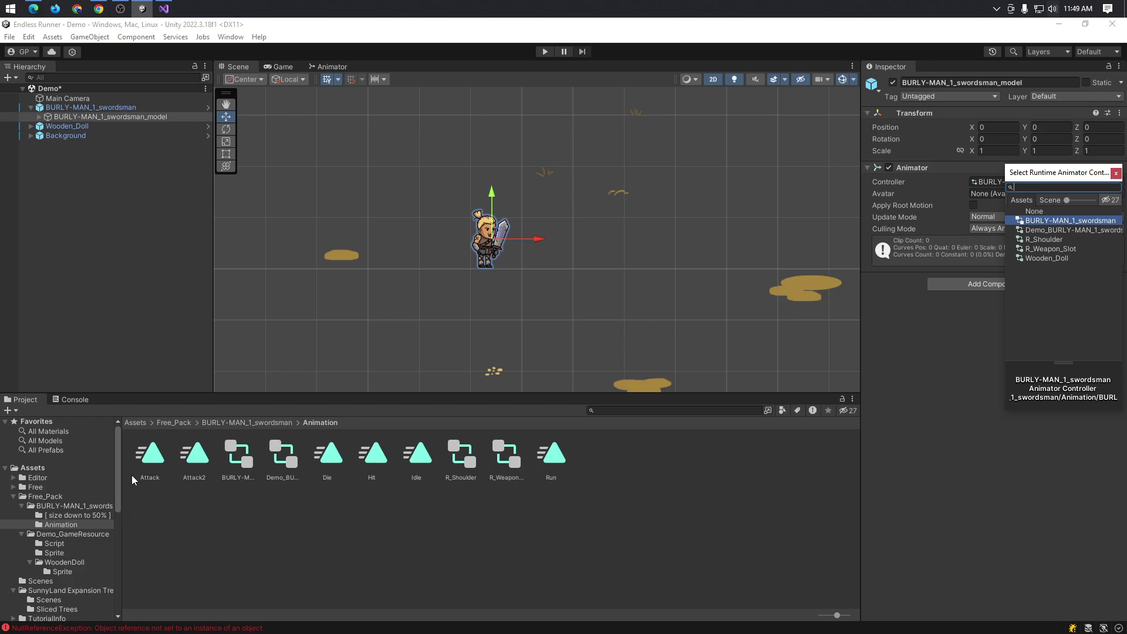
{"action": "left_click_drag", "start_coordinate": [134, 481], "coordinate": [129, 122]}
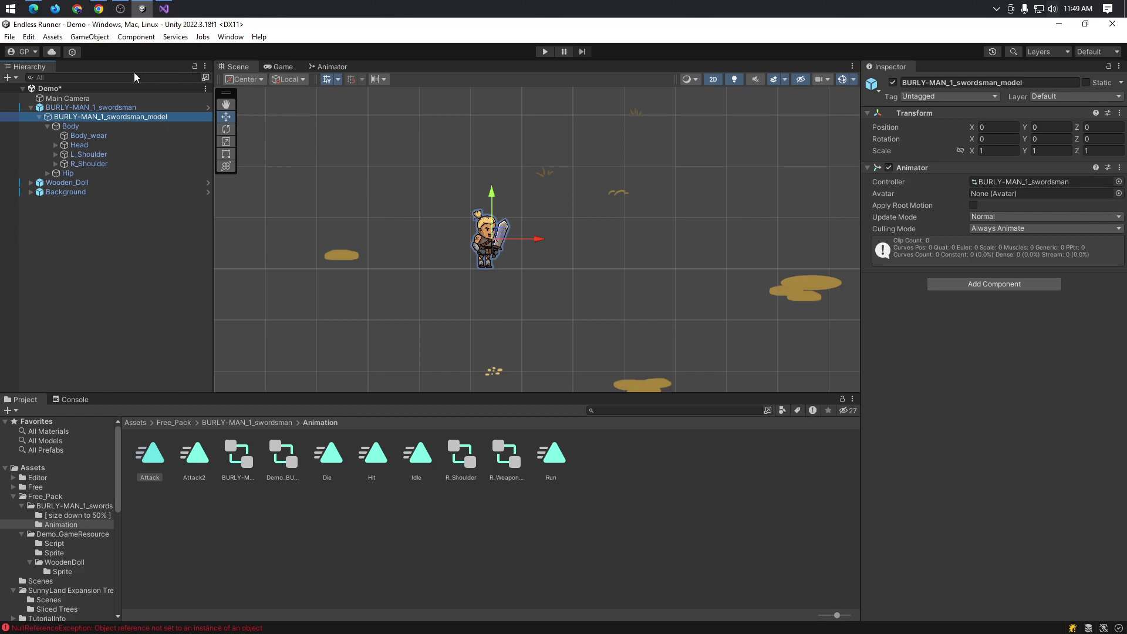
- Open the Attack2 clip (0.417 length) to view its Body, Shoulder, Hip and R_Weapon properties
{"action": "left_click", "coordinate": [196, 459]}
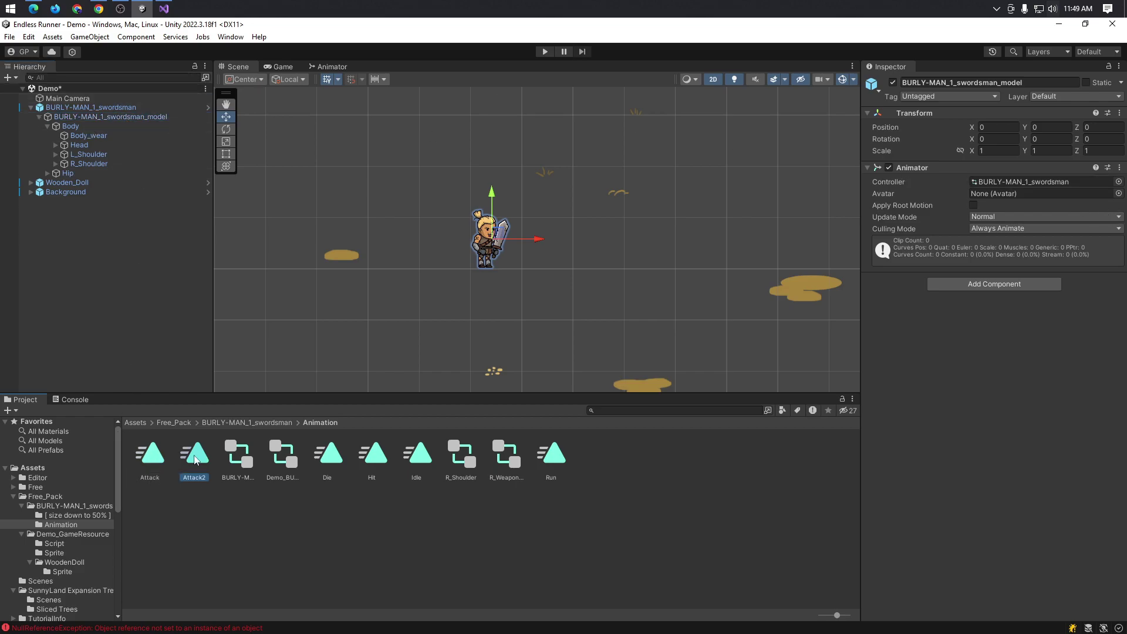
{"action": "right_click", "coordinate": [196, 459]}
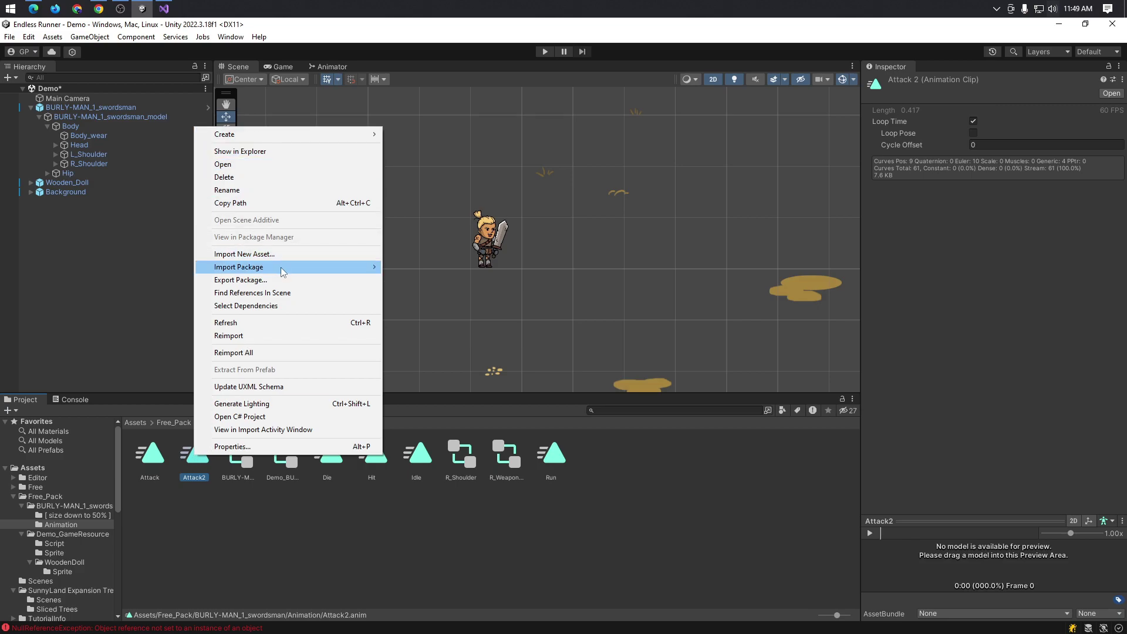
{"action": "left_click", "coordinate": [206, 528]}
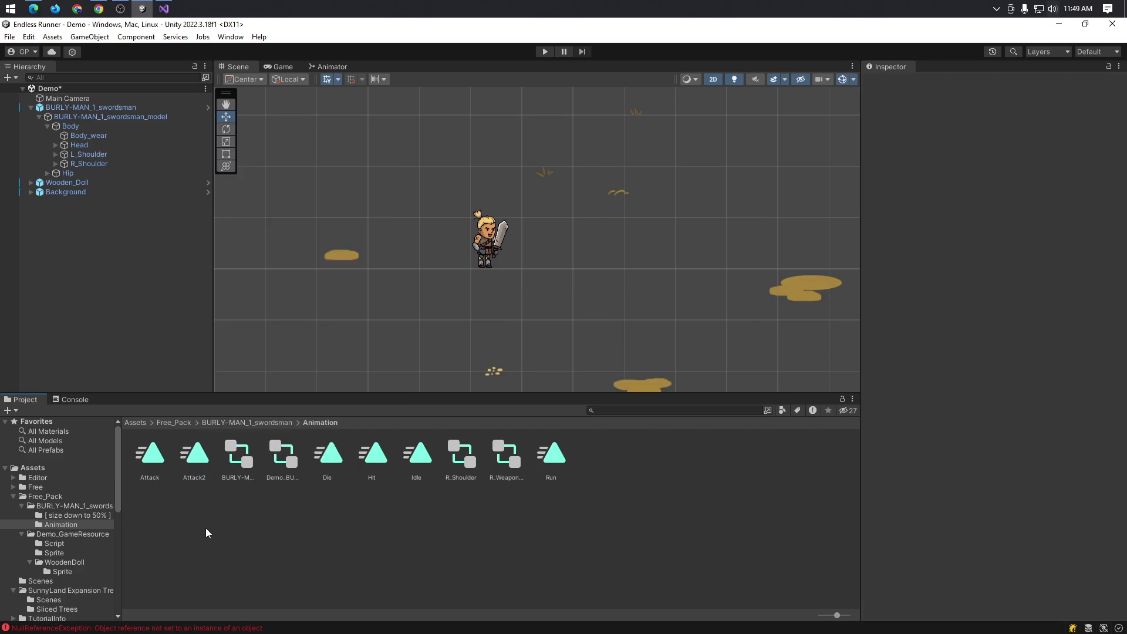
{"action": "double_click", "coordinate": [204, 465]}
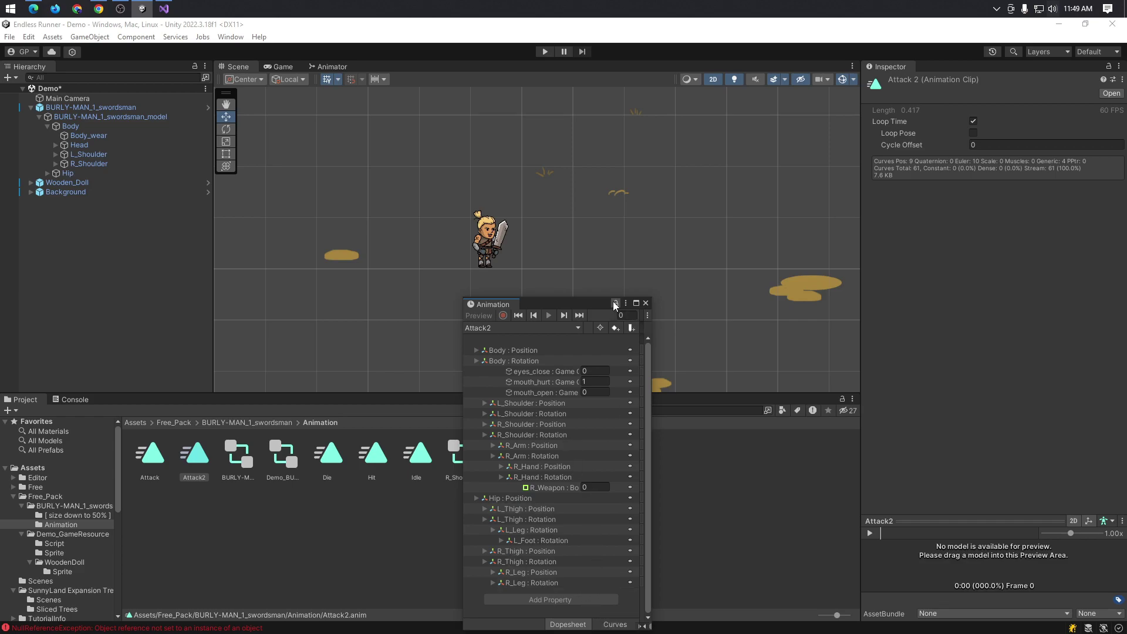
- Assign the Demo_BURLY-MAN_1_swordsman controller to the swordsman model's Animator, then go to Visual Studio
{"action": "left_click", "coordinate": [646, 304]}
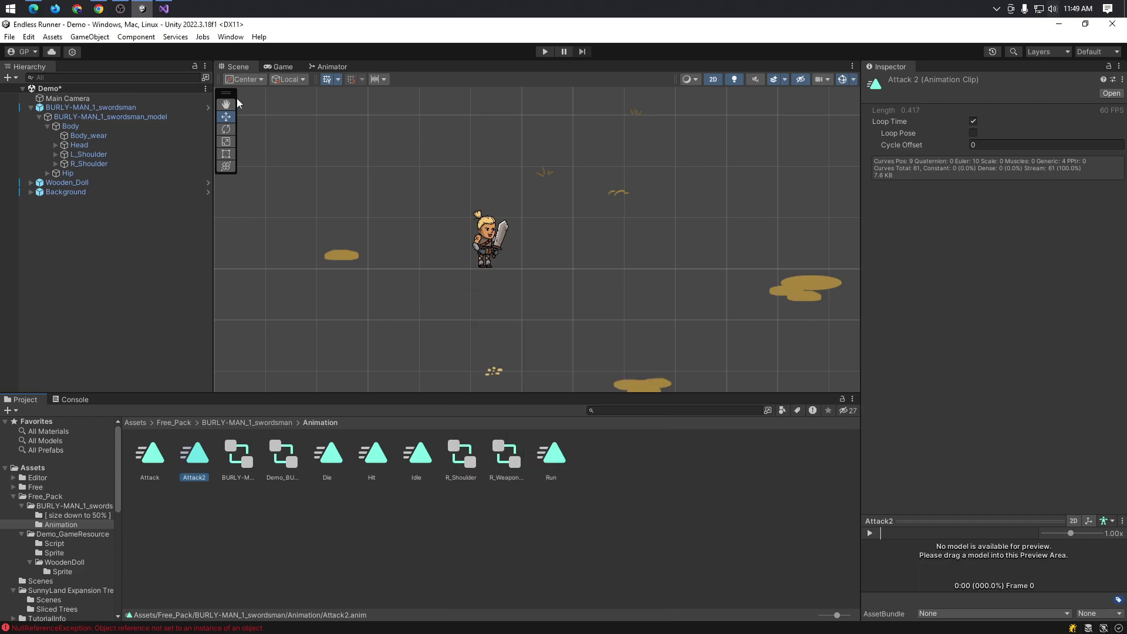
{"action": "left_click", "coordinate": [118, 117]}
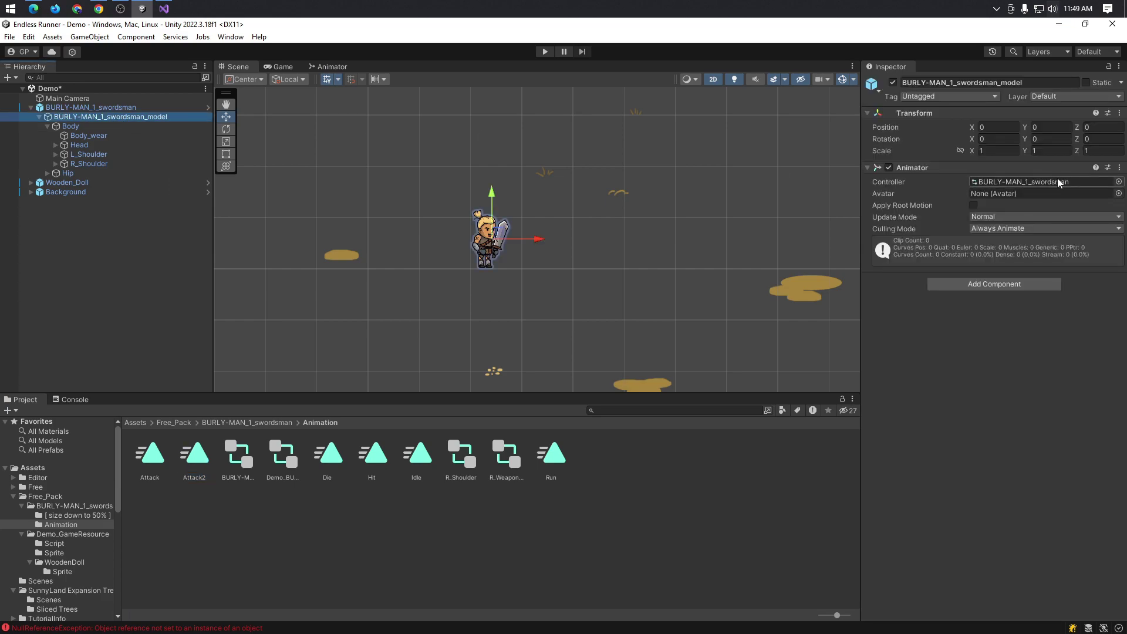
{"action": "left_click", "coordinate": [1119, 182]}
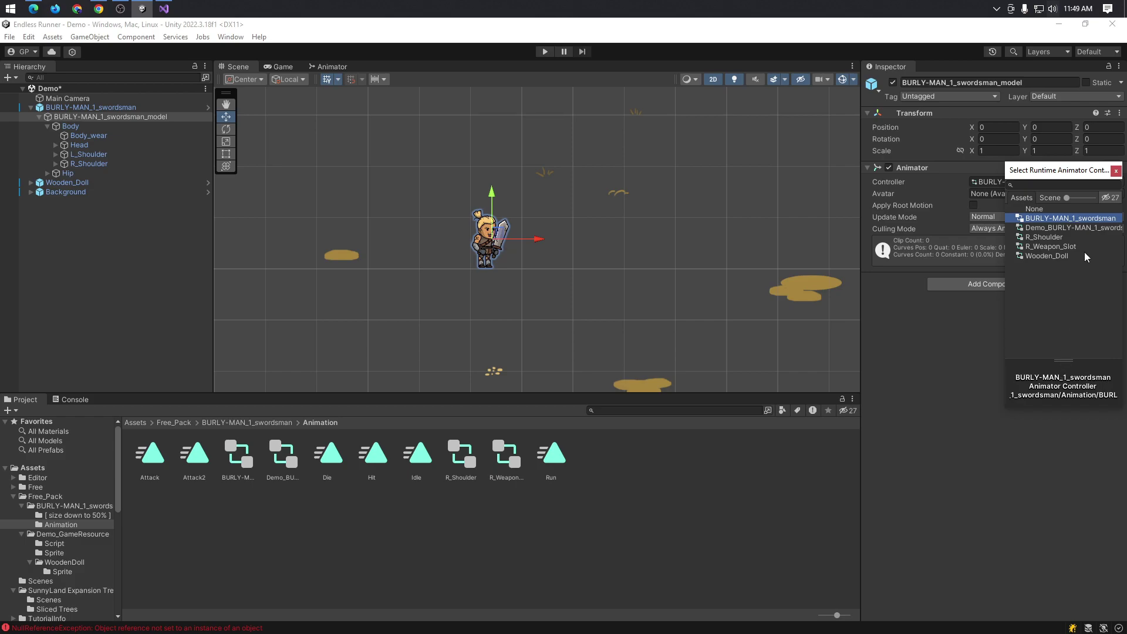
{"action": "left_click", "coordinate": [1064, 232]}
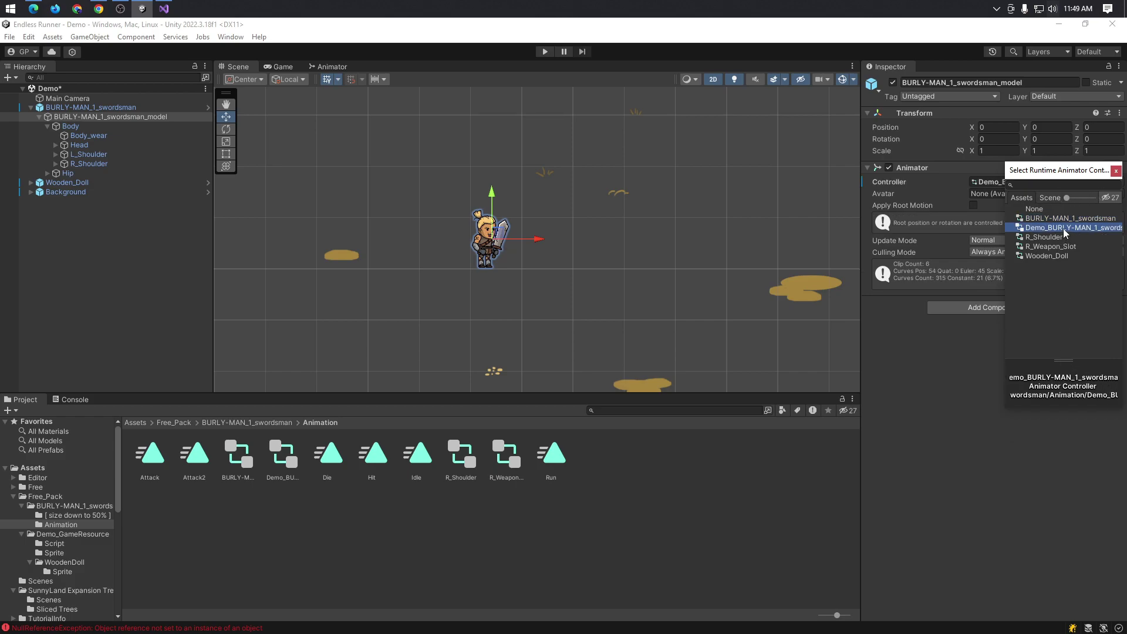
{"action": "left_click_drag", "start_coordinate": [1007, 235], "coordinate": [942, 235]}
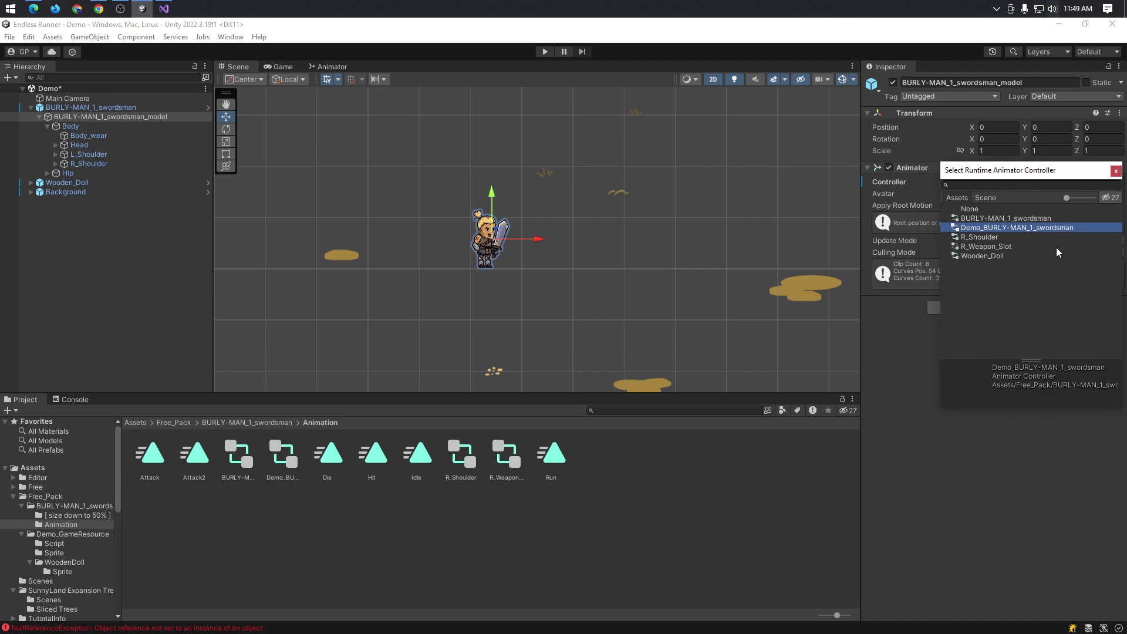
{"action": "key", "text": "alt+Tab"}
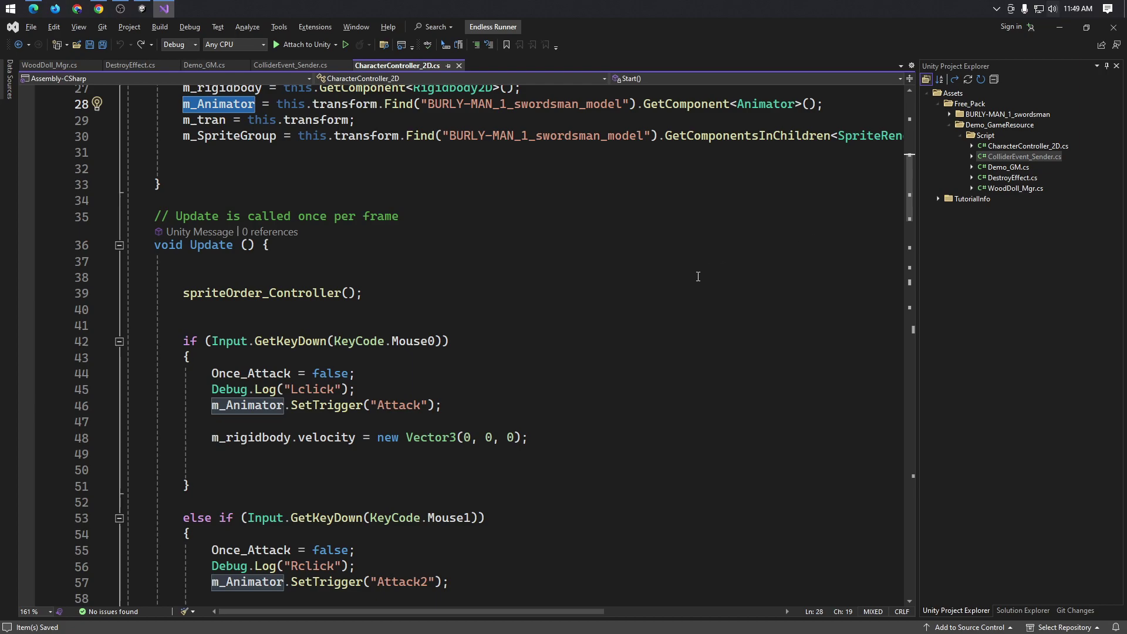
- Compare against Unity's controller and scroll CharacterController_2D.cs to the Alpha9/Alpha0 Hit and Die blocks
{"action": "scroll", "coordinate": [698, 276], "scroll_direction": "up", "scroll_amount": 2}
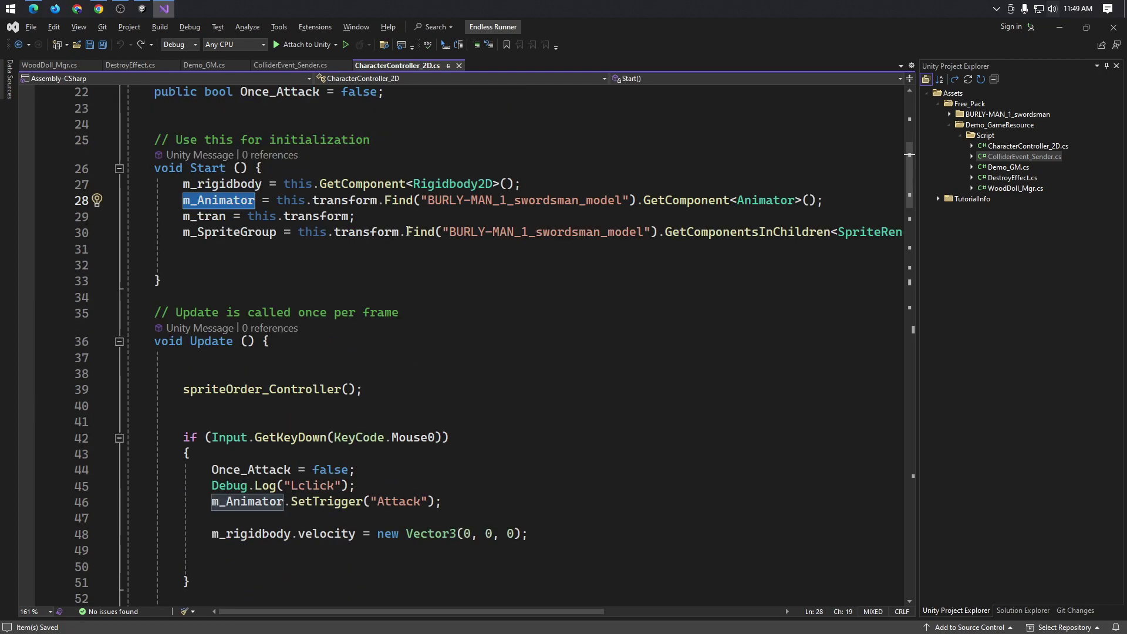
{"action": "key", "text": "alt+Tab"}
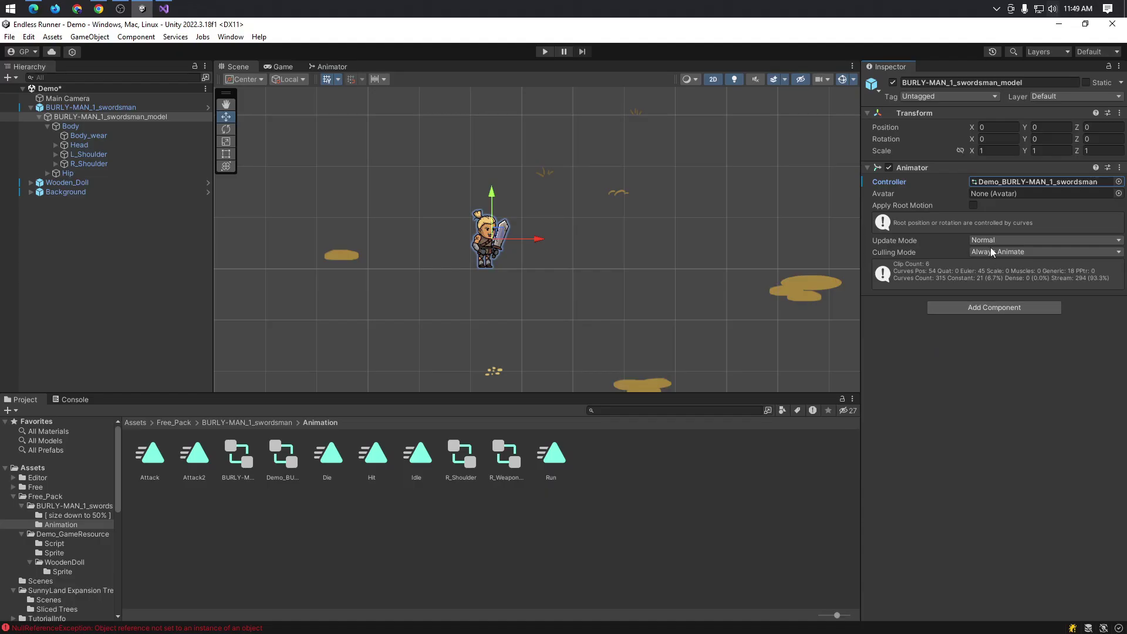
{"action": "key", "text": "alt+Tab"}
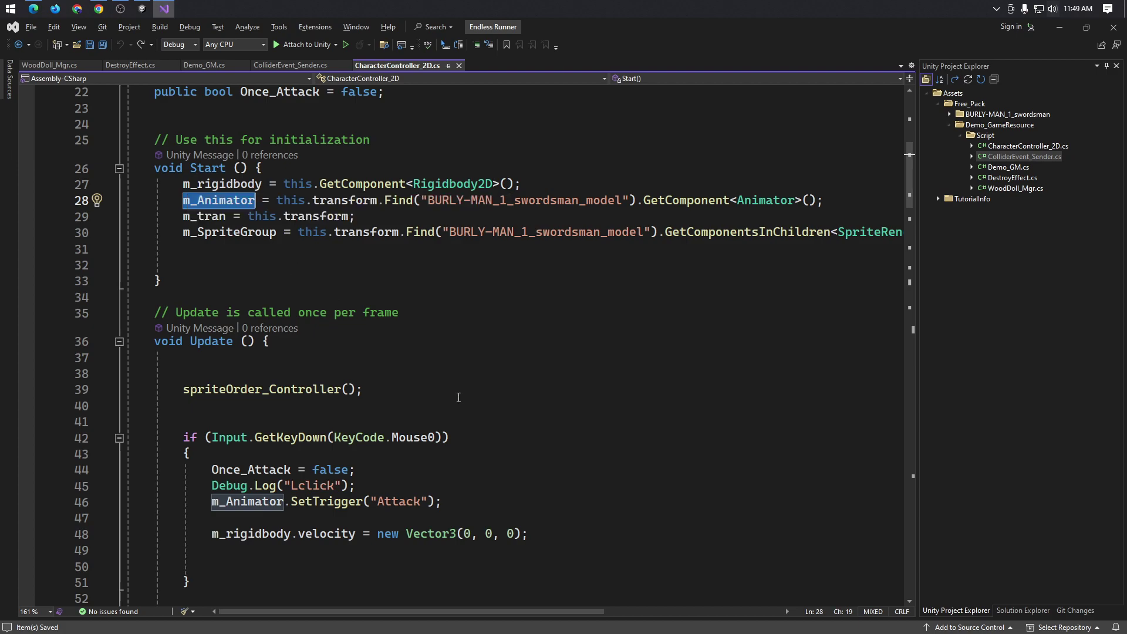
{"action": "scroll", "coordinate": [528, 406], "scroll_direction": "down", "scroll_amount": 2}
{"action": "scroll", "coordinate": [522, 394], "scroll_direction": "down", "scroll_amount": 6}
{"action": "scroll", "coordinate": [528, 390], "scroll_direction": "down", "scroll_amount": 1}
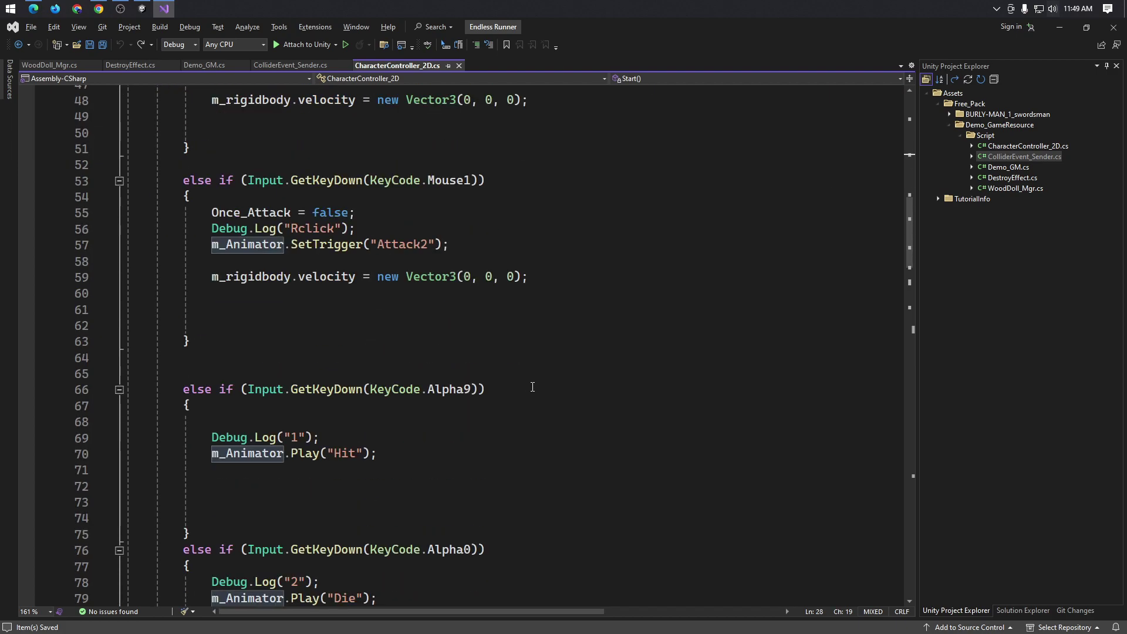
{"action": "key", "text": "alt+Tab"}
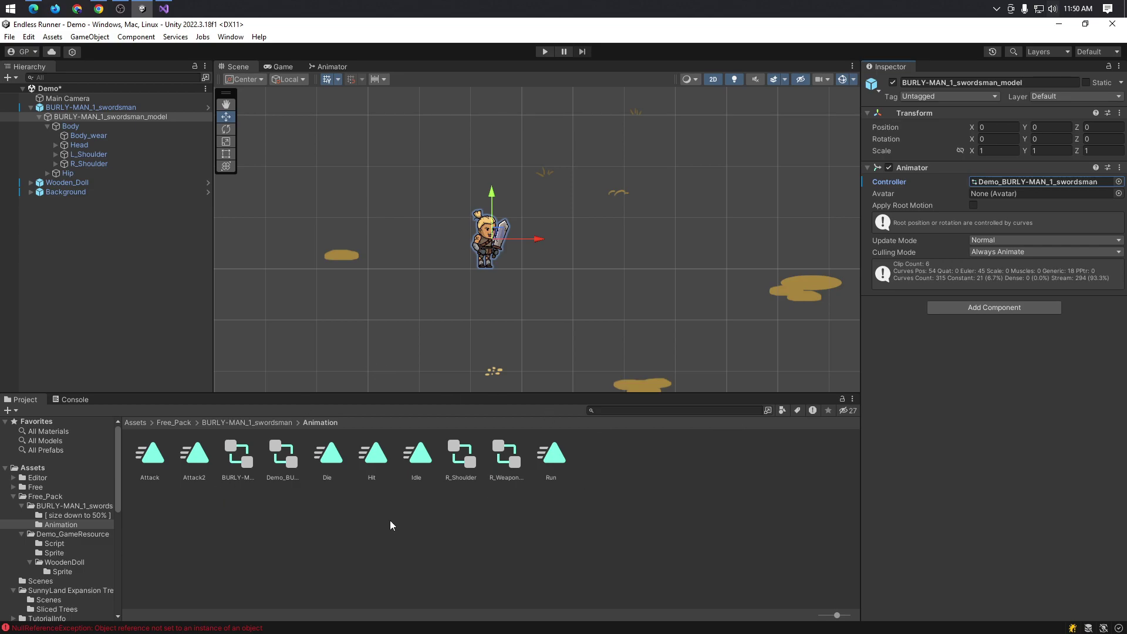
{"action": "key", "text": "alt+Tab"}
{"action": "key", "text": "alt+Tab"}
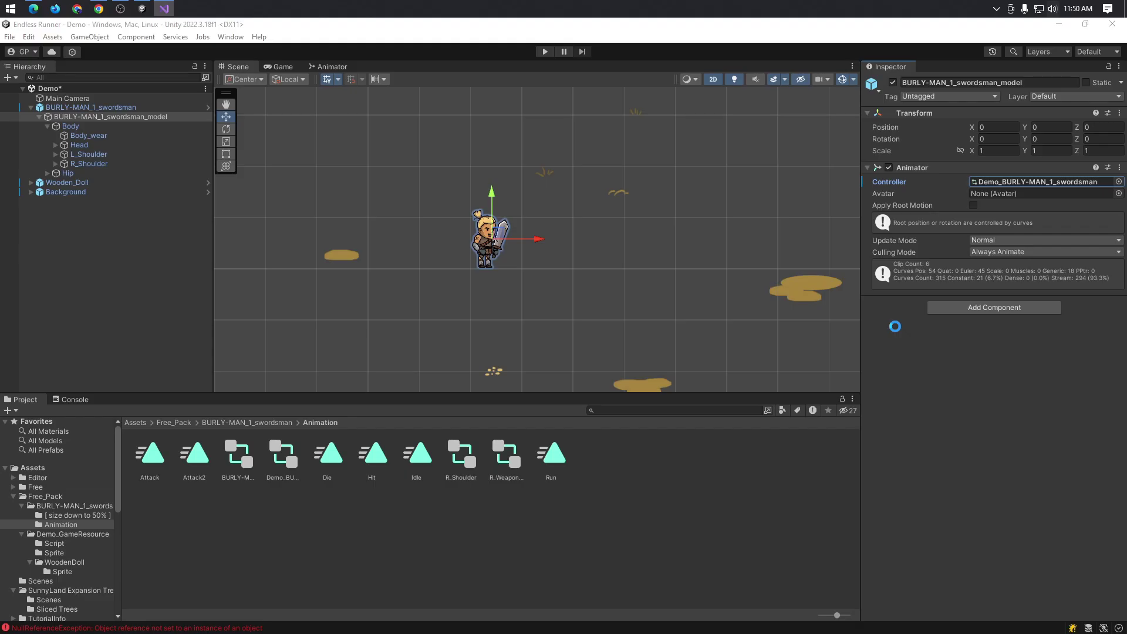
{"action": "left_click", "coordinate": [1119, 182]}
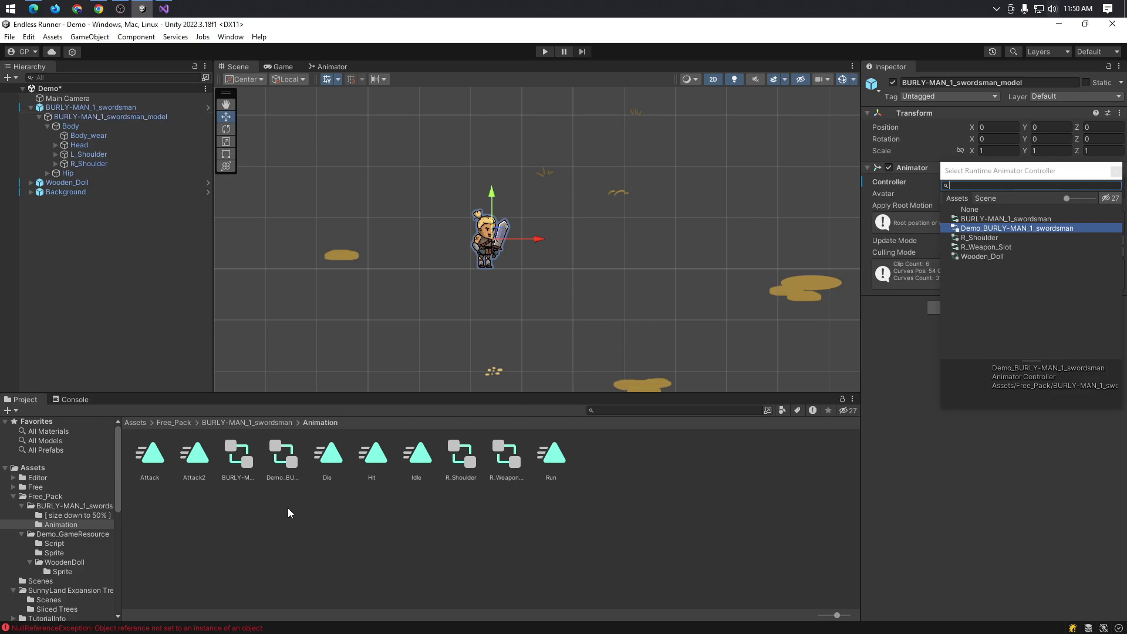
{"action": "key", "text": "alt+Tab"}
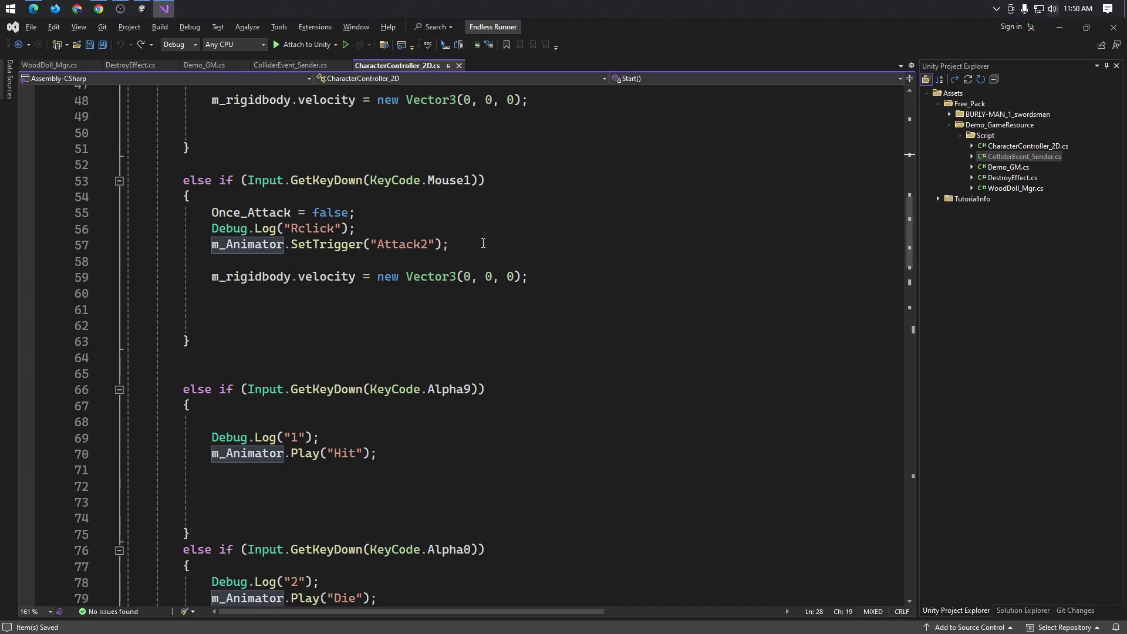
{"action": "left_click", "coordinate": [483, 243]}
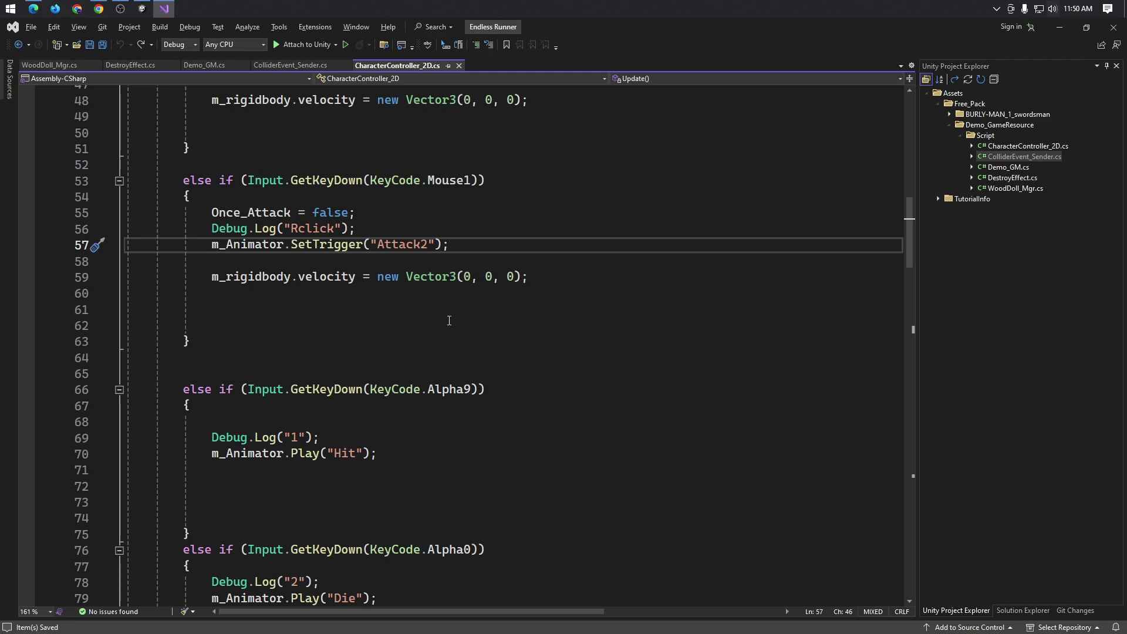
{"action": "double_click", "coordinate": [240, 455]}
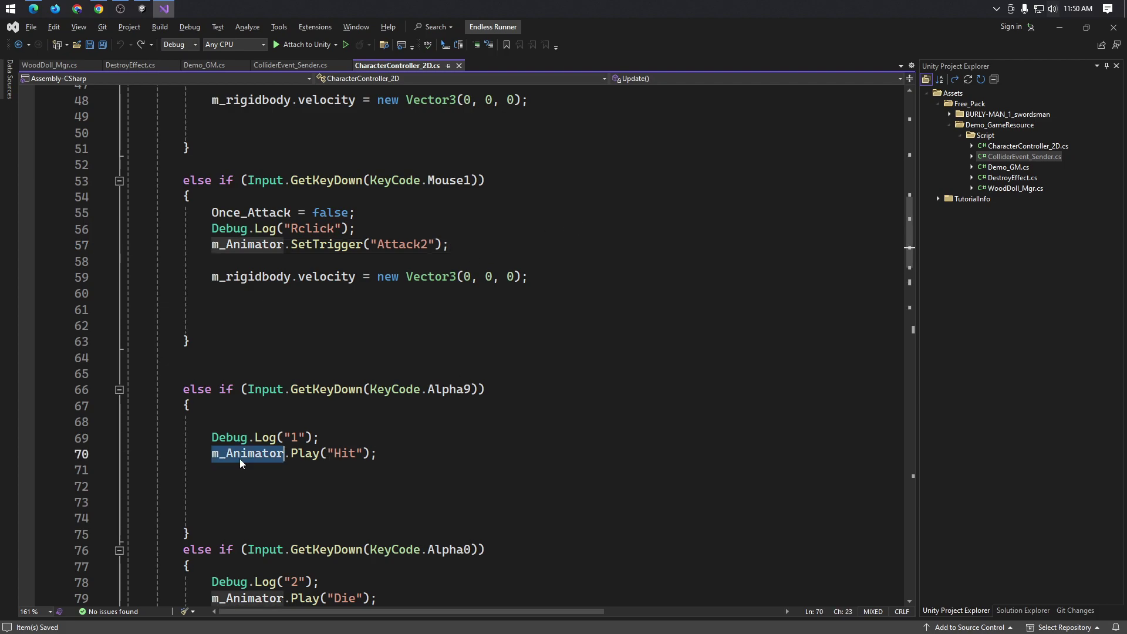
{"action": "scroll", "coordinate": [587, 399], "scroll_direction": "down", "scroll_amount": 1}
{"action": "scroll", "coordinate": [590, 409], "scroll_direction": "down", "scroll_amount": 1}
{"action": "scroll", "coordinate": [297, 344], "scroll_direction": "up", "scroll_amount": 5}
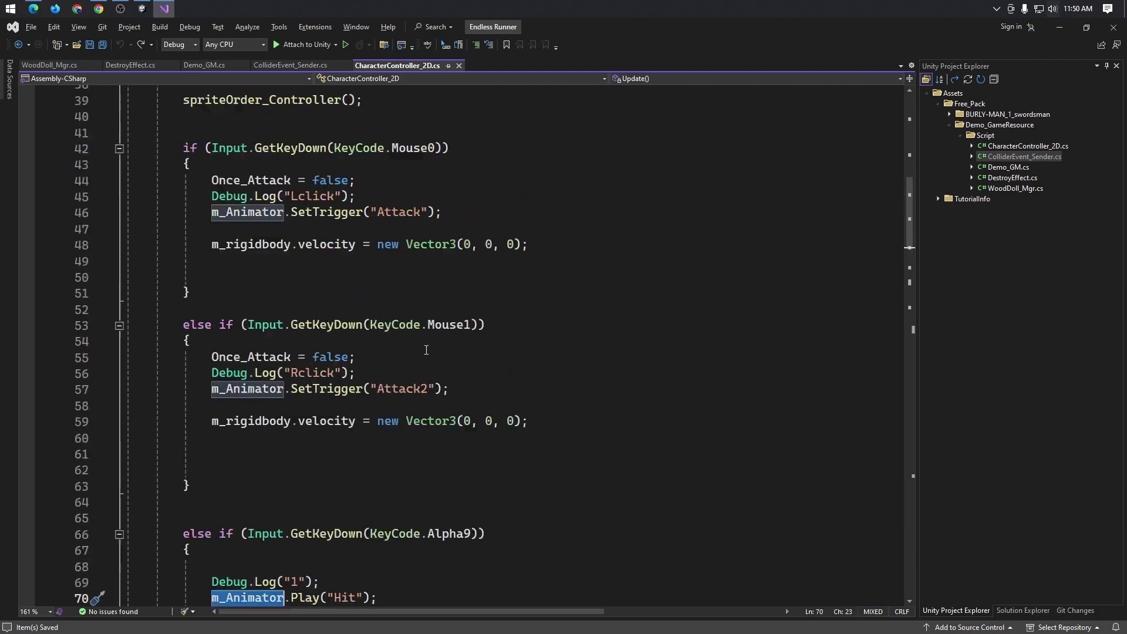
{"action": "scroll", "coordinate": [329, 405], "scroll_direction": "down", "scroll_amount": 5}
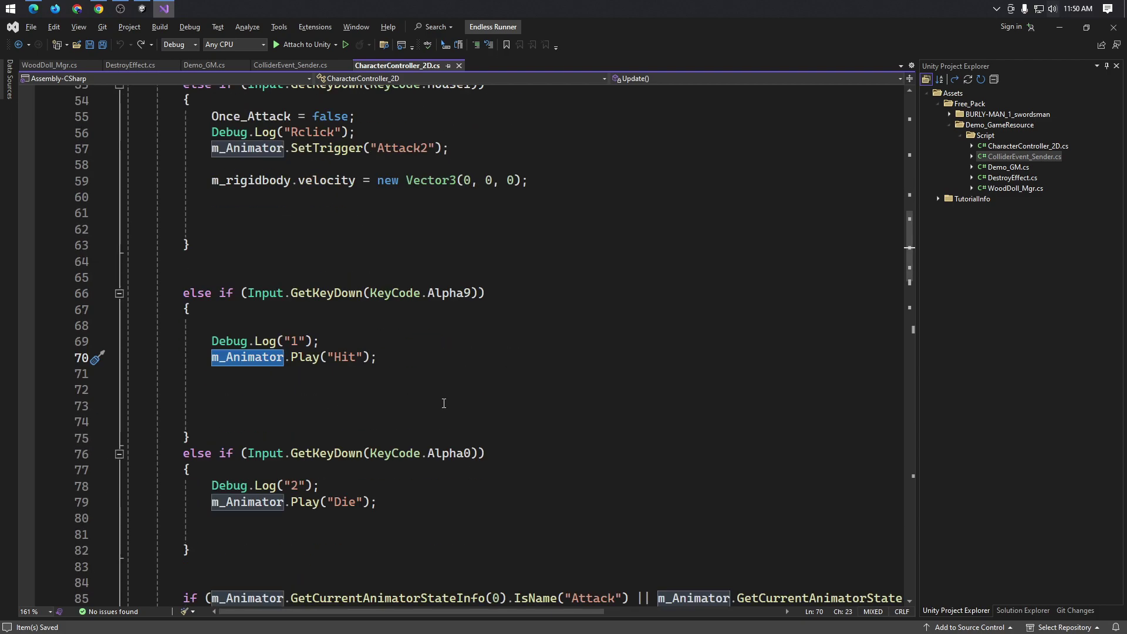
{"action": "scroll", "coordinate": [269, 362], "scroll_direction": "up", "scroll_amount": 2}
{"action": "scroll", "coordinate": [288, 376], "scroll_direction": "down", "scroll_amount": 4}
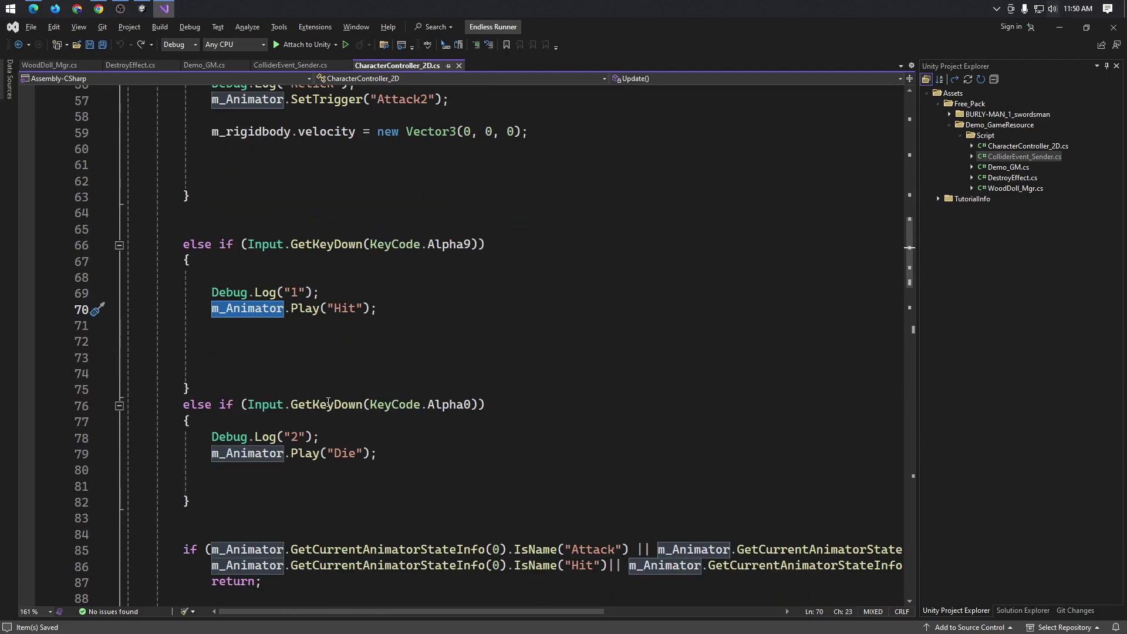
{"action": "scroll", "coordinate": [311, 391], "scroll_direction": "down", "scroll_amount": 3}
{"action": "scroll", "coordinate": [330, 401], "scroll_direction": "down", "scroll_amount": 3}
{"action": "scroll", "coordinate": [333, 398], "scroll_direction": "down", "scroll_amount": 5}
{"action": "scroll", "coordinate": [337, 395], "scroll_direction": "down", "scroll_amount": 6}
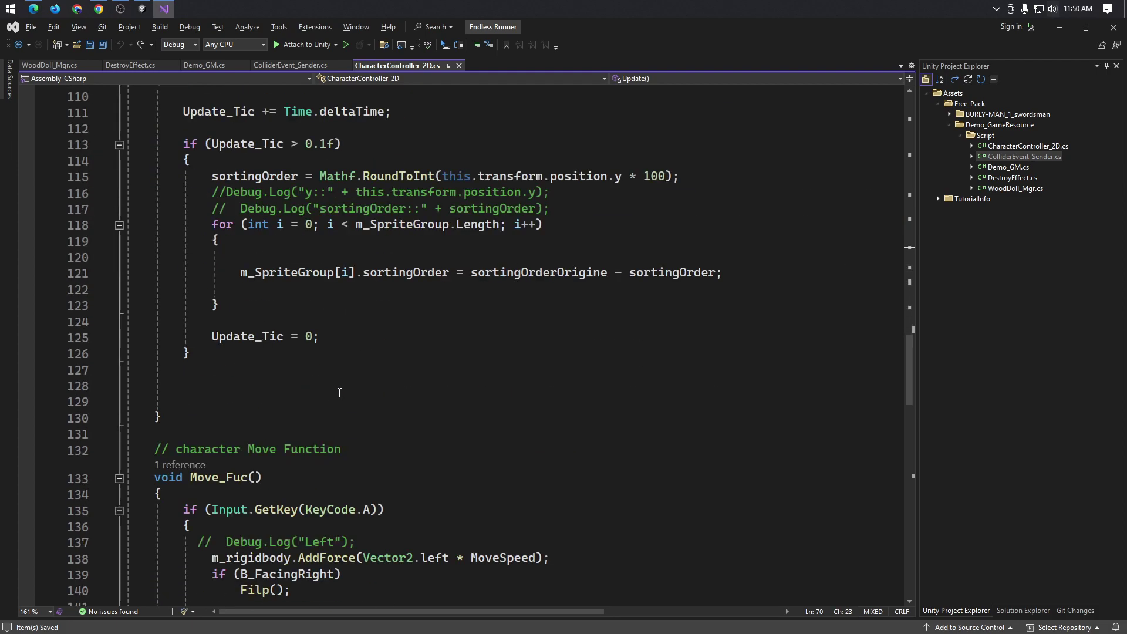
{"action": "scroll", "coordinate": [340, 393], "scroll_direction": "down", "scroll_amount": 6}
{"action": "scroll", "coordinate": [346, 391], "scroll_direction": "up", "scroll_amount": 8}
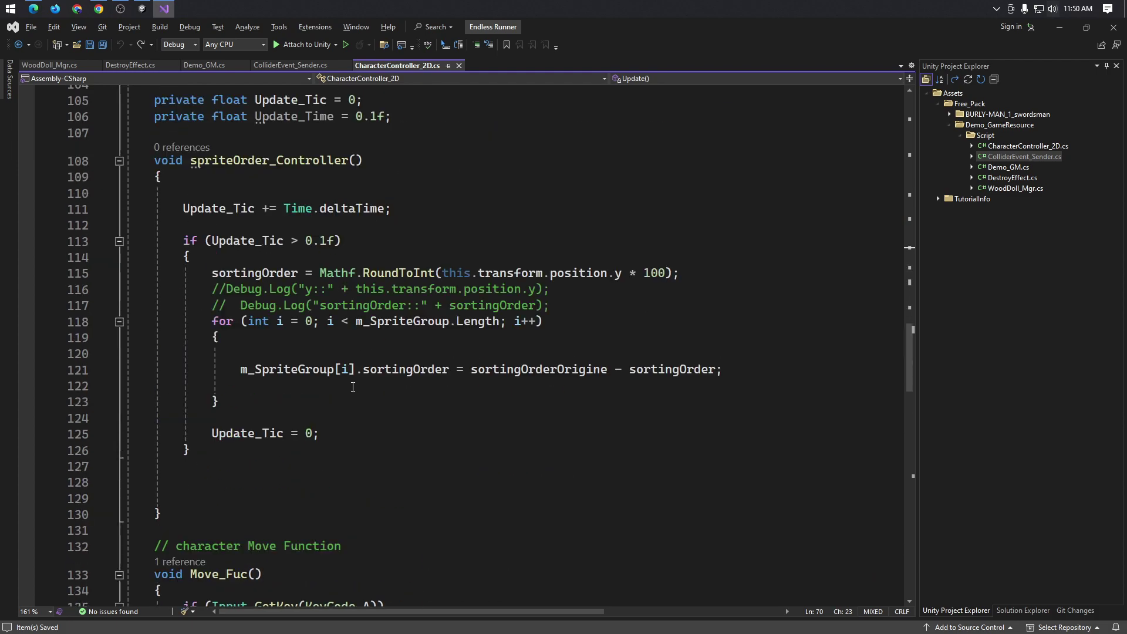
{"action": "scroll", "coordinate": [348, 389], "scroll_direction": "up", "scroll_amount": 5}
{"action": "scroll", "coordinate": [352, 388], "scroll_direction": "up", "scroll_amount": 6}
{"action": "scroll", "coordinate": [354, 387], "scroll_direction": "up", "scroll_amount": 6}
{"action": "scroll", "coordinate": [361, 383], "scroll_direction": "up", "scroll_amount": 4}
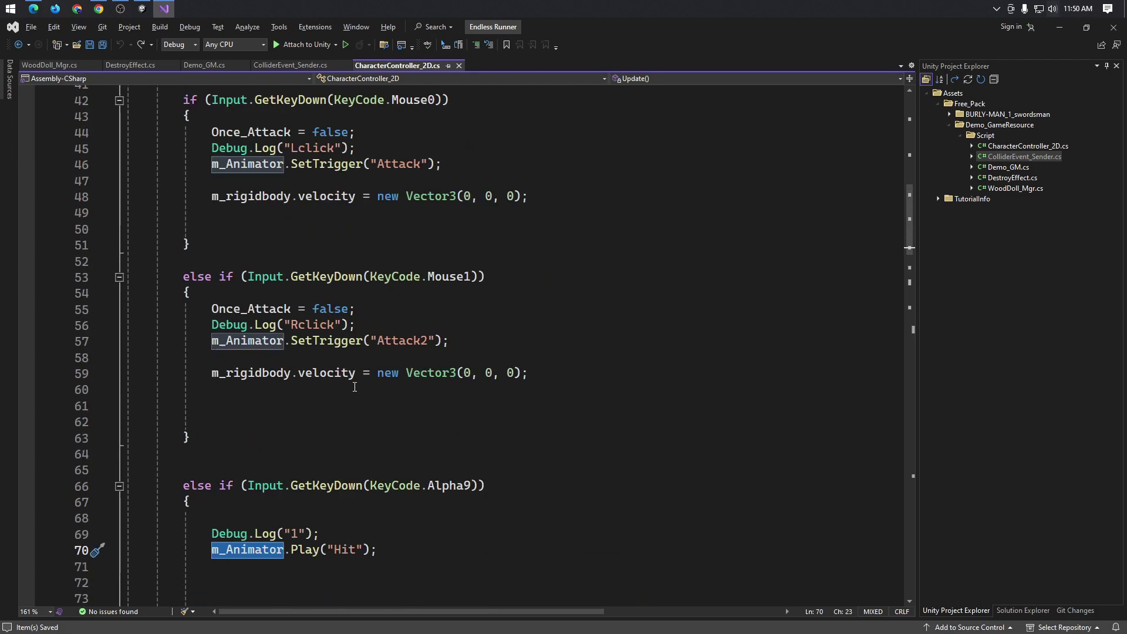
{"action": "scroll", "coordinate": [370, 378], "scroll_direction": "up", "scroll_amount": 1}
{"action": "scroll", "coordinate": [393, 365], "scroll_direction": "up", "scroll_amount": 3}
{"action": "scroll", "coordinate": [388, 364], "scroll_direction": "down", "scroll_amount": 2}
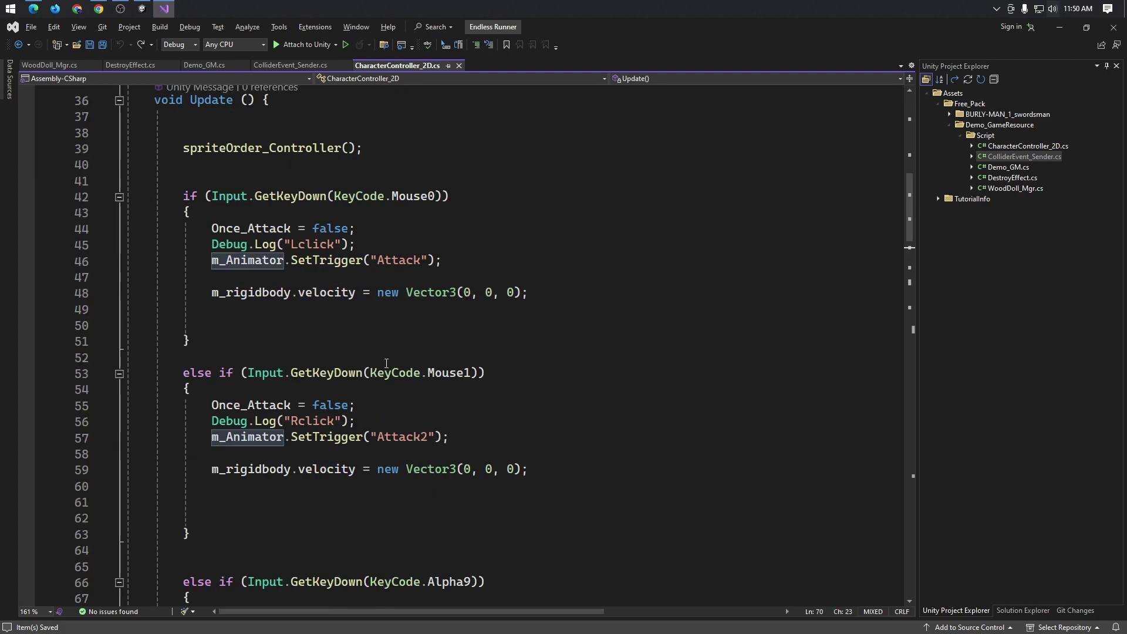
{"action": "scroll", "coordinate": [357, 178], "scroll_direction": "down", "scroll_amount": 4}
{"action": "scroll", "coordinate": [357, 178], "scroll_direction": "down", "scroll_amount": 2}
{"action": "scroll", "coordinate": [357, 178], "scroll_direction": "down", "scroll_amount": 1}
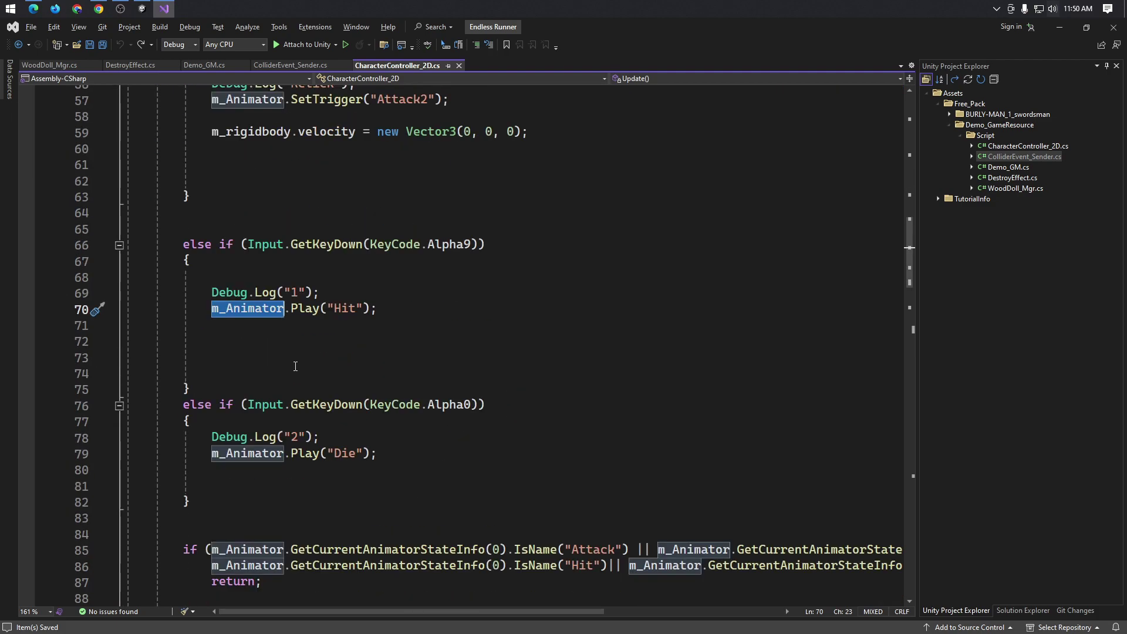
{"action": "left_click", "coordinate": [307, 293]}
- Change the Hit and Die calls on lines 70 and 79 from Play to SetTrigger
{"action": "double_click", "coordinate": [305, 308]}
{"action": "type", "text": "Set"}
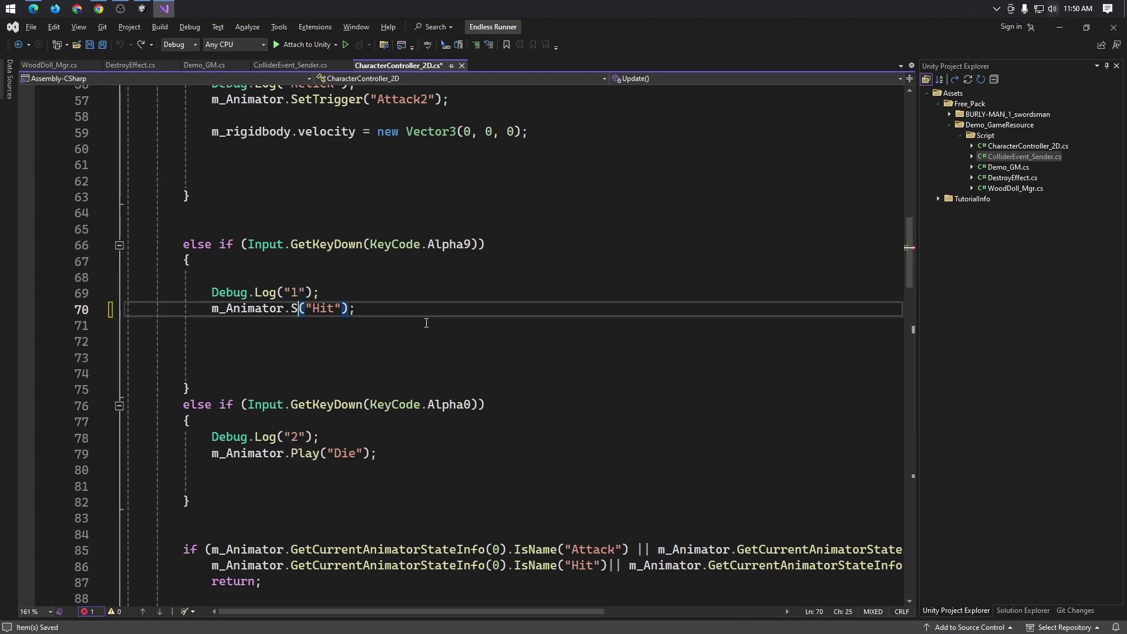
{"action": "type", "text": "Tri"}
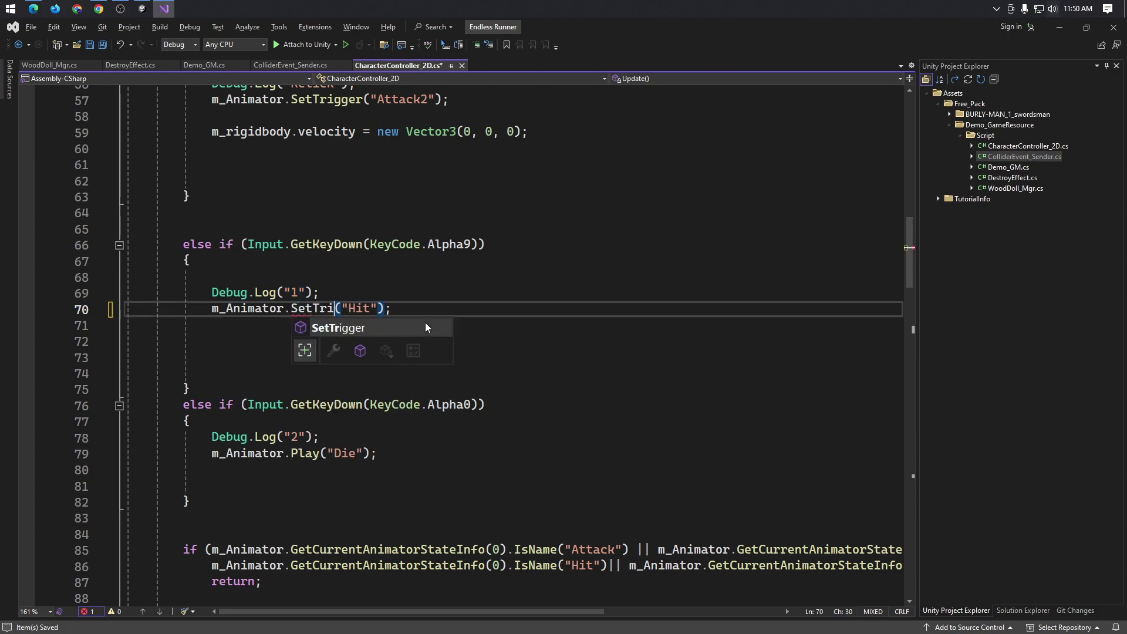
{"action": "type", "text": "gger"}
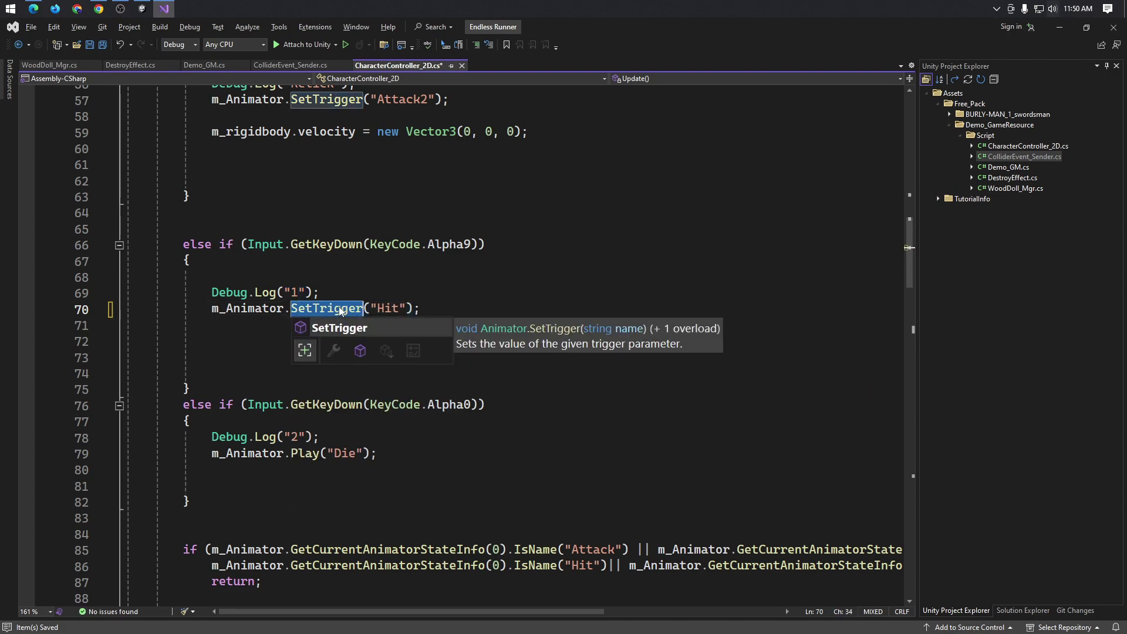
{"action": "double_click", "coordinate": [305, 453]}
{"action": "type", "text": "SetTrigger"}
{"action": "left_click", "coordinate": [495, 441]}
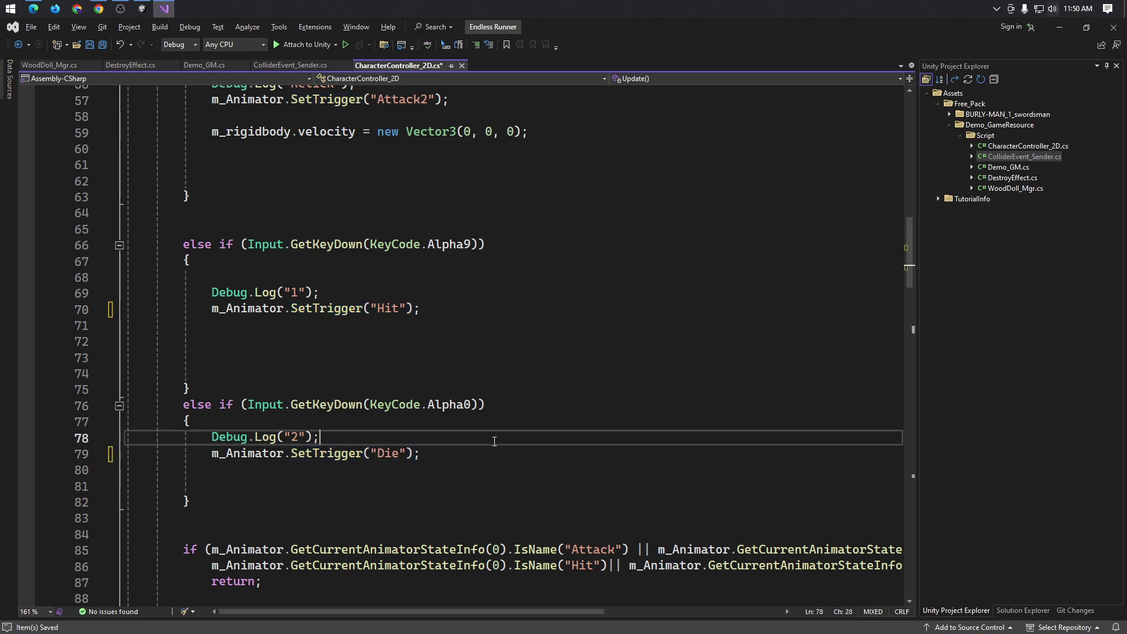
- Save CharacterController_2D.cs and return to the Unity editor
{"action": "key", "text": "ctrl+s"}
{"action": "key", "text": "alt+Tab"}
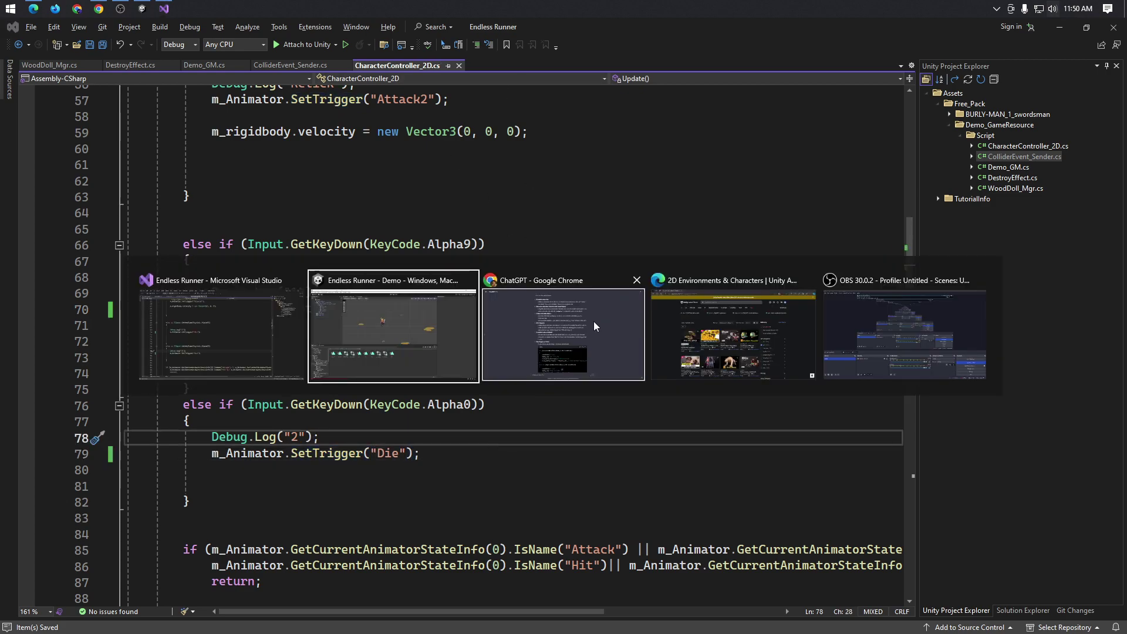
{"action": "left_click", "coordinate": [410, 336]}
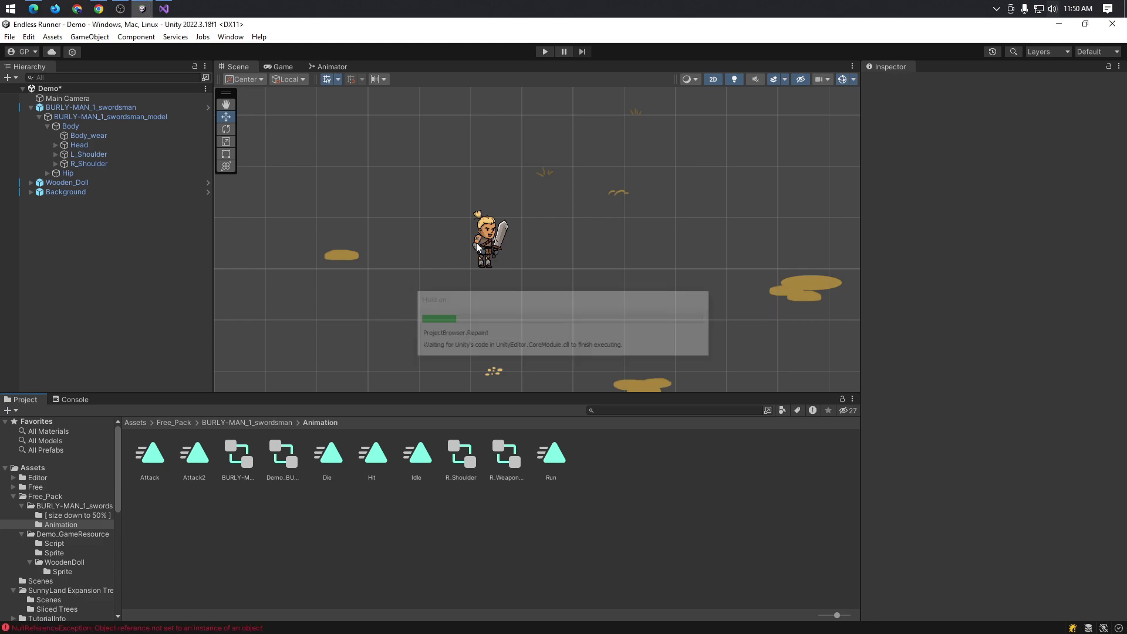
- Enter Play mode once the scripts finish recompiling
{"action": "left_click", "coordinate": [547, 52]}
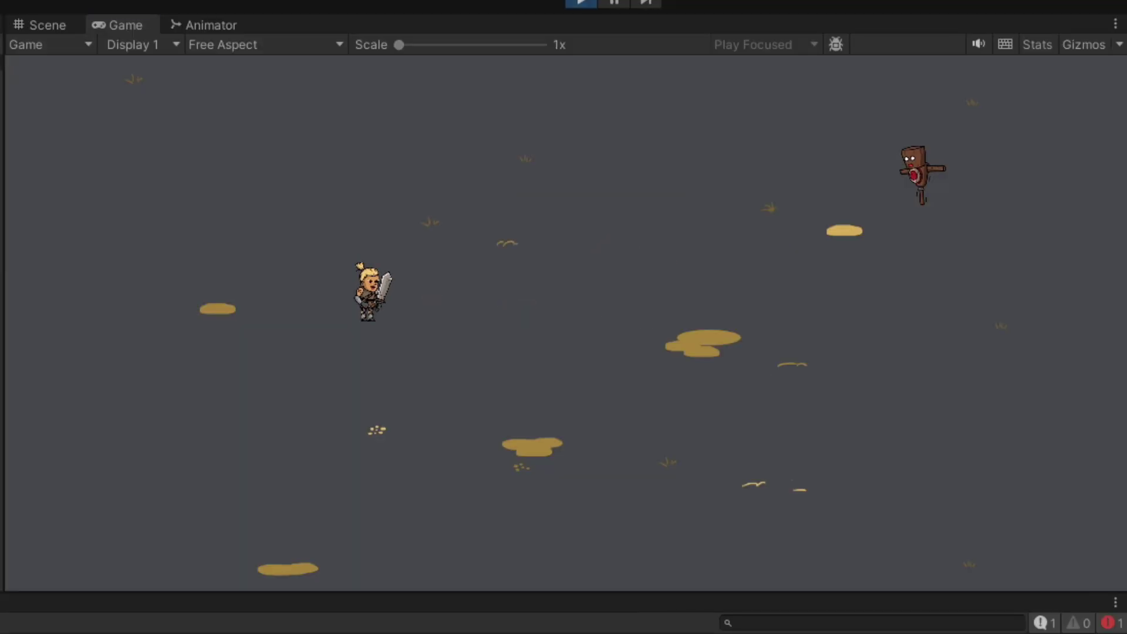
- Swing the sword a few times while moving the swordsman left, right and up
{"action": "left_click", "coordinate": [505, 395]}
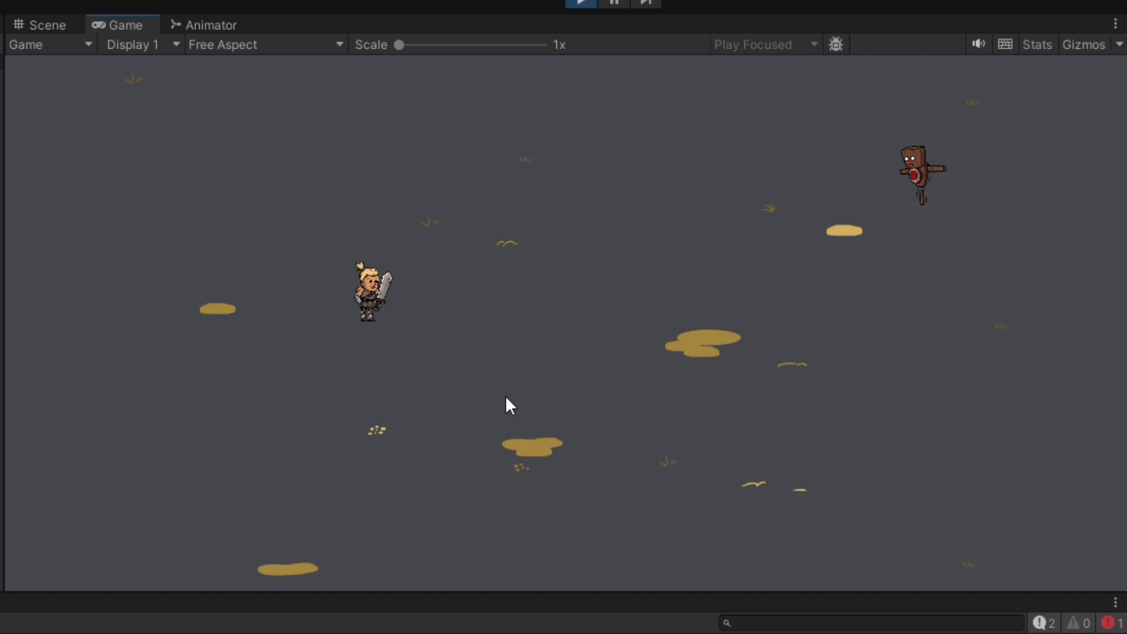
{"action": "left_click", "coordinate": [471, 370]}
{"action": "key", "text": "a"}
{"action": "key", "text": "d"}
{"action": "key", "text": "w"}
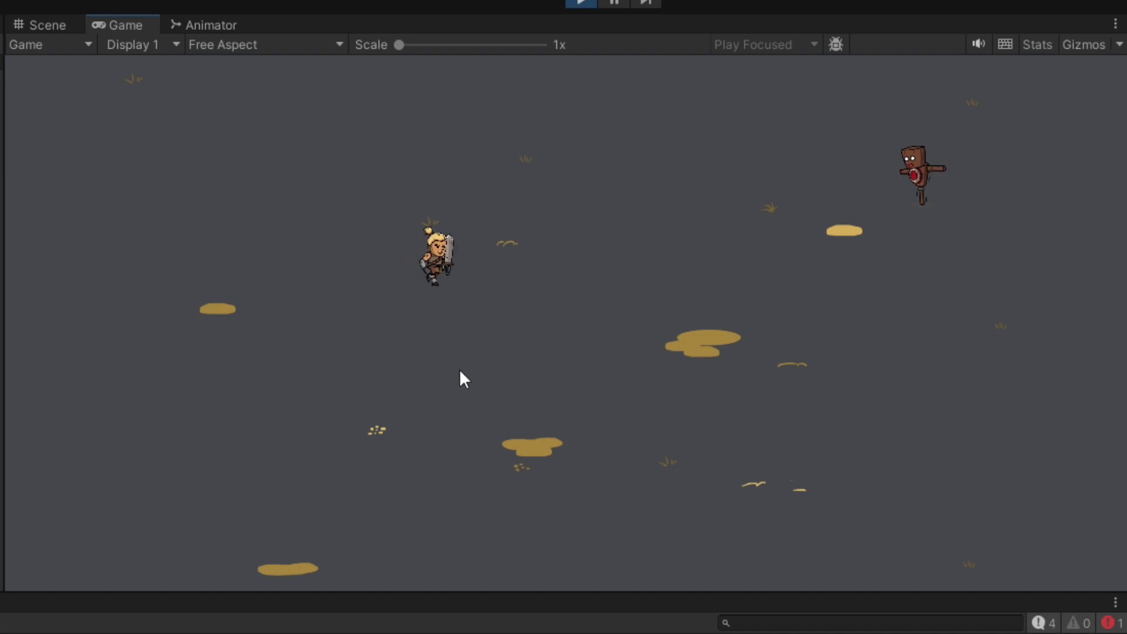
{"action": "left_click", "coordinate": [461, 372]}
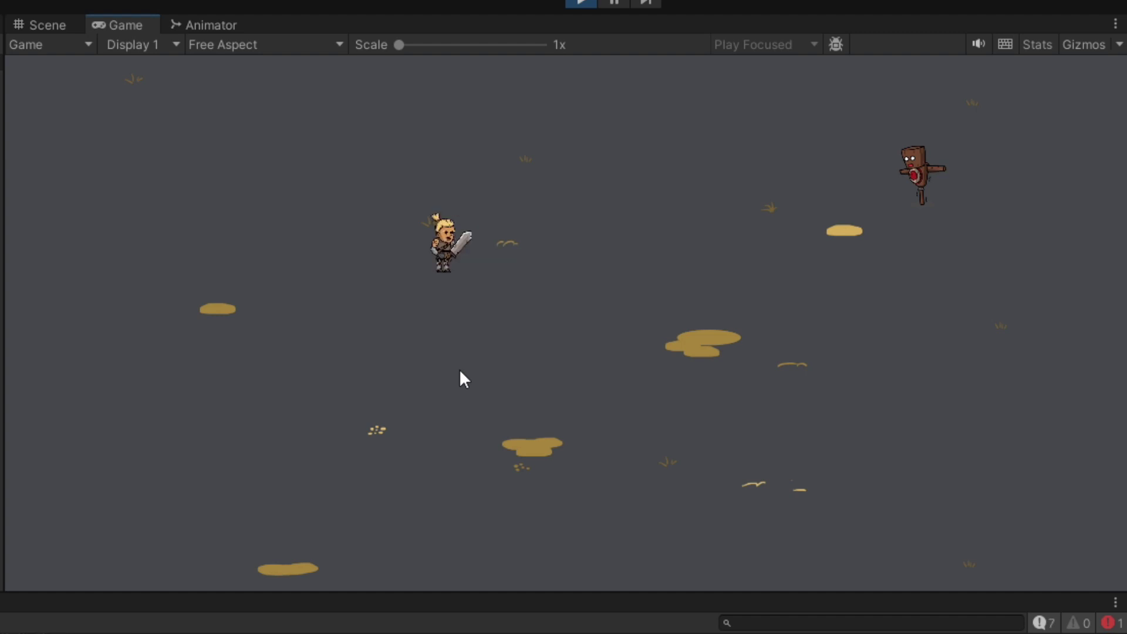
{"action": "left_click", "coordinate": [460, 373]}
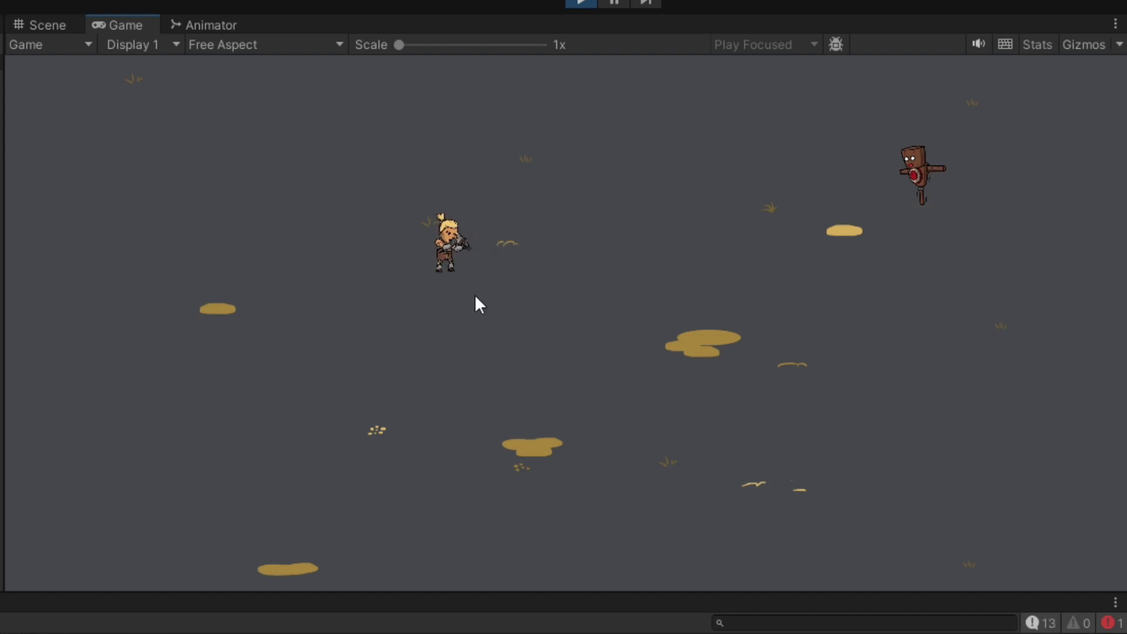
- Walk the swordsman up to the wooden doll and strike it repeatedly
{"action": "key", "text": "w"}
{"action": "key", "text": "d"}
{"action": "key", "text": "s"}
{"action": "key", "text": "w"}
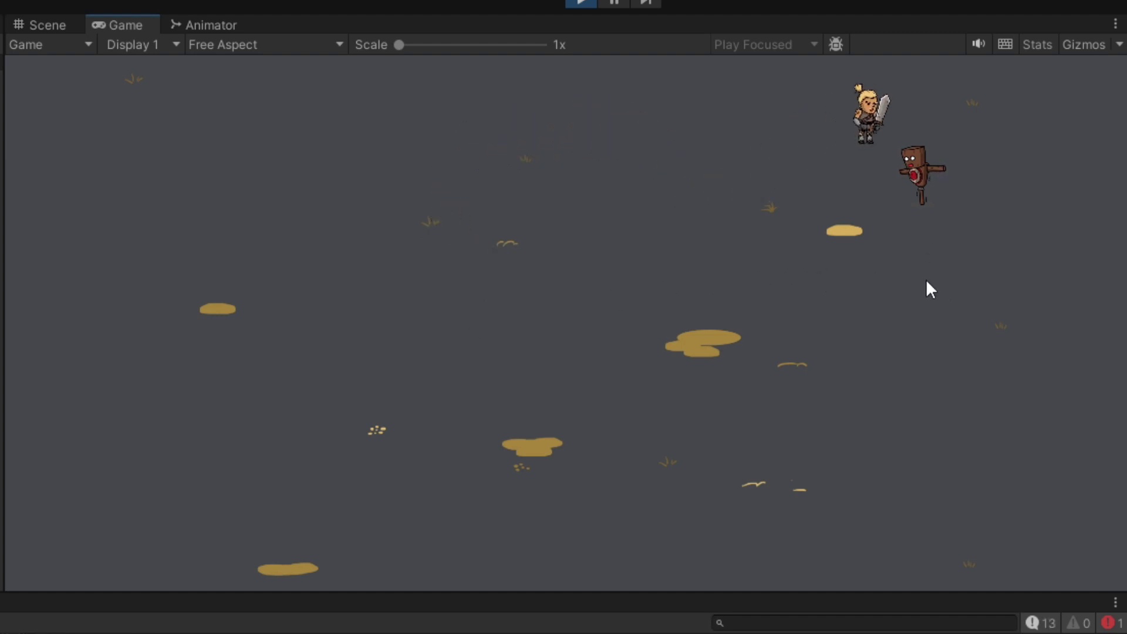
{"action": "key", "text": "s"}
{"action": "key", "text": "w"}
{"action": "key", "text": "d"}
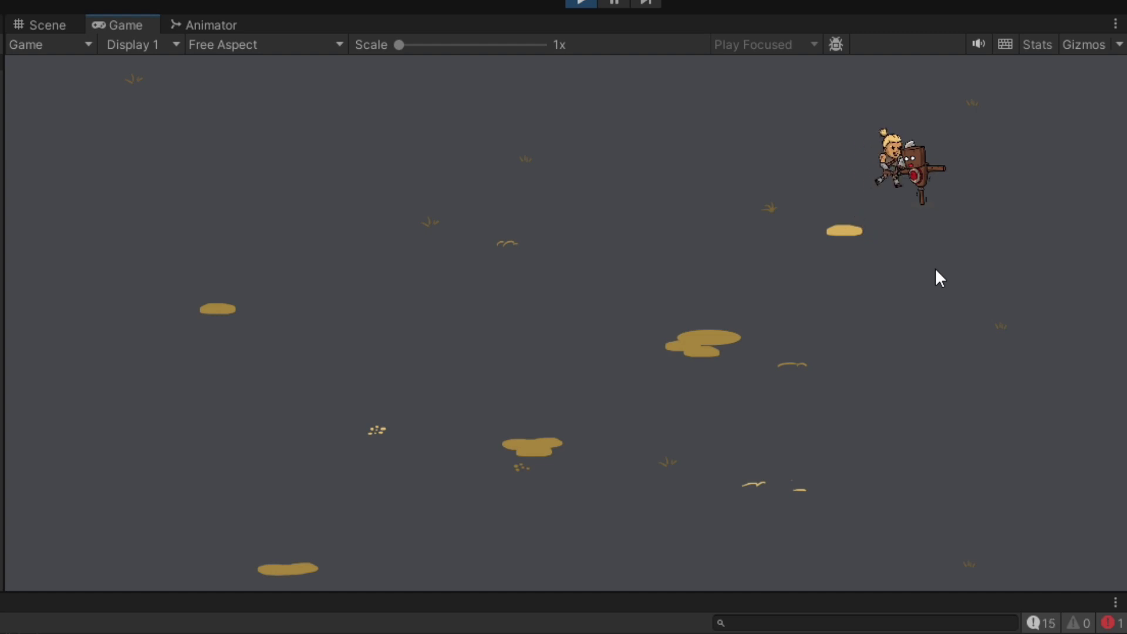
{"action": "left_click", "coordinate": [935, 269]}
{"action": "left_click", "coordinate": [936, 269]}
{"action": "key", "text": "s"}
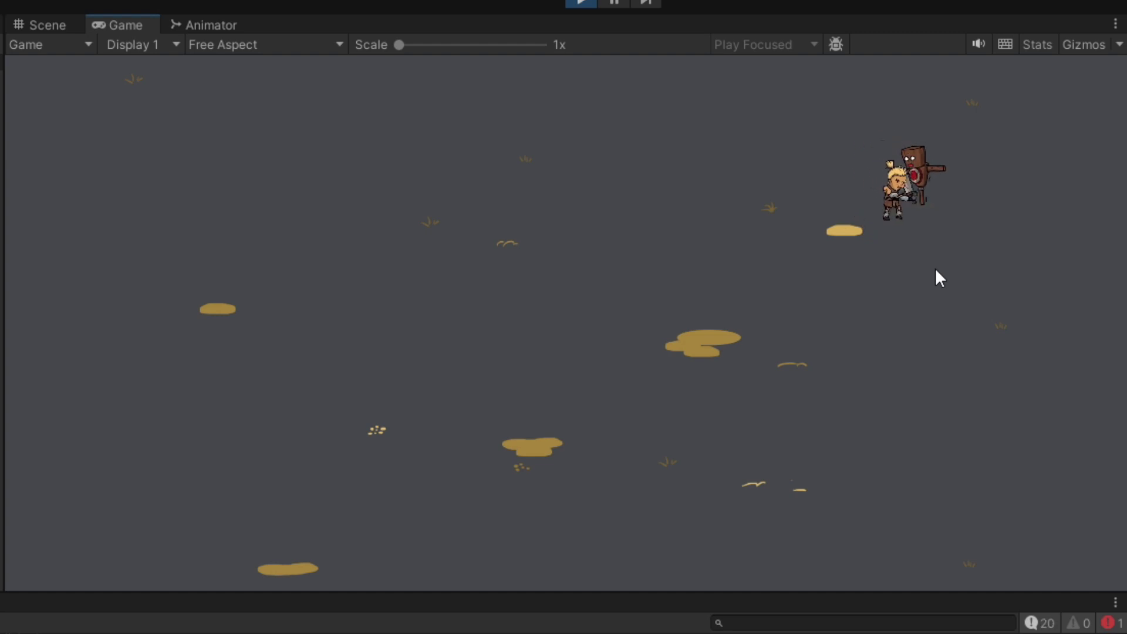
{"action": "left_click", "coordinate": [936, 268]}
{"action": "left_click", "coordinate": [936, 265]}
{"action": "left_click", "coordinate": [936, 263]}
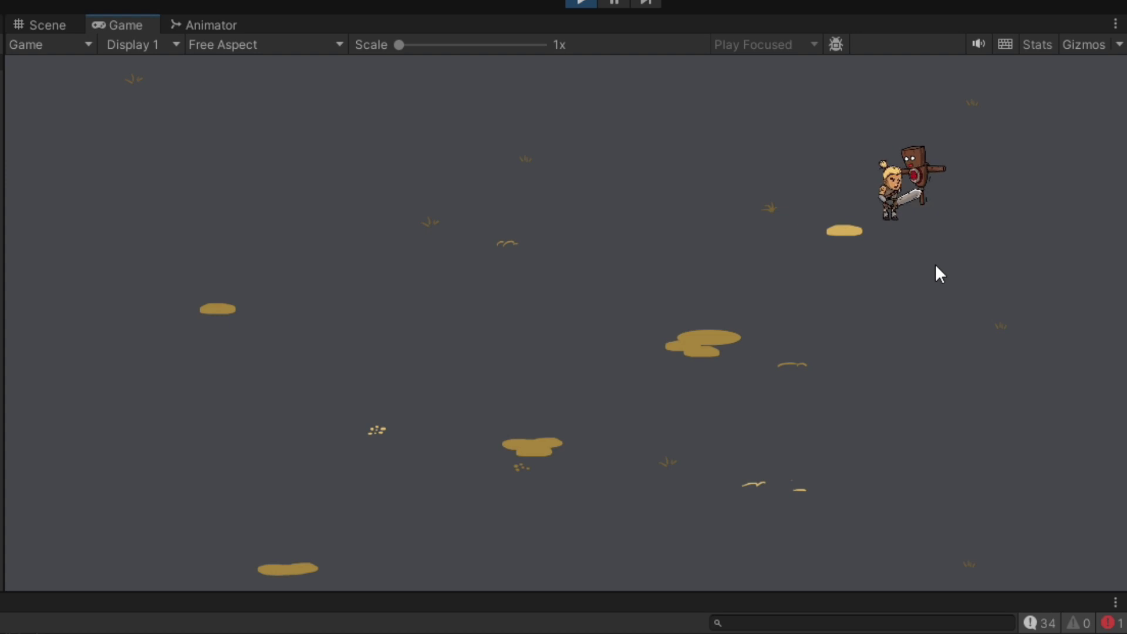
{"action": "left_click", "coordinate": [935, 263]}
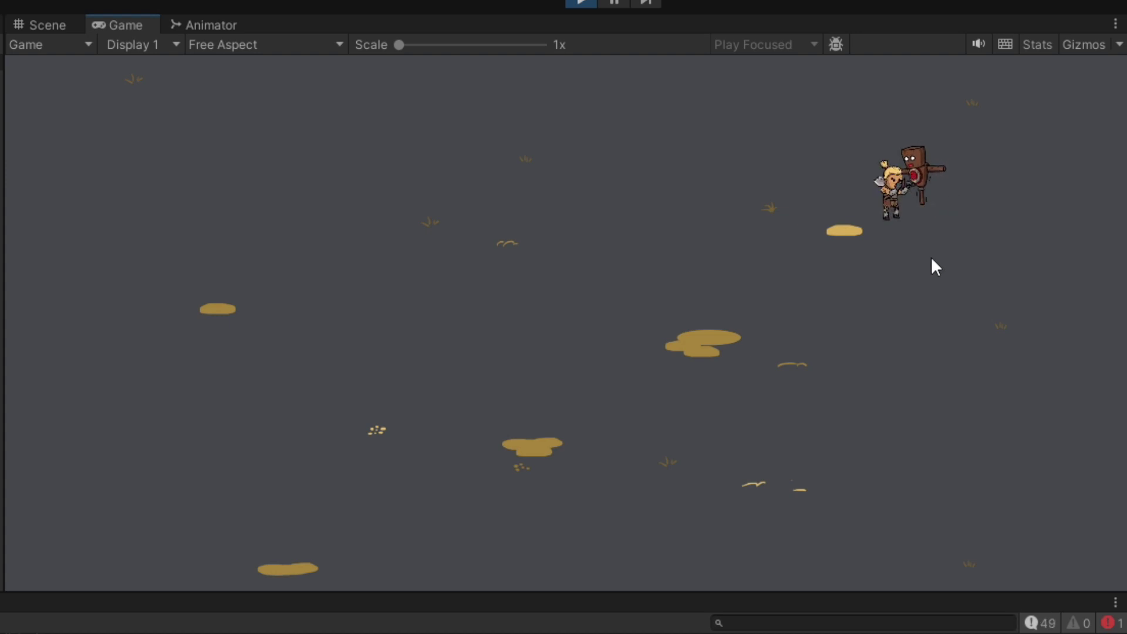
{"action": "left_click", "coordinate": [931, 256]}
{"action": "left_click", "coordinate": [929, 256]}
{"action": "left_click", "coordinate": [927, 255]}
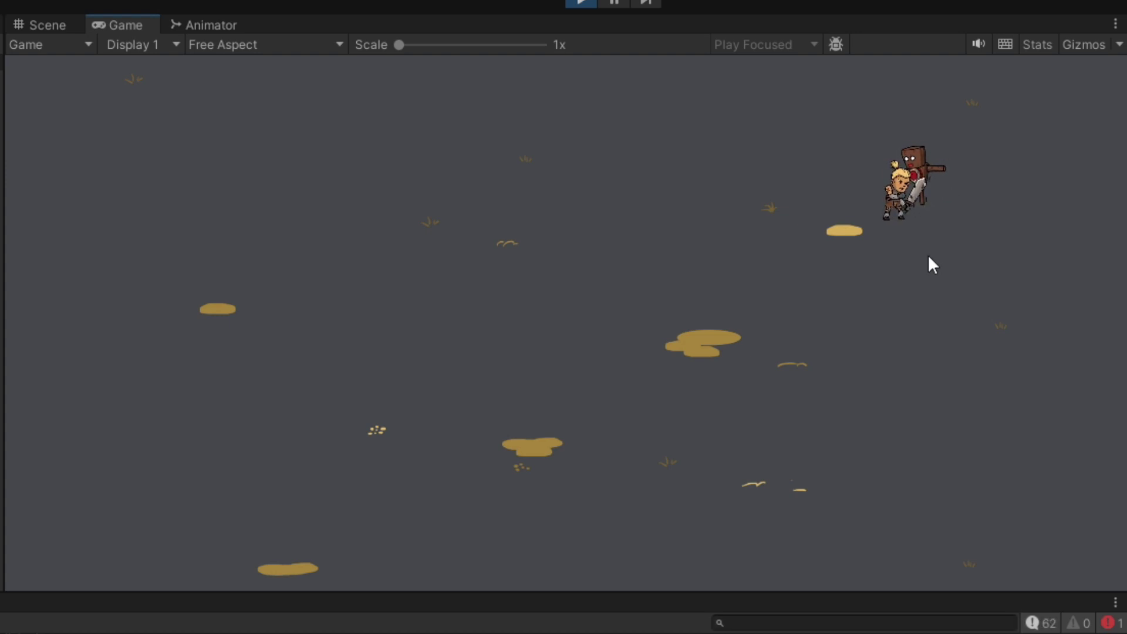
{"action": "left_click", "coordinate": [928, 254]}
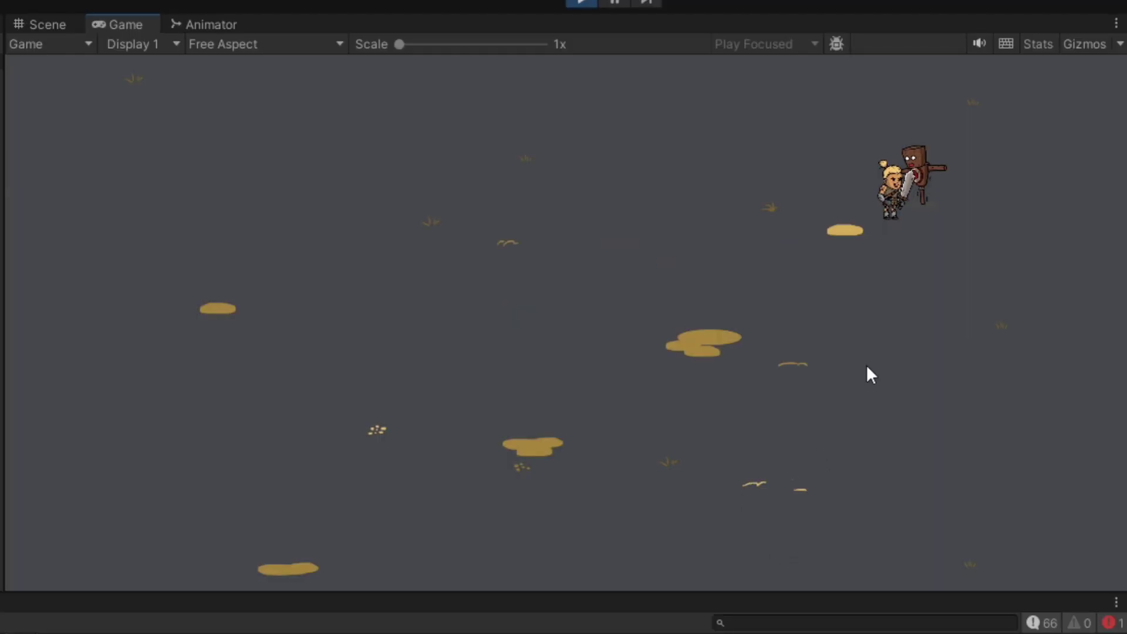
- Reposition onto the doll, then thrust, jump and swing the sword at it
{"action": "key", "text": "w"}
{"action": "key", "text": "a"}
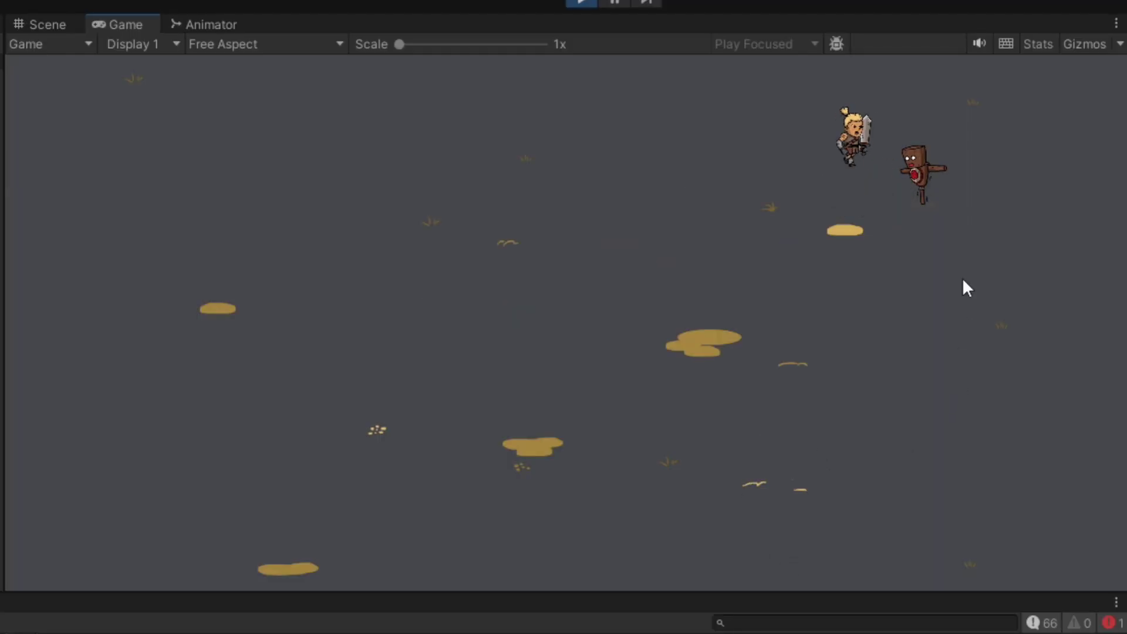
{"action": "key", "text": "s"}
{"action": "key", "text": "w"}
{"action": "key", "text": "d"}
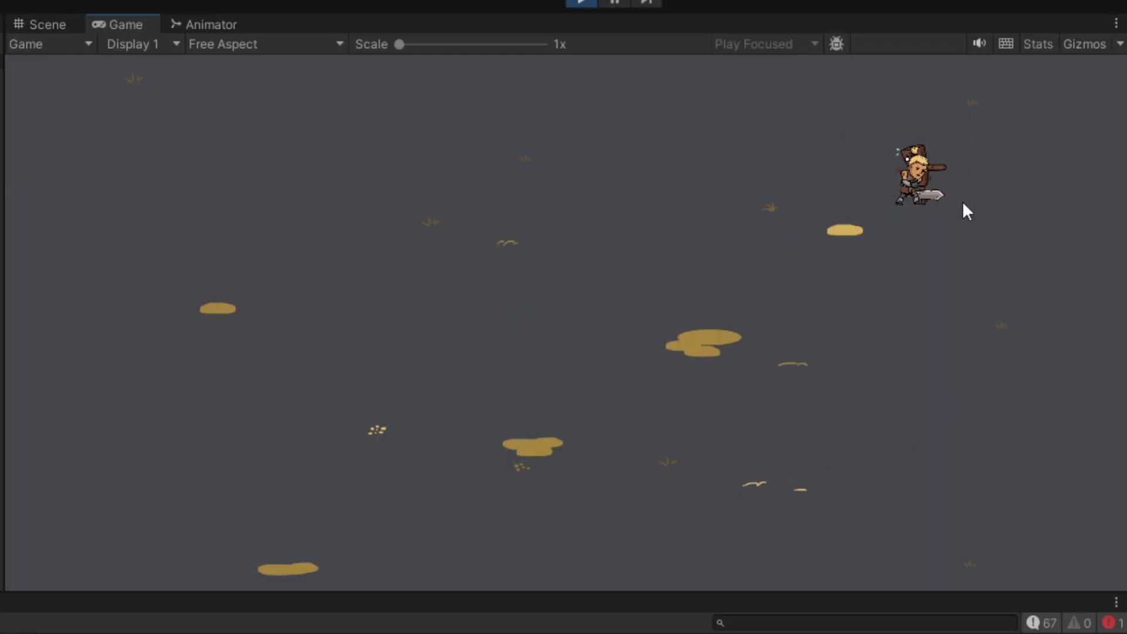
{"action": "key", "text": "a"}
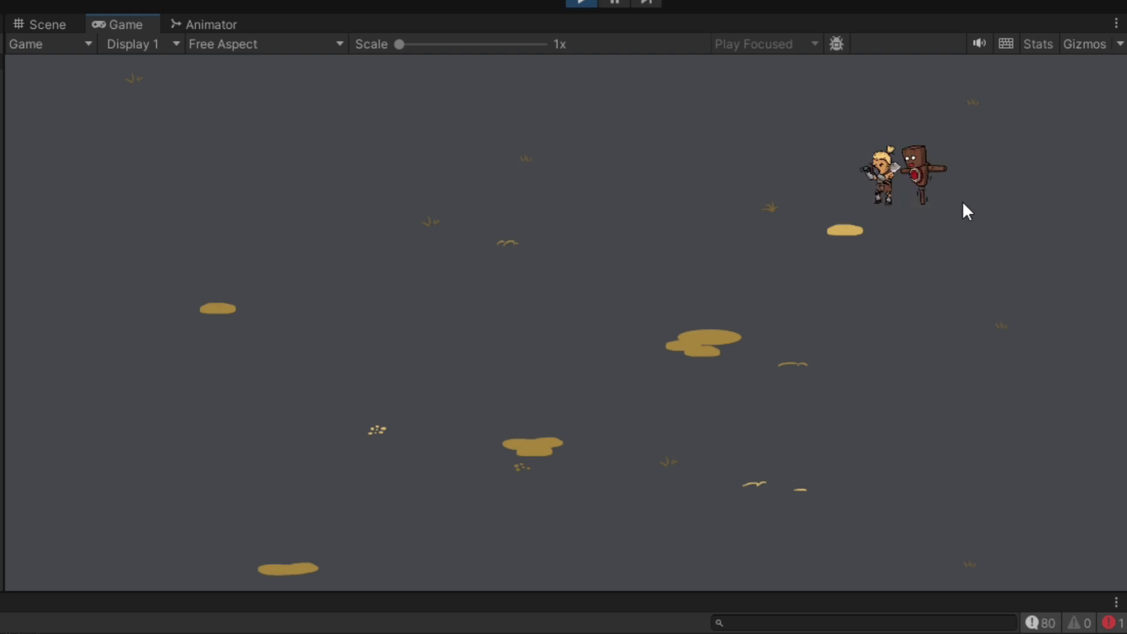
{"action": "key", "text": "d"}
{"action": "left_click", "coordinate": [967, 211]}
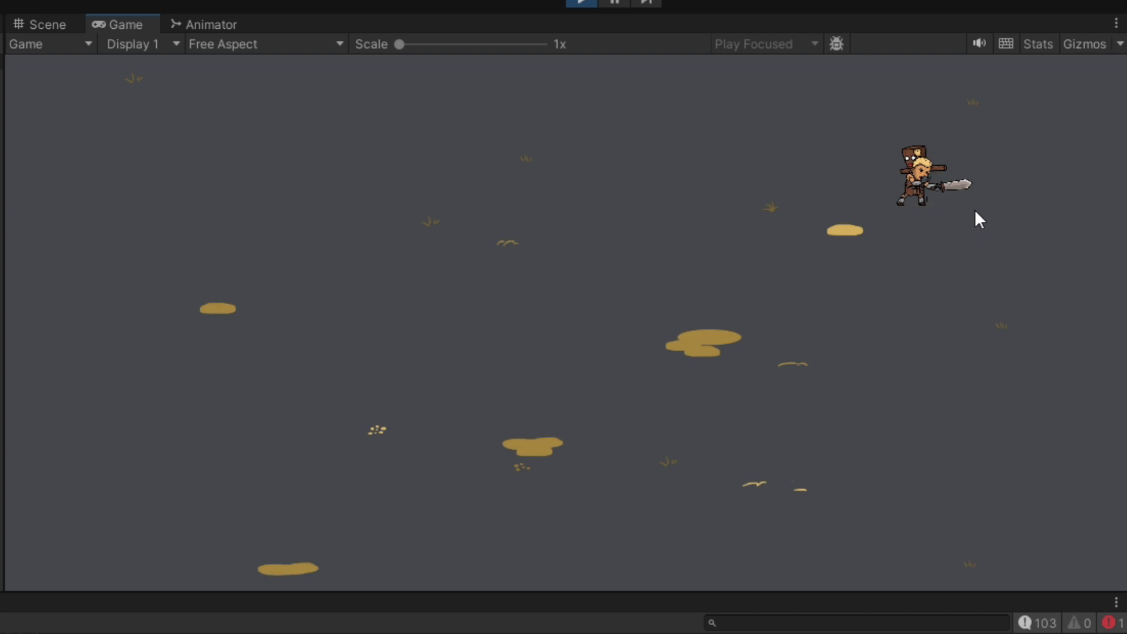
{"action": "key", "text": "space"}
{"action": "key", "text": "a"}
{"action": "left_click", "coordinate": [976, 211]}
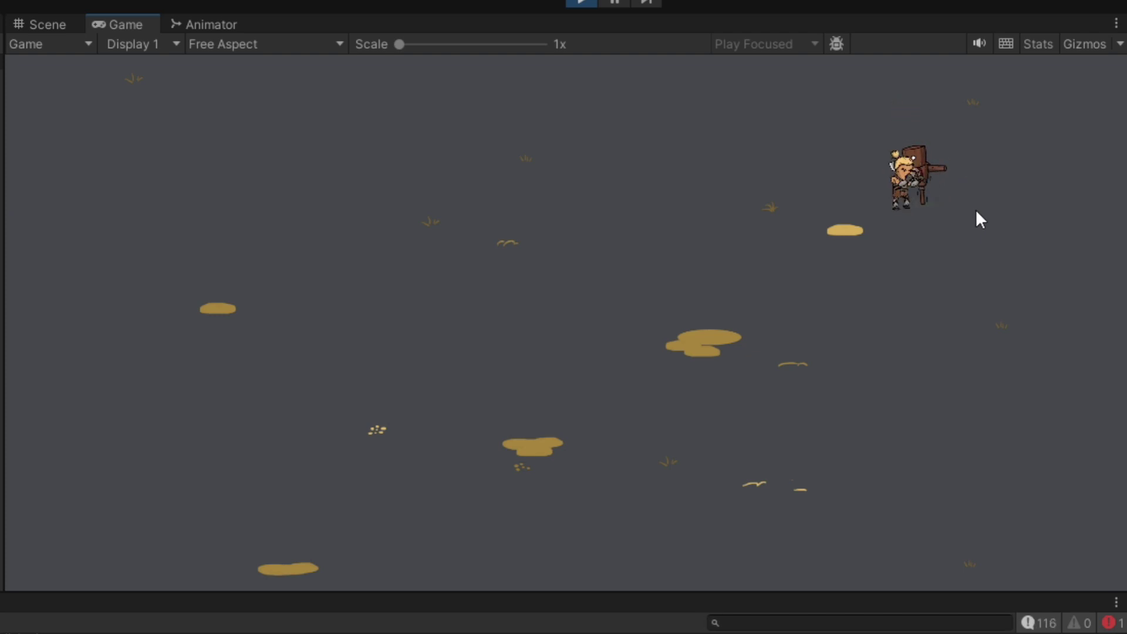
{"action": "left_click", "coordinate": [977, 212]}
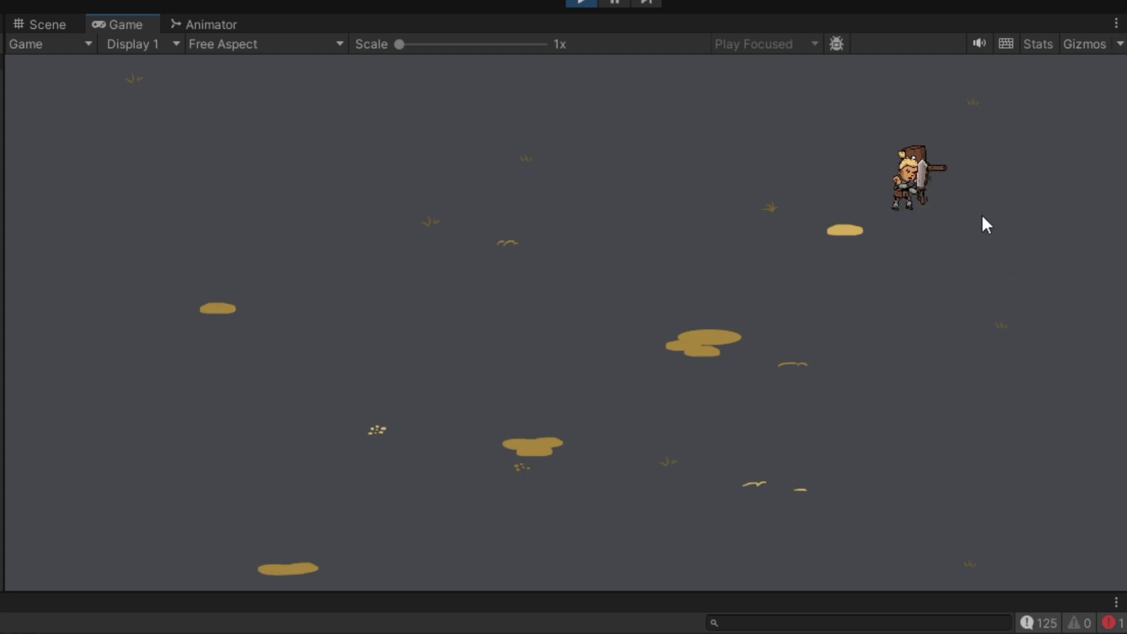
- Walk the swordsman around the field, back beside the doll, and swing at it twice
{"action": "key", "text": "a"}
{"action": "key", "text": "s"}
{"action": "key", "text": "a"}
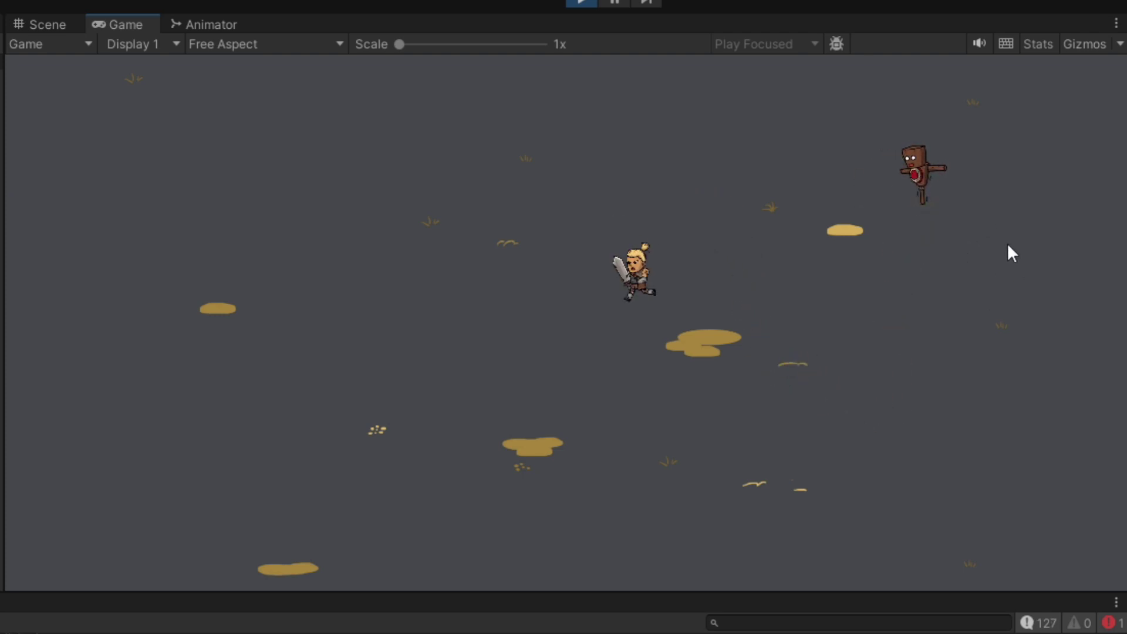
{"action": "key", "text": "s"}
{"action": "key", "text": "d"}
{"action": "key", "text": "w"}
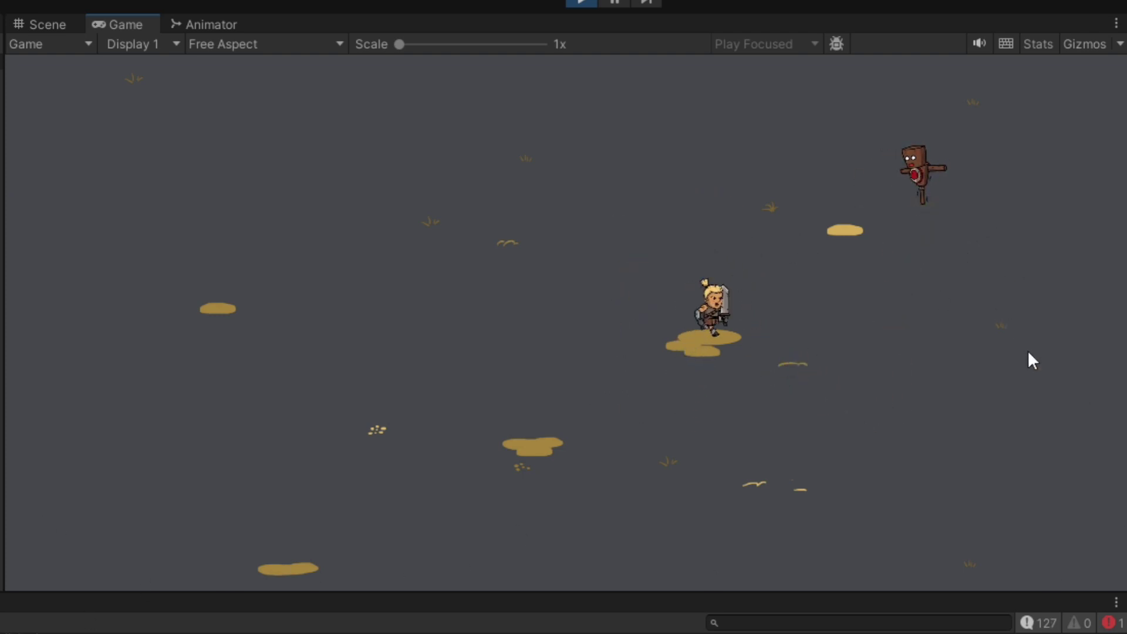
{"action": "key", "text": "d"}
{"action": "key", "text": "d"}
{"action": "key", "text": "d"}
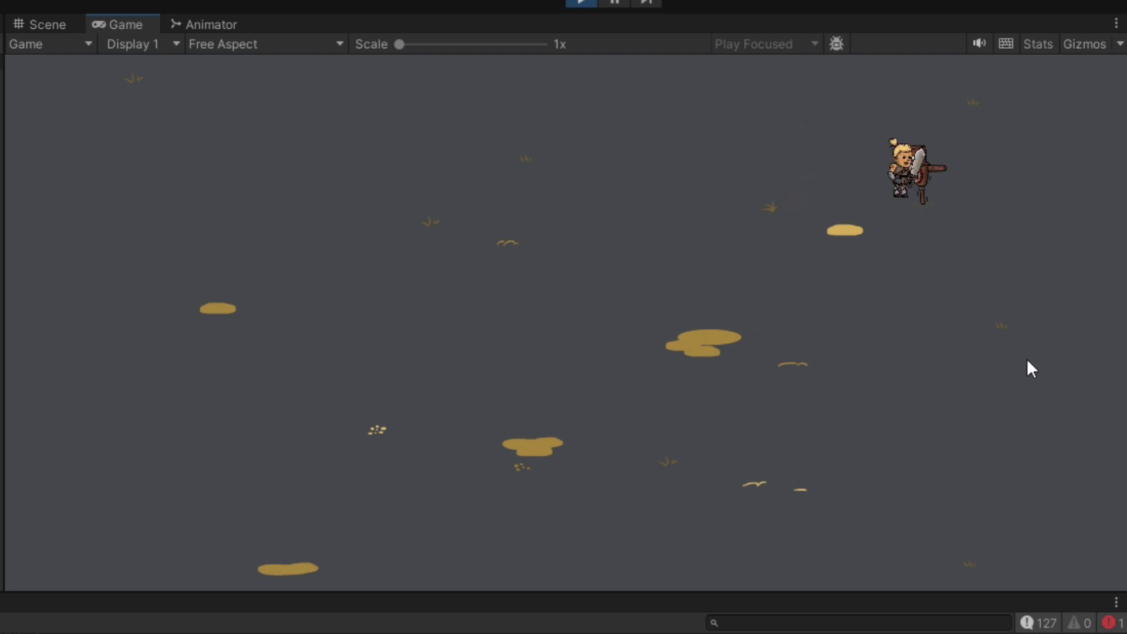
{"action": "key", "text": "a"}
{"action": "key", "text": "s"}
{"action": "key", "text": "d"}
{"action": "key", "text": "w"}
{"action": "key", "text": "d"}
{"action": "key", "text": "s"}
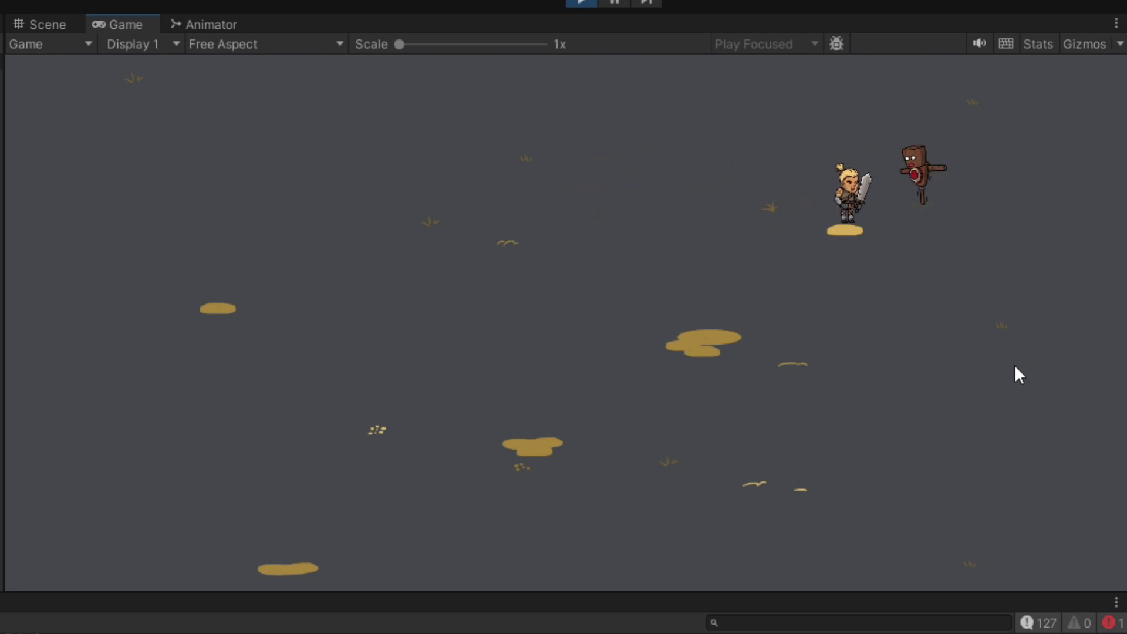
{"action": "key", "text": "w"}
{"action": "key", "text": "d"}
{"action": "key", "text": "a"}
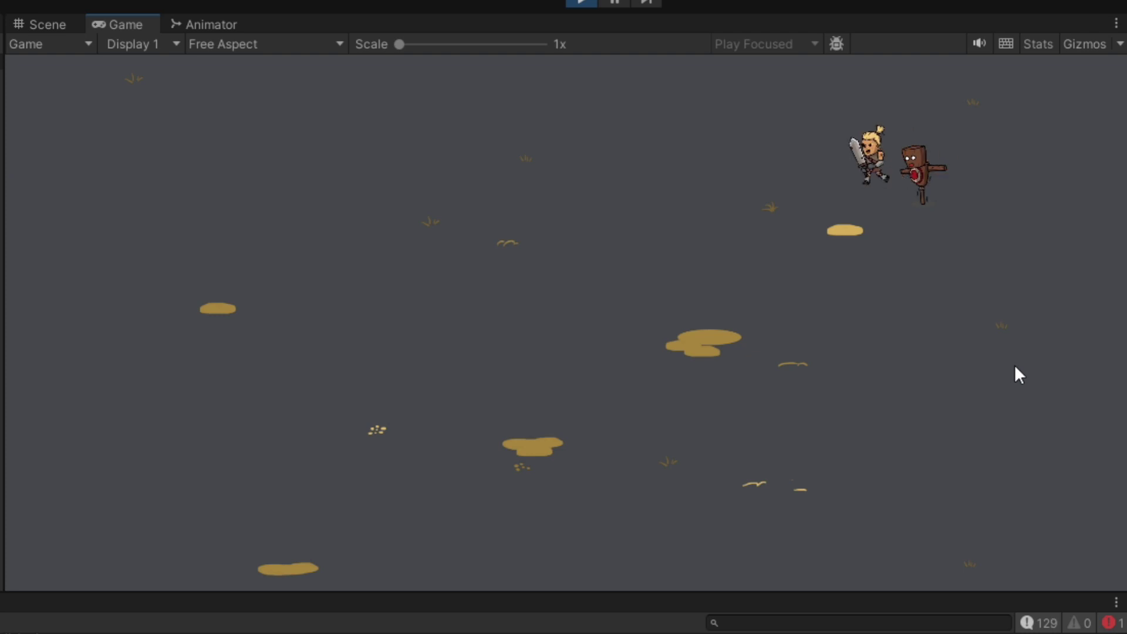
{"action": "key", "text": "s"}
{"action": "key", "text": "w"}
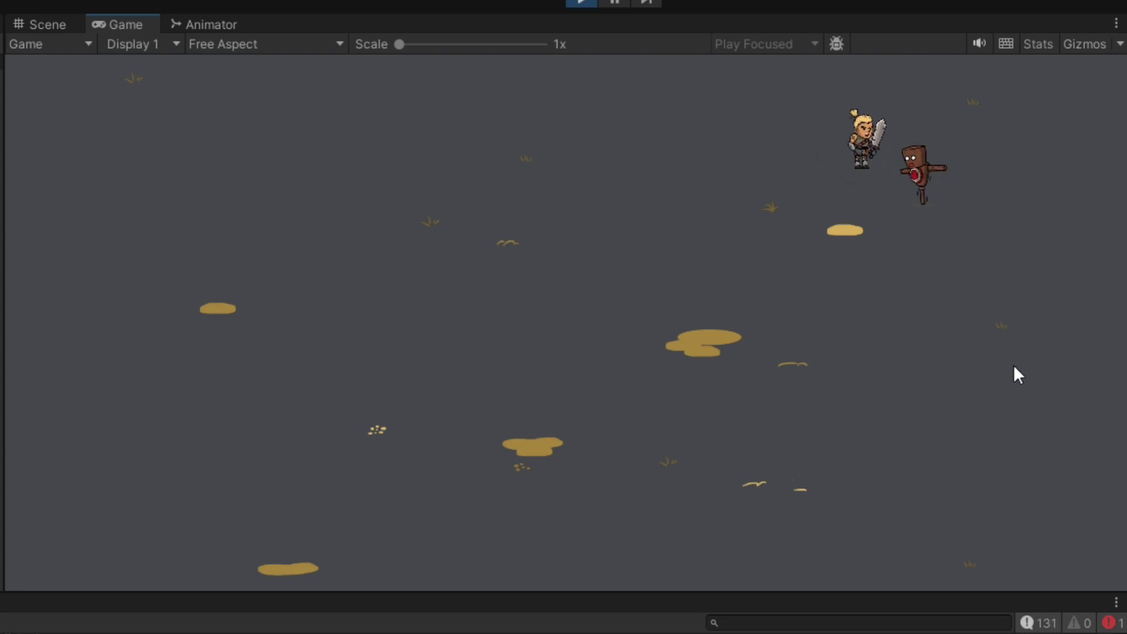
{"action": "key", "text": "d"}
{"action": "key", "text": "s"}
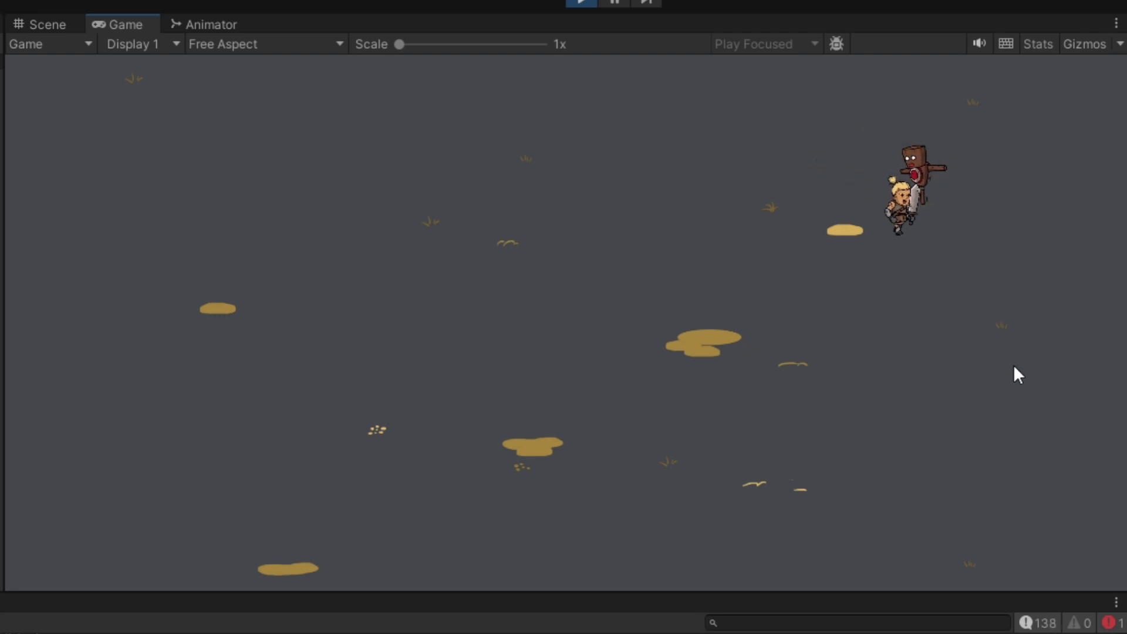
{"action": "key", "text": "a"}
{"action": "key", "text": "w"}
{"action": "key", "text": "d"}
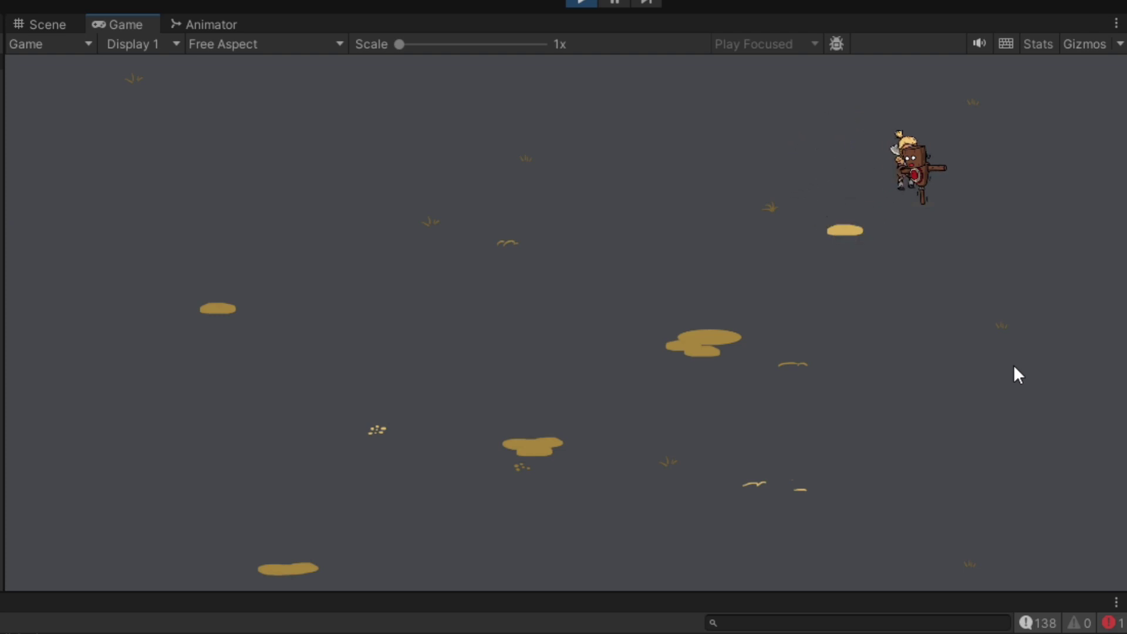
{"action": "left_click", "coordinate": [1014, 367]}
{"action": "left_click", "coordinate": [1014, 367]}
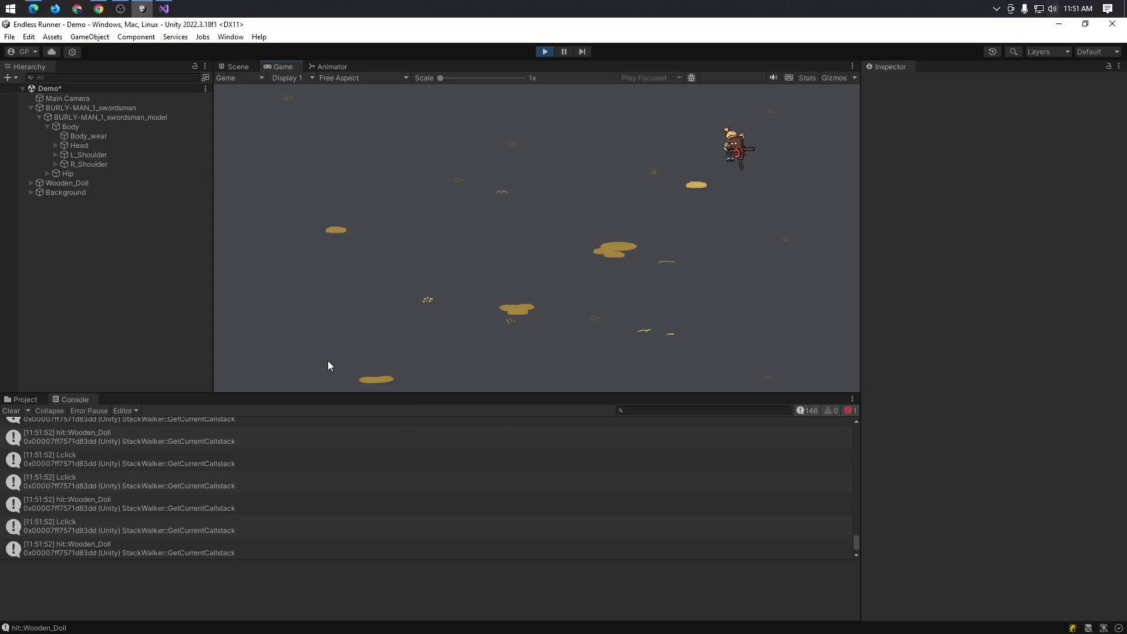
- Stop the running game and clear the Unity Console
{"action": "left_click", "coordinate": [545, 52]}
{"action": "key", "text": "alt+Tab"}
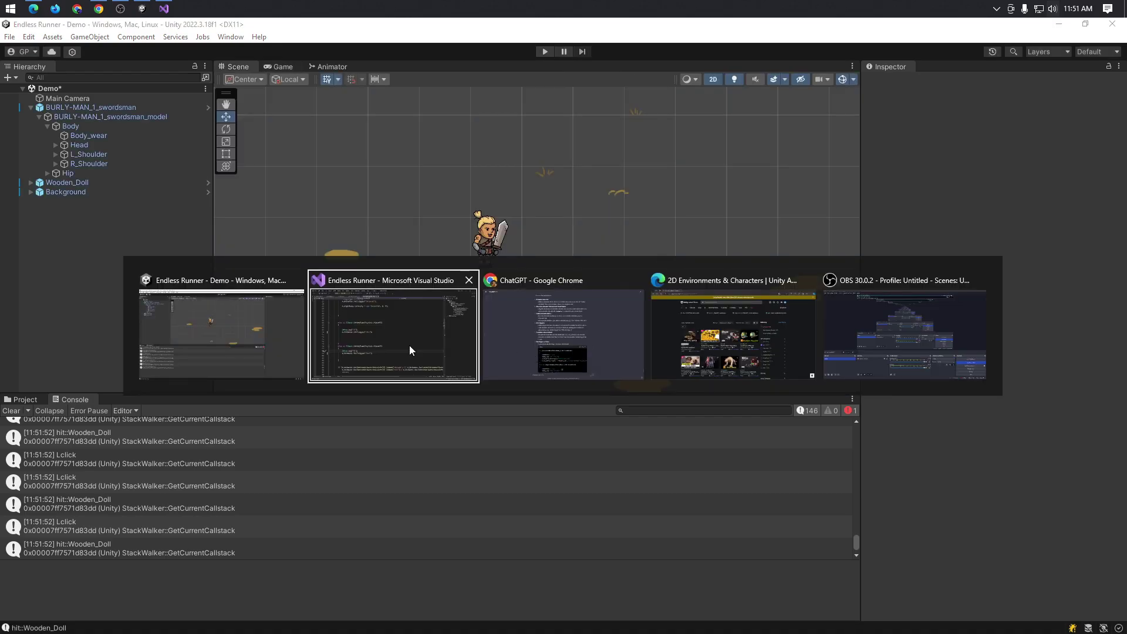
{"action": "left_click", "coordinate": [410, 345]}
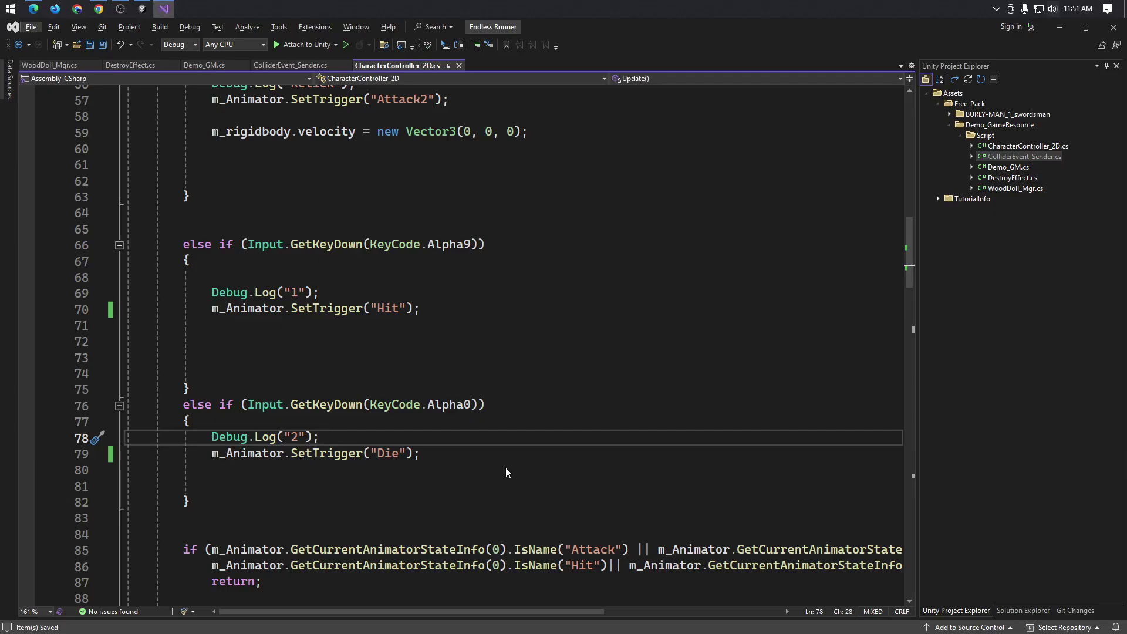
{"action": "key", "text": "alt+Tab"}
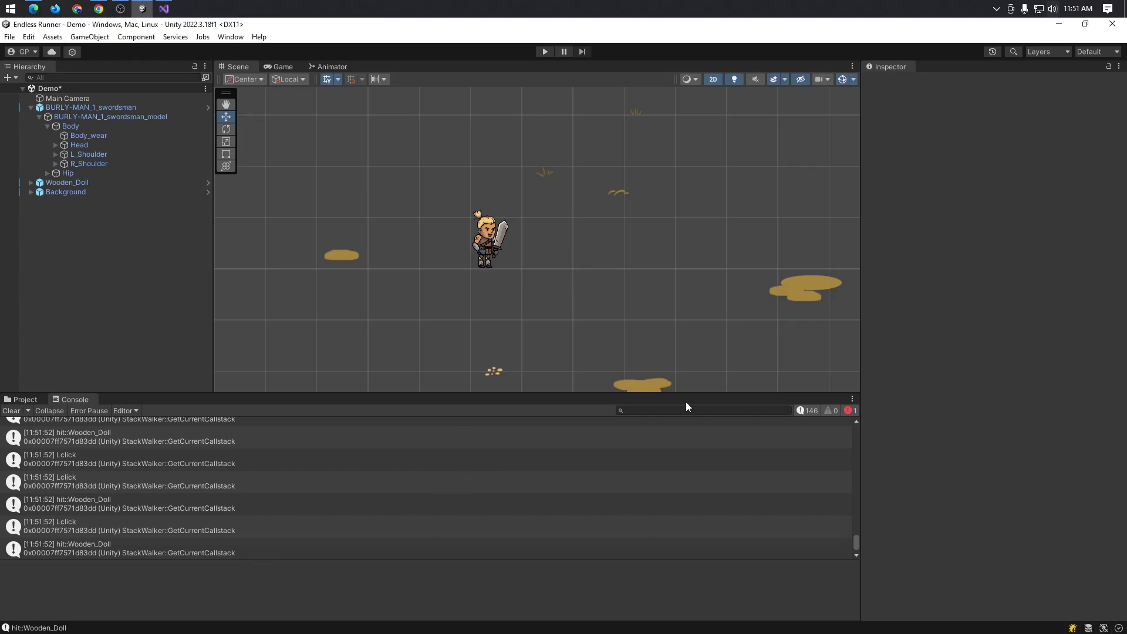
{"action": "left_click", "coordinate": [12, 412]}
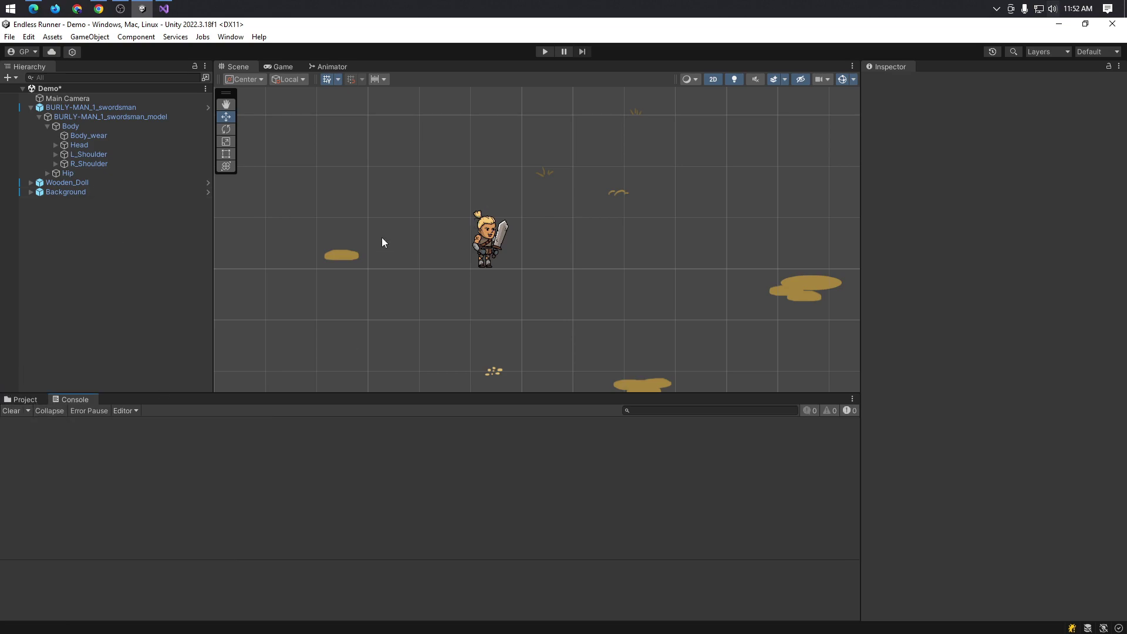
- Undo the SetTrigger edits so lines 70 and 79 use Play("Hit") and Play("Die") again
{"action": "key", "text": "alt+Tab"}
{"action": "left_click", "coordinate": [322, 456]}
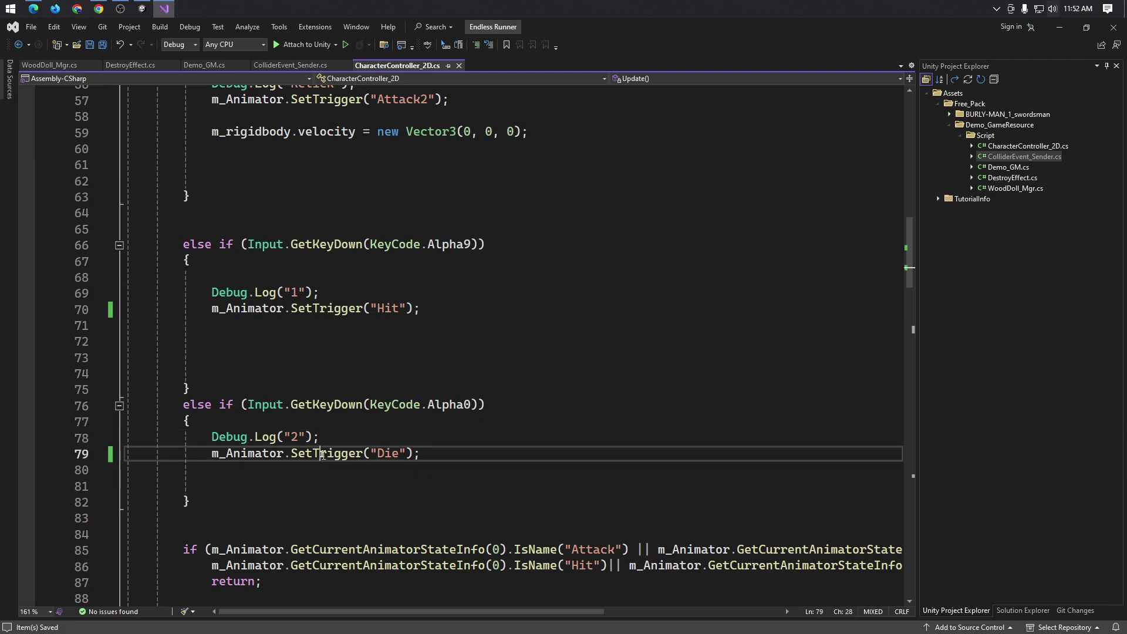
{"action": "double_click", "coordinate": [322, 455]}
{"action": "double_click", "coordinate": [340, 101]}
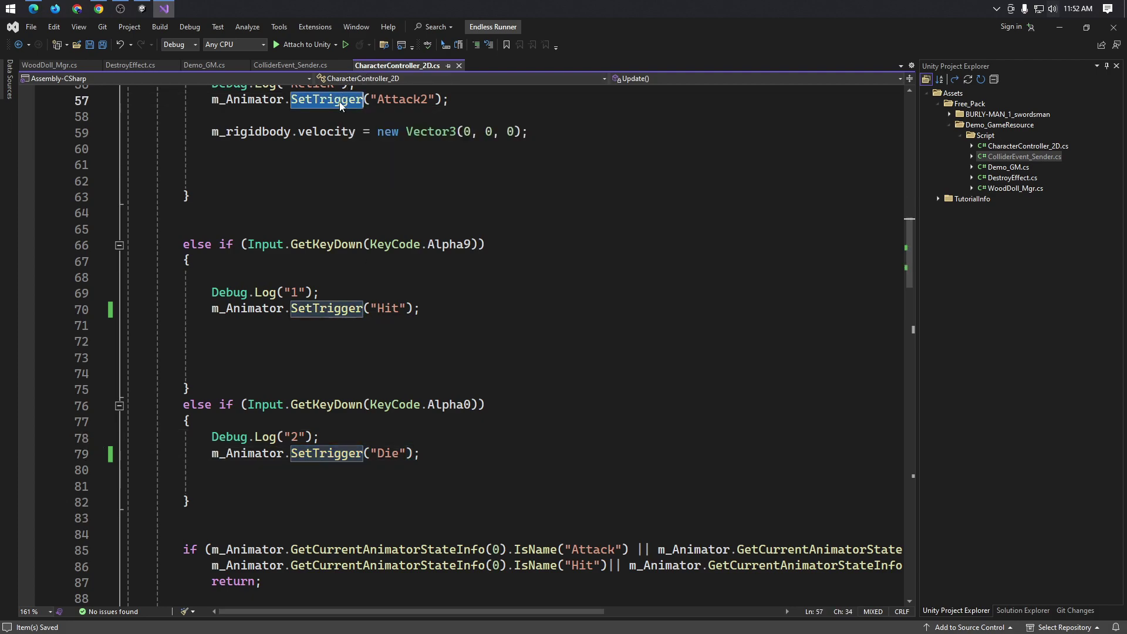
{"action": "double_click", "coordinate": [340, 312]}
{"action": "key", "text": "ctrl+z"}
{"action": "key", "text": "ctrl+z"}
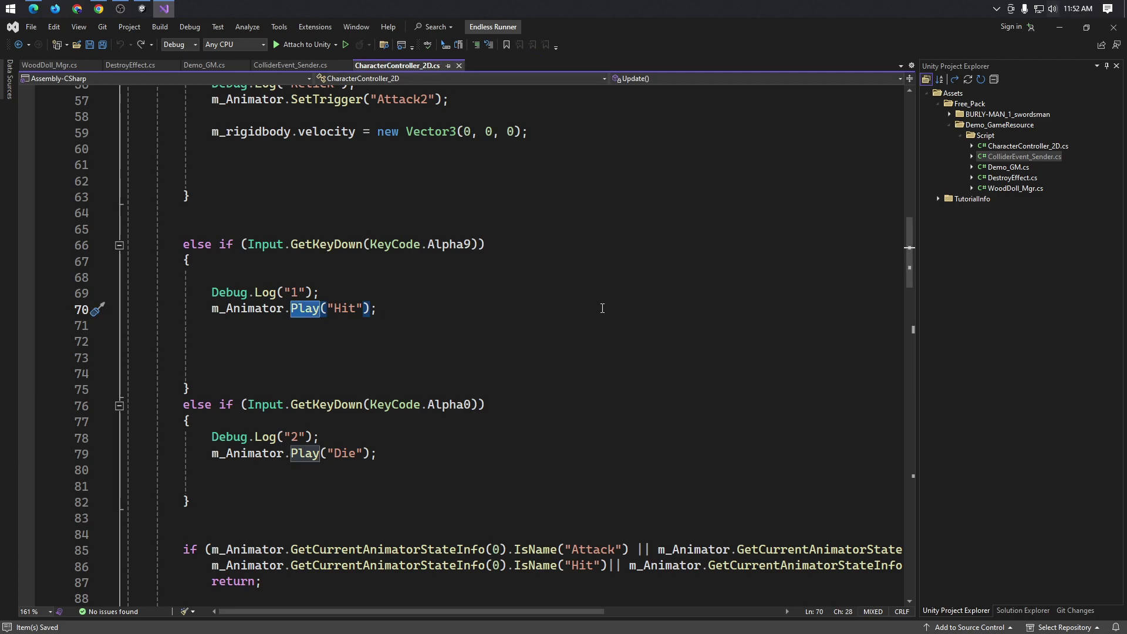
{"action": "key", "text": "alt+Tab"}
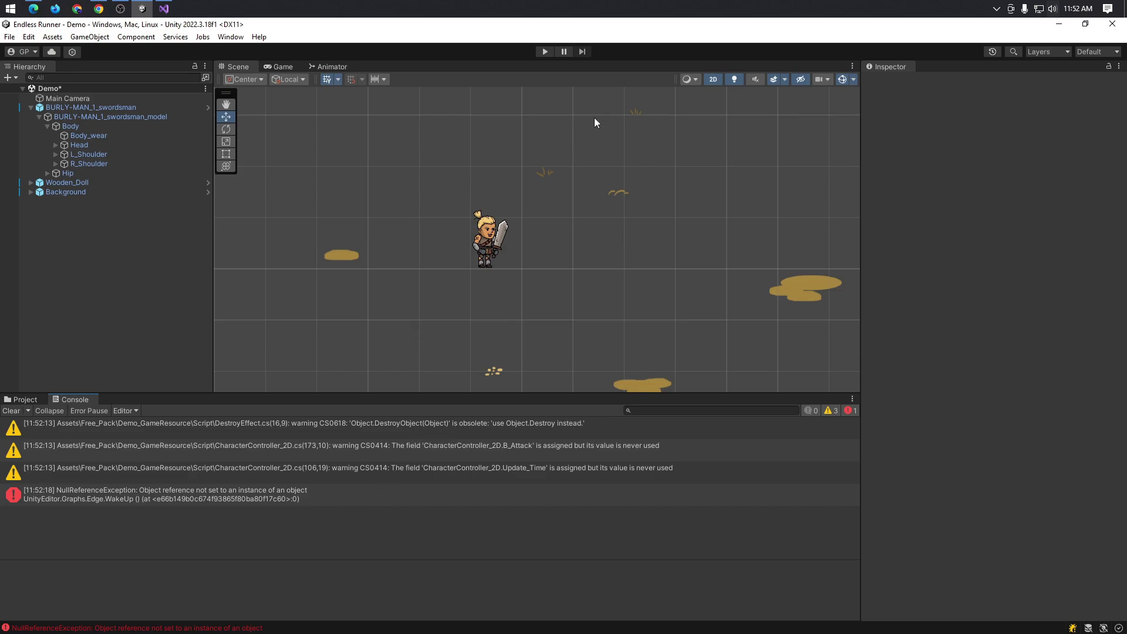
- Start Play mode and hit the wooden doll with left-click and repeated right-click attacks
{"action": "left_click", "coordinate": [544, 53]}
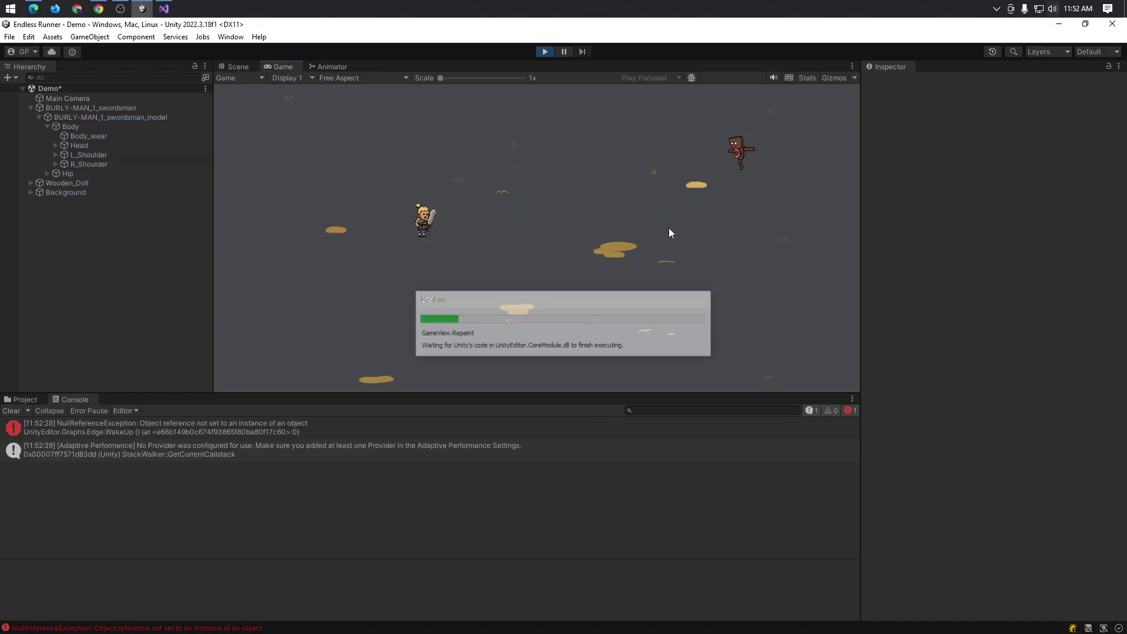
{"action": "left_click", "coordinate": [580, 231]}
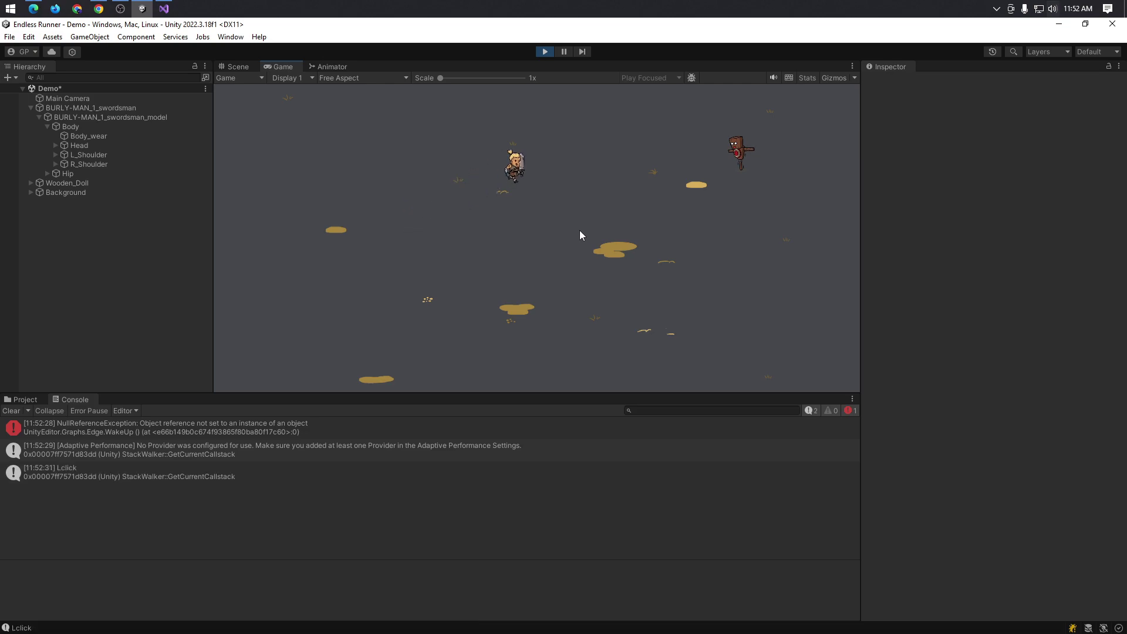
{"action": "left_click", "coordinate": [733, 238]}
{"action": "left_click", "coordinate": [732, 239]}
{"action": "left_click", "coordinate": [732, 239]}
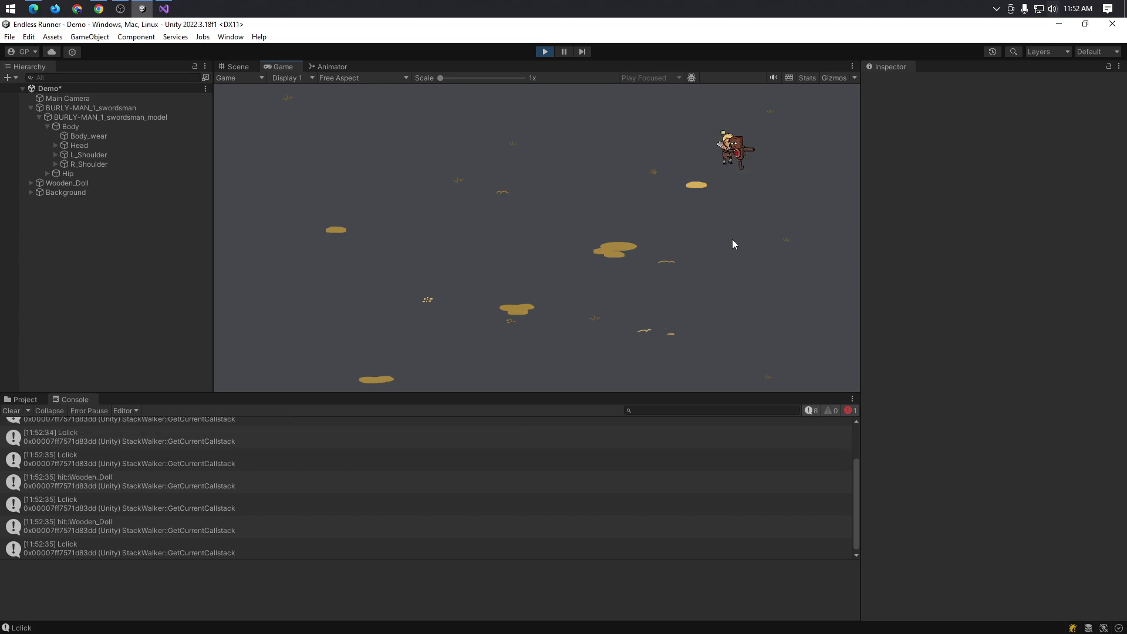
{"action": "right_click", "coordinate": [731, 239]}
{"action": "right_click", "coordinate": [731, 238]}
{"action": "right_click", "coordinate": [732, 239]}
{"action": "right_click", "coordinate": [732, 239]}
{"action": "right_click", "coordinate": [731, 238]}
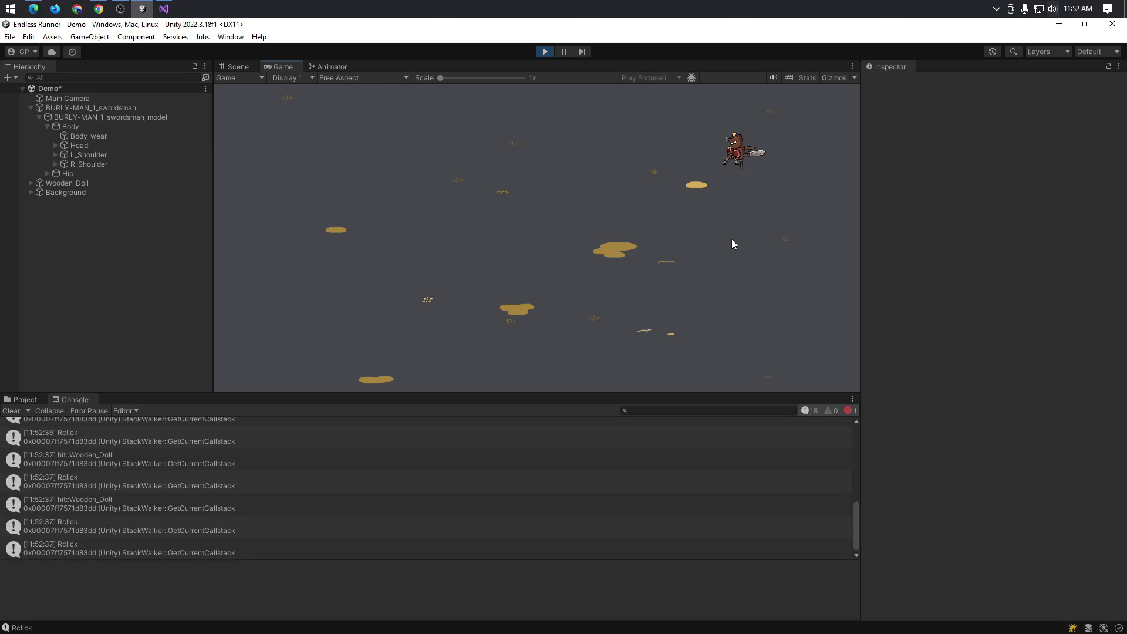
{"action": "right_click", "coordinate": [731, 239]}
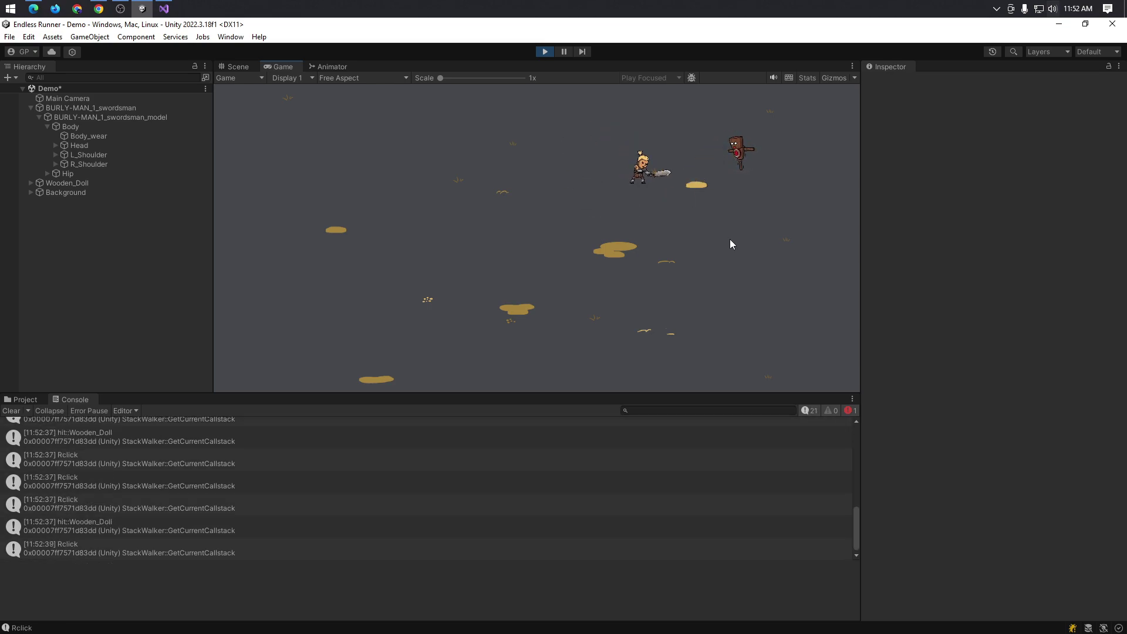
{"action": "right_click", "coordinate": [731, 239]}
{"action": "right_click", "coordinate": [729, 239]}
{"action": "right_click", "coordinate": [730, 239]}
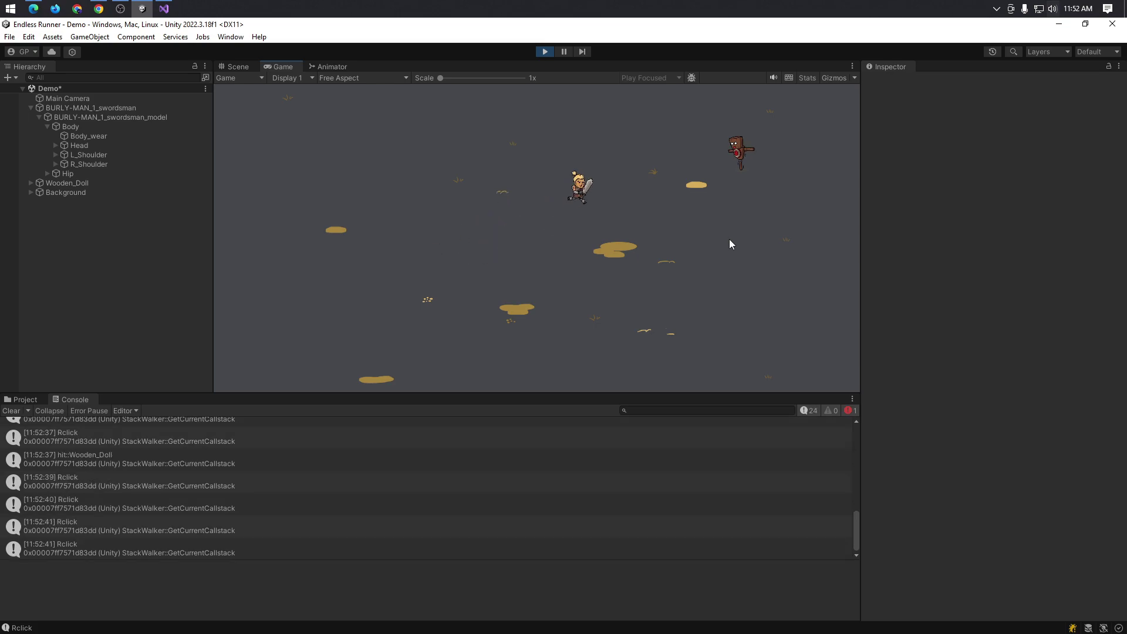
{"action": "right_click", "coordinate": [728, 240]}
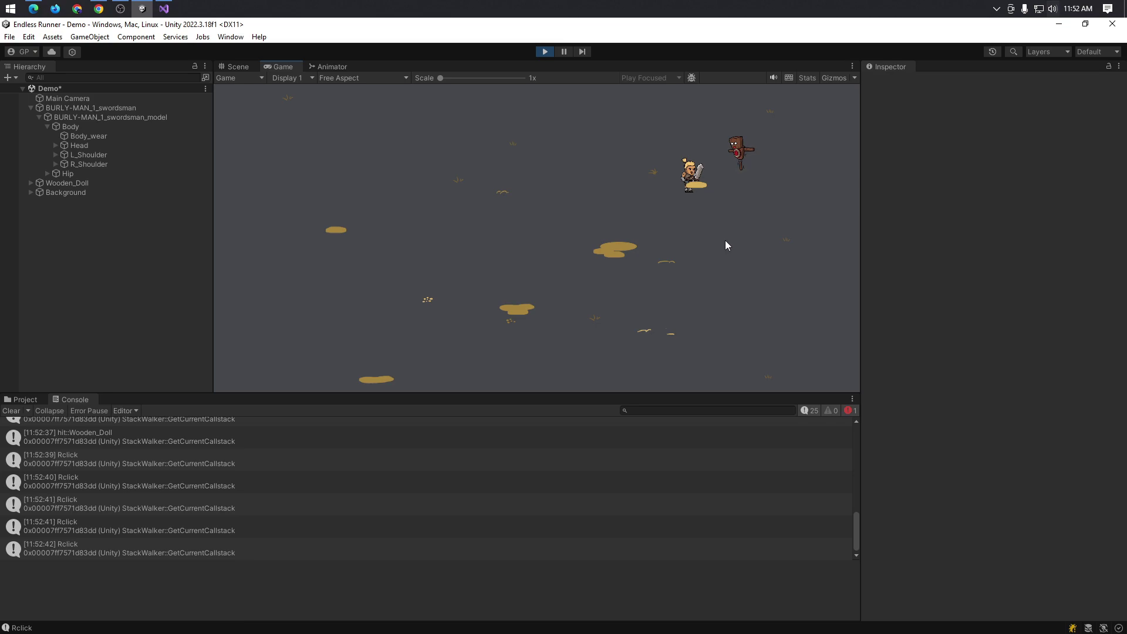
- Reposition the swordsman, land more right-click attacks on the doll, then stop the game
{"action": "left_click", "coordinate": [693, 192]}
{"action": "right_click", "coordinate": [732, 199]}
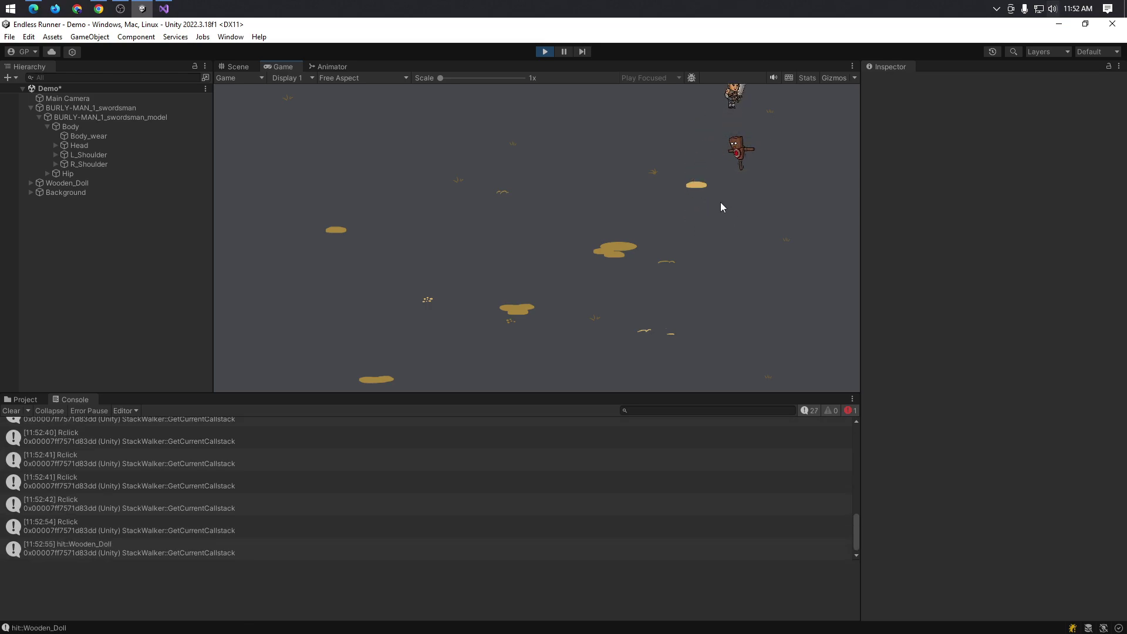
{"action": "right_click", "coordinate": [719, 213]}
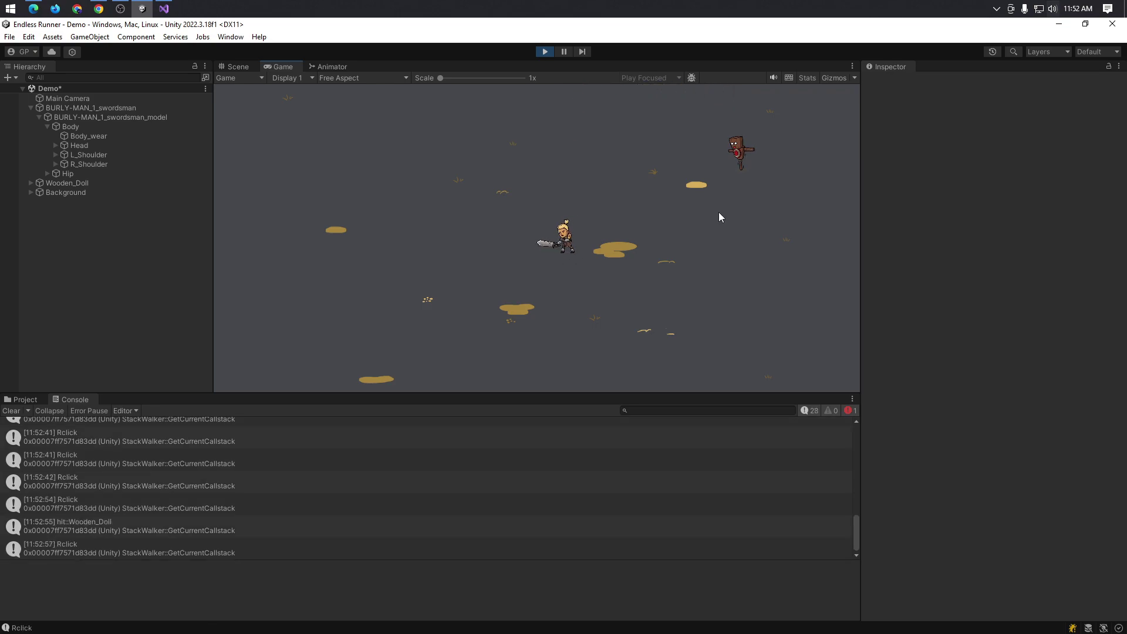
{"action": "right_click", "coordinate": [719, 213]}
{"action": "right_click", "coordinate": [719, 212]}
{"action": "right_click", "coordinate": [718, 213]}
{"action": "right_click", "coordinate": [718, 213]}
{"action": "right_click", "coordinate": [719, 213]}
{"action": "right_click", "coordinate": [710, 213]}
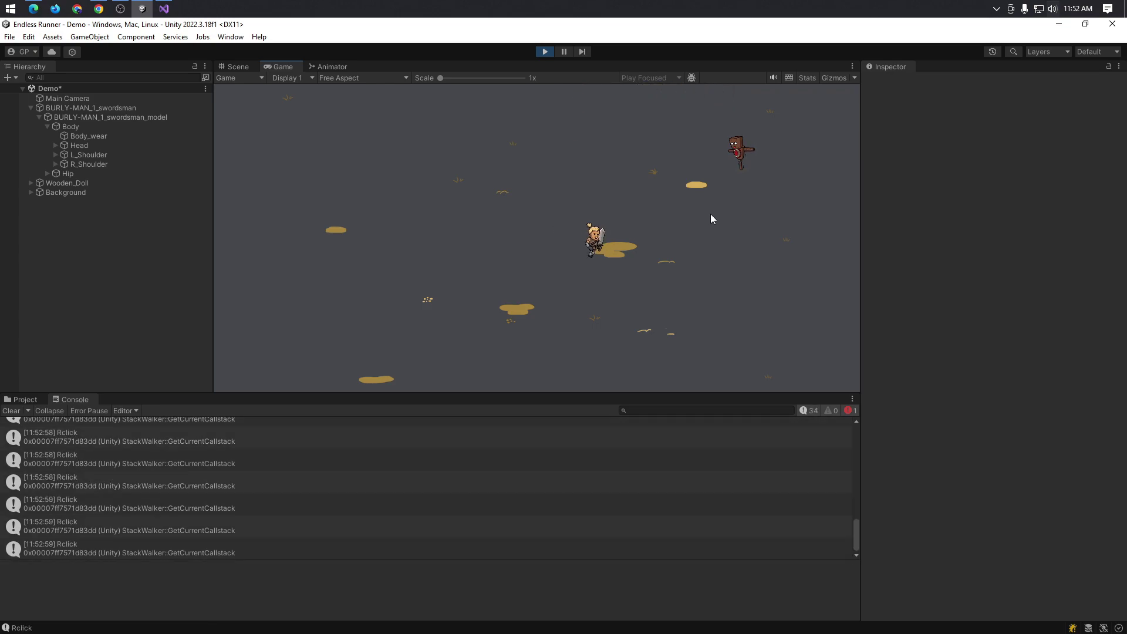
{"action": "right_click", "coordinate": [710, 215]}
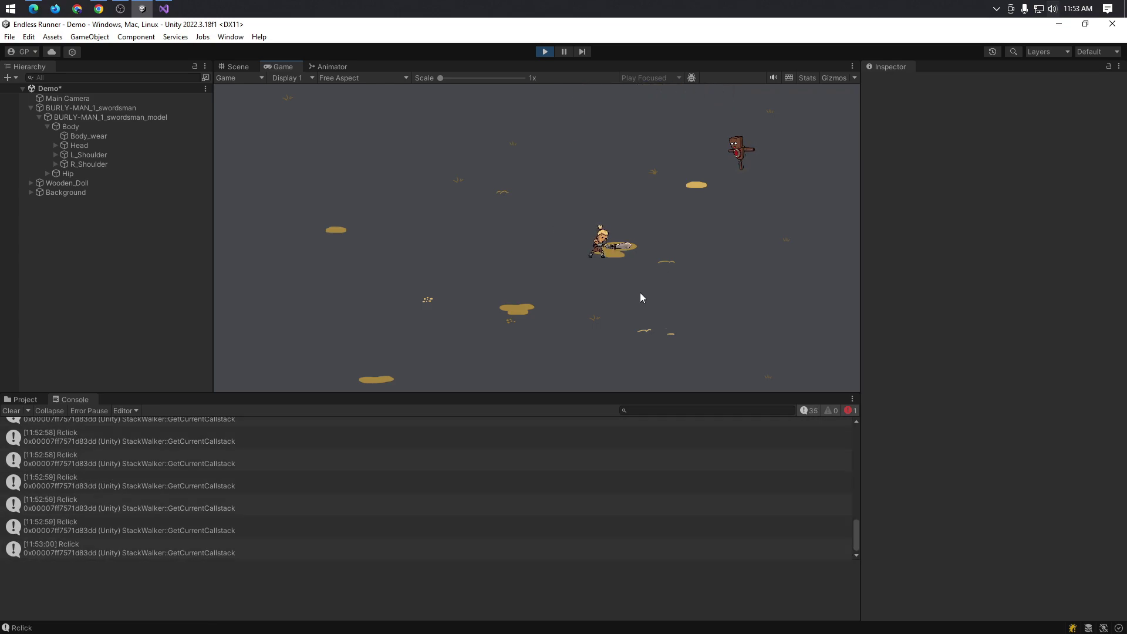
{"action": "left_click", "coordinate": [547, 52]}
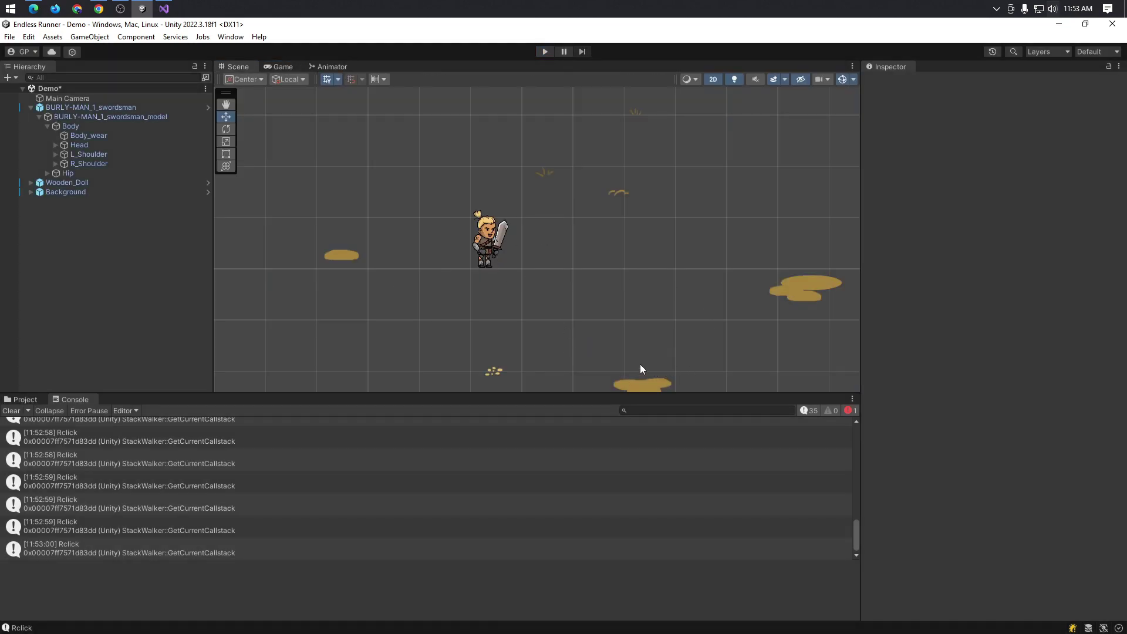
{"action": "key", "text": "alt+Tab"}
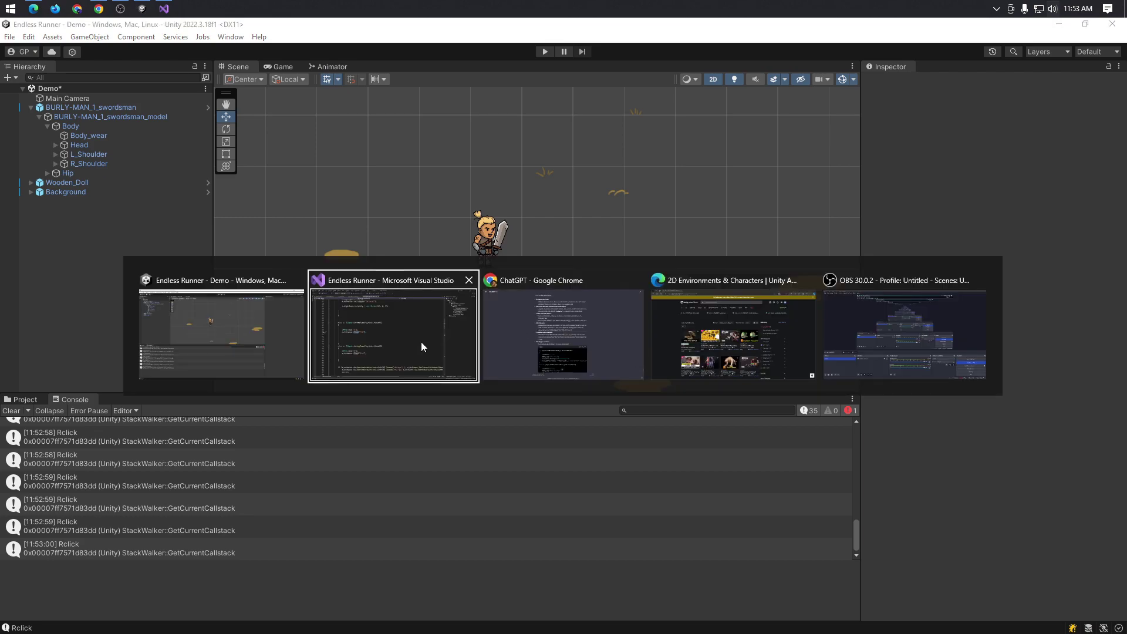
{"action": "left_click", "coordinate": [421, 342]}
{"action": "scroll", "coordinate": [568, 350], "scroll_direction": "up", "scroll_amount": 5}
{"action": "scroll", "coordinate": [568, 350], "scroll_direction": "up", "scroll_amount": 1}
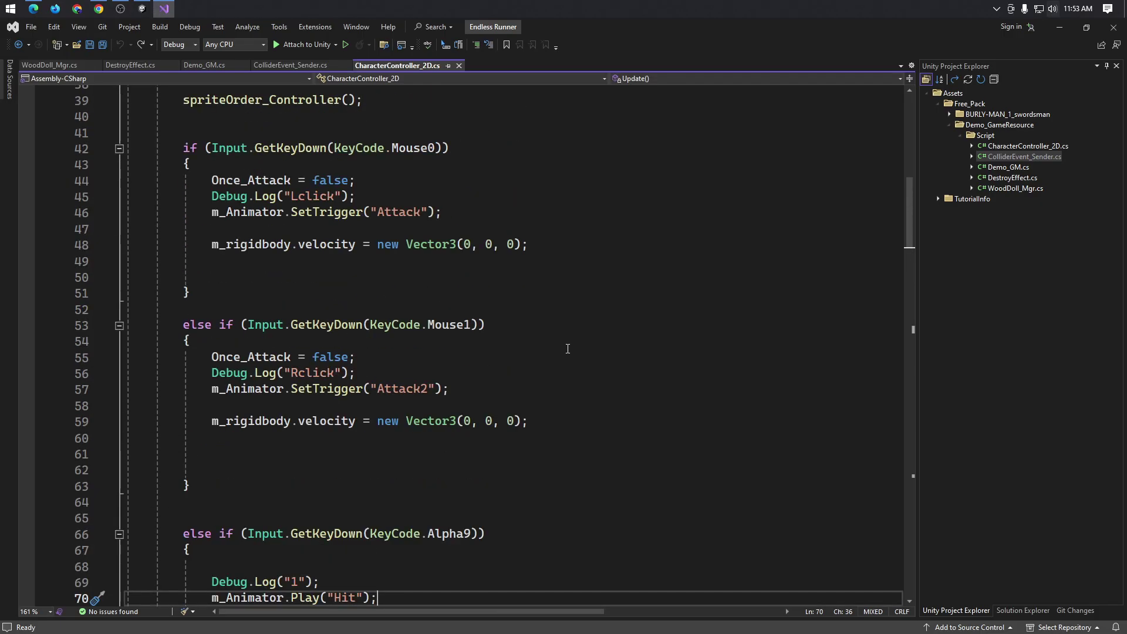
{"action": "key", "text": "alt+Tab"}
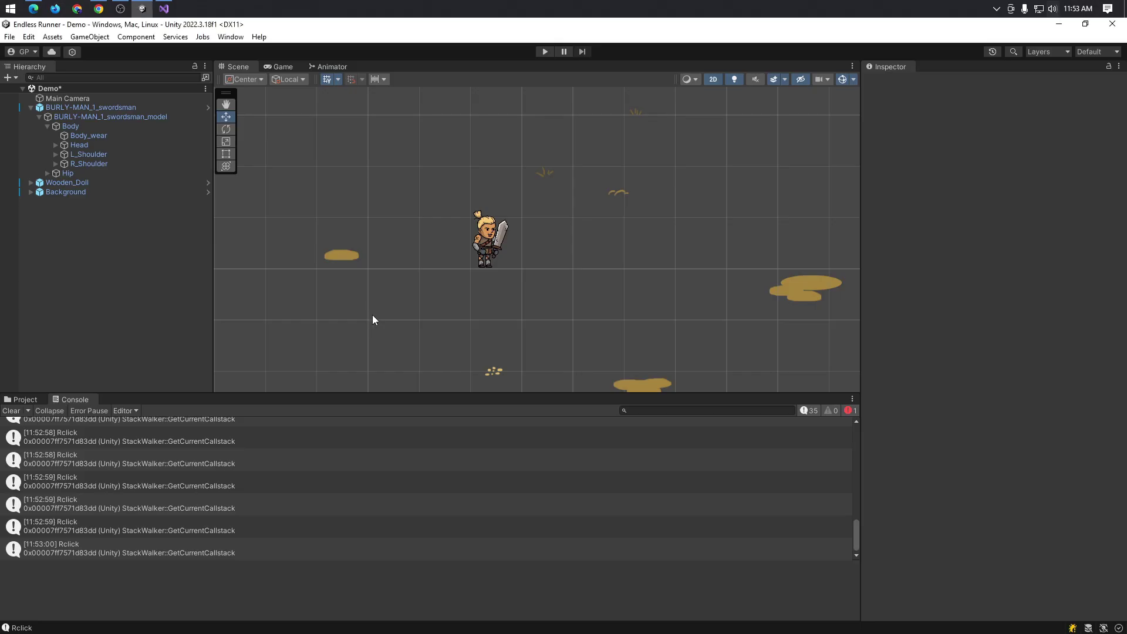